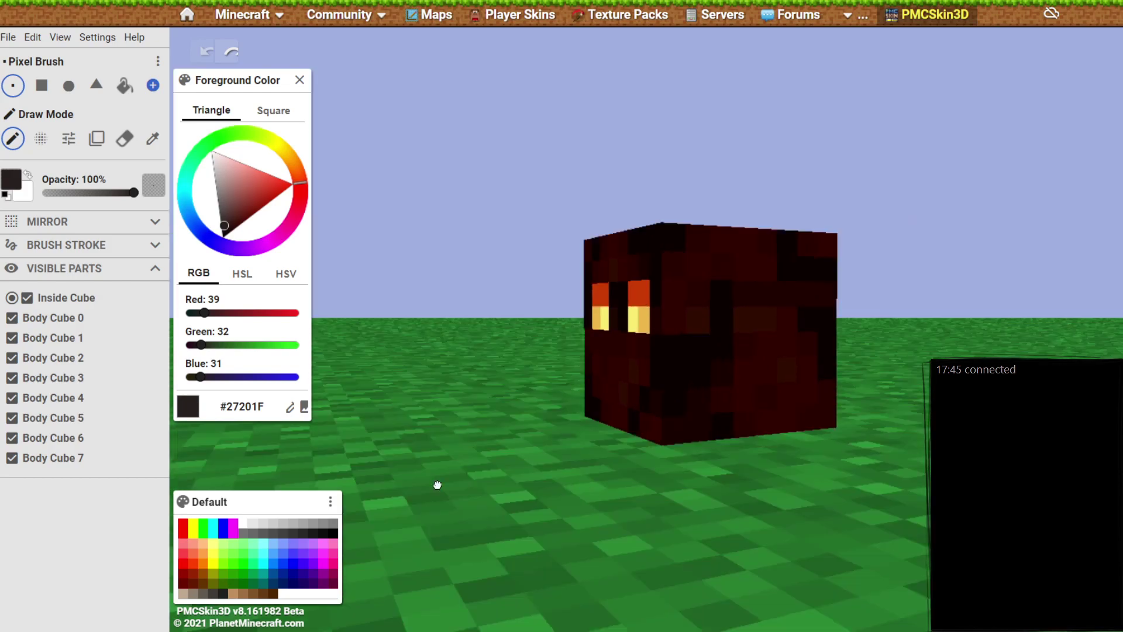
Try painting strokes in #27201F across the magma cube's face and top, then undo the painting.
left_click_drag(437, 484, 445, 445)
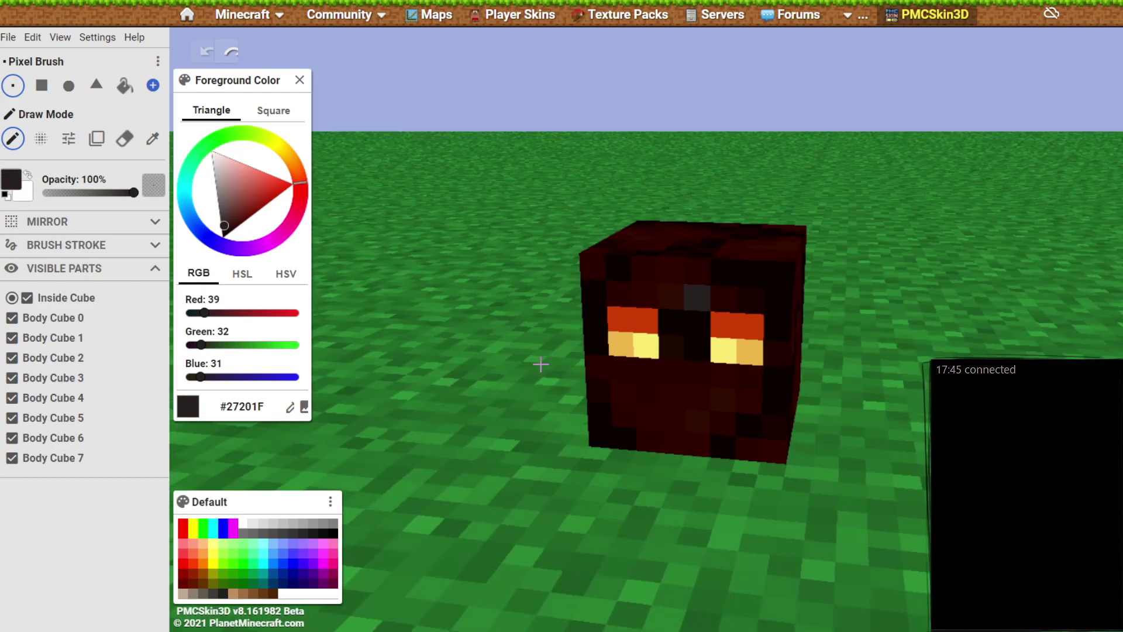
left_click_drag(404, 487, 863, 534)
left_click_drag(556, 532, 512, 390)
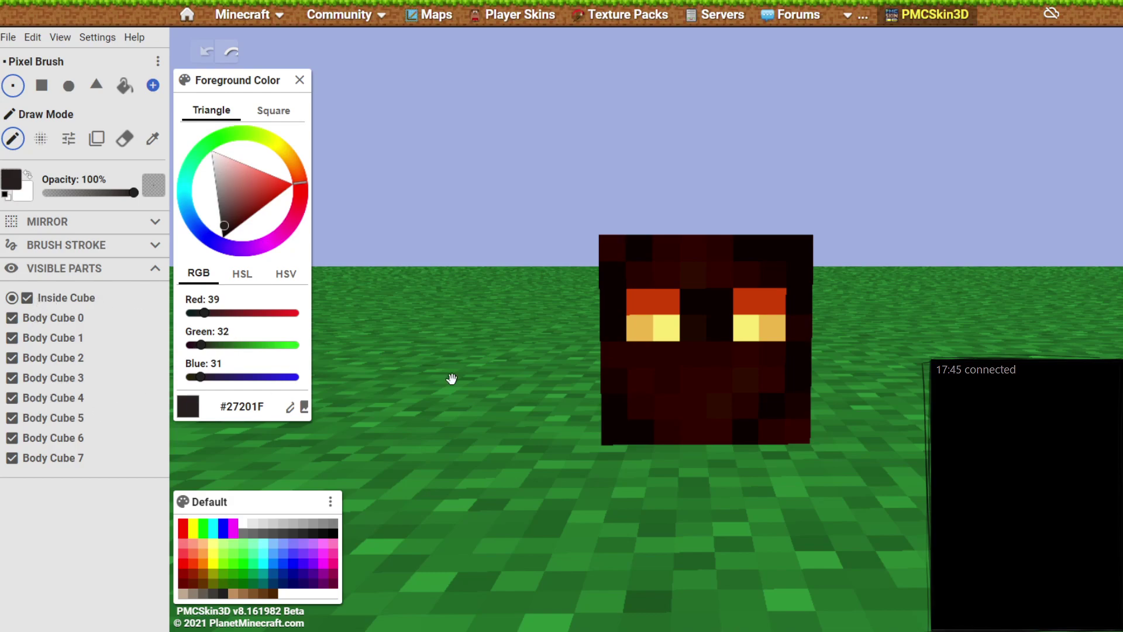
left_click_drag(567, 512, 484, 515)
mouse_move(610, 400)
left_mouse_down()
mouse_move(677, 421)
mouse_move(732, 311)
left_mouse_up()
mouse_move(913, 315)
left_mouse_down()
mouse_move(604, 509)
mouse_move(642, 202)
mouse_move(544, 477)
left_mouse_up()
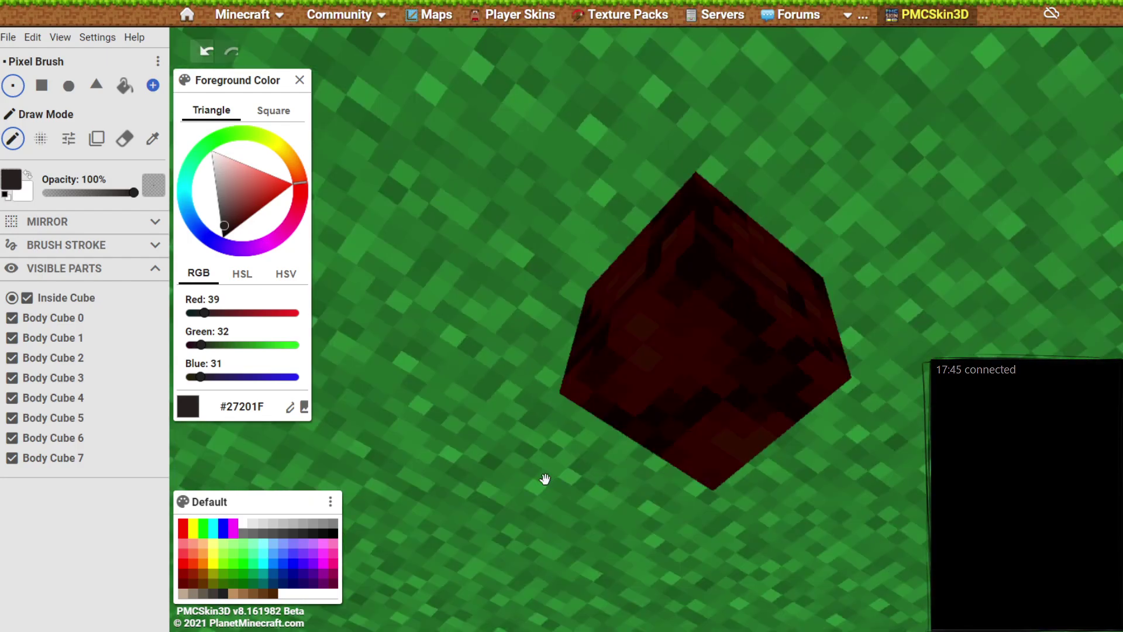
left_click_drag(908, 314, 978, 286)
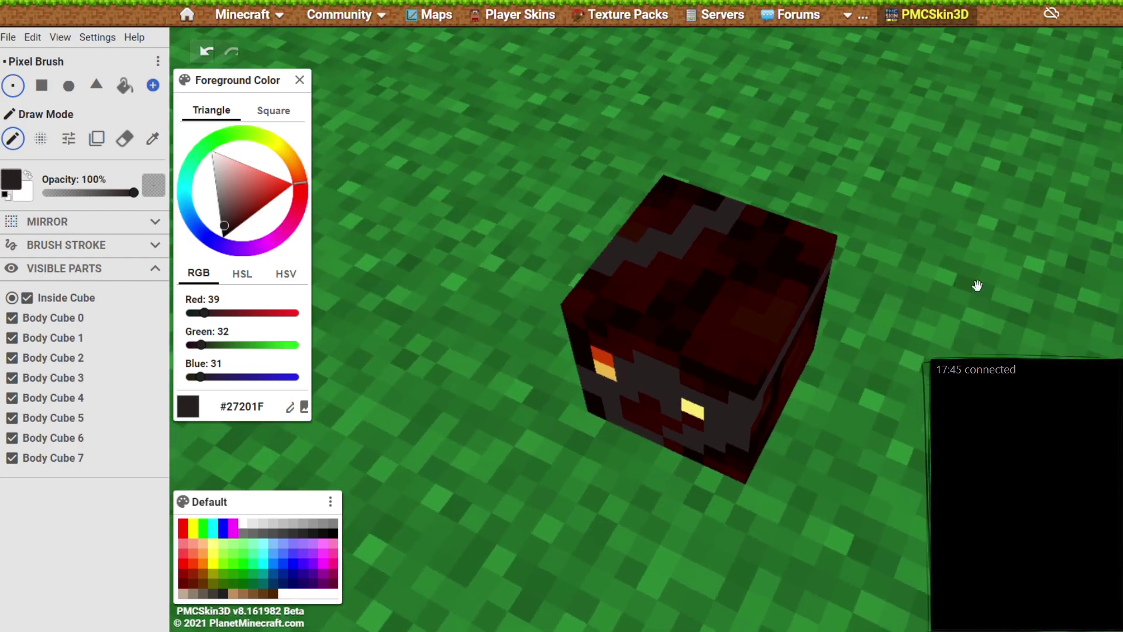
left_click_drag(769, 550, 877, 434)
key("ctrl+z")
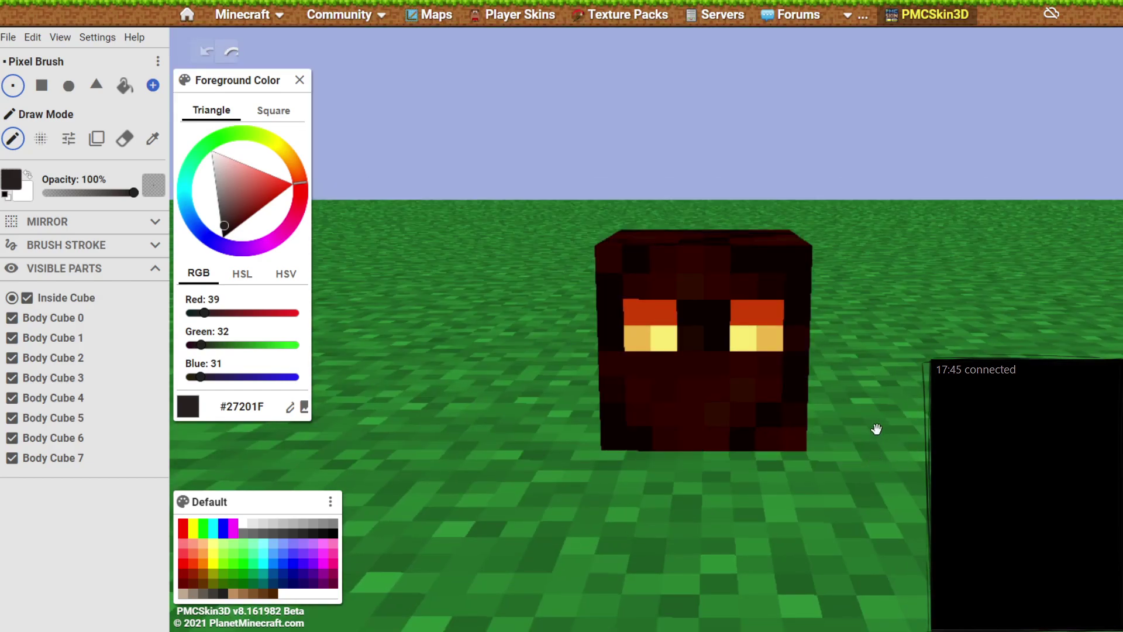
Hide the Inside Cube and Body Cubes 1, 3, 5 and 7 to examine the remaining slices of the model.
left_click_drag(886, 514, 887, 474)
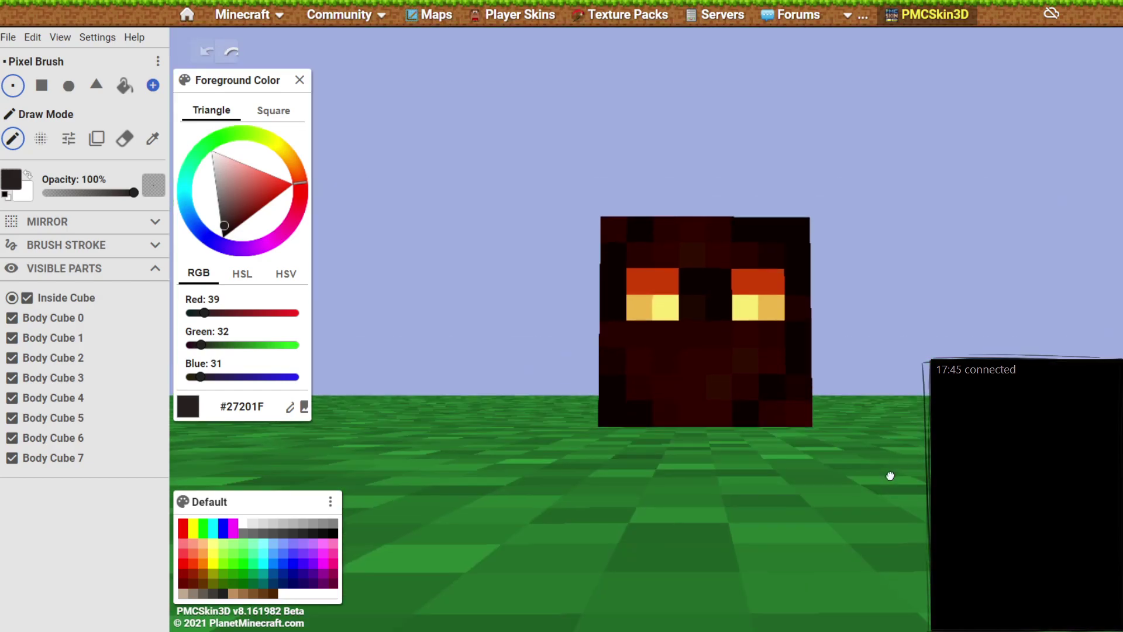
left_click(27, 298)
left_click(12, 338)
left_click(12, 378)
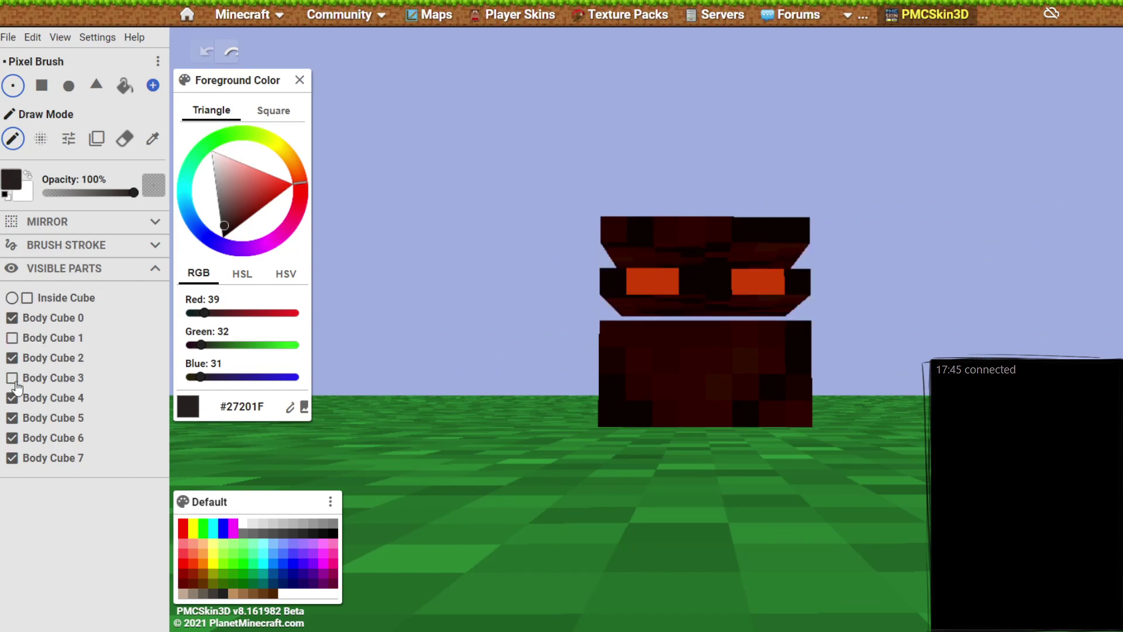
left_click(13, 418)
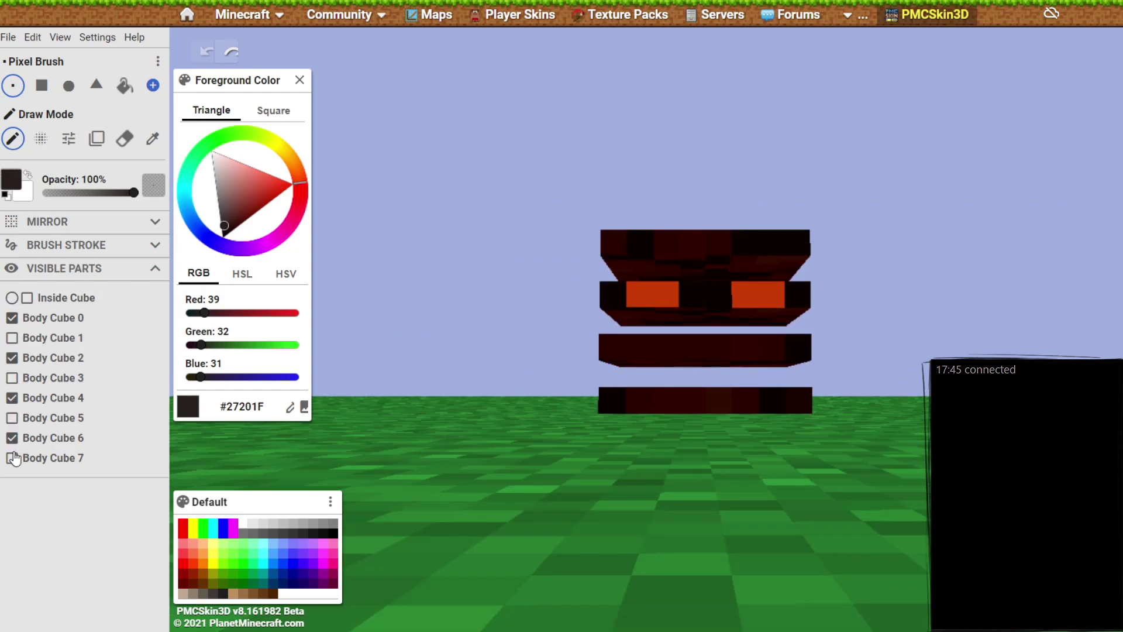
left_click(12, 458)
left_click_drag(865, 511, 858, 534)
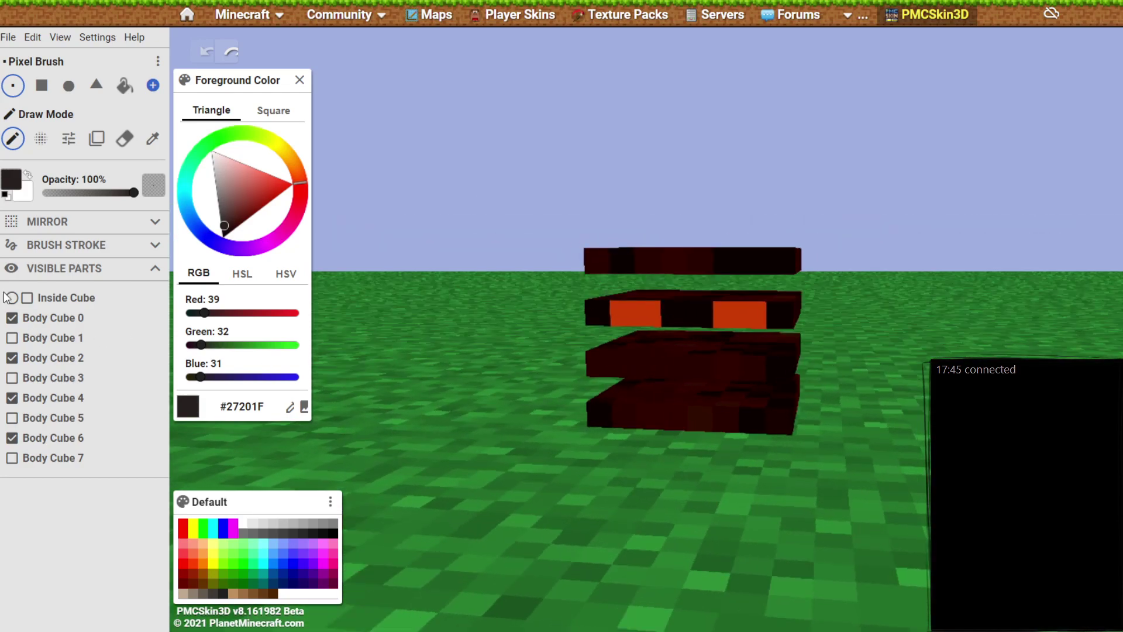
Show only the Inside Cube to examine it, and make all model parts visible again.
left_click(27, 298)
left_click(28, 299)
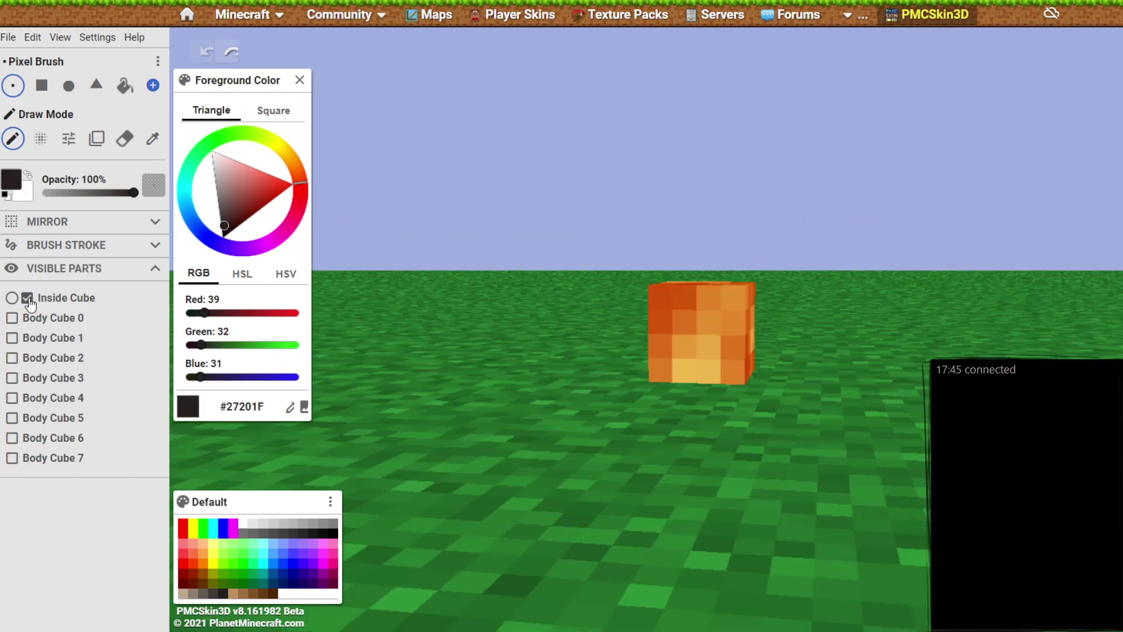
left_click_drag(640, 454, 355, 397)
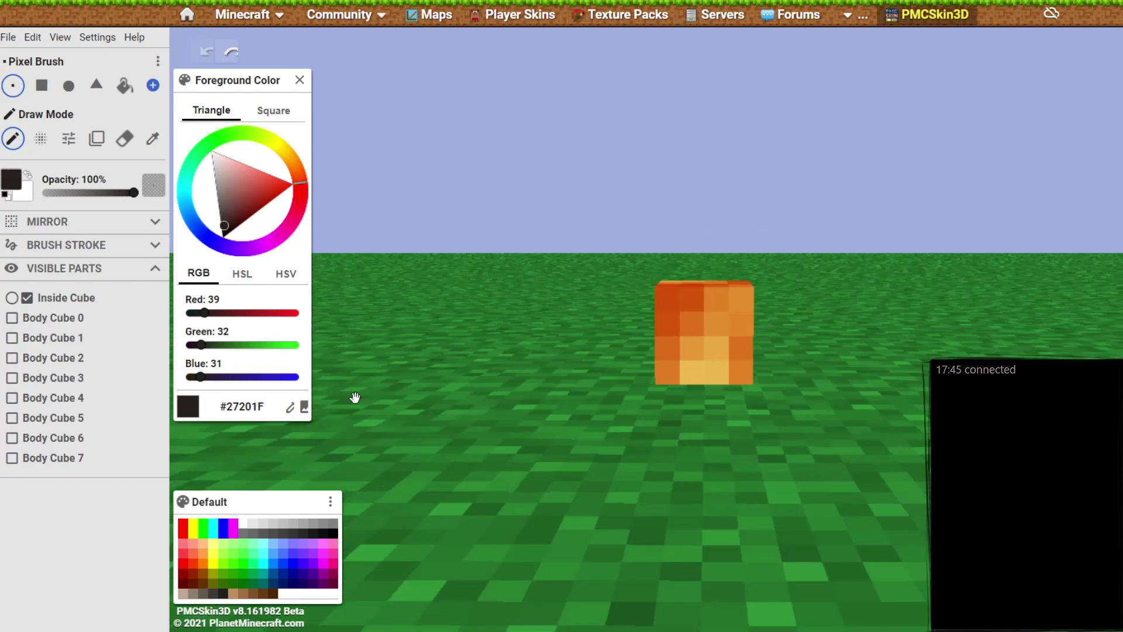
left_click(27, 298)
left_click(12, 298)
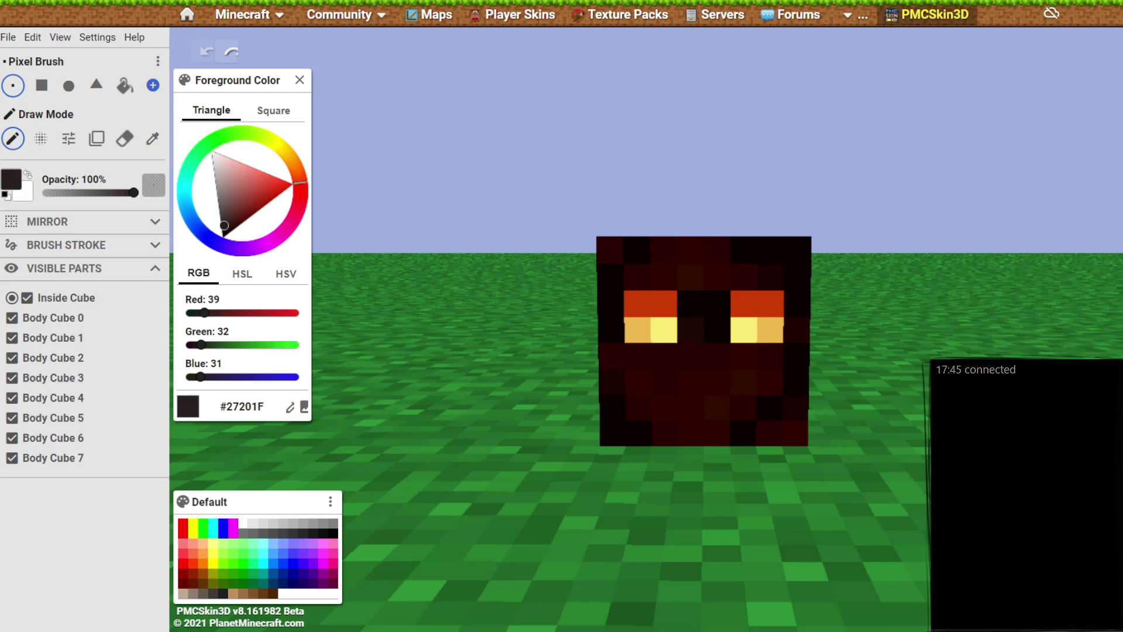
Switch to the flat texture layout and examine the areas mapped to the inside cube and body cubes.
key("Tab")
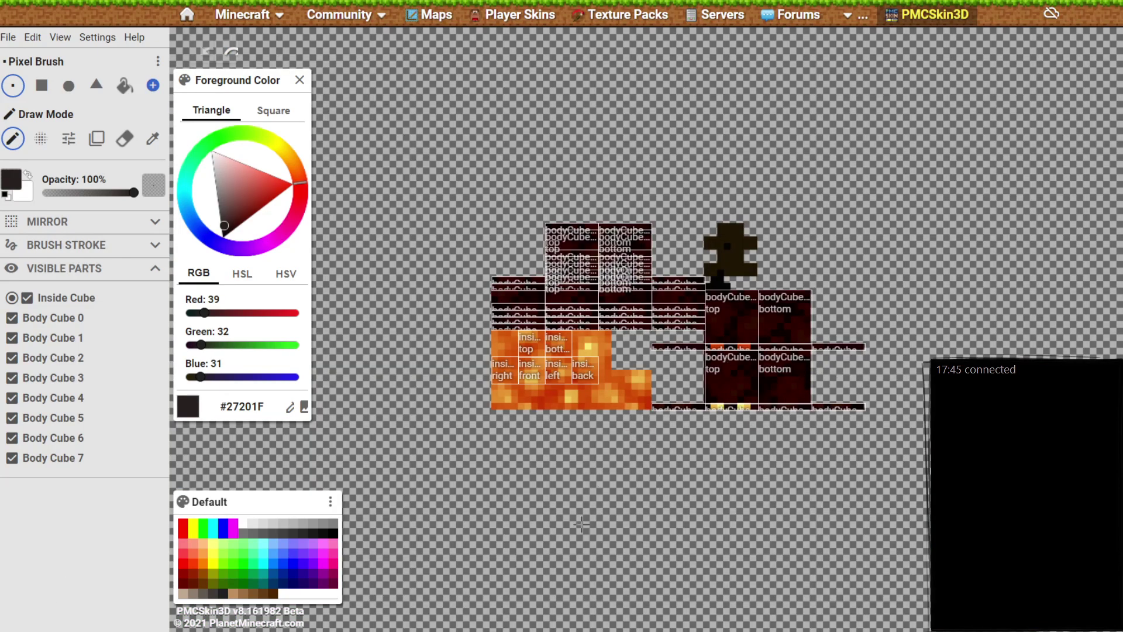
scroll(666, 375, "up", 3)
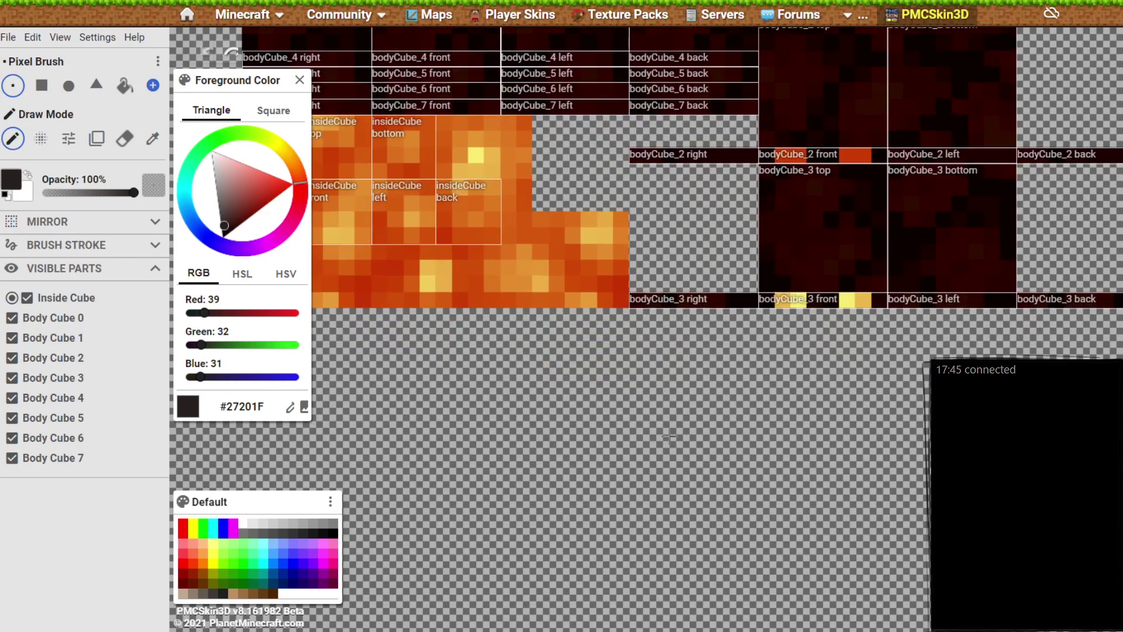
scroll(669, 436, "down", 2)
scroll(661, 82, "up", 3)
scroll(661, 79, "down", 2)
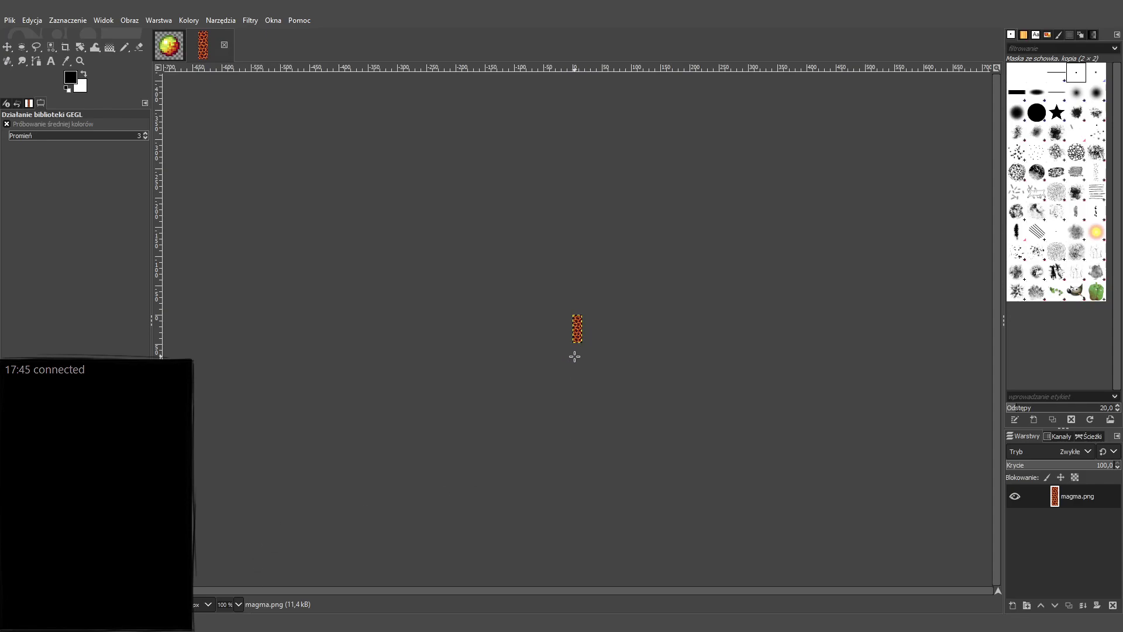
Switch to GIMP and examine the magma.png texture up close.
scroll(572, 356, "up", 6)
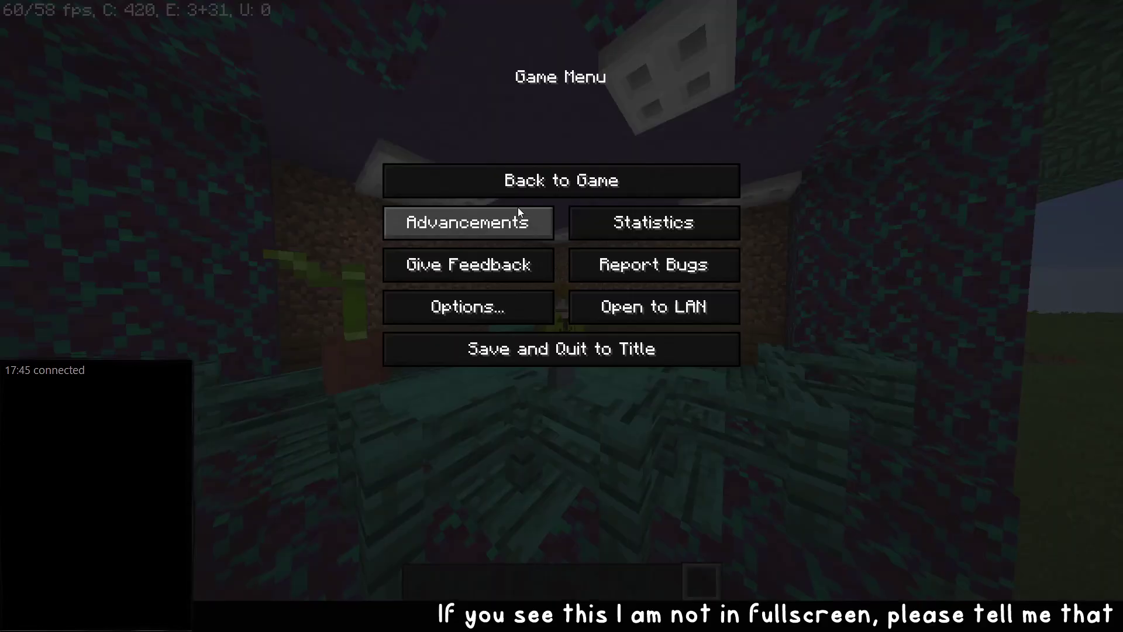
key("F11")
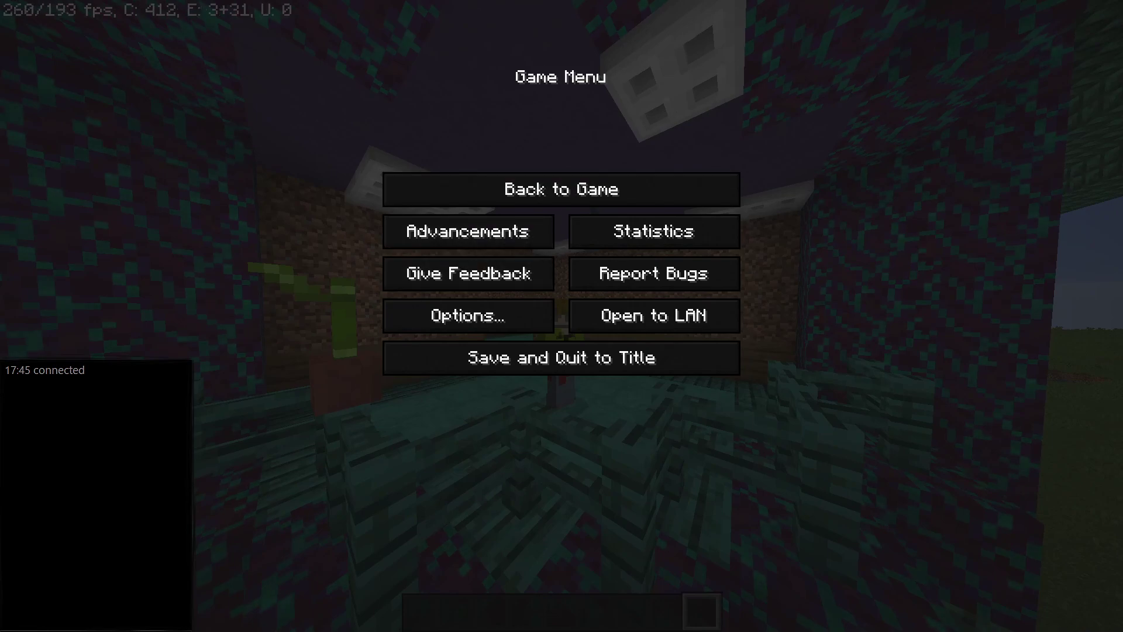
key("Escape")
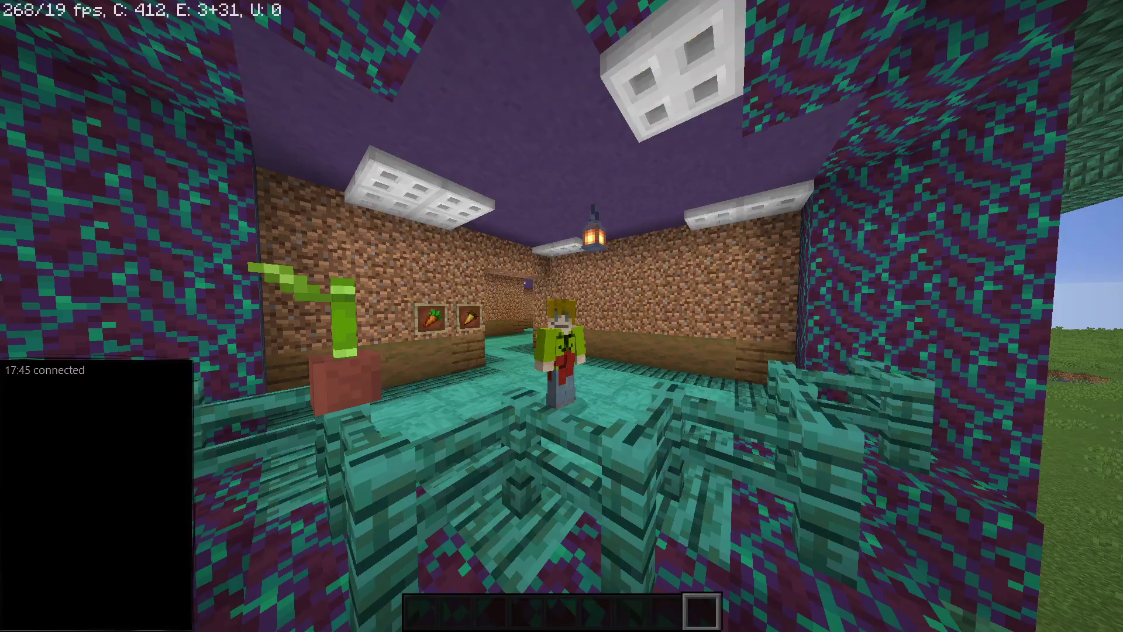
key("w")
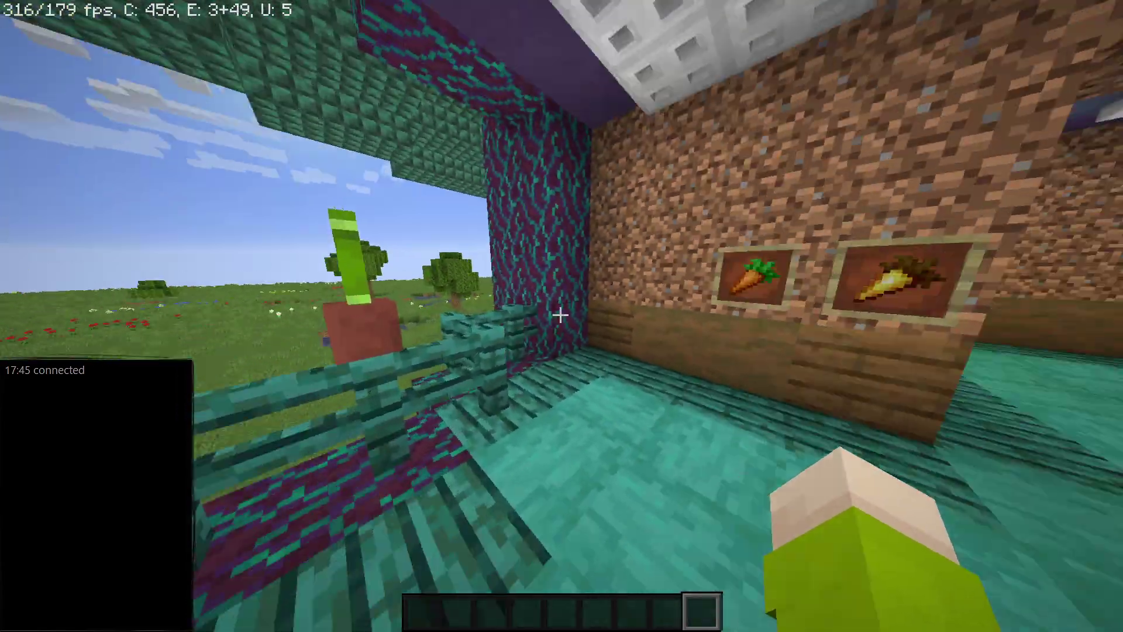
key("s")
key("w")
left_click(560, 316)
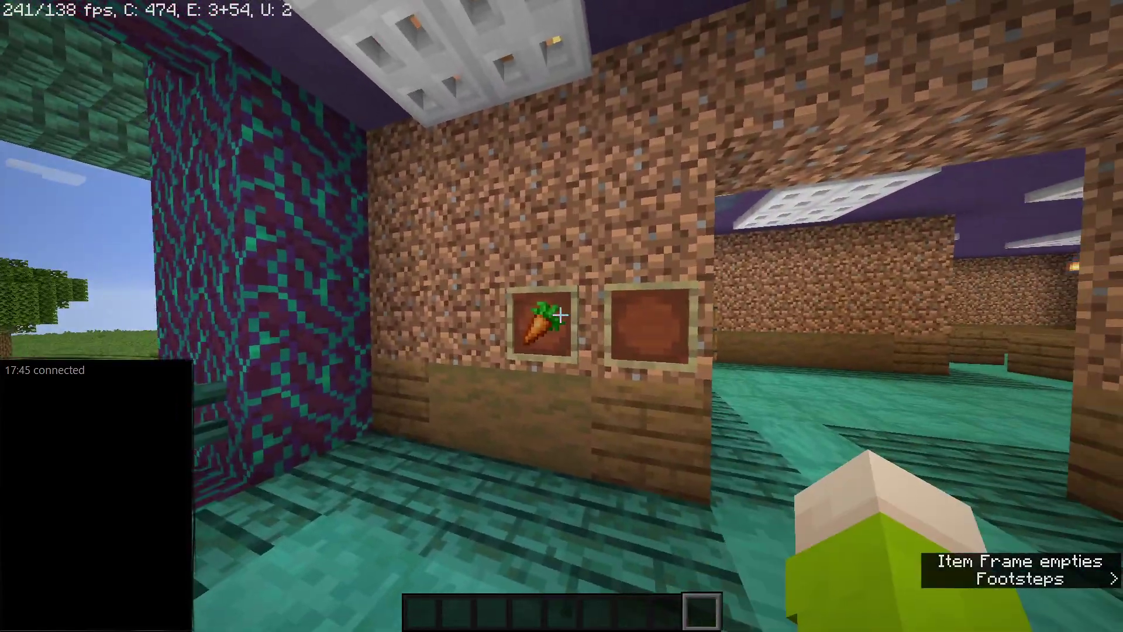
key("F5")
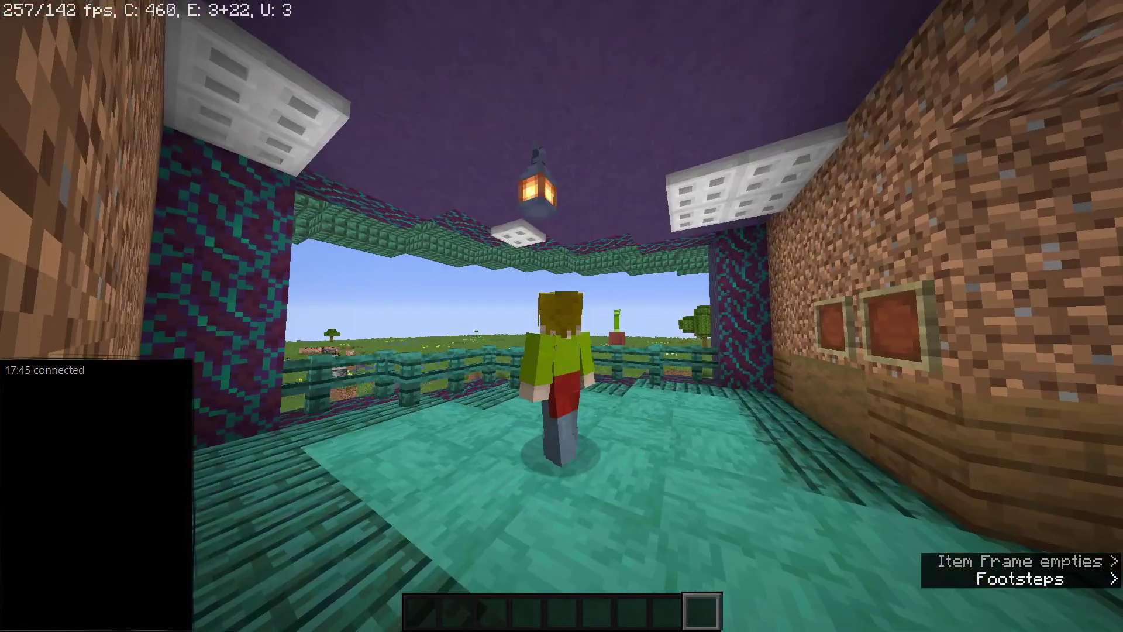
key("F5")
key("F5")
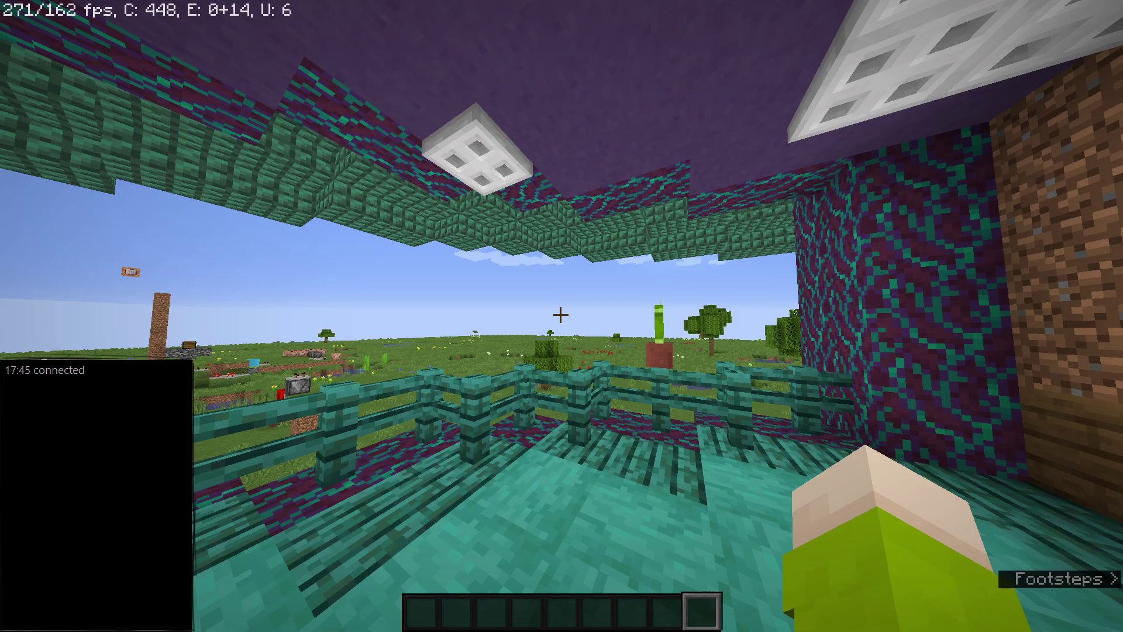
key("Escape")
key("Escape")
key("F5")
key("F5")
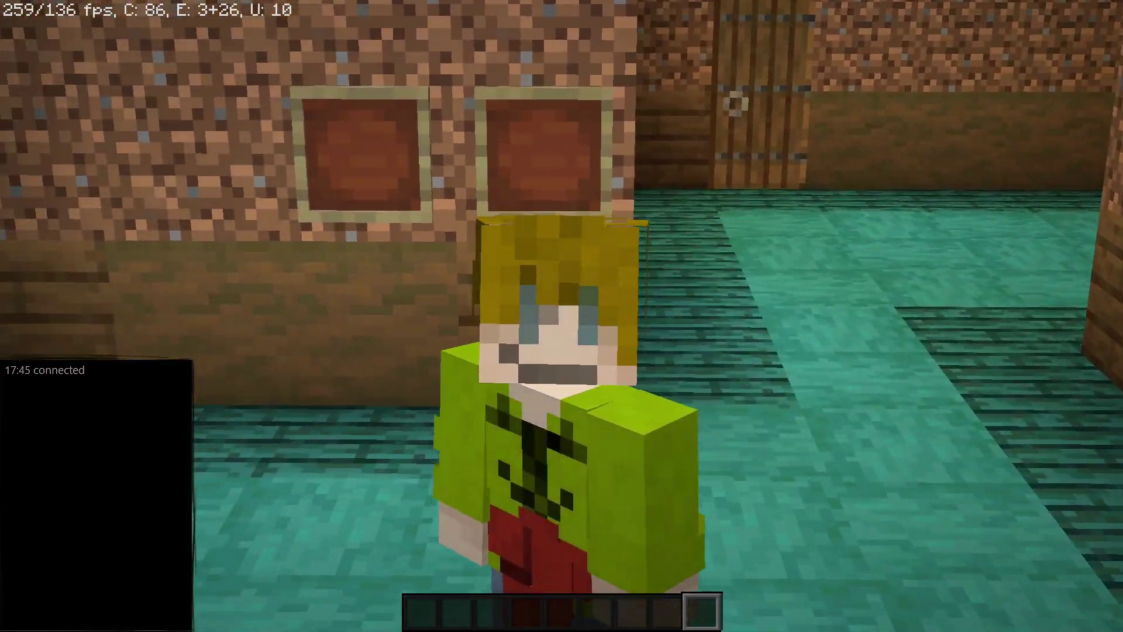
key("F5")
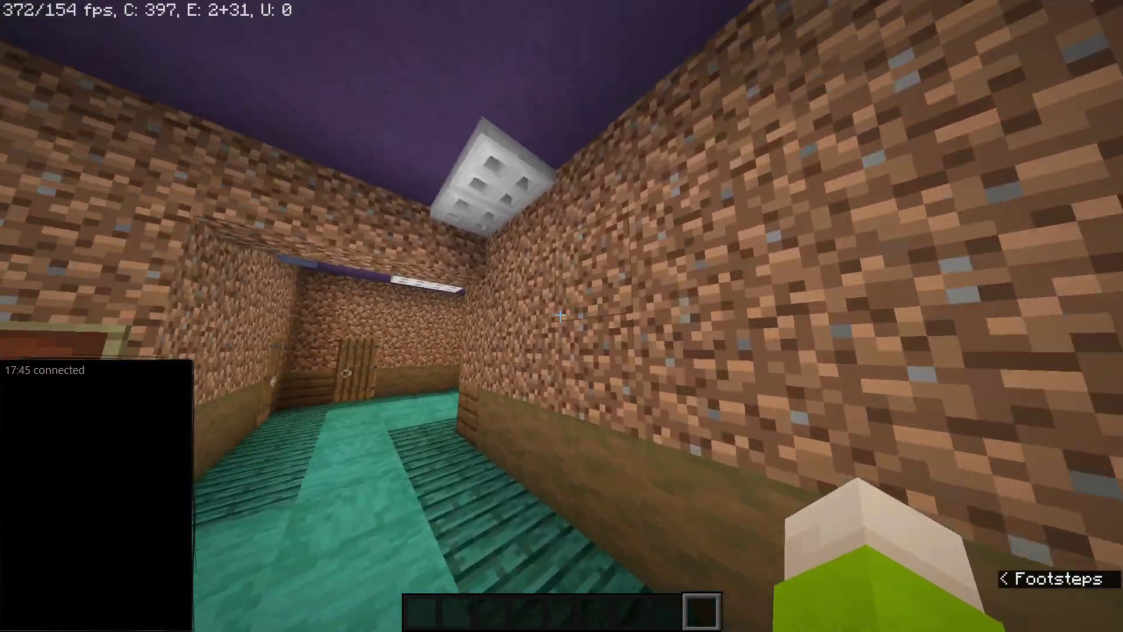
key("F5")
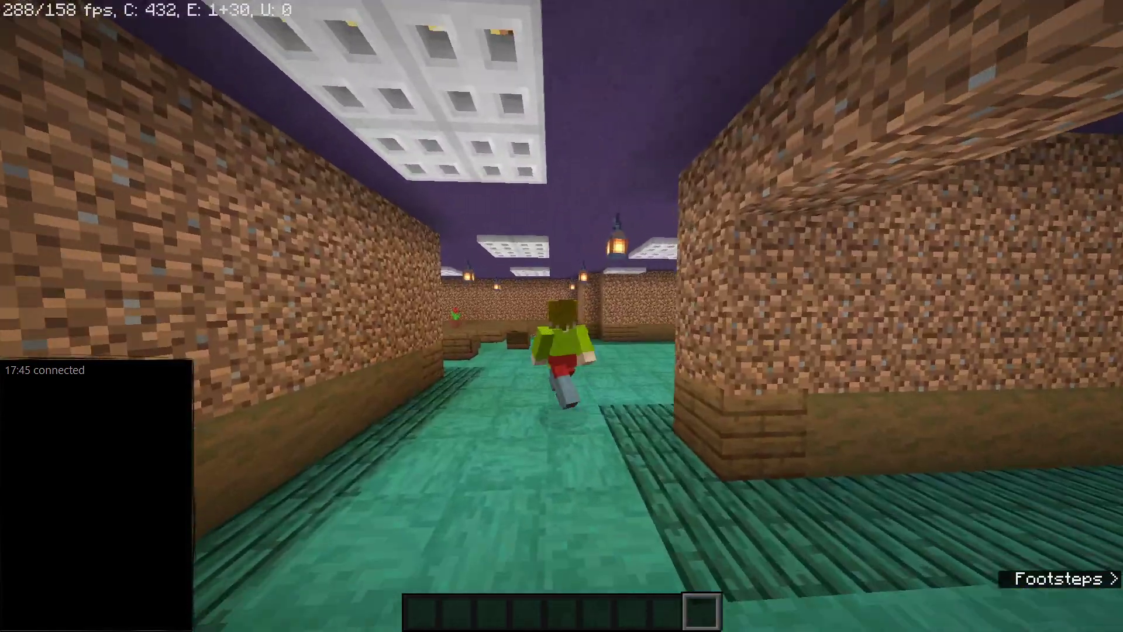
key("F5")
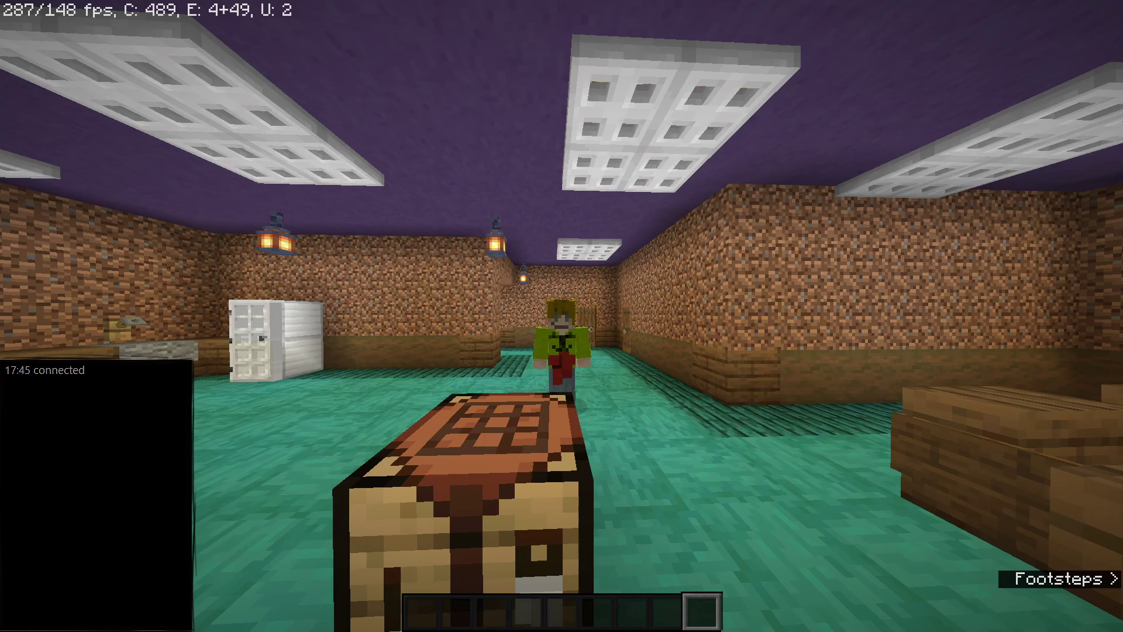
key("Escape")
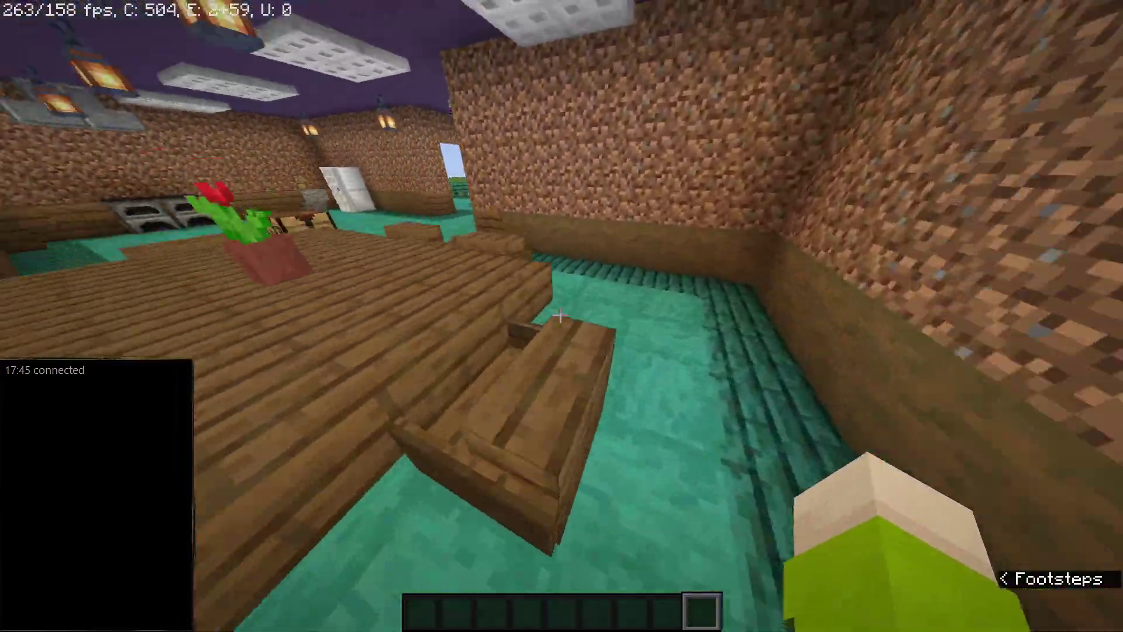
key("w")
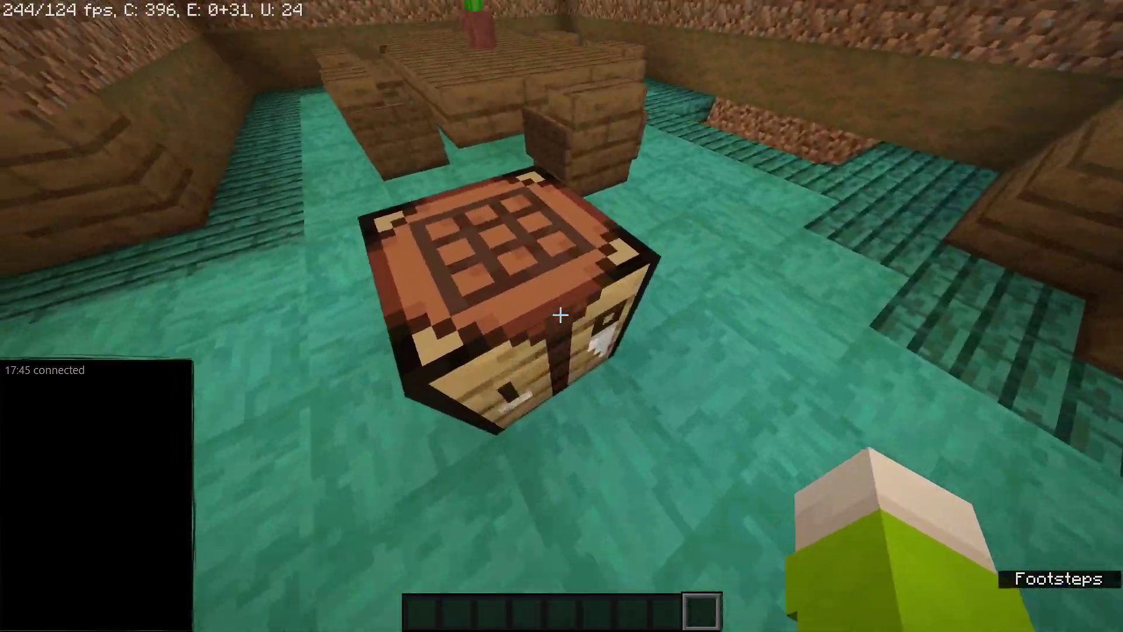
left_click(560, 316)
key("w")
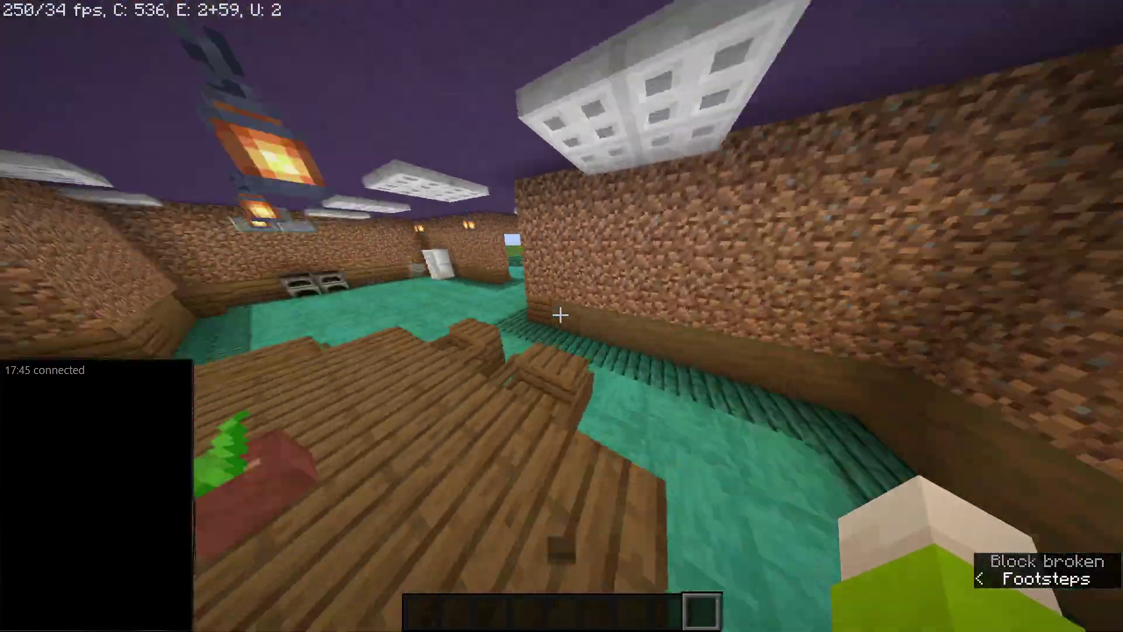
key("w")
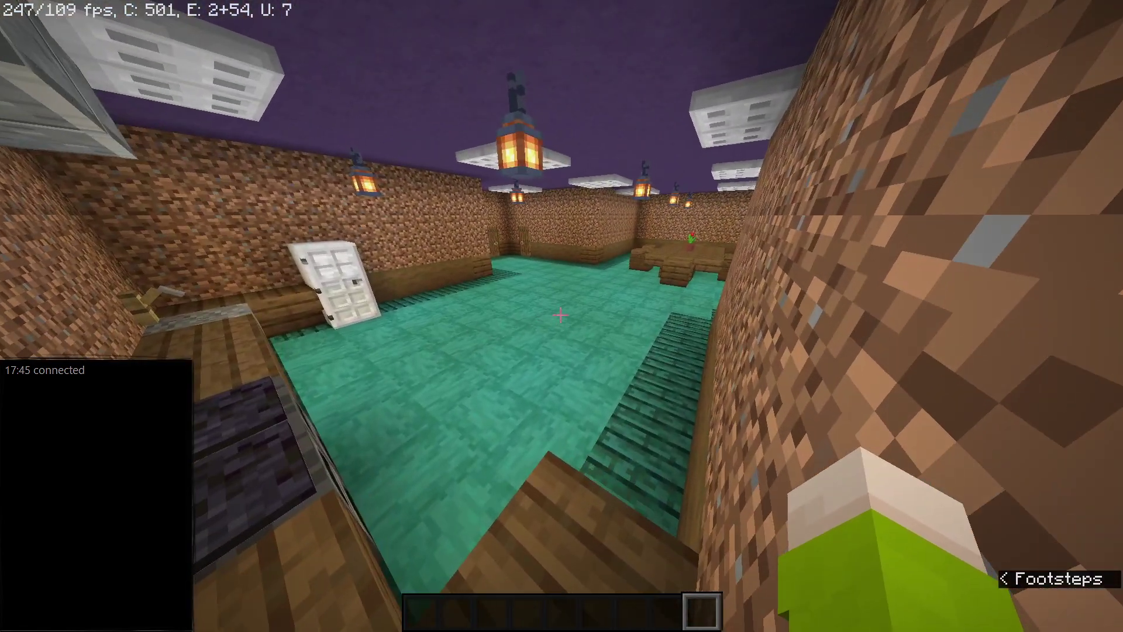
key("F5")
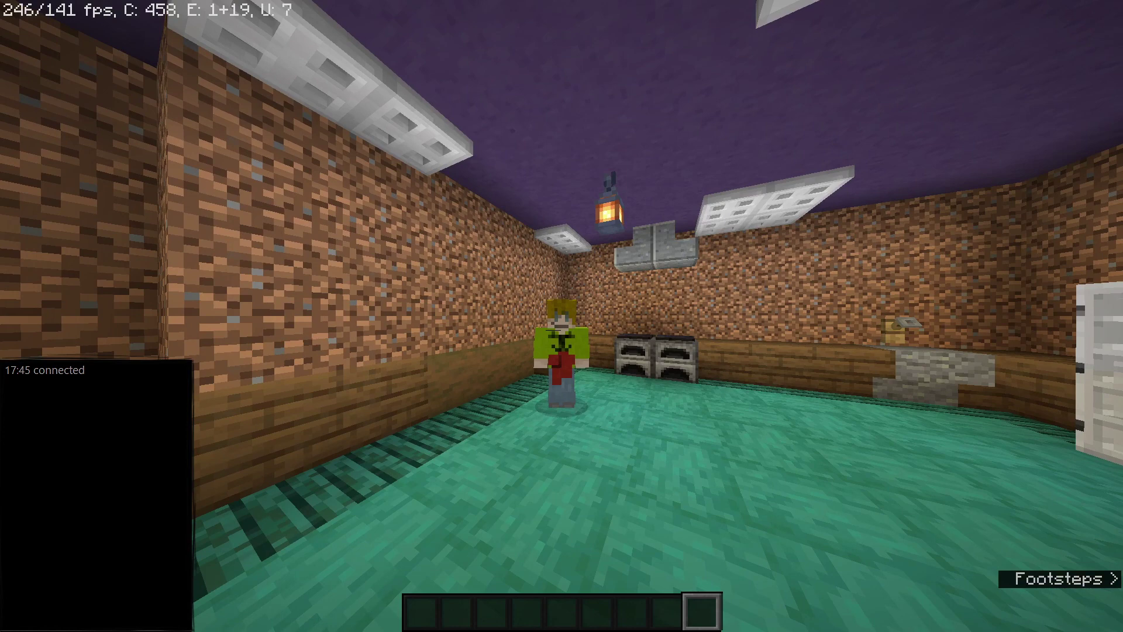
key("F5")
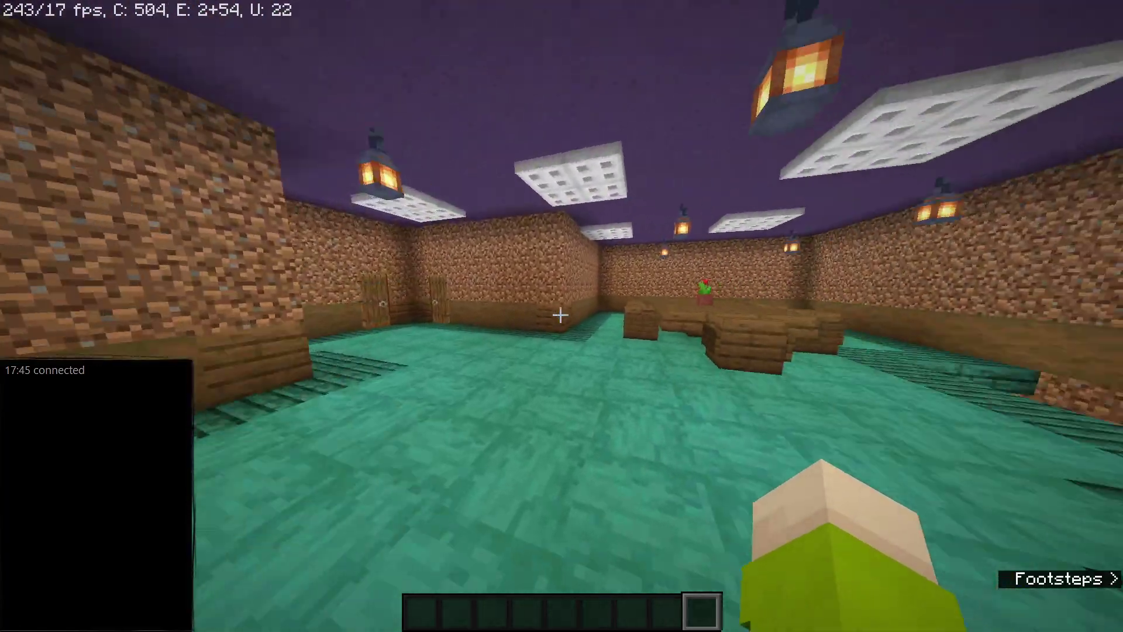
key("w")
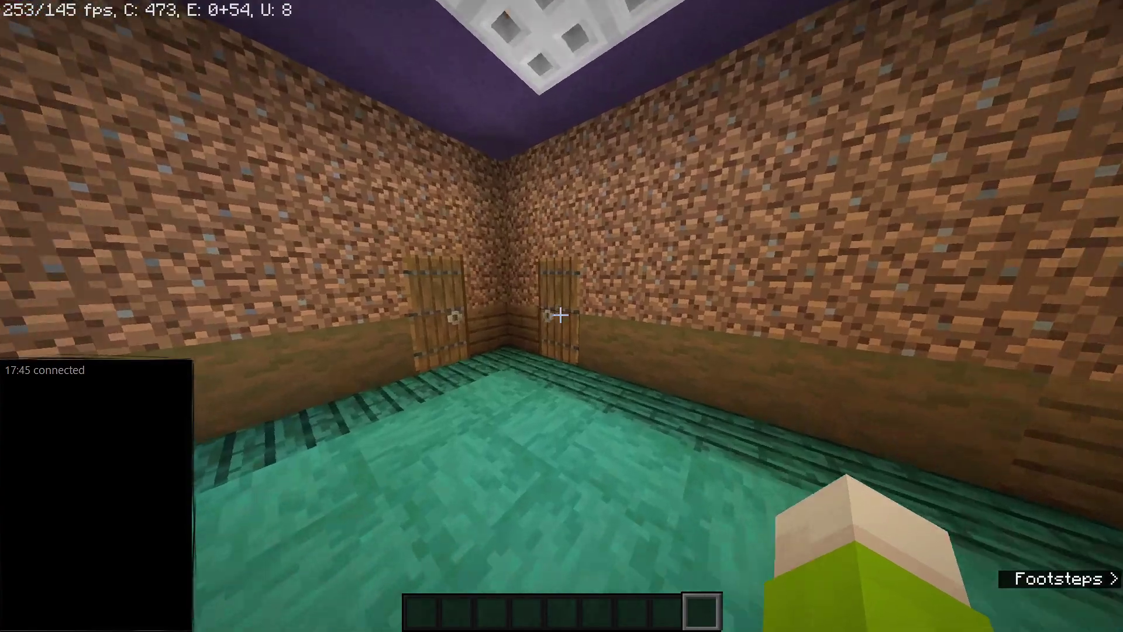
right_click(560, 316)
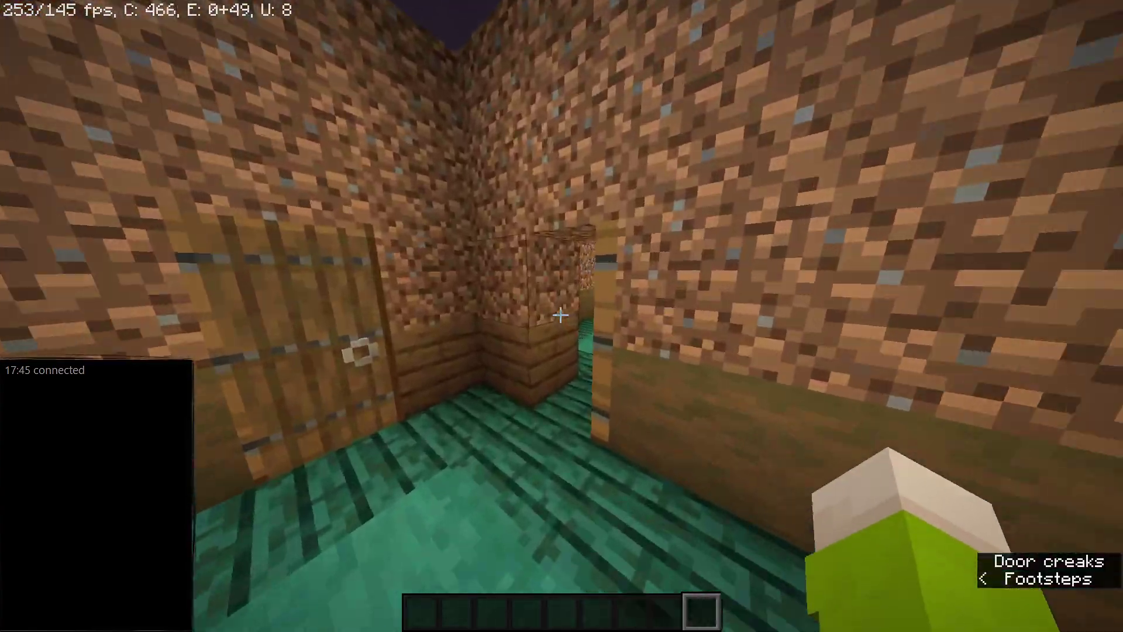
key("w")
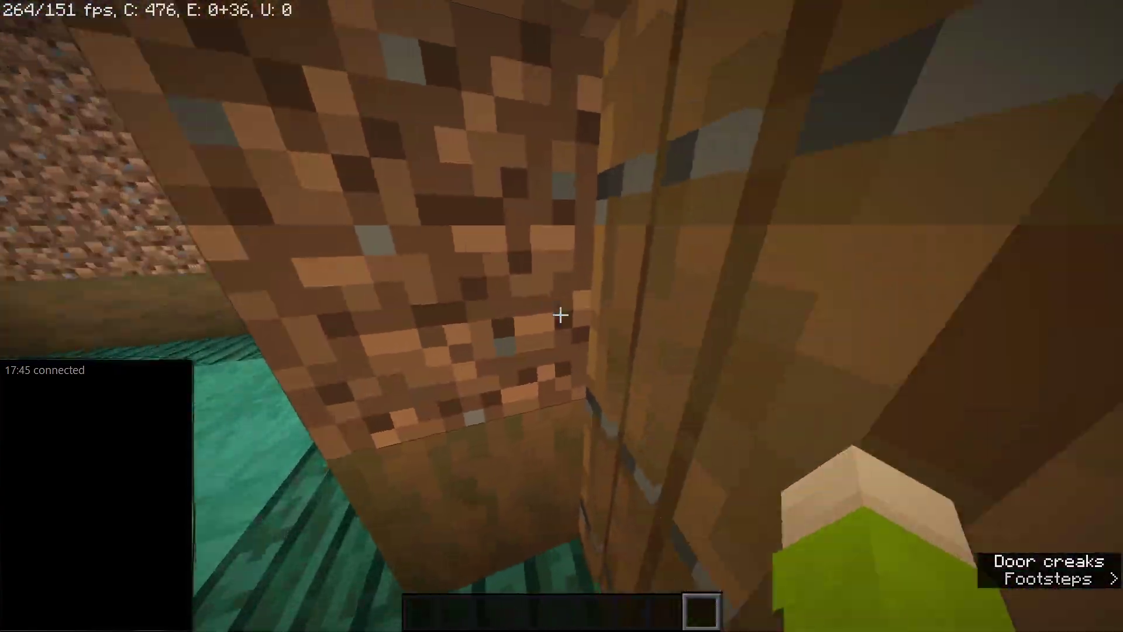
key("w")
key("F5")
key("F5")
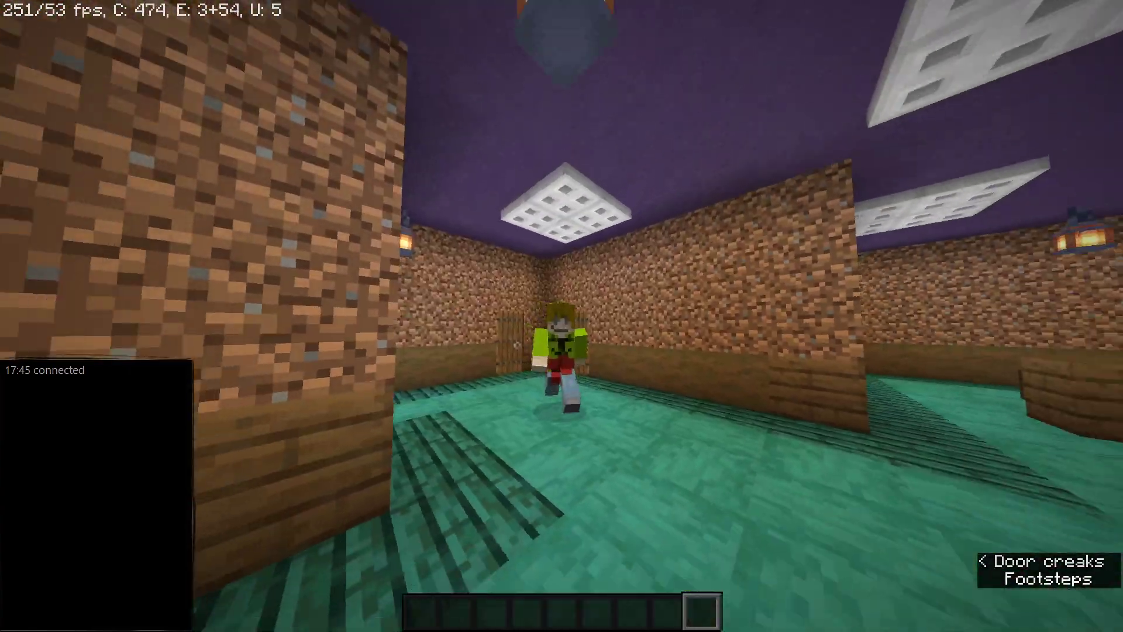
key("w")
key("F5")
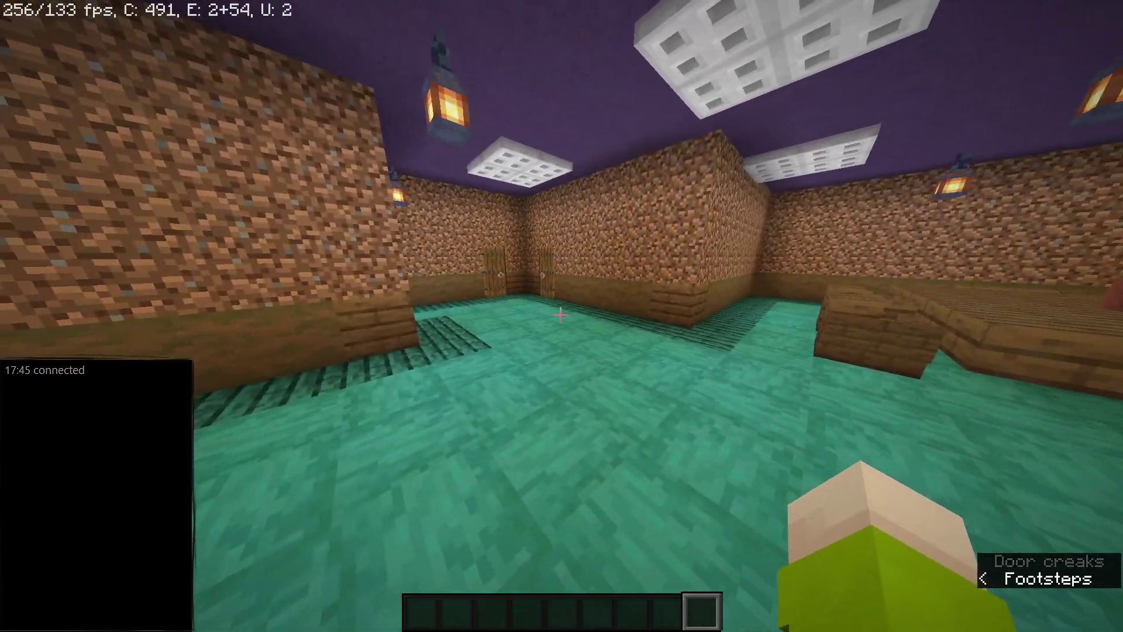
key("w")
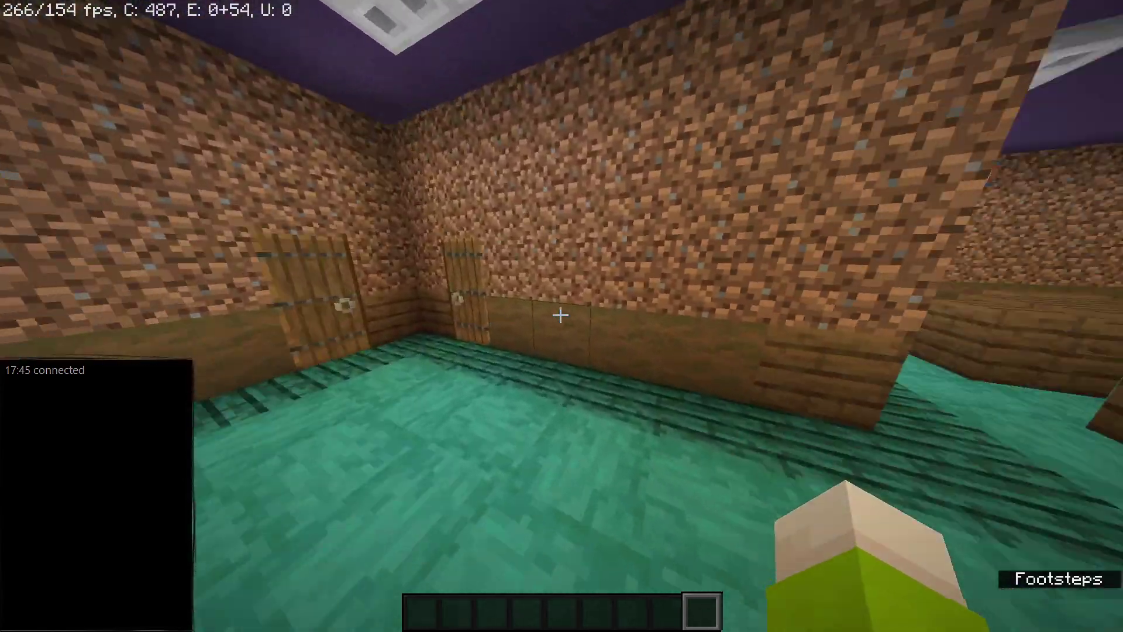
key("w")
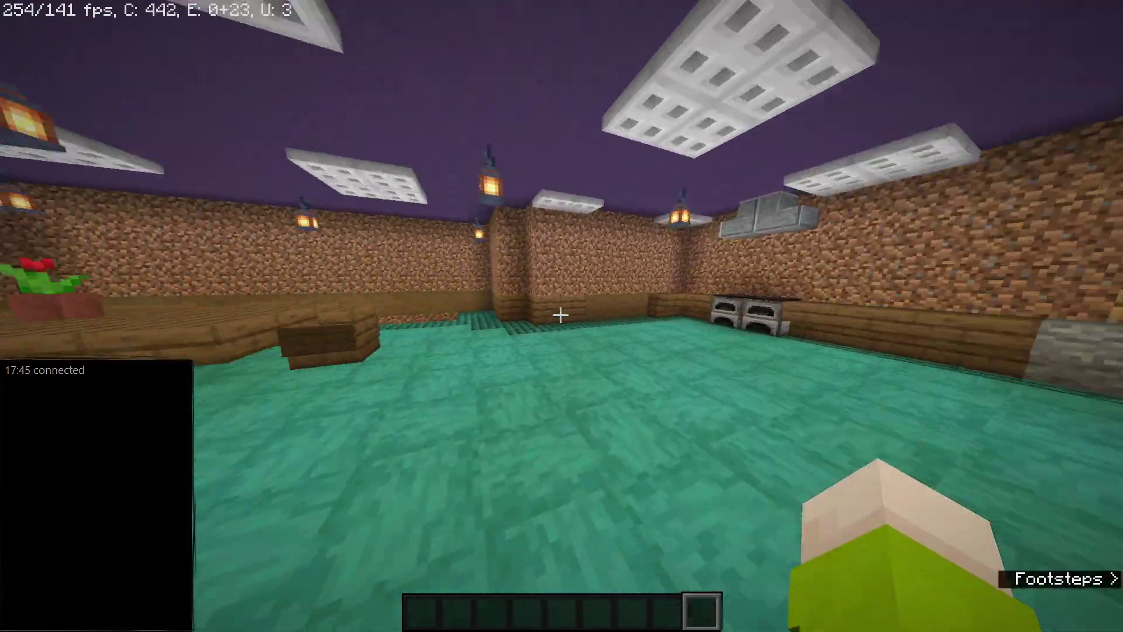
key("w")
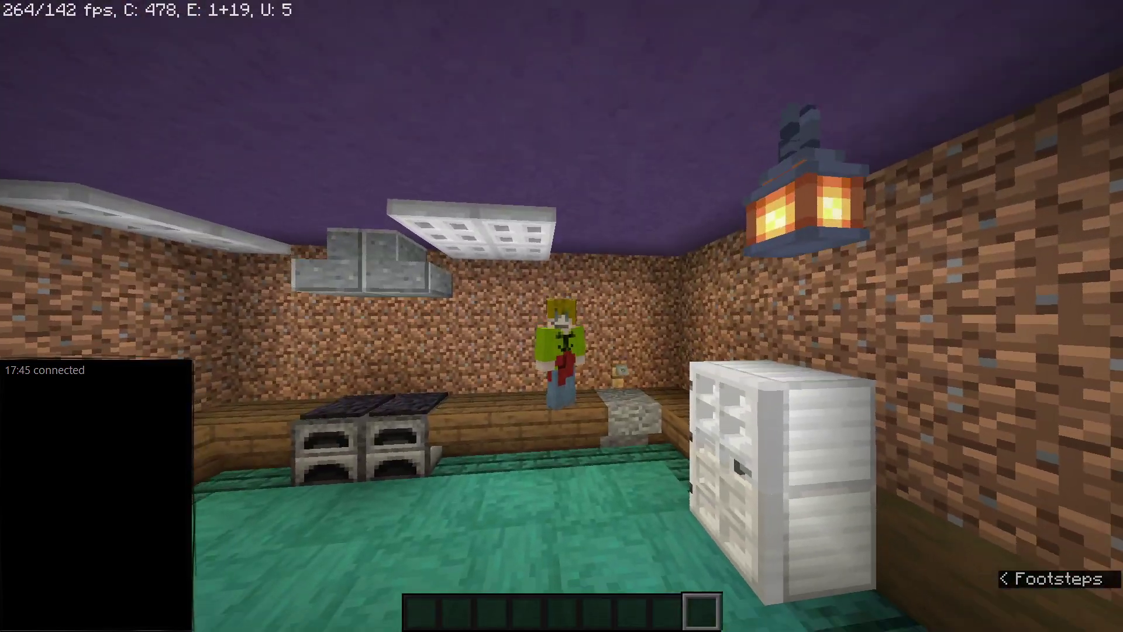
key("F5")
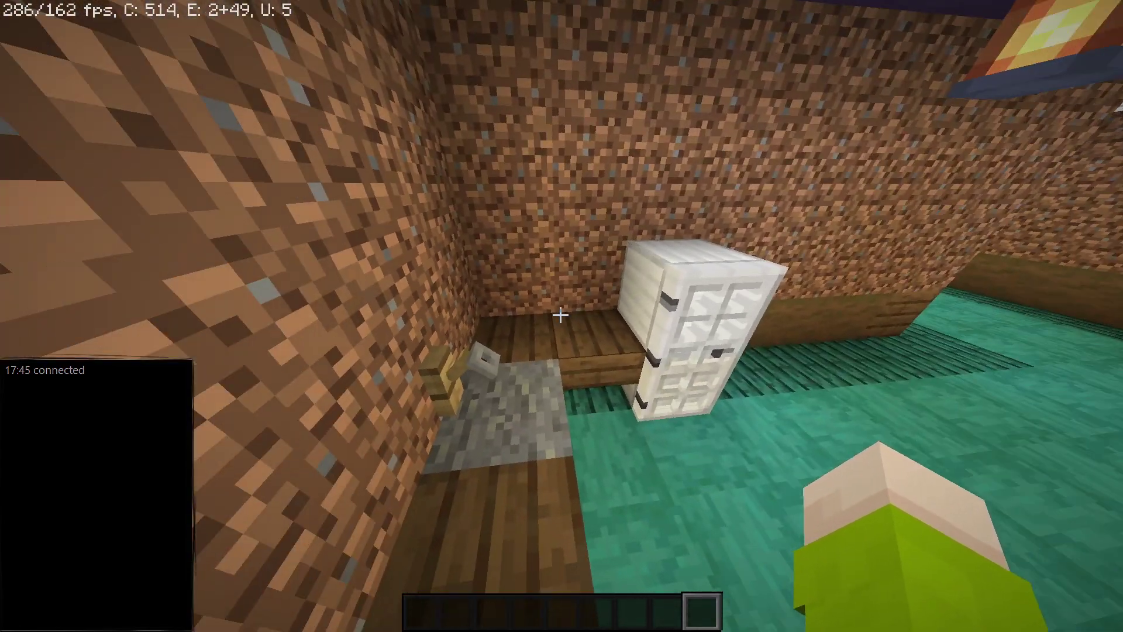
key("F5")
key("F5")
key("F5")
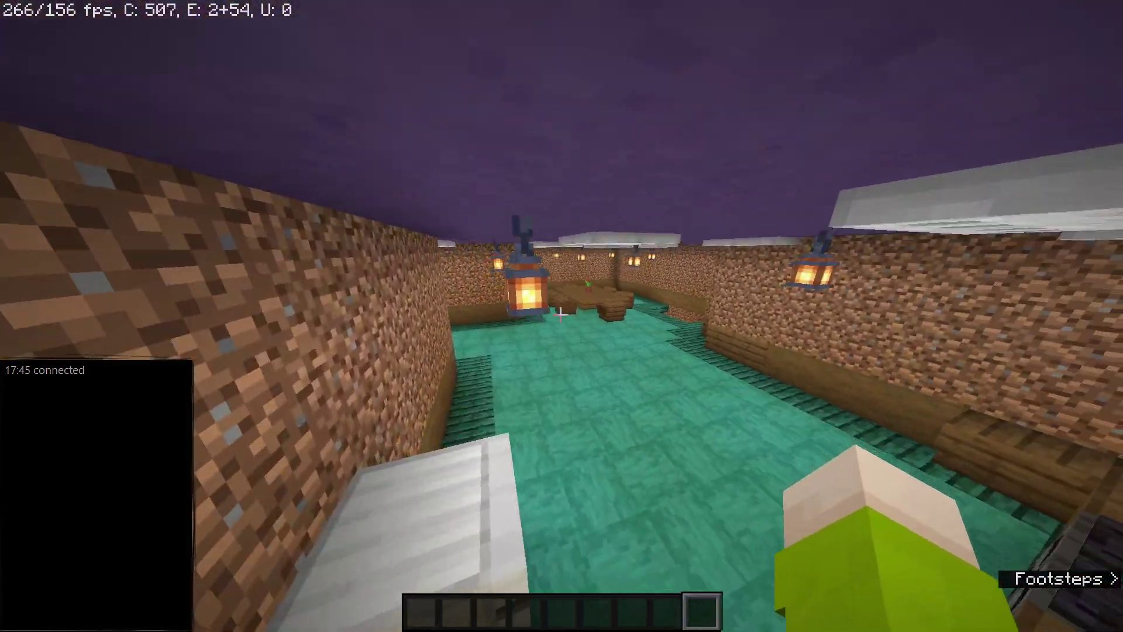
key("F5")
key("F5")
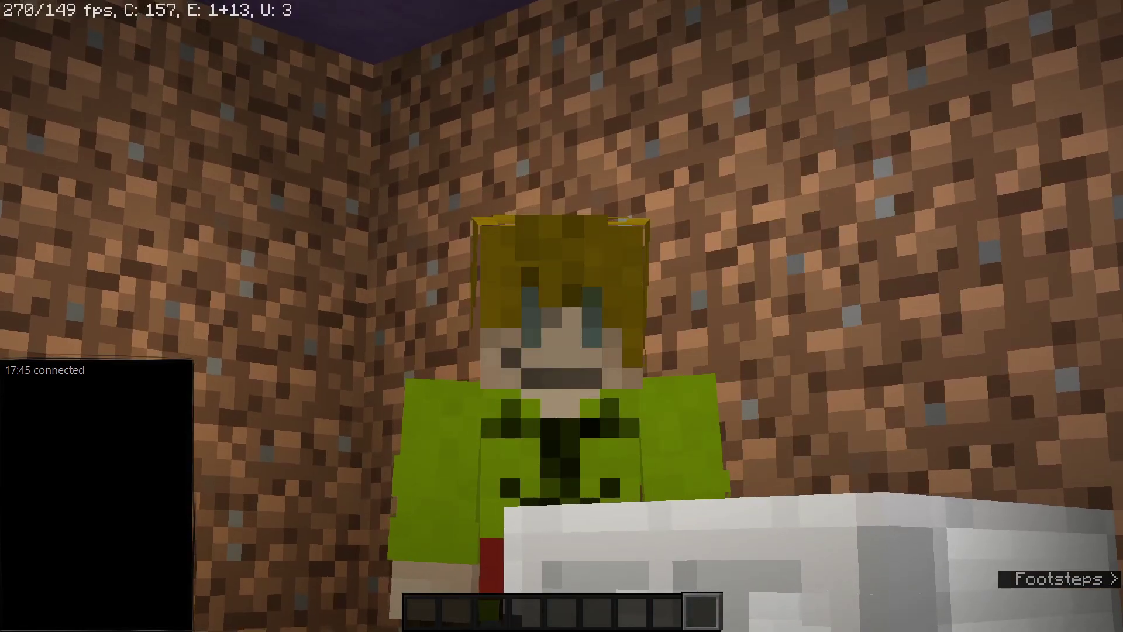
key("F5")
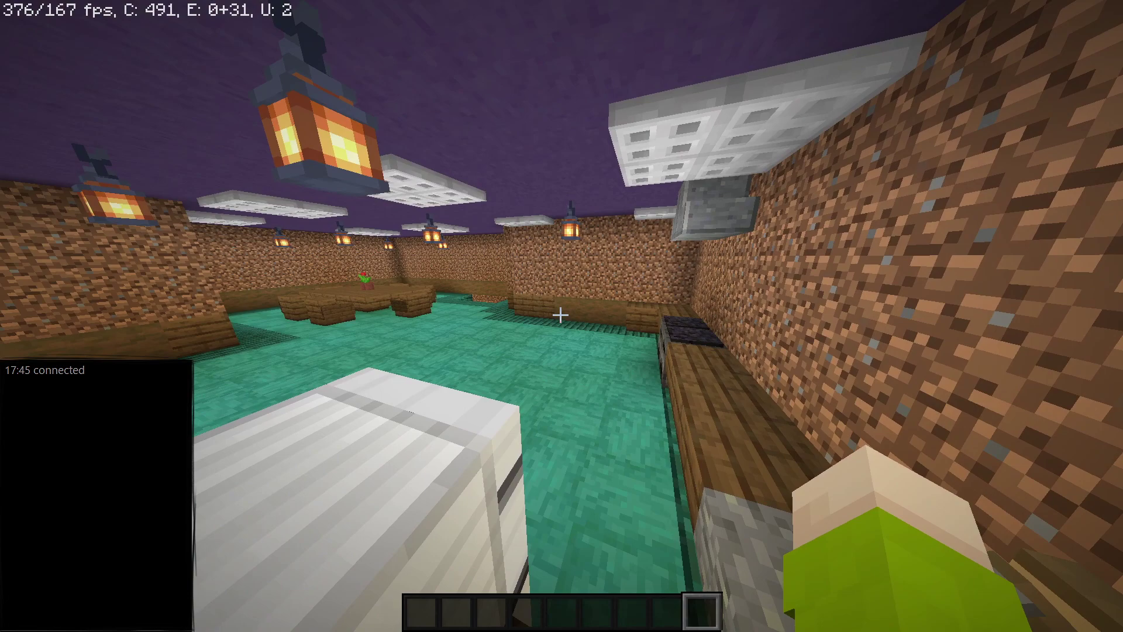
key("F5")
key("F5")
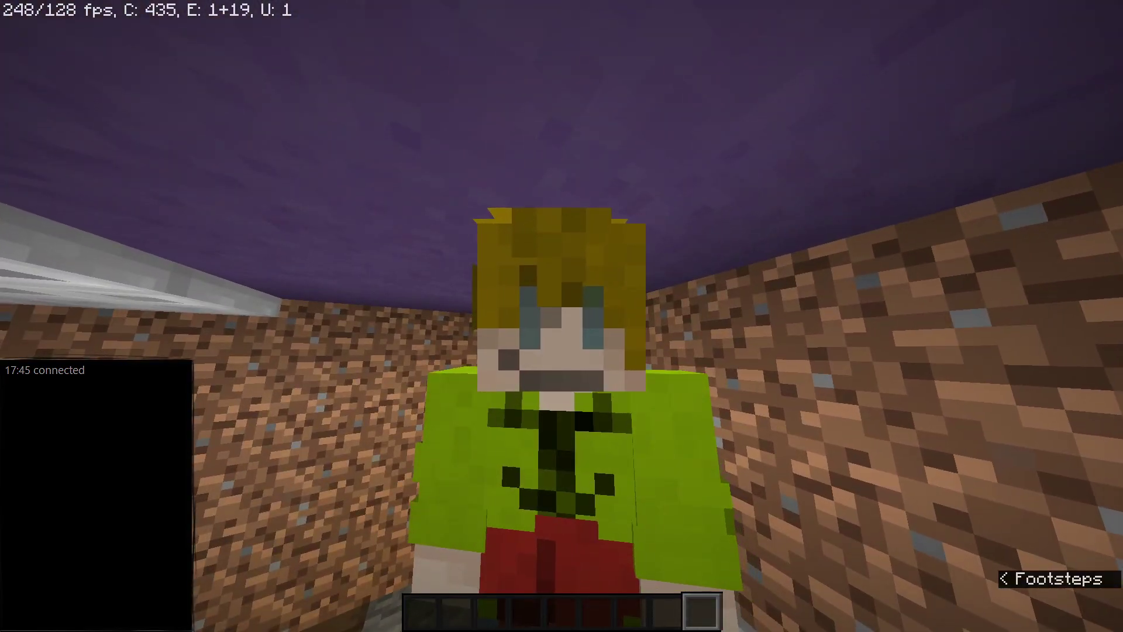
key("F5")
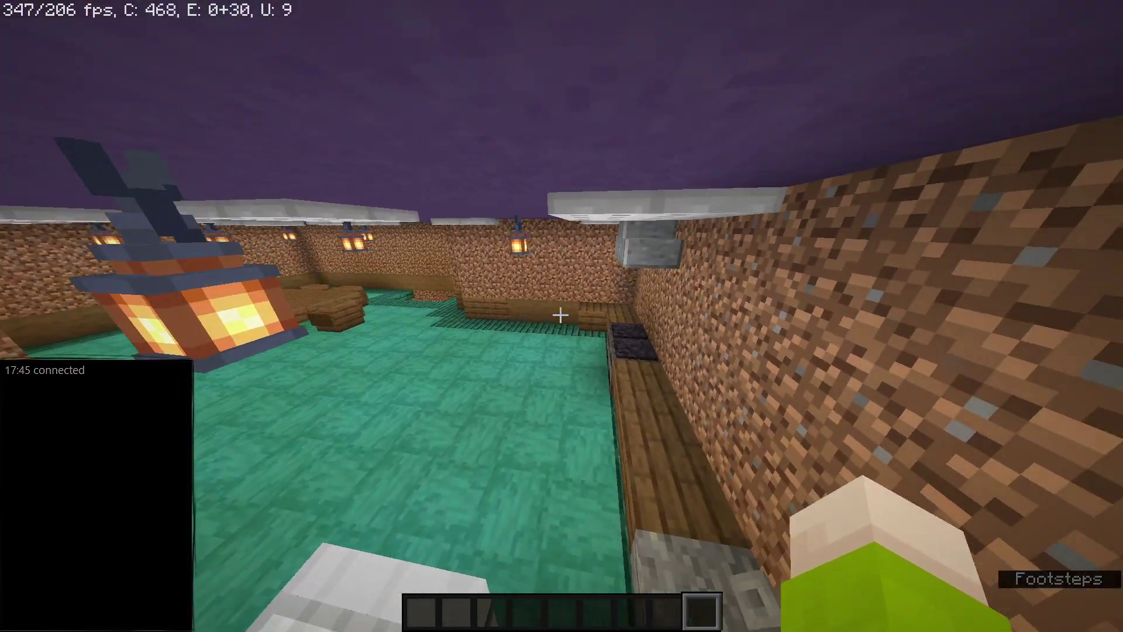
key("F5")
key("F5")
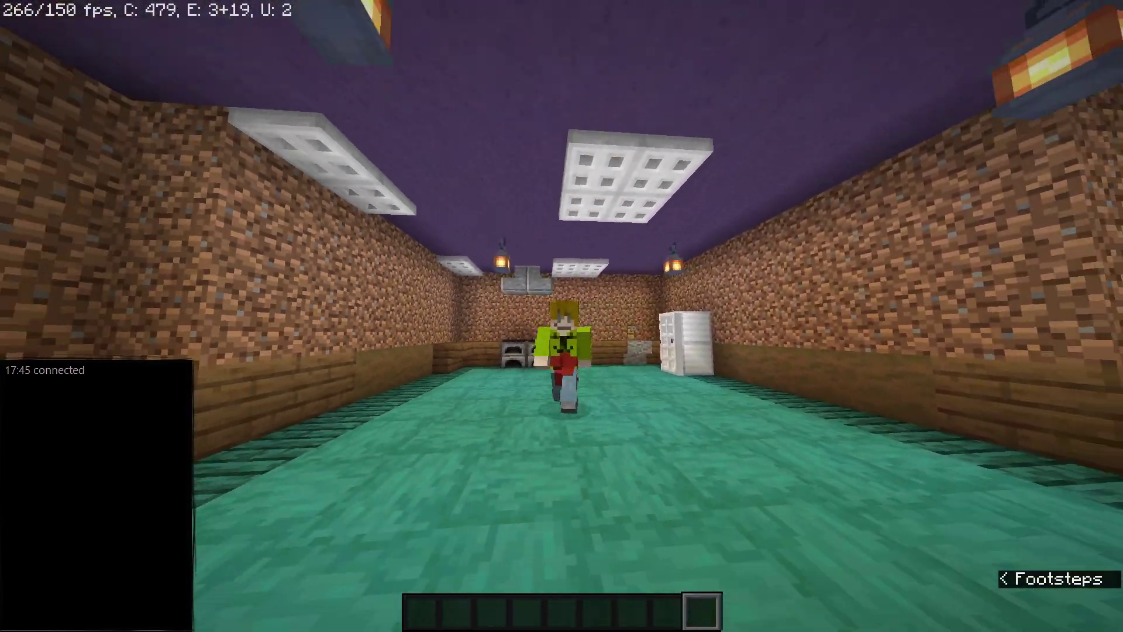
key("F5")
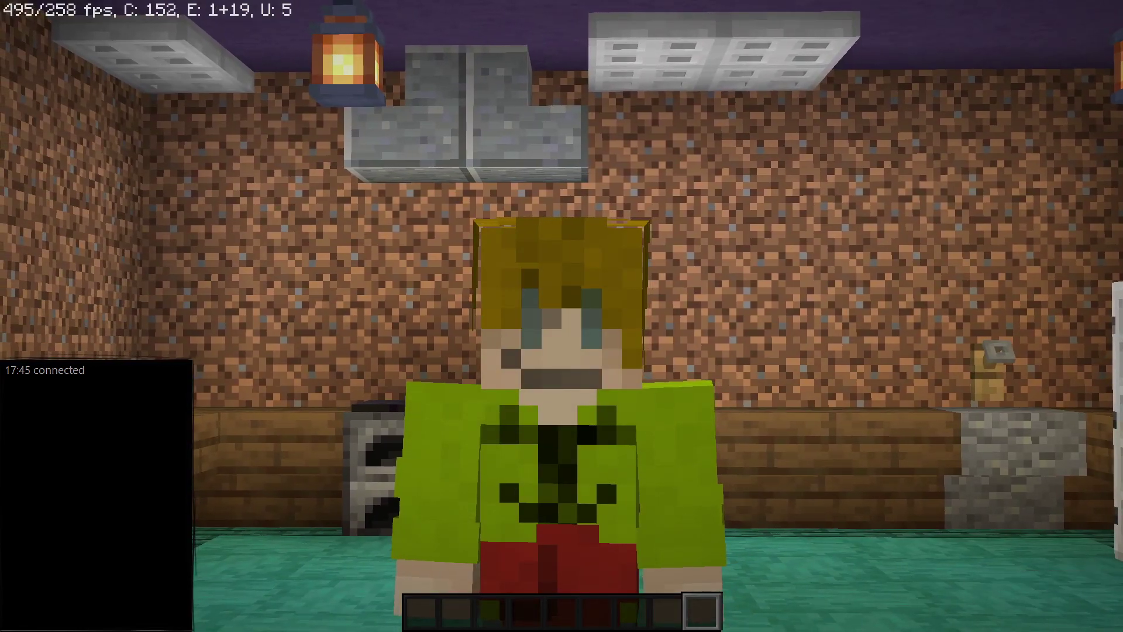
key("F5")
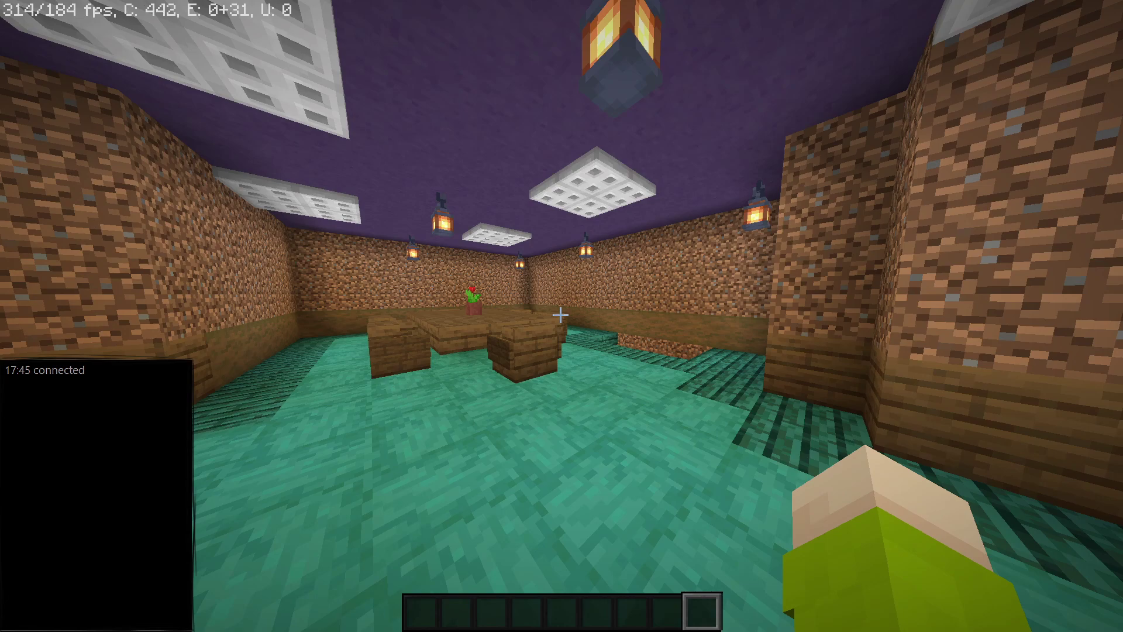
key("F5")
key("F5")
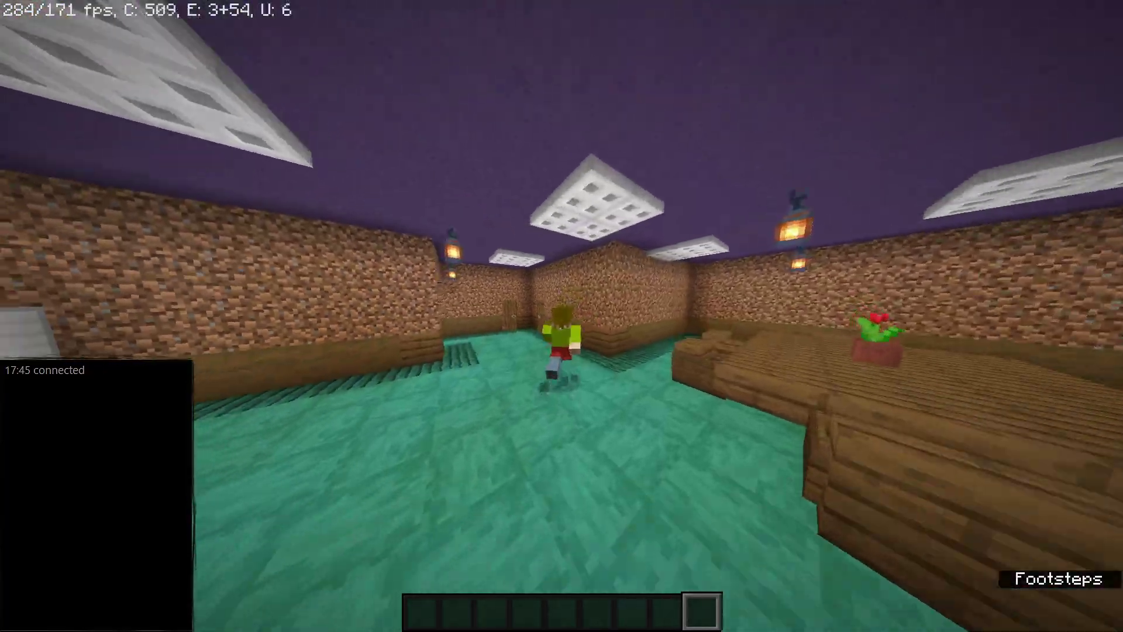
key("F5")
key("w")
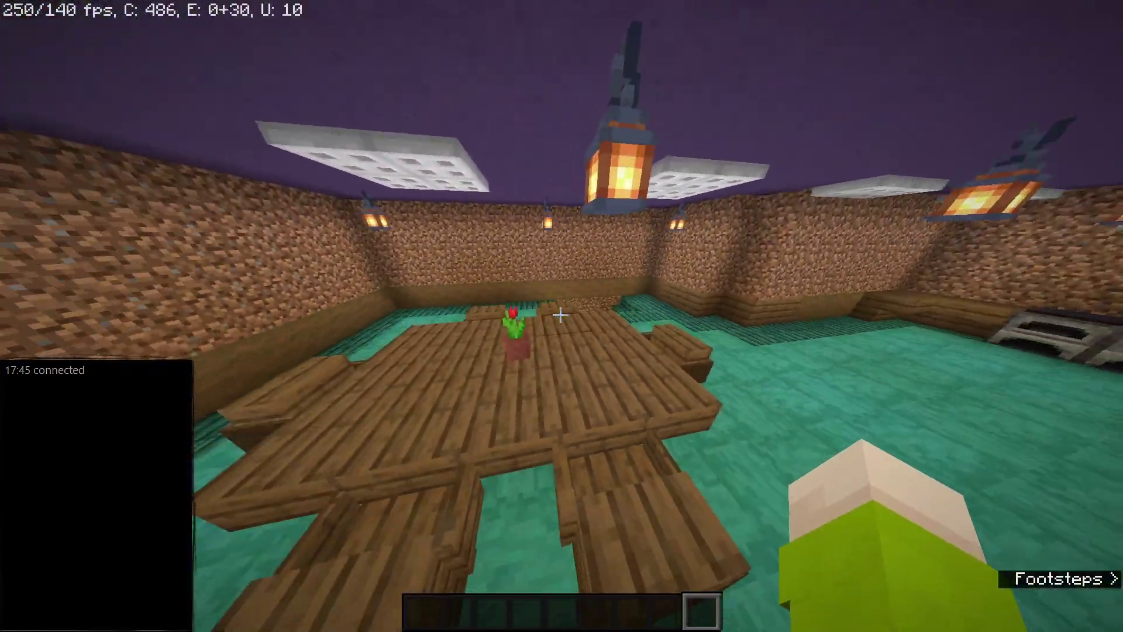
key("w")
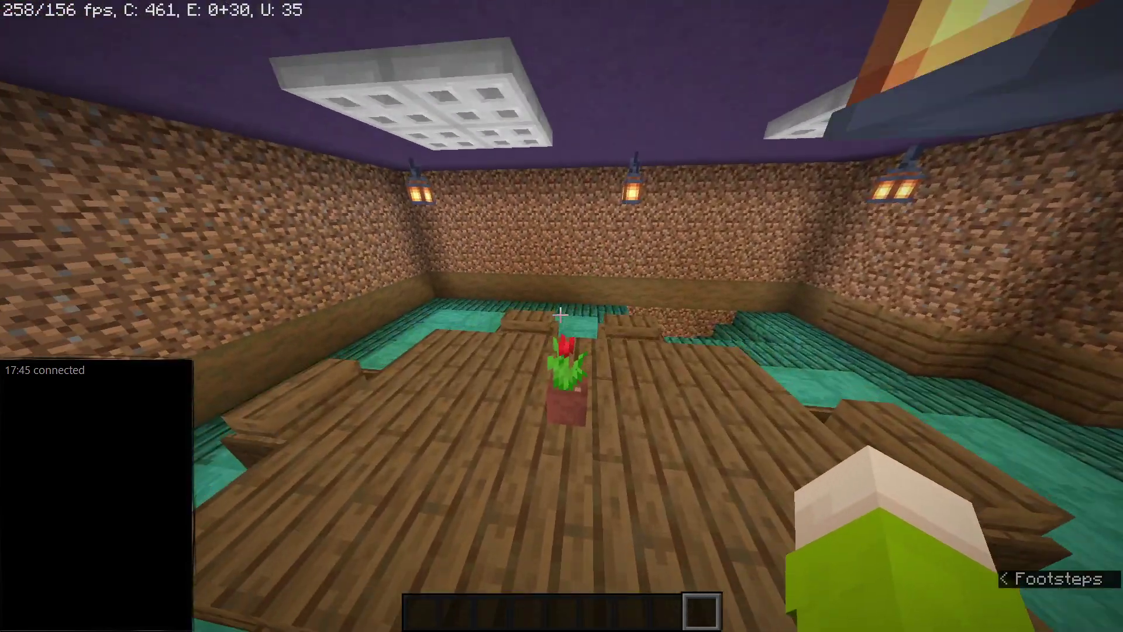
key("w")
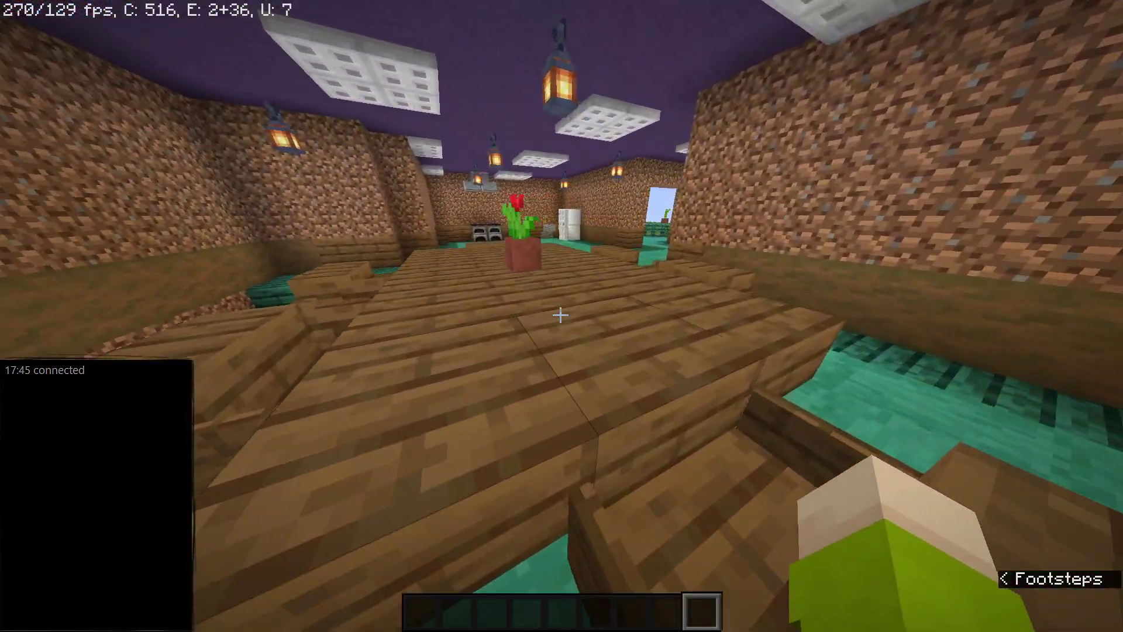
key("F5")
key("F5")
key("F5")
key("w")
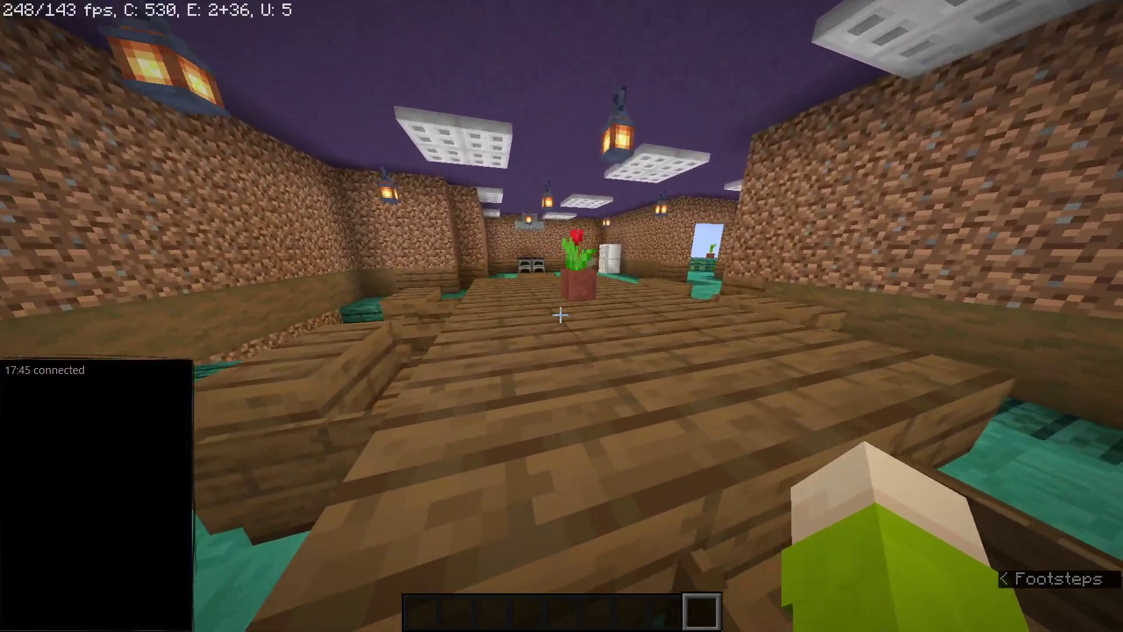
key("F5")
key("F5")
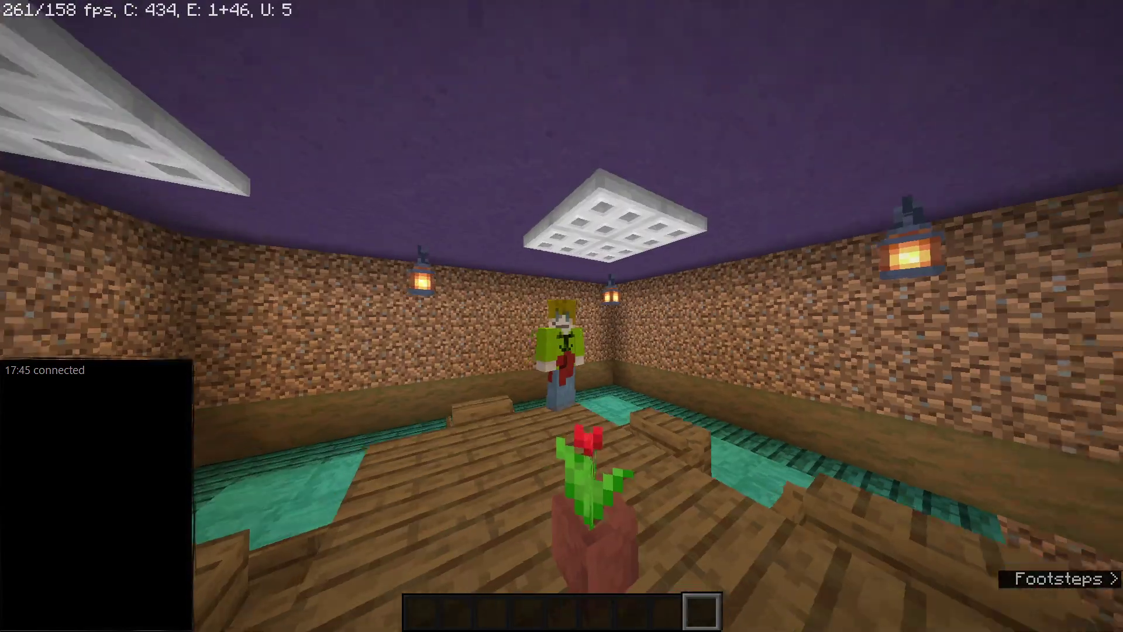
key("F5")
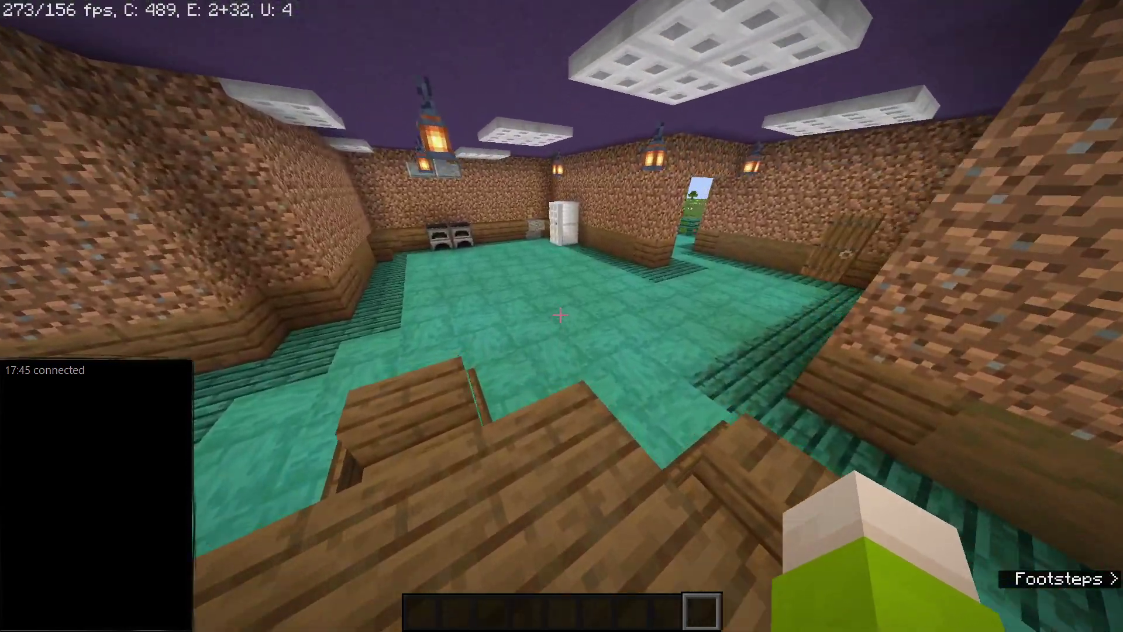
key("w")
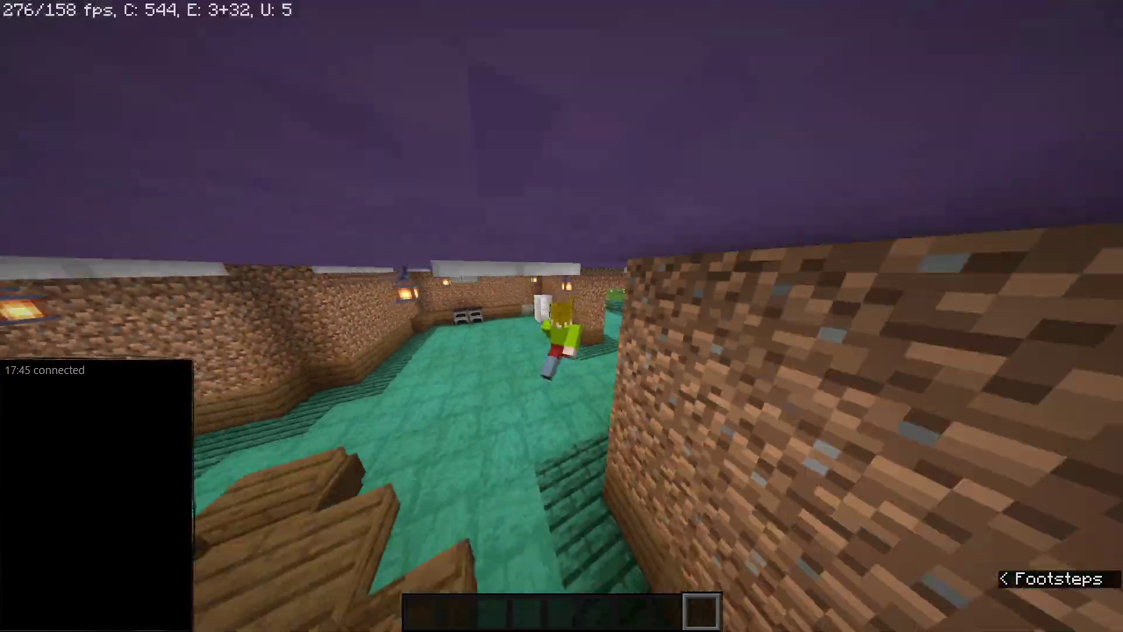
key("F5")
key("F5")
key("F5")
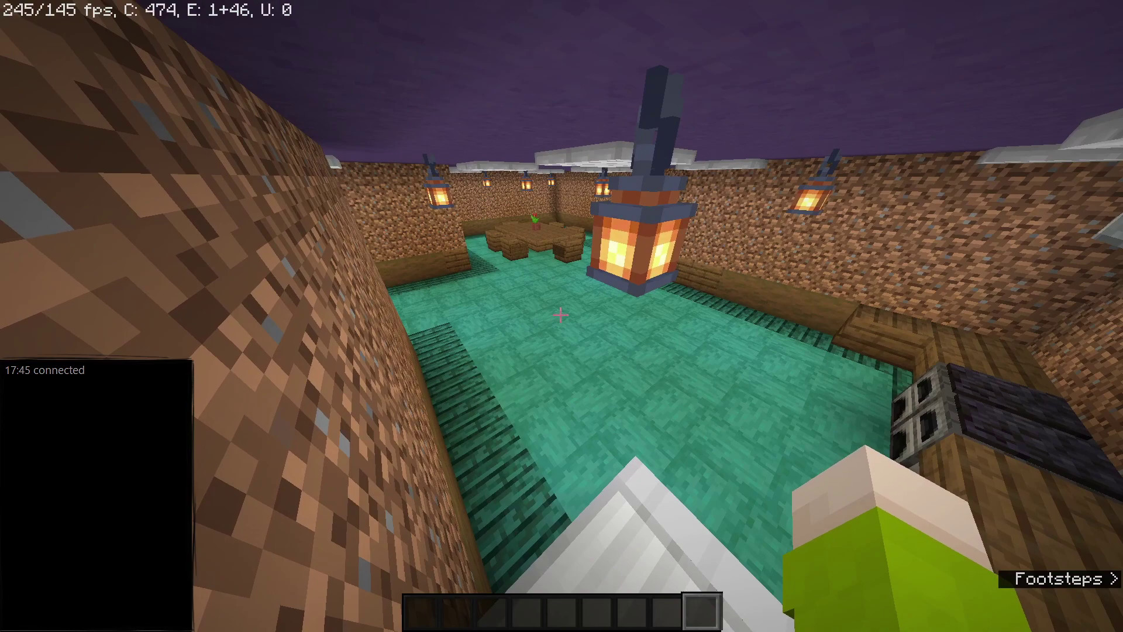
key("F5")
key("F5")
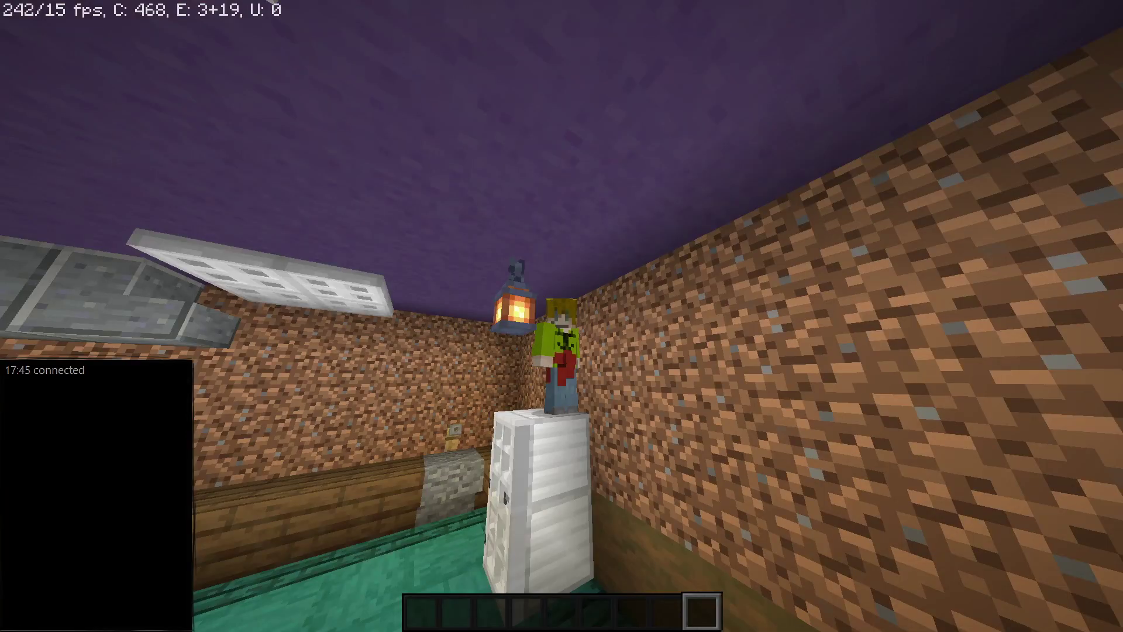
key("F5")
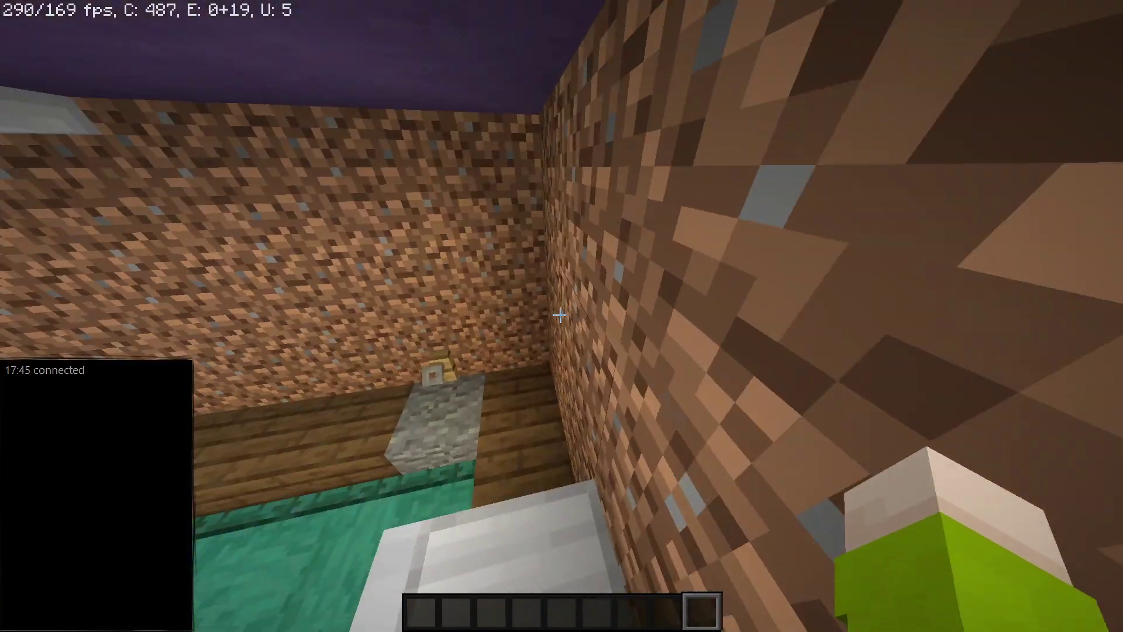
key("F5")
key("F5")
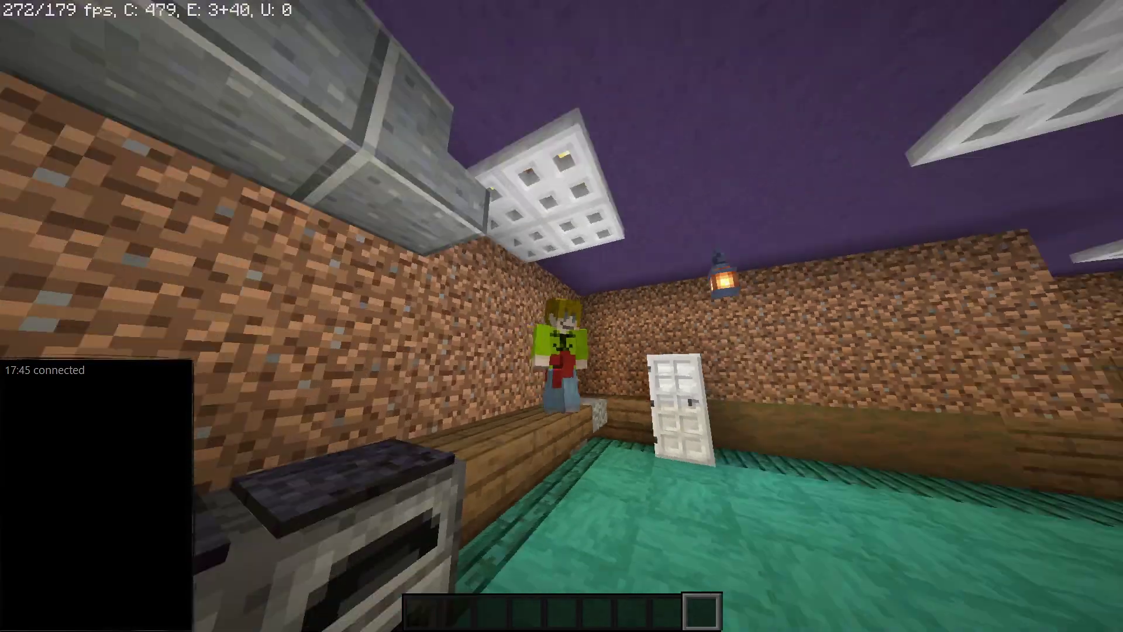
key("F5")
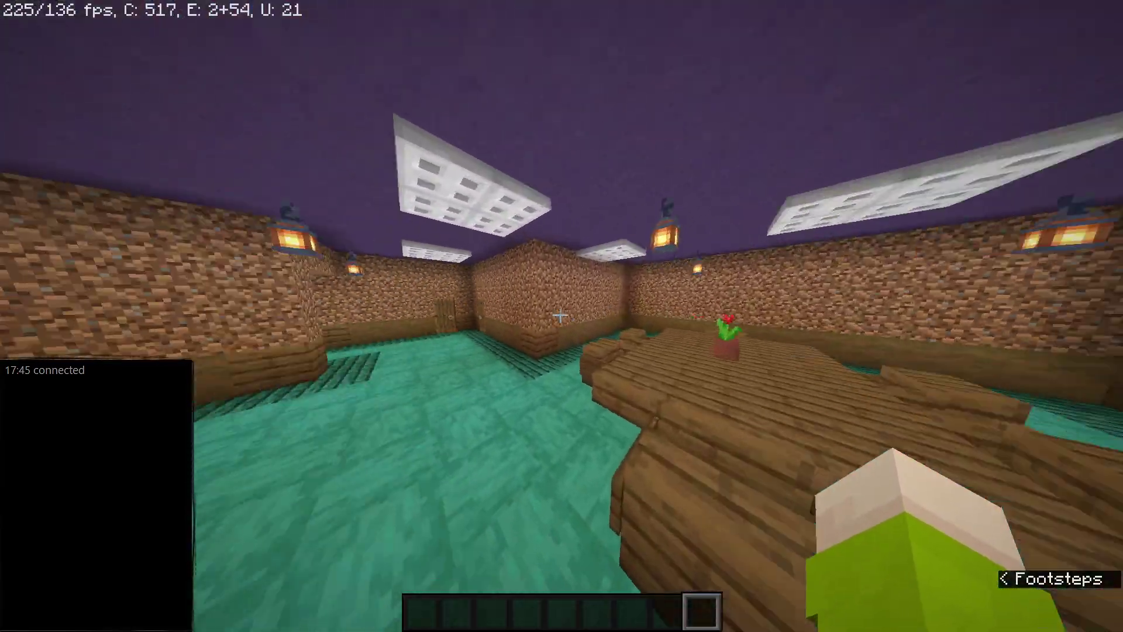
key("F5")
key("F5")
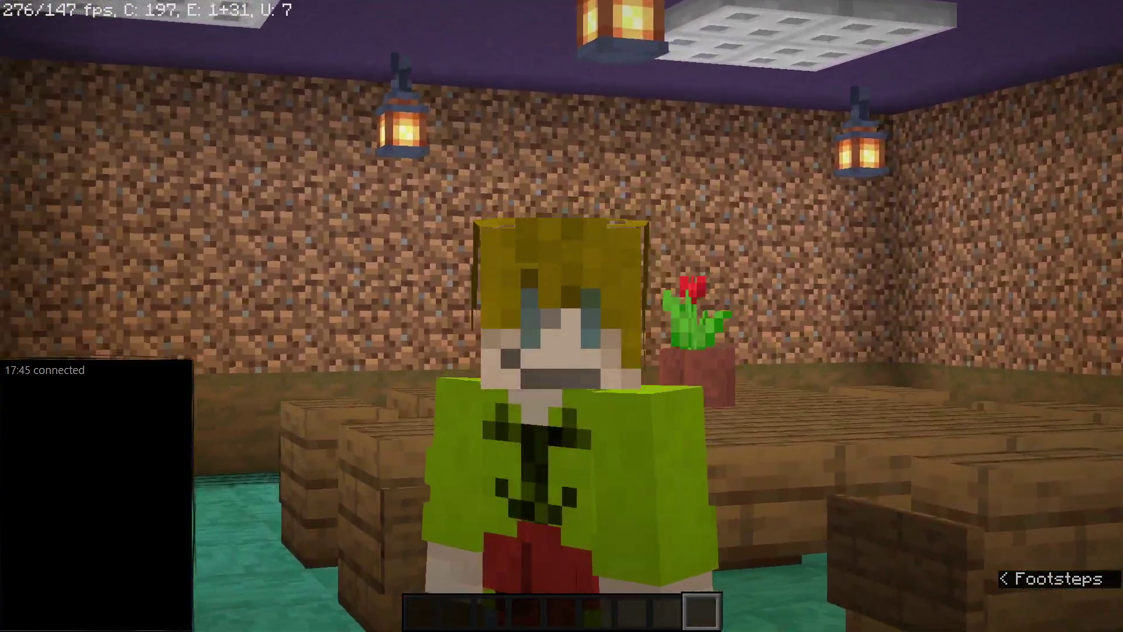
key("F5")
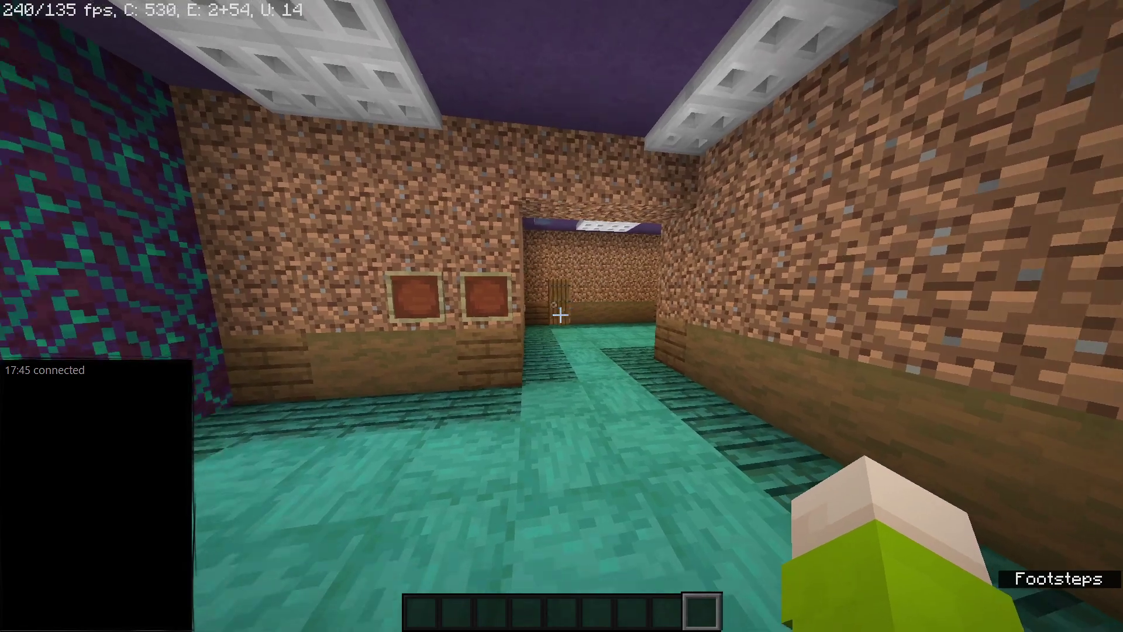
key("F5")
key("F5")
key("c")
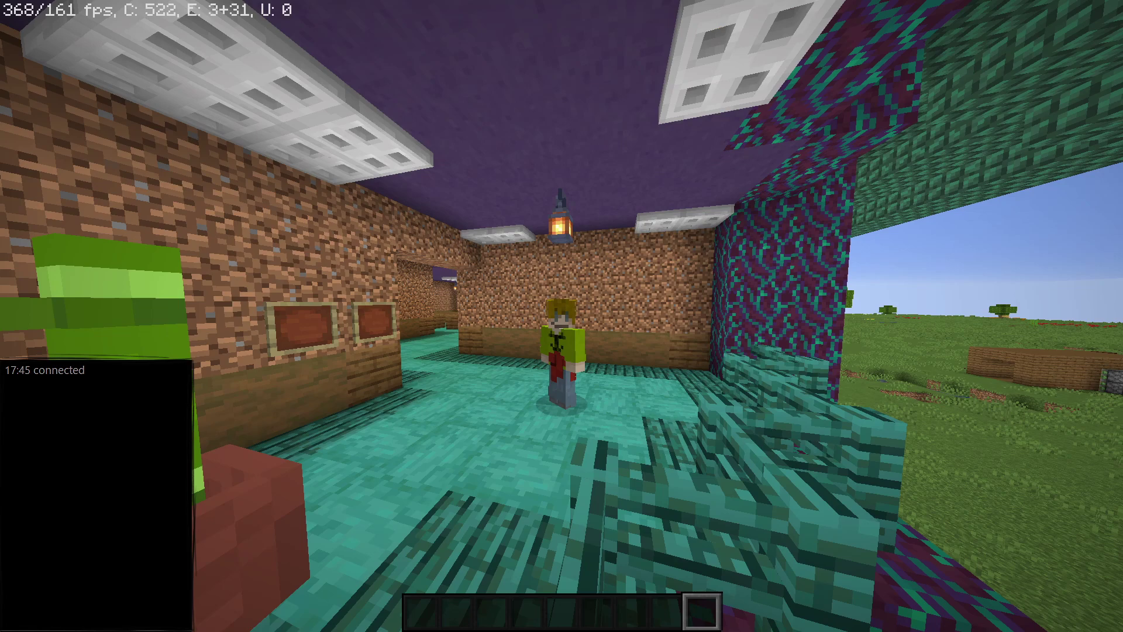
key("Escape")
key("Escape")
key("F5")
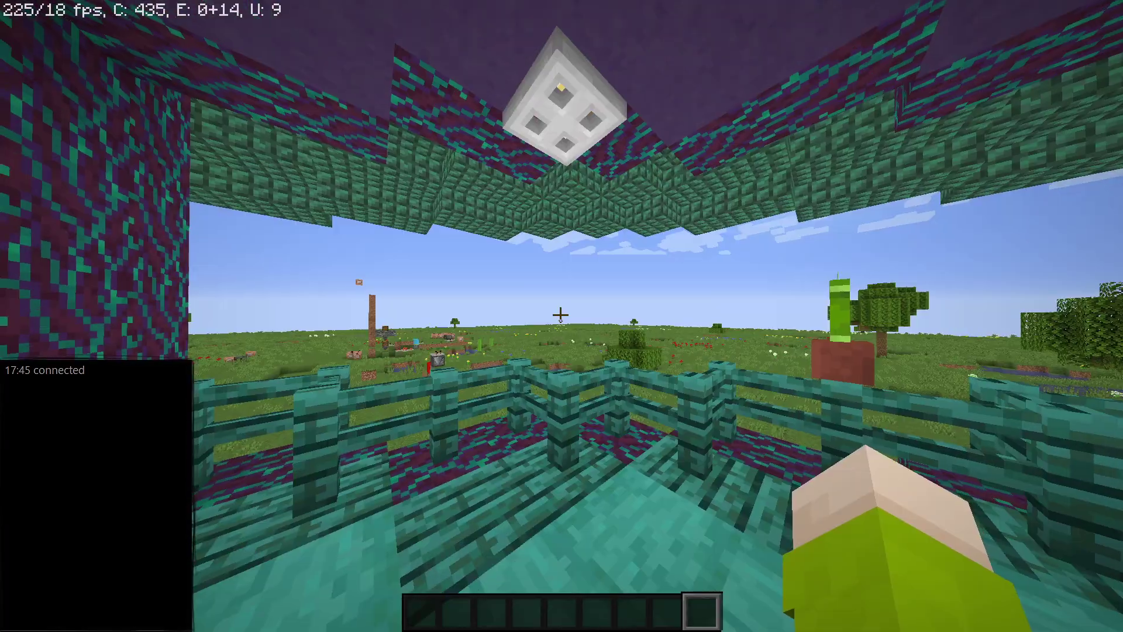
key("w")
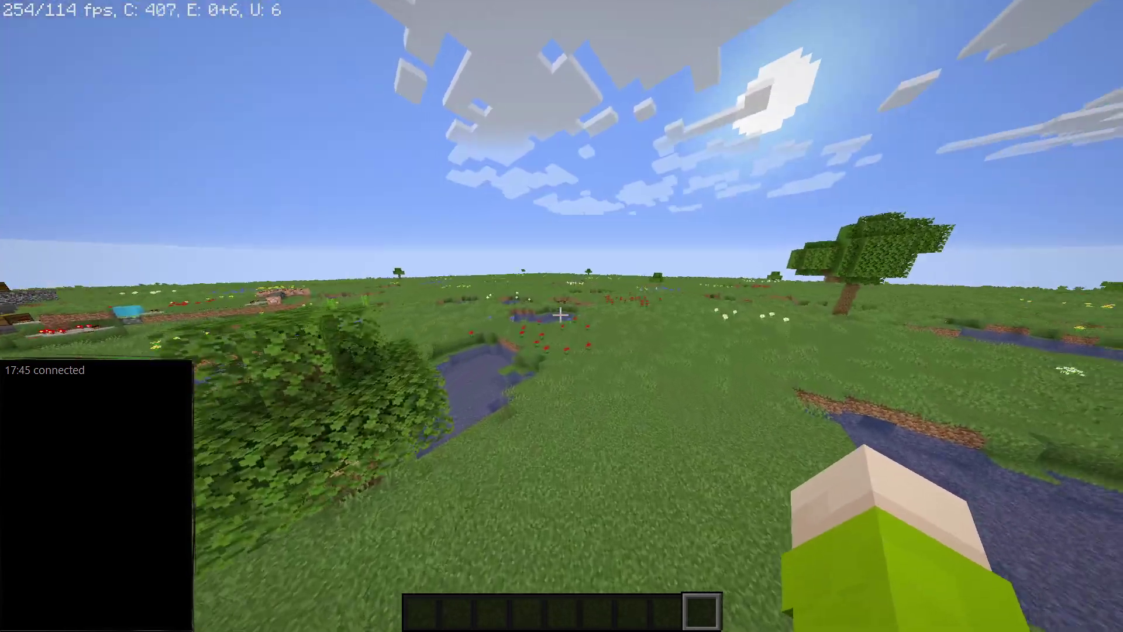
key("w")
key("F5")
key("F5")
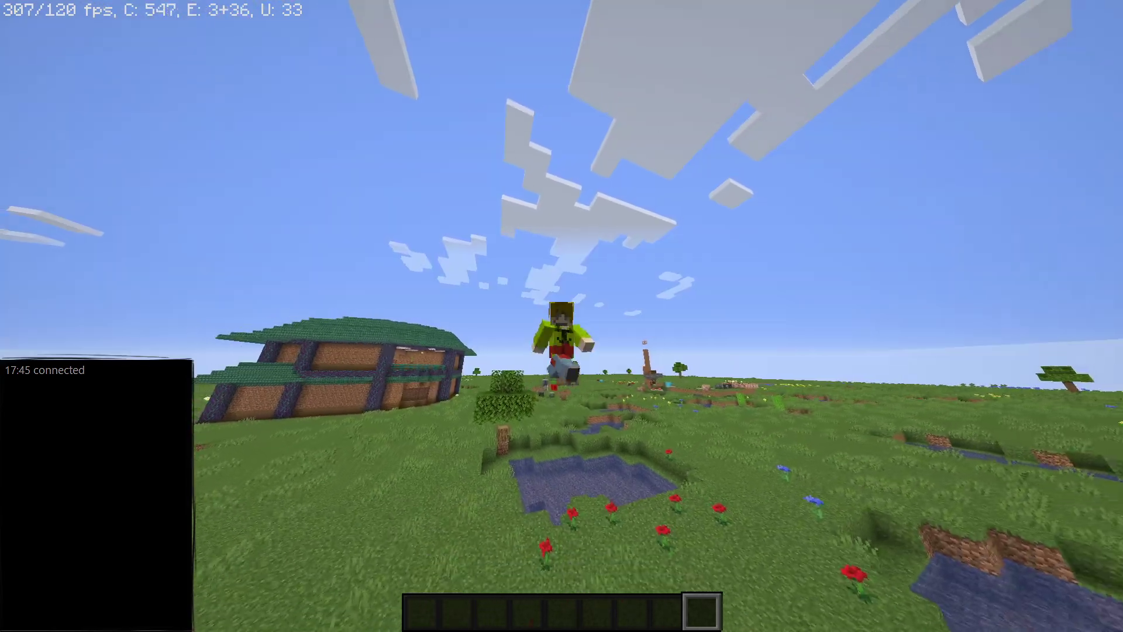
key("w")
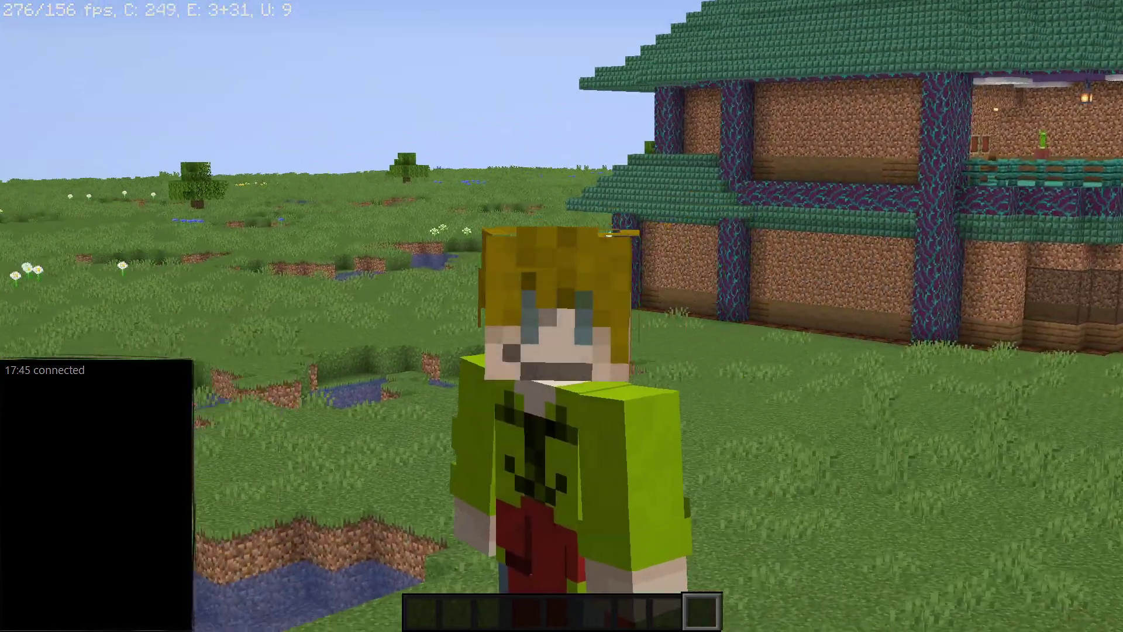
key("F5")
key("w")
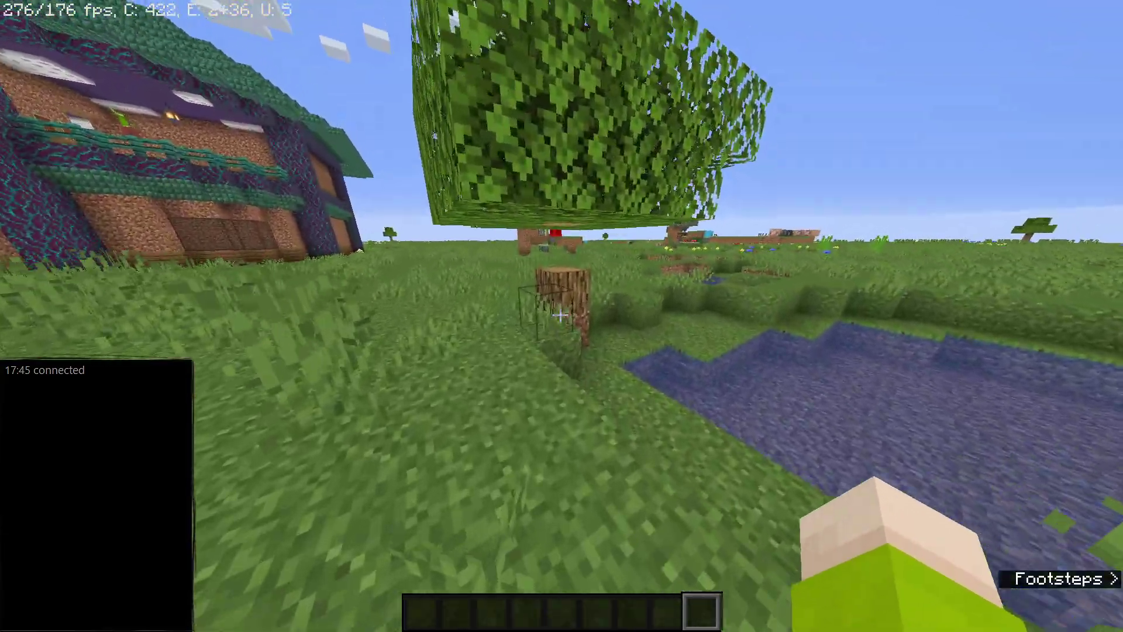
Pick the oak log from the tree trunk, place one in the gap below the leaves, and drop the held log.
middle_click(561, 314)
right_click(560, 315)
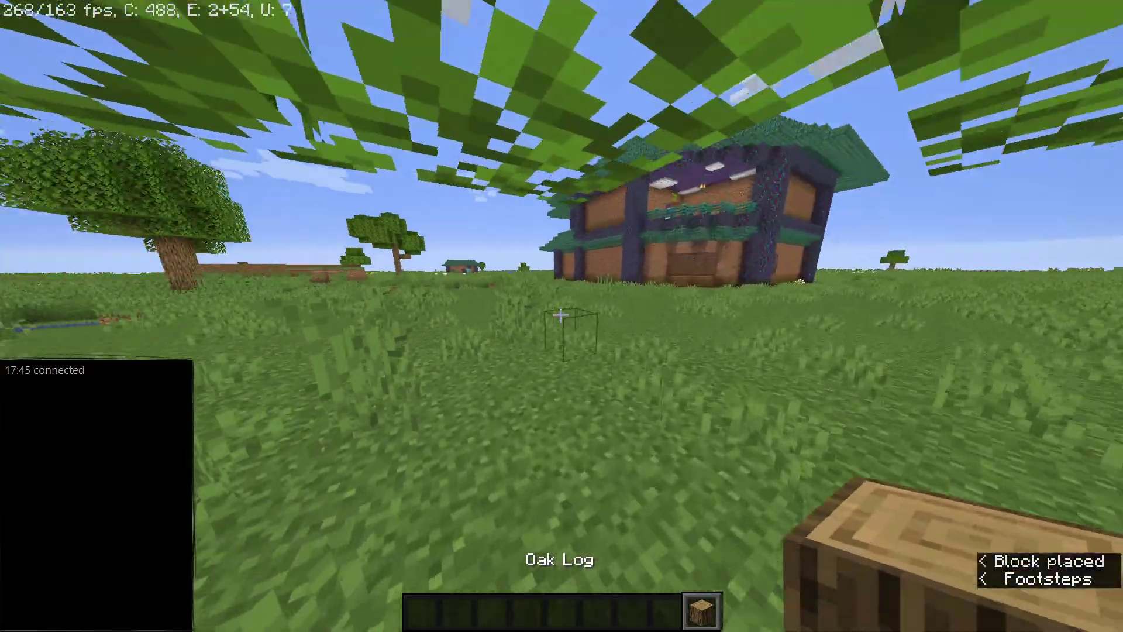
key("q")
Check the player's appearance in third-person view while running across the field, and return to first-person view.
key("F5")
key("F5")
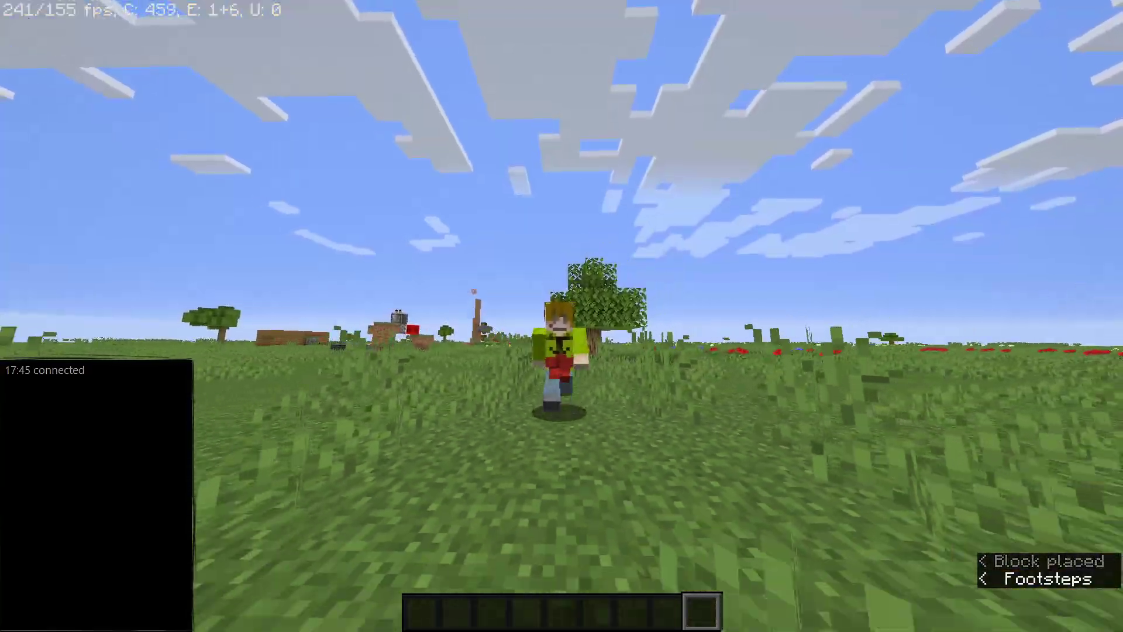
key("F5")
key("F5")
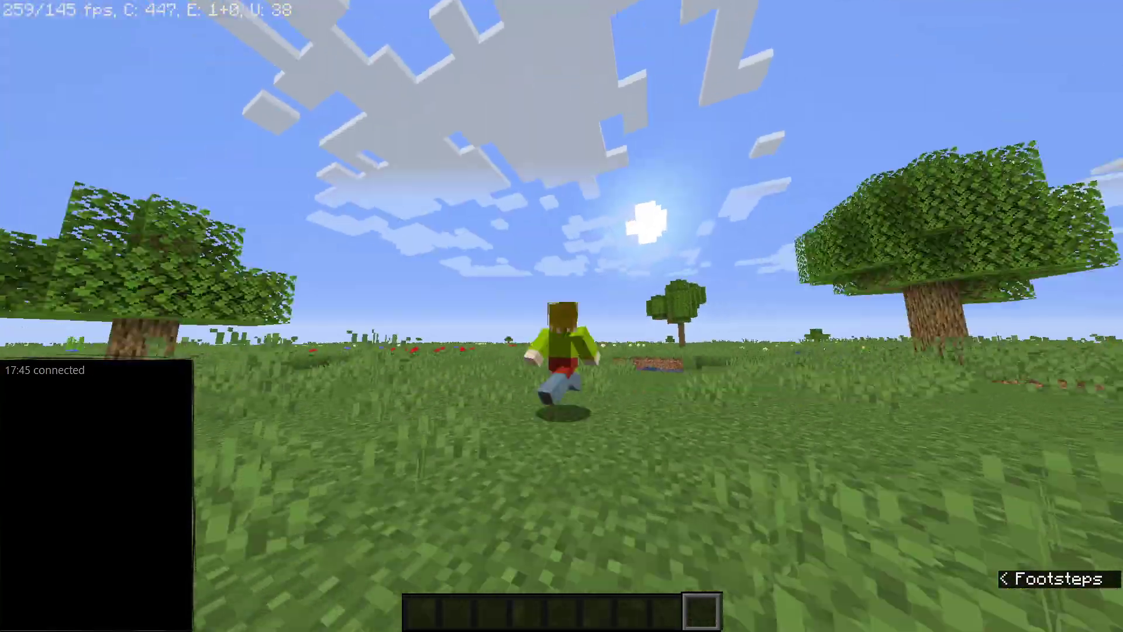
key("F5")
key("F5")
Set the creative inventory to its item search and close it.
key("e")
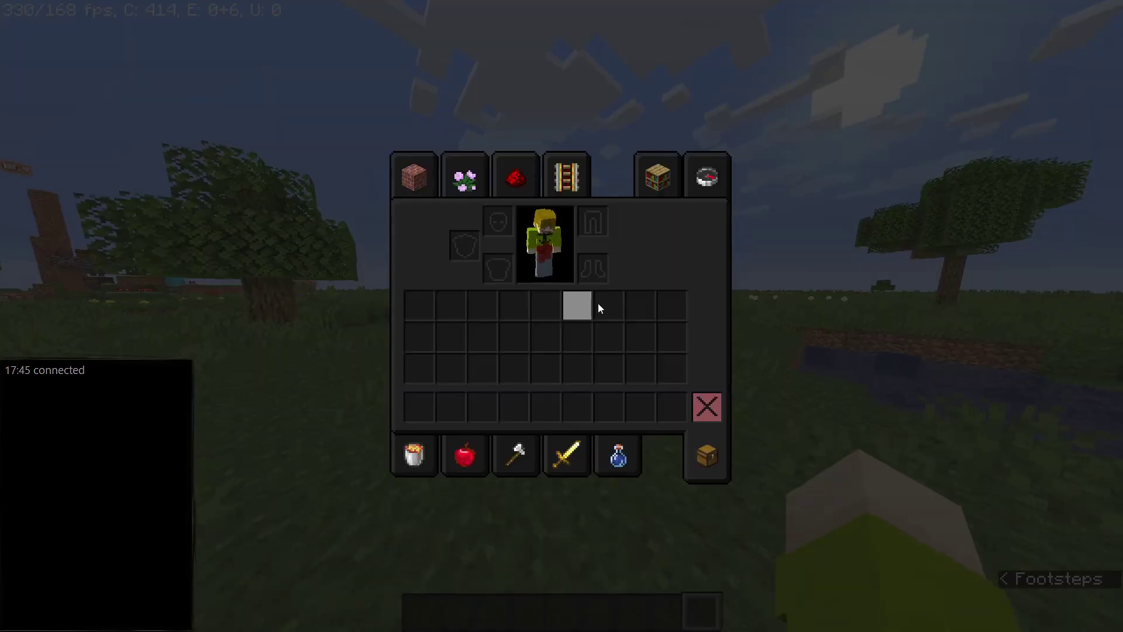
left_click(721, 177)
key("Escape")
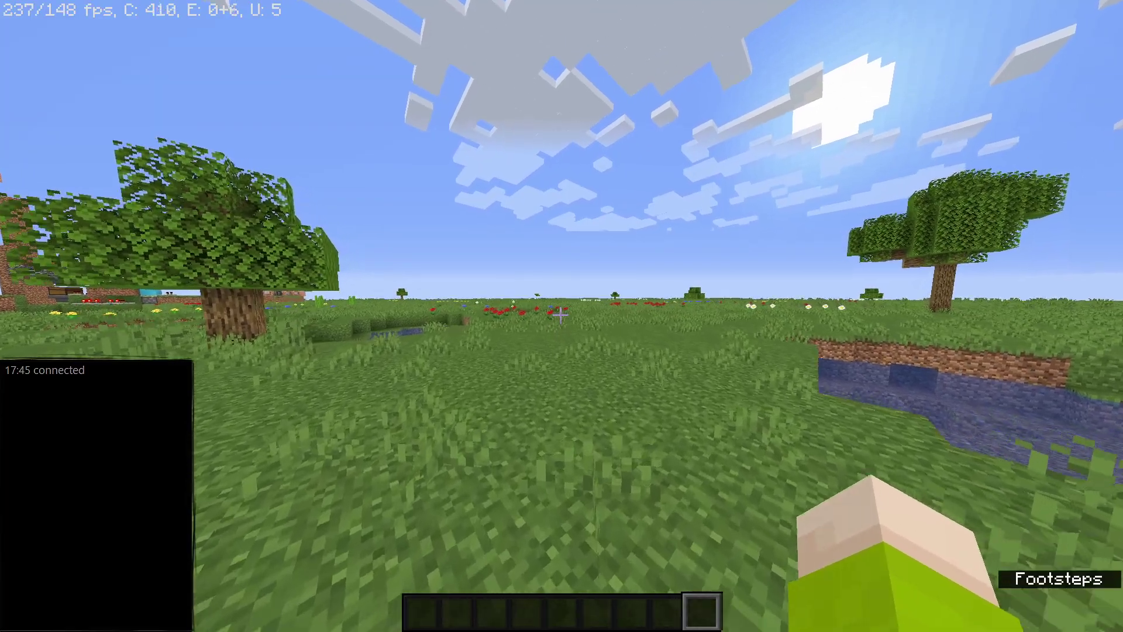
View the running player from the front once more and restore the first-person view.
key("F5")
key("F5")
key("w")
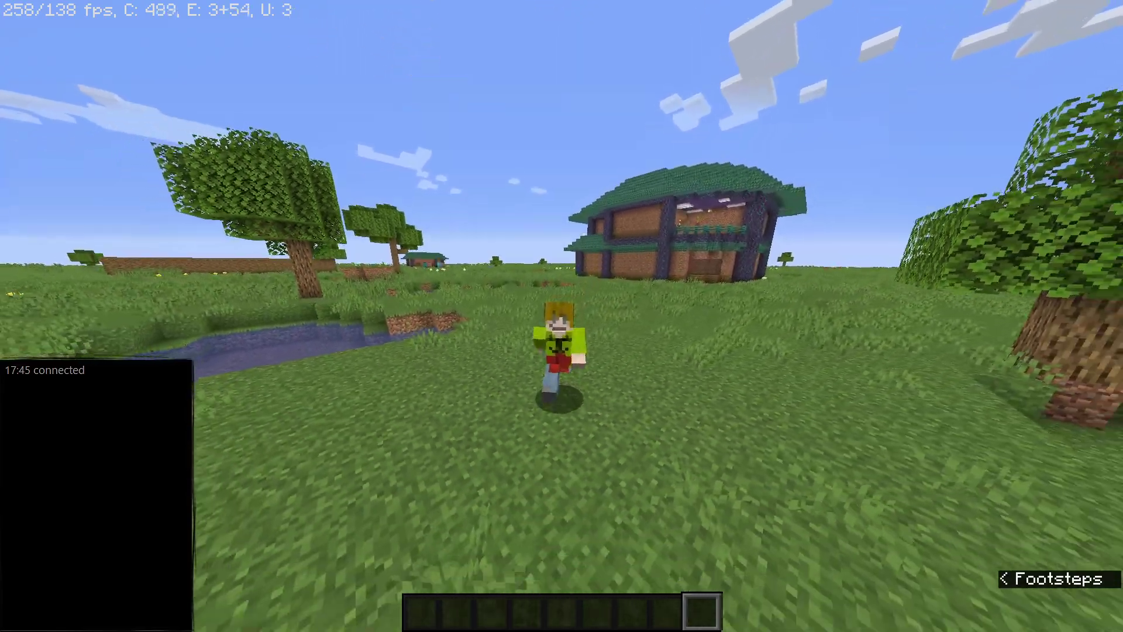
key("F5")
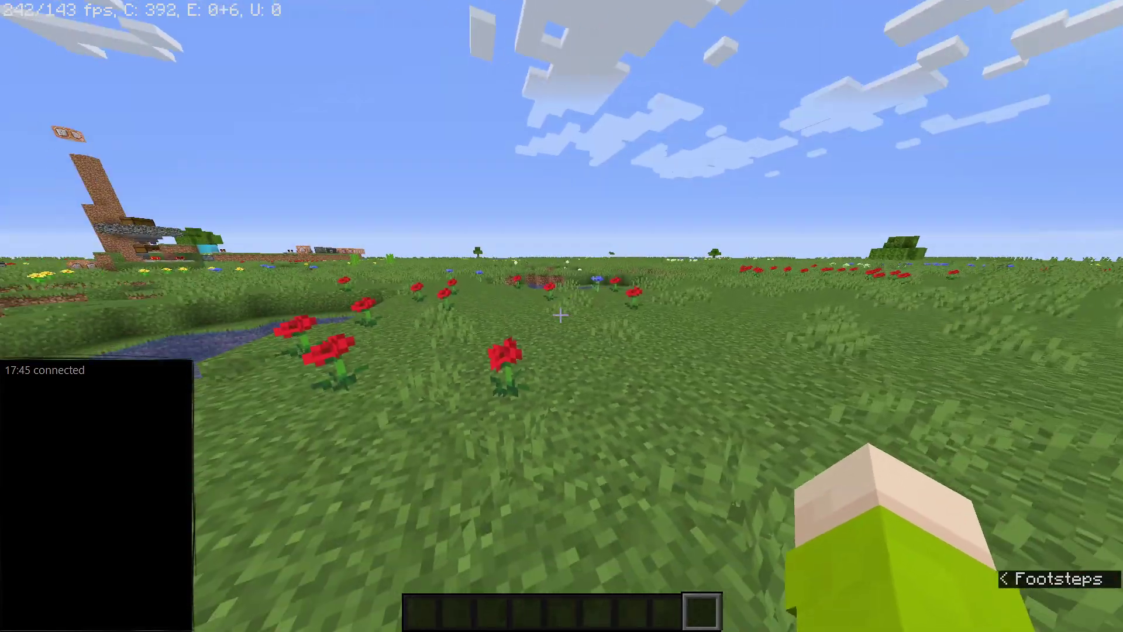
Search the creative inventory for "hus", put the Husk Spawn Egg in the ninth hotbar slot, and spawn a group of husks.
type("e")
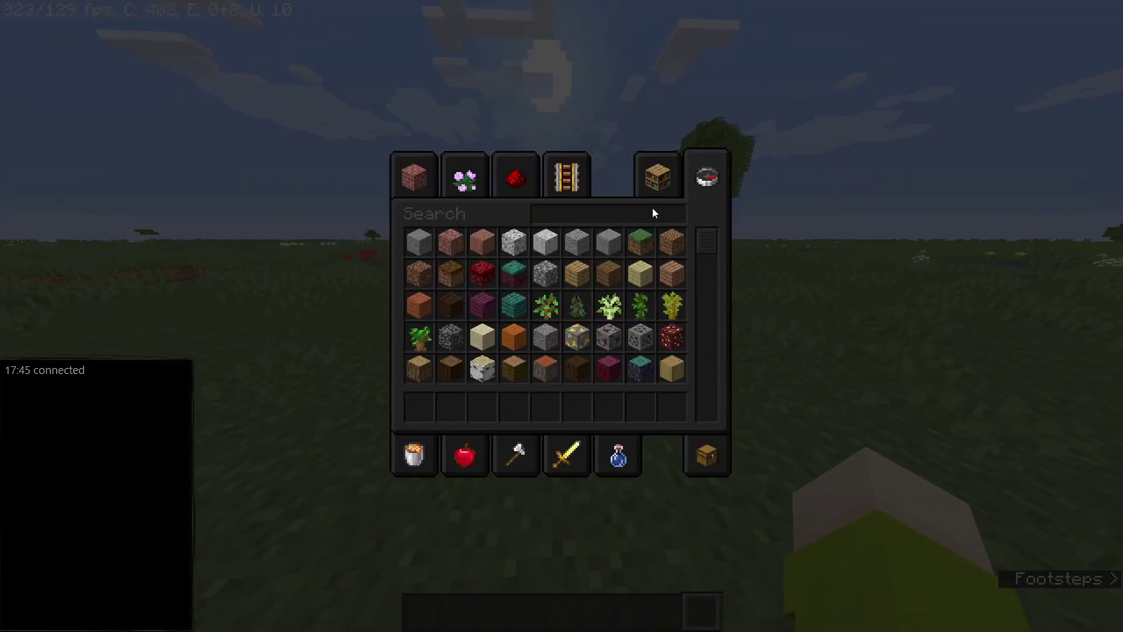
type("hus")
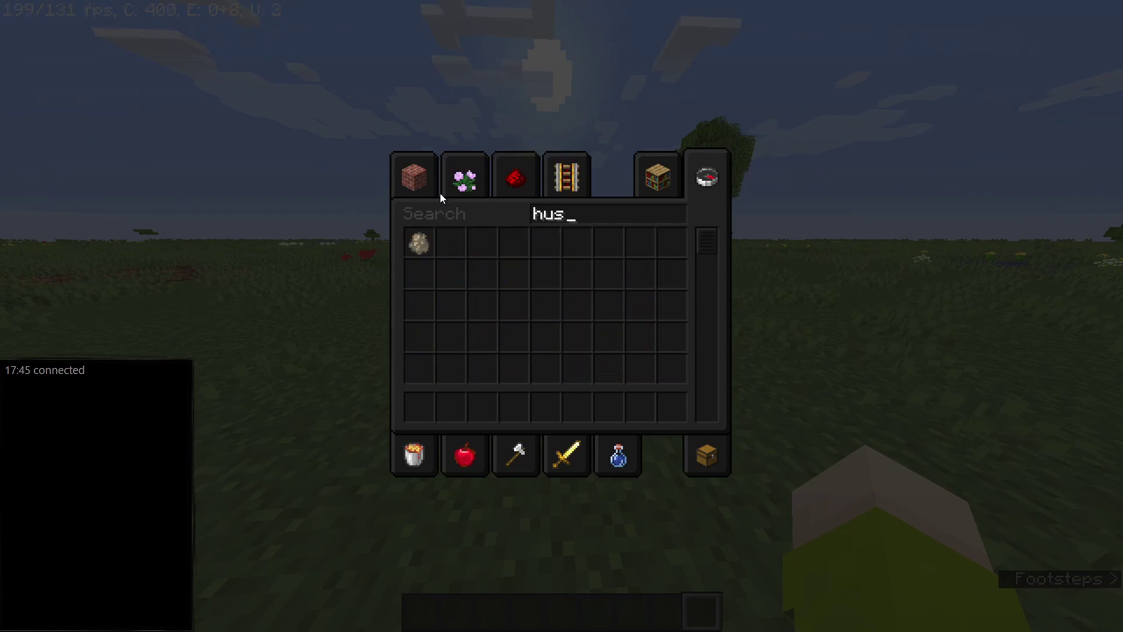
type("9e")
right_click(561, 316)
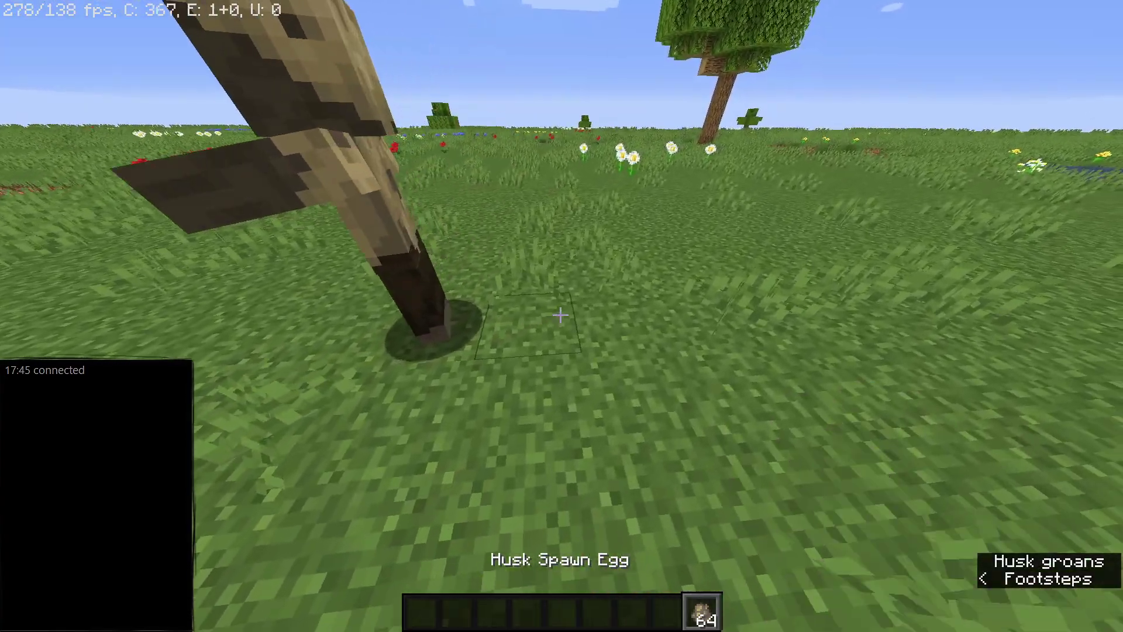
right_click(561, 315)
right_click(561, 316)
right_click(560, 316)
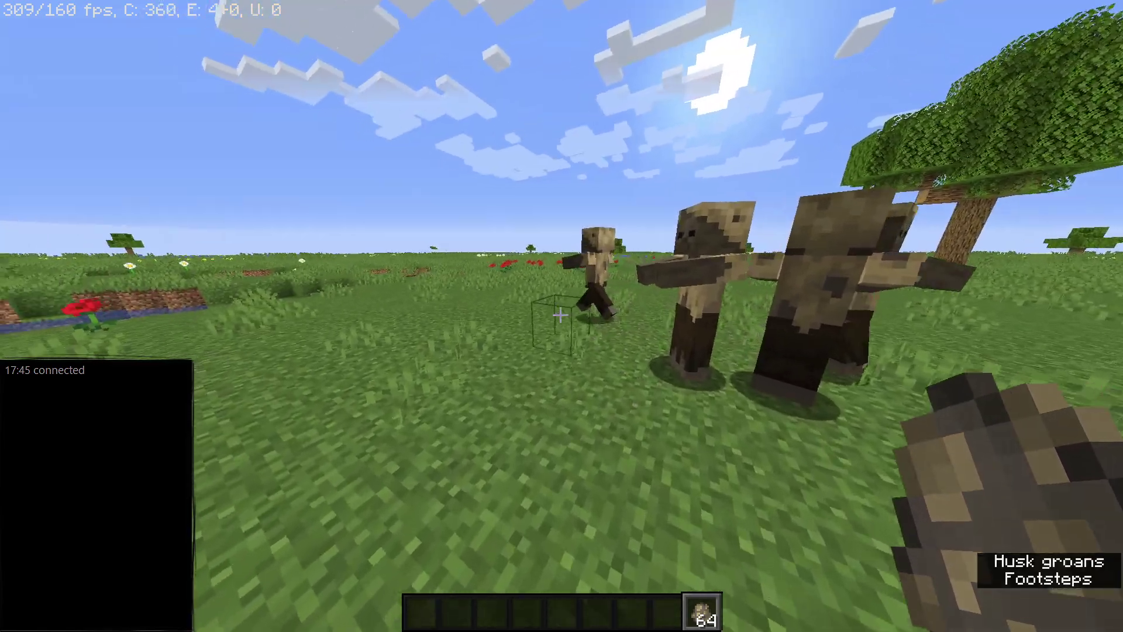
Check the game options, including the difficulty, and resume the game without changes.
key("Escape")
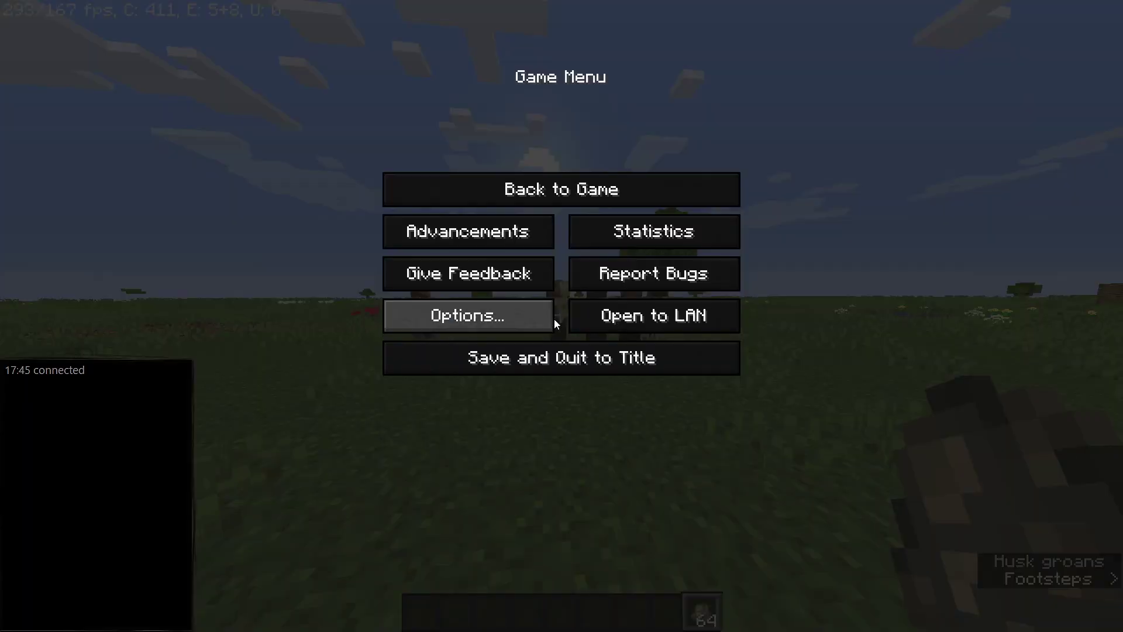
left_click(552, 318)
left_click(736, 186)
key("Escape")
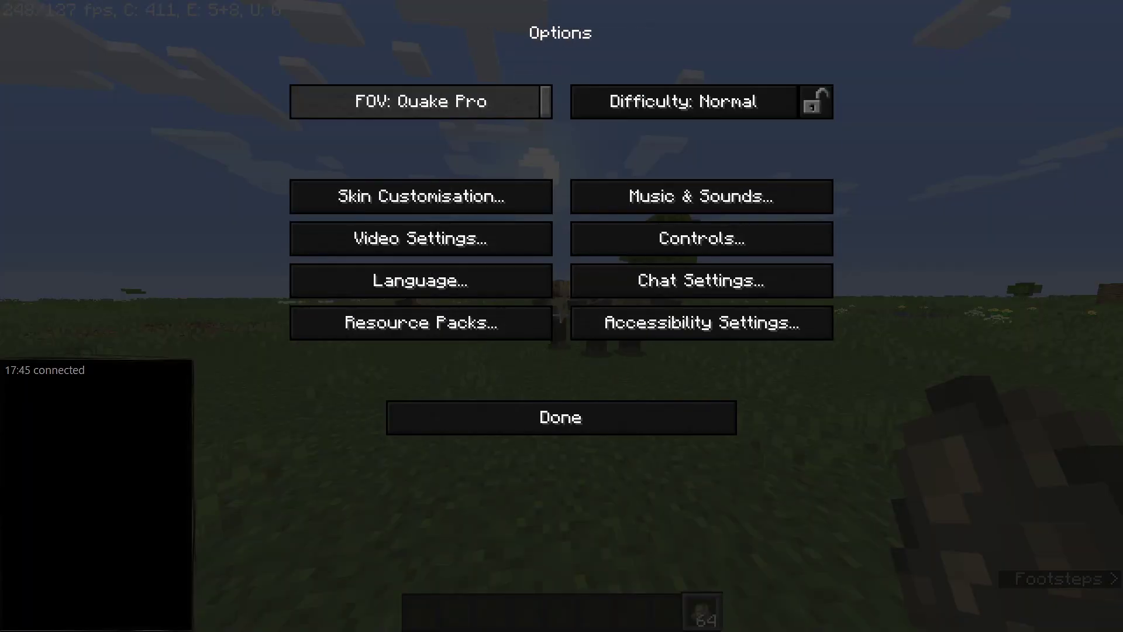
key("Escape")
key("Escape")
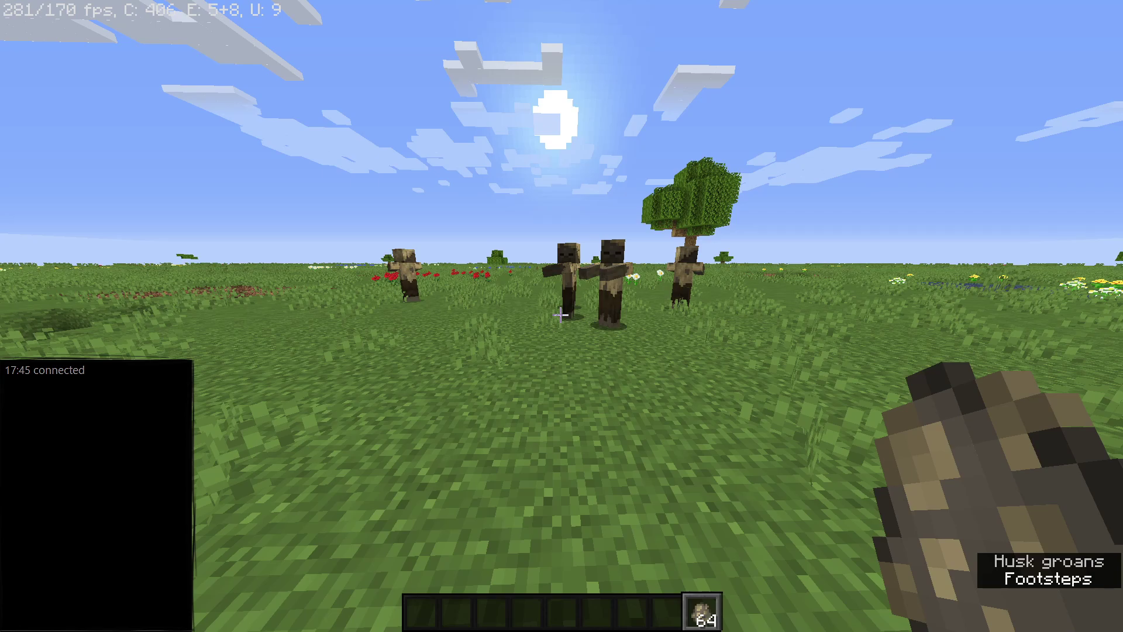
Remove the Husk Spawn Egg from the hotbar and switch to survival mode.
key("e")
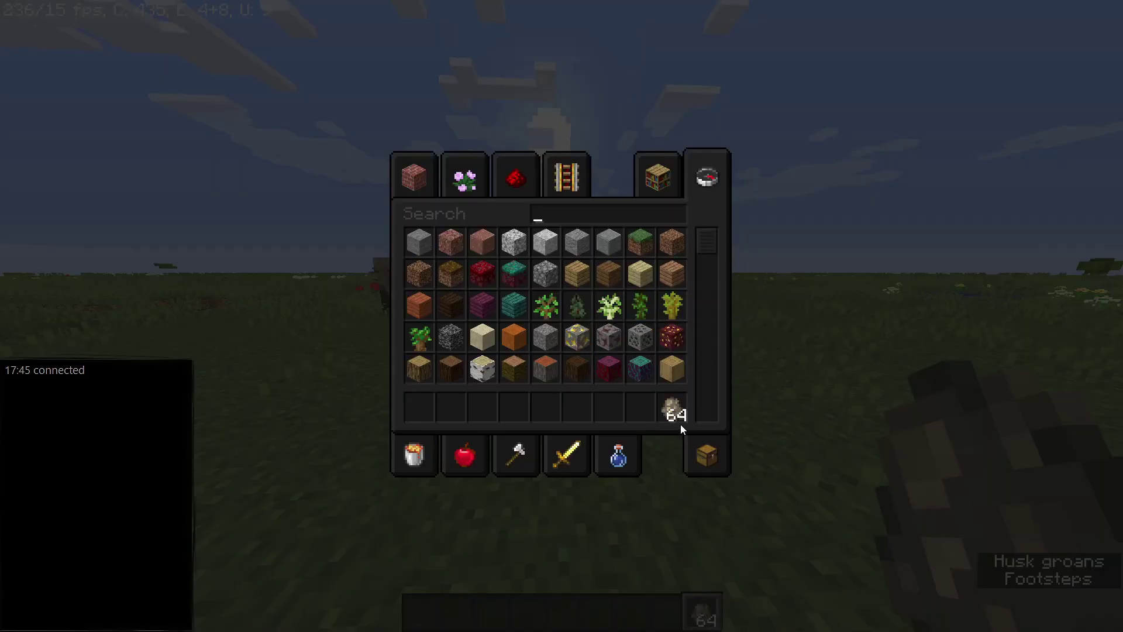
key("Escape")
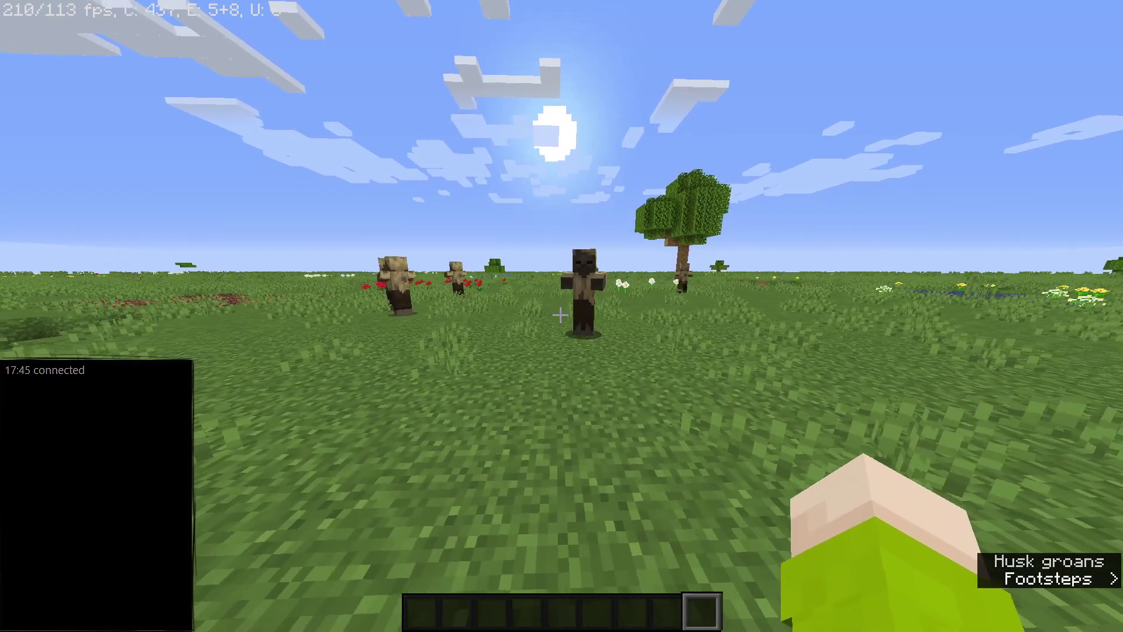
key("F3+F4")
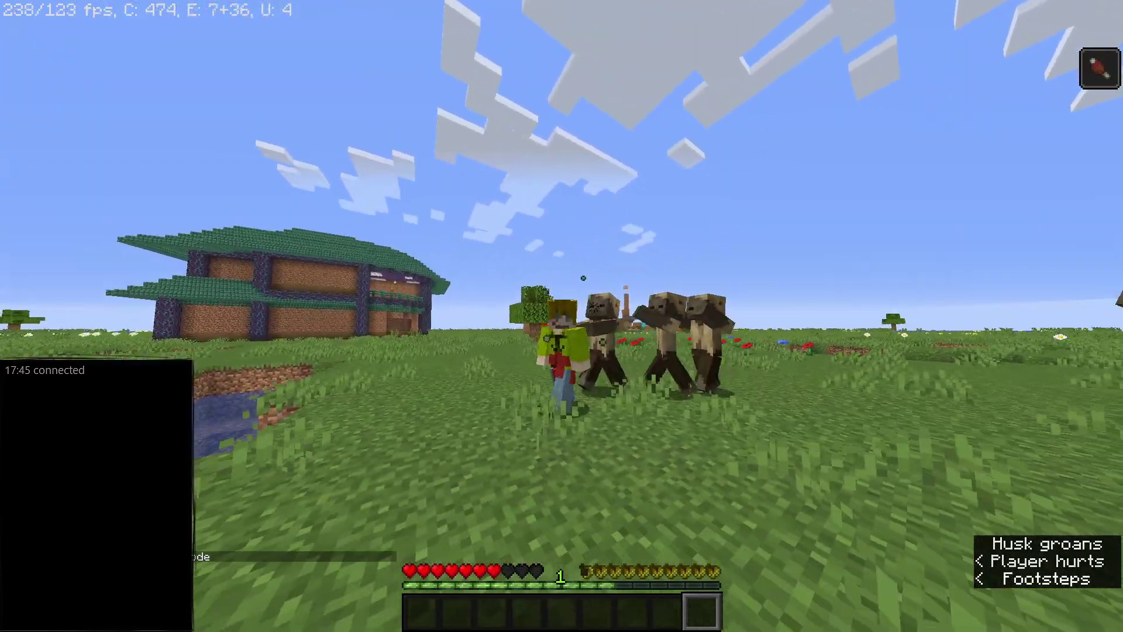
Hit a husk in first-person view, switch back to creative mode, and check the player in third-person view.
key("F5")
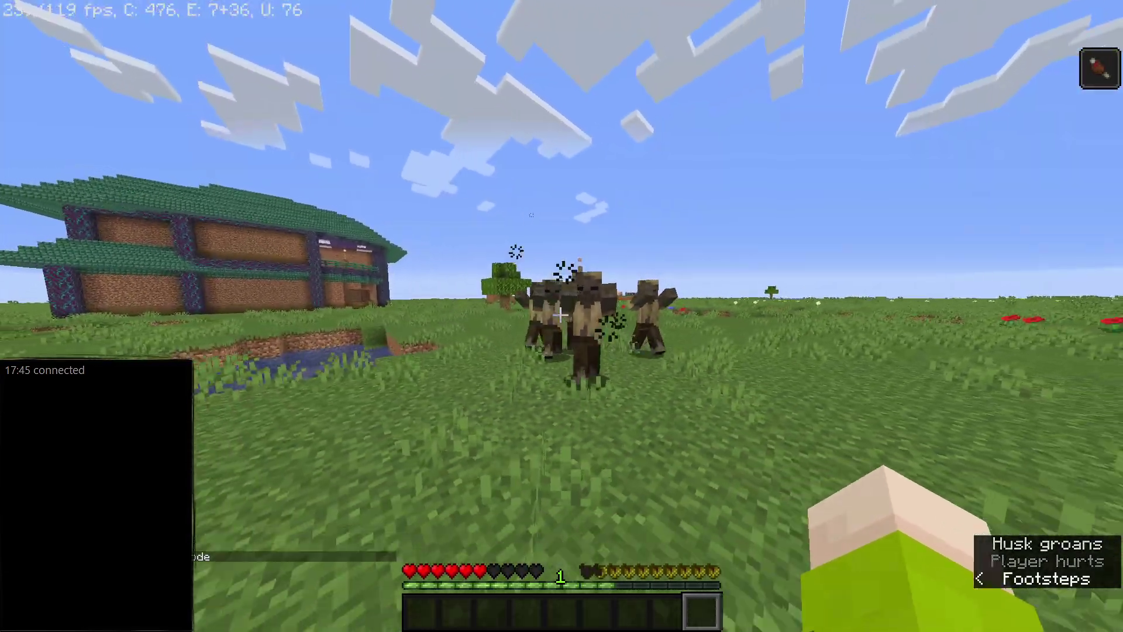
left_click(561, 316)
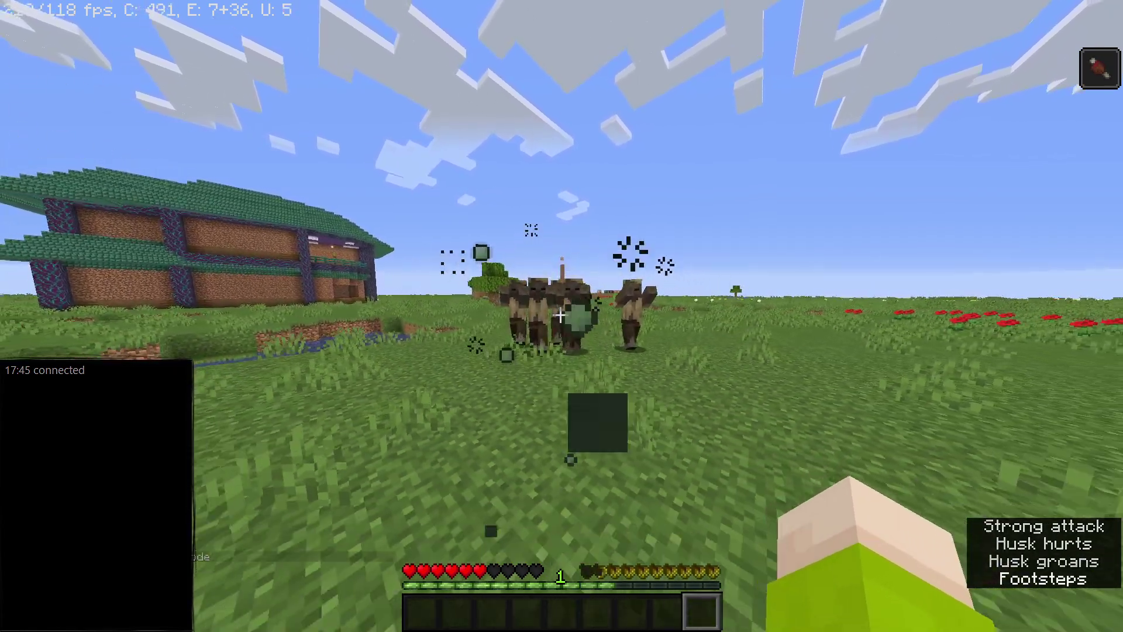
key("F3+F4")
key("F5")
key("F5")
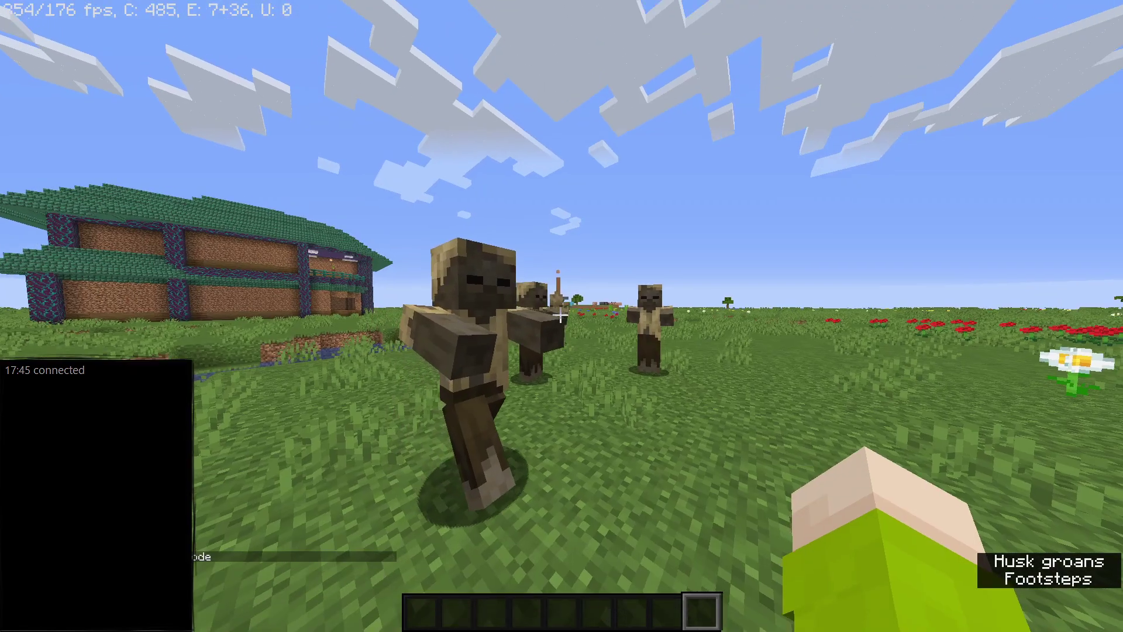
Search the creative inventory for "shi", put the shield in the ninth hotbar slot, and view the player holding it from the front.
type("e")
type("shi")
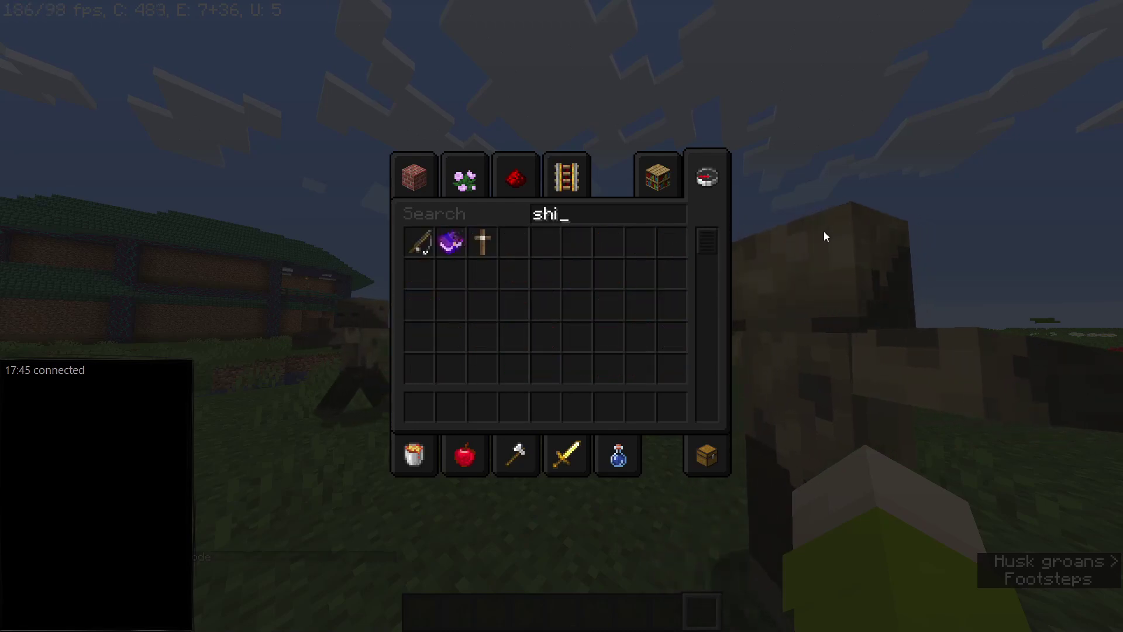
left_click(483, 242)
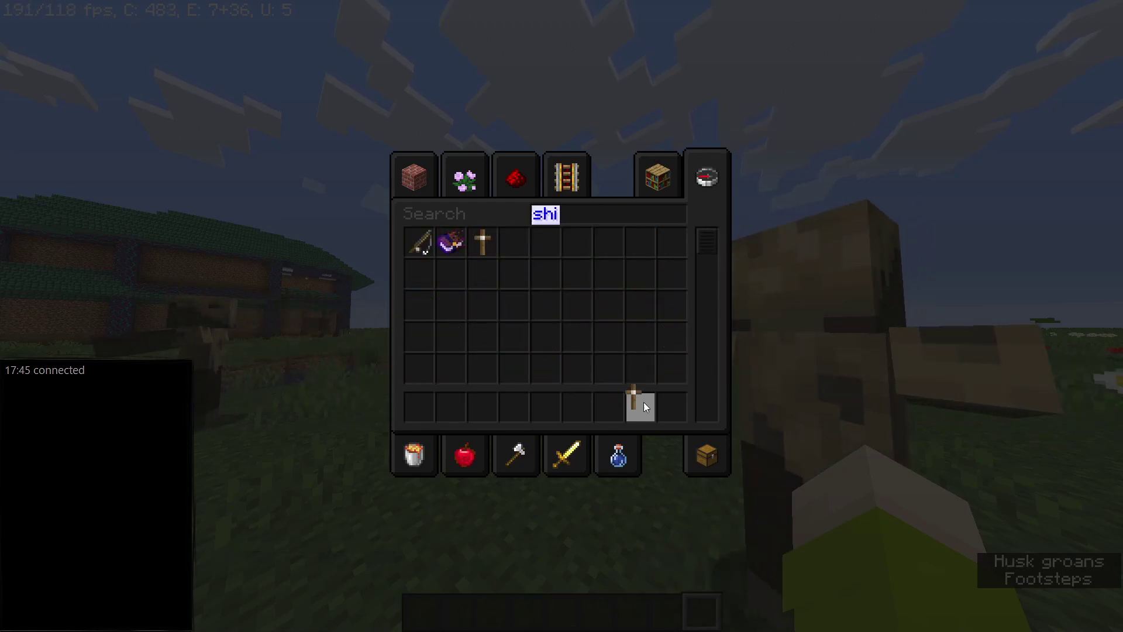
left_click(664, 406)
key("e")
key("F5")
key("F5")
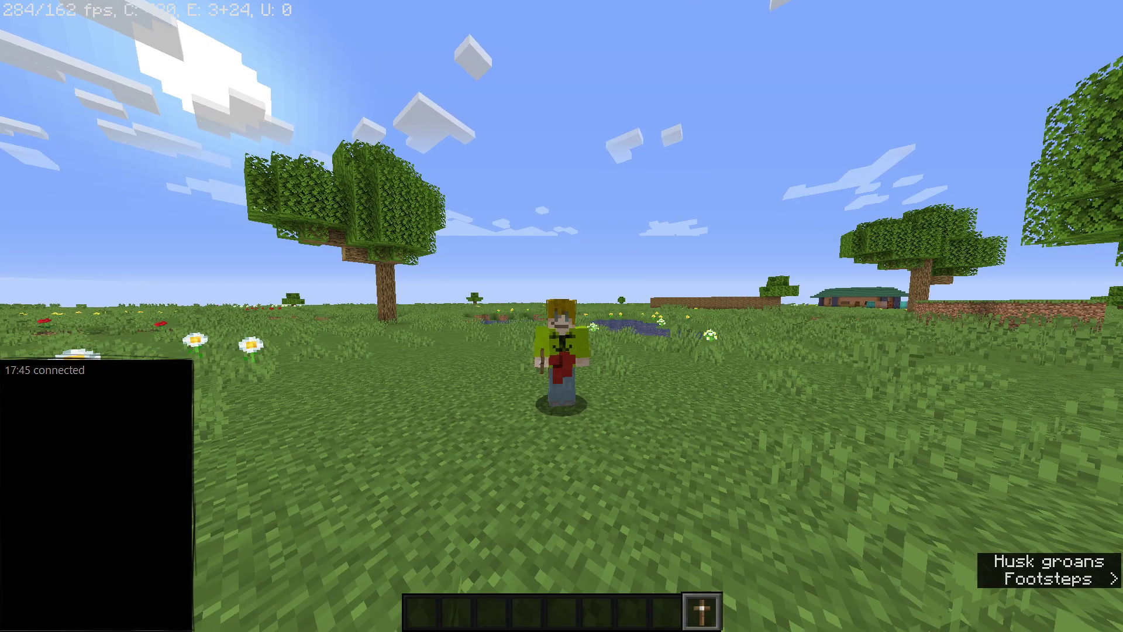
key("F5")
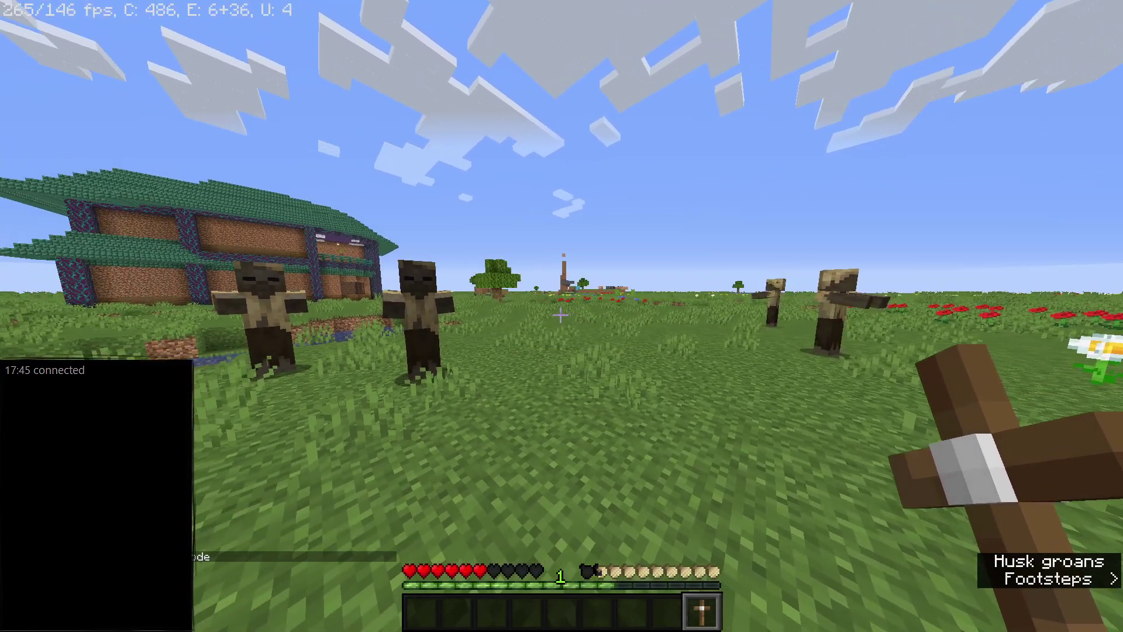
Approach the husks, block their attacks with the cross-shaped shield, and examine the blocking pose from the front.
key("w")
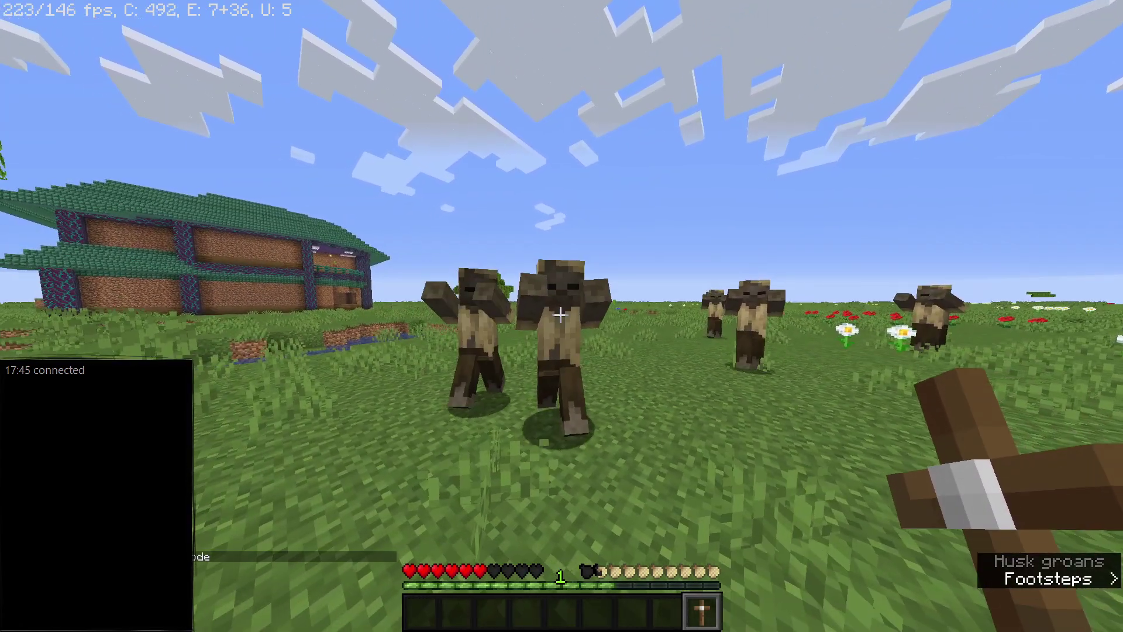
right_click(560, 316)
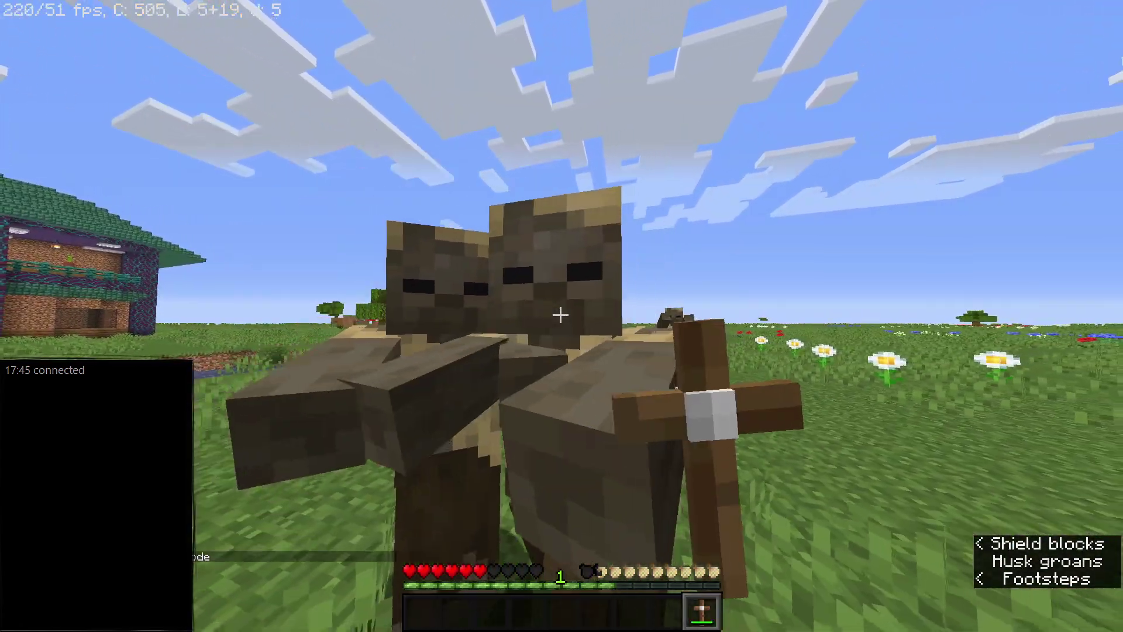
key("F5")
key("F5")
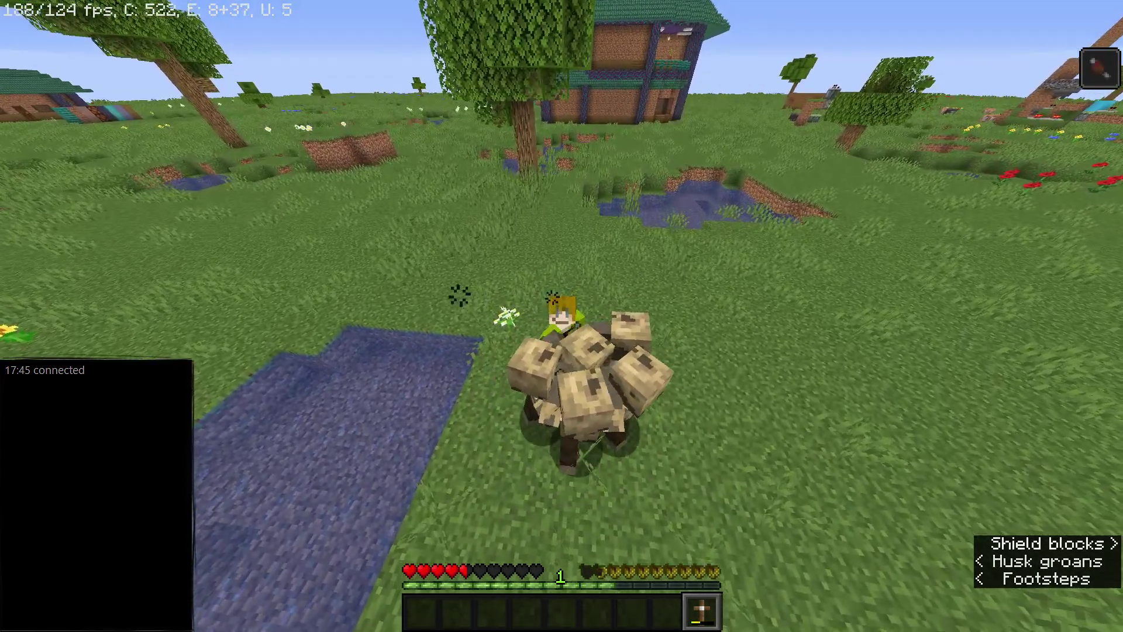
key("F5")
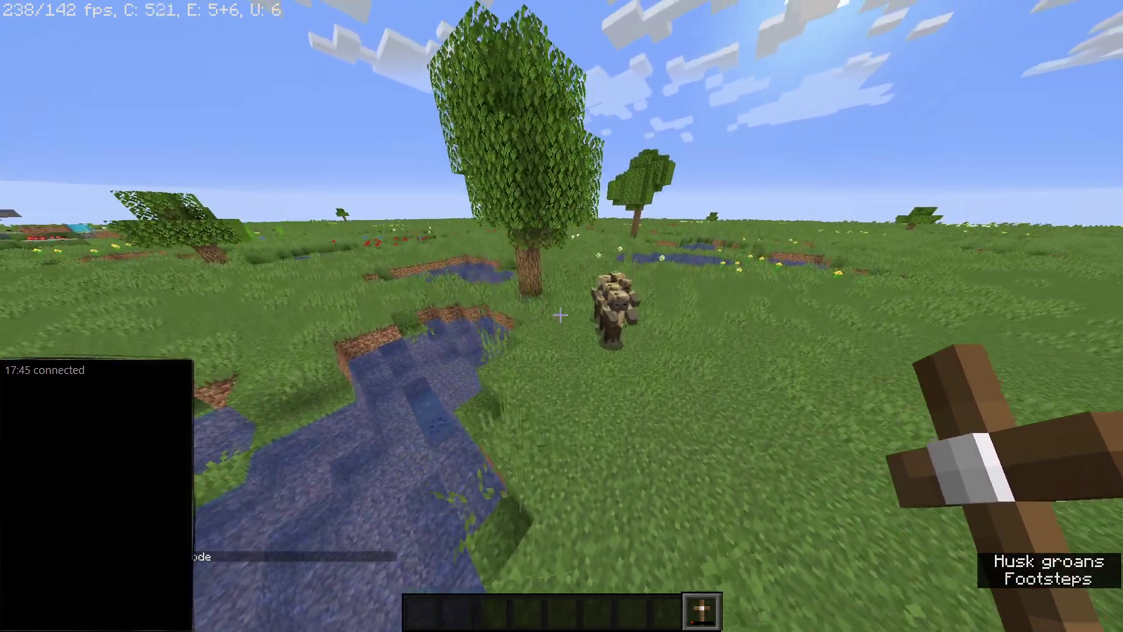
Move onto the treetop, swap the shield to the off hand, and examine how the player holds it from the front.
key("w")
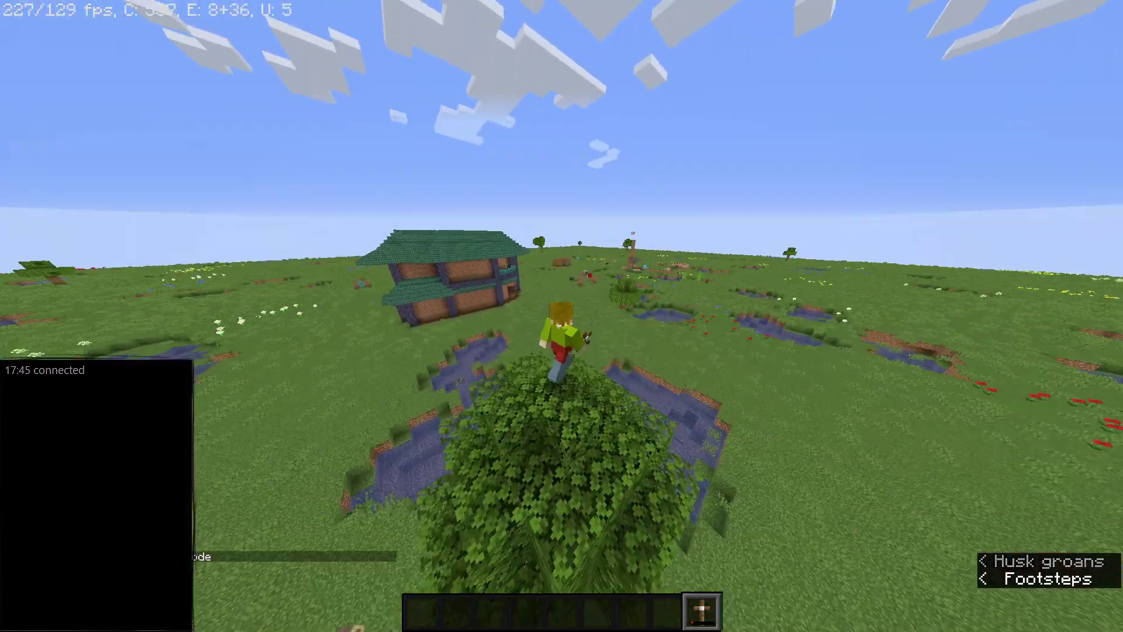
key("w")
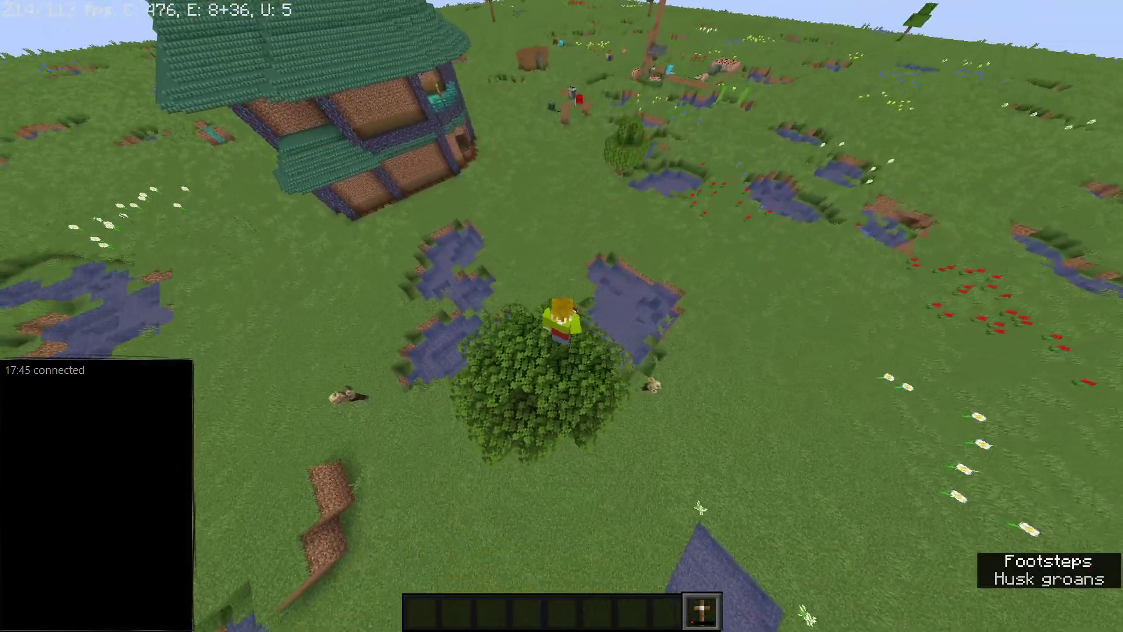
key("F5")
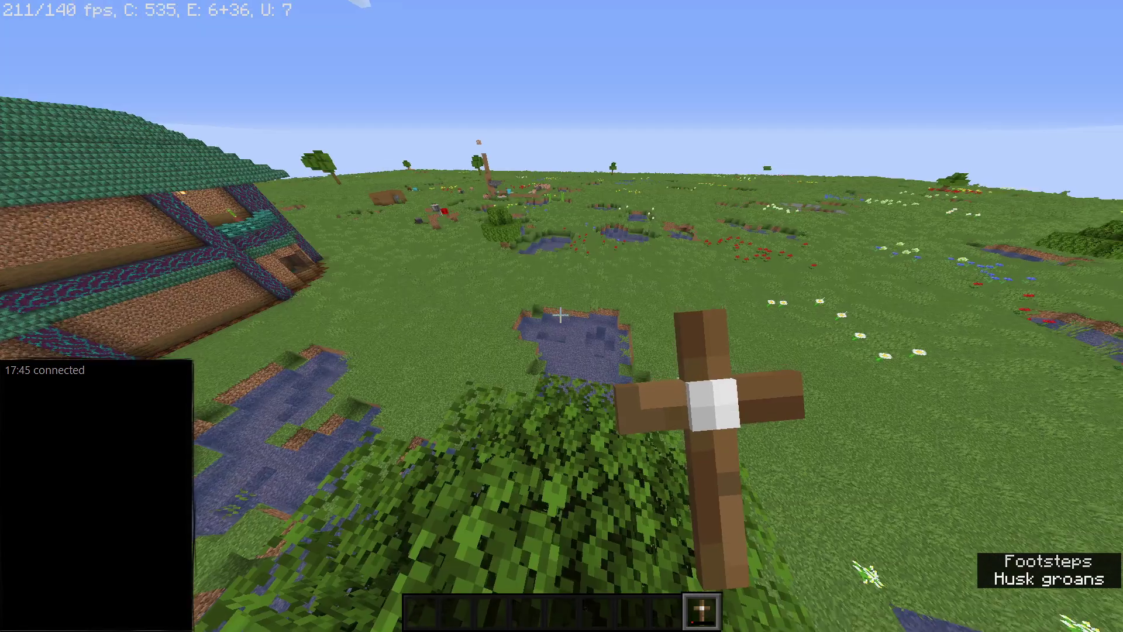
key("f")
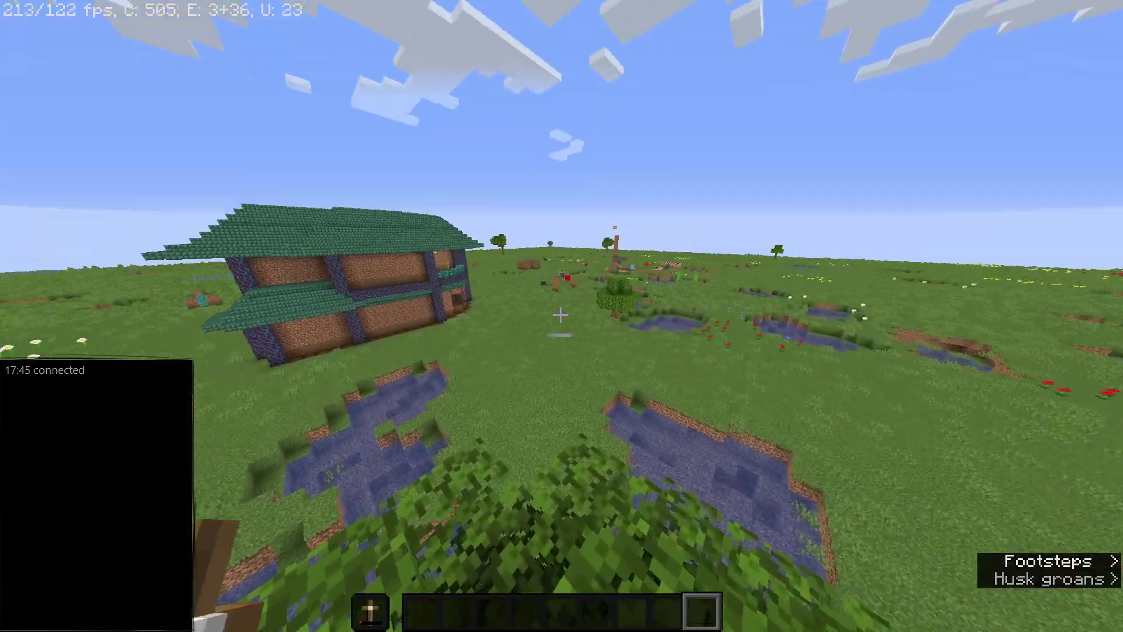
key("F5")
key("F5")
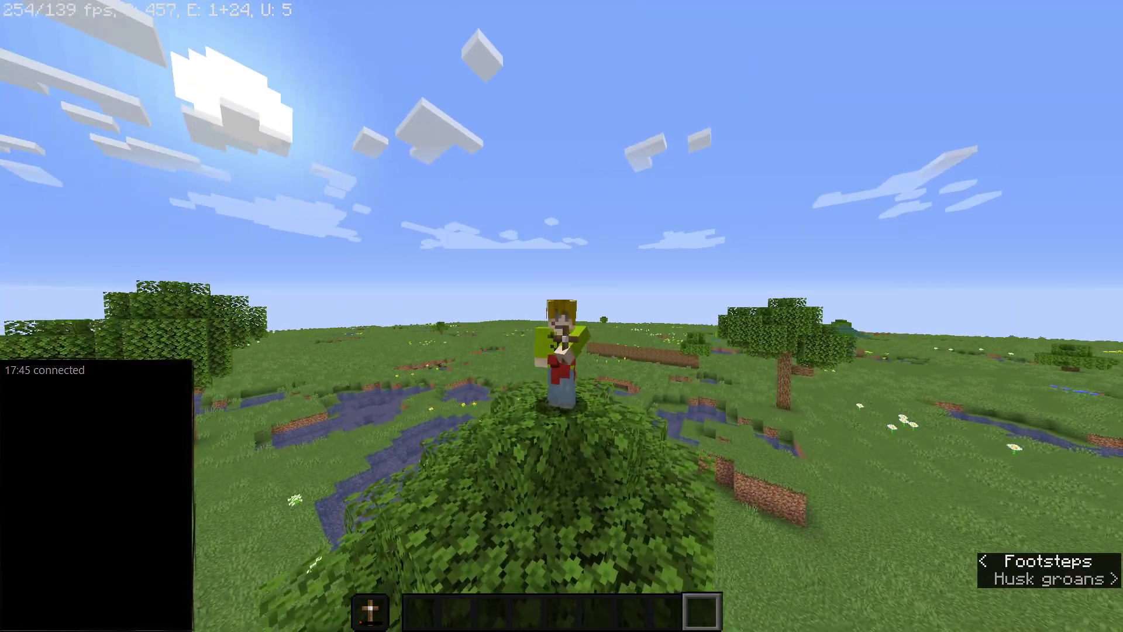
key("F5")
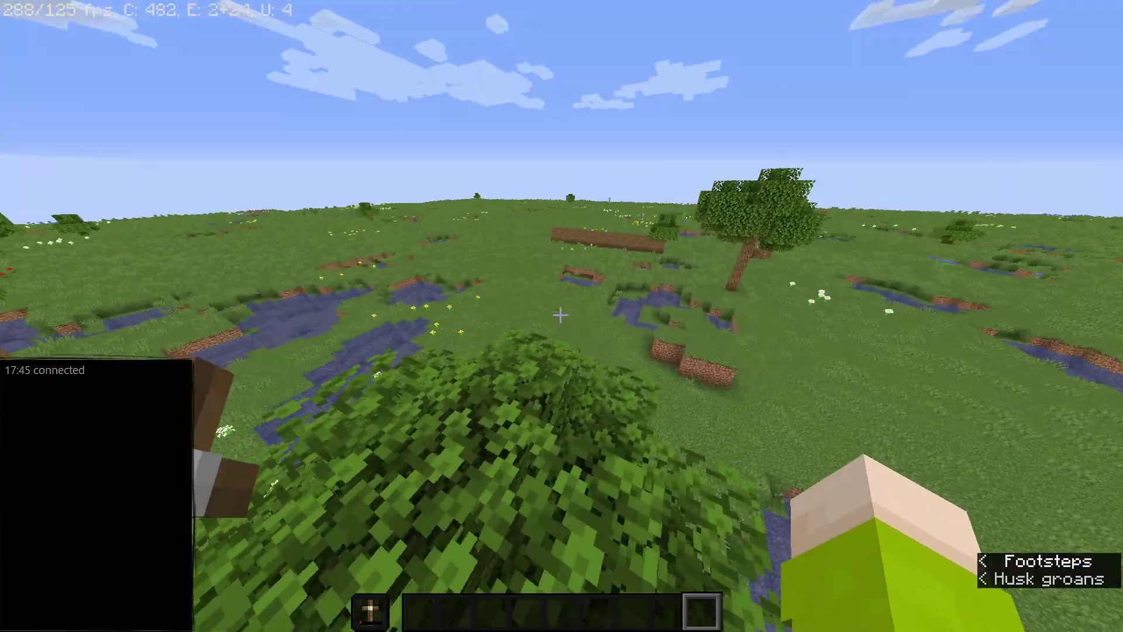
Clear all items from the player's inventory, including the shield in the off hand.
key("e")
left_click(704, 451)
left_click(708, 406, "shift")
key("e")
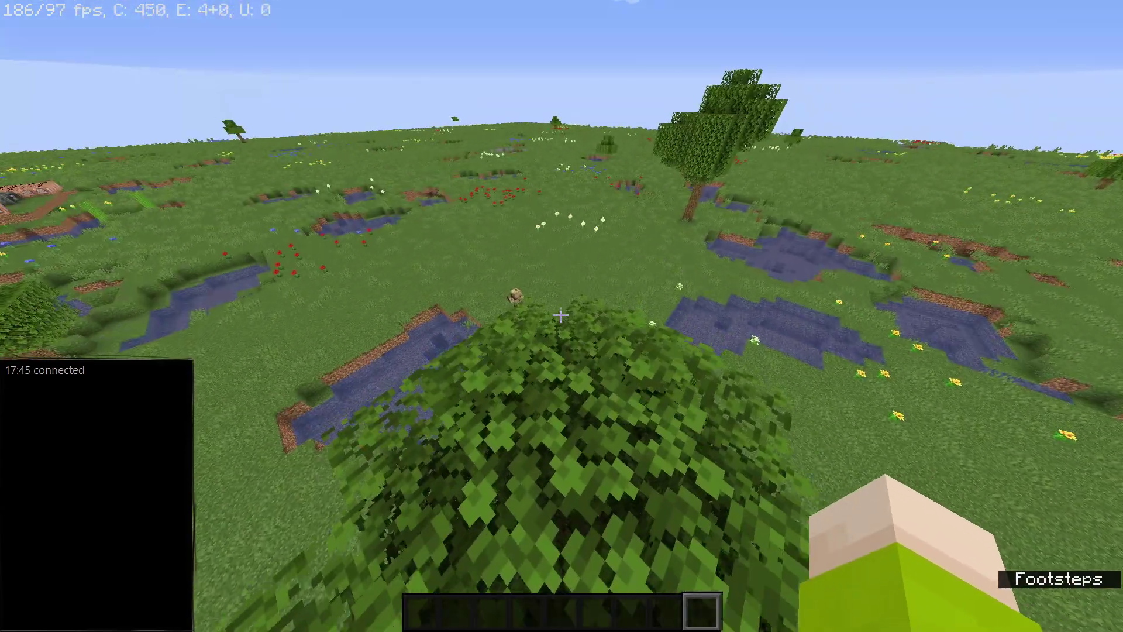
Run a chat command that targets entities of type item.
key("t")
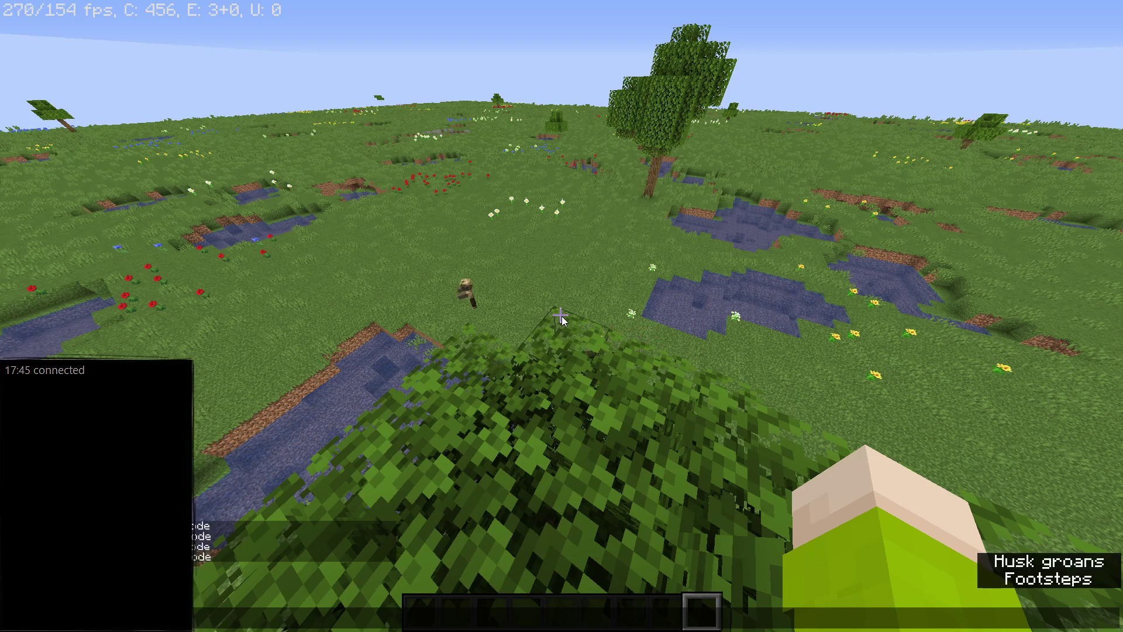
type("=")
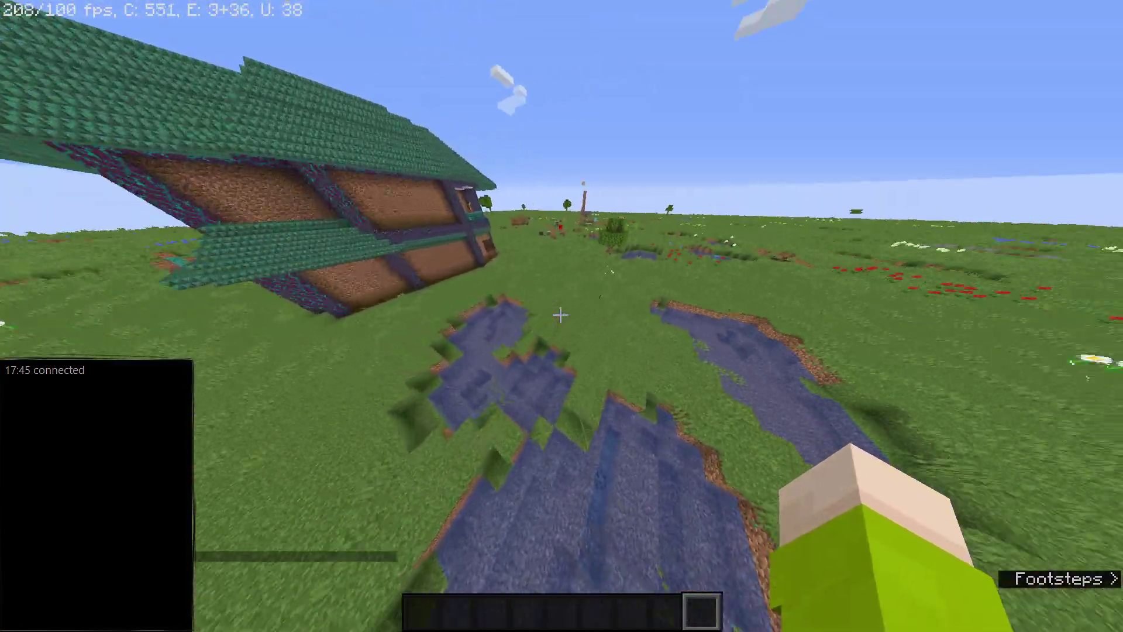
type("t")
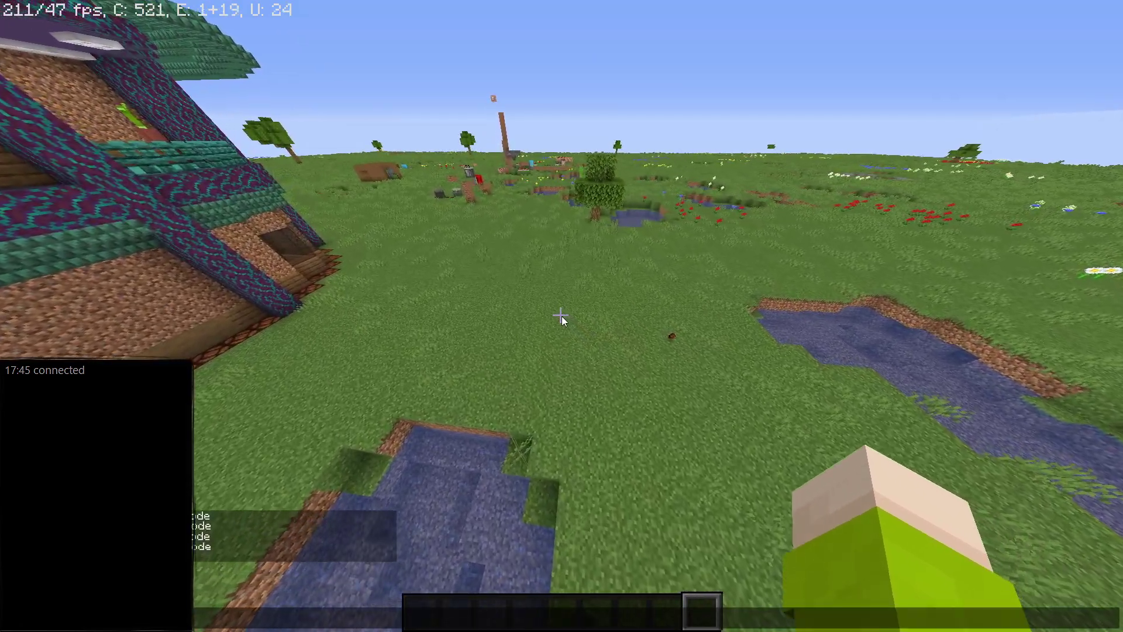
type("hus")
key("BackSpace")
key("BackSpace")
key("BackSpace")
type("it")
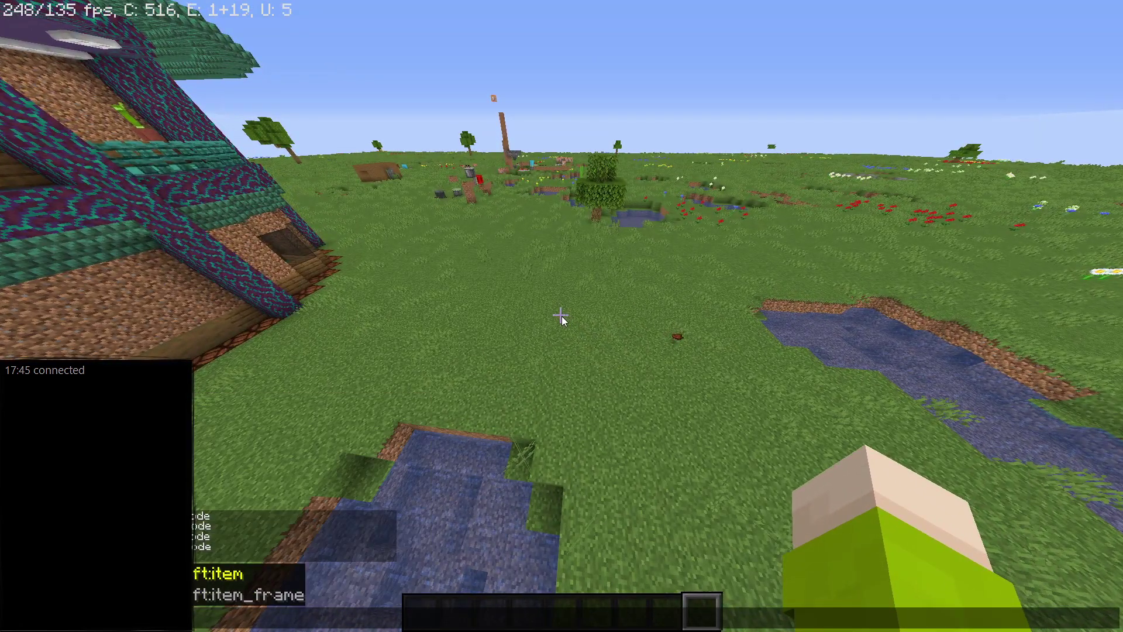
key("Return")
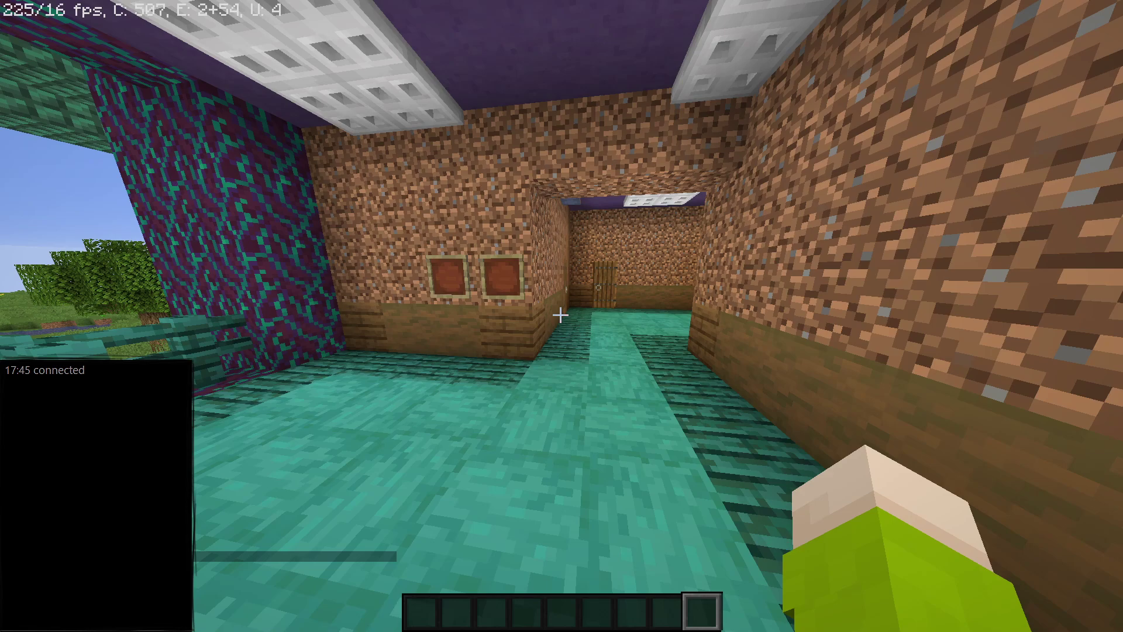
Search the creative inventory for "mag" and put magma blocks in the ninth hotbar slot and magma cream in the eighth.
key("e")
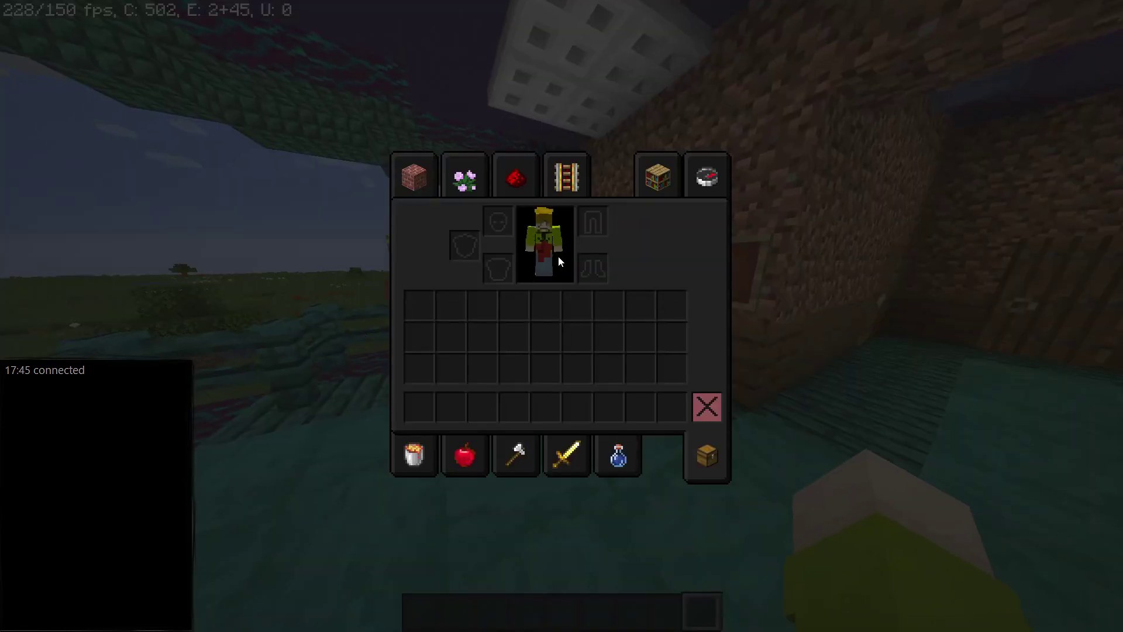
left_click(710, 173)
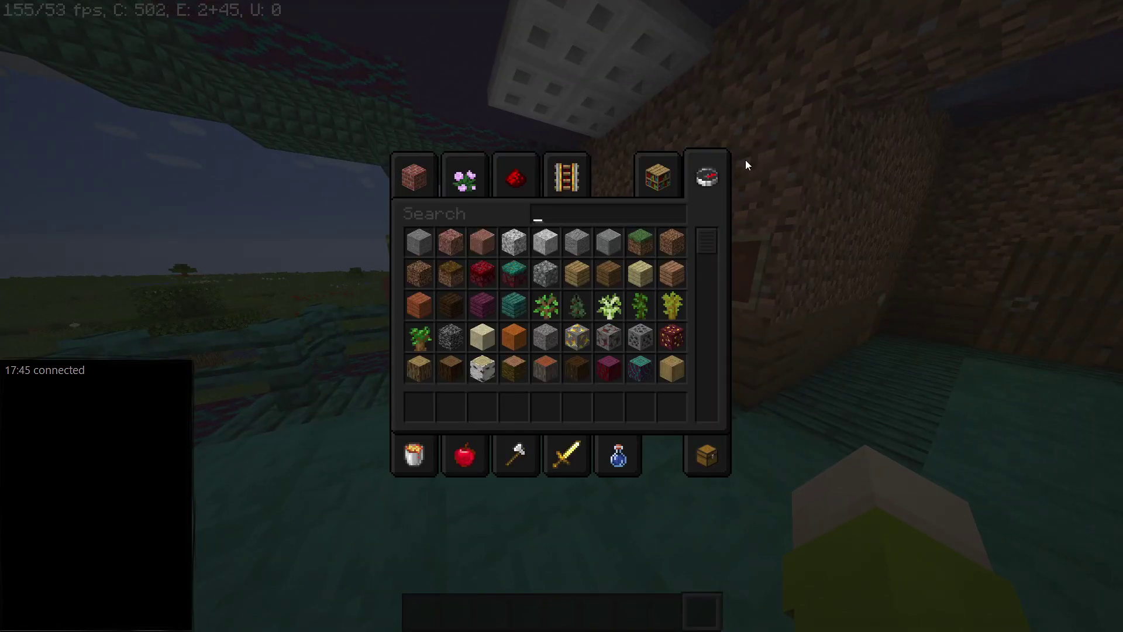
type("ma")
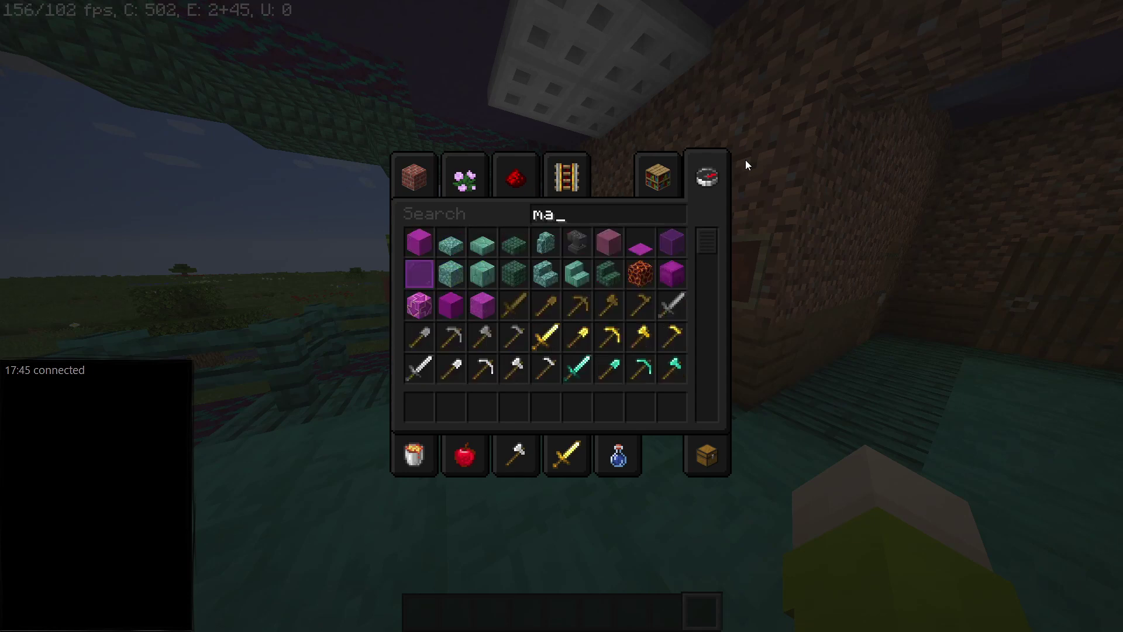
type("g9")
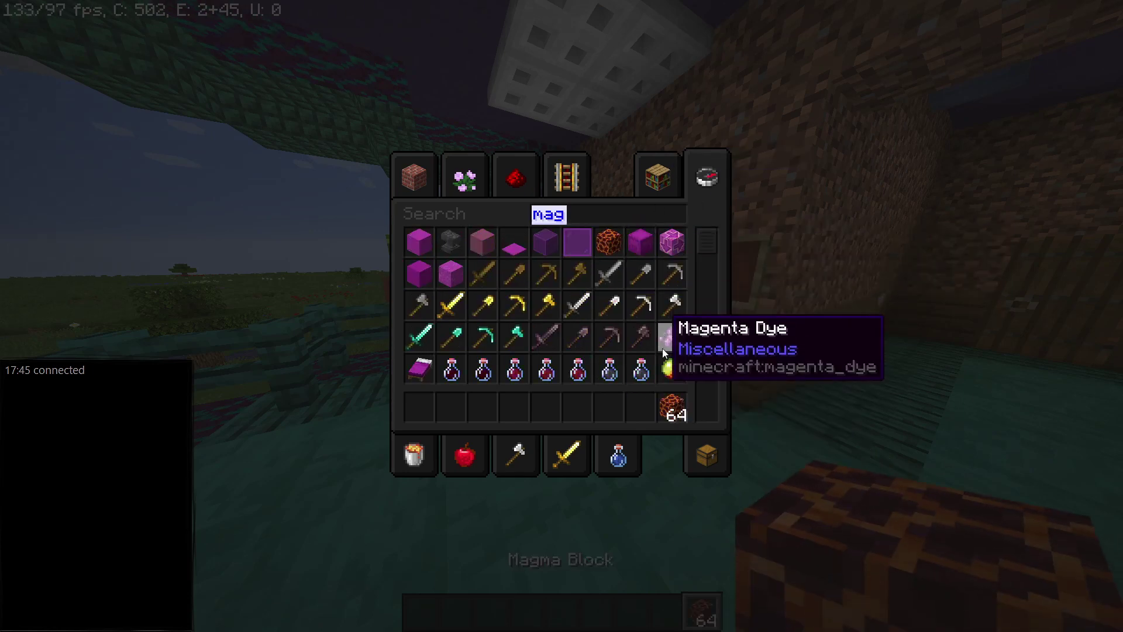
key("Escape")
Search the creative inventory for "magm" and put the magma cube spawn eggs in the seventh hotbar slot.
type("e")
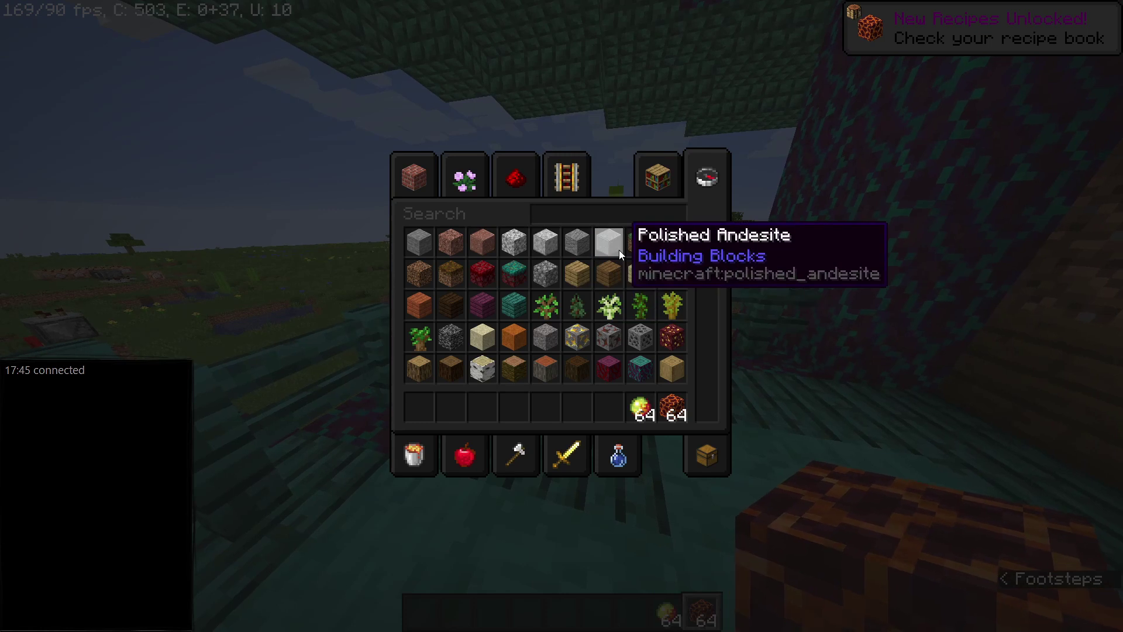
type("magm")
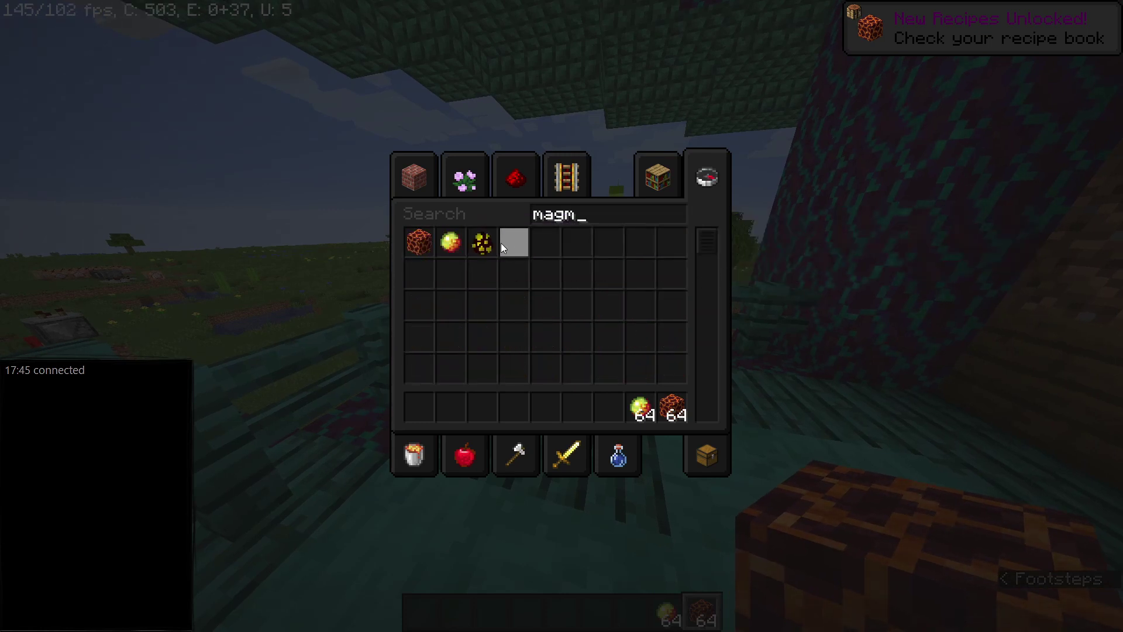
left_click(607, 399)
key("Escape")
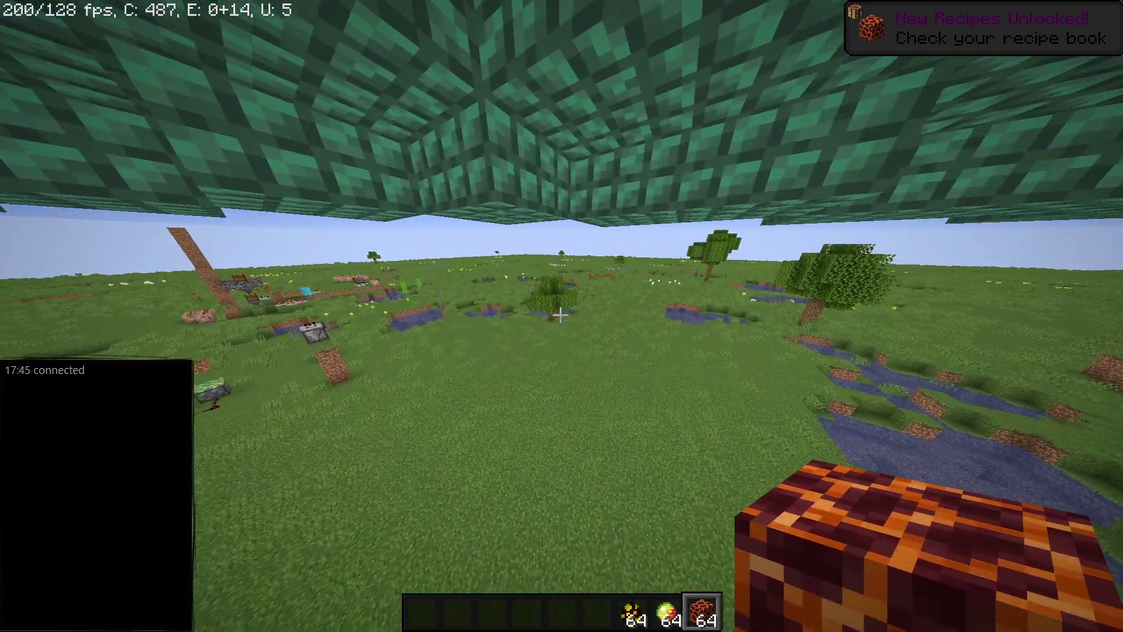
Move out to the open field and drop one magma block, one magma cream and one magma cube spawn egg.
key("w")
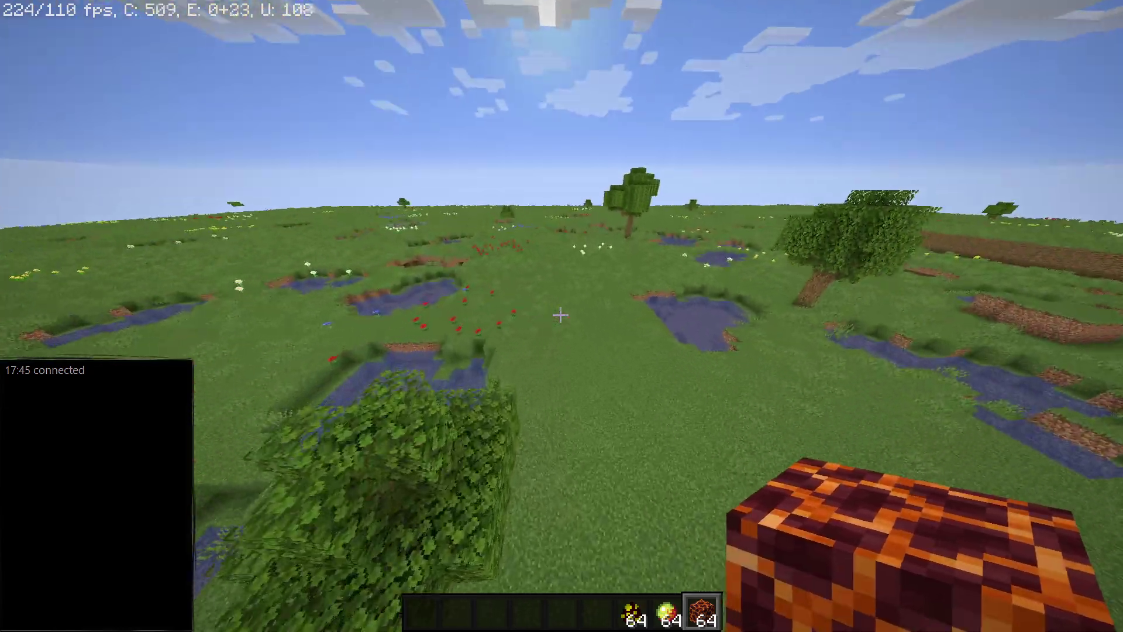
key("q")
key("8")
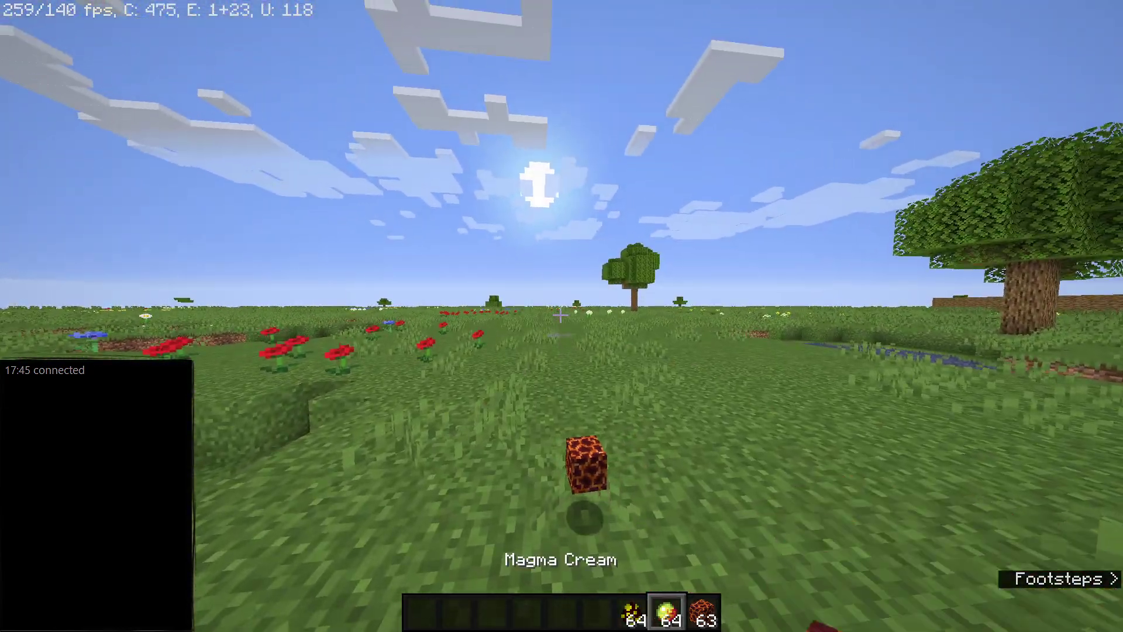
key("q")
key("7")
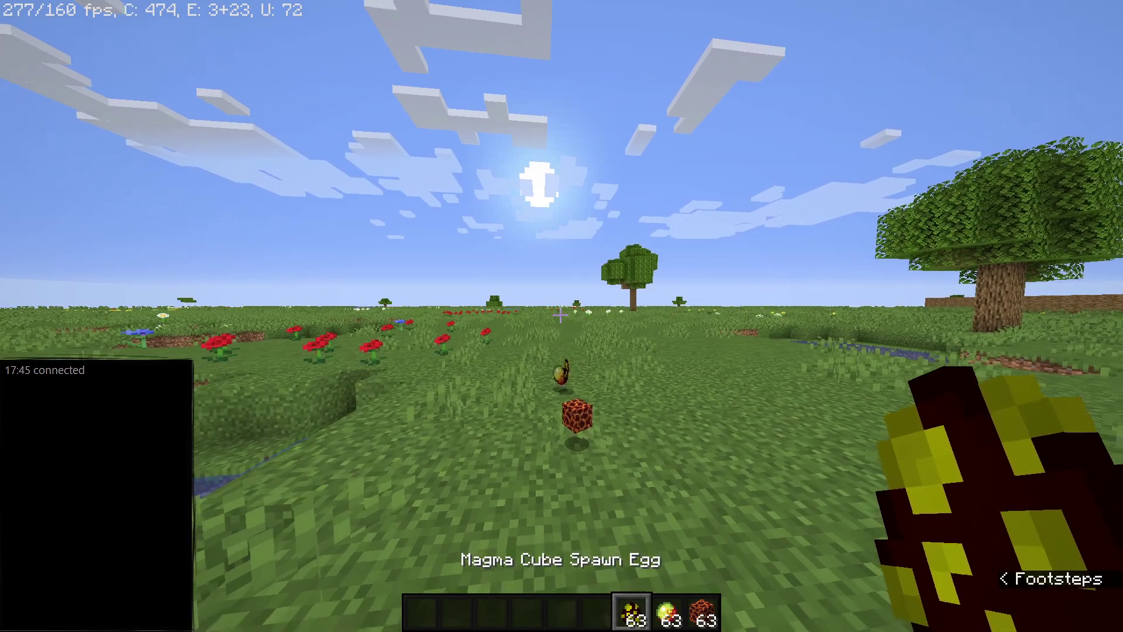
Load the saved hotbar and clear every item from it except the blaze rod in the ninth slot.
key("e")
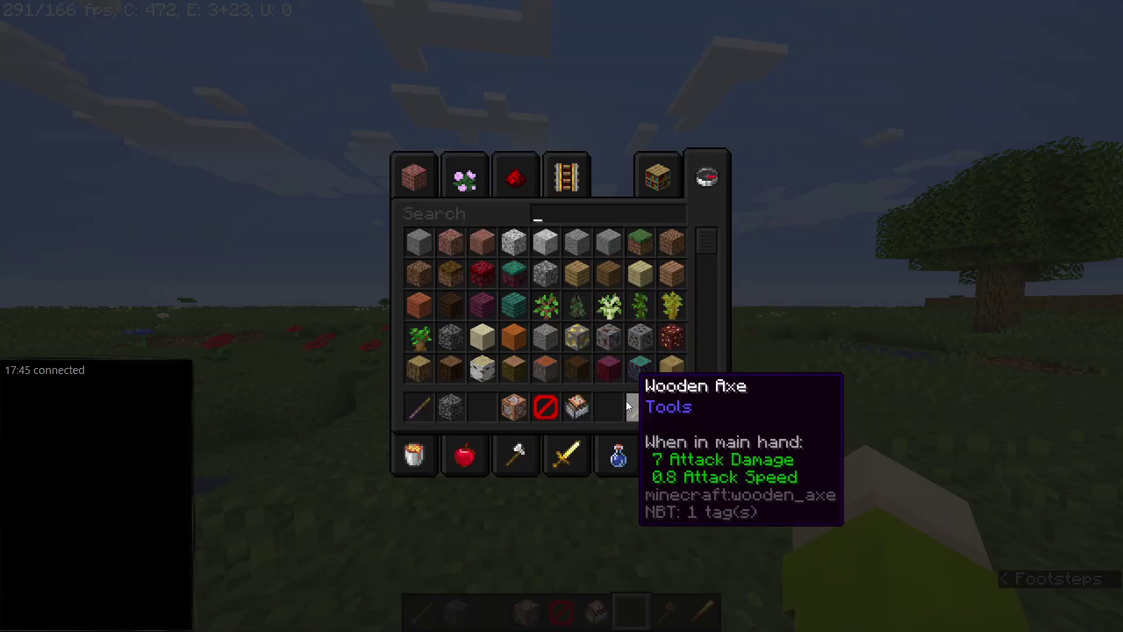
left_click(632, 407, "shift")
left_click(577, 407, "shift")
left_click(545, 407, "shift")
left_click(514, 407, "shift")
left_click(451, 407, "shift")
left_click(420, 407, "shift")
key("e")
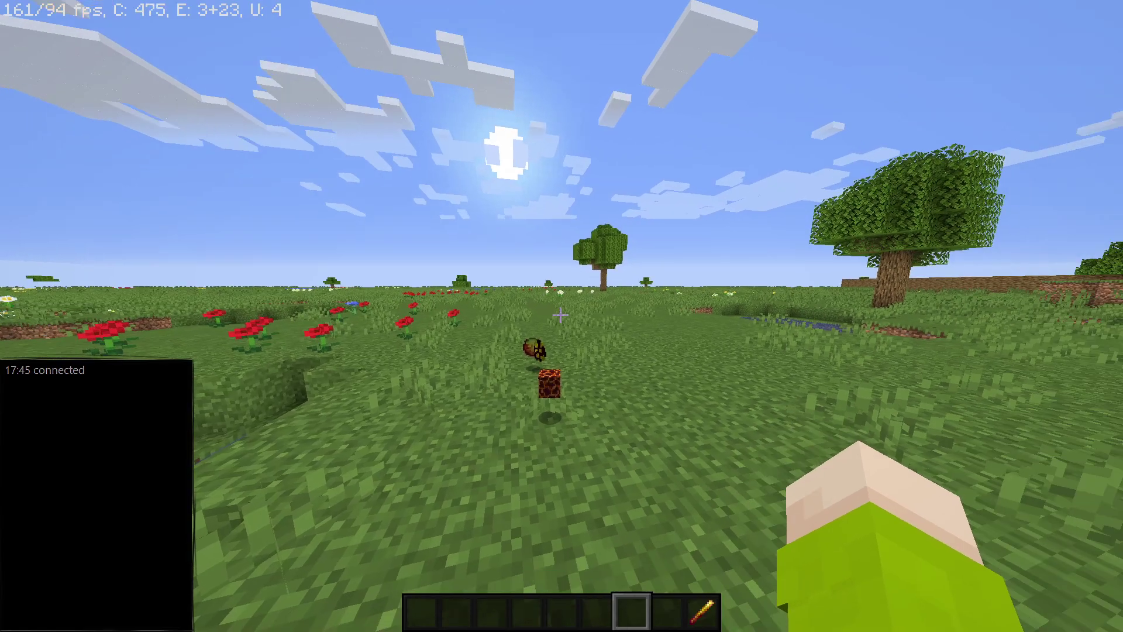
Pick up the dropped magma block, magma cube spawn egg and magma cream from the grass.
key("e")
key("e")
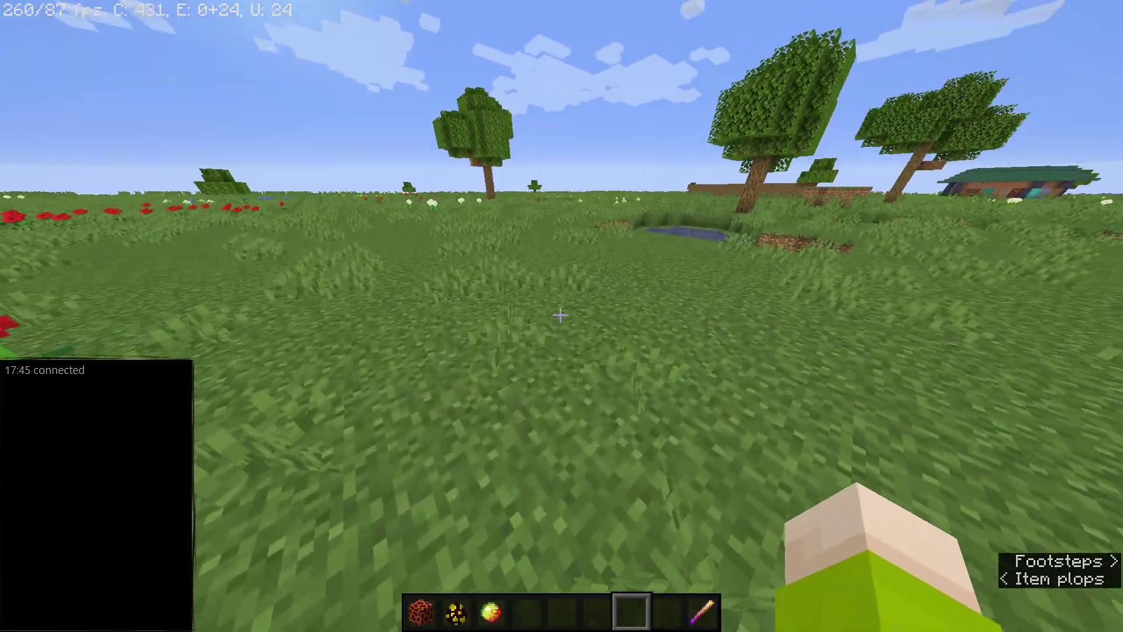
key("w")
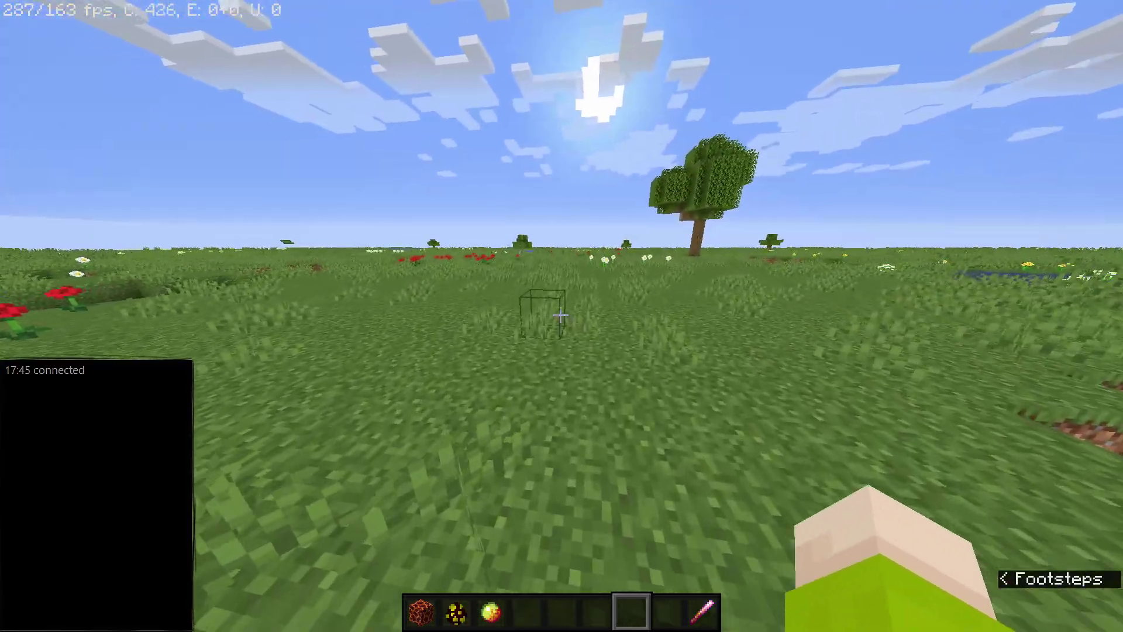
Walk across the field with the magma cube spawn egg in hand and view the player from the front.
key("F5")
key("F5")
key("F5")
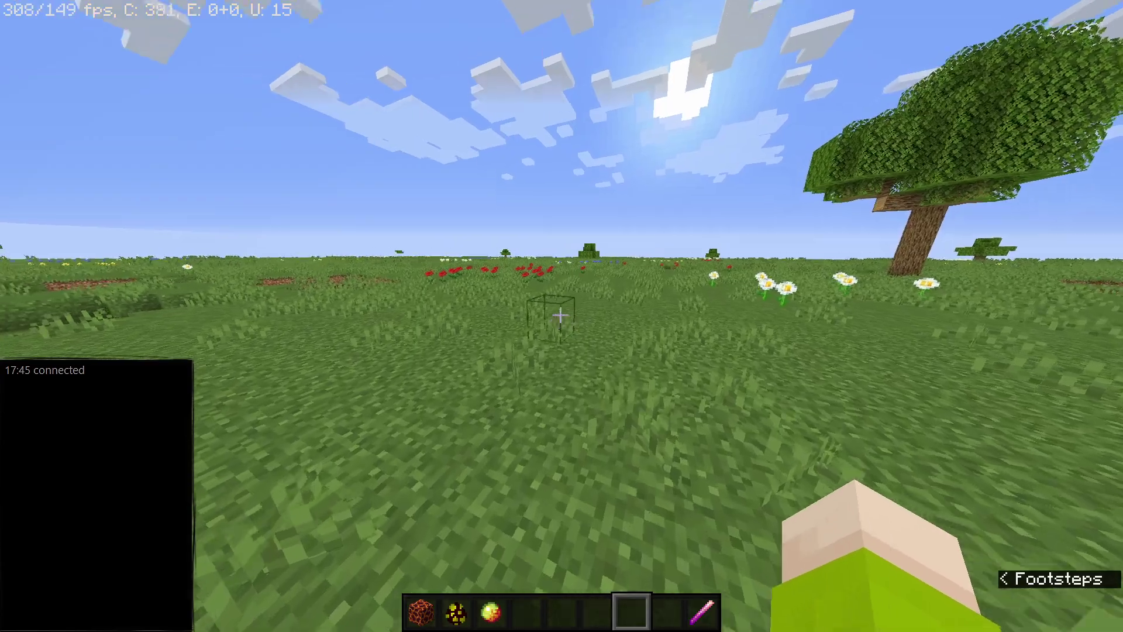
key("w")
key("w")
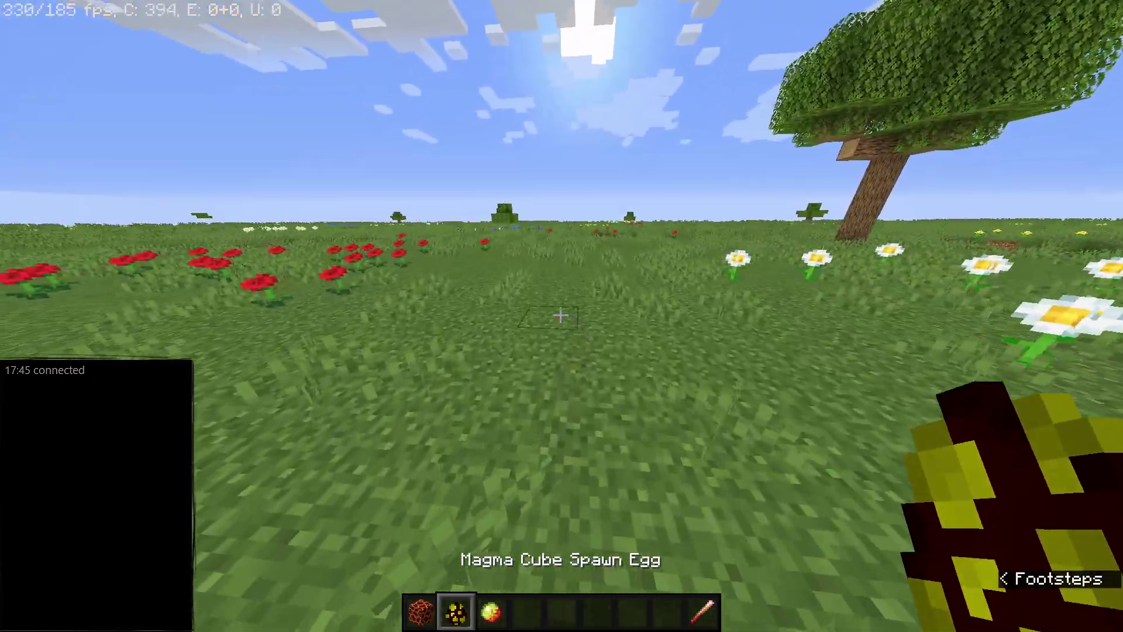
key("F5")
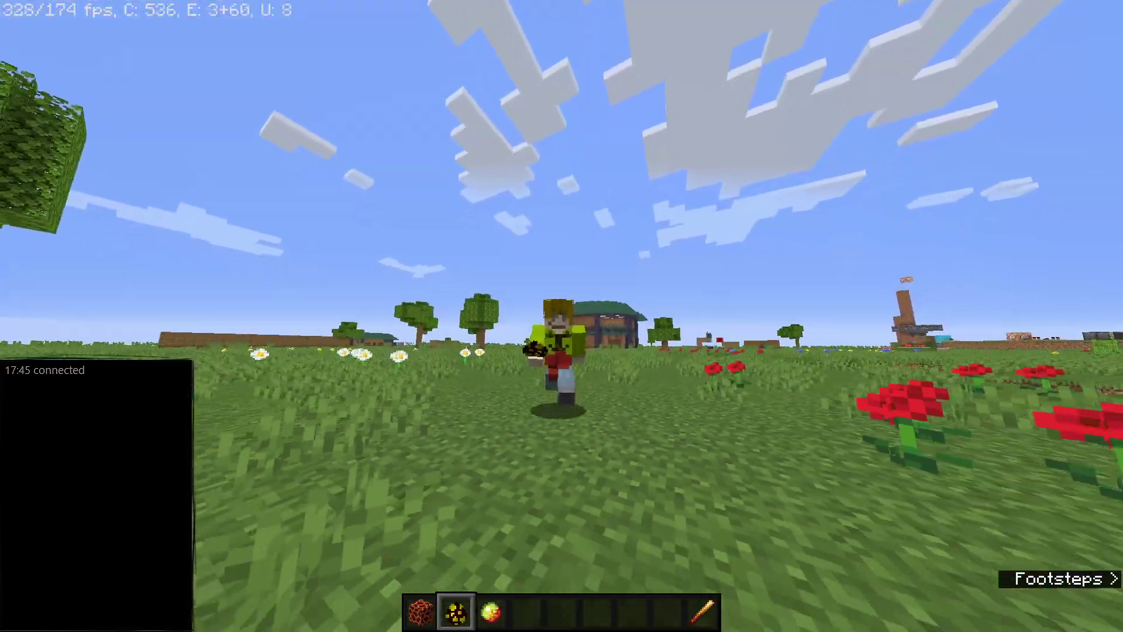
key("F5")
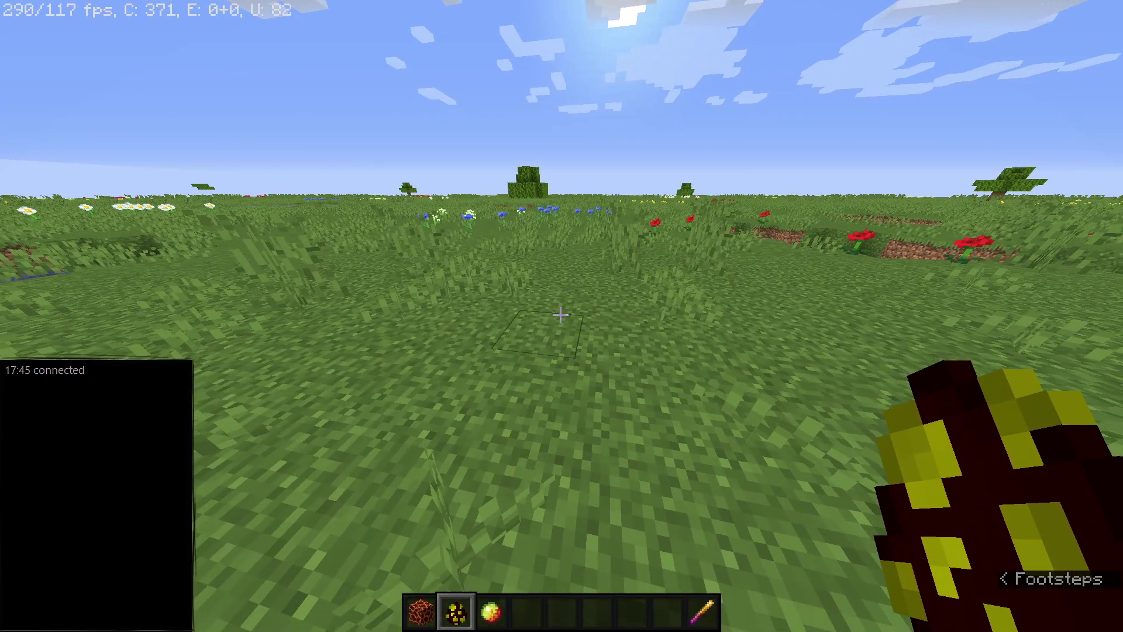
Spawn a magma cube on the grass and kill it and the cubes it splits into with the blaze rod.
right_click(561, 315)
key("9")
left_click(560, 316)
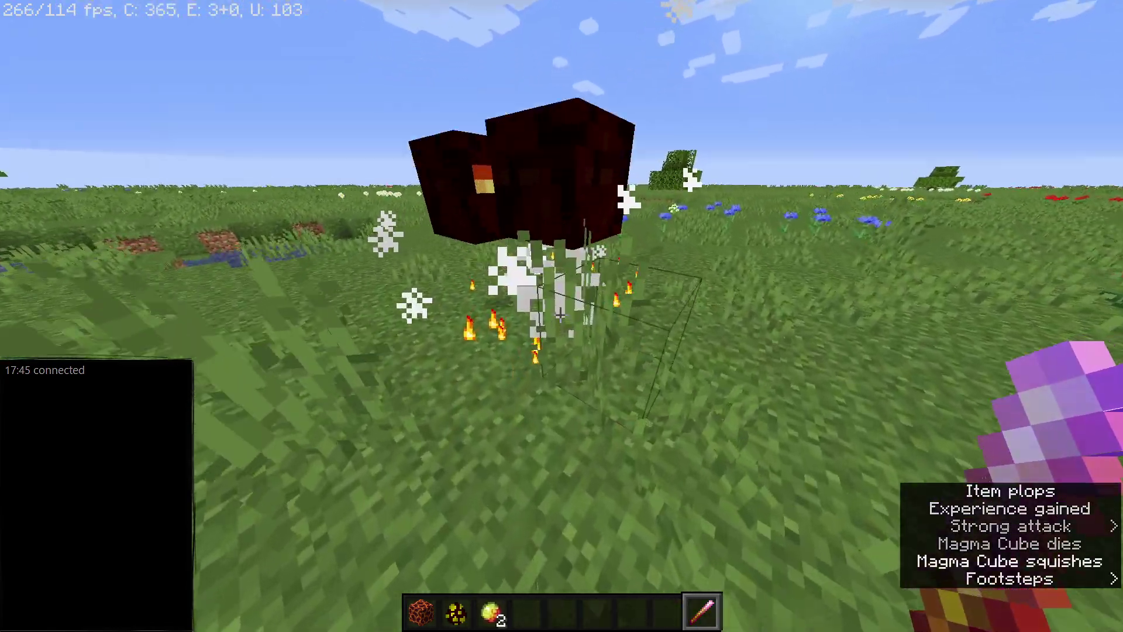
left_click(561, 316)
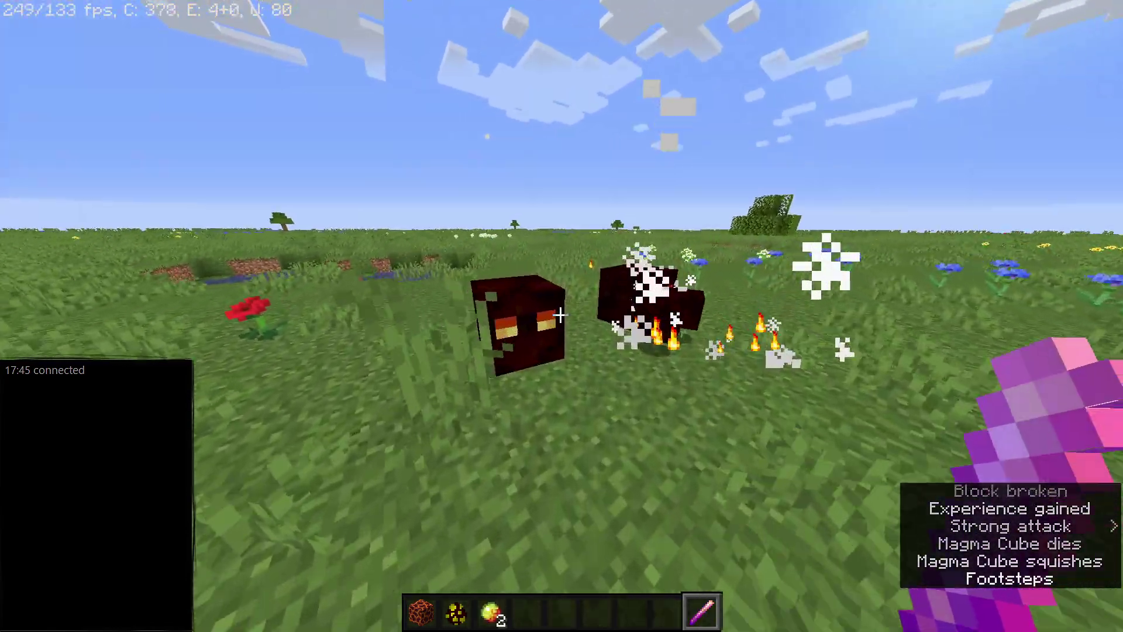
key("c")
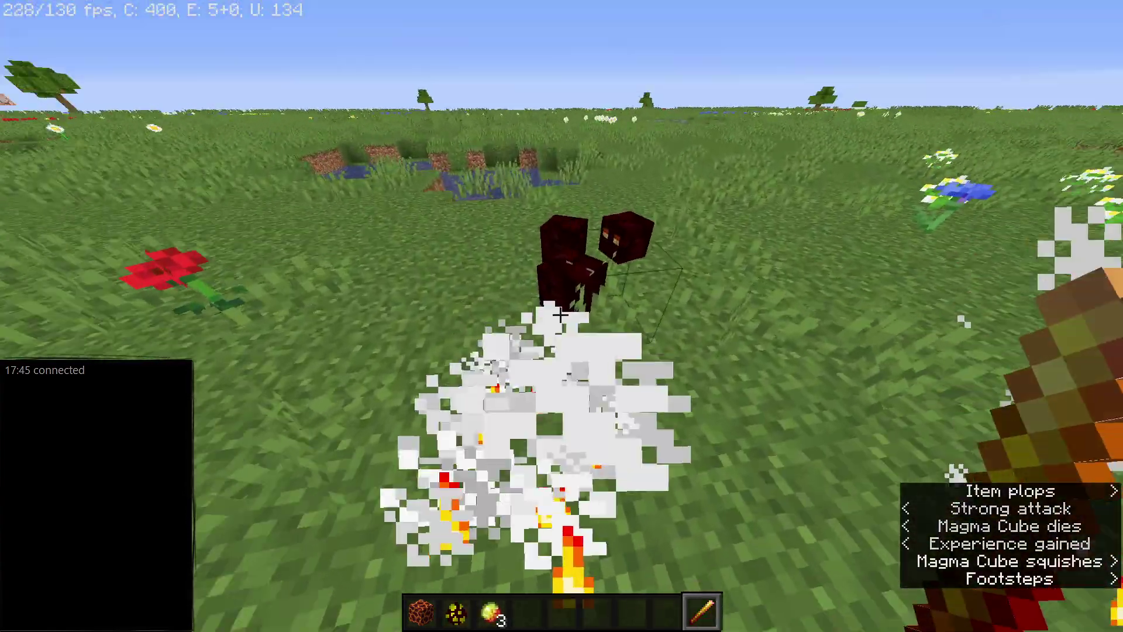
left_click(561, 316)
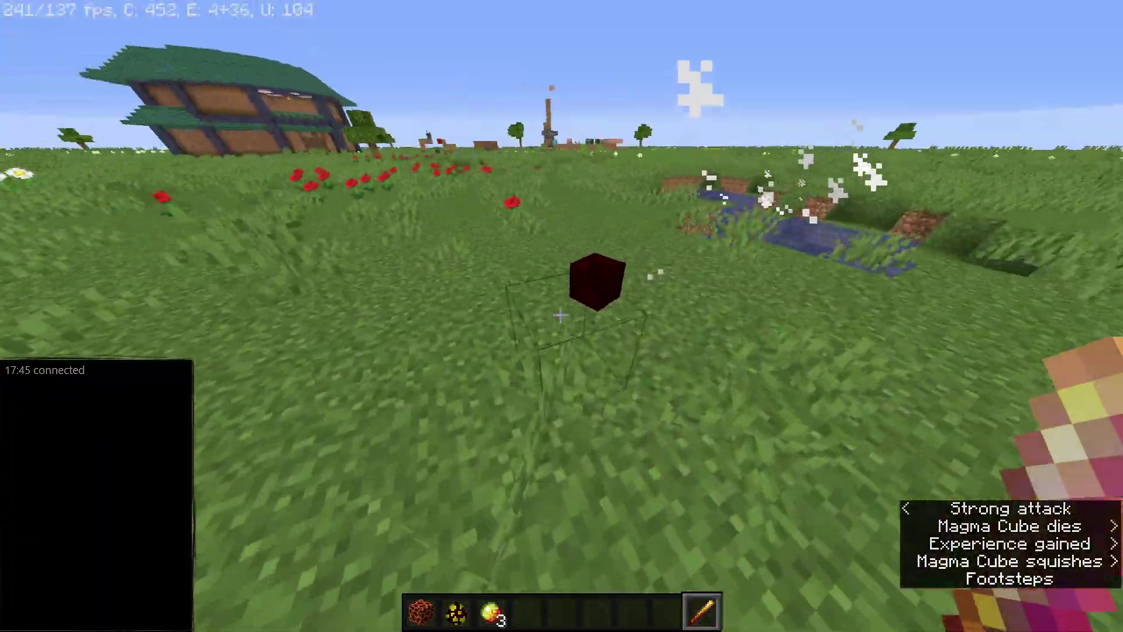
left_click(560, 315)
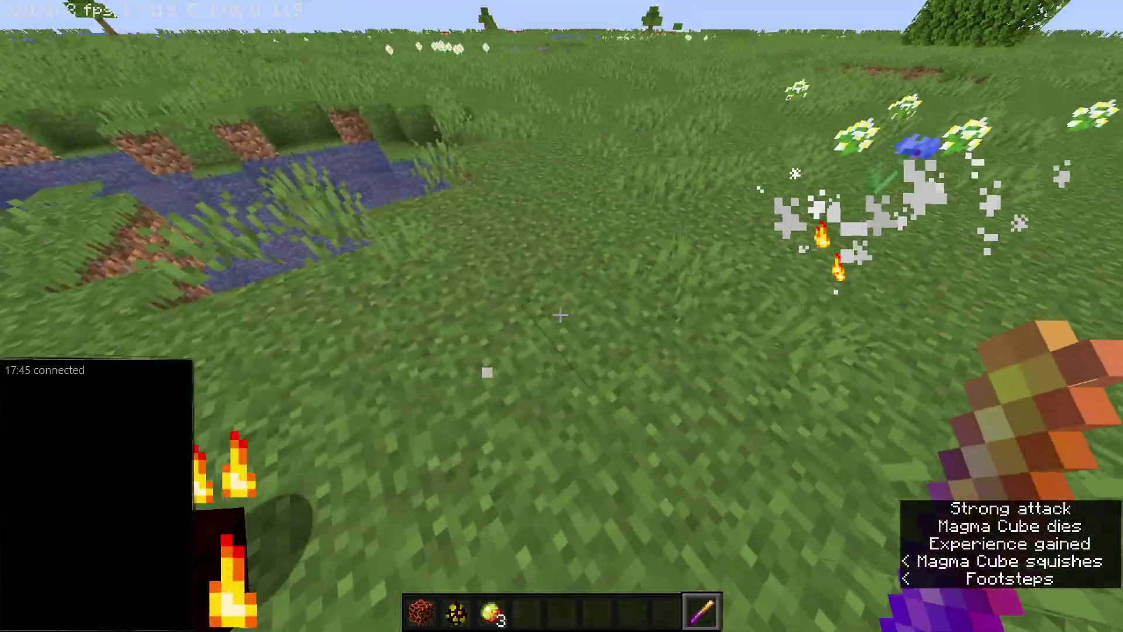
Spawn two more magma cubes one after the other and strike each with the blaze rod.
key("2")
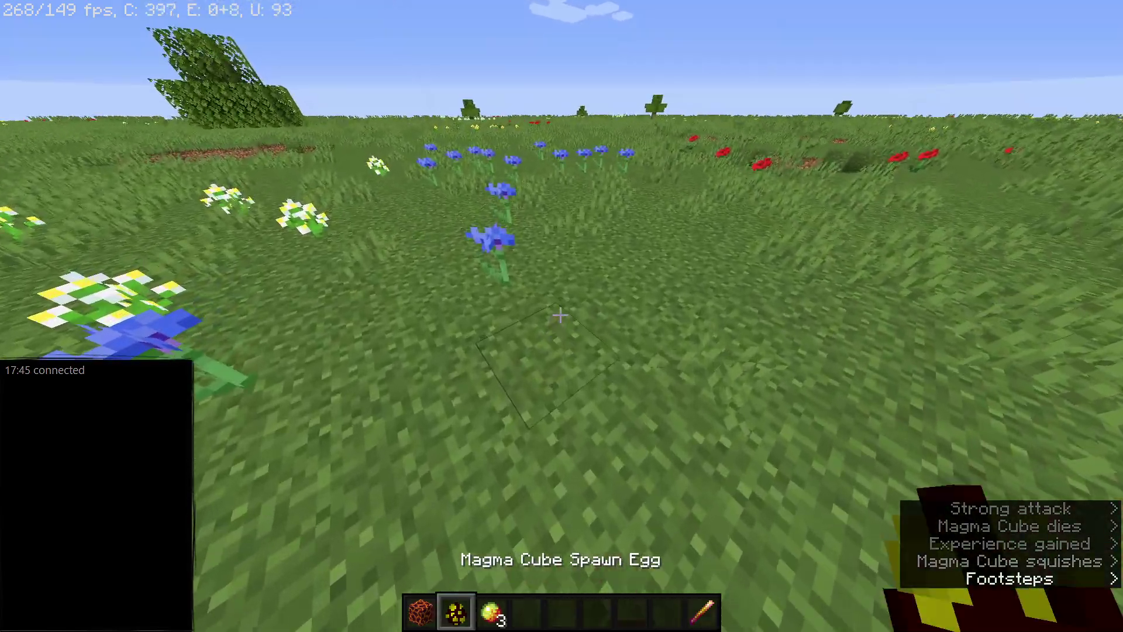
right_click(561, 316)
key("9")
left_click(561, 315)
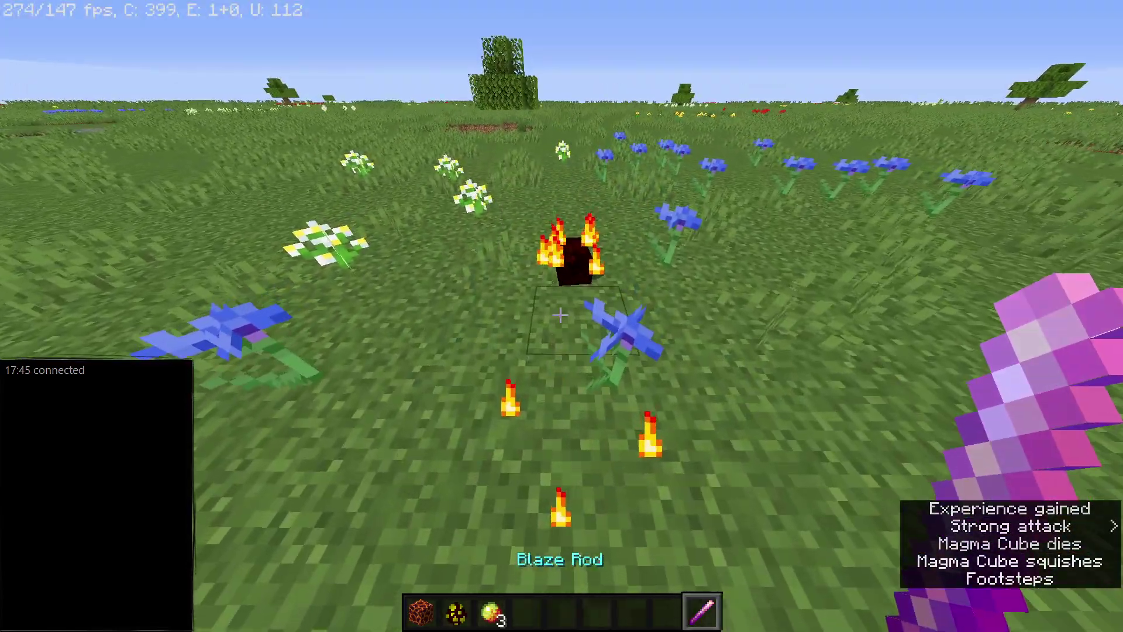
key("2")
right_click(560, 316)
key("9")
left_click(560, 315)
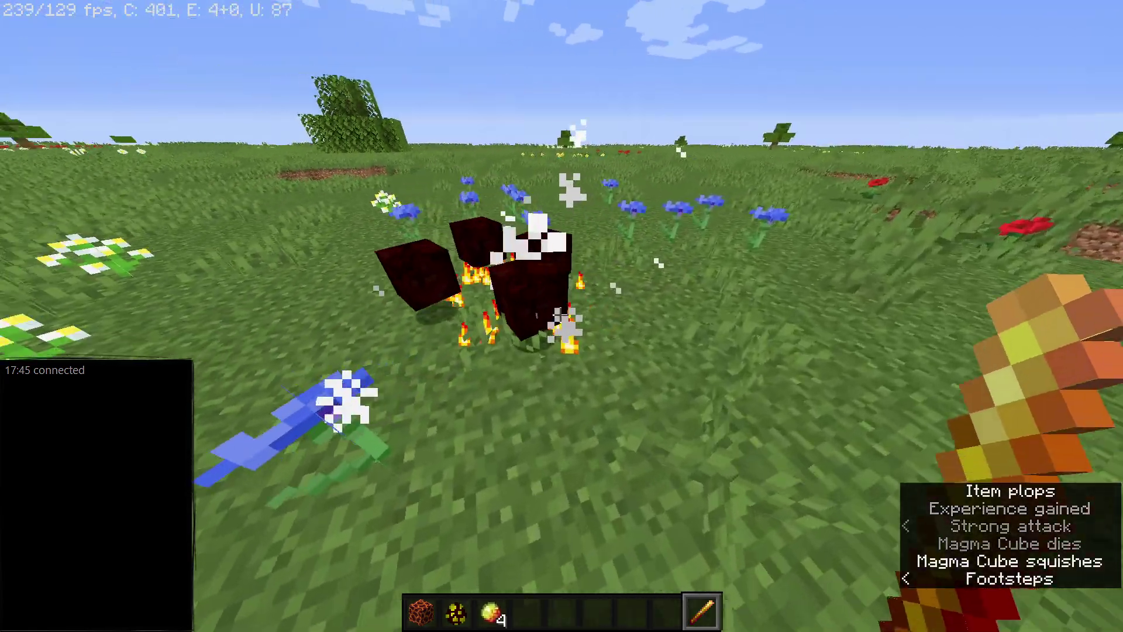
Attack the remaining split magma cubes with the blaze rod, then open the survival inventory.
left_click(560, 316)
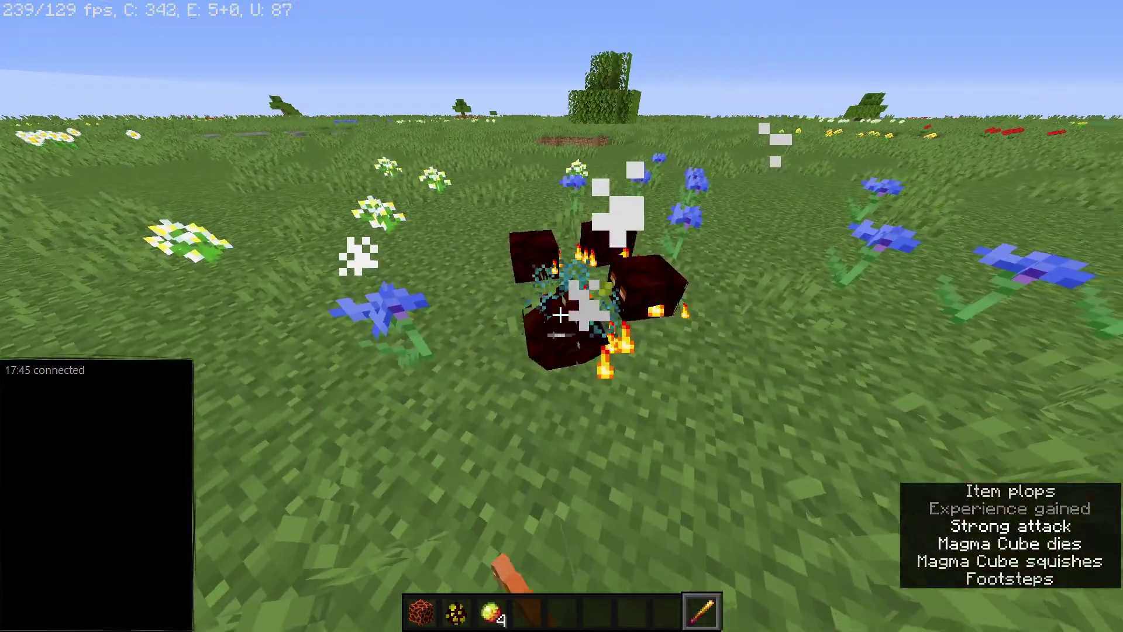
left_click(561, 316)
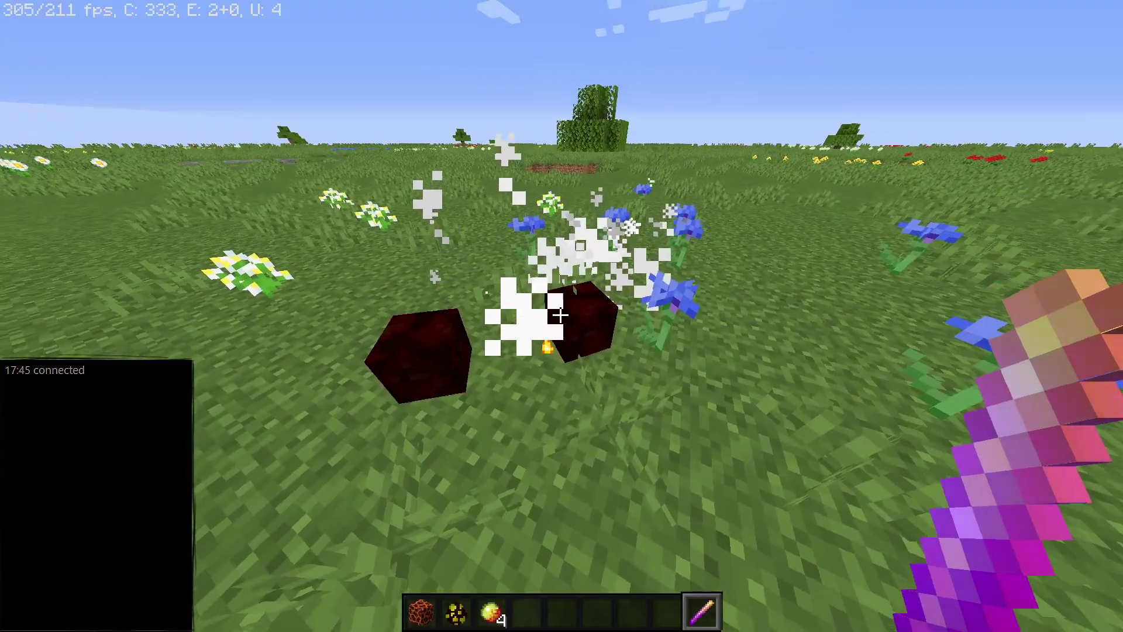
left_click(560, 315)
left_click(561, 316)
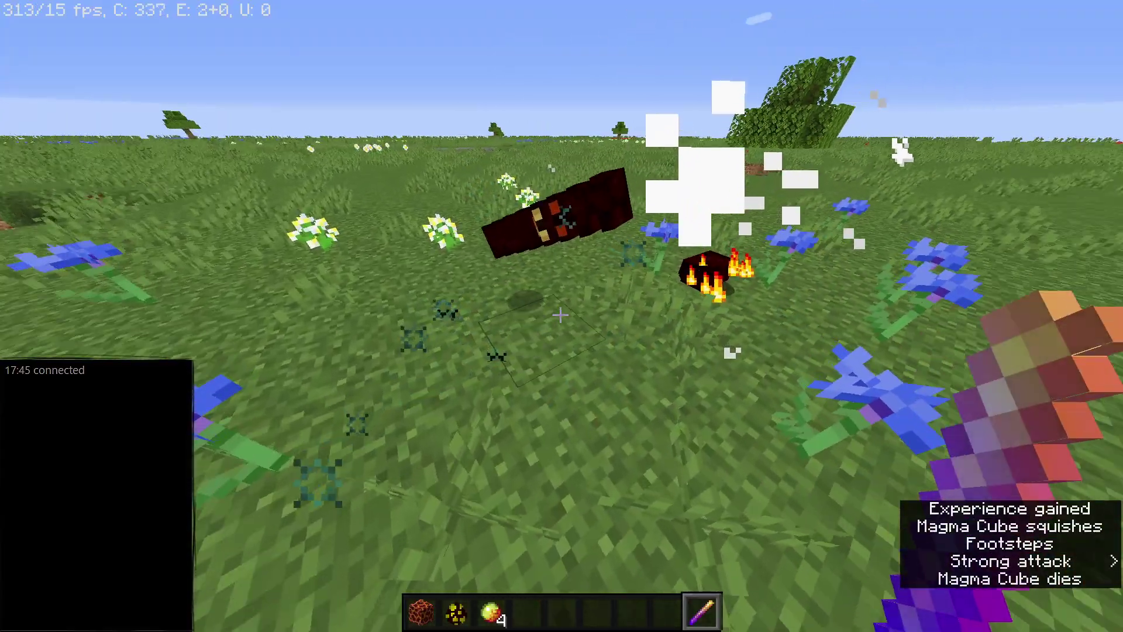
key("e")
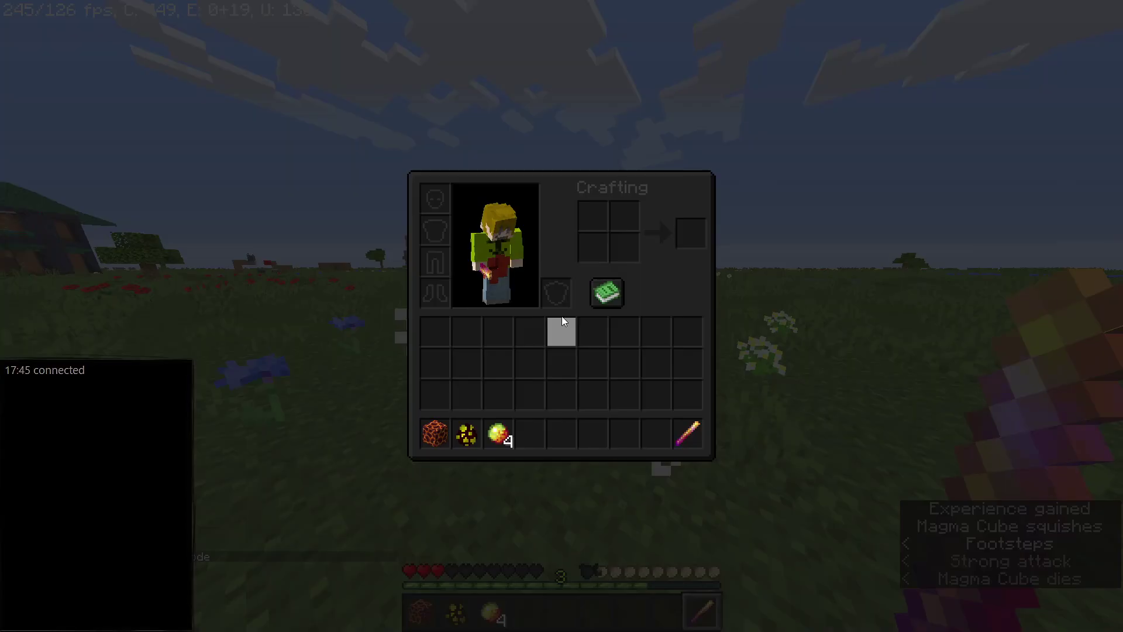
Craft a magma block from the four magma creams, put it in the third hotbar slot and capture a screenshot.
left_click(684, 229)
left_click(503, 394)
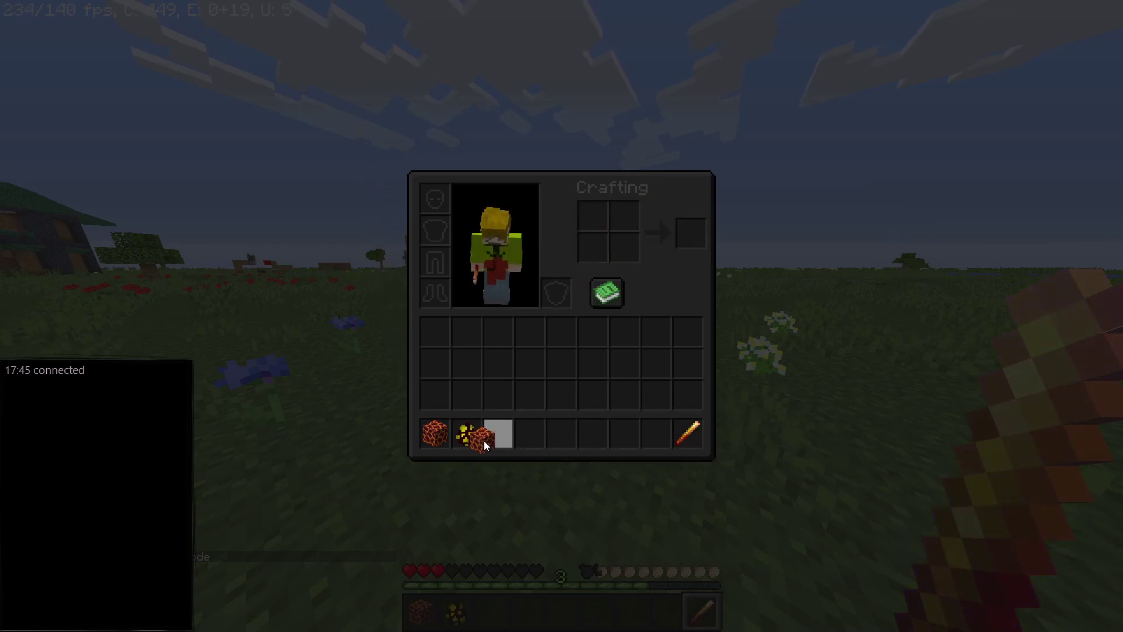
left_click(485, 446)
key("e")
key("F2")
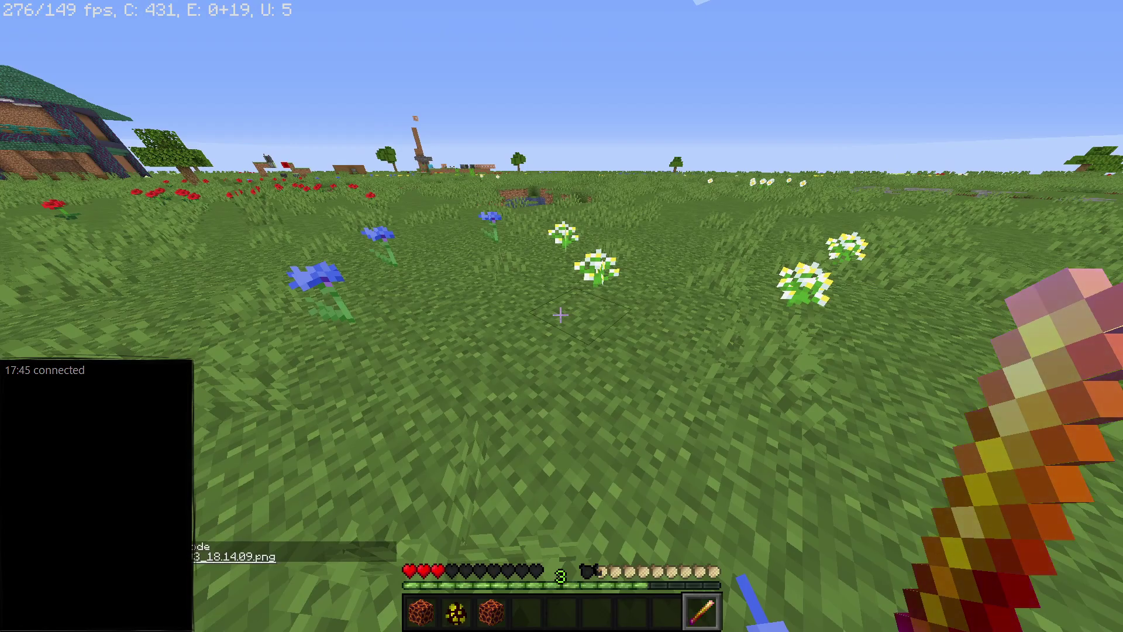
Search the creative inventory for "mag" and replace the crafted magma block in the third hotbar slot with a magma cream.
key("e")
left_click(695, 155)
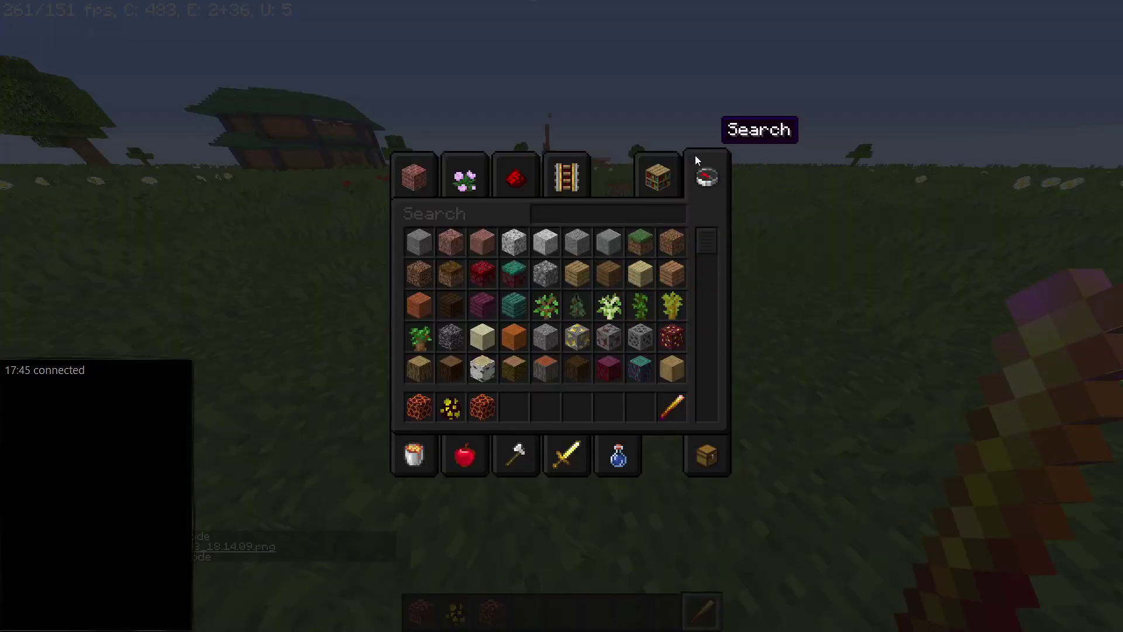
type("mag")
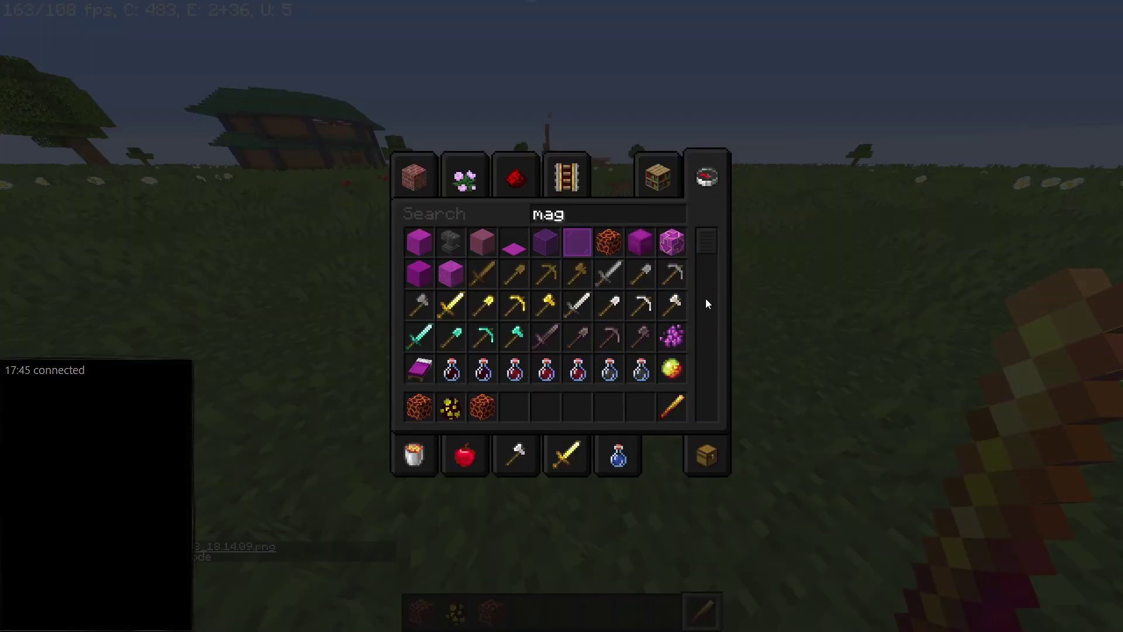
key("ctrl+a")
key("Escape")
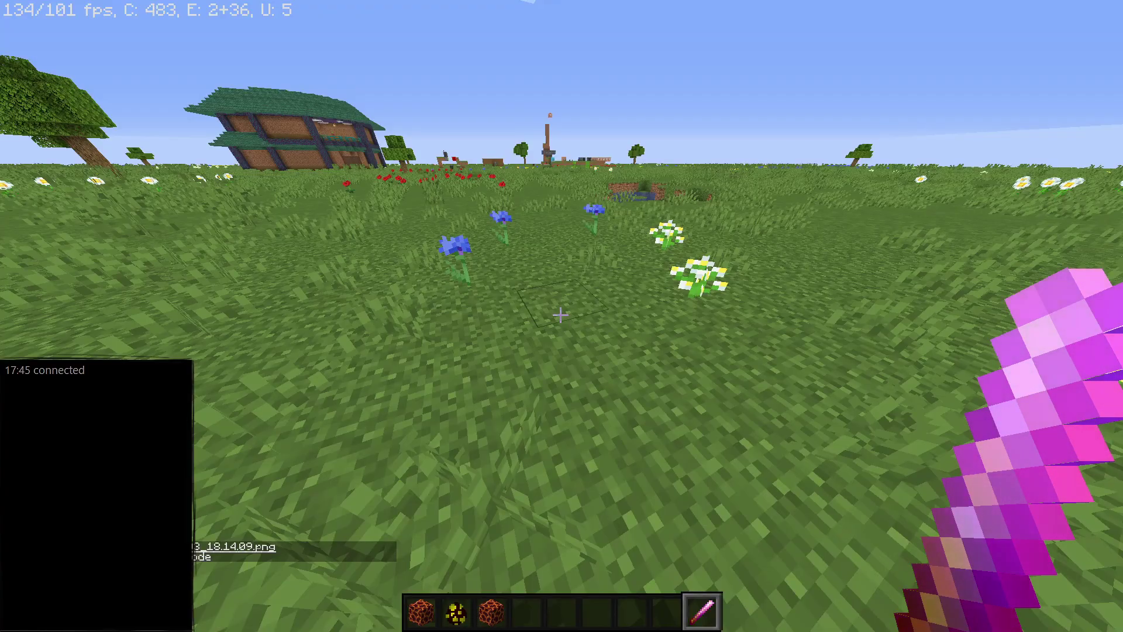
type("emag")
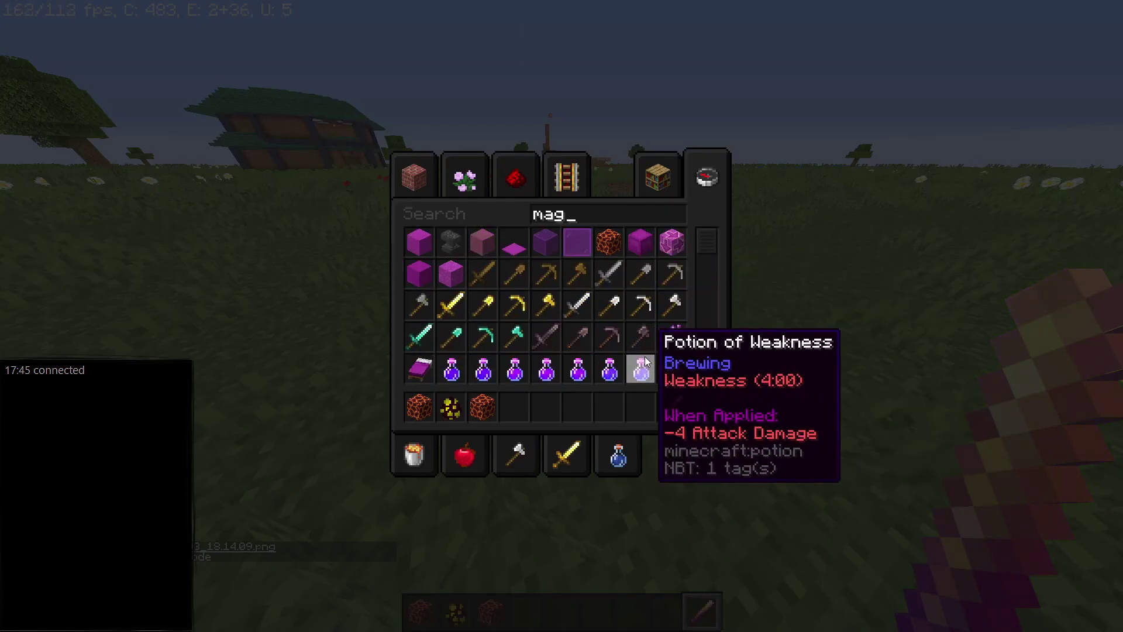
key("Escape")
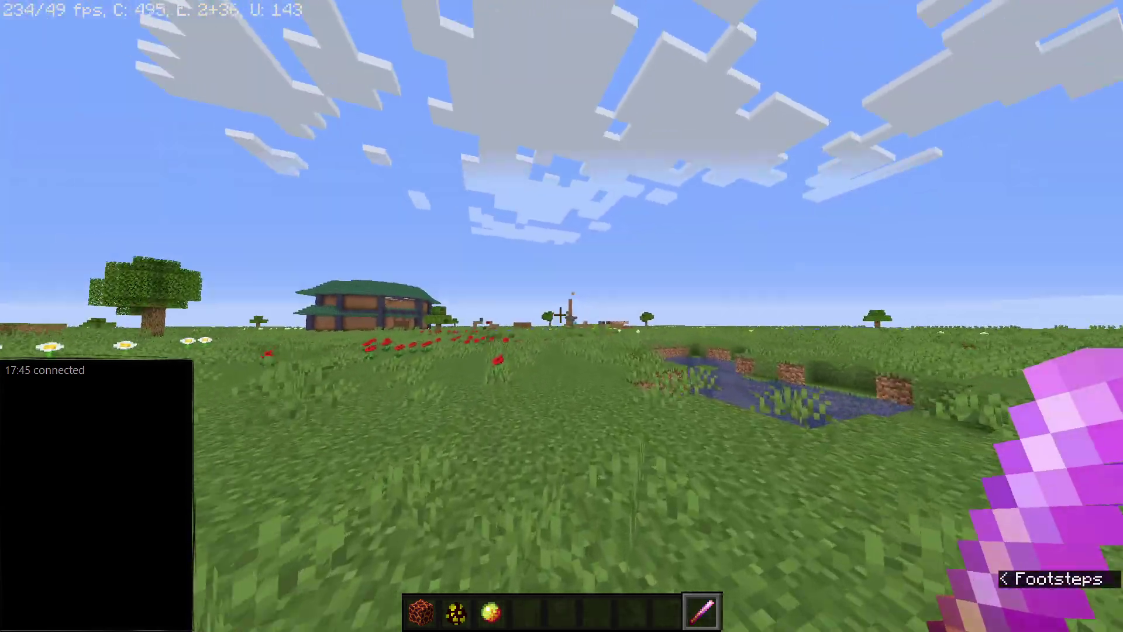
Cycle through the third-person camera views and walk across the field with the magma cube spawn egg in hand.
key("F5")
key("F5")
key("F5")
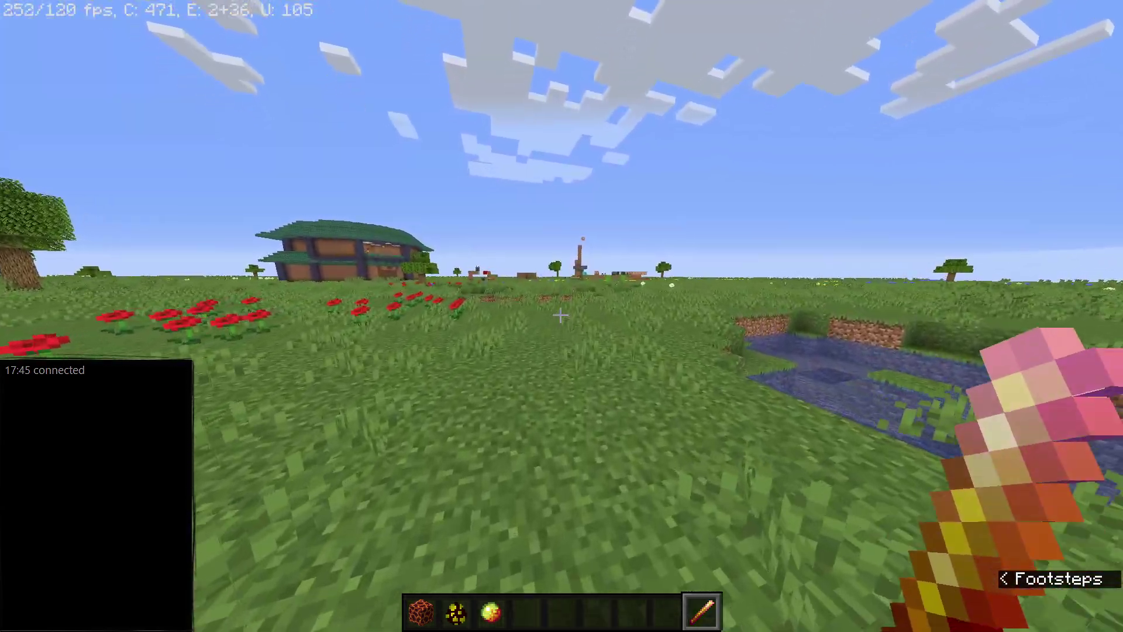
key("2")
key("w")
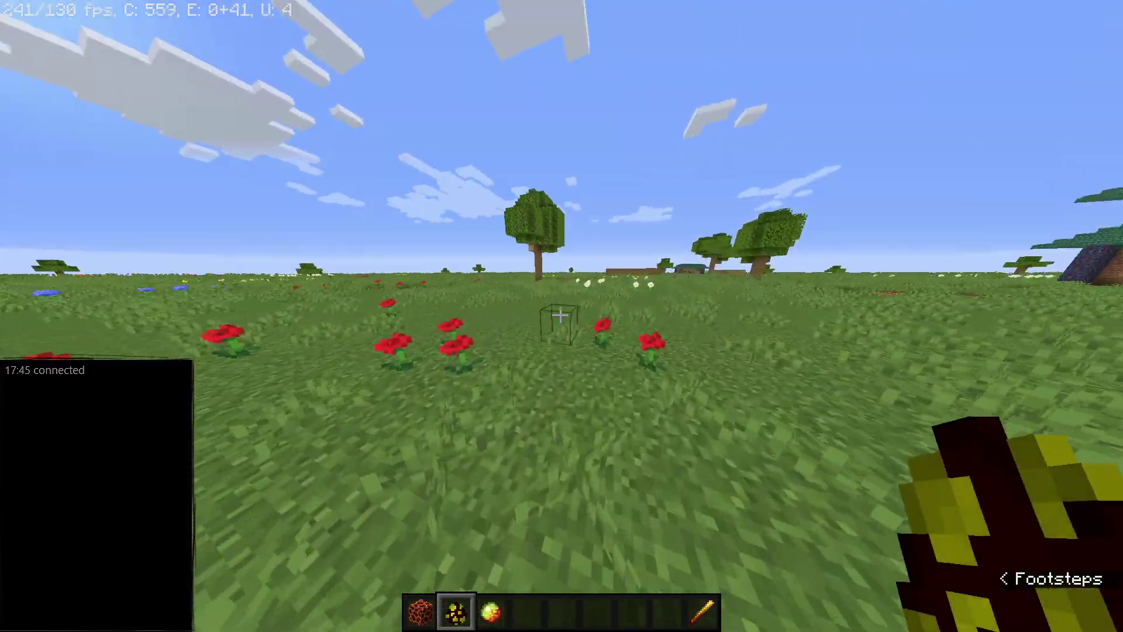
Spawn a magma cube on the grass, place a magma block beside it and drop magma cream next to the block.
right_click(560, 316)
key("1")
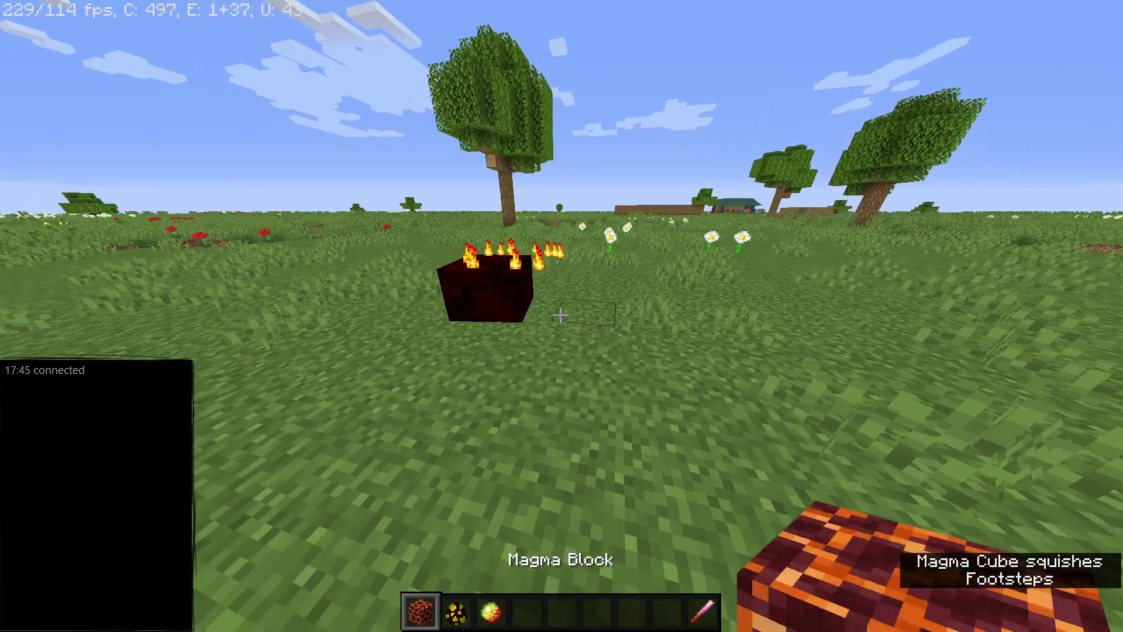
right_click(560, 316)
key("3")
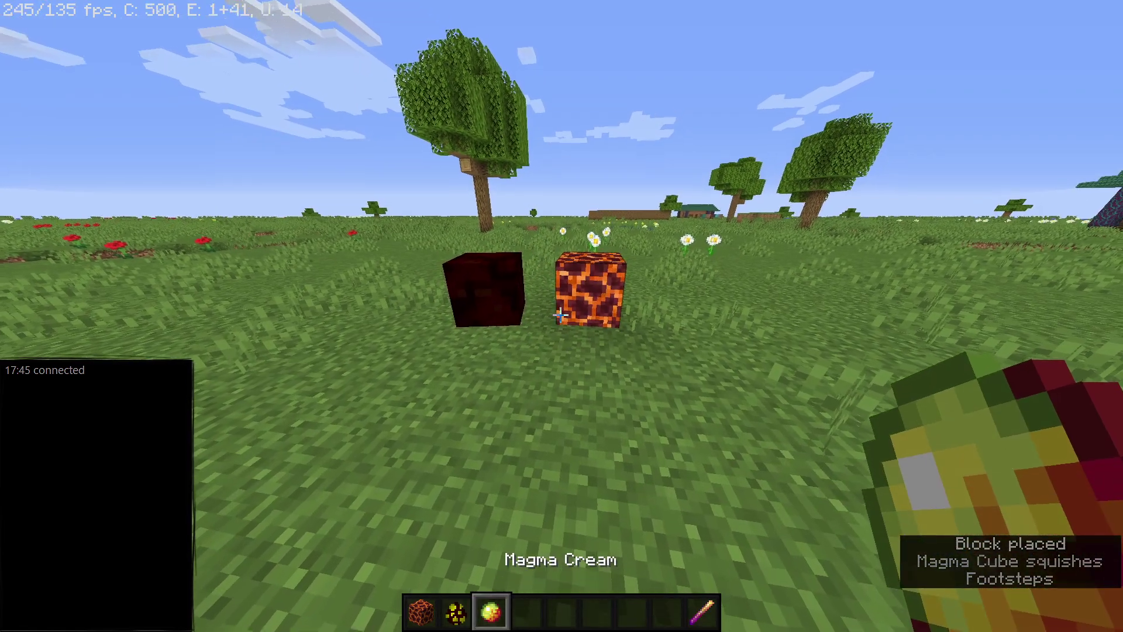
key("e")
key("e")
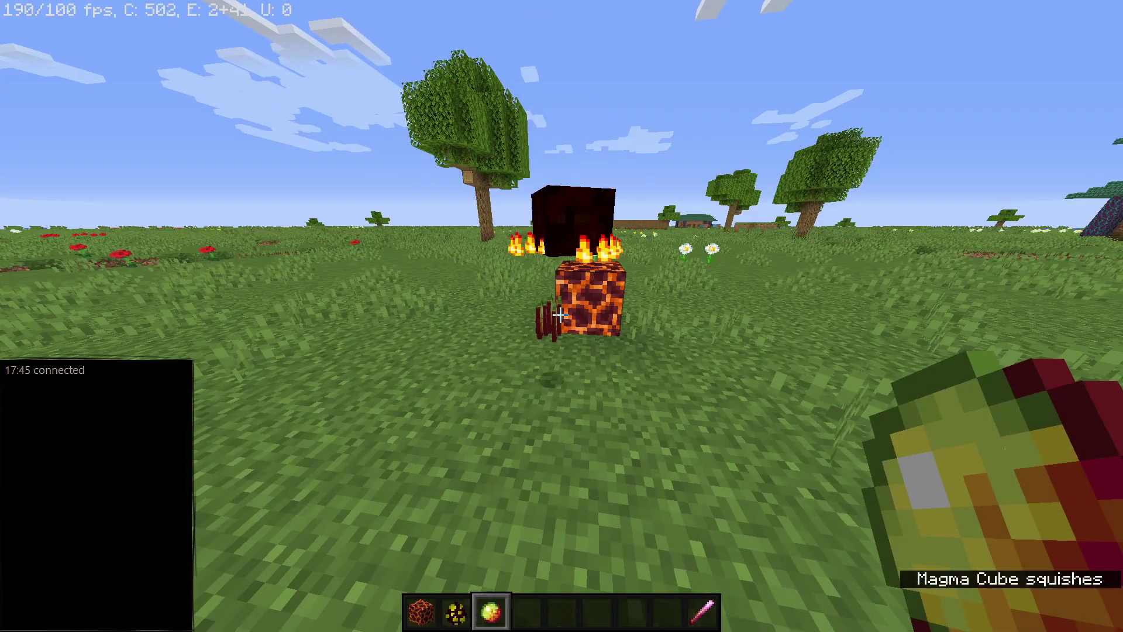
Walk around the magma cube, magma block and dropped magma cream, and view the player from the third-person cameras.
key("w")
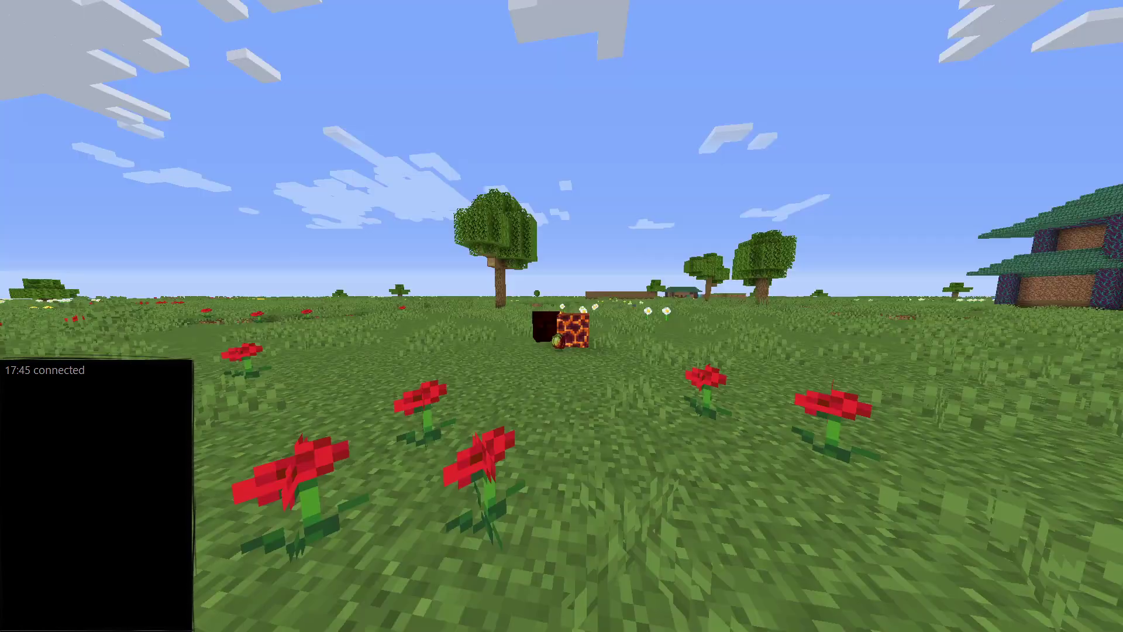
key("f")
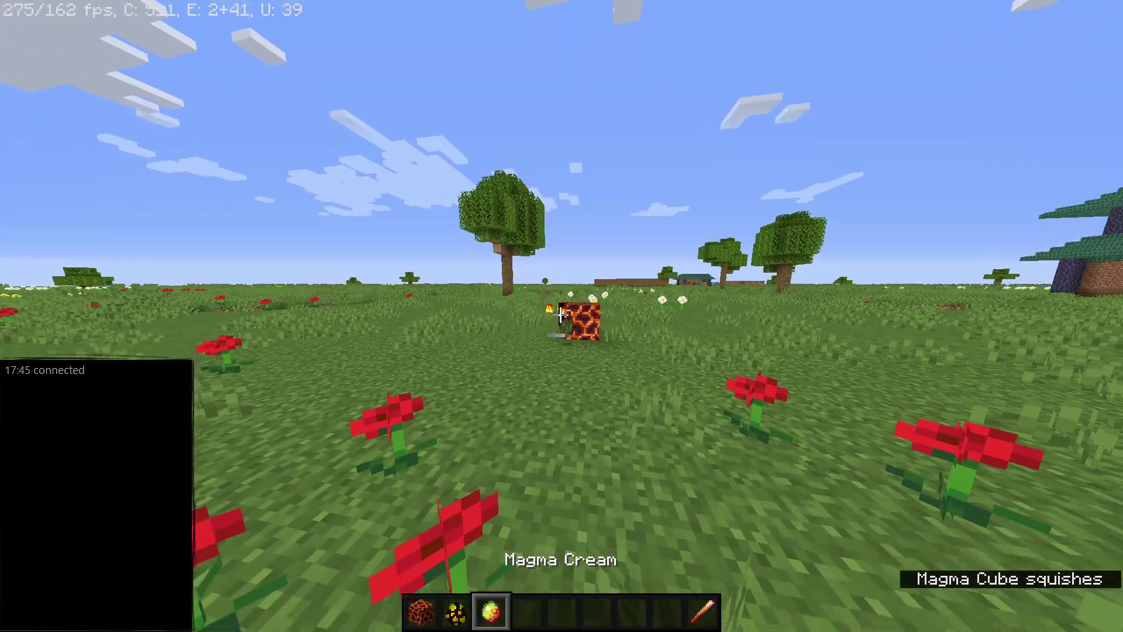
key("e")
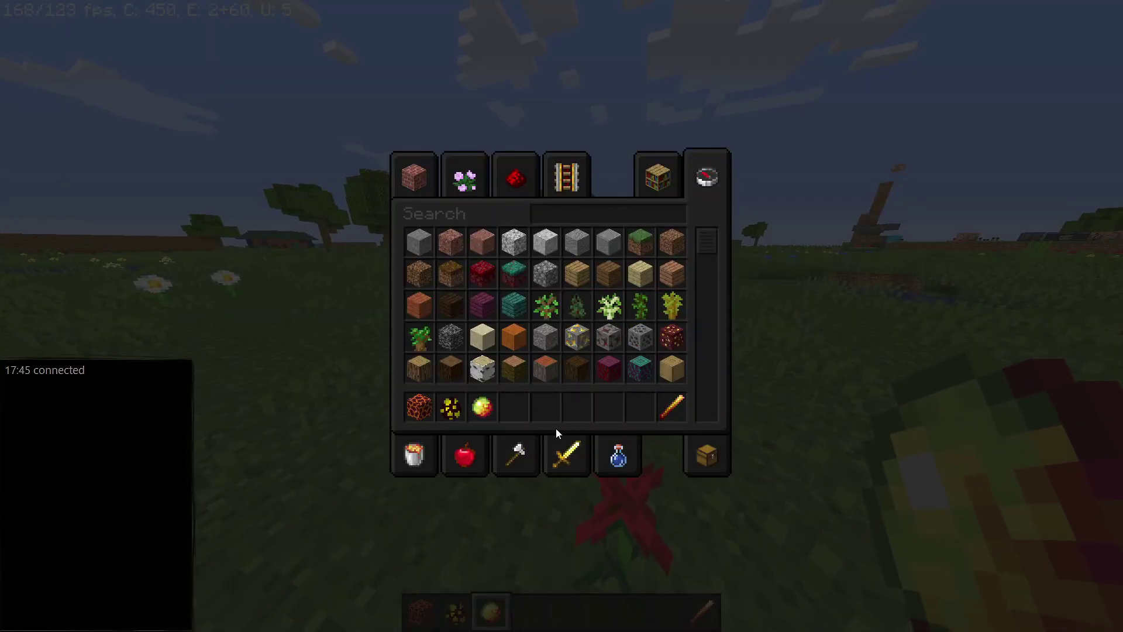
key("e")
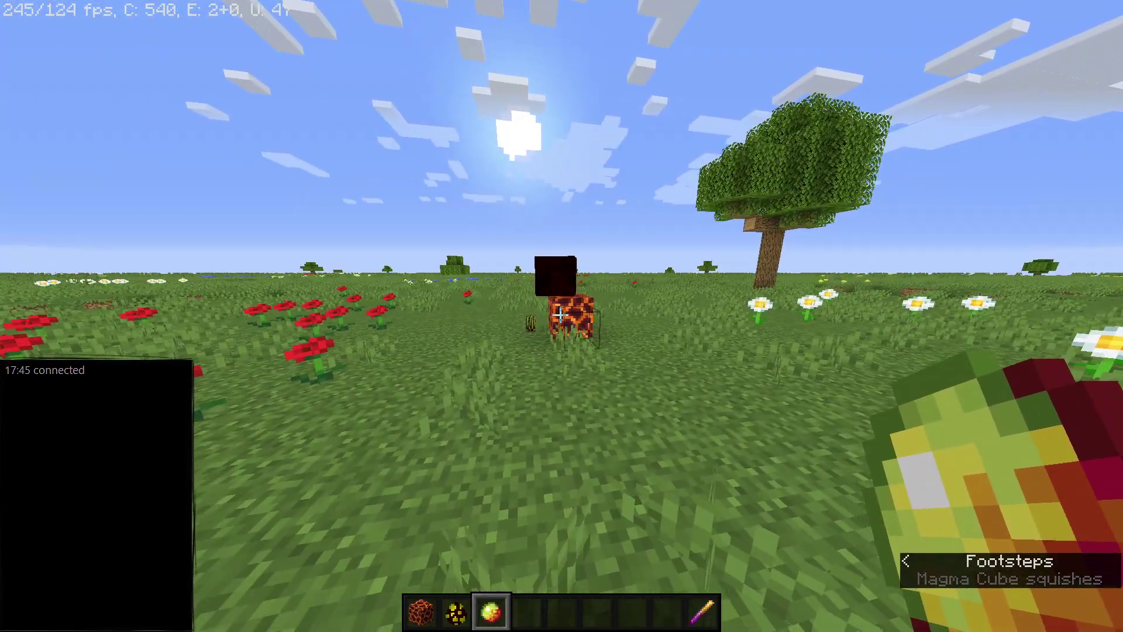
key("F5")
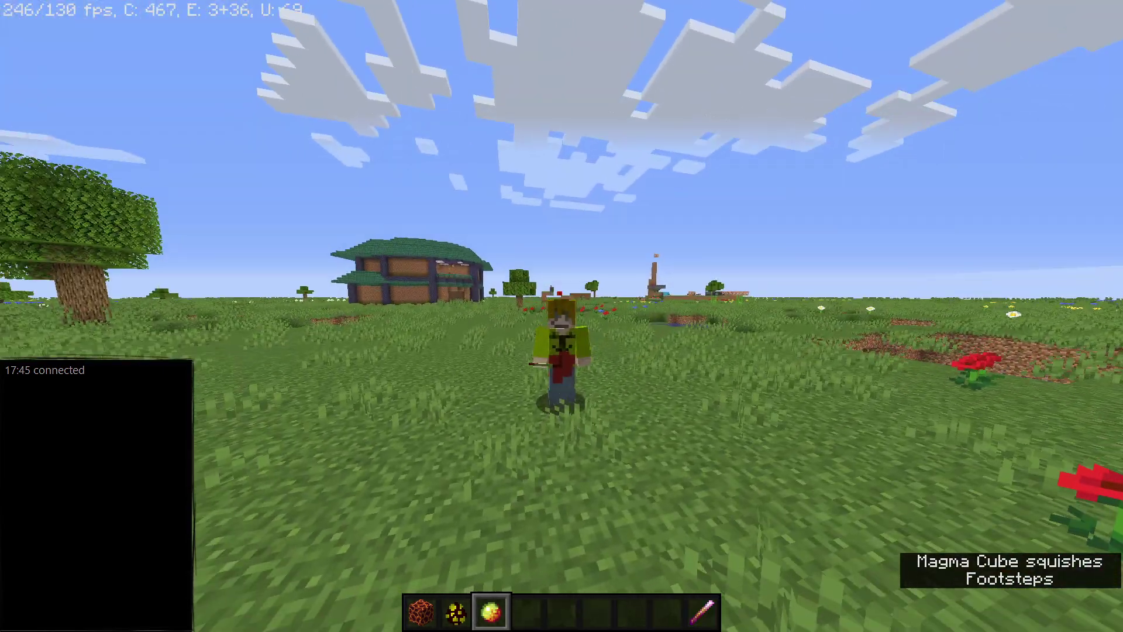
key("F5")
key("F5")
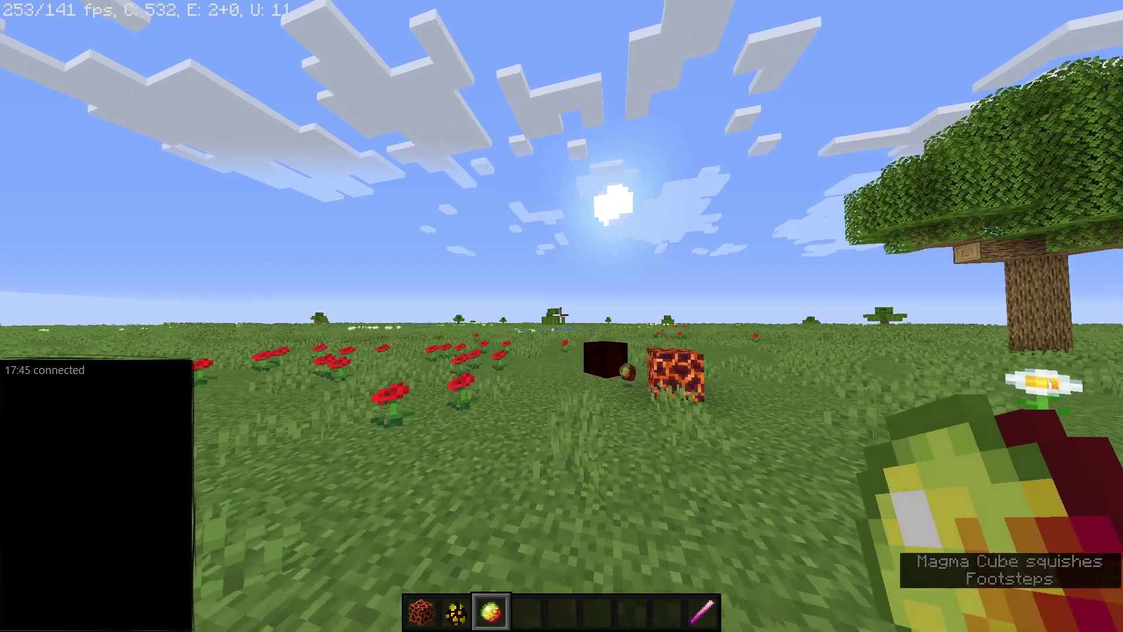
Pick up the dropped magma cream and throw the stack of 64 back beside the magma block.
key("w")
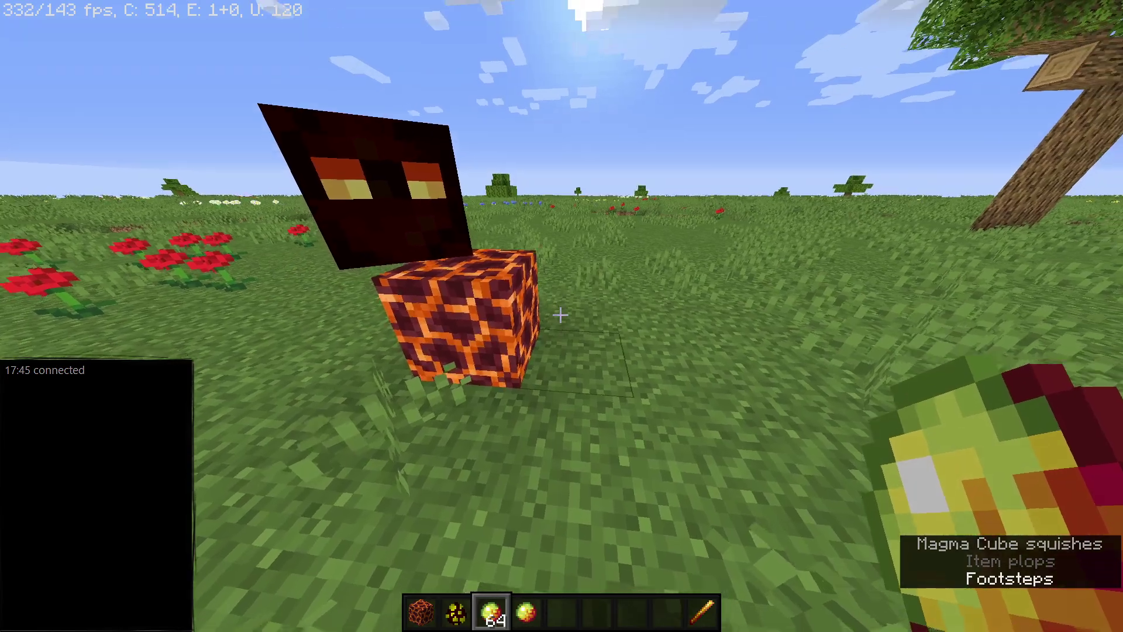
key("ctrl+q")
key("c")
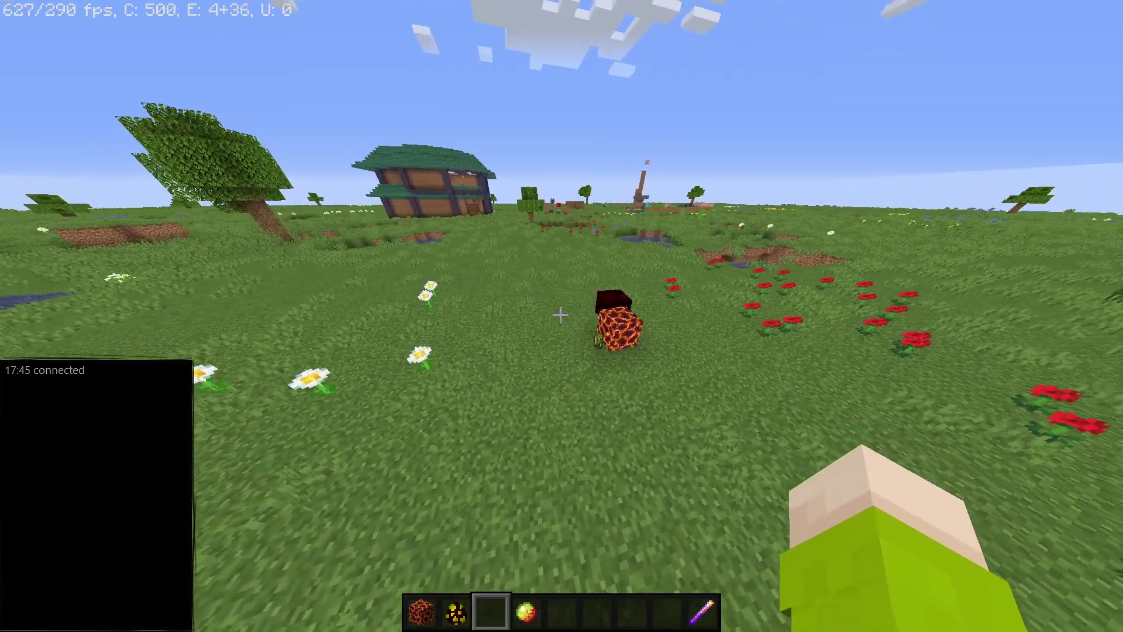
View the magma block, magma cream and magma cube from several distances, with a front view of the player in between.
key("w")
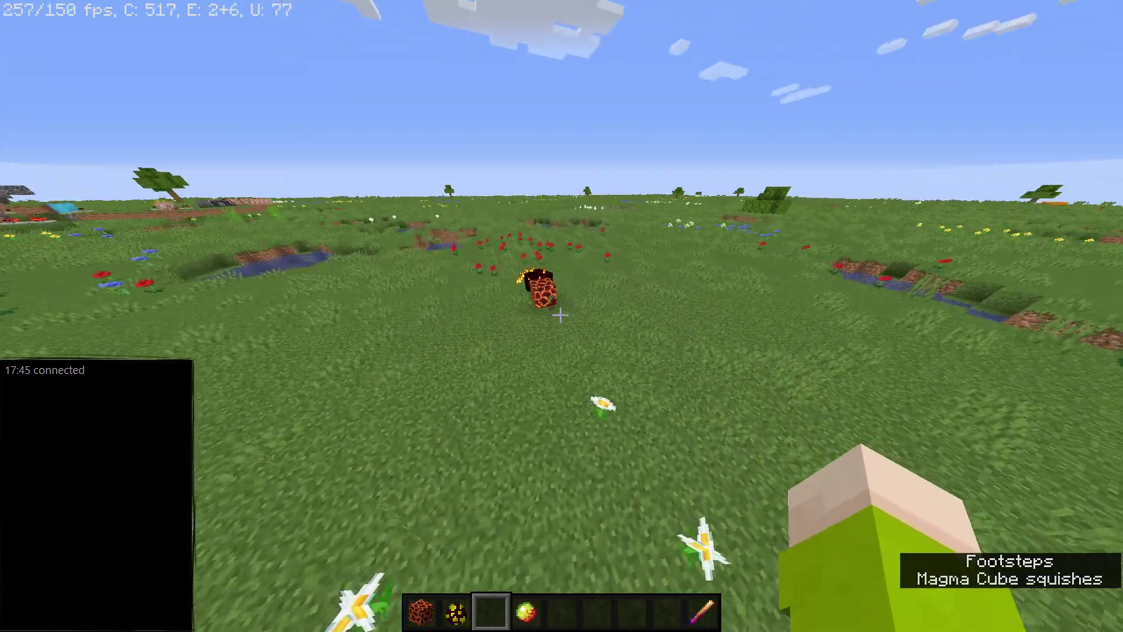
key("F5")
key("F5")
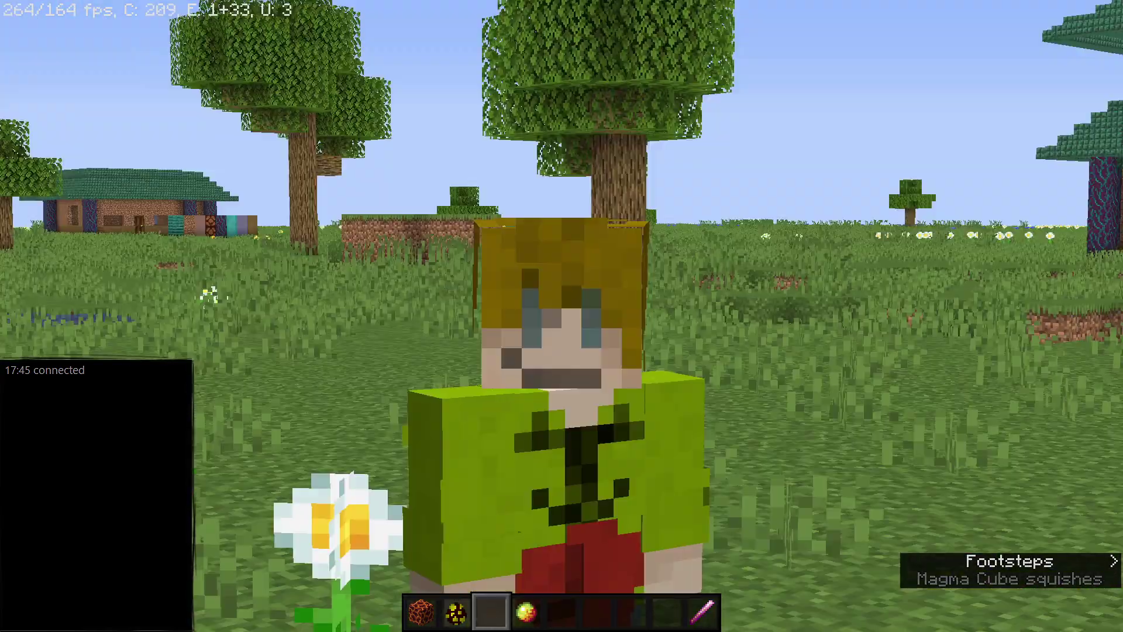
key("F5")
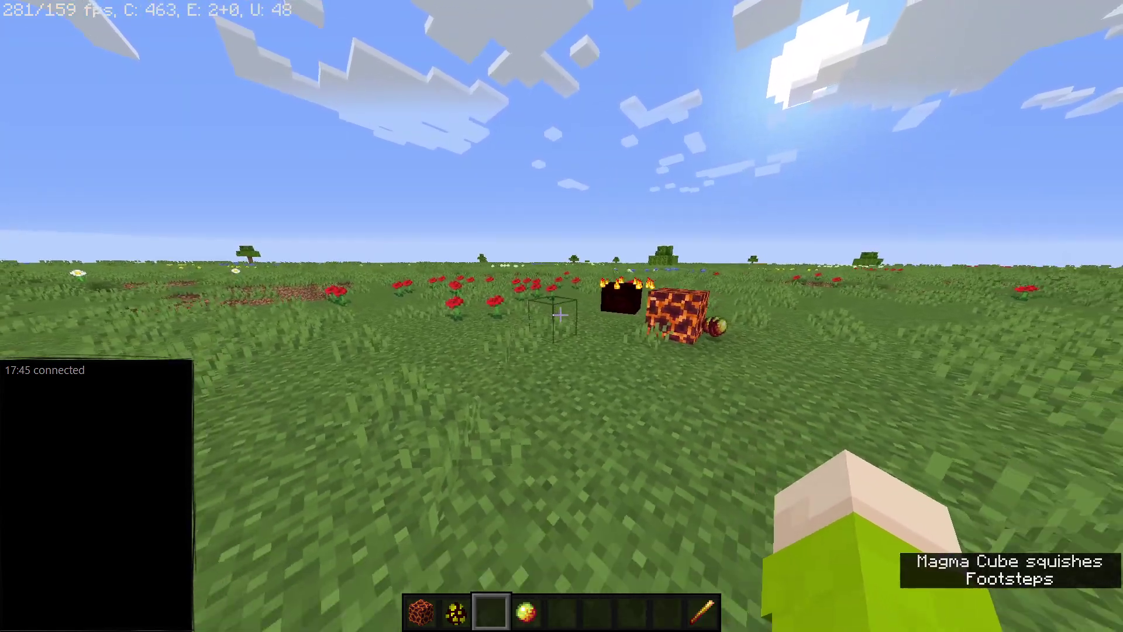
key("w")
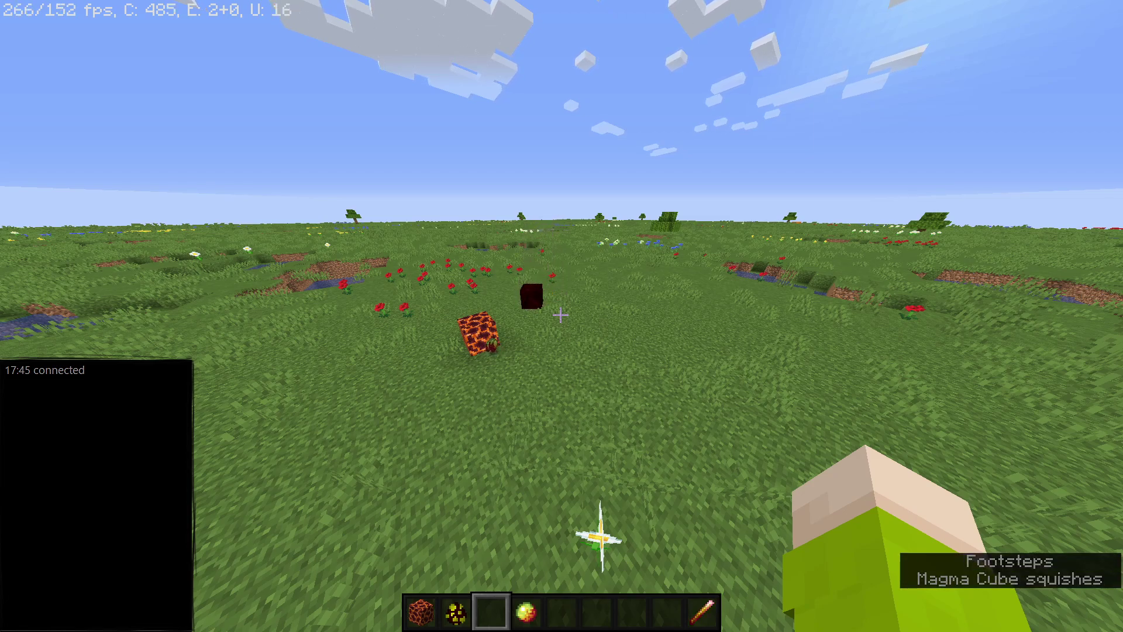
key("s")
key("a")
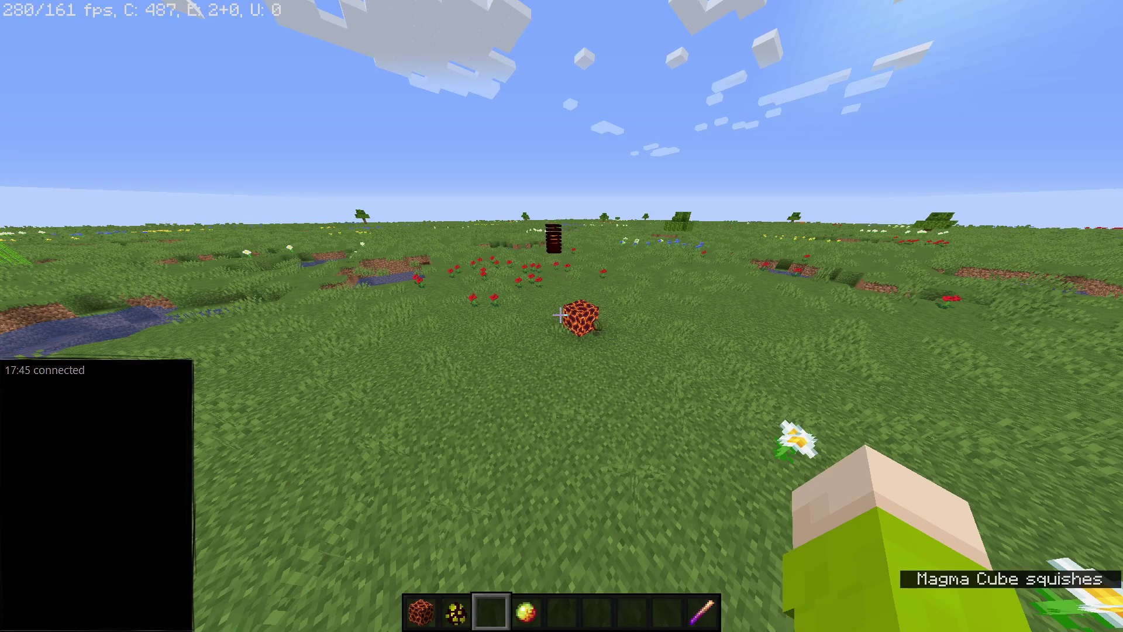
Return to the magma block, collect the magma cream again and drop the stack of 64 on the other side.
key("w")
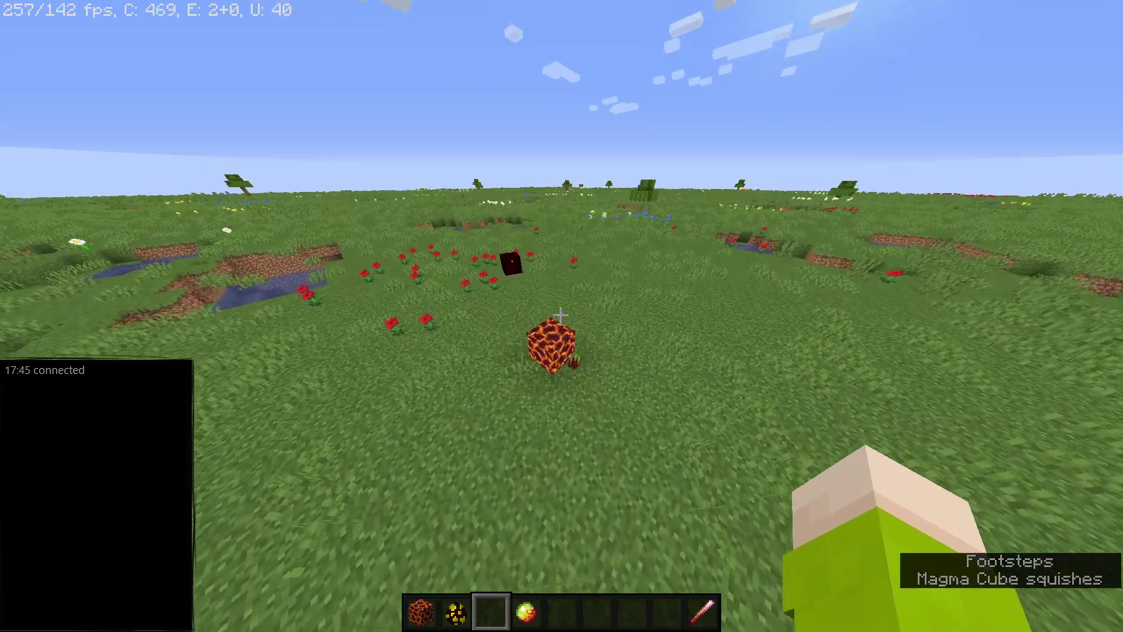
key("w")
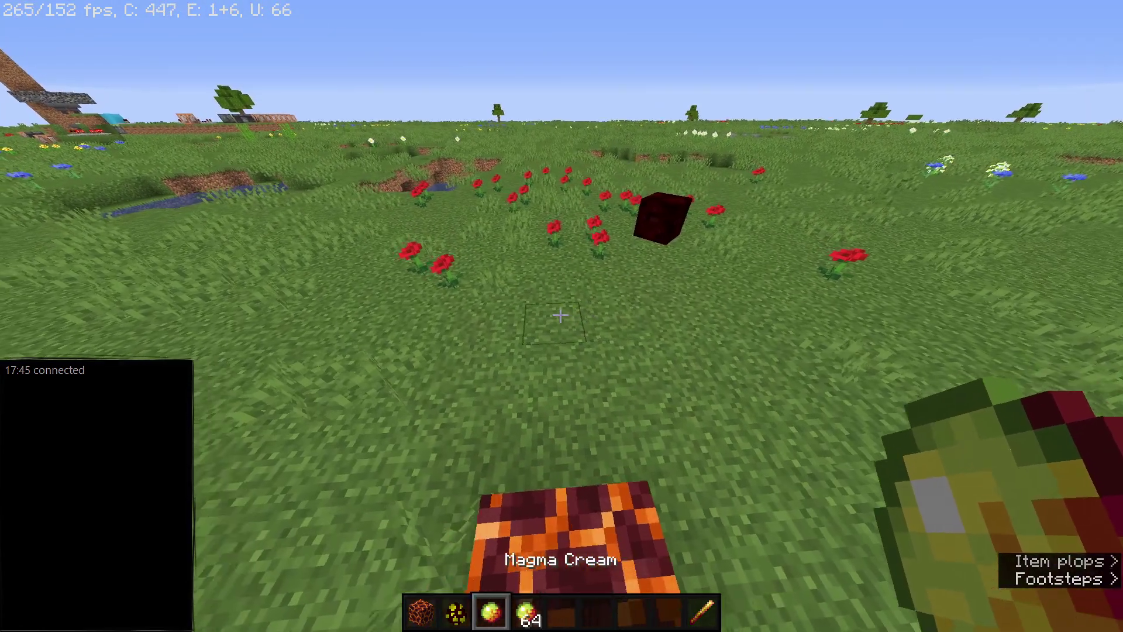
key("w")
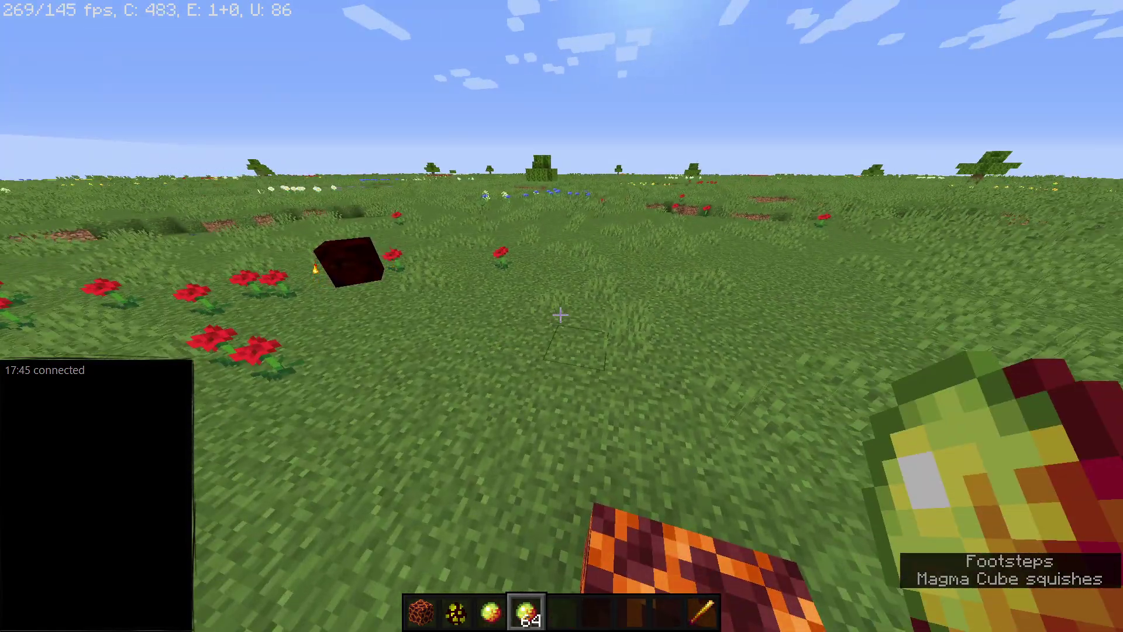
key("ctrl+q")
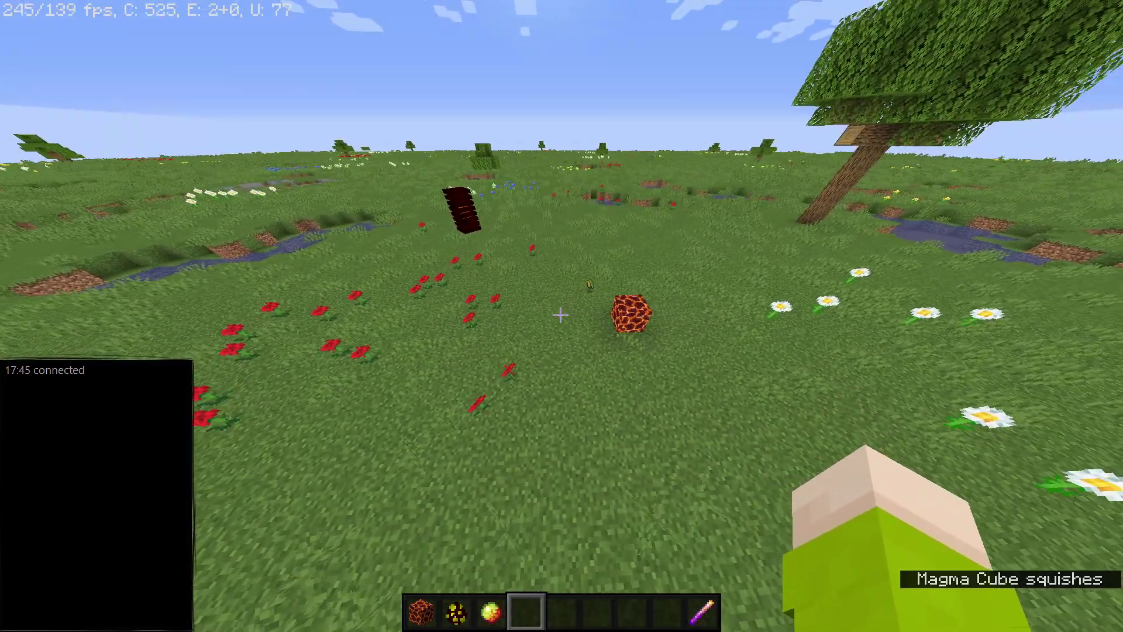
Break a grass block near the magma block, put a matching grass block back and clear it from the hotbar.
key("w")
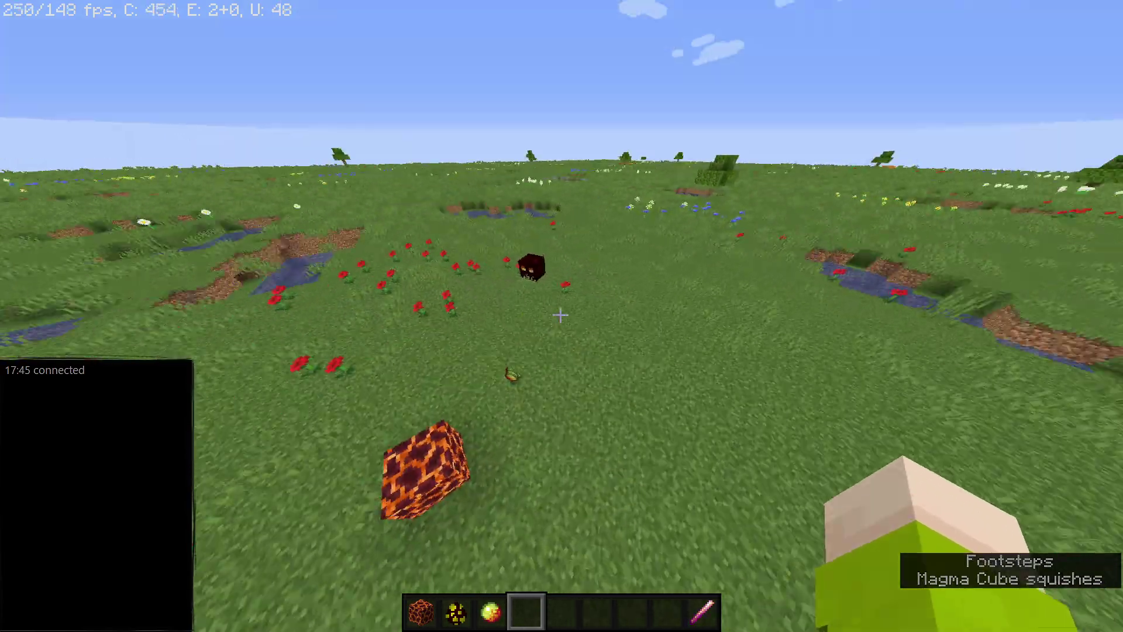
left_click(561, 316)
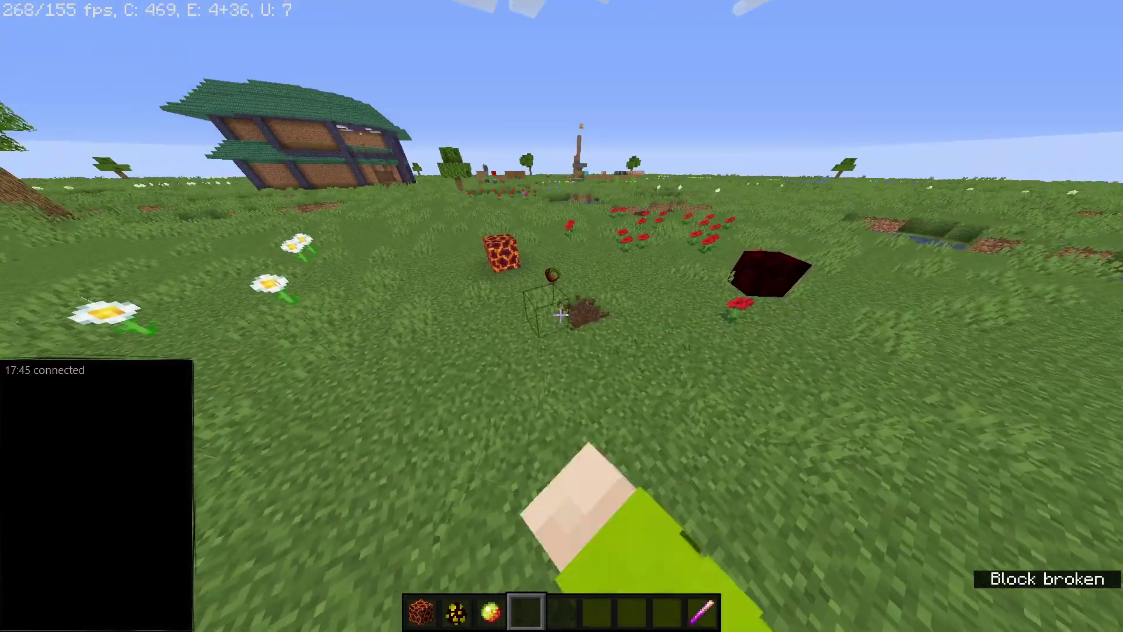
middle_click(560, 316)
right_click(561, 315)
key("e")
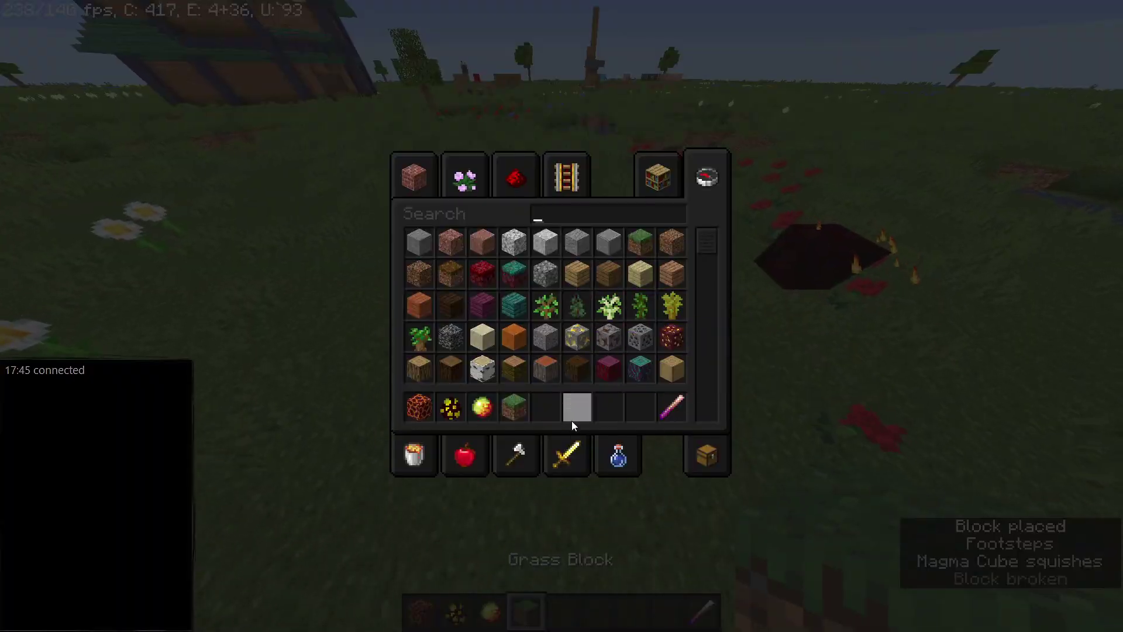
key("e")
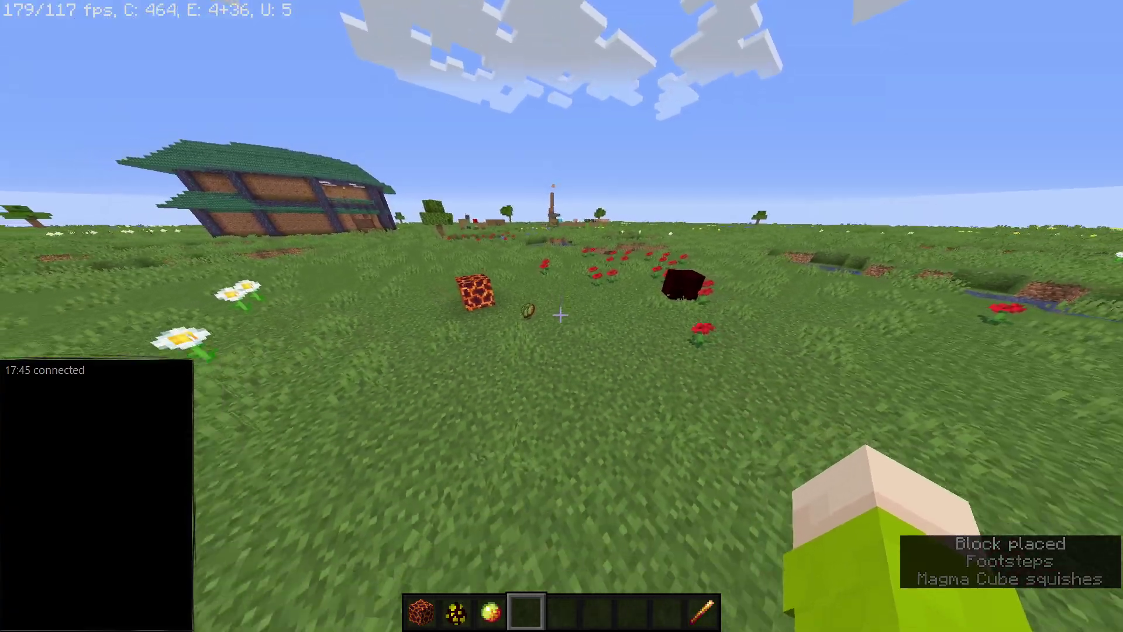
Search the creative inventory for "qu" and put a stack of 64 nether quartz in the hotbar.
key("e")
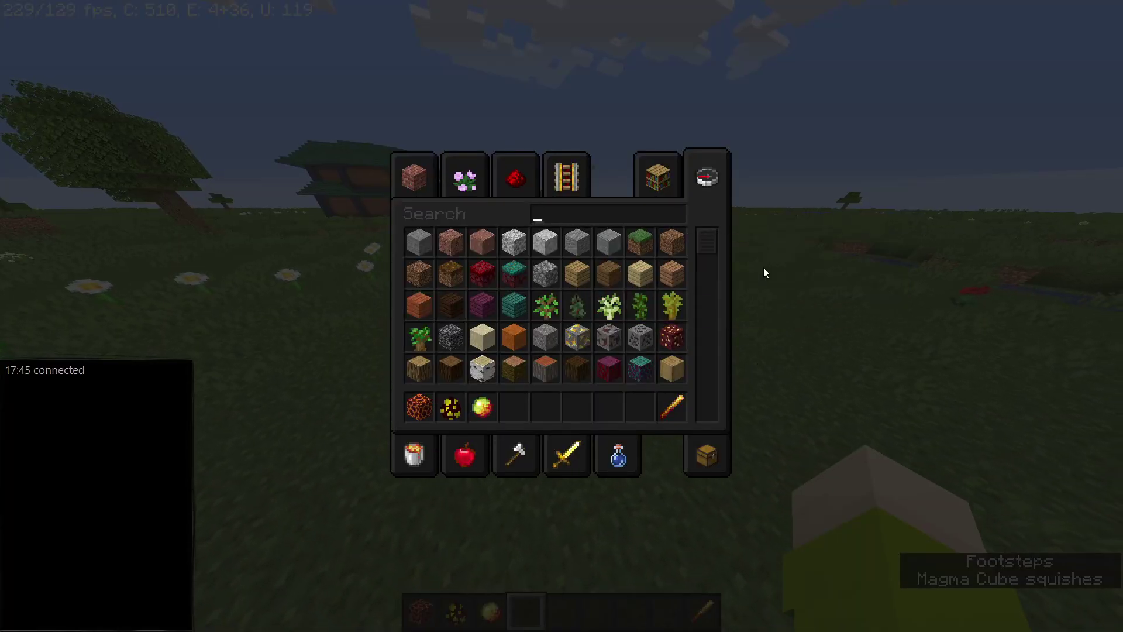
type("gri")
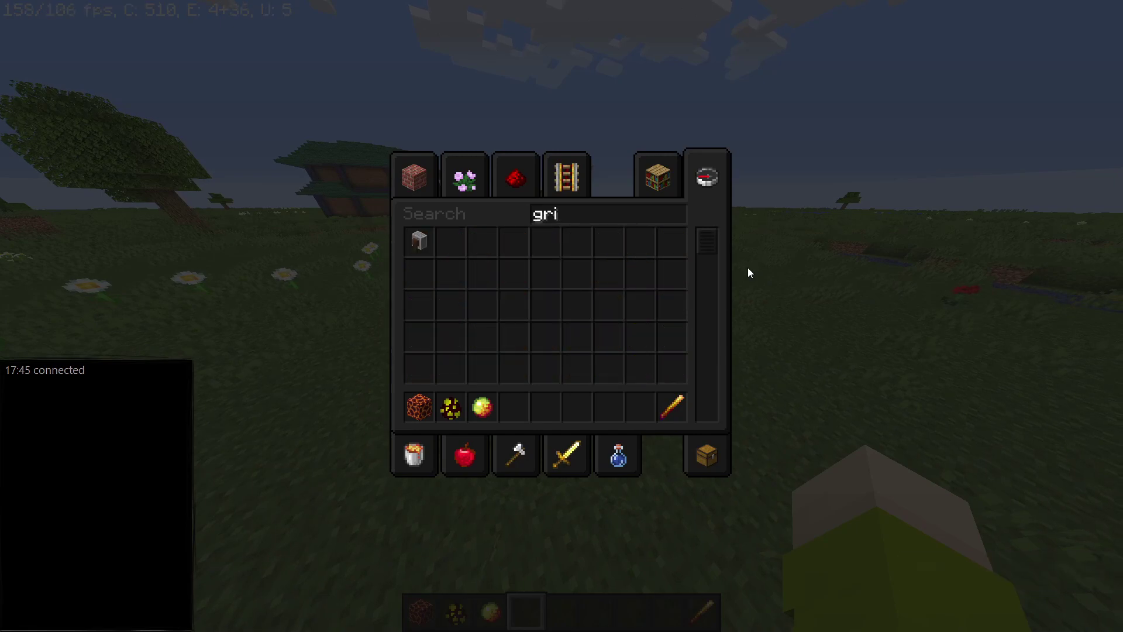
key("BackSpace")
key("BackSpace")
key("BackSpace")
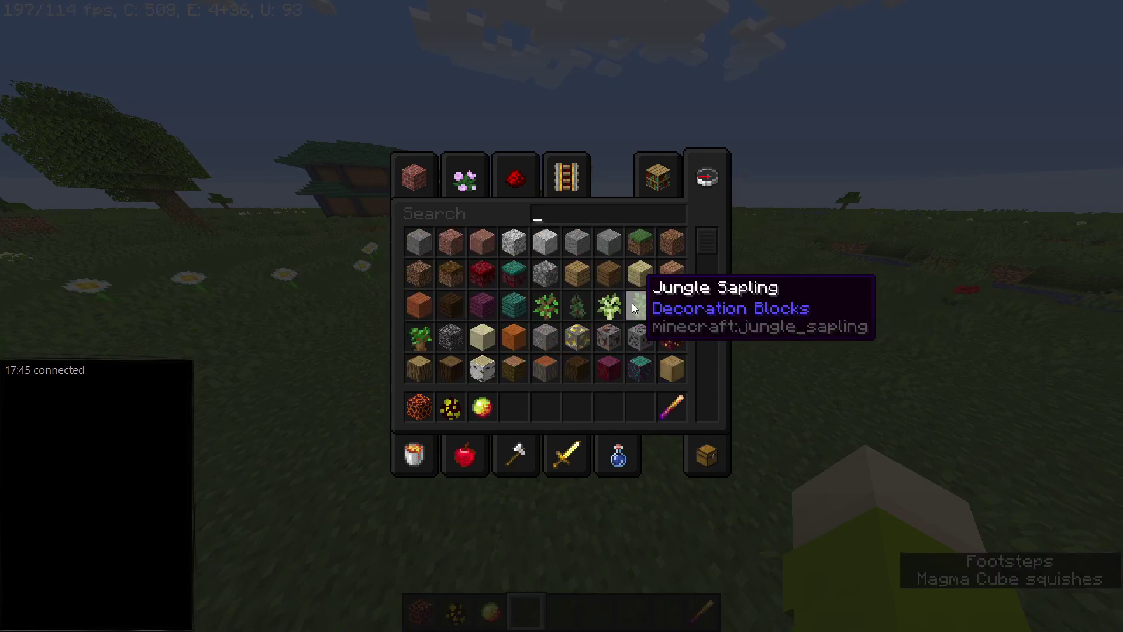
type("qu")
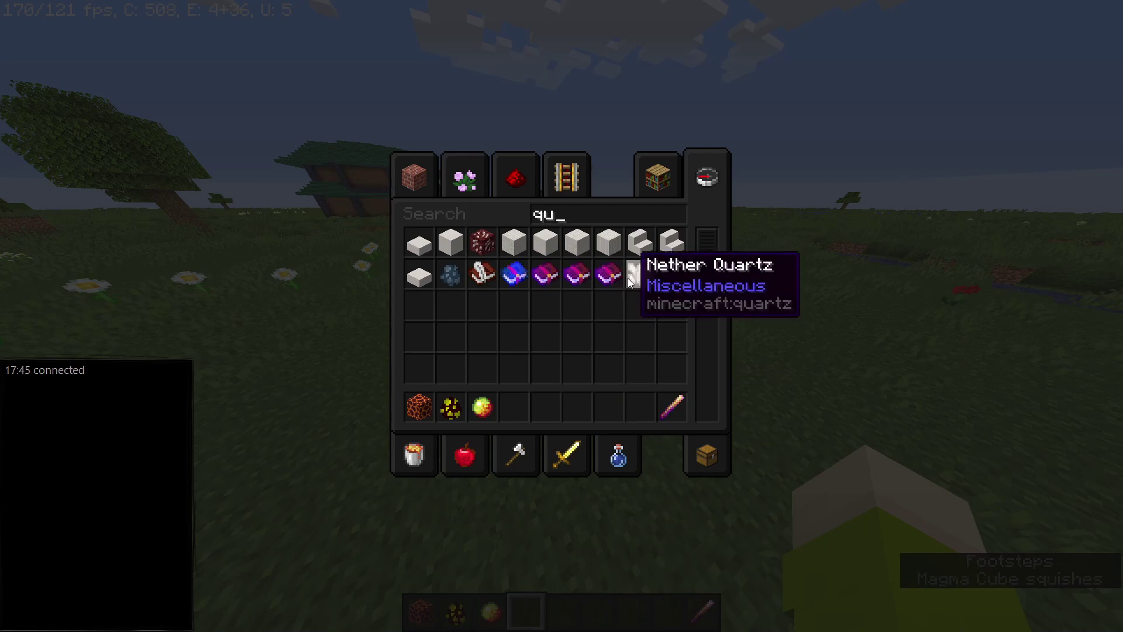
middle_click(642, 271)
left_click(606, 404)
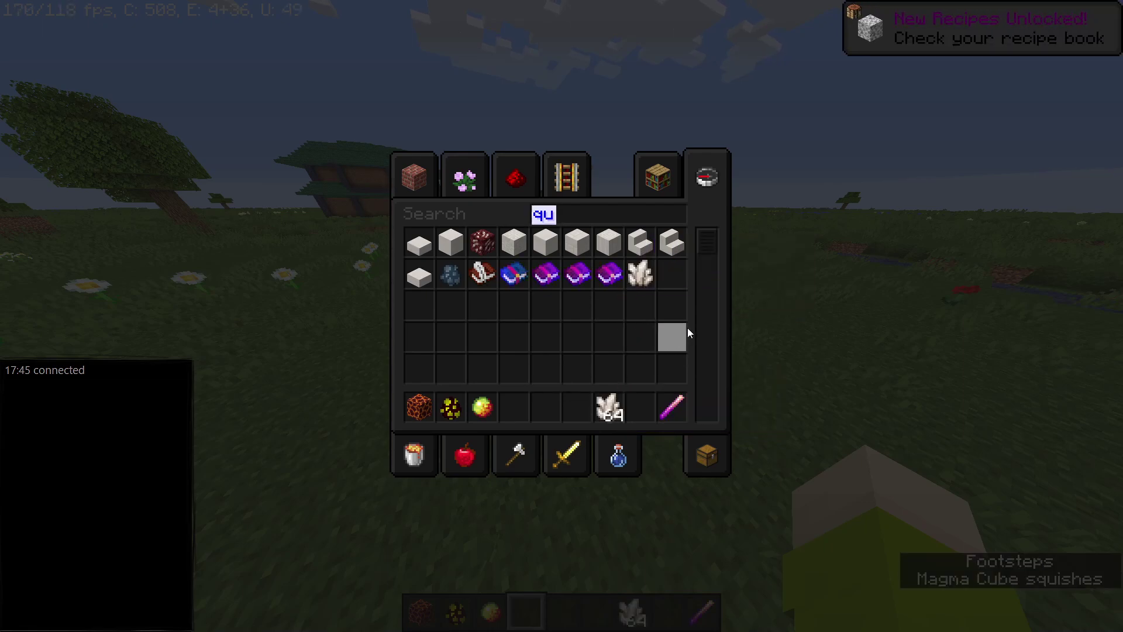
Search the creative inventory for "di" and add a stack of 64 diorite to the hotbar next to the quartz.
type("gri")
key("BackSpace")
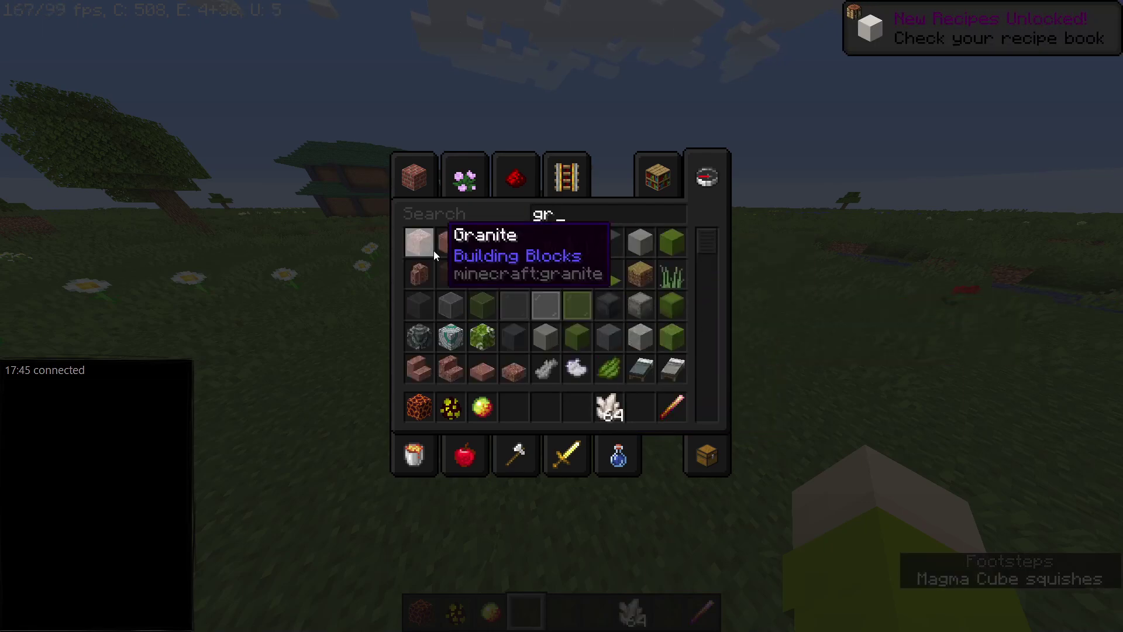
type("a")
key("BackSpace")
key("BackSpace")
key("BackSpace")
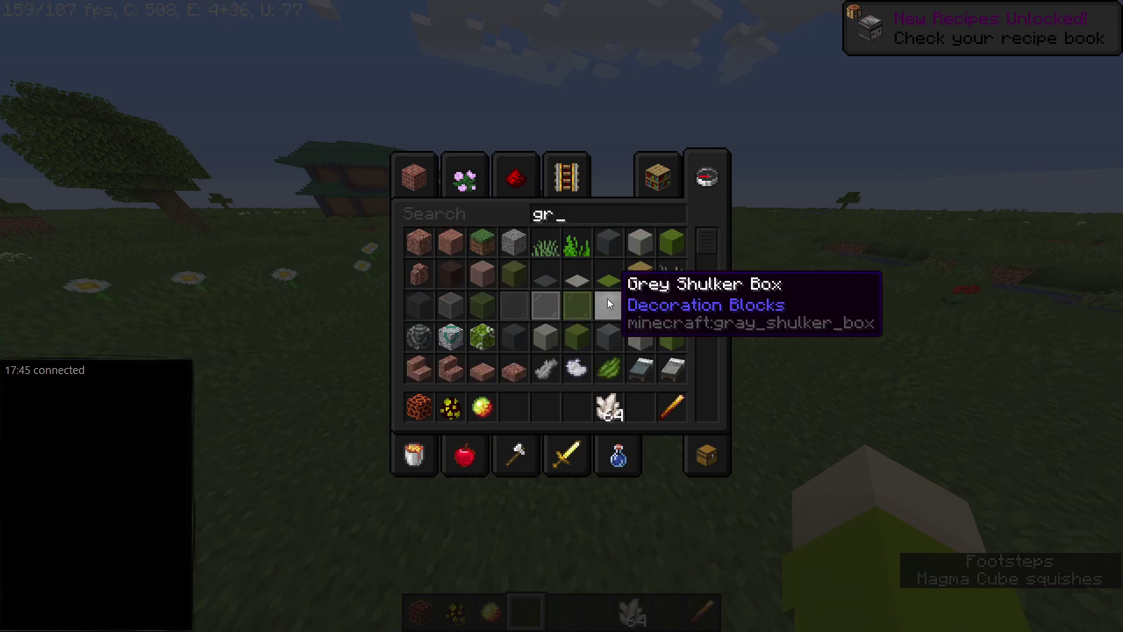
type("di")
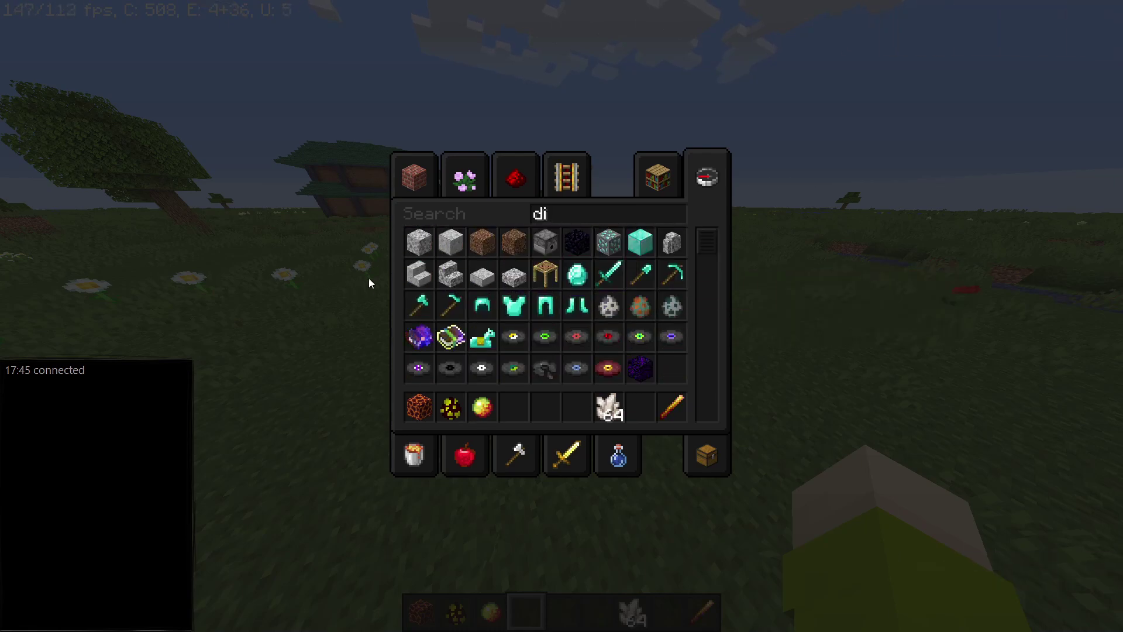
key("Escape")
Switch the game mode to Survival Mode.
key("F3+F4")
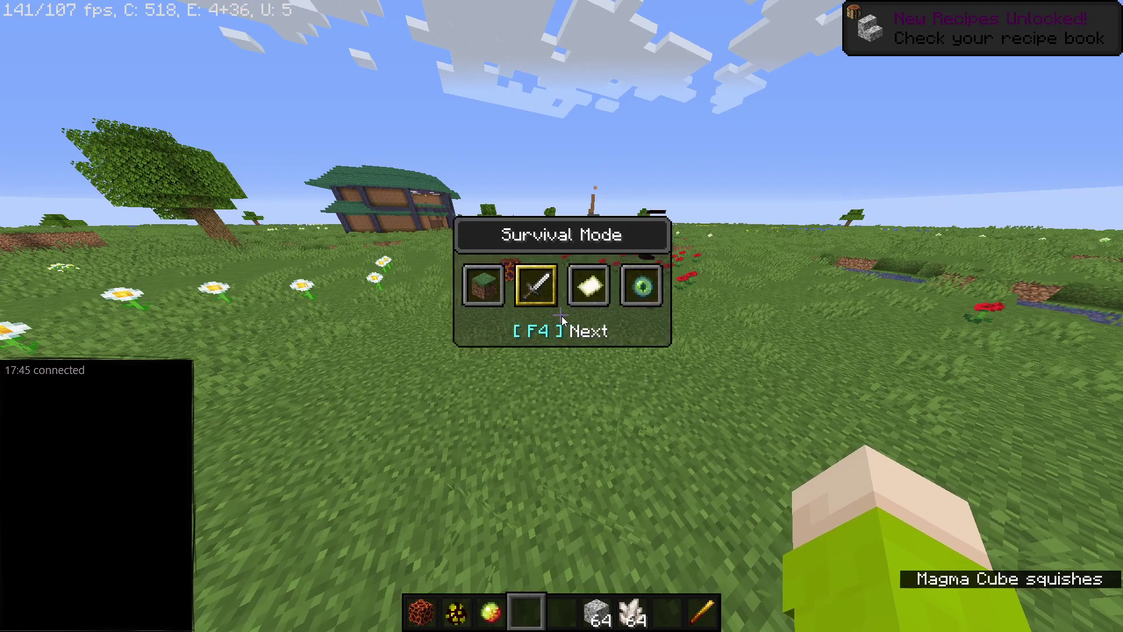
key("e")
key("e")
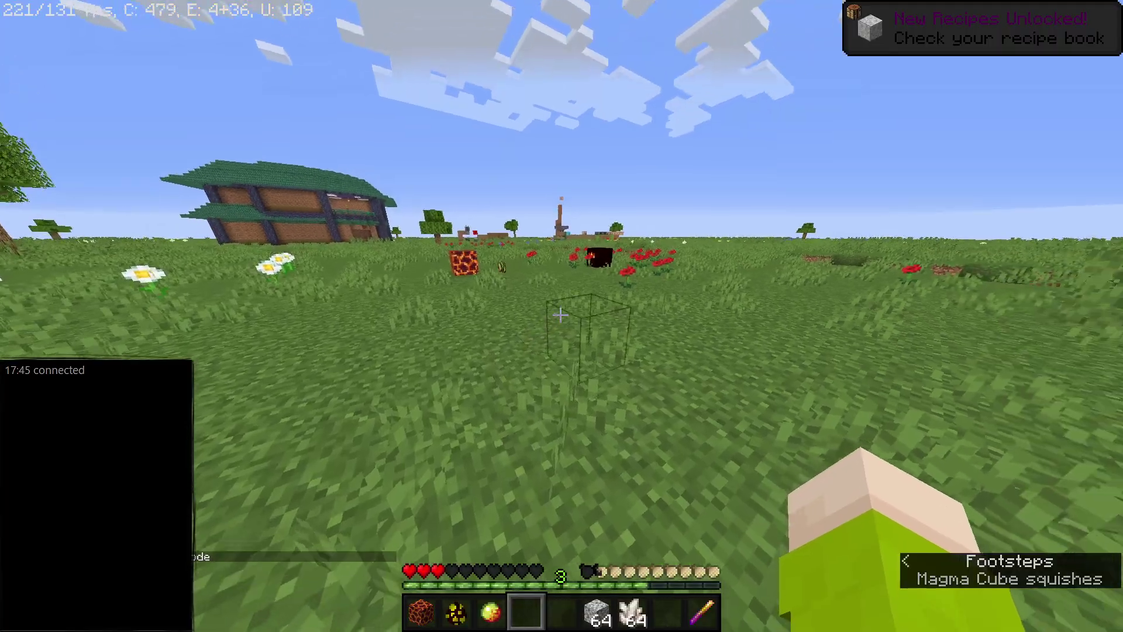
Kill the magma cube and the smaller cubes it splits into with the item in the last hotbar slot.
key("9")
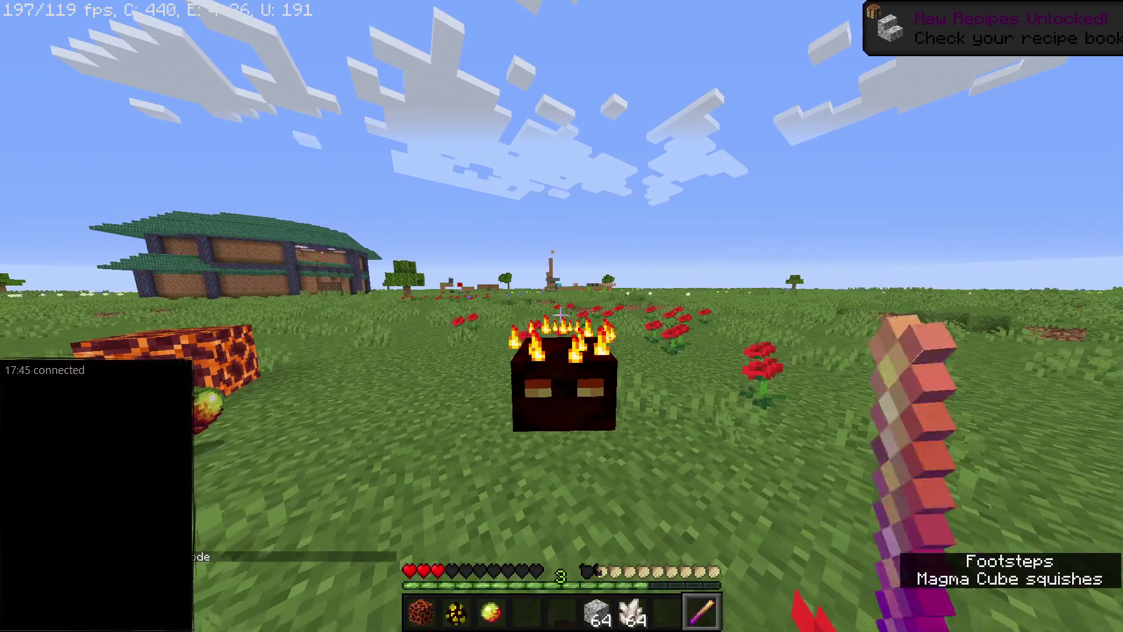
left_click(562, 316)
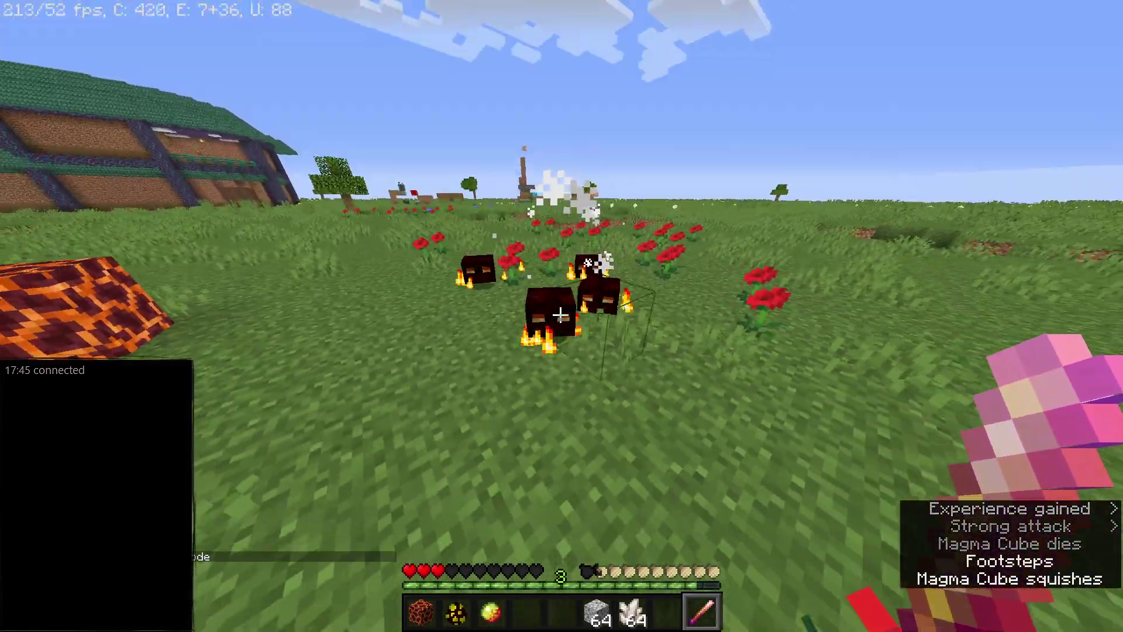
left_click(562, 316)
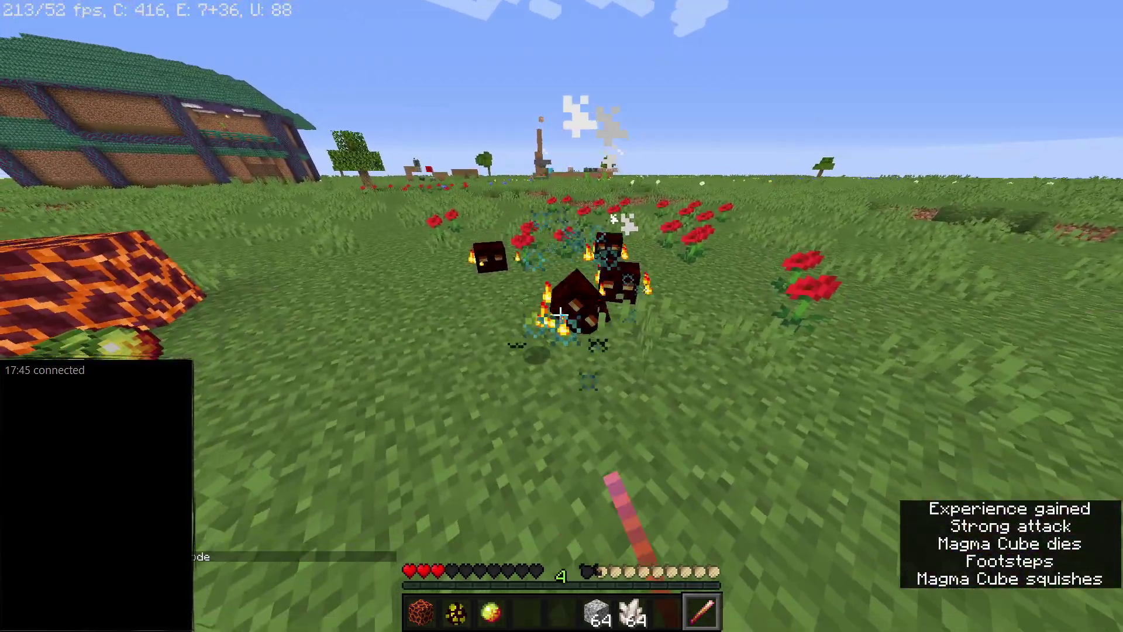
left_click(561, 316)
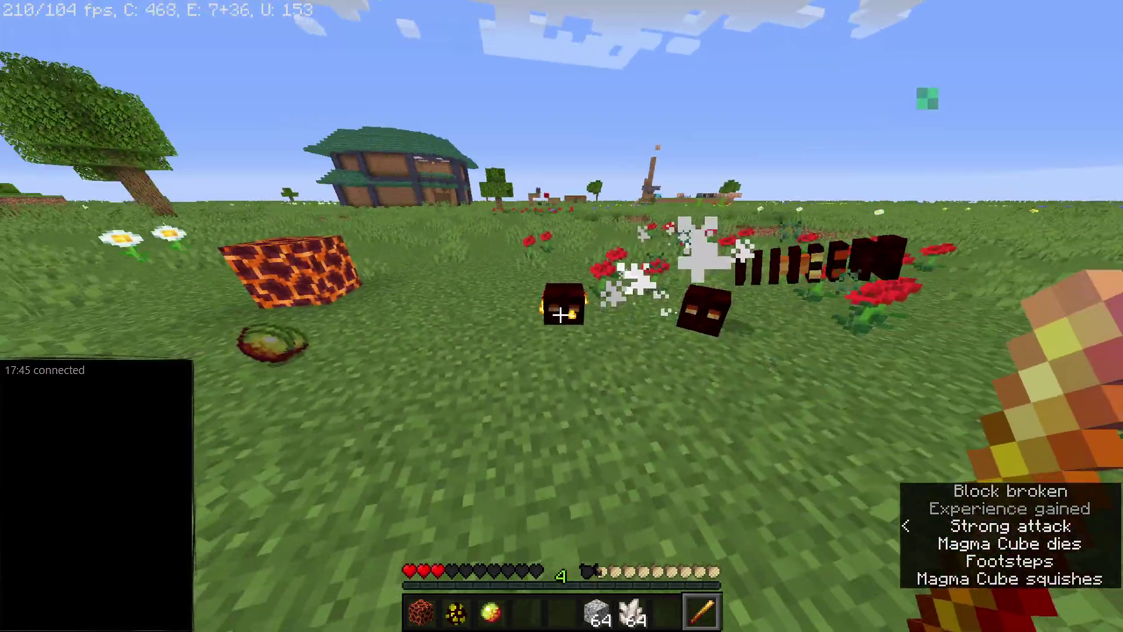
left_click(560, 316)
left_click(561, 315)
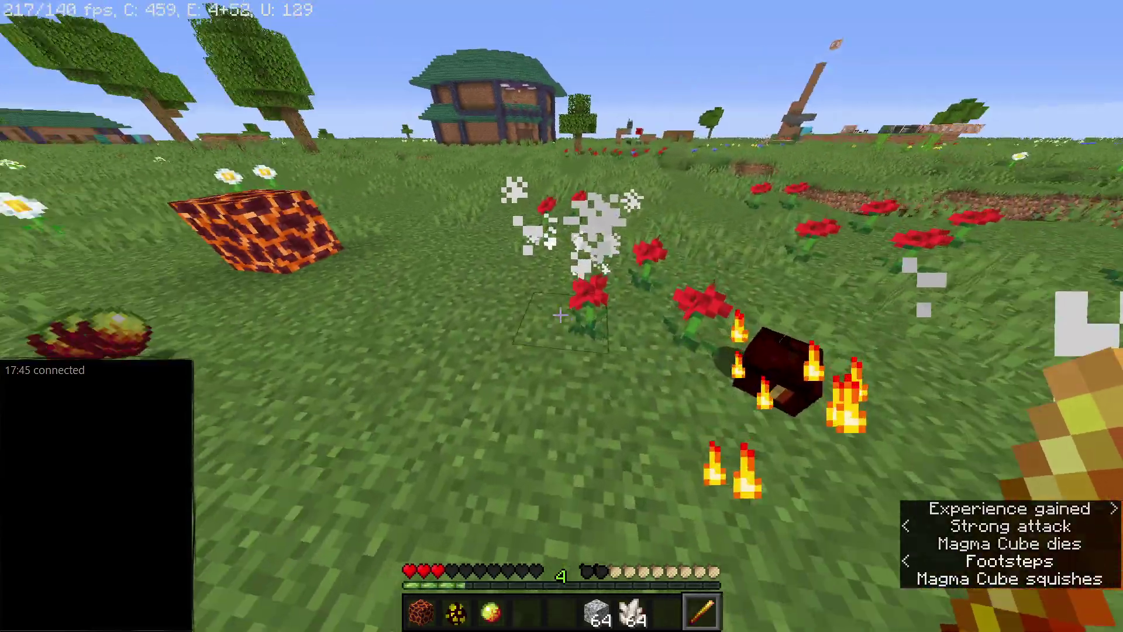
key("e")
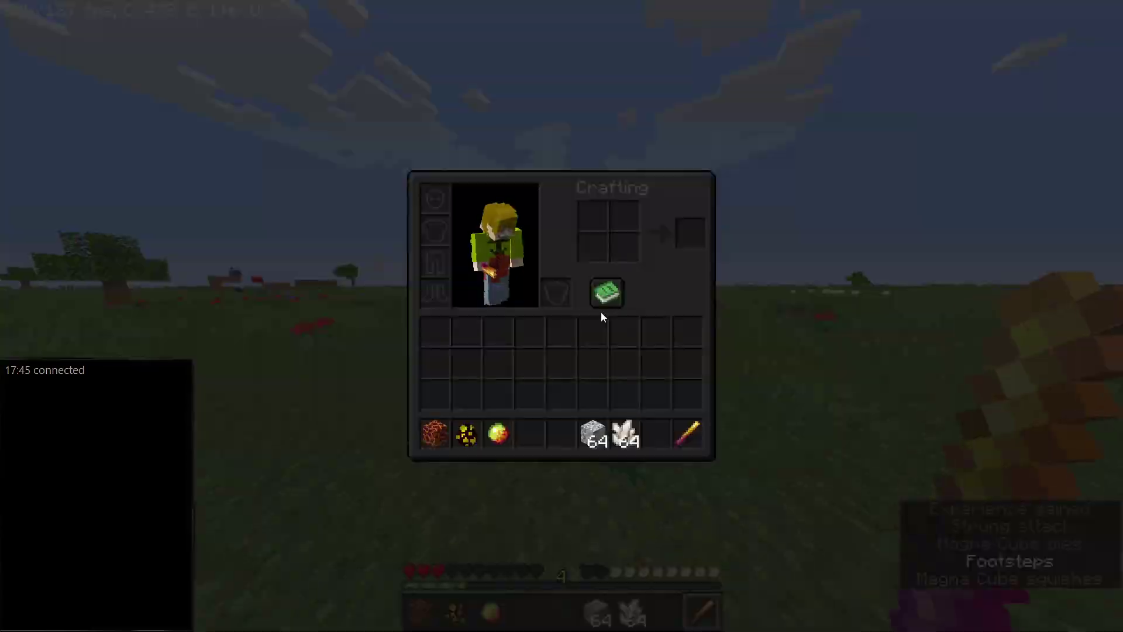
key("e")
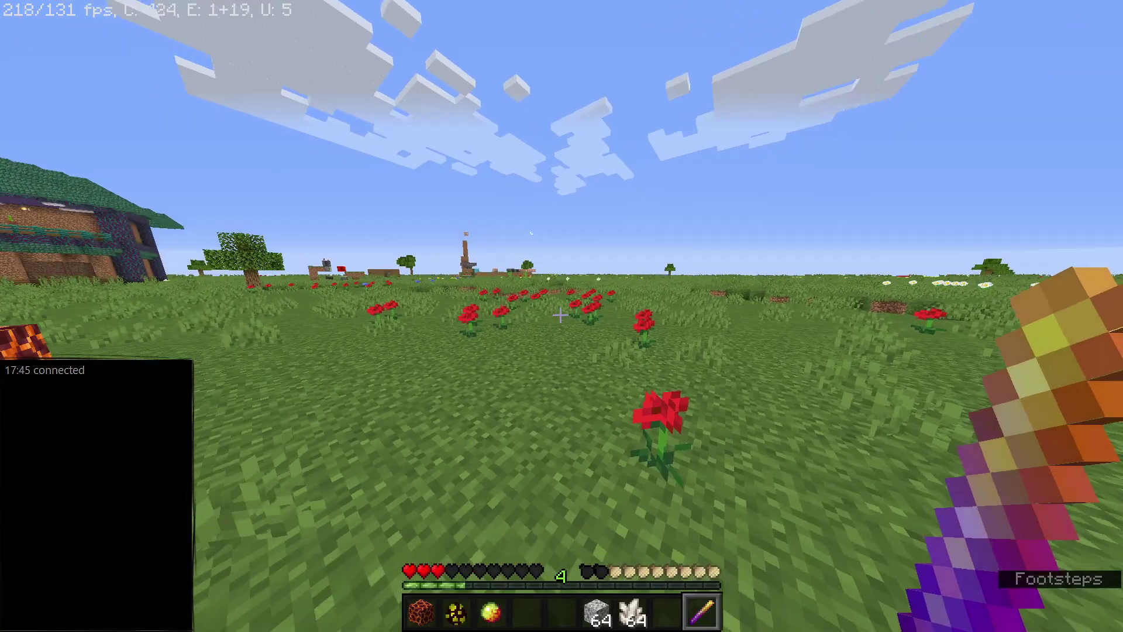
Collect the dropped magma cream and break the magma block on the grass.
key("w")
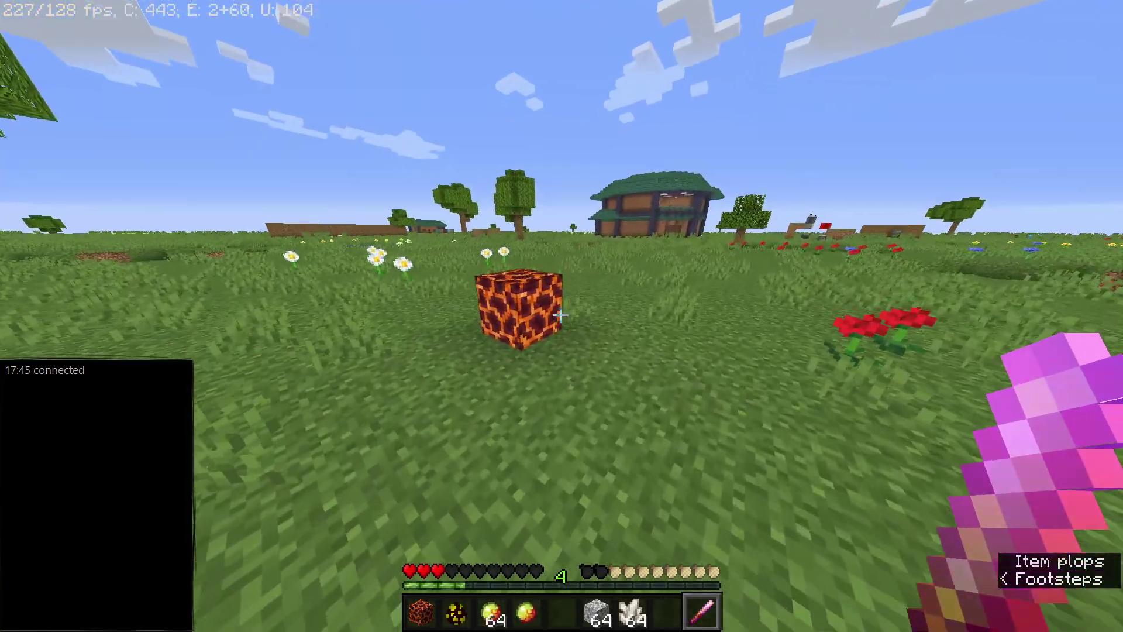
left_click_drag(560, 315, 560, 315)
key("w")
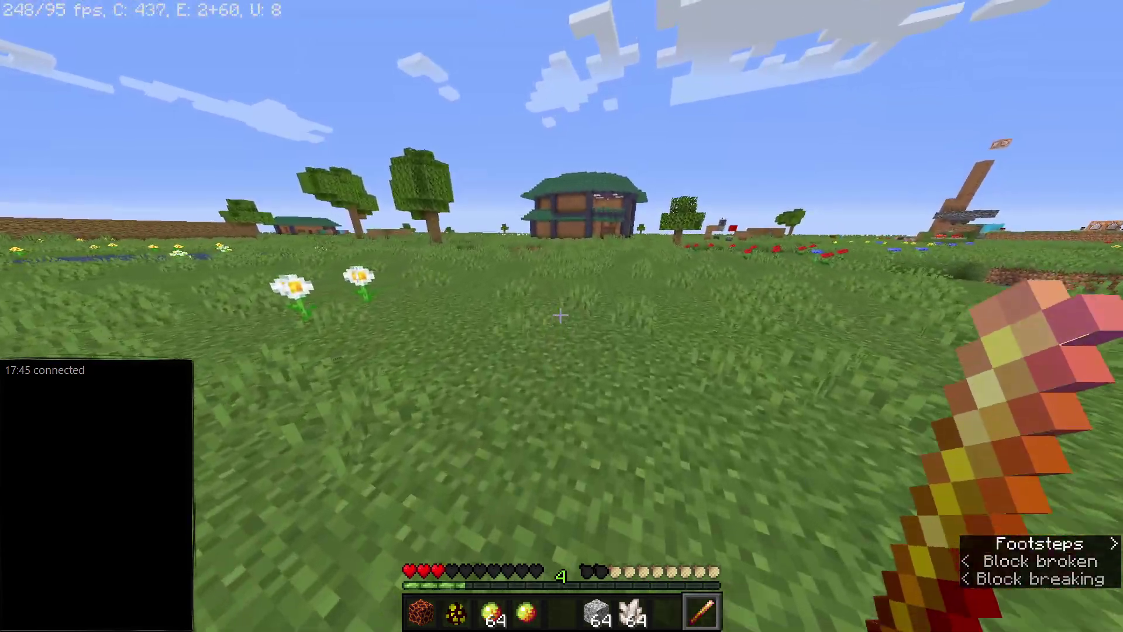
Place six diorite blocks on open grass, most of them joined in a cross shape.
scroll(560, 315, "up", 3)
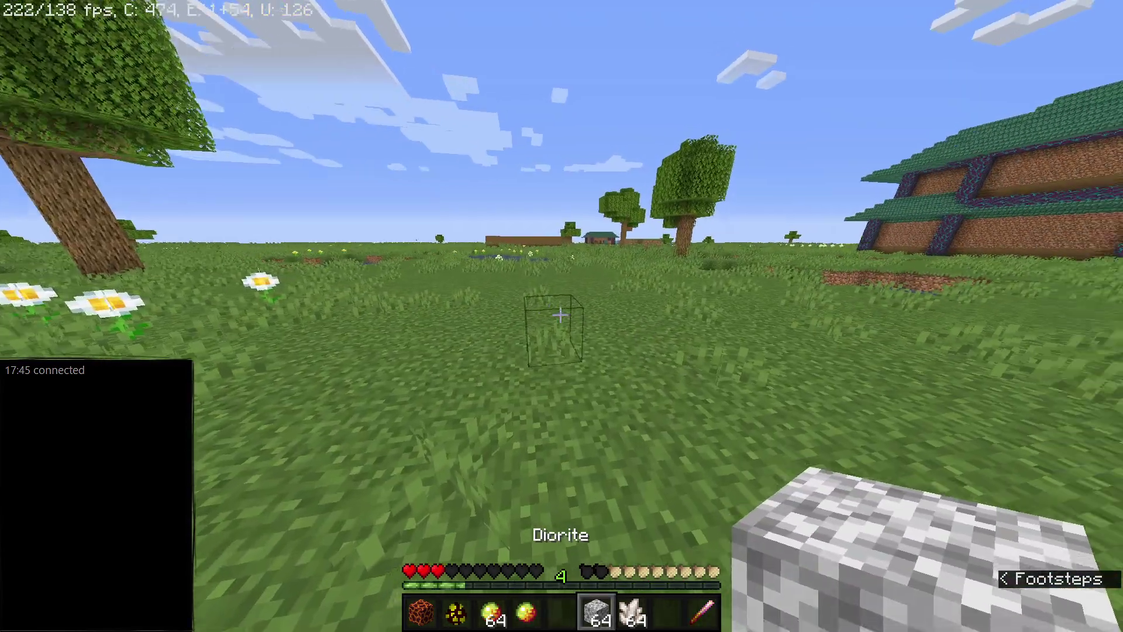
key("w")
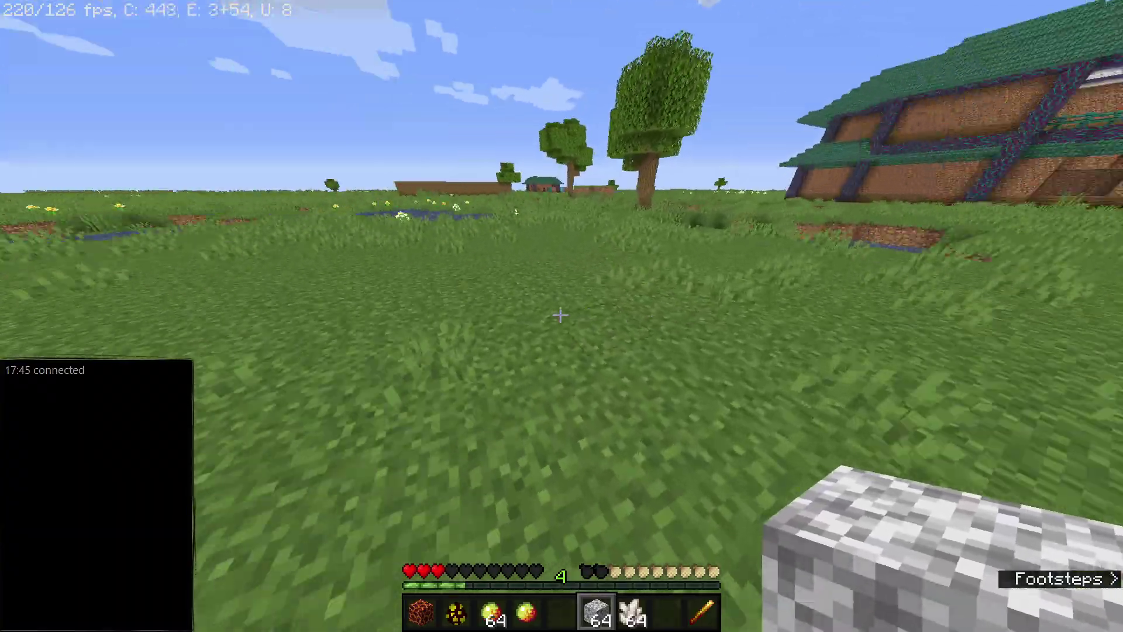
right_click(560, 315)
right_click(560, 314)
right_click(561, 315)
right_click(561, 315)
right_click(561, 315)
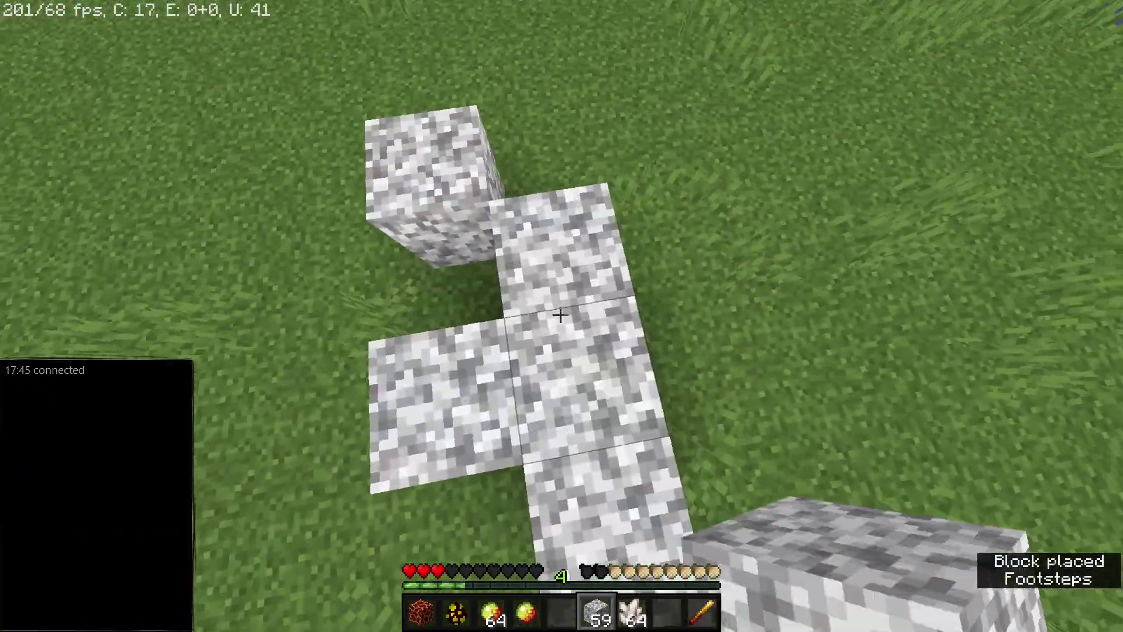
right_click(561, 315)
Check the player's inventory and view the player standing on the diorite blocks in third person.
key("e")
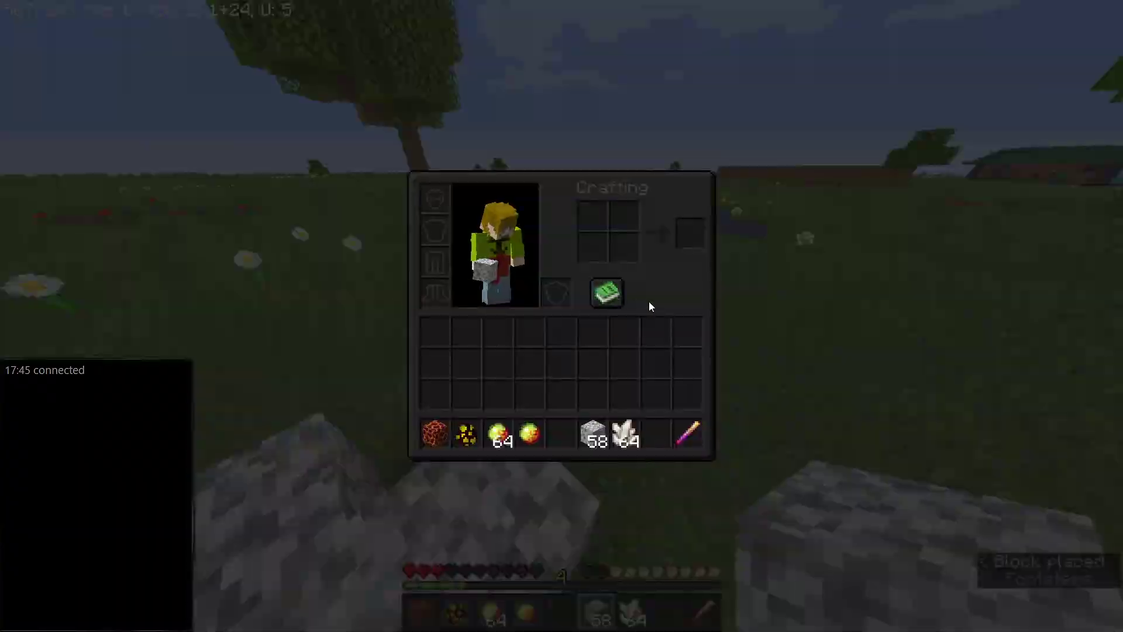
key("e")
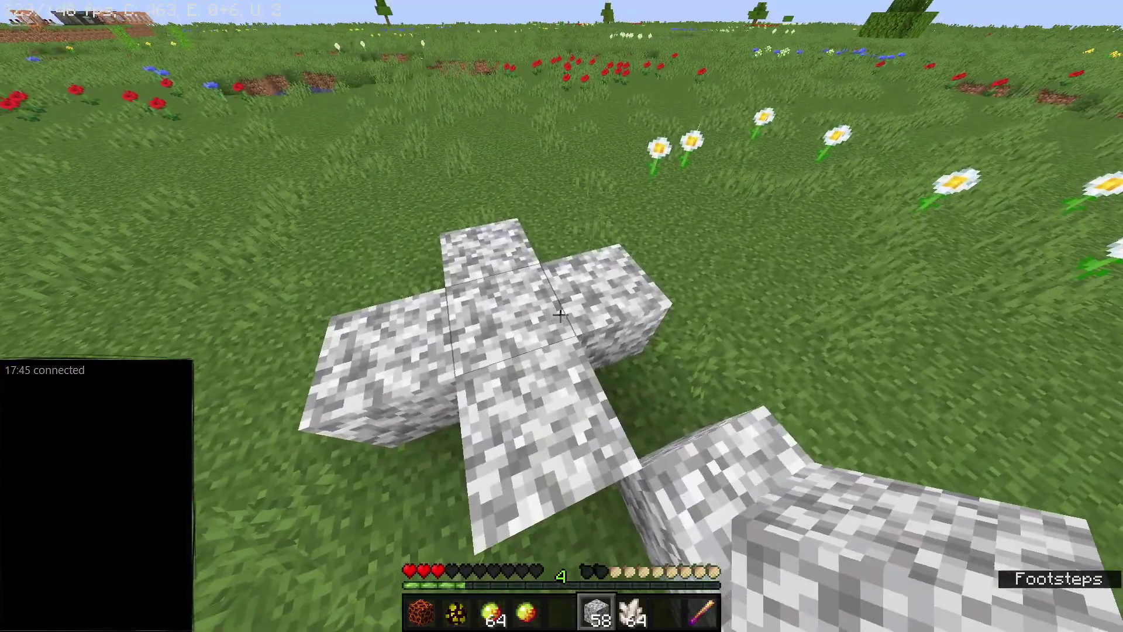
key("e")
key("e")
key("F5")
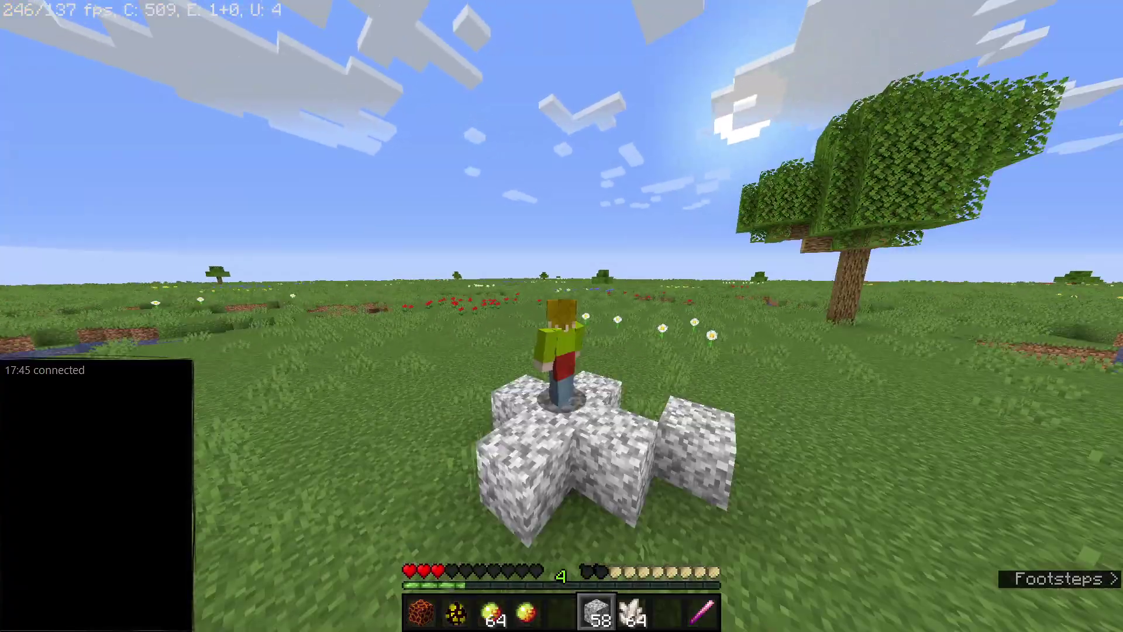
key("F5")
key("F5")
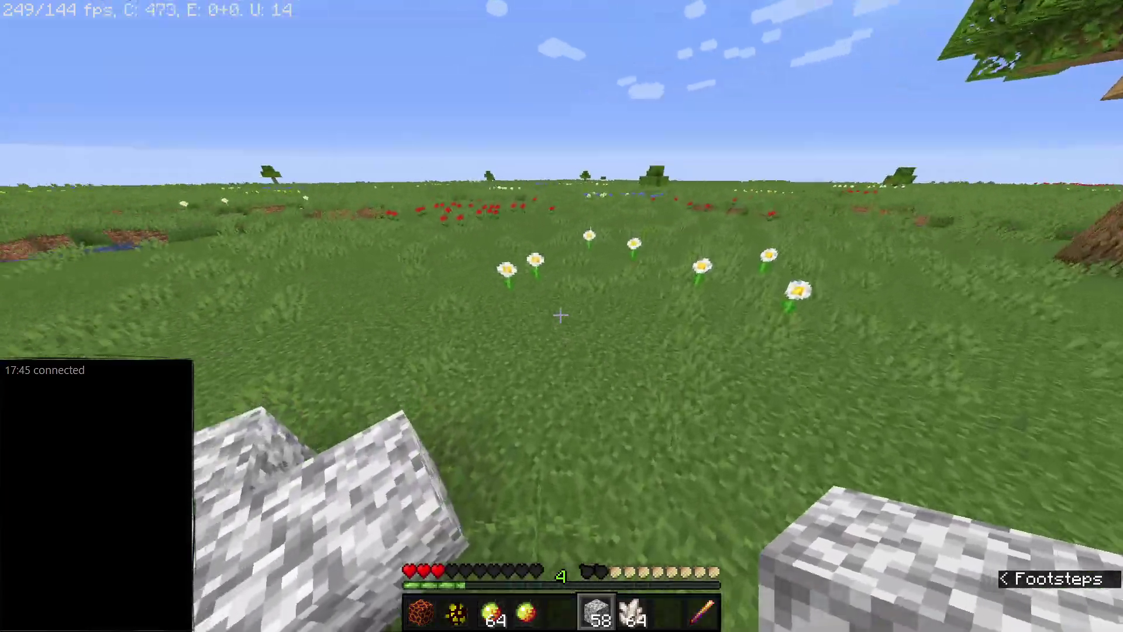
Place one more diorite block beside the group and break it again.
right_click(561, 316)
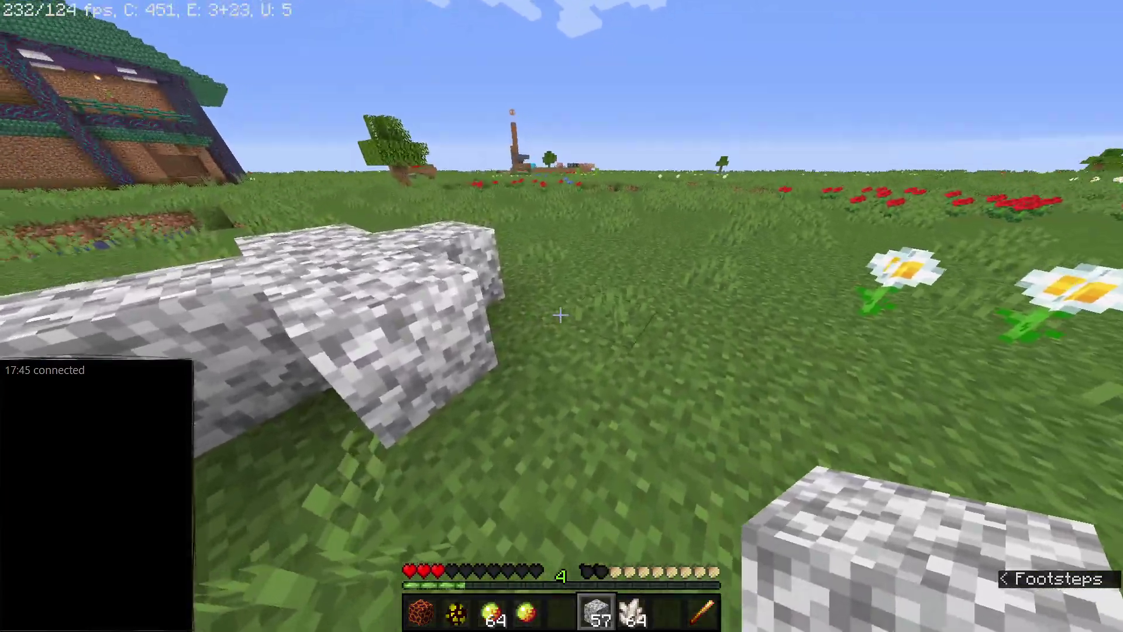
left_click(561, 316)
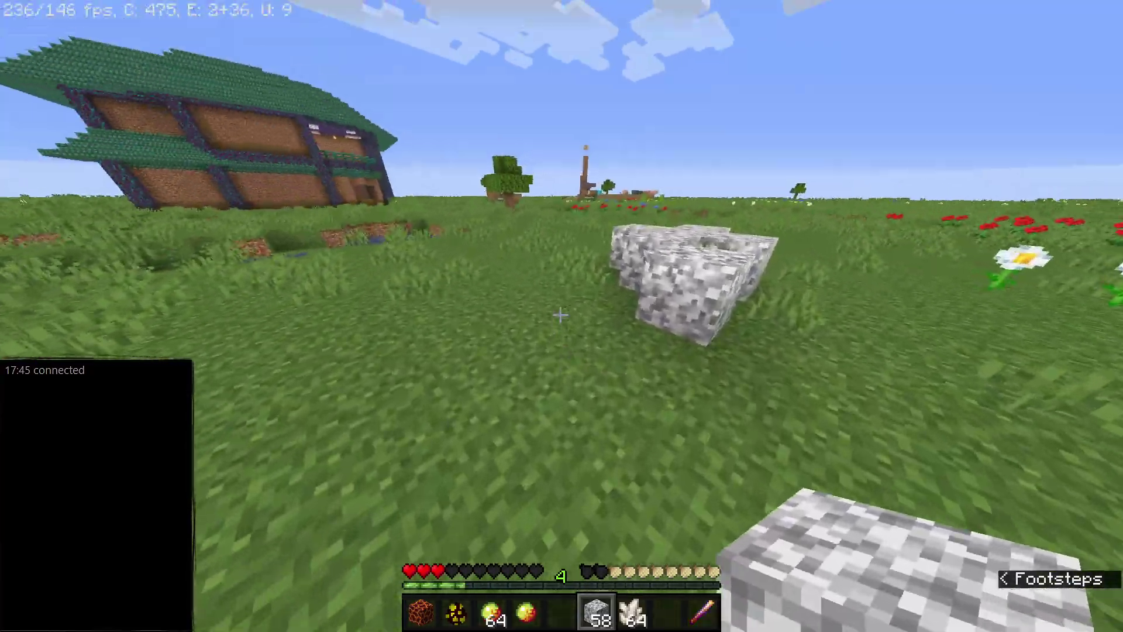
Try a crafting pattern of two diorite blocks and two nether quartz, placed diagonally in the inventory's two-by-two grid.
key("e")
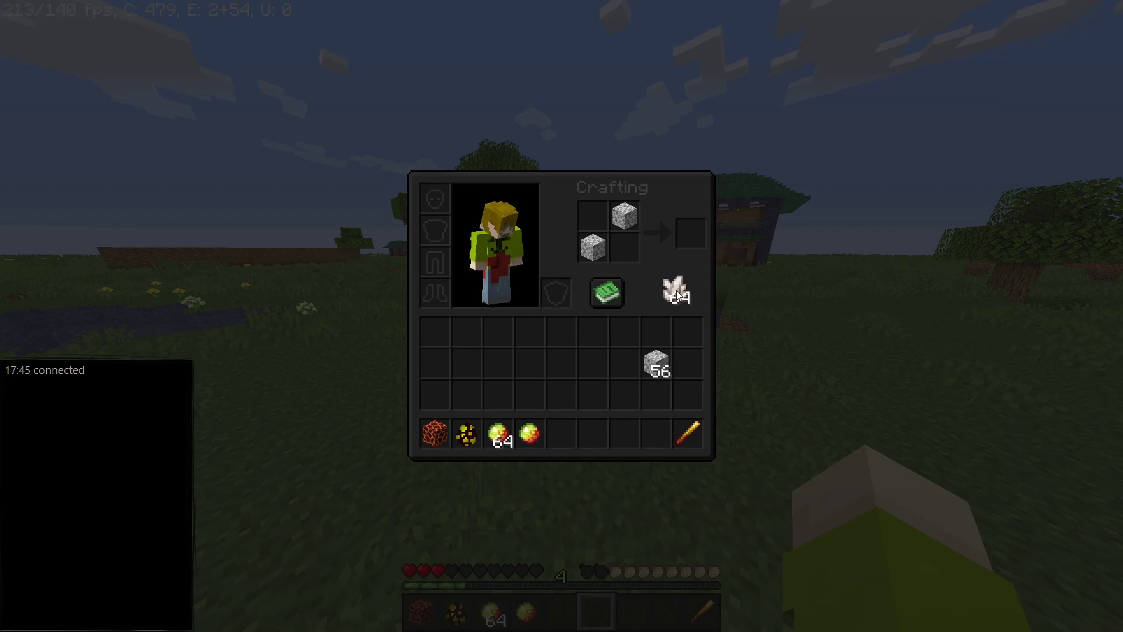
right_click(627, 255)
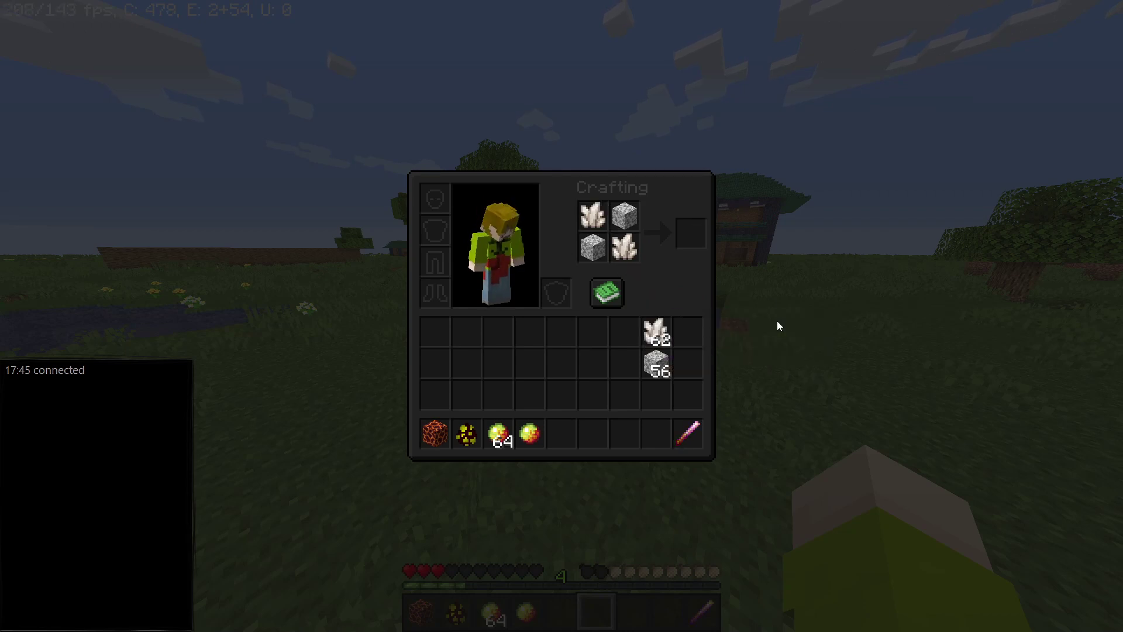
key("e")
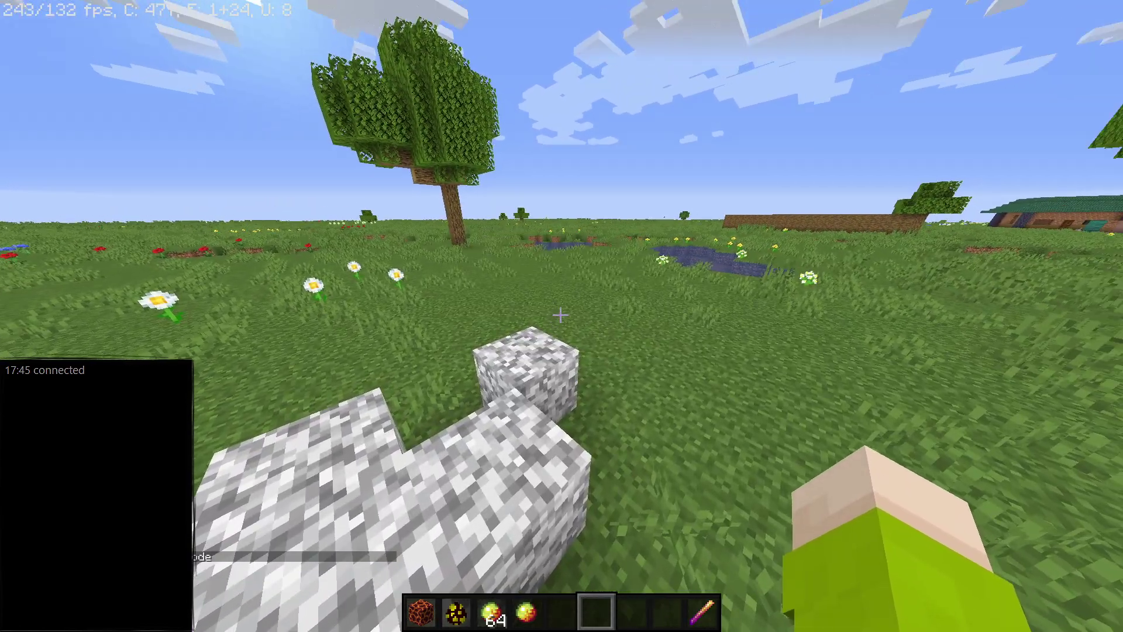
Put a stack of 64 crafting tables in the hotbar from the creative inventory, place one beside the diorite and open it.
type("ecra")
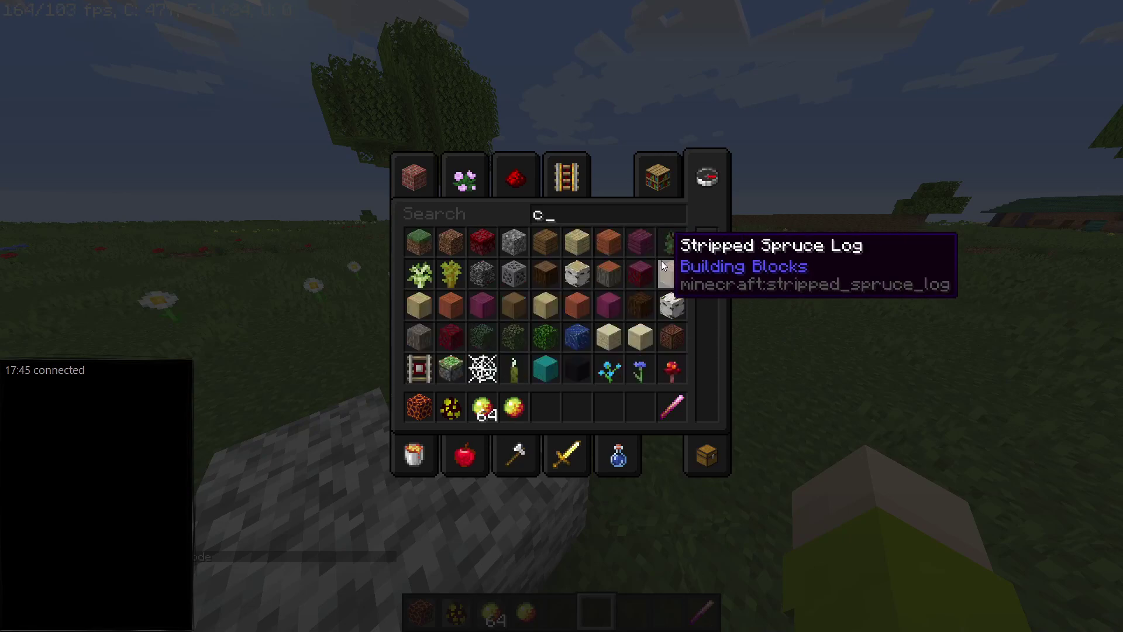
type("8e8")
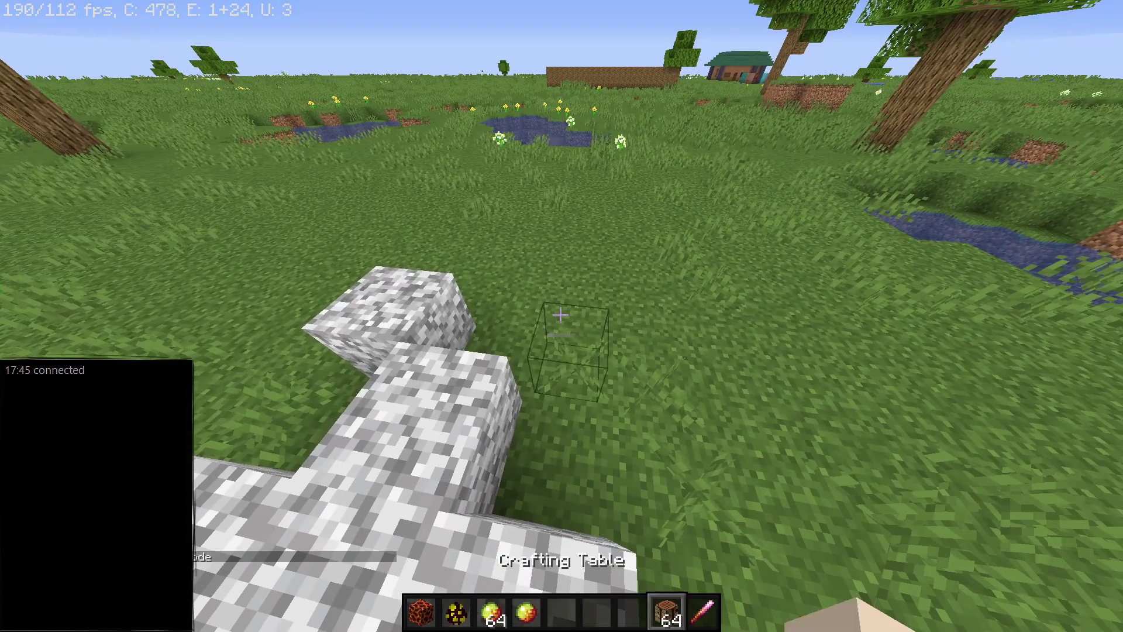
right_click(562, 316)
right_click(562, 316)
Find the granite recipe with the search "gr" and craft one granite from one diorite and one nether quartz at the crafting table.
left_click(434, 246)
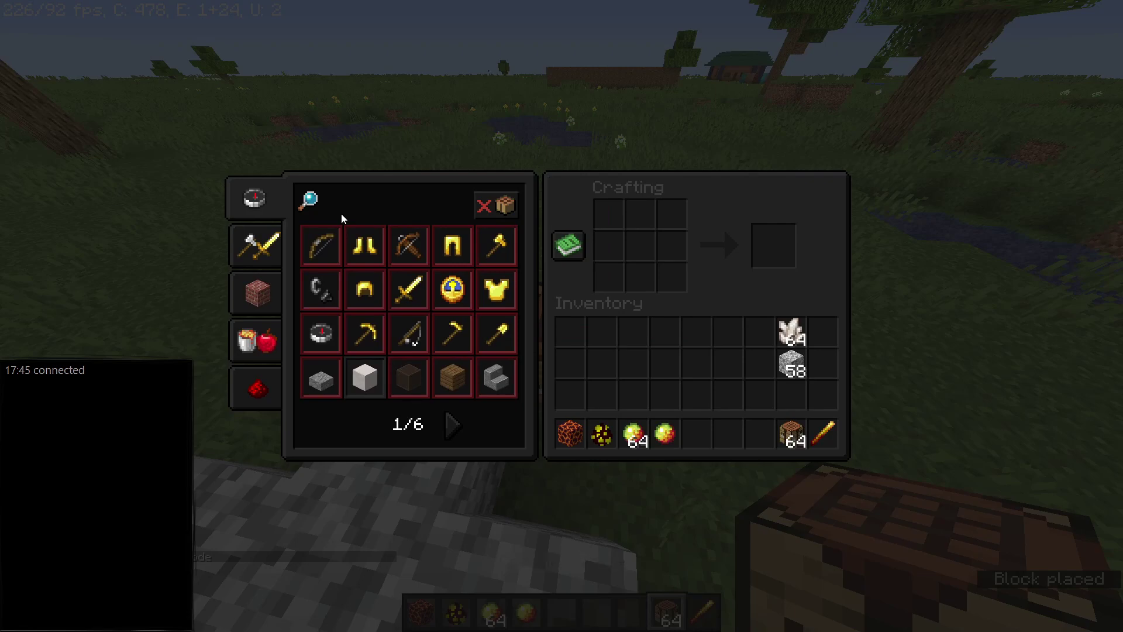
type("gr")
left_click(503, 256)
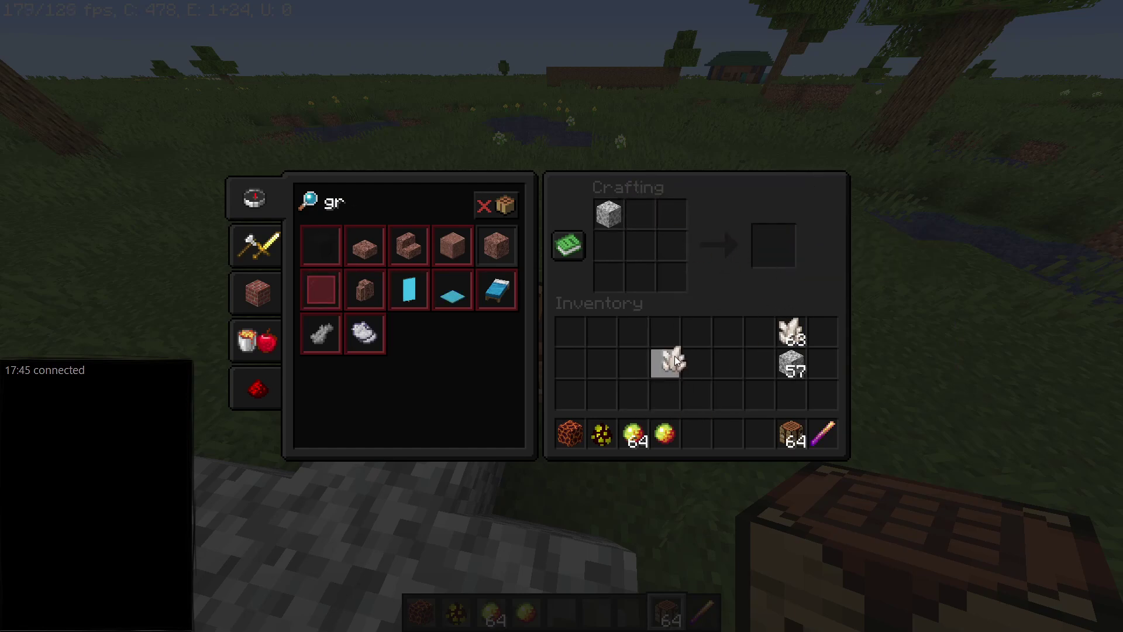
left_click(658, 318)
left_click(609, 216)
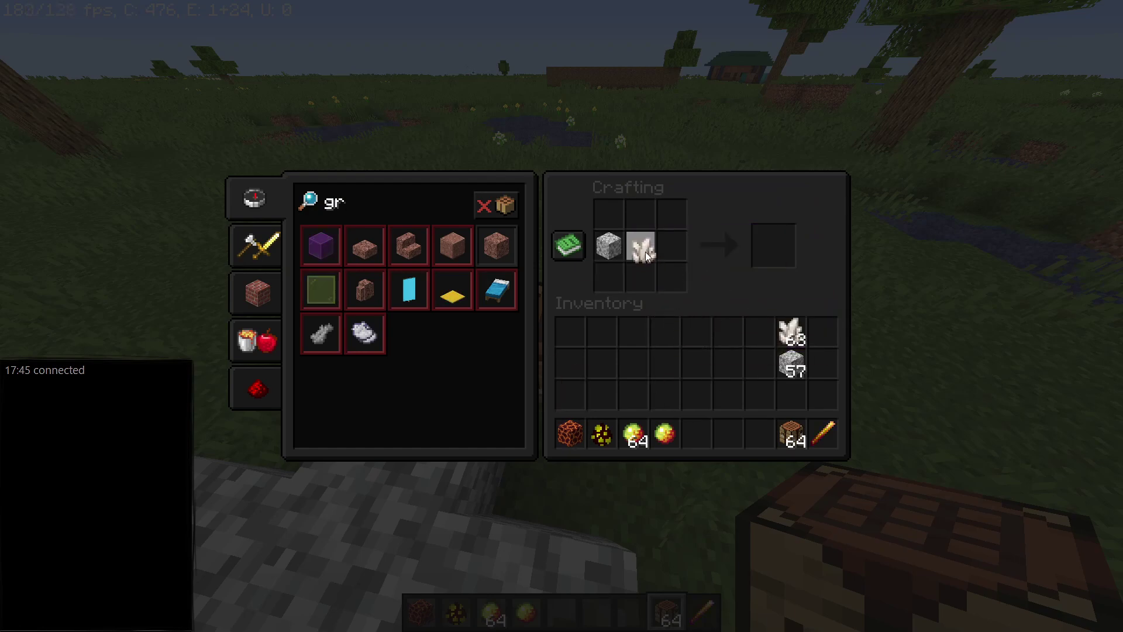
left_click(759, 449)
key("e")
Place the crafted granite block on the grass near the diorite and view the scene in third person.
key("7")
right_click(561, 316)
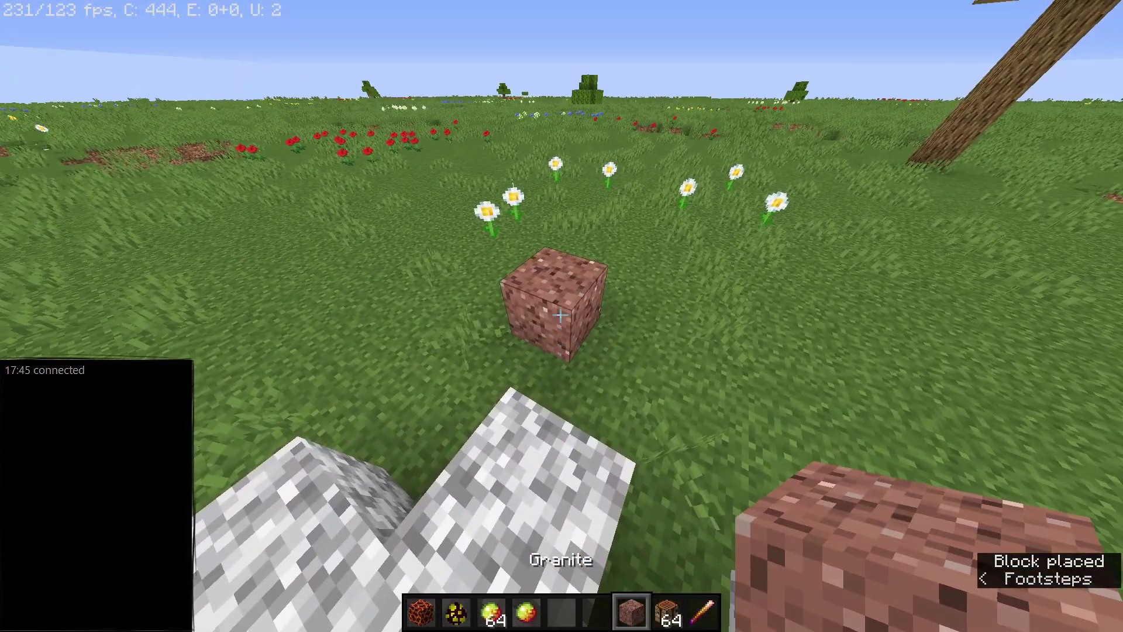
key("c")
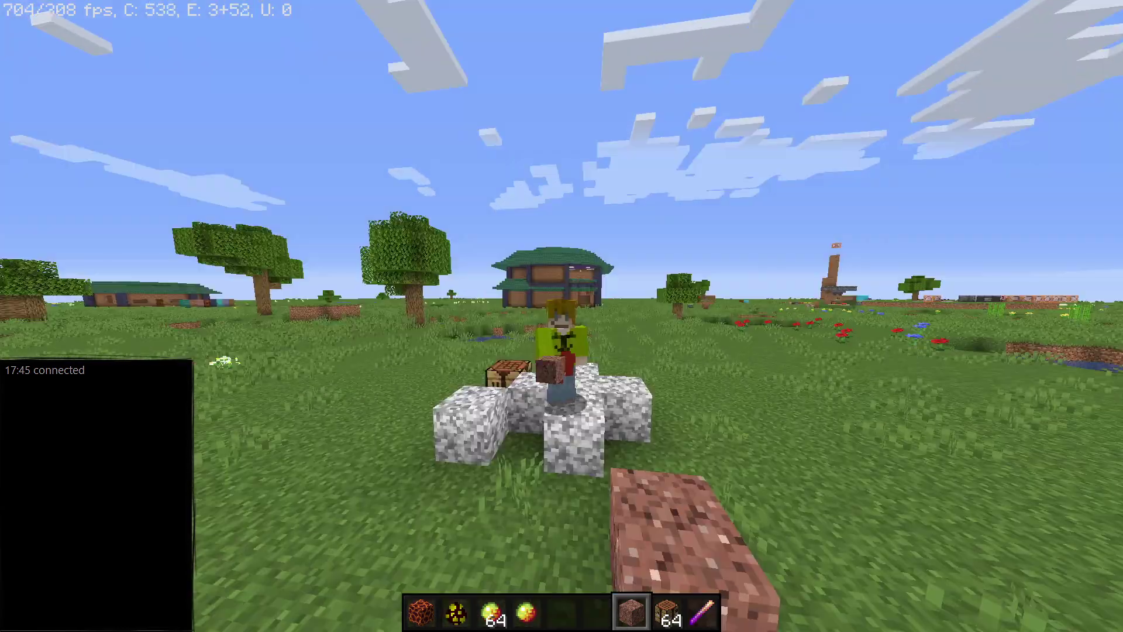
key("c")
key("c")
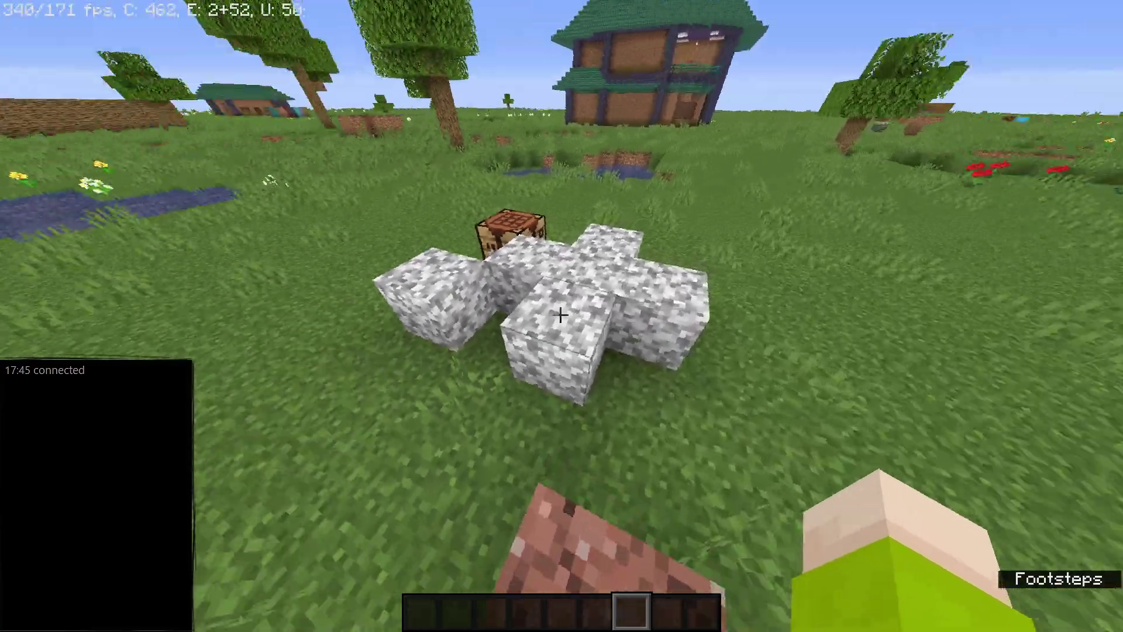
Break the diorite blocks, the crafting table and the granite block to clear the area.
left_click(561, 316)
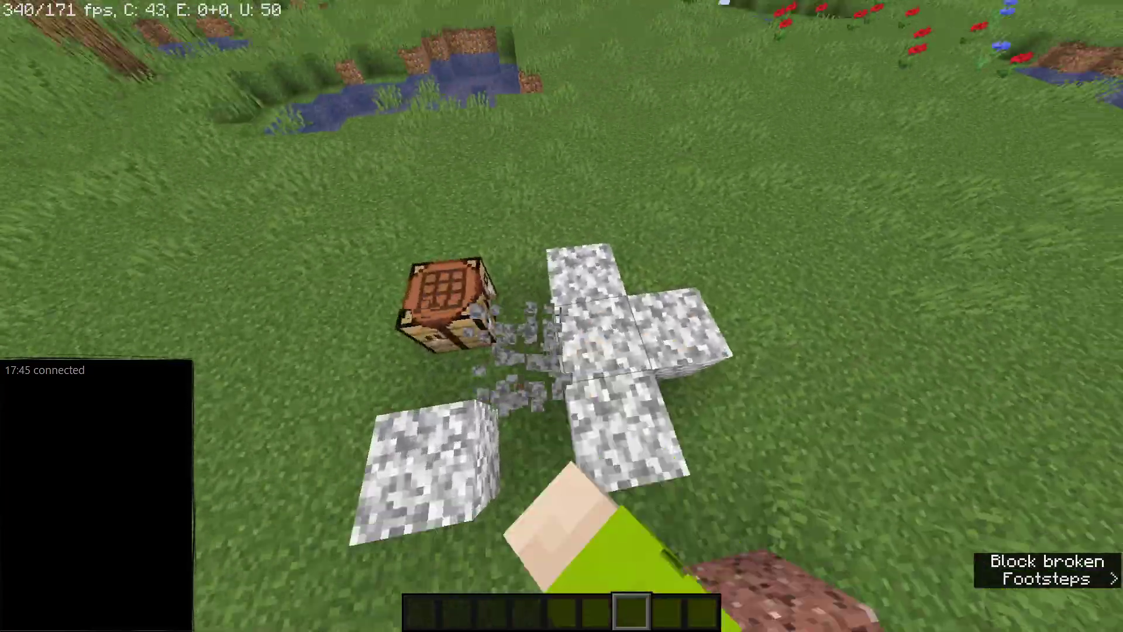
left_click(562, 316)
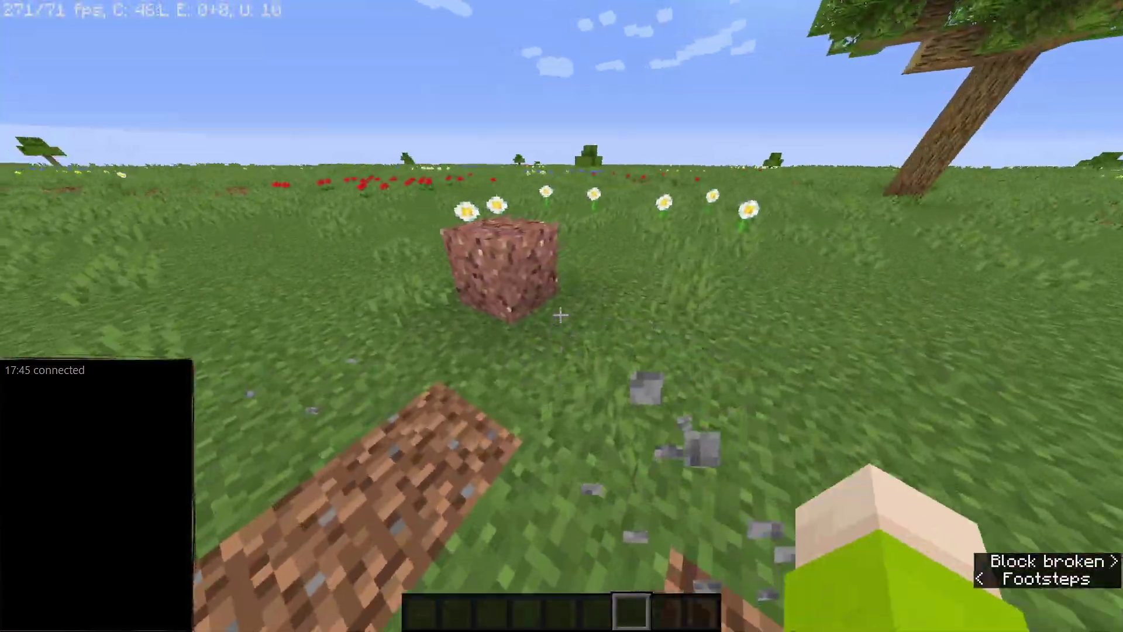
left_click(561, 316)
left_click(561, 316)
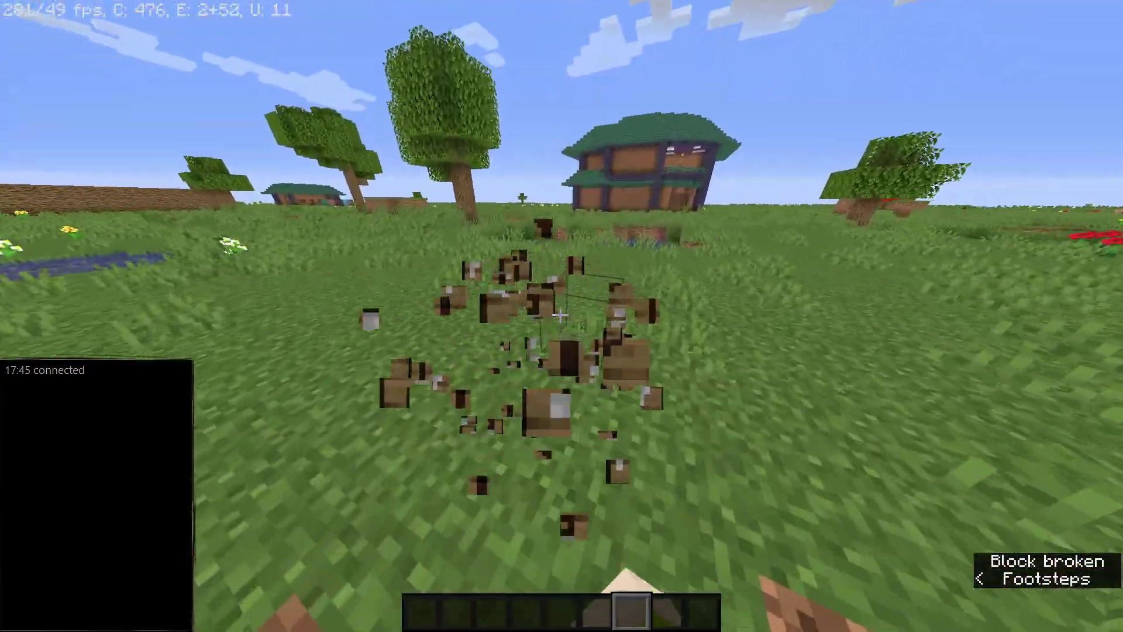
key("e")
key("e")
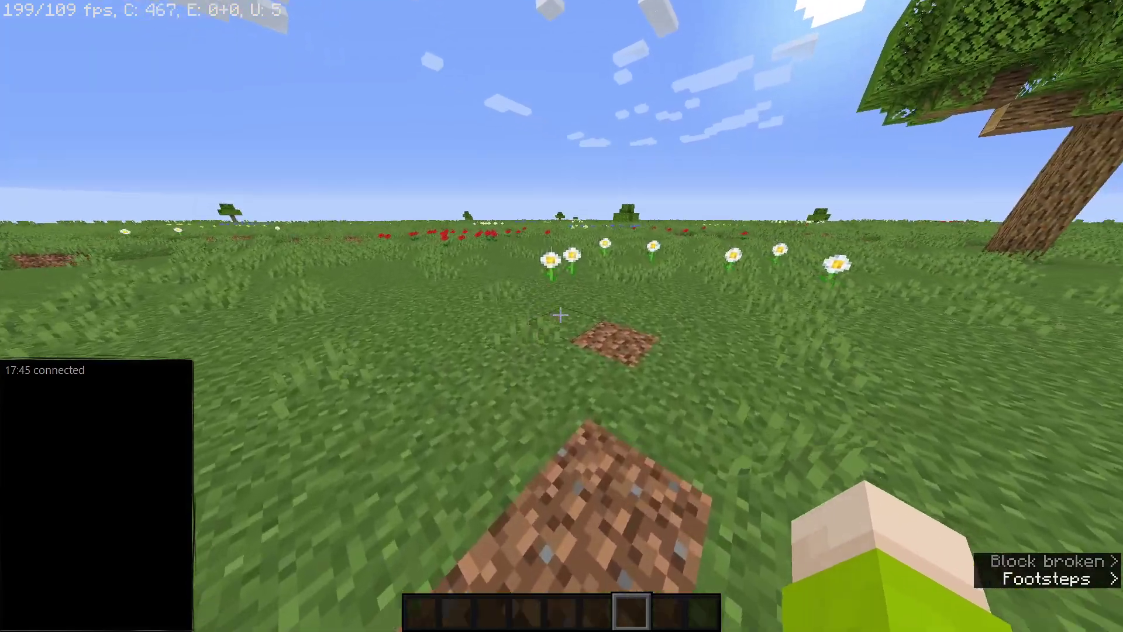
key("F5")
key("F5")
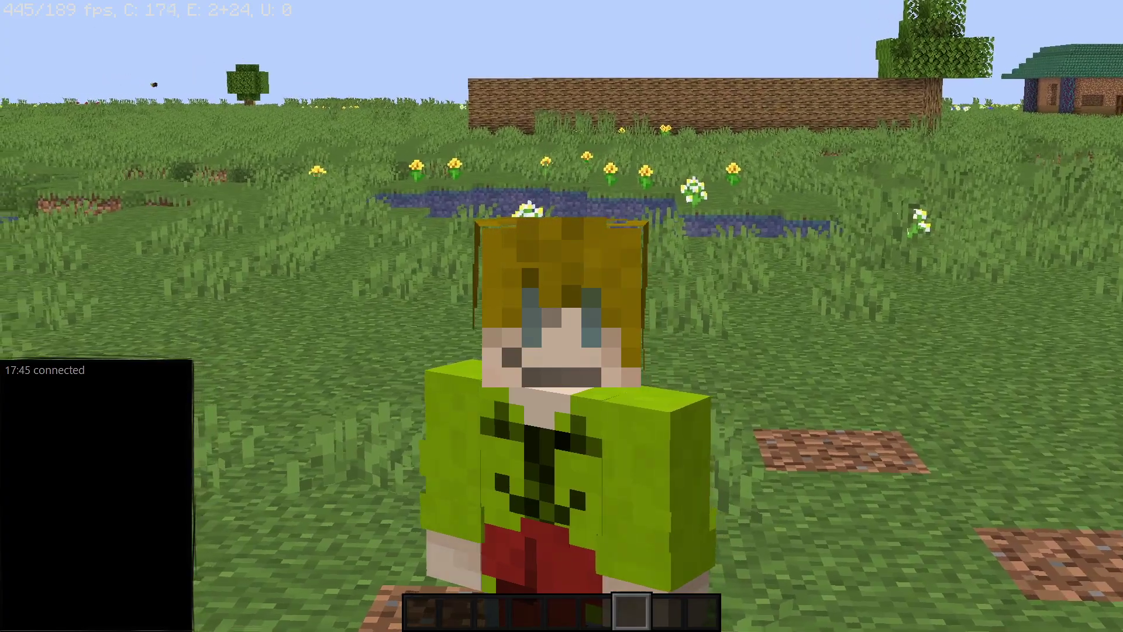
key("F5")
key("w")
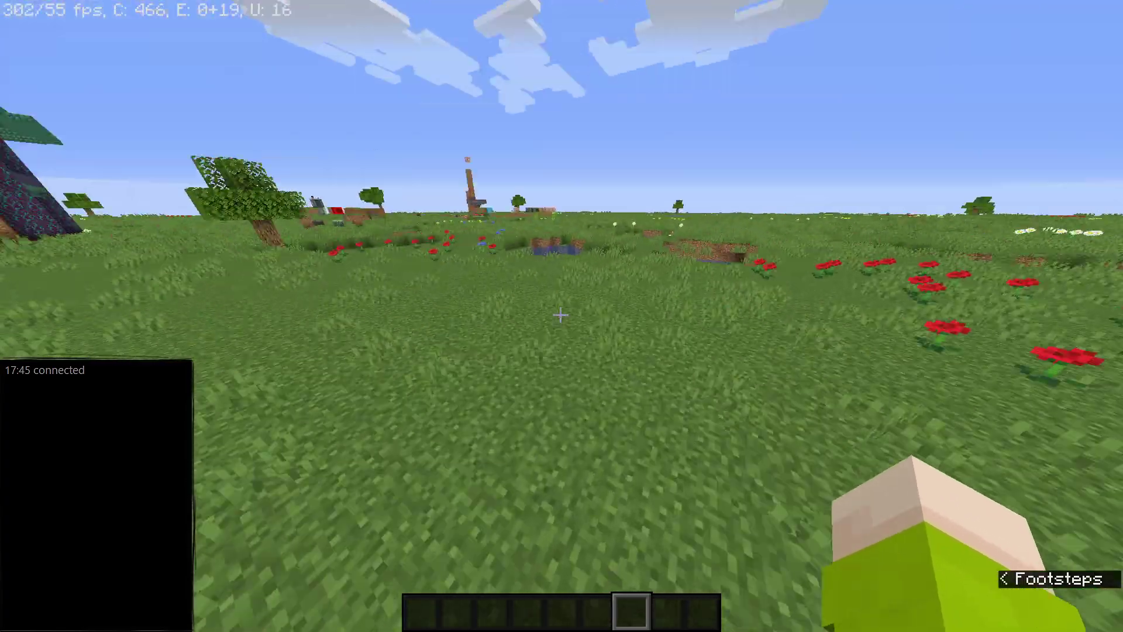
key("w")
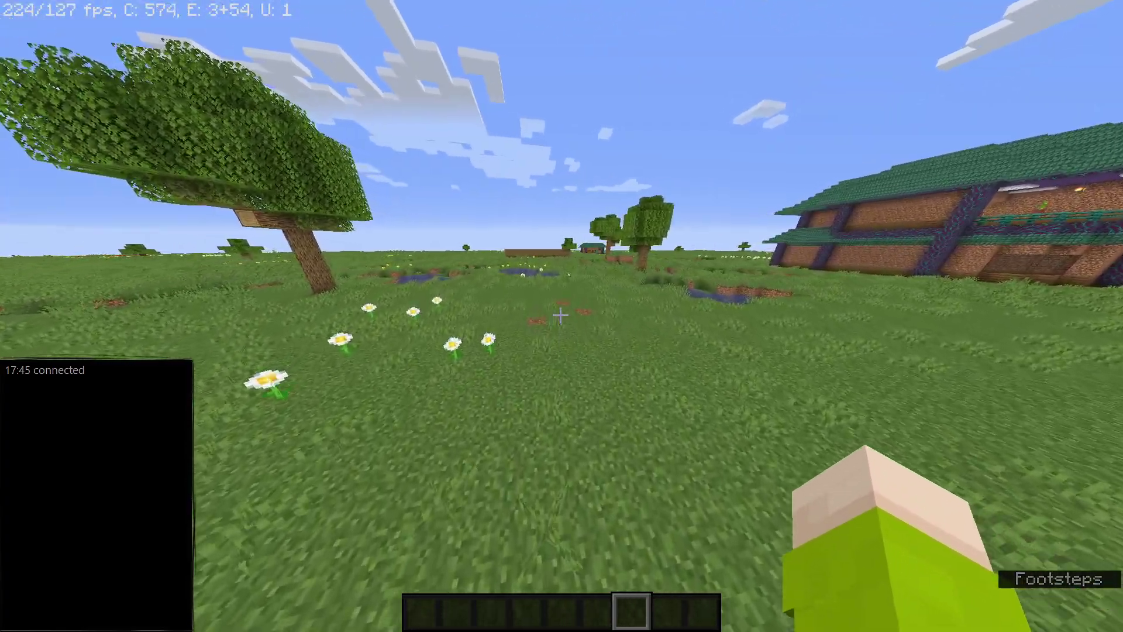
key("w")
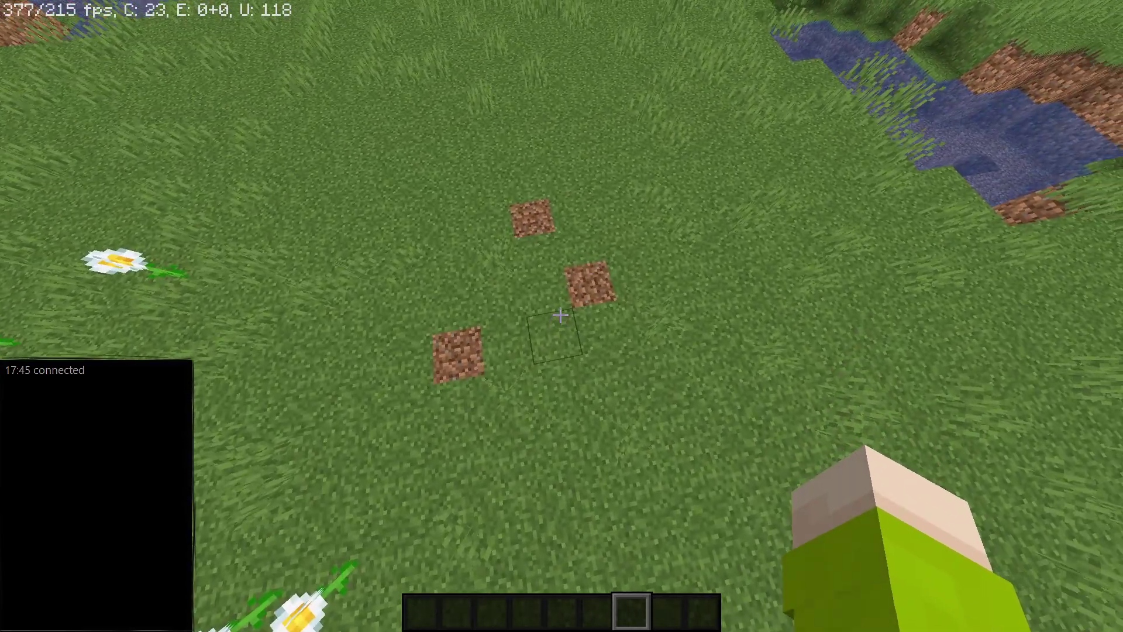
key("w")
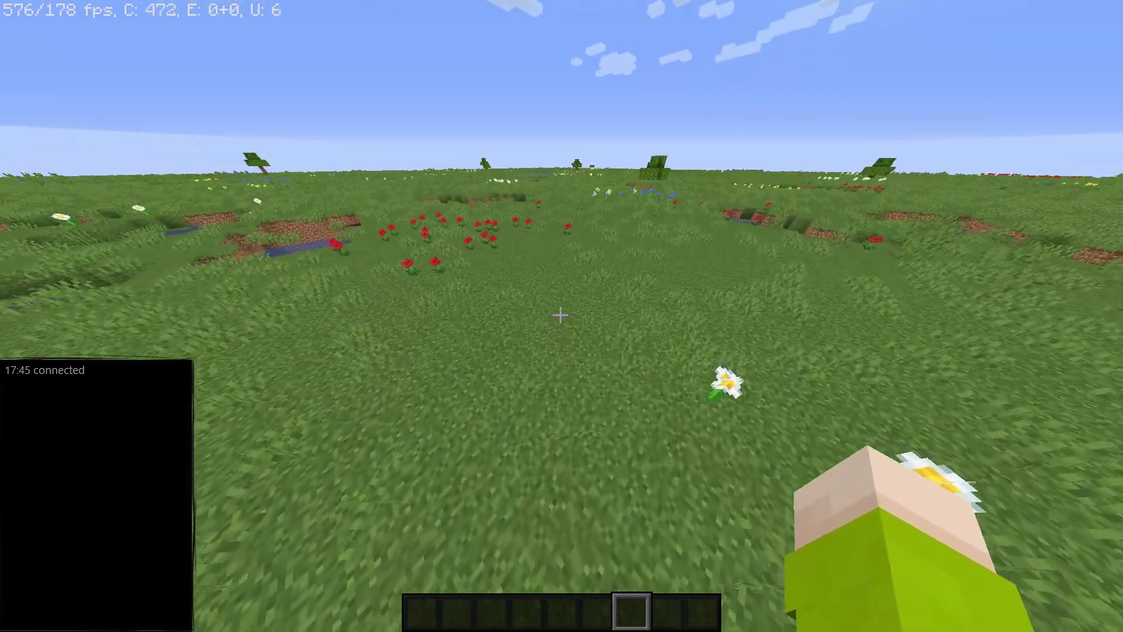
key("F5")
key("F5")
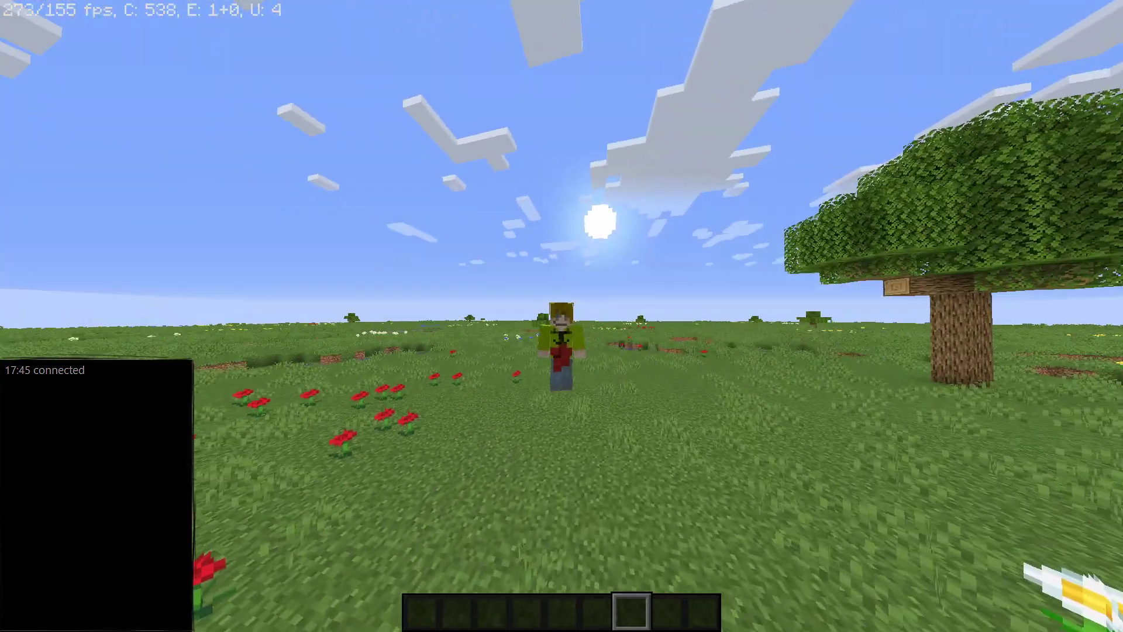
key("F5")
Put 64 blaze powder and 64 slimeballs in the hotbar from the creative inventory's item search.
key("e")
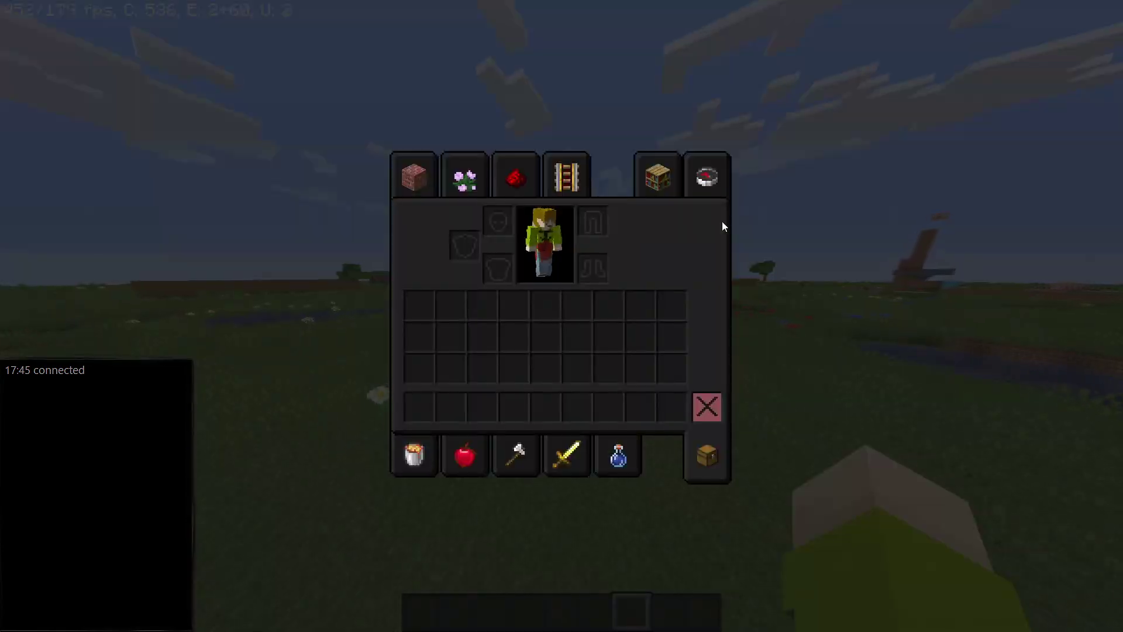
left_click(700, 176)
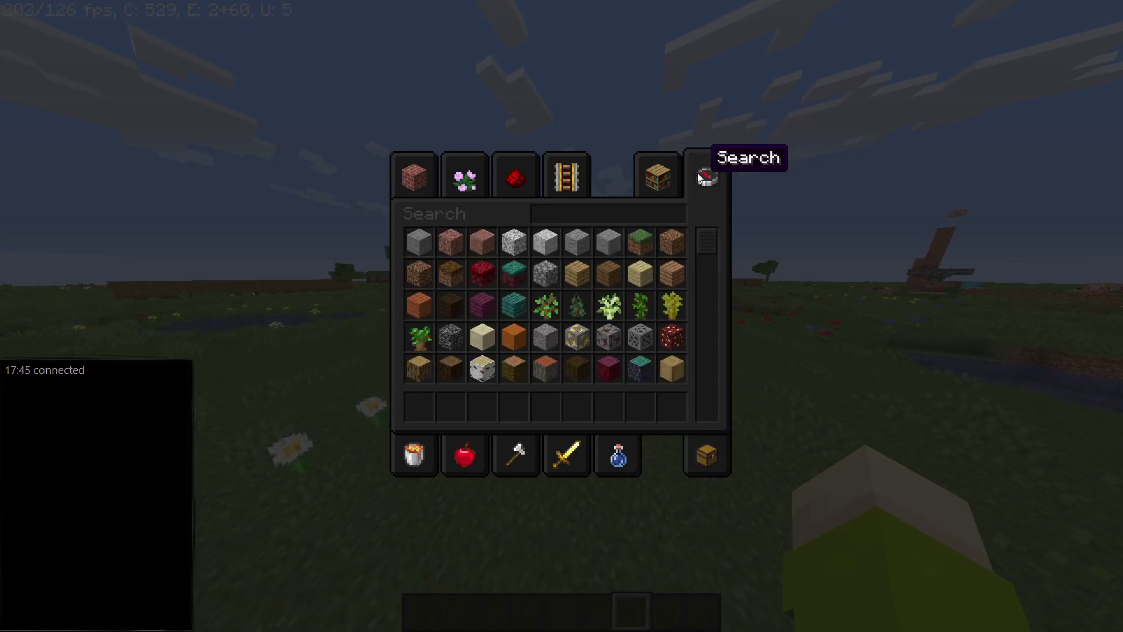
type("bla")
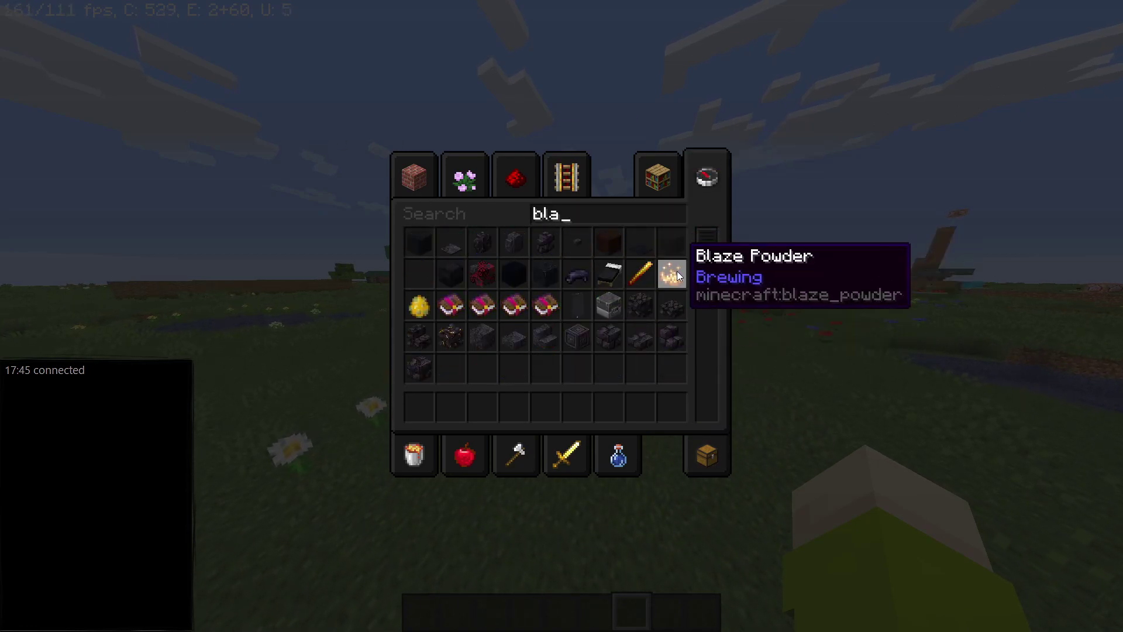
type("sli")
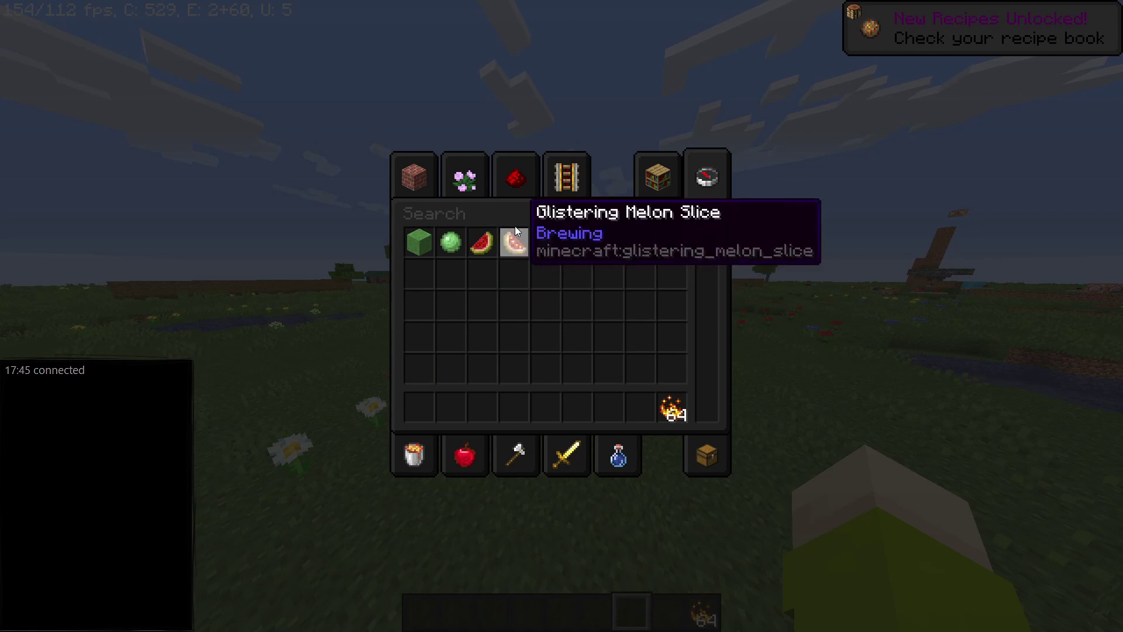
type("8")
key("Escape")
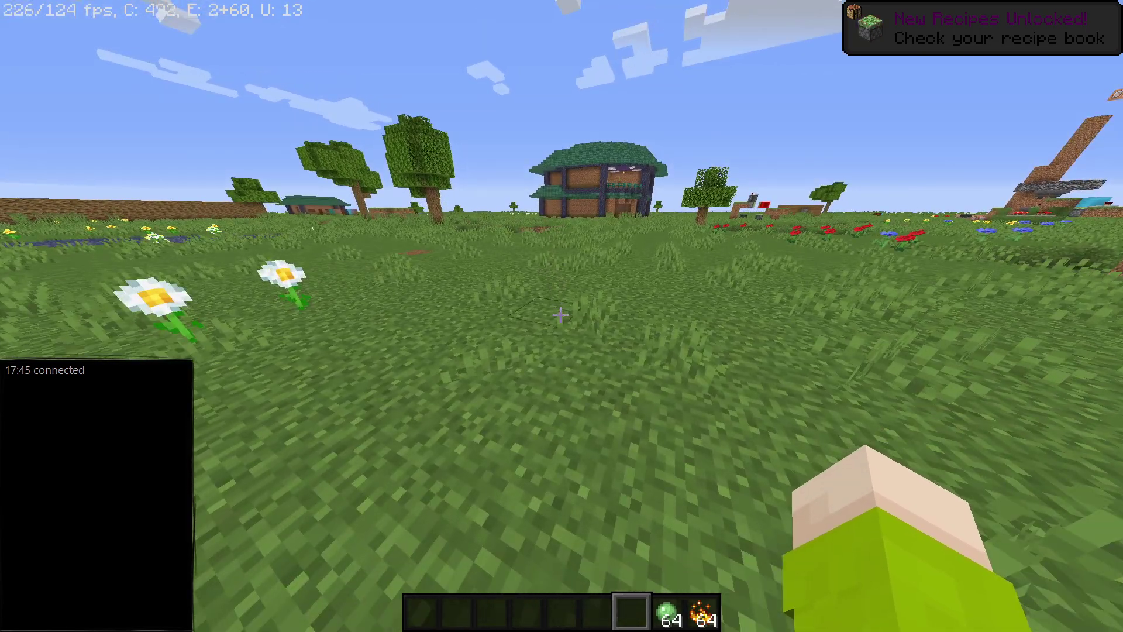
key("e")
left_click(704, 444)
key("Escape")
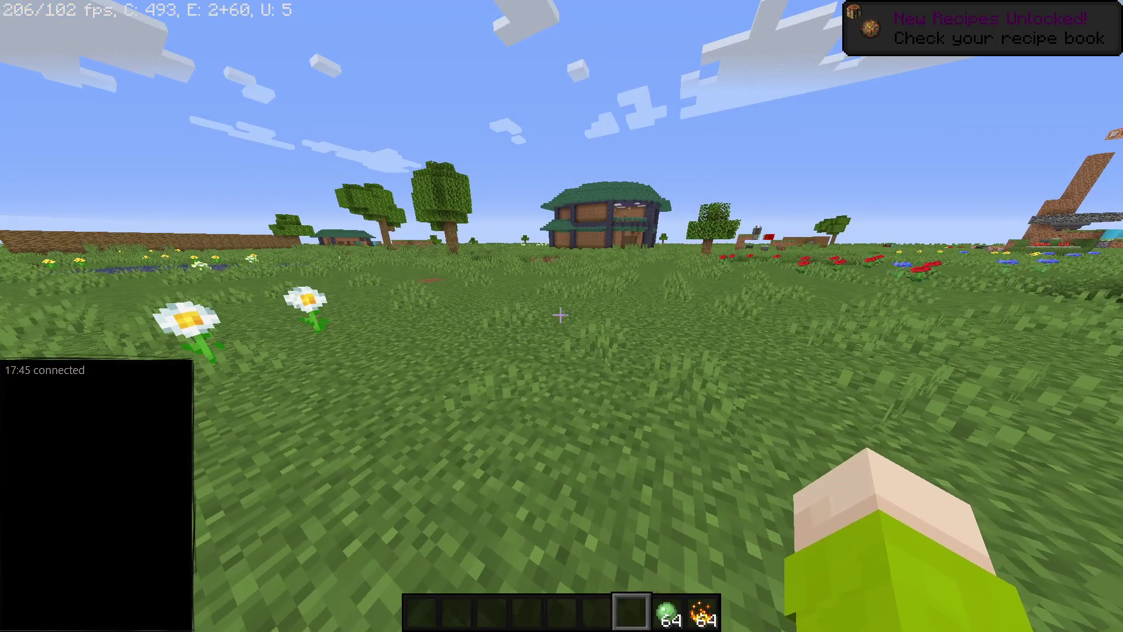
Switch to survival mode, craft one magma cream from one slimeball and one blaze powder, and hold it from the last hotbar slot.
key("F3+F4")
key("e")
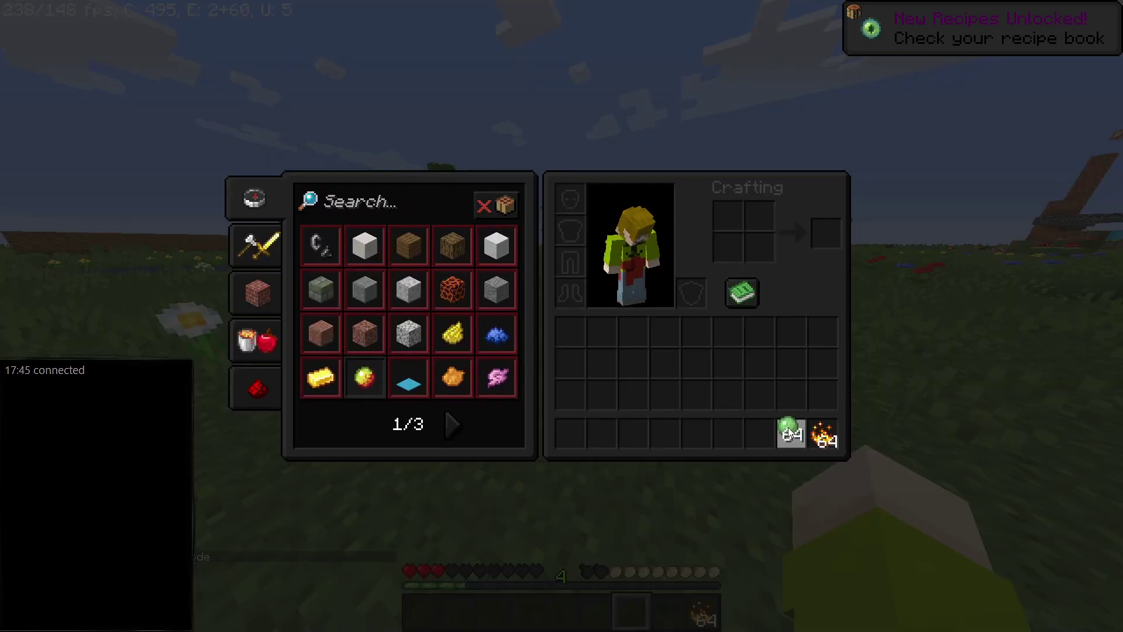
left_click(791, 433)
right_click(728, 246)
left_click(760, 433)
left_click(823, 433)
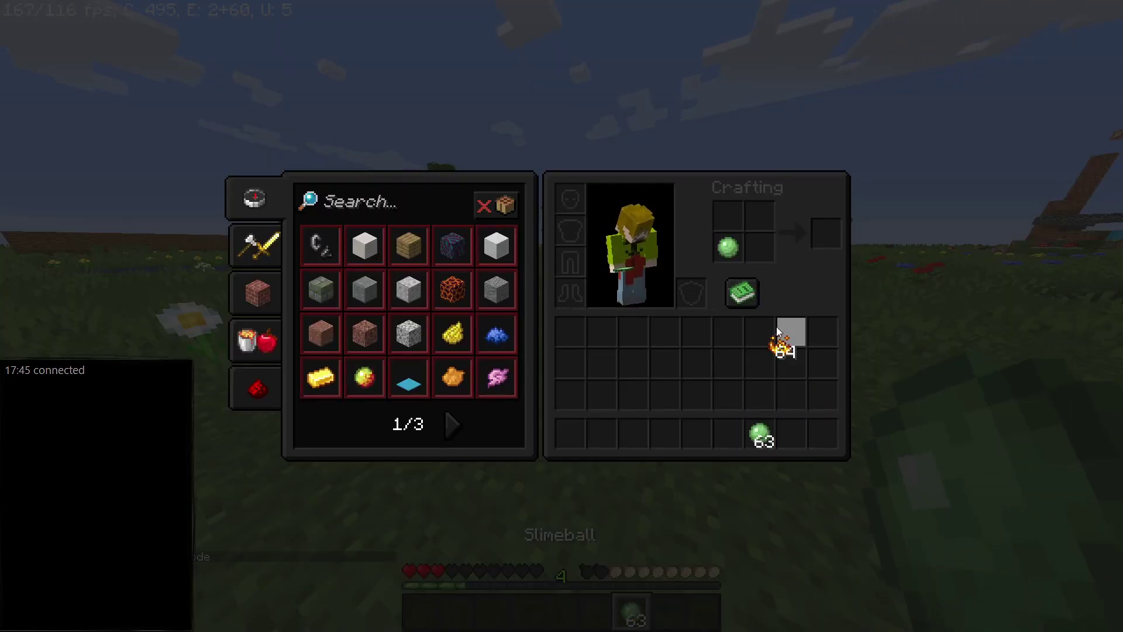
right_click(759, 247)
left_click(796, 442)
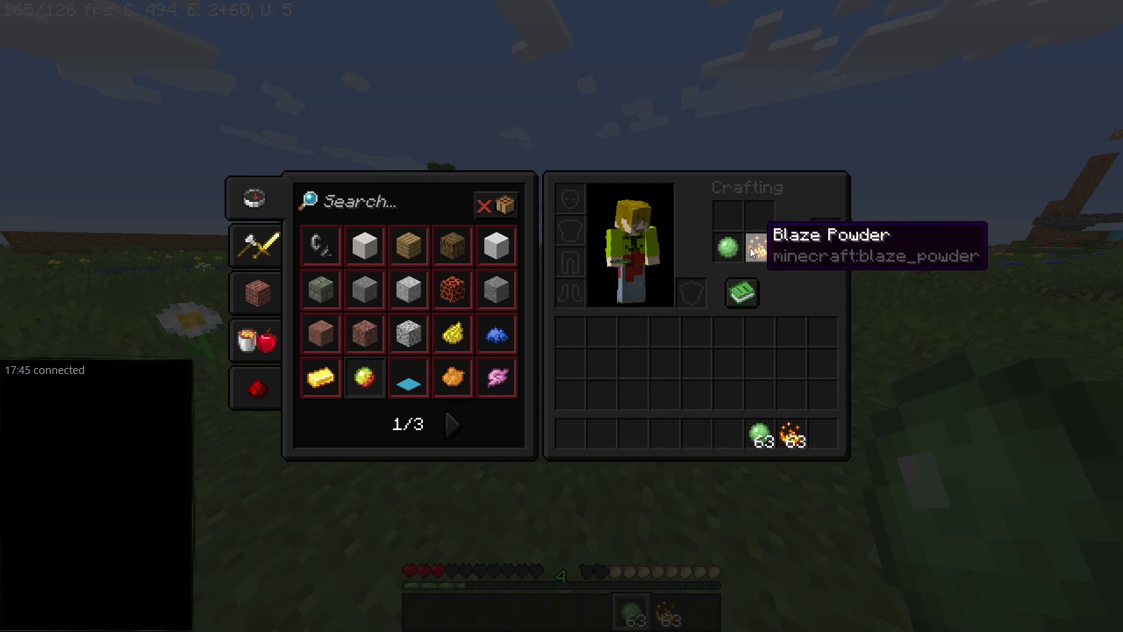
left_click(826, 246)
left_click(822, 433)
key("e")
key("9")
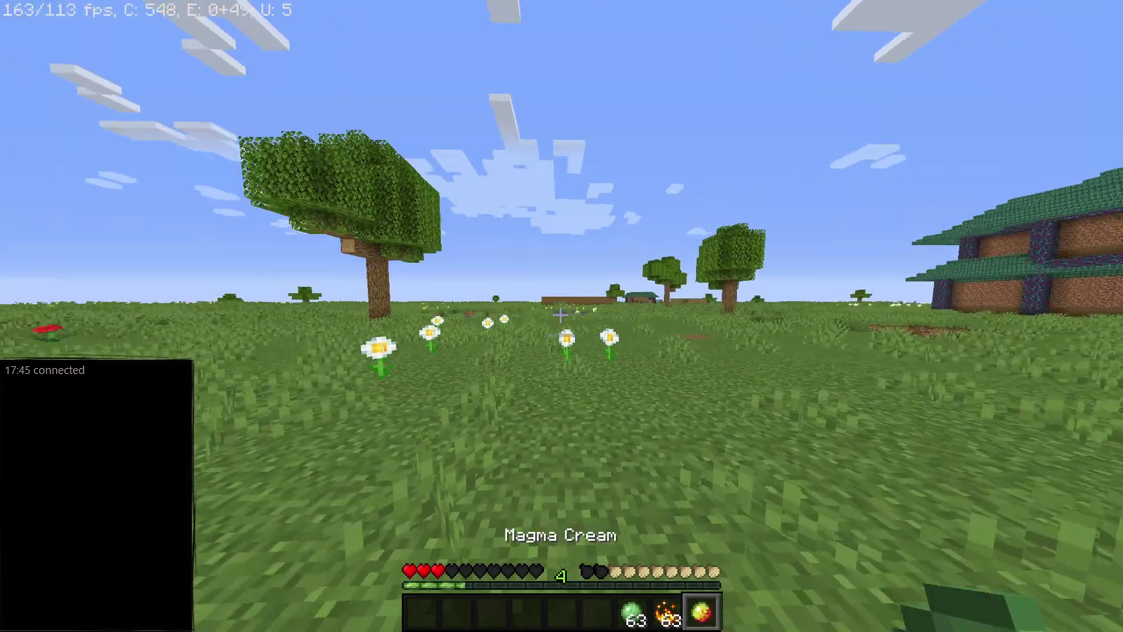
Switch back to creative mode and view the player holding the magma cream in third person.
key("F3+F4")
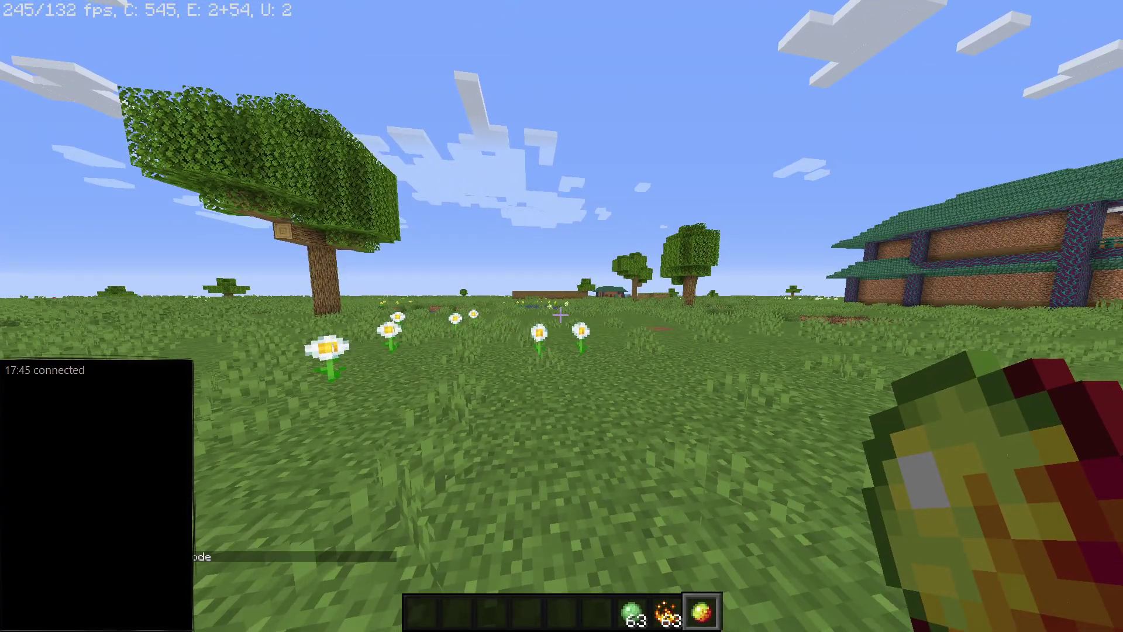
key("F5")
key("F5")
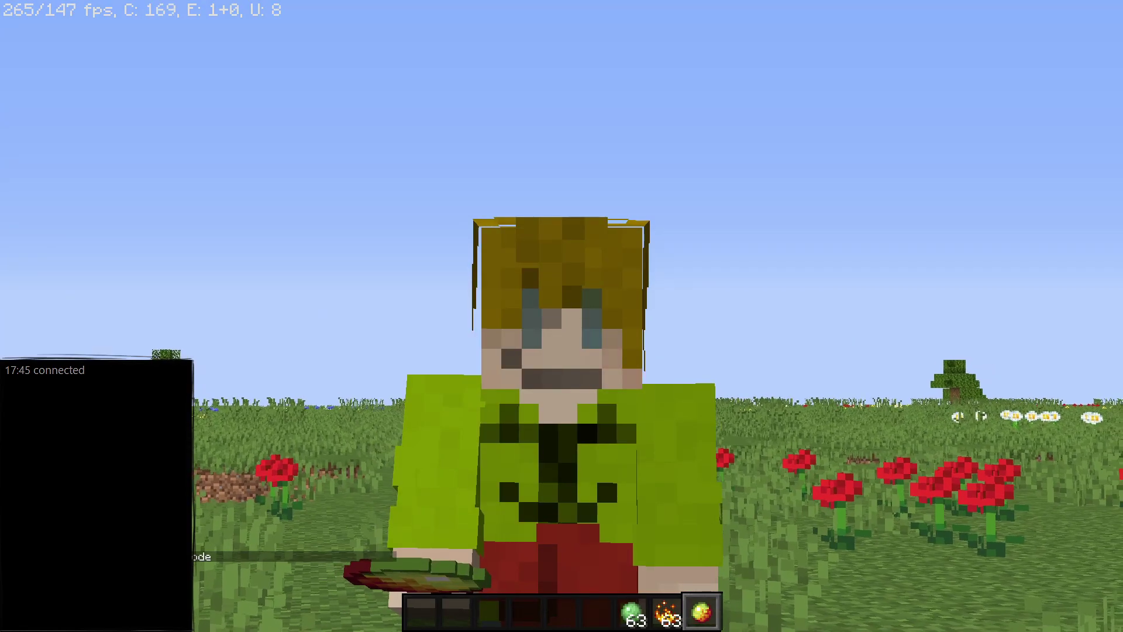
key("F5")
Clear all items from the player's inventory.
key("e")
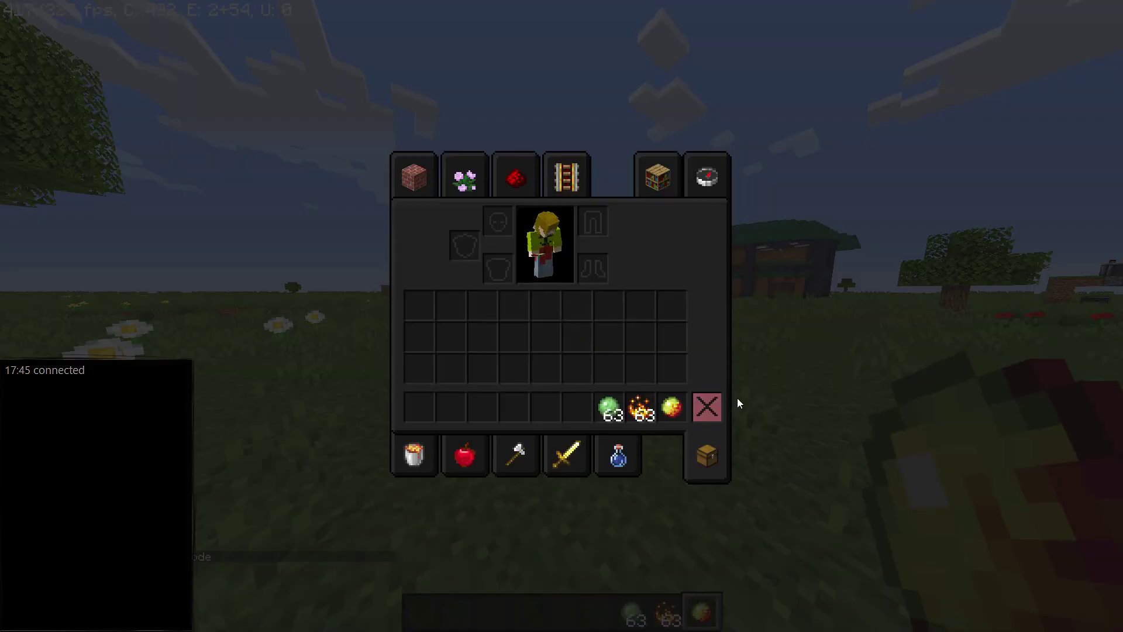
left_click(708, 406, "shift")
key("e")
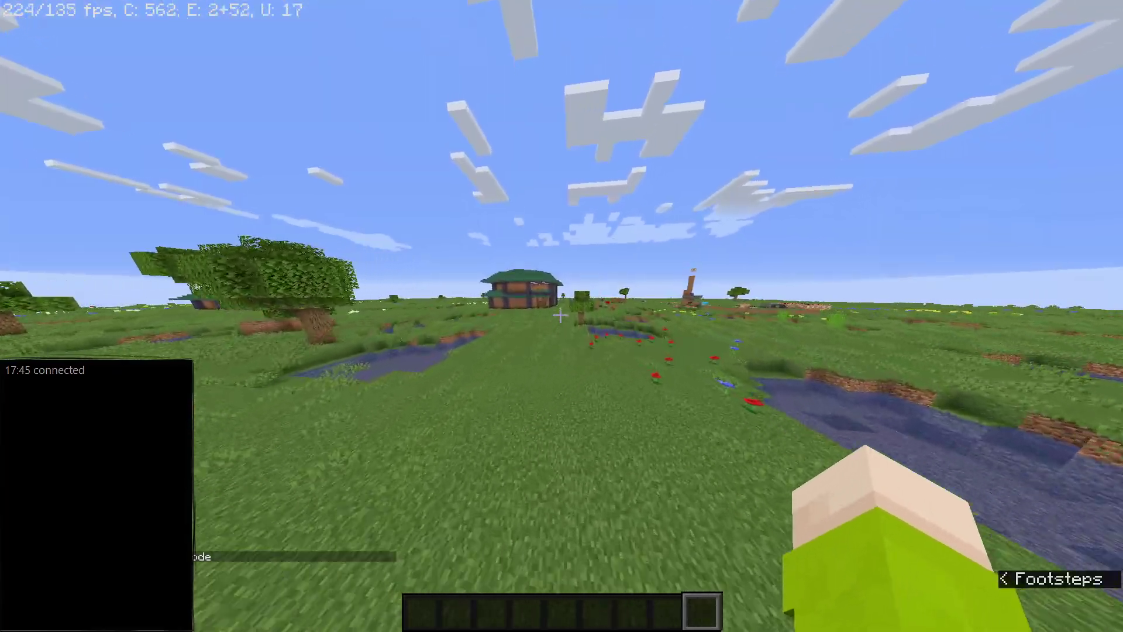
Find the magma items in the creative inventory and put 64 magma blocks, magma cube spawn eggs and magma creams in the hotbar.
key("e")
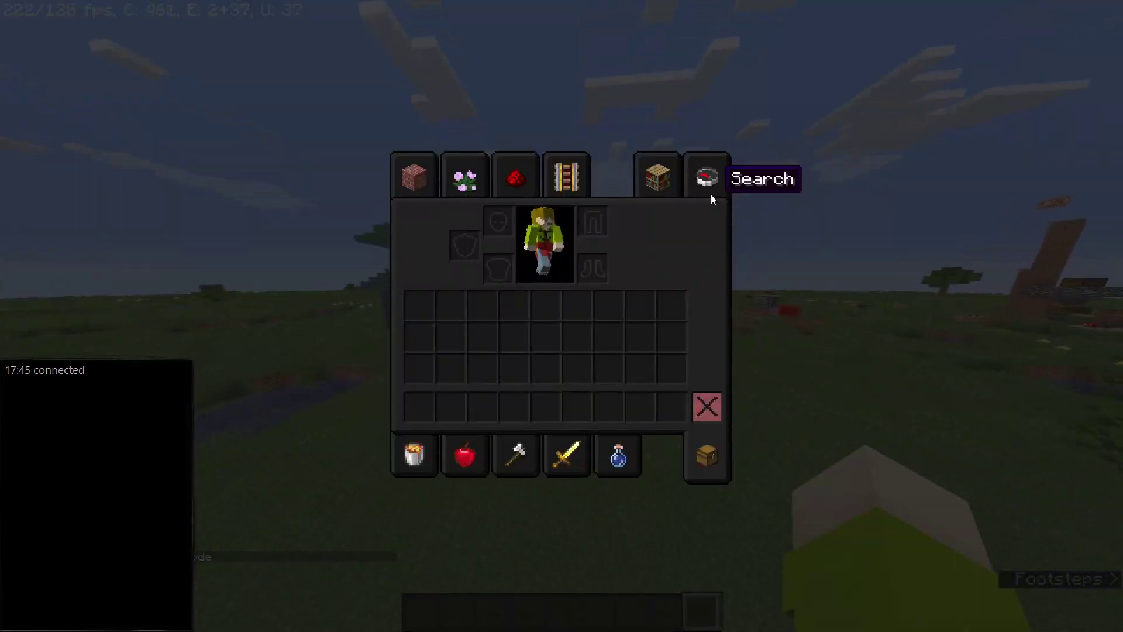
left_click(709, 187)
type("magma")
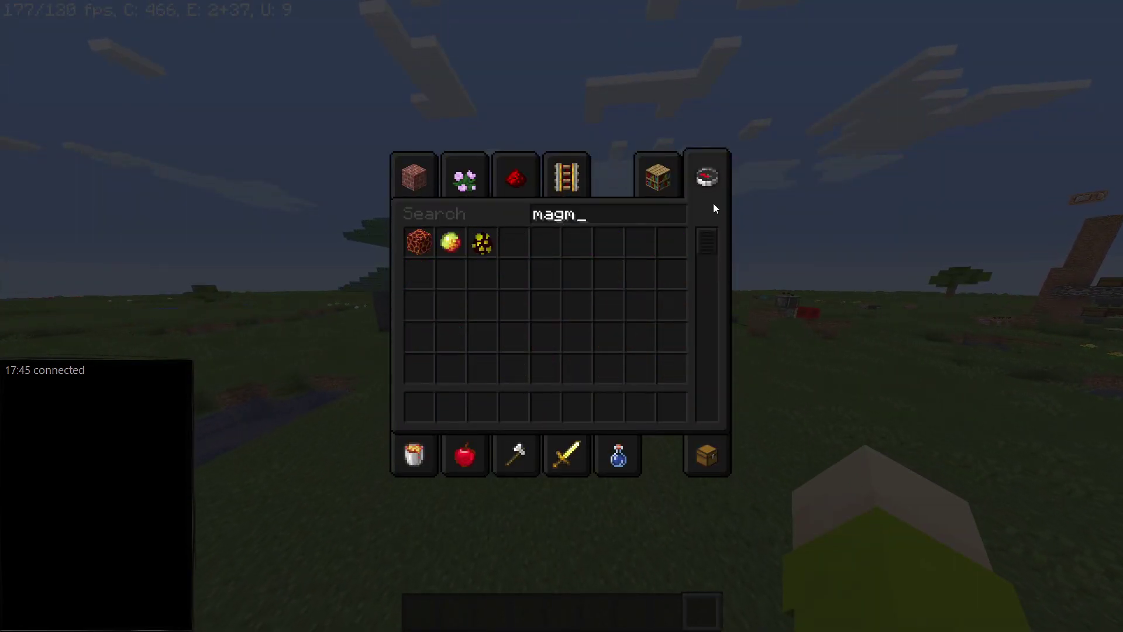
left_click(420, 243, "shift")
left_click(482, 240, "shift")
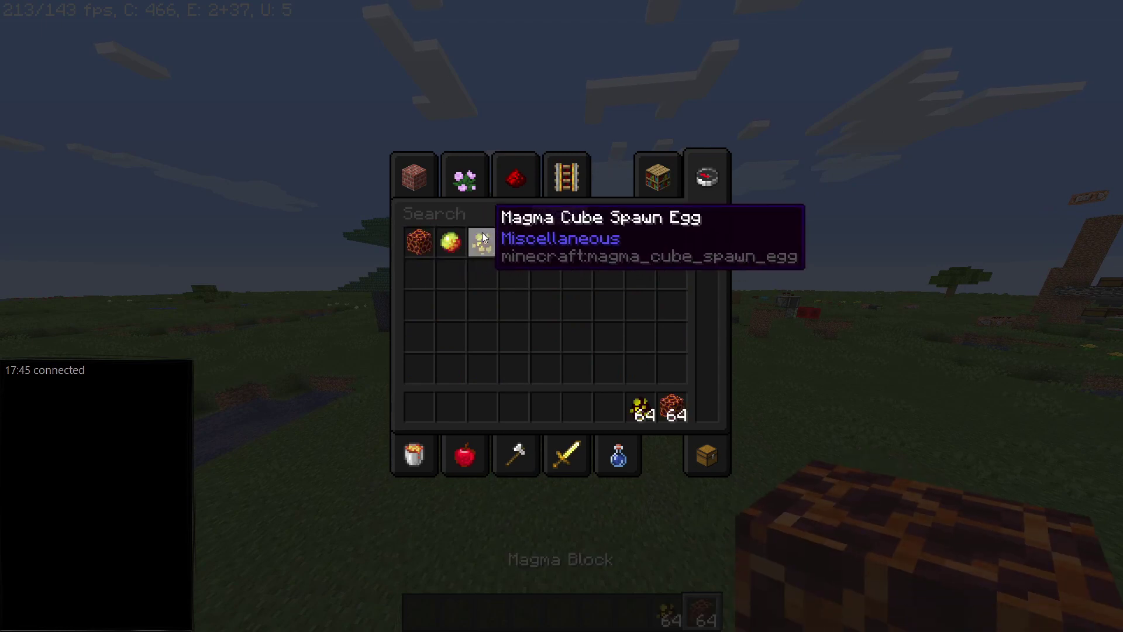
left_click(450, 242)
left_click(610, 406)
key("e")
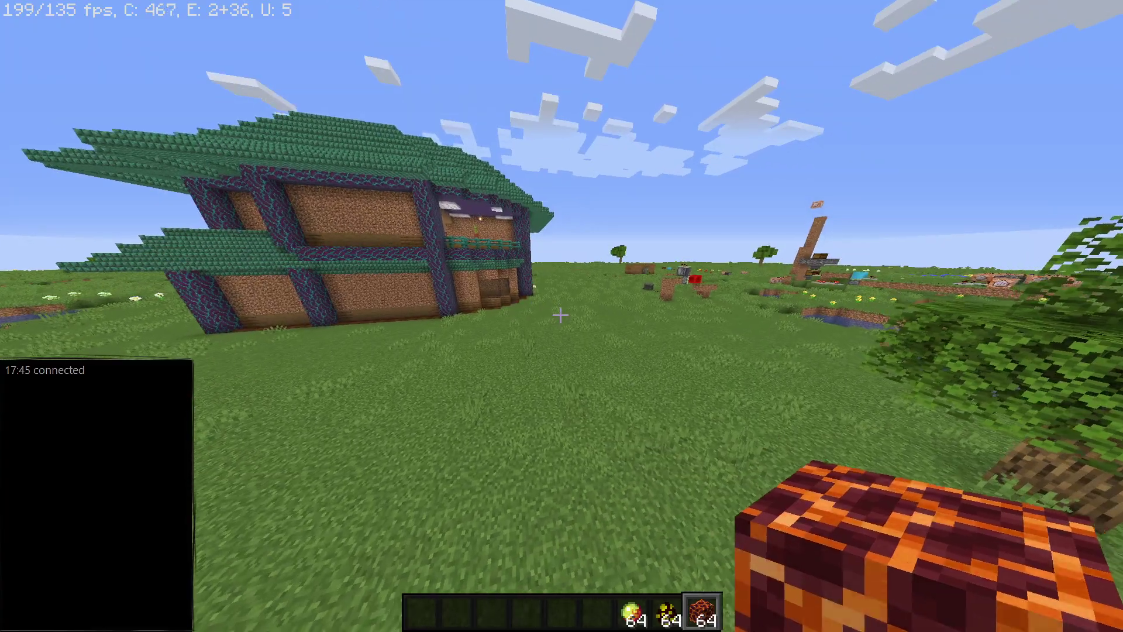
Place a magma block on the grass beside the house and spawn a magma cube next to it.
key("w")
right_click(561, 314)
key("8")
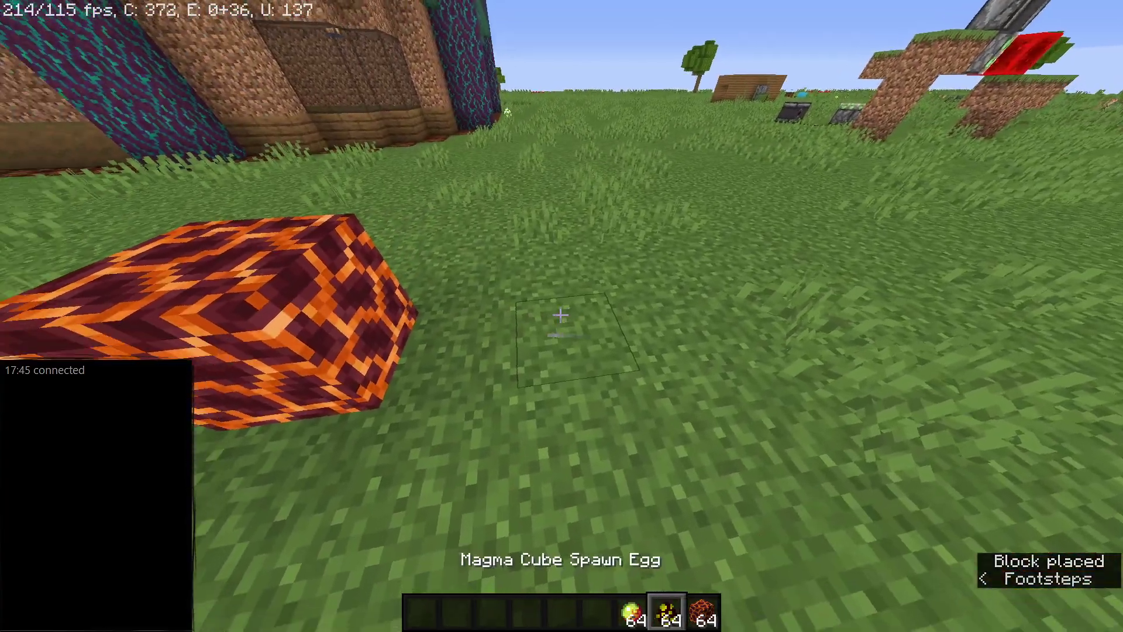
right_click(561, 315)
key("3")
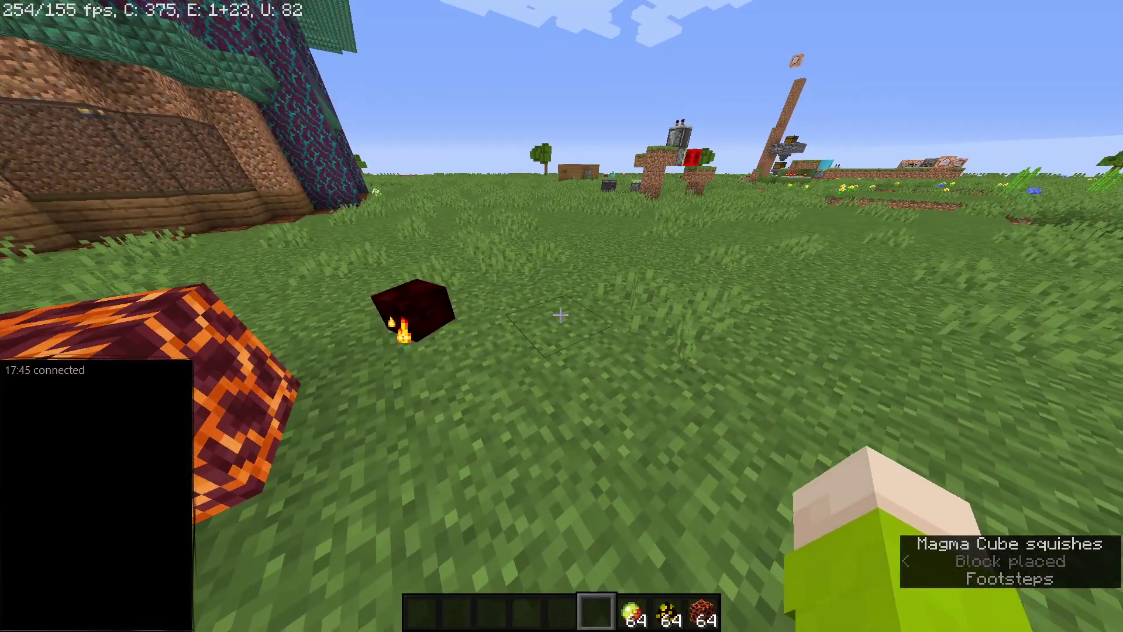
Throw one magma cream onto the grass near the magma block and hide the game interface for a clear view.
key("7")
key("q")
key("s")
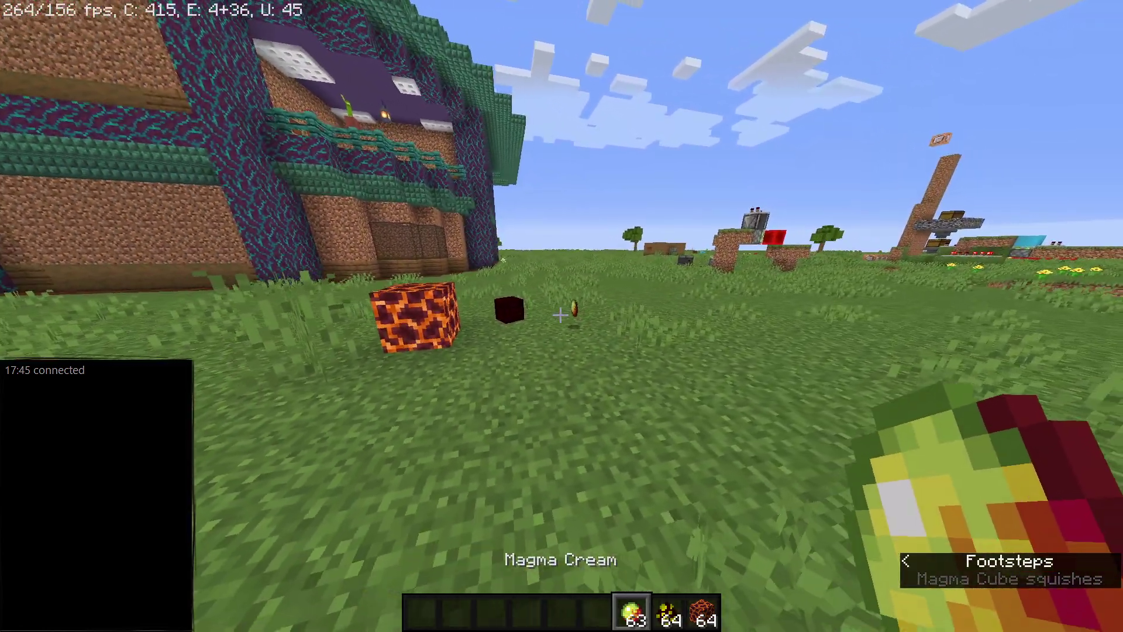
key("F1")
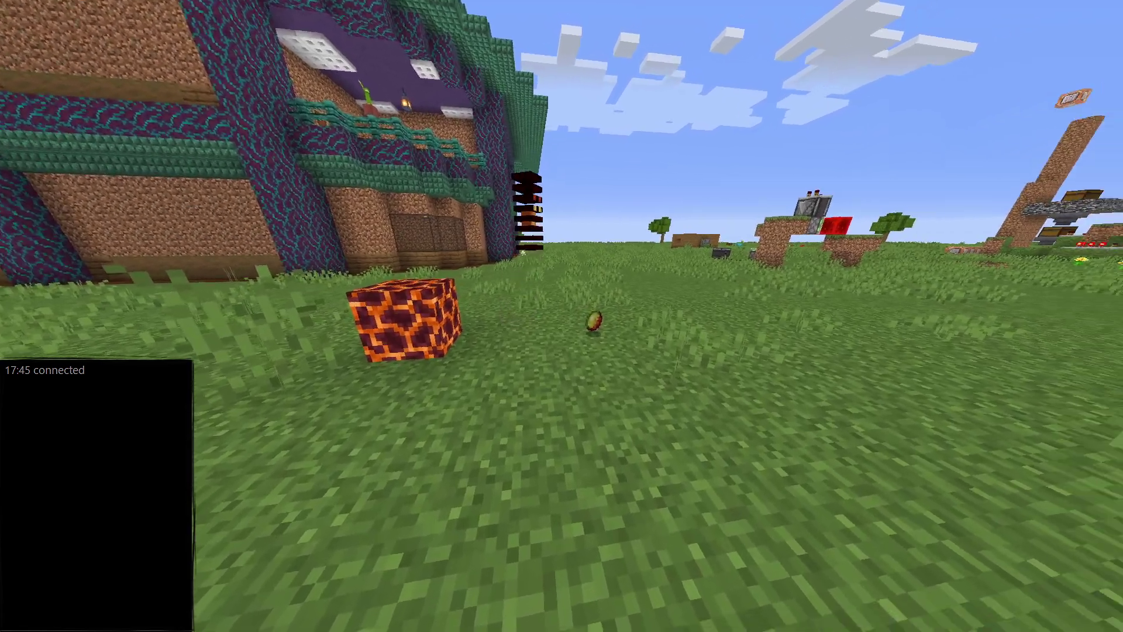
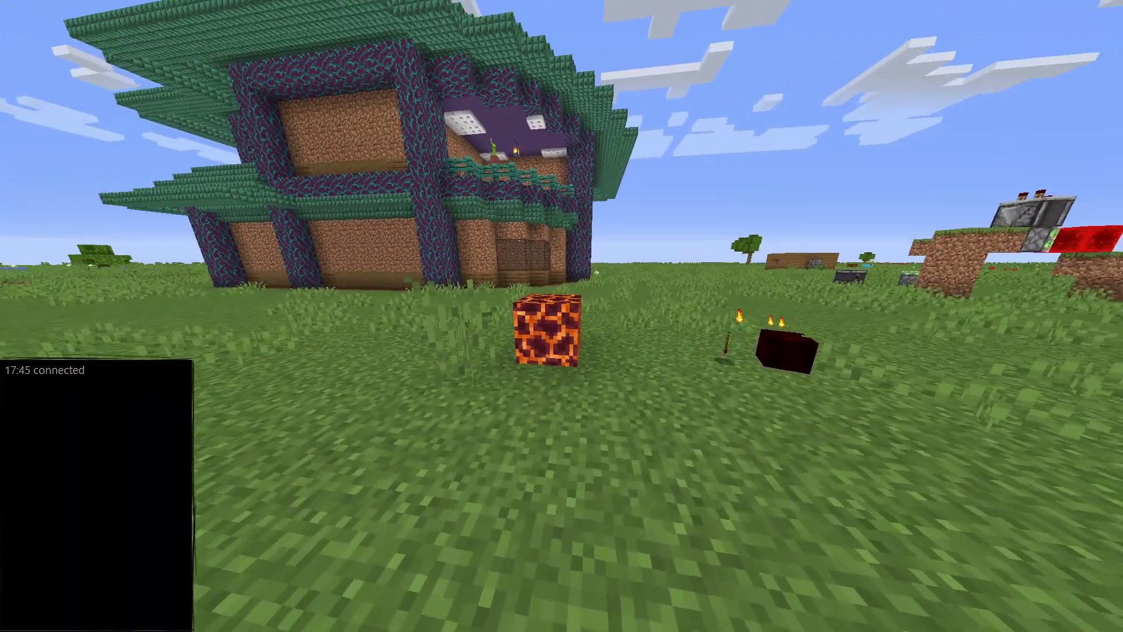
Show the game interface again, then break the magma block and strike the magma cube.
key("F1")
left_click(562, 316)
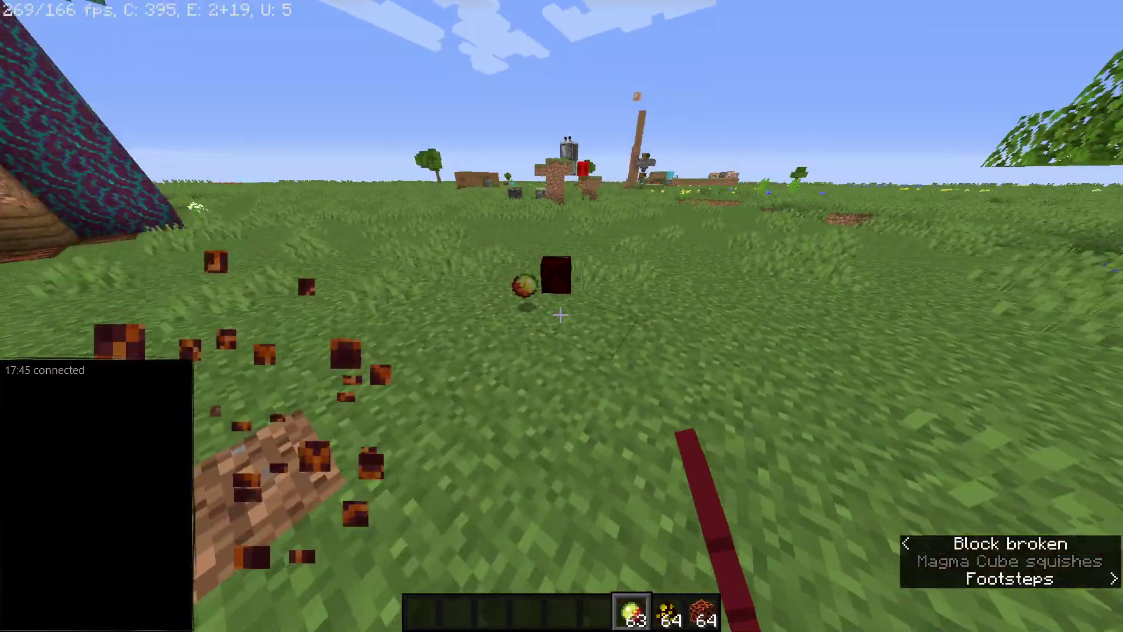
key("w")
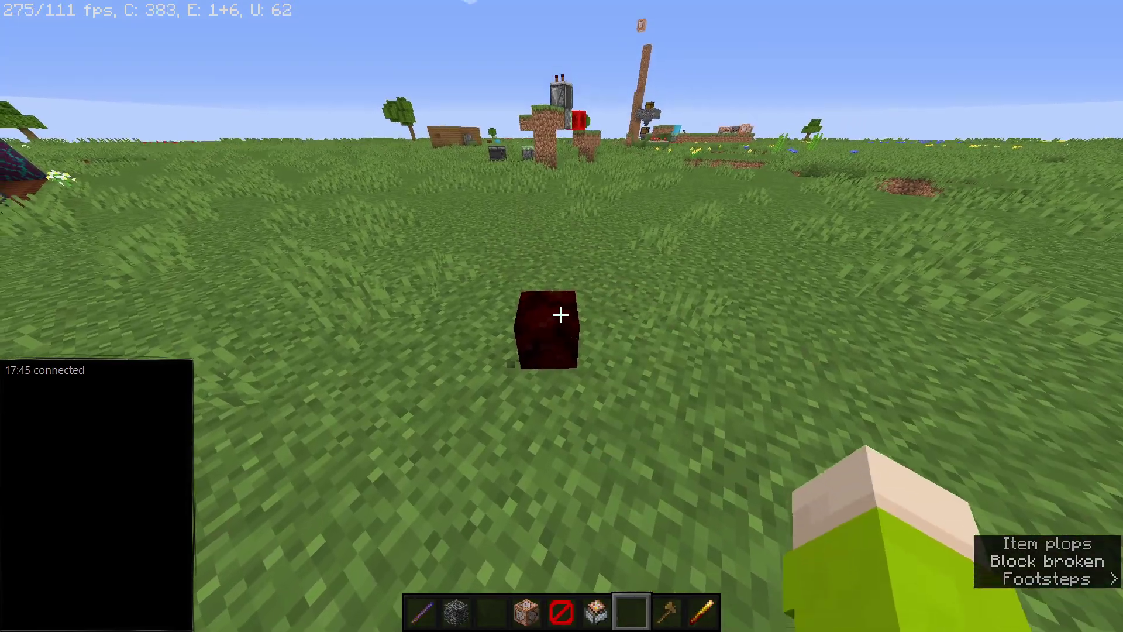
key("9")
left_click(561, 316)
key("w")
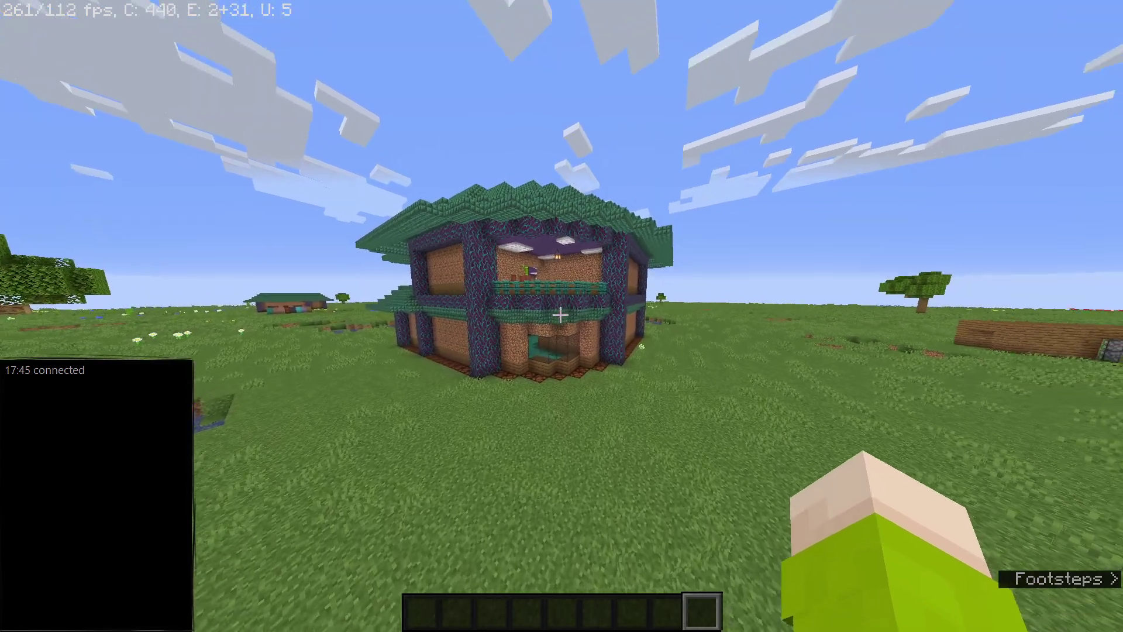
Look at the player and the surroundings in third person and approach the house's upper balcony.
key("F5")
key("F5")
key("F5")
scroll(560, 316, "up", 1)
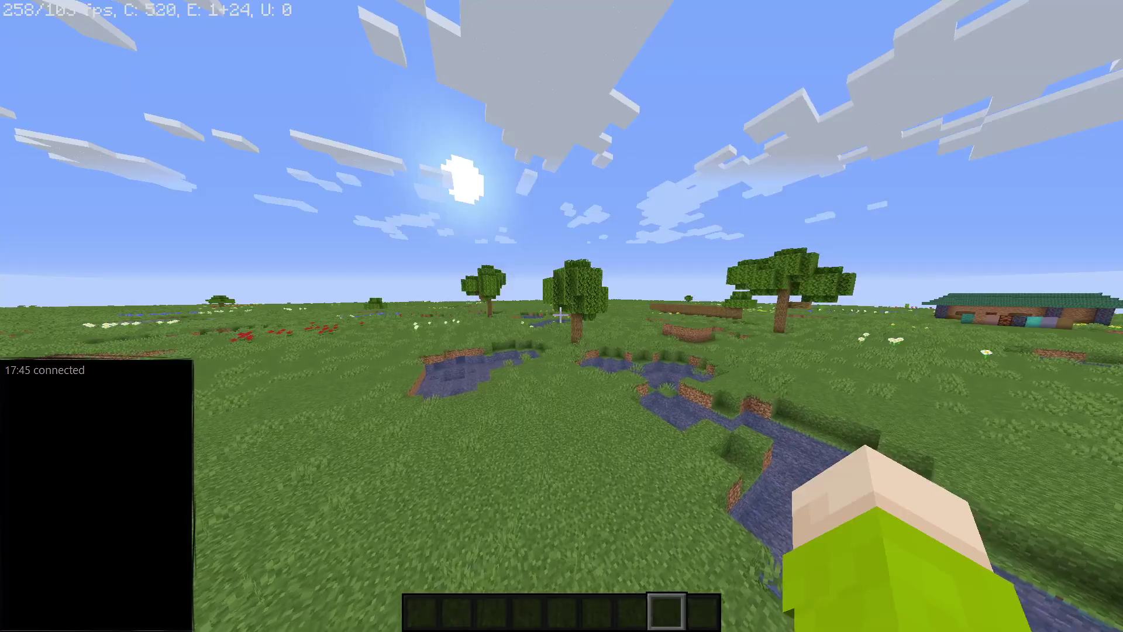
key("F5")
key("F5")
key("F5")
key("w")
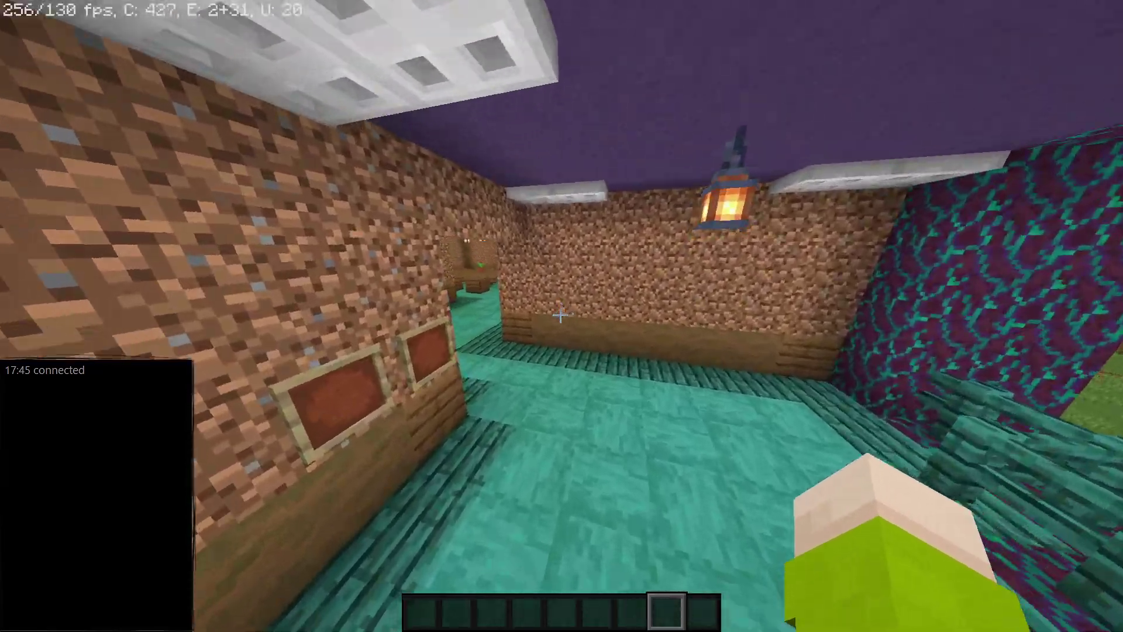
Examine the balcony with its fence, potted plant and roof in both first-person and third-person view.
key("e")
key("e")
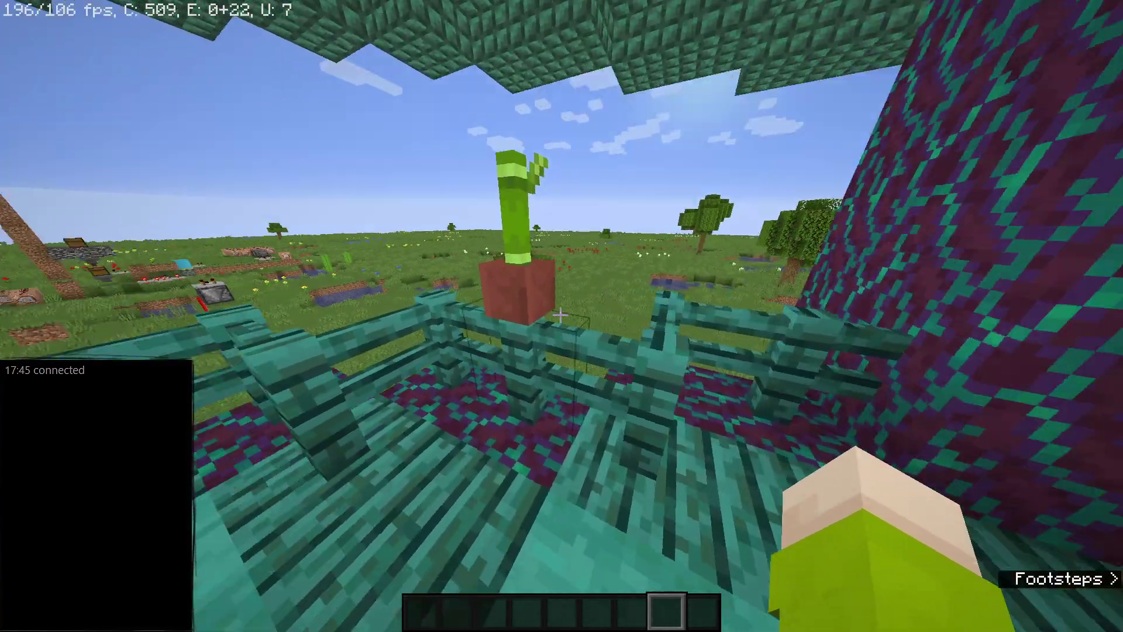
key("s")
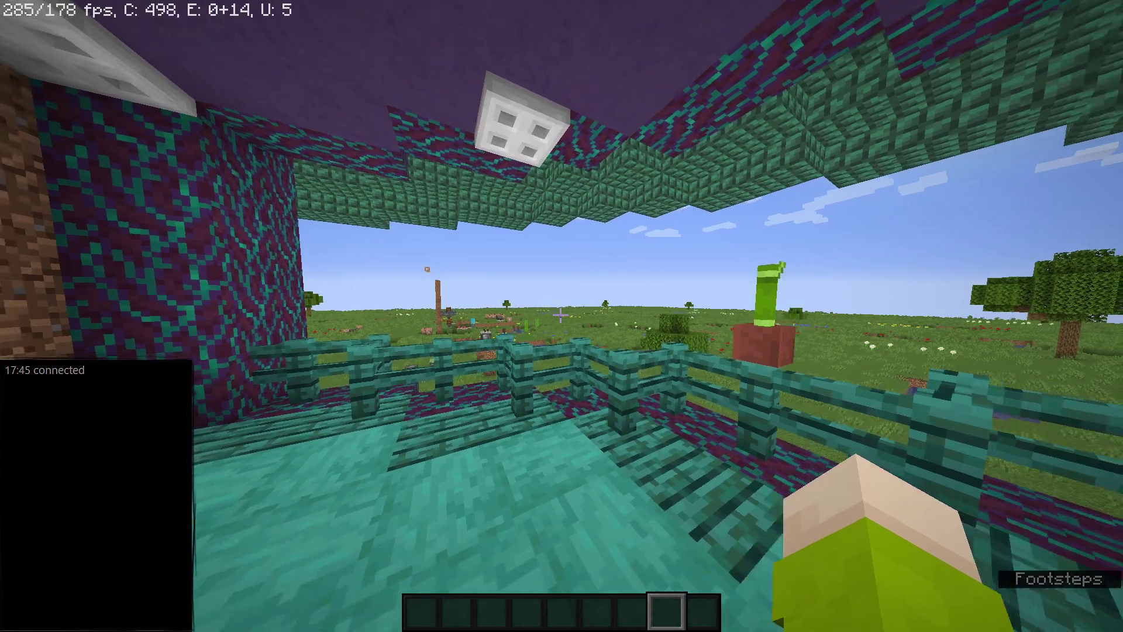
key("s")
key("F5")
key("F5")
key("F5")
key("w")
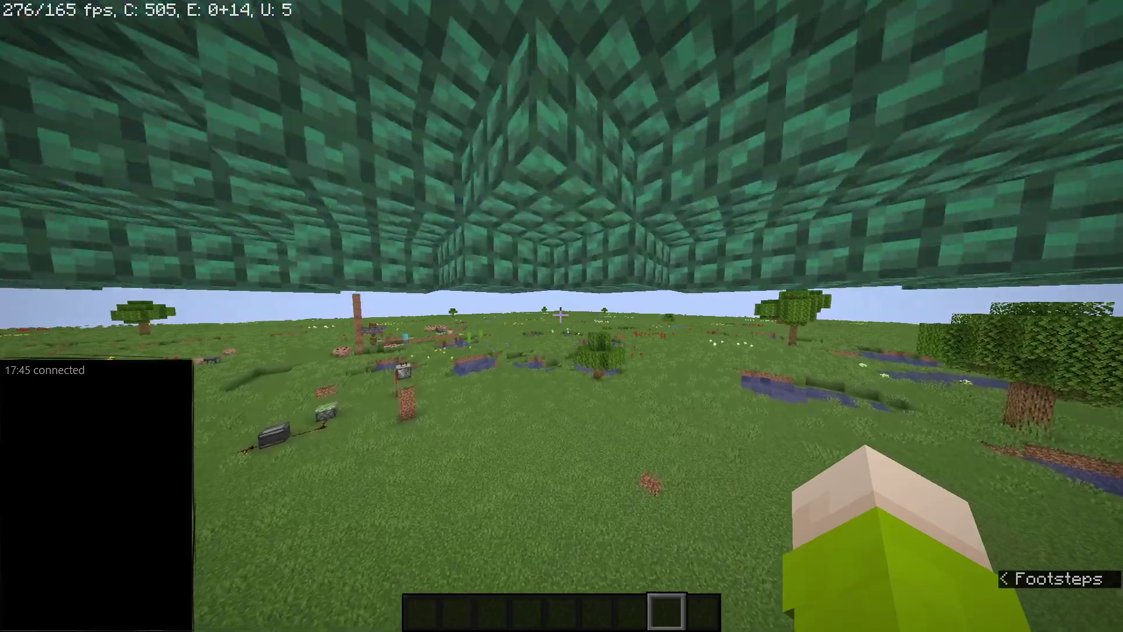
scroll(561, 316, "down", 1)
key("F5")
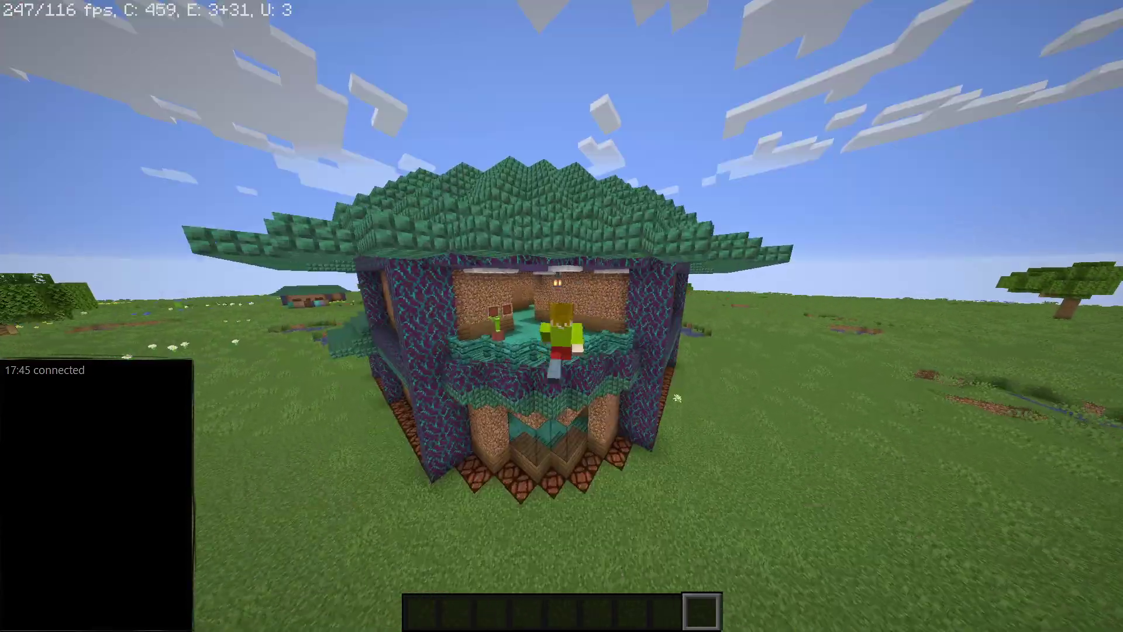
key("F5")
key("F5")
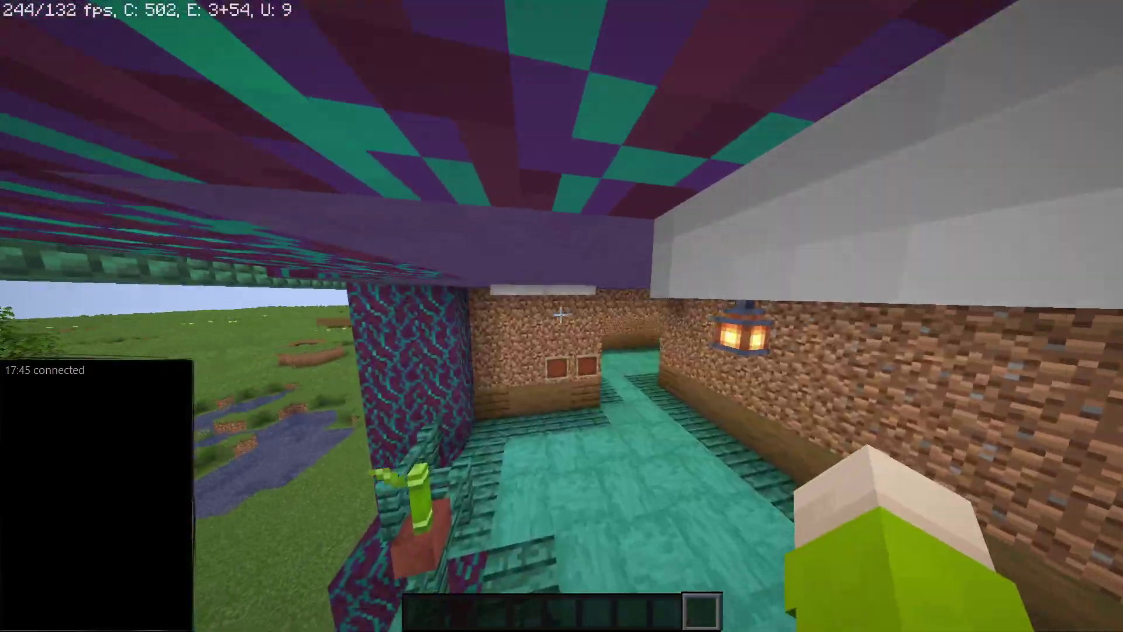
Check how the player looks against the balcony walls and remove the two item frames beside the doorway.
key("w")
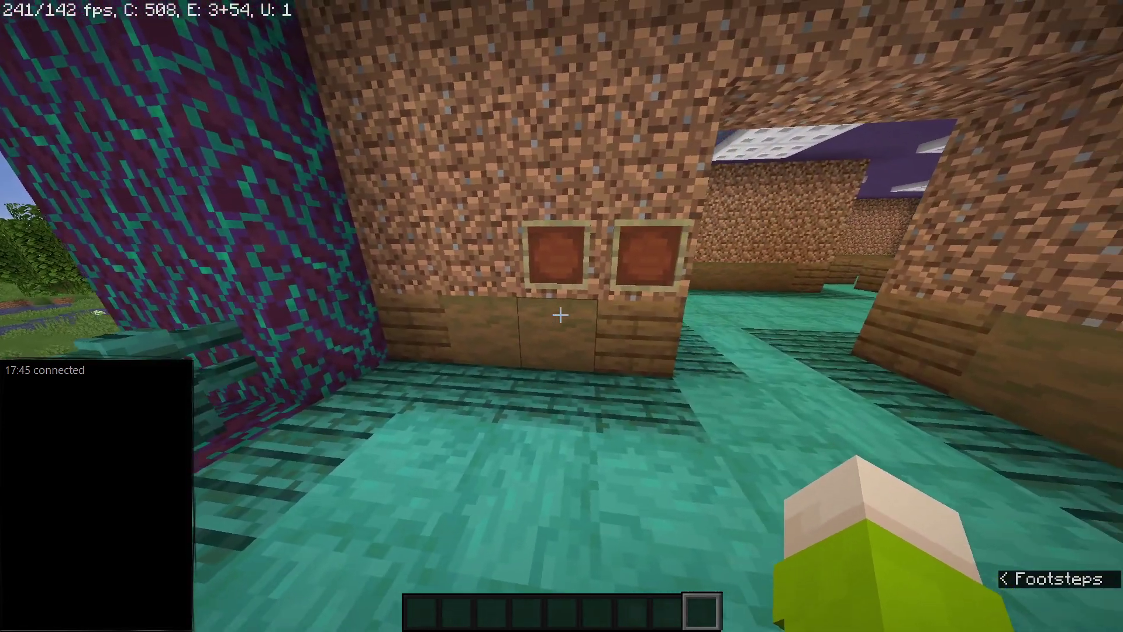
key("F5")
key("F5")
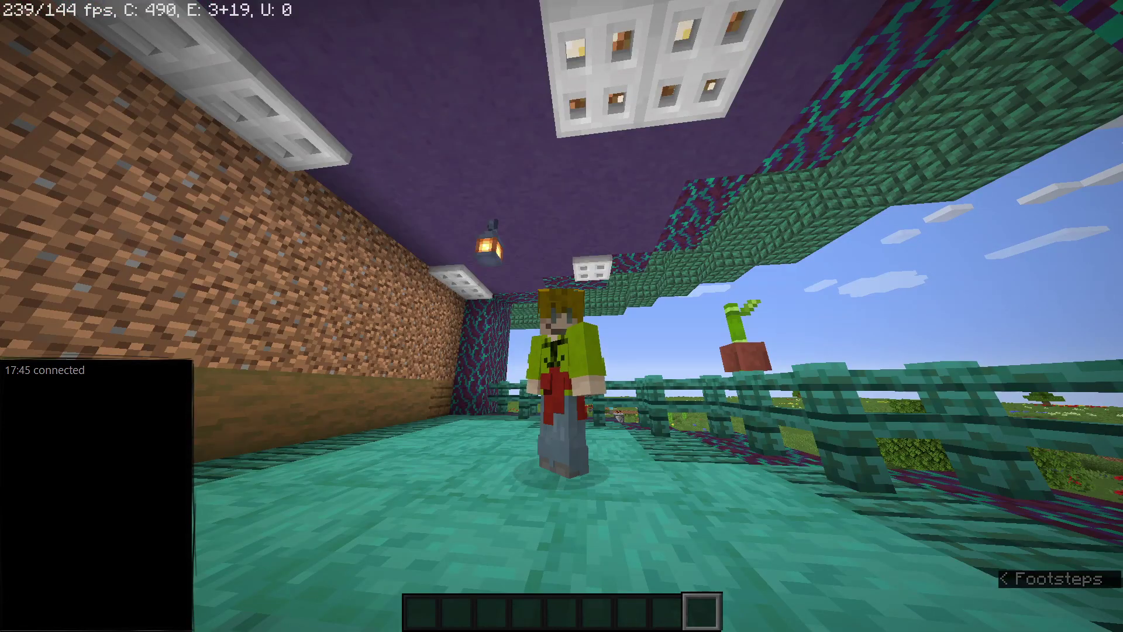
key("F5")
key("s")
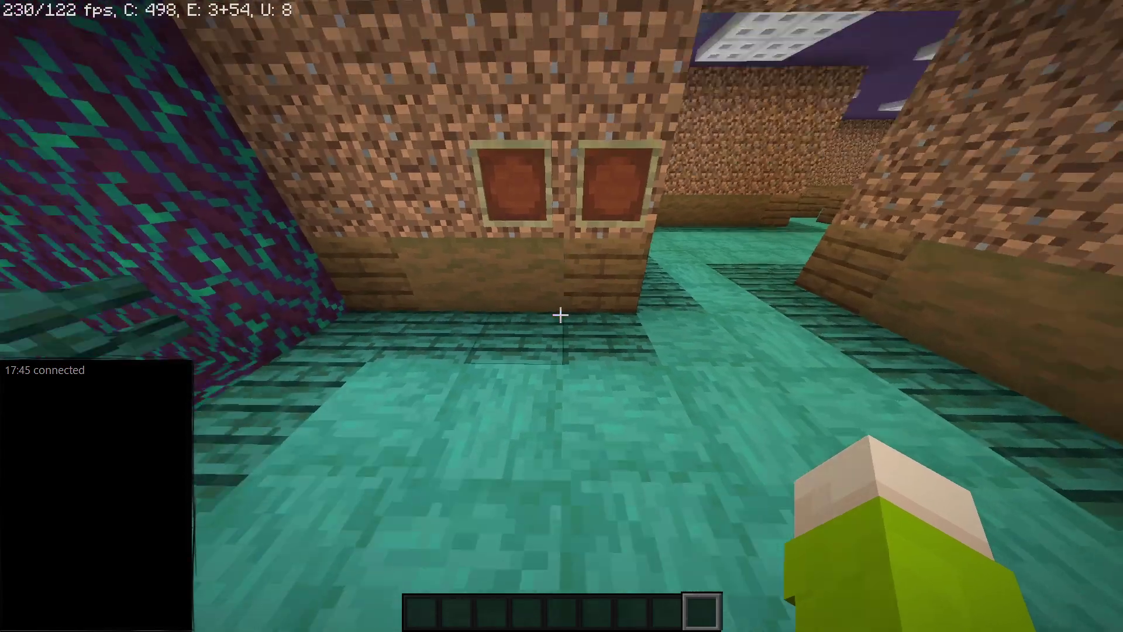
key("w")
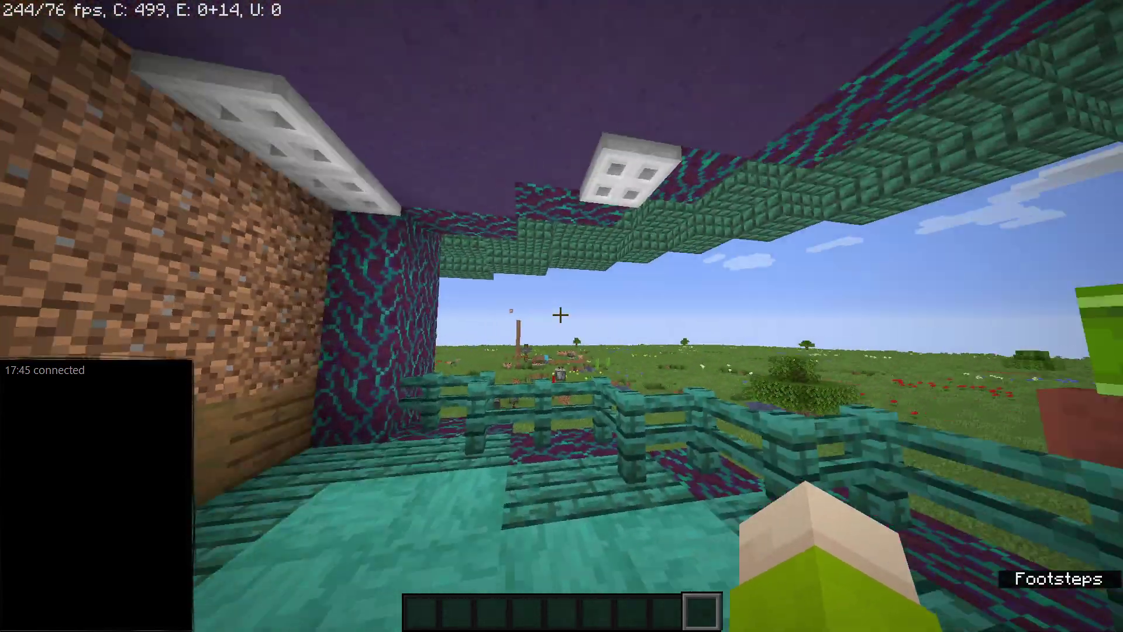
key("F5")
key("F5")
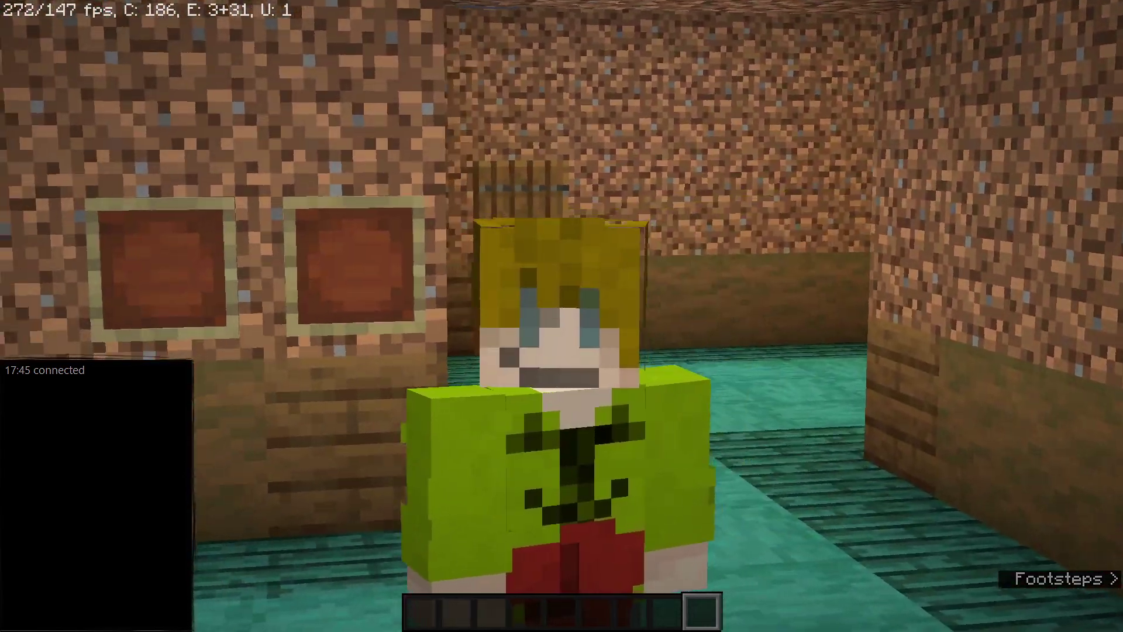
key("F5")
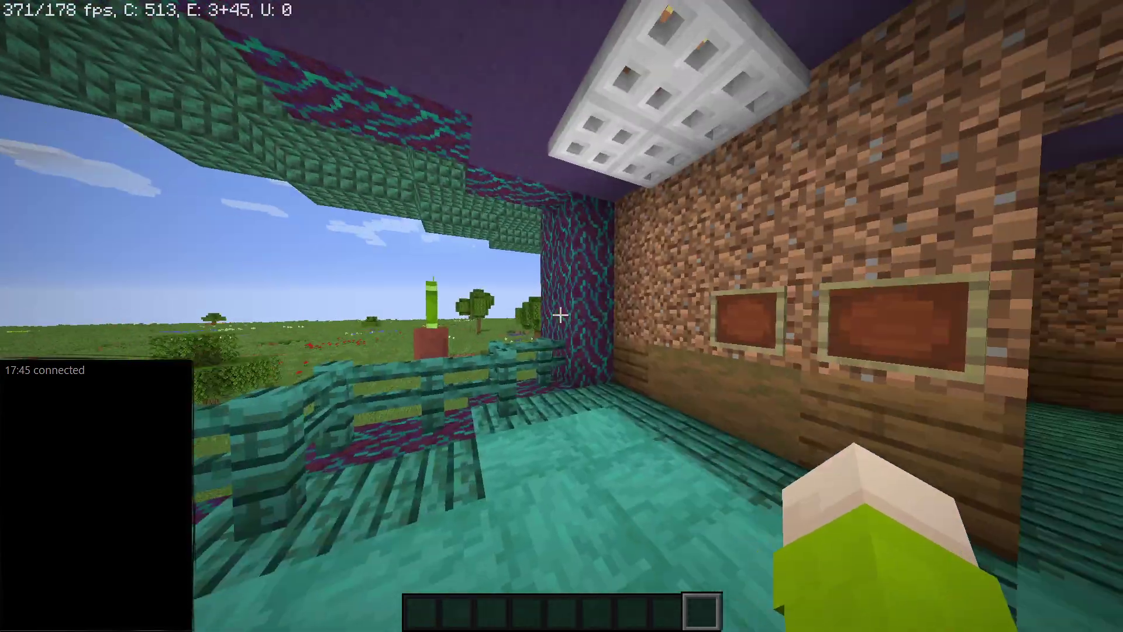
left_click(562, 316)
left_click(561, 316)
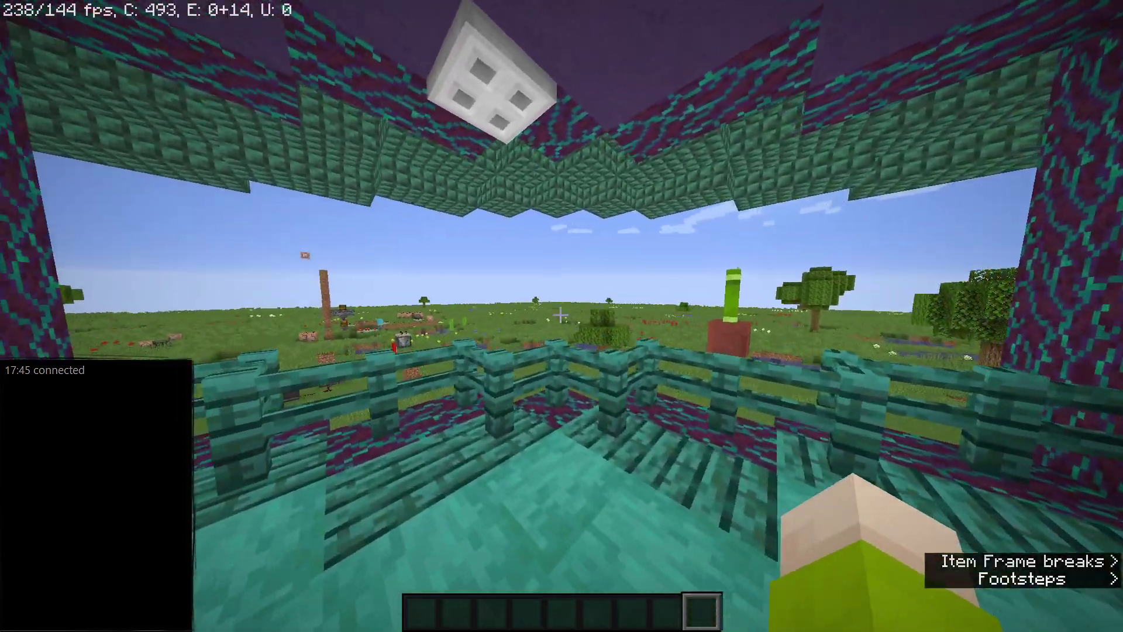
View the player from the front in the middle of the balcony.
key("F5")
key("F5")
key("Escape")
key("Escape")
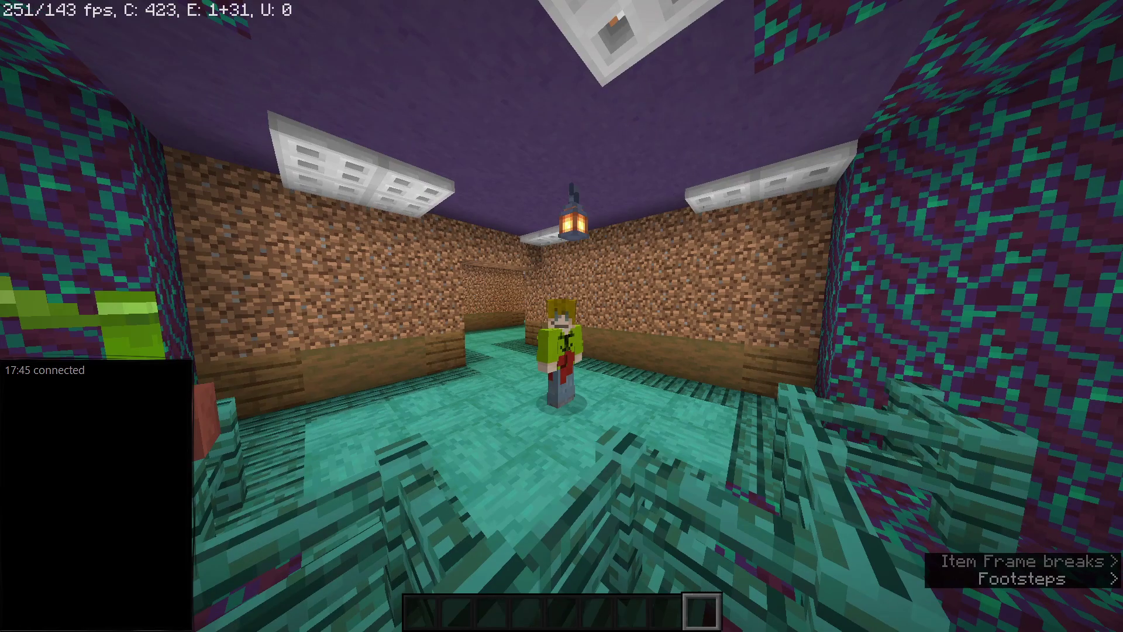
Switch to GIMP and examine the magma.png texture up close.
key("alt+Tab")
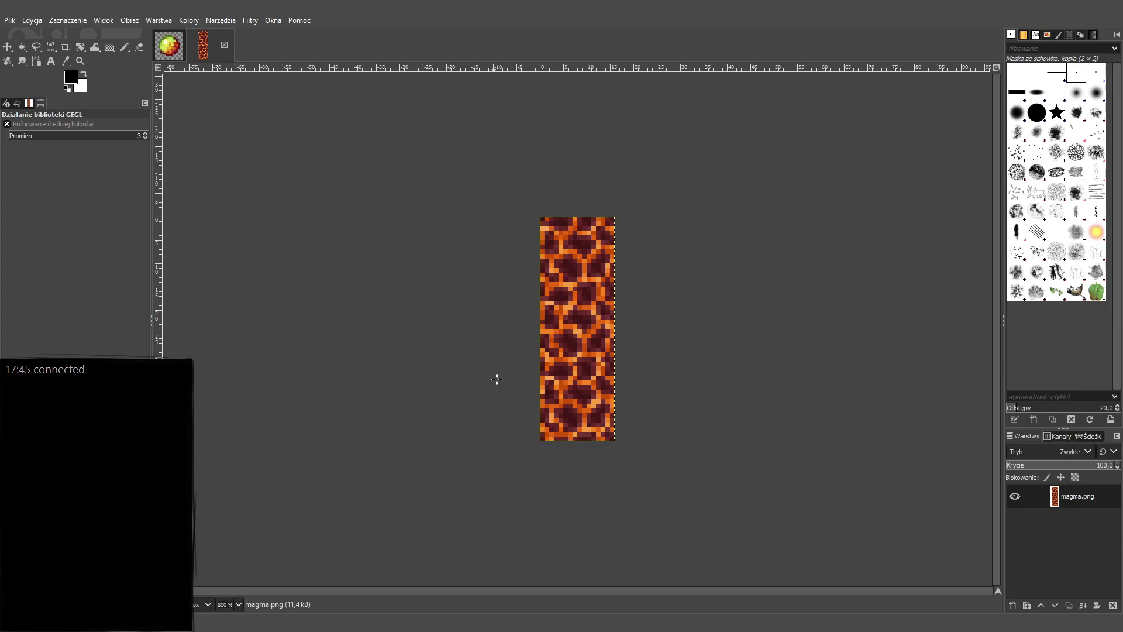
key("plus")
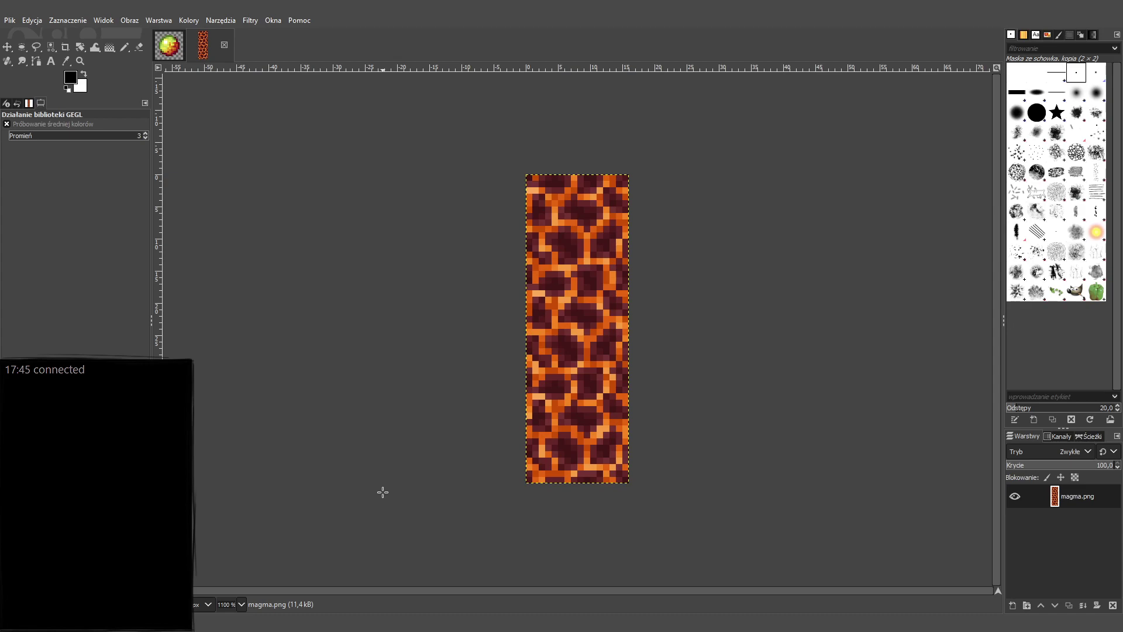
scroll(402, 483, "up", 2)
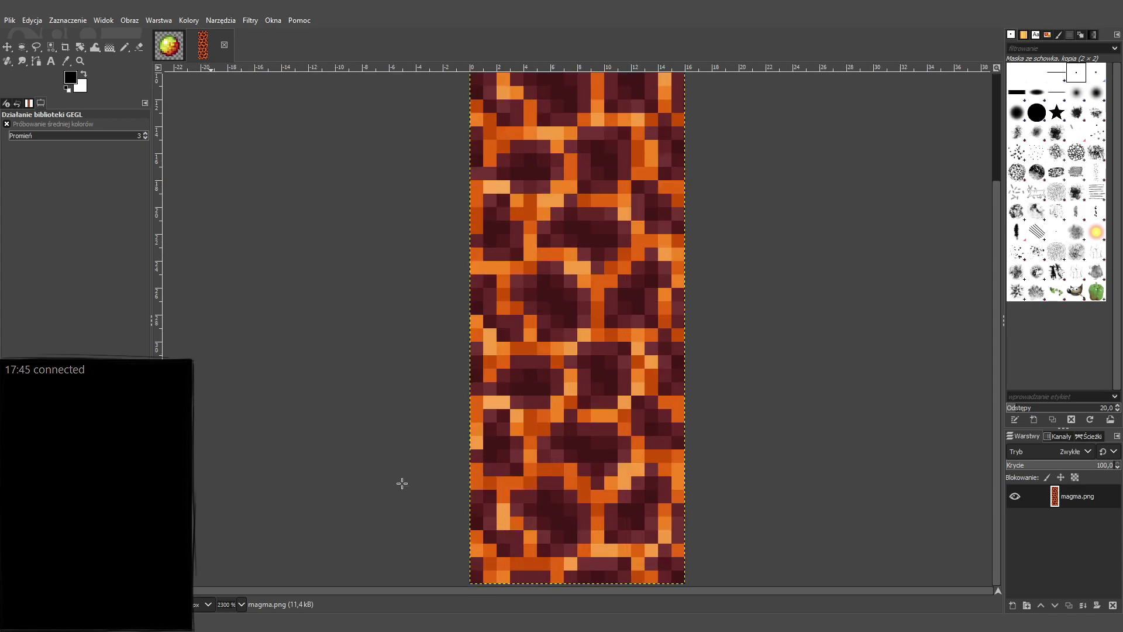
scroll(402, 484, "down", 2)
scroll(402, 483, "up", 1)
Choose the Pencil tool, bring up the magma_cream.png image and set the pencil size to 1.
key("n")
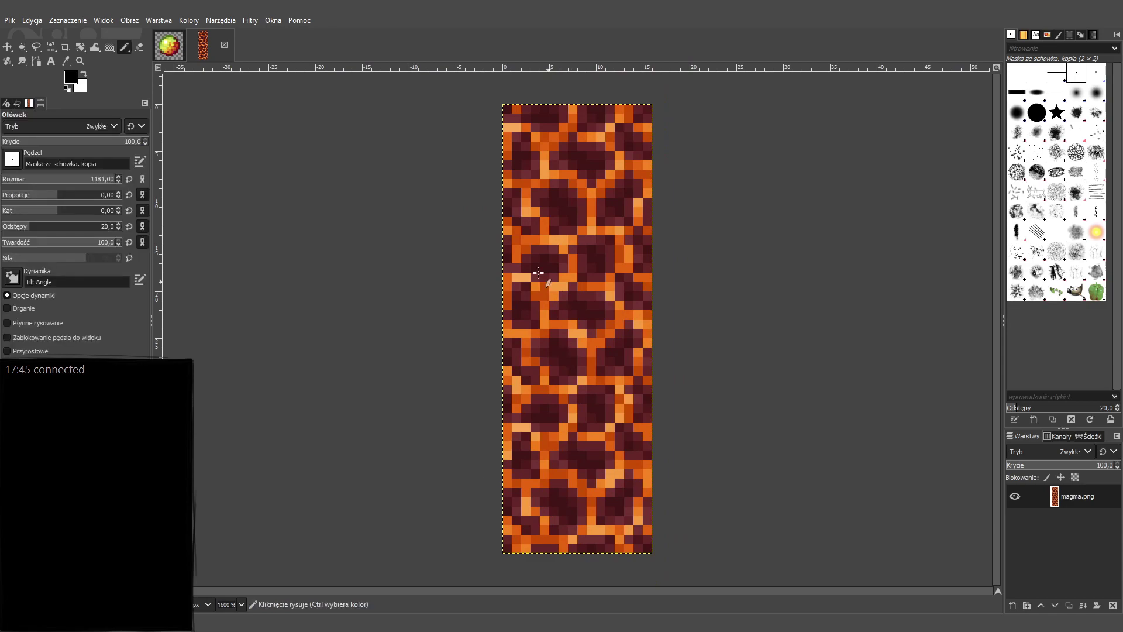
left_click(169, 46)
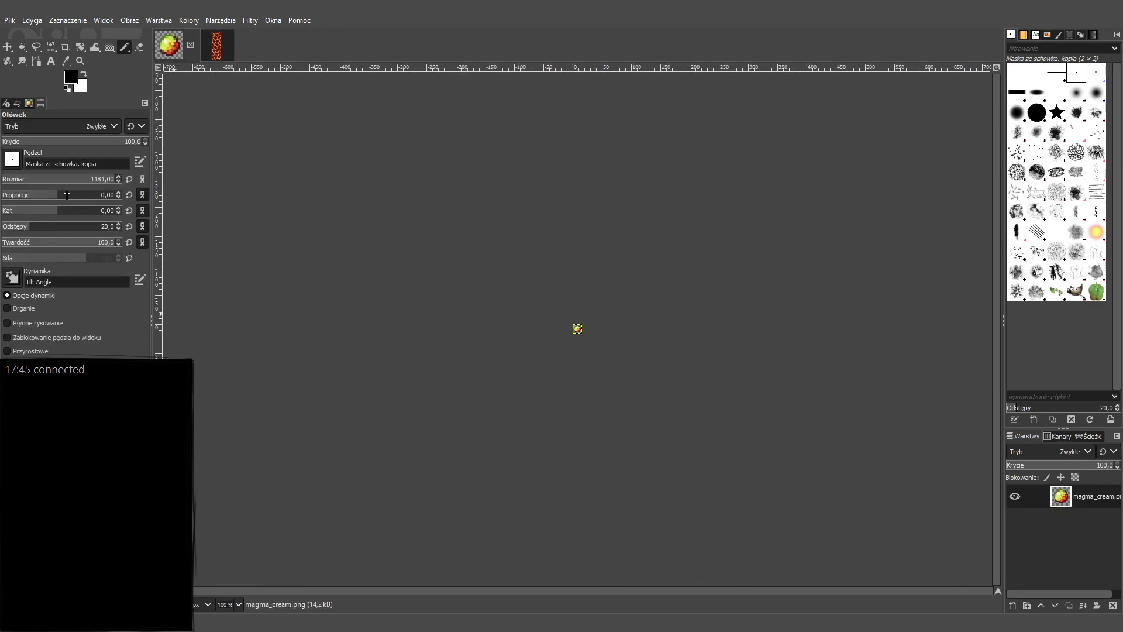
key("BackSpace")
key("BackSpace")
key("BackSpace")
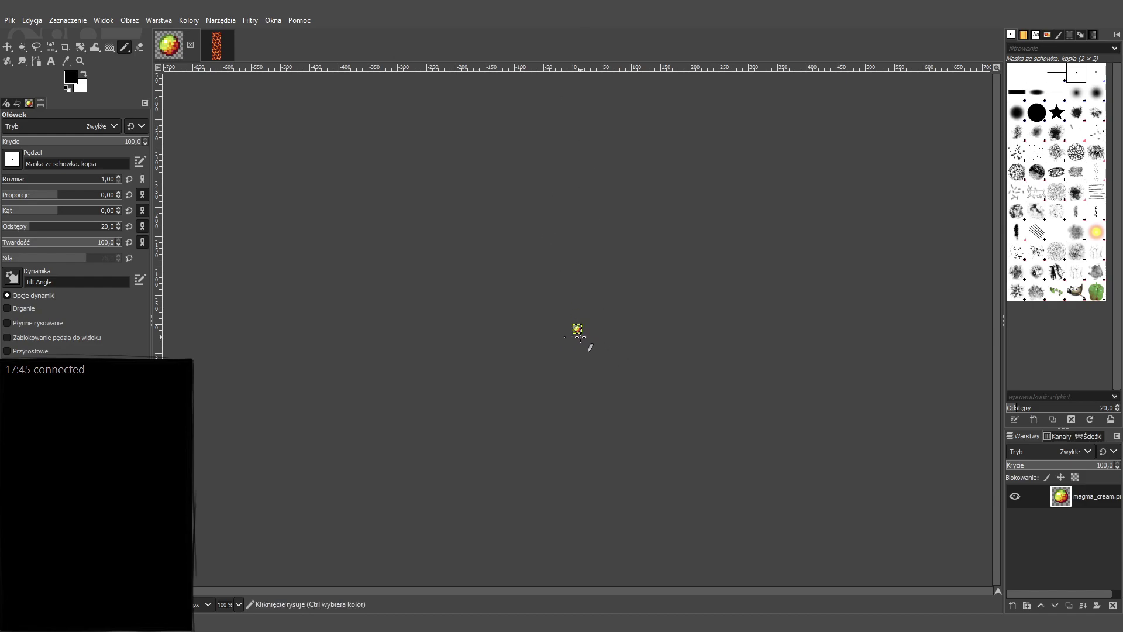
Try pasting the magma texture as a layer over magma_cream.png, and undo the paste.
key("ctrl+v")
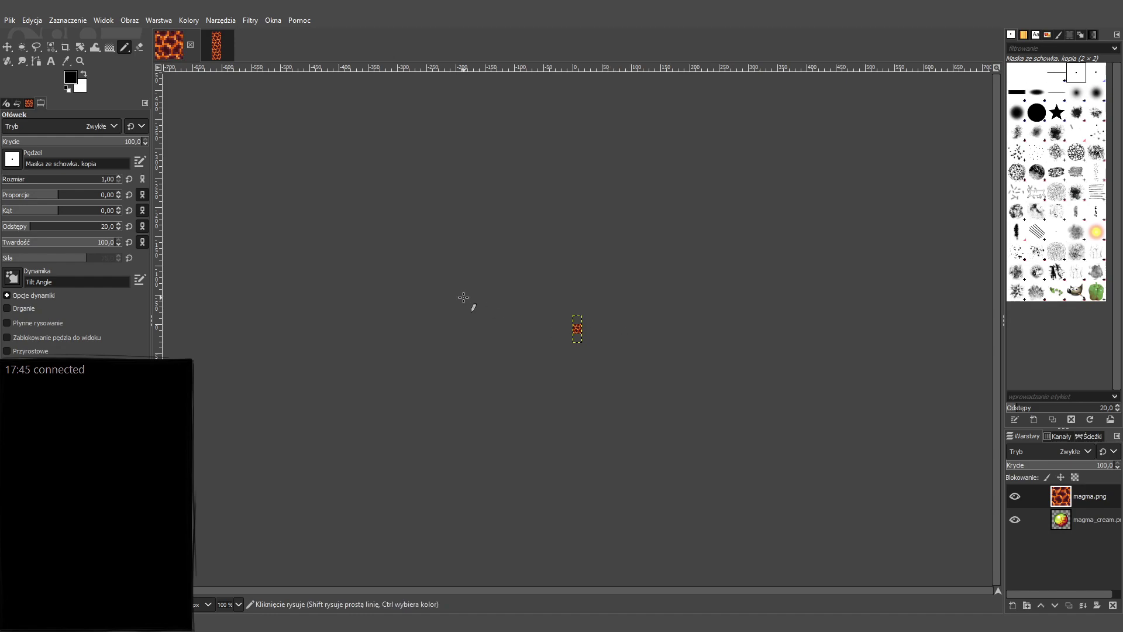
key("ctrl+z")
Set Bucket Fill to fill similar colours and fill the vertical green outline strip on the magma cream's left edge with black.
key("5")
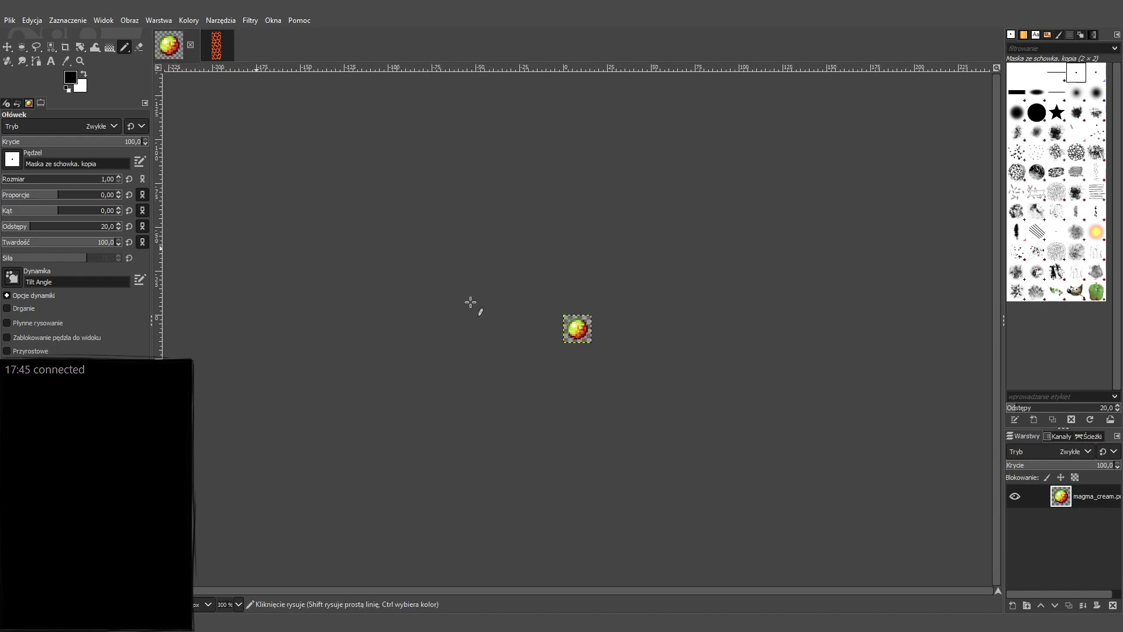
key("plus")
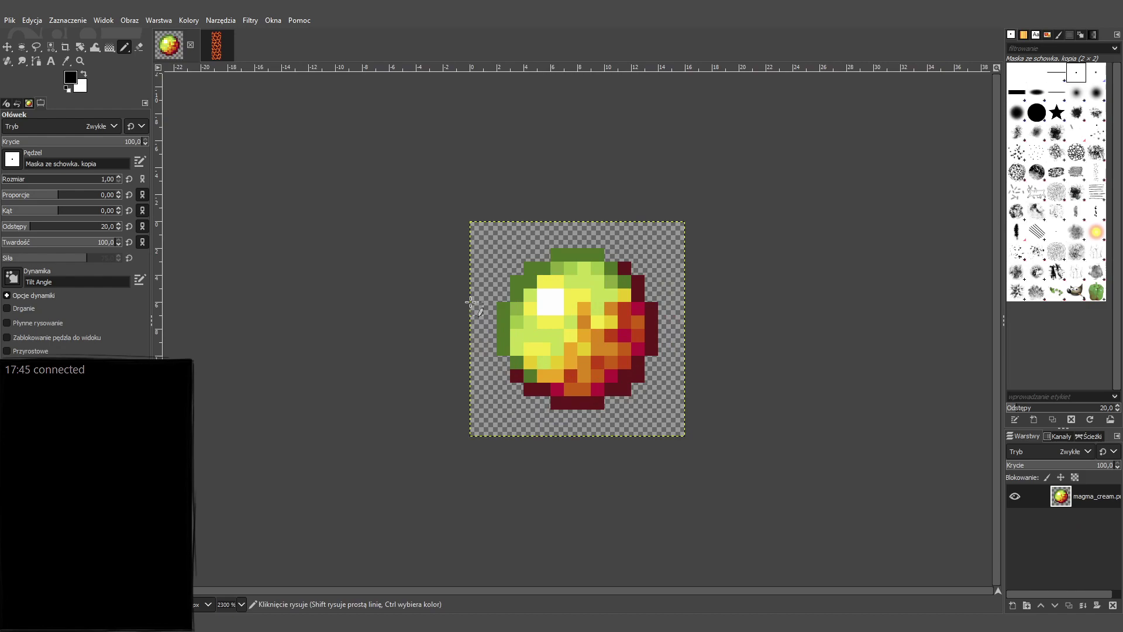
key("plus")
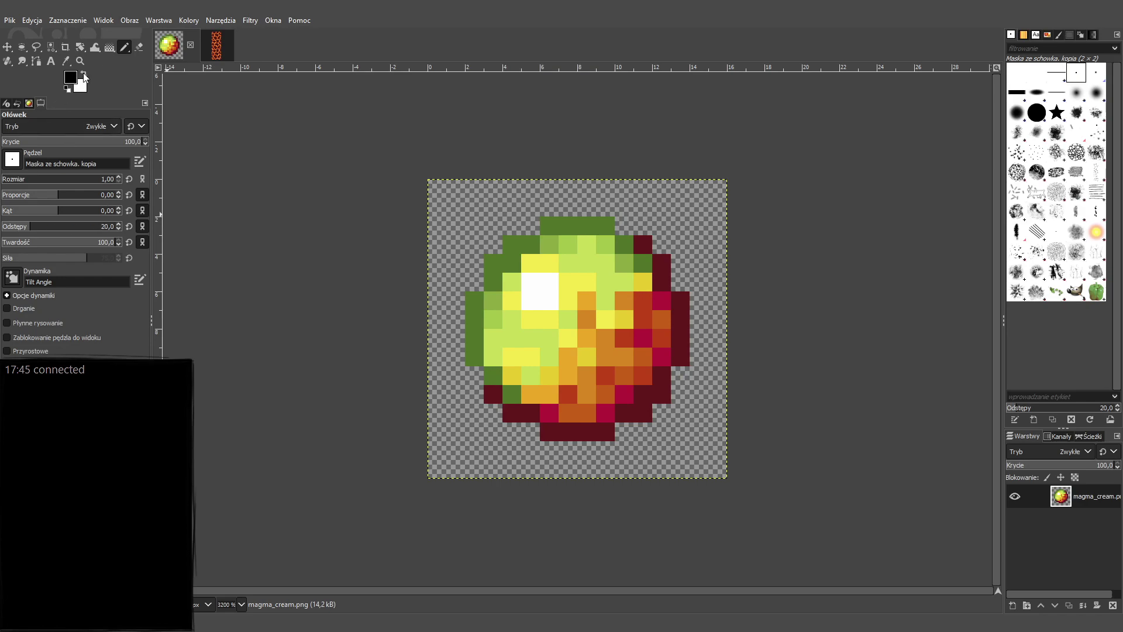
key("shift+b")
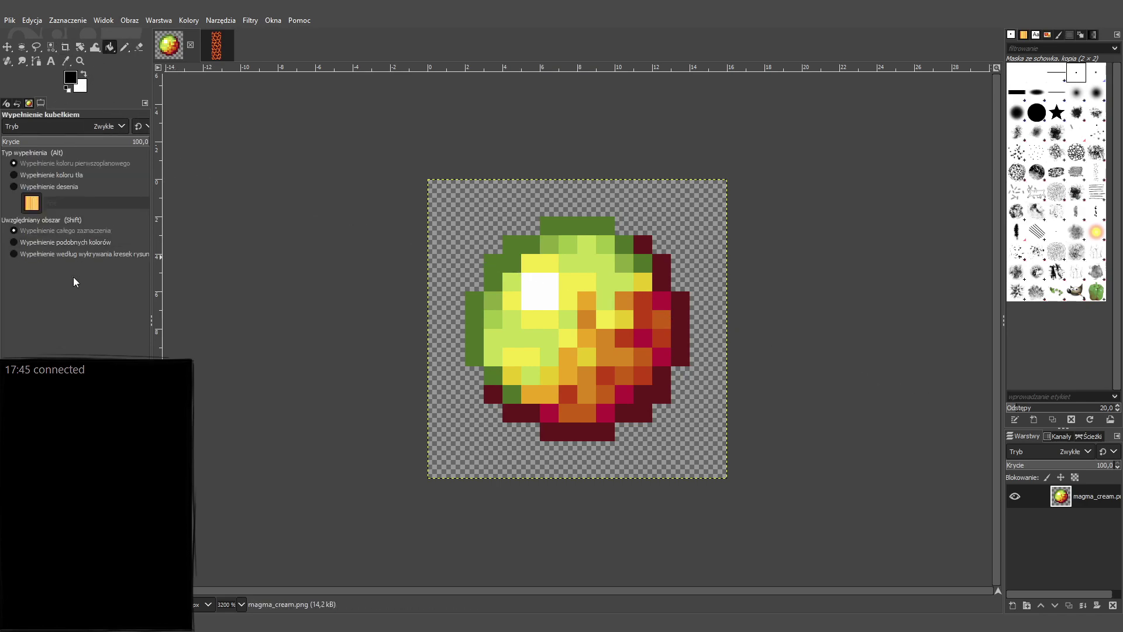
left_click(52, 242)
left_click(478, 315)
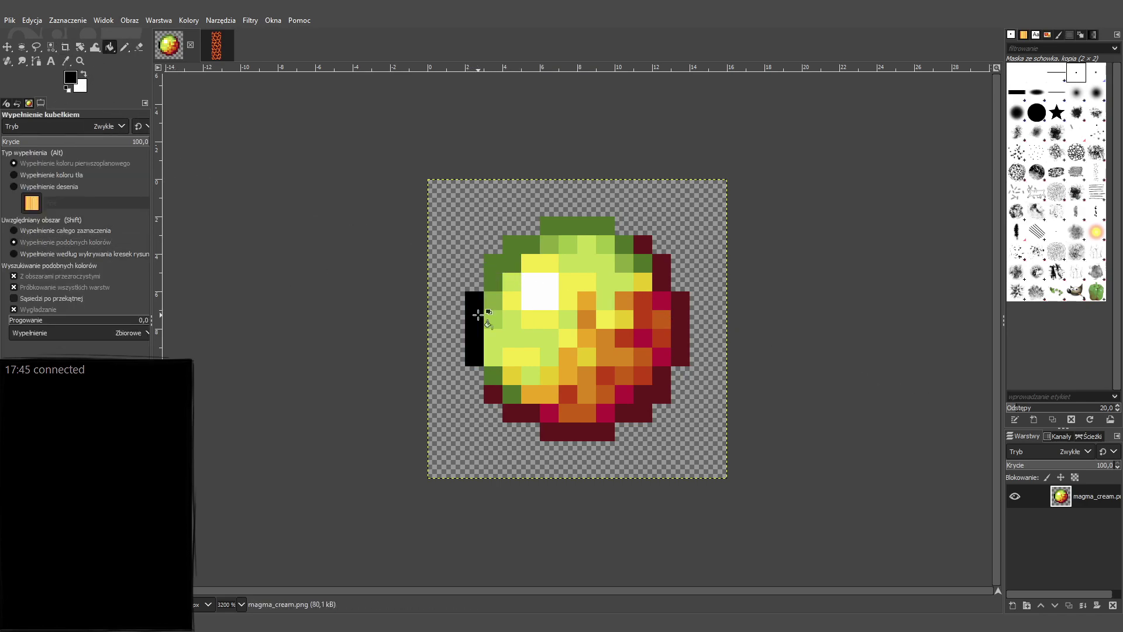
Fill the rest of the magma cream with black, raising the fill threshold to 55 and 255, and reset the threshold to 0.
left_click(495, 286)
left_click(553, 228)
left_click(547, 264)
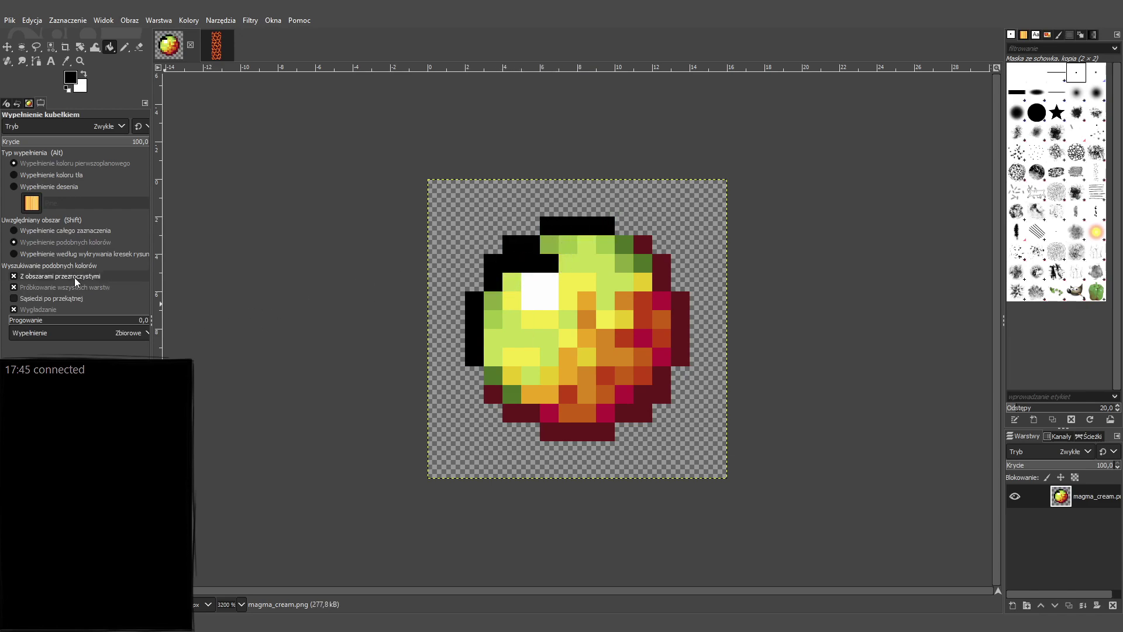
left_click(40, 321)
left_click(559, 293)
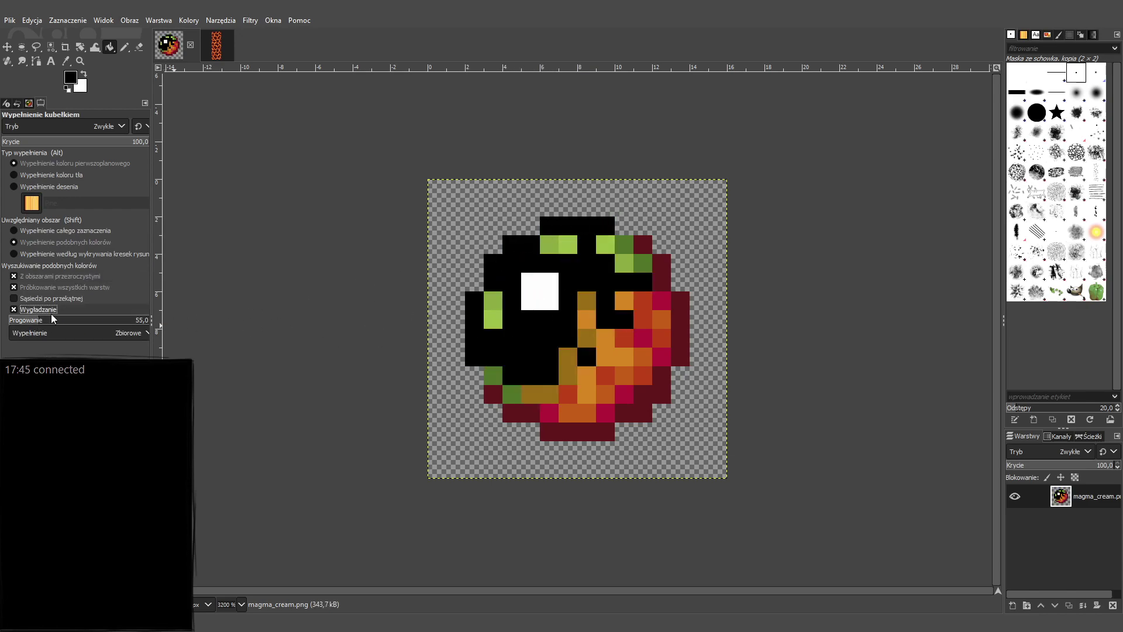
left_click_drag(52, 318, 133, 325)
left_click(539, 321)
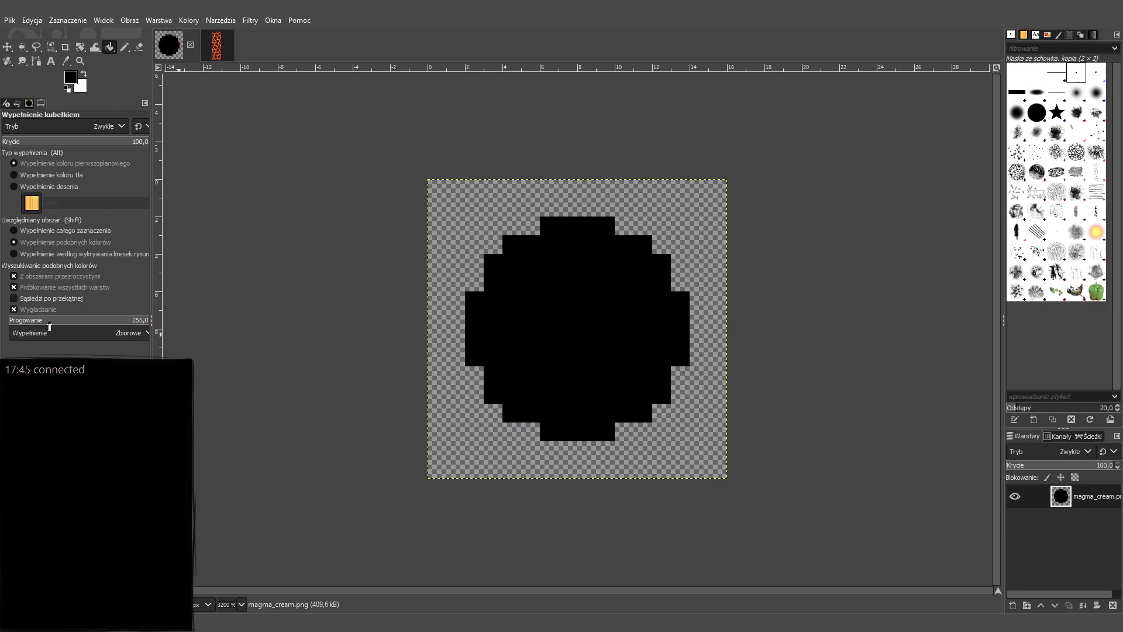
left_click_drag(49, 327, 3, 293)
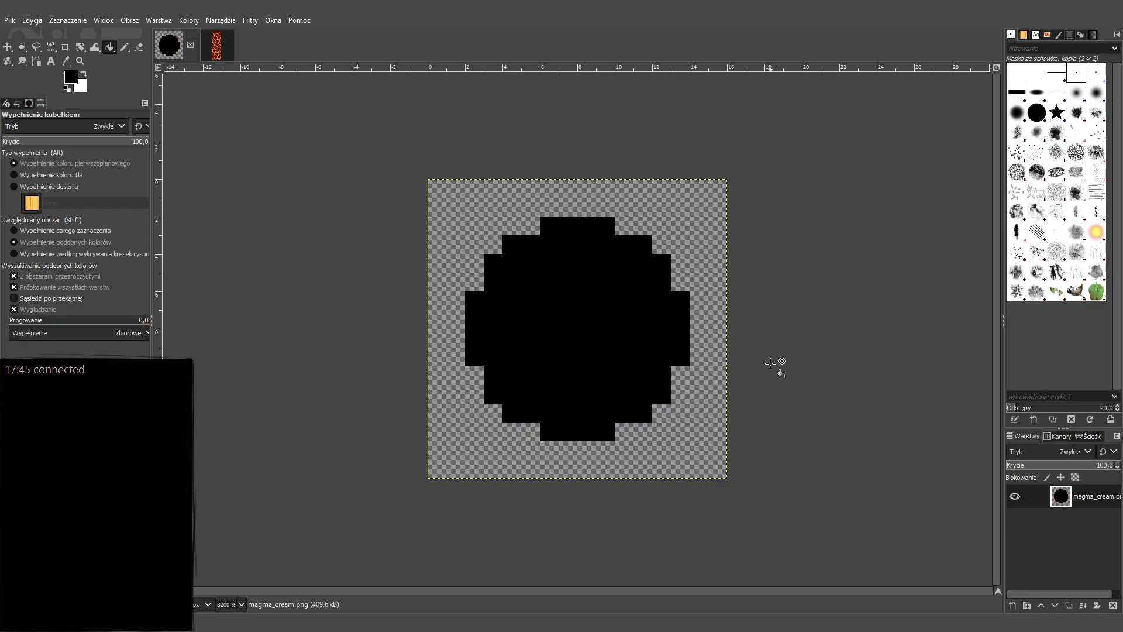
Duplicate the black magma cream layer, hide the original, and lock the alpha channel on the copy.
left_click(217, 55)
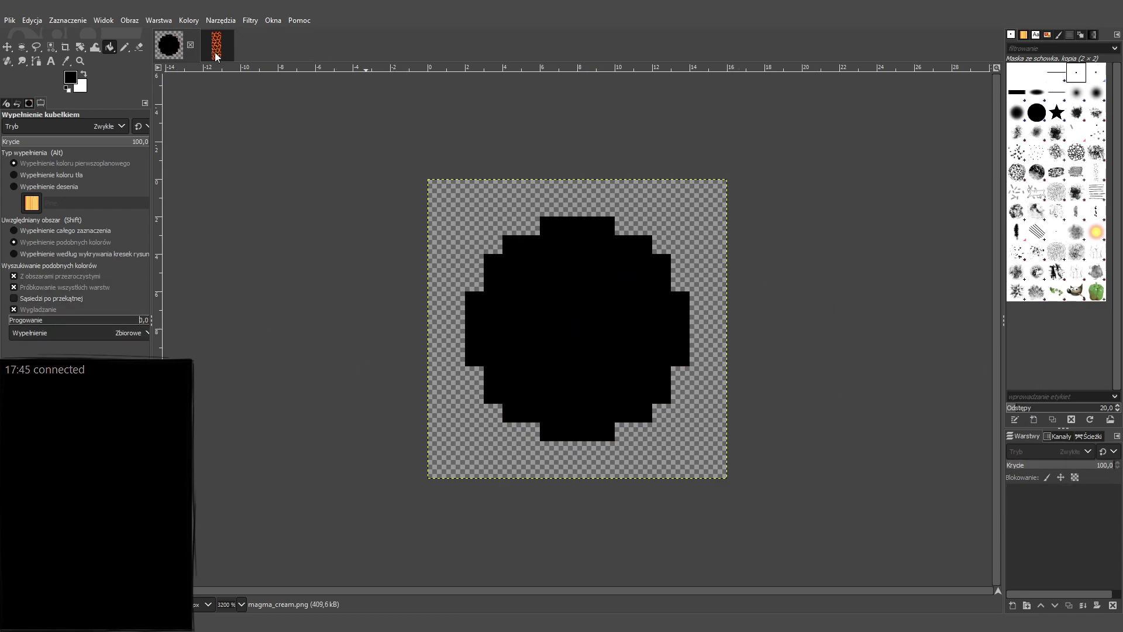
left_click(158, 53)
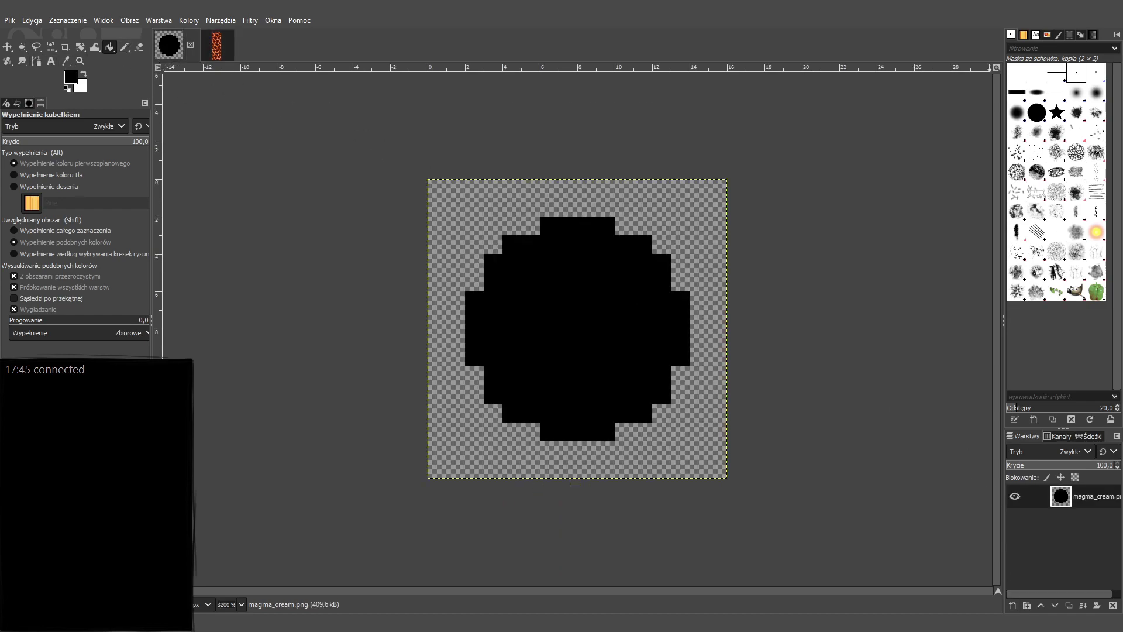
left_click(1069, 606)
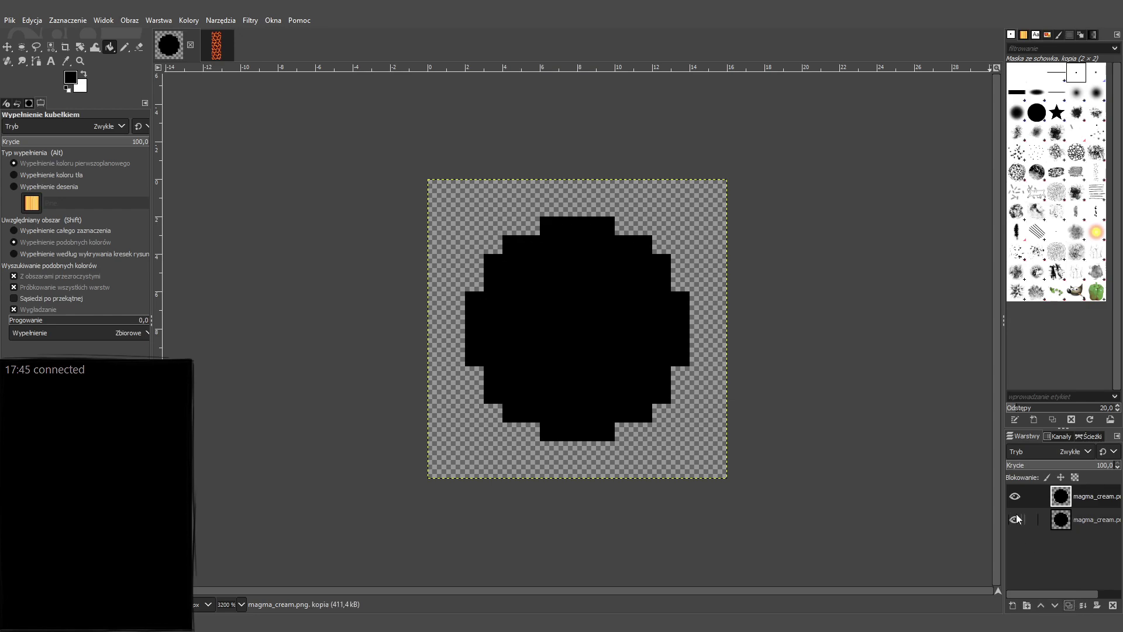
left_click(1015, 519)
left_click(1075, 476)
Sample the dark maroon from magma.png and fill the black ball in magma_cream.png with it.
key("n")
left_click(216, 45)
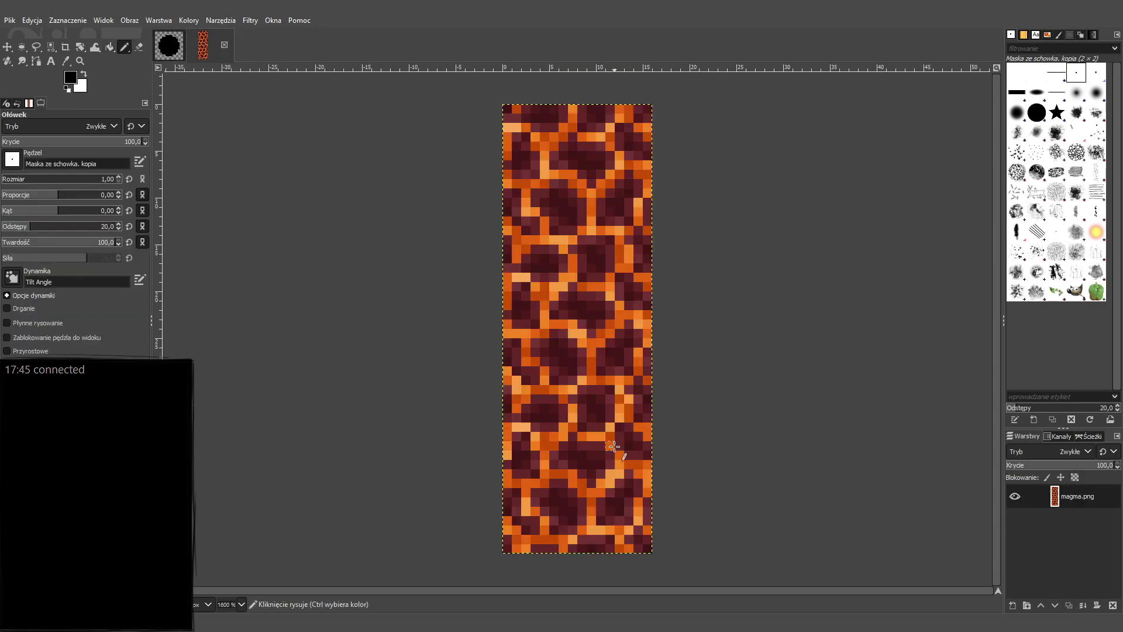
left_click(547, 266, "ctrl")
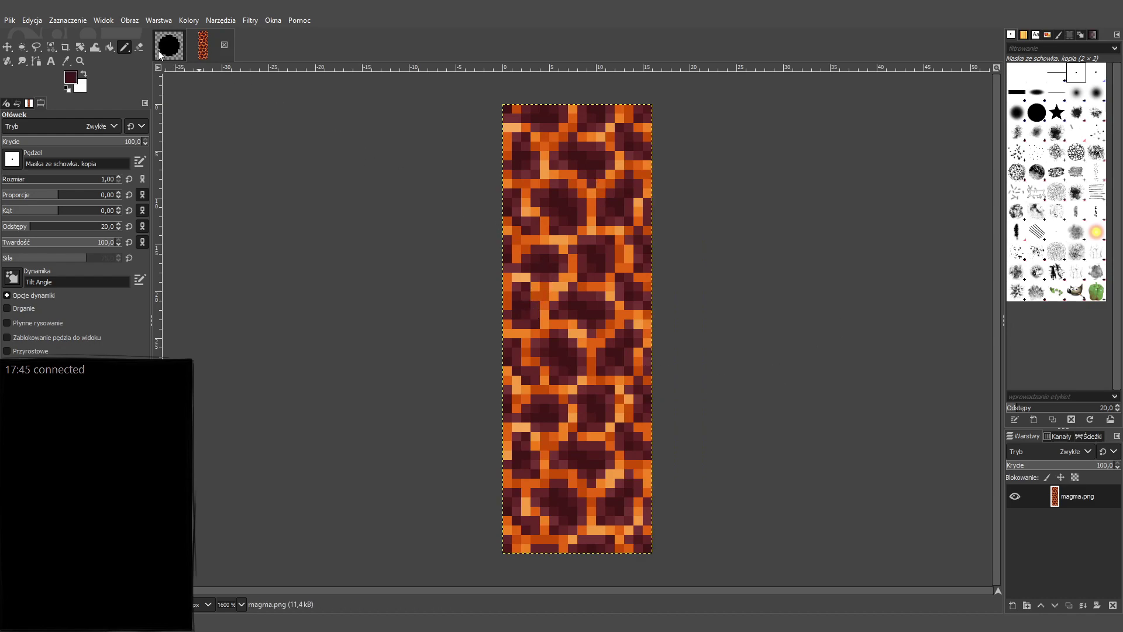
left_click(161, 48)
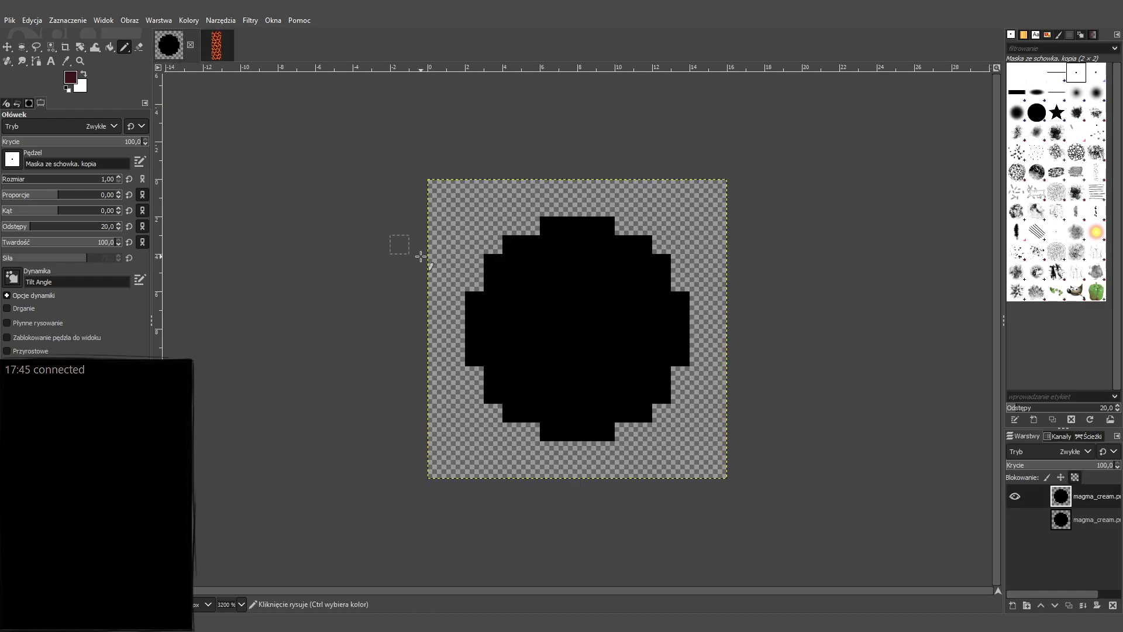
left_click(111, 48)
left_click(602, 293)
key("n")
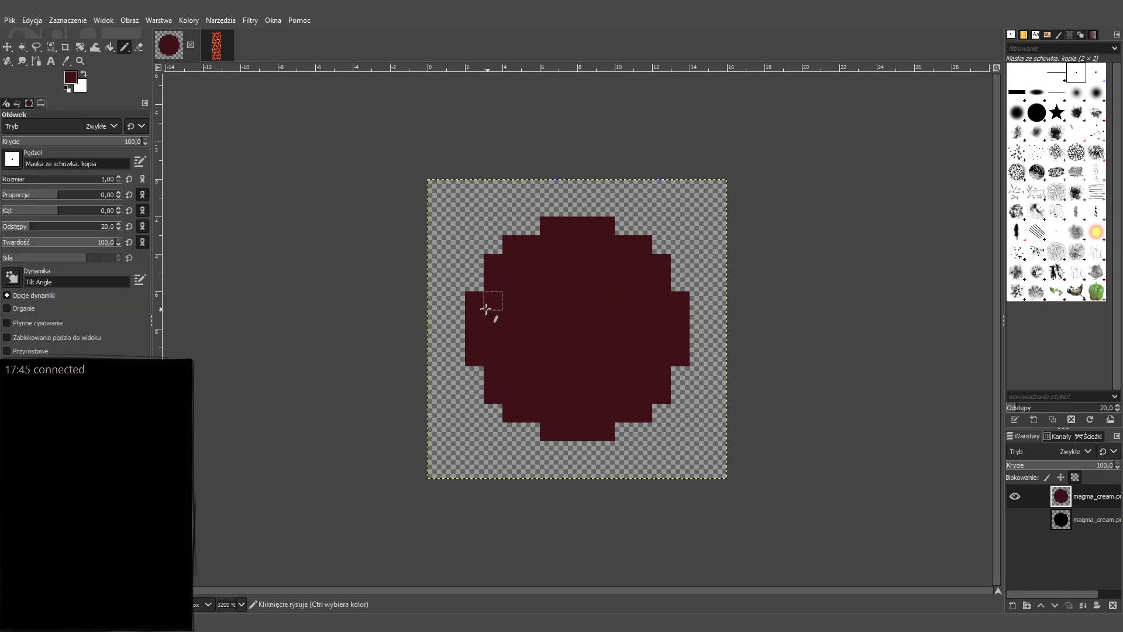
Sample the orange vein colour from magma.png and pencil a stepped vein from the ball's left edge to its top edge.
left_click(585, 431)
left_click(216, 50)
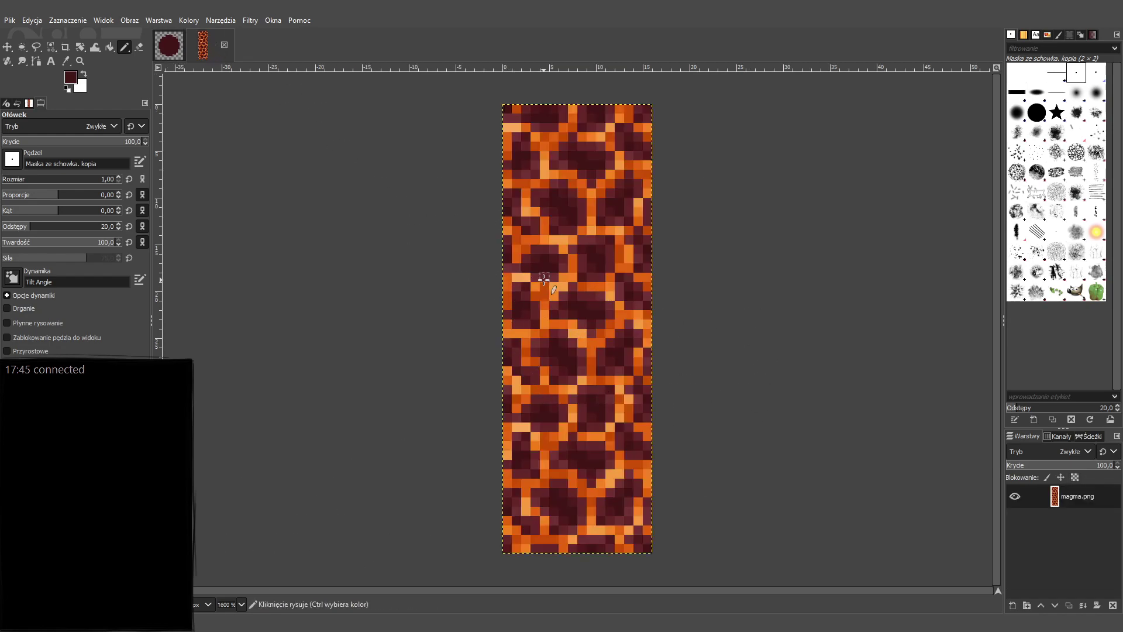
key("ctrl")
left_click(163, 52)
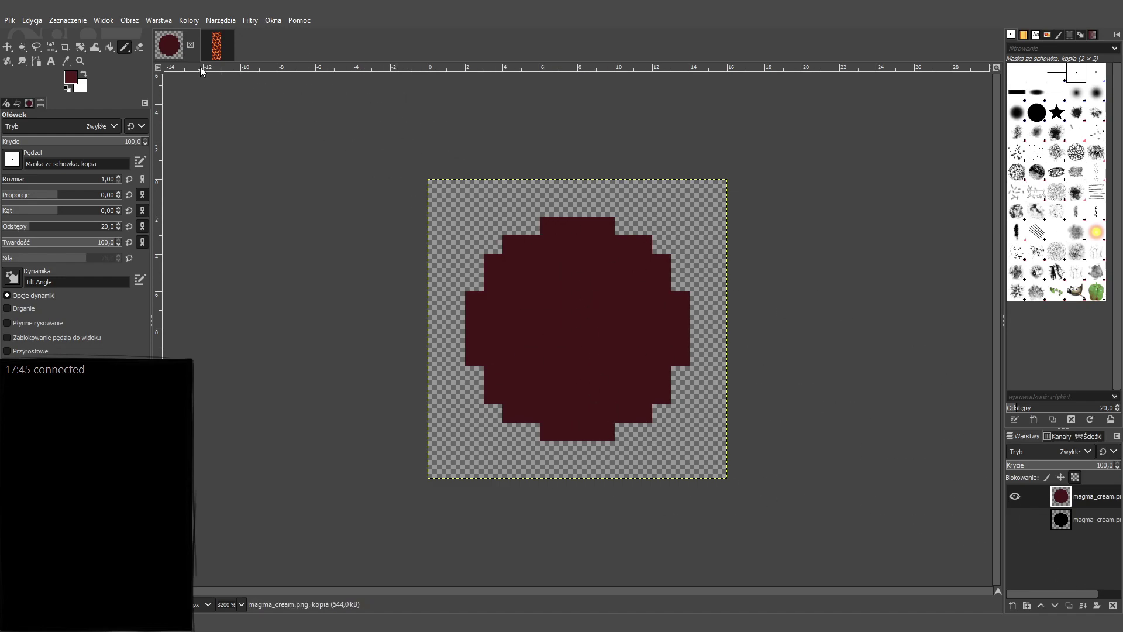
left_click(217, 46)
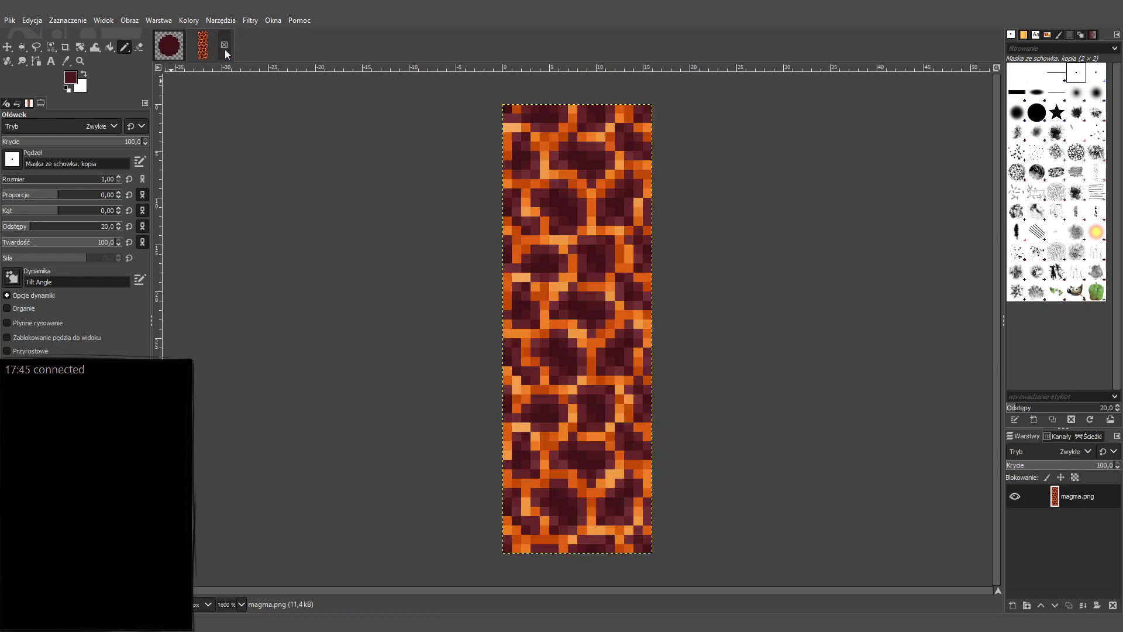
left_click(532, 238, "ctrl")
key("alt+1")
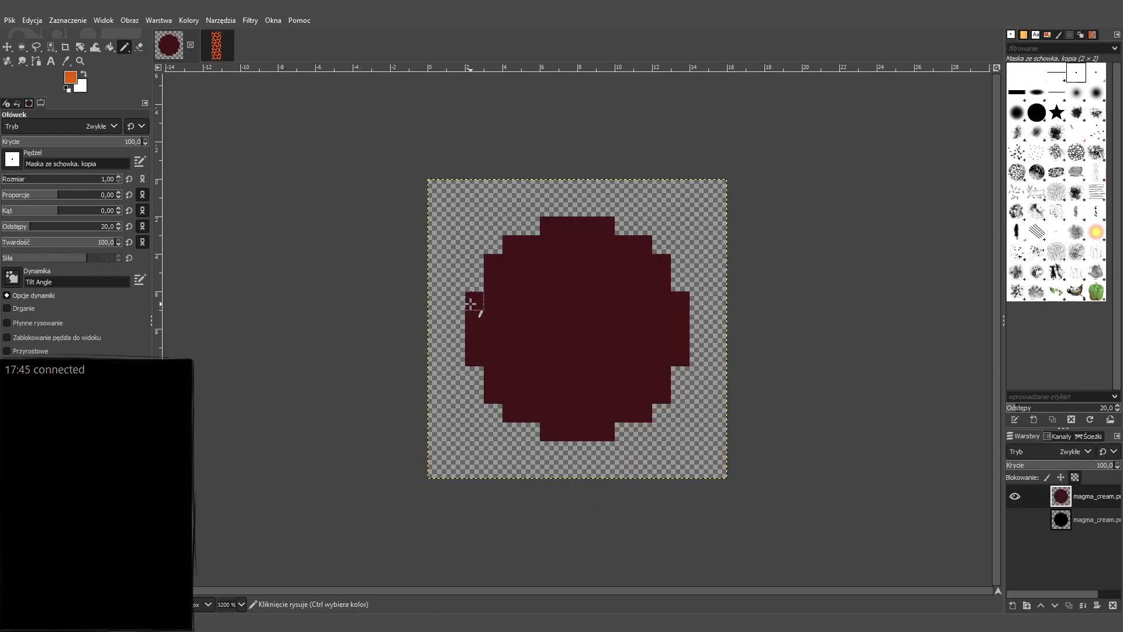
left_click_drag(474, 304, 509, 301)
left_click(529, 282)
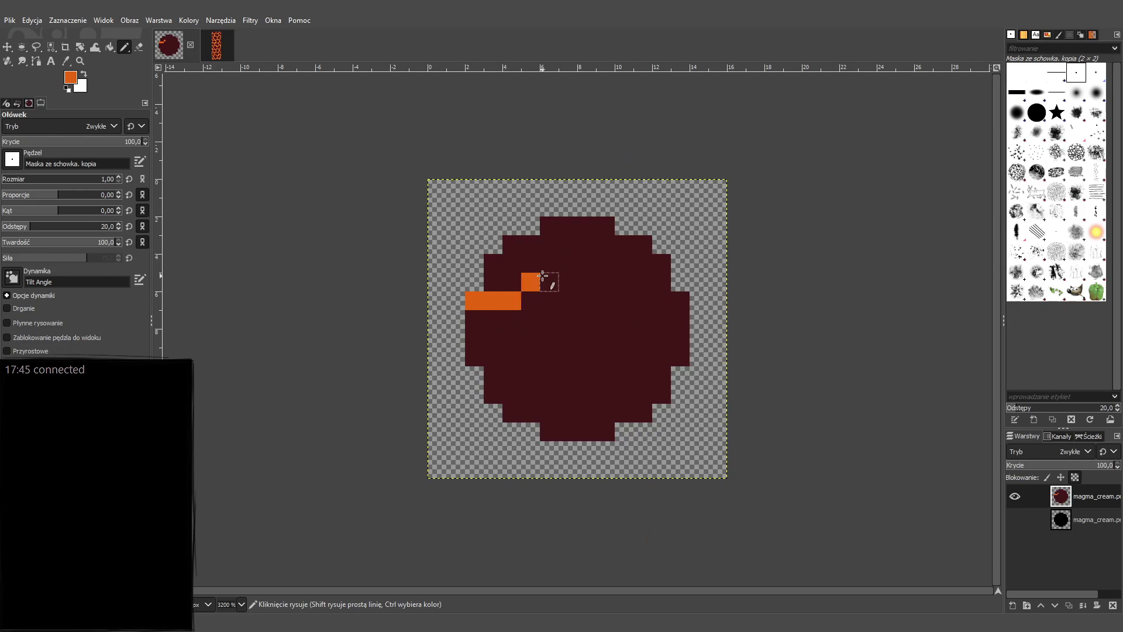
mouse_move(551, 264)
left_mouse_down()
mouse_move(568, 263)
mouse_move(586, 226)
left_mouse_up()
Pencil an orange branch from the upper vein stepping down to the ball's lower-right edge.
left_click_drag(588, 281, 606, 282)
left_click(624, 301)
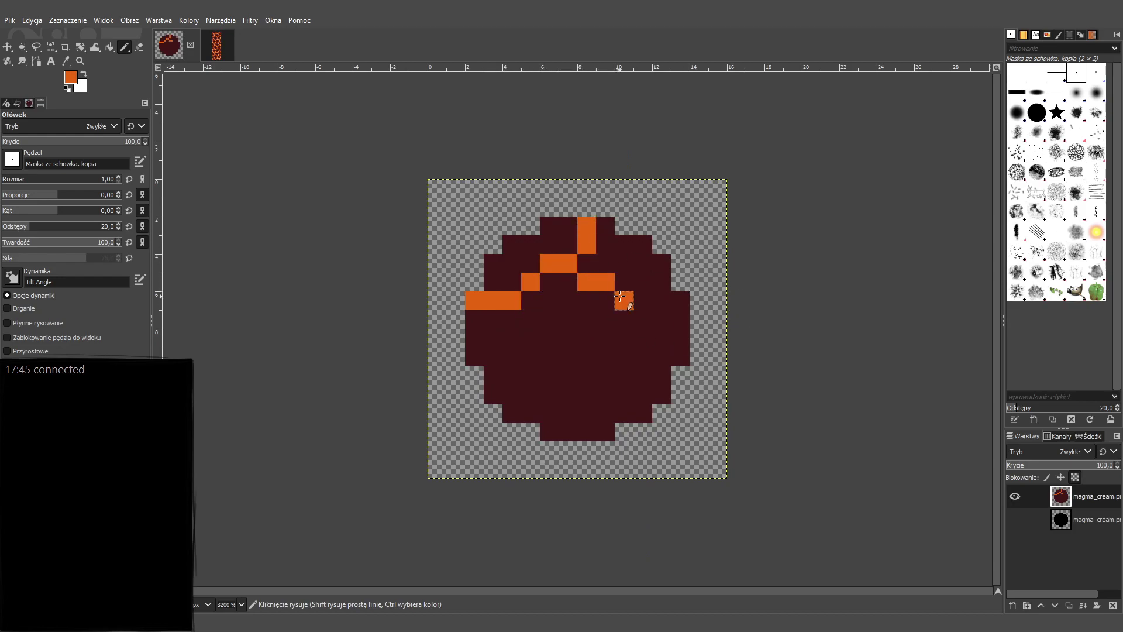
left_click(625, 321)
left_click(644, 339)
left_click(644, 357)
left_click(660, 372)
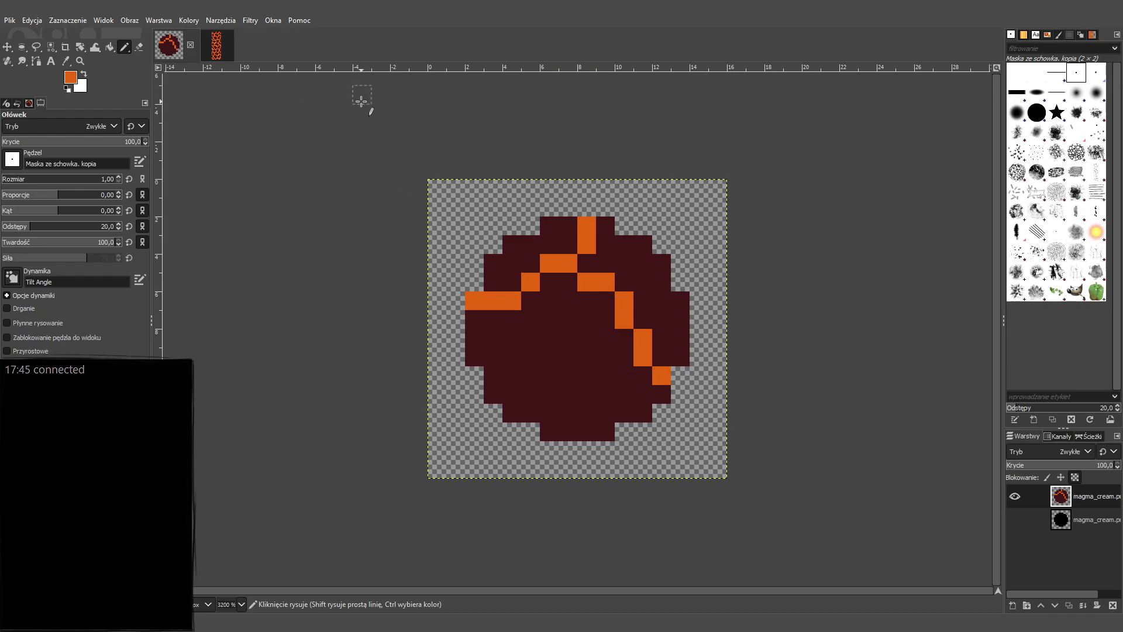
Pencil a V-shaped orange vein below the ball's centre, joining the right branch to a thickened left vein.
left_click(608, 339)
left_click(581, 361)
left_click(585, 376)
left_click(571, 376)
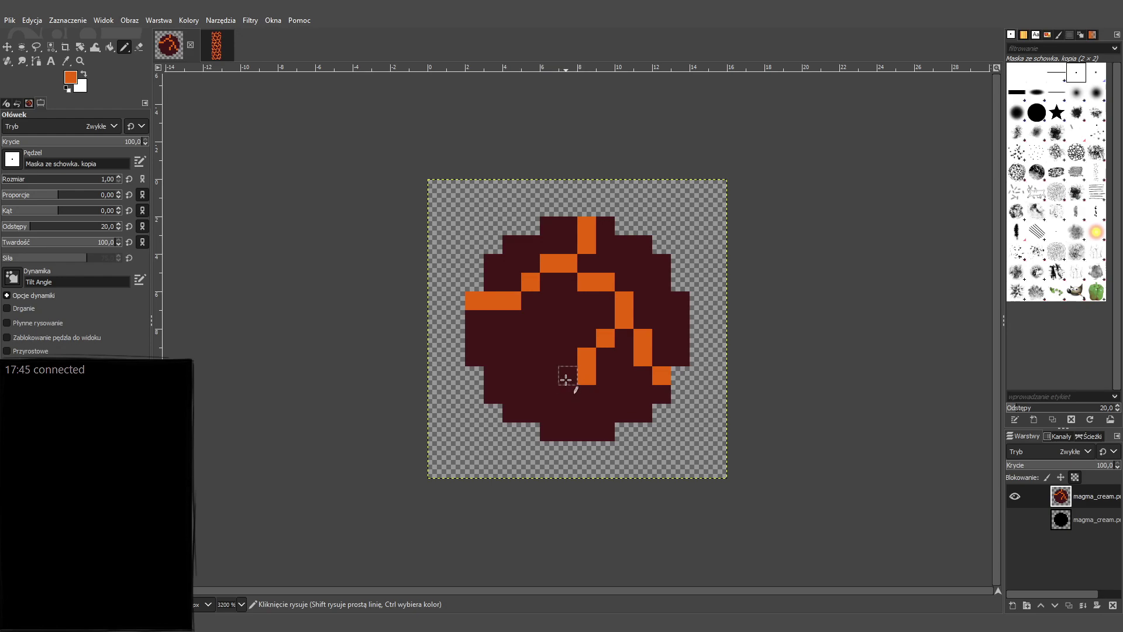
left_click(547, 355)
left_click(541, 340)
key("ctrl+z")
left_click(530, 338)
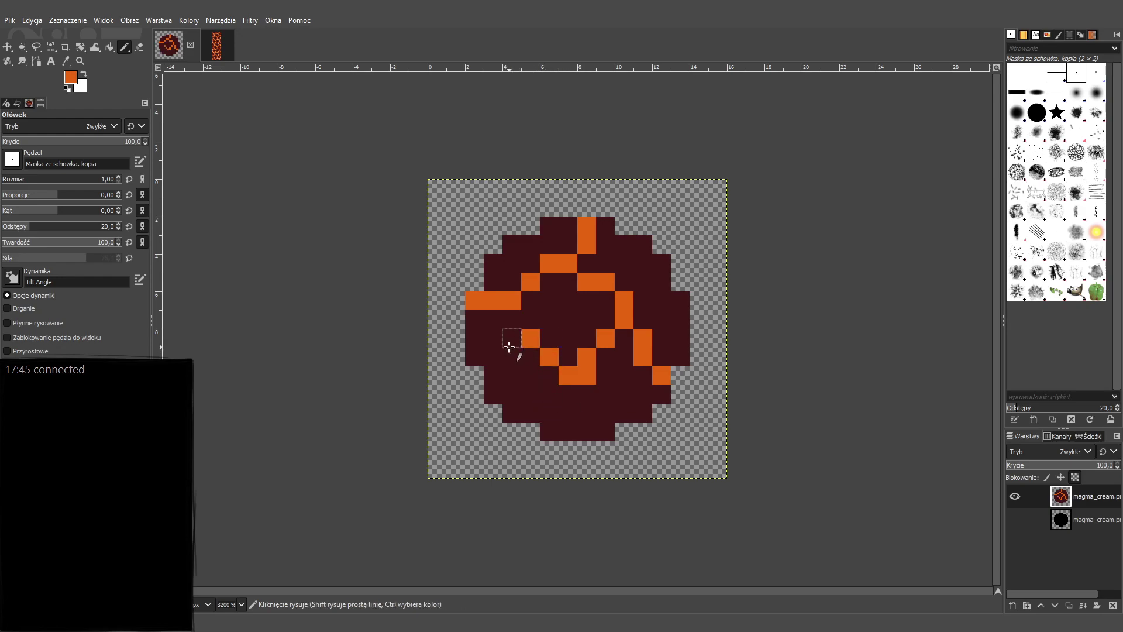
left_click(510, 320)
left_click(493, 320)
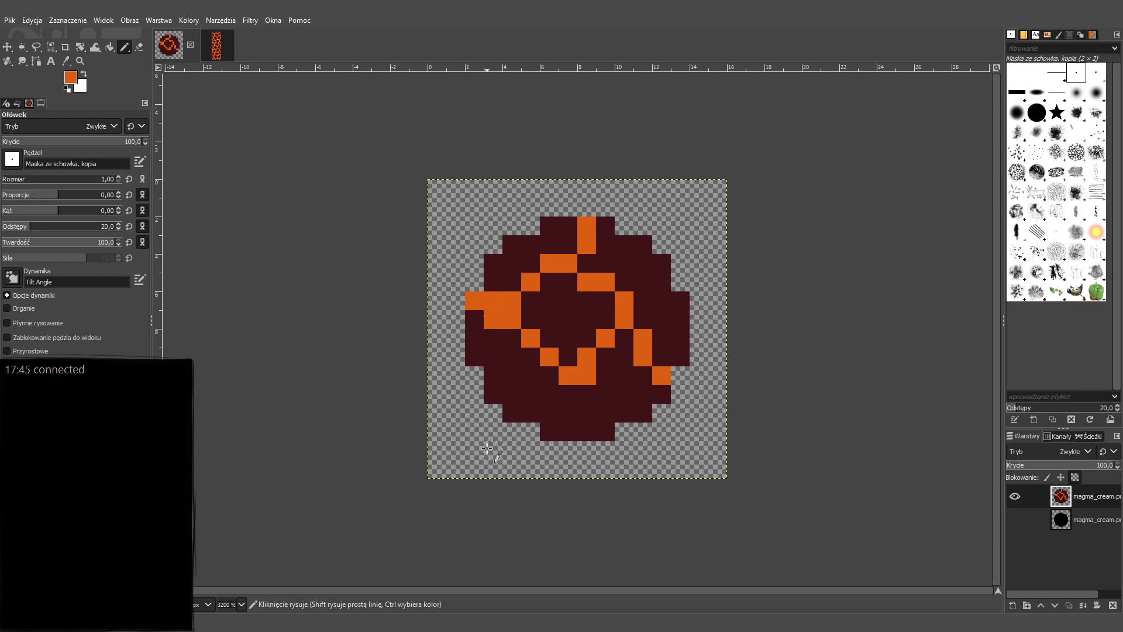
left_click(568, 357)
Examine the vein layout and colour shading of the magma.png texture at several magnifications.
left_click(217, 52)
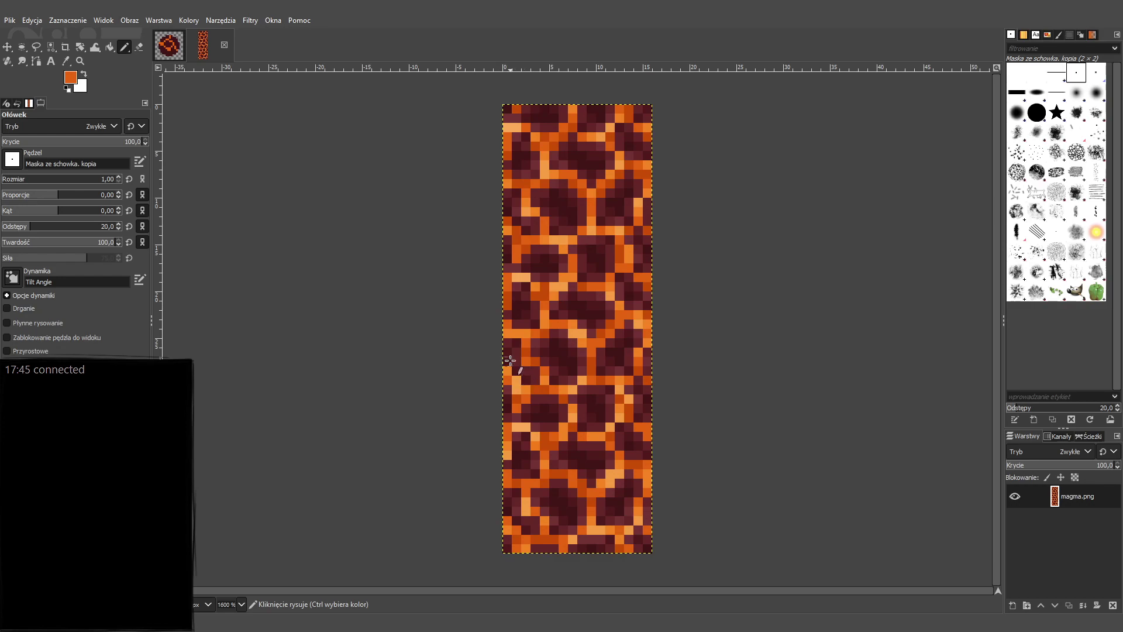
key("plus")
key("minus")
key("plus")
key("minus")
key("plus")
key("plus")
key("plus")
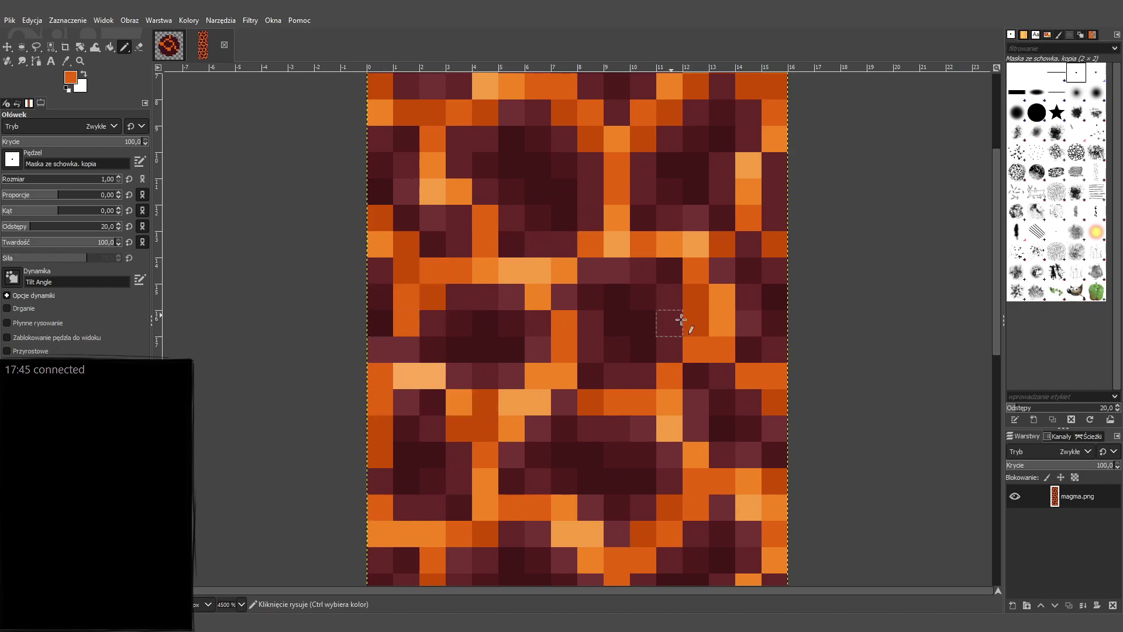
key("minus")
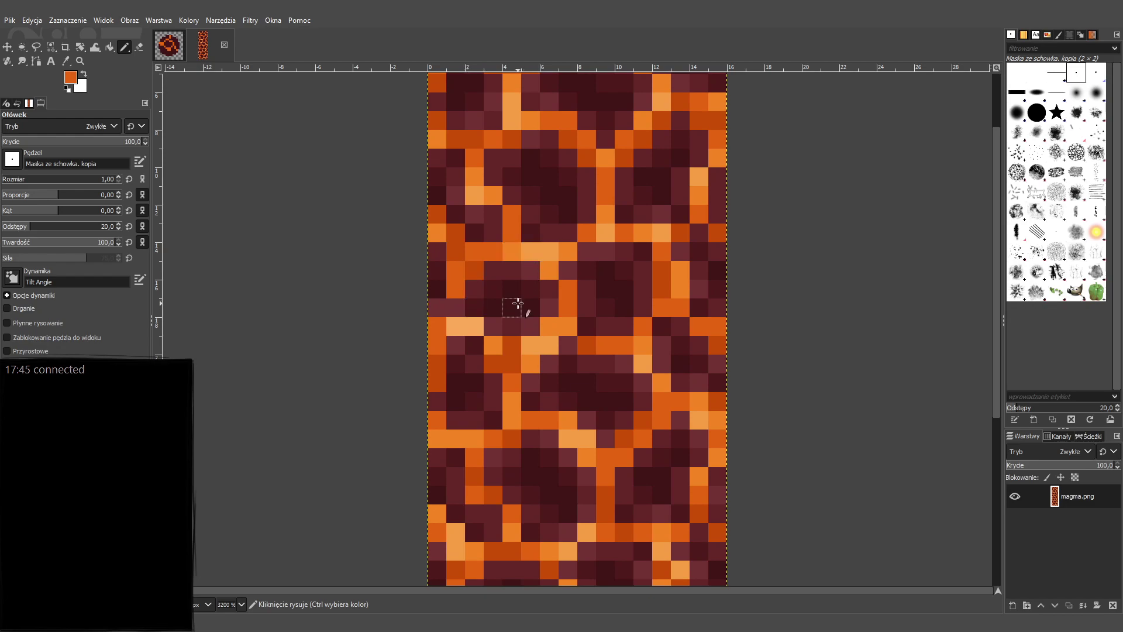
key("minus")
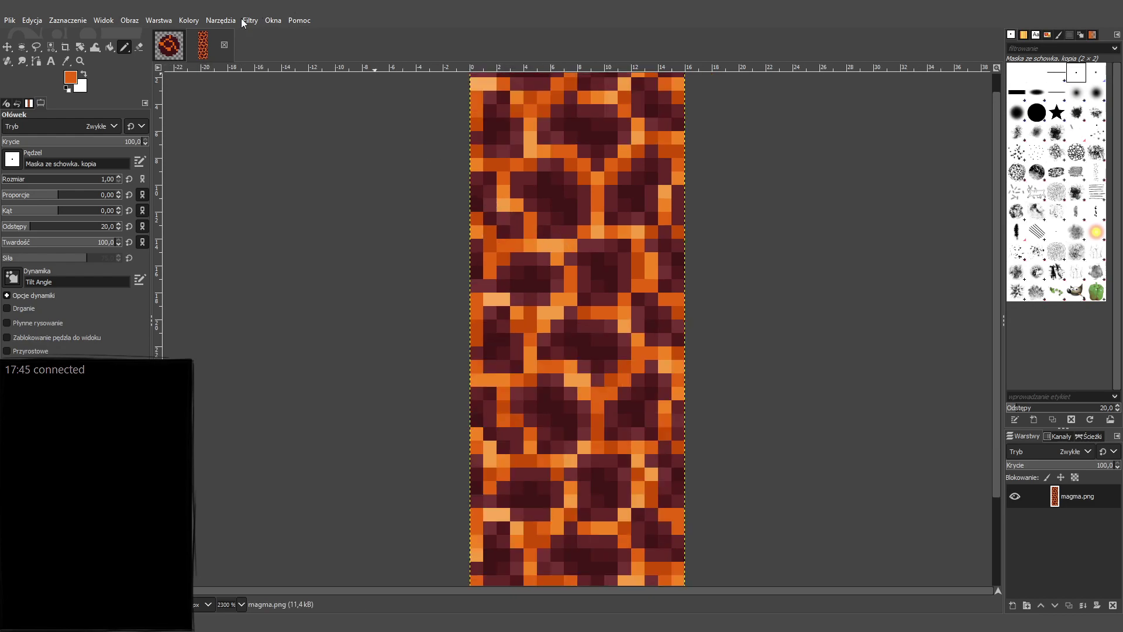
Return to magma_cream.png and extend the orange vein from below the centre down to the ball's bottom edge.
left_click(178, 45)
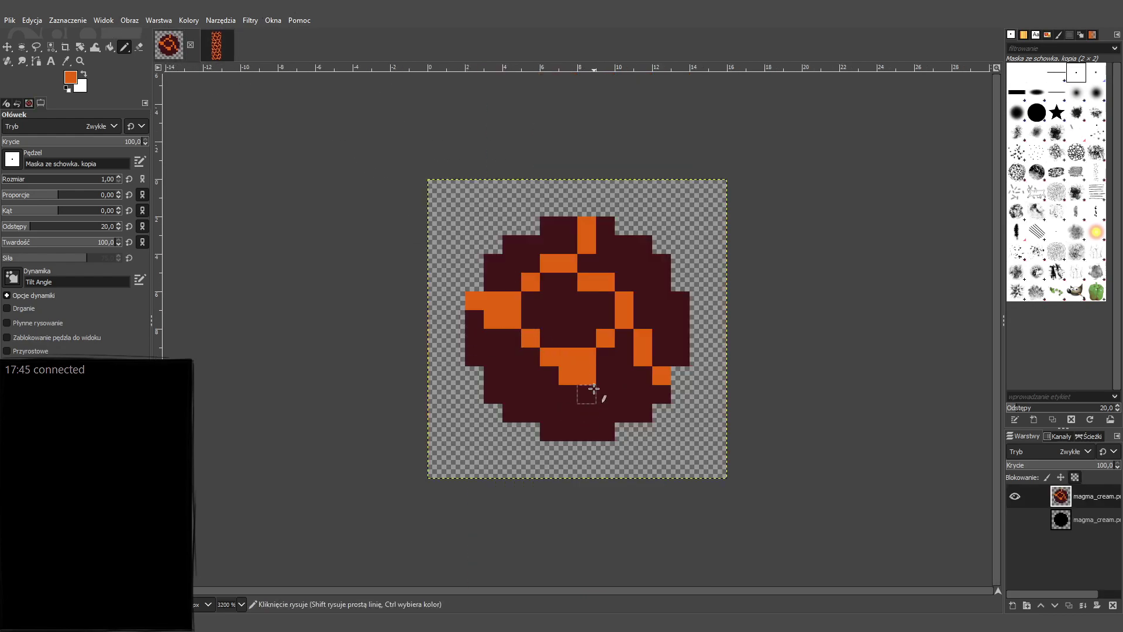
left_click_drag(589, 394, 592, 412)
left_click(606, 432)
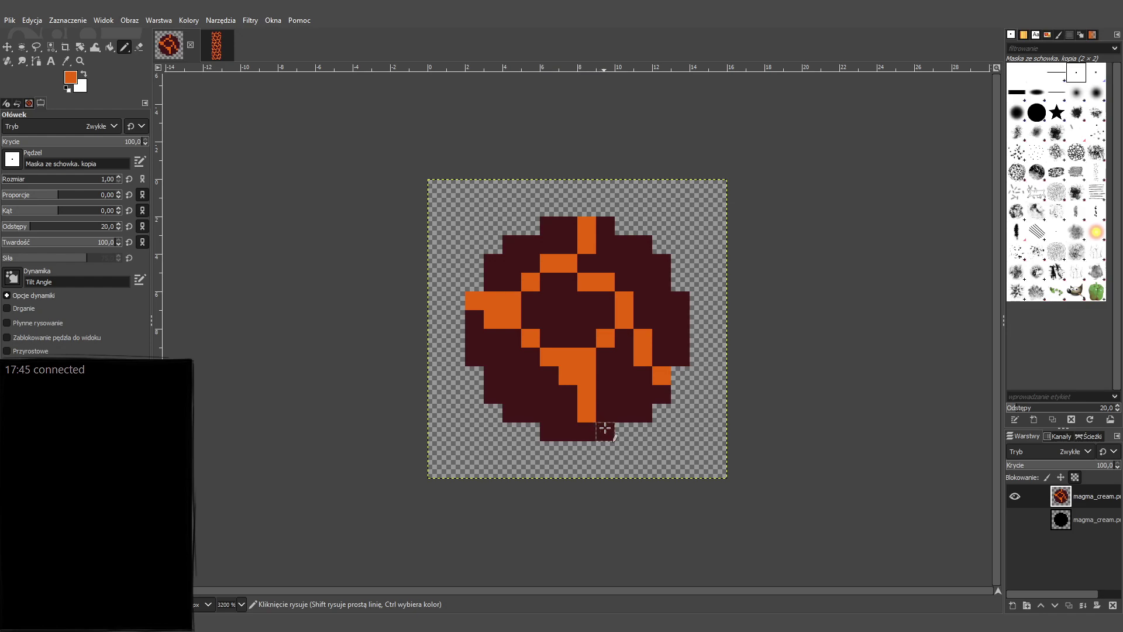
key("ctrl+z")
left_click(569, 432)
Thicken the orange junction right of the lower centre and widen the vein's base along the ball's bottom edge.
left_click(605, 357)
key("ctrl+z")
left_click(605, 357)
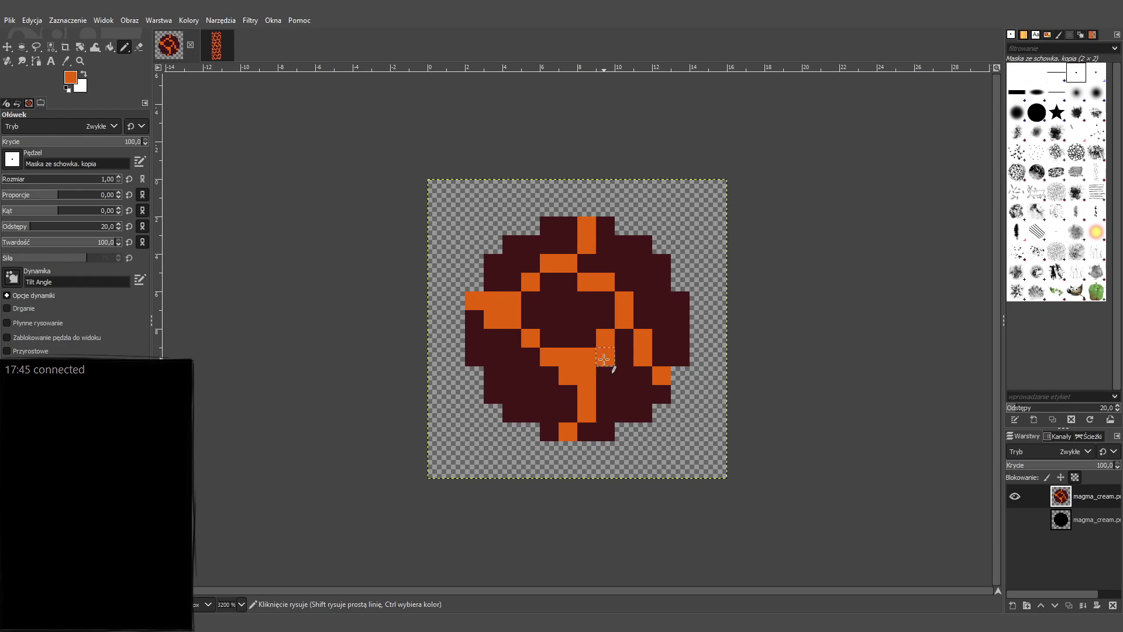
left_click(623, 336)
left_click_drag(576, 431, 617, 434)
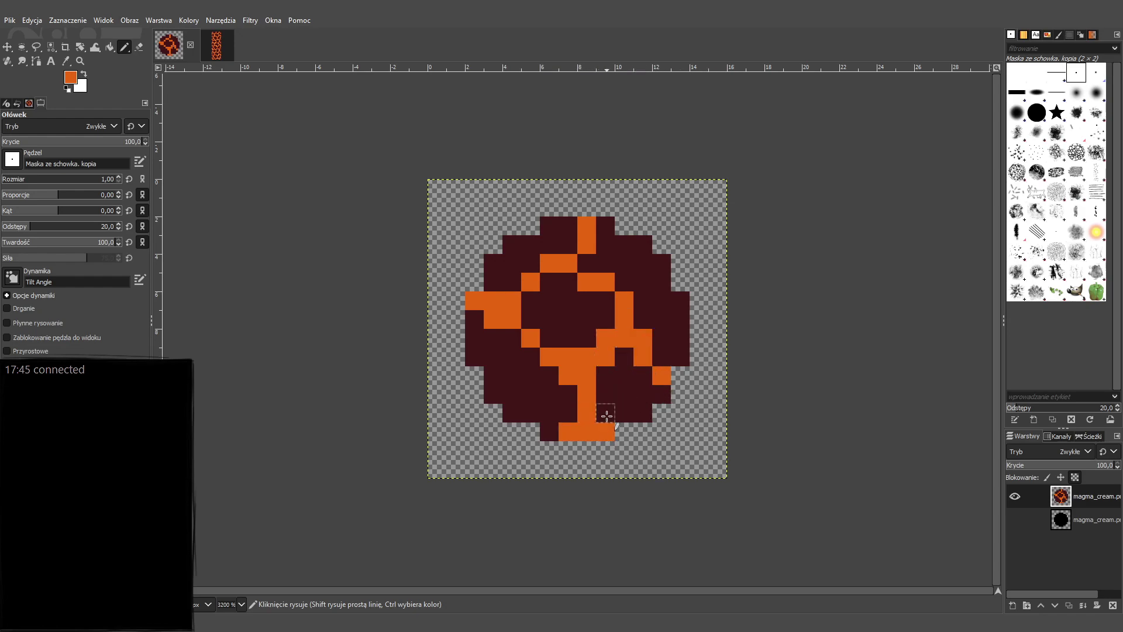
left_click(606, 412)
left_click(548, 435)
Extend the left orange vein downward, add a branch toward the upper-right edge, and widen the top and lower-right veins.
left_click_drag(489, 341, 491, 358)
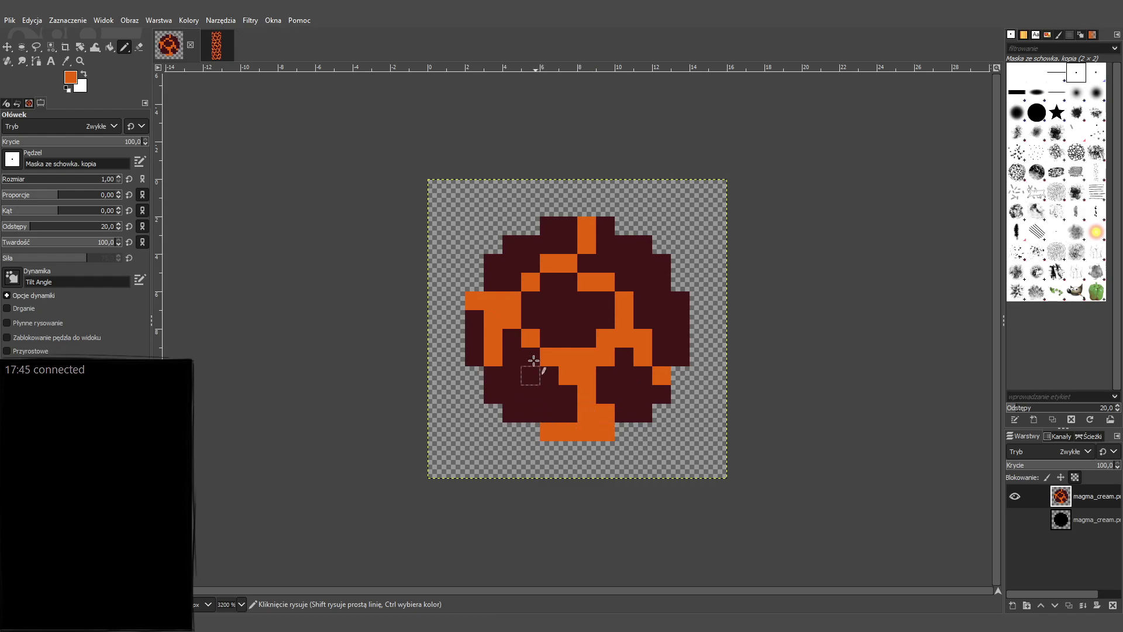
left_click(511, 337)
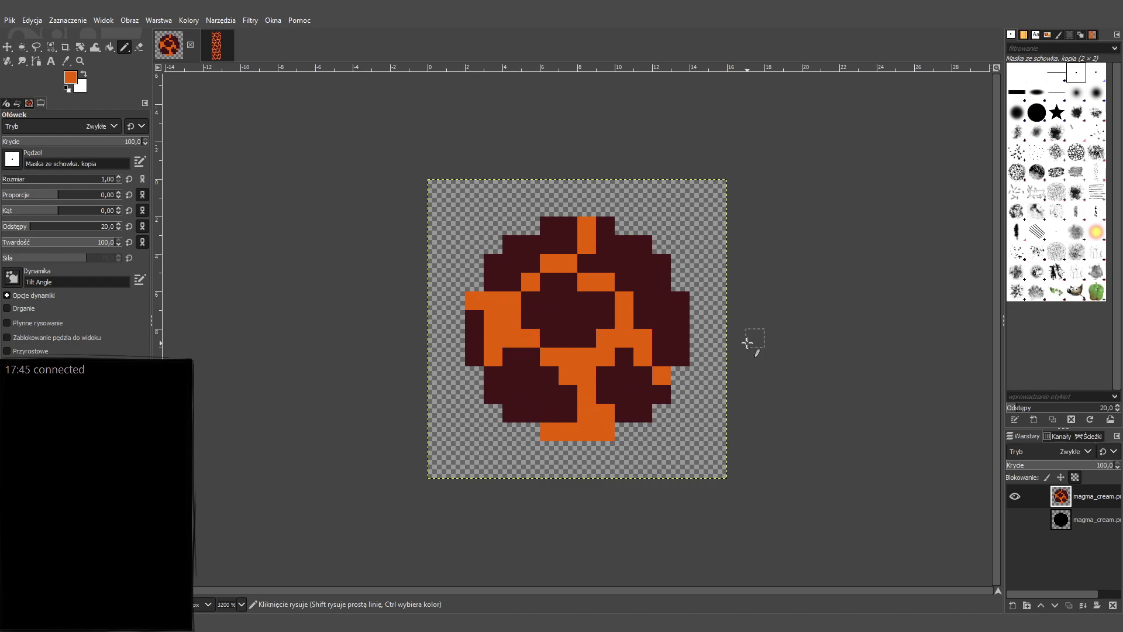
left_click(643, 301)
left_click(659, 284)
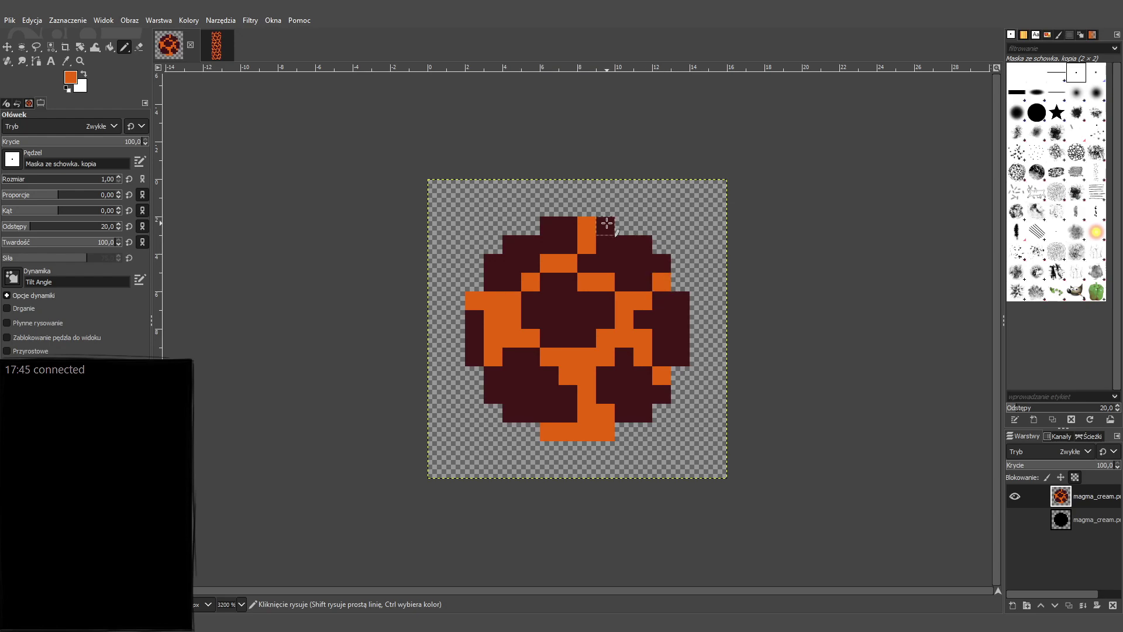
left_click(588, 260)
left_click(603, 220)
left_click(660, 358)
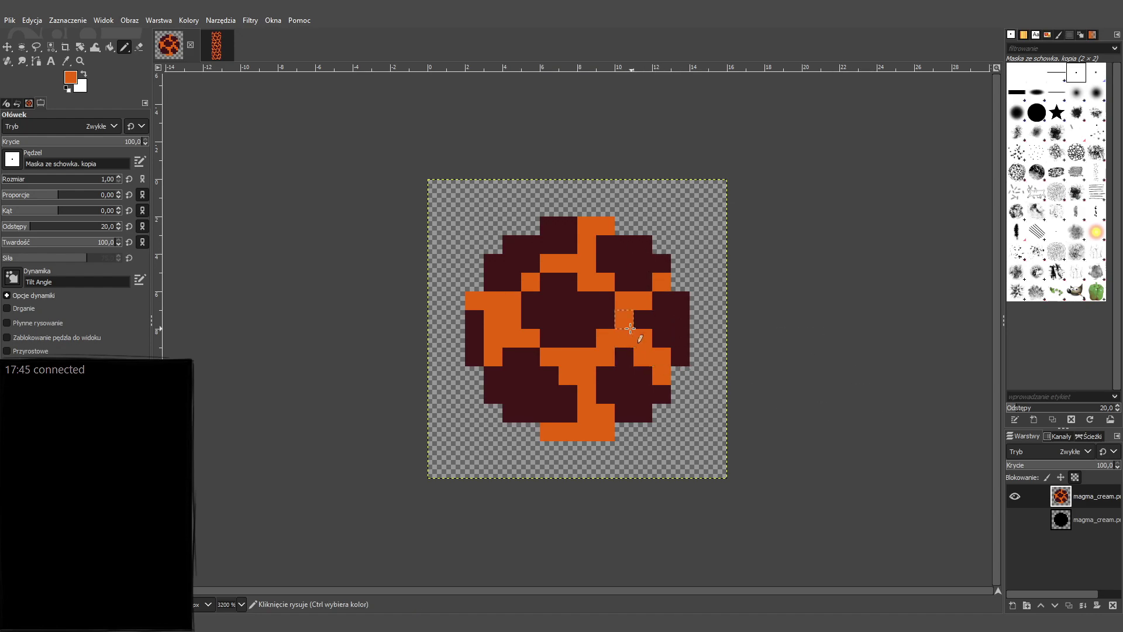
Sample the ball's dark maroon, try painting over orange pixels below the central patch, and undo those strokes.
left_click(554, 304, "ctrl")
left_click_drag(566, 358, 587, 358)
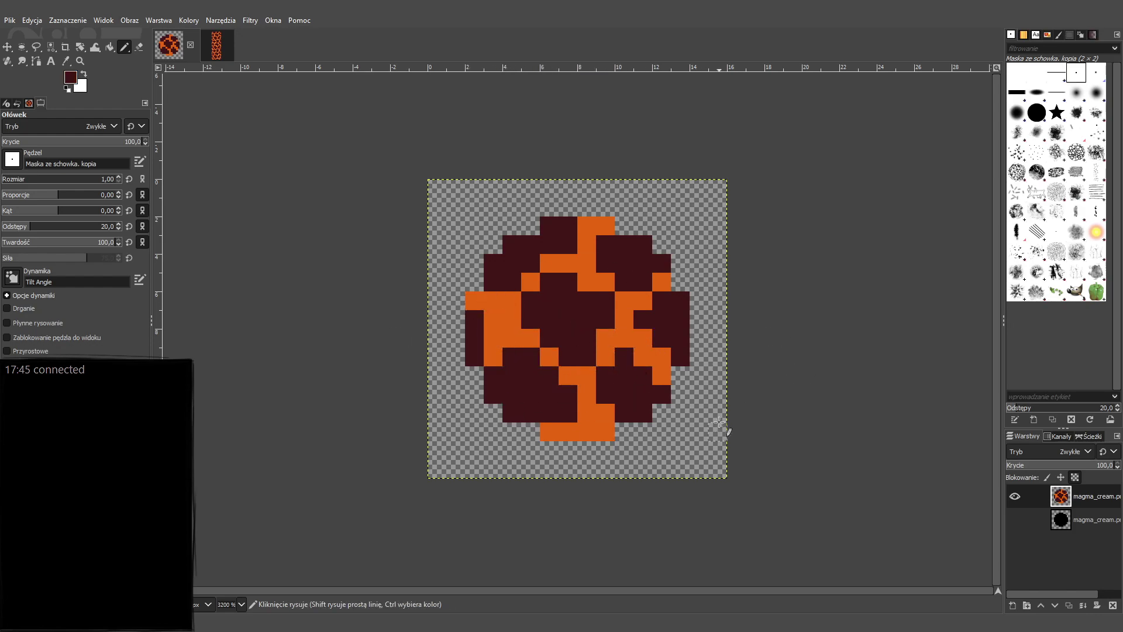
left_click(611, 338)
key("ctrl+z")
key("ctrl+z")
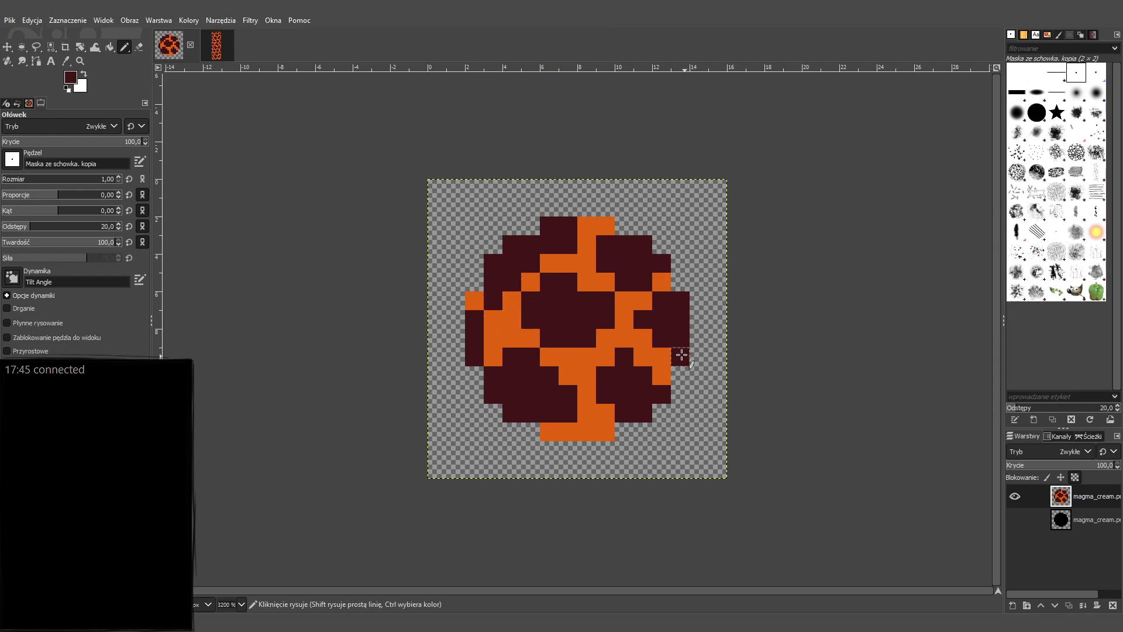
Reroute the upper-left vein as a diagonal orange link beside the central patch, covering its old pixels with the ball's maroon.
left_click(528, 283)
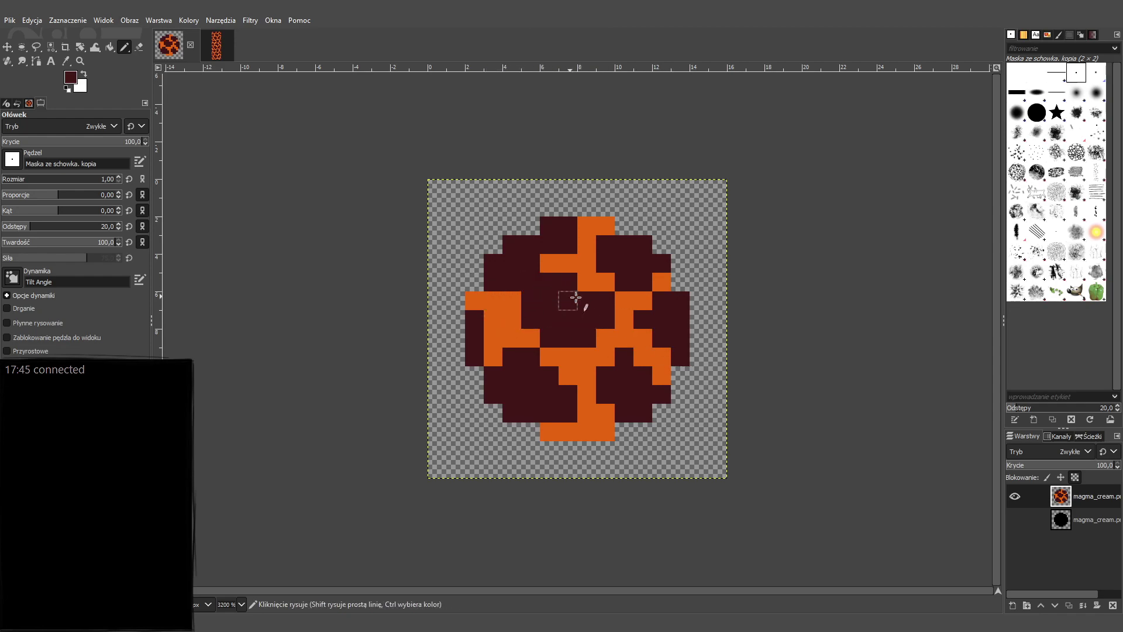
left_click(550, 265)
left_click(571, 261, "ctrl")
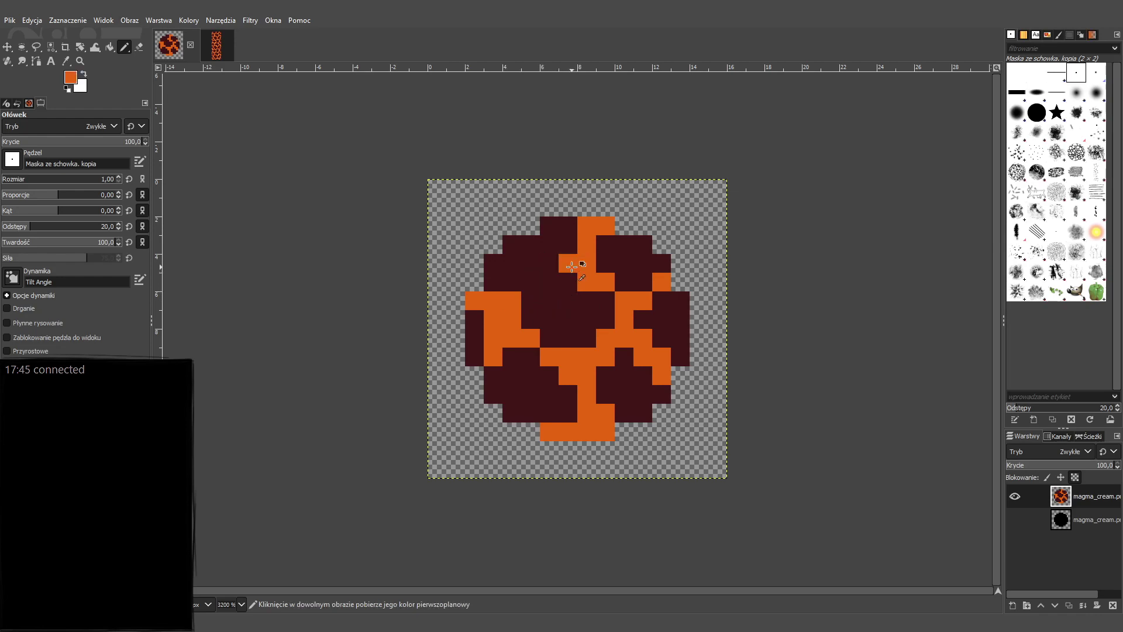
left_click(531, 299)
left_click(550, 283)
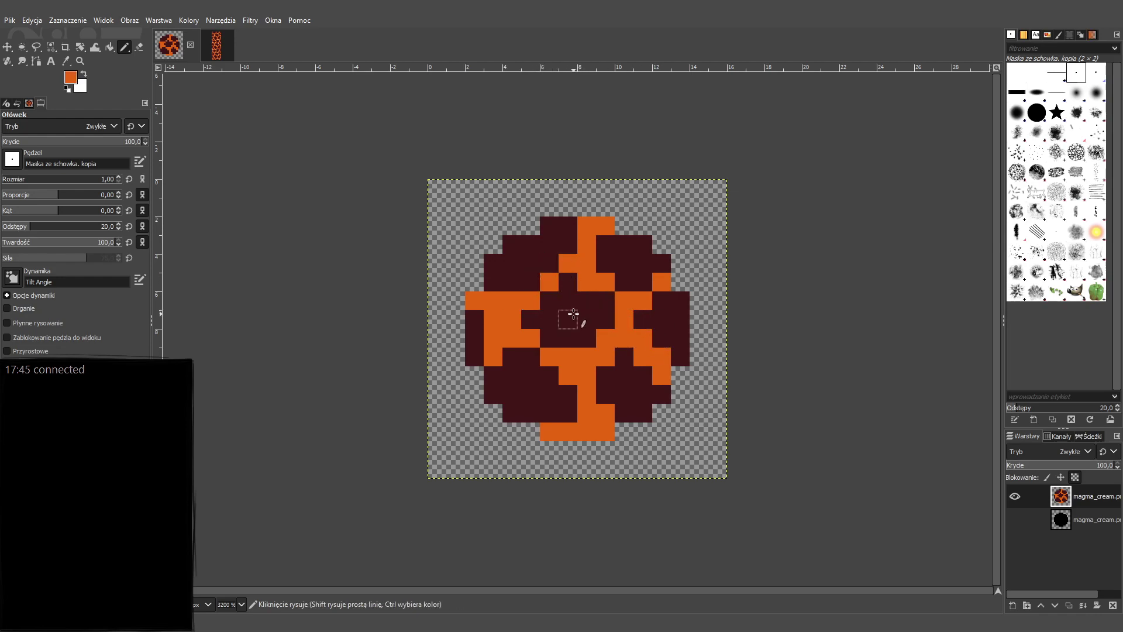
left_click(519, 272, "ctrl")
left_click_drag(498, 301, 514, 301)
key("ctrl+z")
Widen the top vein leftward by one orange pixel along the ball's edge, and narrow the left vein with sampled maroon.
left_click(587, 234, "ctrl")
left_click(568, 225)
left_click(534, 244, "ctrl")
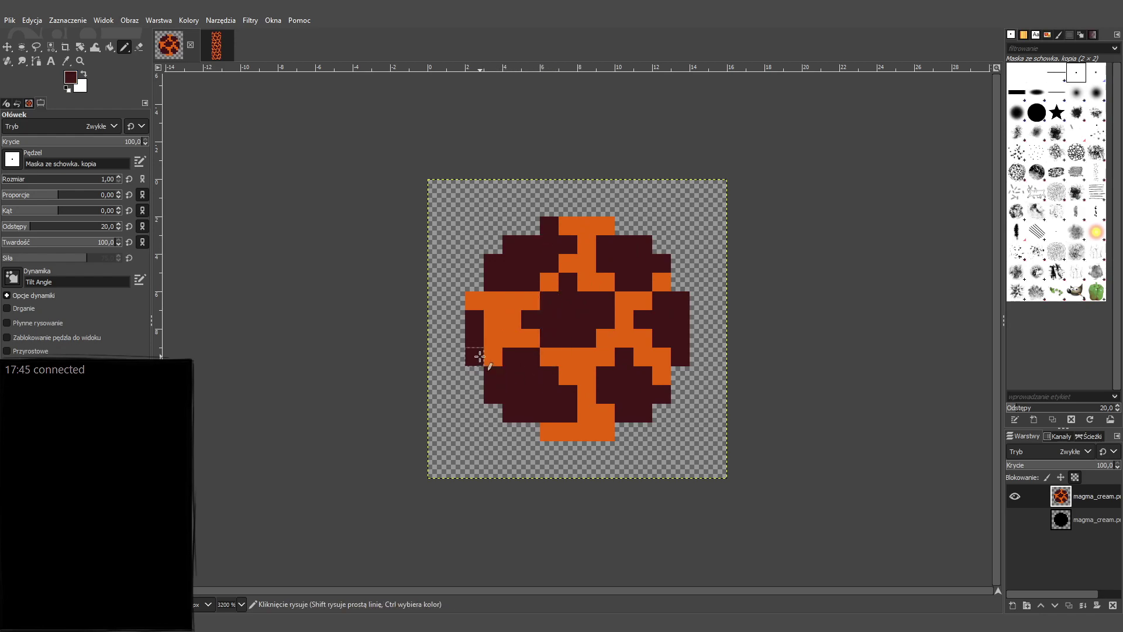
left_click_drag(497, 319, 496, 338)
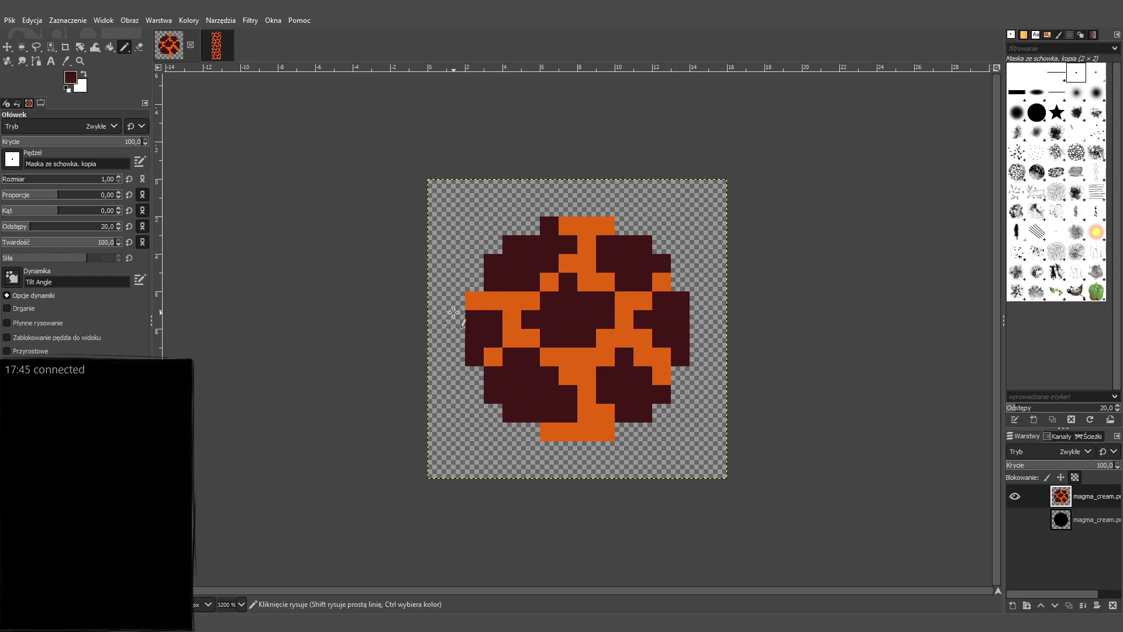
Enlarge the central maroon patch by painting over the orange pixels along its bottom, lower-right corner and top edge.
left_click_drag(568, 356, 587, 356)
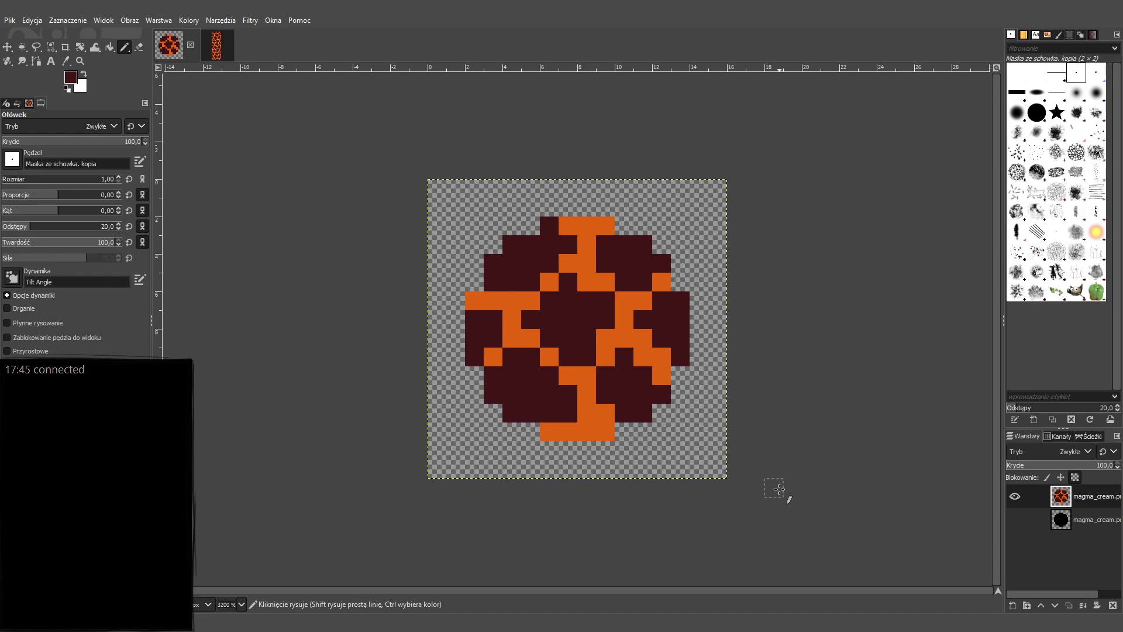
left_click(606, 337)
left_click(585, 283)
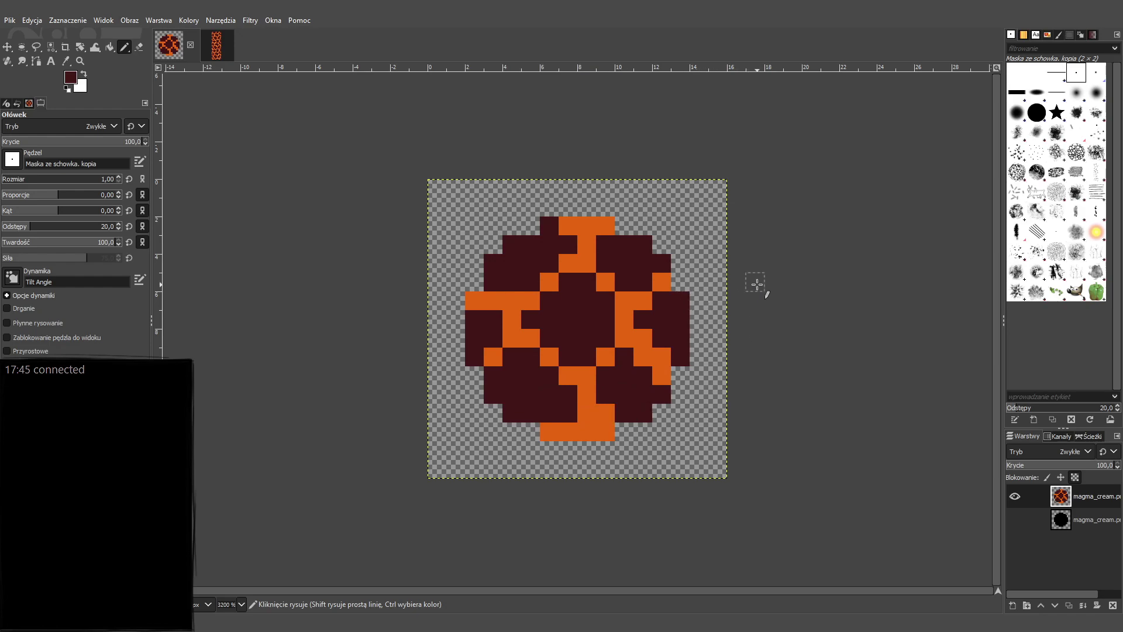
scroll(760, 281, "down", 4)
scroll(760, 282, "up", 3)
scroll(760, 281, "up", 1)
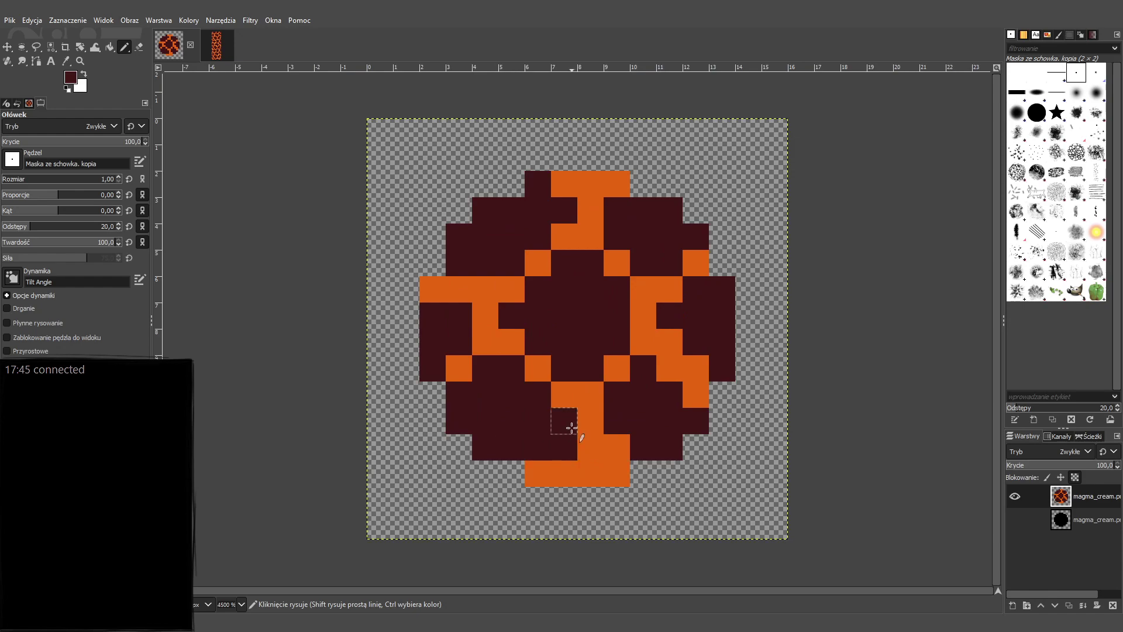
Reshape the orange vein at the ball's lower edge, darkening its leftmost bottom pixel and extending the row above by one orange pixel.
left_click_drag(535, 481, 594, 475)
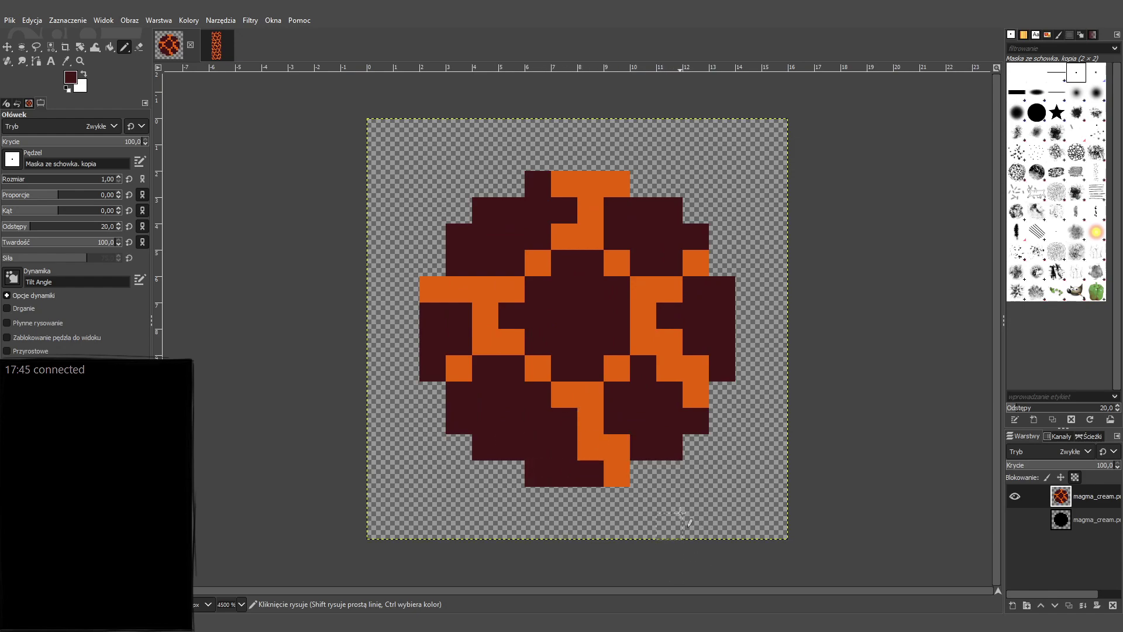
left_click(615, 471, "ctrl")
left_click(644, 447)
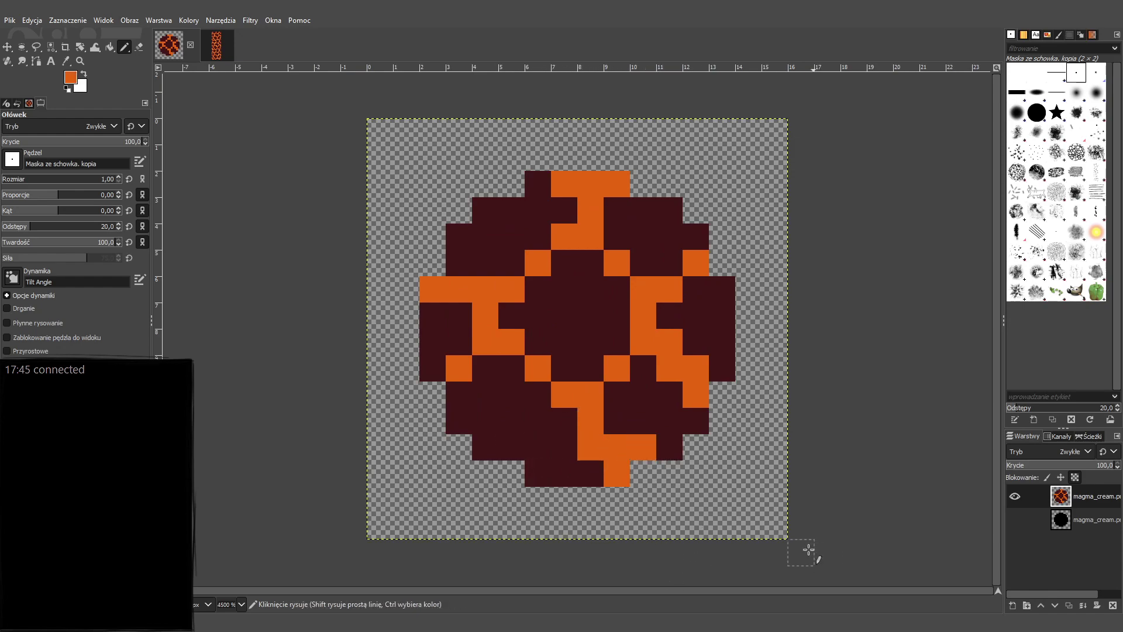
scroll(746, 471, "down", 2)
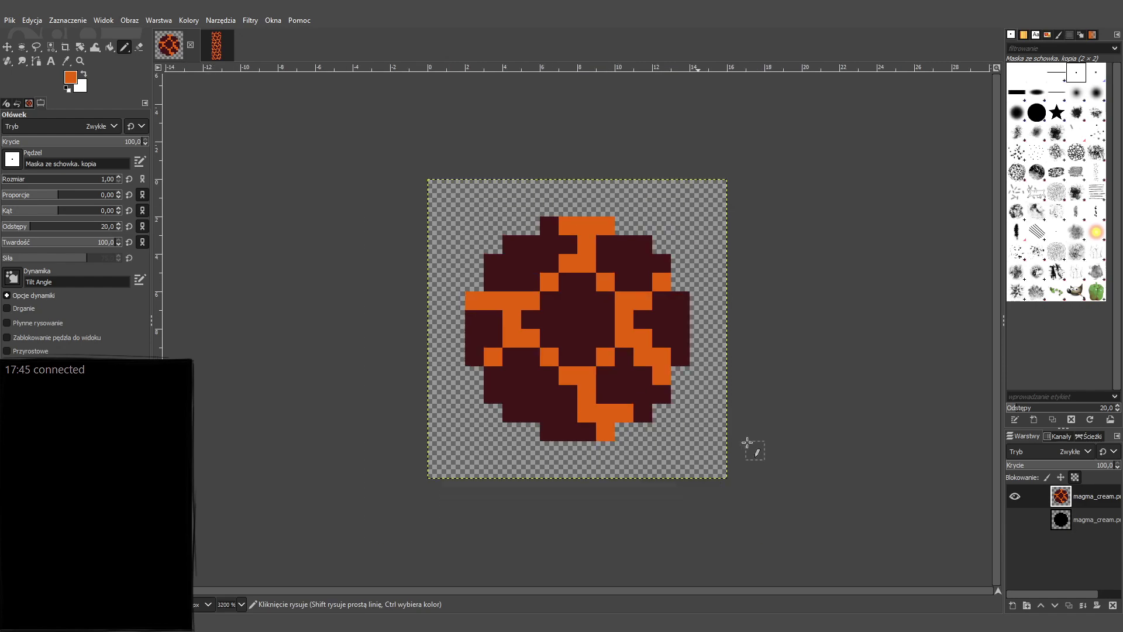
scroll(612, 475, "up", 2)
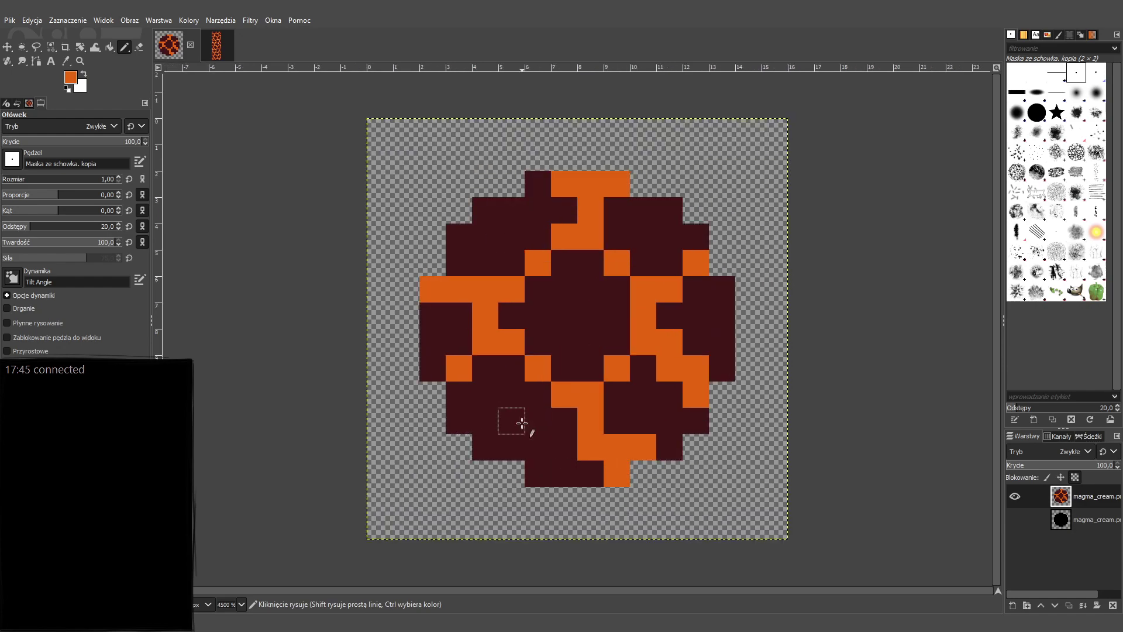
left_click_drag(591, 473, 560, 472)
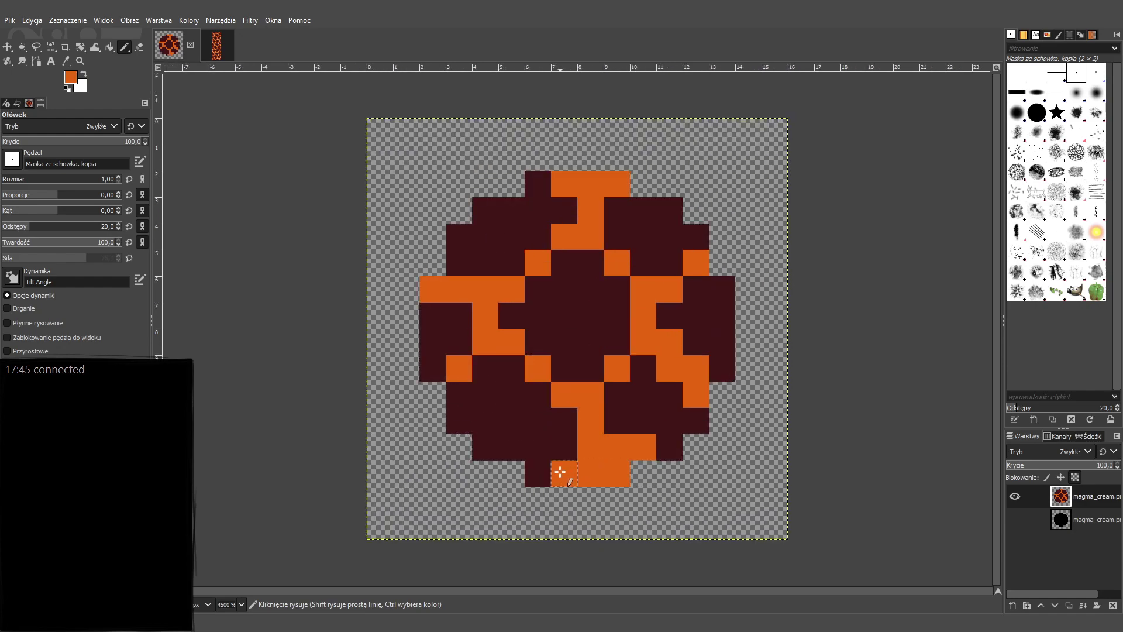
scroll(719, 440, "down", 3)
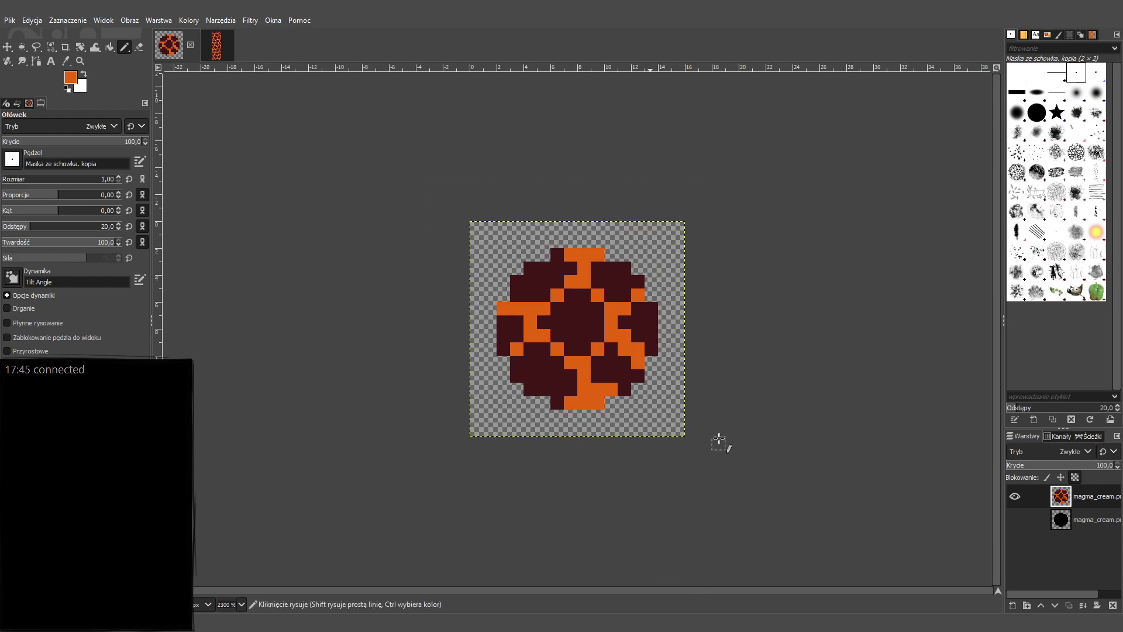
scroll(719, 438, "down", 2)
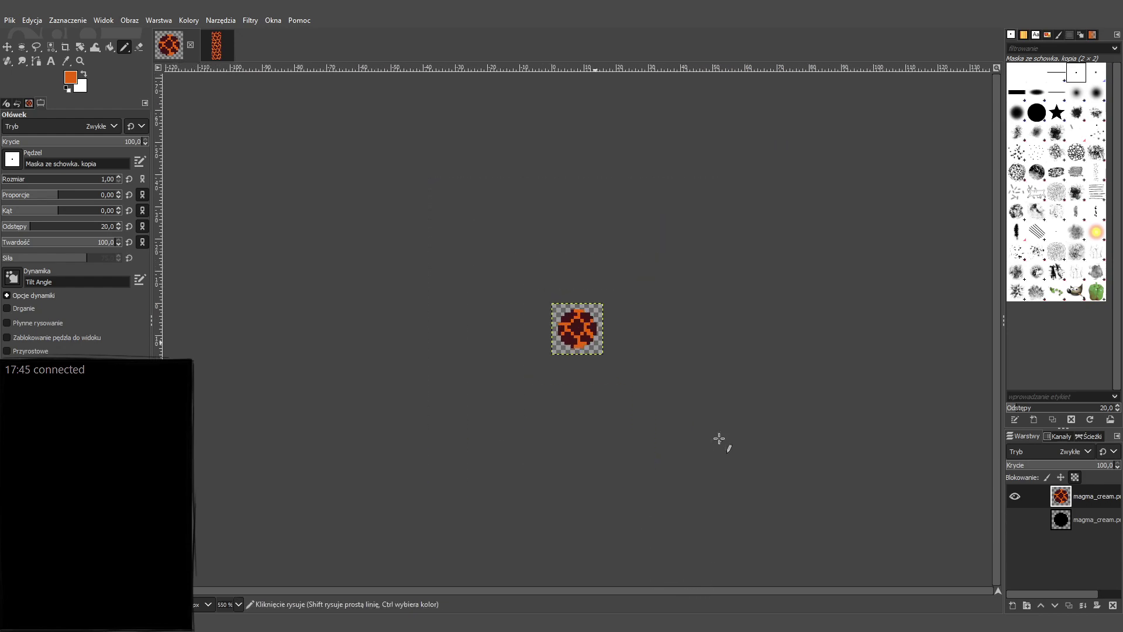
scroll(719, 438, "up", 5)
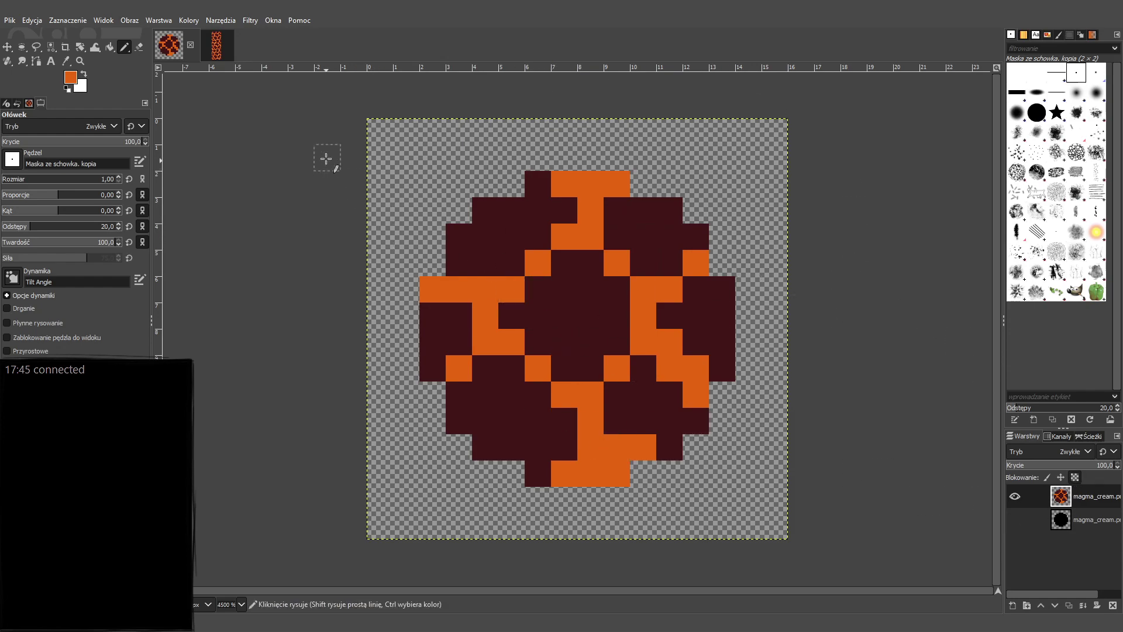
Sample a slightly lighter dark maroon from the magma texture and bucket-fill the ball's dark segments with it.
left_click(216, 45)
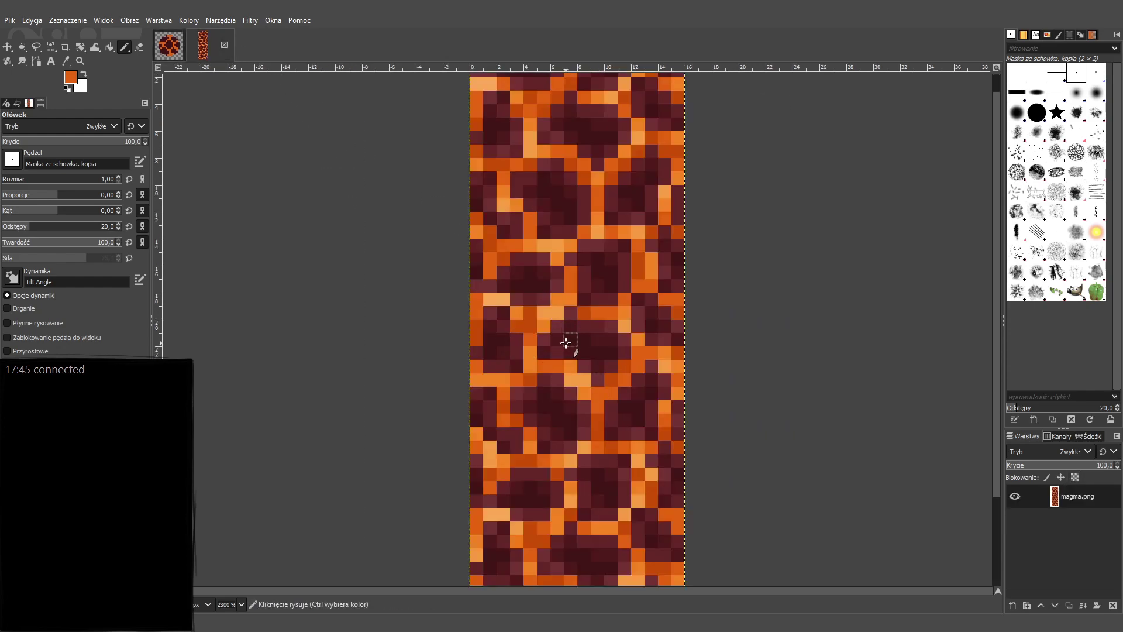
key("ctrl")
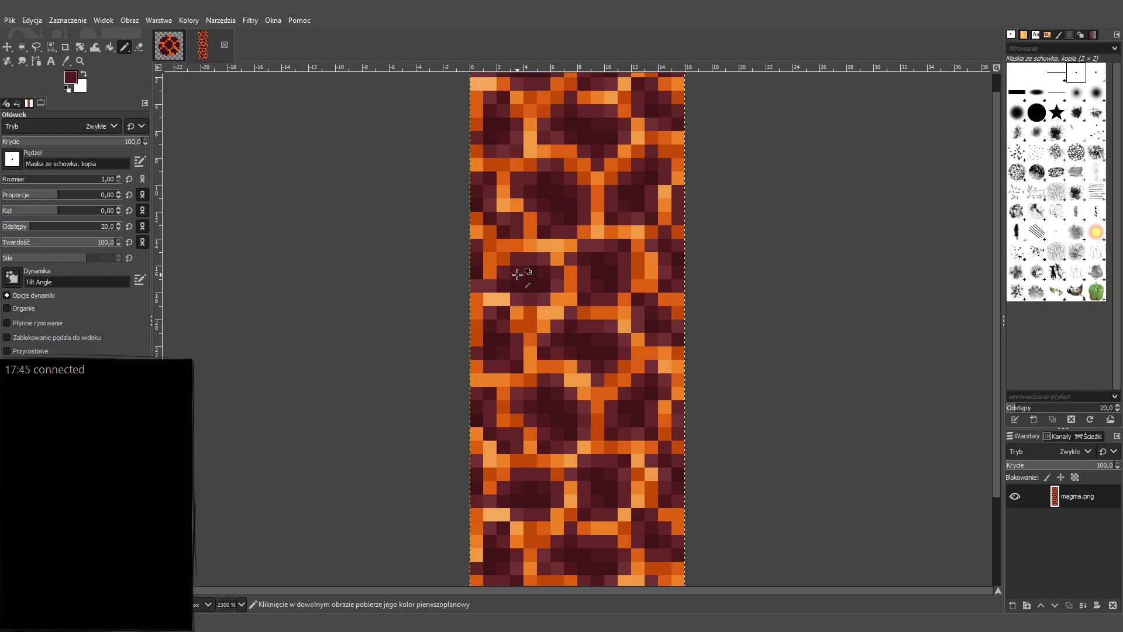
left_click(176, 56)
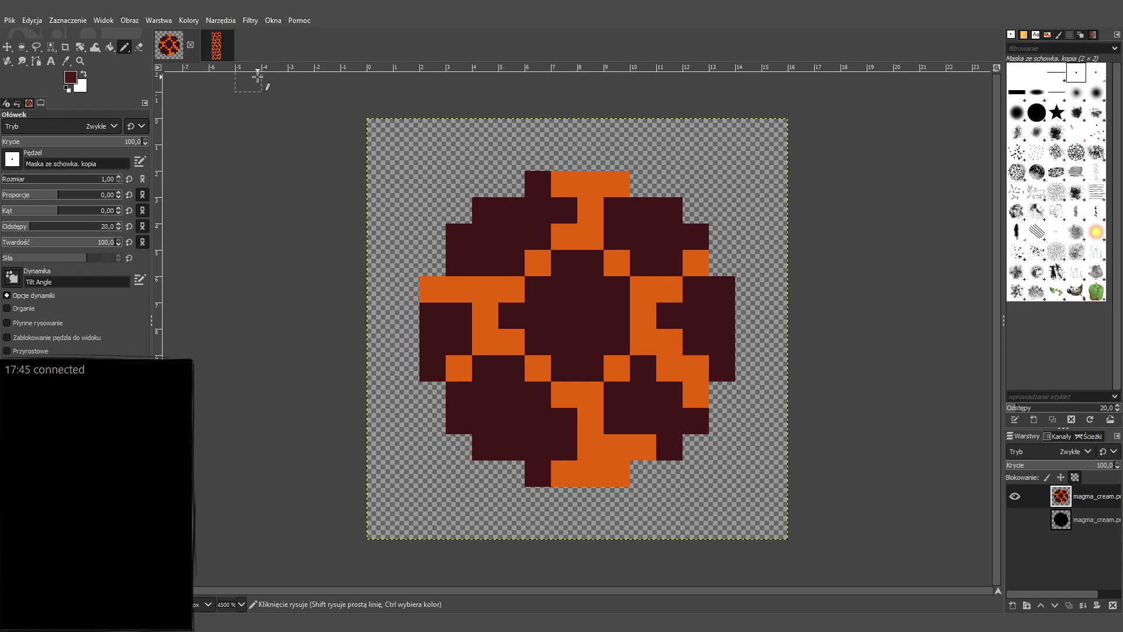
left_click(218, 43)
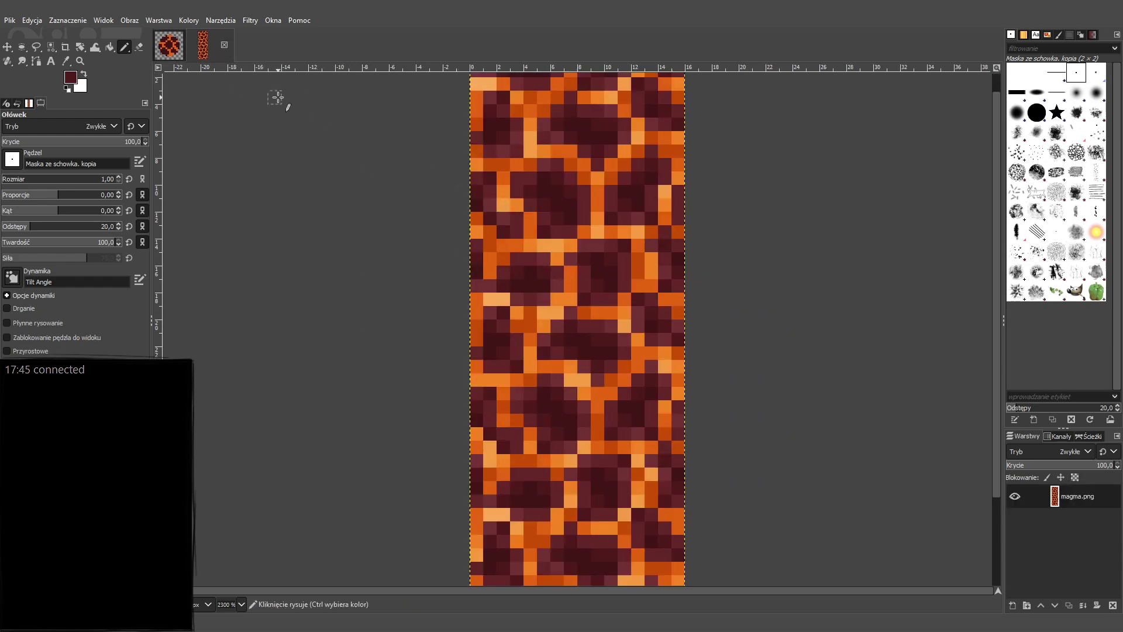
left_click(169, 45)
left_click(111, 49)
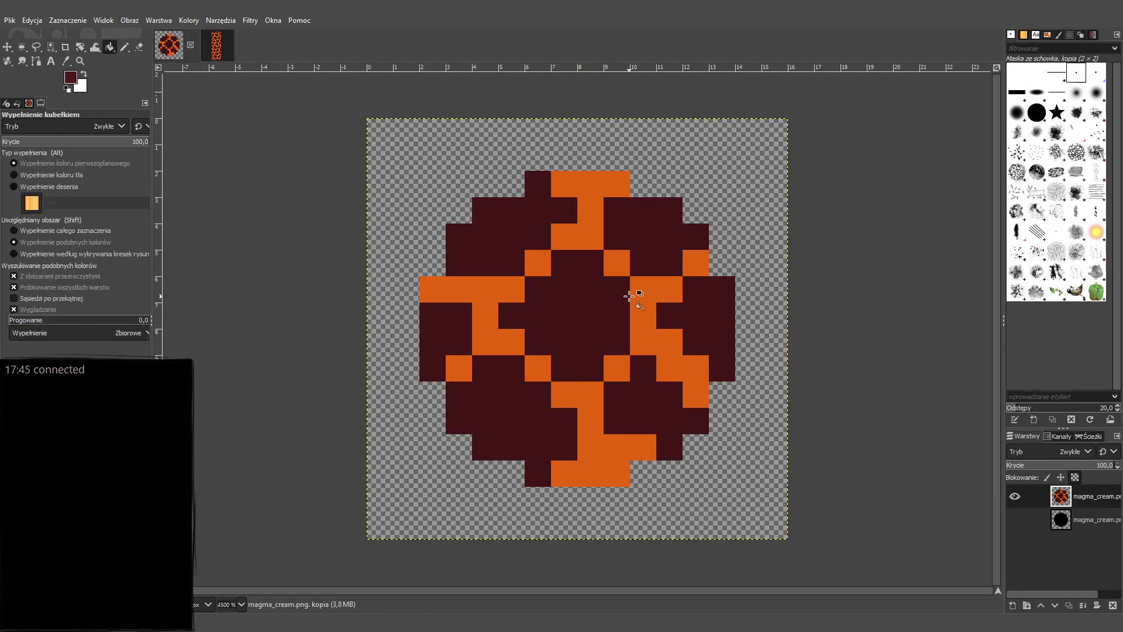
left_click(485, 211)
left_click(428, 332)
left_click(511, 409)
left_click(664, 433)
left_click(719, 326)
left_click(657, 235)
left_click(217, 45)
key("n")
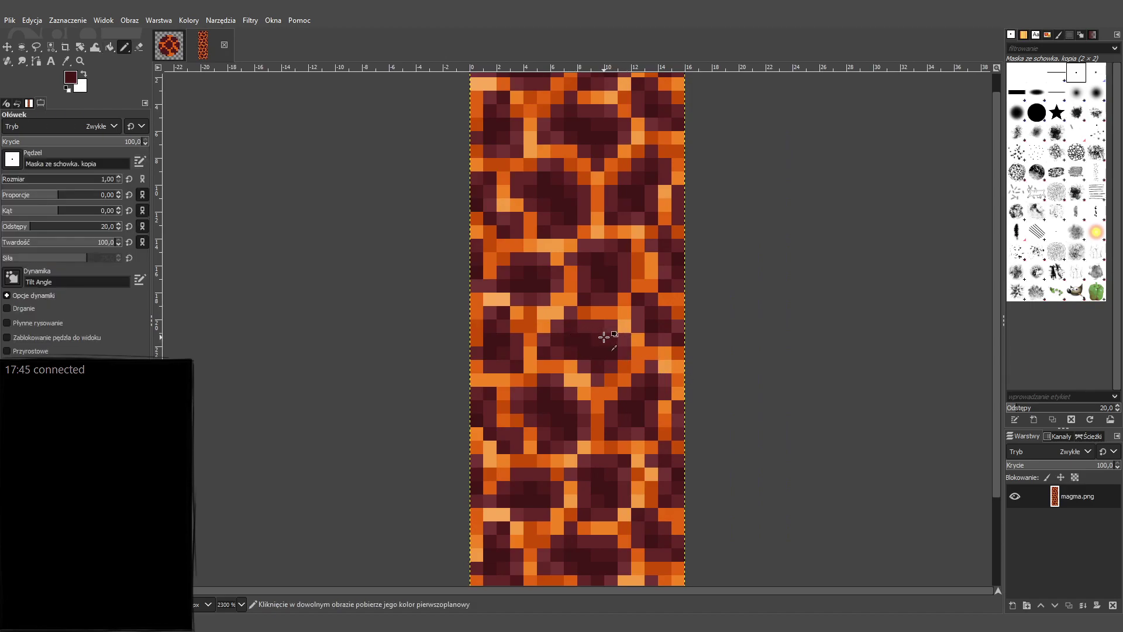
scroll(604, 337, "up", 3, "ctrl")
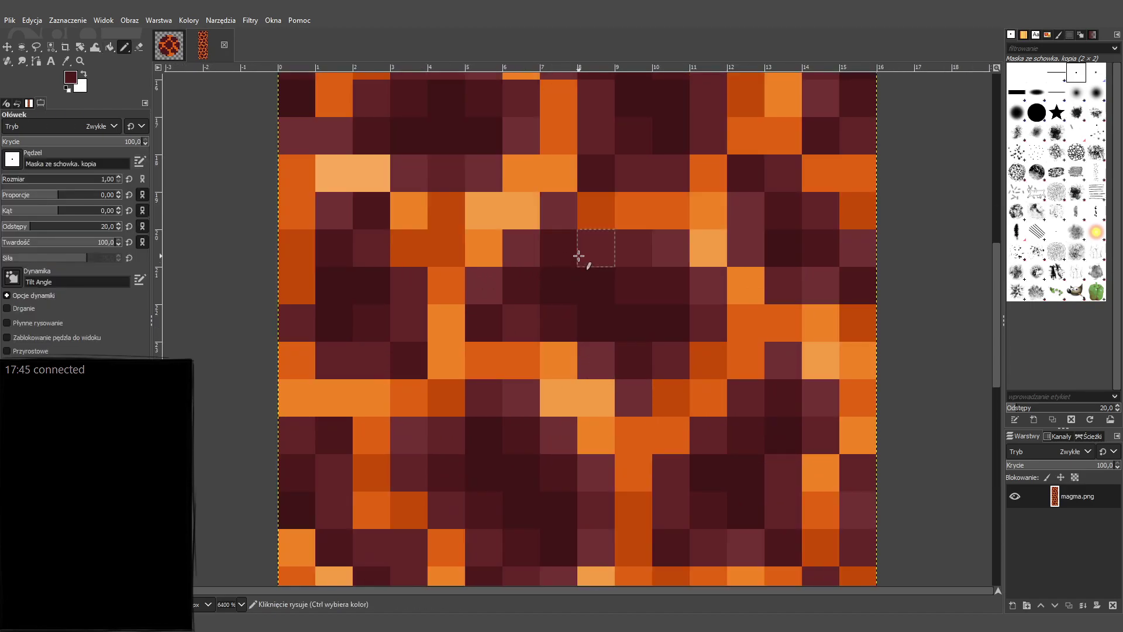
left_click(157, 42)
key("ctrl+z")
key("ctrl+z")
key("ctrl+z")
key("ctrl+z")
key("ctrl+z")
key("ctrl+z")
key("ctrl+z")
key("ctrl+z")
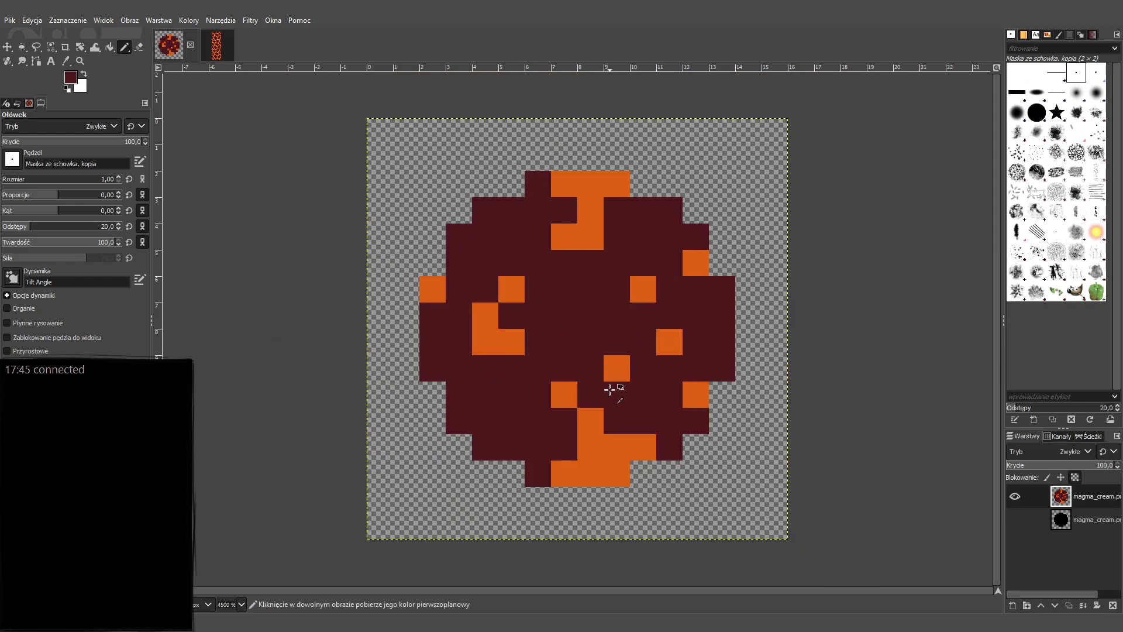
key("ctrl+y")
key("ctrl+y")
key("ctrl+y")
key("ctrl+y")
key("ctrl+y")
key("ctrl+y")
key("ctrl+y")
key("ctrl+y")
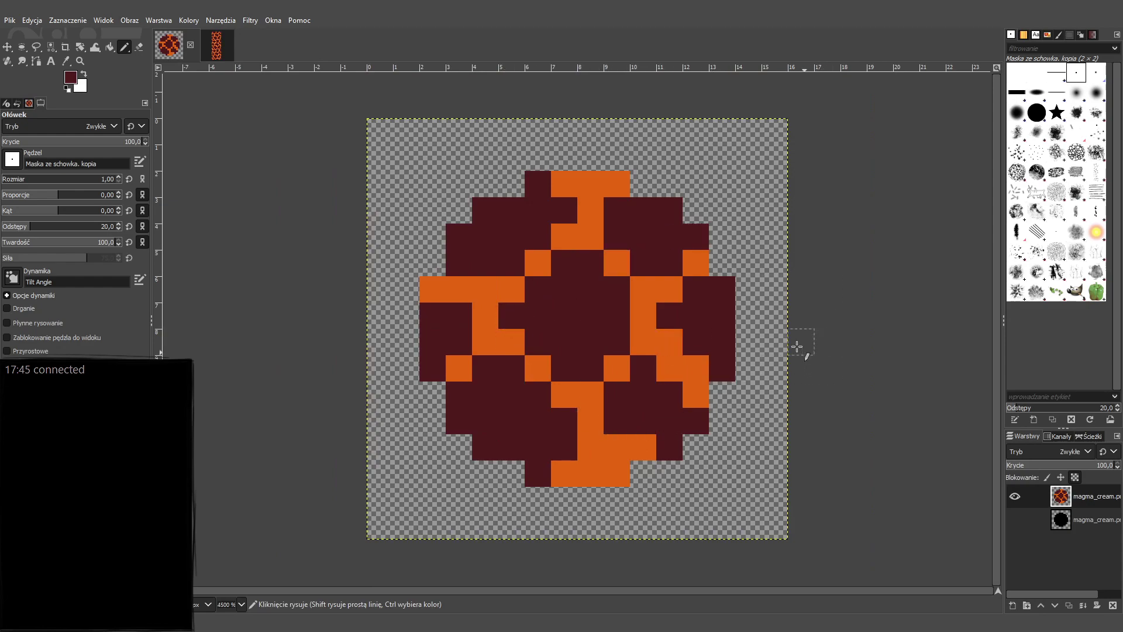
Try darkening single pixels of the orange vein beside the ball's central segment, undoing each attempt.
key("ctrl")
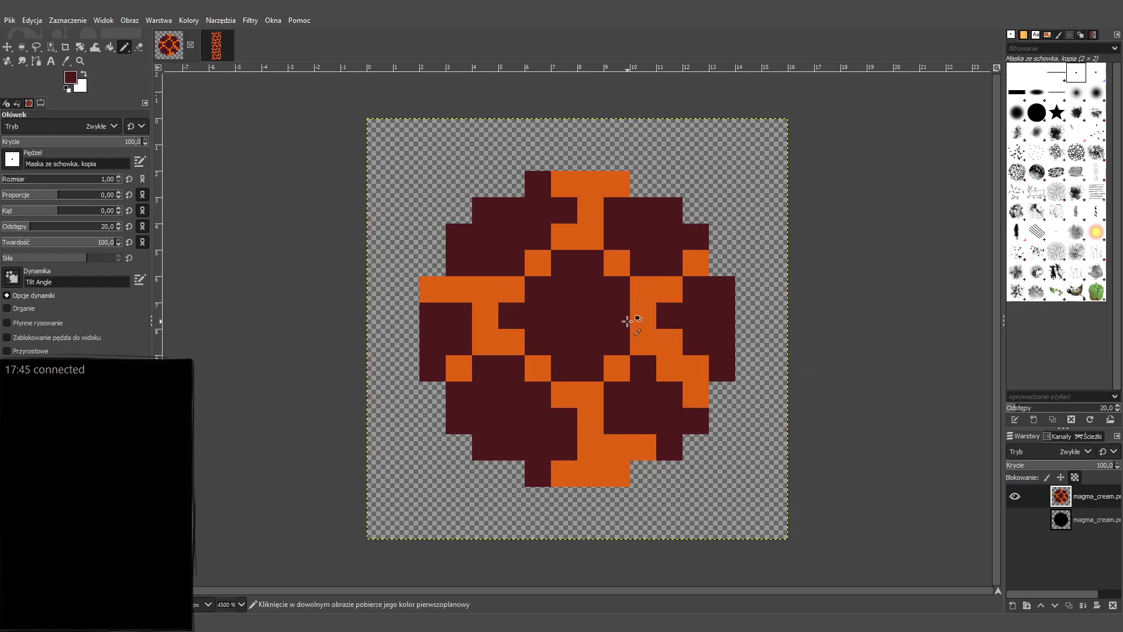
left_click(641, 316)
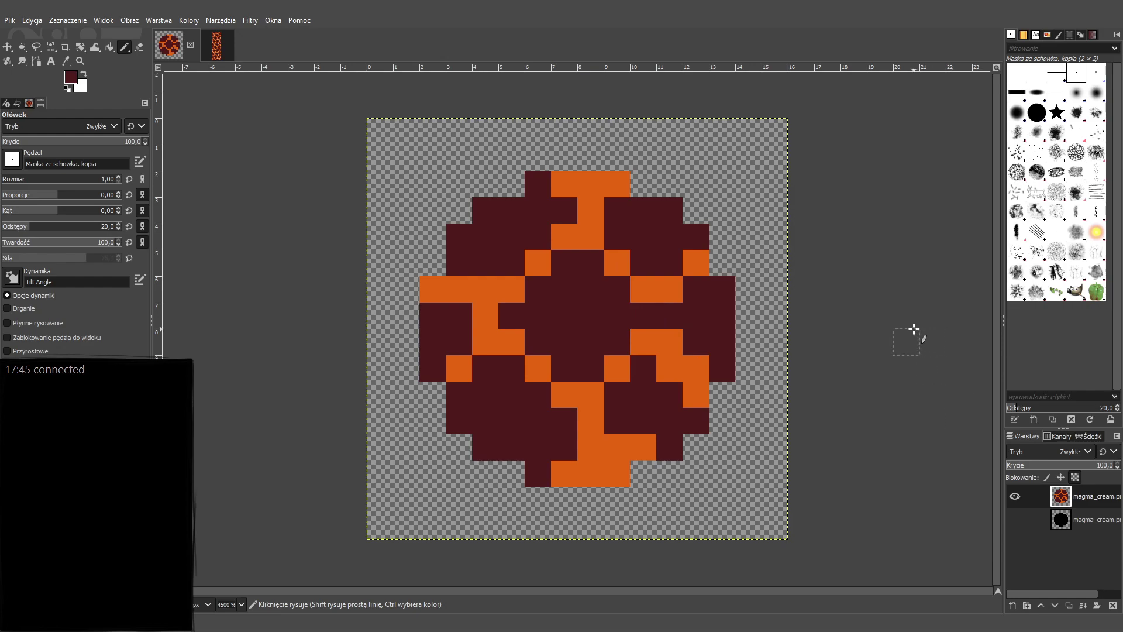
key("ctrl+z")
left_click(643, 340)
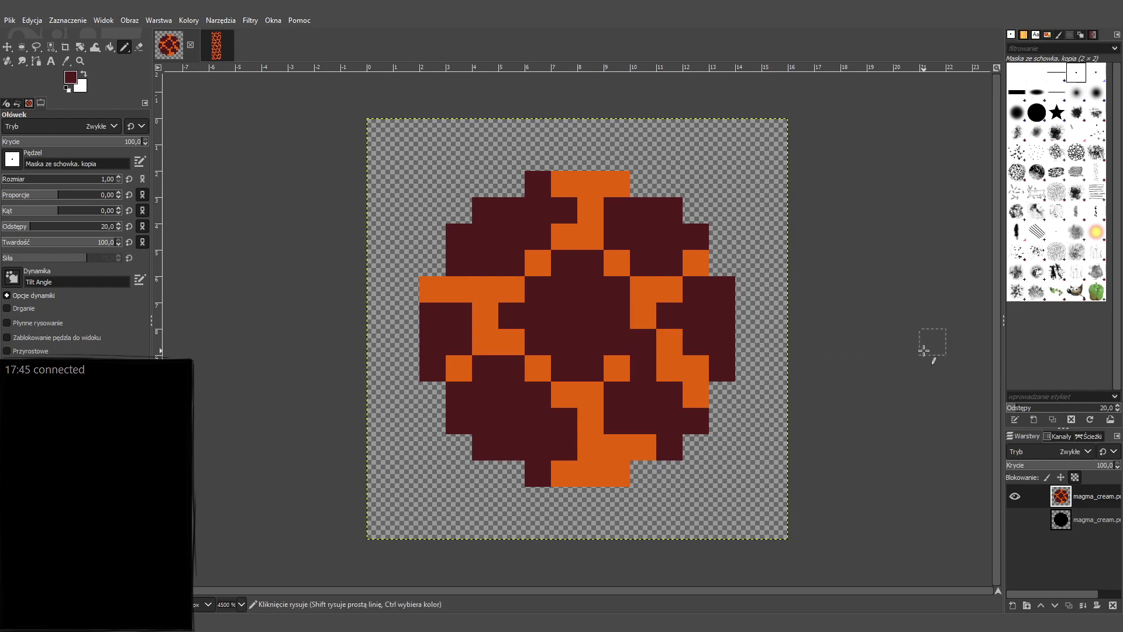
key("ctrl+z")
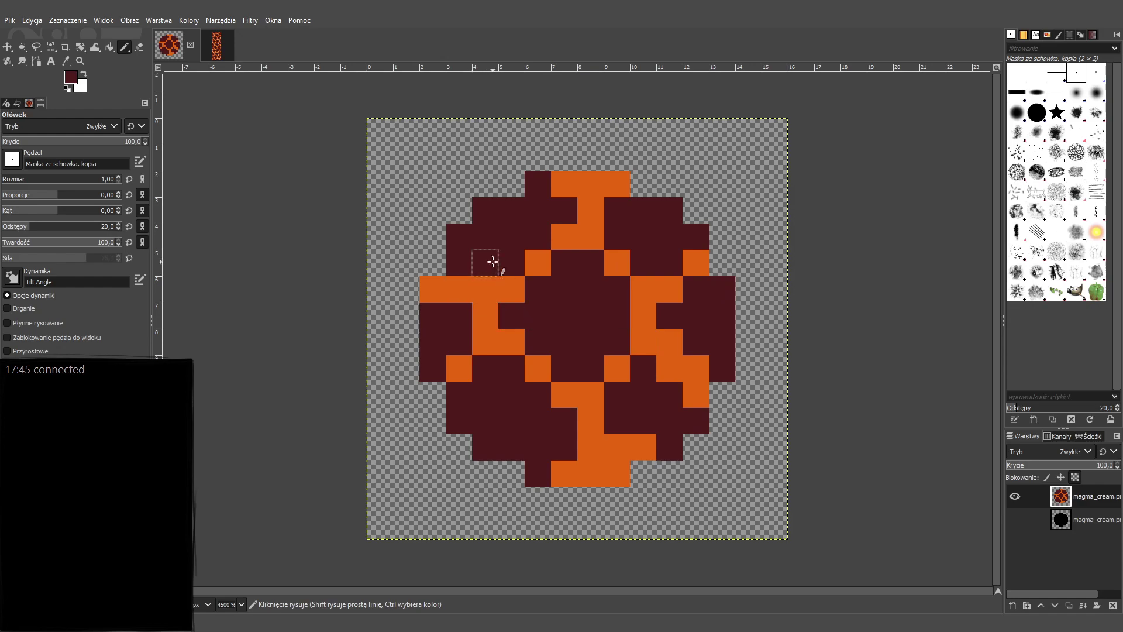
Add a new transparent layer and paint two adjacent swatches below the ball in the dark maroon shades from the magma texture.
left_click(216, 38)
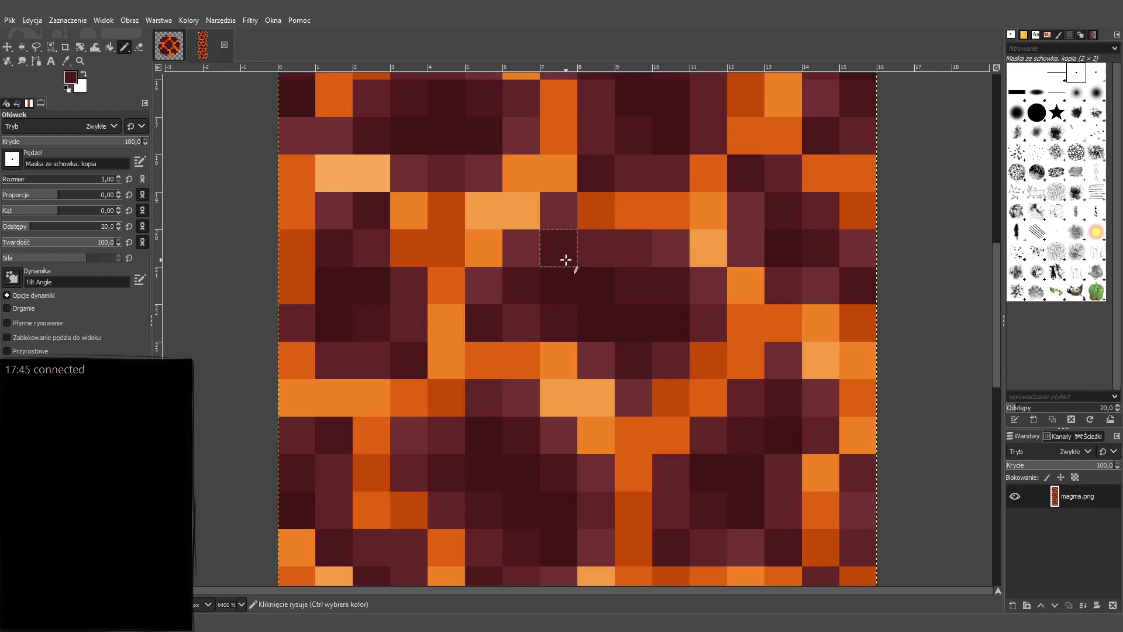
left_click(169, 47)
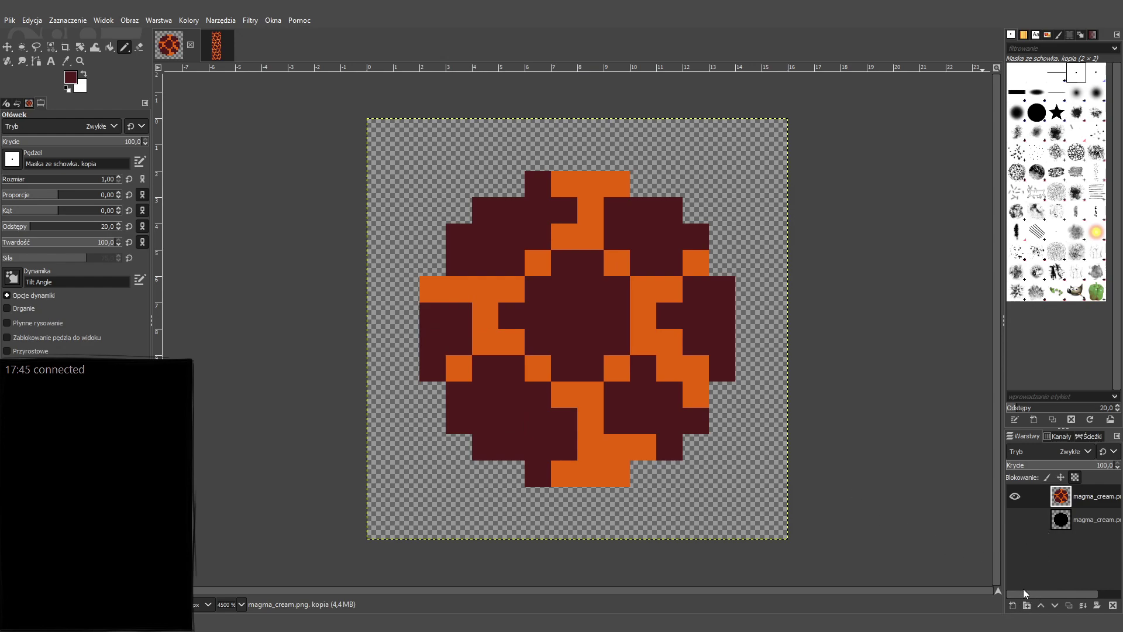
left_click(1012, 605, "shift")
left_click(400, 517)
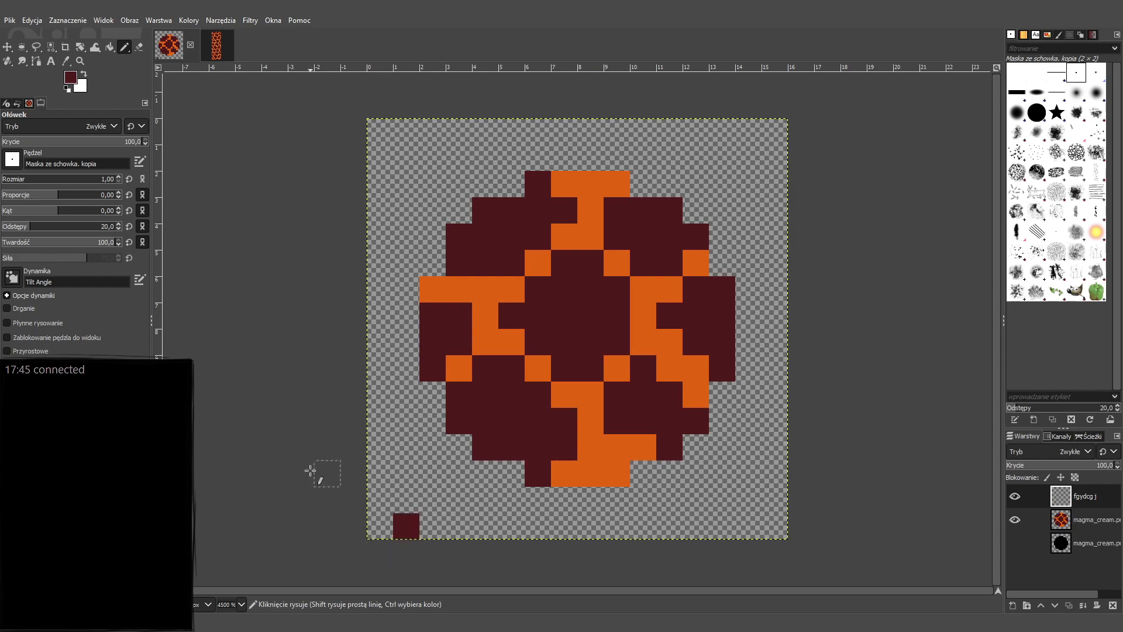
left_click(207, 51)
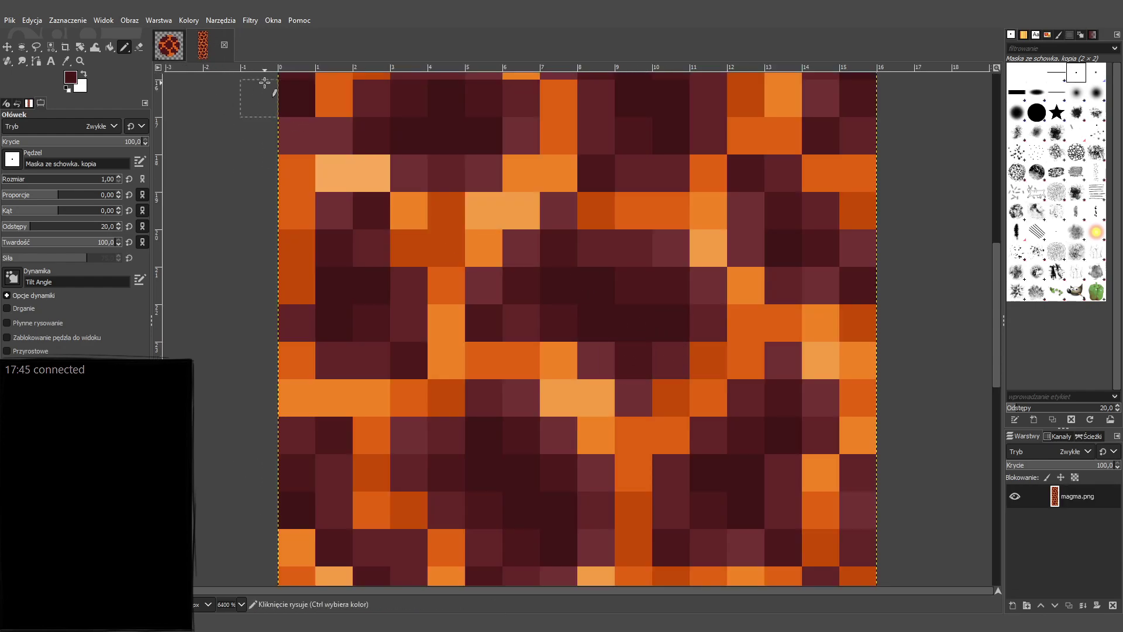
left_click(169, 46)
left_click(432, 526)
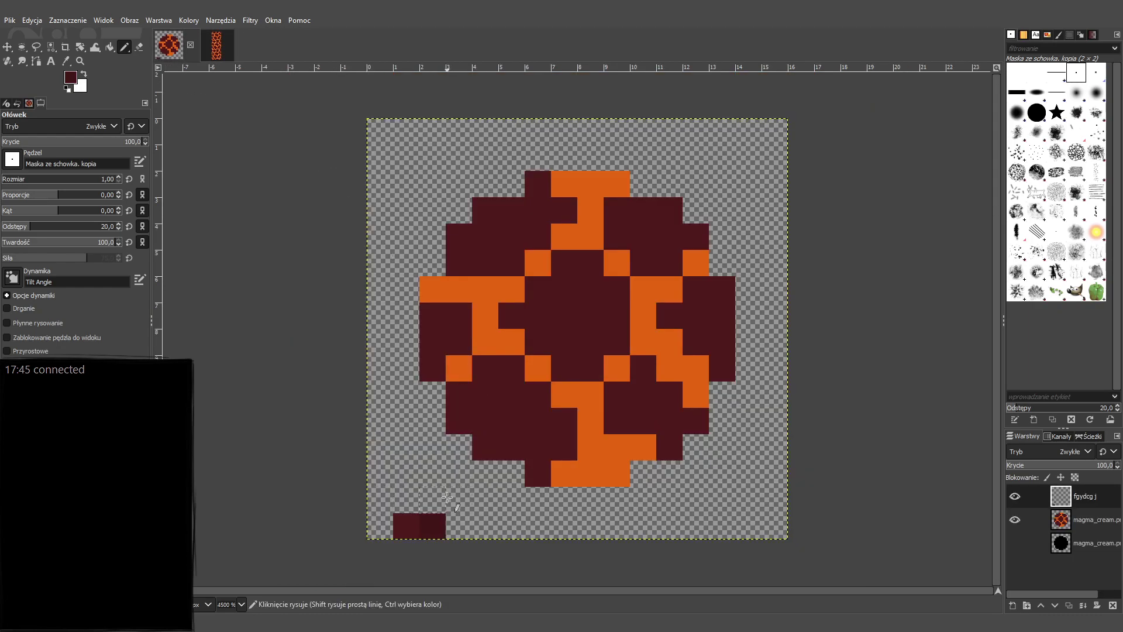
key("ctrl+z")
key("ctrl+z")
left_click(451, 526)
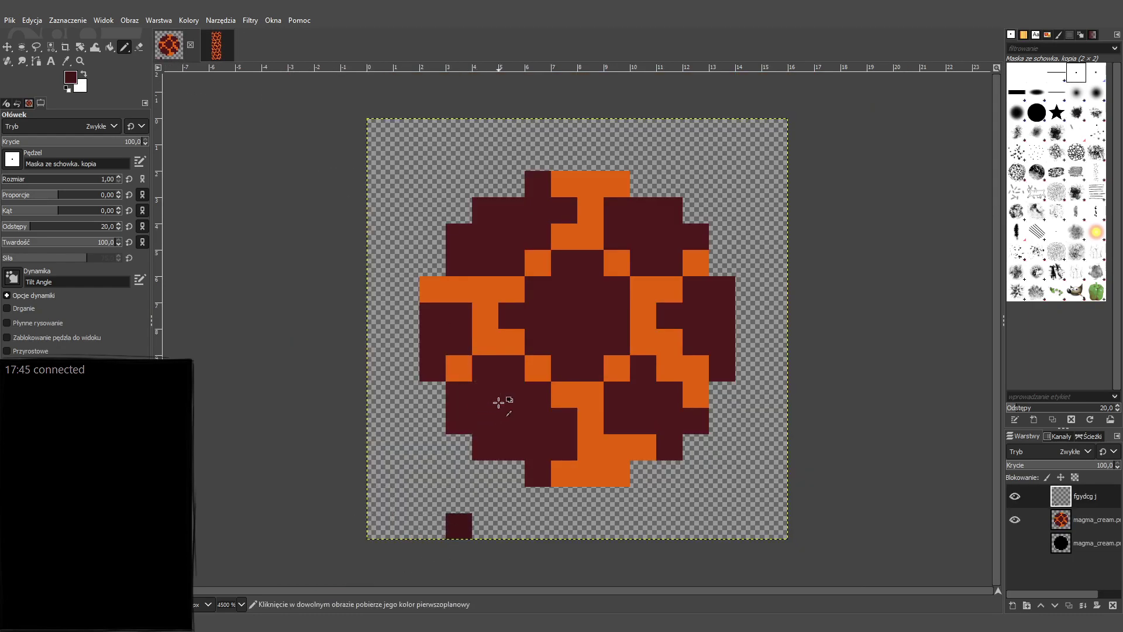
left_click(432, 526)
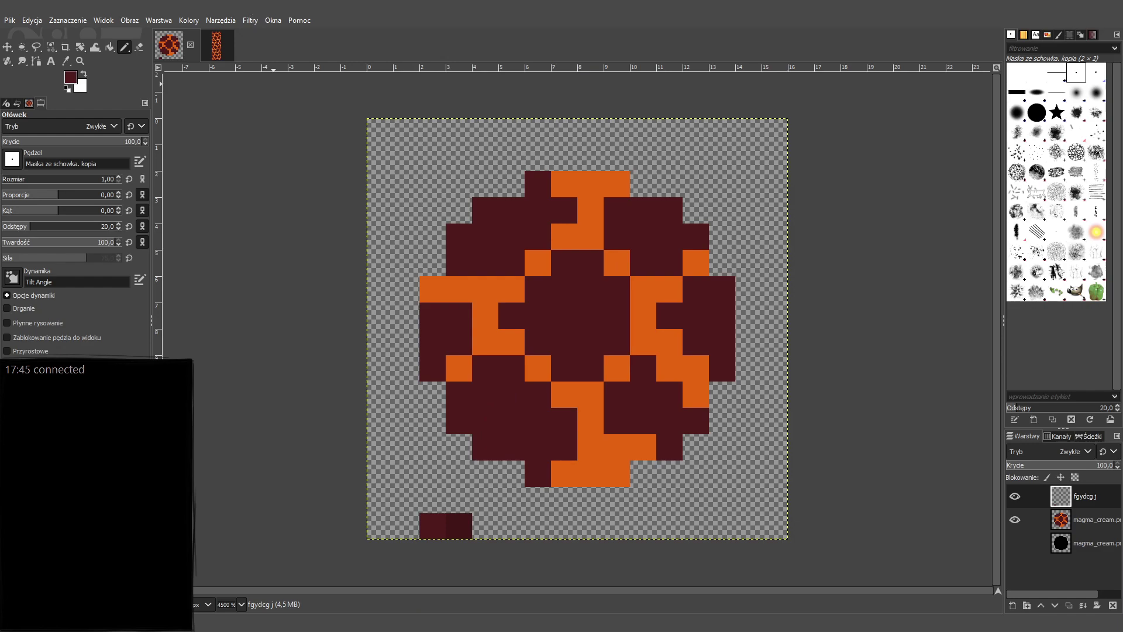
Sample two lighter maroons from the magma texture and extend the swatch strip with them to the canvas's lower-left corner.
left_click(217, 46)
left_click(574, 228, "ctrl")
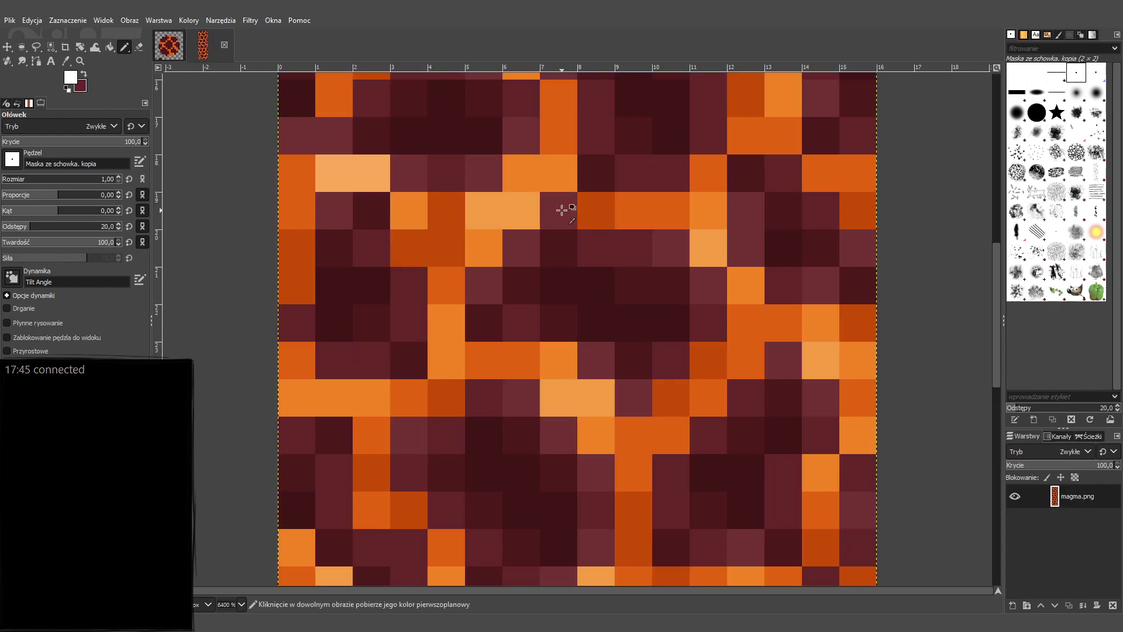
left_click(169, 45)
left_click(406, 526)
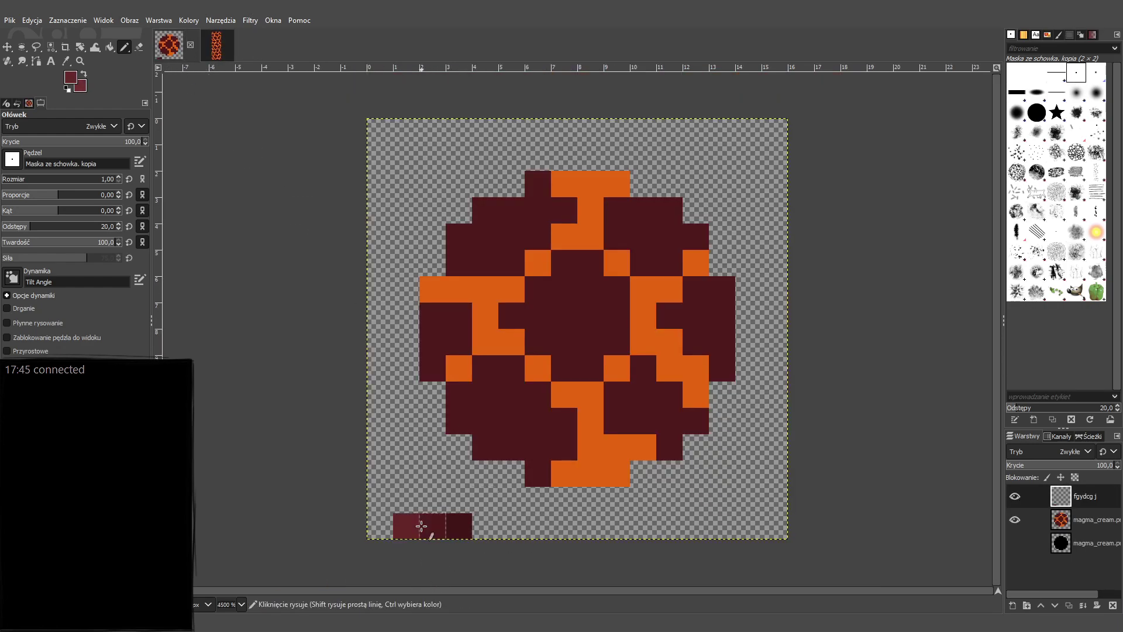
left_click(385, 524)
left_click(469, 531)
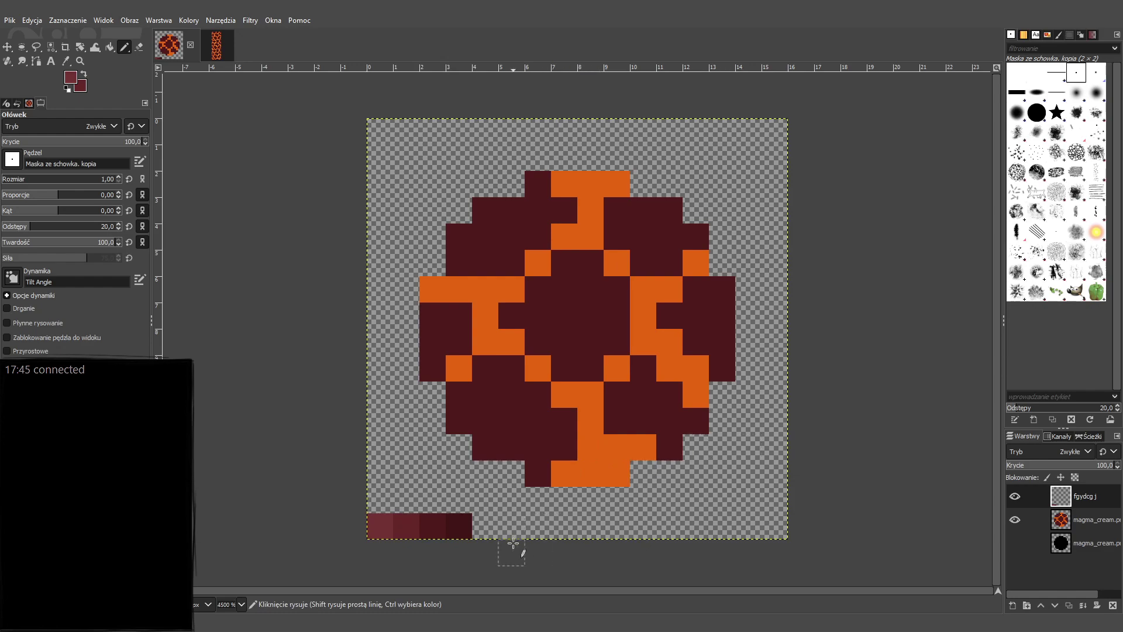
Sample the darkest maroon swatch and shade the insides of the ball's central, upper-right, upper-left and left segments.
left_click(452, 524, "ctrl")
mouse_move(566, 301)
left_mouse_down()
mouse_move(564, 314)
mouse_move(594, 331)
mouse_move(596, 300)
left_mouse_up()
left_click_drag(647, 219, 664, 218)
key("ctrl+z")
left_click_drag(677, 221, 654, 208)
mouse_move(544, 194)
left_mouse_down()
mouse_move(478, 243)
mouse_move(485, 219)
mouse_move(459, 243)
left_mouse_up()
left_click_drag(446, 318, 435, 353)
Shade the insides of the ball's lower-left, lower-right and right segments with the darkest maroon.
left_click_drag(493, 399, 510, 410)
left_click(532, 451)
left_click_drag(502, 447, 484, 448)
left_click(484, 421)
left_click_drag(660, 414, 642, 397)
left_click(643, 422)
left_click(673, 424)
mouse_move(703, 317)
left_mouse_down()
mouse_move(719, 303)
mouse_move(725, 346)
left_mouse_up()
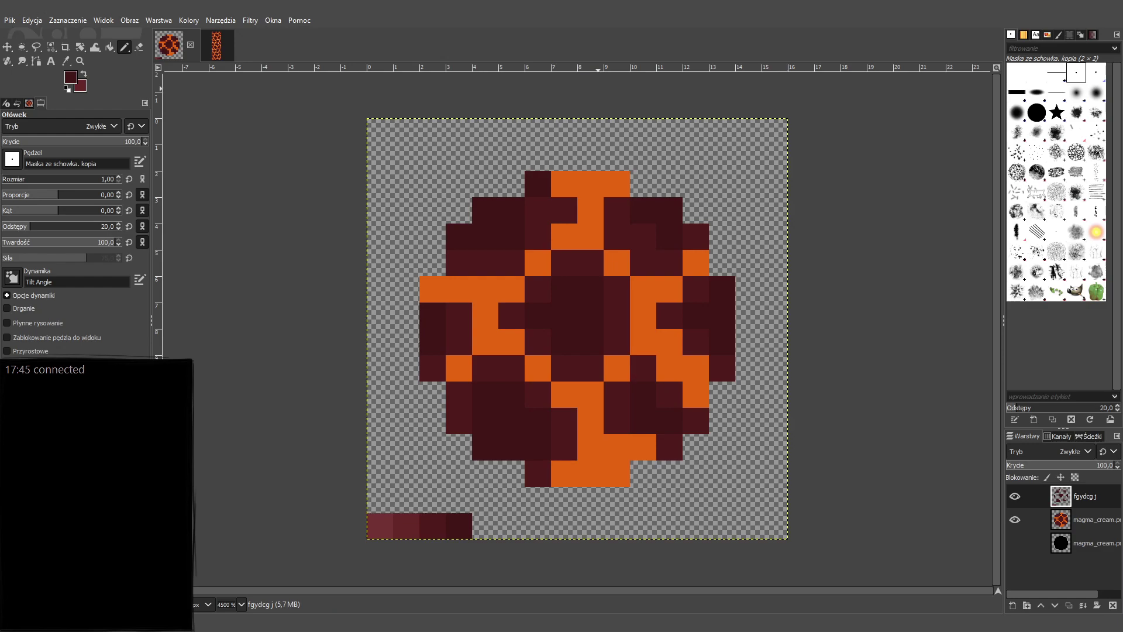
Create a new 16 × 16 px image filled with the maroon background colour.
left_click(8, 19)
key("Escape")
left_click(561, 269)
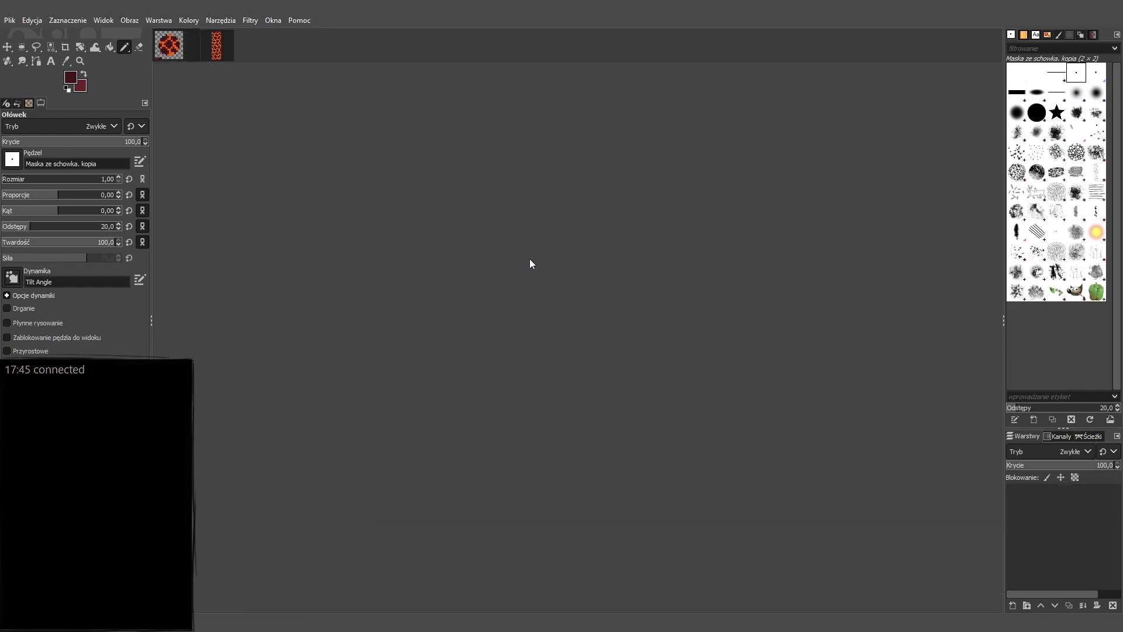
scroll(592, 344, "up", 7)
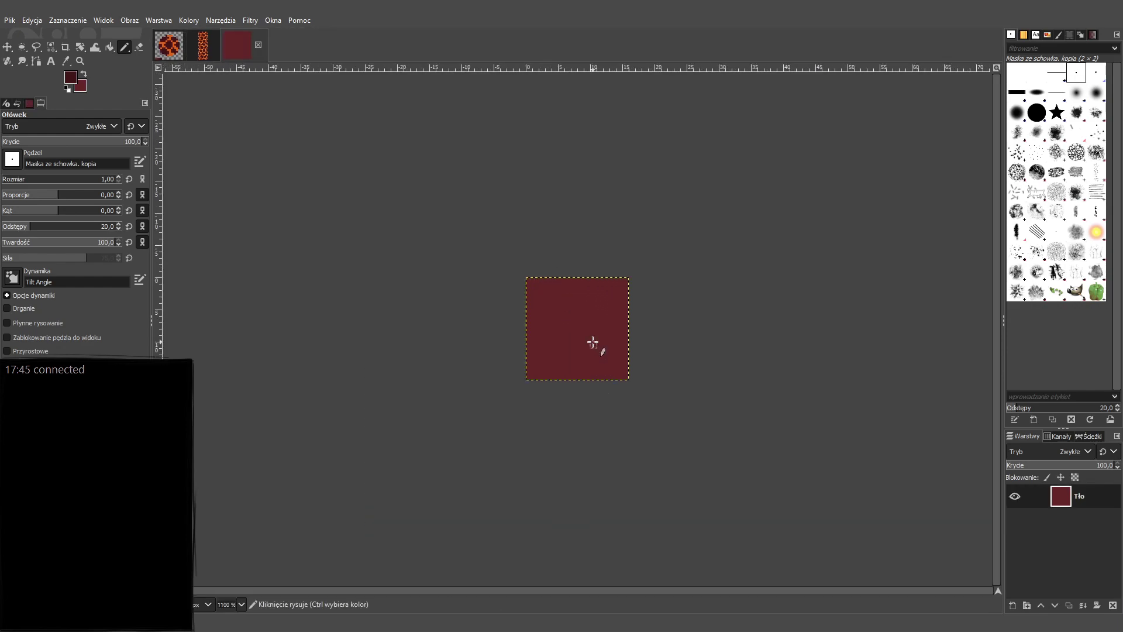
scroll(592, 343, "up", 4)
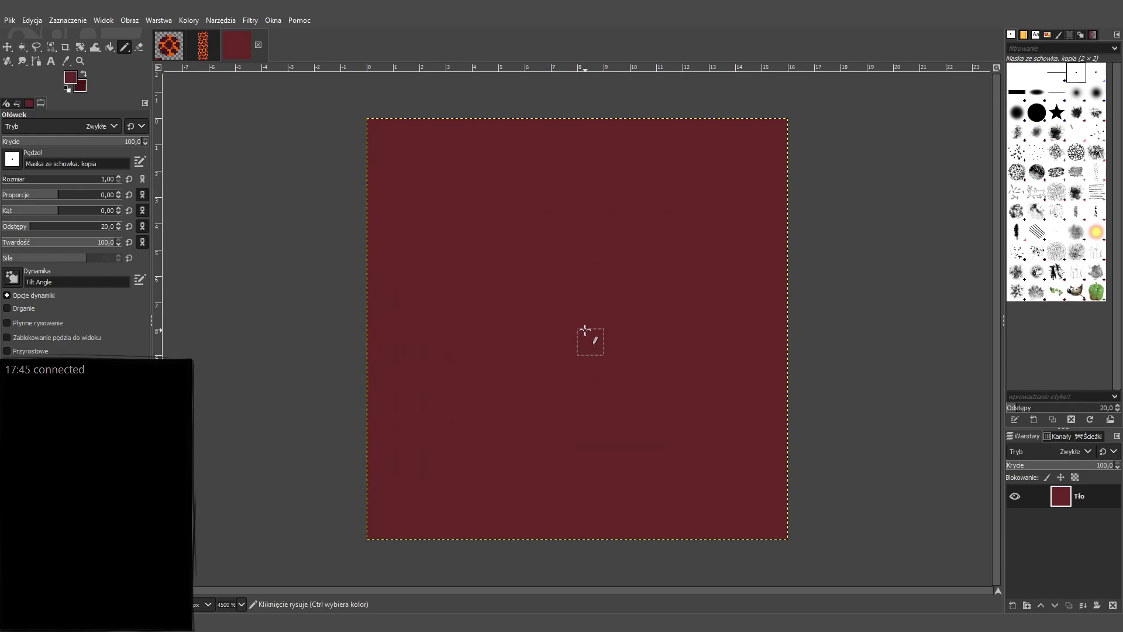
Reset the colours to black and white and create a new blank white 100 × 100 px image.
key("d")
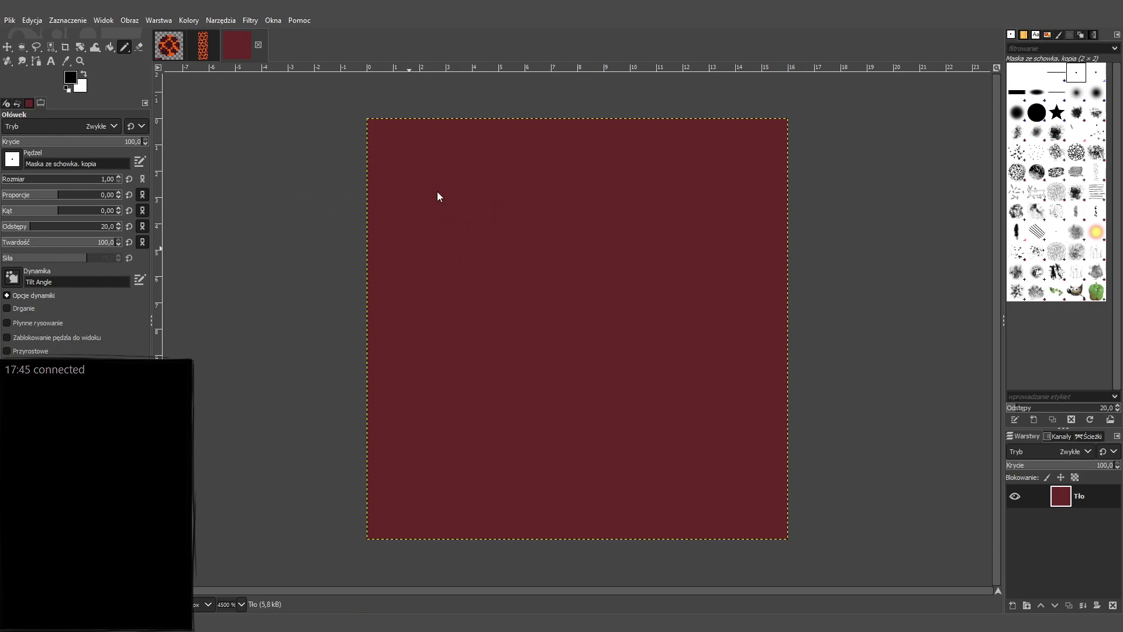
key("ctrl+shift+v")
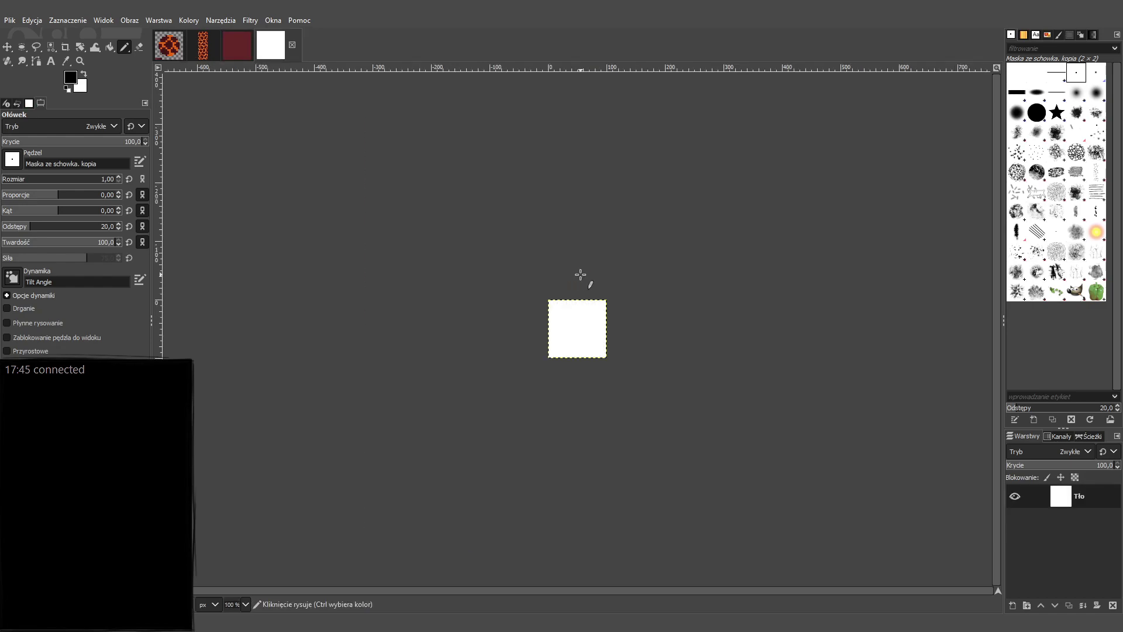
scroll(580, 274, "up", 5)
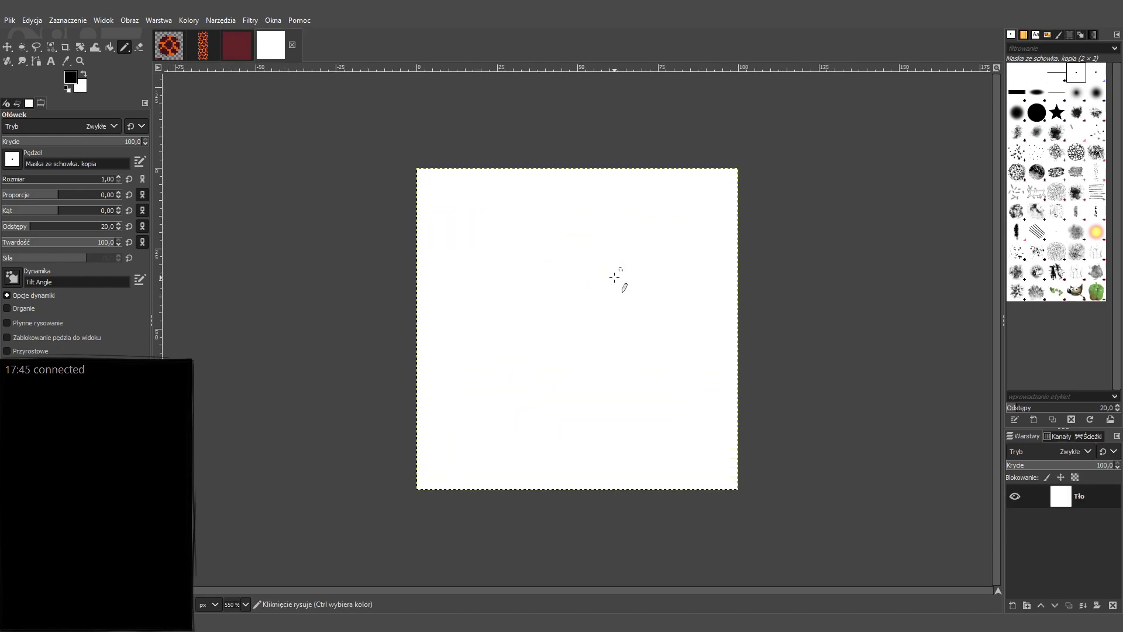
scroll(577, 295, "up", 2)
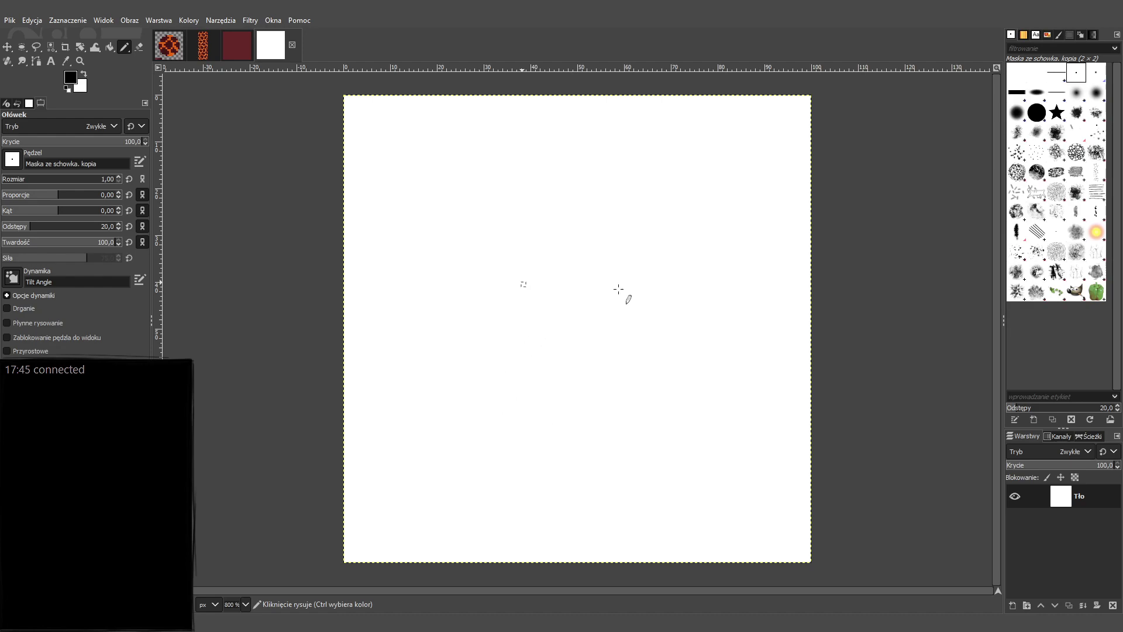
left_click_drag(524, 284, 500, 468)
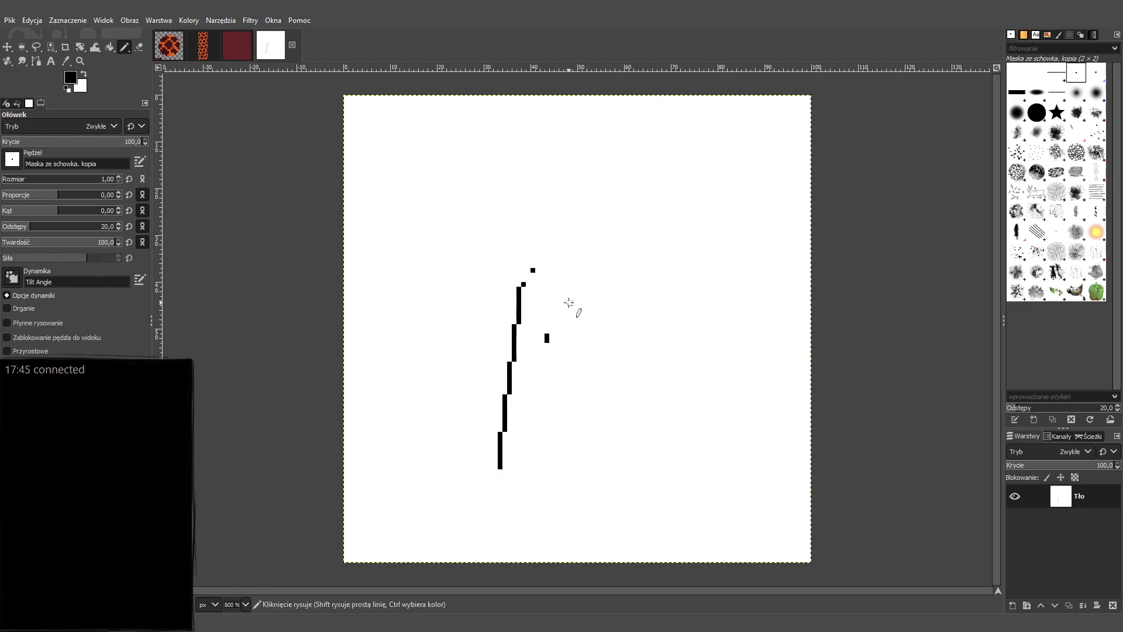
key("ctrl+z")
key("ctrl+z")
key("ctrl+z")
left_click_drag(510, 282, 497, 442)
key("ctrl+z")
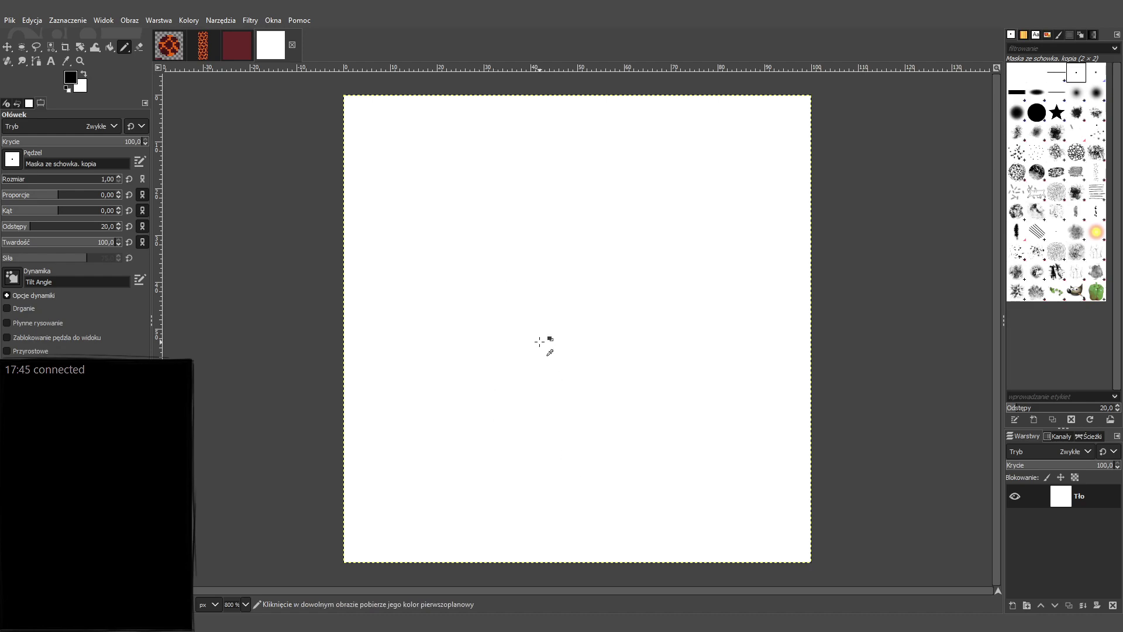
Try sketching a black mug outline with rim, body and handle in the blank image, and undo the strokes.
mouse_move(469, 307)
left_mouse_down()
mouse_move(543, 307)
mouse_move(620, 286)
mouse_move(526, 272)
mouse_move(448, 306)
mouse_move(485, 308)
left_mouse_up()
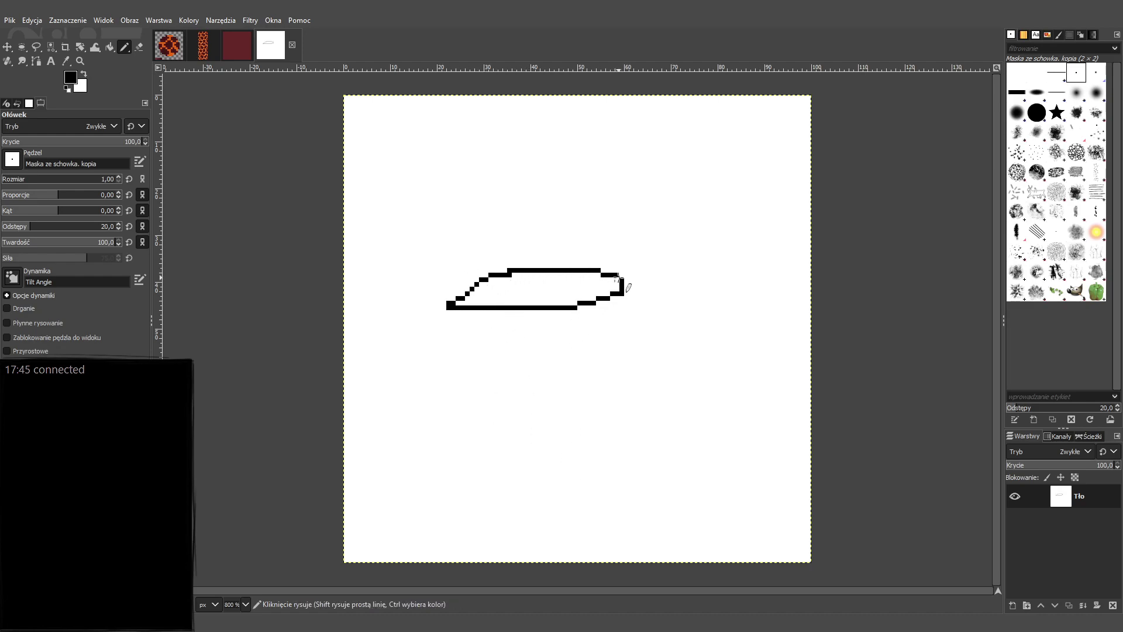
mouse_move(620, 279)
left_mouse_down()
mouse_move(618, 462)
mouse_move(603, 473)
mouse_move(452, 461)
mouse_move(458, 304)
mouse_move(458, 344)
mouse_move(444, 332)
mouse_move(378, 394)
mouse_move(398, 443)
mouse_move(451, 457)
mouse_move(446, 359)
left_mouse_up()
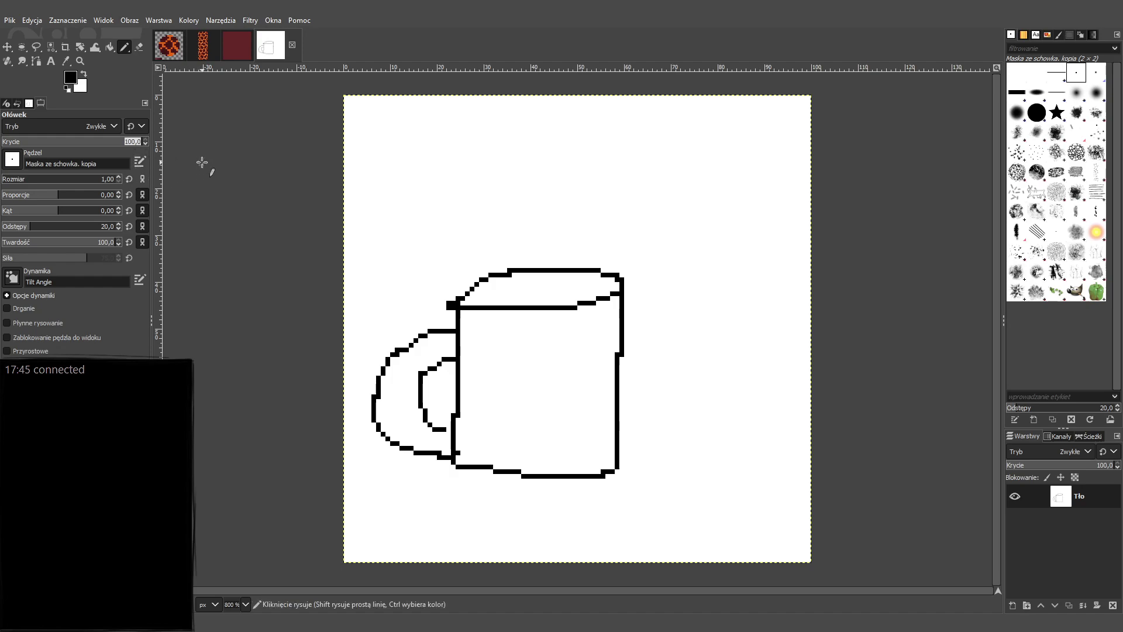
key("ctrl+z")
key("ctrl+z")
key("ctrl+z")
key("ctrl+z")
key("ctrl+z")
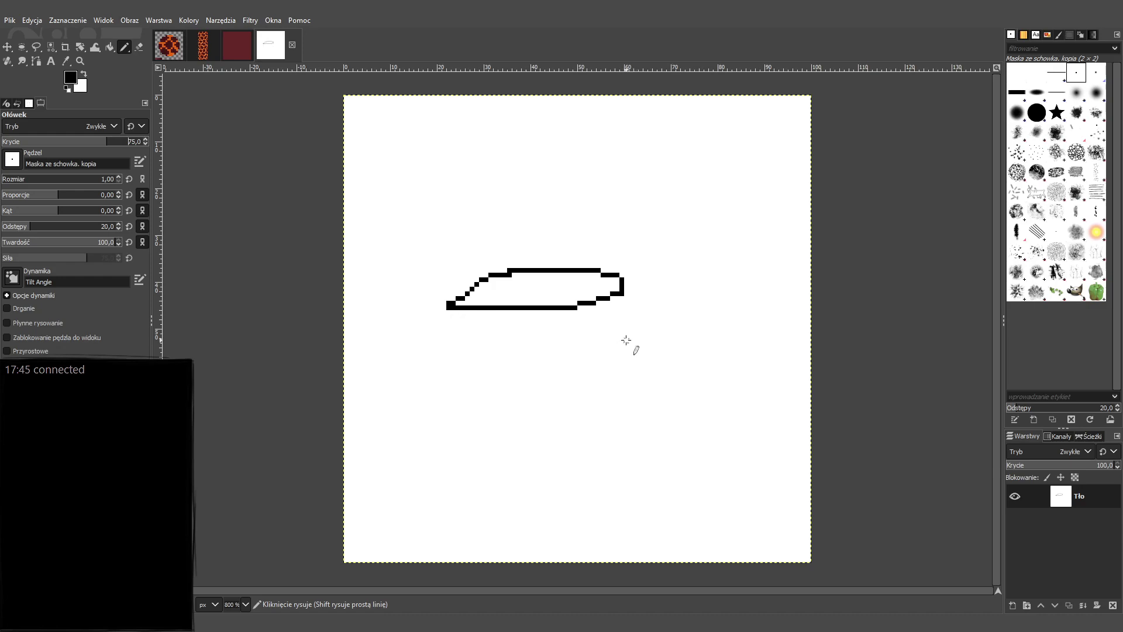
Try a few freehand black pencil strokes at 75% opacity on the blank image and undo them.
left_click_drag(440, 244, 418, 431)
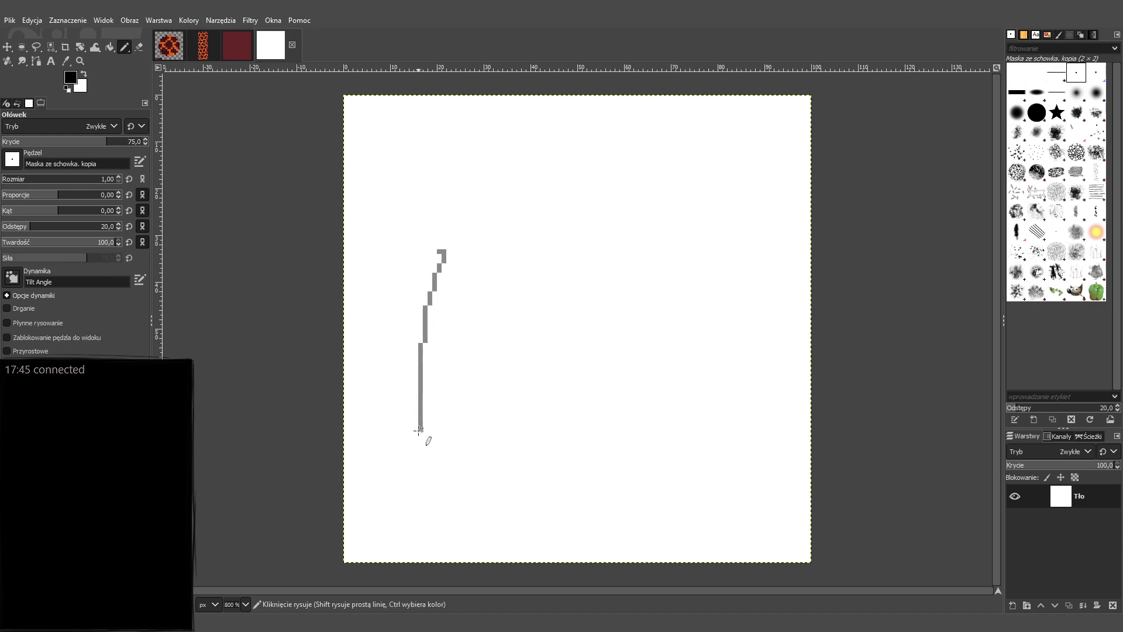
key("ctrl+z")
mouse_move(481, 264)
left_mouse_down()
mouse_move(481, 509)
mouse_move(561, 512)
mouse_move(644, 493)
left_mouse_up()
key("ctrl+z")
left_click_drag(486, 259, 481, 493)
key("ctrl+z")
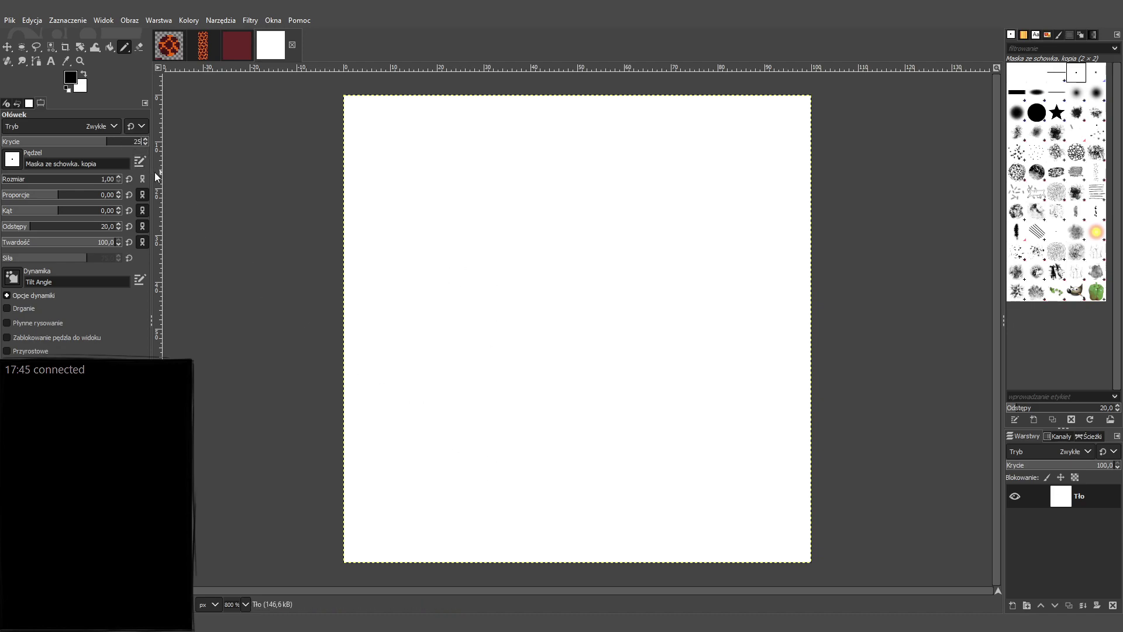
Set the pencil to 25% opacity and size 10, and block in a light grey mug silhouette with a handle.
key("Return")
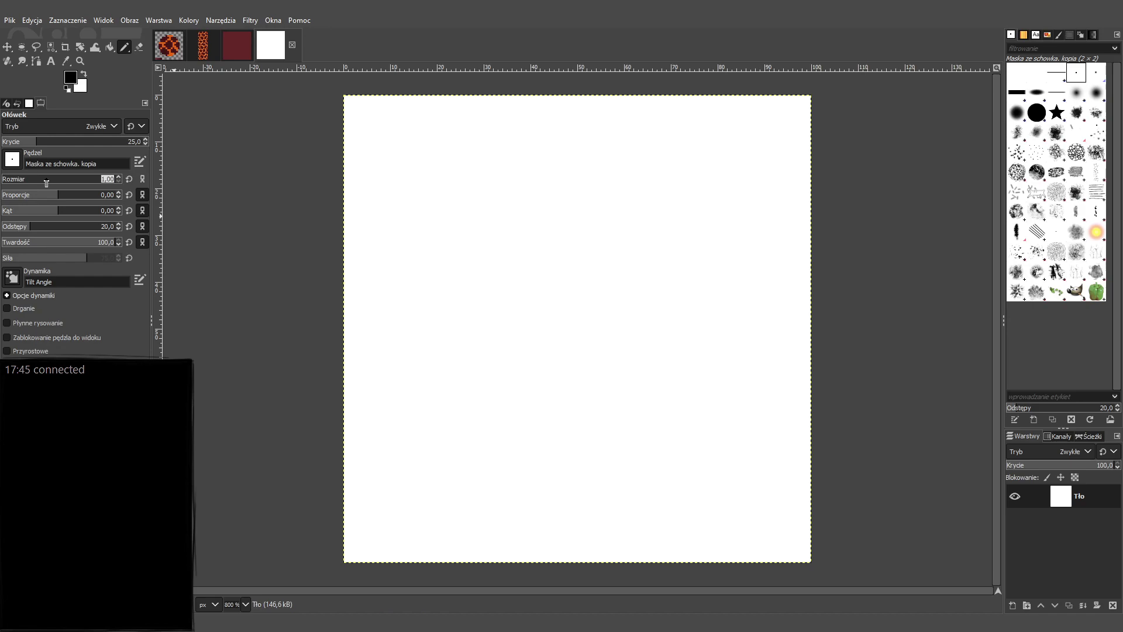
type("50")
key("Return")
type("0")
key("Return")
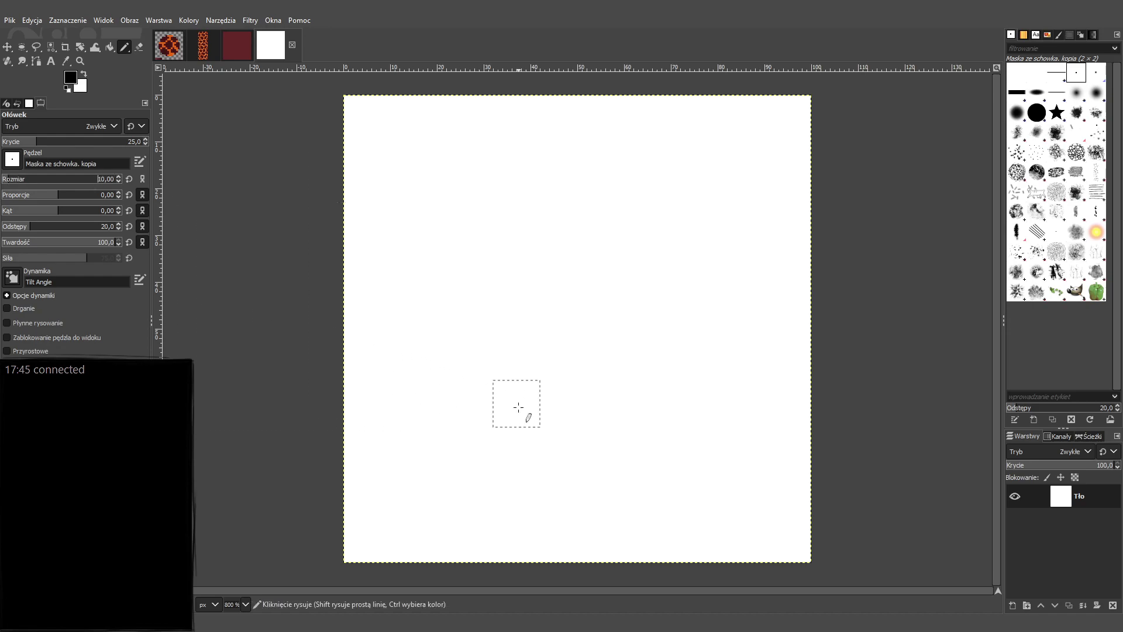
mouse_move(499, 283)
left_mouse_down()
mouse_move(493, 455)
mouse_move(600, 446)
mouse_move(608, 274)
mouse_move(526, 268)
mouse_move(573, 319)
mouse_move(567, 392)
mouse_move(491, 416)
mouse_move(412, 352)
mouse_move(475, 301)
mouse_move(508, 346)
left_mouse_up()
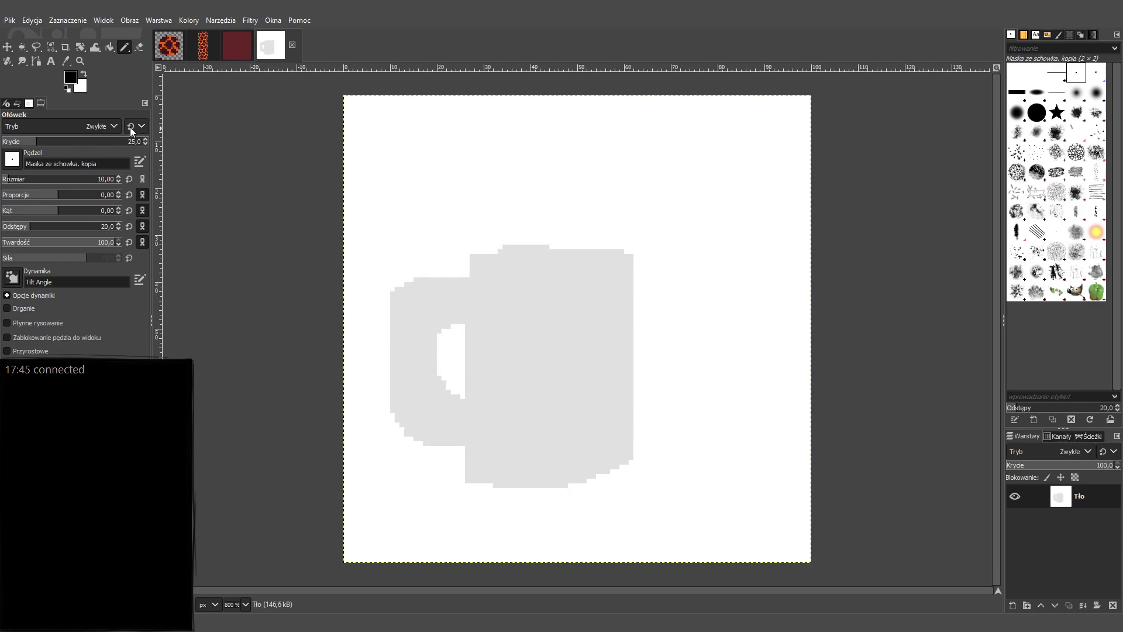
Set the pencil to 100% opacity and size 1, and outline the grey mug and its handle opening in black.
left_click_drag(101, 143, 158, 145)
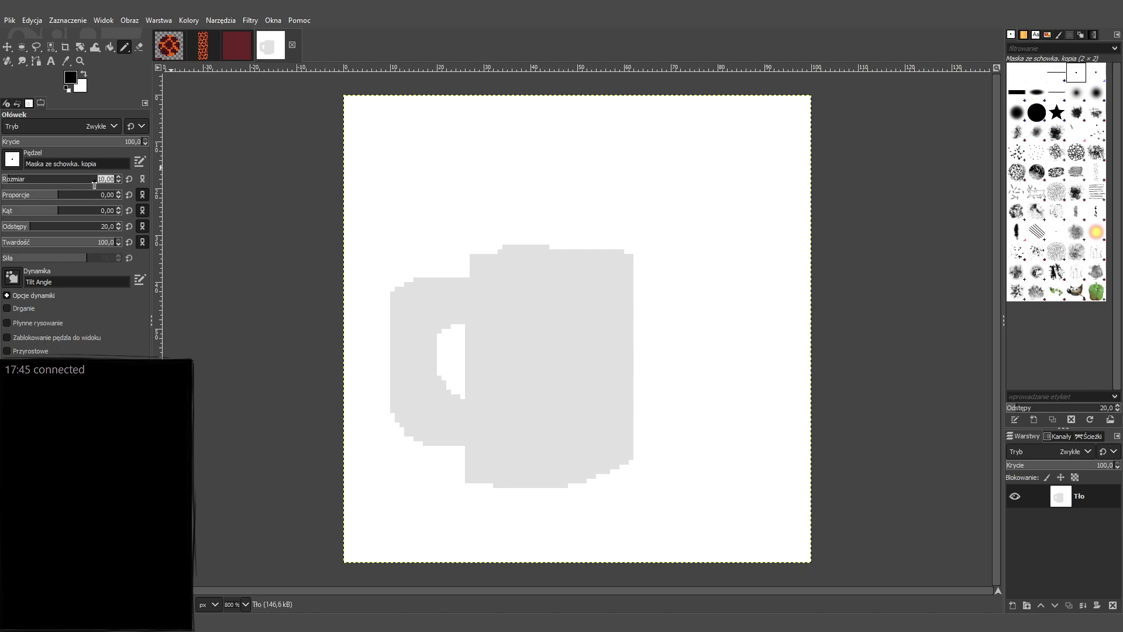
key("Return")
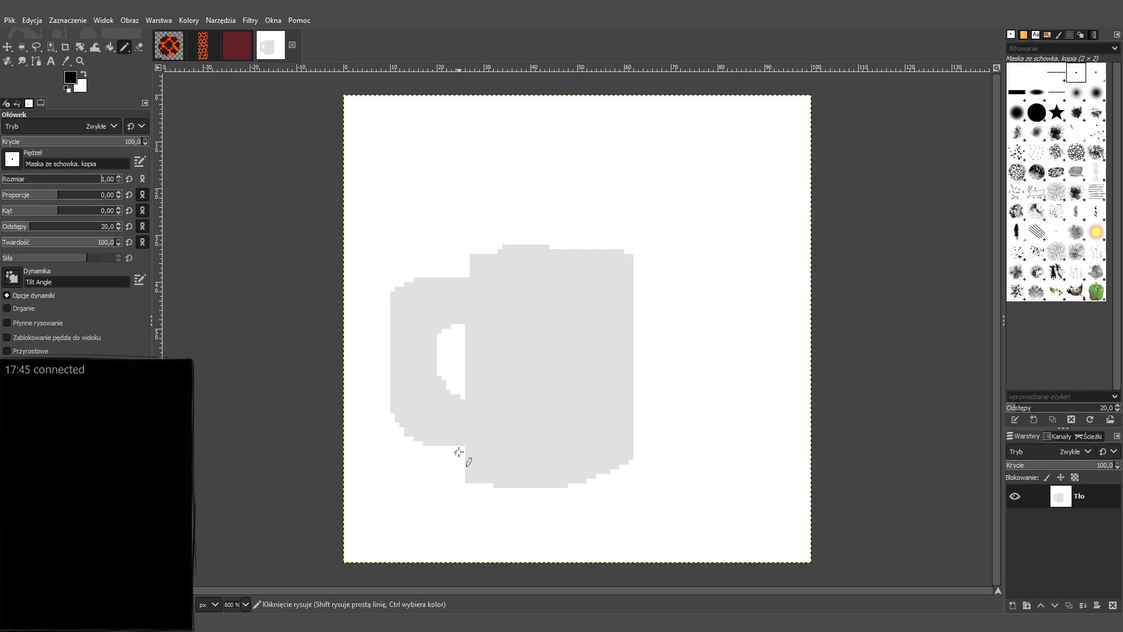
mouse_move(471, 450)
left_mouse_down()
mouse_move(416, 435)
mouse_move(379, 321)
mouse_move(439, 280)
mouse_move(468, 279)
mouse_move(471, 255)
mouse_move(612, 251)
mouse_move(636, 275)
mouse_move(636, 418)
mouse_move(610, 466)
mouse_move(470, 485)
mouse_move(466, 446)
left_mouse_up()
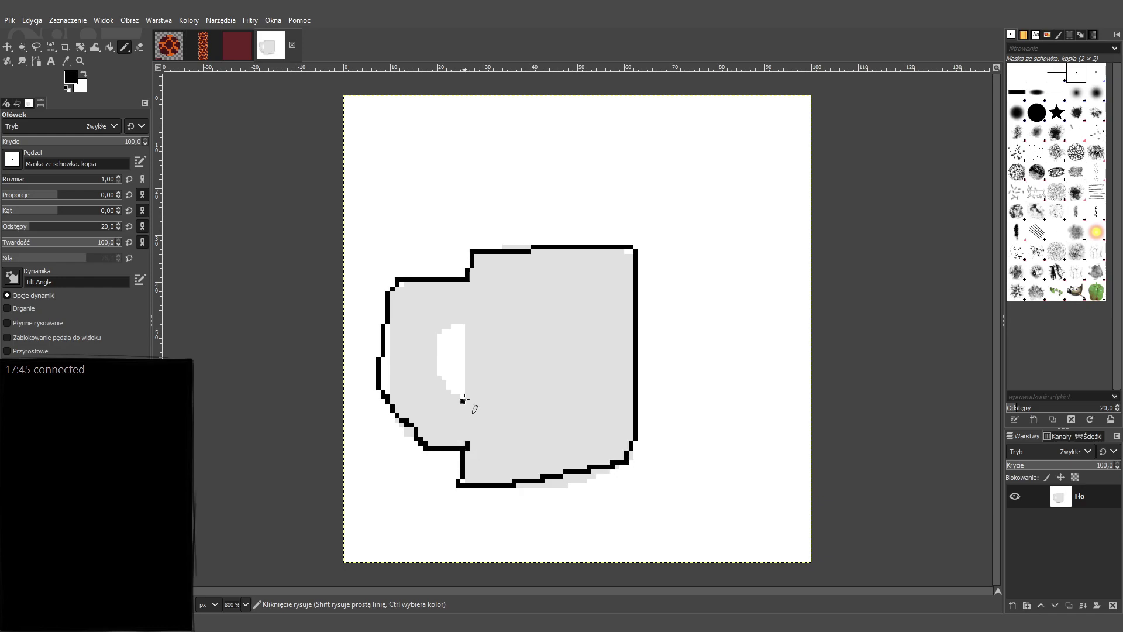
mouse_move(464, 399)
left_mouse_down()
mouse_move(437, 341)
mouse_move(445, 319)
mouse_move(463, 327)
mouse_move(463, 406)
left_mouse_up()
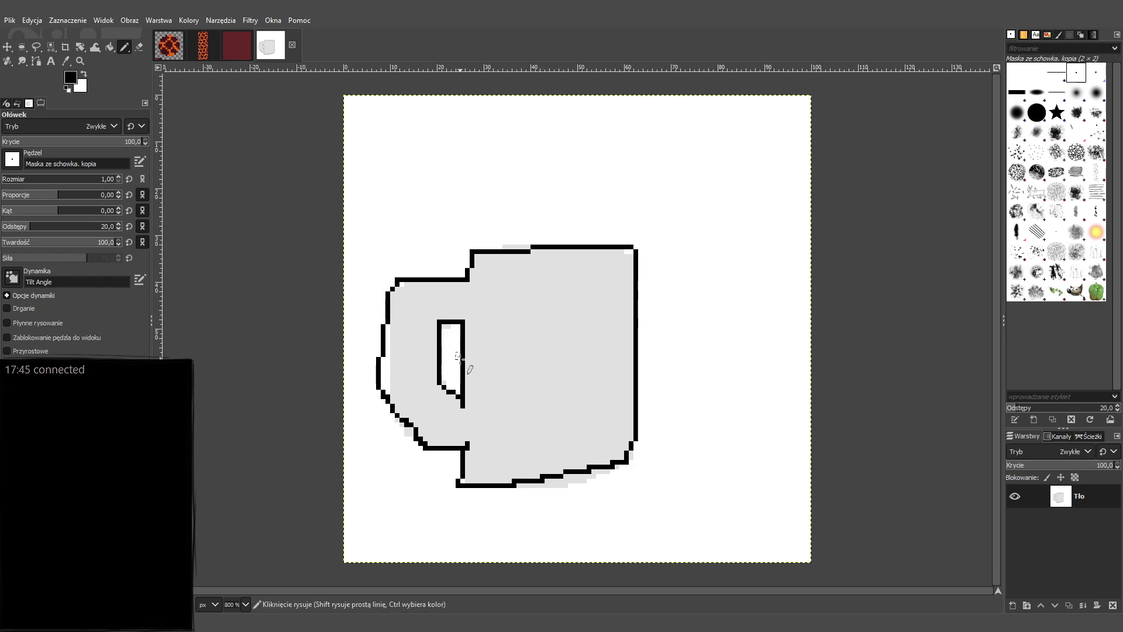
Close the mug sketch and the plain maroon image without saving, and return to the magma cream image.
left_click(293, 46)
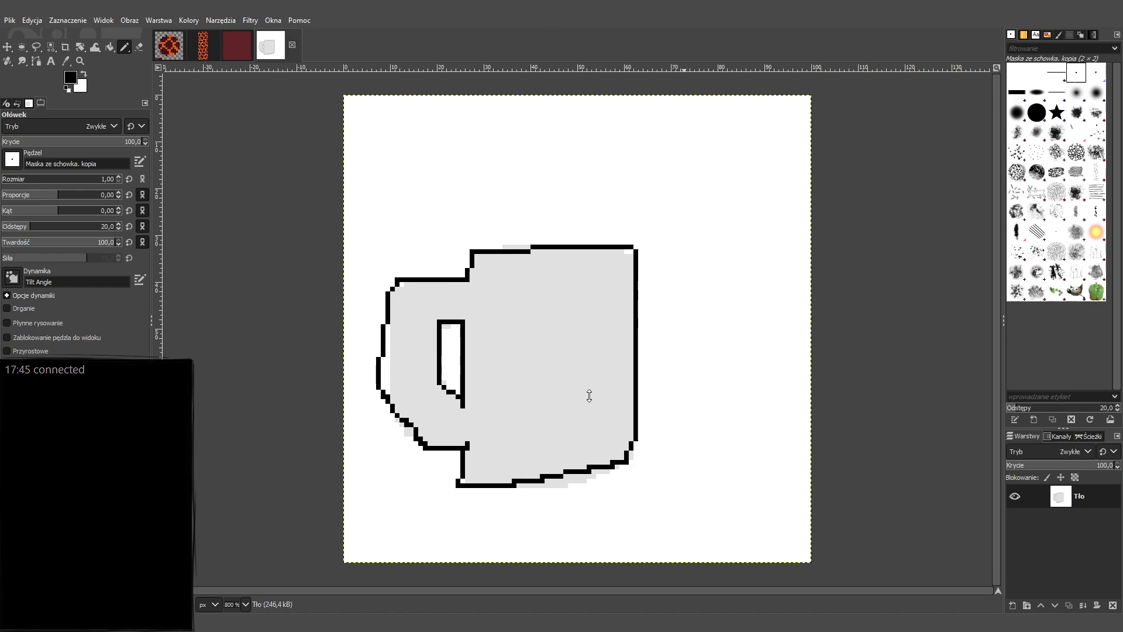
left_click(575, 384)
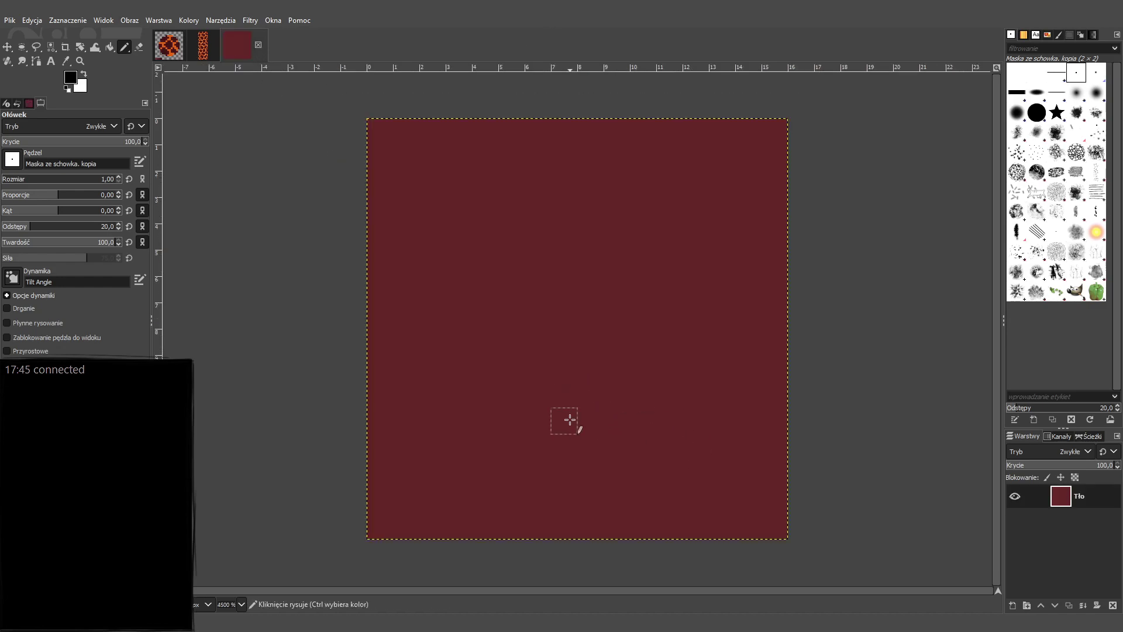
left_click(257, 46)
left_click(169, 46)
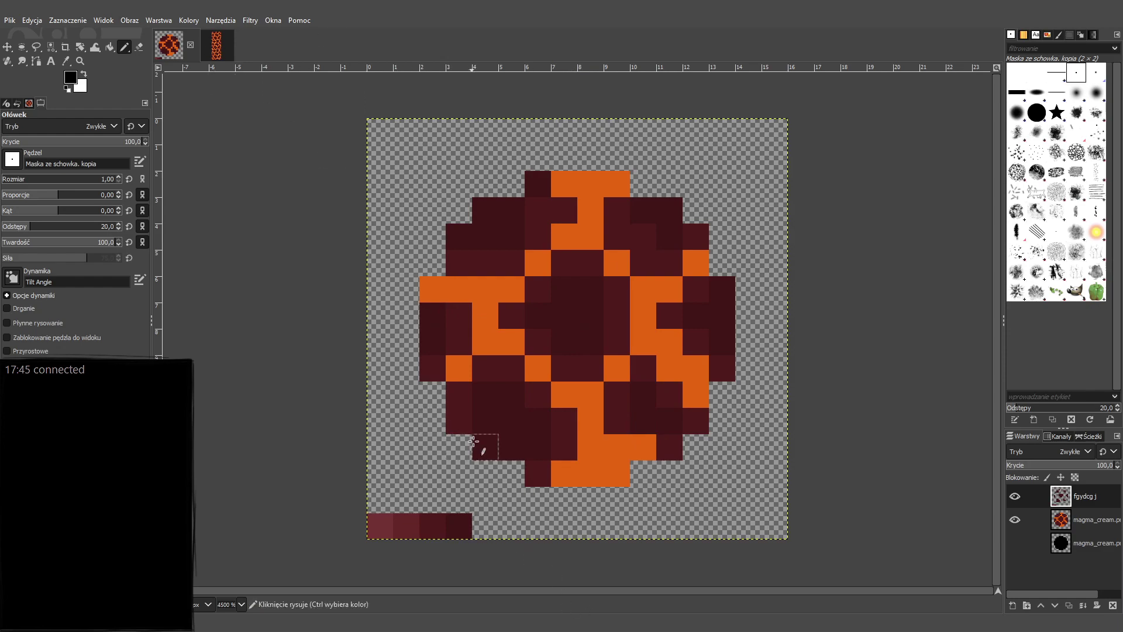
Undo the darkest-maroon shading on the magma cream ball and sample the second-lightest maroon from the swatch strip.
left_click(439, 525, "ctrl")
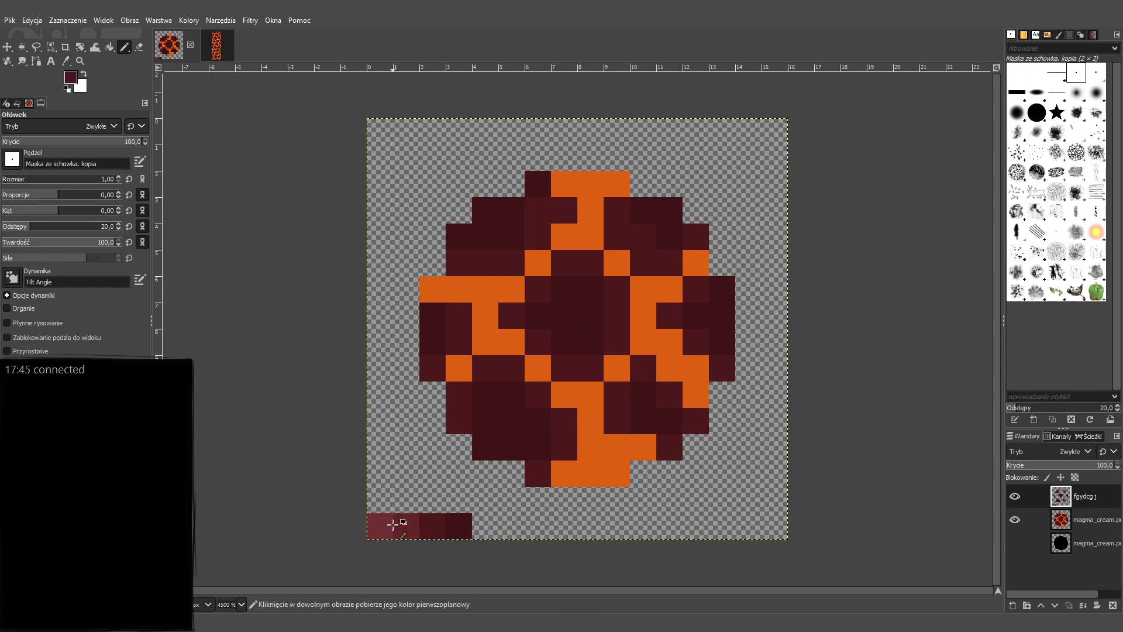
left_click(218, 46)
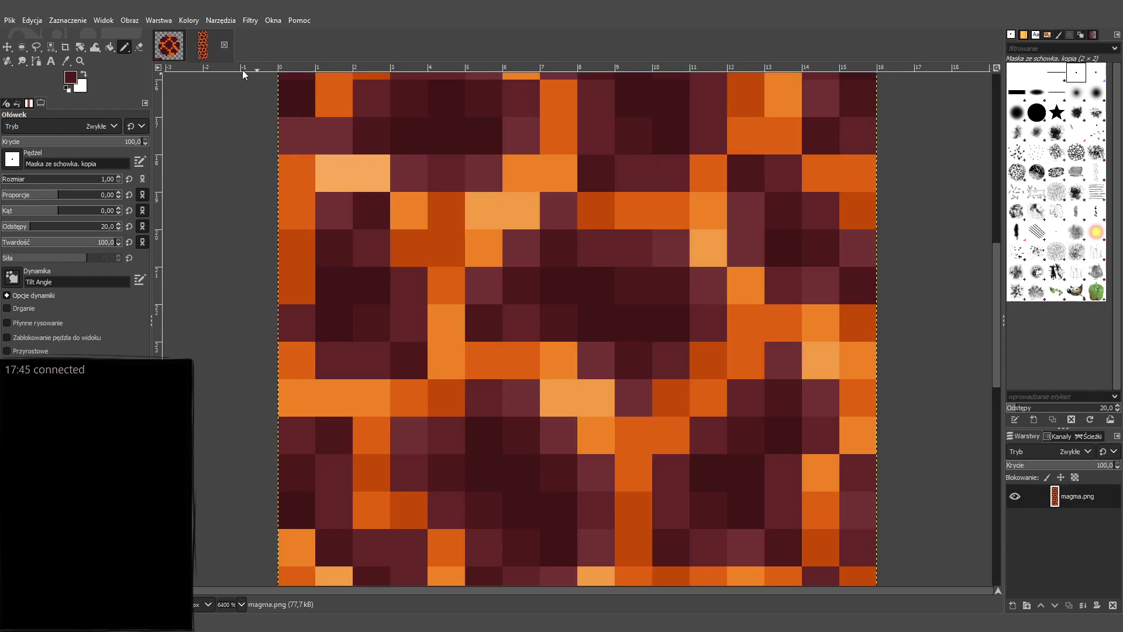
left_click(177, 36)
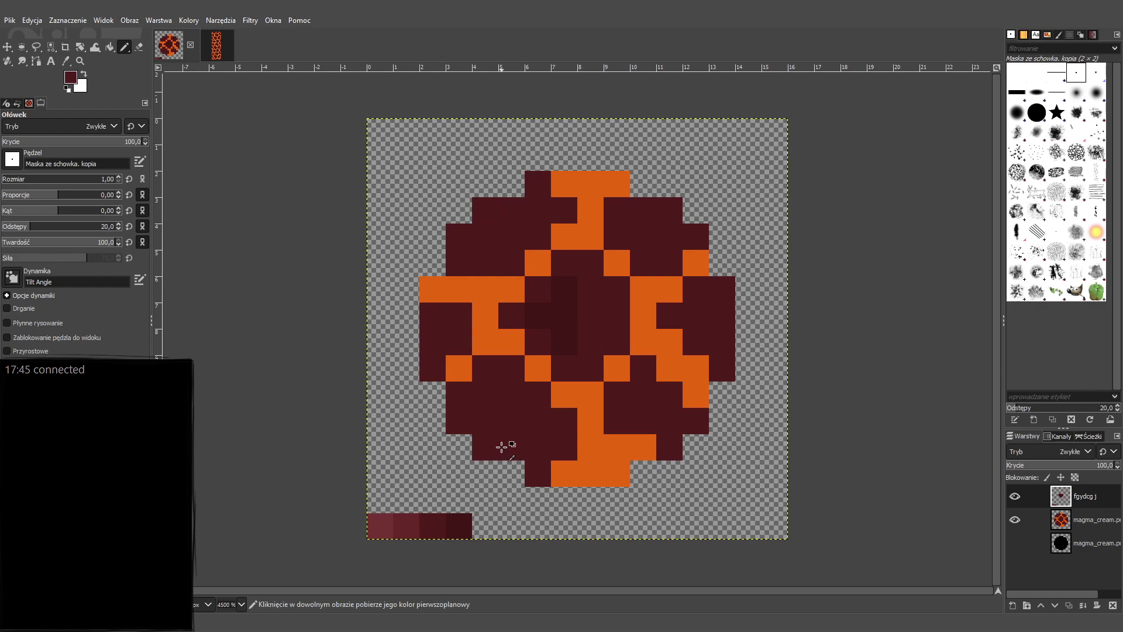
left_click(413, 526, "ctrl")
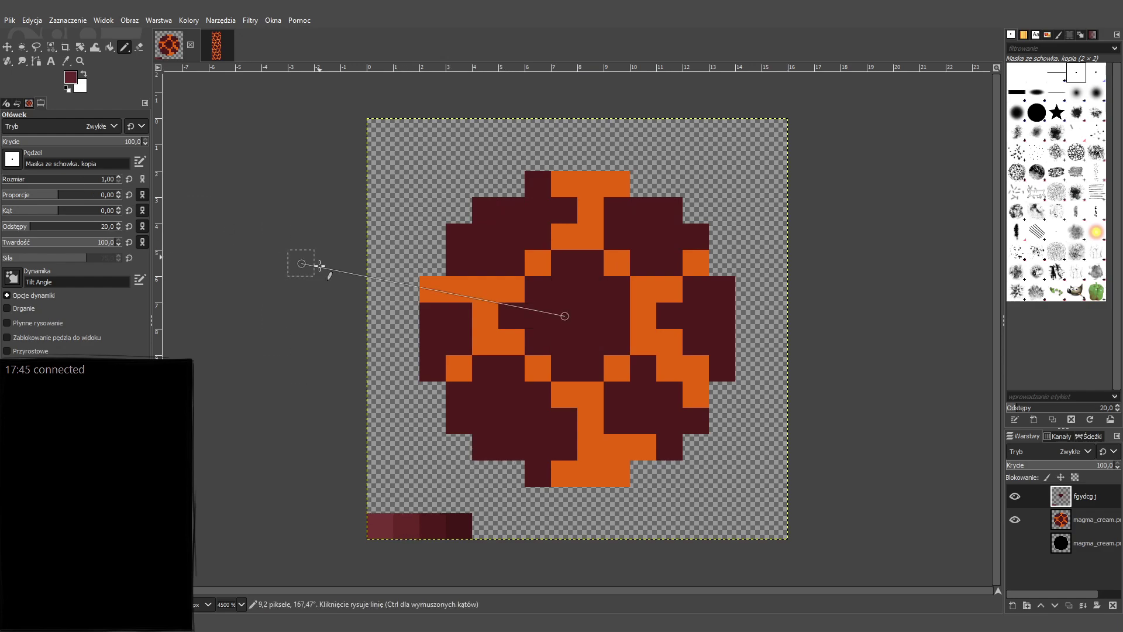
Try bucket-filling all seven dark segments of the ball with the sampled maroon on the fgydcg j layer.
key("shift+b")
left_click(515, 392)
left_click(422, 319)
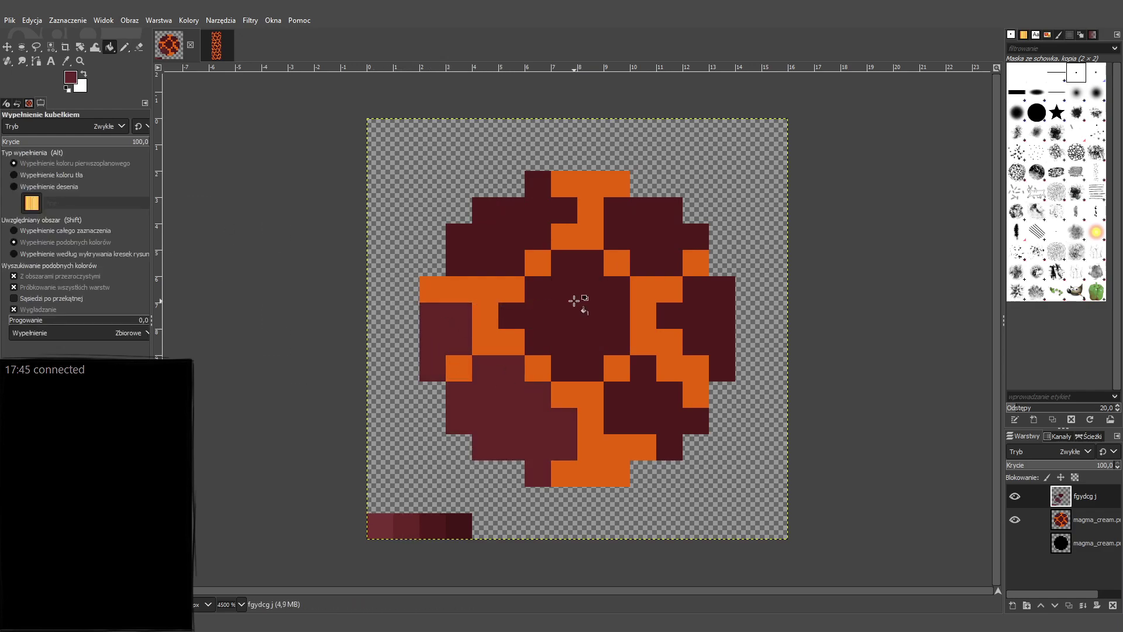
left_click(573, 302)
left_click(494, 218)
left_click(663, 215)
left_click(691, 324)
left_click(594, 409)
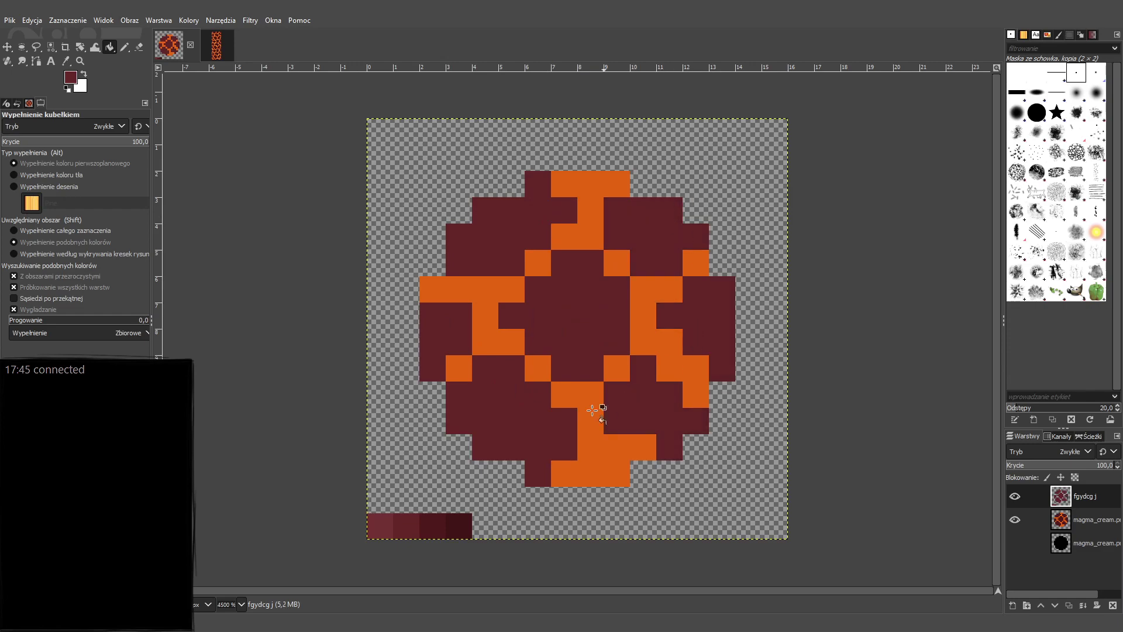
Place a maroon test pixel above the swatch strip, and undo it together with the segment fills.
key("n")
left_click(398, 504)
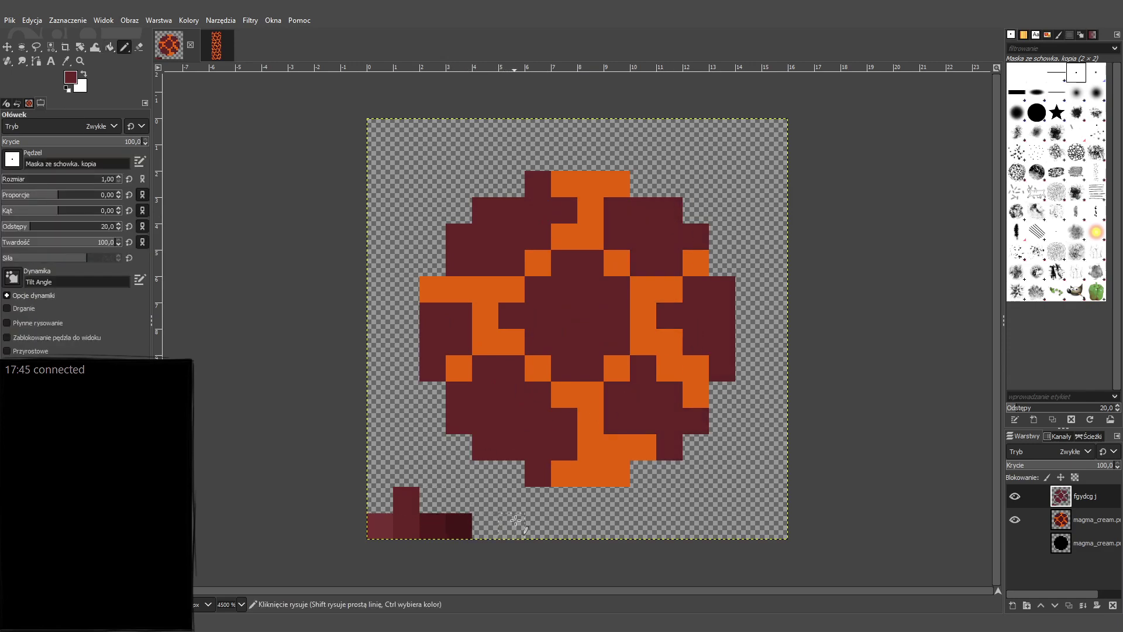
key("ctrl+z")
key("ctrl+z")
key("ctrl+z")
key("ctrl+z")
key("ctrl+z")
key("ctrl+z")
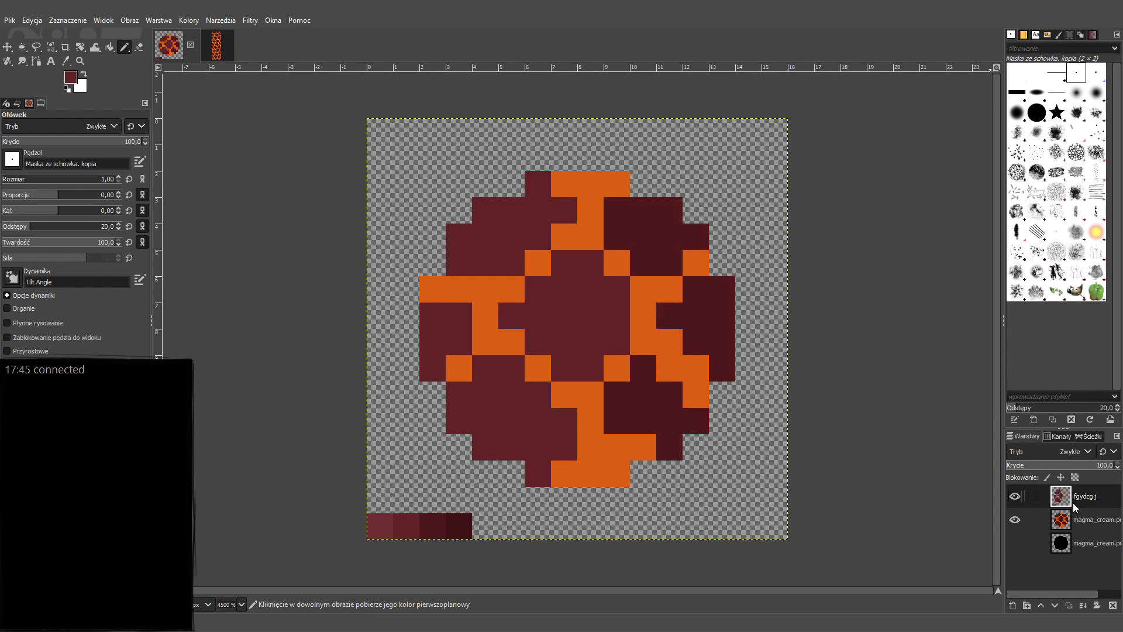
key("ctrl+z")
key("ctrl+z")
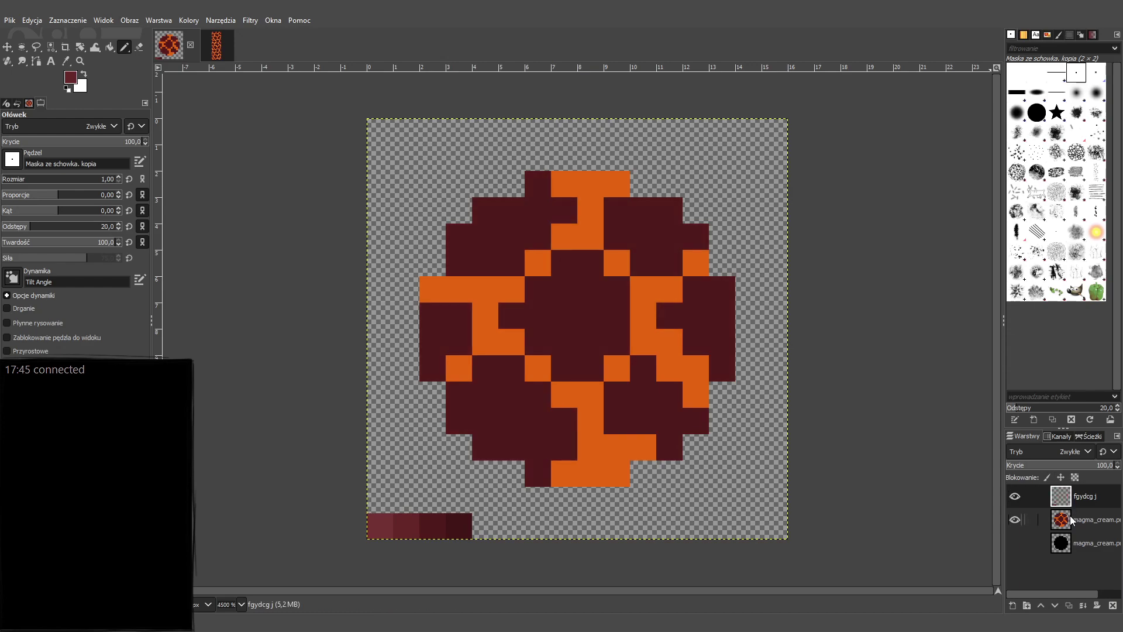
Bucket-fill all seven dark segments of the ball with the sampled maroon on the magma_cream.png copy layer.
left_click(1071, 517)
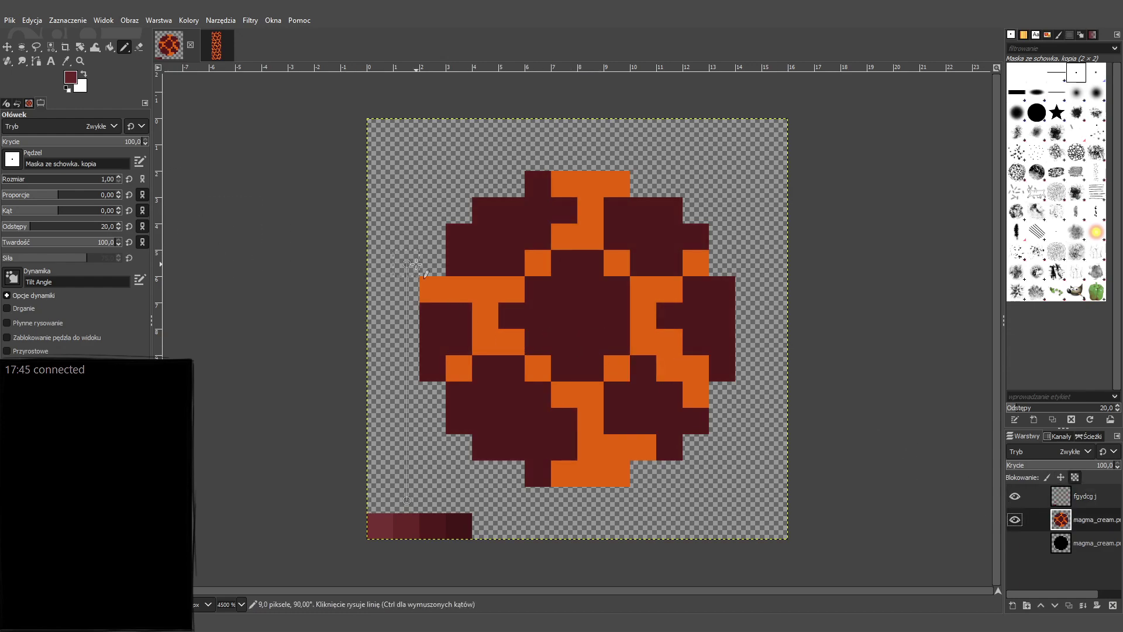
key("shift+b")
left_click(581, 309)
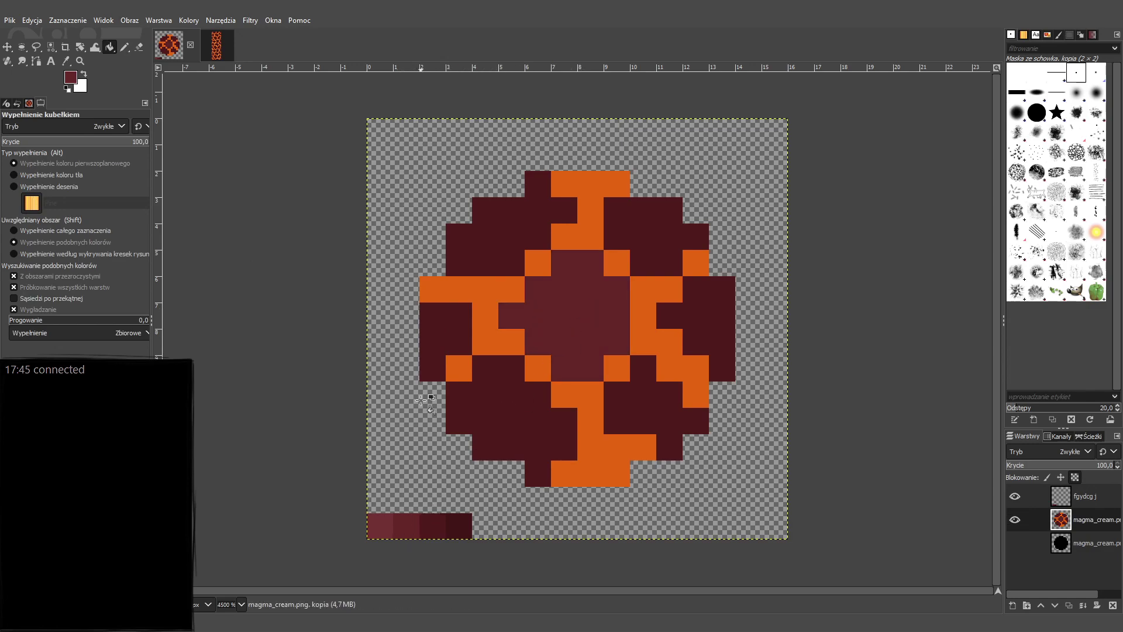
left_click(492, 381)
left_click(448, 314)
left_click(498, 228)
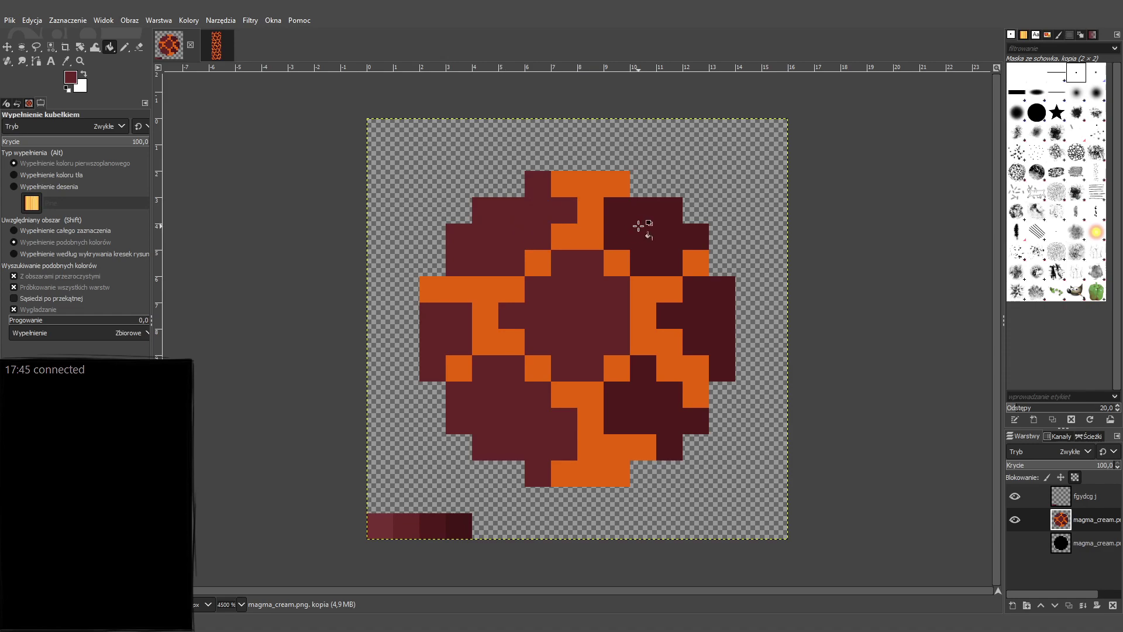
left_click(643, 227)
left_click(709, 318)
left_click(651, 405)
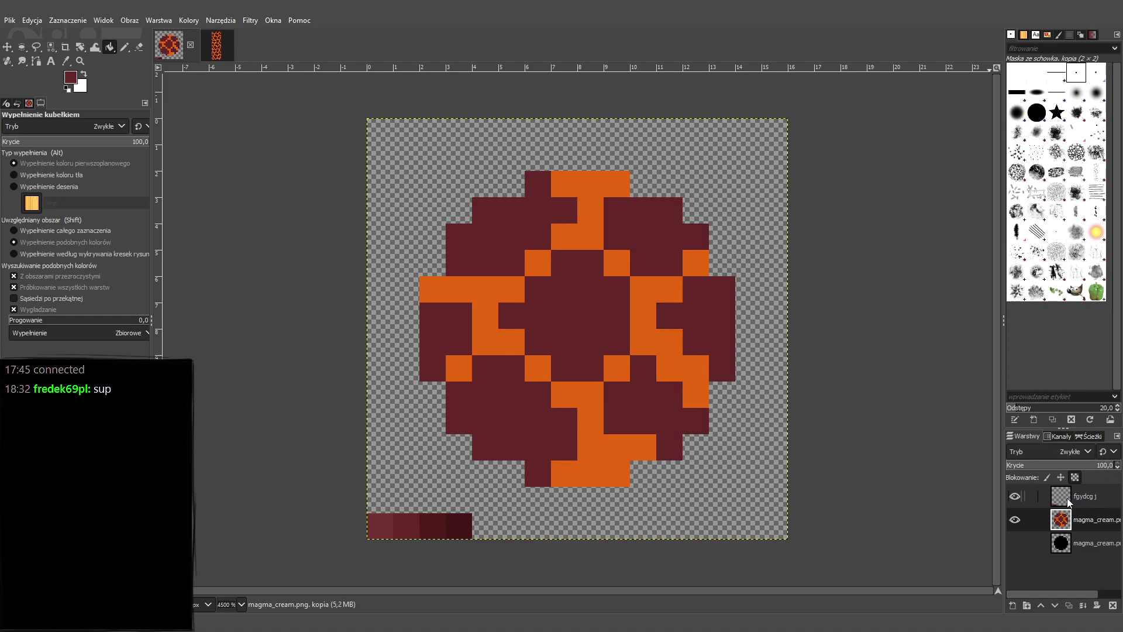
key("n")
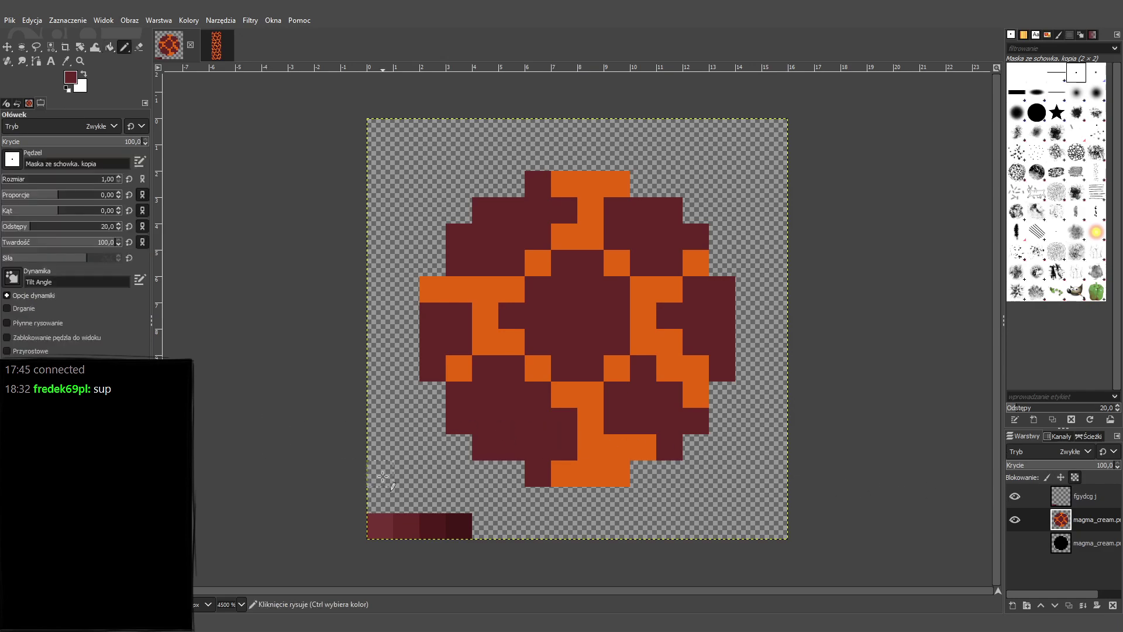
Sample the second-darkest maroon from the swatch strip and shade the lower-left, left, upper-left and central segments, keeping lighter edges along the orange veins.
left_click(442, 524, "ctrl")
left_click(460, 525)
mouse_move(482, 394)
left_mouse_down()
mouse_move(478, 441)
mouse_move(506, 400)
mouse_move(508, 420)
mouse_move(530, 424)
mouse_move(516, 442)
mouse_move(536, 442)
mouse_move(531, 471)
mouse_move(495, 423)
mouse_move(457, 419)
left_mouse_up()
left_click_drag(430, 322, 432, 346)
mouse_move(460, 244)
left_mouse_down()
mouse_move(497, 229)
mouse_move(491, 209)
mouse_move(503, 236)
mouse_move(509, 216)
mouse_move(532, 213)
mouse_move(537, 183)
left_mouse_up()
mouse_move(564, 350)
left_mouse_down()
mouse_move(556, 318)
mouse_move(540, 318)
mouse_move(568, 285)
mouse_move(586, 286)
mouse_move(579, 339)
left_mouse_up()
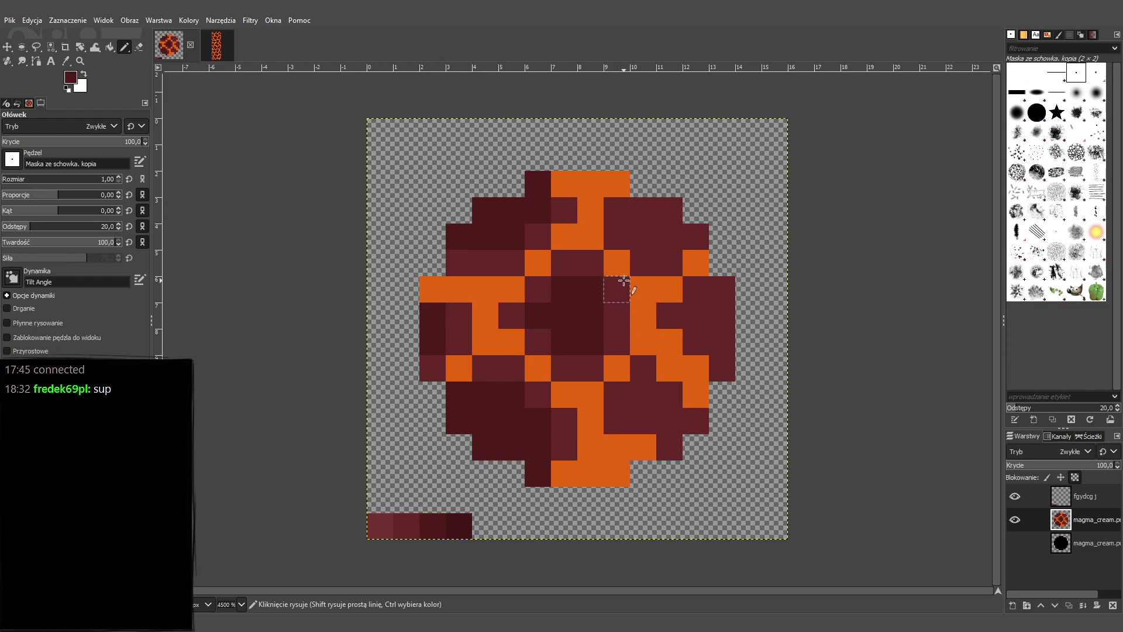
Try lightening two pixels of the central segment with the medium maroon, and repaint them with the dark maroon.
left_click(537, 293, "ctrl")
left_click(536, 321)
left_click(564, 290)
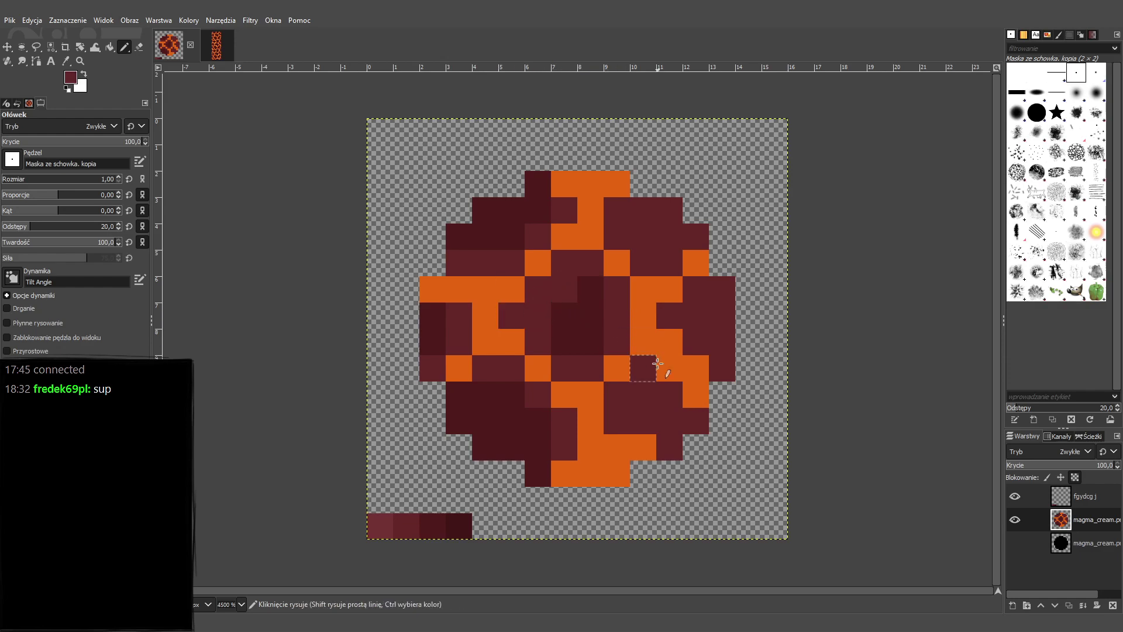
left_click(582, 340, "ctrl")
left_click(546, 316)
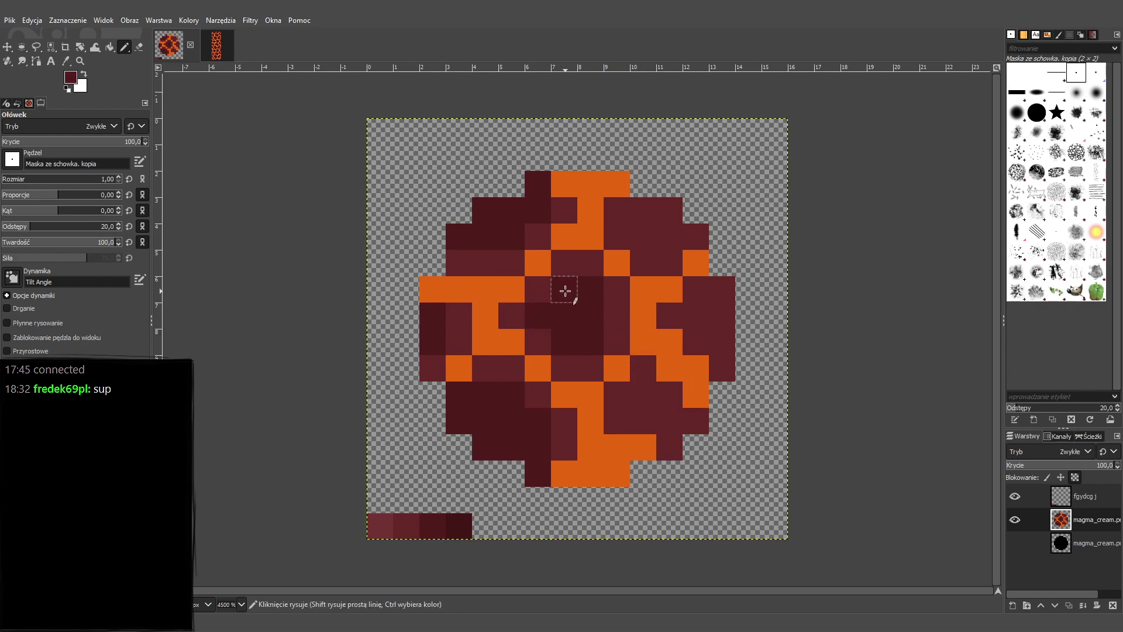
left_click(565, 290)
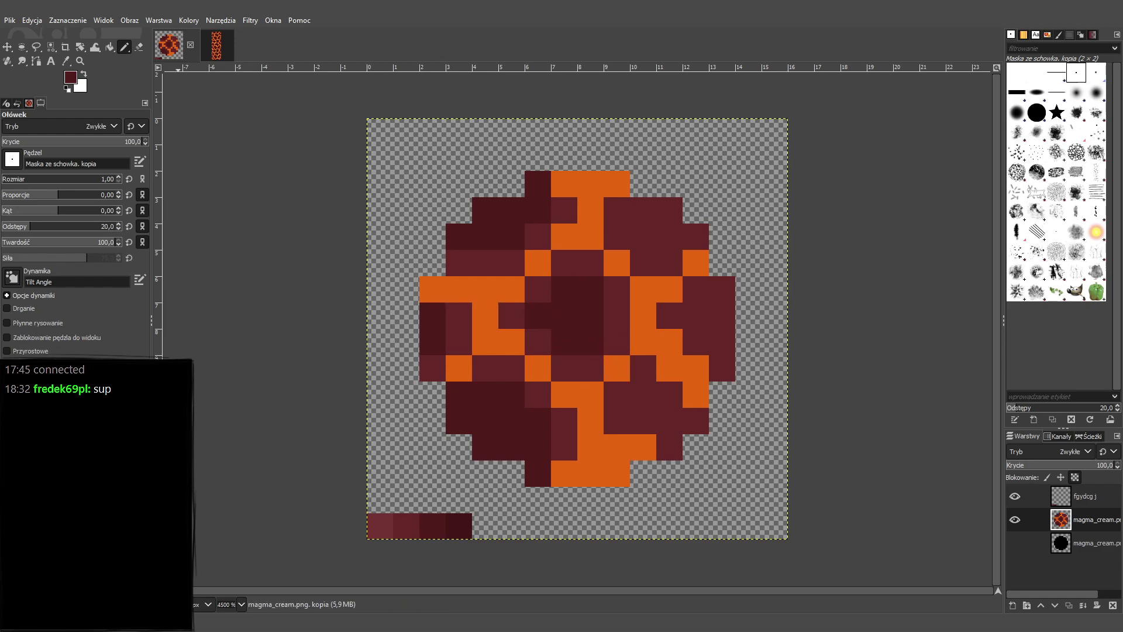
Shade the upper-right, right and lower-right segments with the same dark maroon, keeping some medium-maroon pixels beside the orange veins.
left_click_drag(641, 213, 697, 234)
left_click_drag(717, 311, 725, 336)
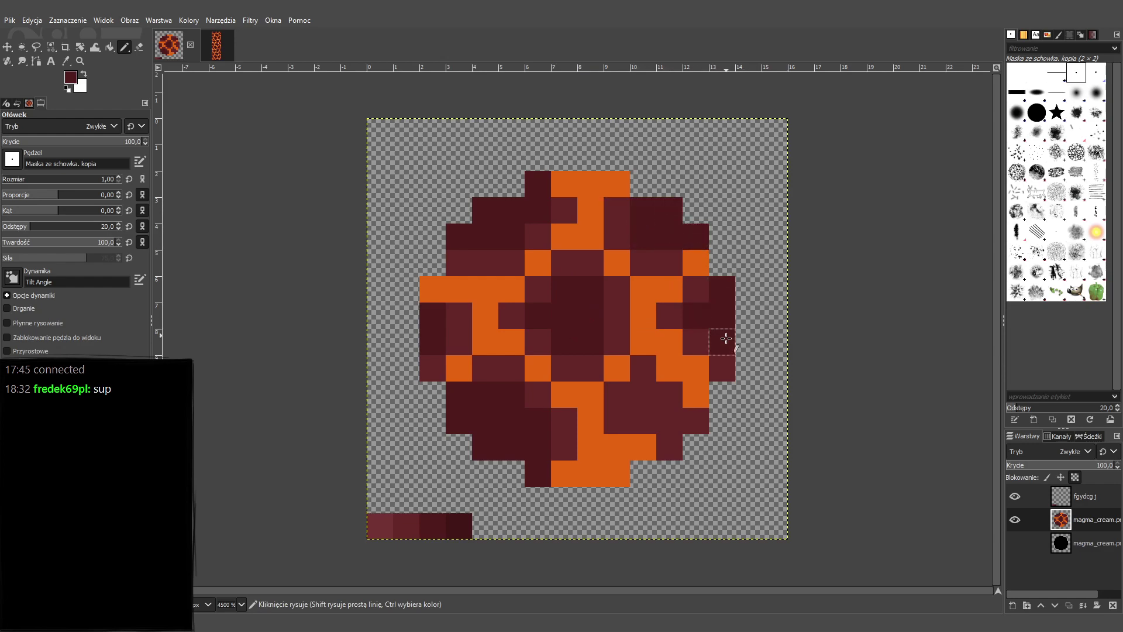
left_click(724, 363)
left_click(695, 291)
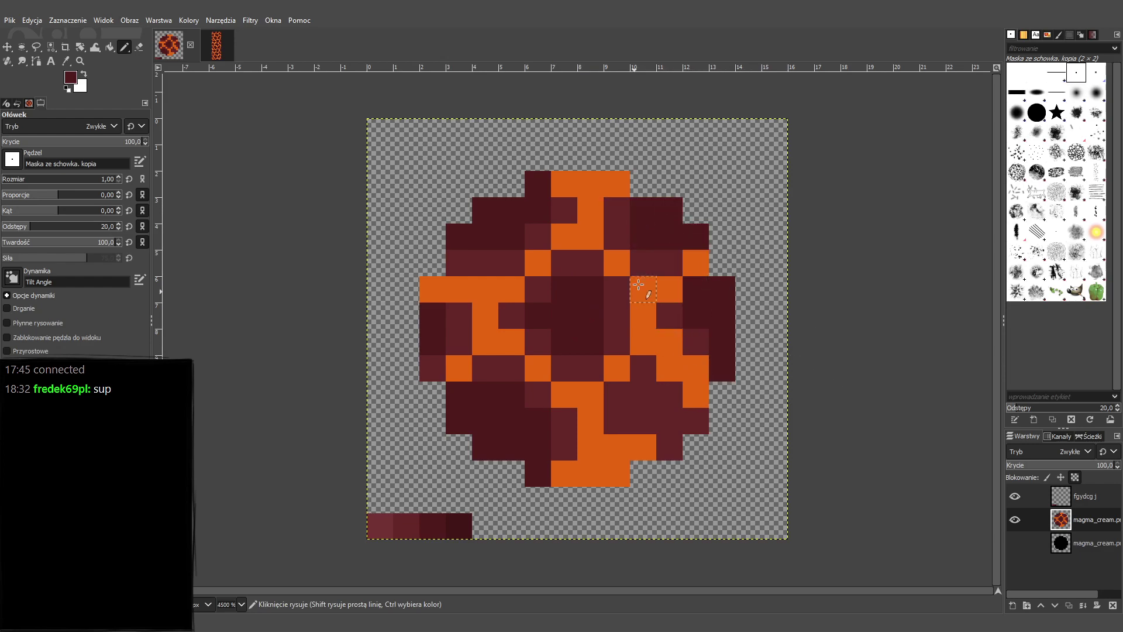
left_click(617, 397)
left_click(637, 402)
left_click(661, 419)
left_click(662, 419)
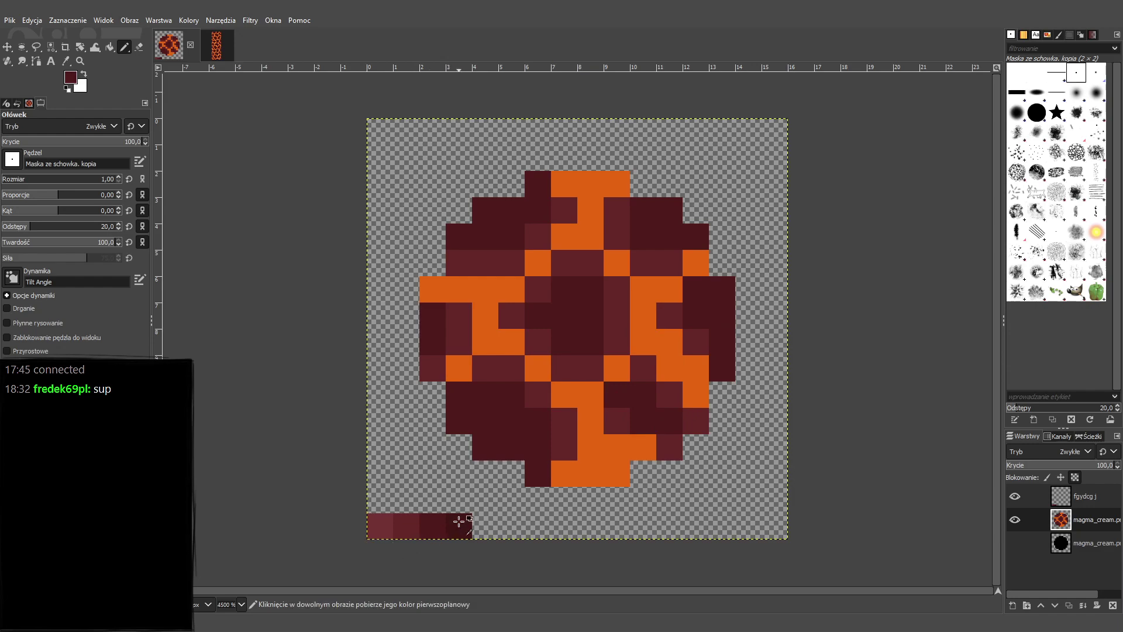
Try the darkest swatch maroon on the left segment's outer pixels, and view the magma.png texture for comparison.
left_click(432, 320)
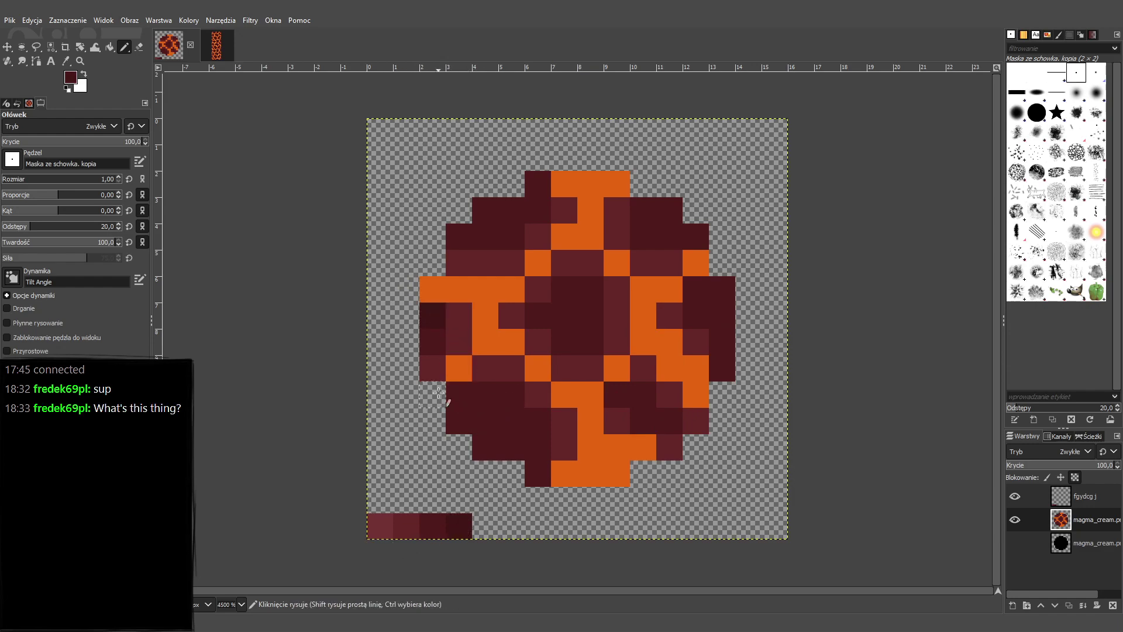
left_click(434, 343)
key("alt+2")
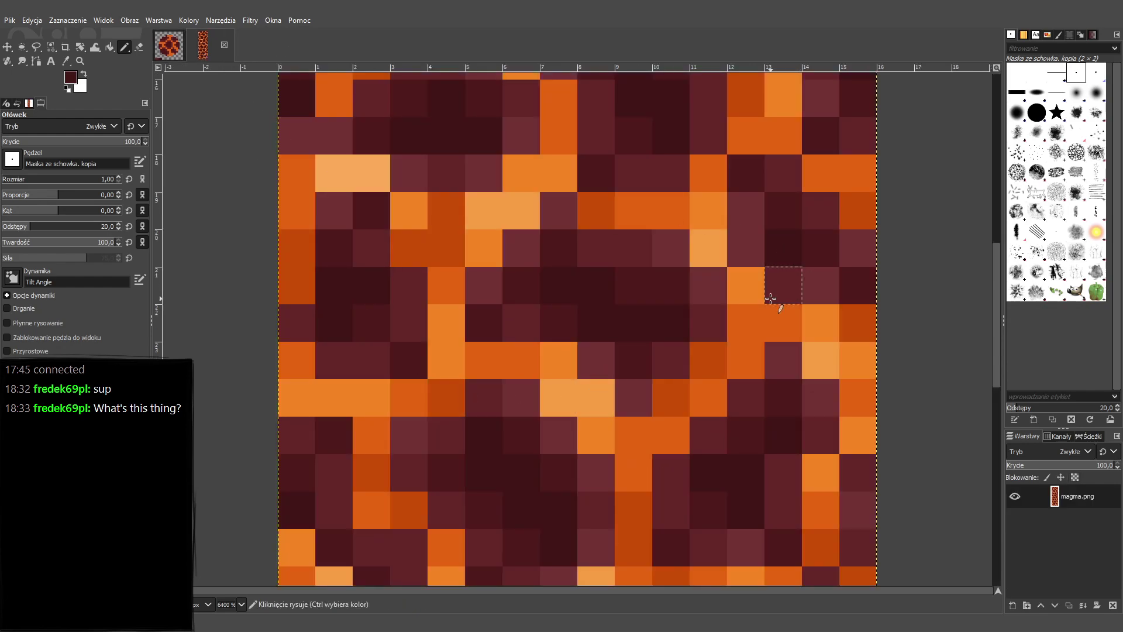
scroll(771, 299, "down", 5)
scroll(771, 298, "up", 2)
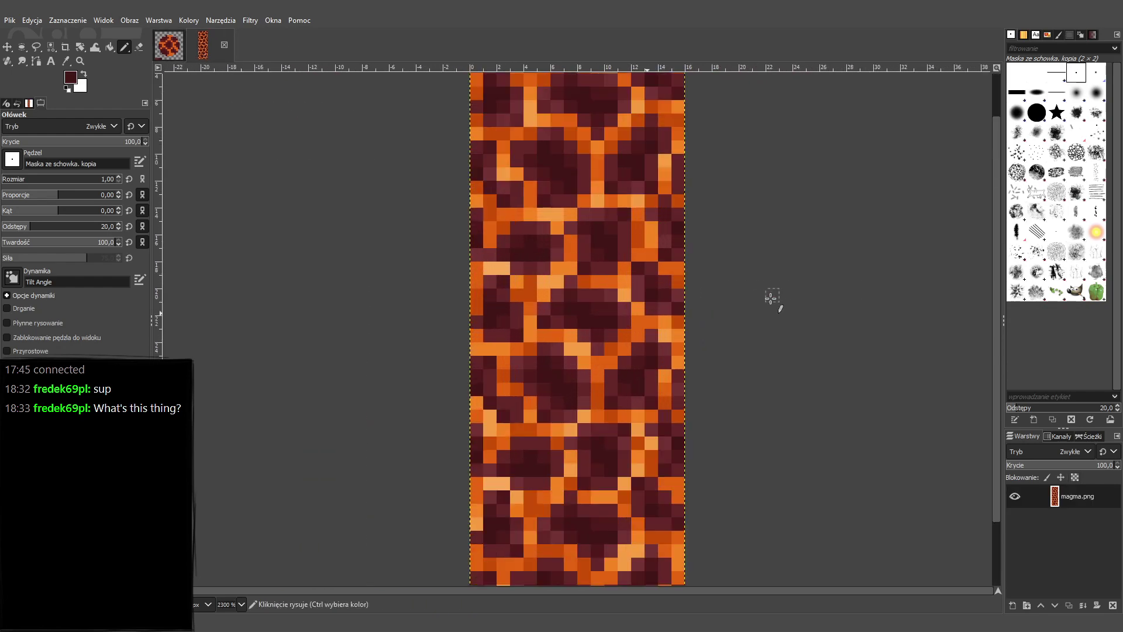
left_click(170, 53)
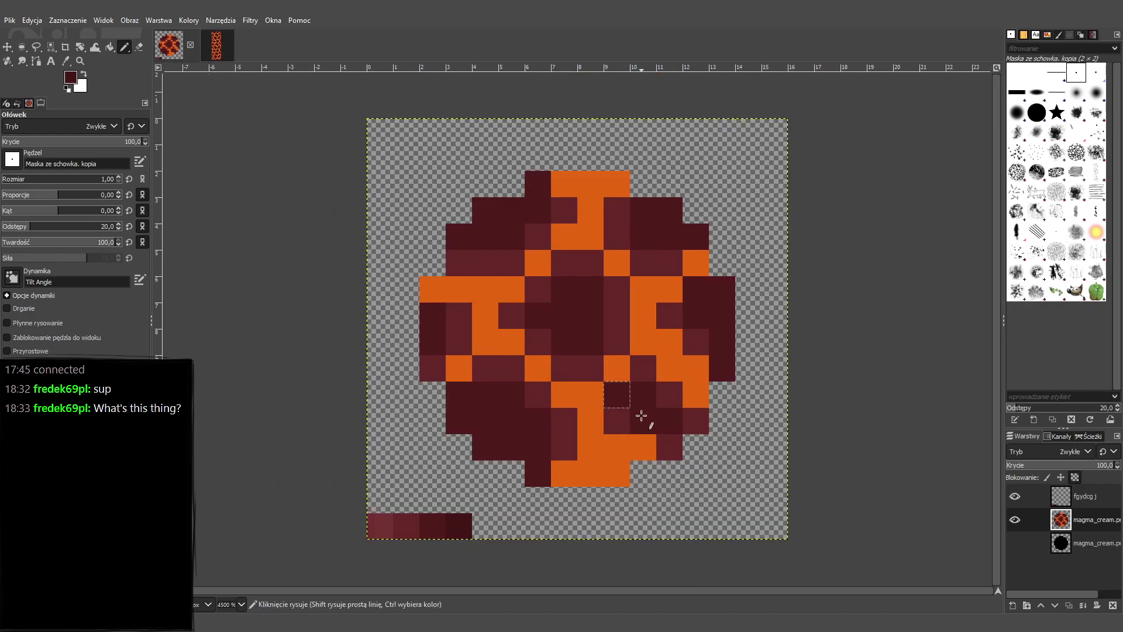
Sample the medium maroon from the ball and try it on the two right-hand orange pixels of the ball's bottom row.
key("ctrl")
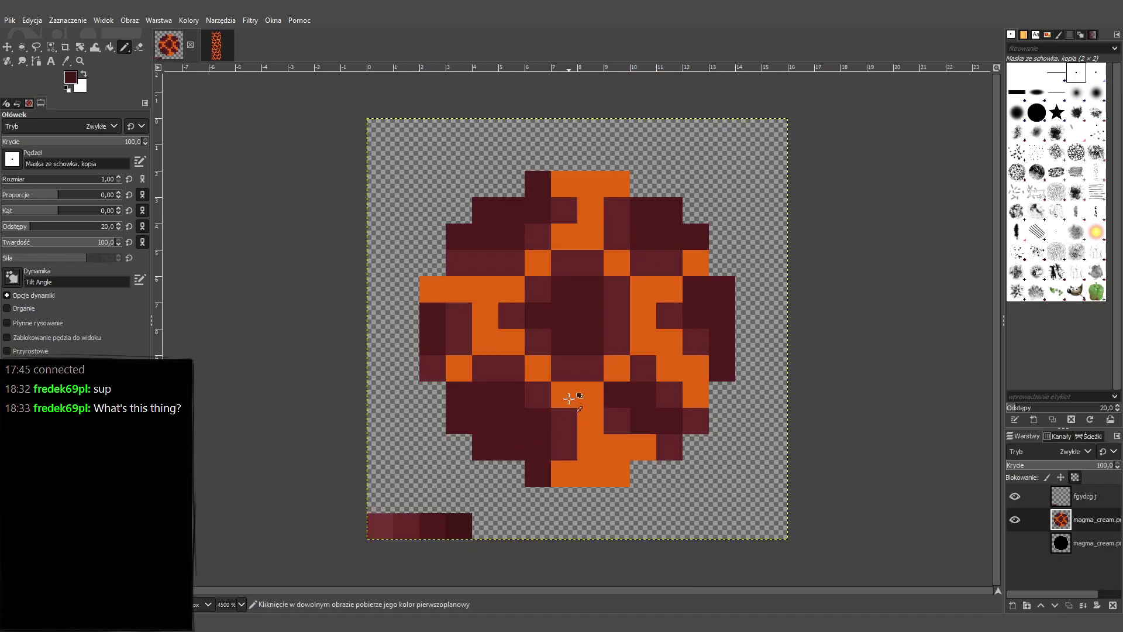
left_click(577, 376, "ctrl")
left_click_drag(590, 473, 619, 471)
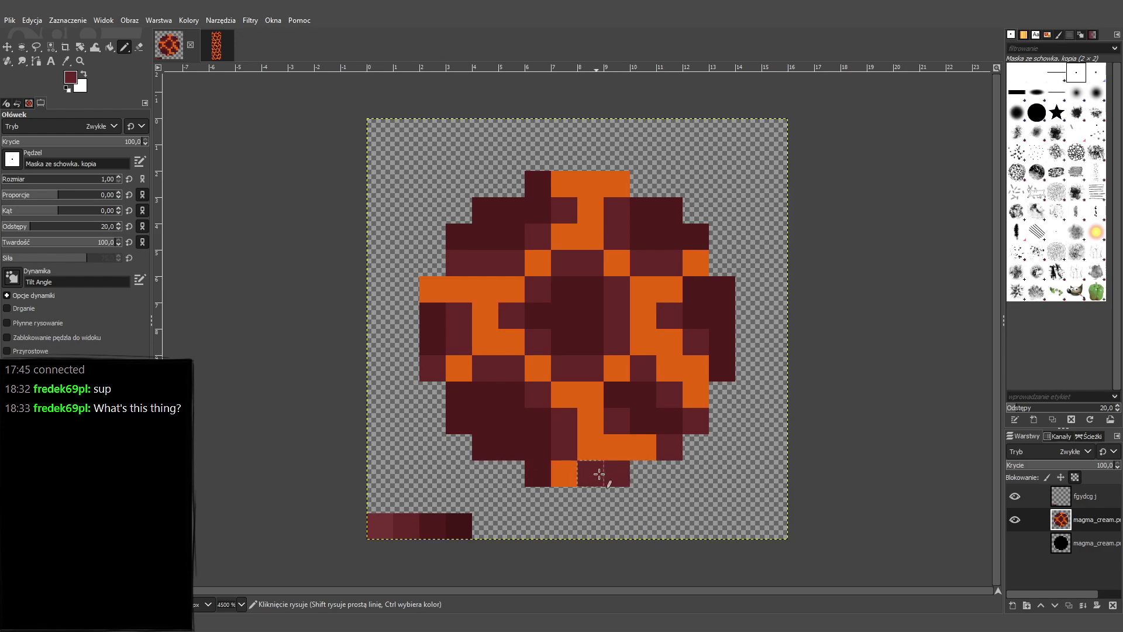
Extend the orange by one pixel to the left in the ball's bottom row and paint the row's two right-hand pixels dark maroon.
key("ctrl")
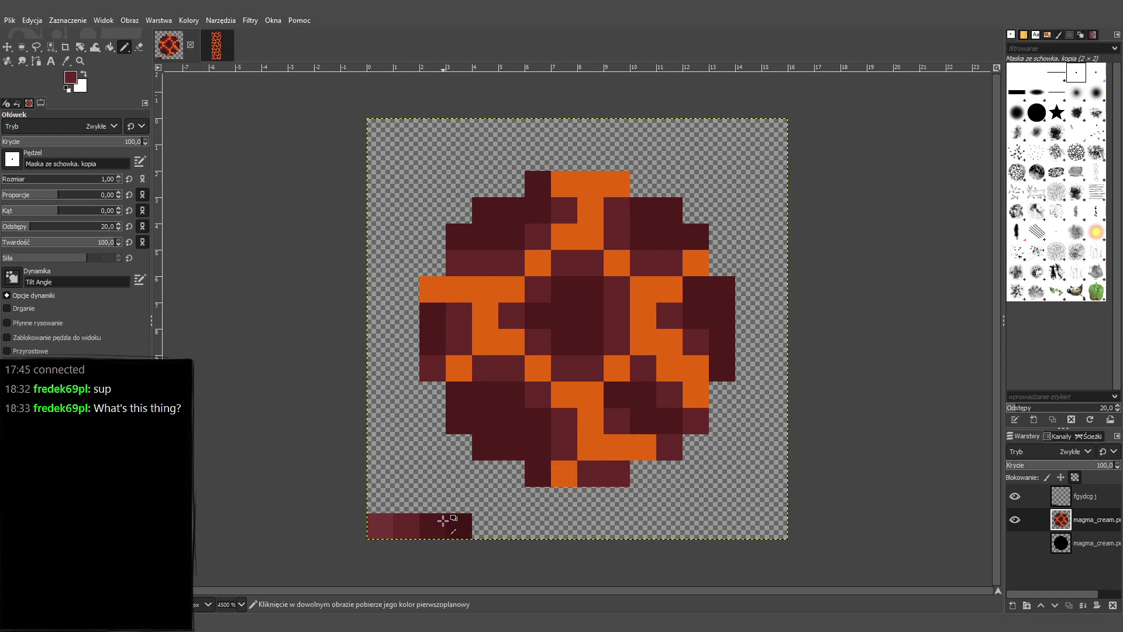
left_click(557, 477)
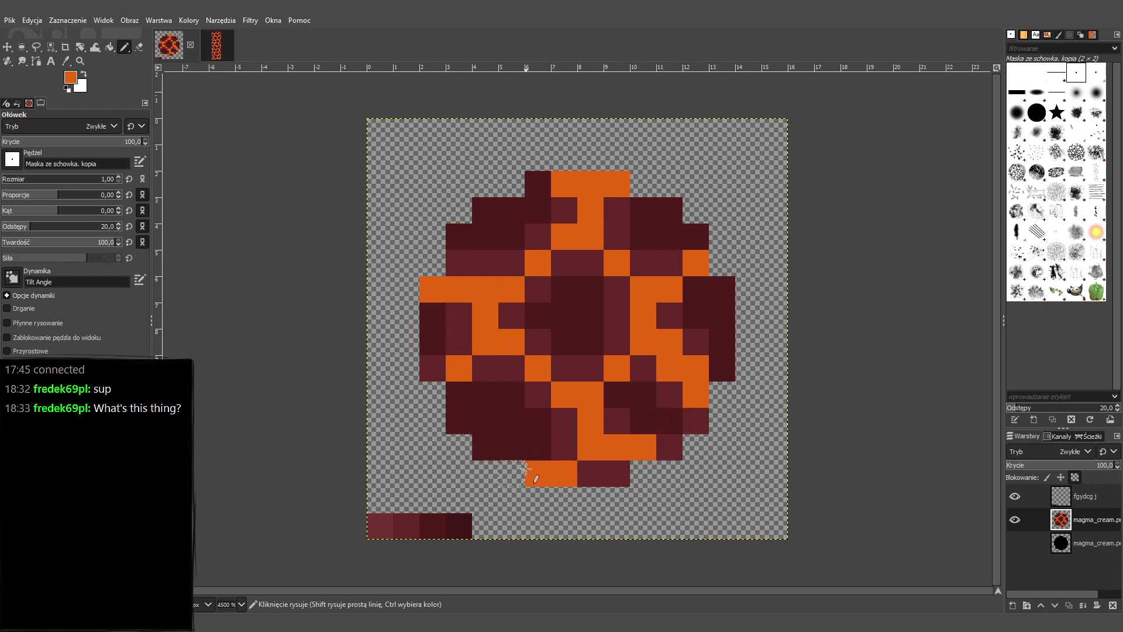
scroll(796, 379, "down", 5)
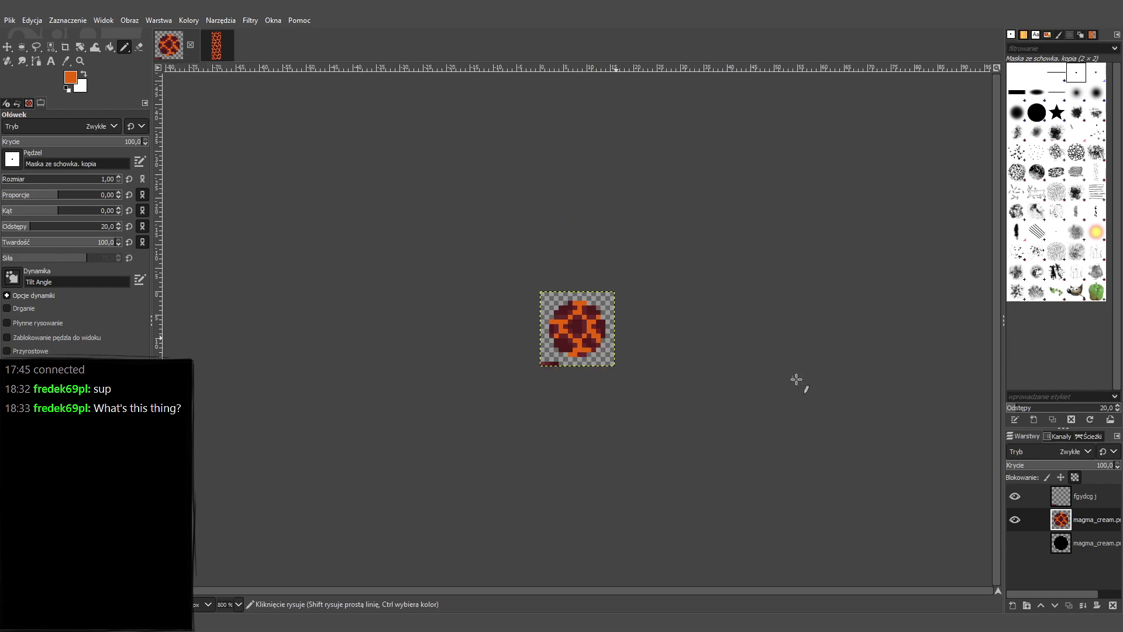
scroll(796, 379, "up", 6)
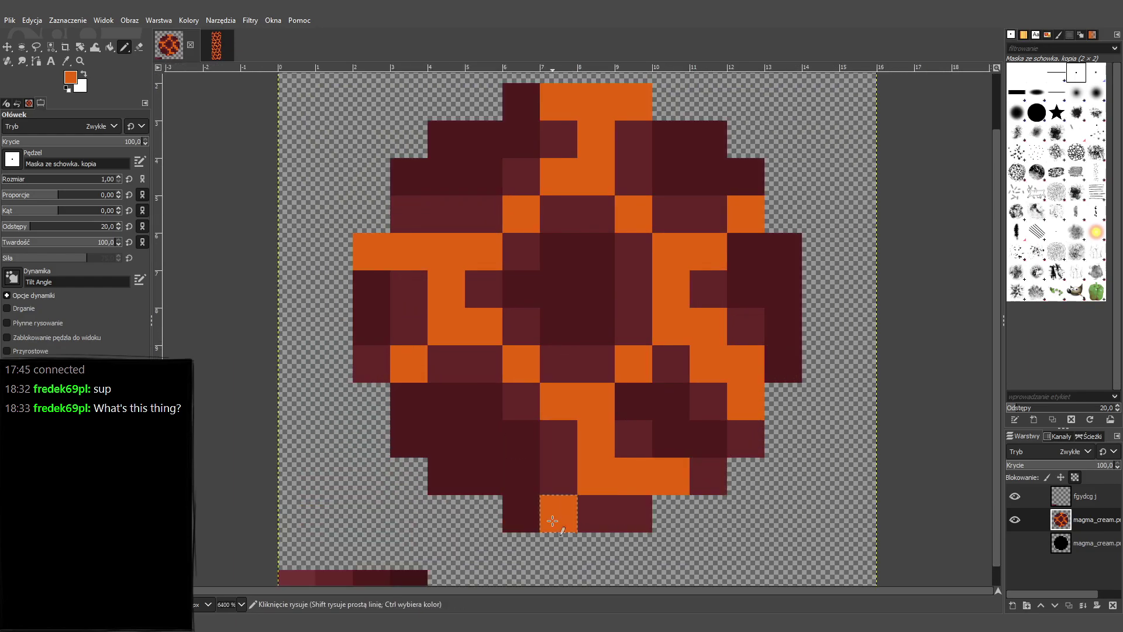
left_click(530, 506)
scroll(722, 387, "down", 7)
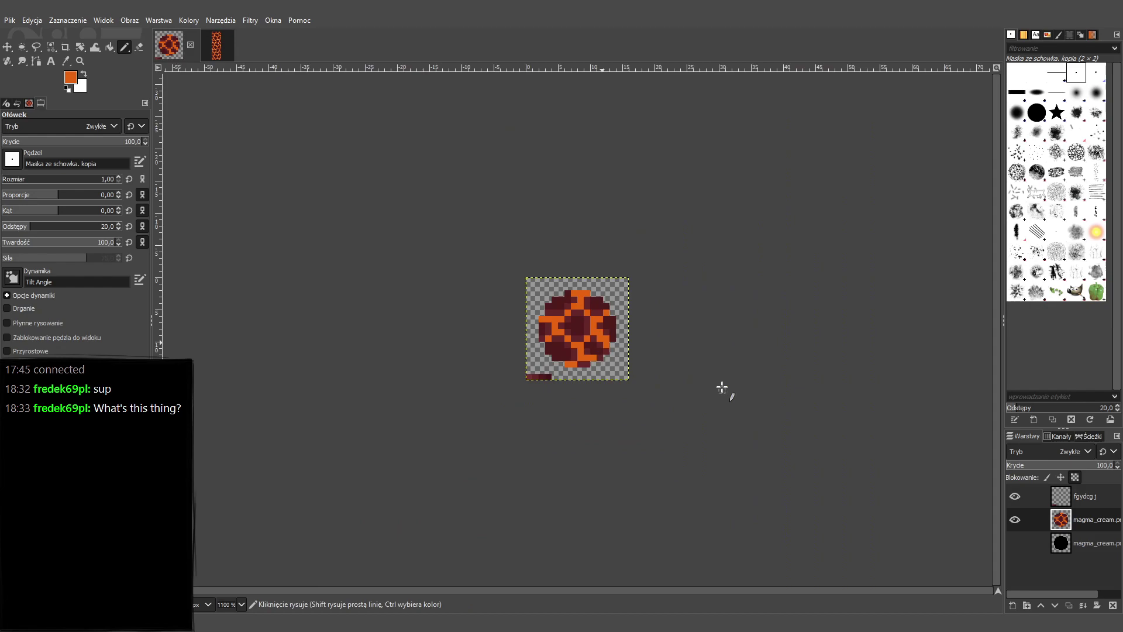
scroll(722, 387, "up", 2)
scroll(722, 387, "up", 5)
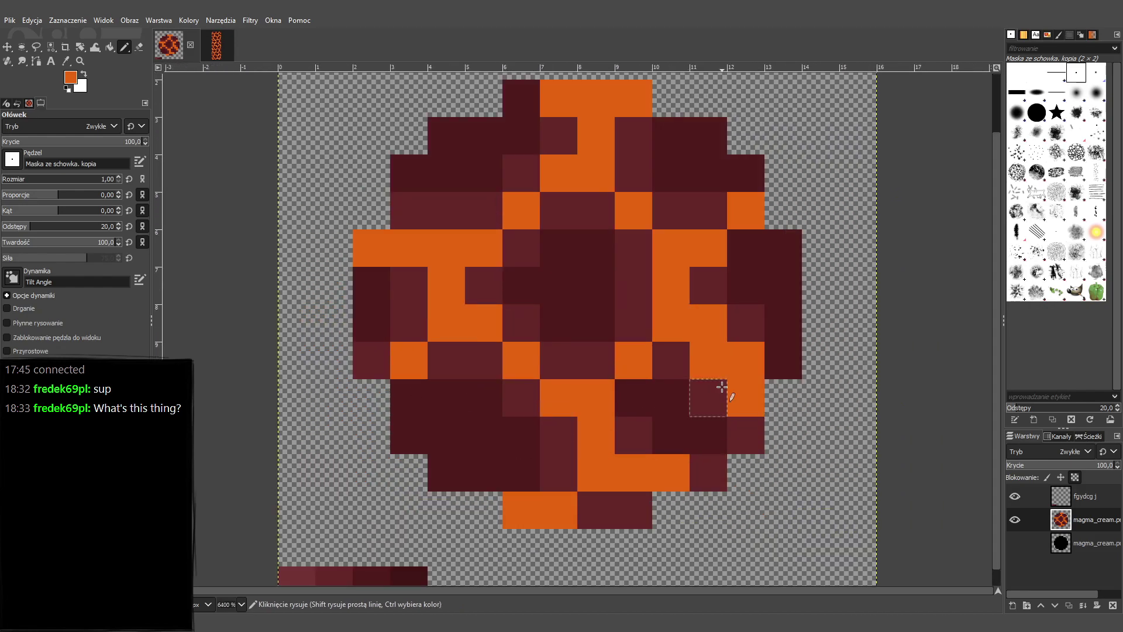
left_click(508, 458, "ctrl")
left_click(594, 514)
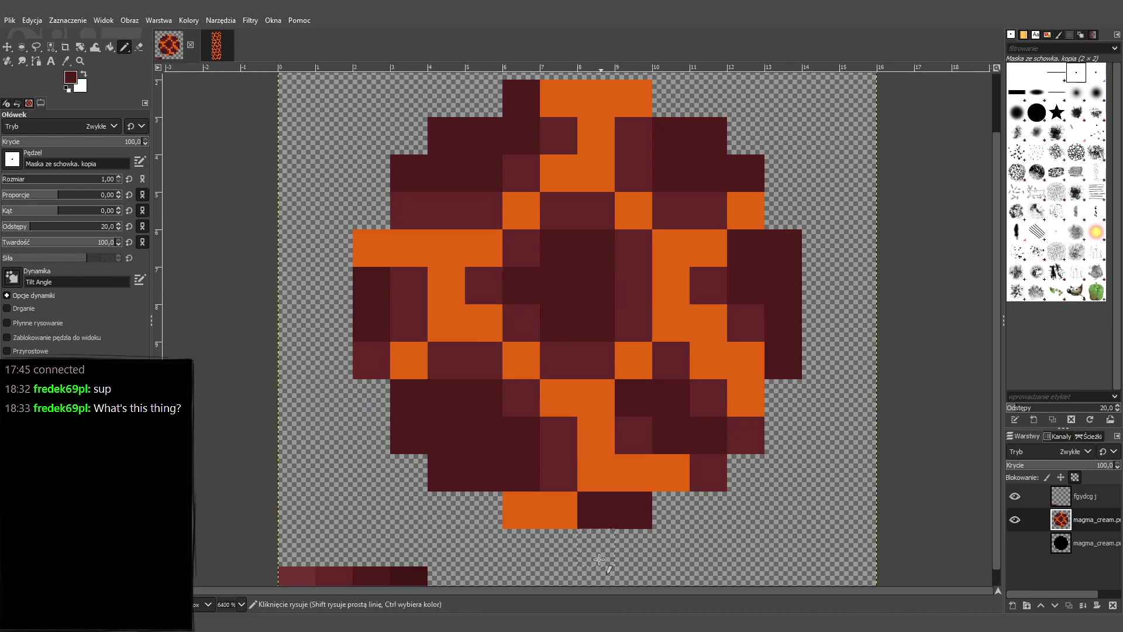
Try darkening the rest of the left segment and cutting through the orange vein above it with dark maroon, and undo both strokes.
left_click(370, 352)
left_click_drag(404, 324, 406, 246)
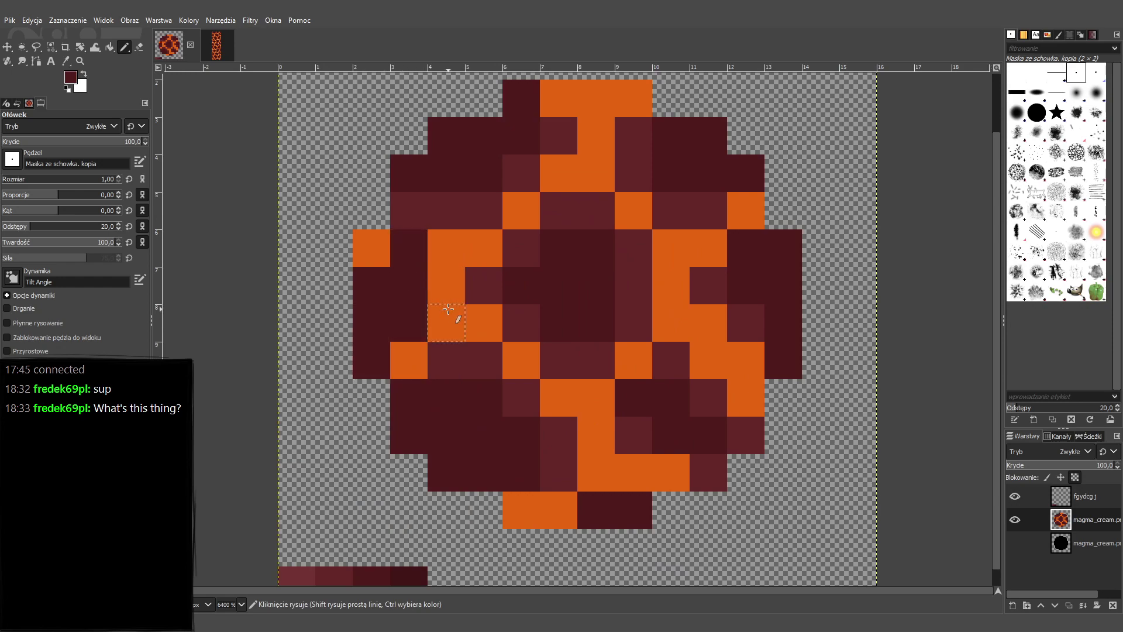
key("ctrl+z")
key("ctrl+z")
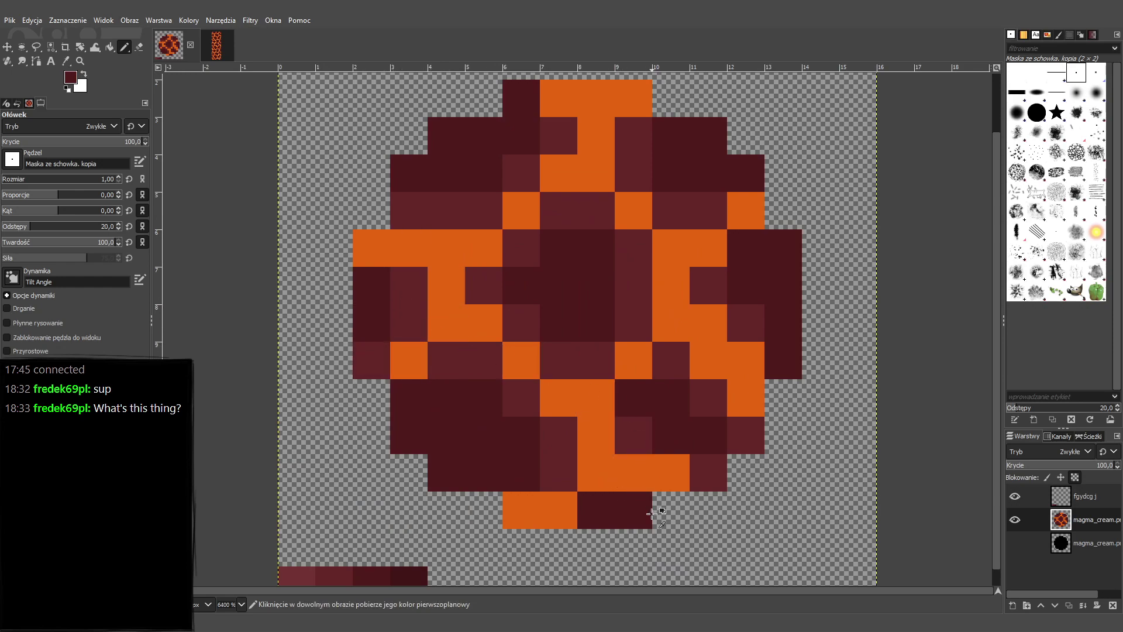
Try the darkest swatch maroon on the top inner pixel of the upper-right segment, and undo it.
scroll(541, 433, "down", 1, "ctrl")
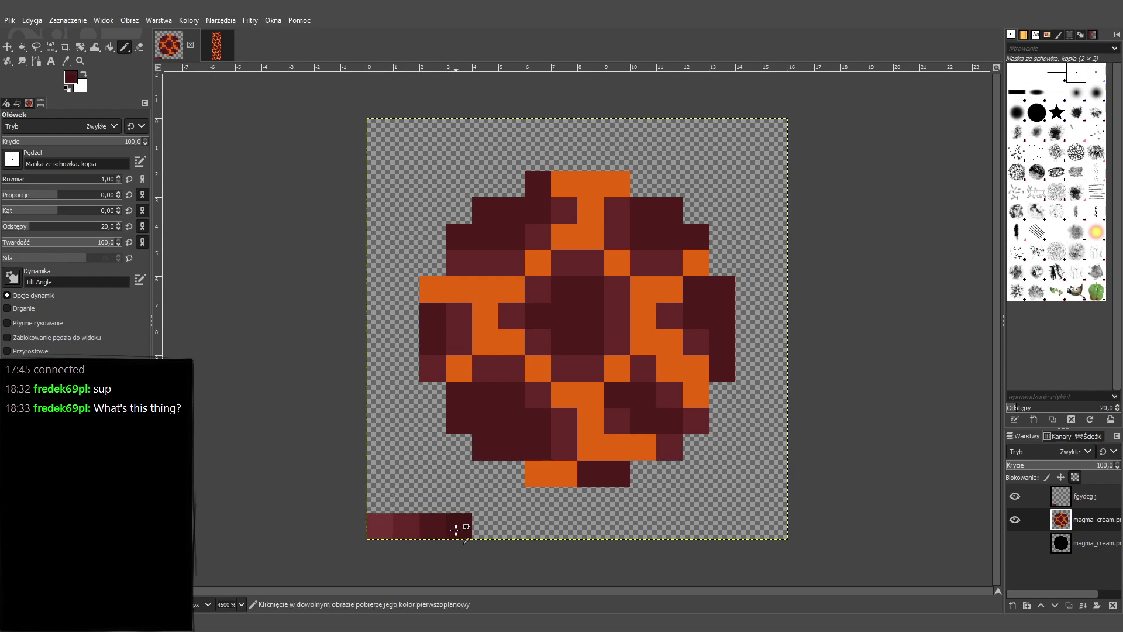
left_click(623, 210)
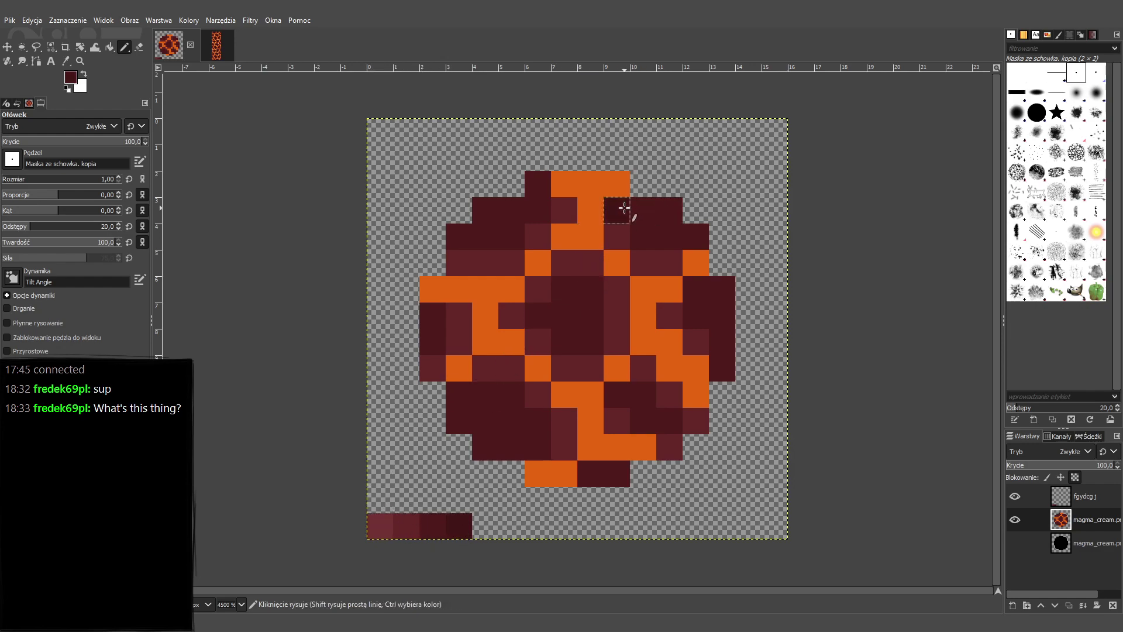
key("ctrl+z")
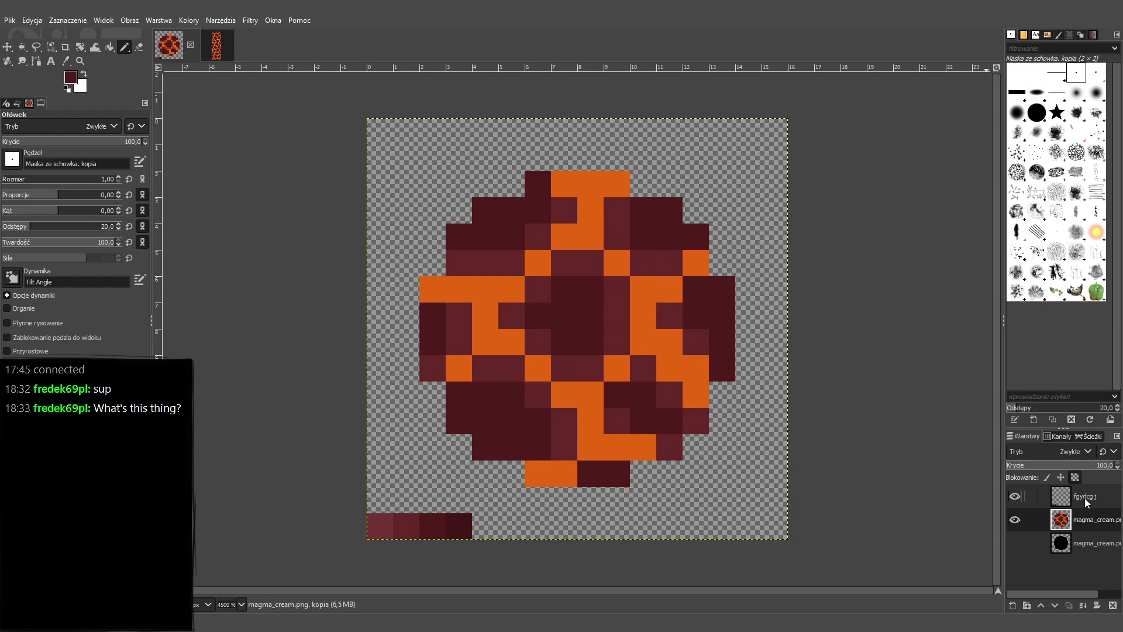
Draw a solid black crescent-shaped shadow over the ball's right and lower parts on the fgydcg j layer.
left_click(1053, 496)
key("x")
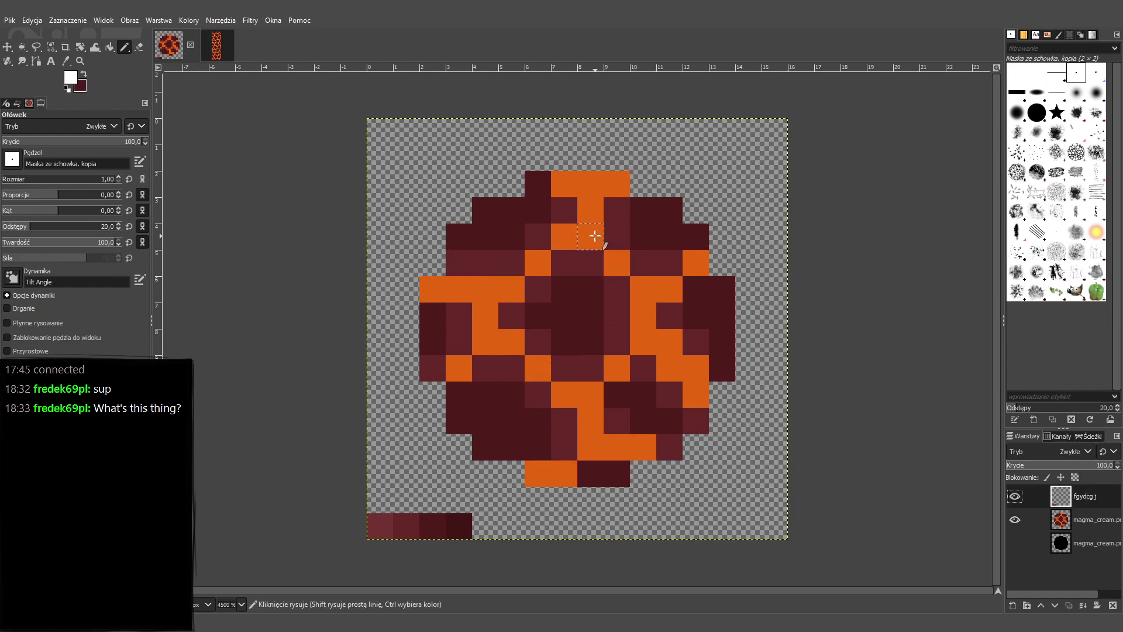
key("x")
mouse_move(664, 210)
left_mouse_down()
mouse_move(671, 301)
mouse_move(593, 391)
mouse_move(464, 416)
mouse_move(474, 445)
mouse_move(661, 388)
mouse_move(694, 240)
mouse_move(693, 350)
mouse_move(595, 453)
mouse_move(548, 460)
mouse_move(548, 476)
mouse_move(606, 467)
mouse_move(637, 437)
mouse_move(670, 438)
mouse_move(673, 405)
mouse_move(694, 408)
mouse_move(694, 321)
mouse_move(725, 294)
mouse_move(722, 374)
left_mouse_up()
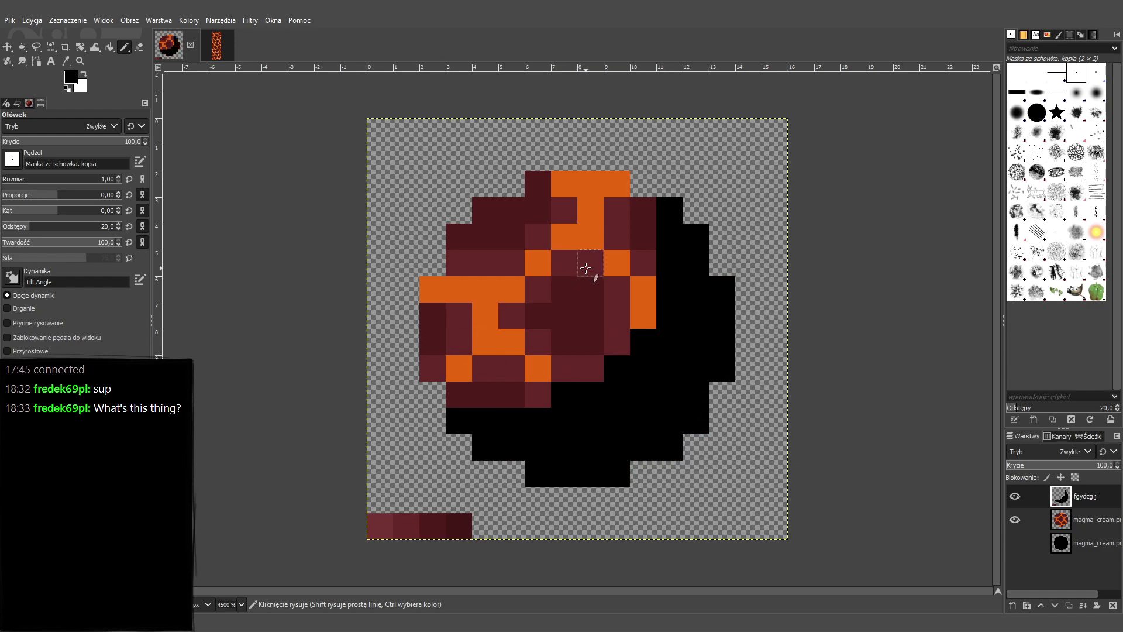
Toggle the fgydcg j layer's visibility repeatedly to compare the ball with and without the black shadow.
left_click(1014, 500)
left_click(1014, 500)
left_click(1014, 500)
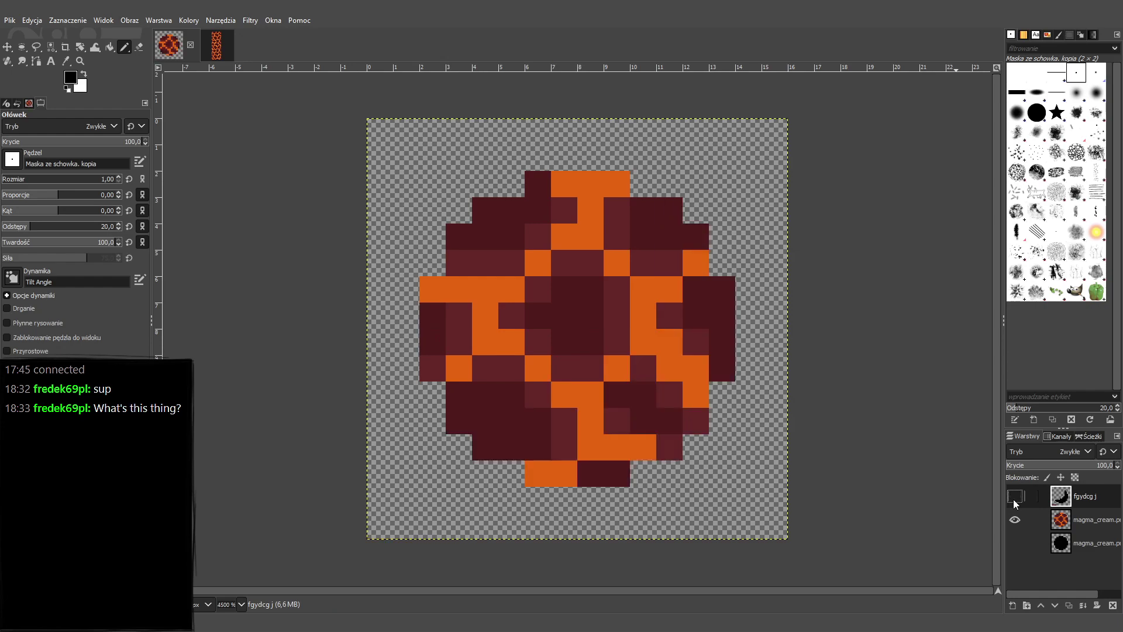
left_click(1014, 500)
left_click(1014, 500)
left_click(1014, 499)
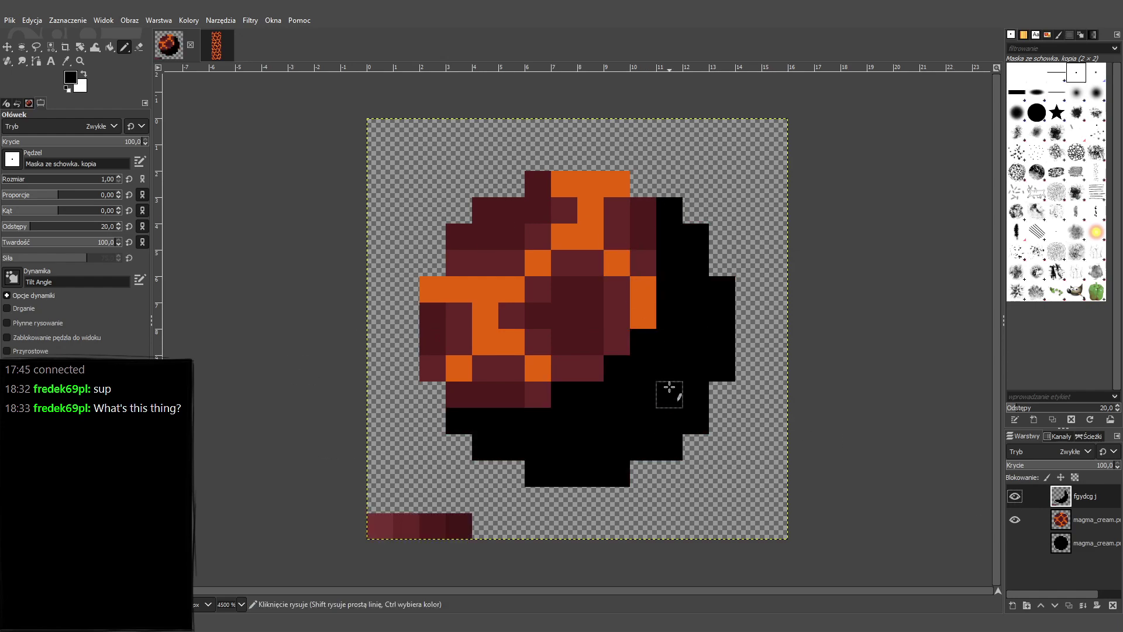
Remove the black shadow from the fgydcg j layer and make the magma_cream.png copy layer active again.
key("Delete")
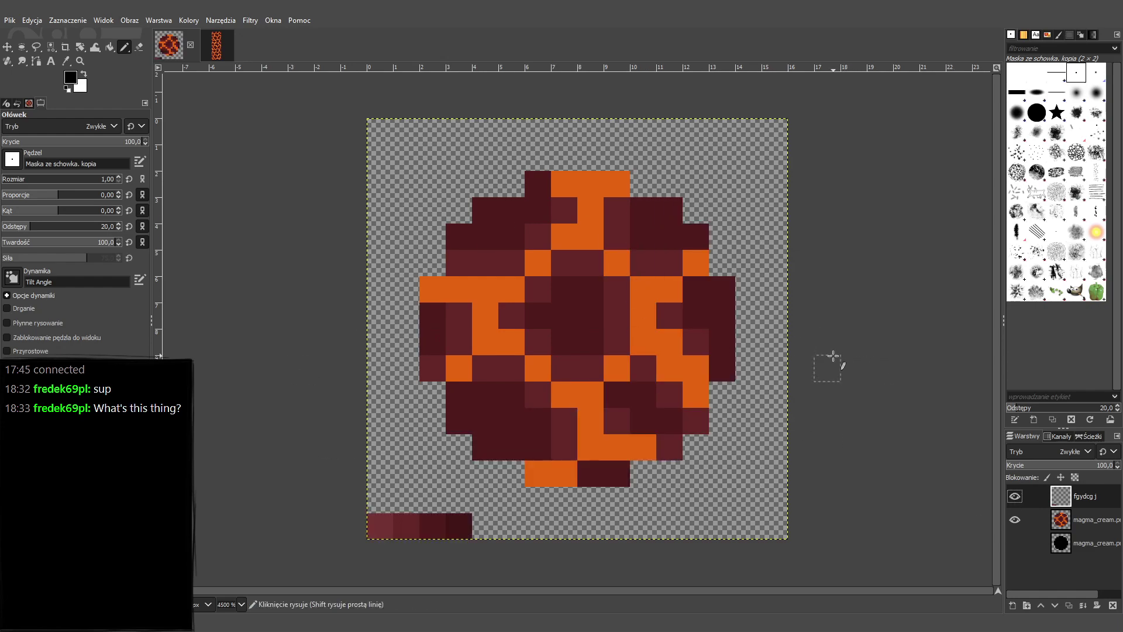
left_click(1016, 495)
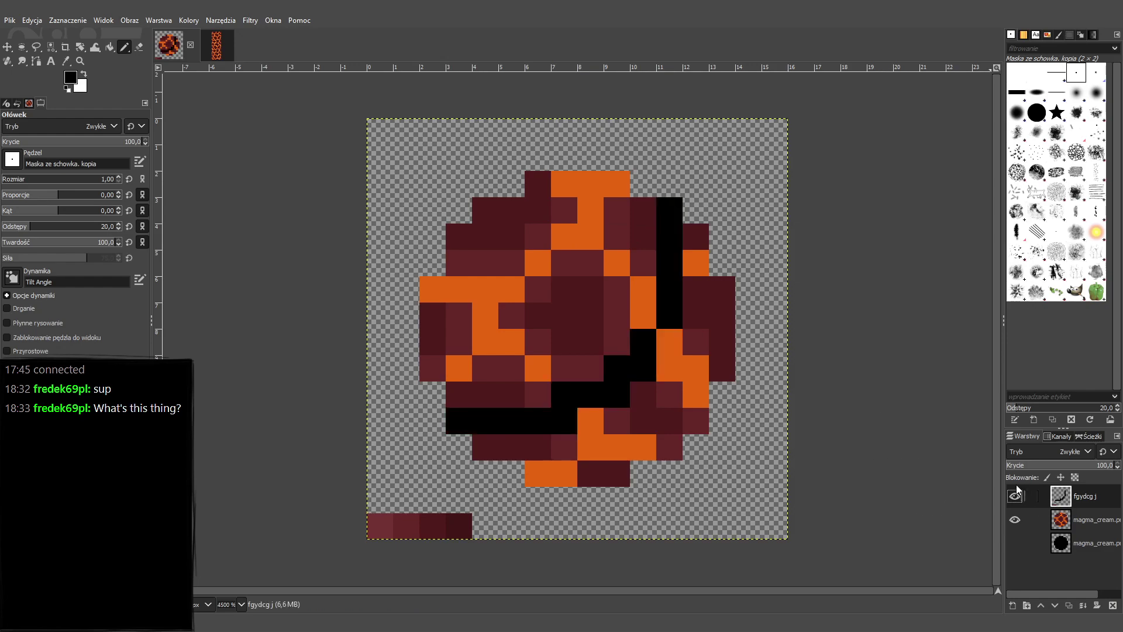
left_click(1016, 495)
left_click(1081, 522)
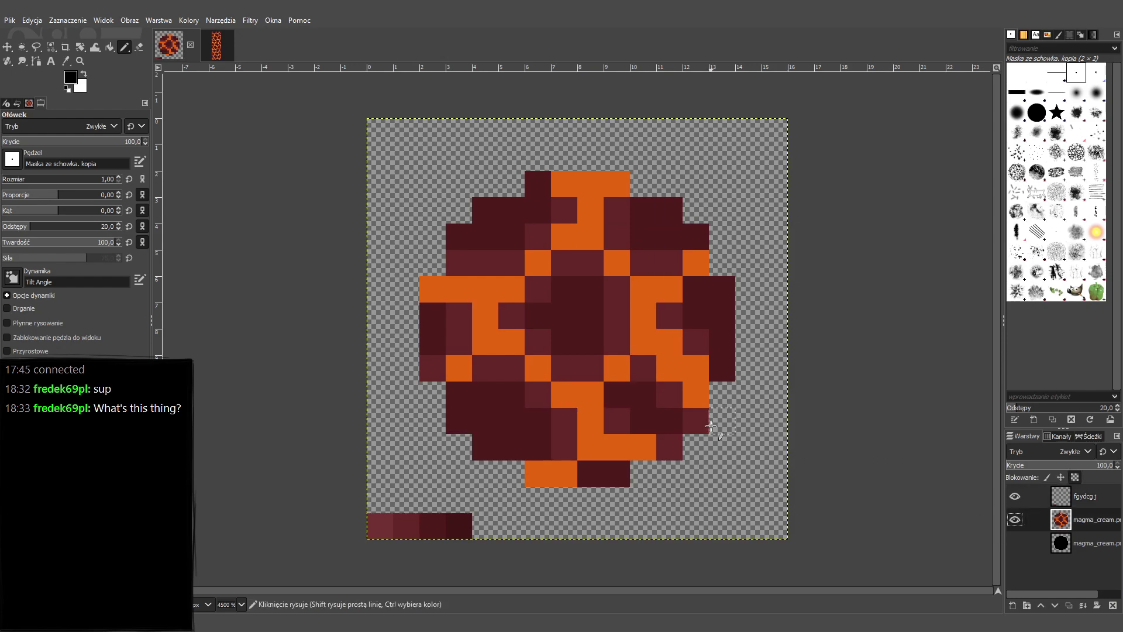
Sample the dark maroon and paint over the remaining lighter pixels of the right and lower-right segments and the lower-left segment's right edge.
left_click(640, 390, "ctrl")
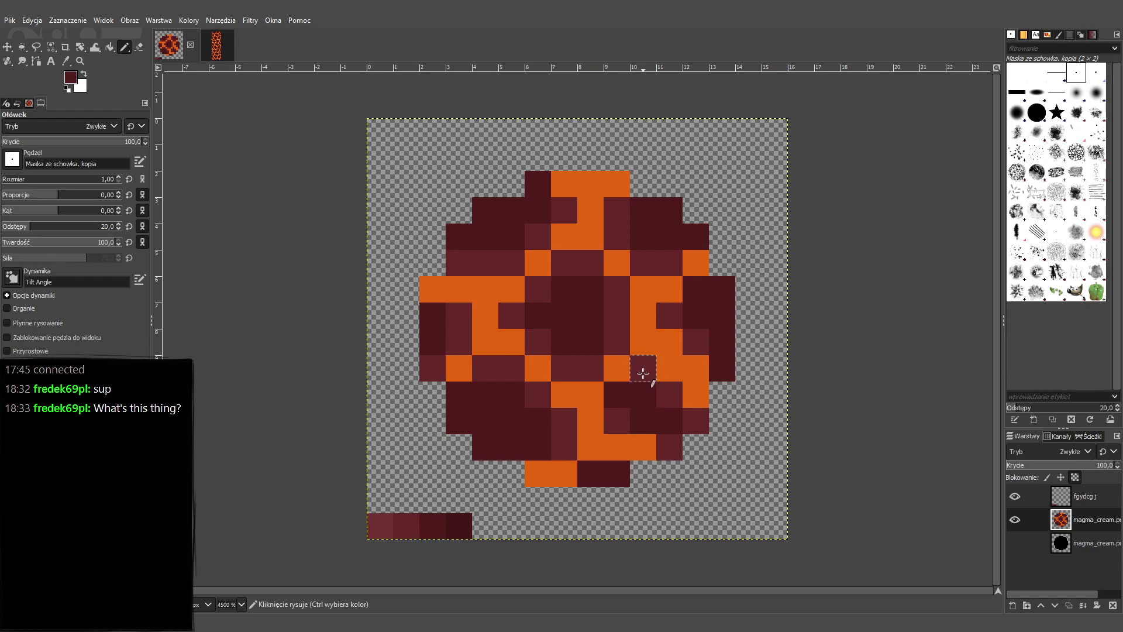
mouse_move(640, 370)
left_mouse_down()
mouse_move(610, 423)
mouse_move(661, 402)
mouse_move(671, 444)
mouse_move(696, 421)
left_mouse_up()
left_click(697, 338)
left_click(670, 315)
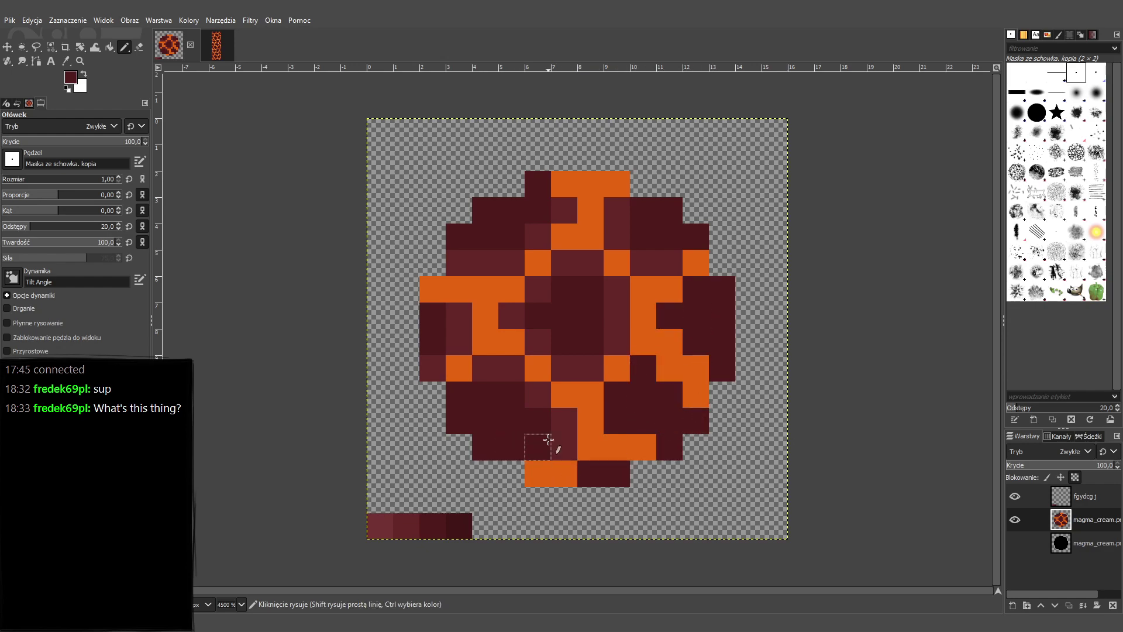
left_click_drag(564, 420, 562, 443)
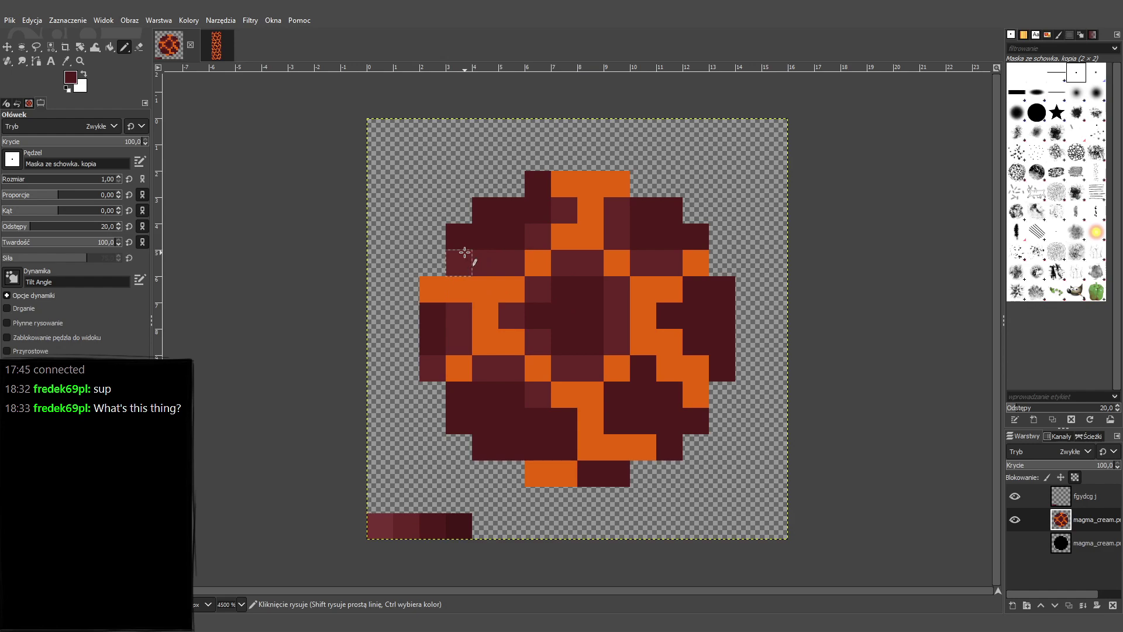
Darken the left end of the upper-left segment's bottom row, then add the sampled mid maroon to its middle and the ball's topmost maroon pixel.
left_click_drag(465, 252, 484, 258)
left_click(564, 211, "ctrl")
left_click(538, 183)
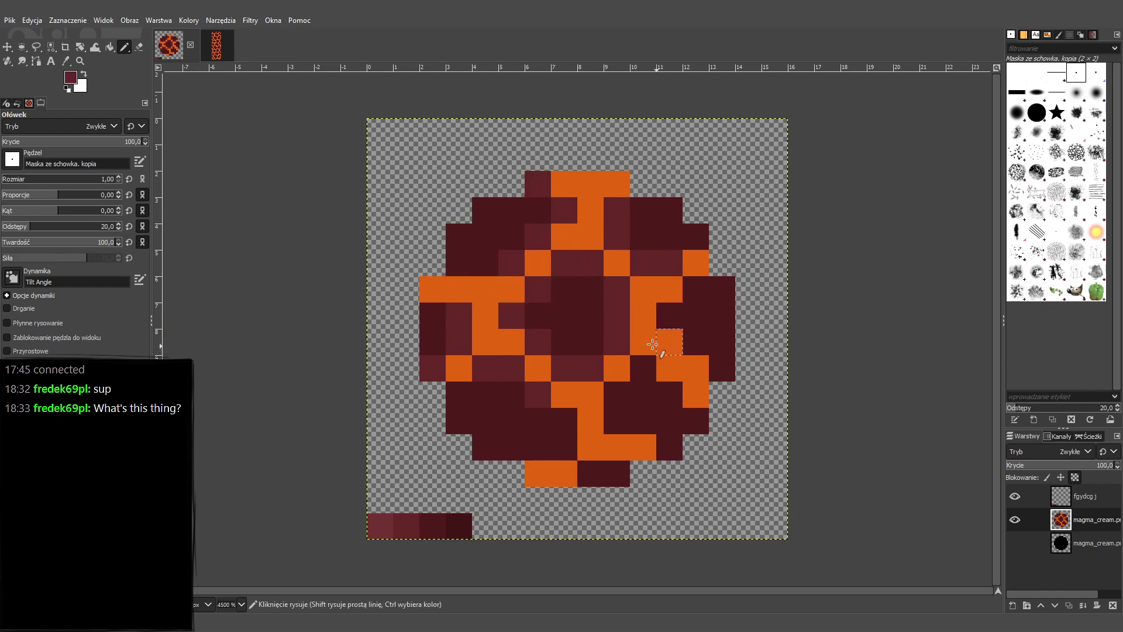
left_click(486, 263)
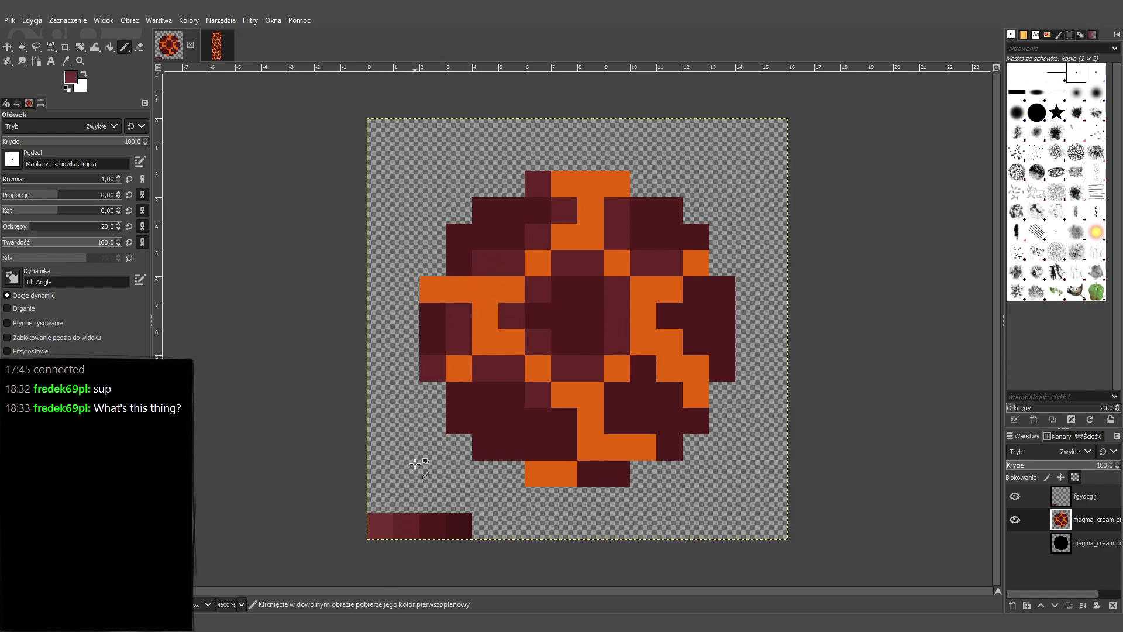
Paint the lightest maroon on the centre segment's left, right and bottom edge pixels beside the orange cracks.
left_click(520, 317)
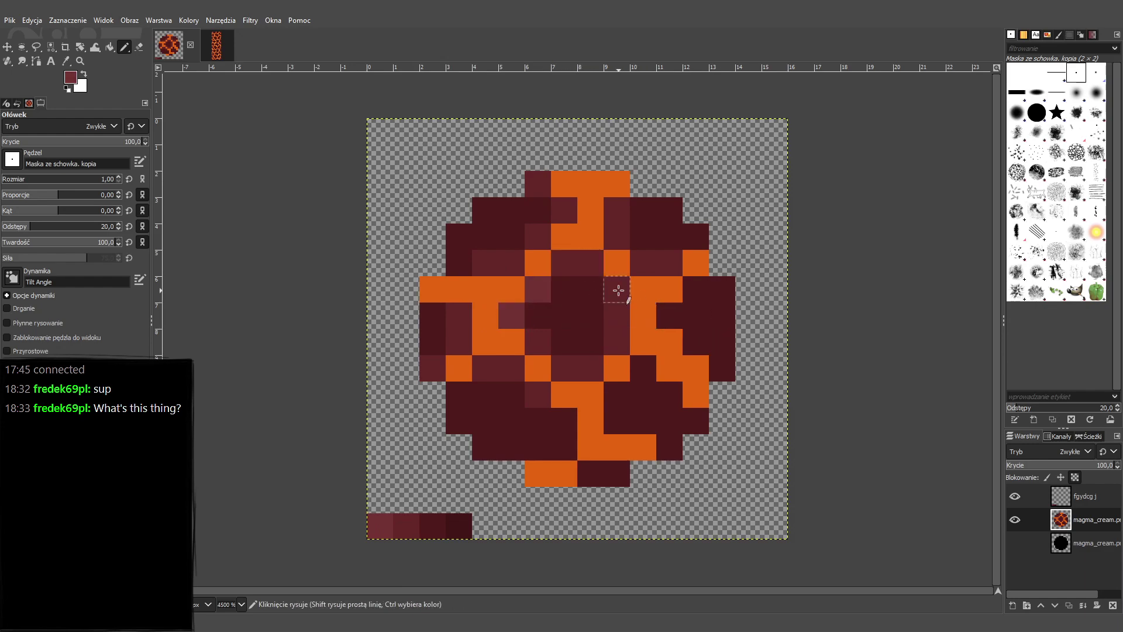
left_click_drag(614, 291, 617, 318)
left_click(564, 369)
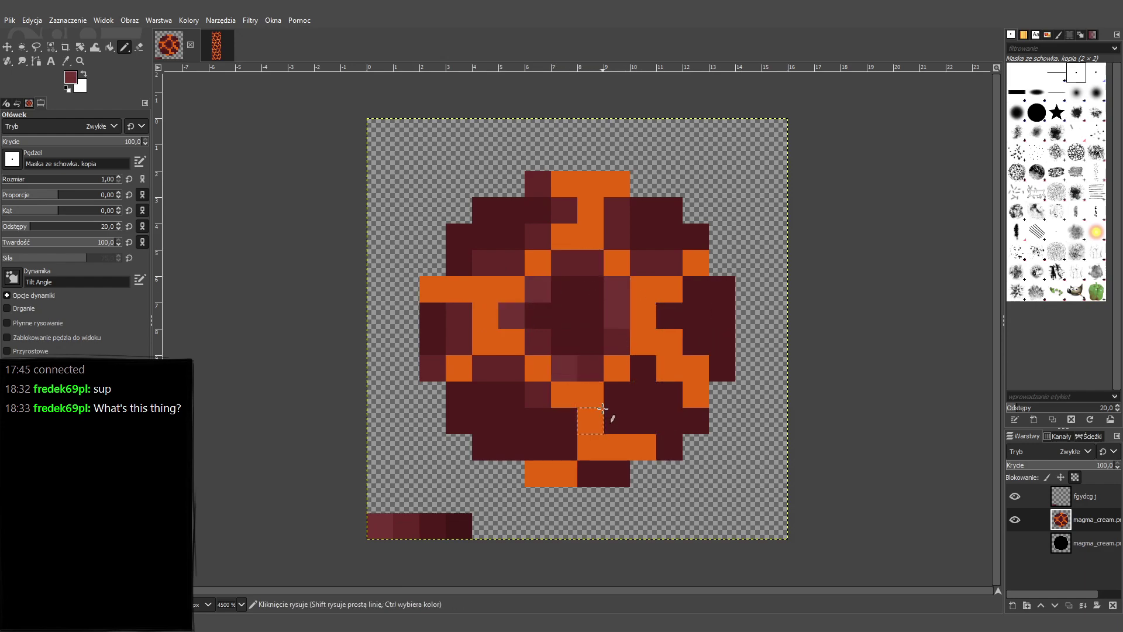
Try to paint the centre segment's interior with the darkest maroon sampled from the palette swatches.
left_click(425, 524, "ctrl")
left_click(458, 523, "ctrl")
left_click(572, 306)
left_click_drag(564, 289, 591, 316)
left_click(589, 351)
Shade the outer edge pixels of the lower, right and upper segments with the darkest maroon, leaving the left segment's shading as it was.
left_click(411, 529, "ctrl")
mouse_move(648, 400)
left_mouse_down()
mouse_move(629, 421)
mouse_move(660, 417)
mouse_move(668, 400)
mouse_move(665, 438)
mouse_move(690, 428)
left_mouse_up()
mouse_move(700, 319)
left_mouse_down()
mouse_move(722, 358)
mouse_move(722, 290)
left_mouse_up()
mouse_move(512, 453)
left_mouse_down()
mouse_move(463, 416)
mouse_move(516, 438)
mouse_move(495, 426)
mouse_move(493, 438)
mouse_move(538, 441)
mouse_move(690, 556)
left_mouse_up()
left_click(507, 398)
left_click(431, 369)
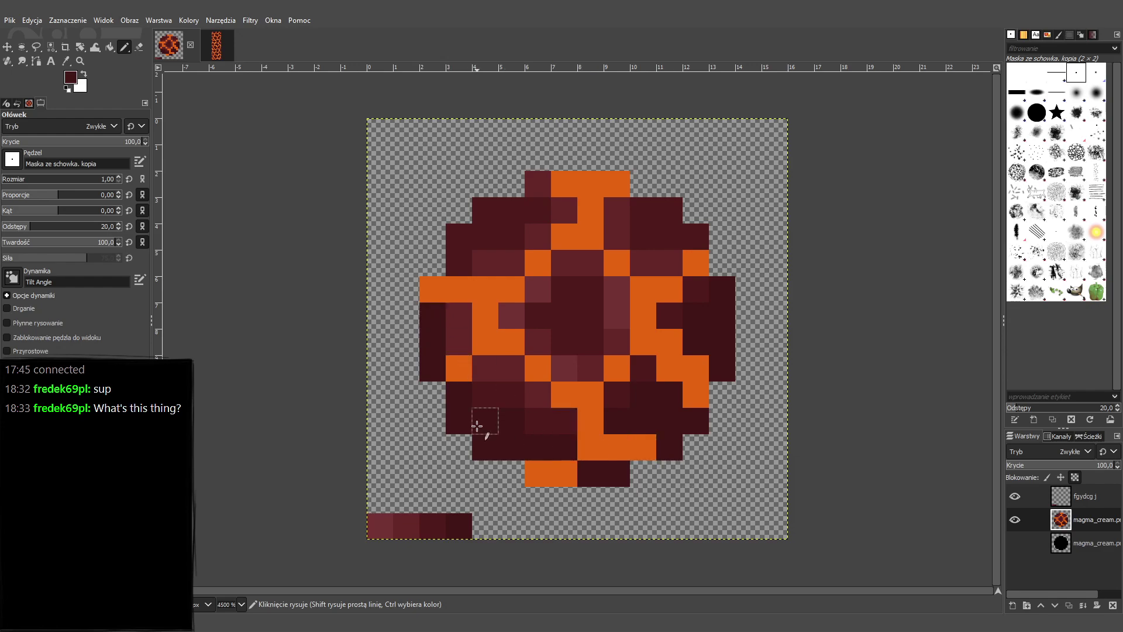
key("ctrl+z")
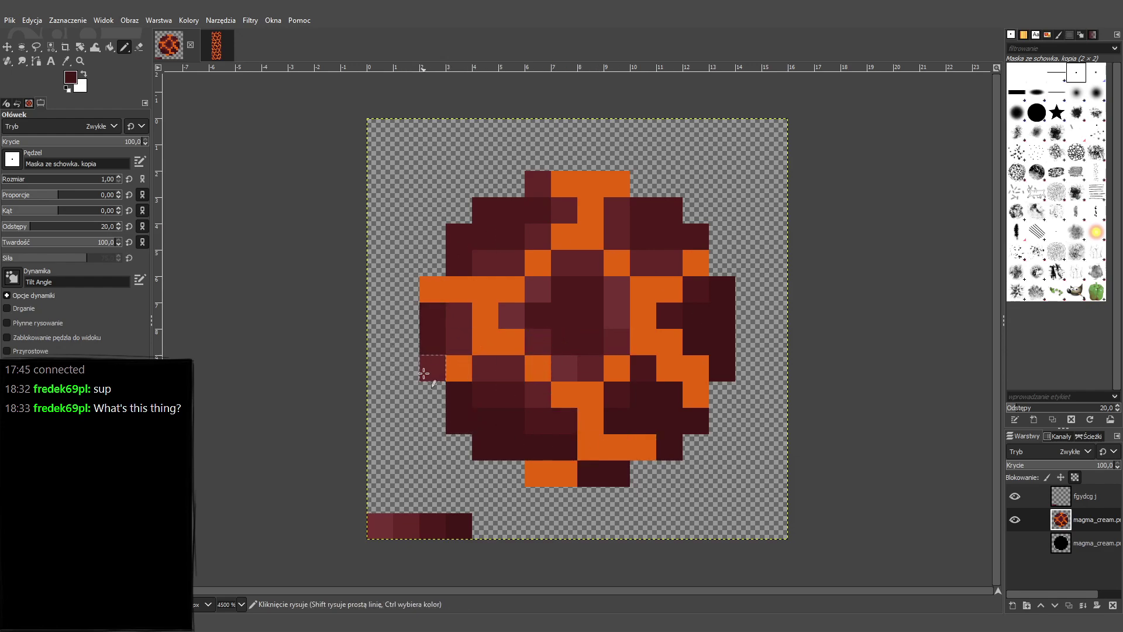
left_click(491, 210)
left_click_drag(650, 212, 670, 234)
Fill the centre segment's interior with the darkest maroon and repaint some of its edge pixels with the second-darkest maroon.
left_click(380, 525, "ctrl")
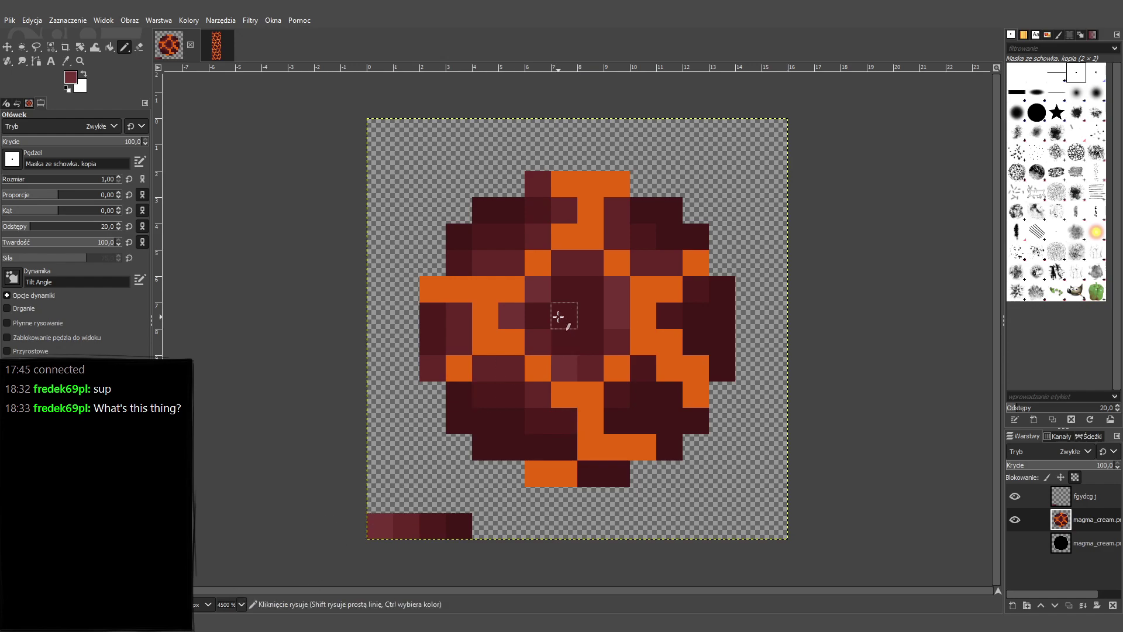
left_click(664, 431, "ctrl")
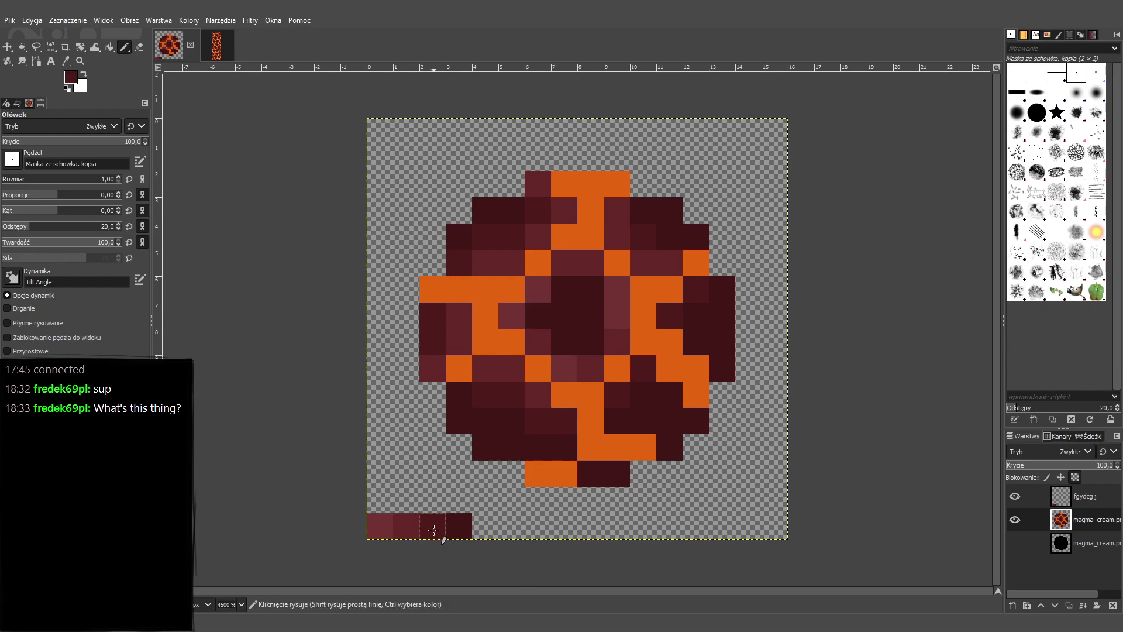
left_click(565, 289)
left_click(535, 320)
left_click(592, 344)
Sample the lightest maroon and add highlight pixels beside the orange cracks on the upper-left, upper-right and left segments.
left_click(534, 291, "ctrl")
left_click(512, 264)
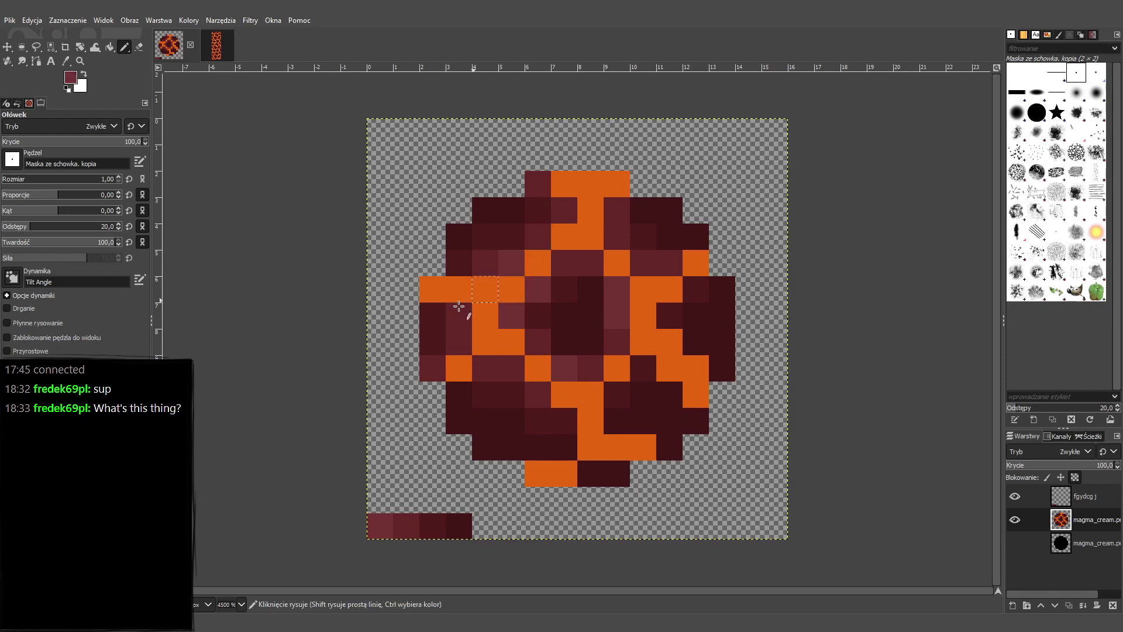
left_click(564, 210)
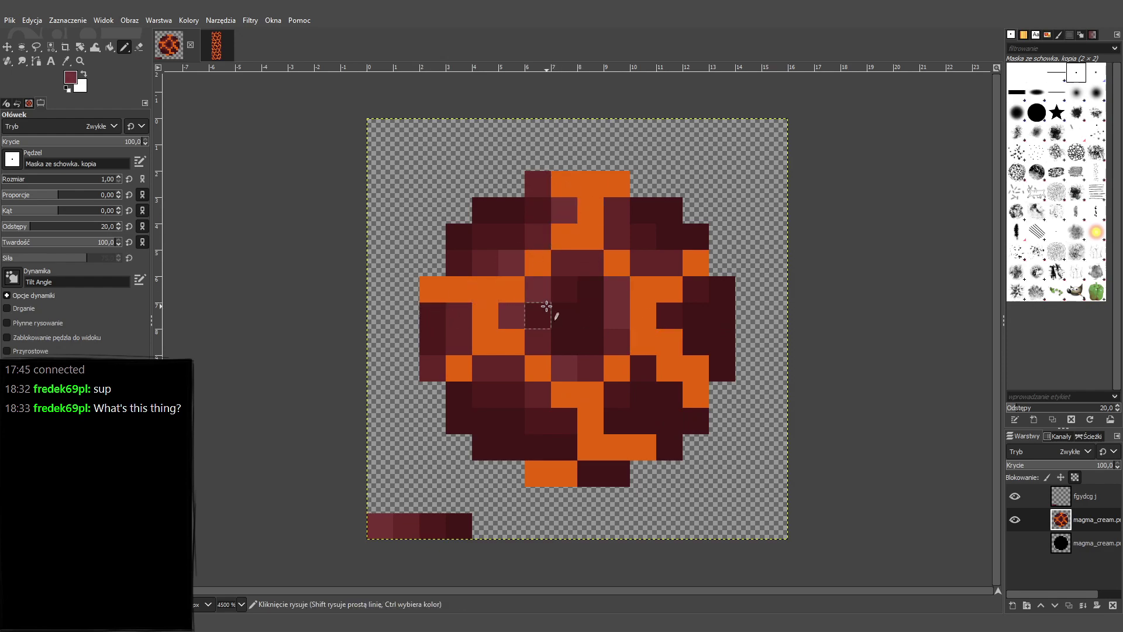
left_click(646, 265)
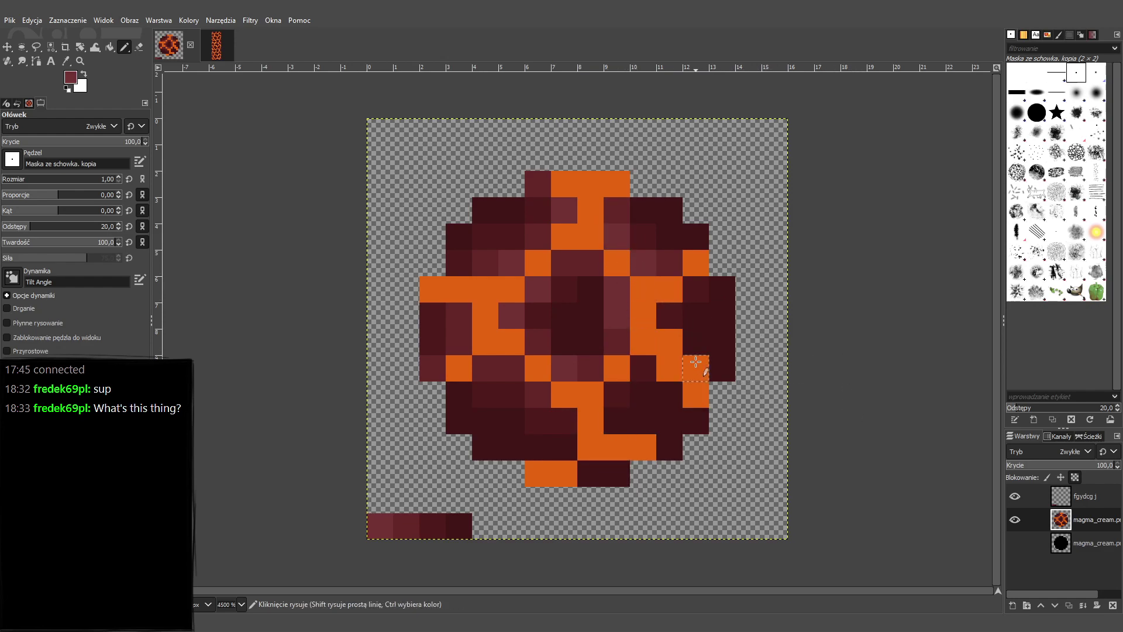
left_click(628, 236)
left_click(660, 264)
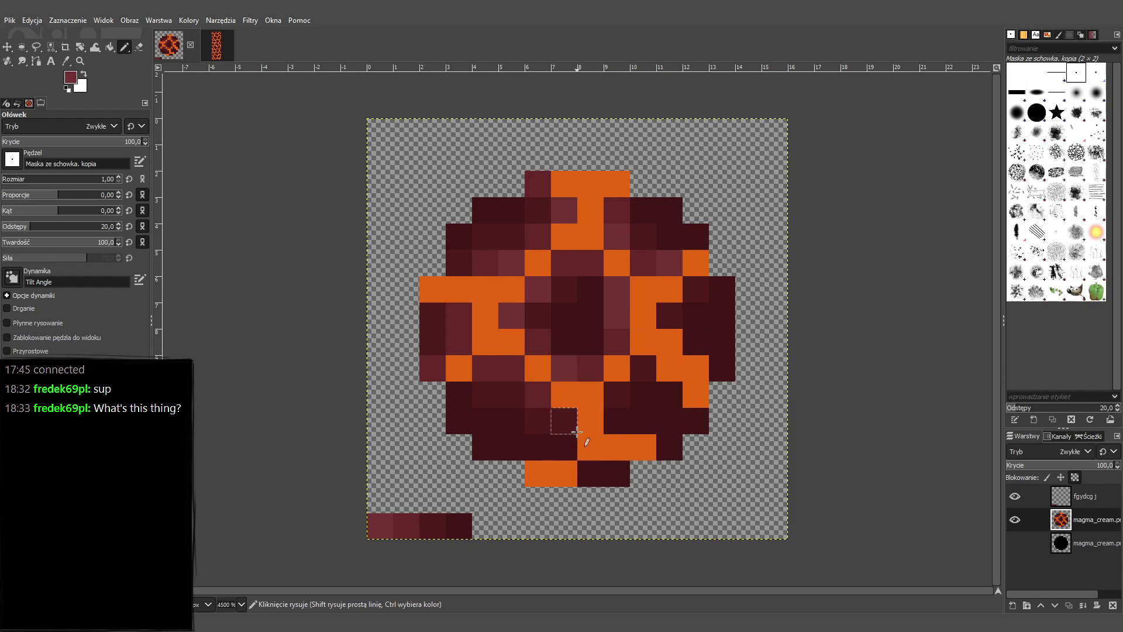
left_click(458, 316)
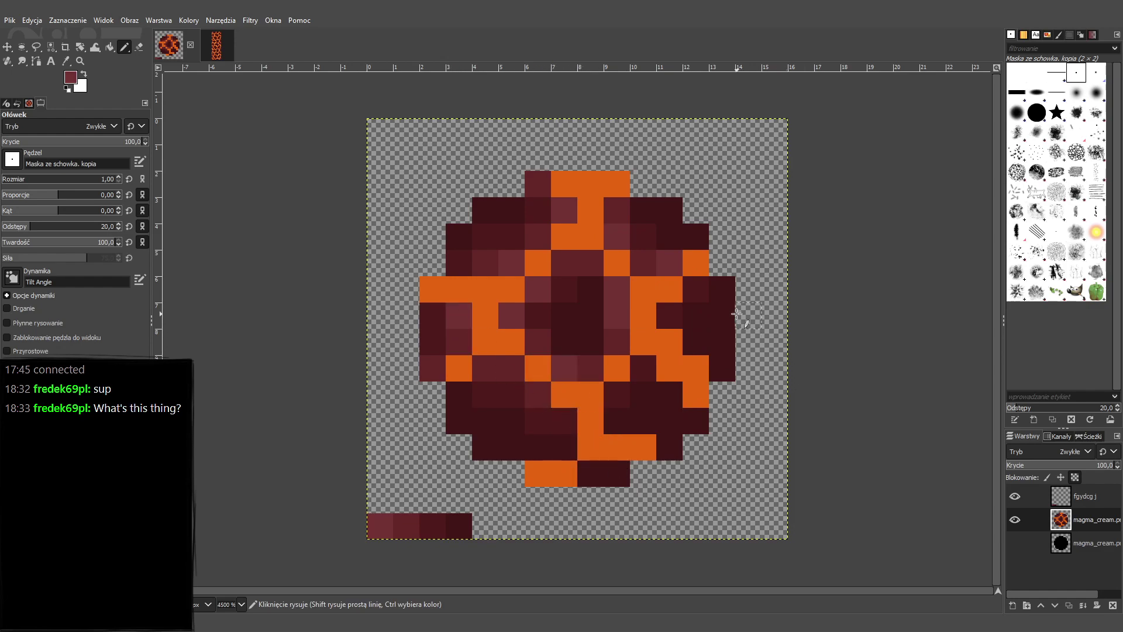
Grade the right and lower-right segments from their inner edges with mid maroon and second-darkest maroon pixels.
key("ctrl")
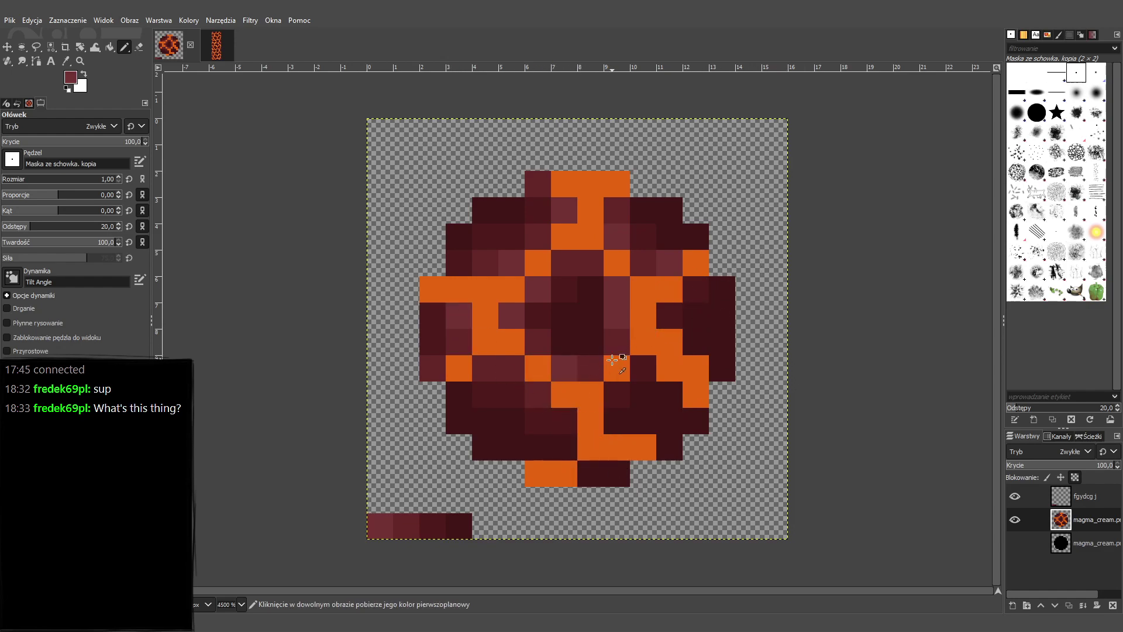
left_click(621, 393, "ctrl")
left_click(700, 313)
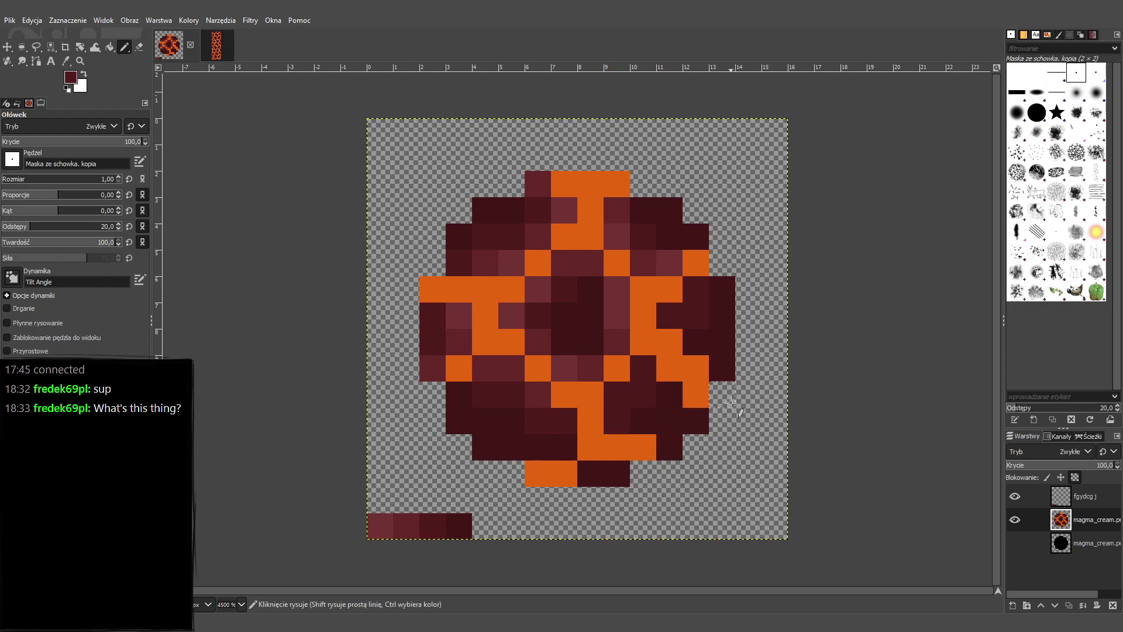
left_click(591, 369, "ctrl")
left_click_drag(615, 401, 643, 367)
left_click(670, 314)
left_click(696, 289)
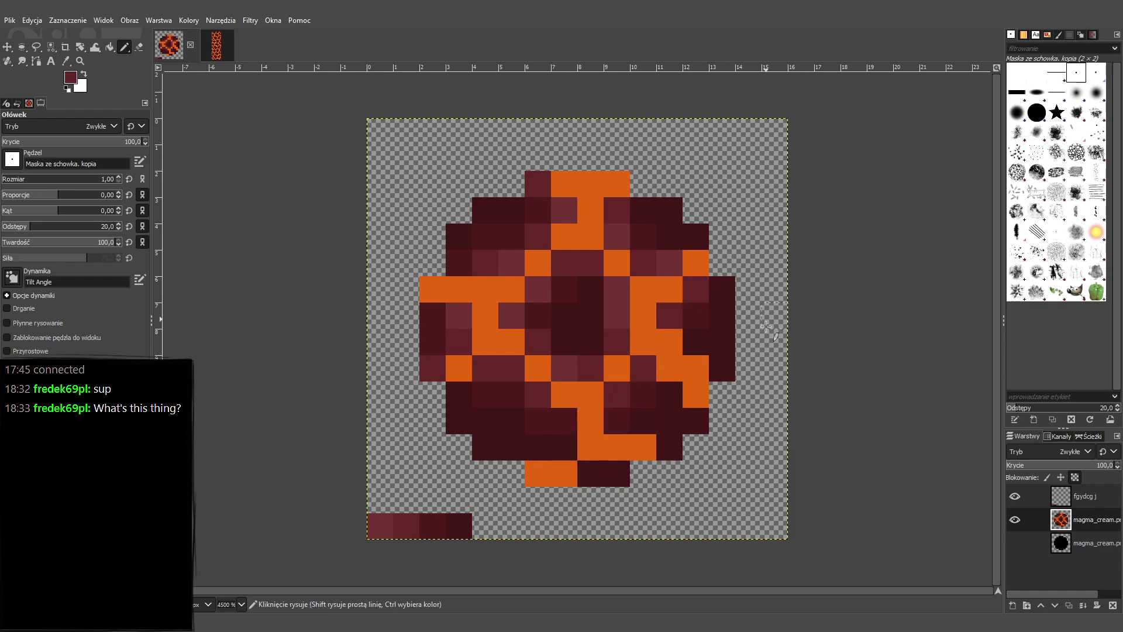
scroll(914, 347, "down", 3, "ctrl")
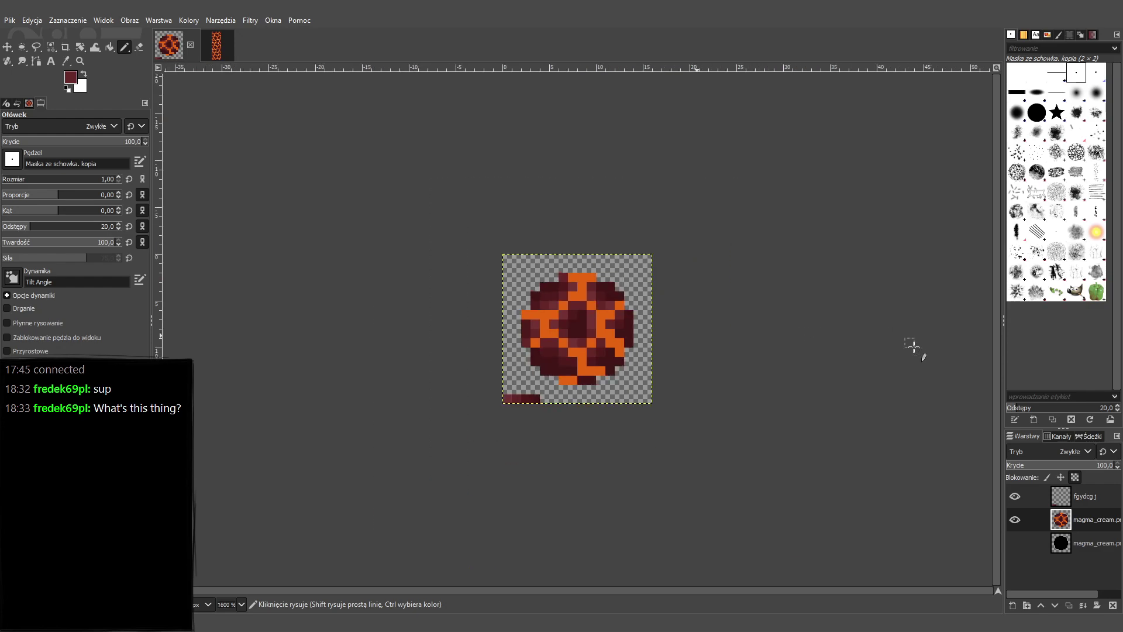
scroll(914, 346, "up", 3, "ctrl")
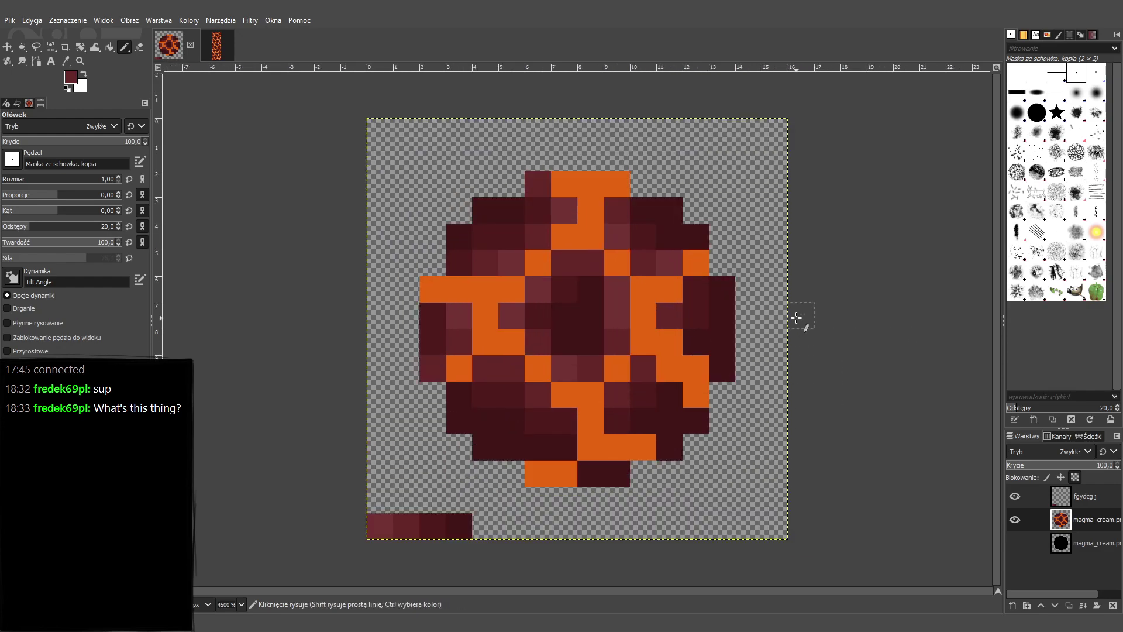
scroll(797, 318, "down", 4, "ctrl")
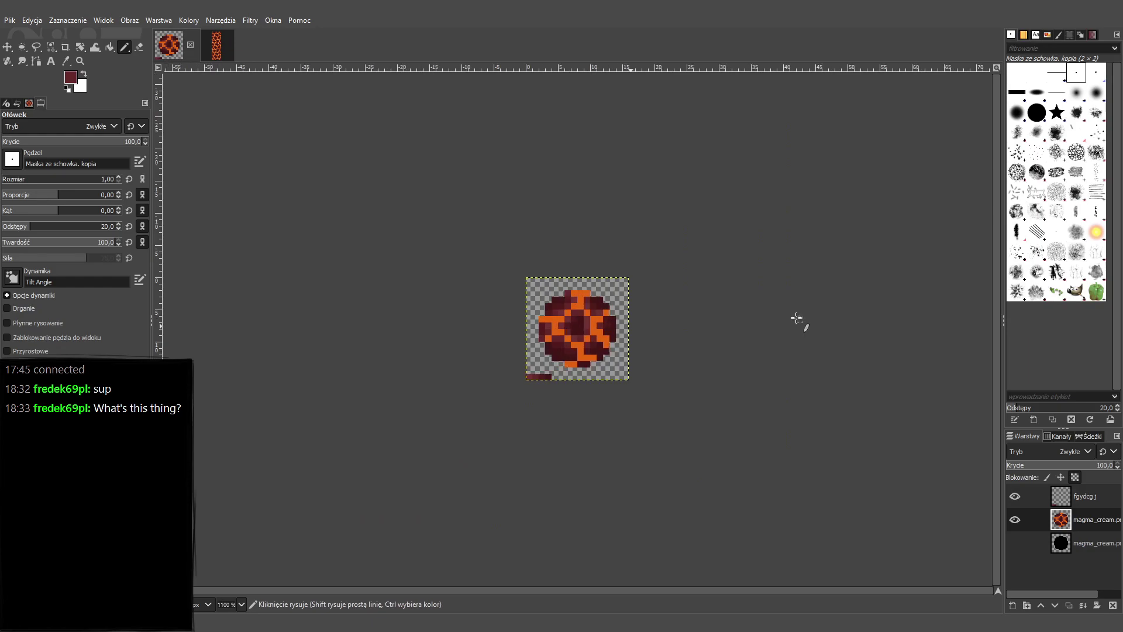
scroll(797, 318, "up", 4, "ctrl")
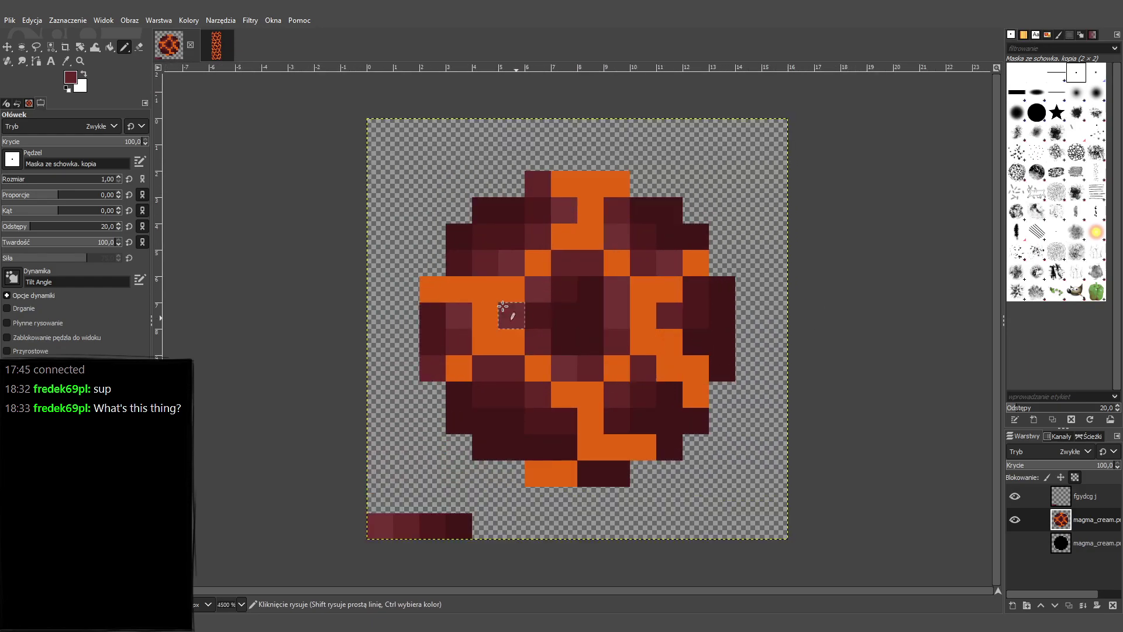
Sample the dark orange from the magma.png texture and return to the magma cream image.
left_click(216, 47)
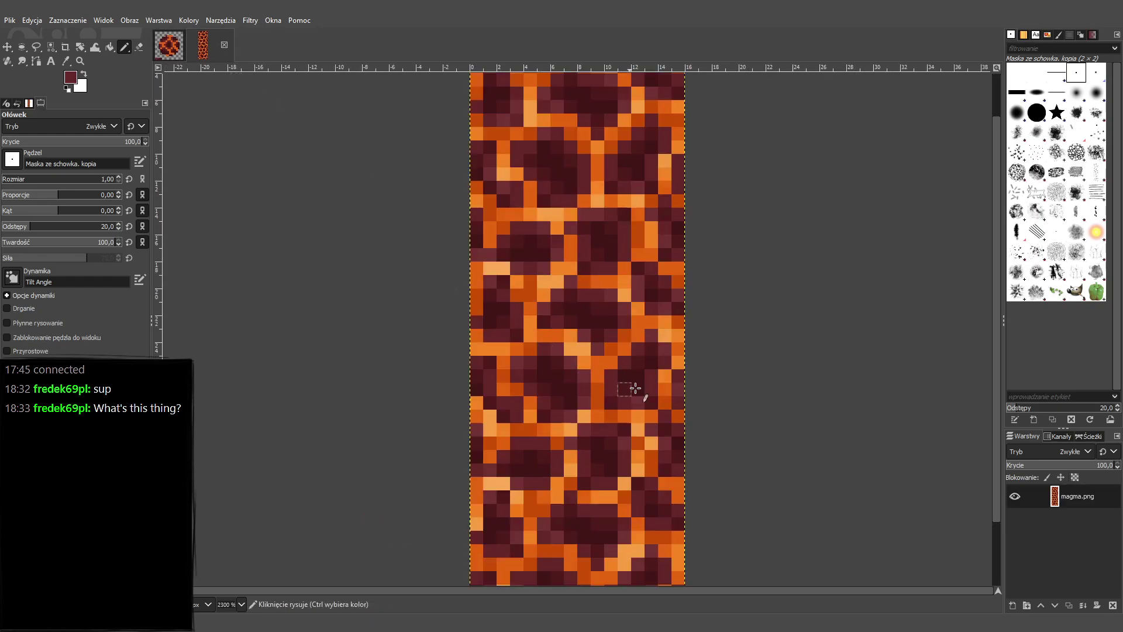
left_click(532, 292, "ctrl")
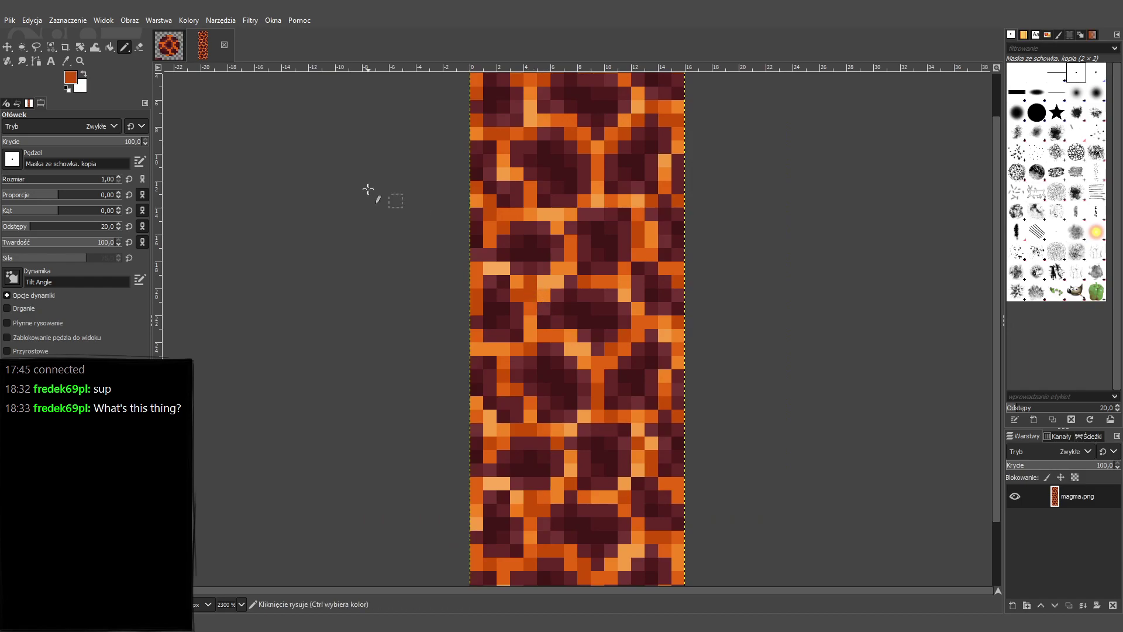
left_click(176, 46)
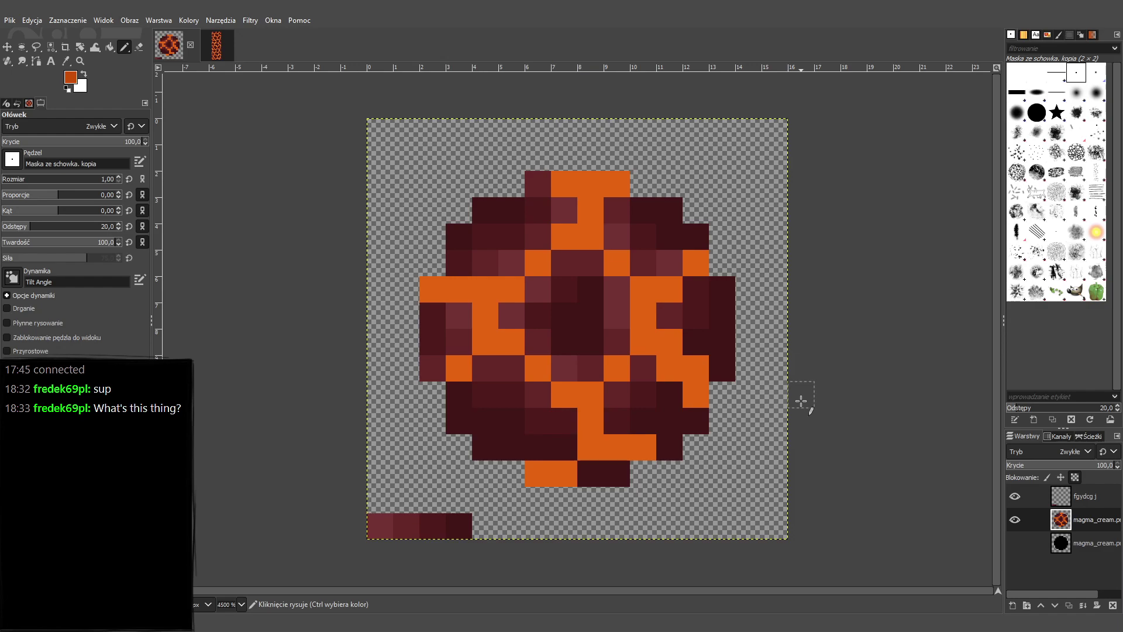
Export the texture as magma_cream.png into the resource pack's textures/item folder.
left_click(13, 19)
left_click(40, 163)
key("ctrl+e")
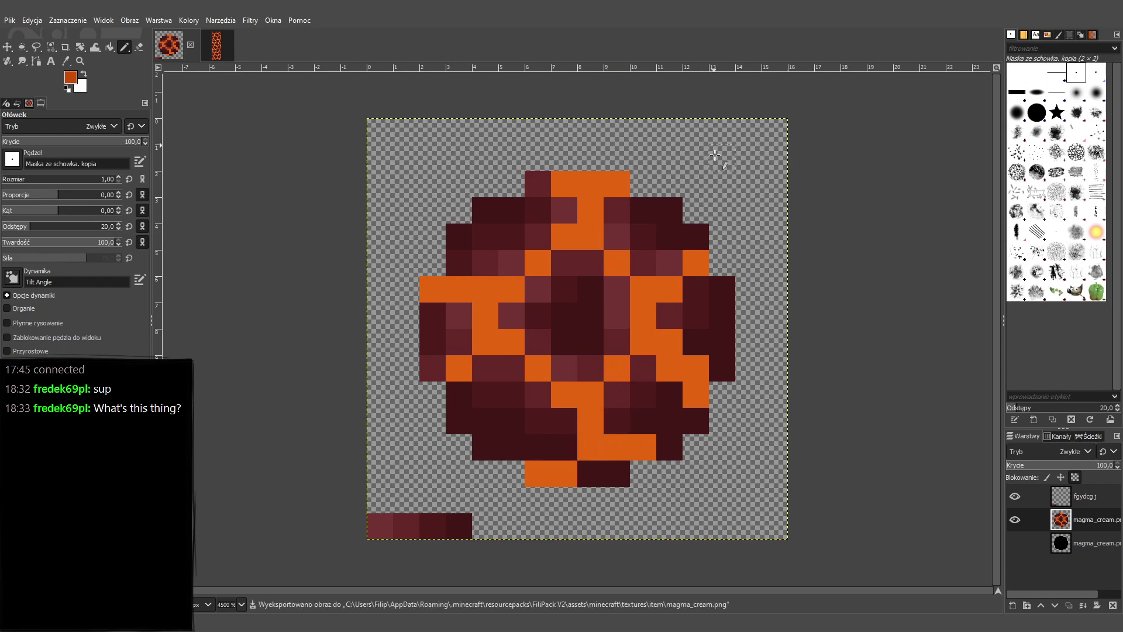
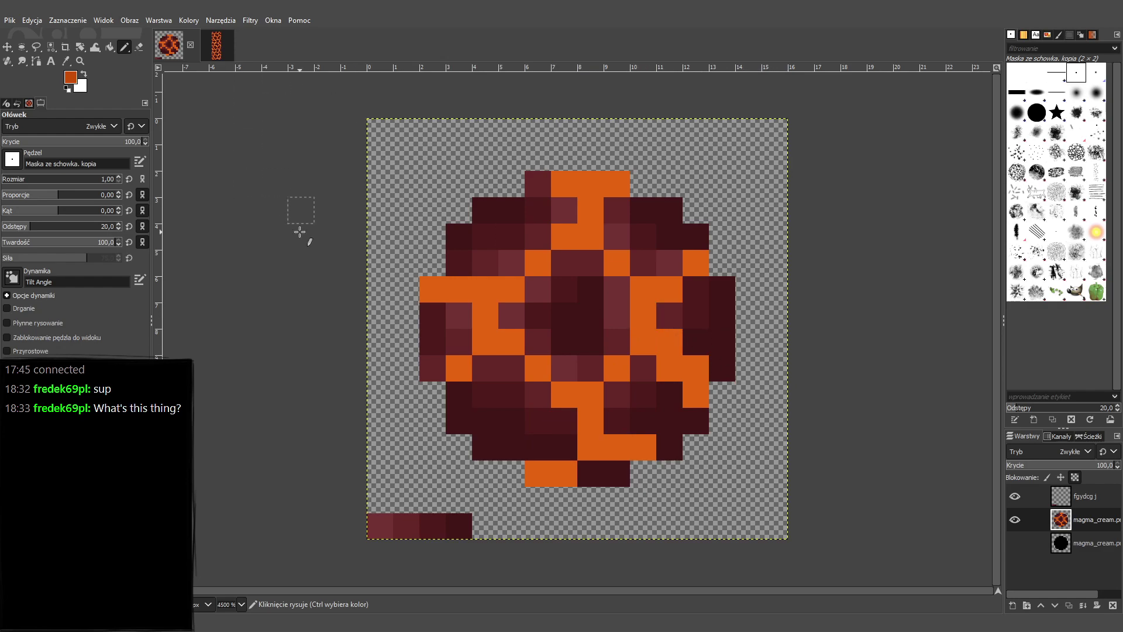
Place a dark orange swatch on the fgydcg j layer, directly above the first maroon palette swatch.
left_click(221, 36)
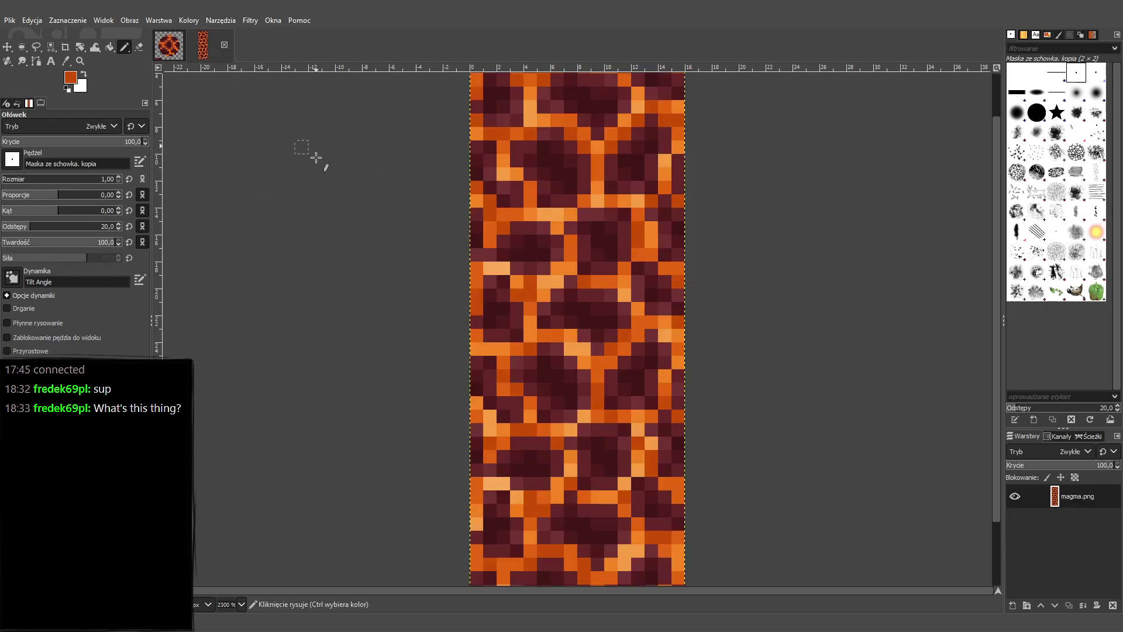
key("ctrl")
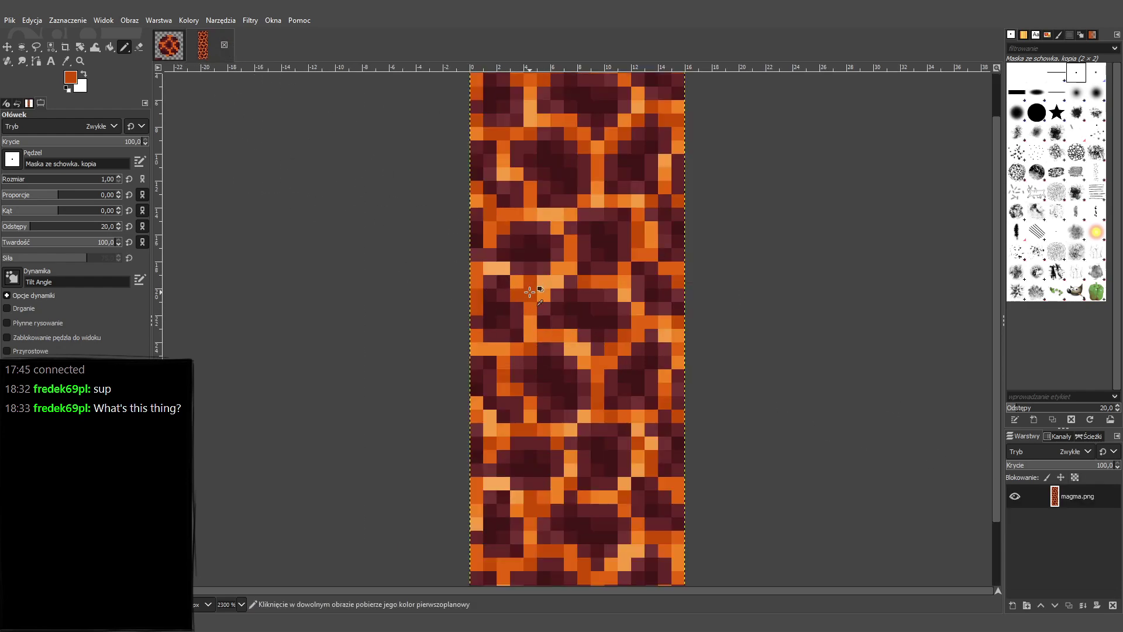
left_click(169, 45)
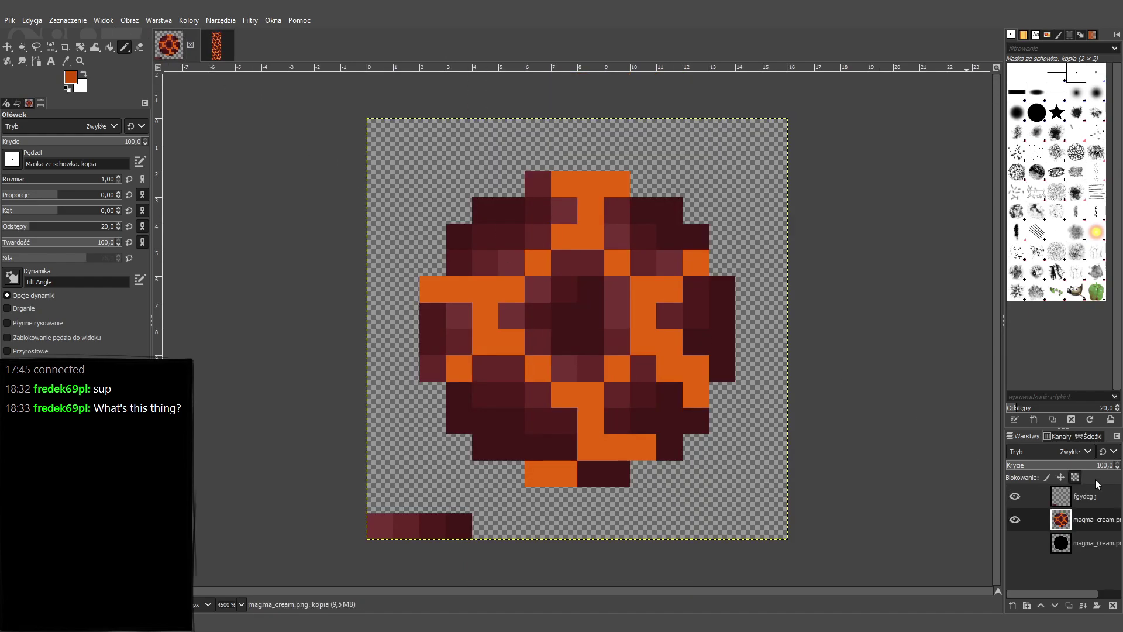
left_click(1089, 496)
left_click(382, 498)
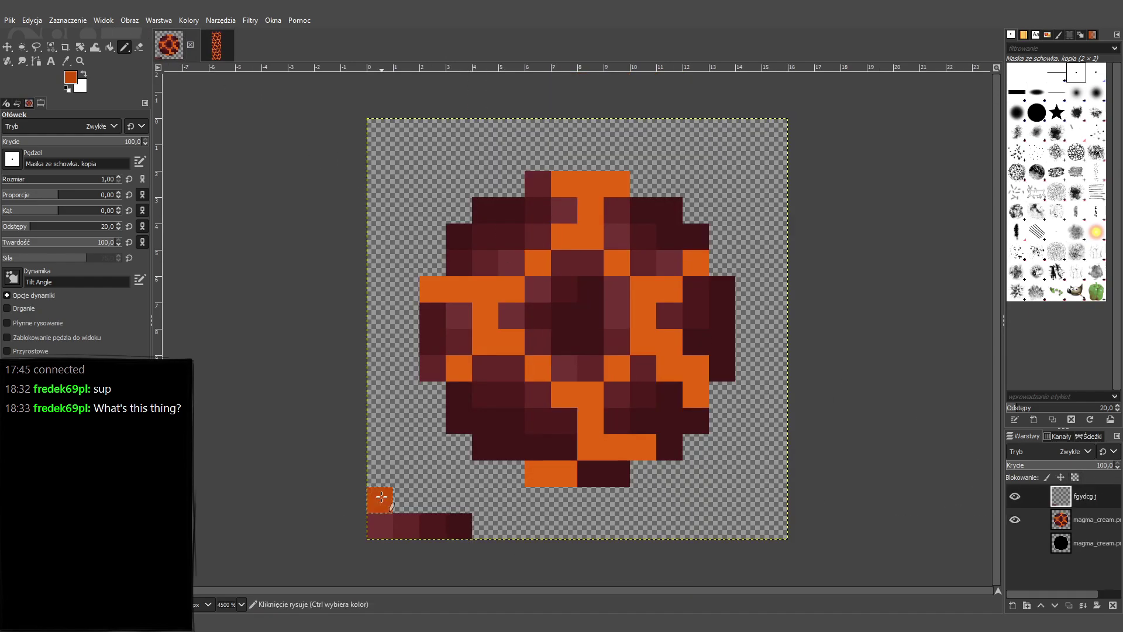
key("ctrl+z")
left_click(384, 499)
Sample the medium and light oranges from magma.png and add them as swatches beside the dark orange one.
left_click(217, 45)
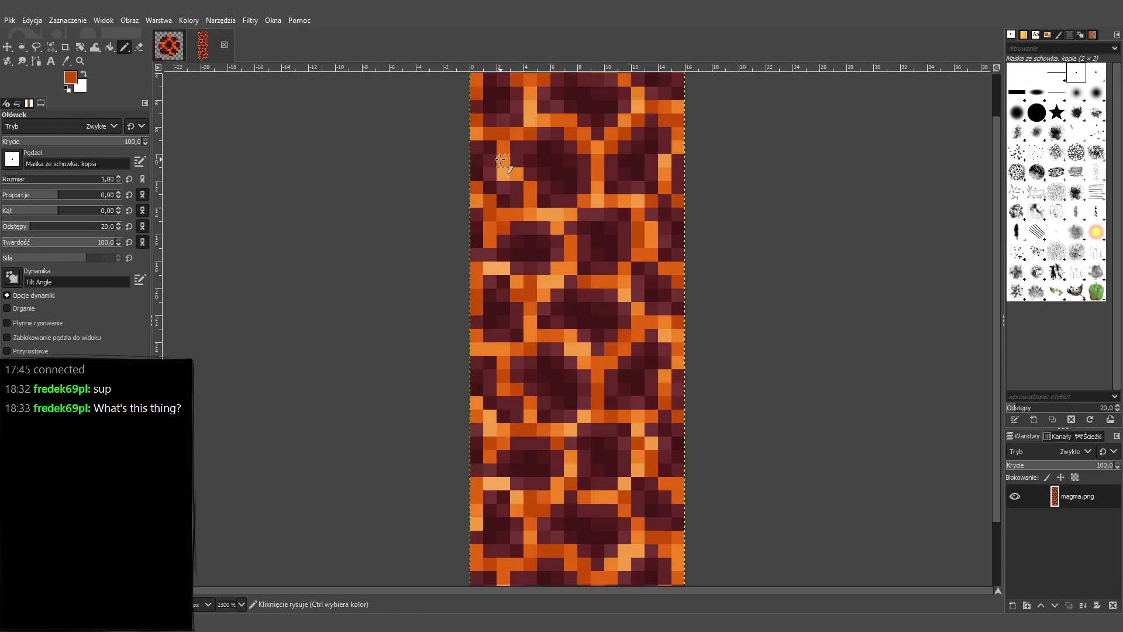
key("x")
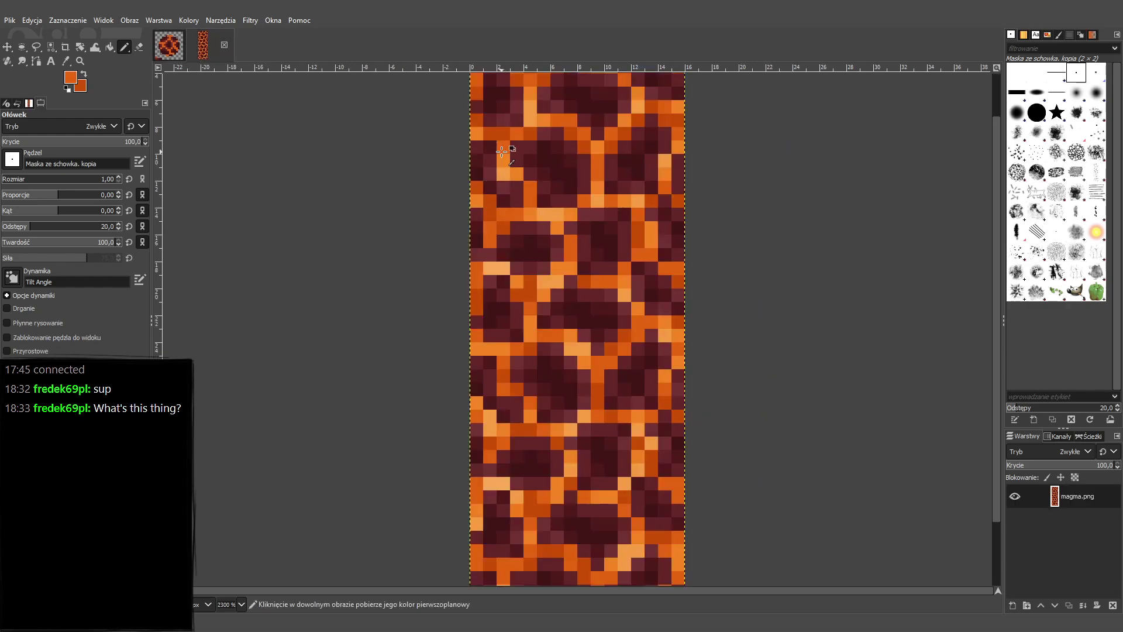
left_click(503, 171, "ctrl")
key("alt+1")
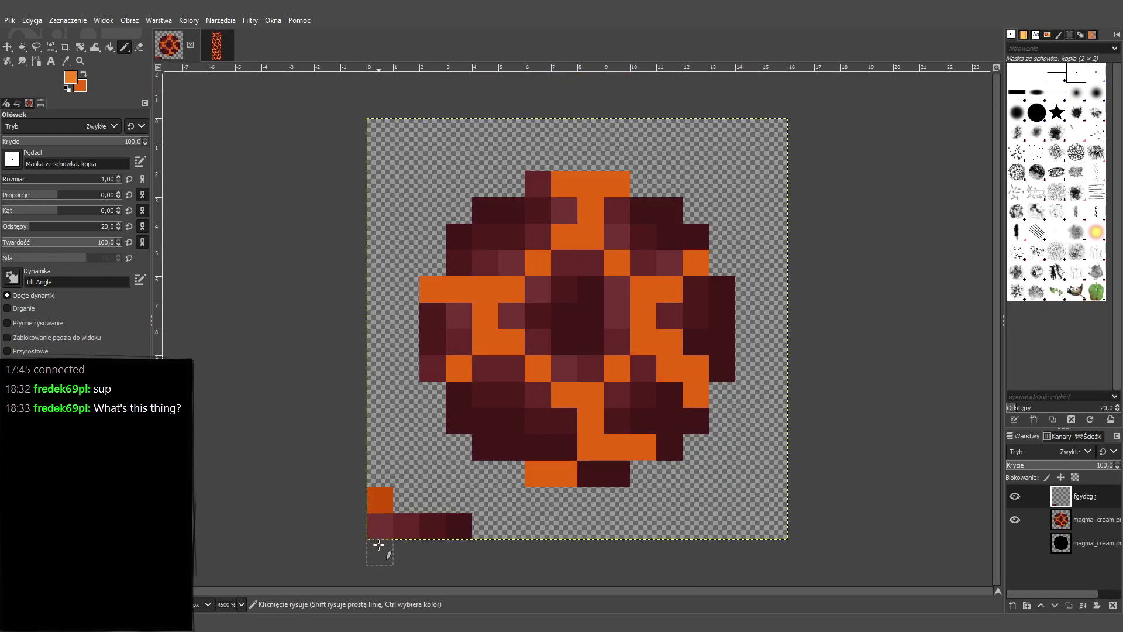
left_click(380, 500, "ctrl")
left_click(406, 499)
left_click(433, 499)
Sample the lightest orange from magma.png and add it as the fourth swatch in the orange palette row of the magma cream image.
left_click(228, 51)
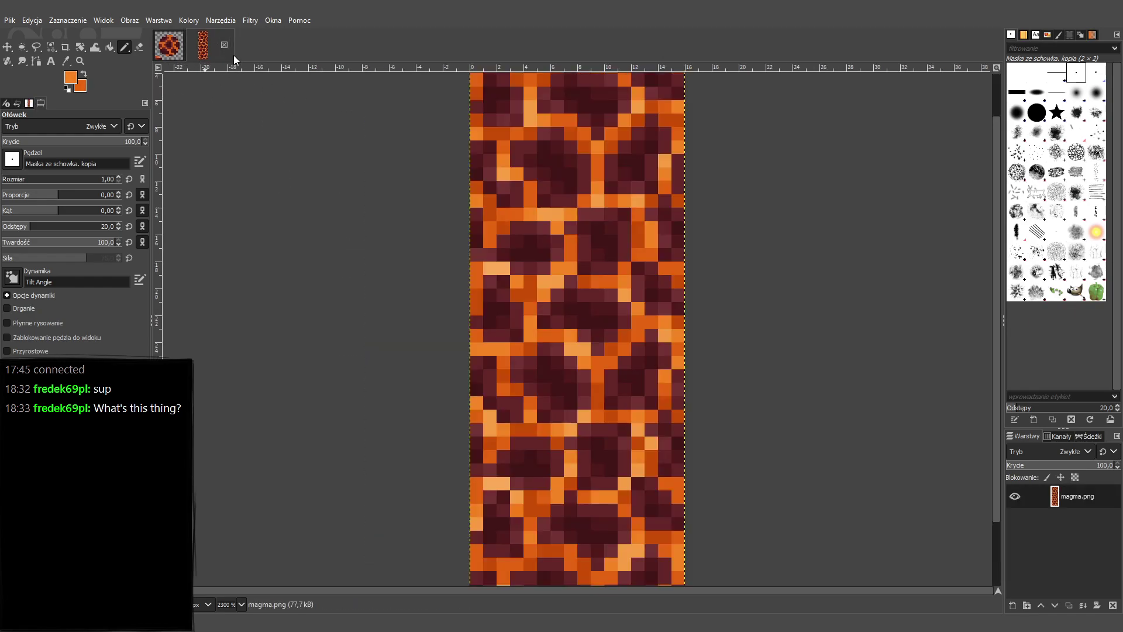
left_click(543, 213, "ctrl")
key("alt+1")
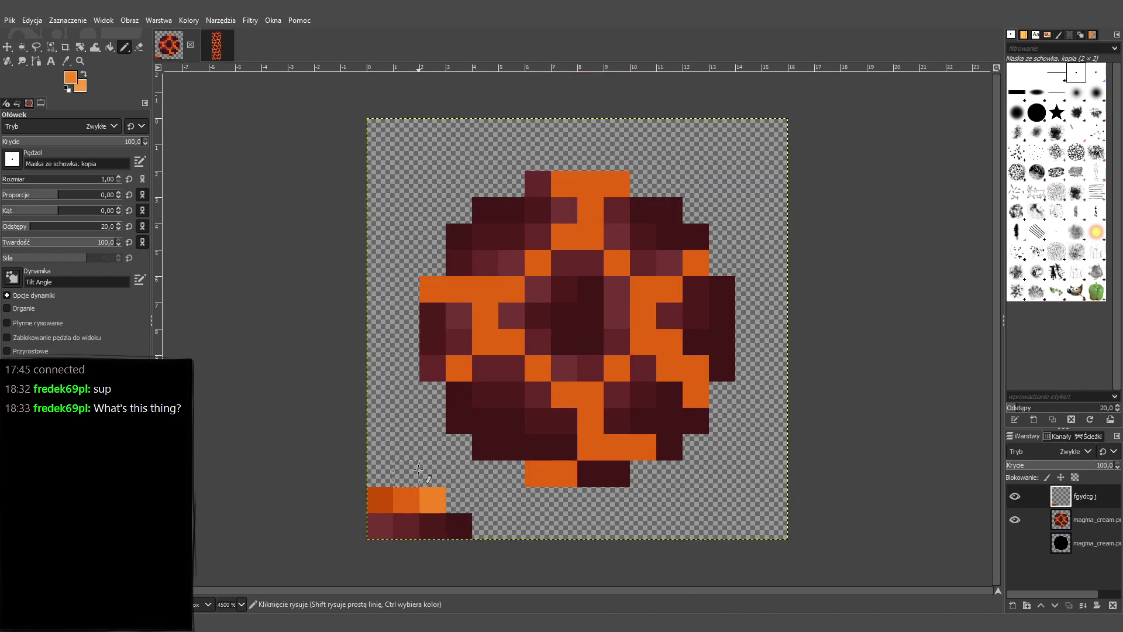
left_click(412, 473)
key("ctrl+z")
key("c")
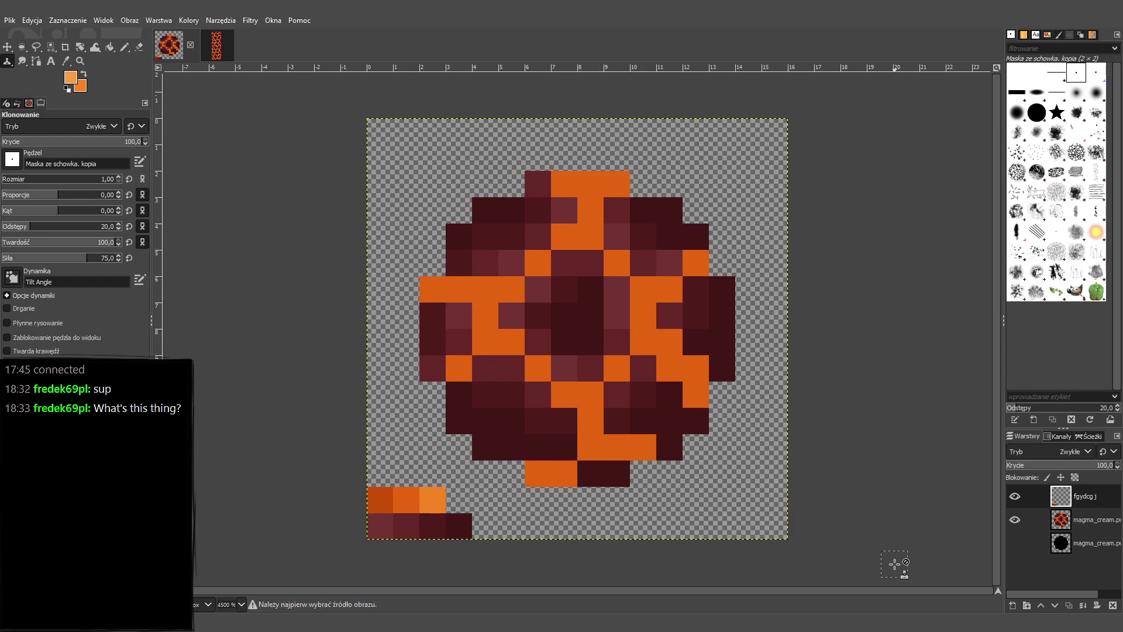
key("n")
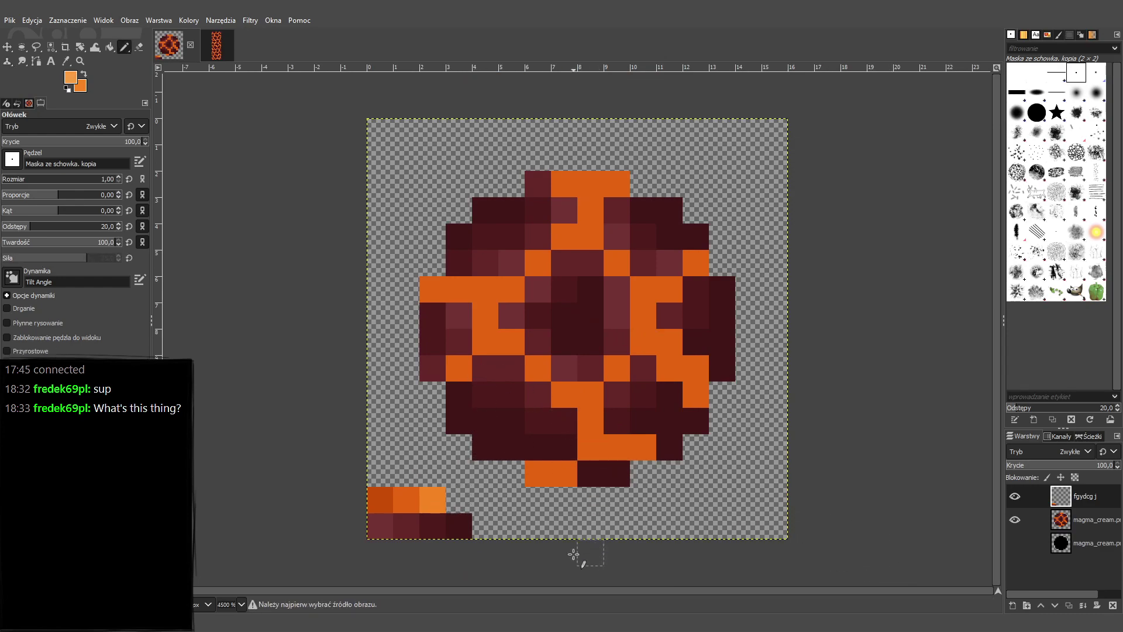
left_click(456, 504)
Lighten a few pixels bordering the cracks in the ball's lower-left segments with lighter maroon tones sampled from the ball.
left_click(548, 423, "ctrl")
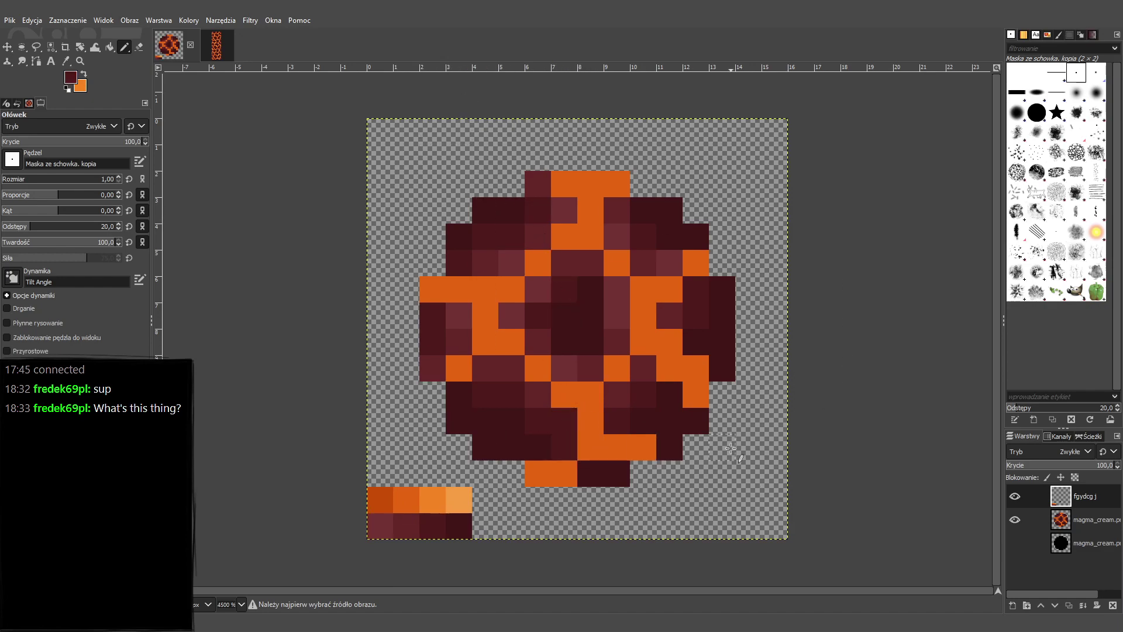
left_click(538, 400, "ctrl")
left_click(564, 420)
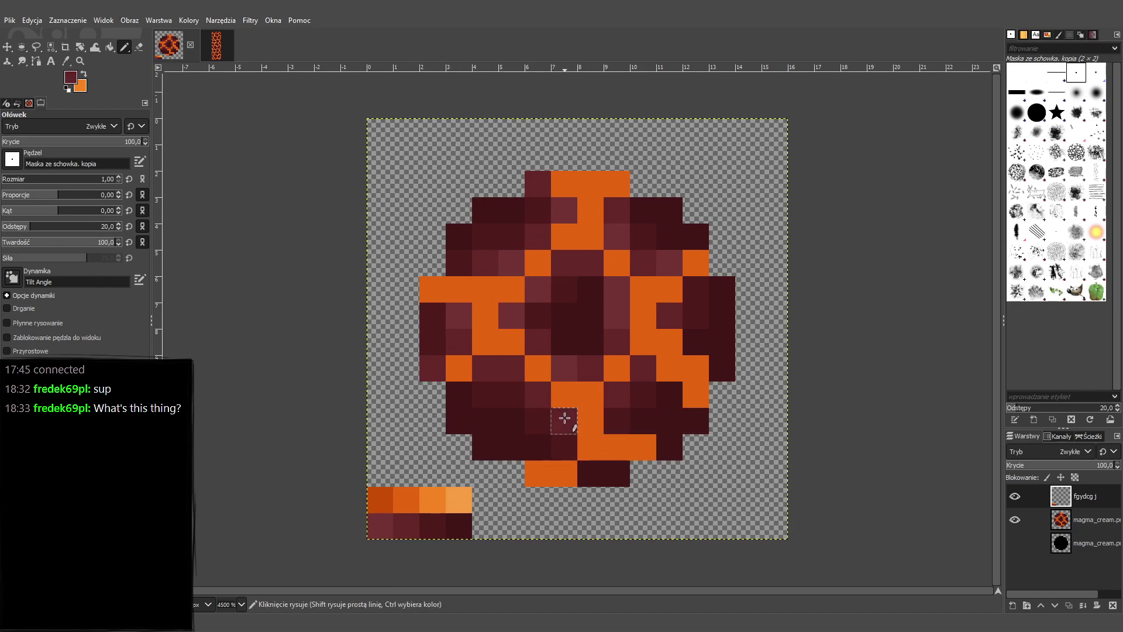
left_click(567, 371, "ctrl")
left_click(486, 367)
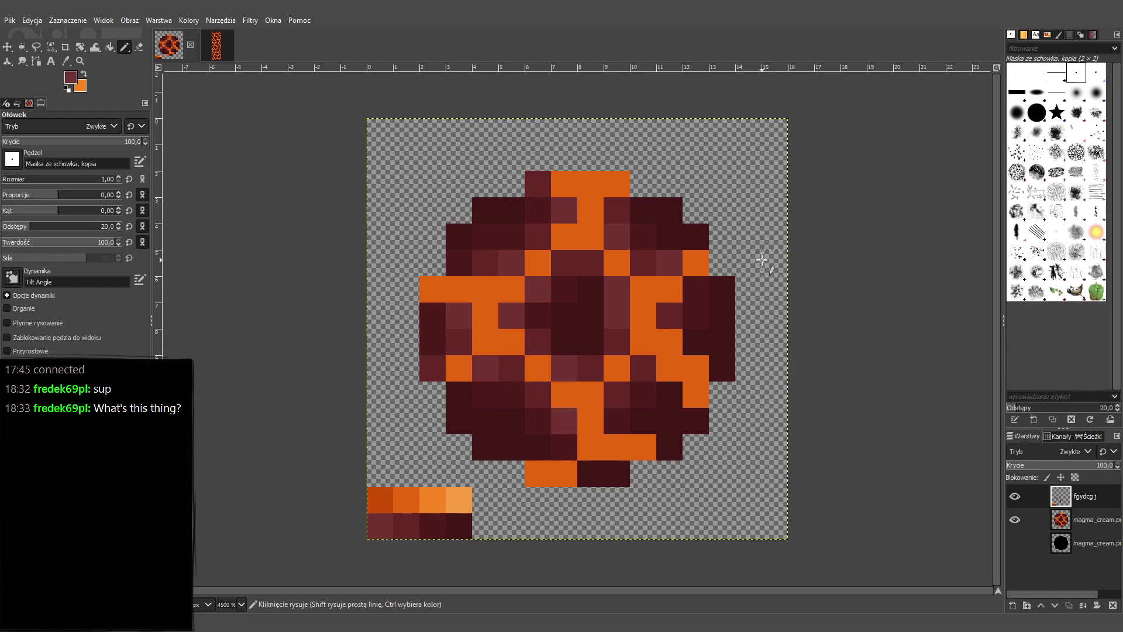
scroll(762, 259, "down", 3)
scroll(763, 259, "up", 2)
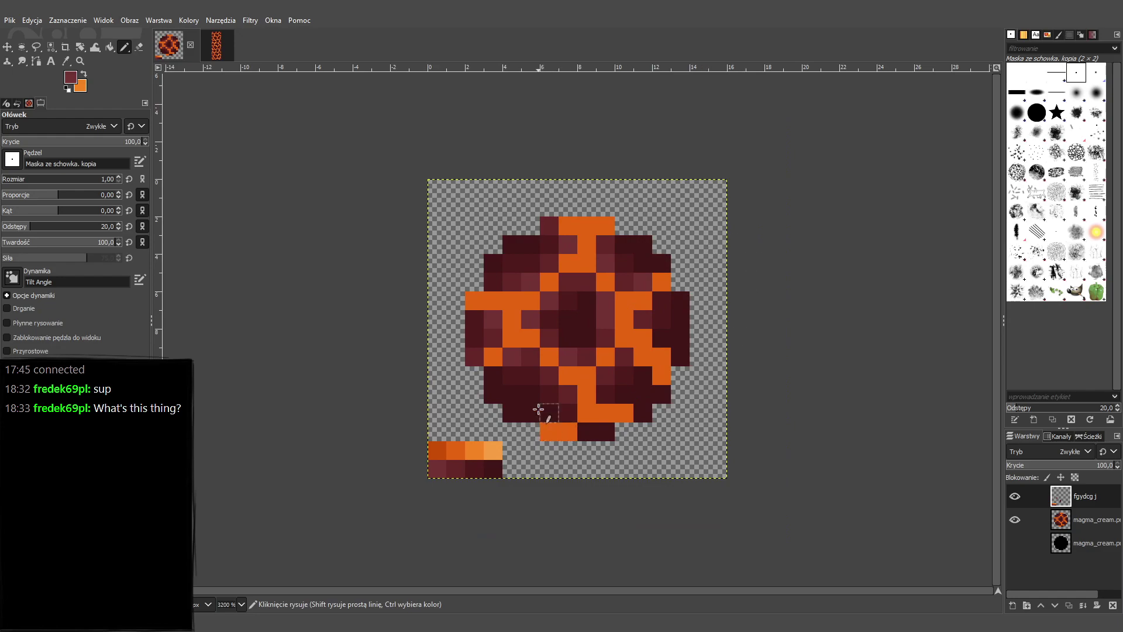
scroll(839, 300, "down", 1)
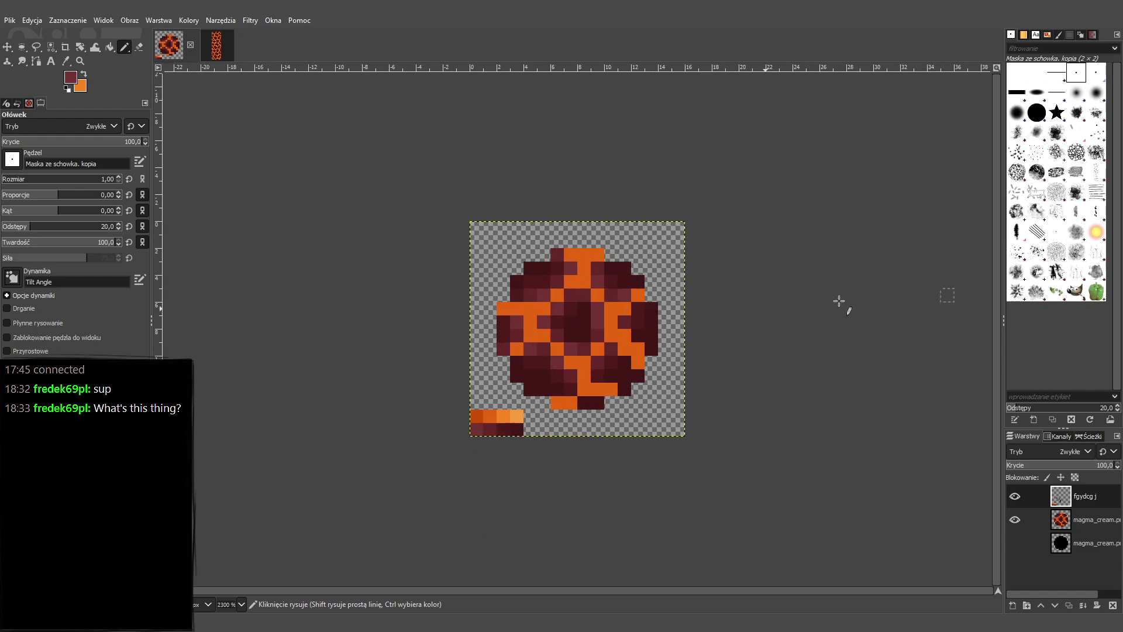
scroll(842, 304, "up", 2)
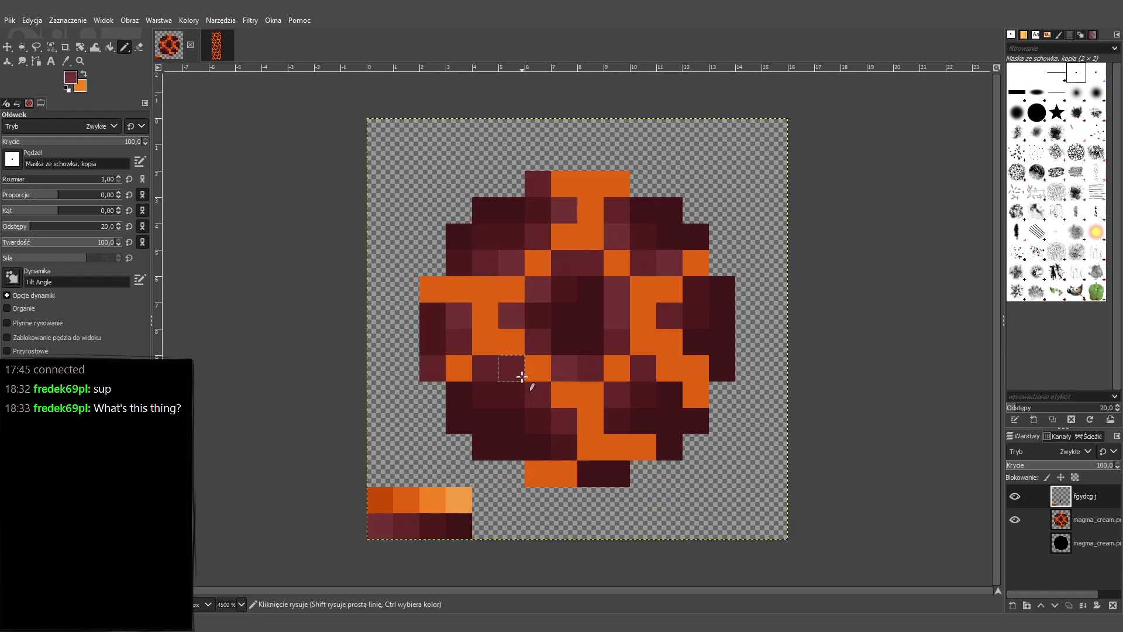
scroll(827, 306, "down", 3)
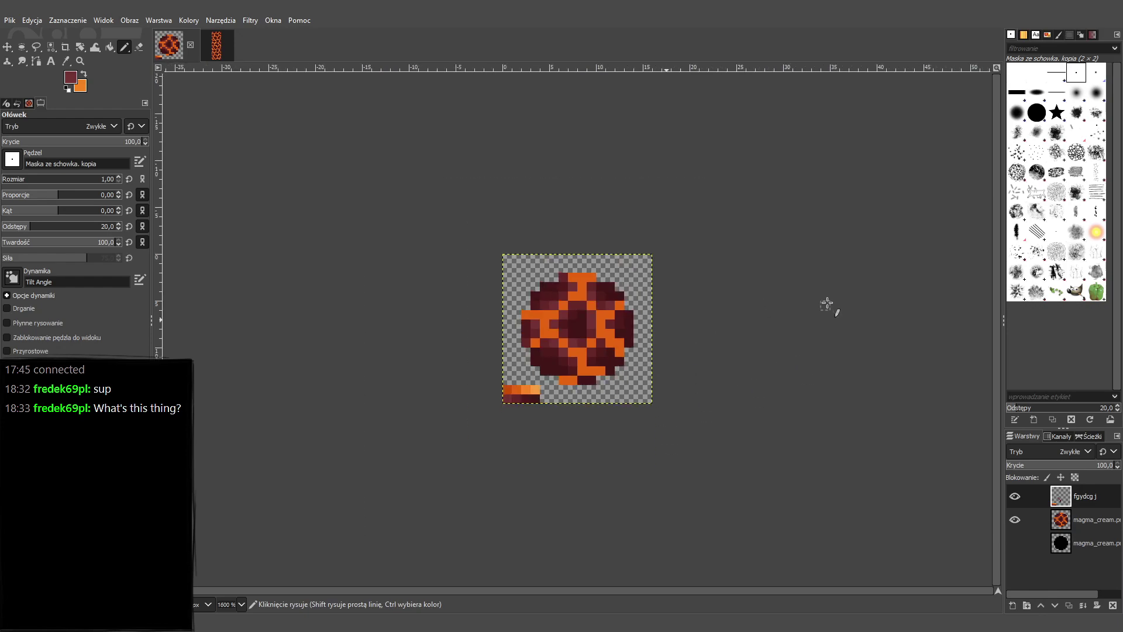
scroll(827, 305, "down", 2)
scroll(828, 306, "up", 4)
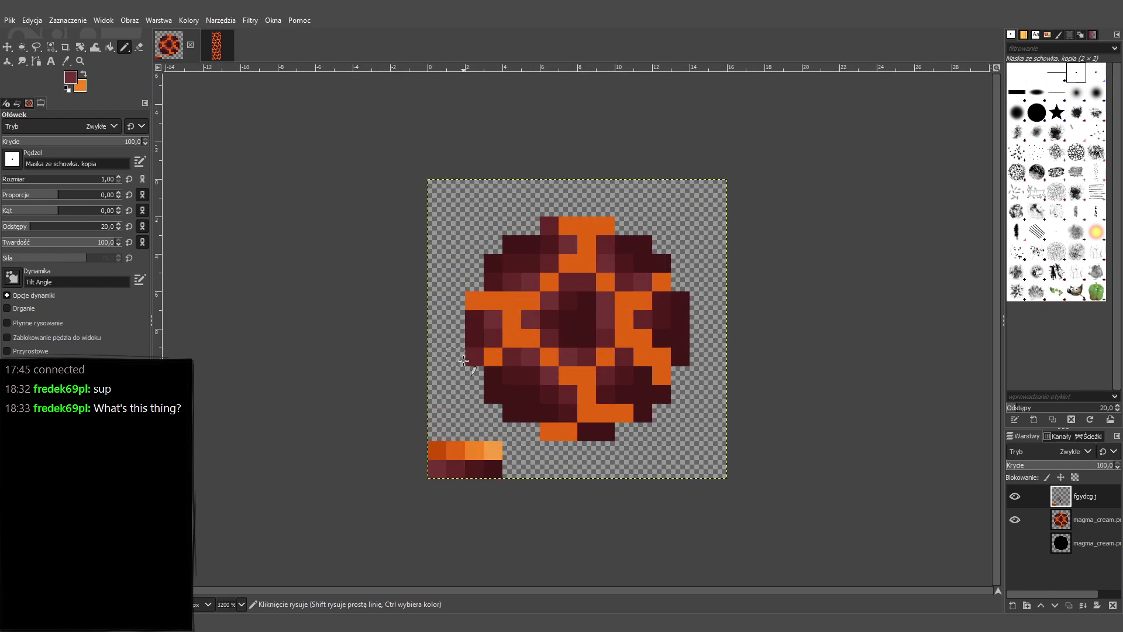
left_click(512, 357)
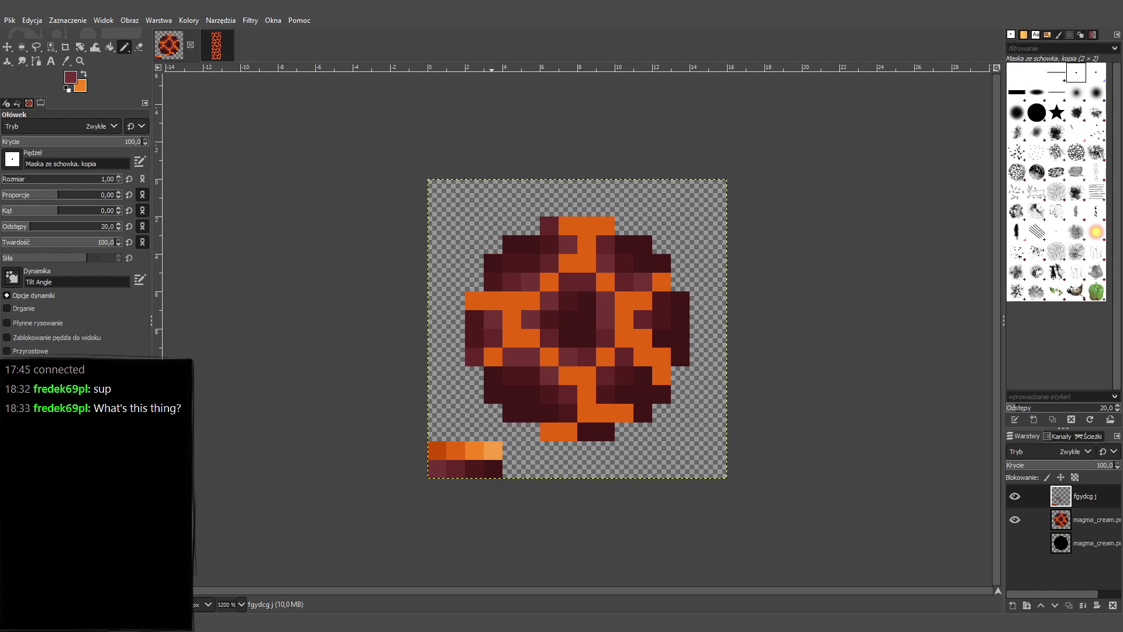
Check magma.png for reference, then highlight the crack pixels at the centre segment's upper-left edge with the lightest orange swatch.
scroll(420, 481, "up", 1)
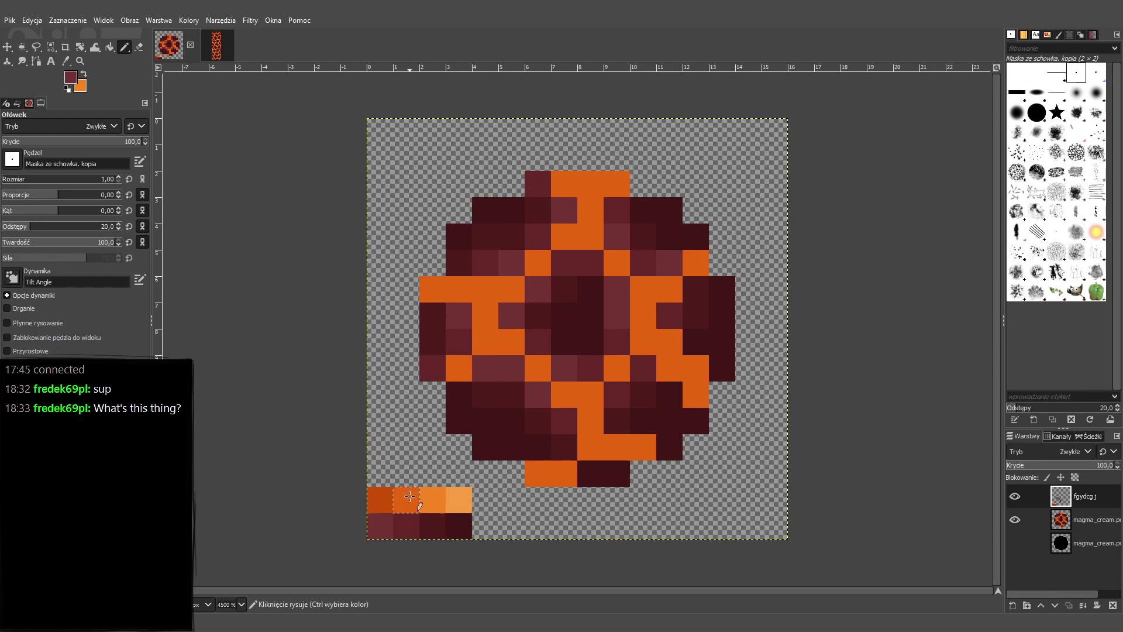
left_click(216, 51)
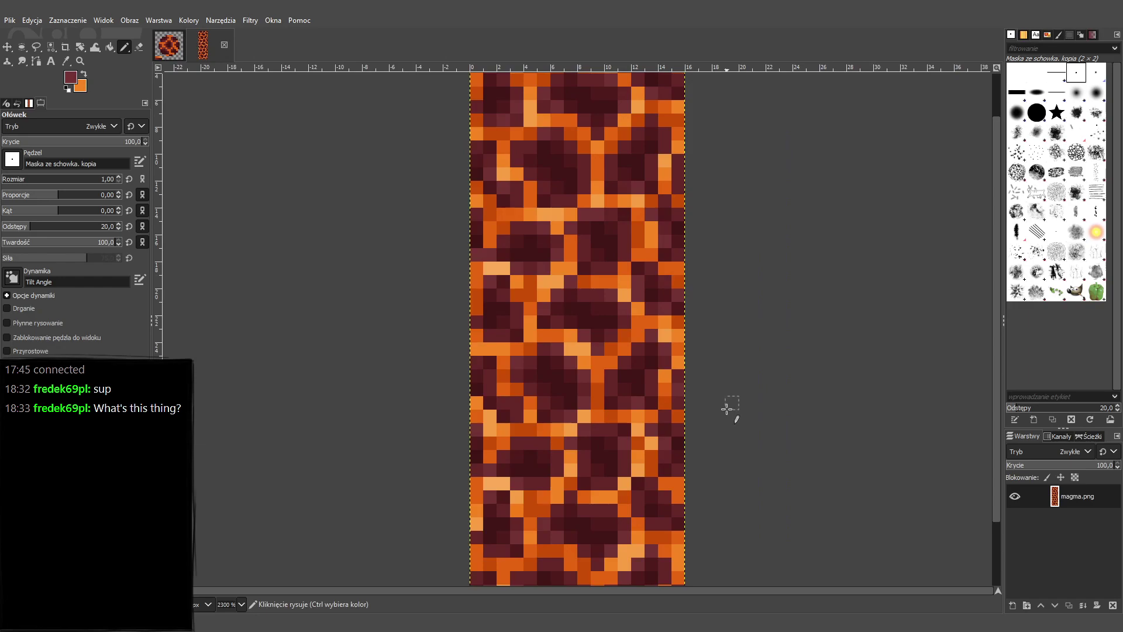
key("minus")
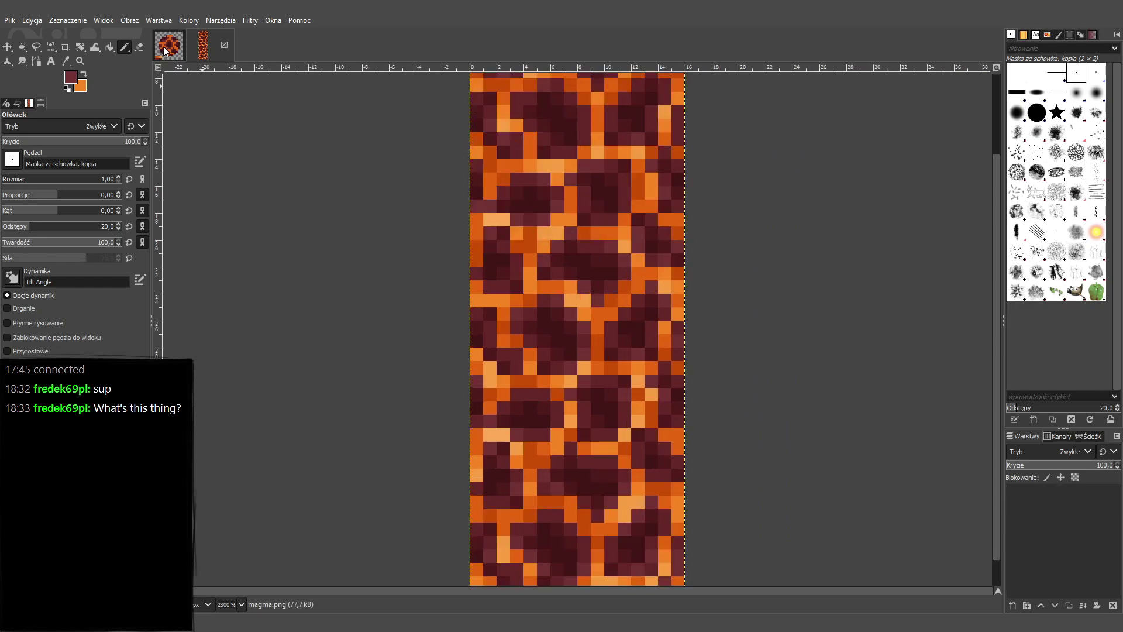
key("ctrl+Page_Up")
left_click(462, 502, "ctrl")
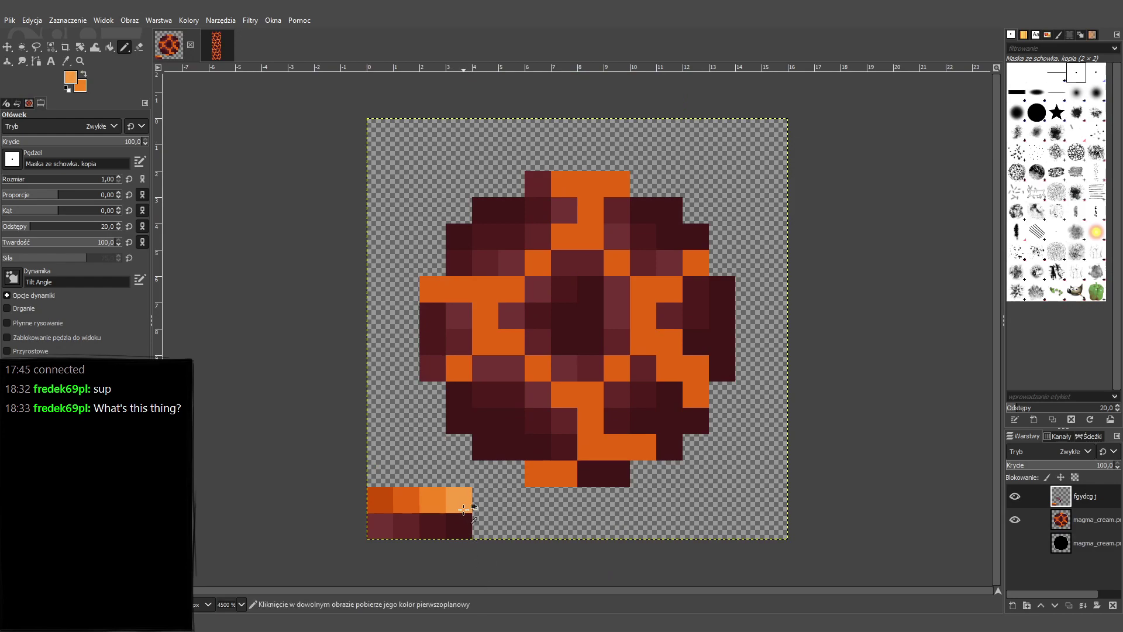
left_click_drag(494, 295, 514, 290)
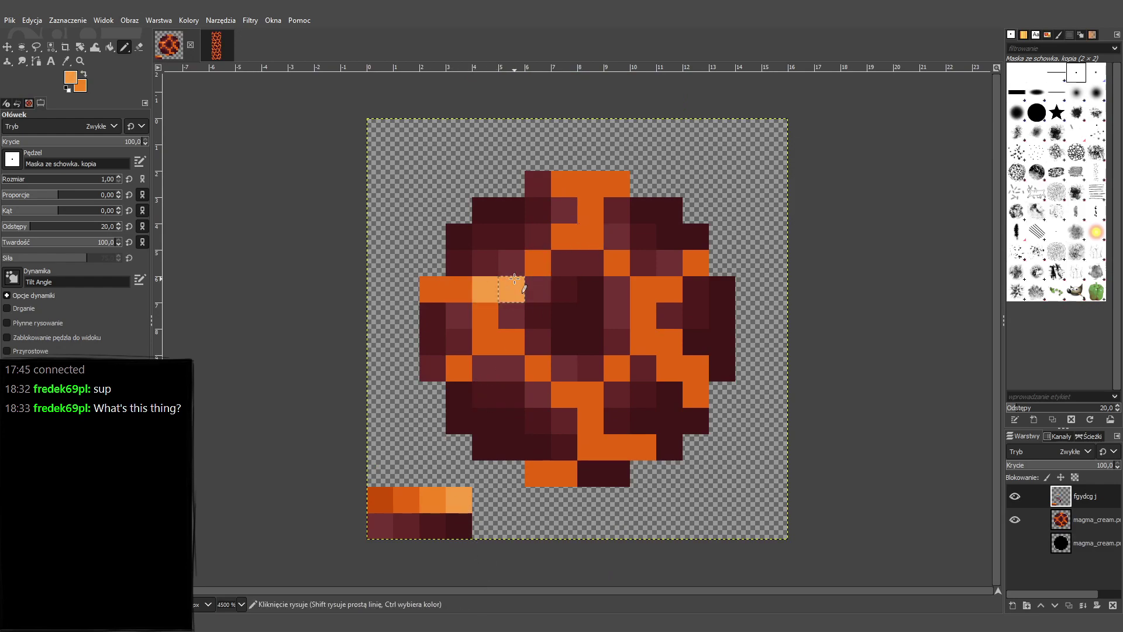
left_click(537, 264)
Highlight the crack along the centre segment's lower-left edge as a one-pixel diagonal in the lightest orange.
left_click_drag(487, 344, 512, 342)
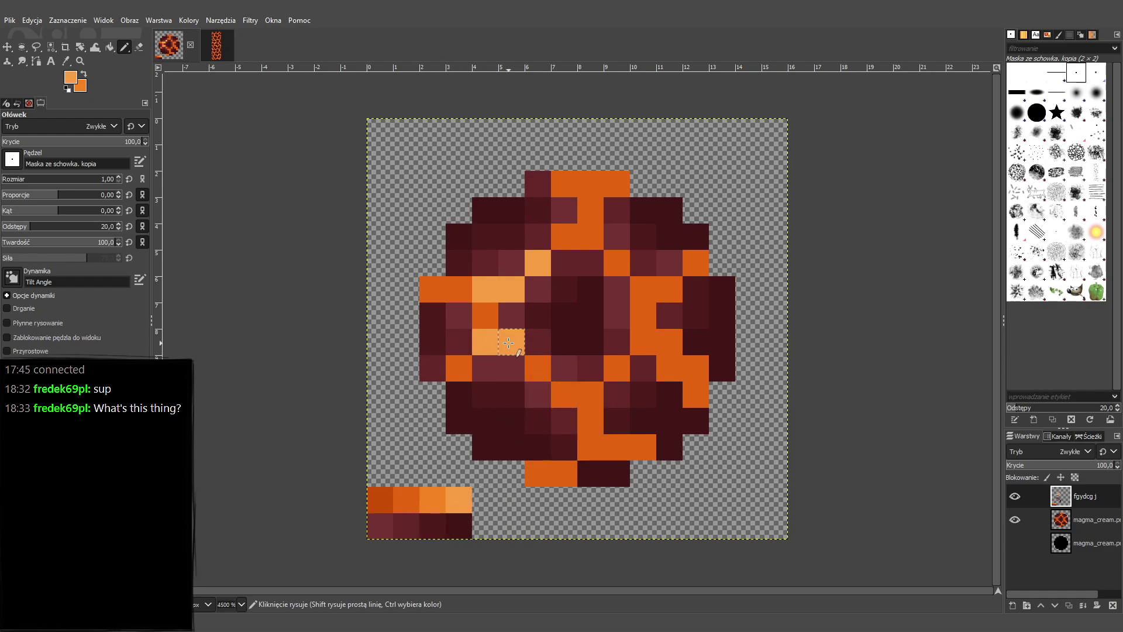
left_click(538, 369)
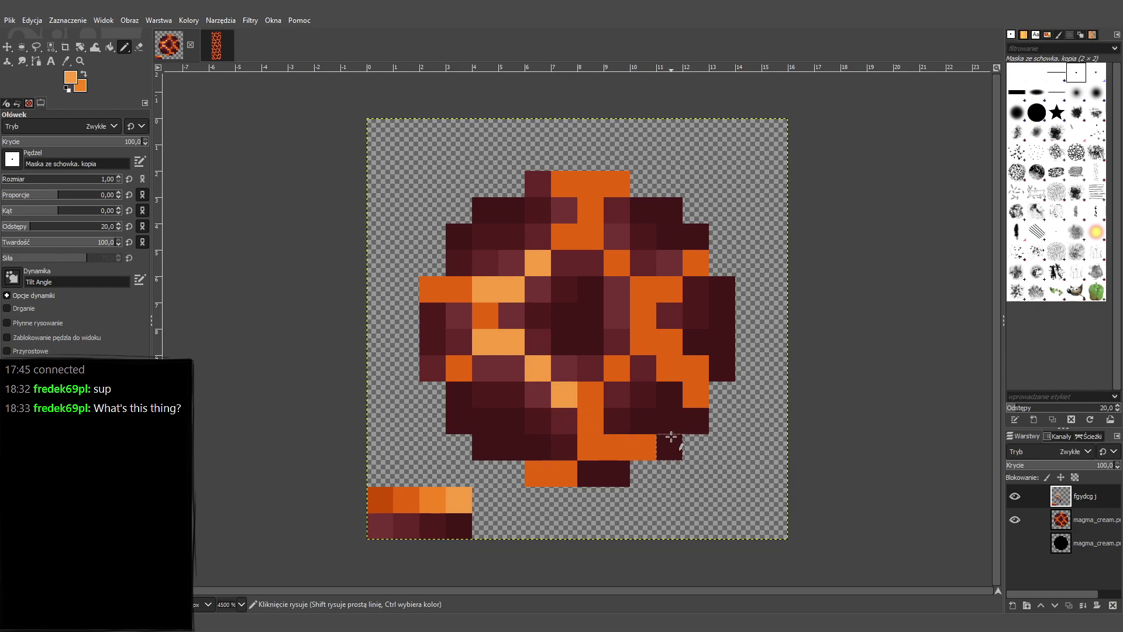
key("ctrl+z")
key("ctrl+z")
left_click_drag(514, 348, 534, 366)
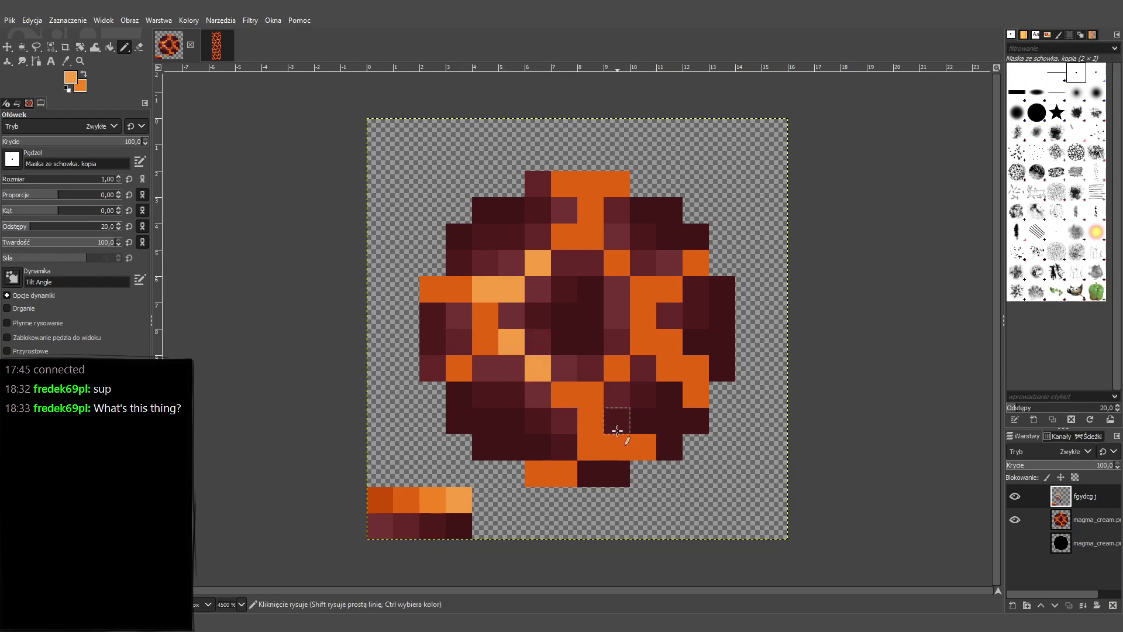
left_click(565, 389)
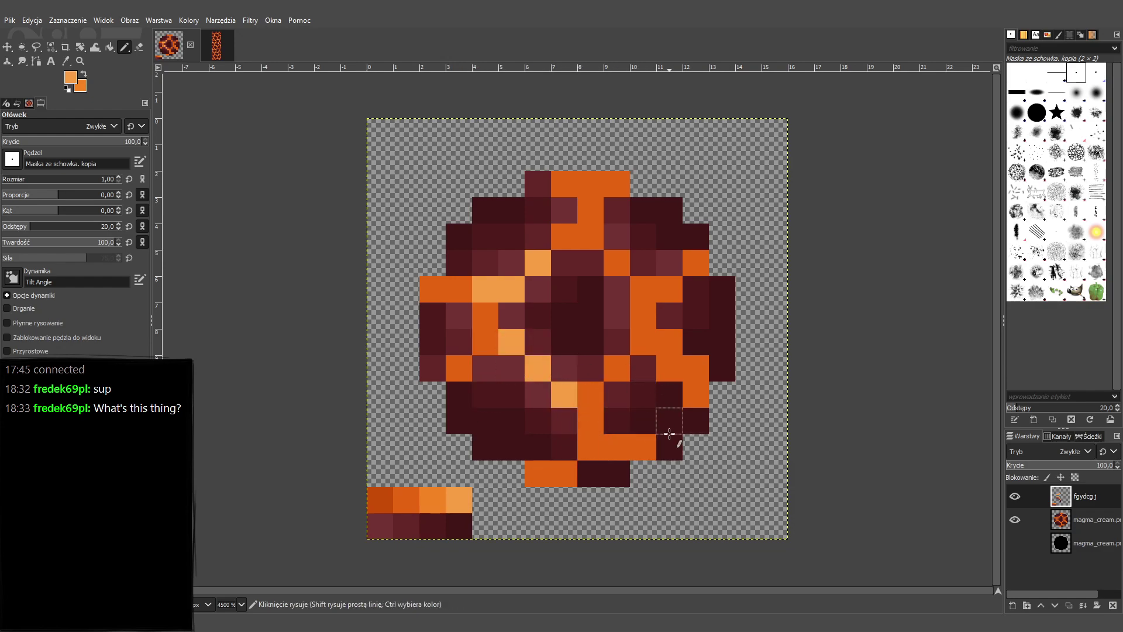
Highlight the crack at the centre segment's upper-right edge and one pixel of the top crack in the lightest orange, undoing stray pixels.
left_click(617, 263)
left_click_drag(643, 289, 642, 305)
left_click(669, 290)
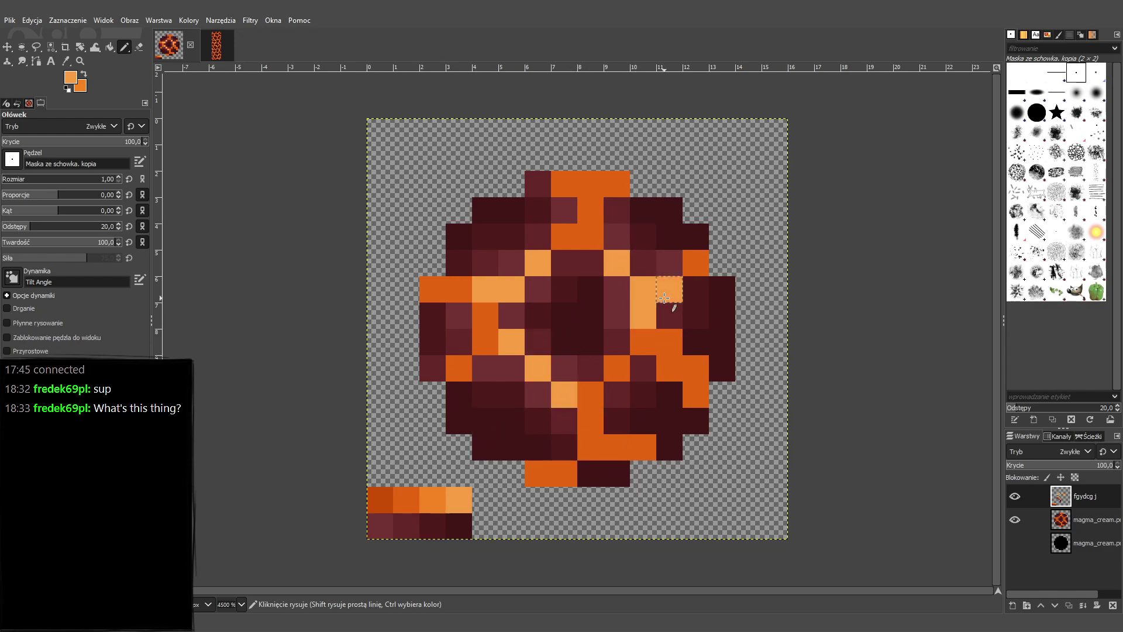
left_click(591, 211)
left_click(562, 186)
key("ctrl+z")
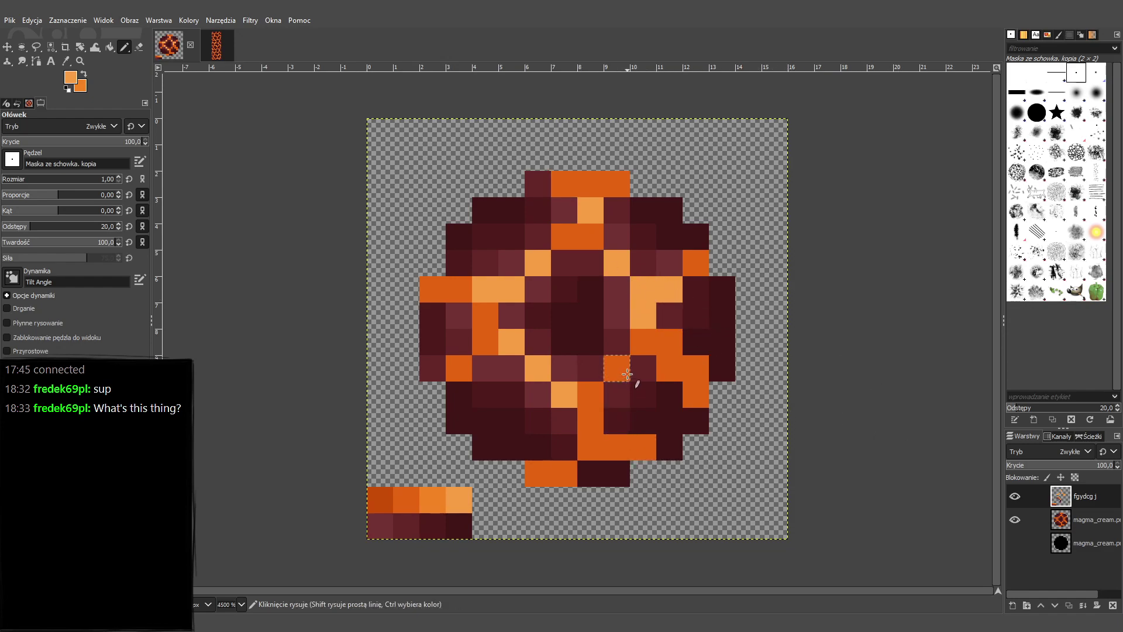
left_click(640, 345)
key("ctrl+z")
Shade the outer crack ends at the ball's bottom, lower right and lower left with the dark orange swatch.
left_click(385, 498, "ctrl")
left_click_drag(647, 448, 614, 447)
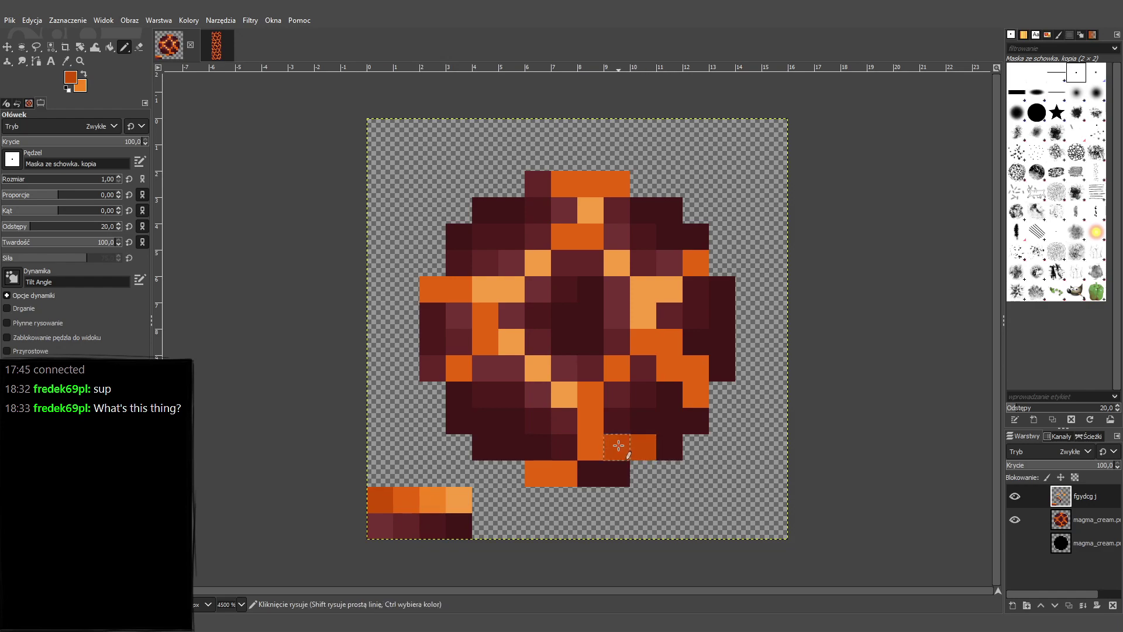
left_click_drag(538, 470, 564, 470)
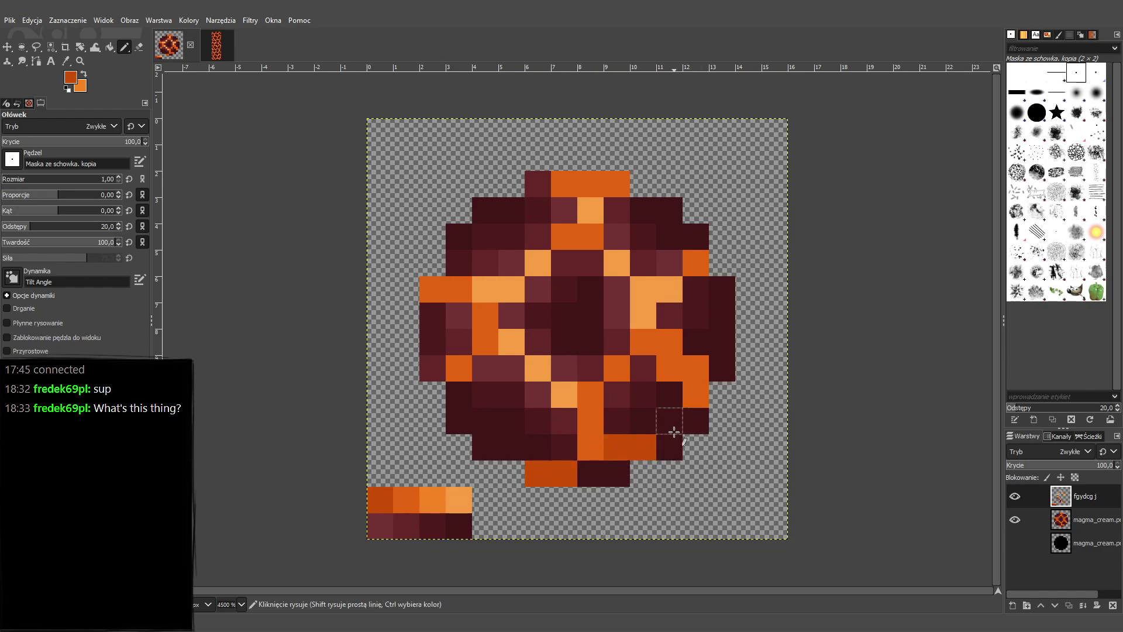
left_click_drag(670, 369, 694, 389)
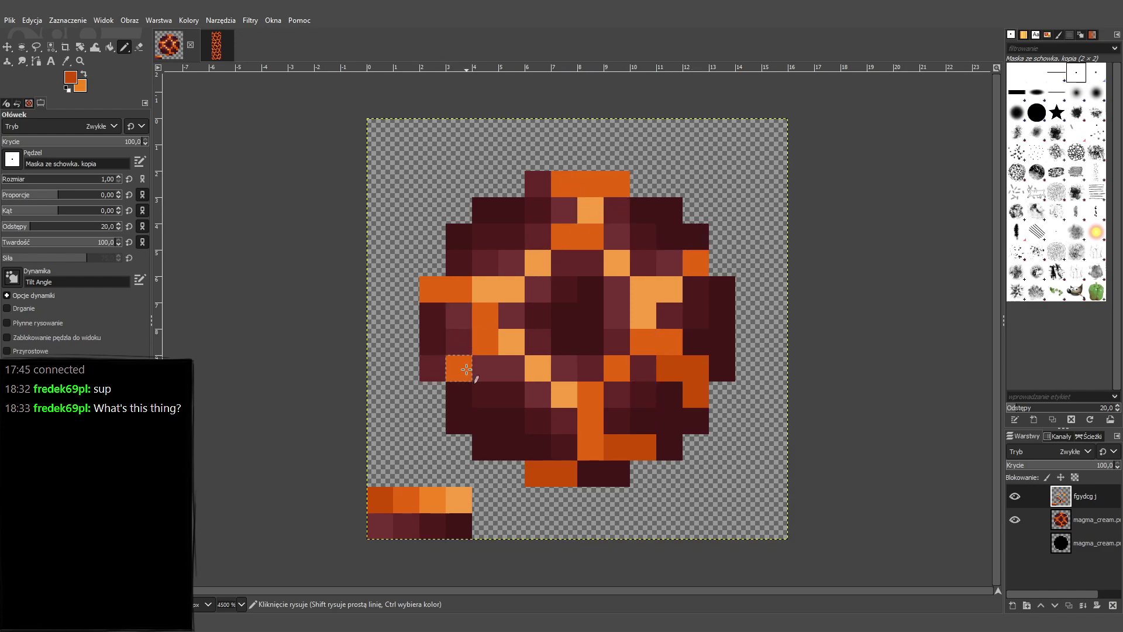
left_click(462, 367)
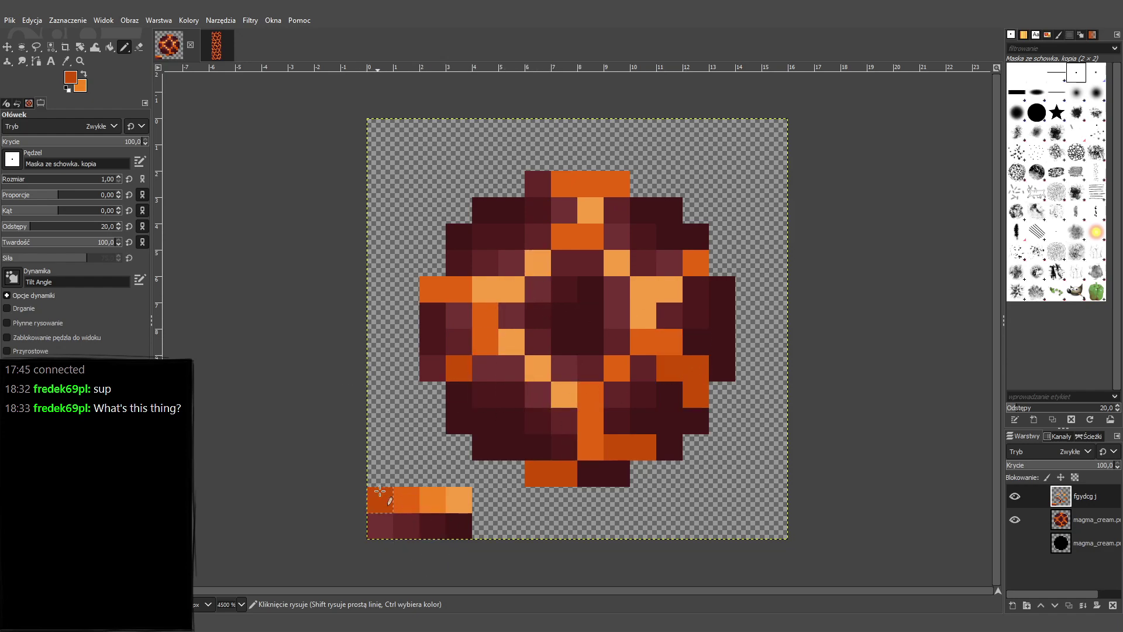
Paint transition pixels in the left, top, right and bottom cracks with the third, light orange swatch.
left_click(438, 496, "ctrl")
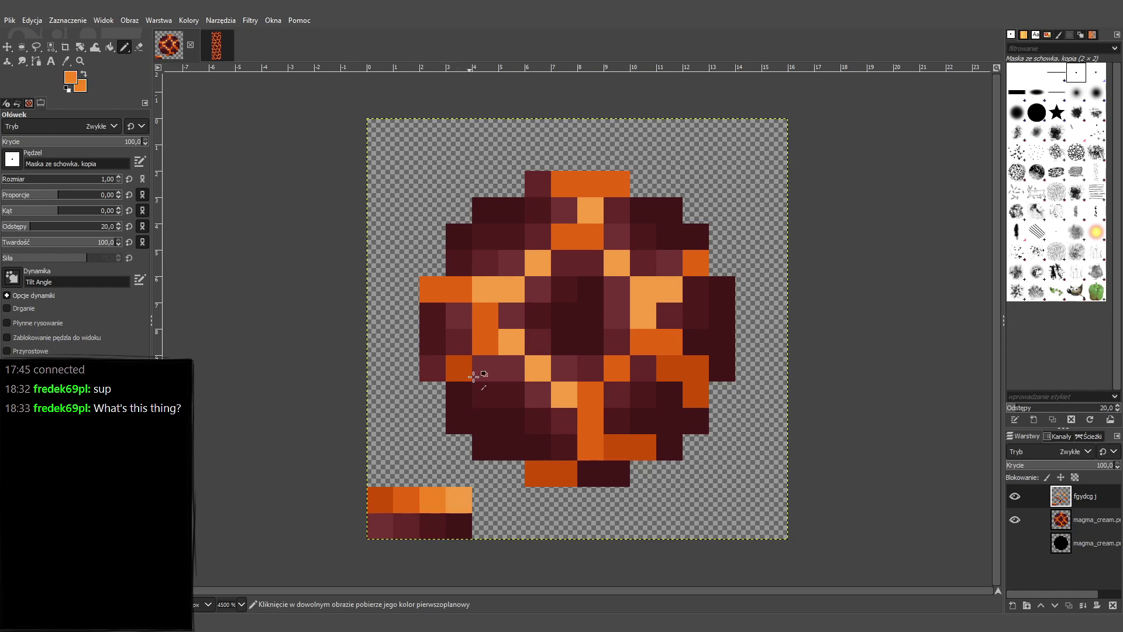
left_click(449, 293)
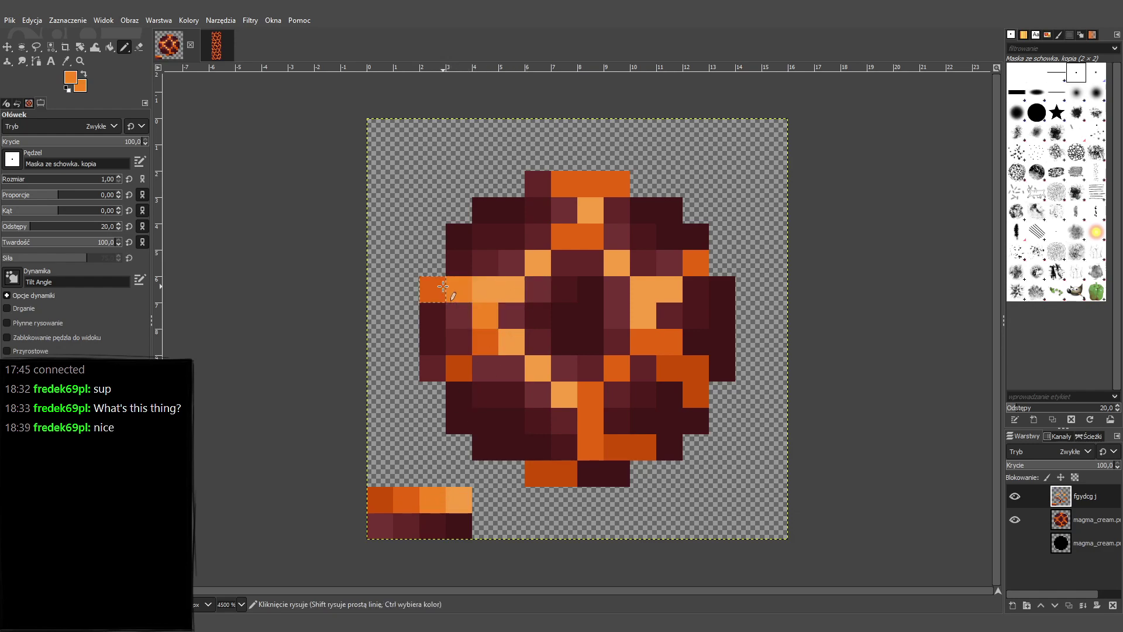
left_click_drag(575, 245, 584, 240)
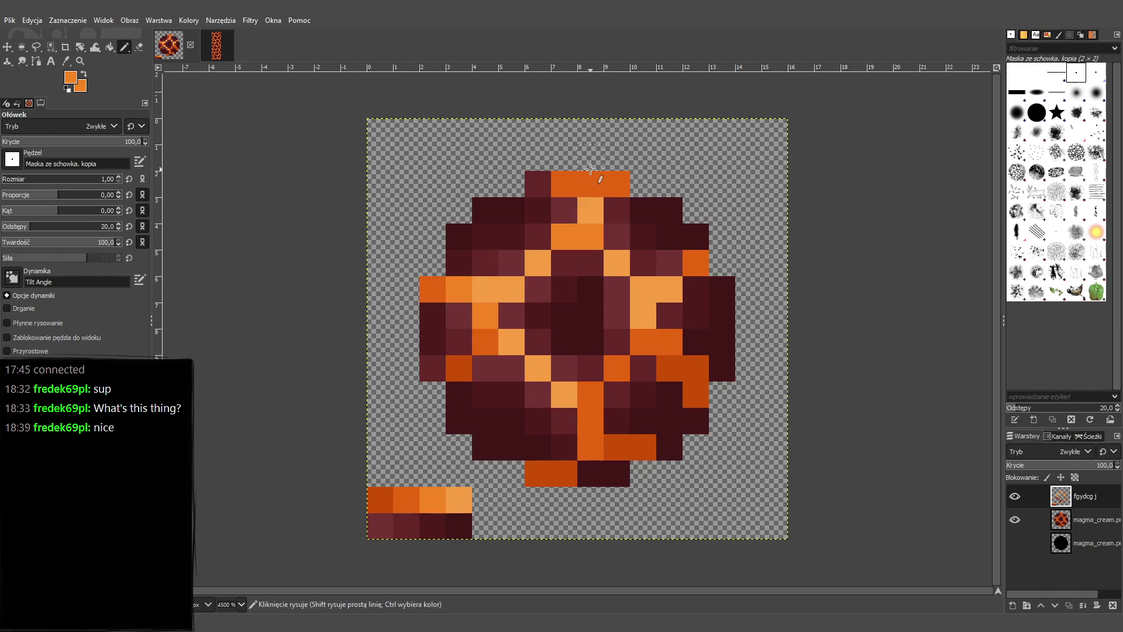
left_click_drag(575, 180, 584, 179)
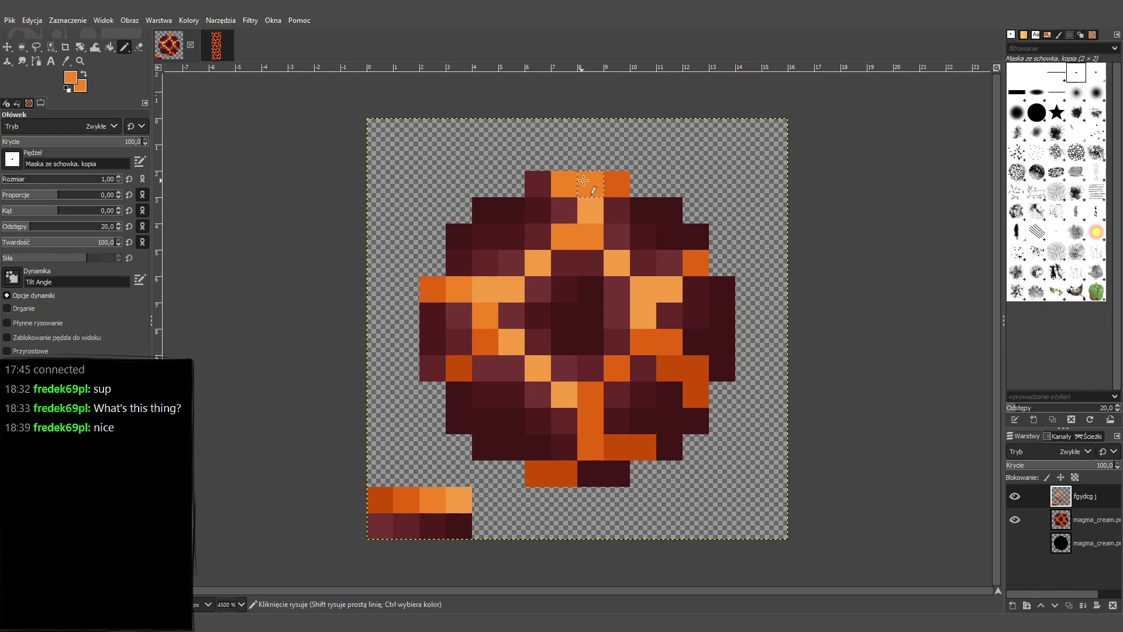
left_click(643, 341)
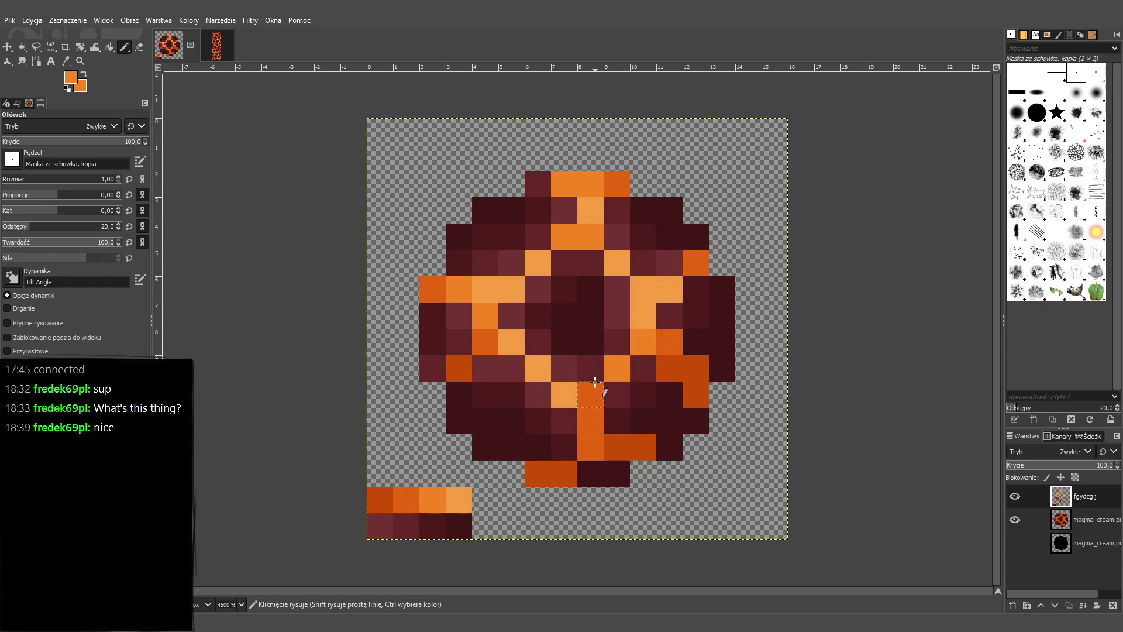
left_click_drag(591, 392, 589, 420)
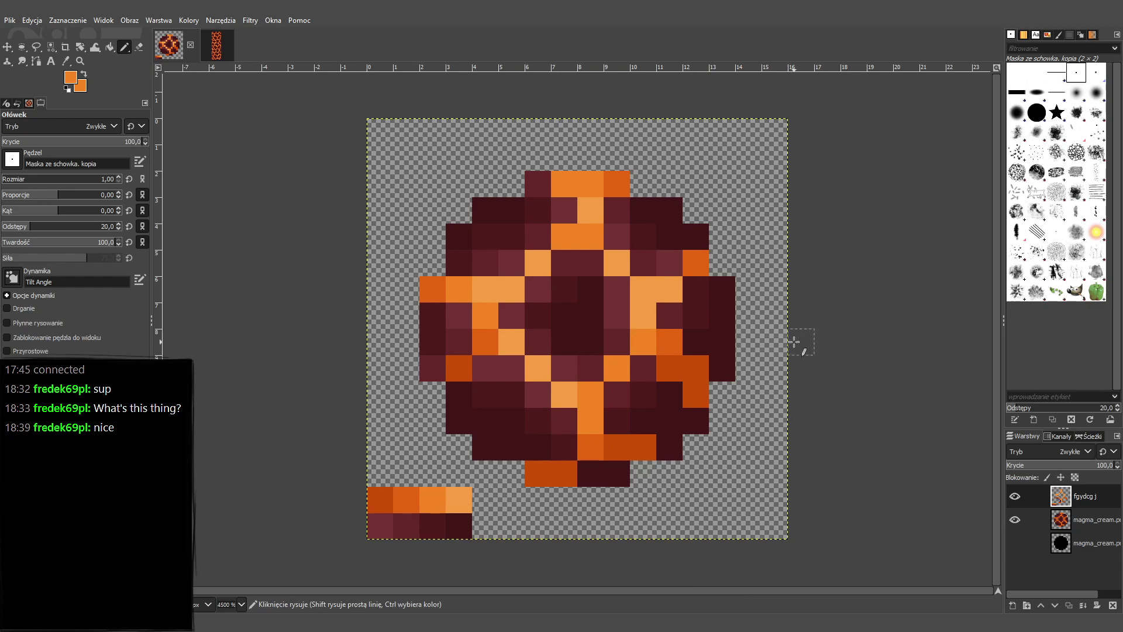
scroll(813, 286, "down", 5)
scroll(812, 286, "up", 3)
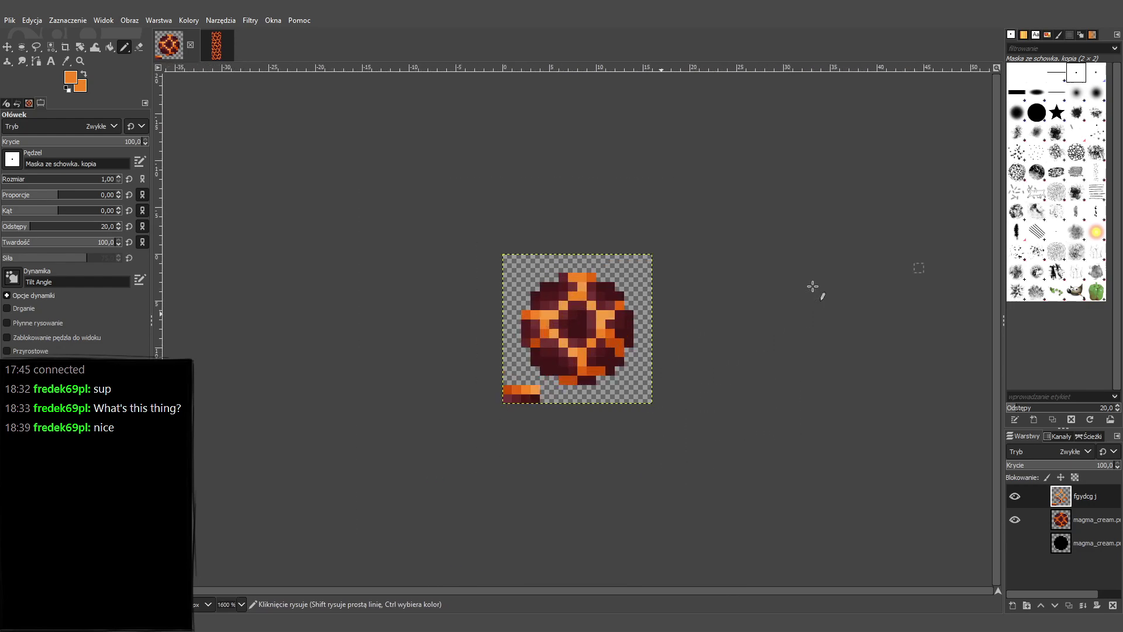
Tone down highlight pixels in the right, left and bottom cracks with the third, light orange, undoing stray pixels.
scroll(813, 285, "up", 1)
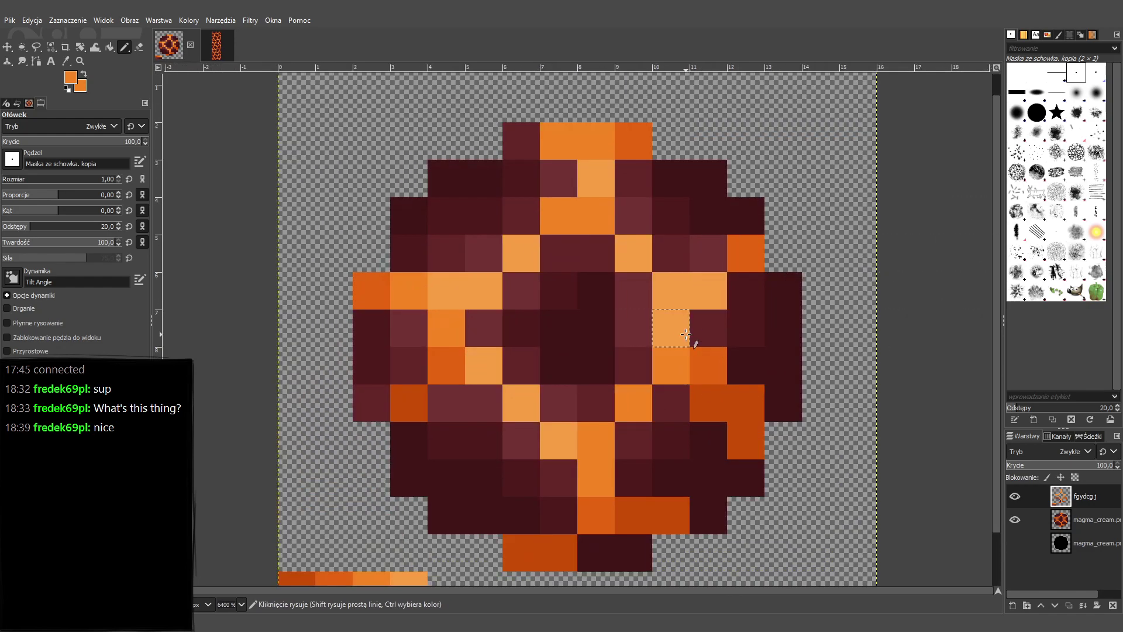
left_click(698, 296)
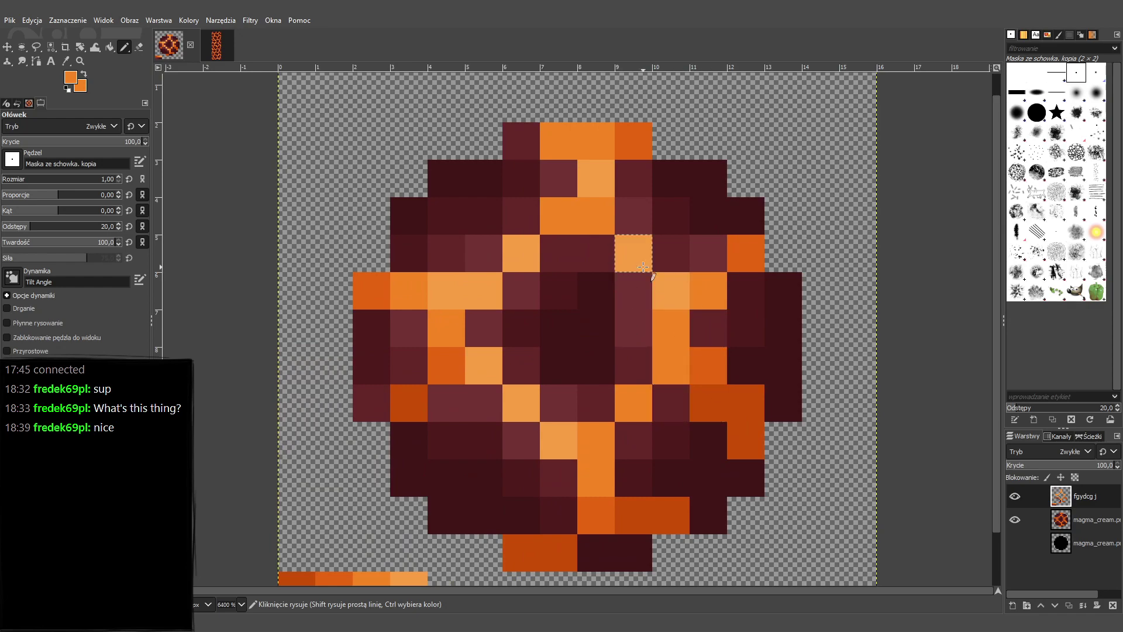
left_click(484, 291)
key("ctrl+z")
left_click(446, 291)
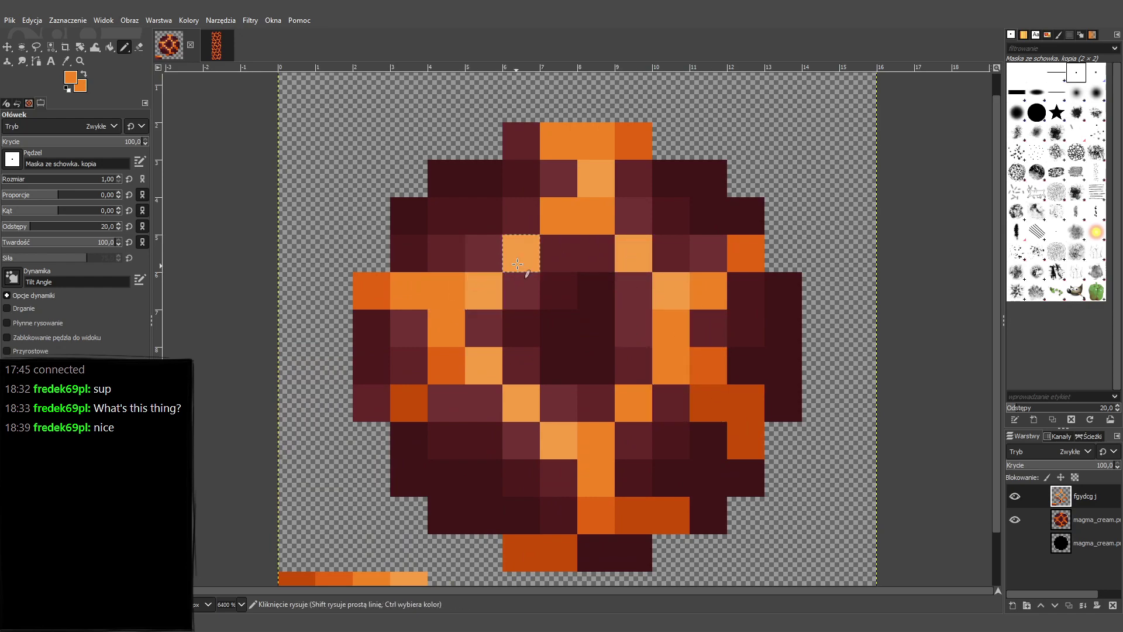
left_click(521, 254)
key("ctrl+z")
left_click(485, 368)
left_click(559, 440)
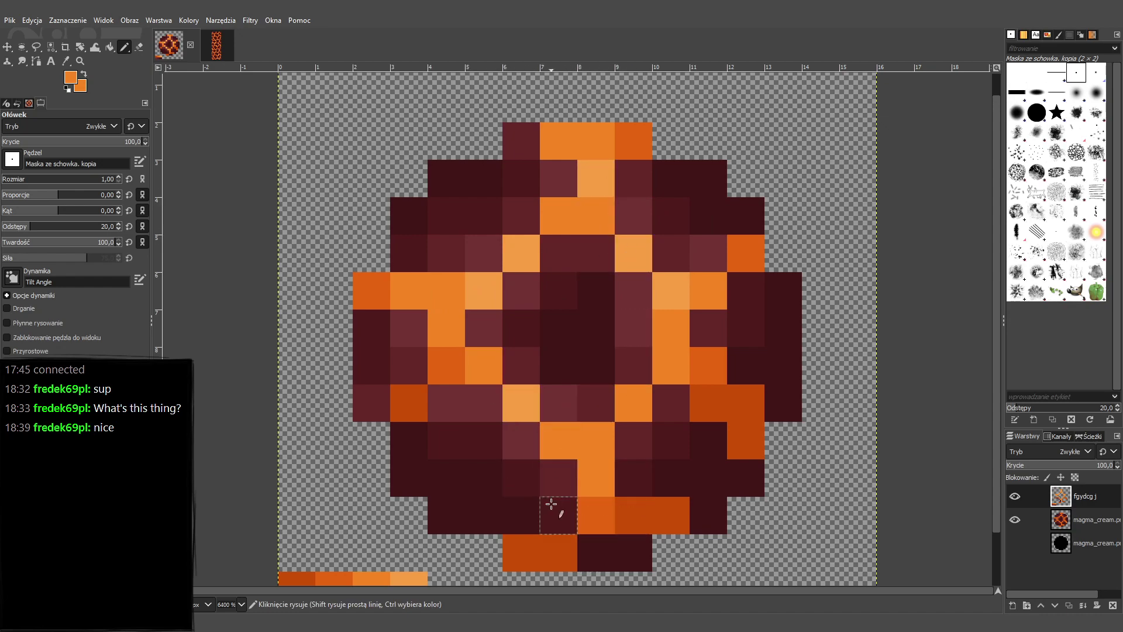
Darken one pixel in the left crack and one in the bottom crack with the second orange swatch, undoing stray pixels.
left_click(333, 579, "ctrl")
left_click(409, 291)
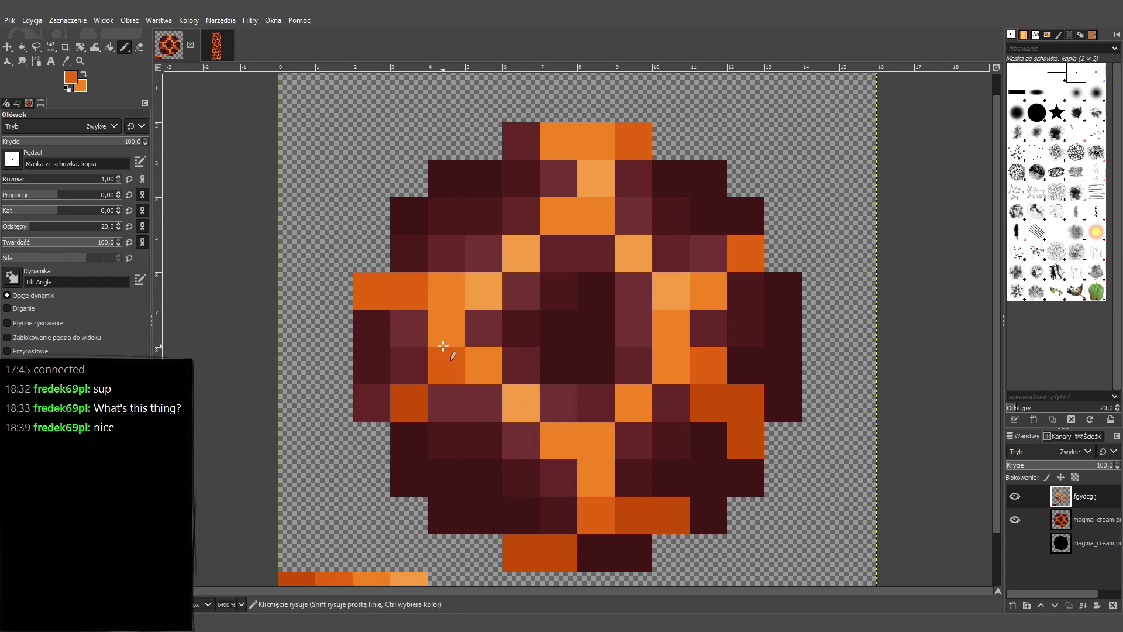
key("ctrl+z")
left_click(446, 337)
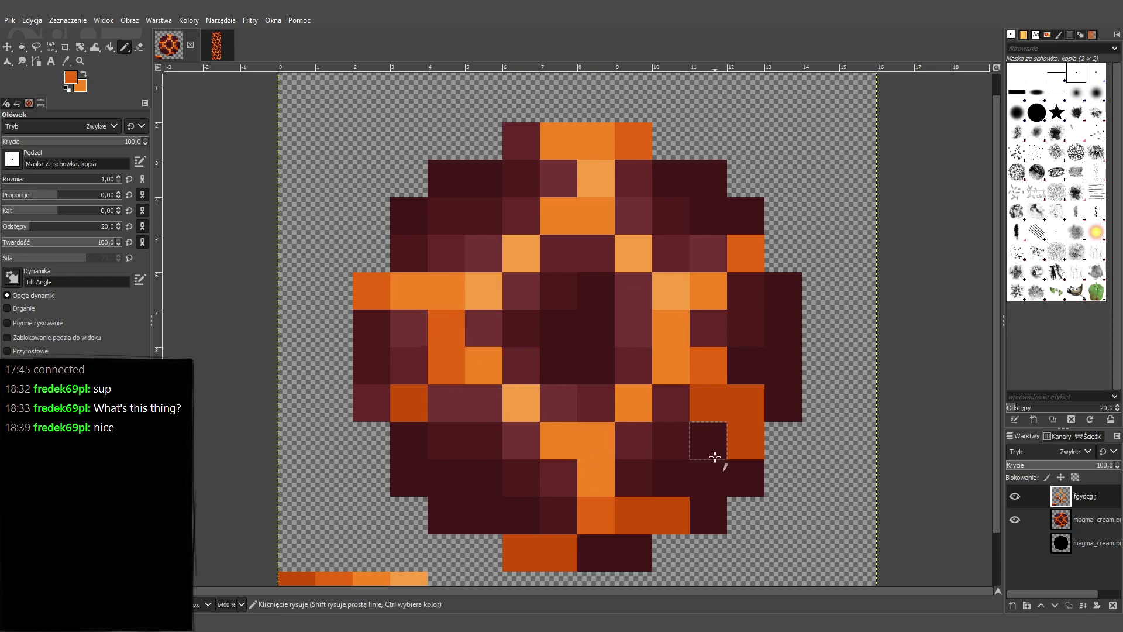
left_click(598, 482)
left_click(673, 369)
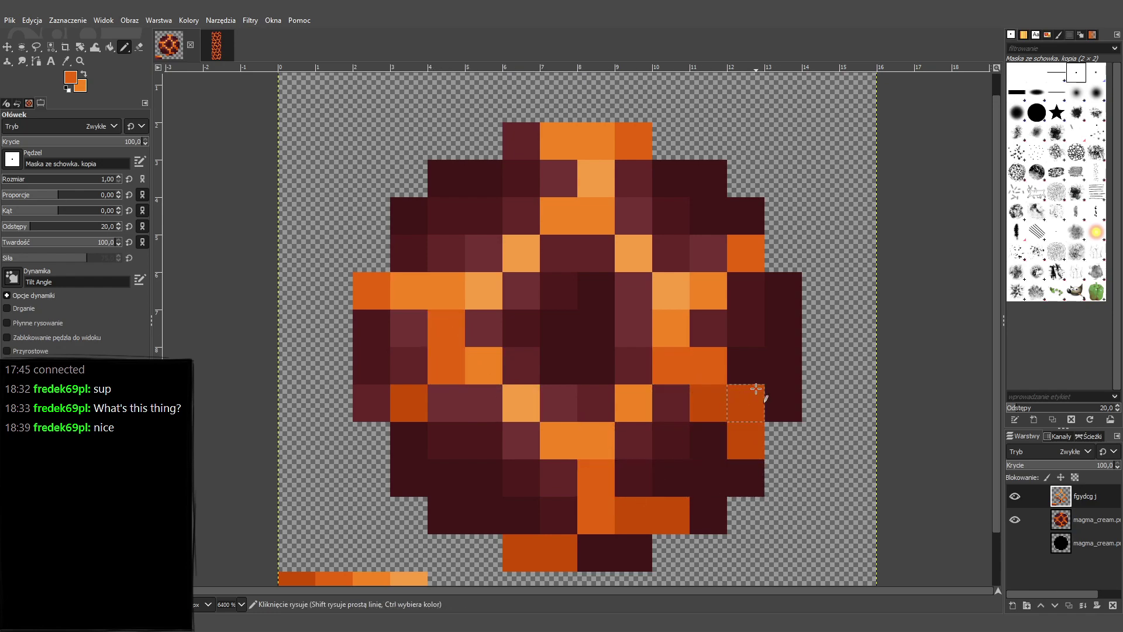
scroll(768, 380, "down", 1)
key("ctrl+z")
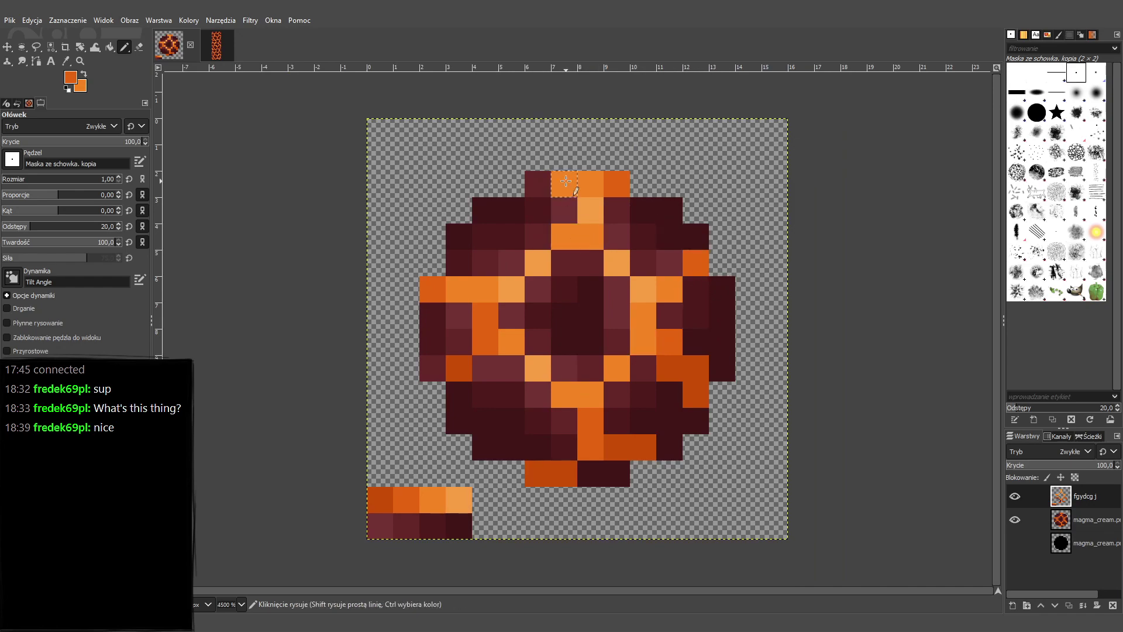
scroll(699, 170, "down", 4)
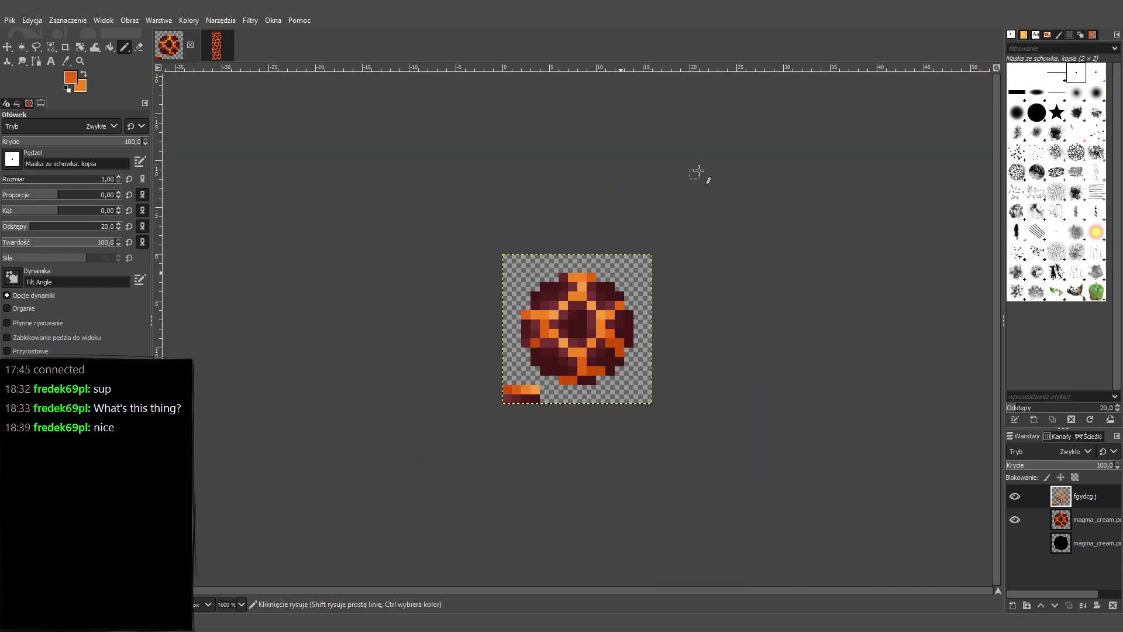
scroll(699, 170, "up", 4)
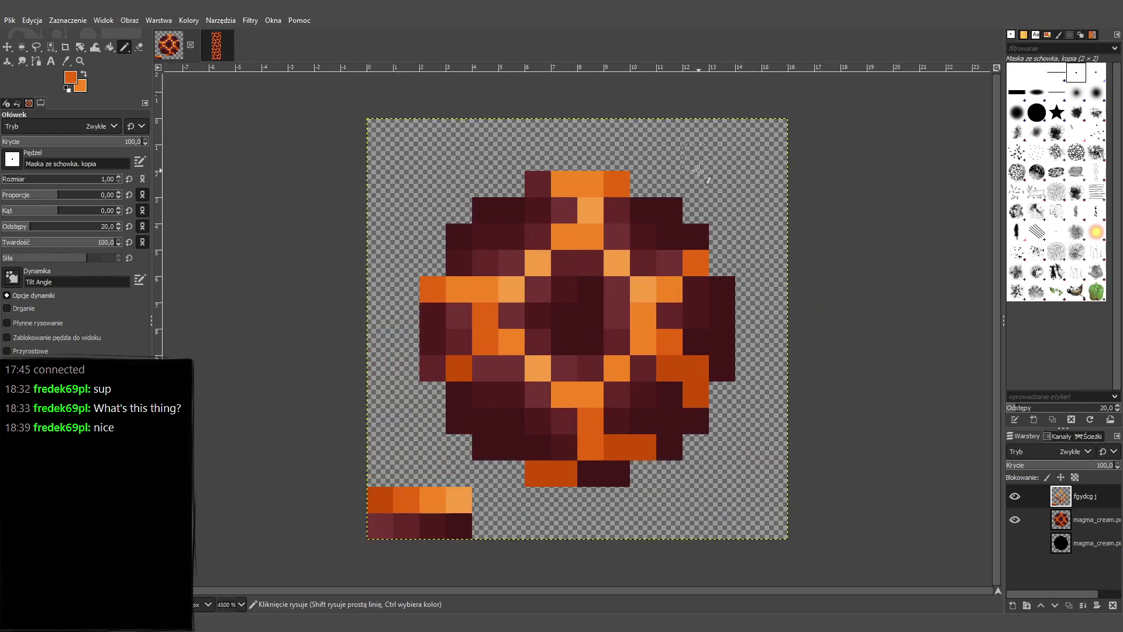
Highlight two vertically stacked pixels in the left crack with the lightest orange sampled from the ball.
key("ctrl")
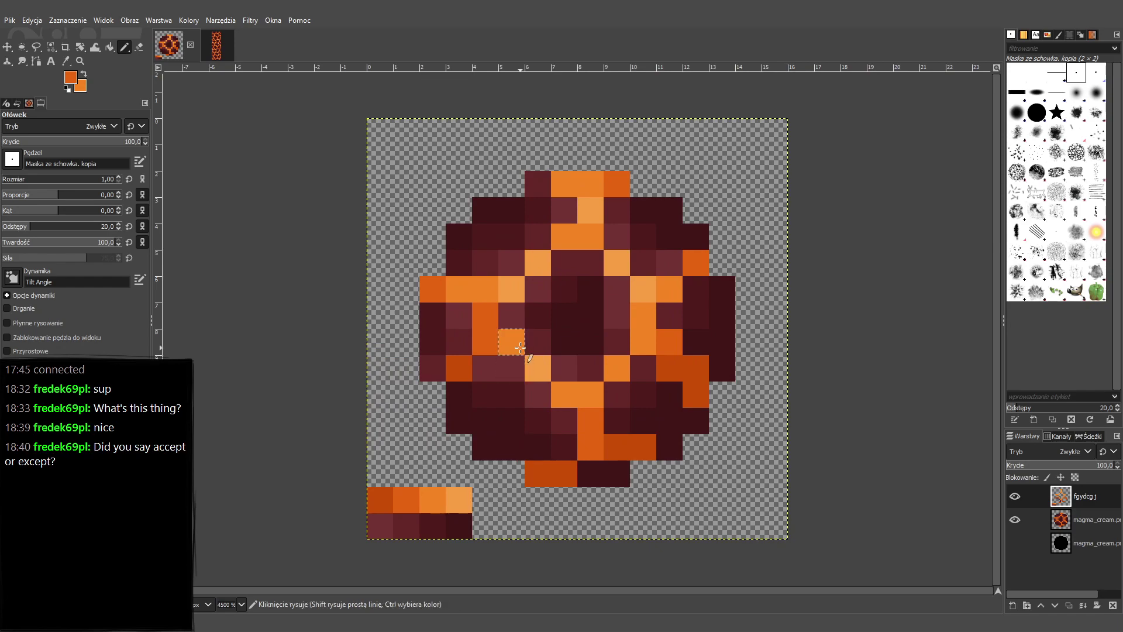
left_click(515, 289, "ctrl")
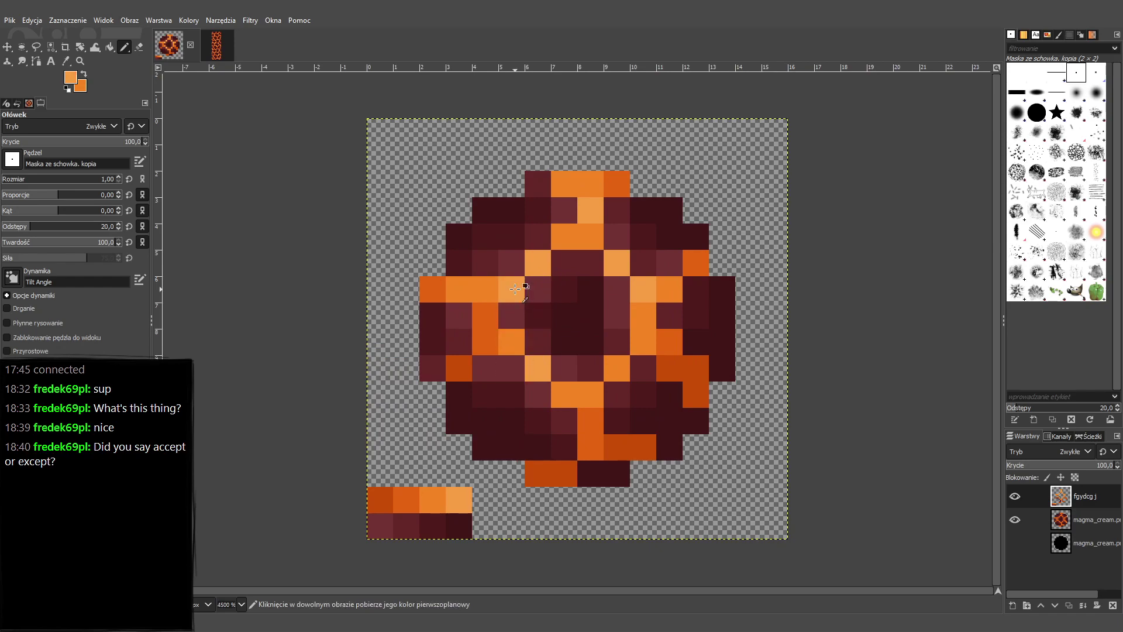
left_click(492, 346)
left_click(486, 316)
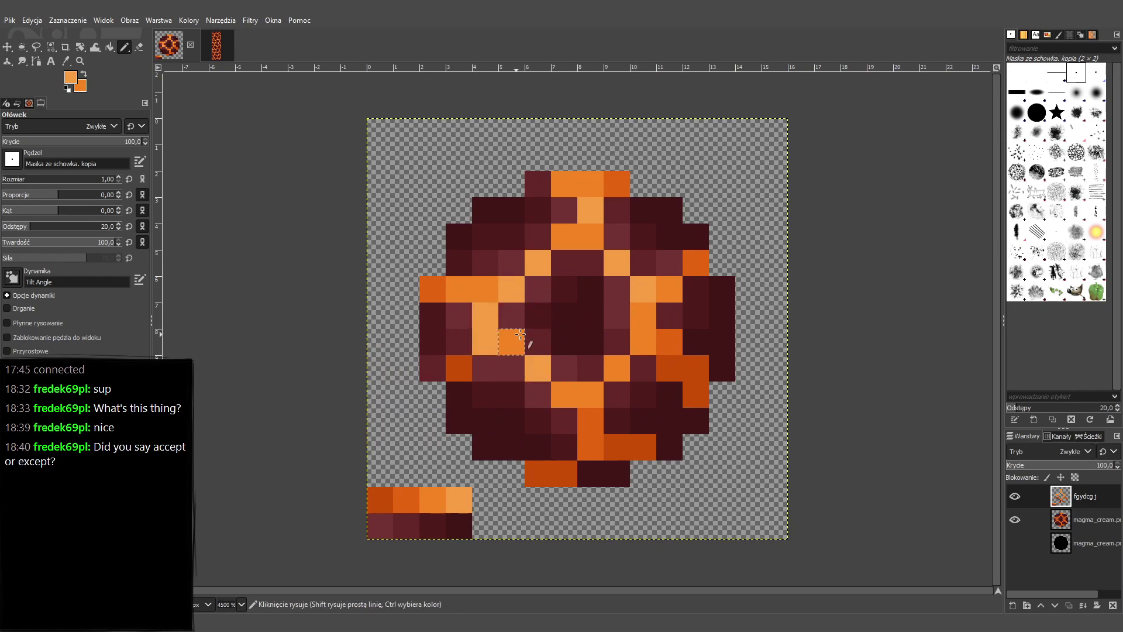
Darken the diagonal crack pixels at the centre segment's upper-left edge, up to the top crack, with the second, darker orange.
left_click(672, 325, "ctrl")
left_click(671, 335, "ctrl")
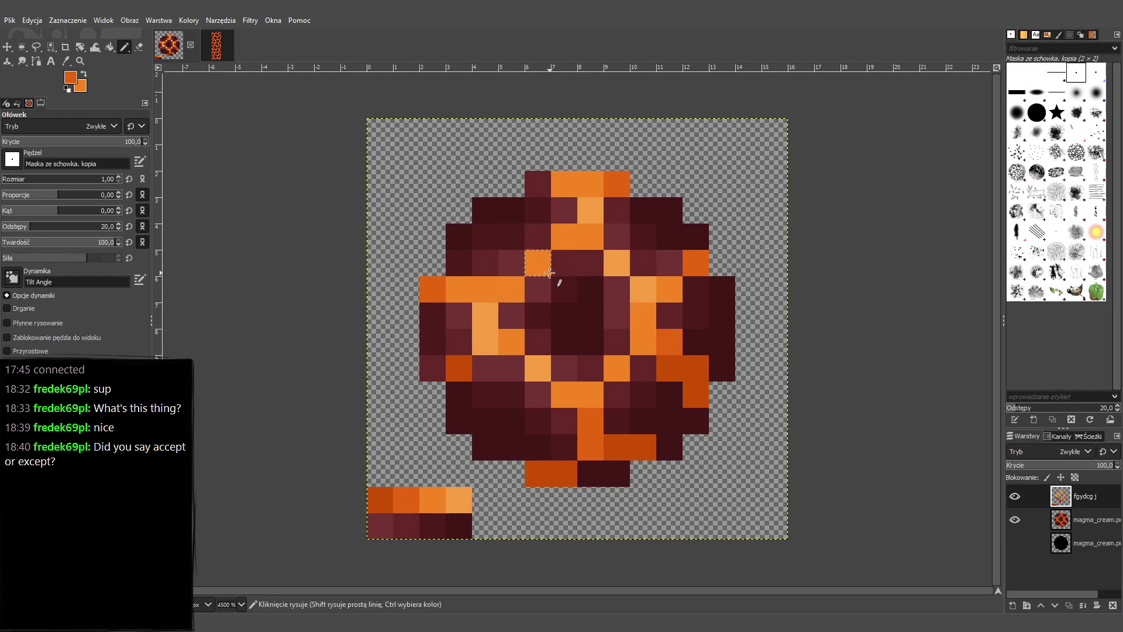
left_click(514, 289)
key("minus")
key("minus")
key("minus")
key("minus")
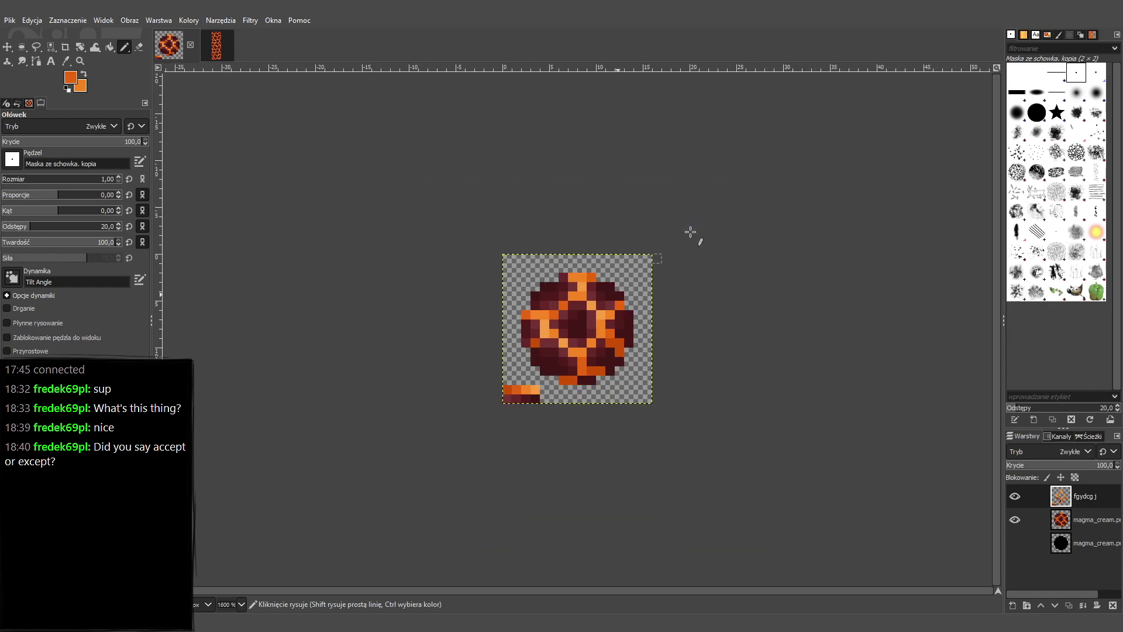
key("plus")
key("plus")
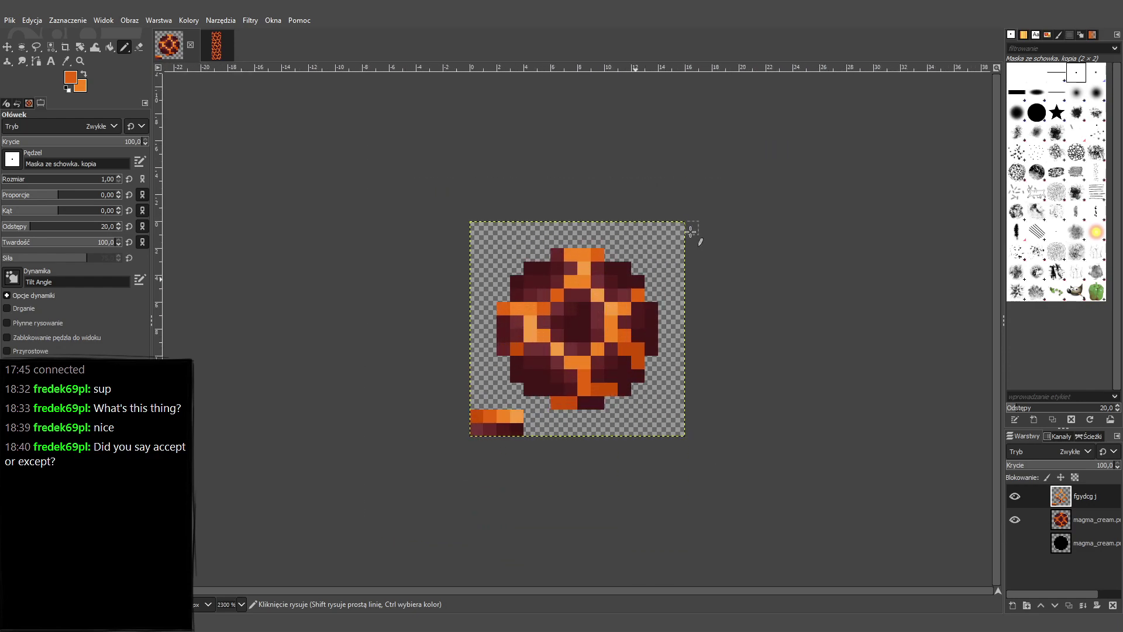
key("plus")
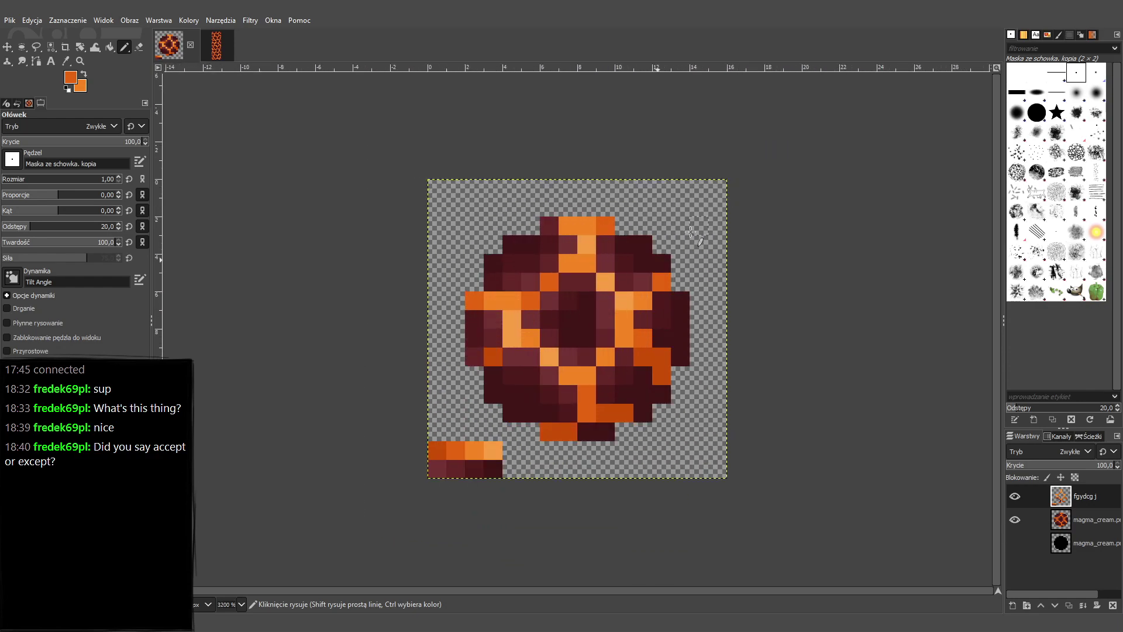
key("minus")
key("plus")
key("plus")
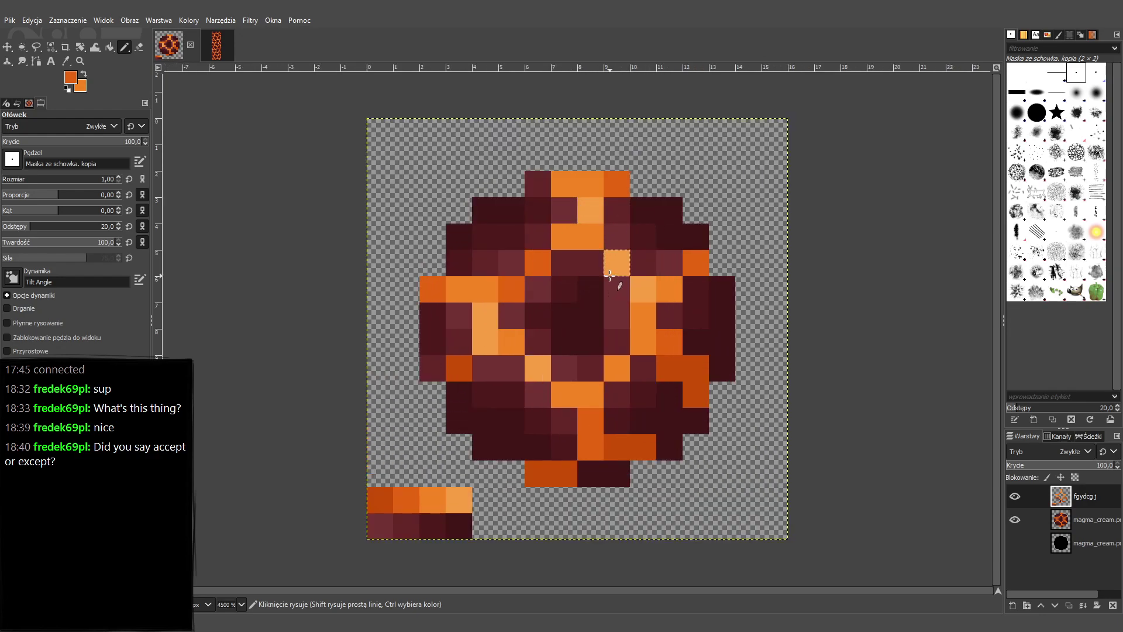
left_click(564, 236)
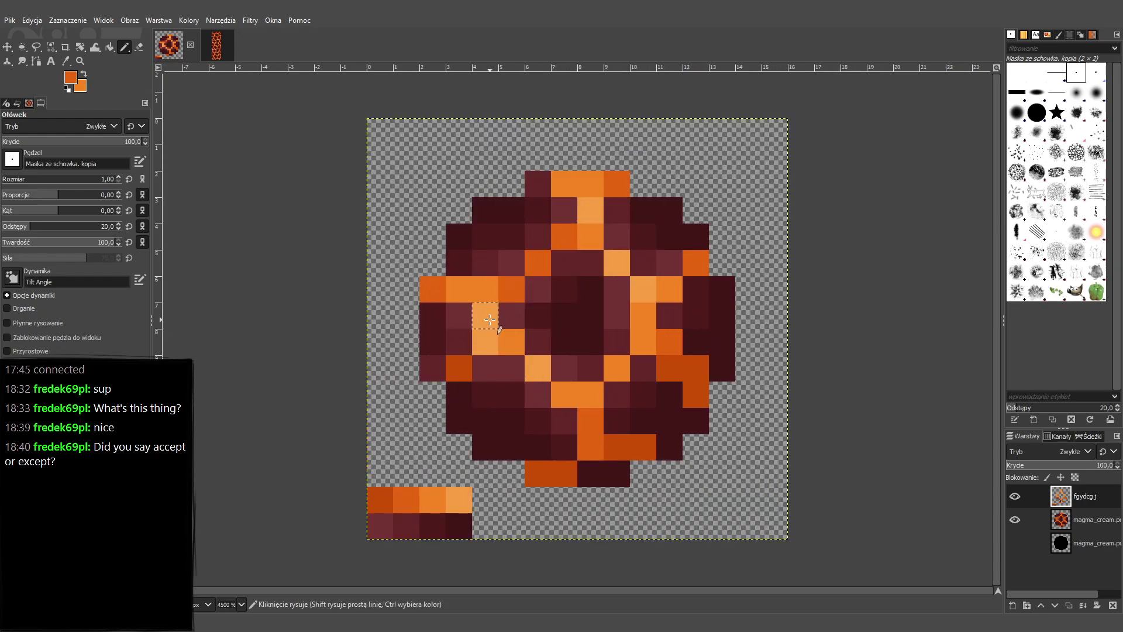
left_click(486, 289)
left_click(464, 299, "ctrl")
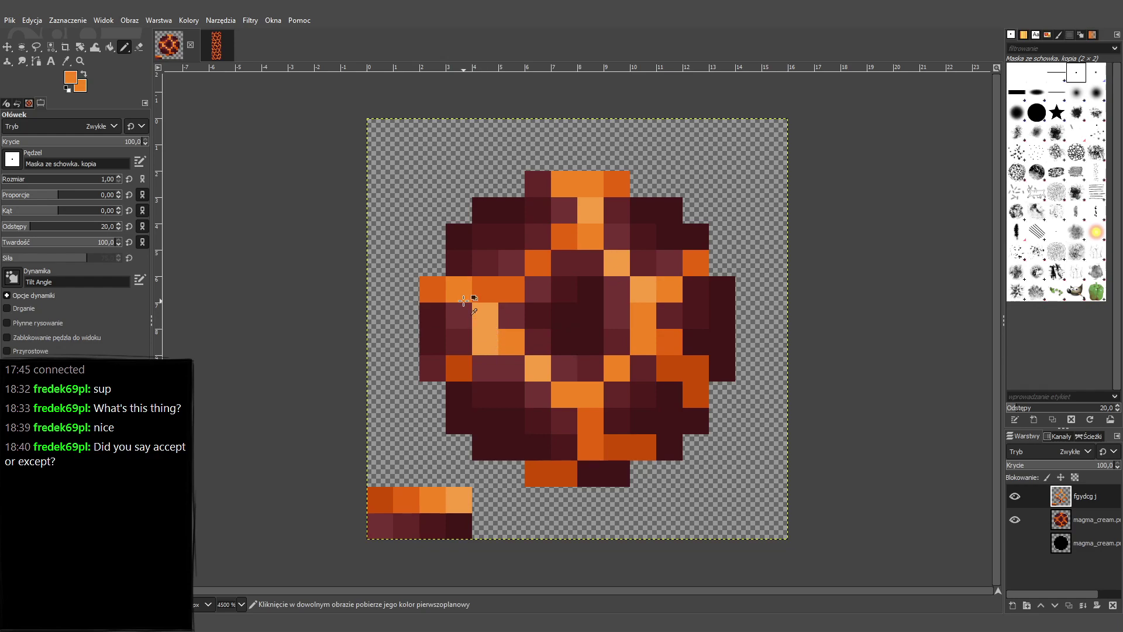
left_click(485, 289)
Review the ball at several zoom levels and compare it with and without the top shading layer.
left_click(626, 446, "ctrl")
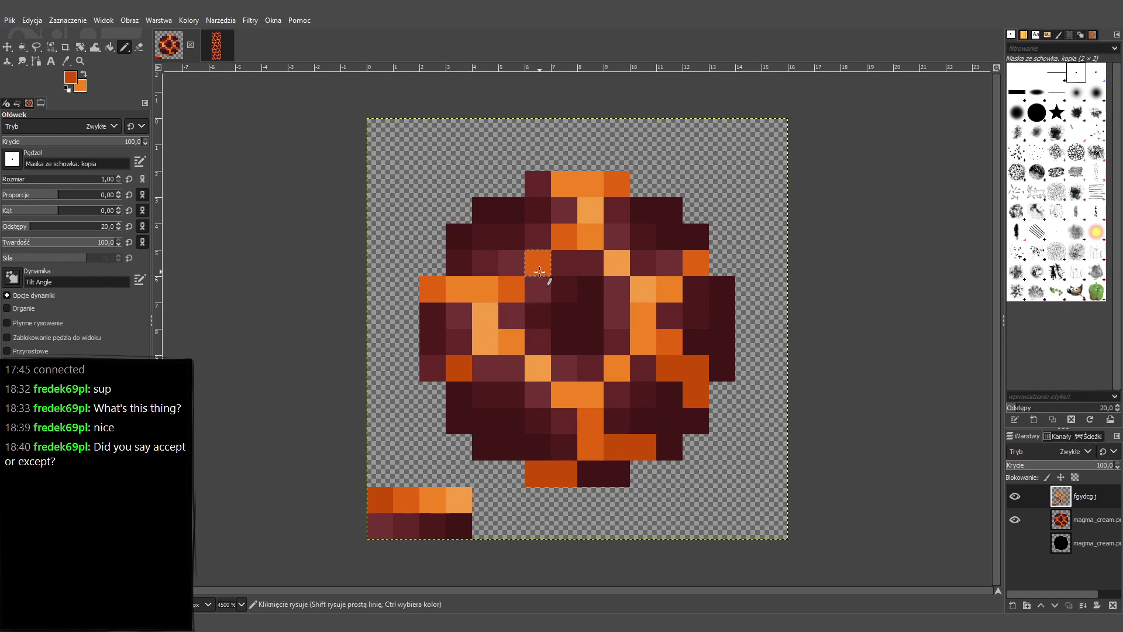
scroll(814, 491, "down", 4)
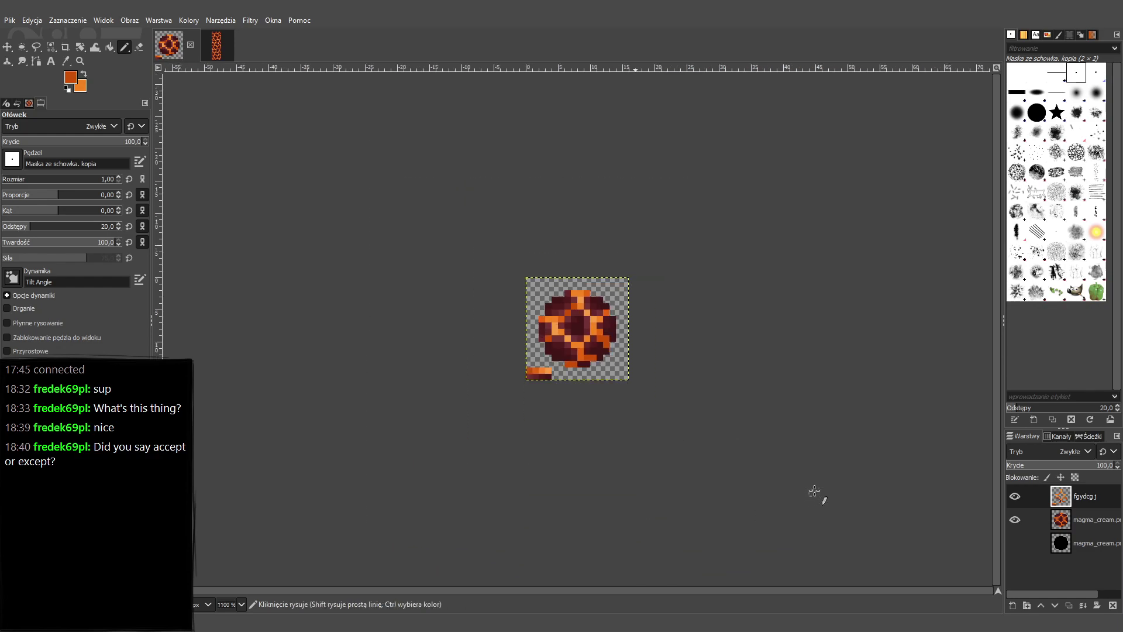
scroll(815, 490, "up", 2)
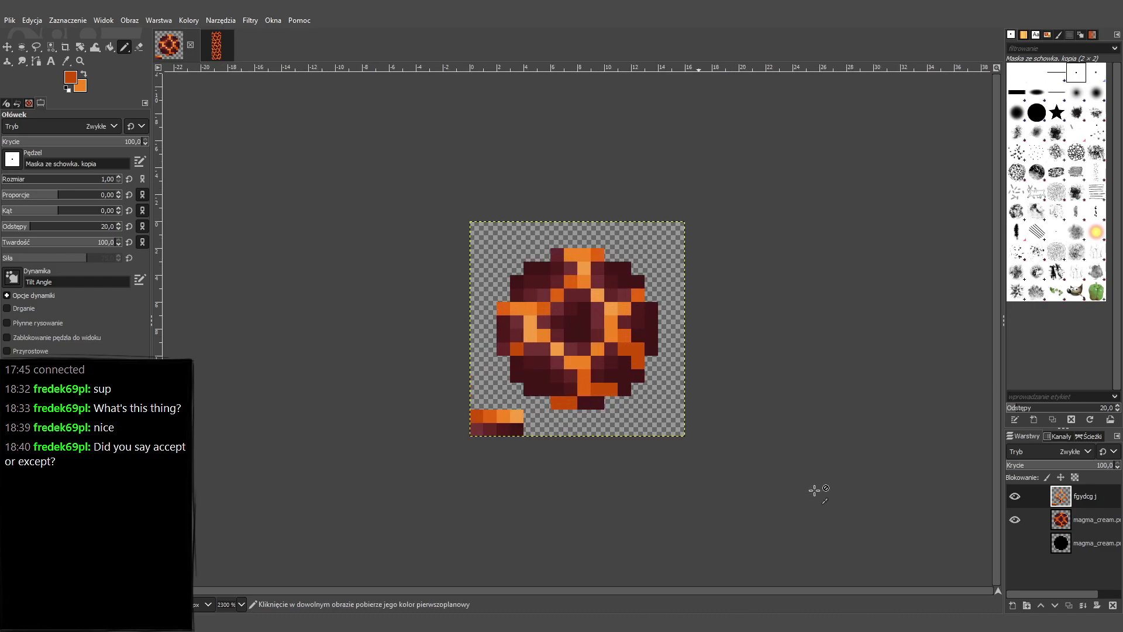
scroll(815, 490, "up", 2)
scroll(815, 490, "down", 4)
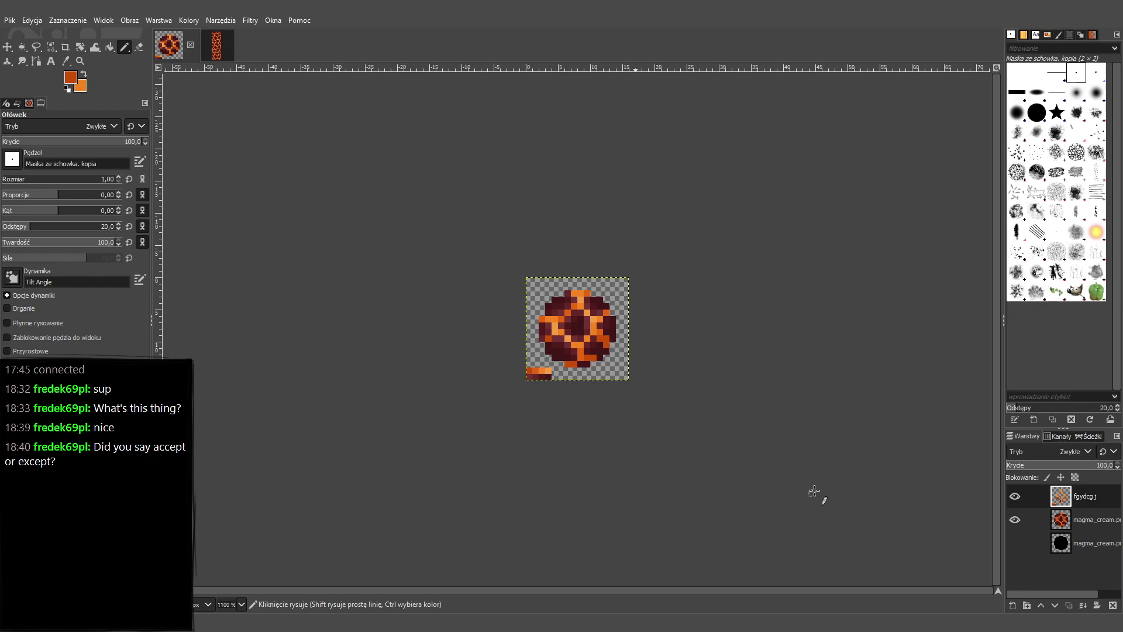
scroll(815, 491, "up", 3)
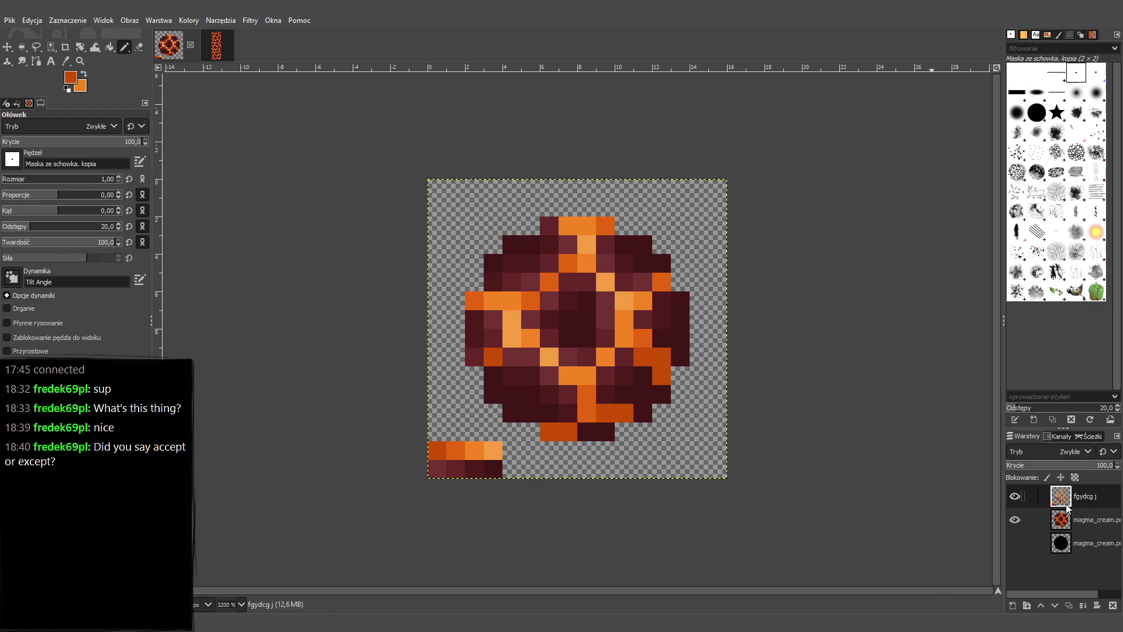
left_click(1016, 497)
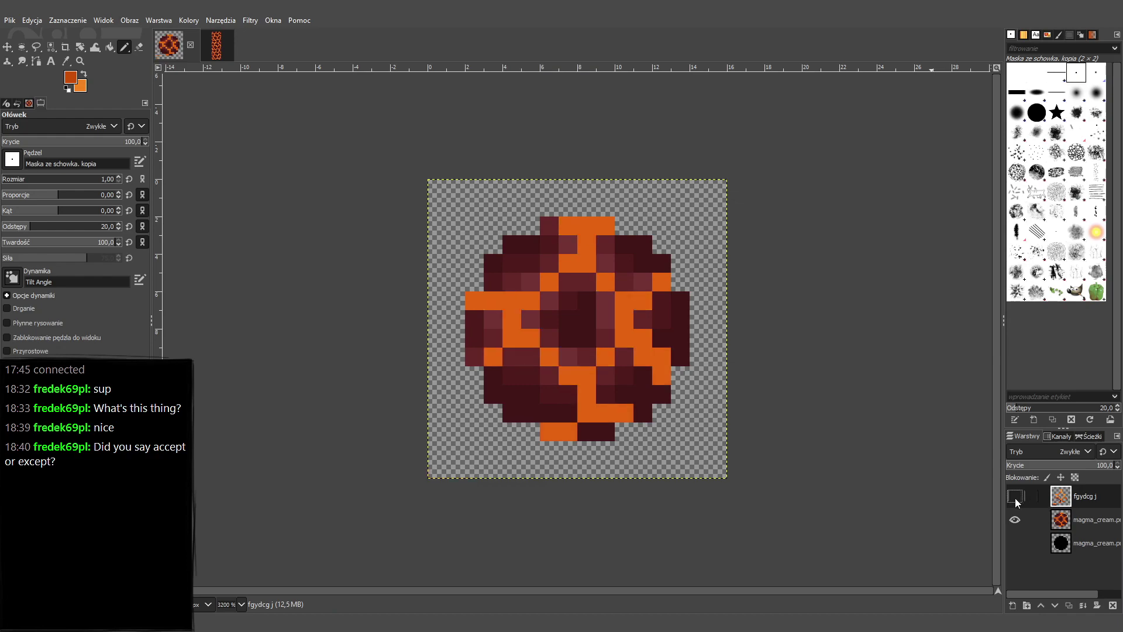
left_click(1016, 497)
left_click(1015, 497)
left_click(1016, 497)
left_click(1016, 497)
left_click(1016, 497)
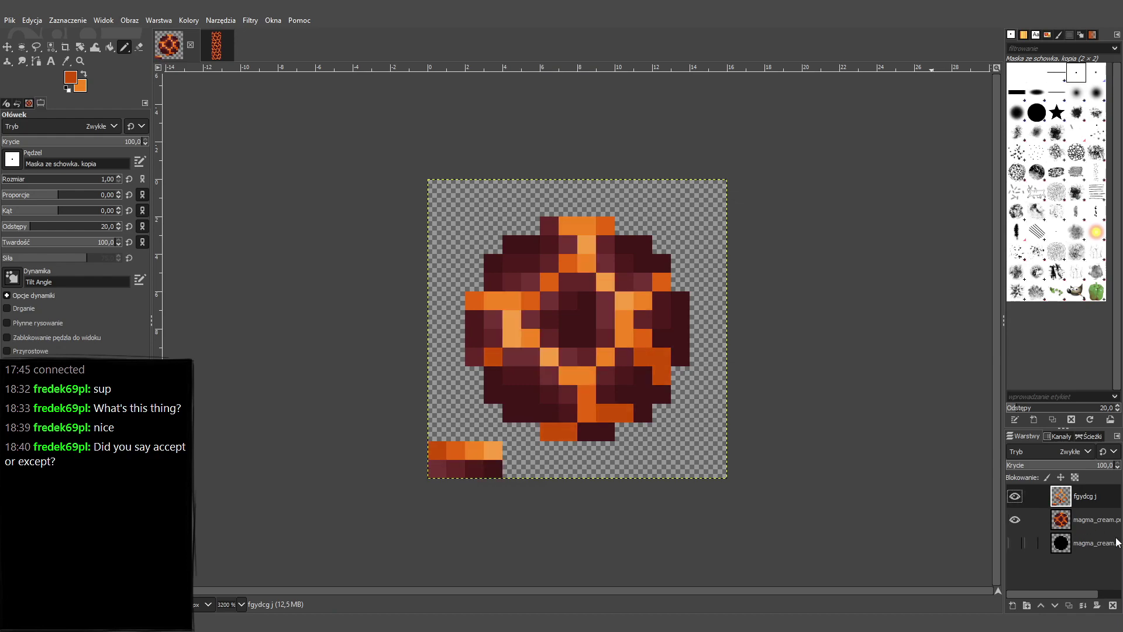
left_click(1110, 605)
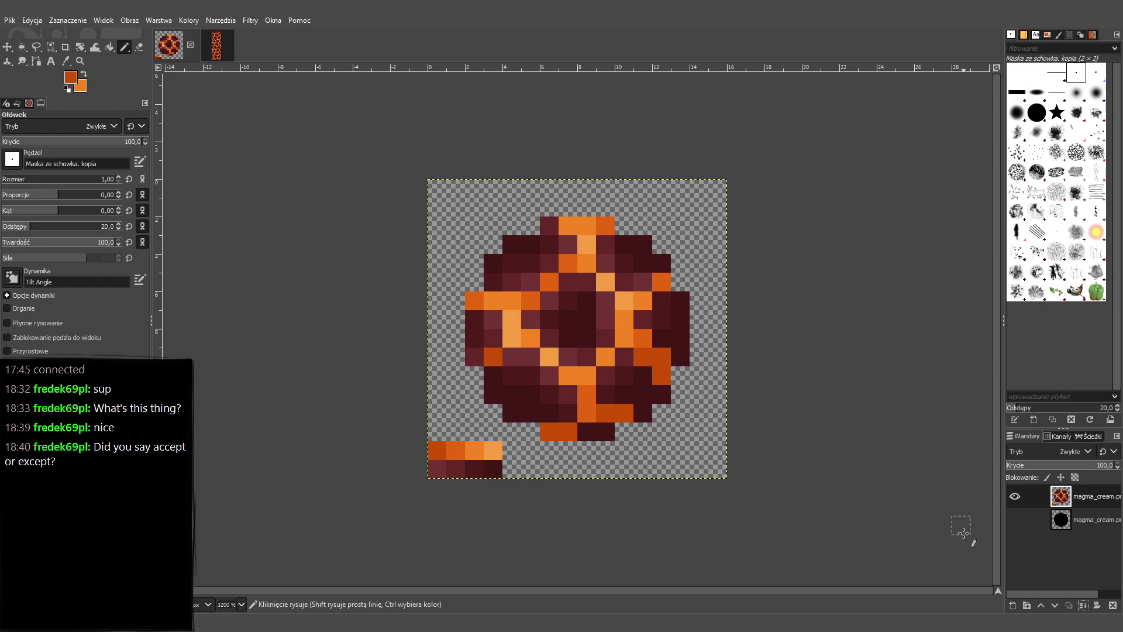
left_click(1069, 606)
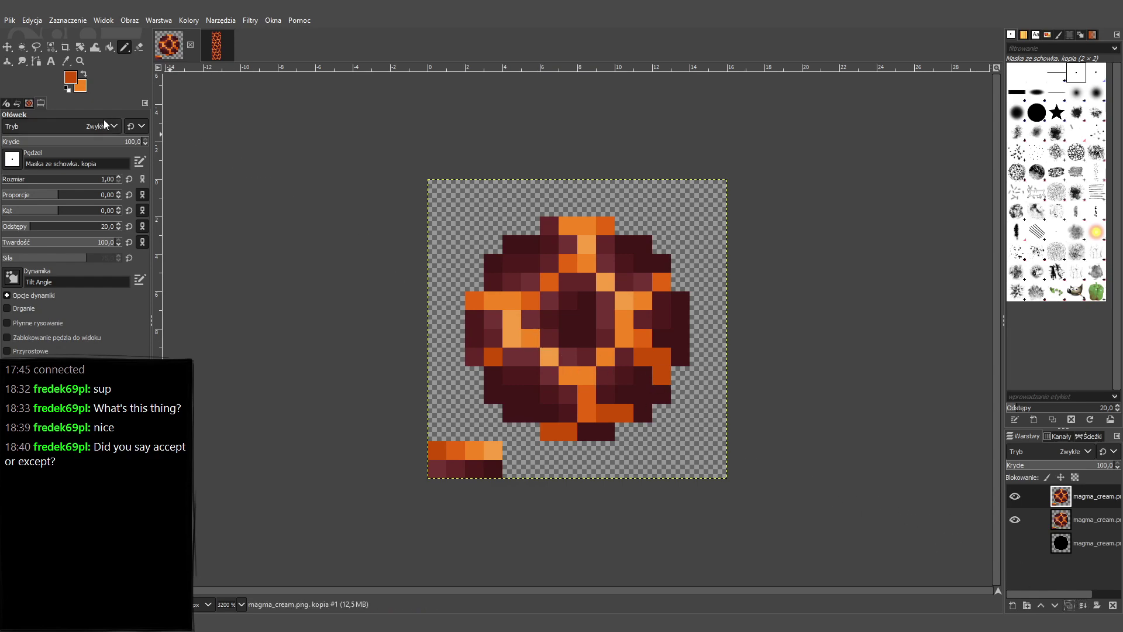
left_click(22, 50)
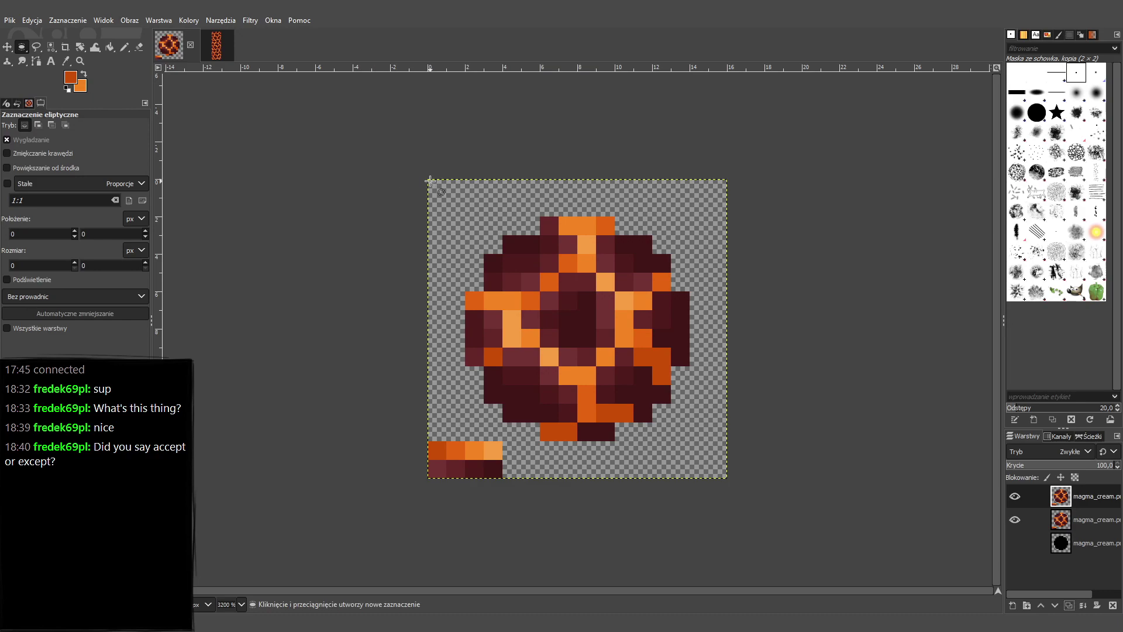
left_click_drag(430, 181, 694, 437)
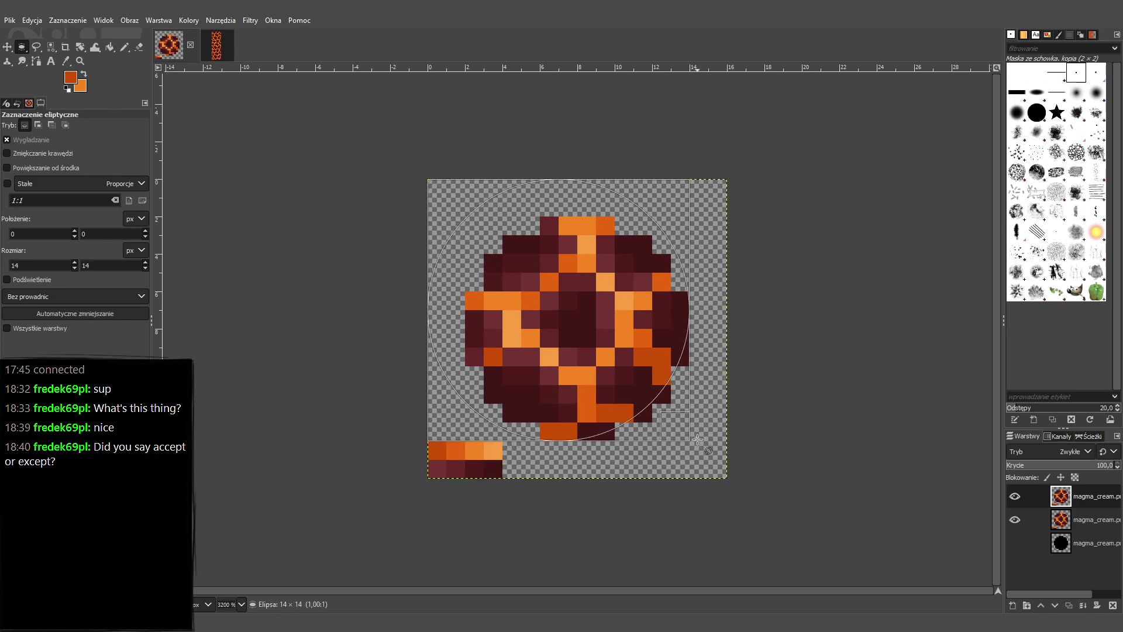
key("Escape")
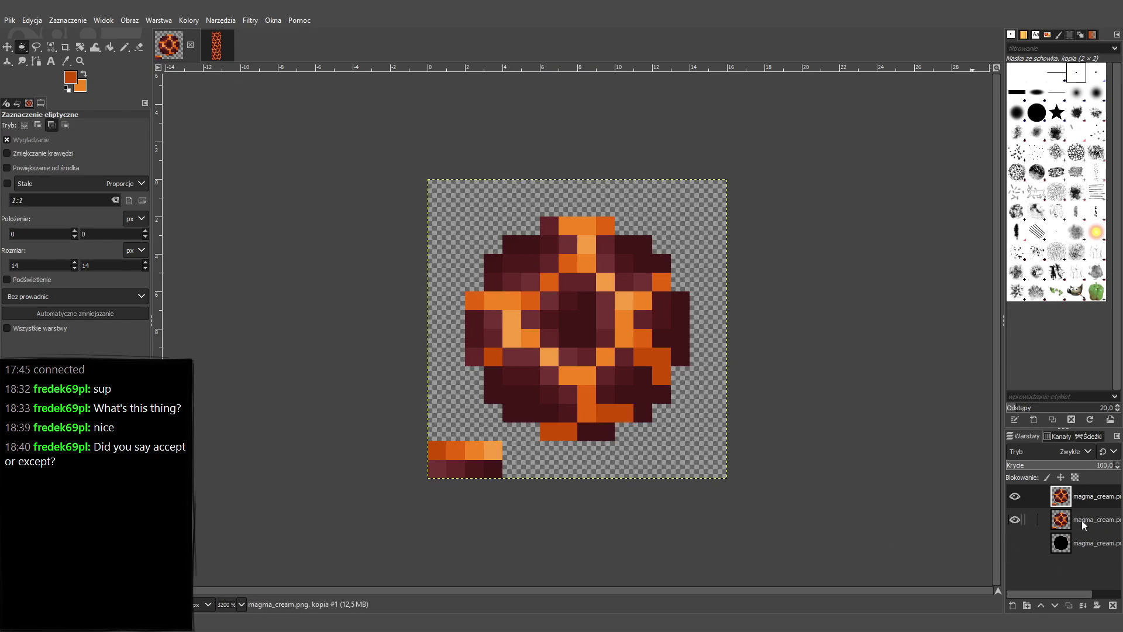
key("ctrl+z")
key("ctrl+z")
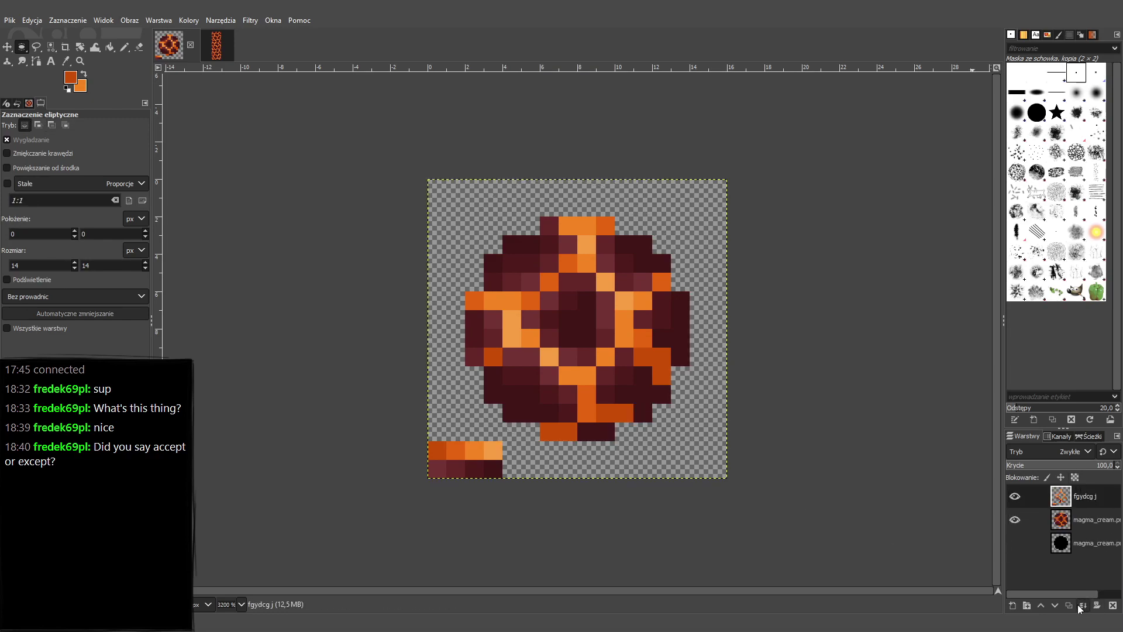
Merge the top shading layer down into the magma cream layer and duplicate the merged layer.
left_click(1081, 606)
left_click(1066, 604)
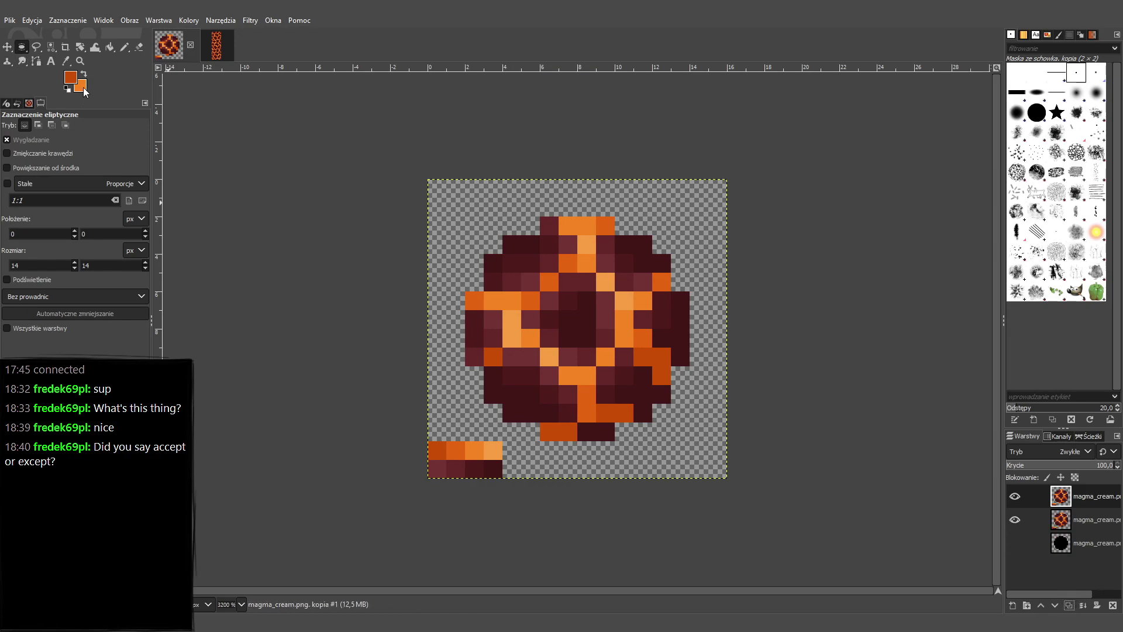
Split the 4 × 2 pixel colour swatches from the ball, leaving the swatches alone on the lower layer and the ball on the duplicate.
key("r")
left_click_drag(502, 442, 421, 476)
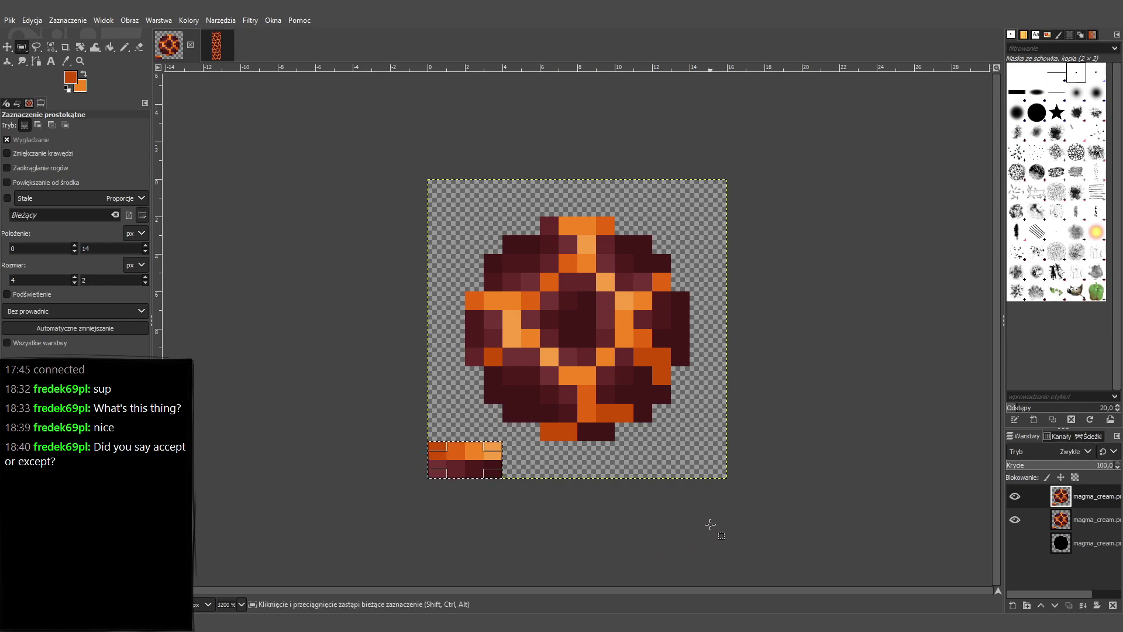
key("Return")
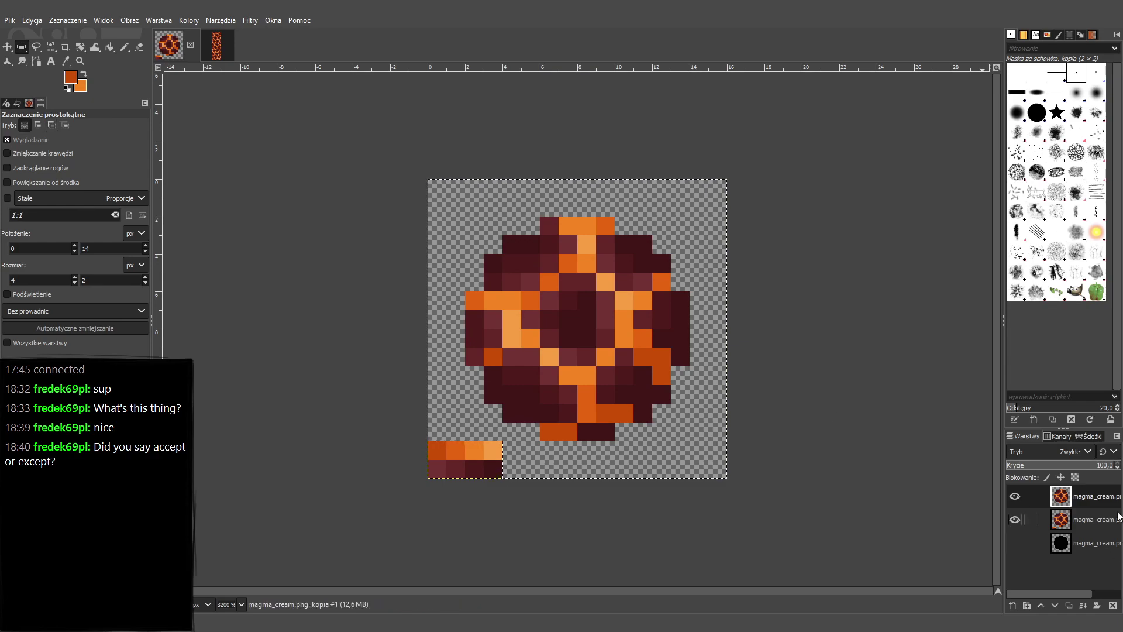
left_click(1066, 529)
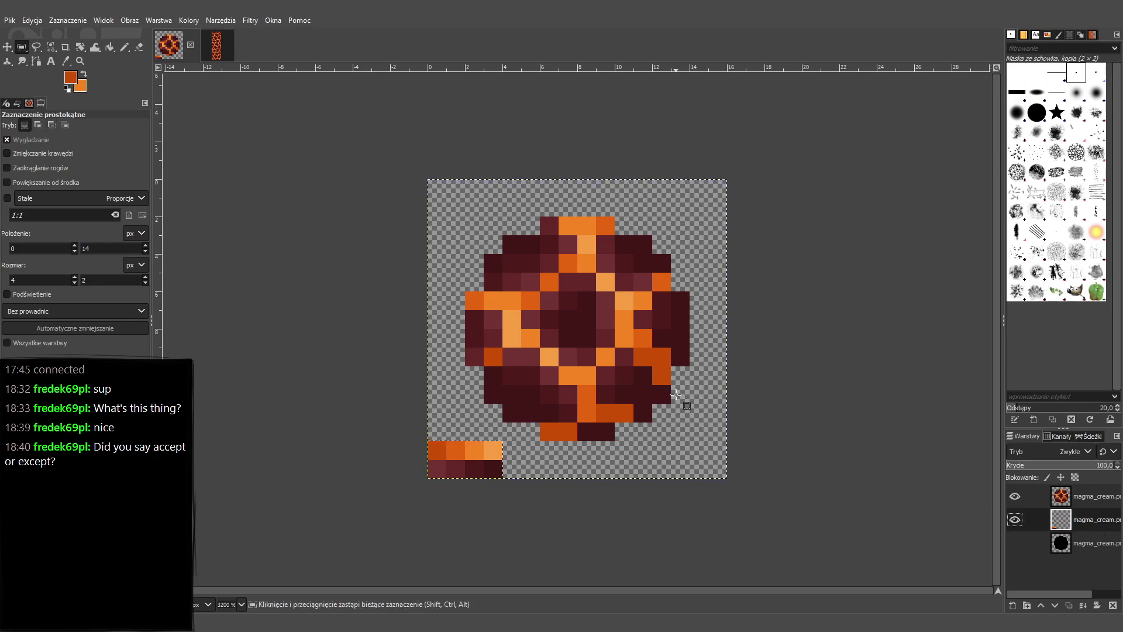
left_click(382, 480)
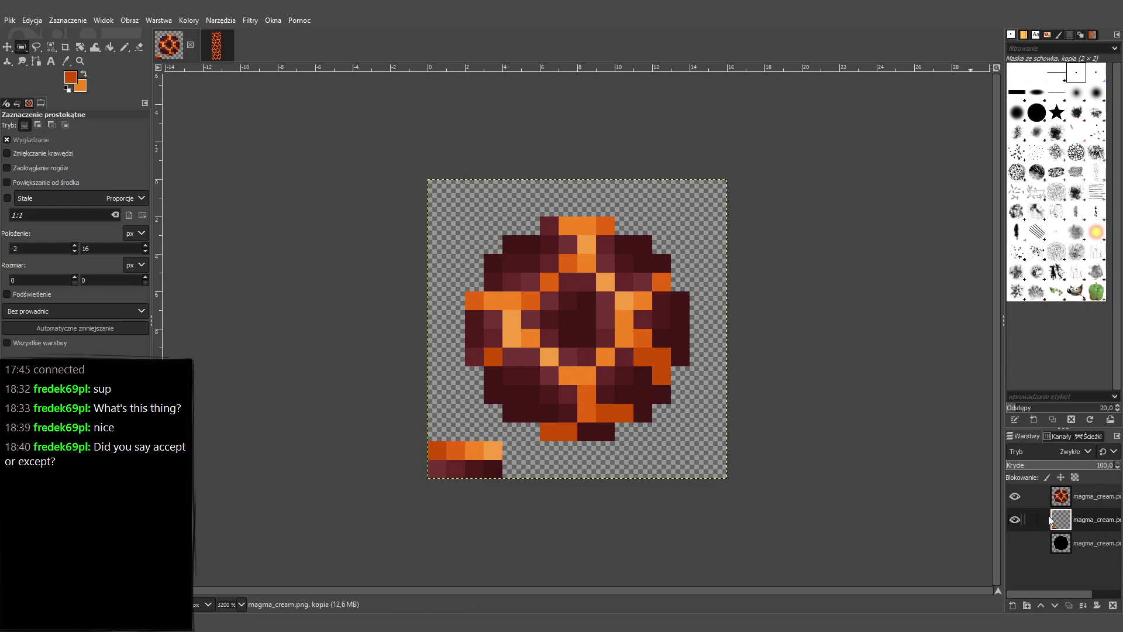
Move the swatch layer above the ball layer and check both layers by toggling their visibility.
left_click_drag(1050, 520, 1061, 494)
left_click(1013, 500)
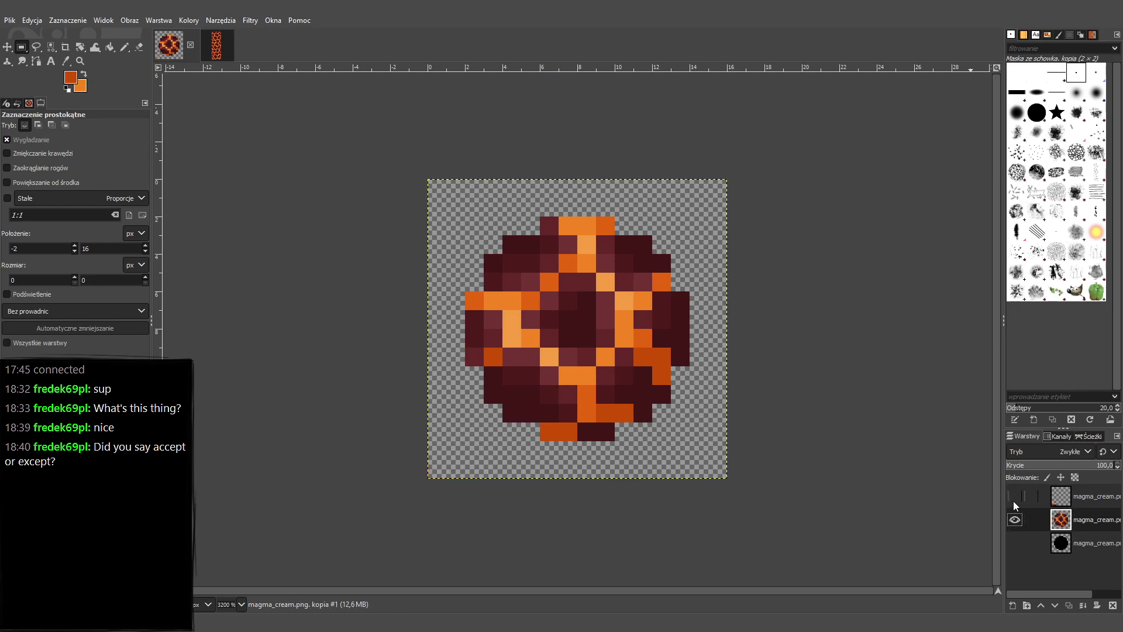
left_click(1013, 501)
left_click(1013, 522)
left_click(1014, 522)
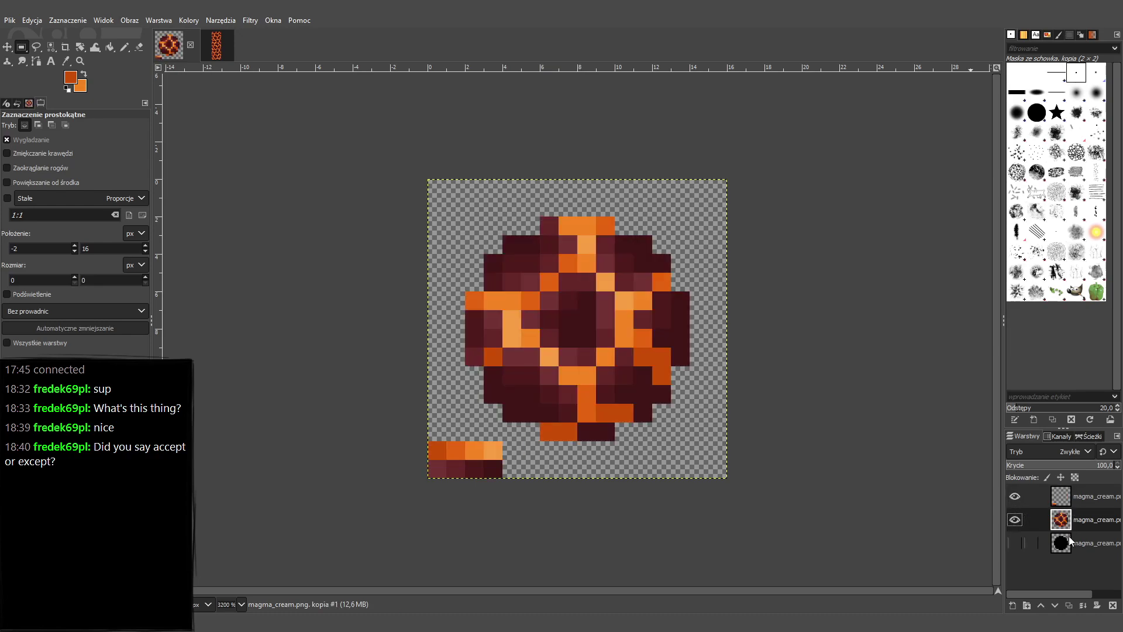
left_click(1073, 500)
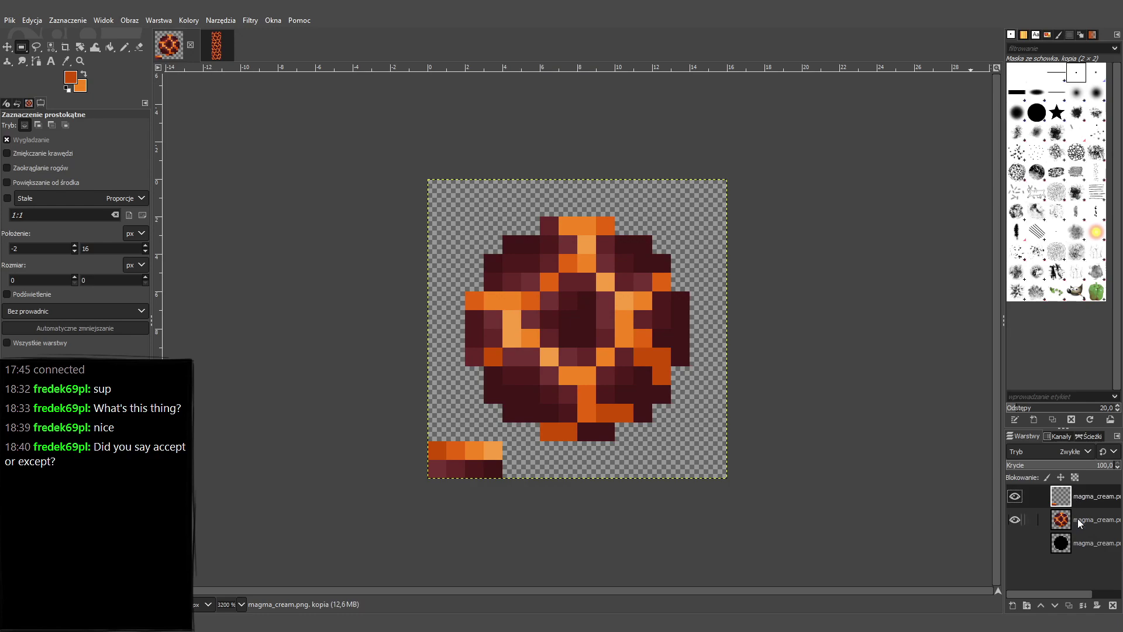
left_click(1074, 522)
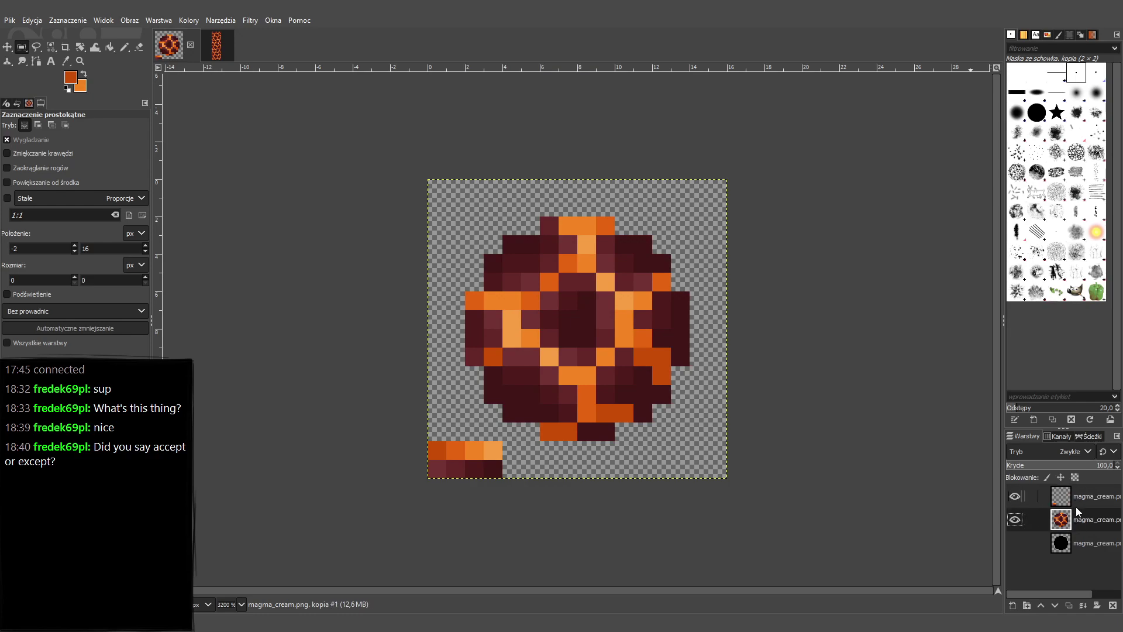
left_click(1075, 504)
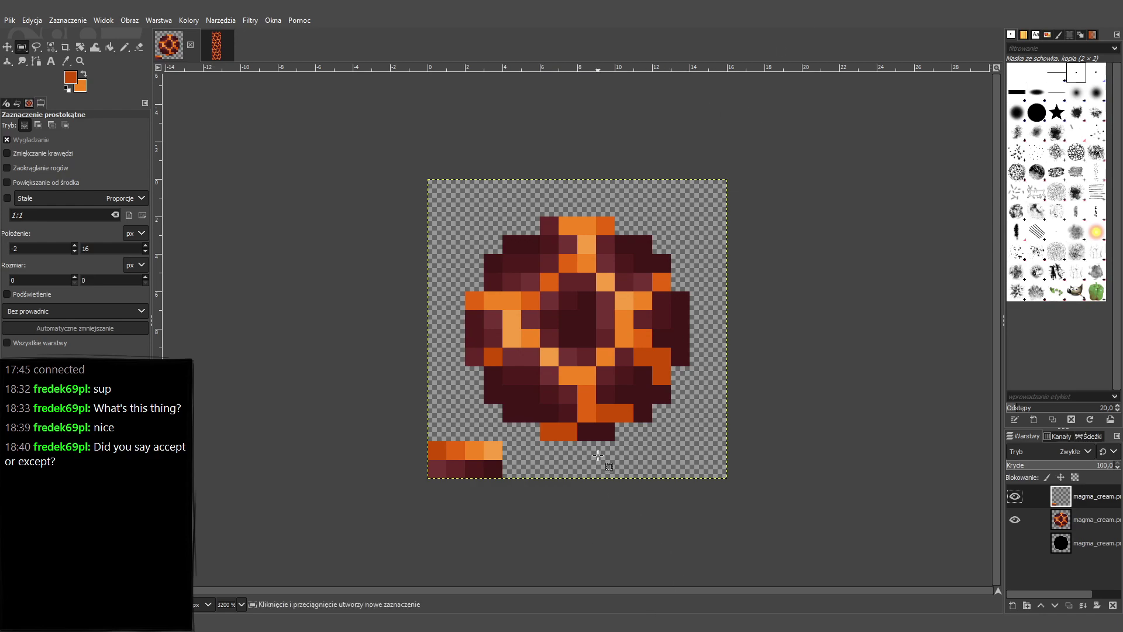
Sample the darkest maroon swatch and several maroon pixels around the ball's centre segment with the Pencil to compare the shades.
key("n")
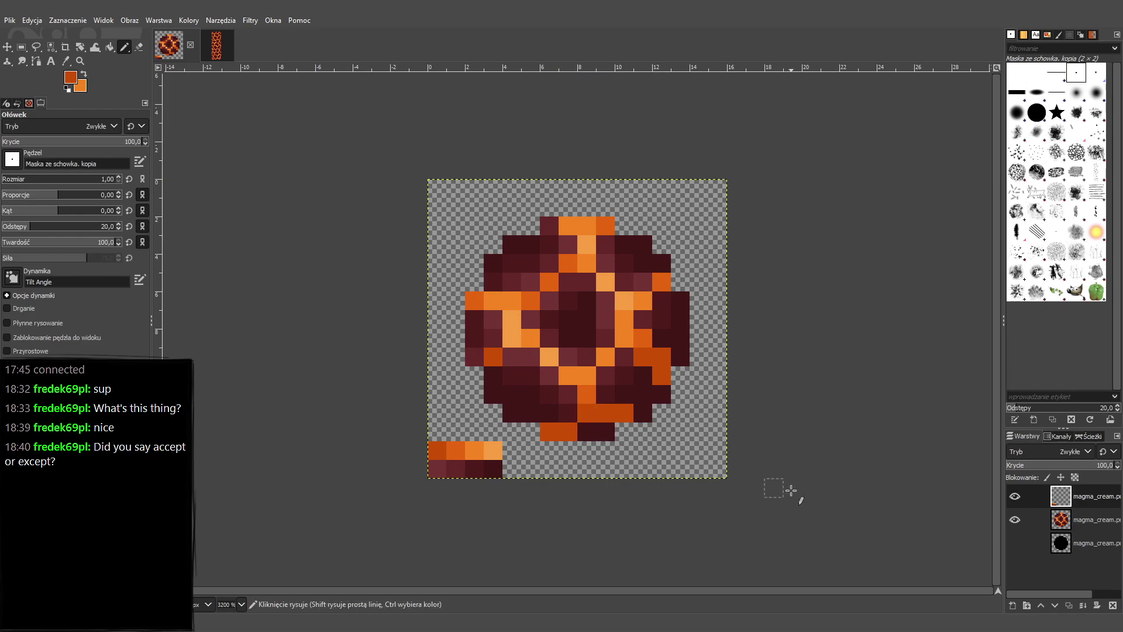
left_click(1053, 520)
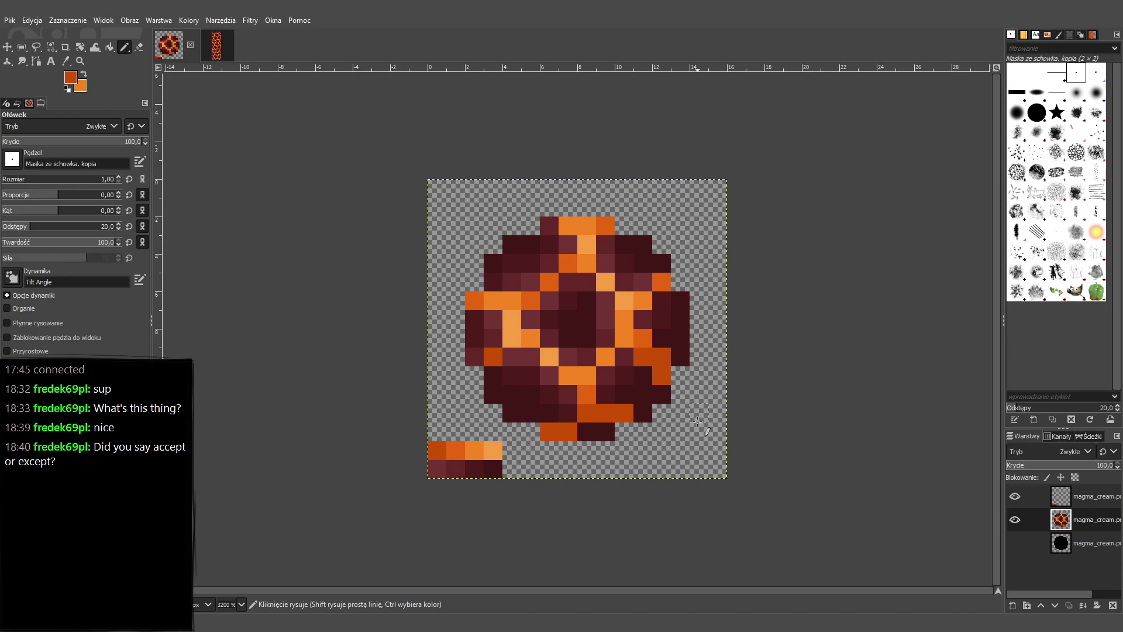
left_click(1092, 491)
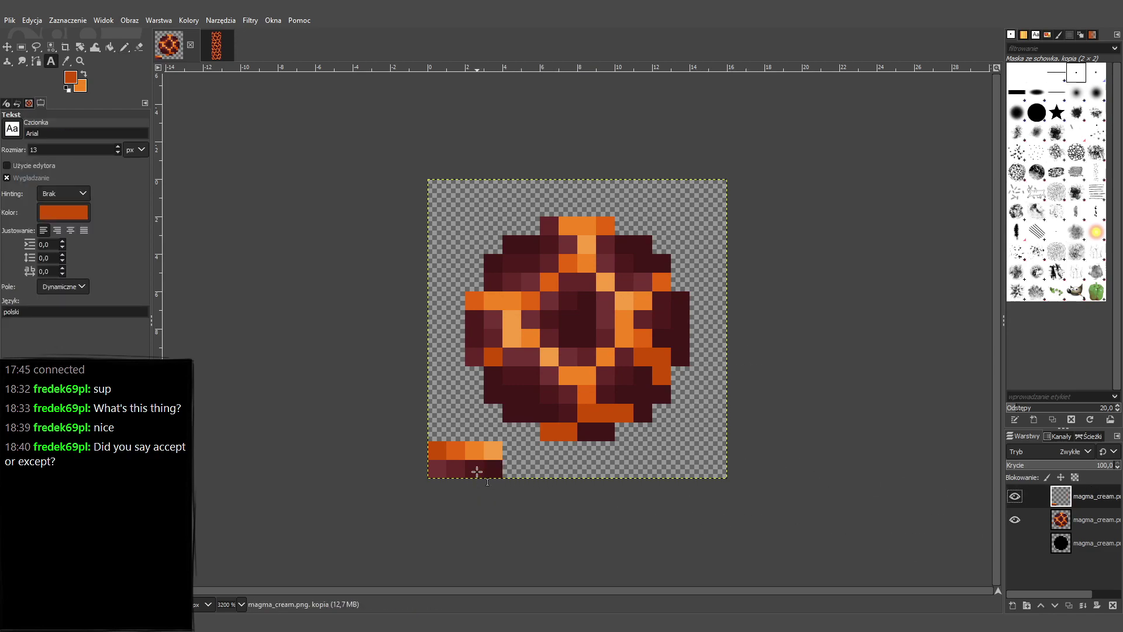
key("m")
mouse_move(481, 470)
left_mouse_down()
mouse_move(516, 468)
mouse_move(472, 463)
left_mouse_up()
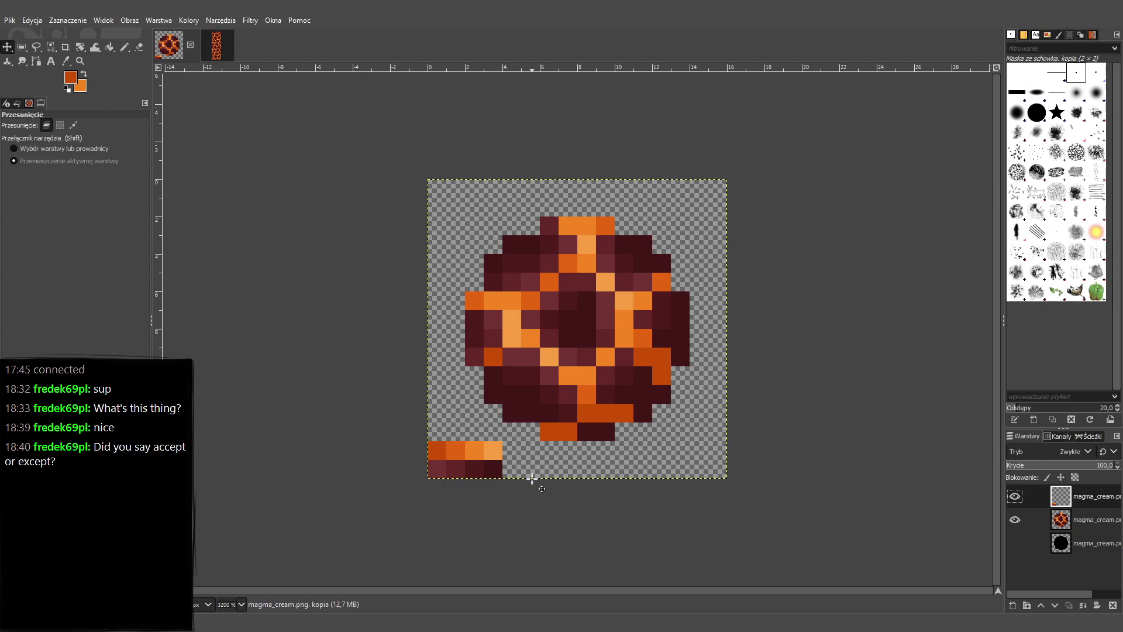
key("n")
left_click(496, 467, "ctrl")
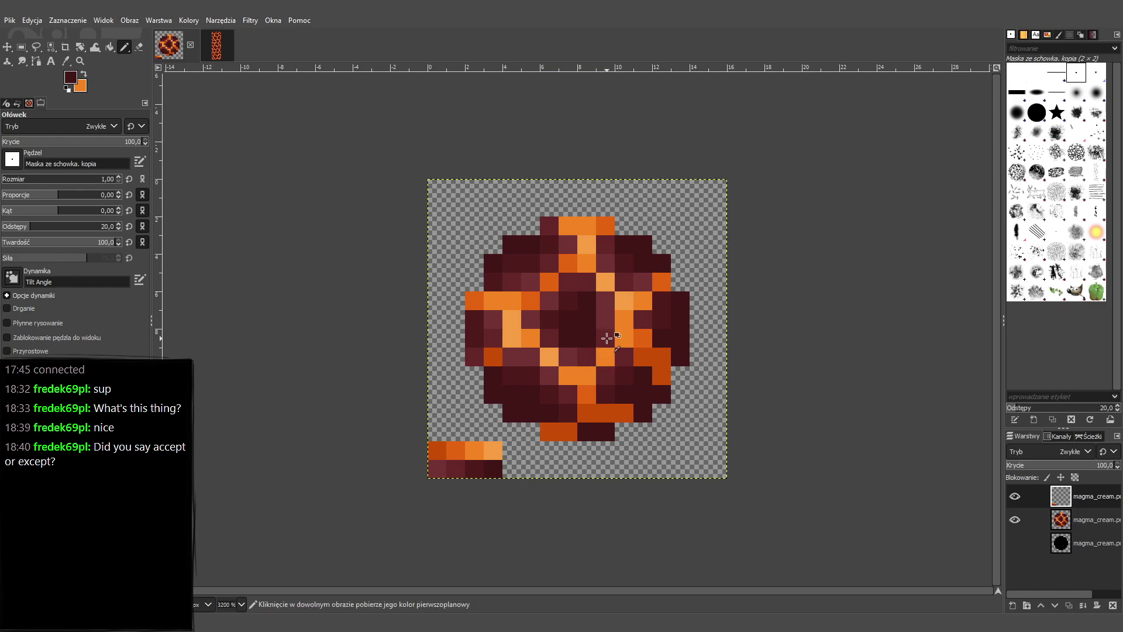
middle_click(648, 348, "alt")
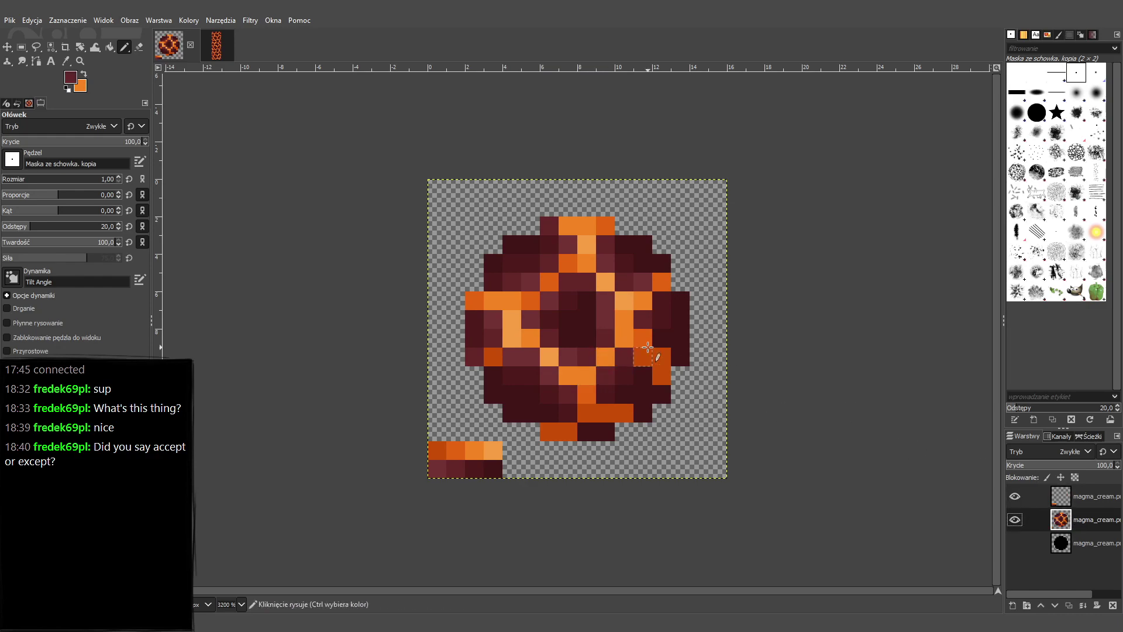
left_click(603, 304, "ctrl")
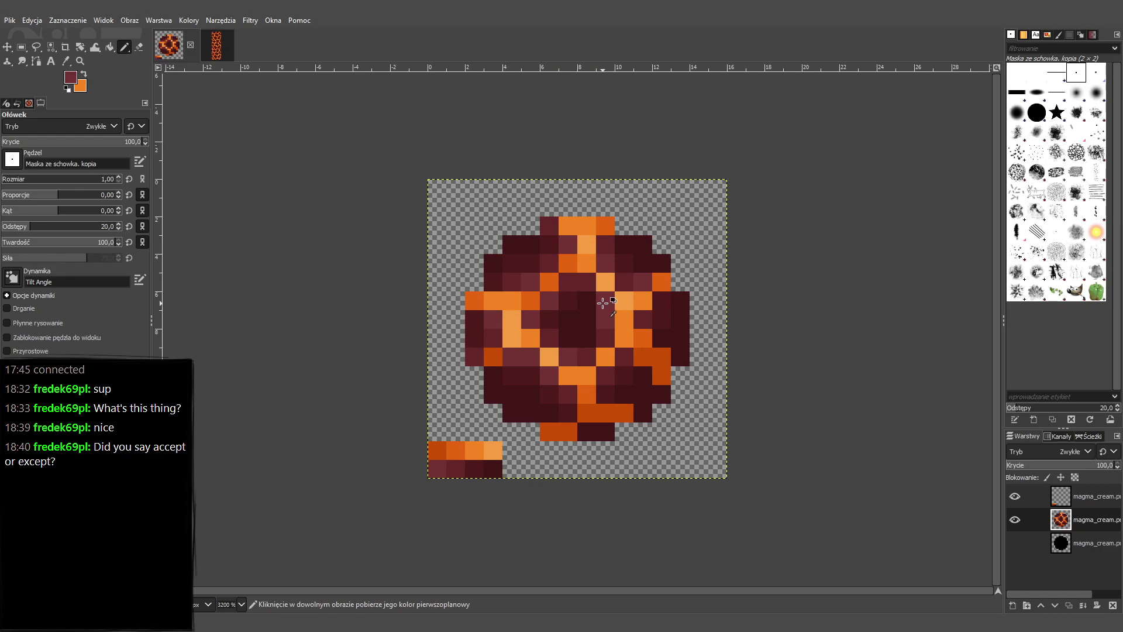
left_click(609, 335, "ctrl")
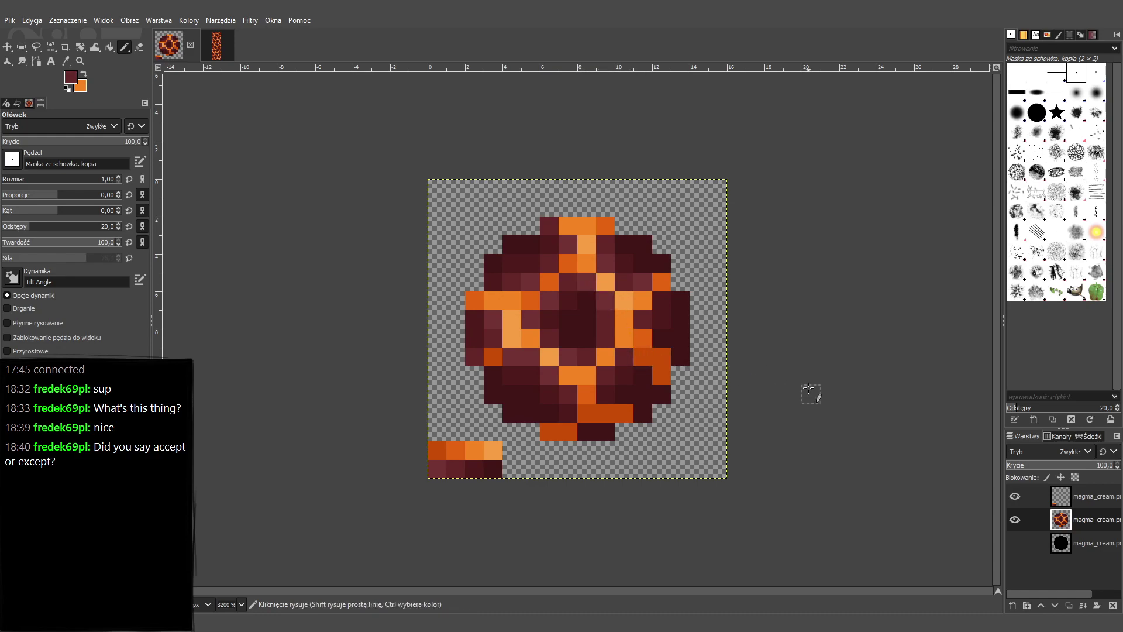
left_click(585, 354, "ctrl")
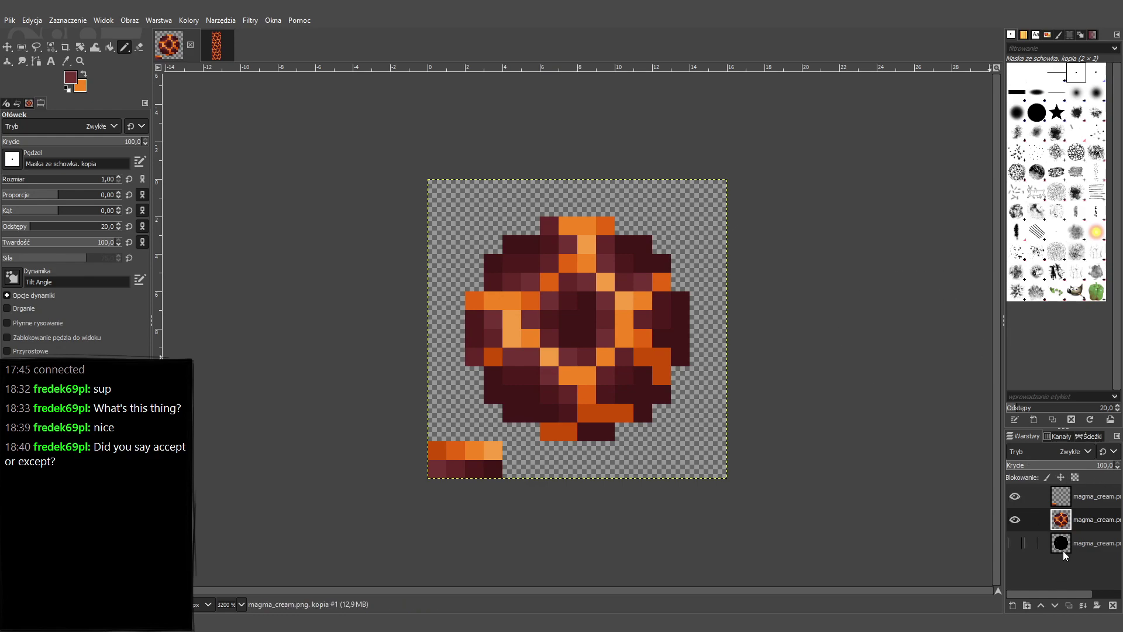
Sample the maroon swatches on the swatch layer in turn to compare how their colour shifts from light to dark.
left_click(1051, 502)
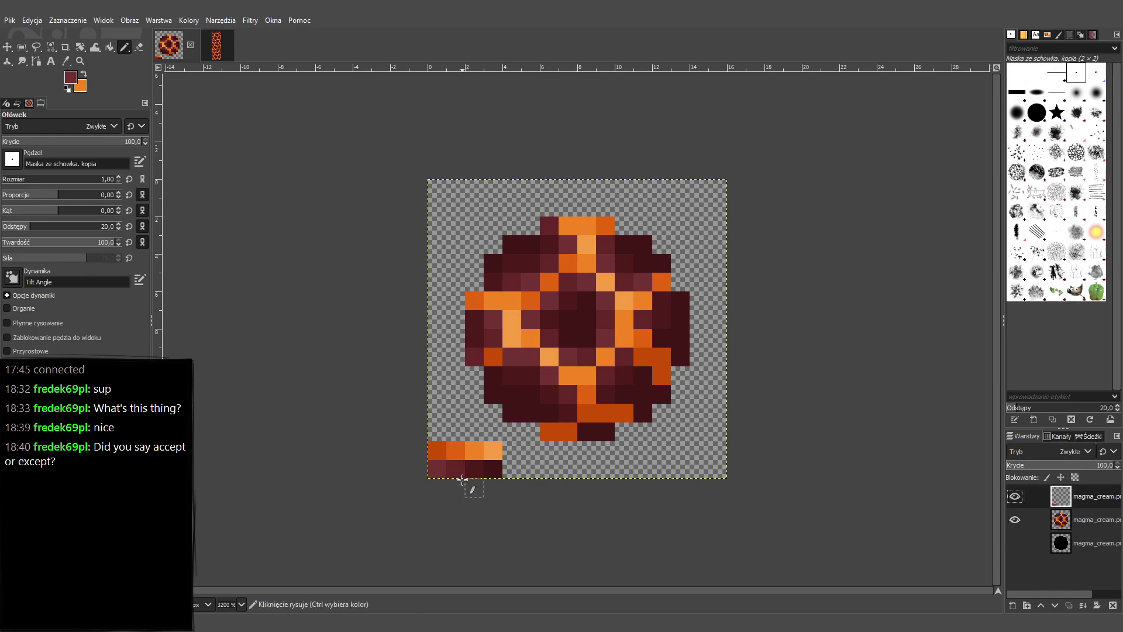
left_click(492, 467, "ctrl")
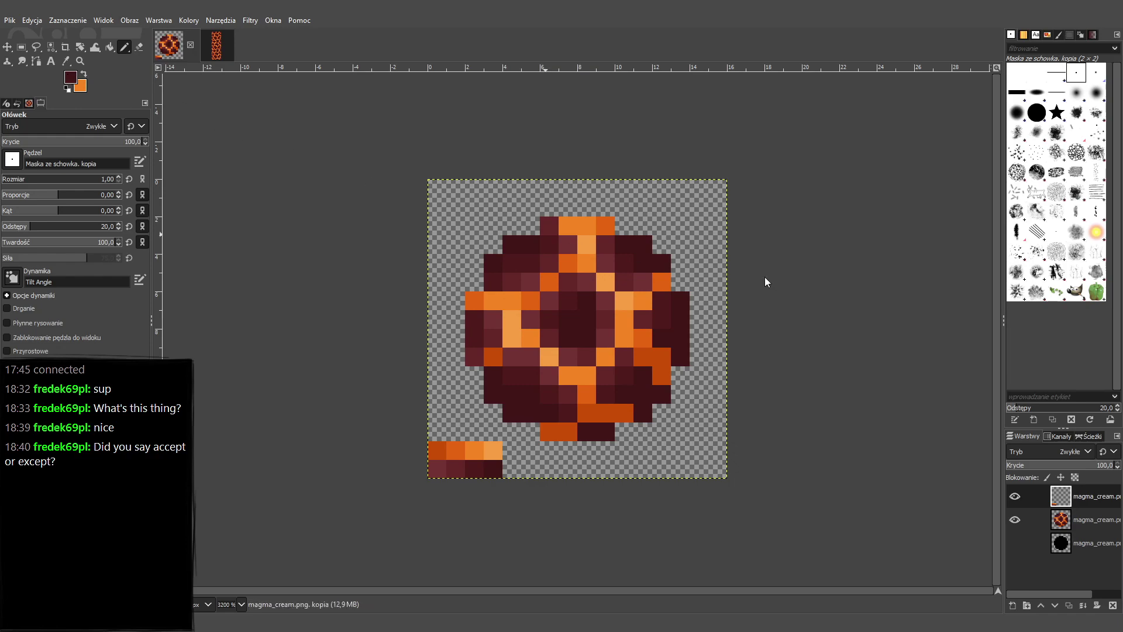
left_click(460, 467, "ctrl")
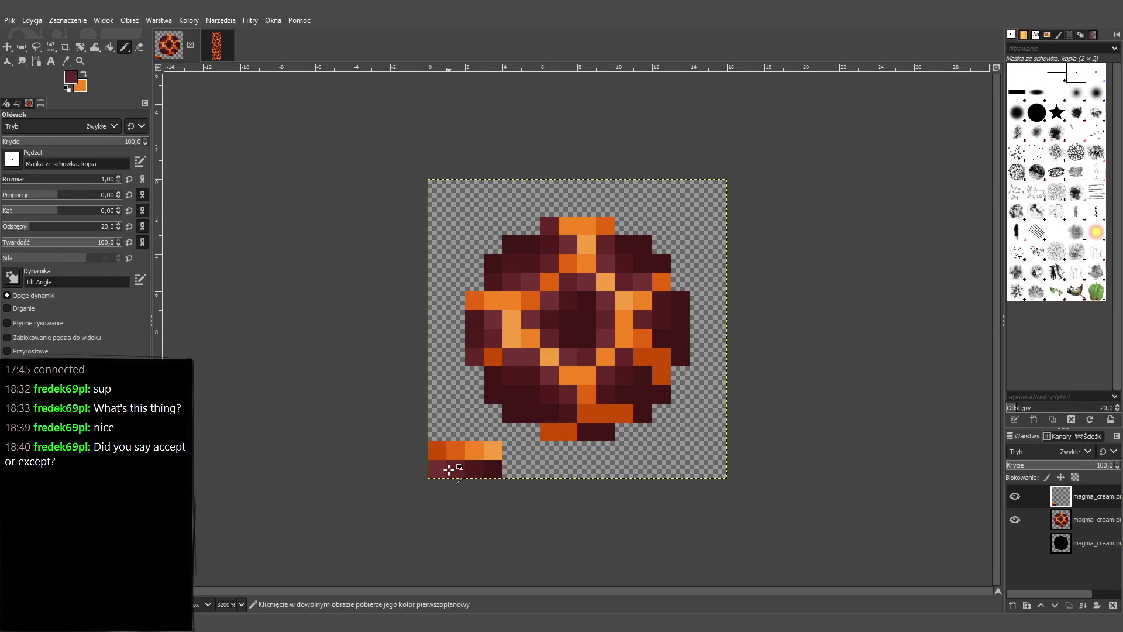
left_click(454, 473, "ctrl")
left_click(481, 472, "ctrl")
left_click(452, 471, "ctrl")
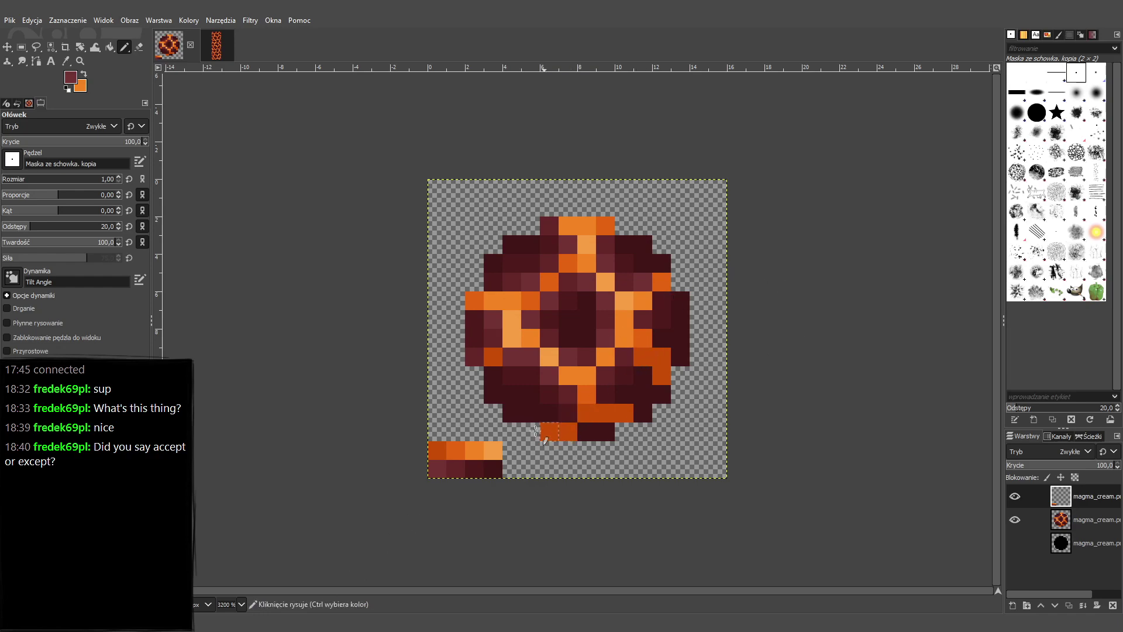
left_click(455, 471, "ctrl")
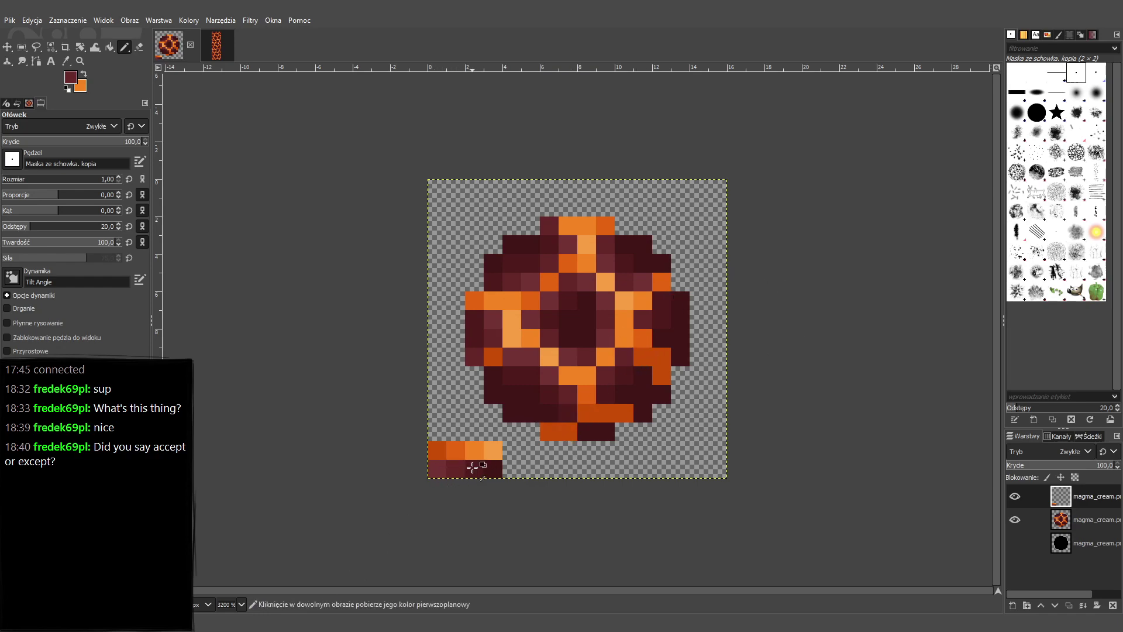
left_click(474, 467, "ctrl")
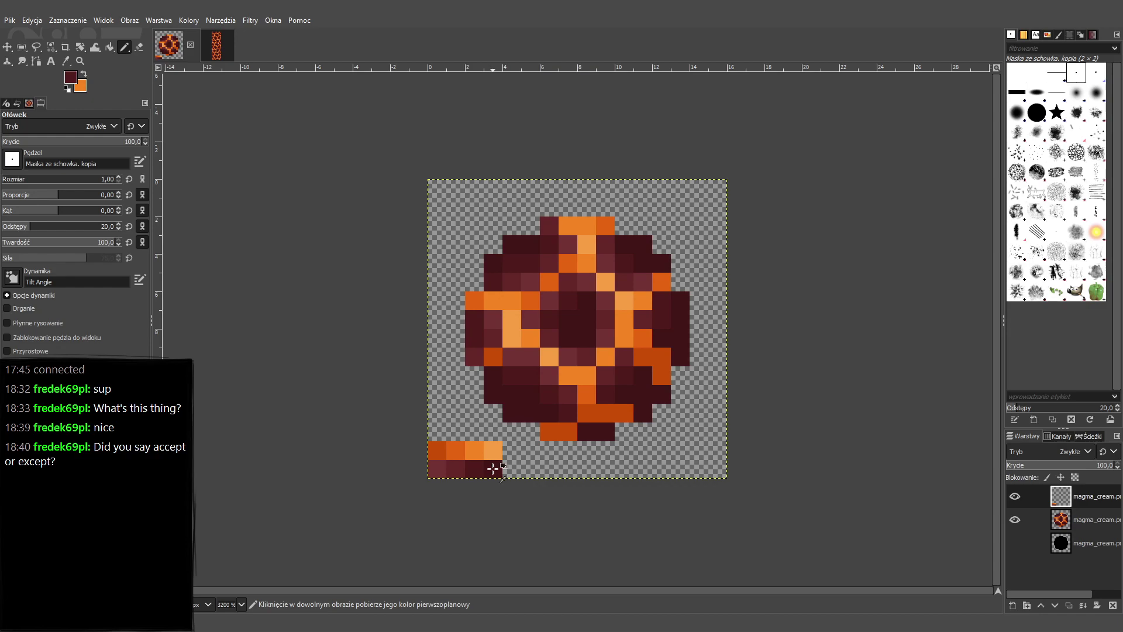
left_click(439, 469, "ctrl")
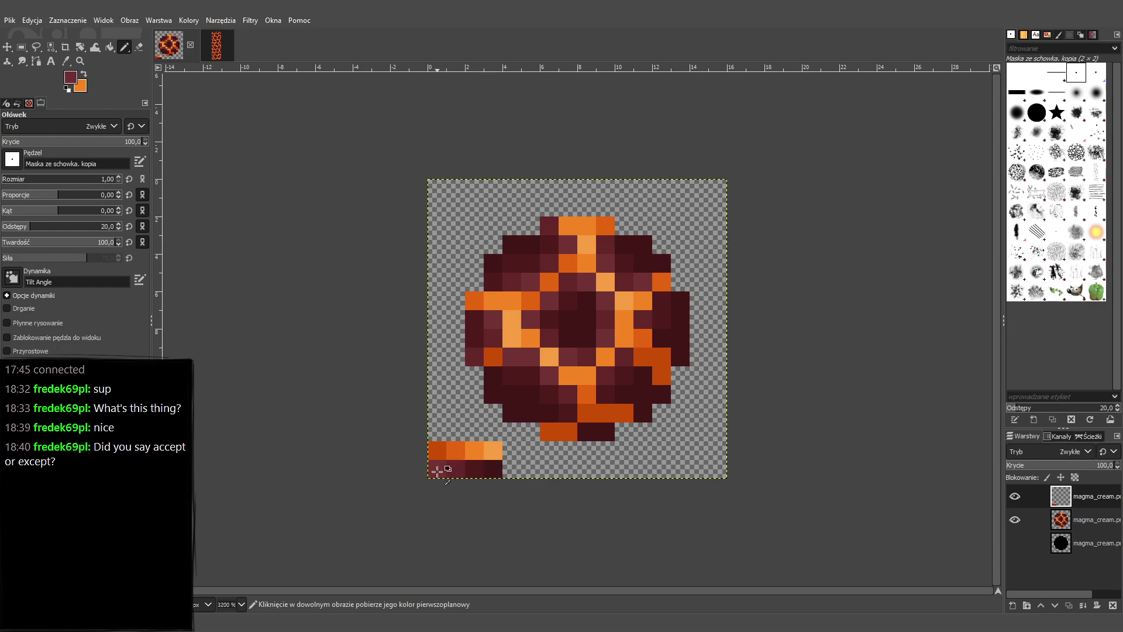
left_click(489, 466, "ctrl")
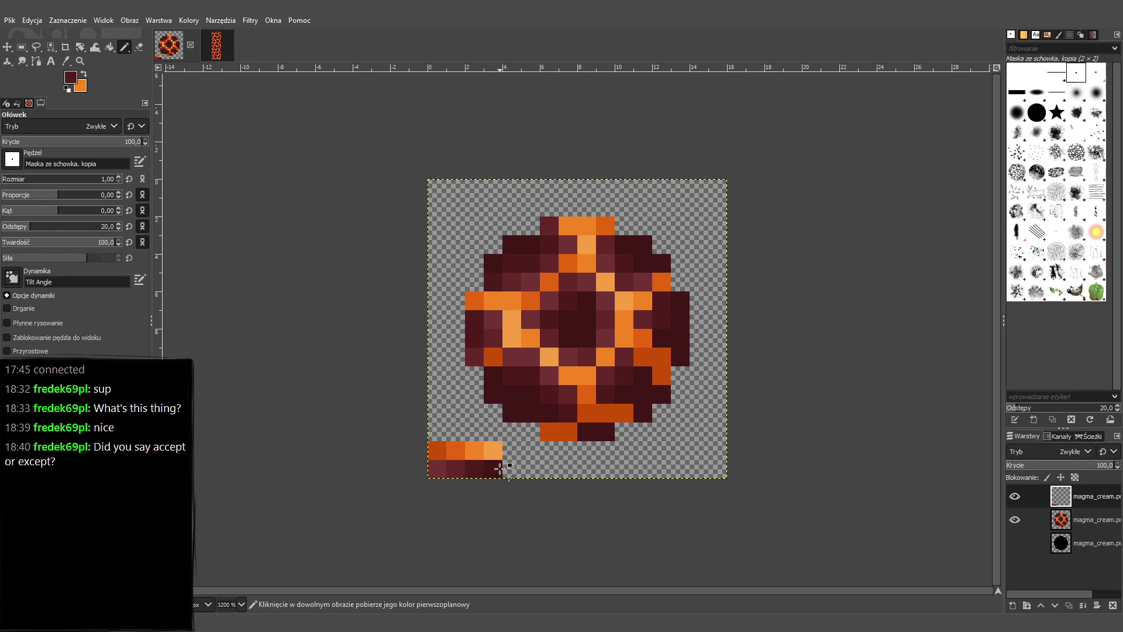
left_click(438, 469, "ctrl")
left_click(469, 468, "ctrl")
left_click(438, 469, "ctrl")
left_click(456, 467, "ctrl")
left_click(489, 467, "ctrl")
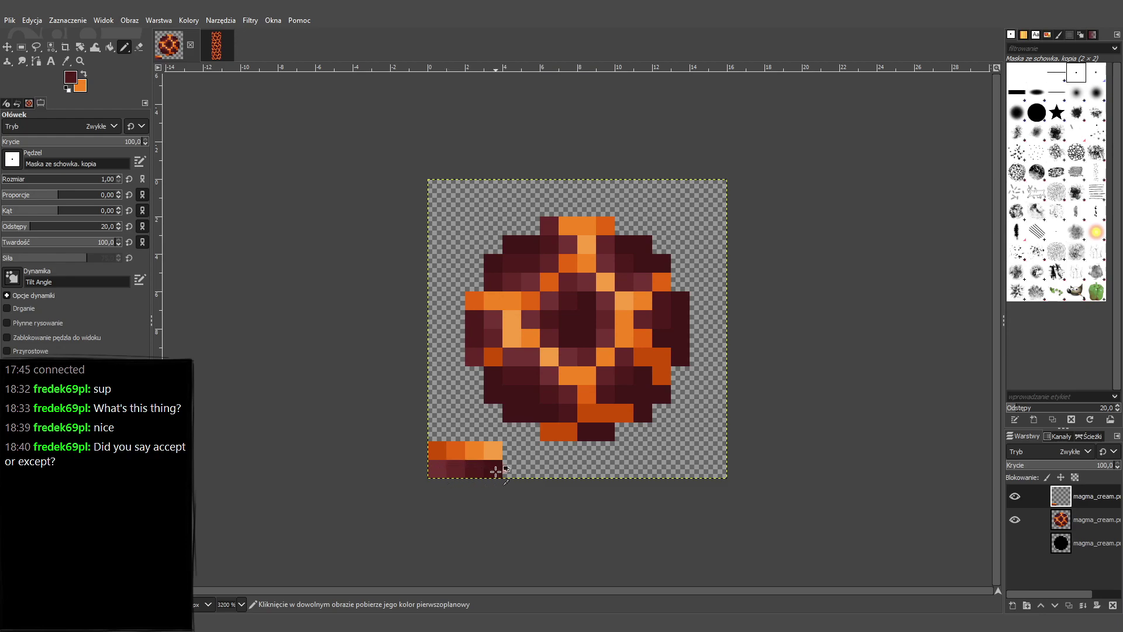
left_click(437, 469, "ctrl")
left_click(456, 468, "ctrl")
Extend the maroon swatch row with two successively darker shades derived from the darkest maroon.
left_click(491, 468, "ctrl")
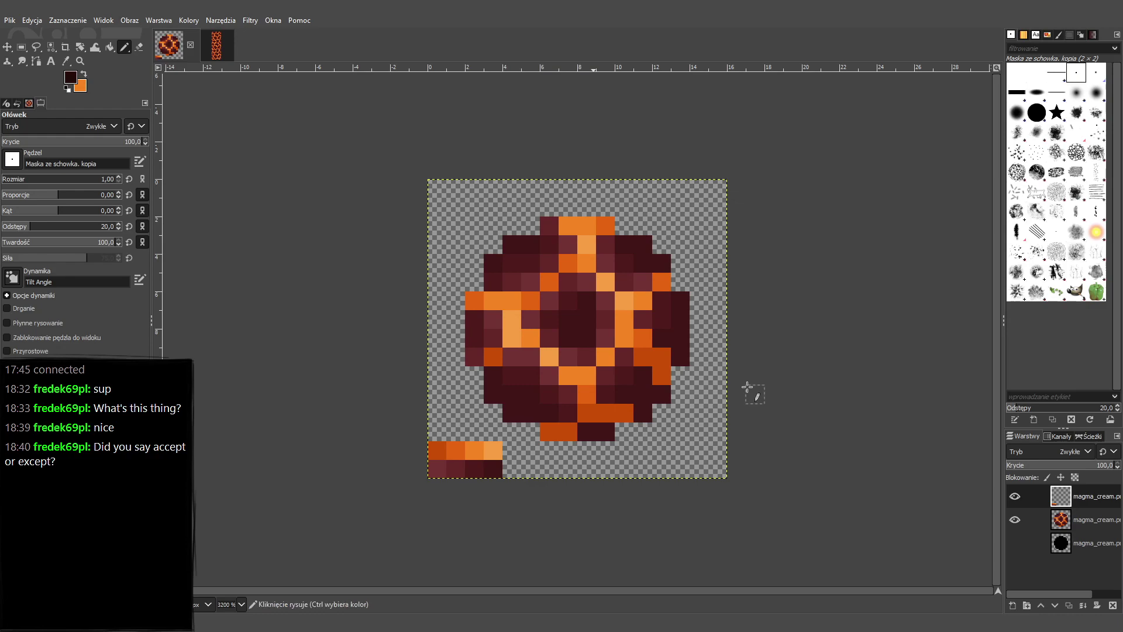
left_click(511, 468)
scroll(519, 491, "up", 1)
scroll(519, 491, "down", 1)
left_click(530, 471)
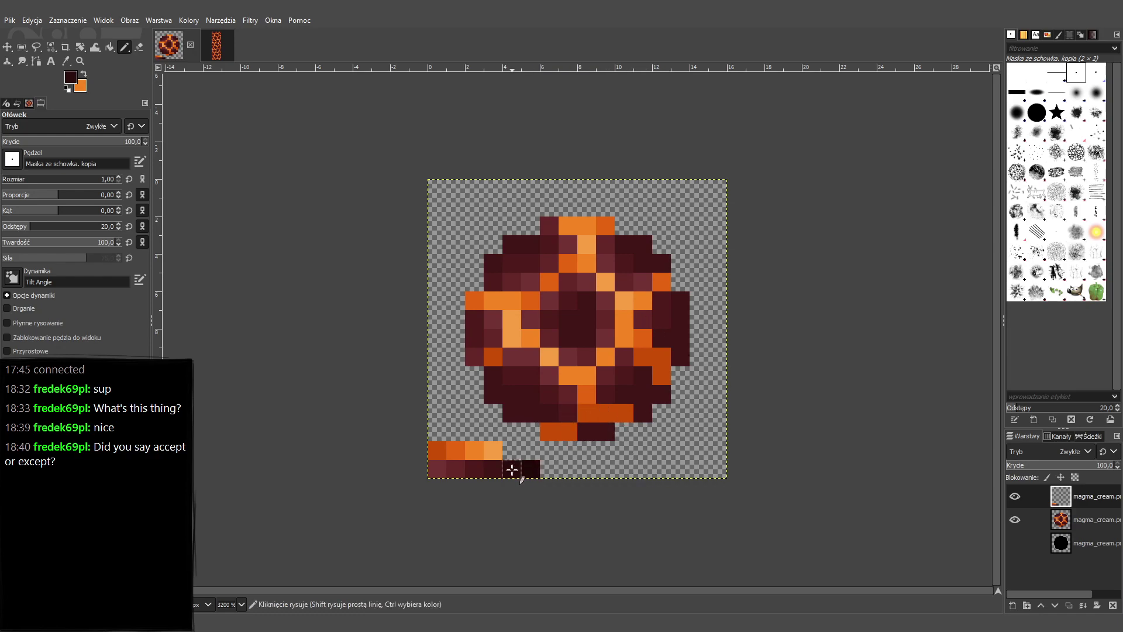
Try to shade the ball's right and bottom edge pixels with the new darker maroon.
key("plus")
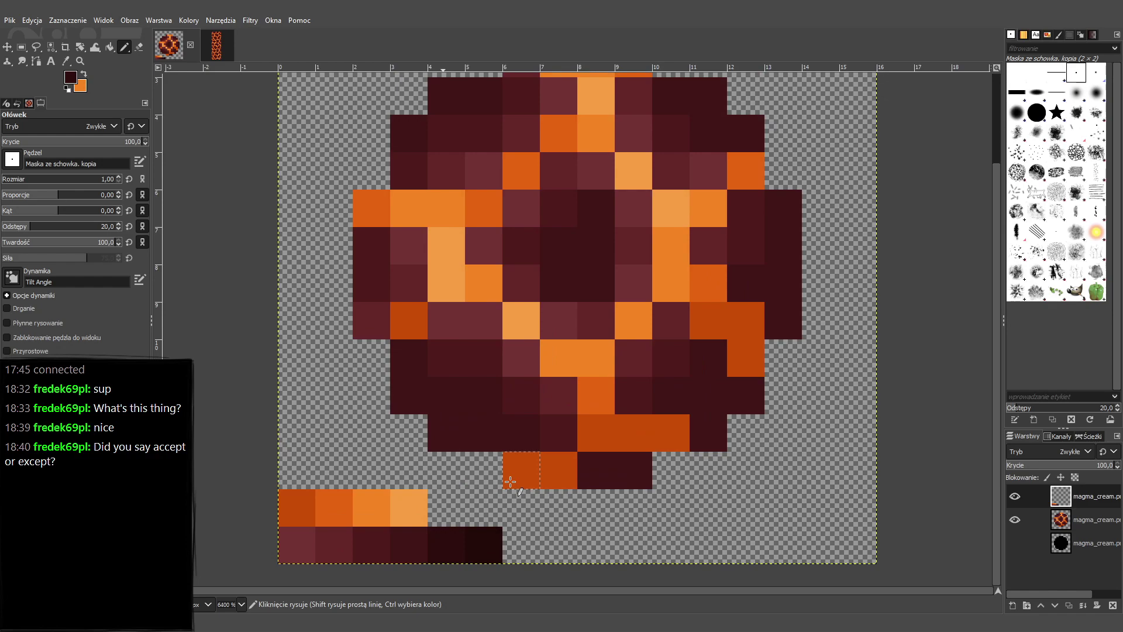
key("minus")
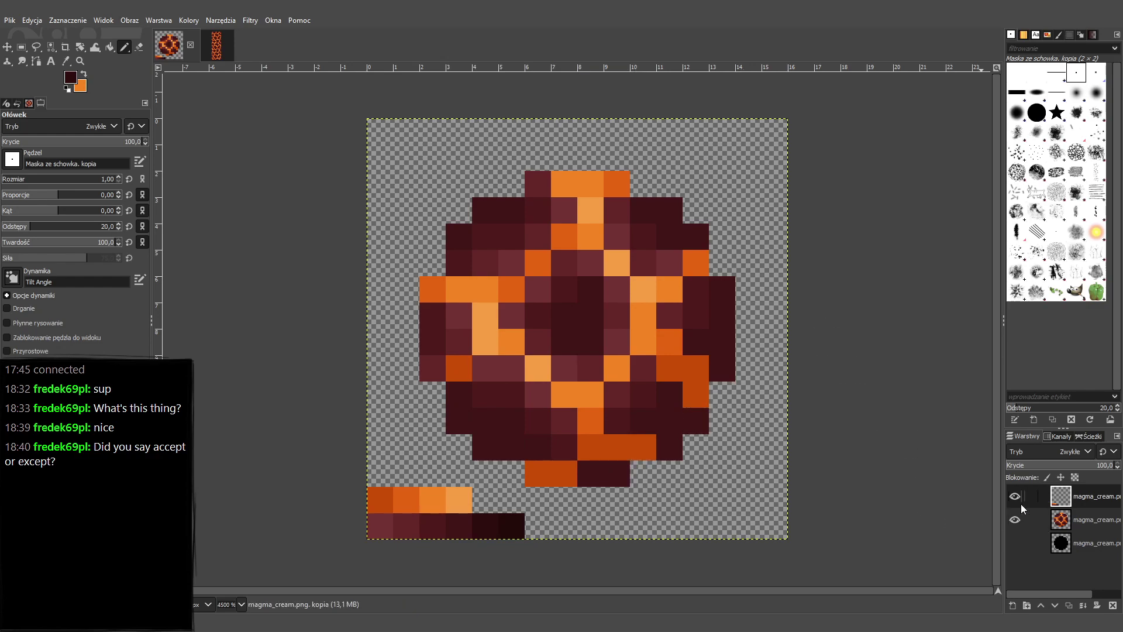
mouse_move(696, 236)
left_mouse_down()
mouse_move(618, 358)
mouse_move(471, 440)
mouse_move(446, 441)
mouse_move(490, 437)
mouse_move(588, 387)
mouse_move(666, 263)
mouse_move(676, 202)
mouse_move(727, 308)
mouse_move(727, 357)
mouse_move(688, 407)
mouse_move(695, 398)
mouse_move(692, 418)
mouse_move(656, 449)
mouse_move(629, 447)
mouse_move(604, 465)
mouse_move(539, 471)
mouse_move(484, 446)
left_mouse_up()
Undo all the dark maroon shading strokes along the ball's edge.
key("ctrl+z")
key("ctrl+z")
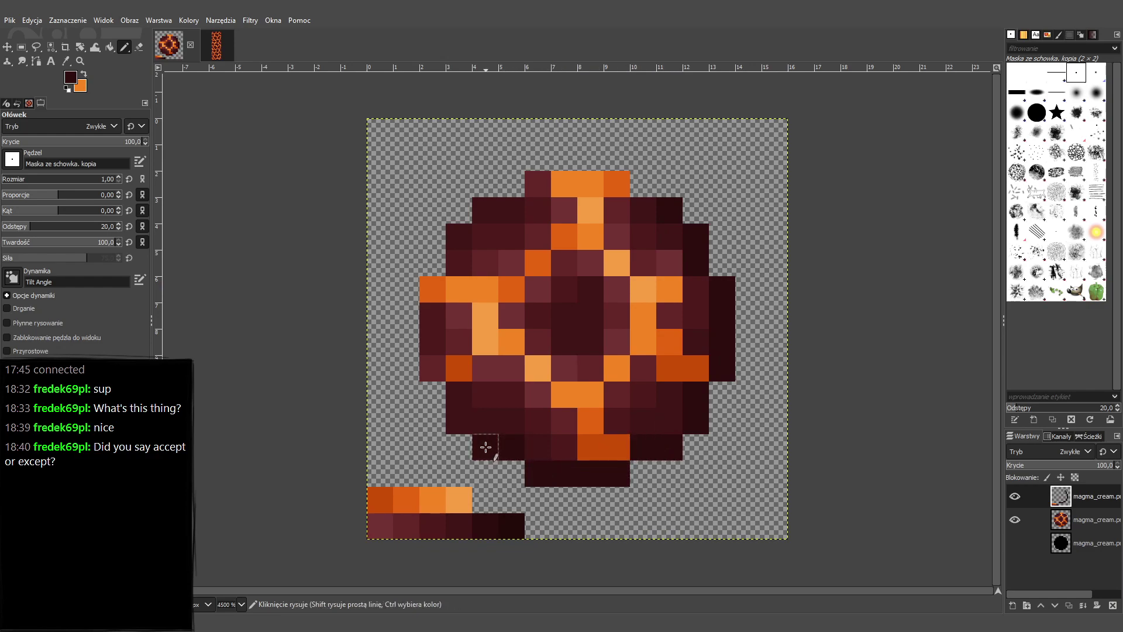
key("ctrl+z")
key("ctrl+z")
key("ctrl+z")
key("ctrl+z")
key("ctrl+z")
key("ctrl+z")
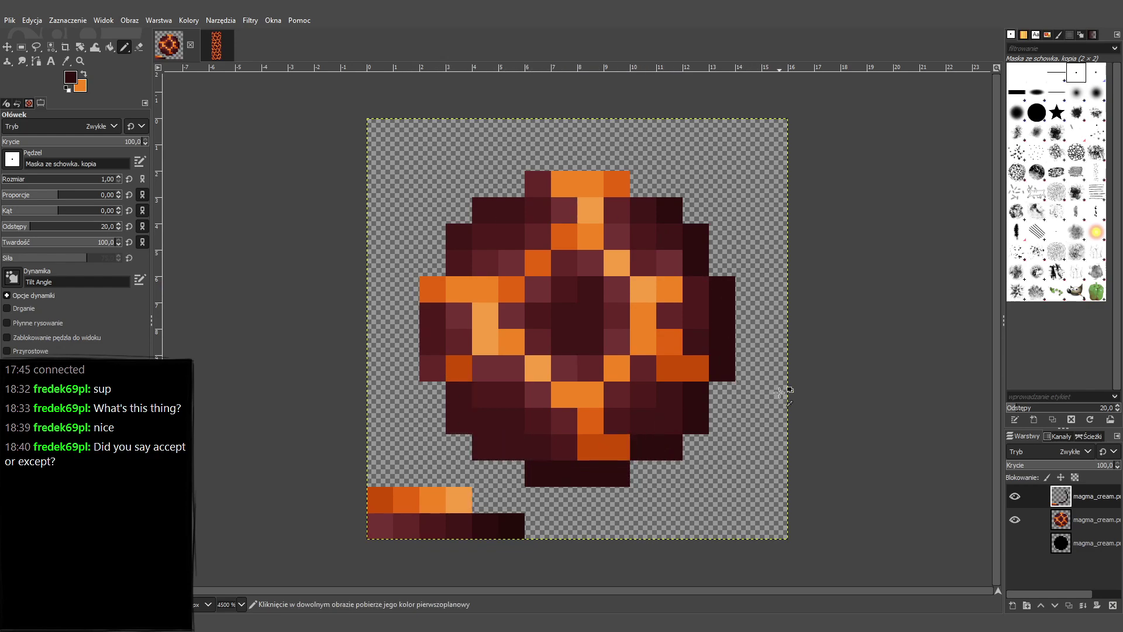
key("ctrl+z")
key("ctrl+z")
key("ctrl+z")
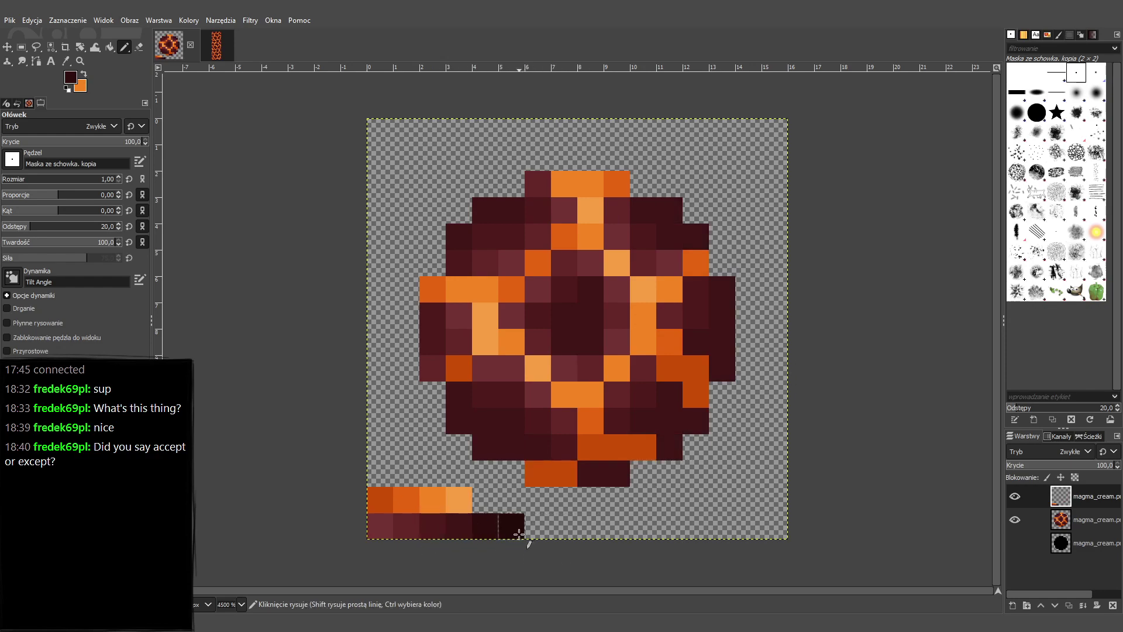
Sample the orange swatches in turn to compare how their colour shifts from light to dark.
left_click(386, 498, "ctrl")
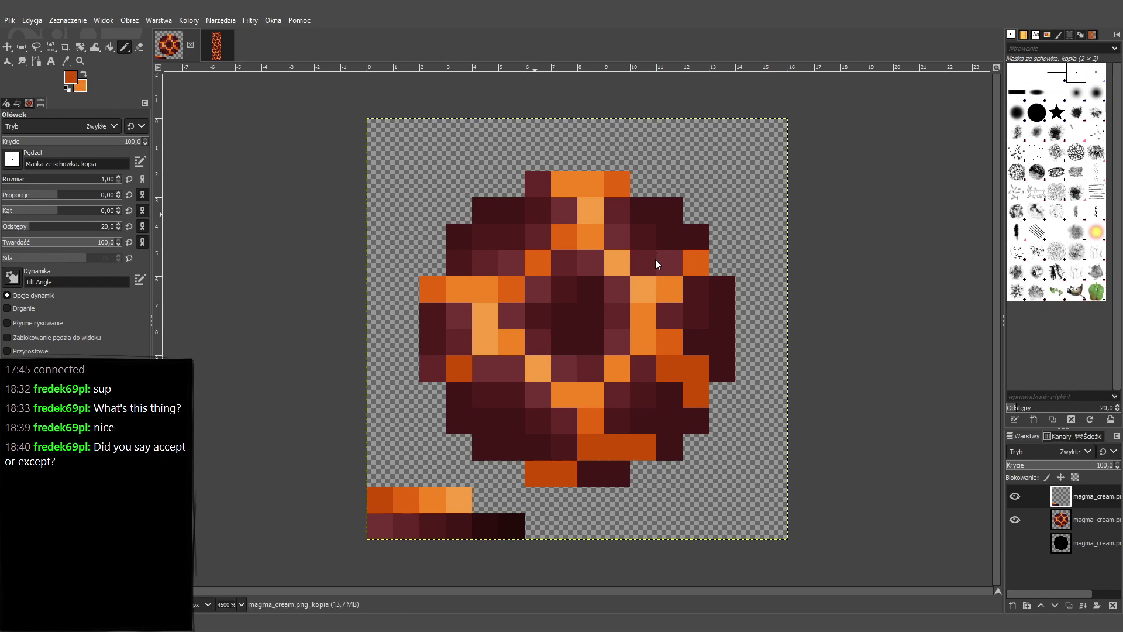
left_click(458, 500, "ctrl")
left_click(440, 502, "ctrl")
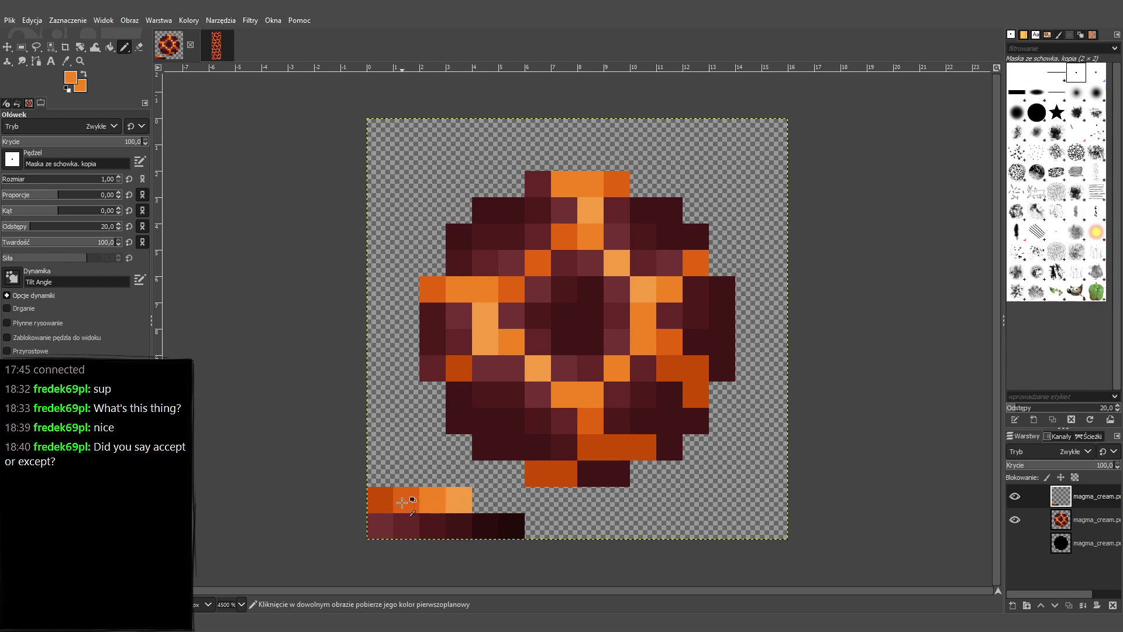
left_click(404, 502, "ctrl")
left_click(379, 498, "ctrl")
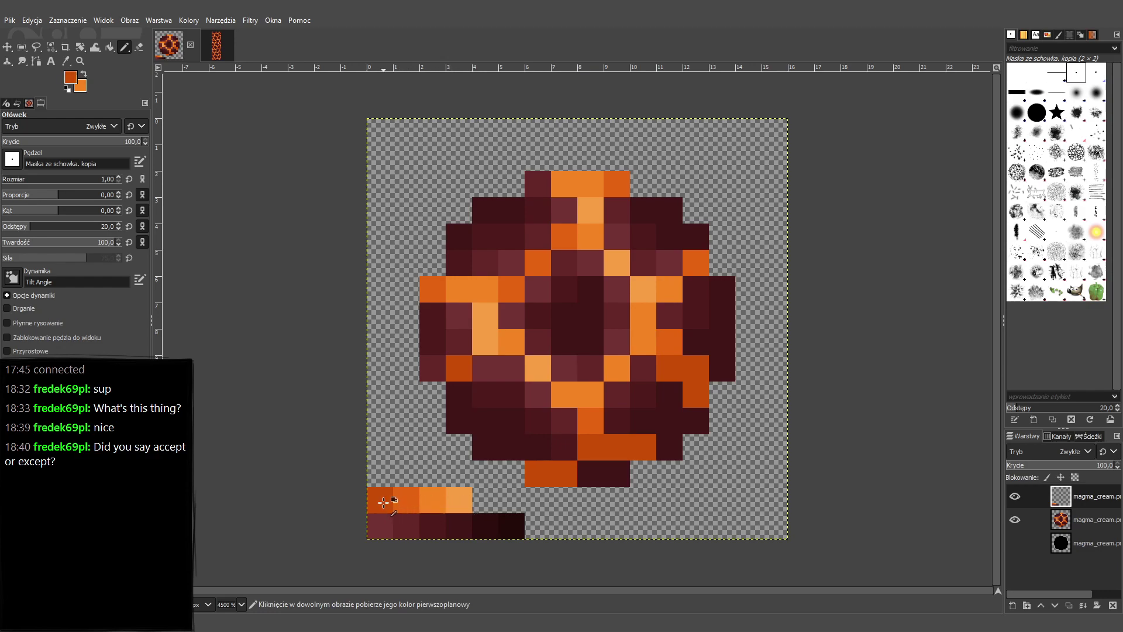
left_click(438, 498, "ctrl")
left_click(433, 499)
left_click(409, 496, "ctrl")
left_click(382, 500, "ctrl")
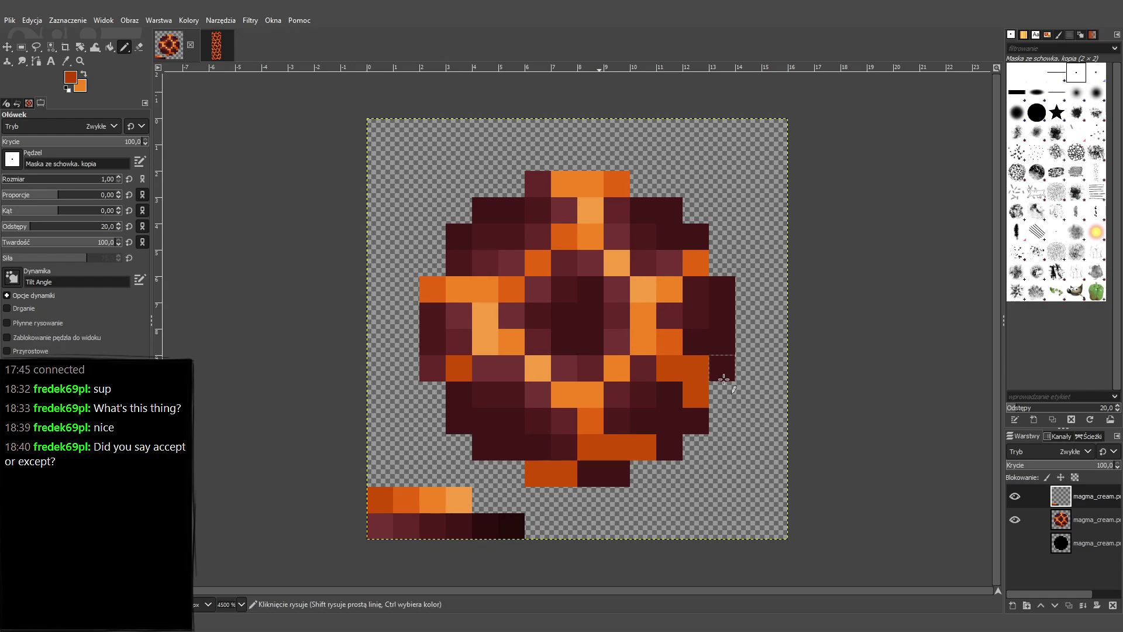
Extend the orange swatch row with two successively darker red-orange shades, discarding the test stroke above the row.
left_click_drag(510, 508, 488, 503)
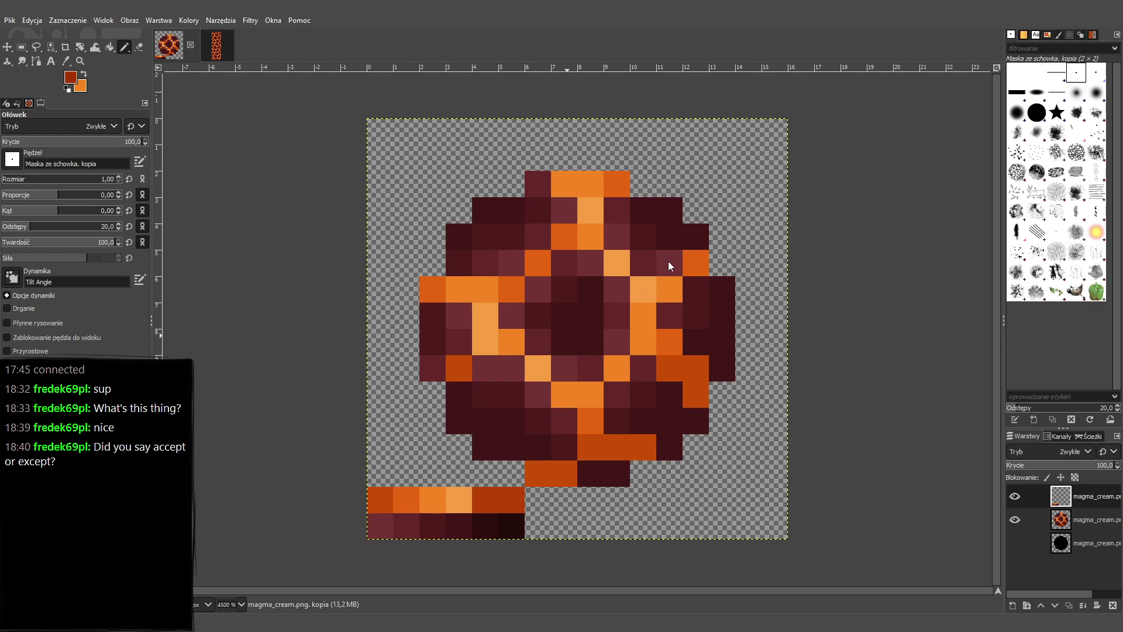
left_click(513, 501)
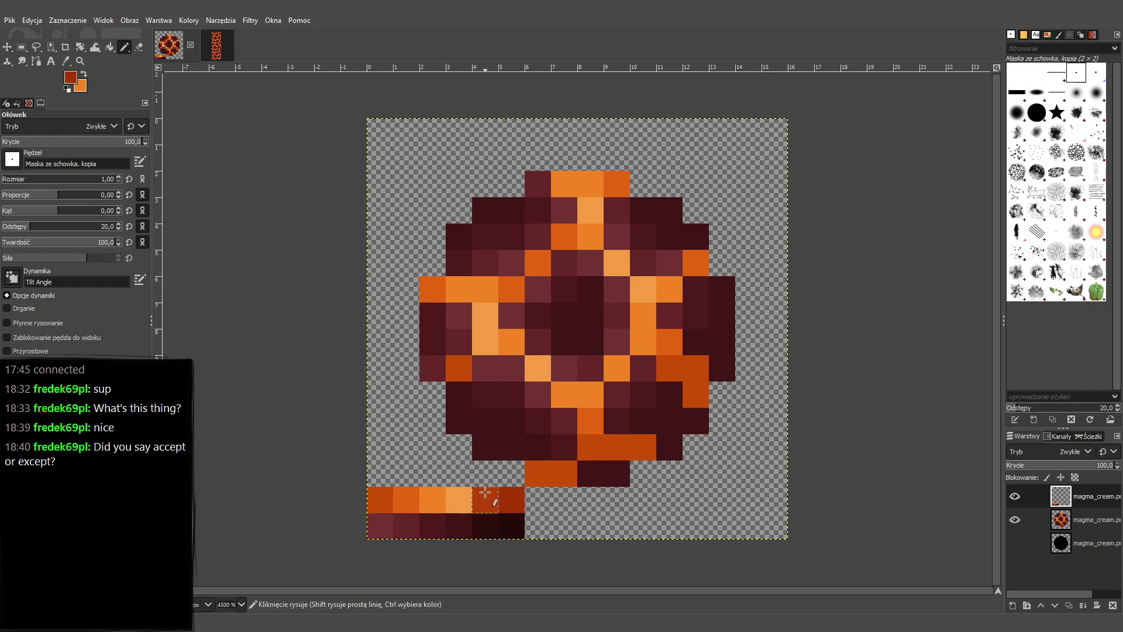
left_click_drag(380, 474, 407, 473)
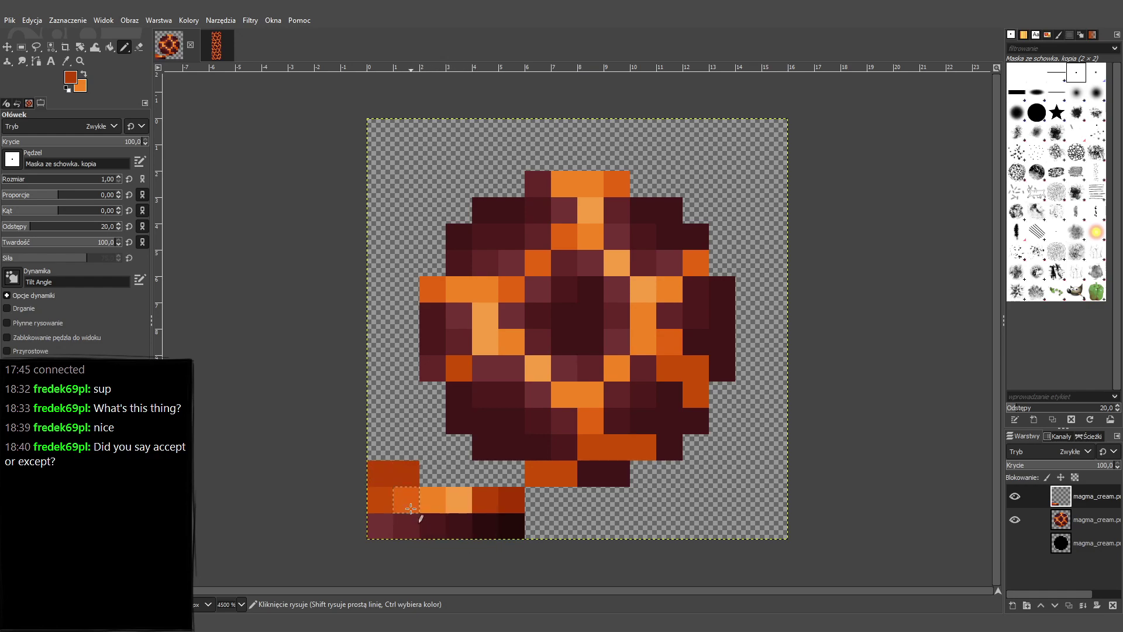
key("ctrl+z")
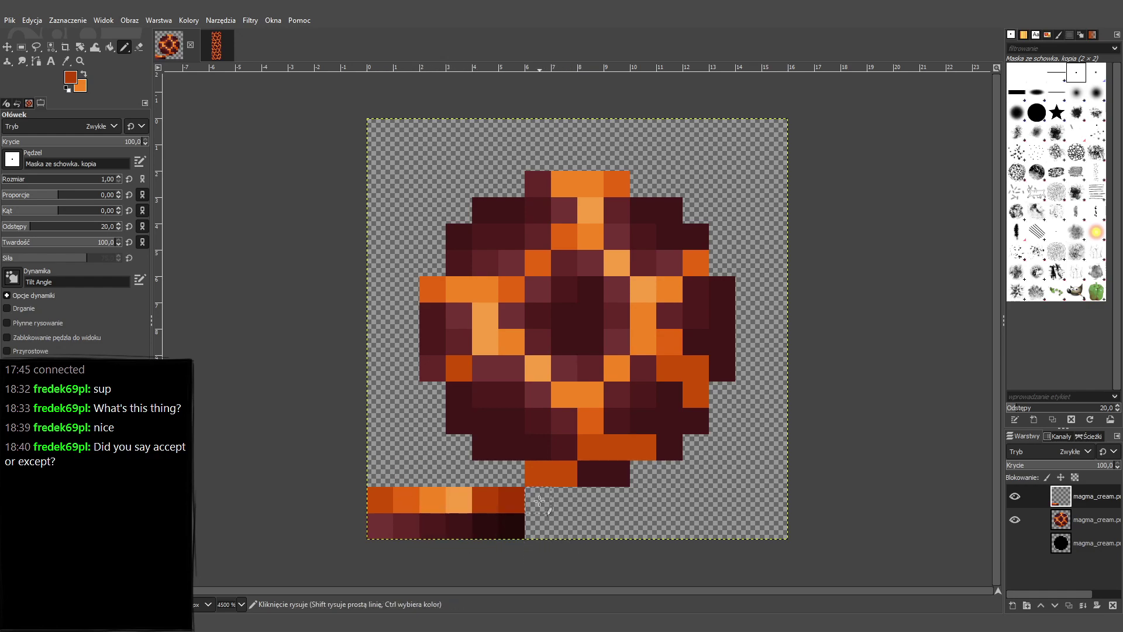
Blend the darkest orange over the fifth orange swatch at 50% opacity, restore full opacity, and undo the blend.
left_click(508, 502, "ctrl")
left_click(83, 143)
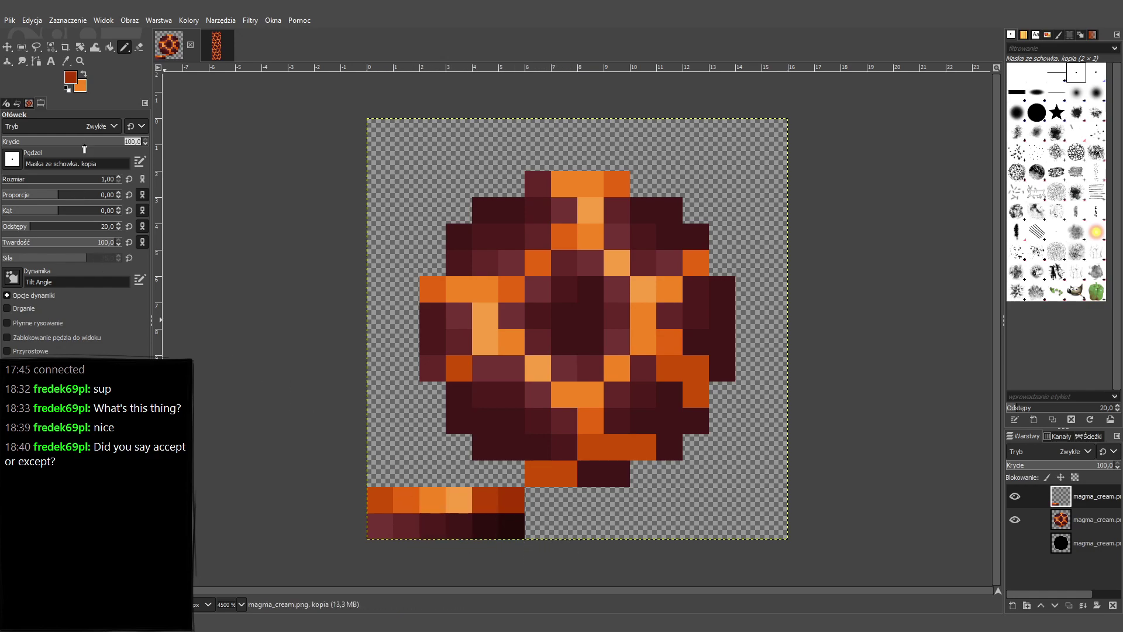
type("50")
key("Return")
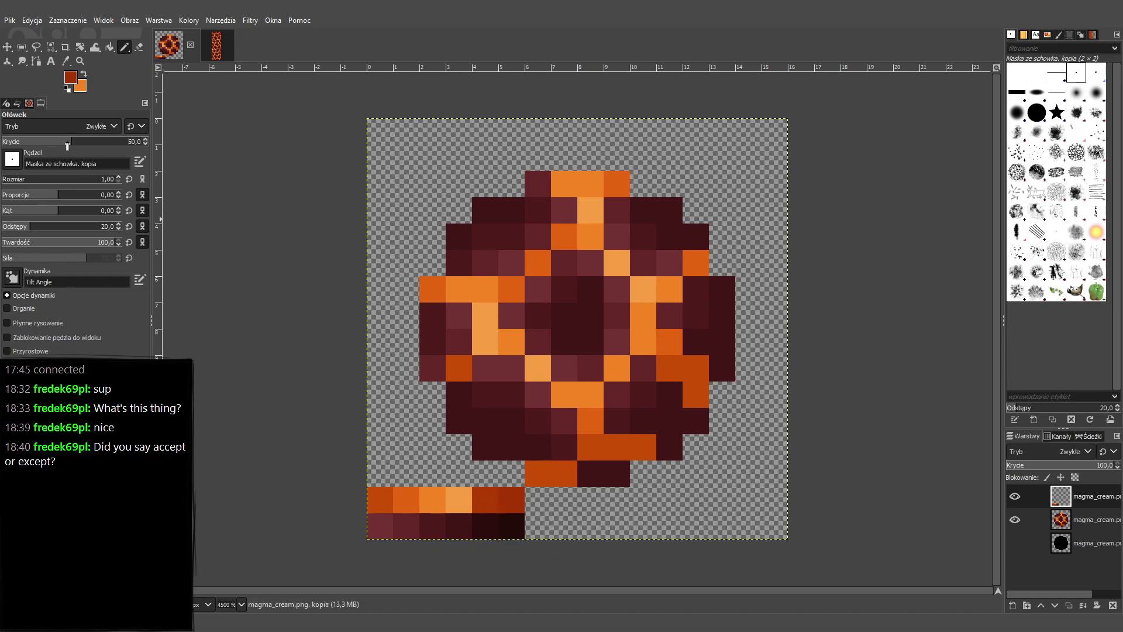
left_click_drag(78, 147, 147, 144)
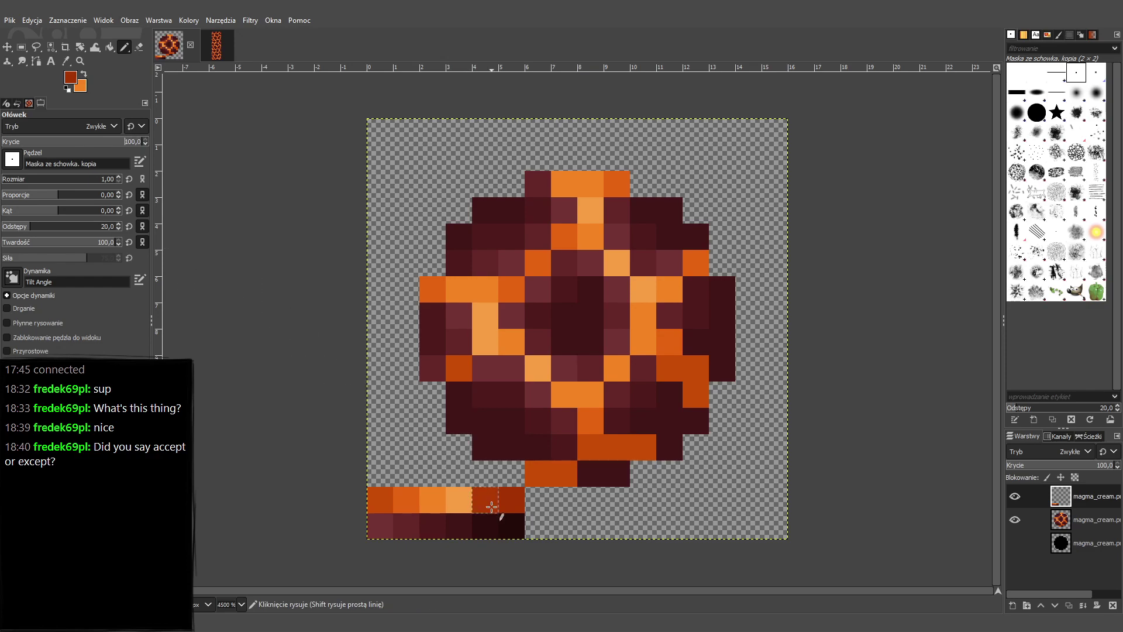
left_click_drag(391, 454, 589, 461)
key("ctrl+z")
key("ctrl")
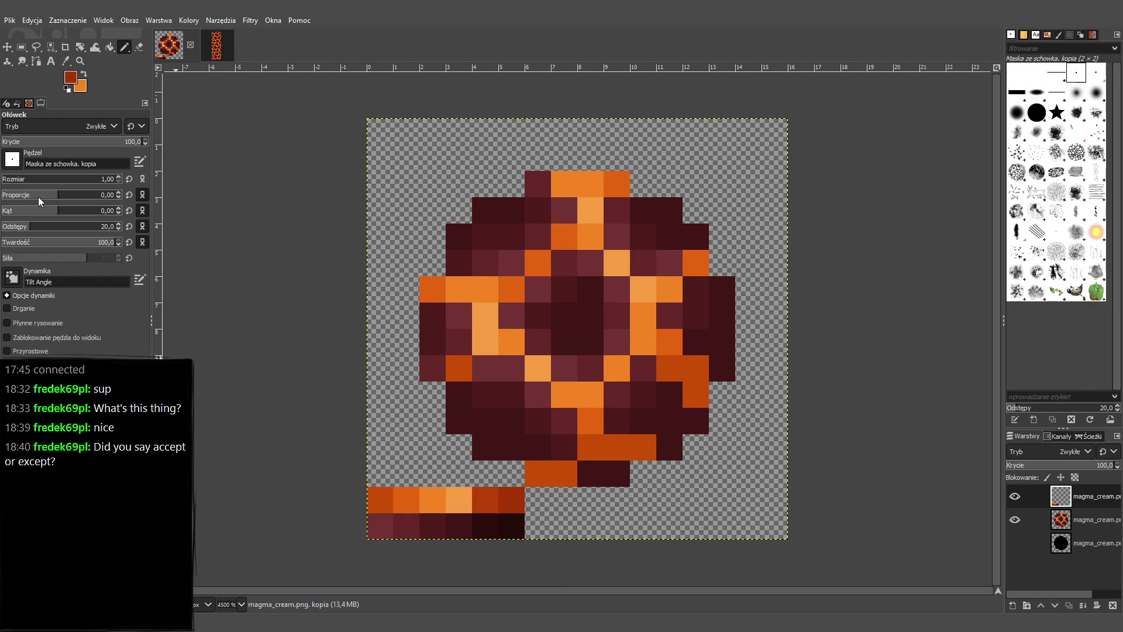
Blend the darkest orange over the fifth swatch at 40% opacity, restore full opacity, and discard a test stroke above the row.
left_click(83, 145)
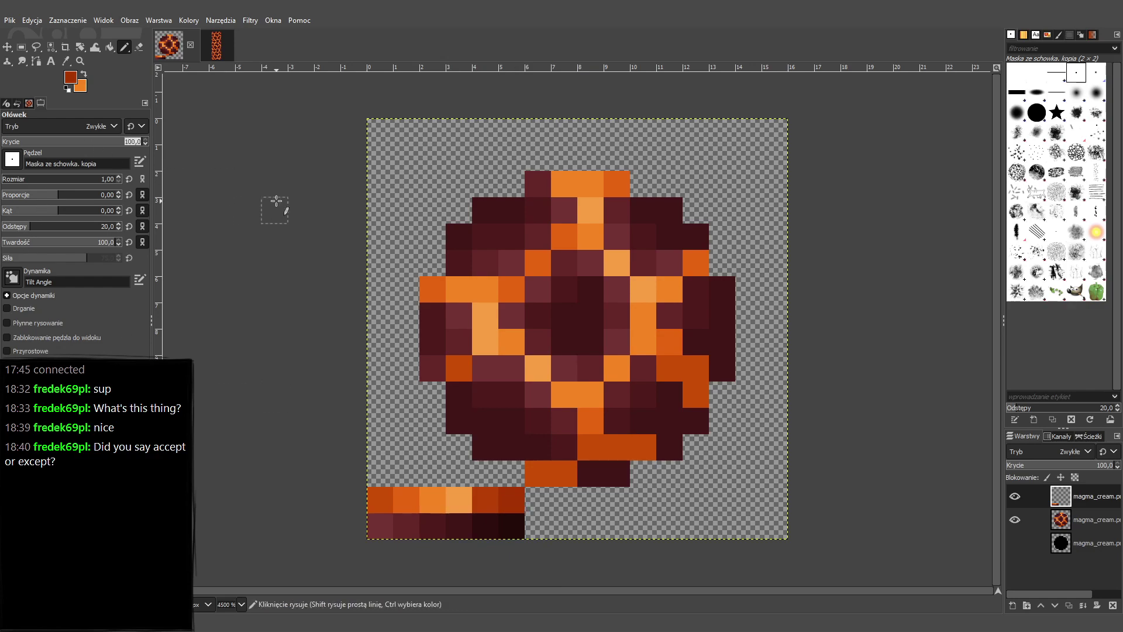
type("40")
key("Return")
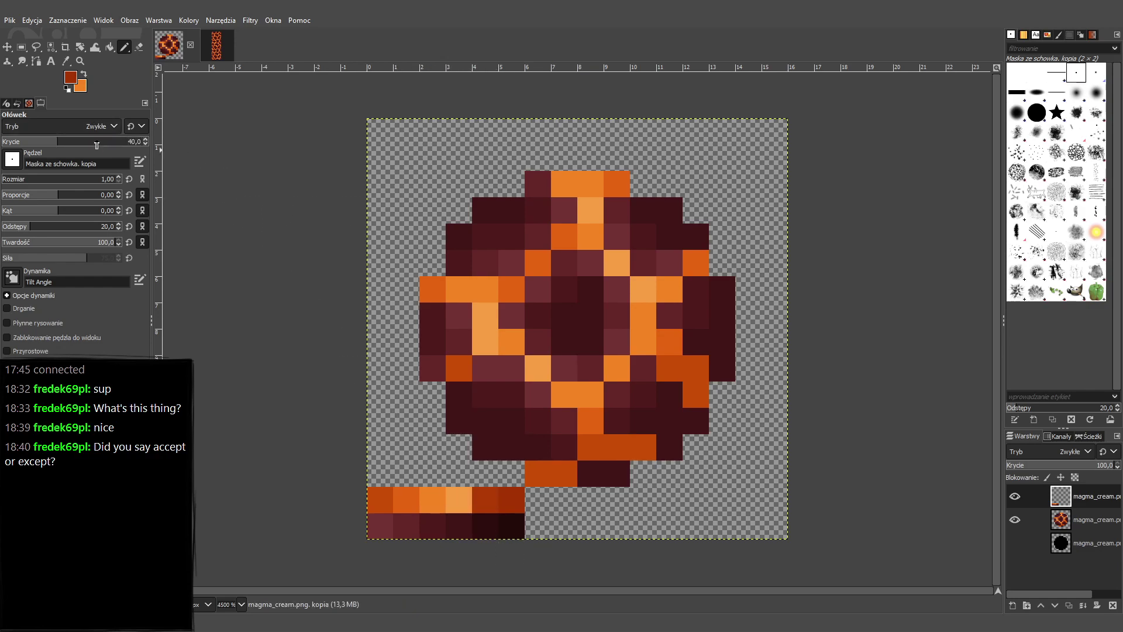
left_click_drag(97, 145, 148, 145)
left_click_drag(485, 474, 389, 469)
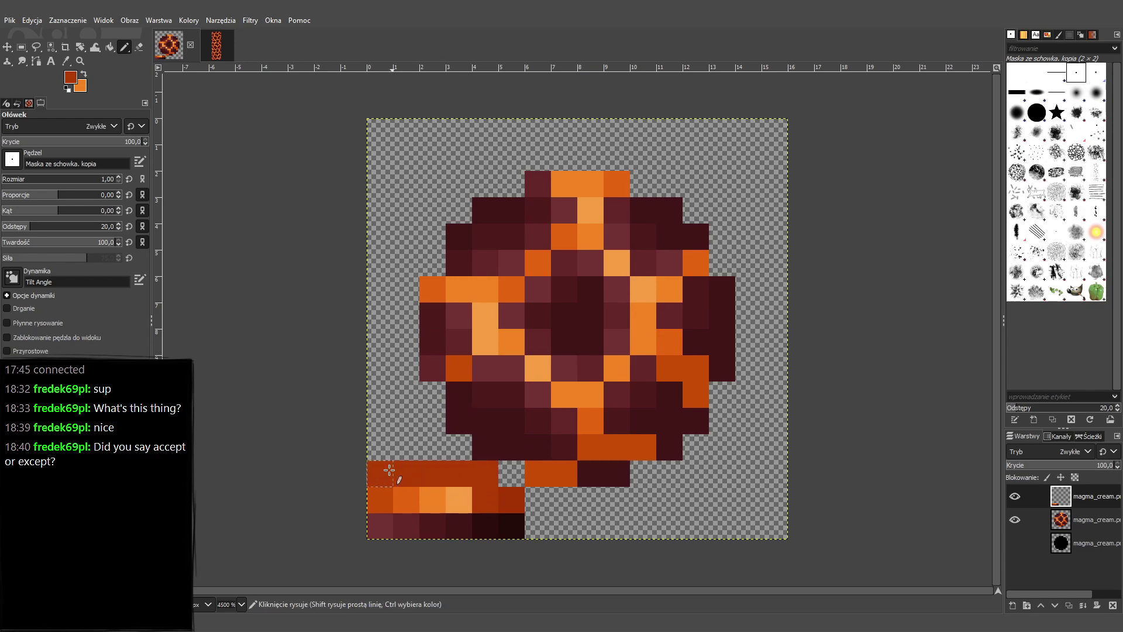
key("ctrl+z")
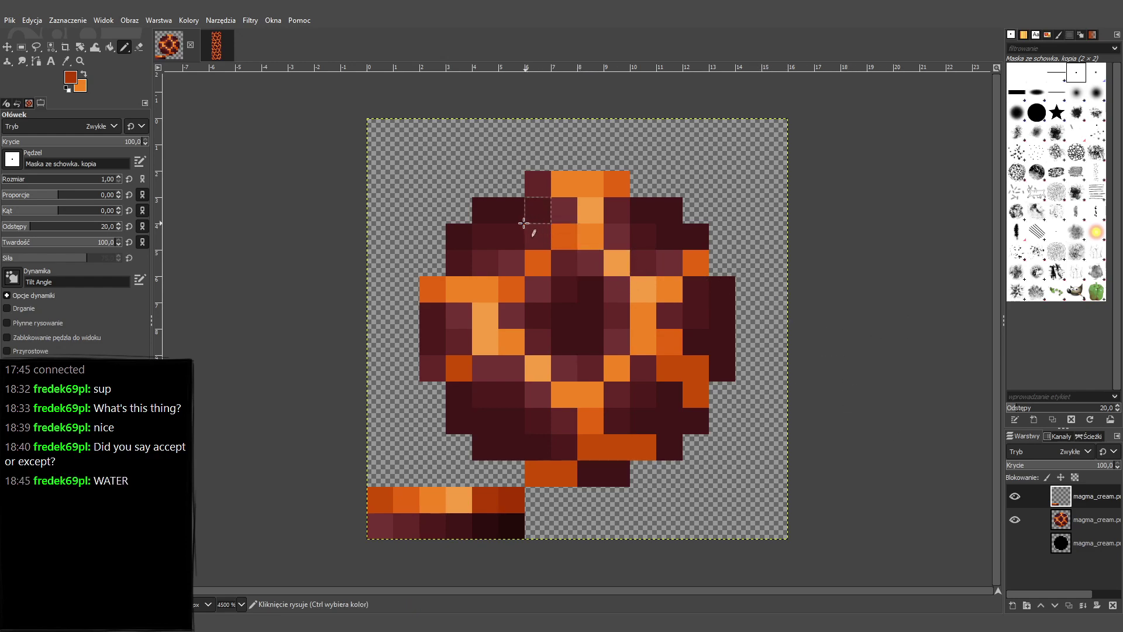
Recolour the sixth orange swatch on the swatch layer with a deeper, redder shade.
left_click(505, 208, "ctrl")
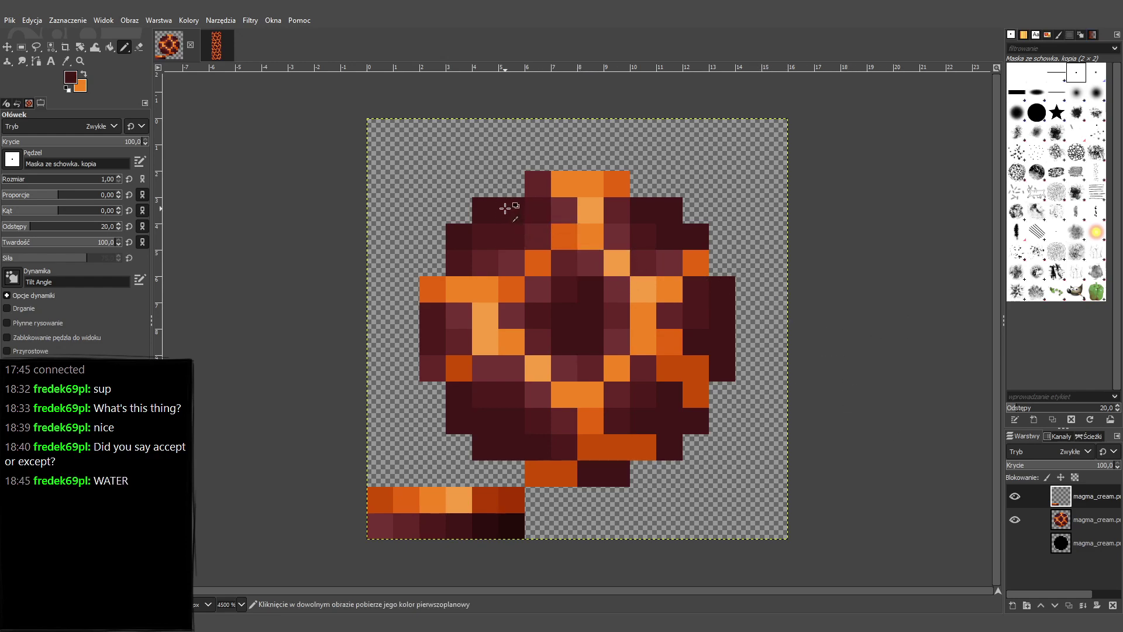
left_click(1074, 518)
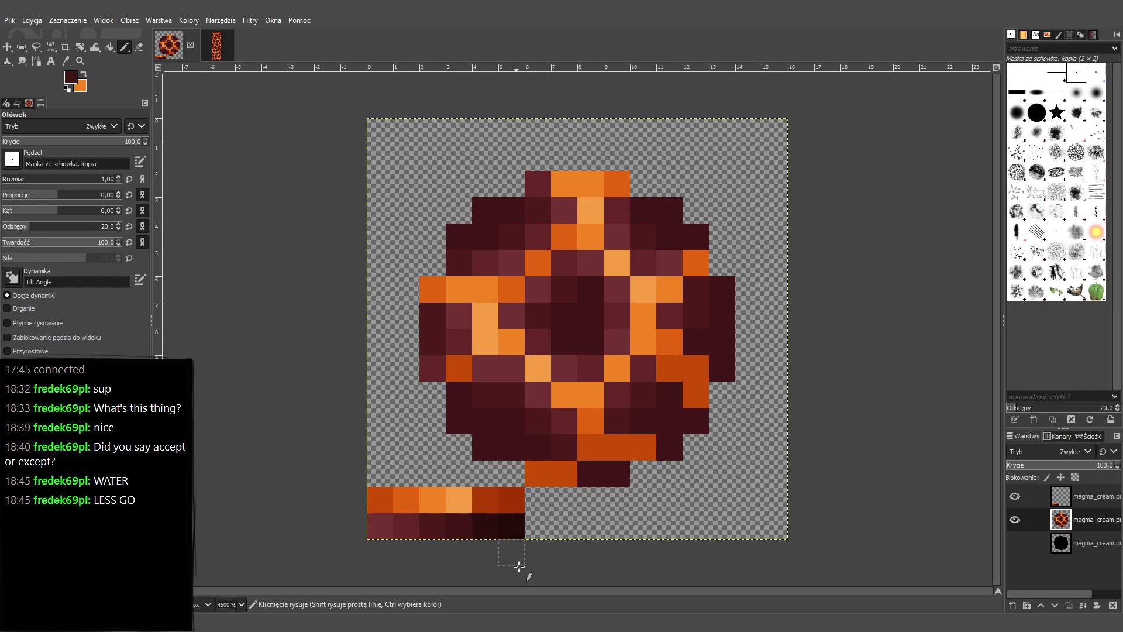
left_click(1069, 493)
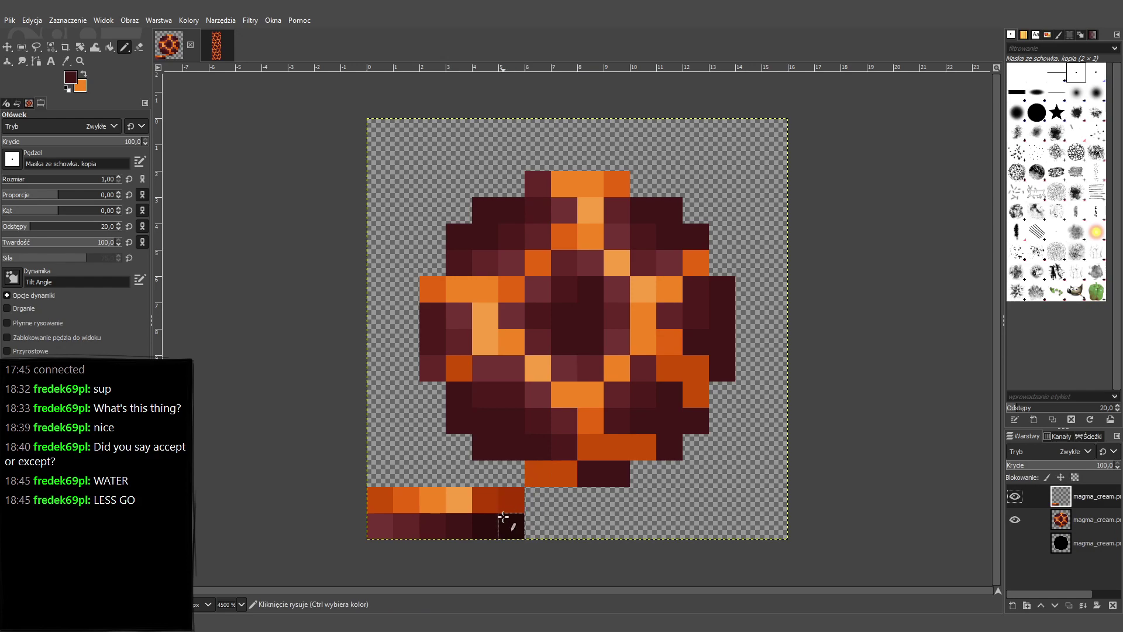
left_click(514, 499, "ctrl")
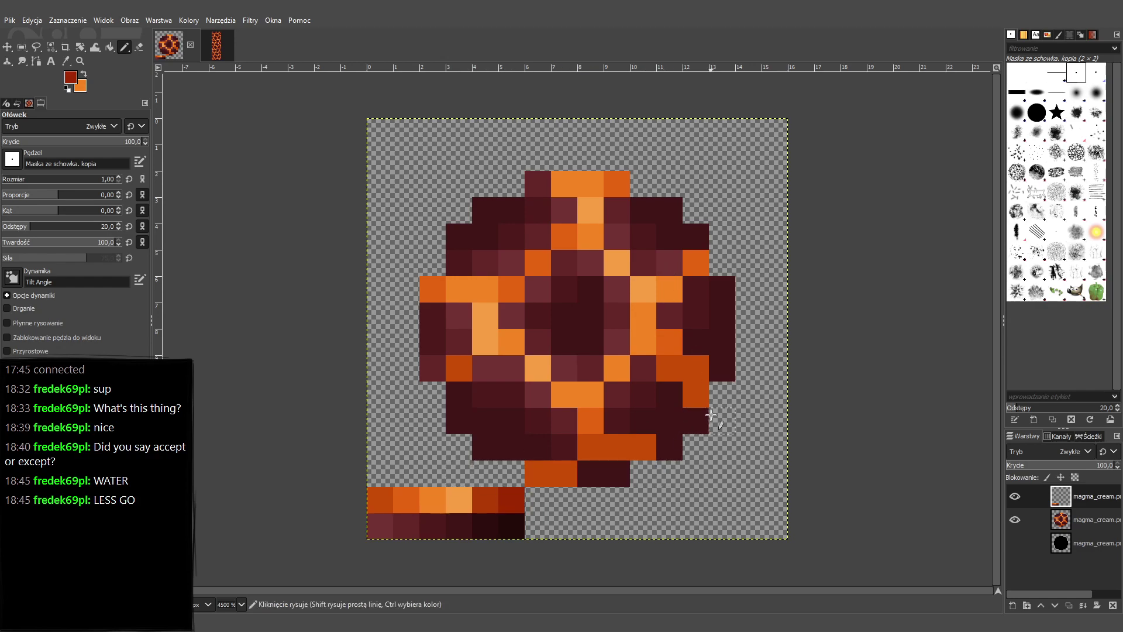
Undo the extra dark swatches in the orange and maroon rows, and sample a dark maroon from the ball's upper-left area.
key("ctrl+z")
key("ctrl+z")
key("ctrl+z")
key("ctrl+z")
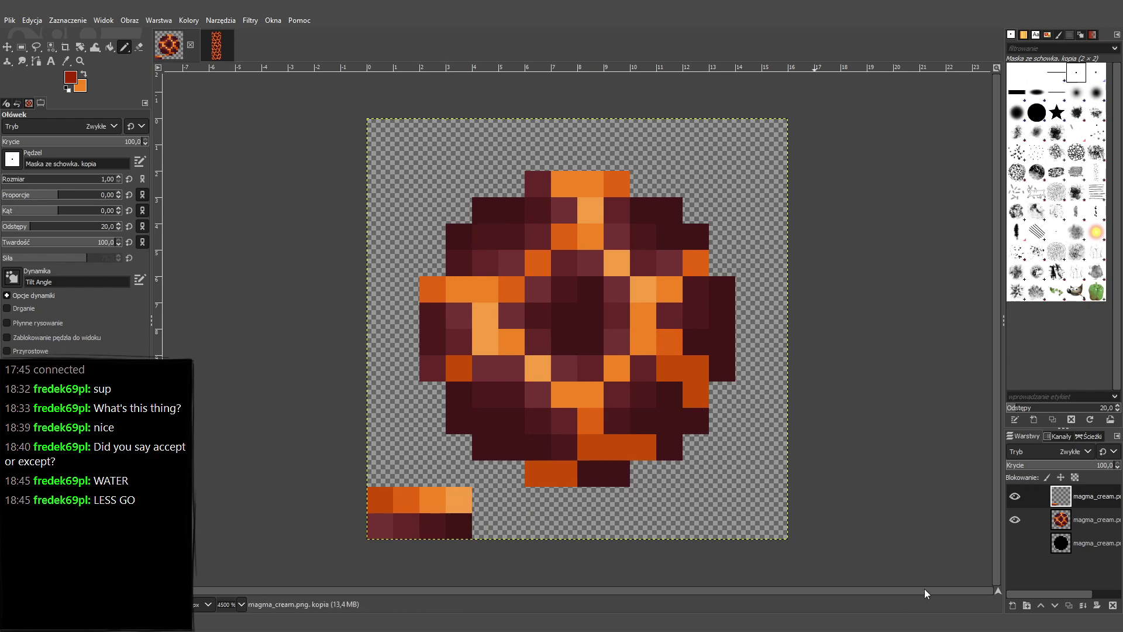
left_click(1060, 524)
left_click(485, 234, "ctrl")
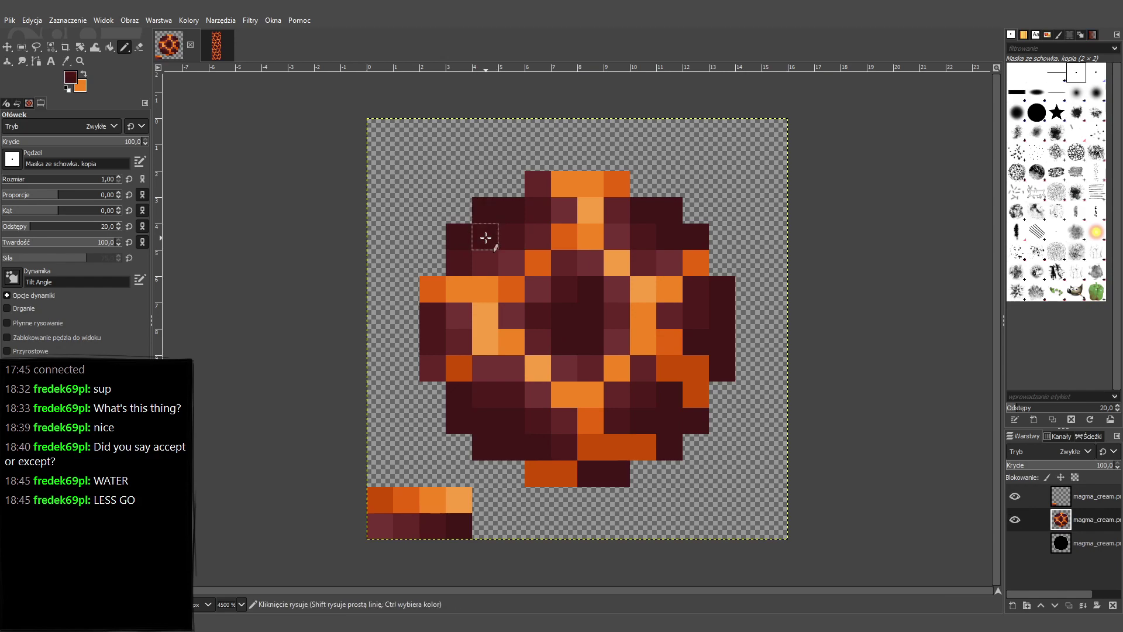
left_click(1068, 497)
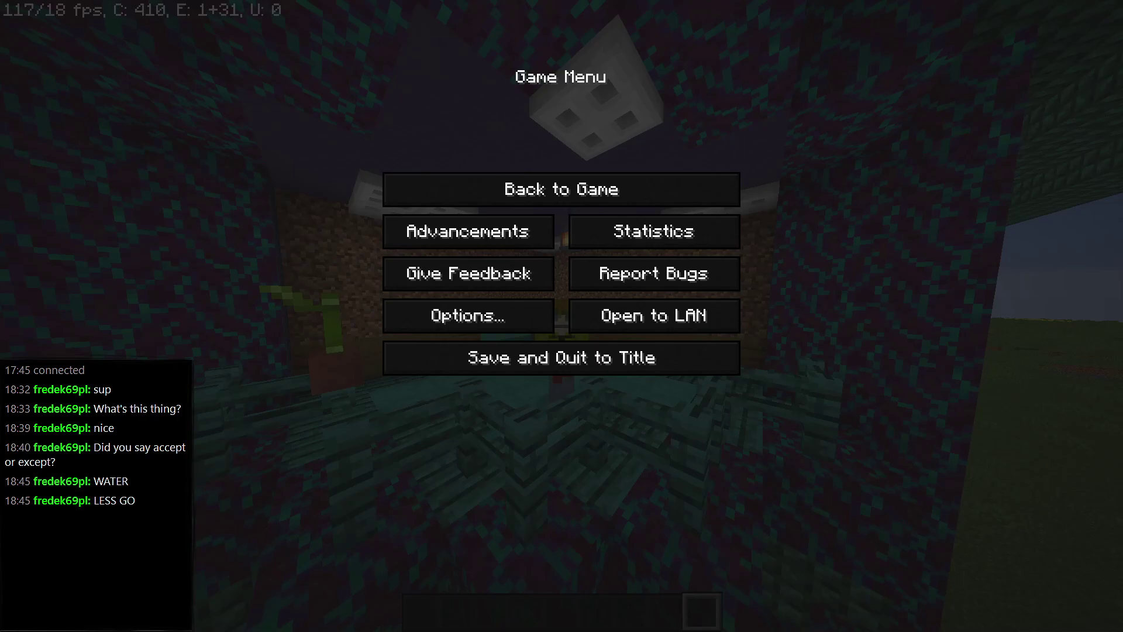
Switch to Minecraft, search the creative inventory for "go" and put a stack of golden carrots in hotbar slot 9.
key("Escape")
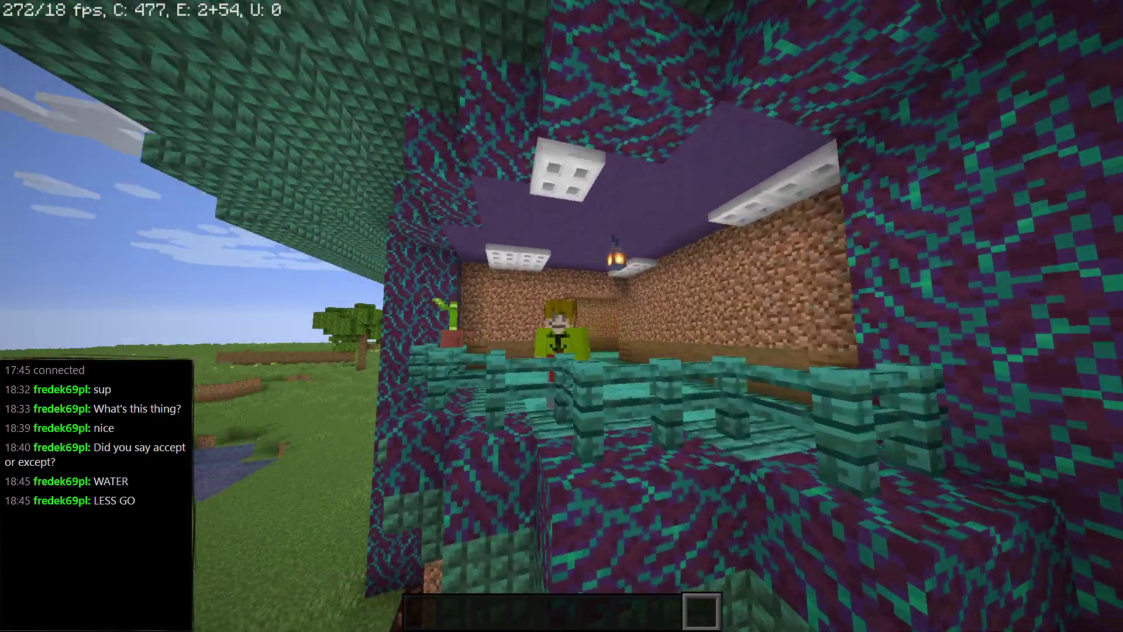
key("e")
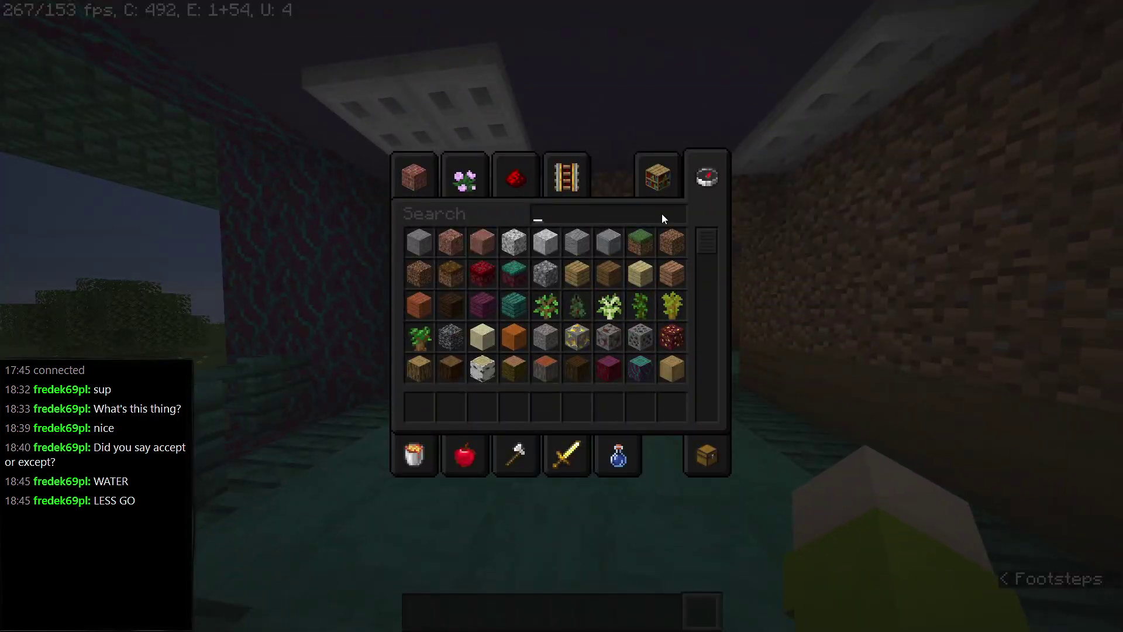
type("go")
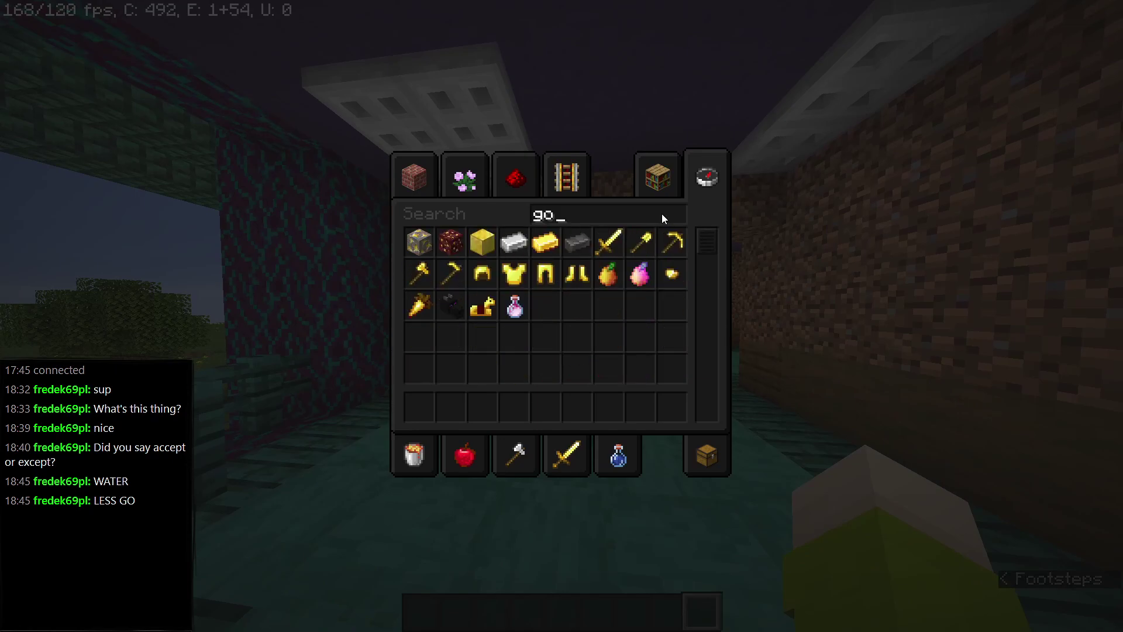
type("9")
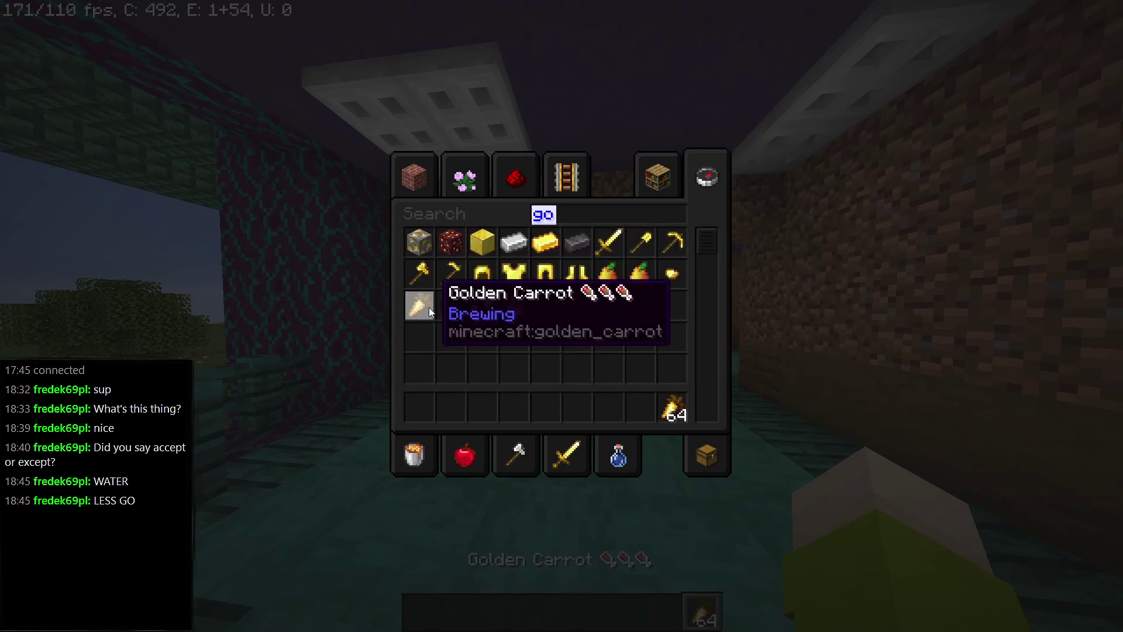
key("Escape")
Search the creative inventory for "item" and put a stack of item frames in hotbar slot 8.
type("e")
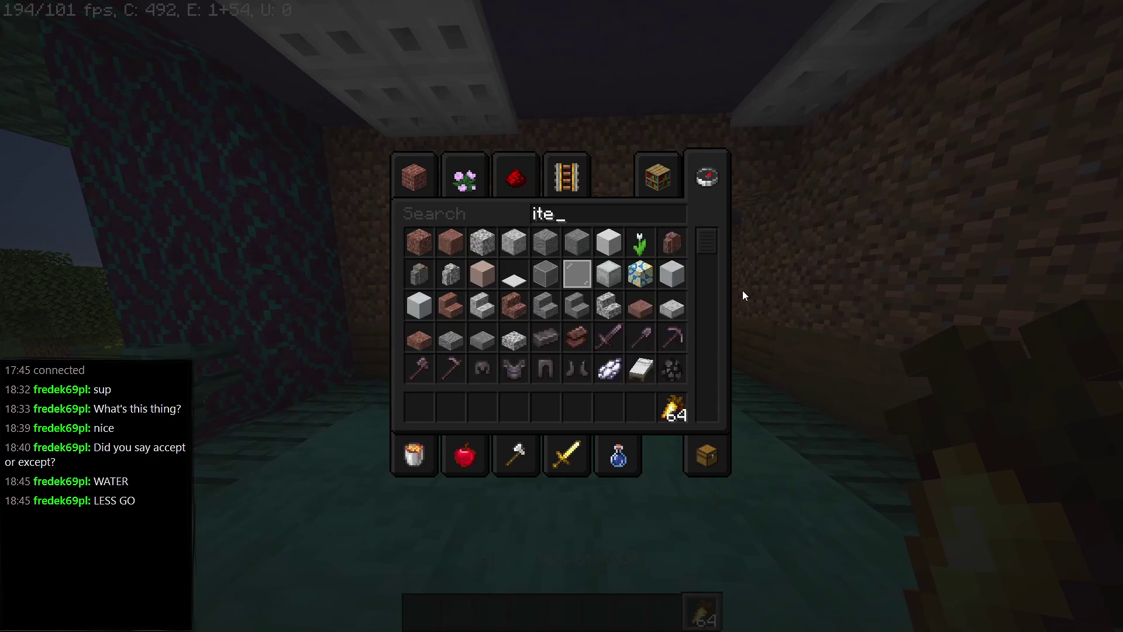
type("item8")
key("Escape")
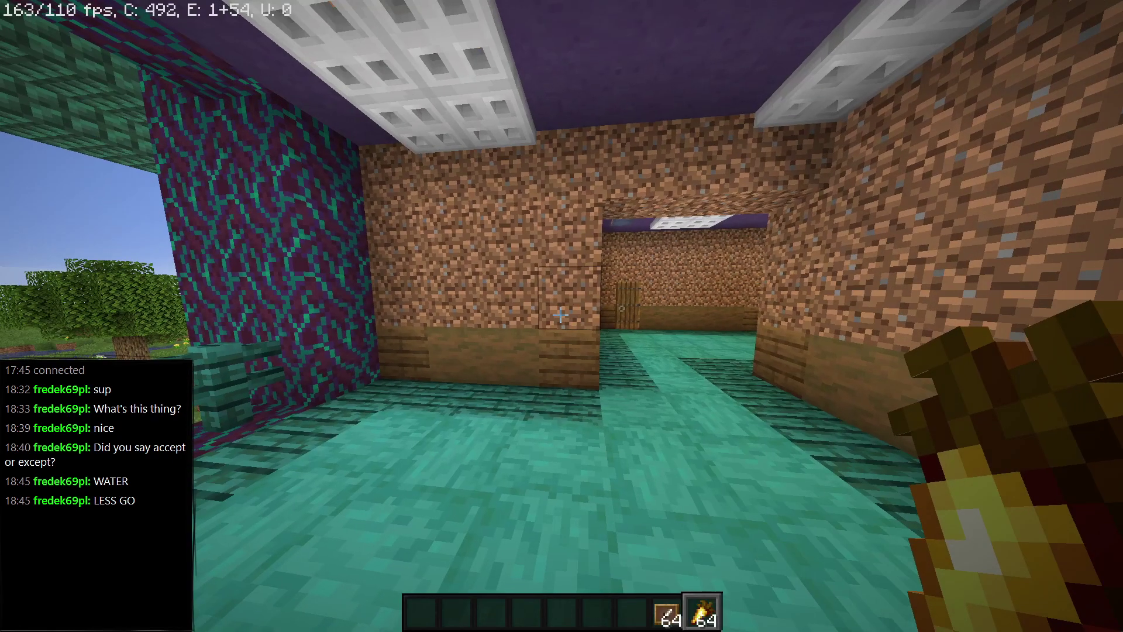
Place an item frame on the dirt wall beside the doorway and put a golden carrot in it.
key("8")
right_click(562, 316)
key("9")
right_click(562, 316)
key("5")
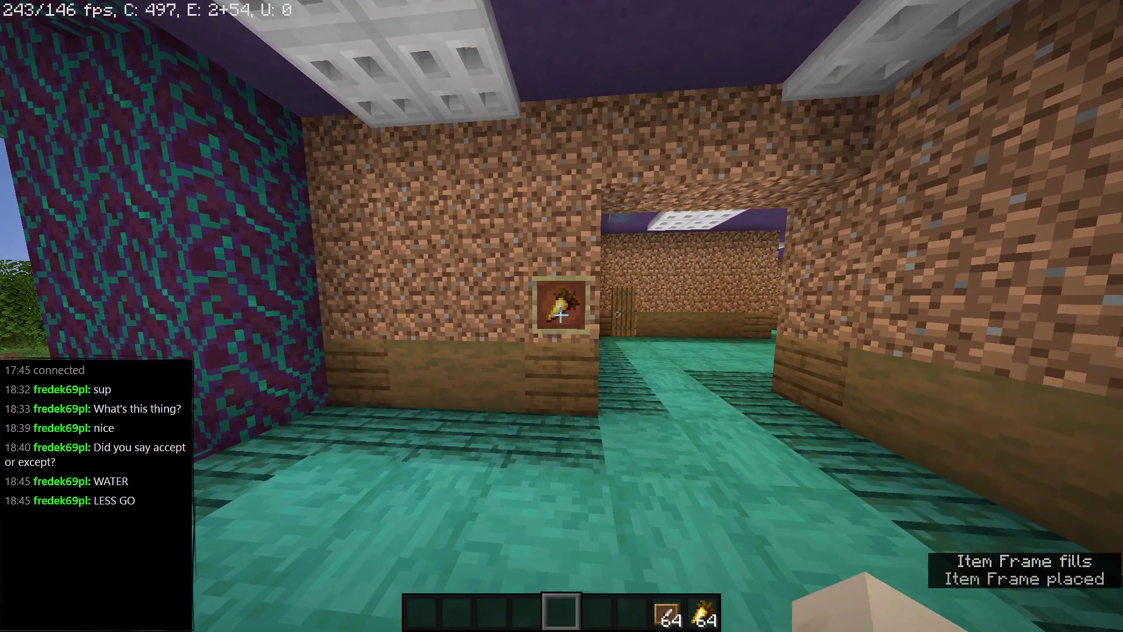
Hide the game interface and examine the framed golden carrot's pixel shading and dark edge colours from close up.
key("w")
key("F1")
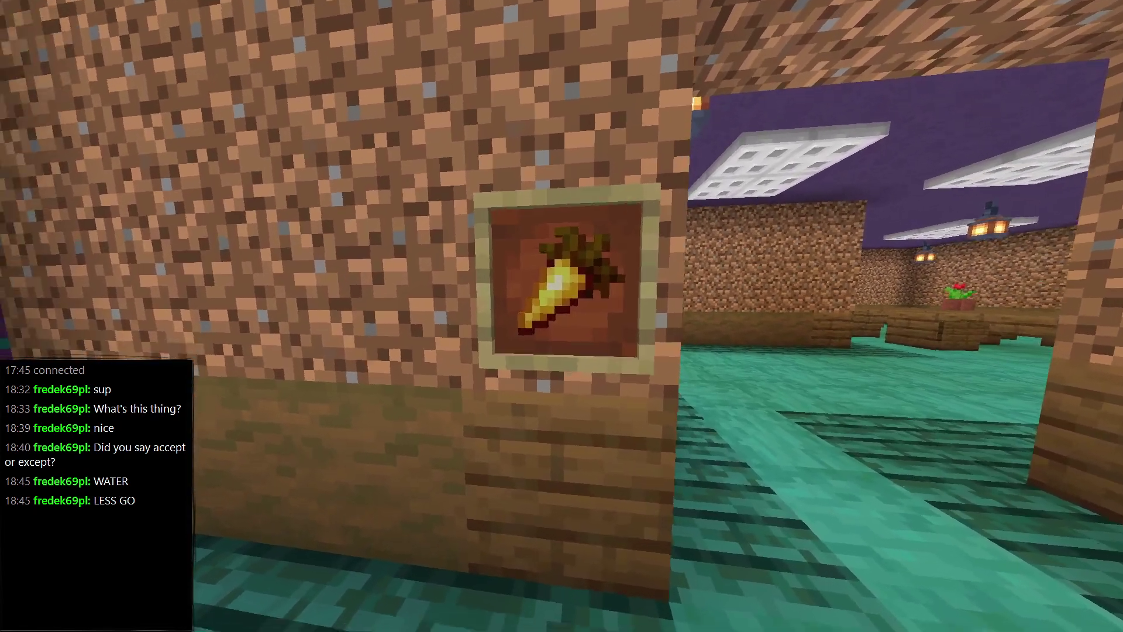
key("w")
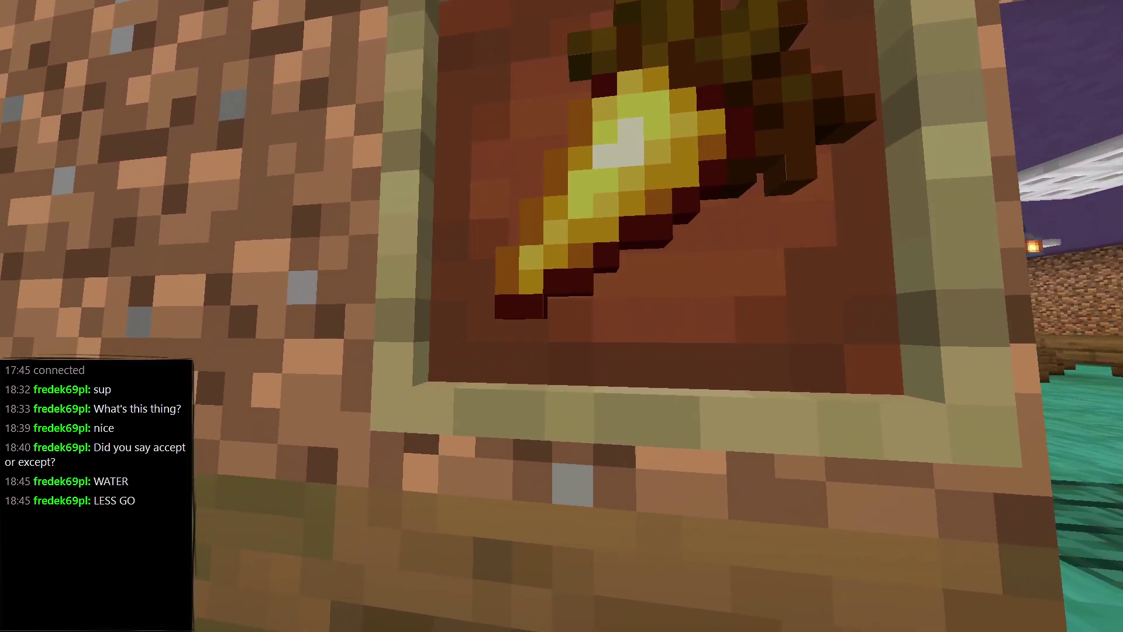
key("s")
key("w")
key("s")
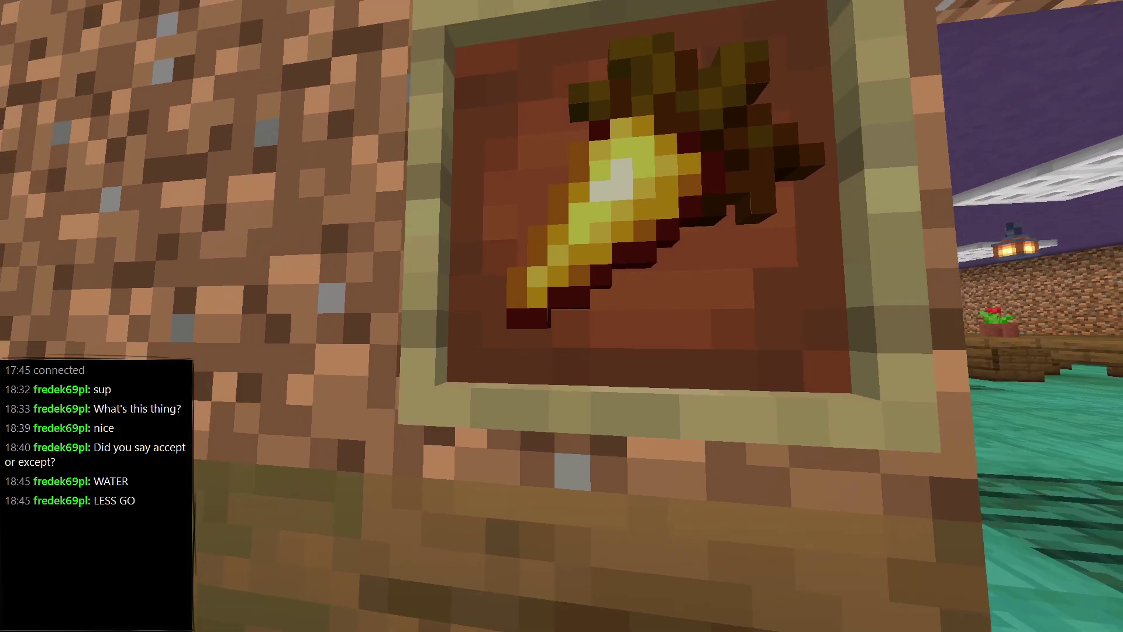
key("s")
key("w")
key("s")
key("w")
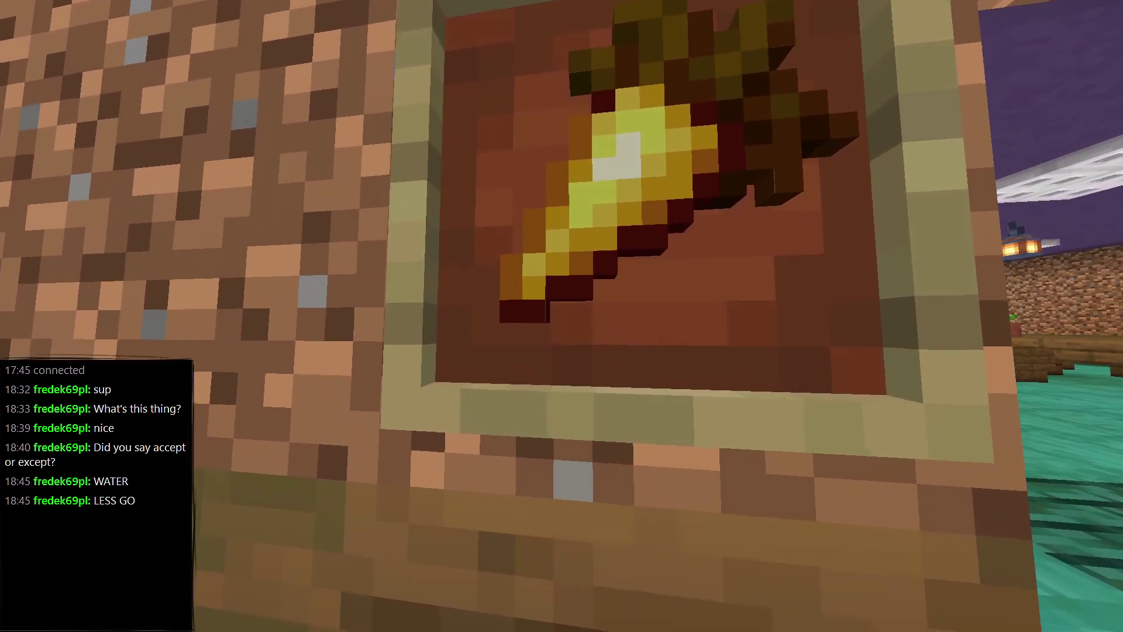
key("s")
key("w")
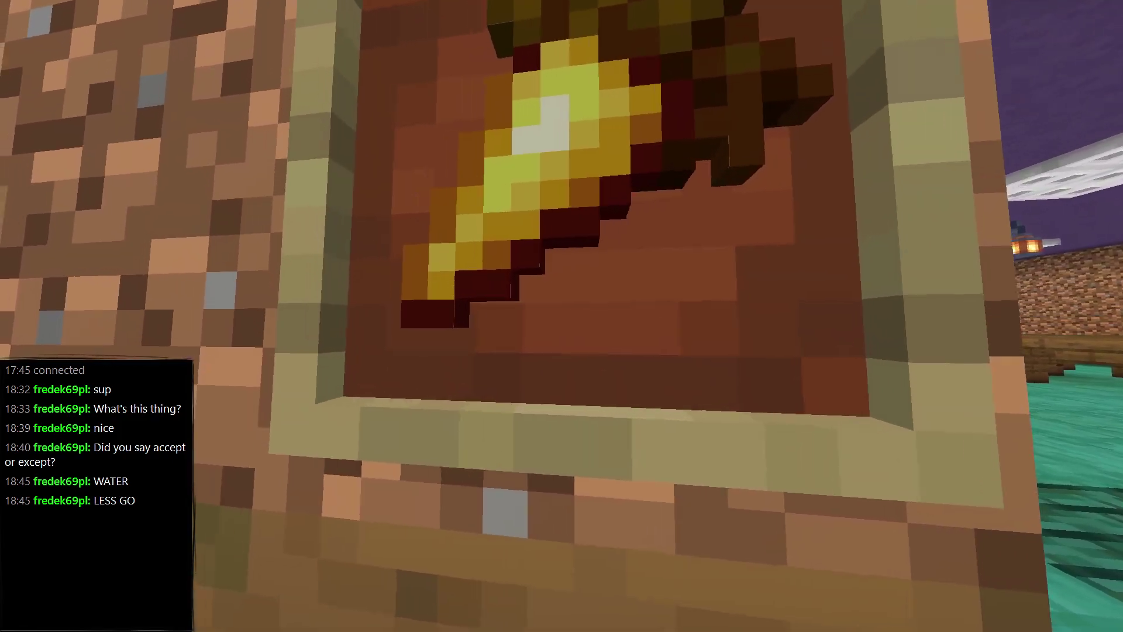
Compare the framed golden carrot's highlights and dark edge pixels from close up and from a distance.
key("s")
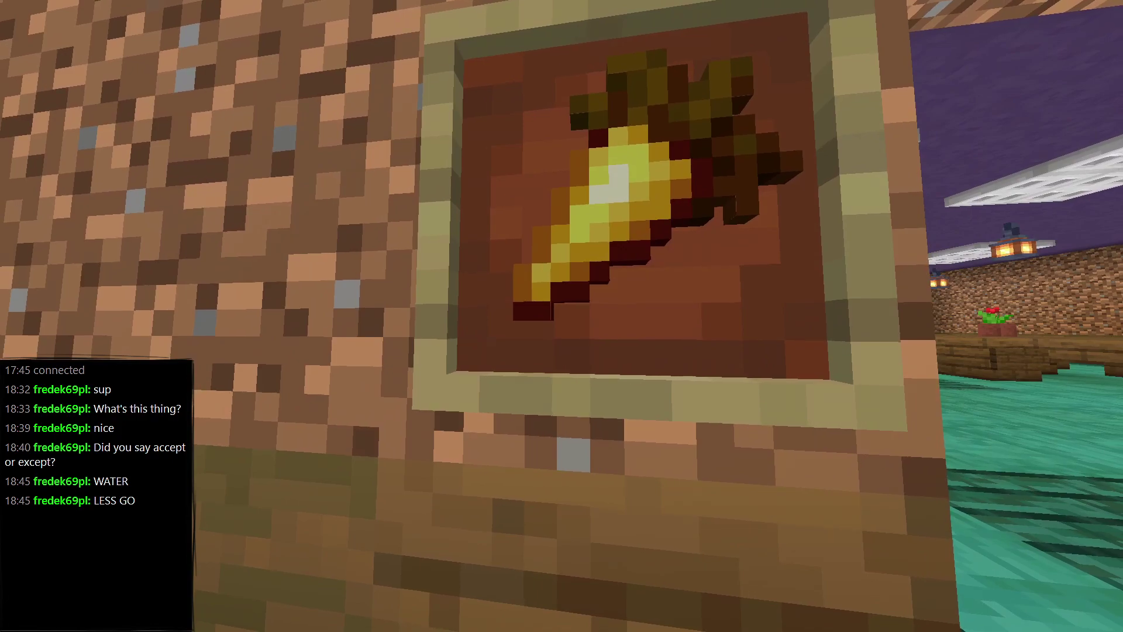
key("s")
key("w")
key("s")
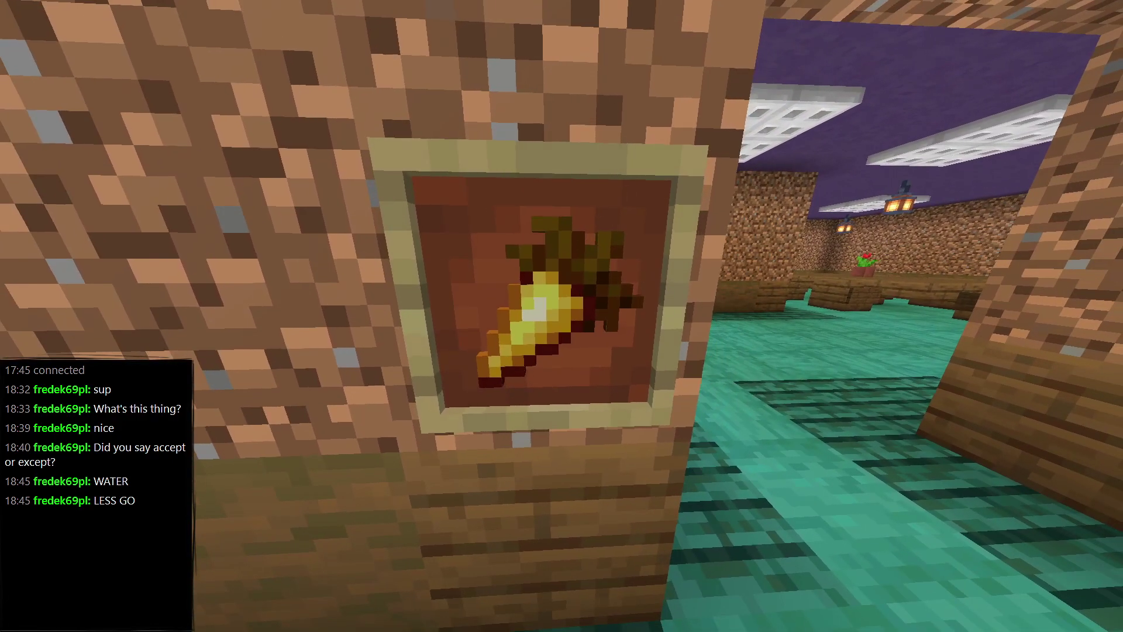
key("w")
key("s")
key("w")
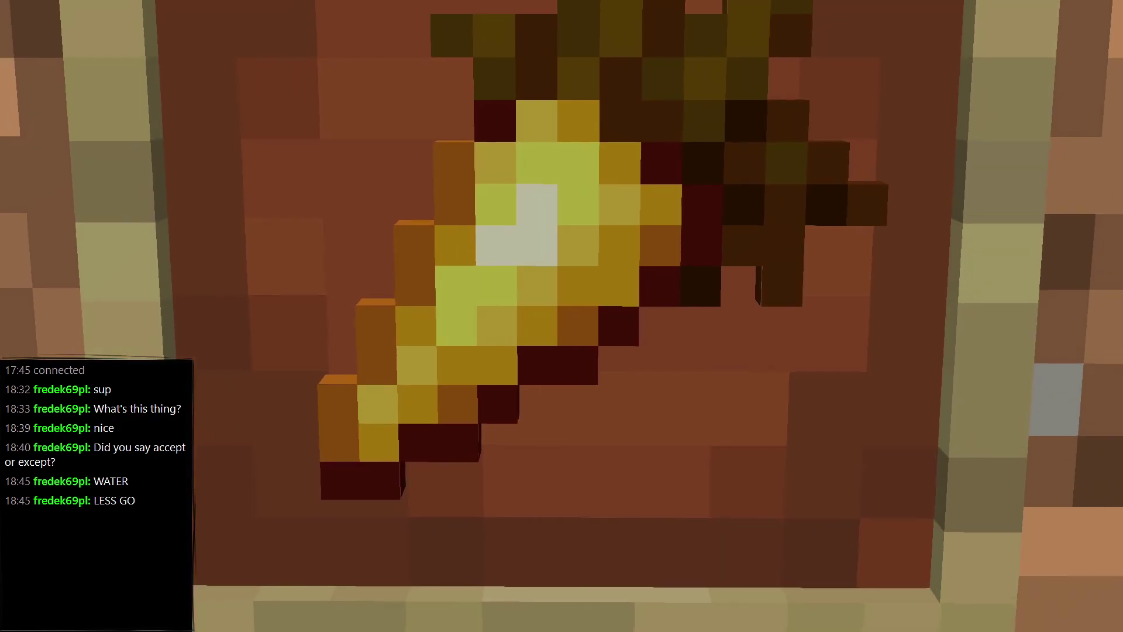
key("a")
key("w")
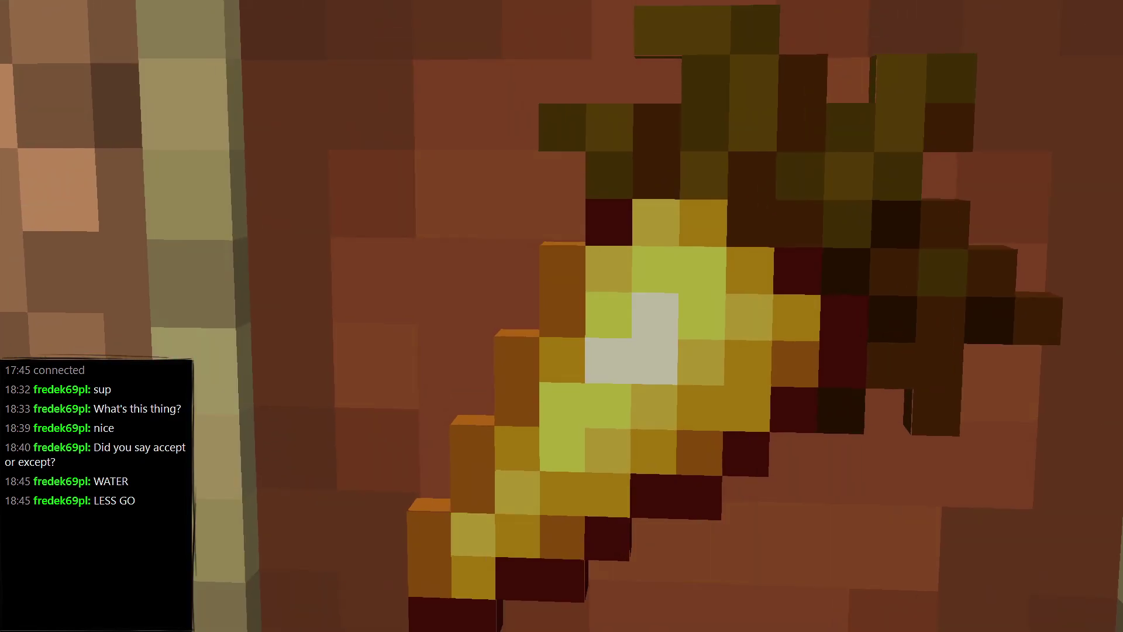
key("w")
key("s")
key("a")
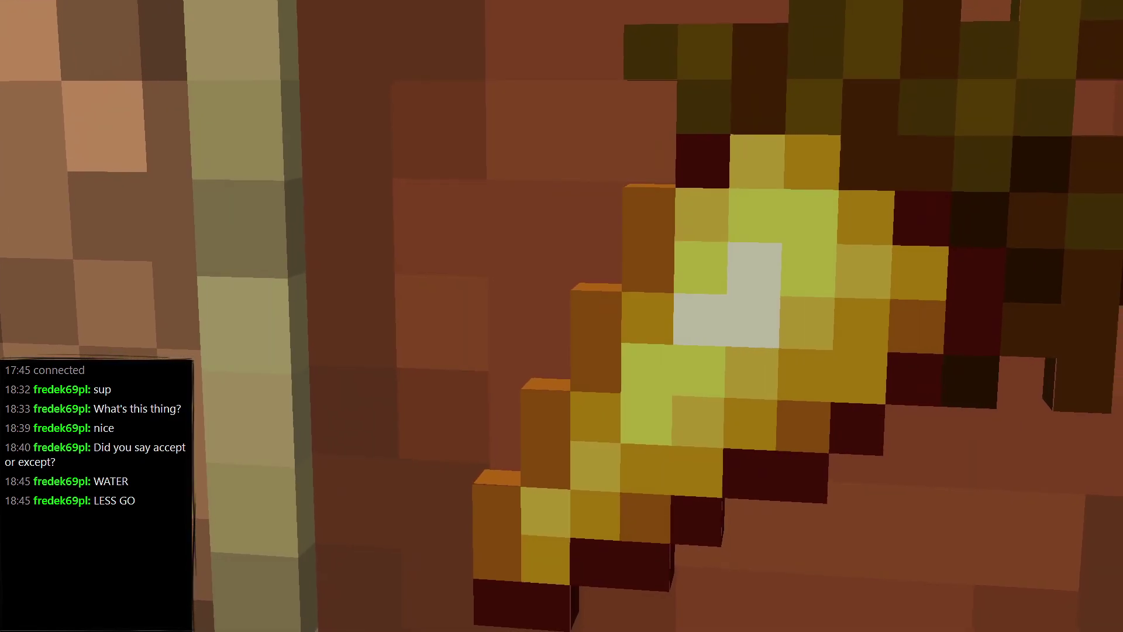
key("s")
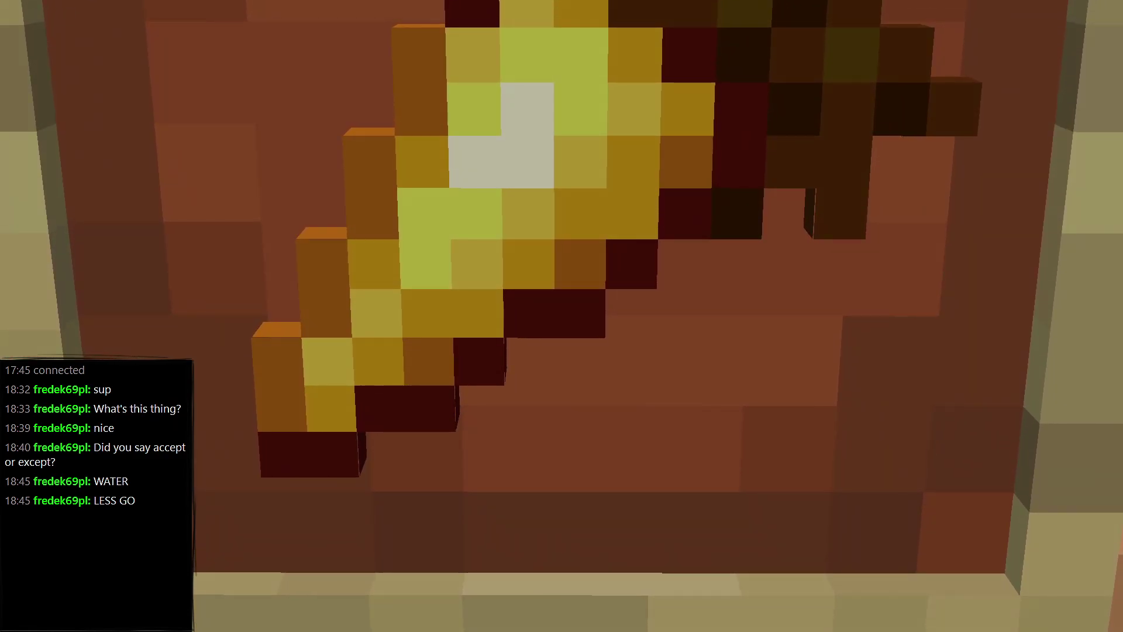
key("s")
key("w")
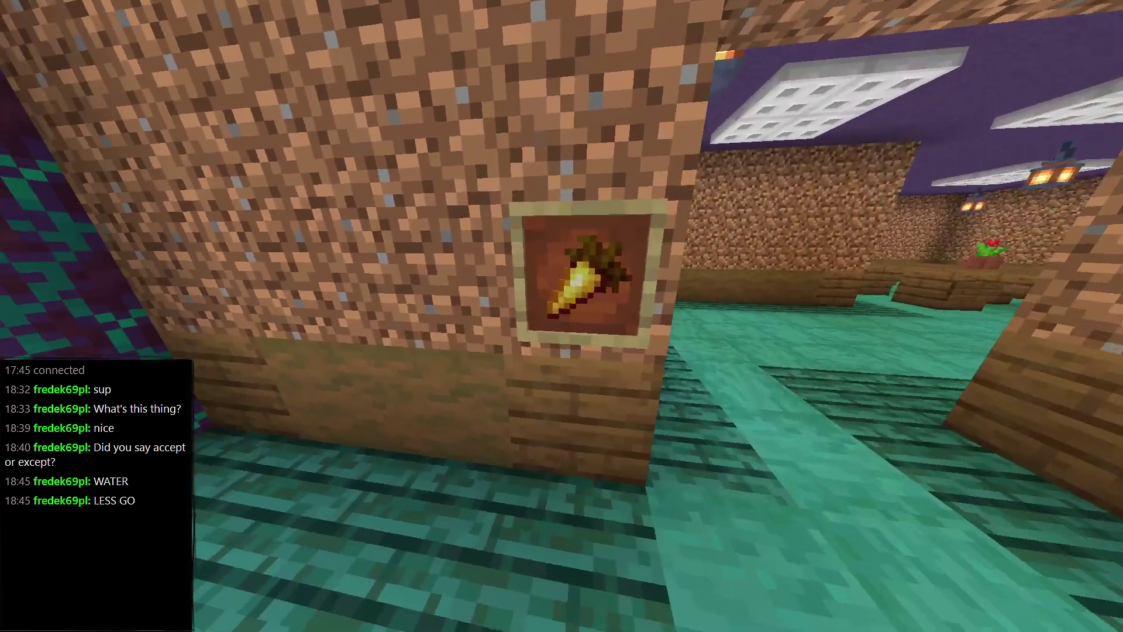
key("w")
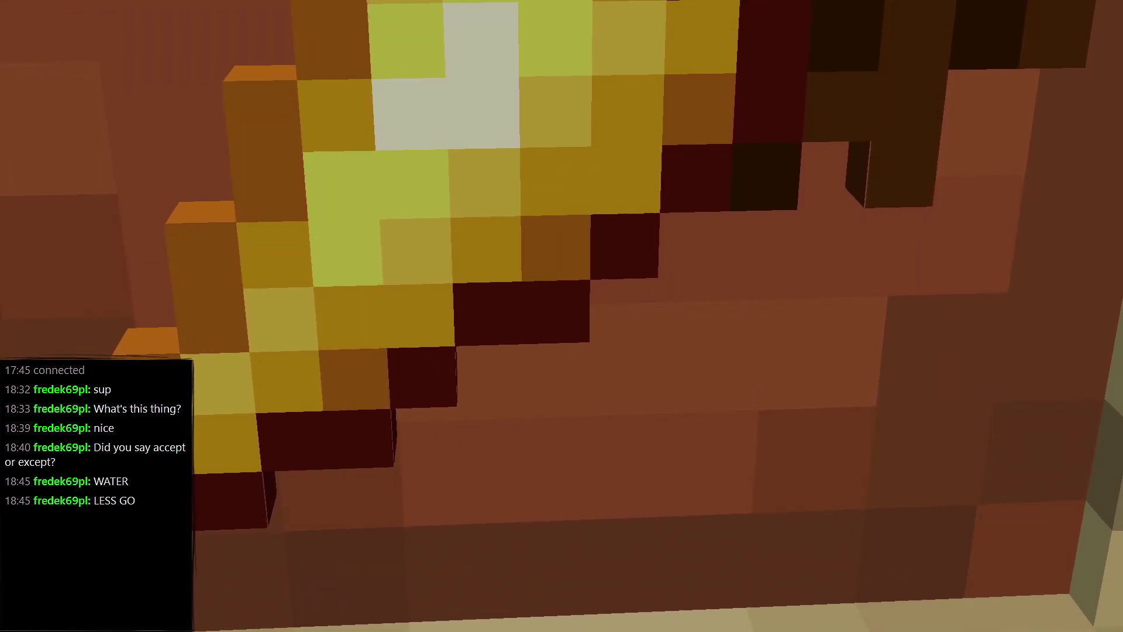
key("a")
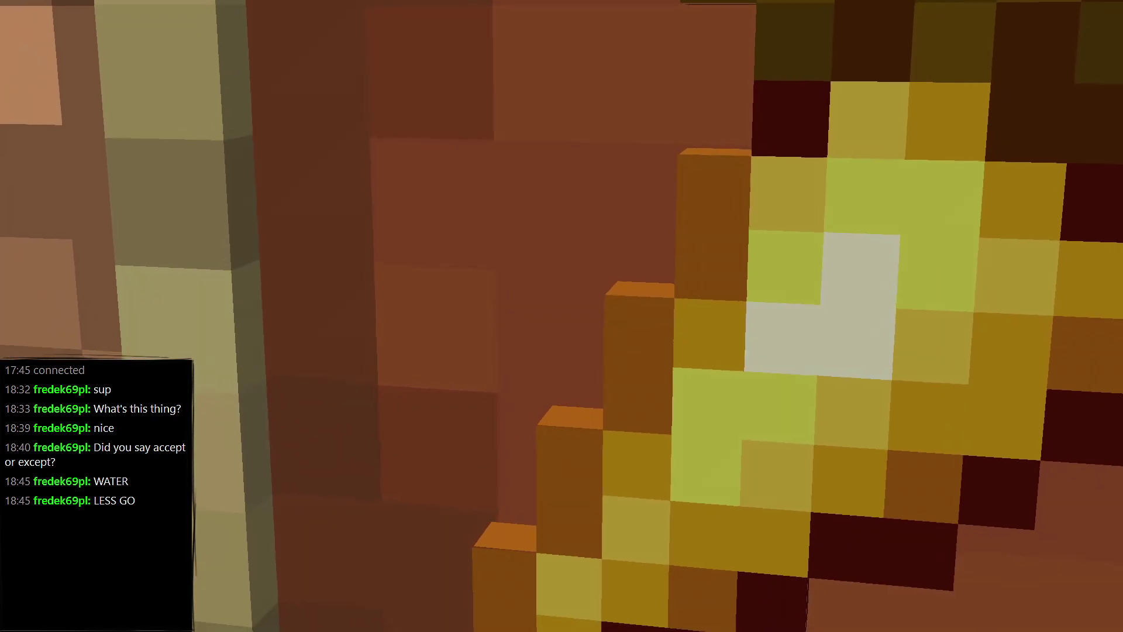
key("s")
key("w")
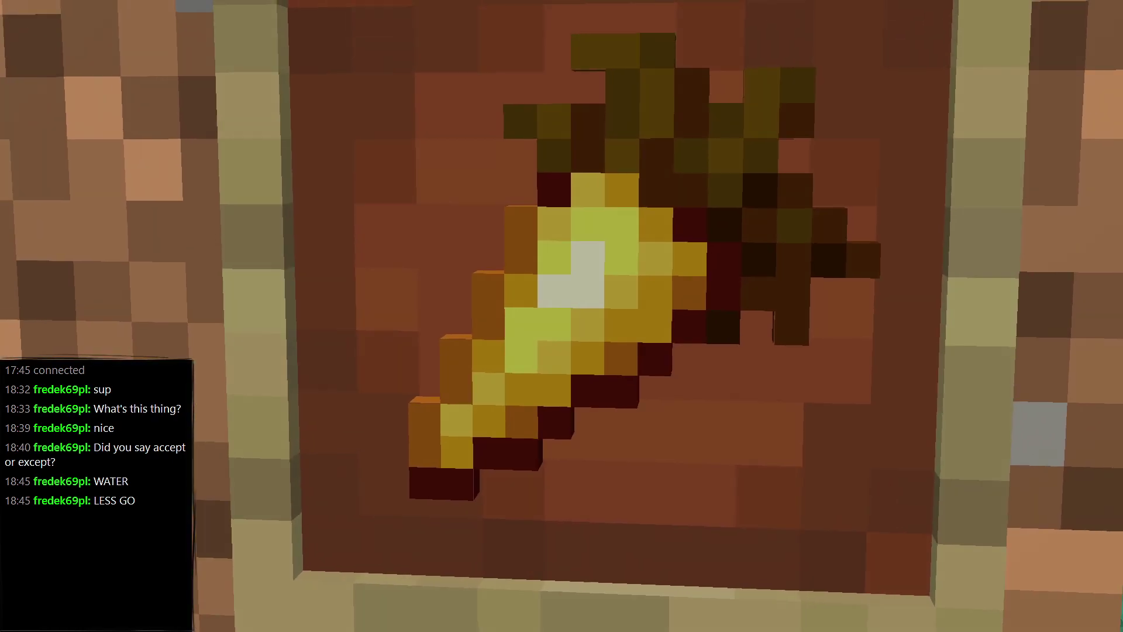
key("s")
key("w")
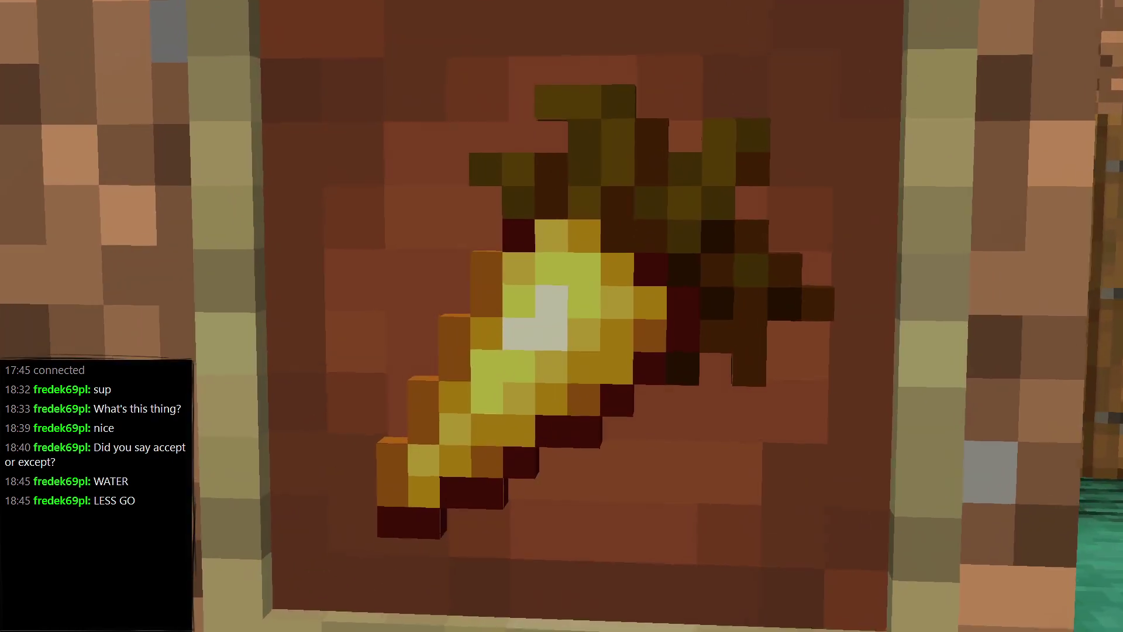
key("s")
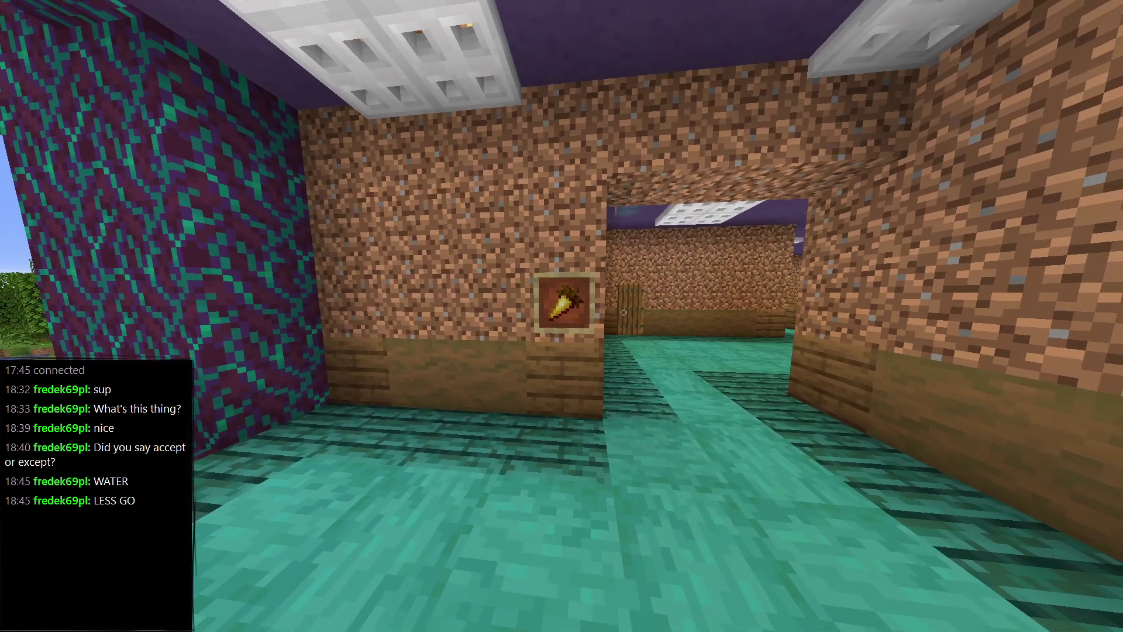
Switch to GIMP and extend the maroon palette row with two darker swatches, ending in near-black.
key("Escape")
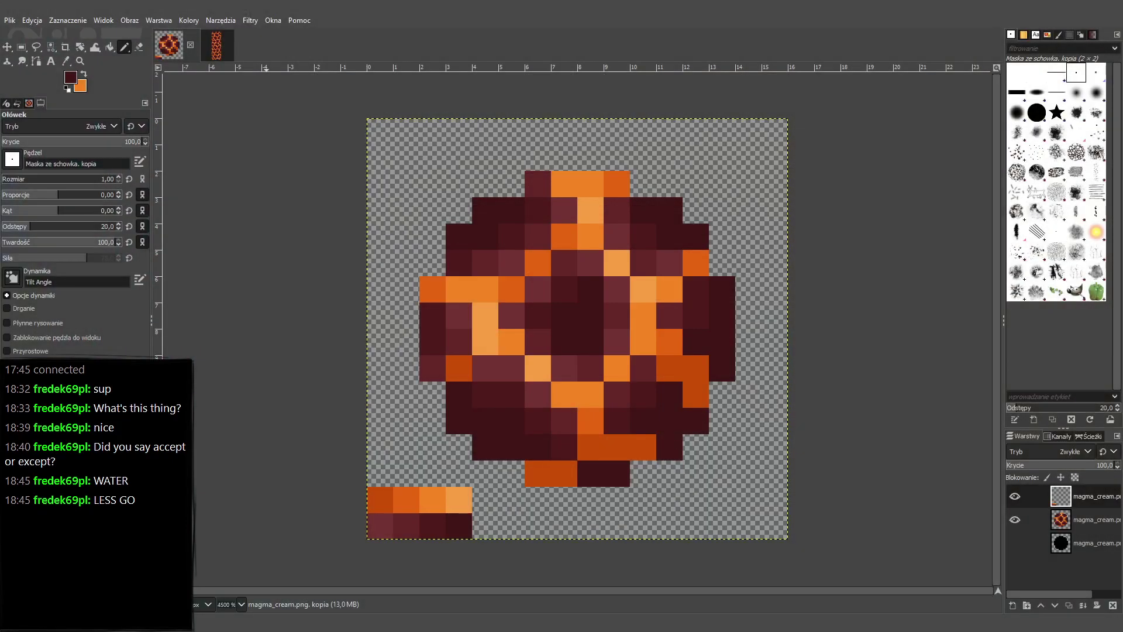
left_click(461, 527)
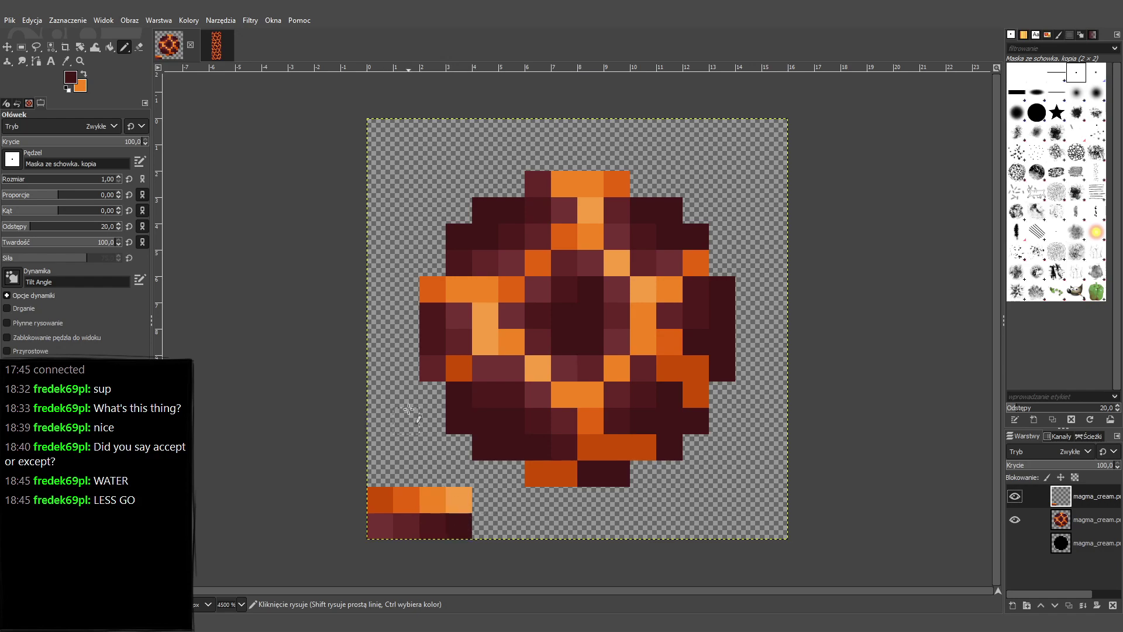
left_click(1081, 523)
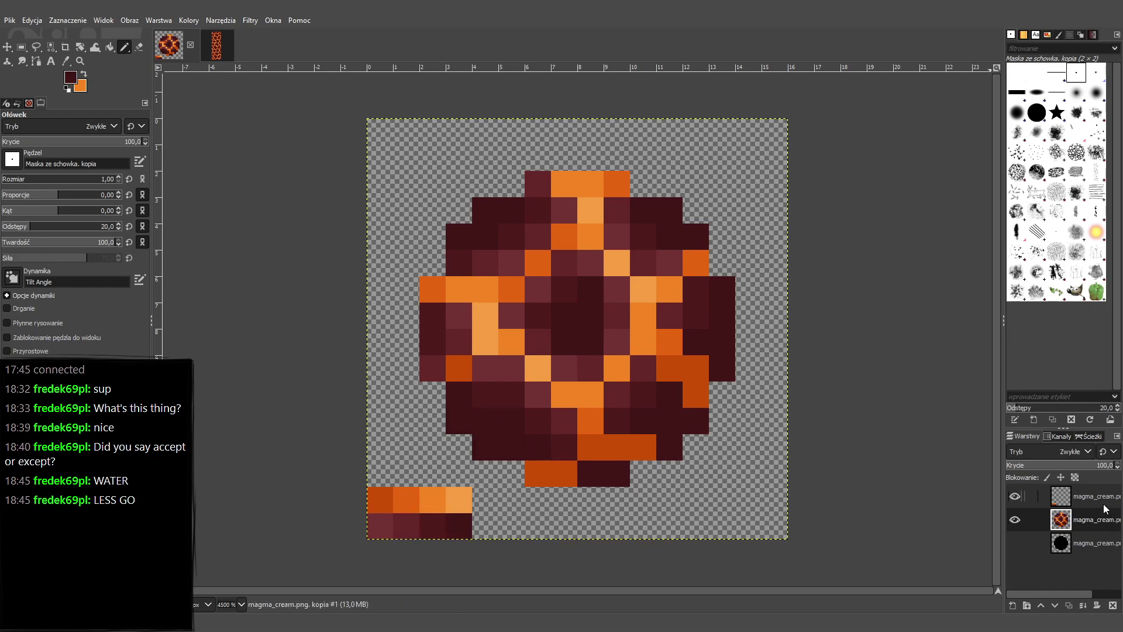
key("Page_Up")
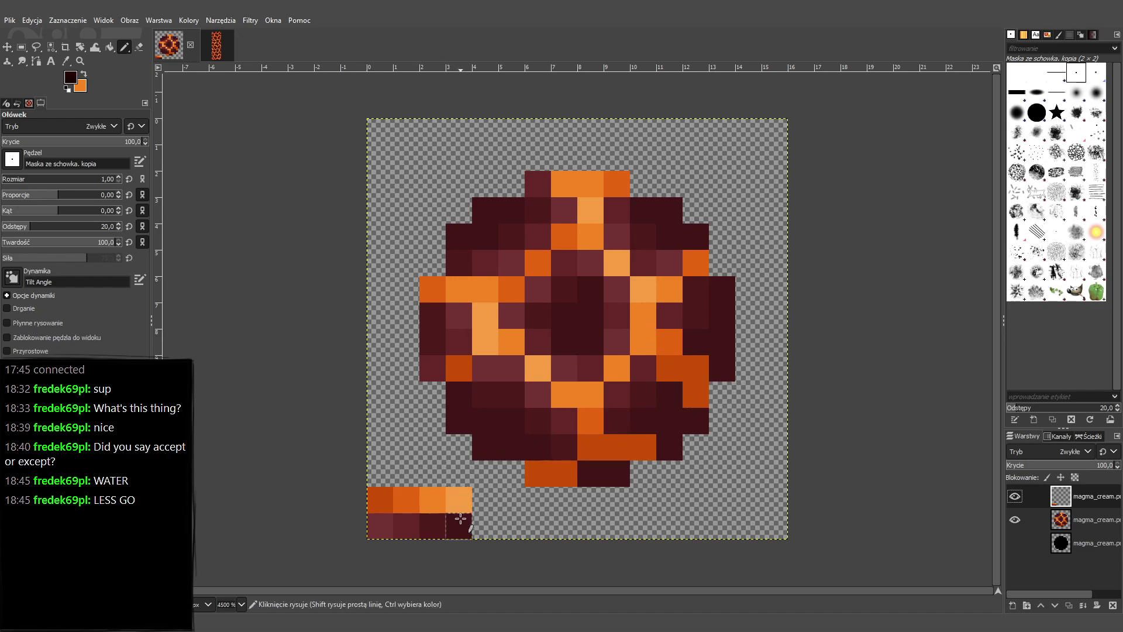
left_click(486, 526)
left_click(515, 527)
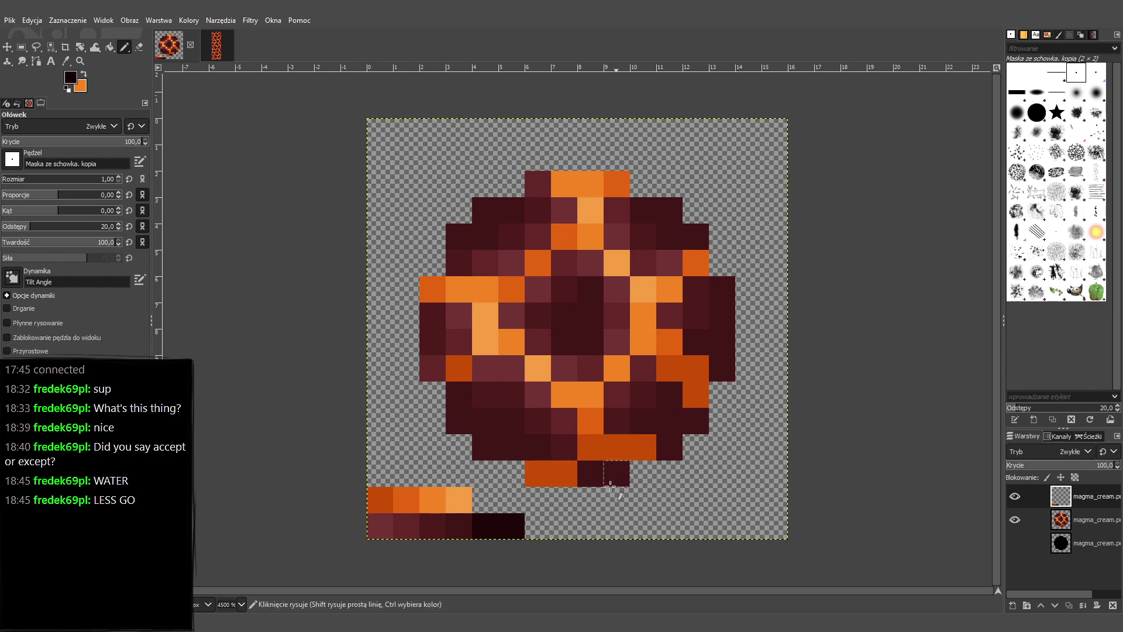
left_click(491, 519)
Derive a darker red from the darkest orange swatch and add two swatches of it to the end of the orange palette row.
key("ctrl")
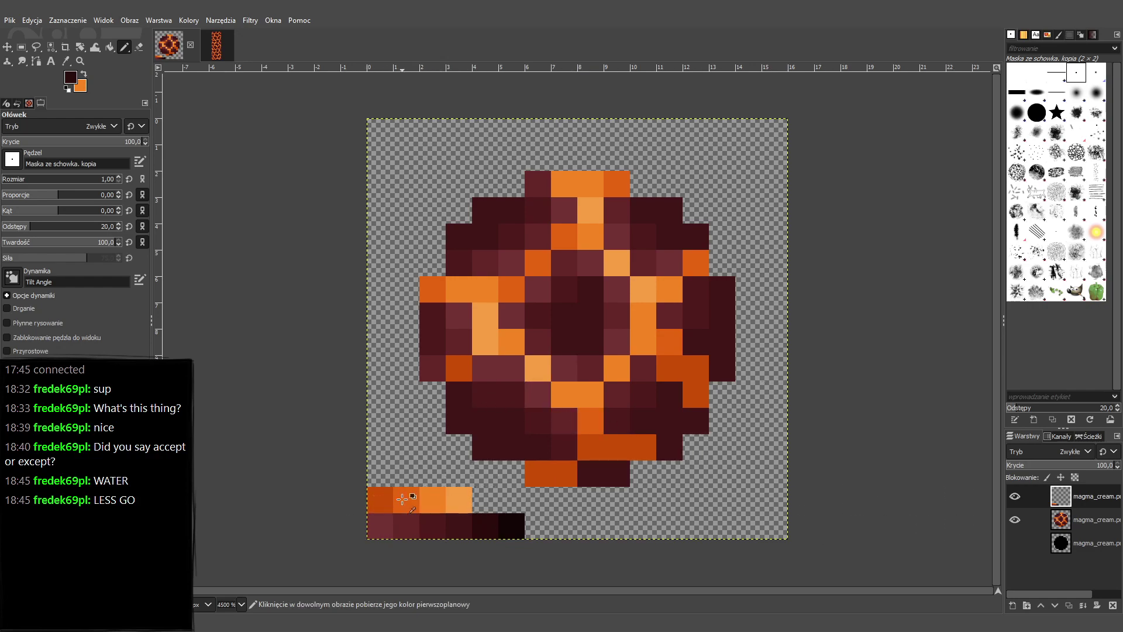
left_click(384, 500, "ctrl")
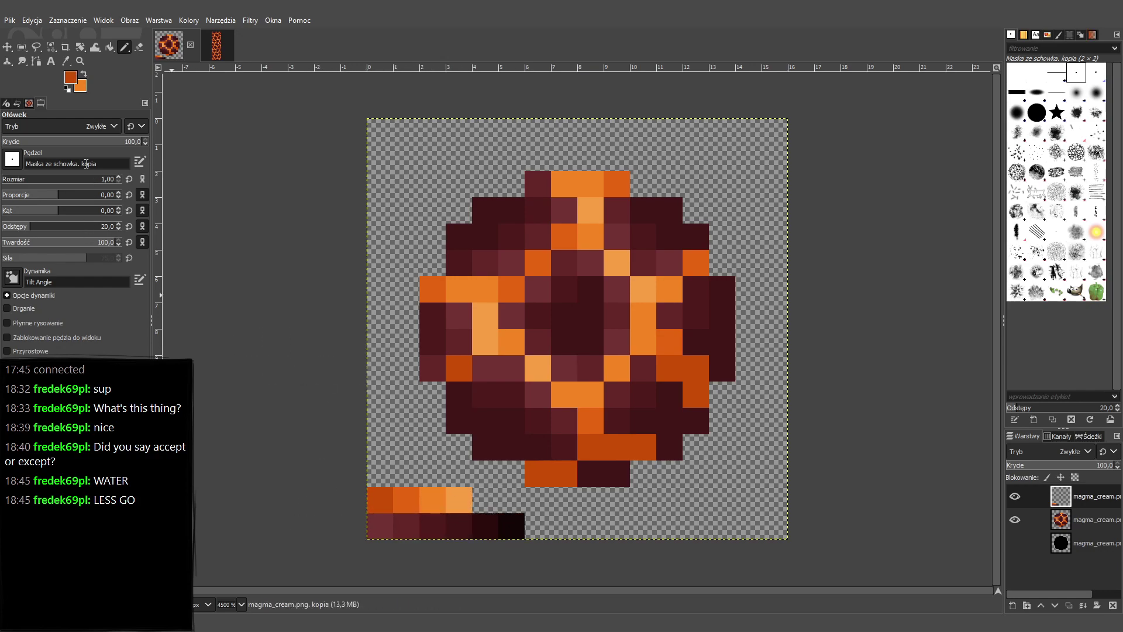
left_click(667, 259, "ctrl")
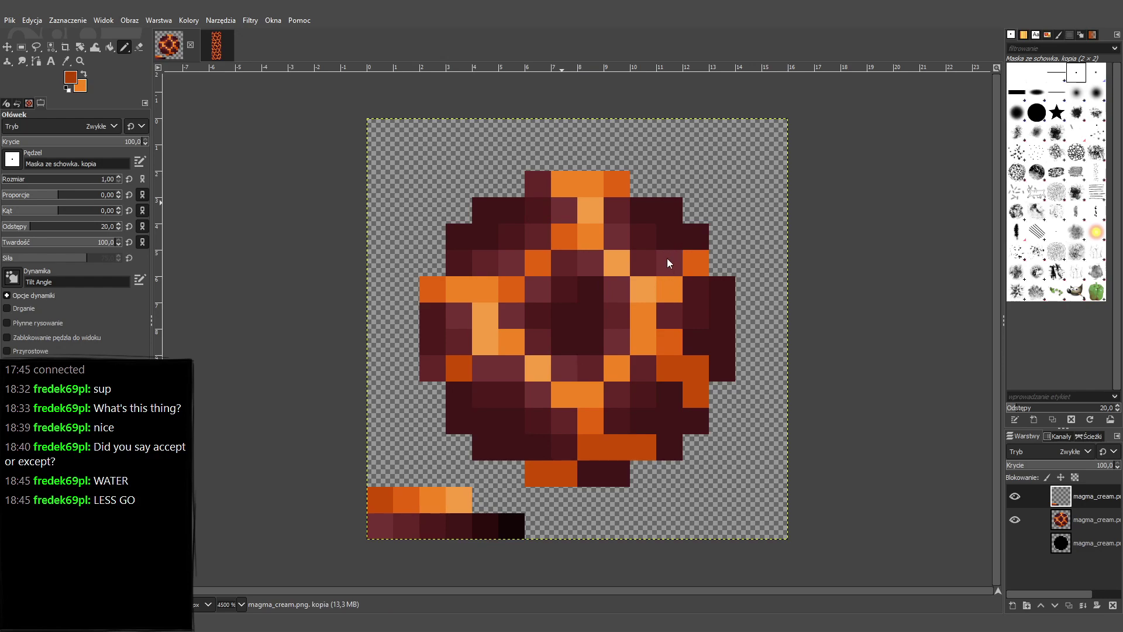
left_click(679, 330, "ctrl")
left_click_drag(486, 501, 512, 501)
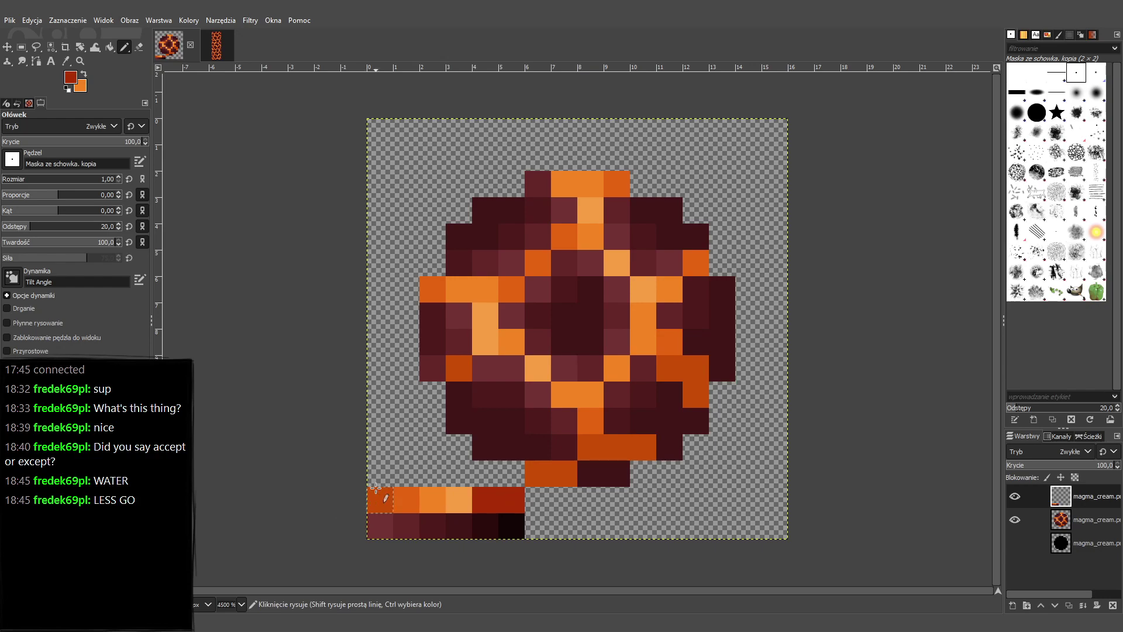
left_click_drag(376, 487, 433, 447)
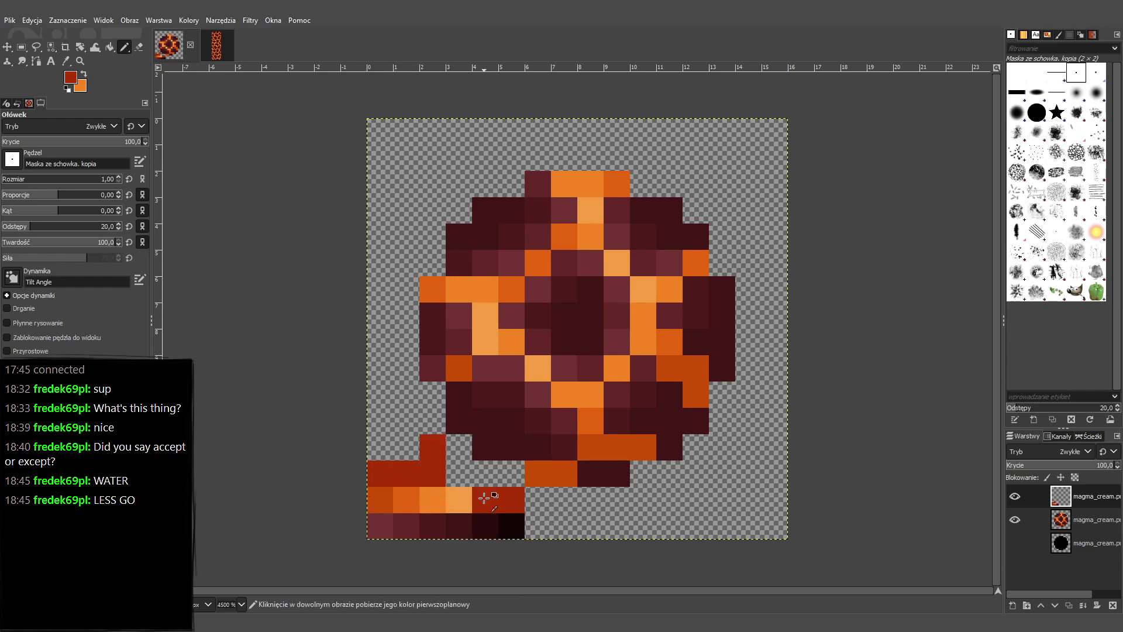
key("ctrl+z")
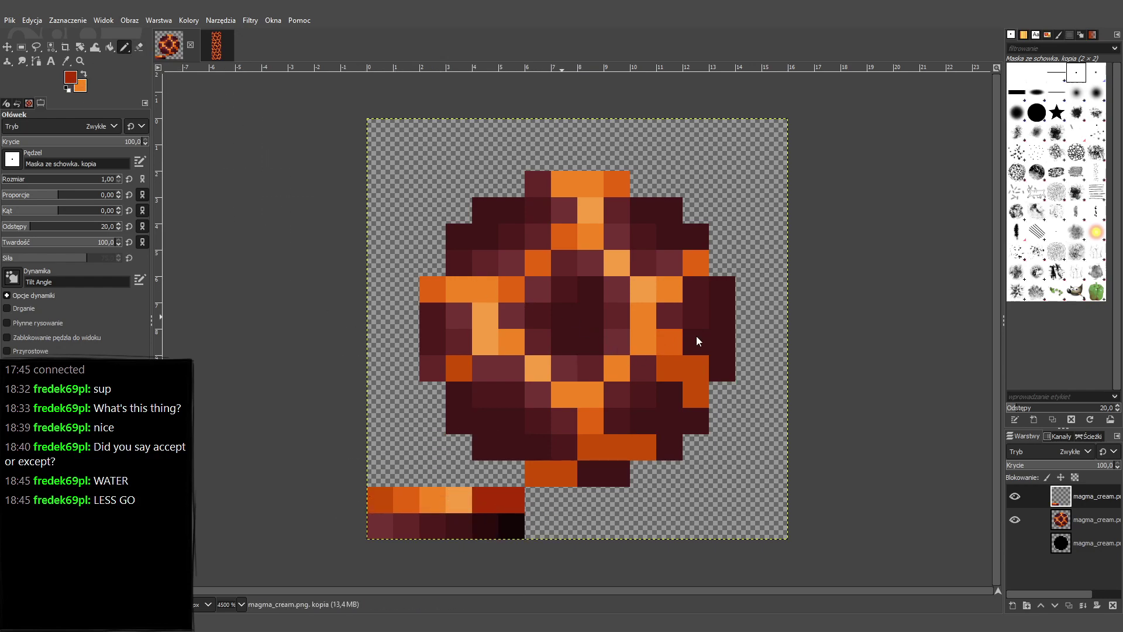
Darken the red further and repaint the last swatch of the orange palette row with the deep red.
left_click(679, 336, "ctrl")
left_click(681, 335, "ctrl")
left_click(670, 312, "ctrl")
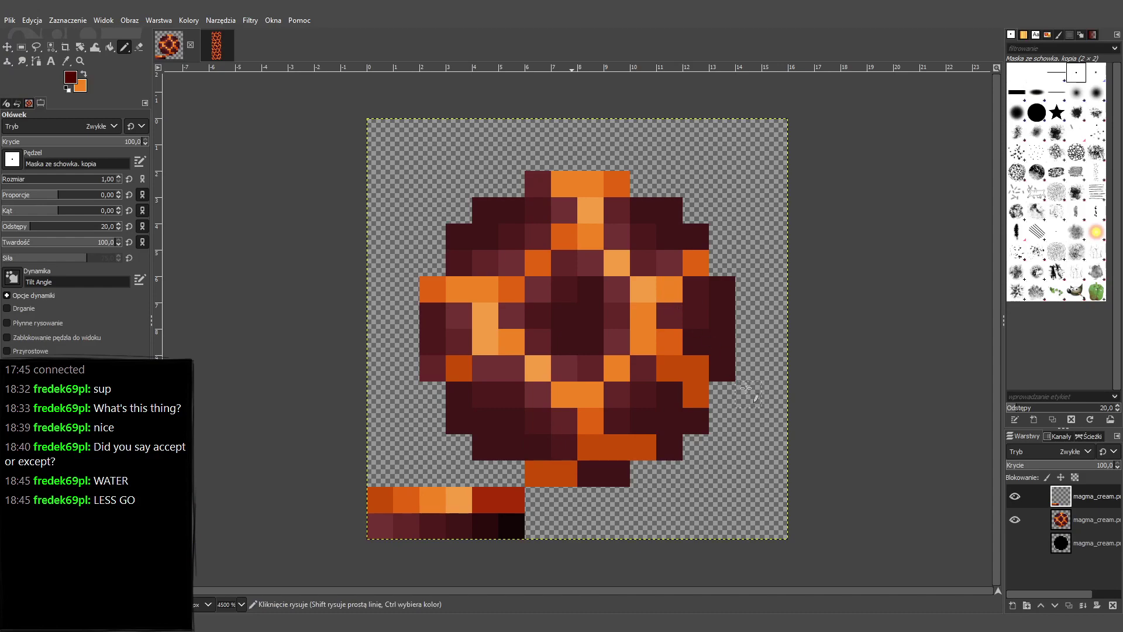
left_click(512, 499)
key("ctrl+z")
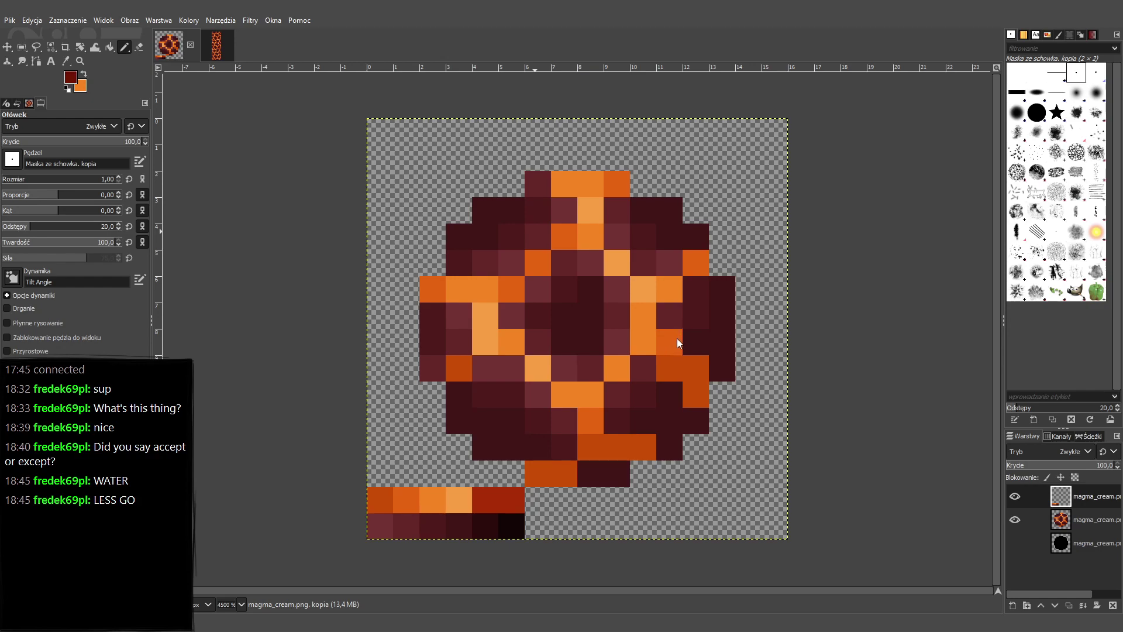
left_click(512, 500)
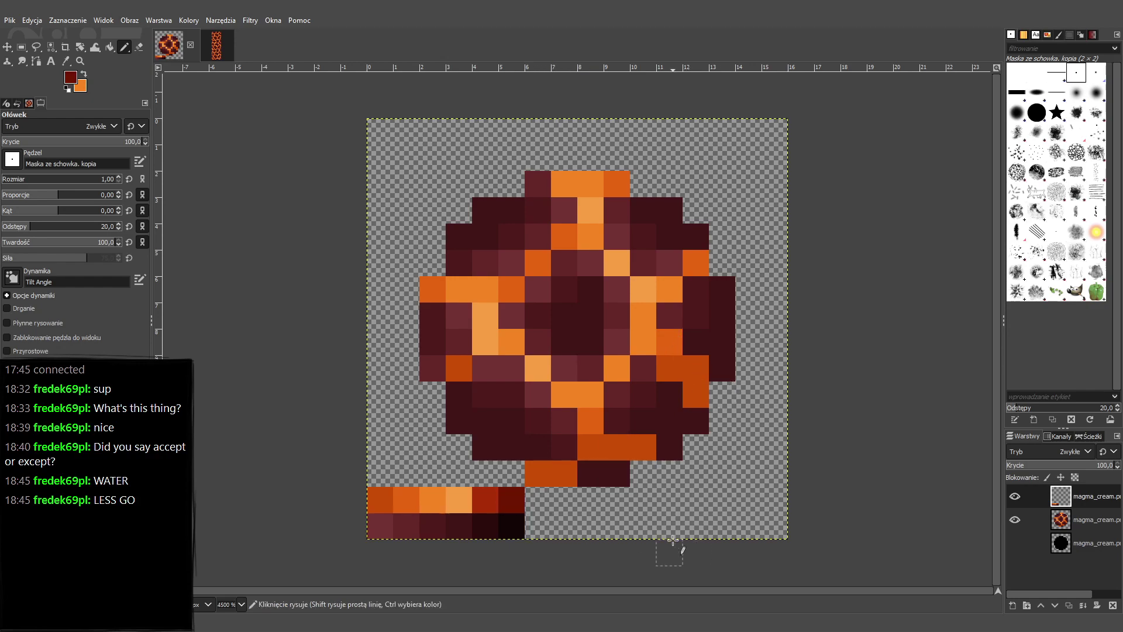
key("ctrl+z")
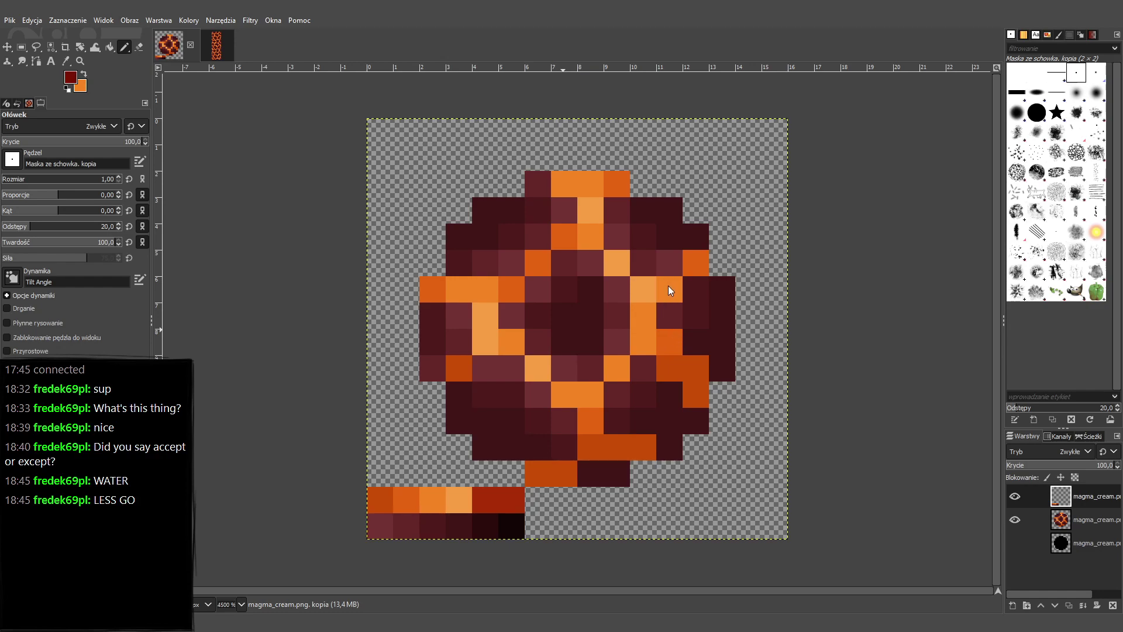
left_click(512, 500)
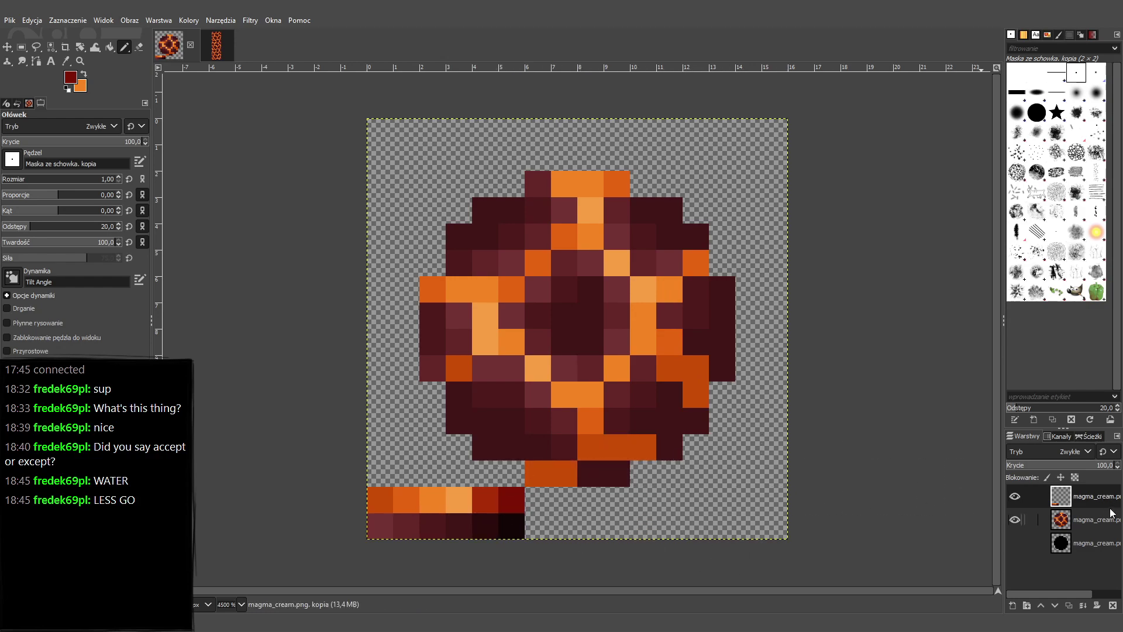
Pick the near-black swatch as the paint colour and add a new layer directly above the magma cream texture layer.
left_click(1084, 518)
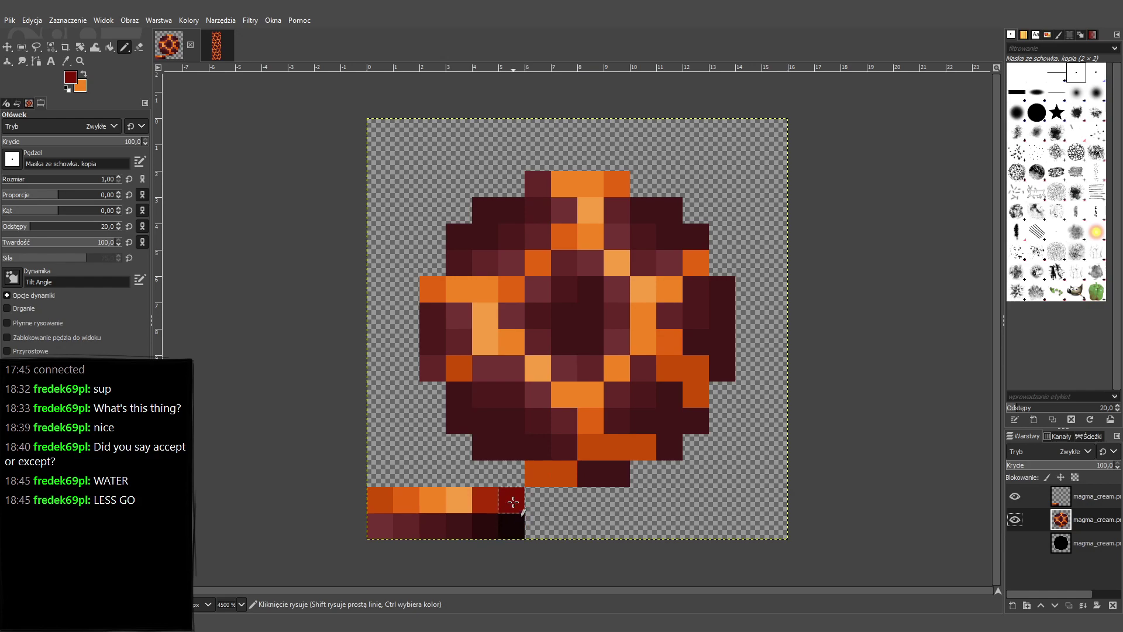
left_click(481, 526, "ctrl")
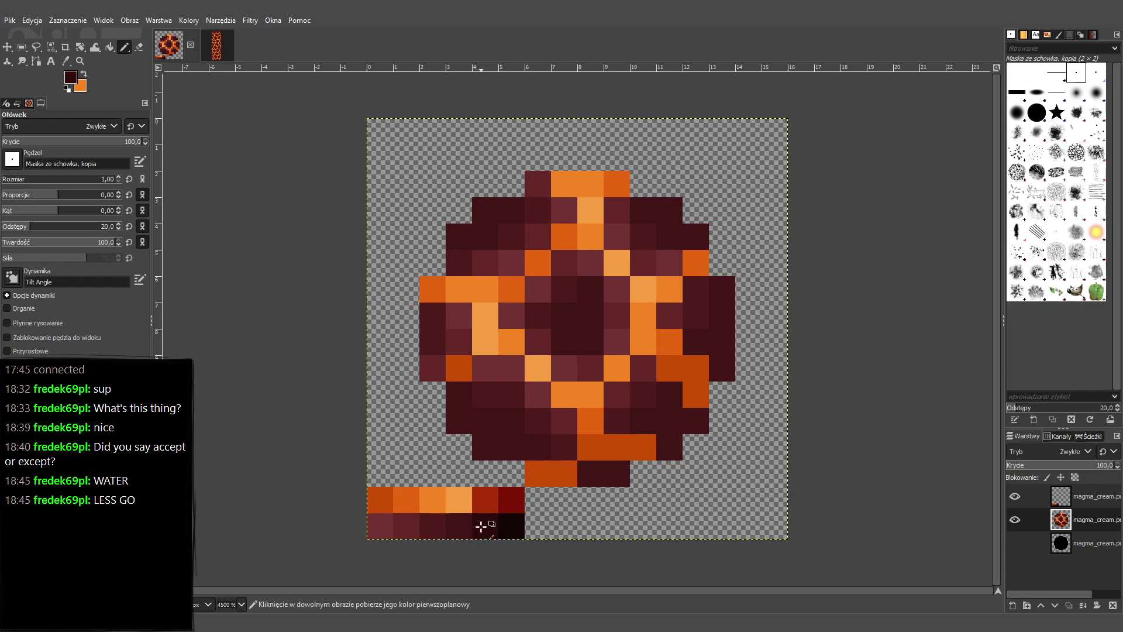
left_click(512, 526)
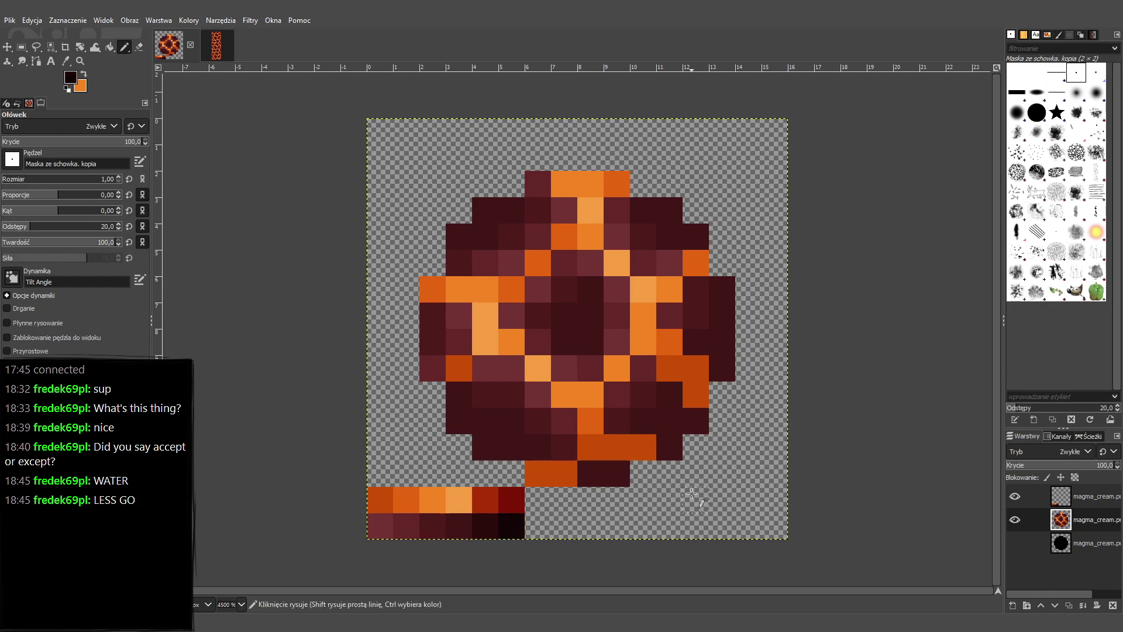
left_click_drag(595, 472, 615, 473)
key("ctrl+z")
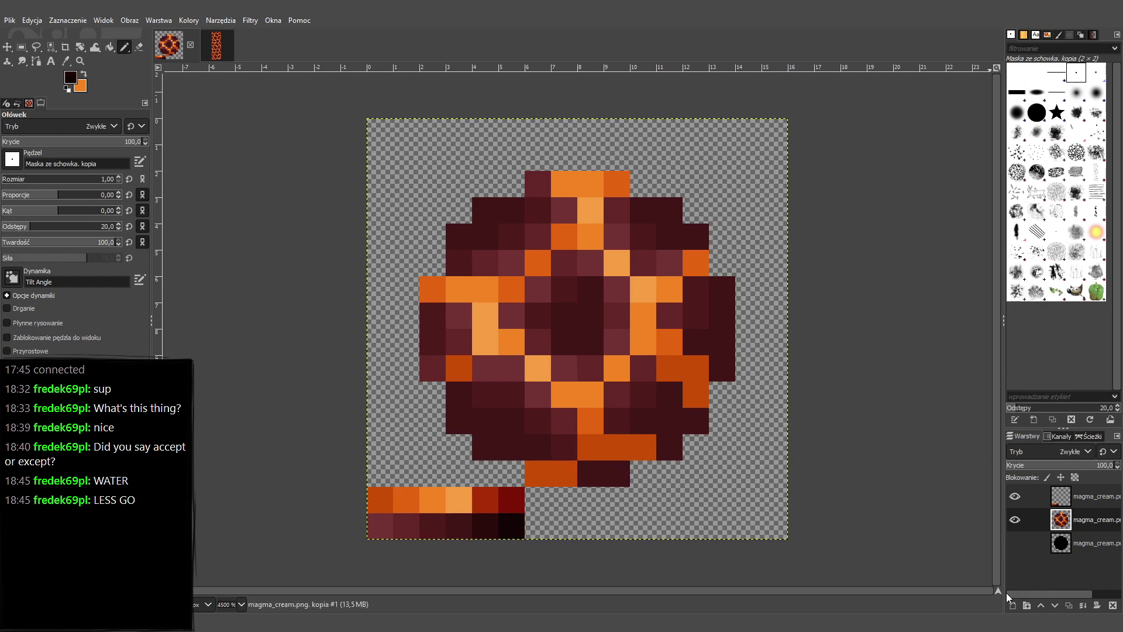
left_click(1026, 605, "shift")
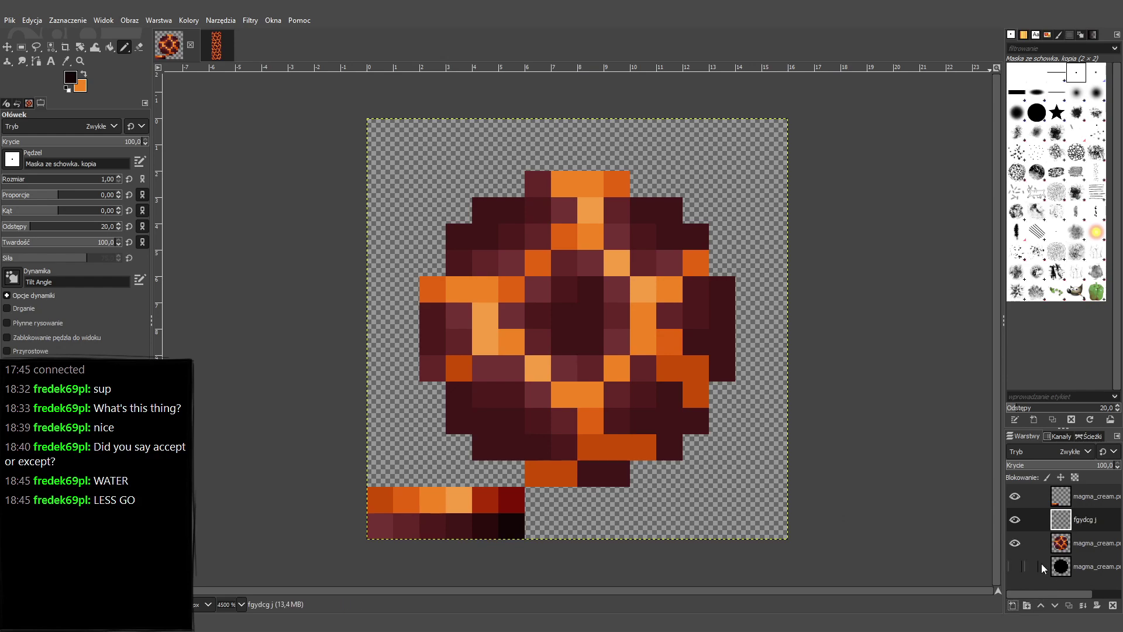
On the new layer, paint near-black over the maroon outline pixels along the magma cream's lower-right, right and upper-right edges and its topmost row.
left_click_drag(595, 469, 619, 471)
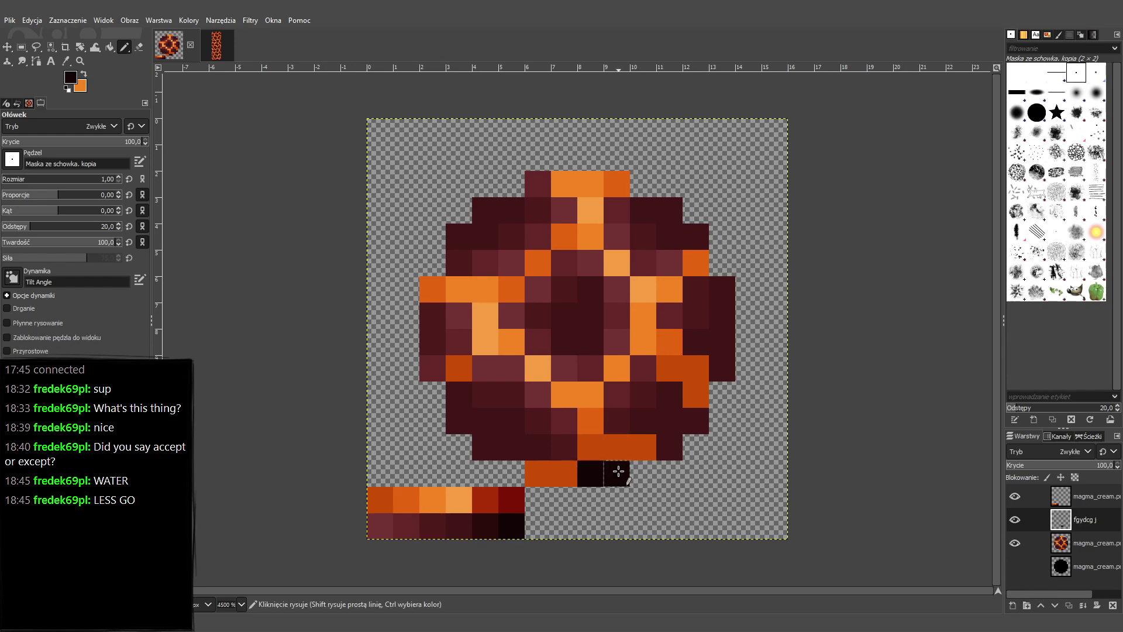
left_click(670, 446)
left_click(695, 418)
left_click_drag(716, 375, 718, 290)
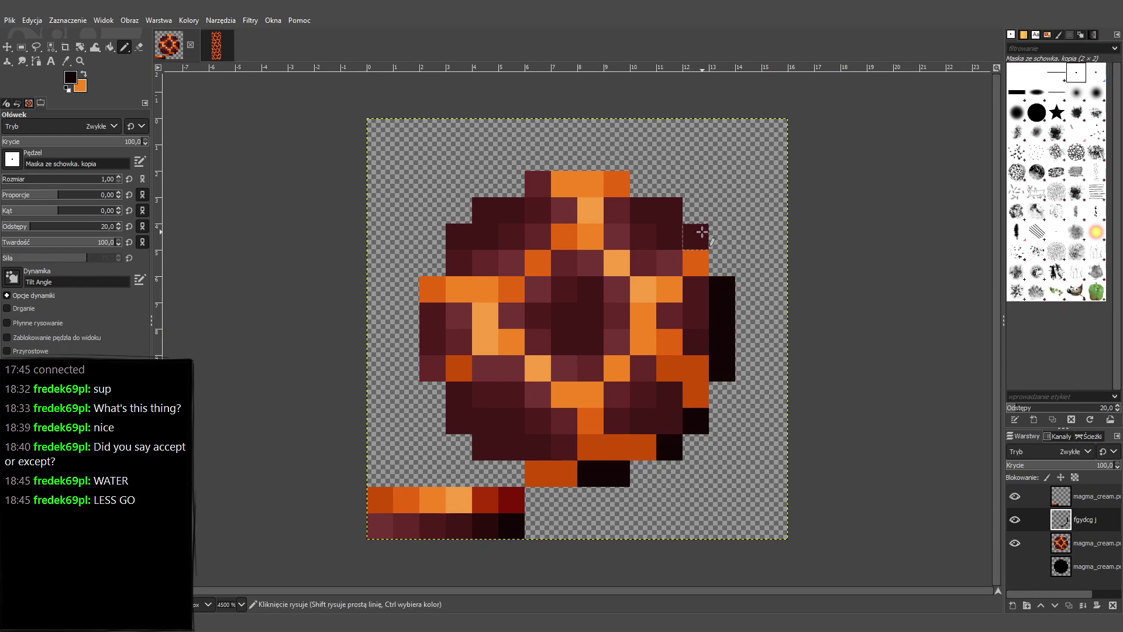
left_click(701, 234)
left_click(665, 220)
left_click(640, 211)
left_click(533, 184)
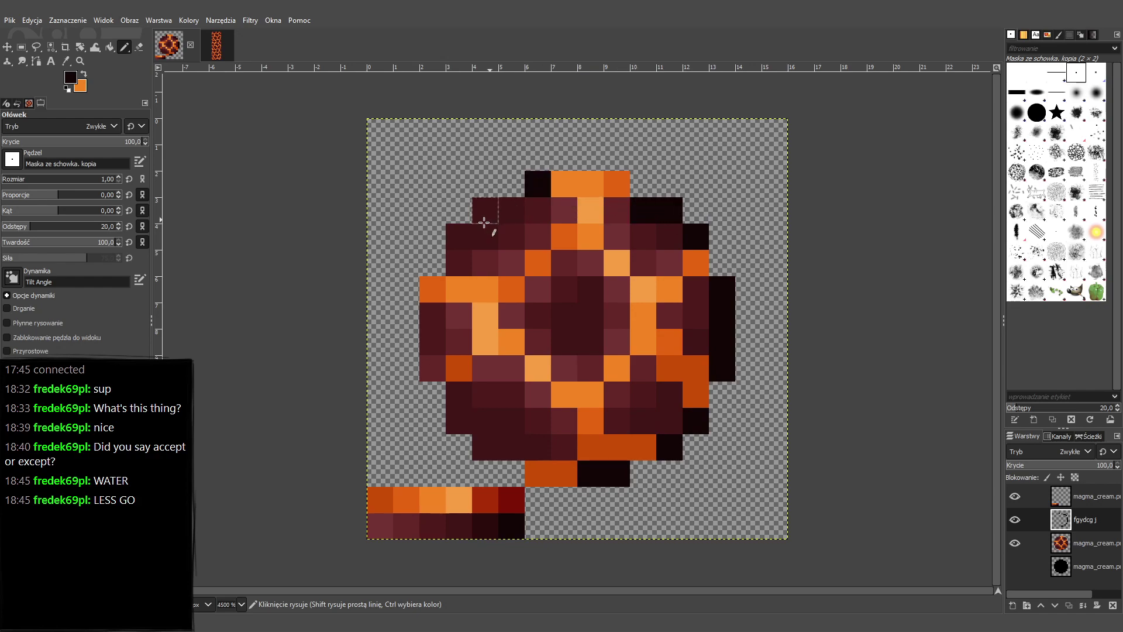
Continue the near-black outline over the maroon edge pixels along the magma cream's upper-left, left and lower-left sides, undoing a stray stroke.
left_click_drag(509, 211, 485, 210)
left_click(453, 240)
left_click(457, 261)
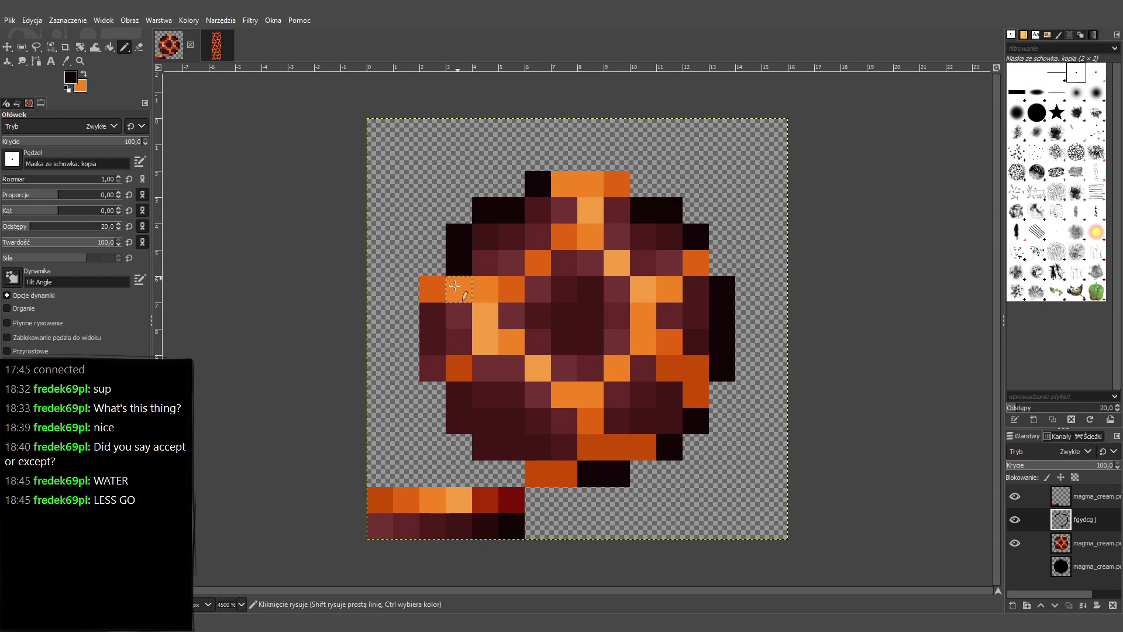
mouse_move(436, 316)
left_mouse_down()
mouse_move(429, 374)
mouse_move(465, 403)
mouse_move(463, 430)
mouse_move(535, 443)
mouse_move(475, 454)
left_mouse_up()
key("ctrl+z")
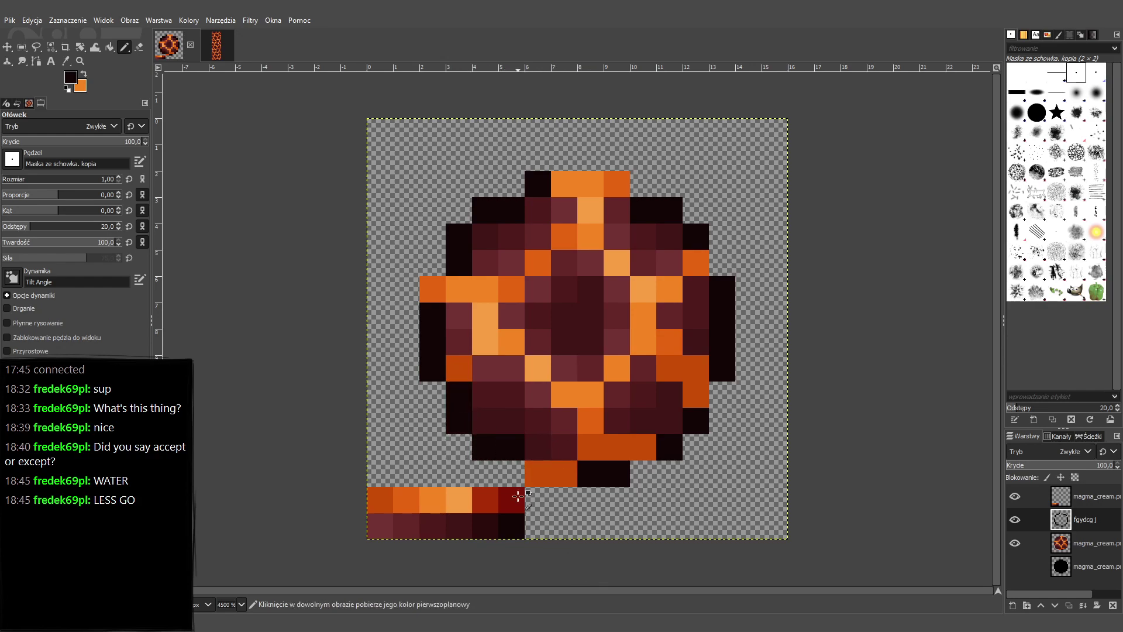
Repaint the orange outline pixels around the magma cream with the deep red swatch, and pick the dark maroon palette swatch as the paint colour.
left_click(512, 497, "ctrl")
left_click_drag(547, 468, 559, 468)
left_click(644, 446)
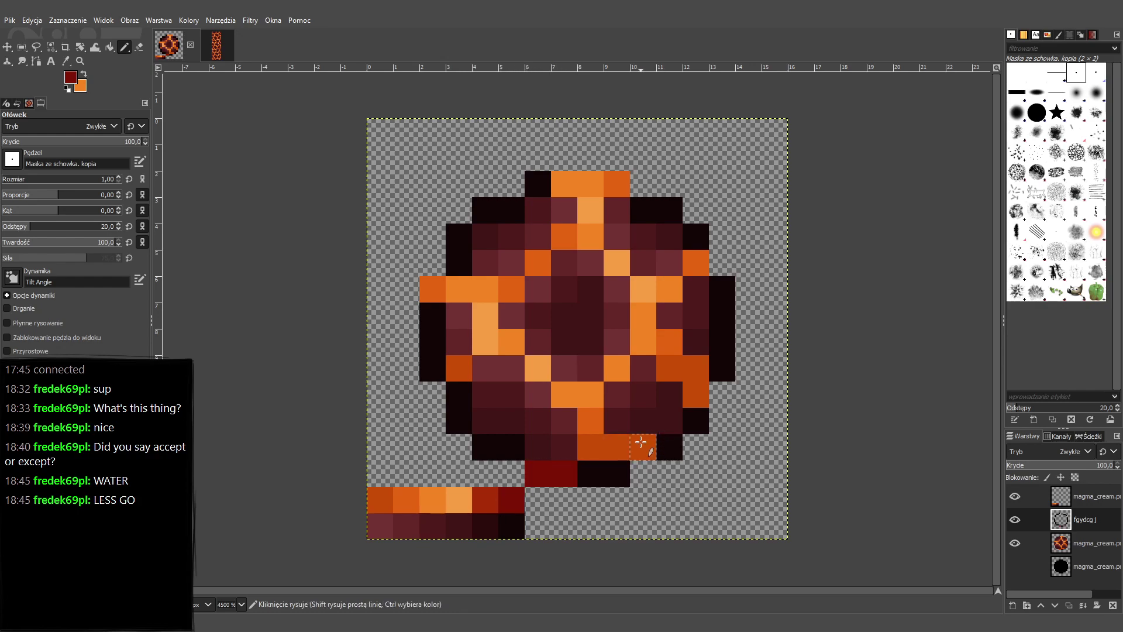
left_click(701, 391)
left_click(697, 264)
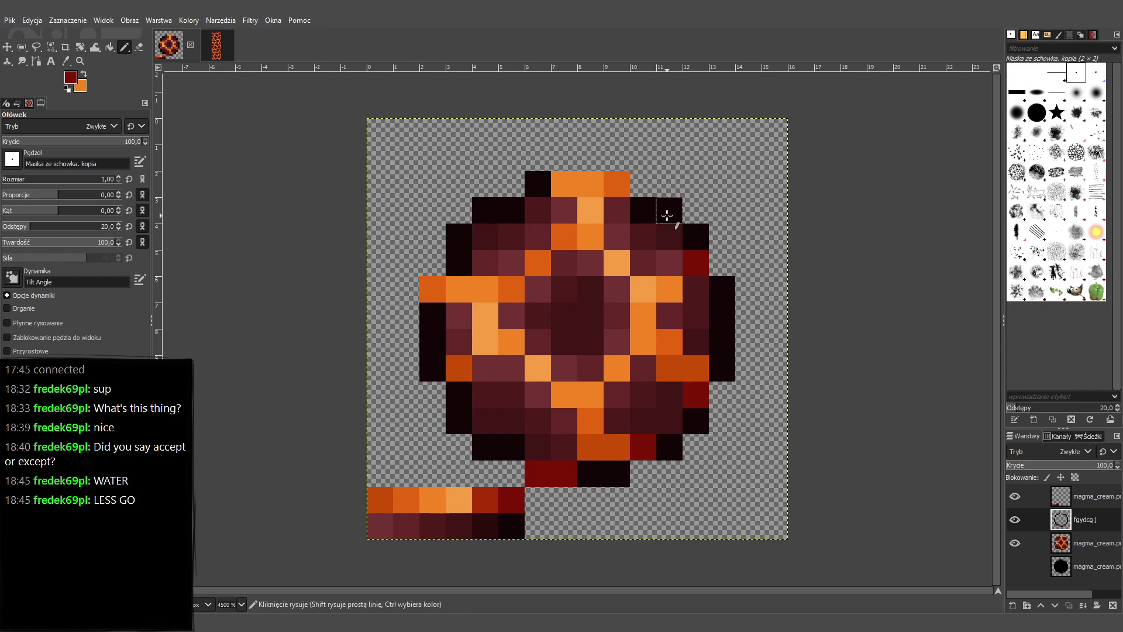
left_click_drag(616, 180, 572, 179)
left_click(433, 288)
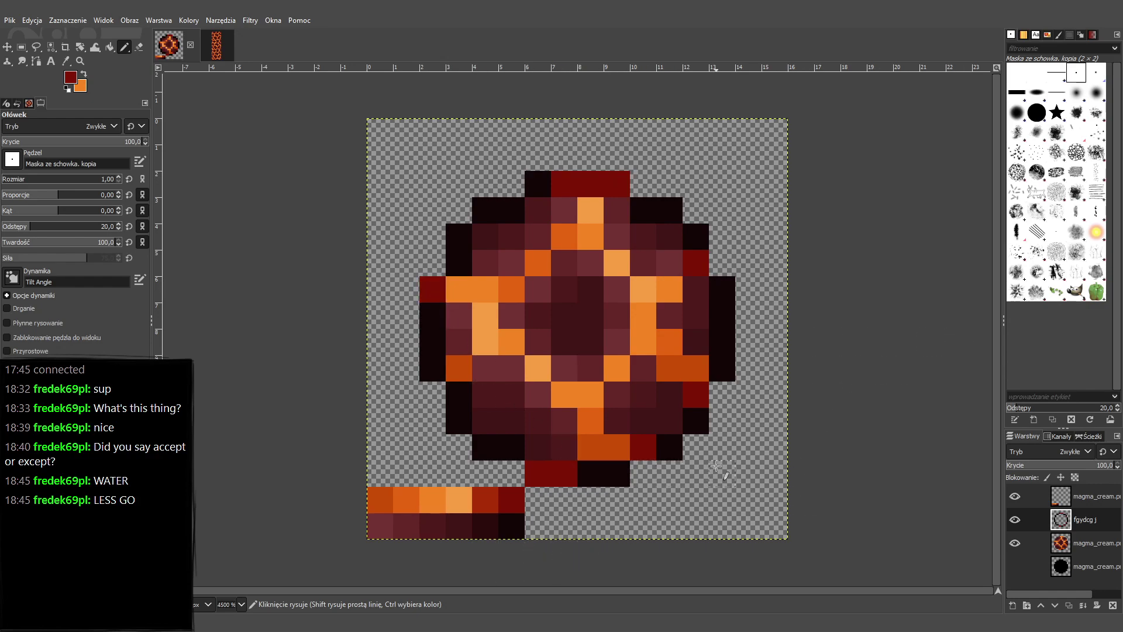
left_click(489, 525, "ctrl")
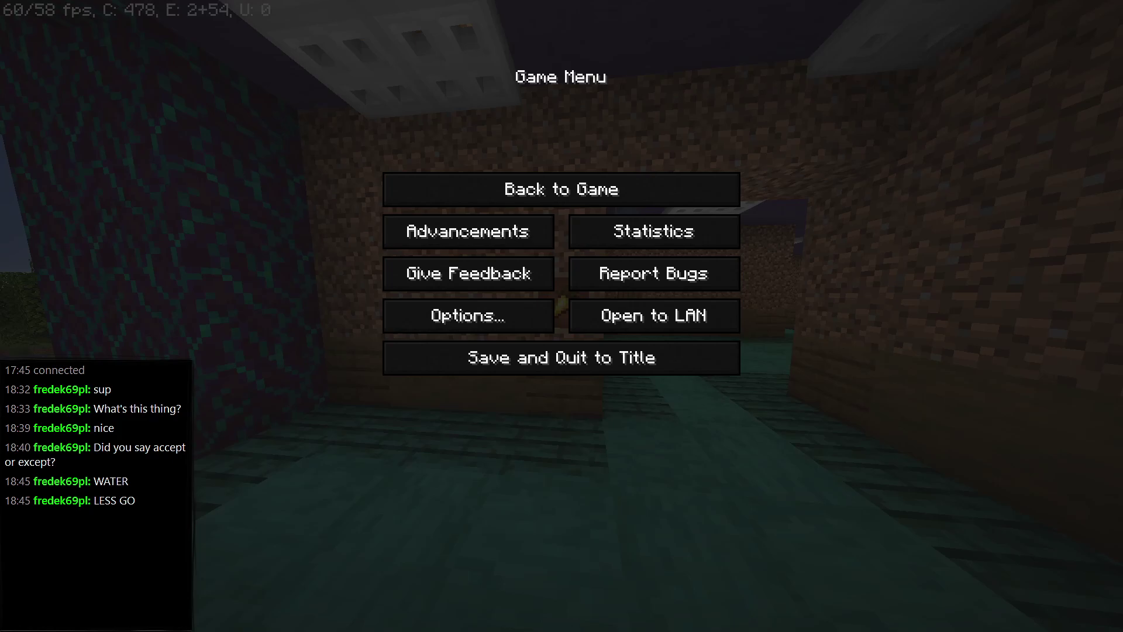
Switch to Minecraft, resume the game, and briefly open the inventory to look at the item textures.
key("Escape")
key("e")
key("e")
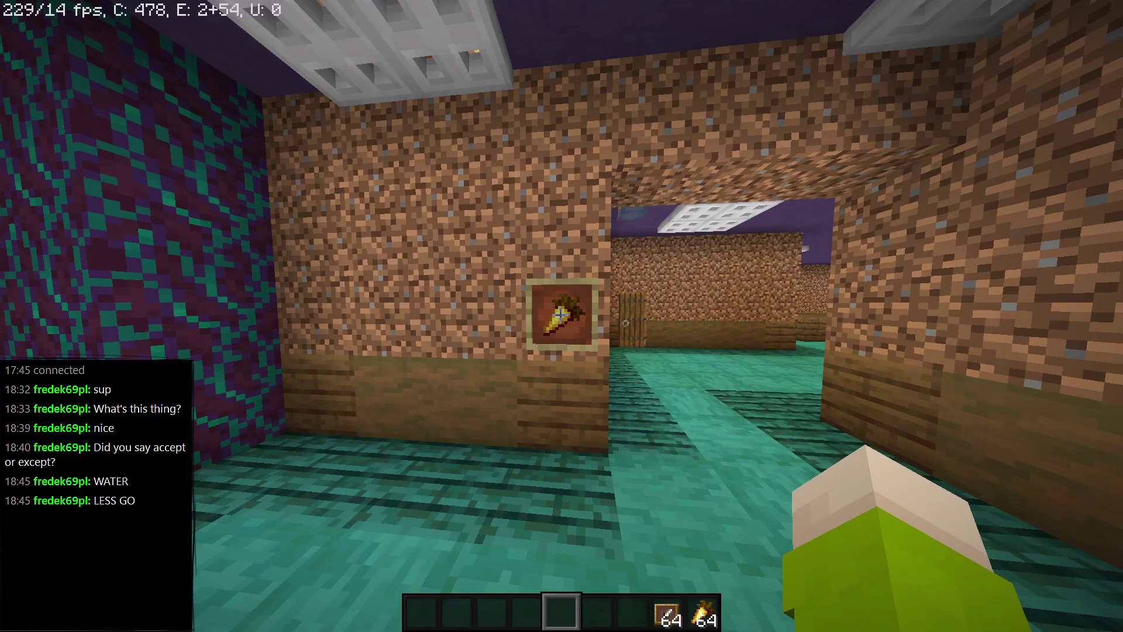
Find magma cream in the creative inventory by searching for "mag" and put it in the sixth hotbar slot.
type("e")
type("mag")
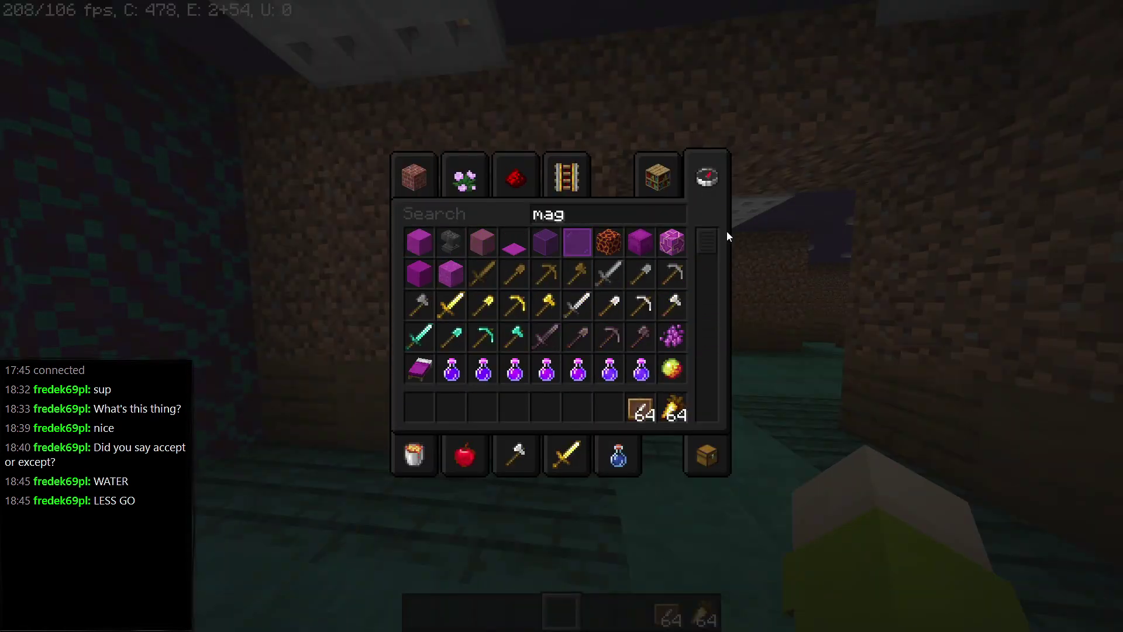
left_click(672, 369)
left_click(578, 408)
key("e")
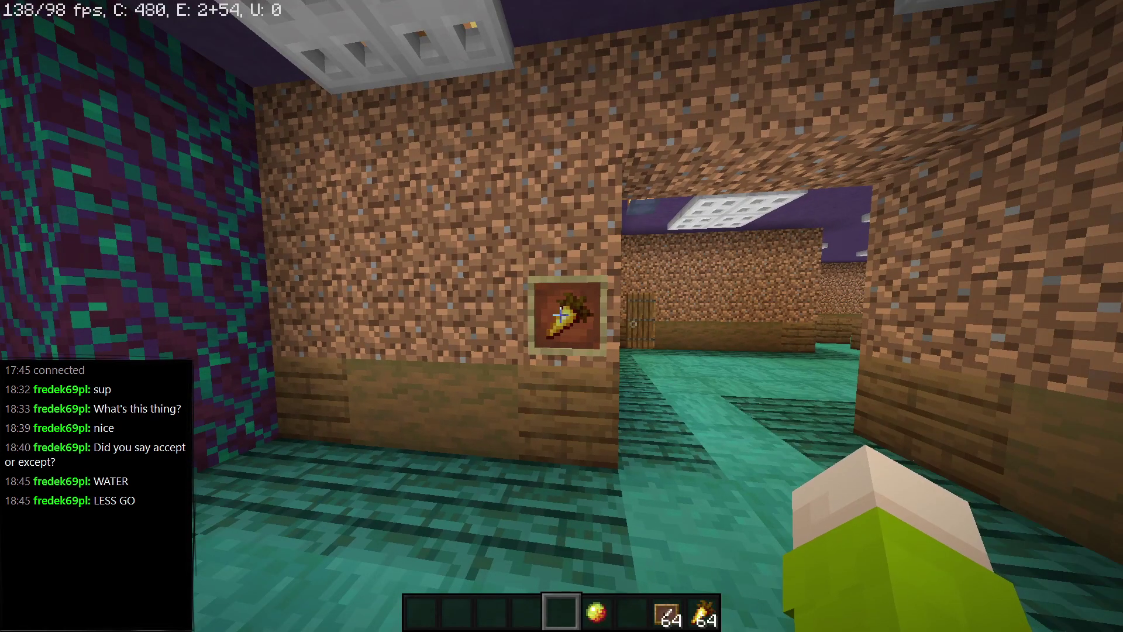
Place an item frame on the wall beside the framed golden carrot and put the magma cream in it.
key("8")
right_click(560, 316)
key("6")
right_click(561, 315)
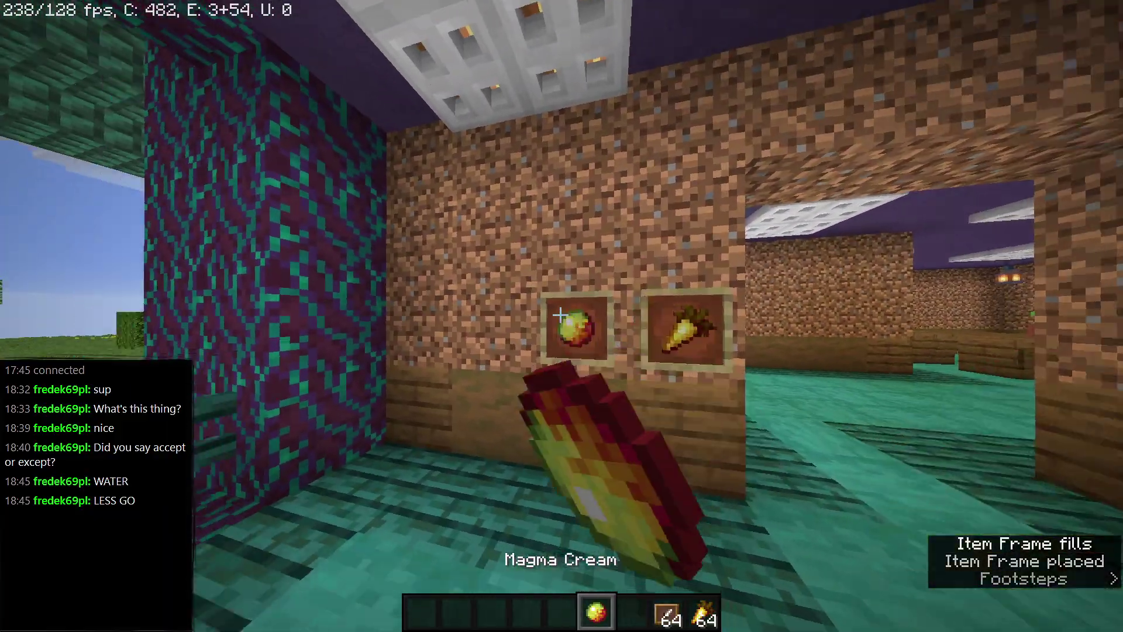
Examine the framed magma cream's pixel shading and outline colours from a distance and close up.
key("c")
key("s")
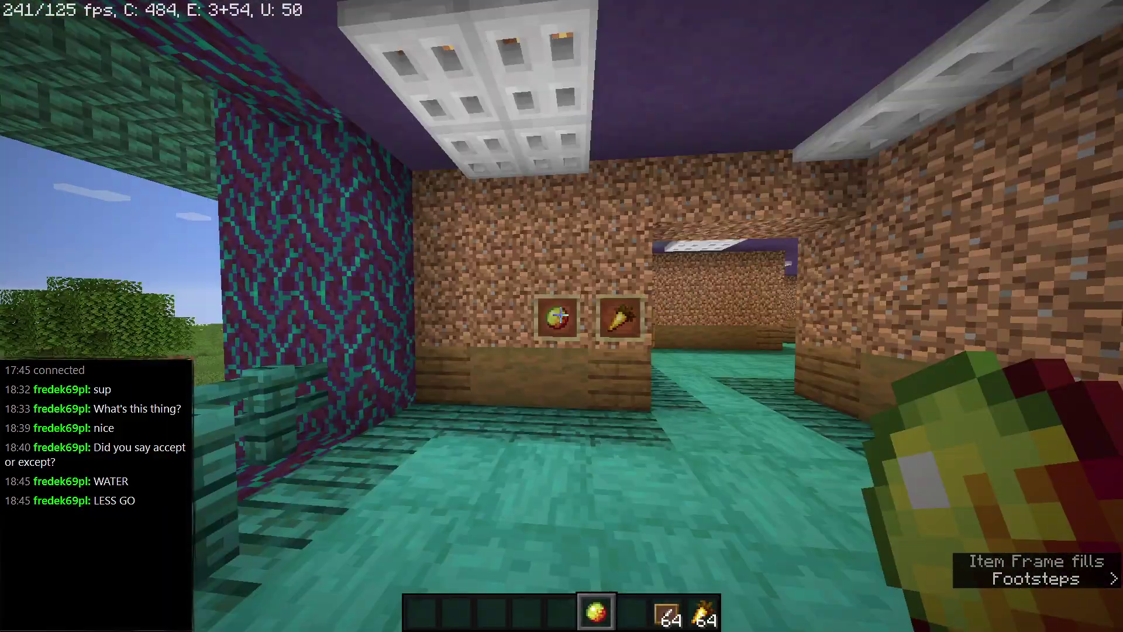
key("w")
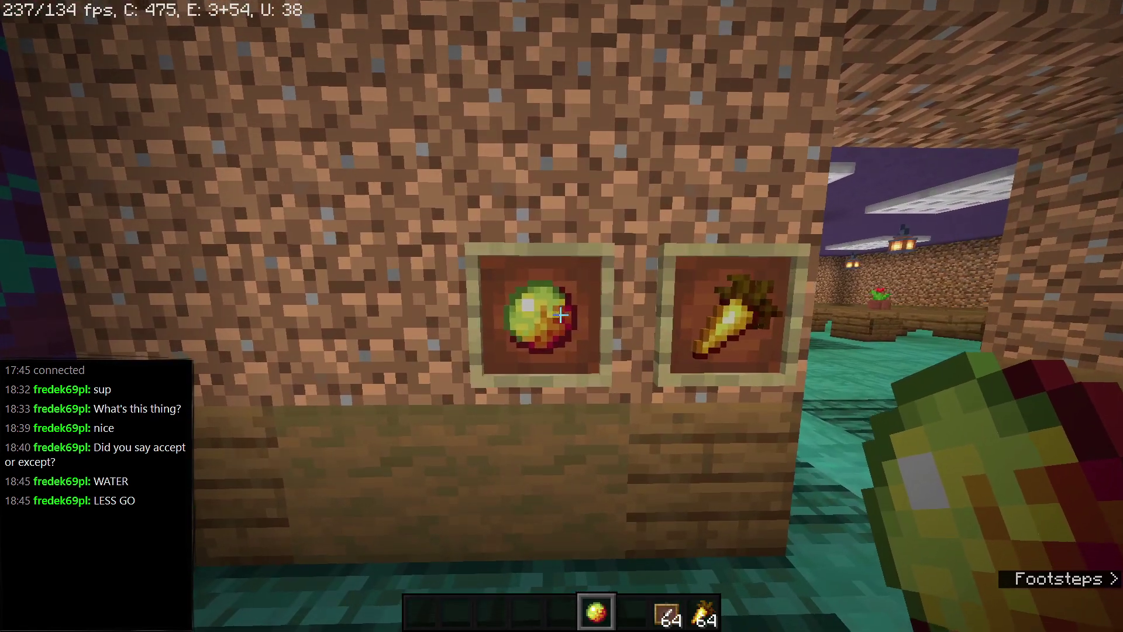
key("w")
key("s")
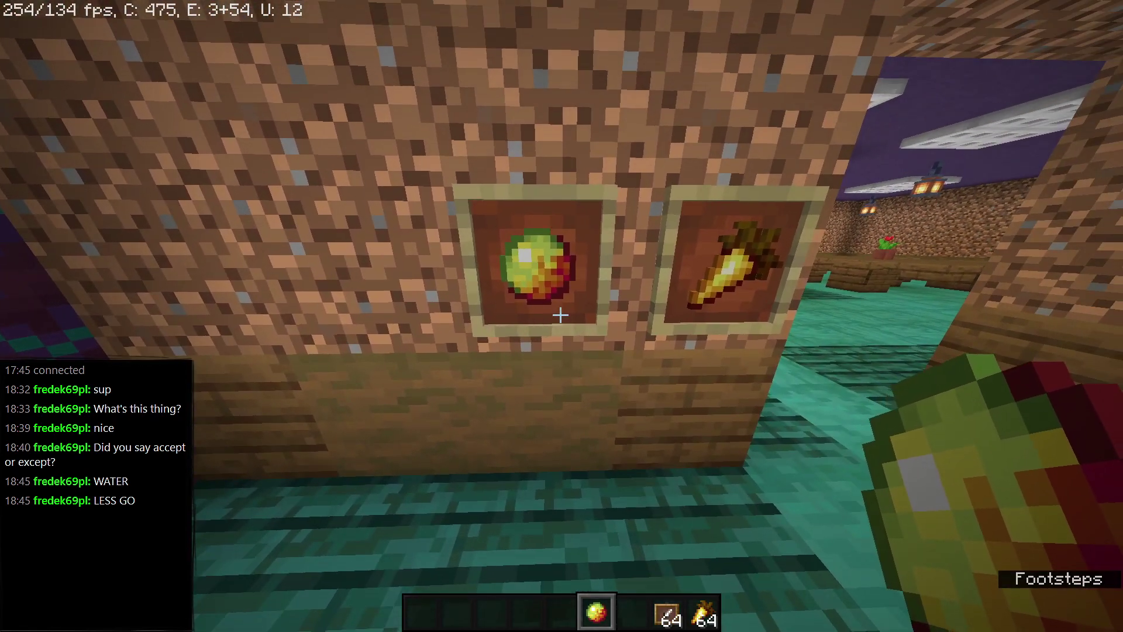
key("c")
key("w")
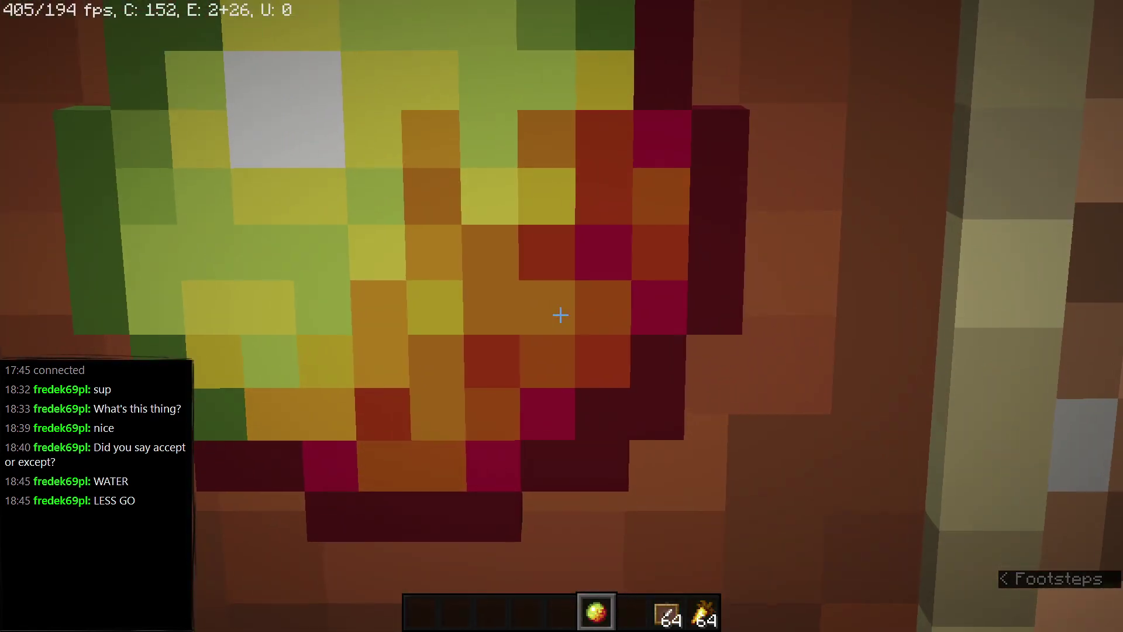
key("w")
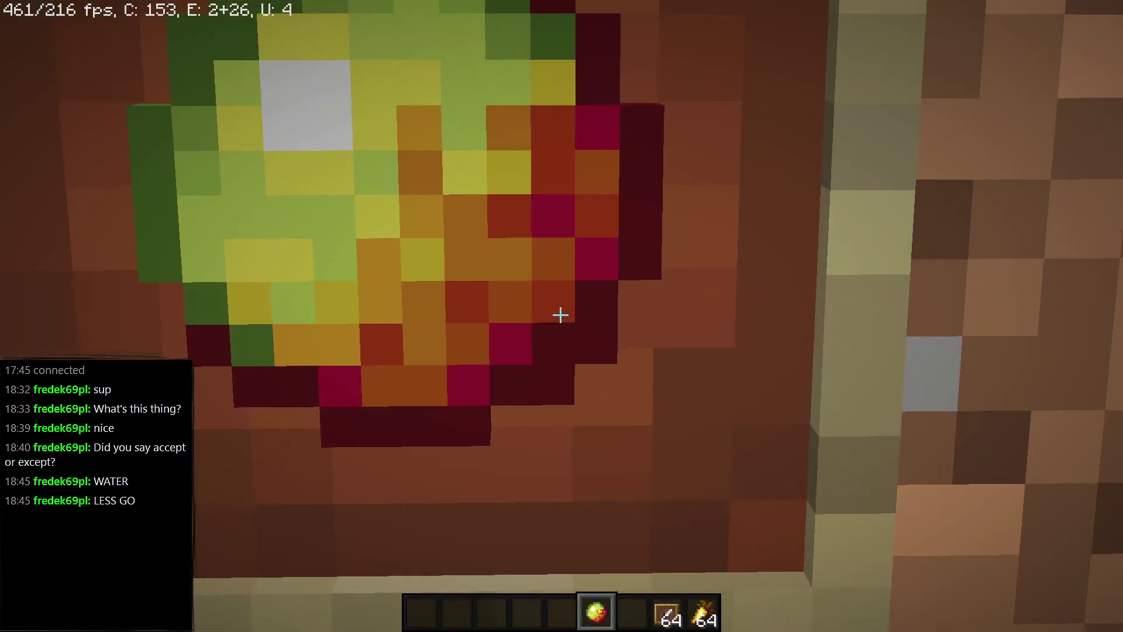
Pause the game and switch to GIMP, fitting its window to half the screen.
key("Escape")
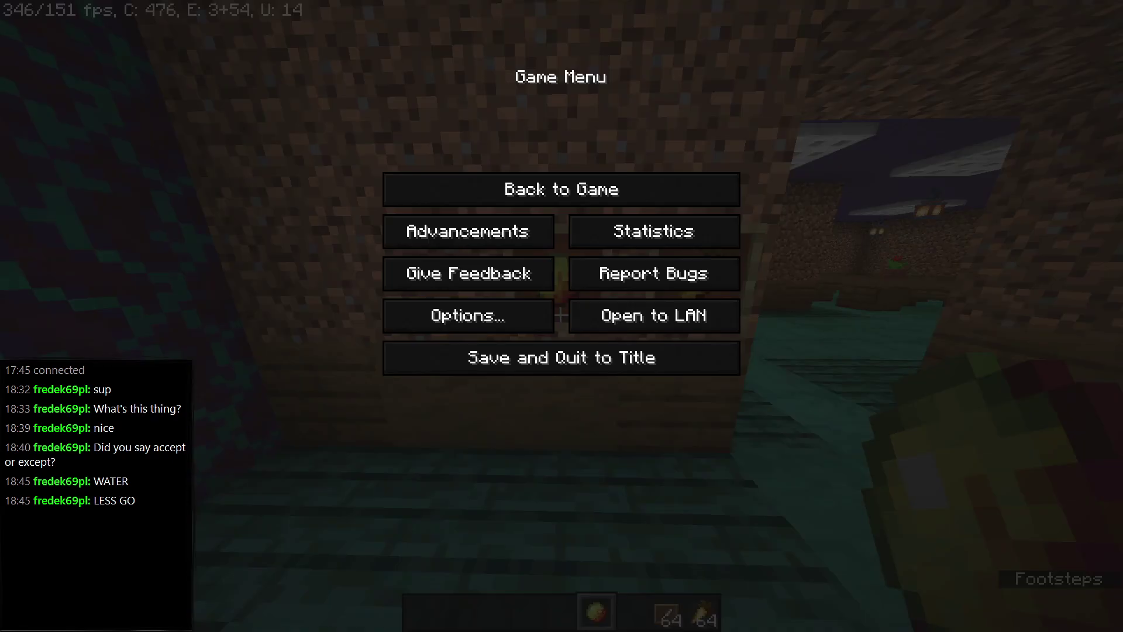
key("alt+Tab")
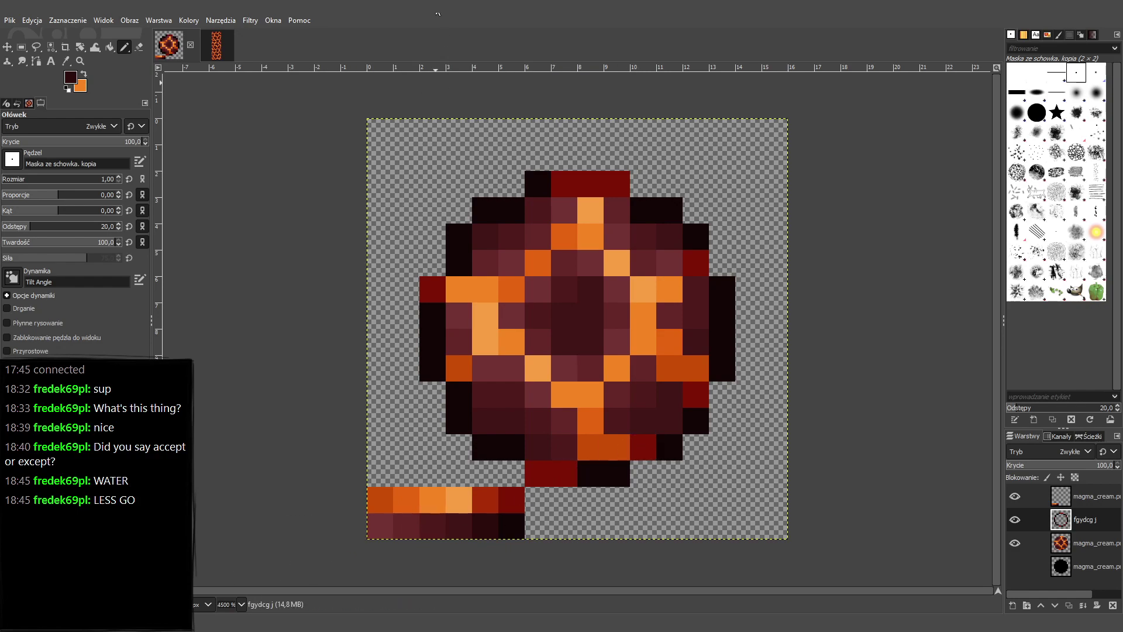
left_click_drag(438, 13, 1, 14)
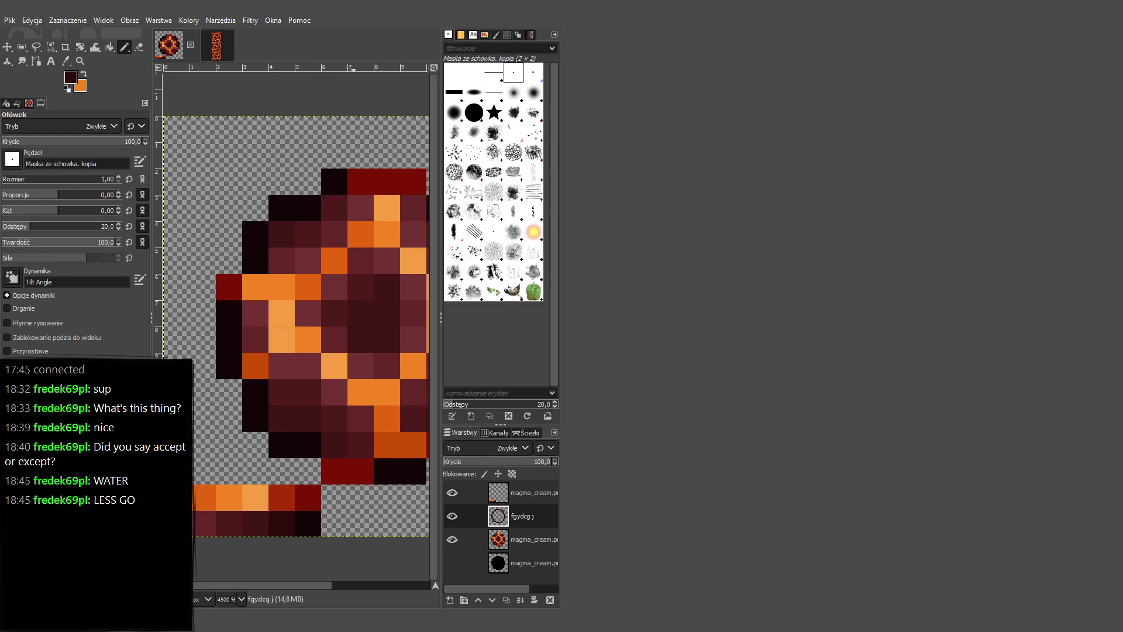
Pencil a near-black pixel inside the sprite's lower-right outline corner and recolour one dark orange pixel near the bottom edge dark red.
scroll(281, 138, "down", 1)
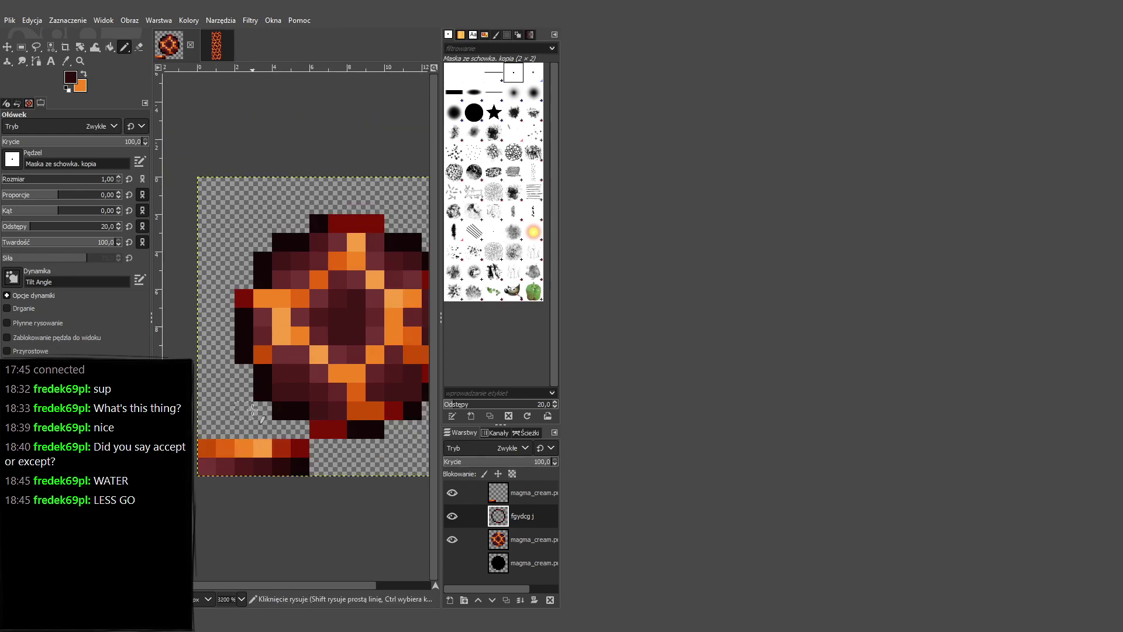
scroll(292, 346, "down", 1)
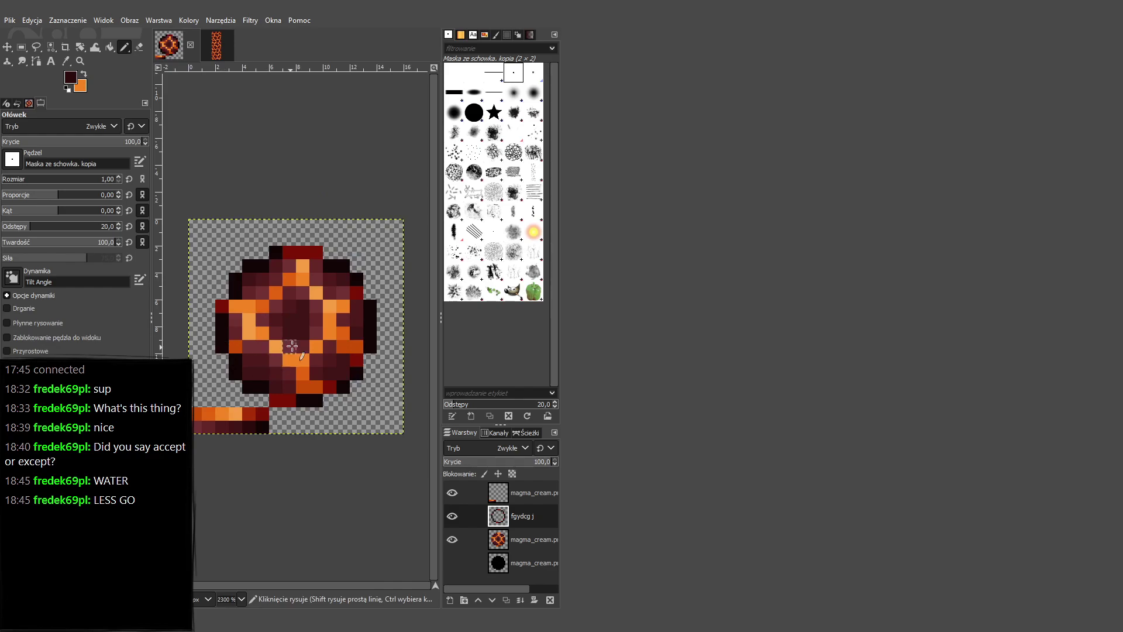
scroll(292, 345, "up", 1)
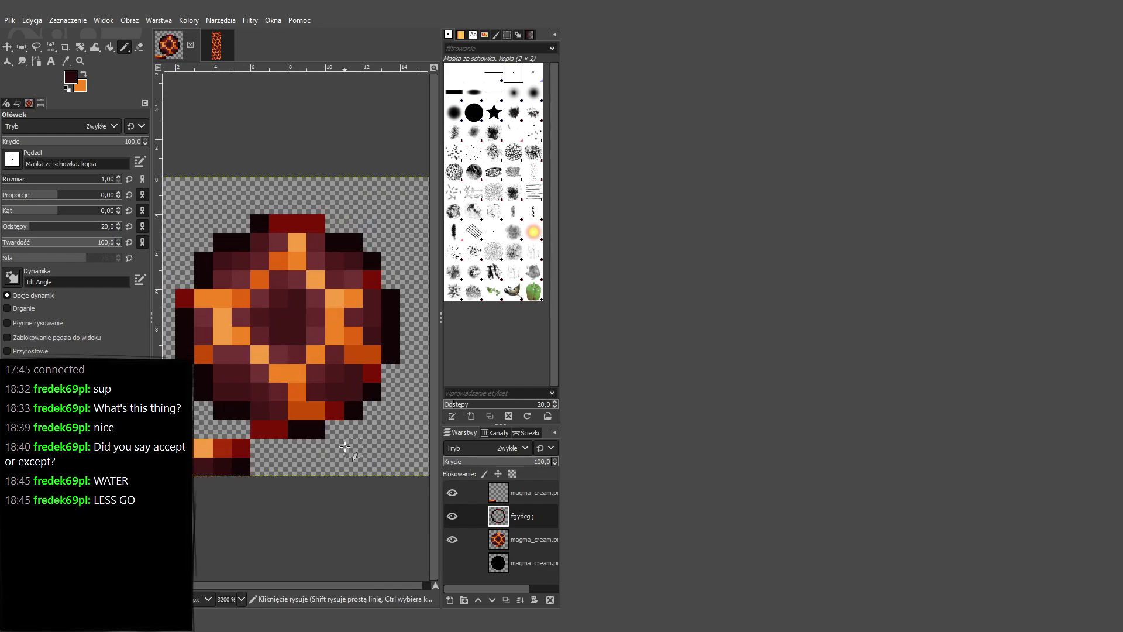
left_click(353, 402, "ctrl")
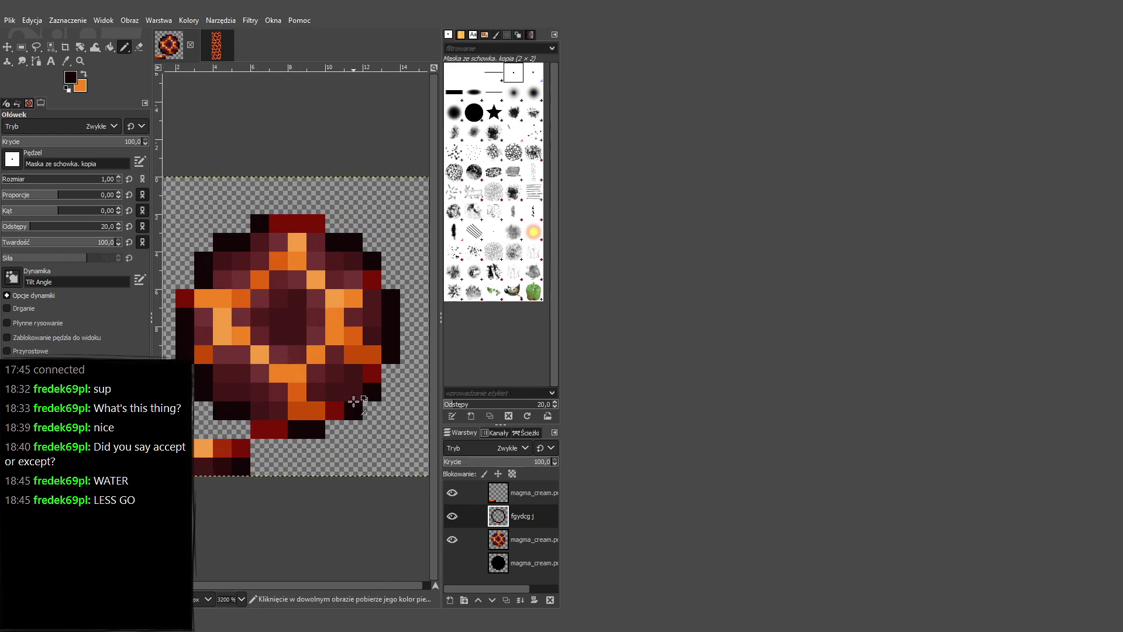
left_click(355, 394)
left_click(334, 410, "ctrl")
left_click(316, 411)
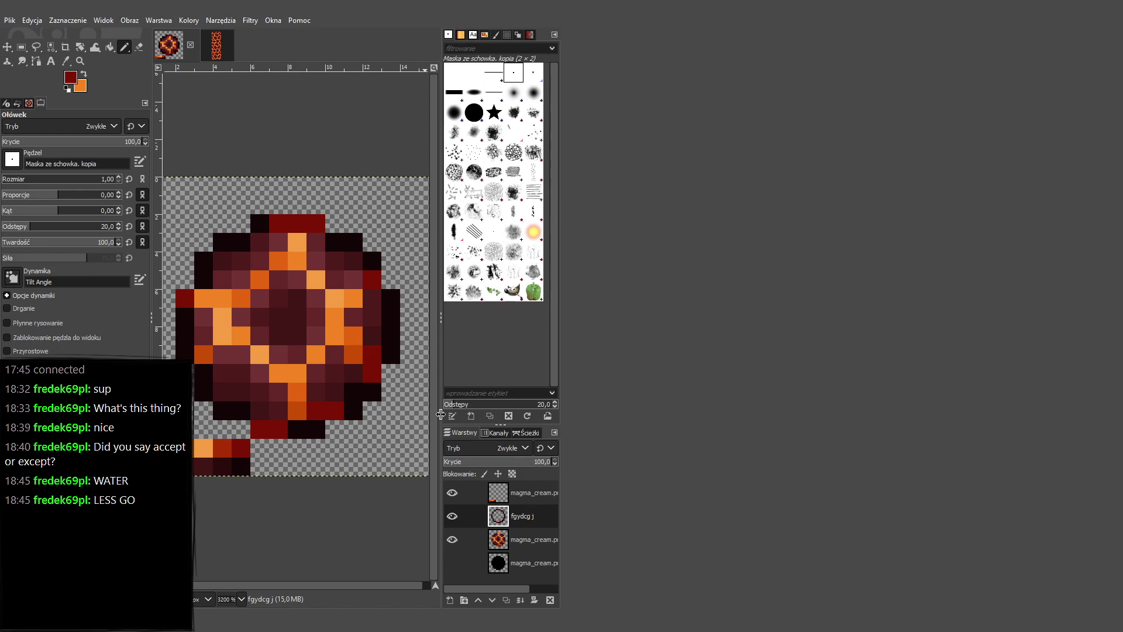
Fill the inner corner pixels of the sprite's outline at the upper right, upper left and lower left with the sampled near-black.
left_click(372, 261, "ctrl")
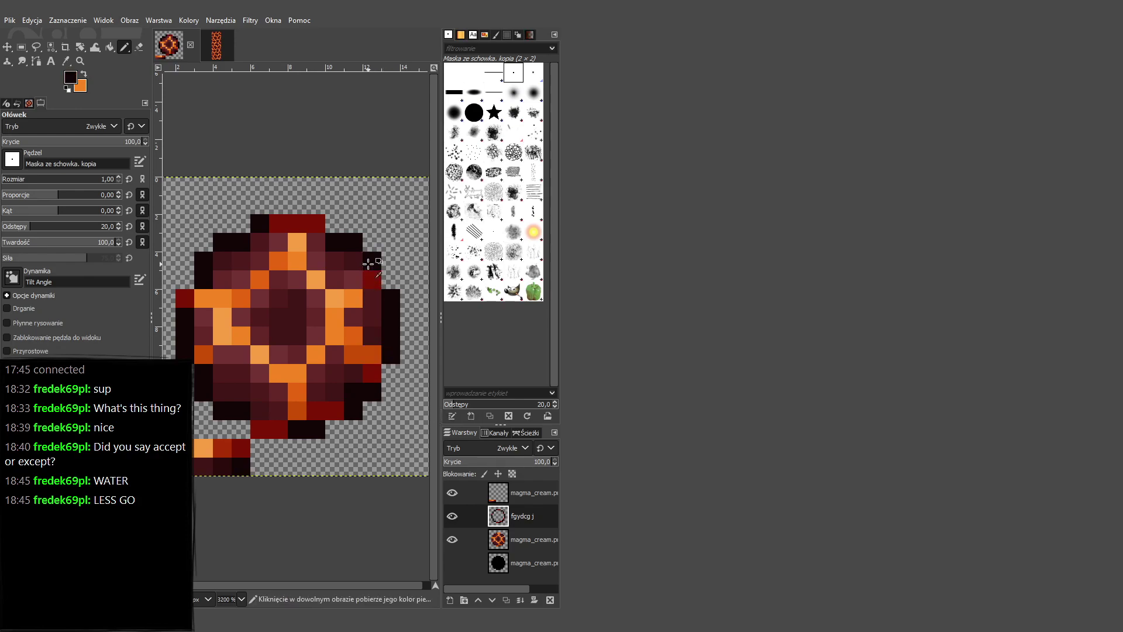
left_click(353, 261)
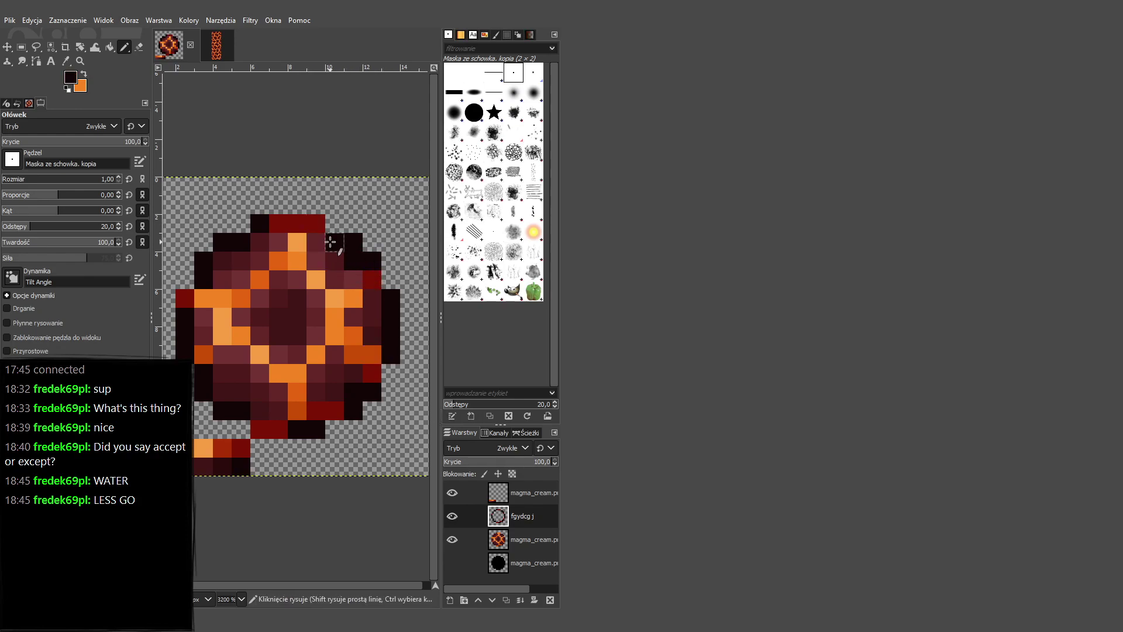
left_click_drag(346, 259, 334, 250)
left_click(216, 393)
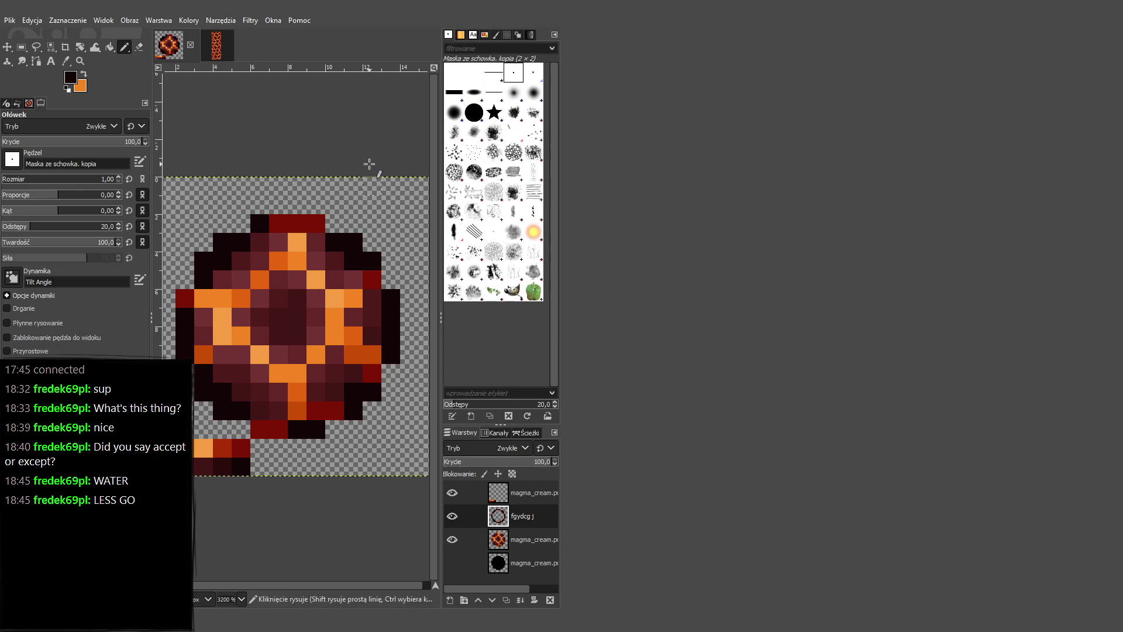
Maximize the image editor window to fill the whole screen.
double_click(371, 16)
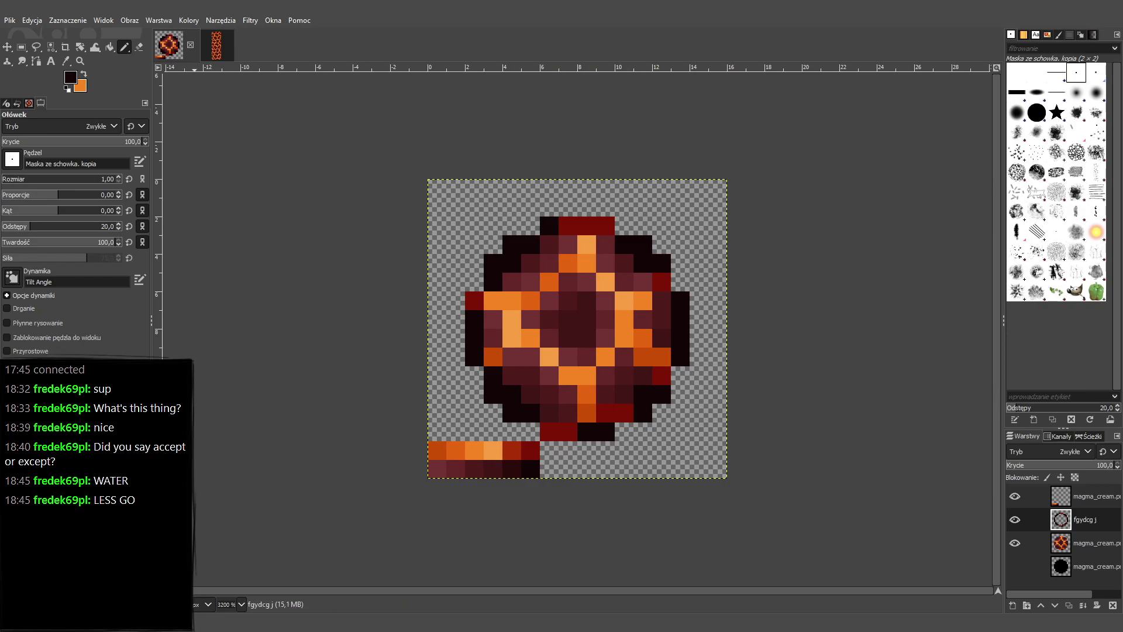
key("super+Left")
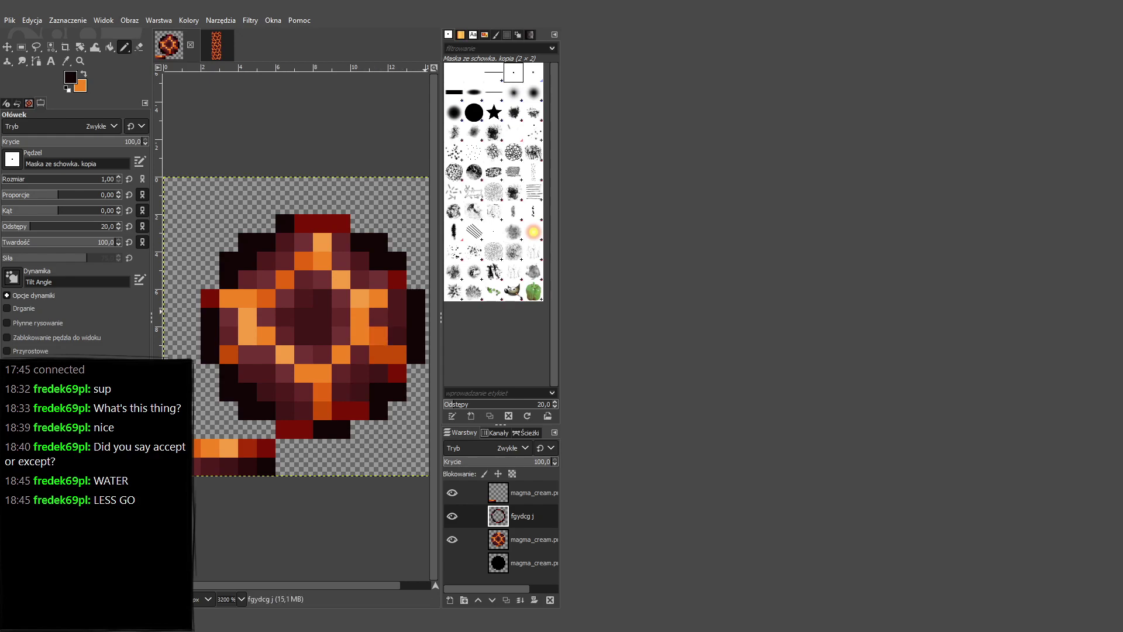
key("super+Up")
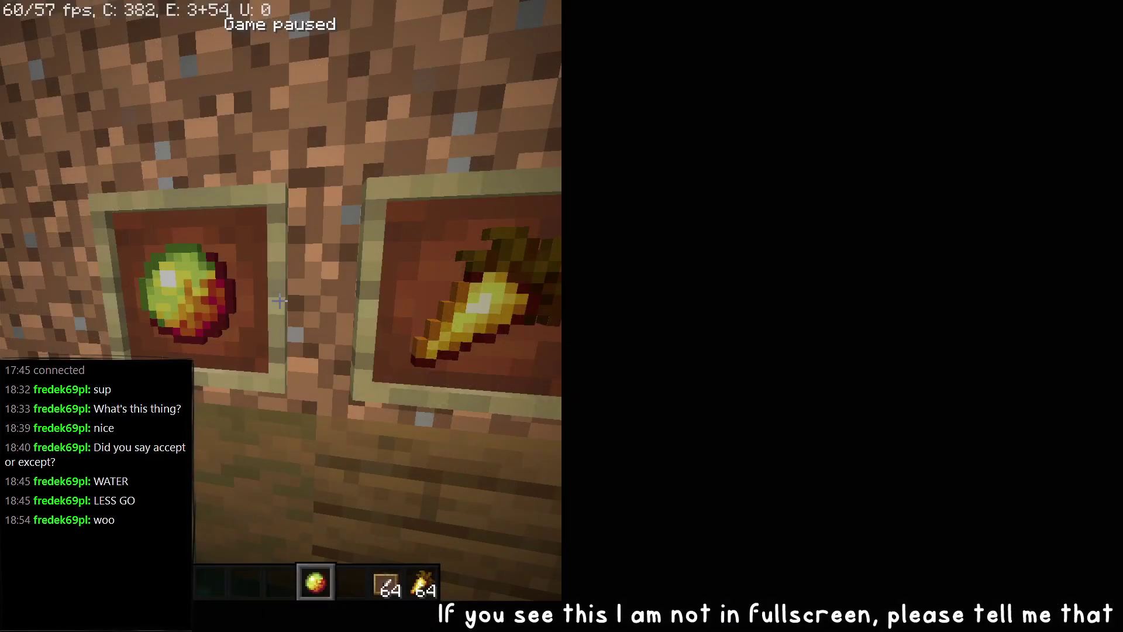
Return Minecraft to fullscreen, resume the game and back away from the framed items.
key("F11")
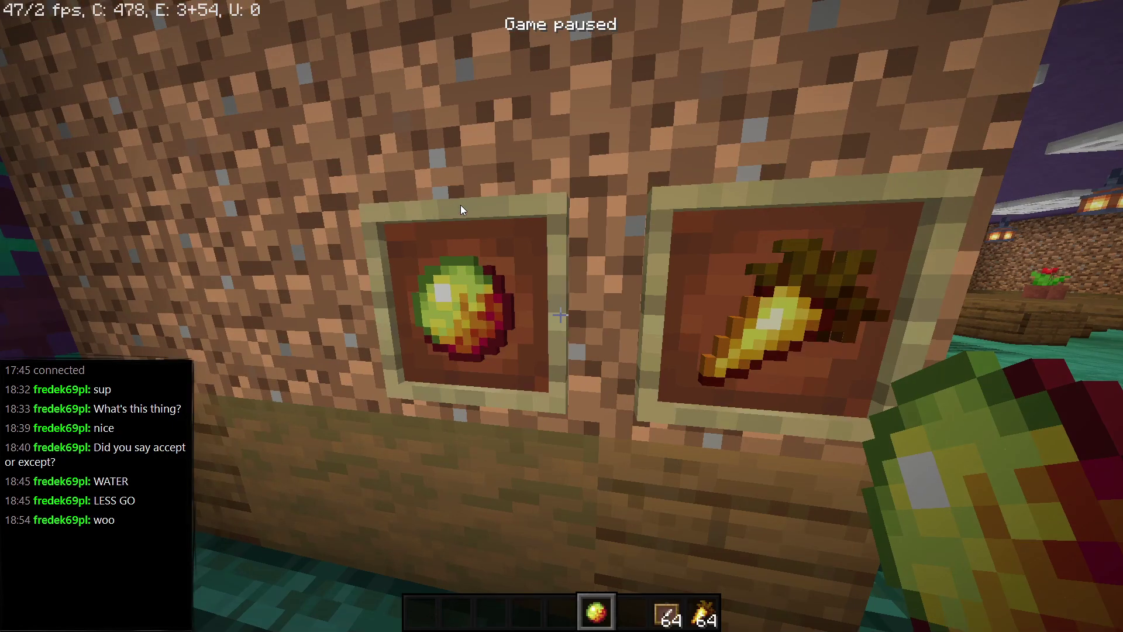
left_click(461, 205)
key("s")
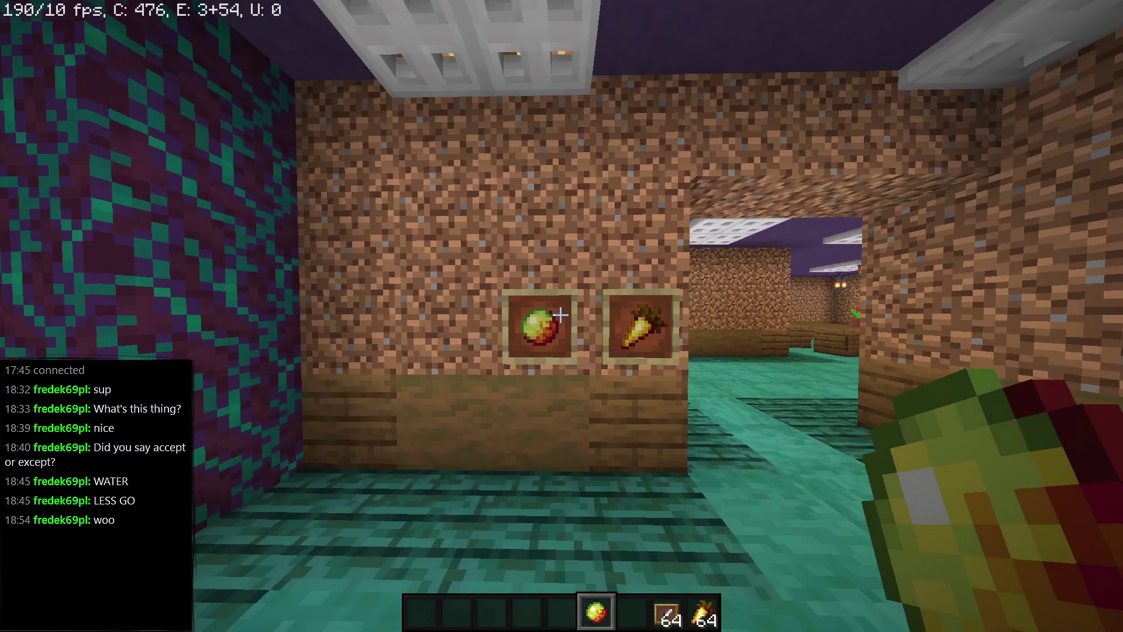
View the framed magma cream and golden carrot with the HUD temporarily hidden.
key("F1")
key("w")
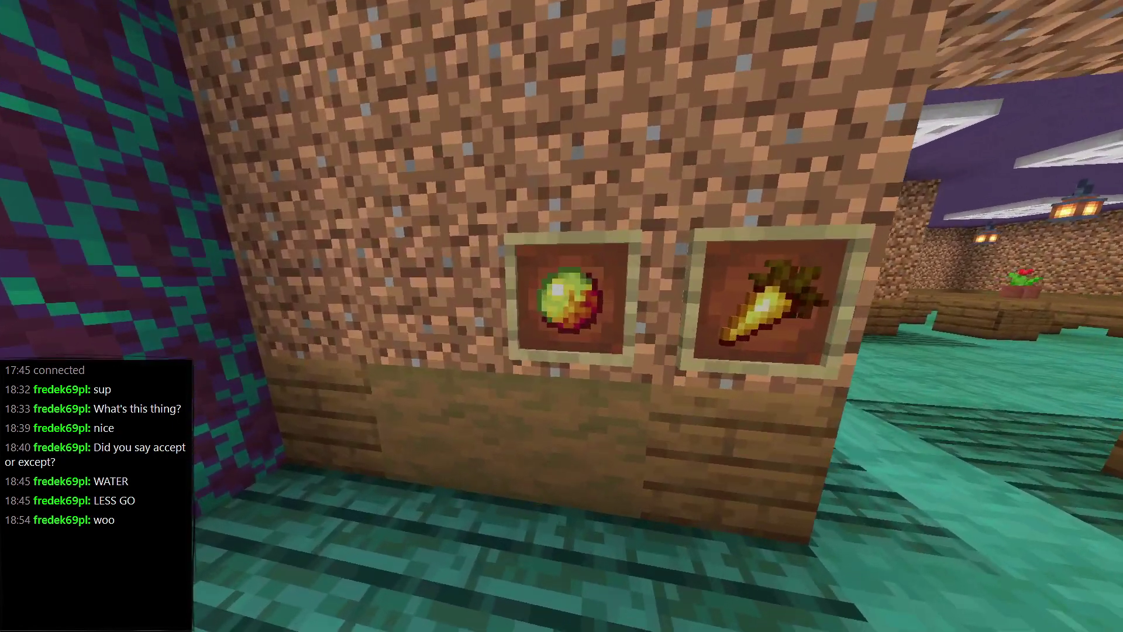
key("F1")
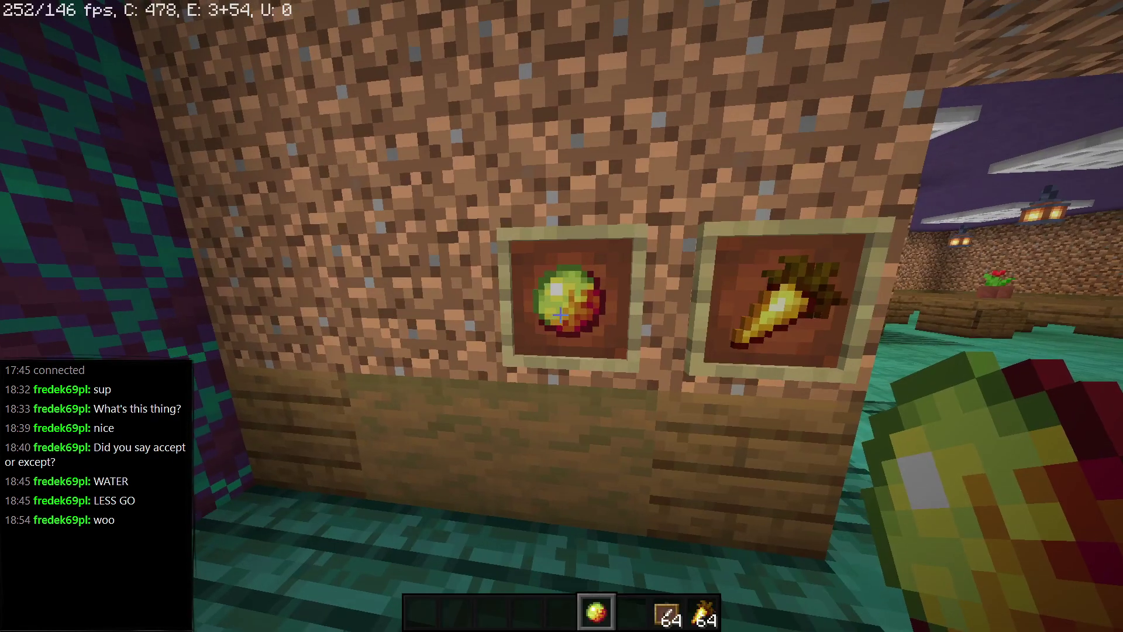
Compare the framed magma cream with the golden carrot from near and far, checking its outline and pixel shading.
key("d")
scroll(562, 316, "up", 1)
key("s")
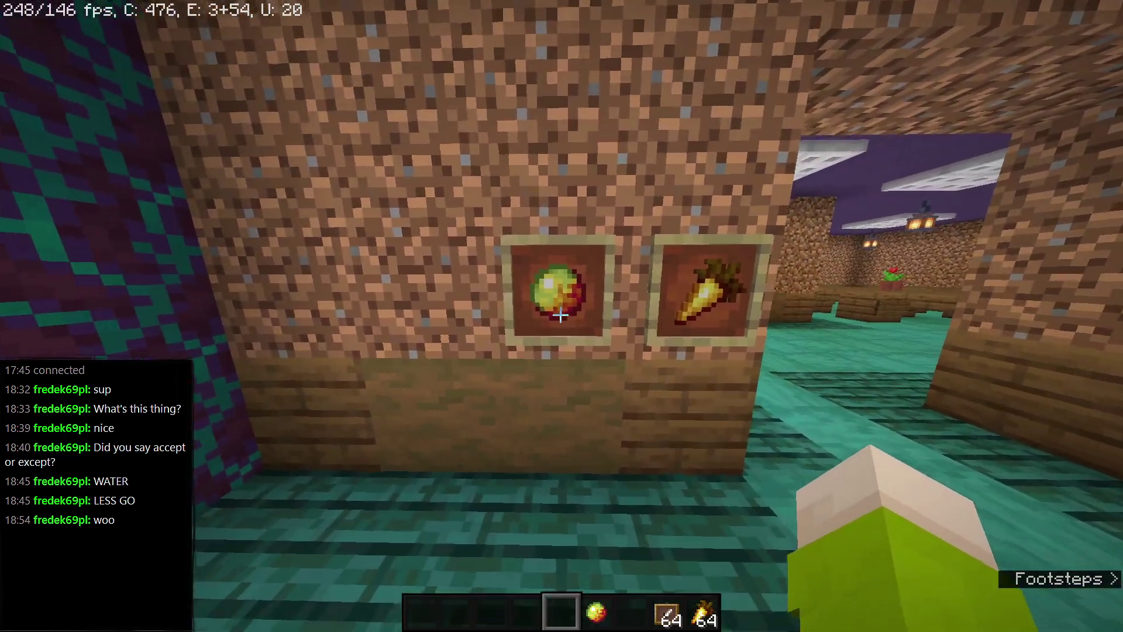
key("w")
key("s")
key("s")
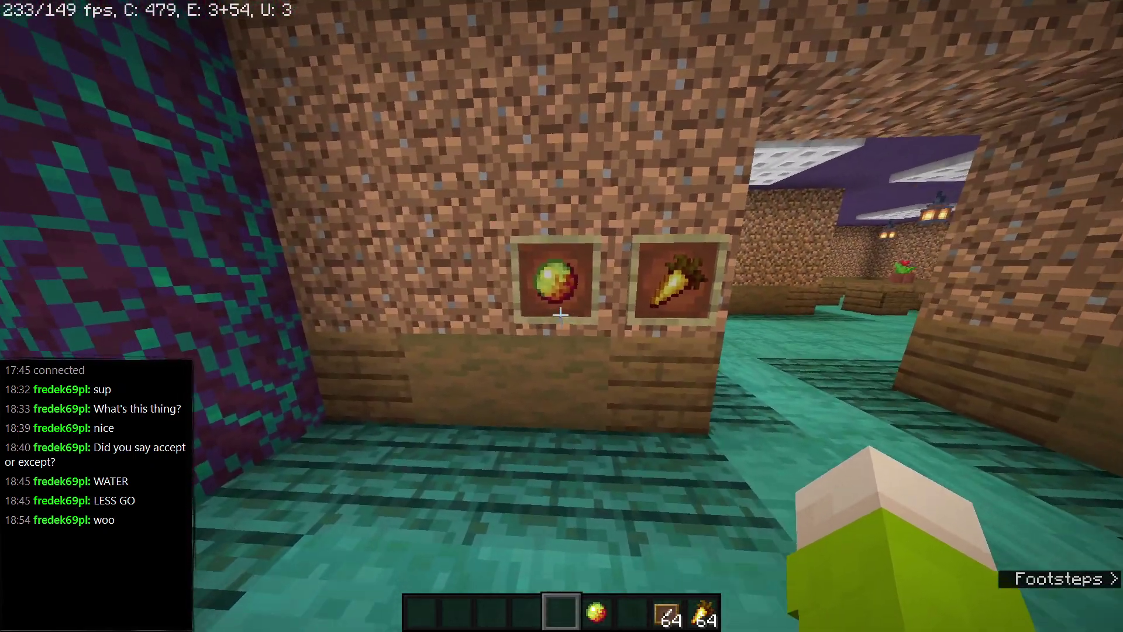
key("w")
key("s")
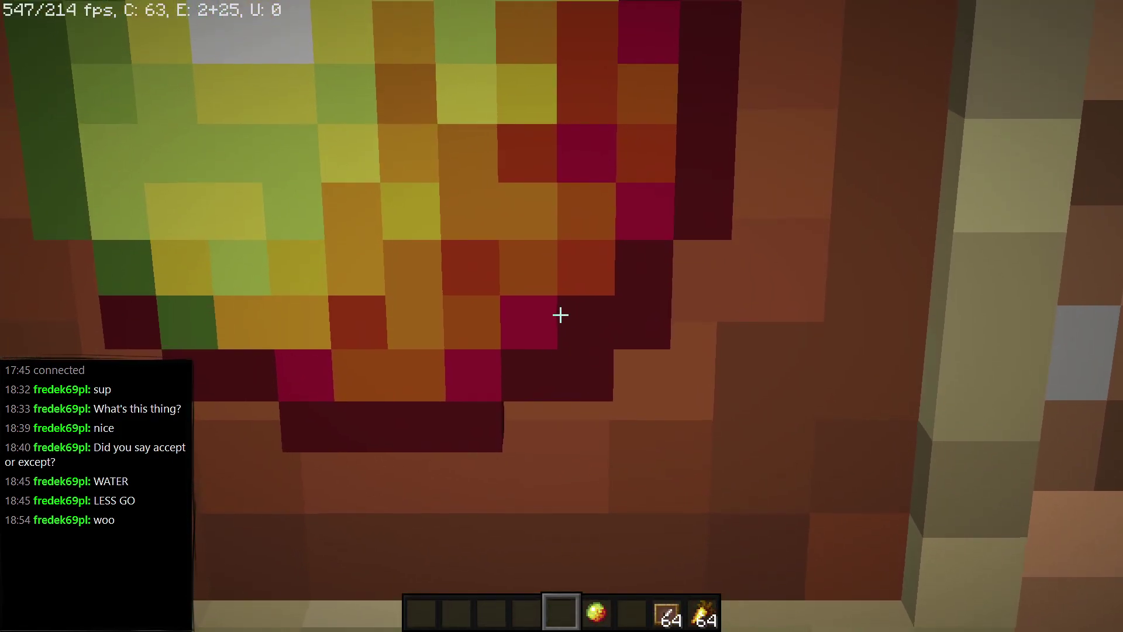
key("c")
key("w")
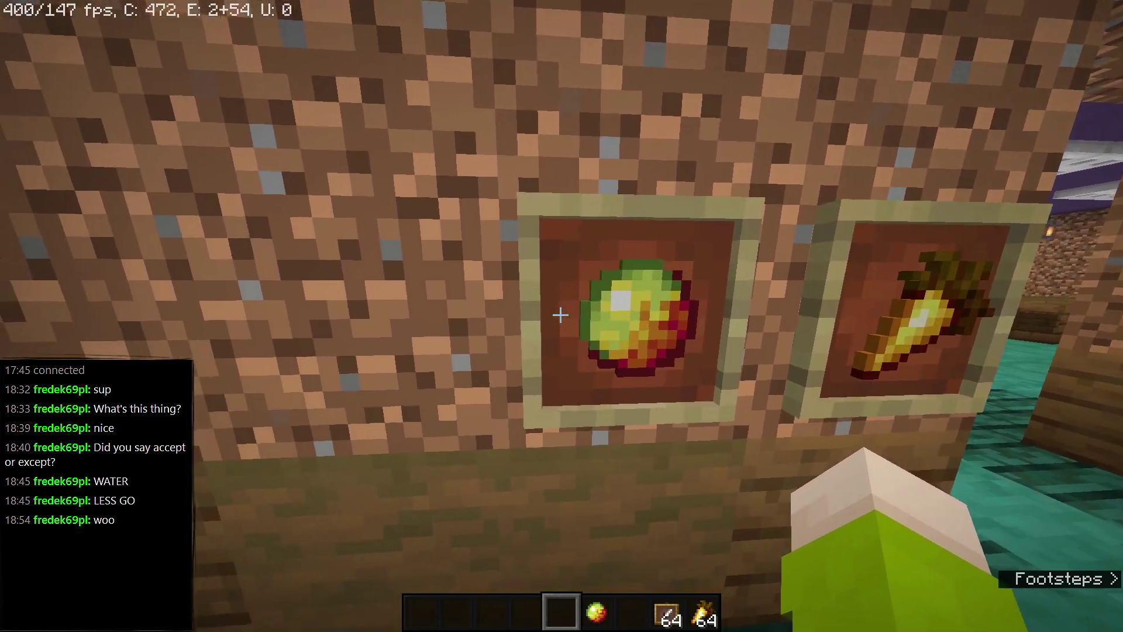
key("w")
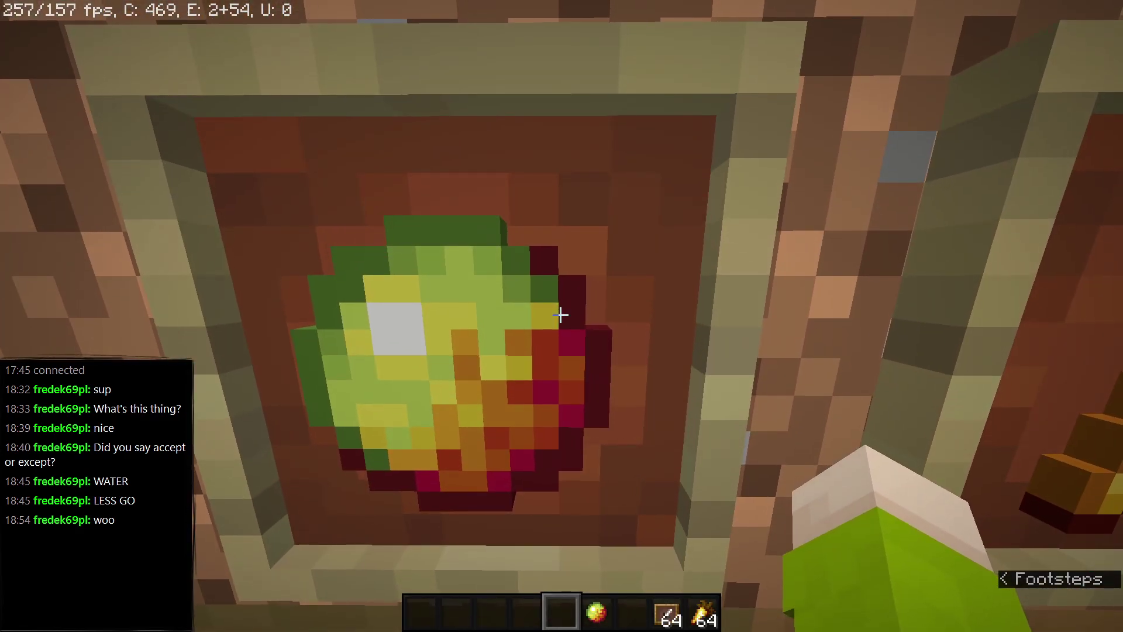
key("s")
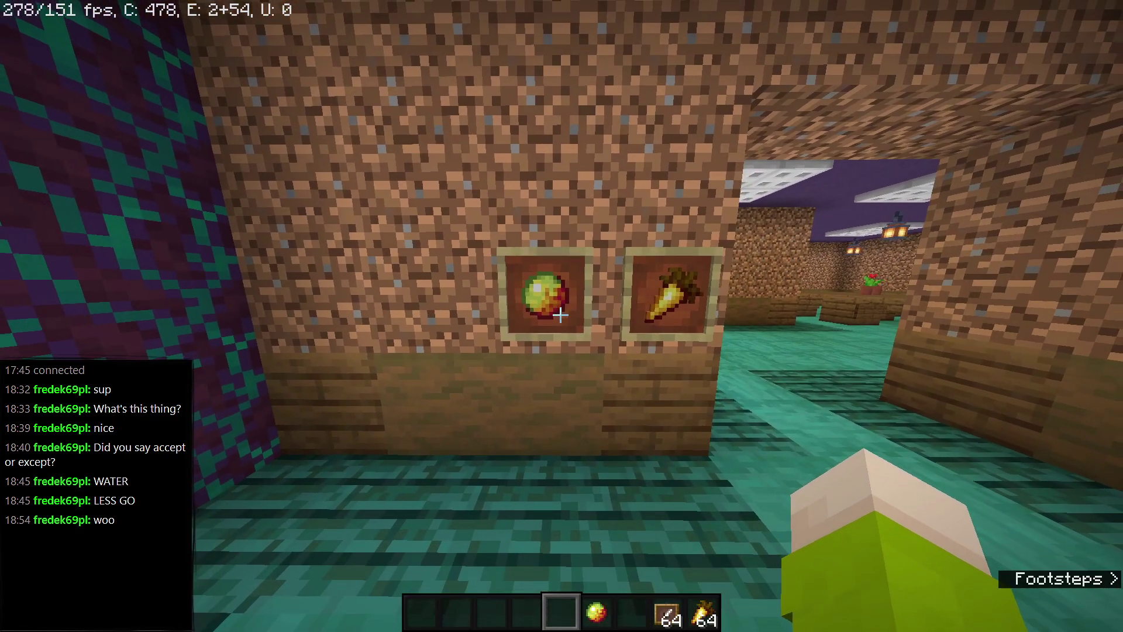
key("w")
key("s")
key("w")
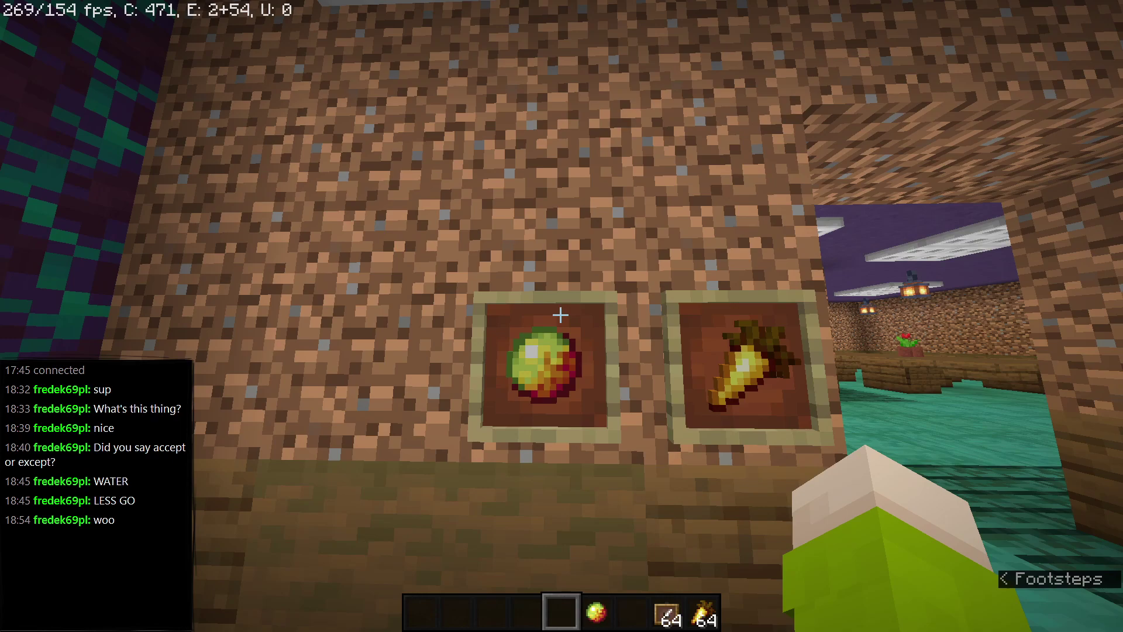
Switch to GIMP and repaint the leftmost accent pixel and the three top-edge accent pixels with the palette's brighter red.
key("alt+Tab")
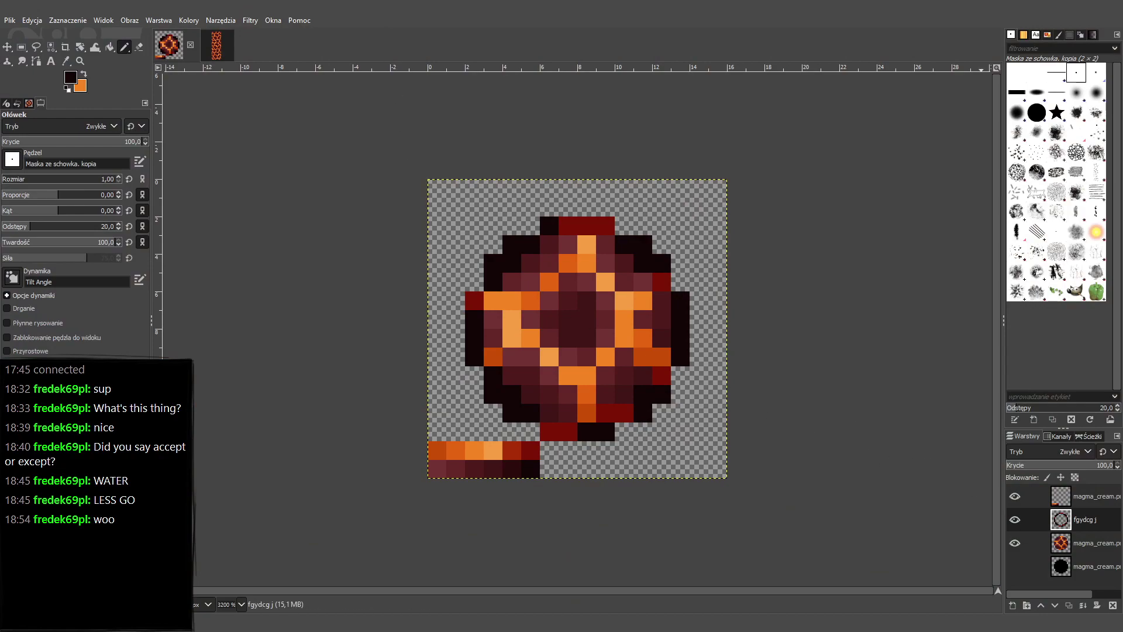
scroll(595, 467, "up", 1, "ctrl")
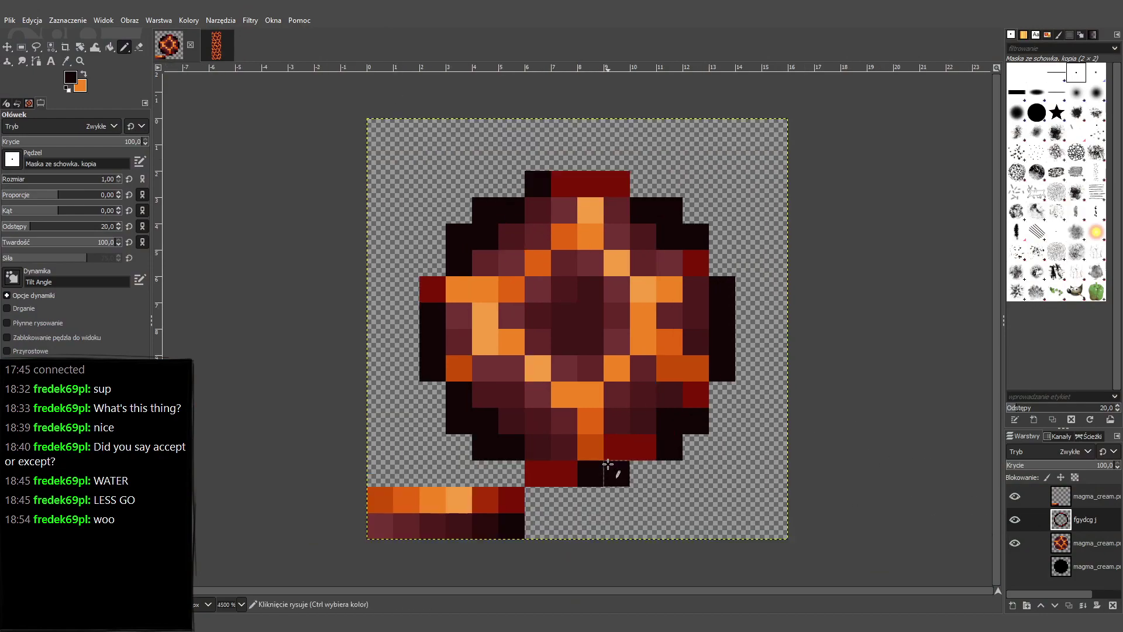
left_click(485, 500, "ctrl")
left_click(427, 297)
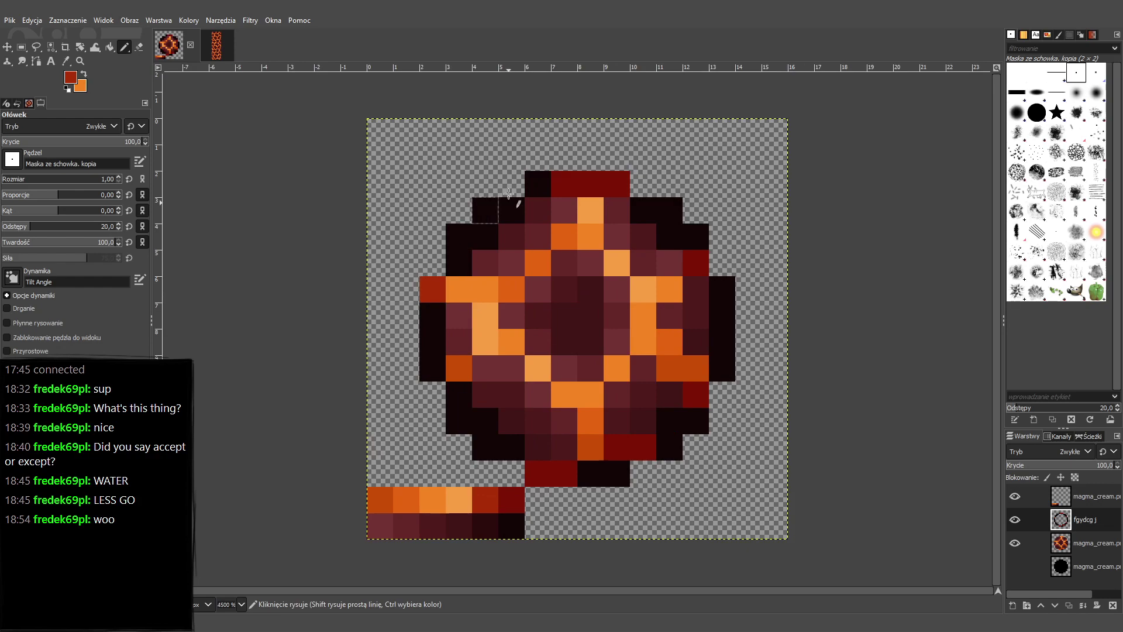
left_click_drag(557, 186, 609, 183)
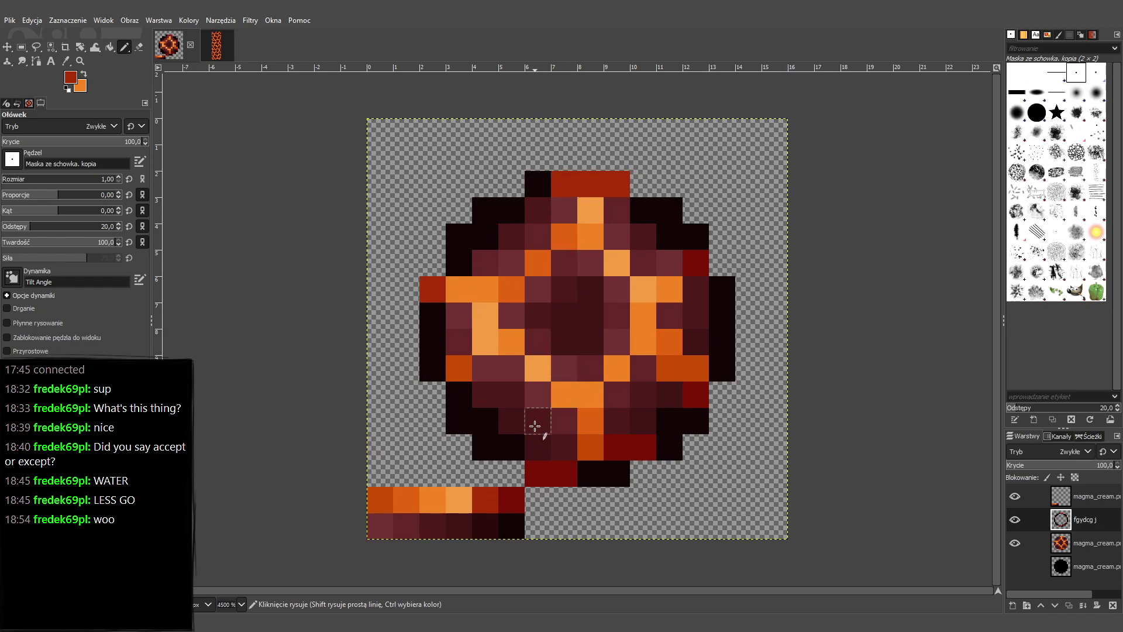
Lighten the ball's upper-left outline and two inner upper-right outline pixels with the palette's very dark maroon.
left_click(494, 526, "ctrl")
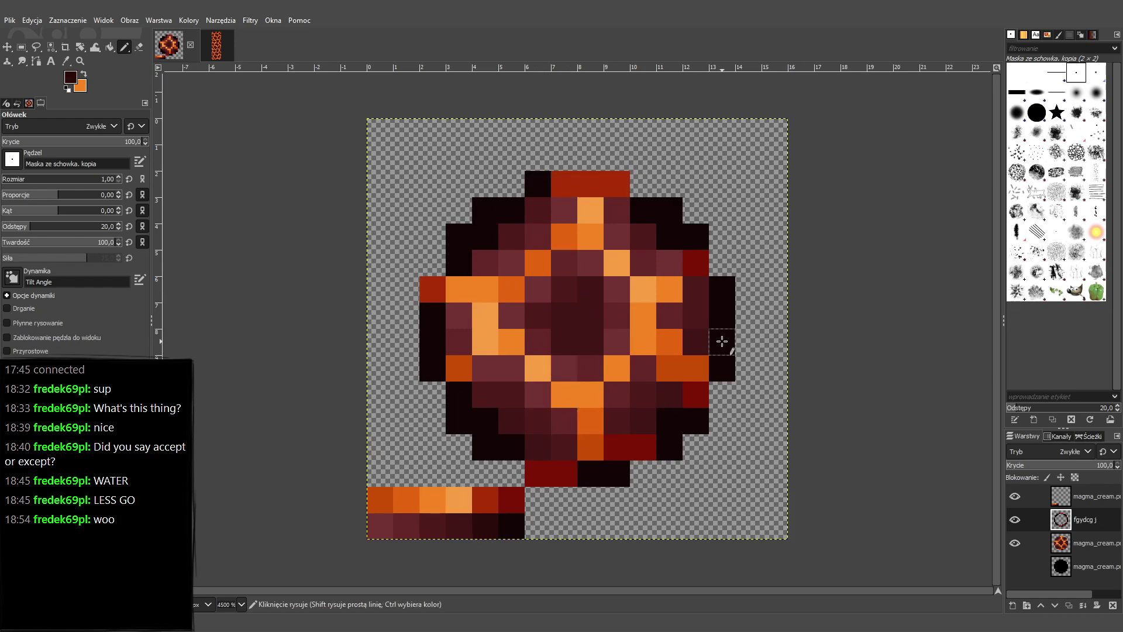
left_click(669, 236)
left_click(650, 214)
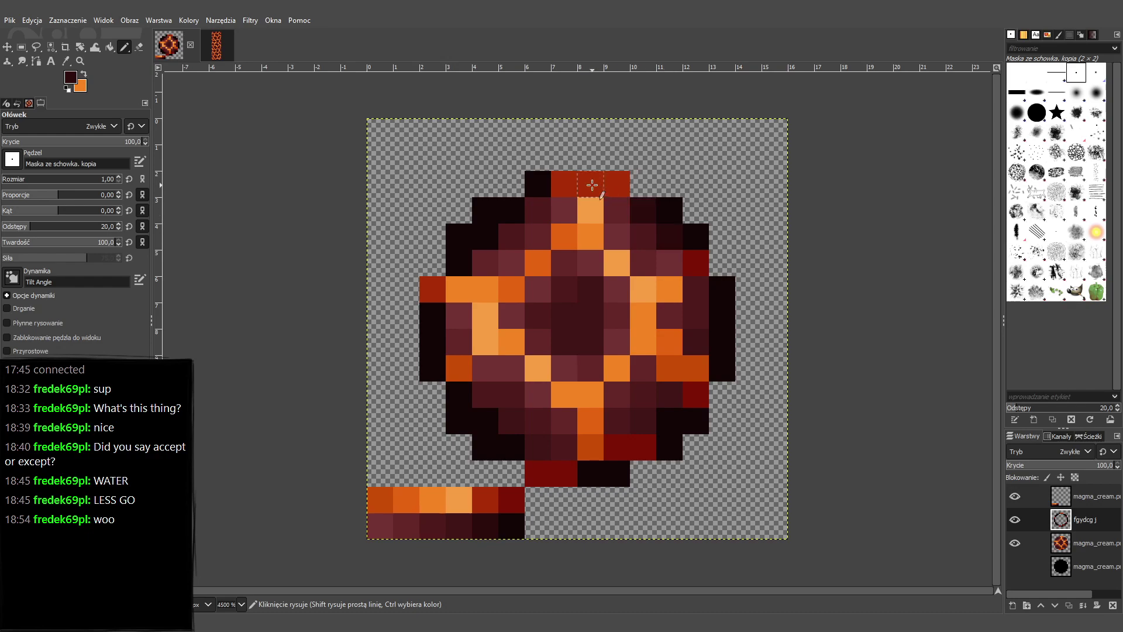
left_click(537, 182)
left_click_drag(504, 218, 457, 253)
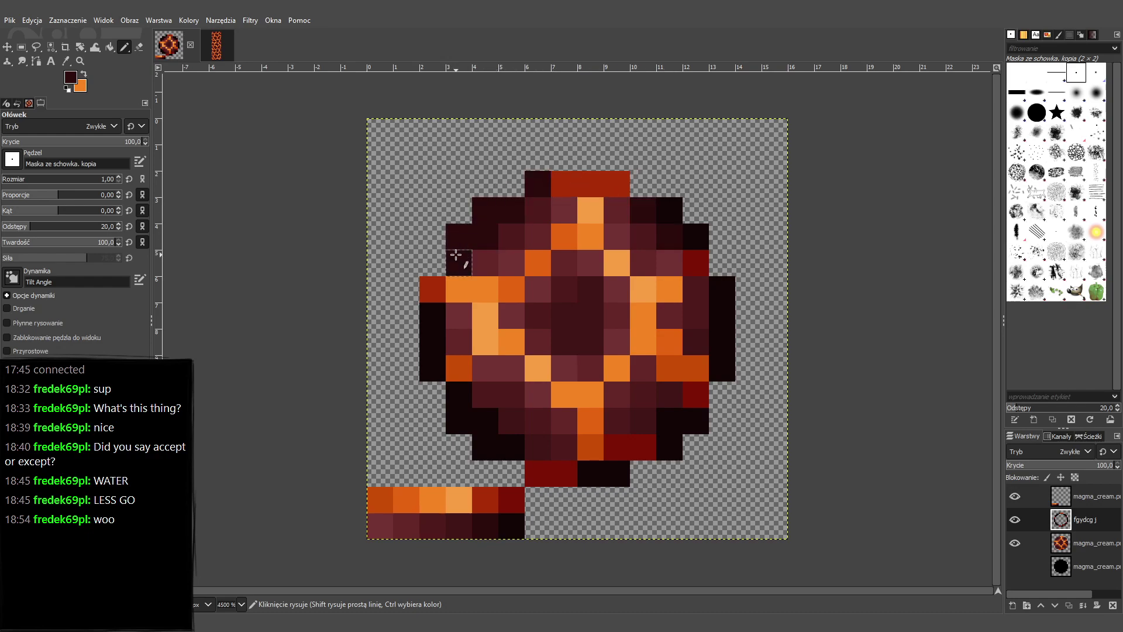
Continue the very dark maroon down the ball's left edge and onto the inner lower-left outline pixels.
left_click_drag(427, 326, 431, 368)
left_click(460, 395)
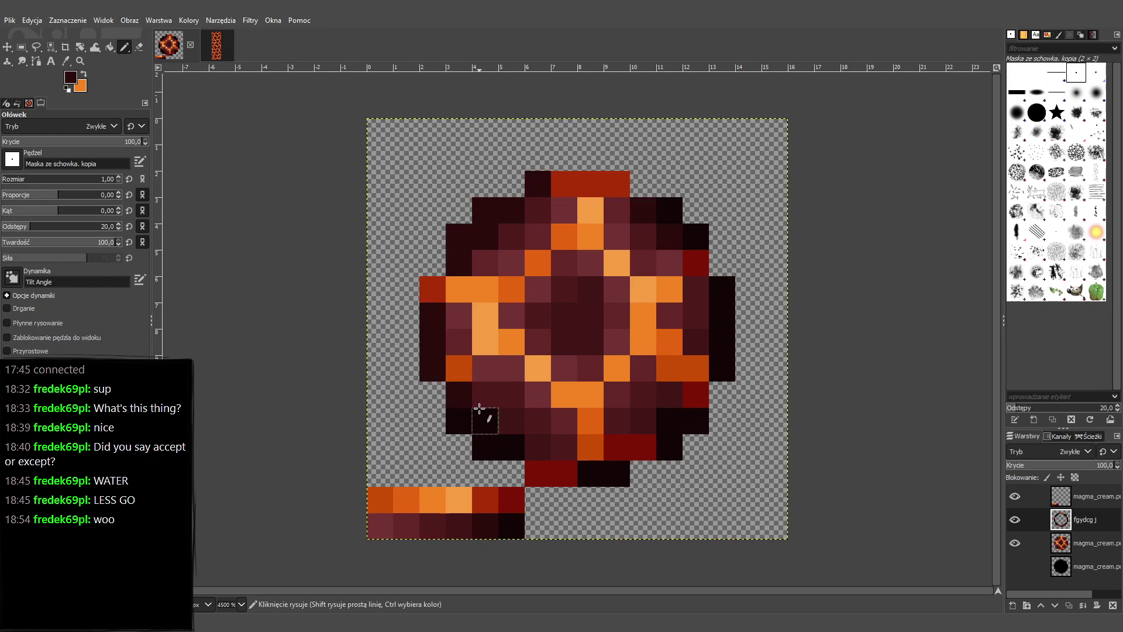
left_click(484, 424)
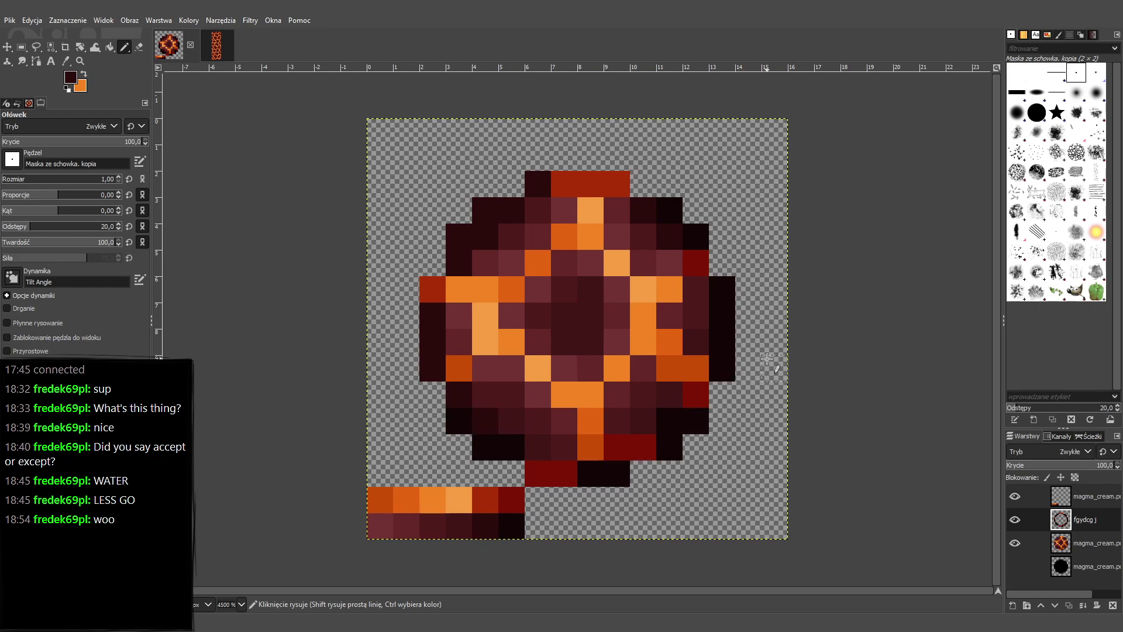
scroll(768, 358, "down", 4)
scroll(768, 359, "up", 3)
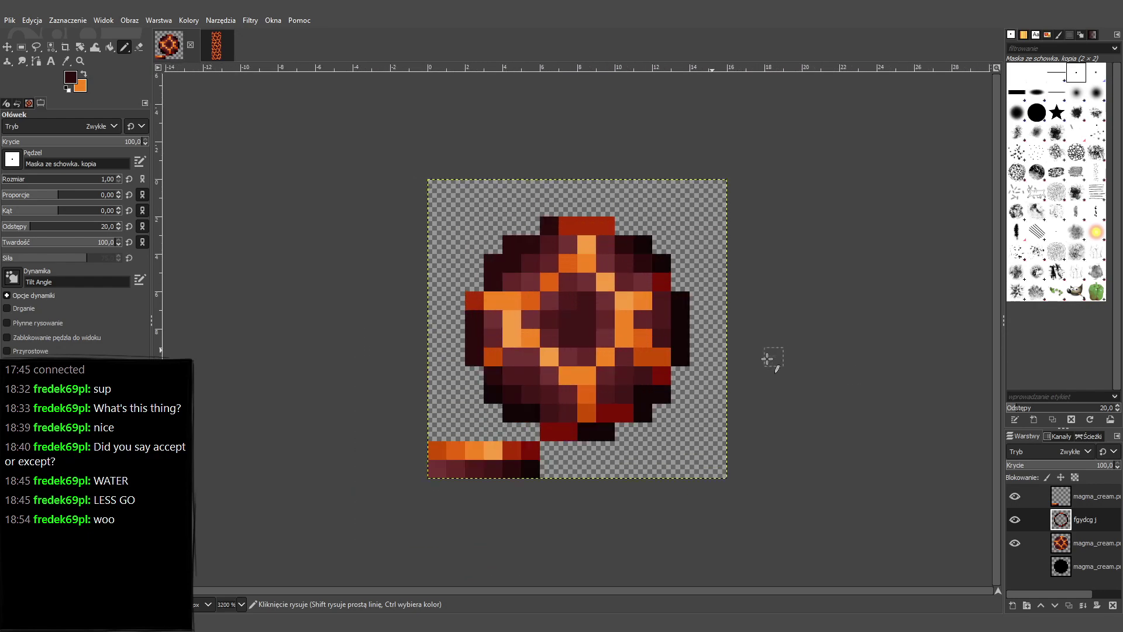
scroll(767, 358, "up", 1)
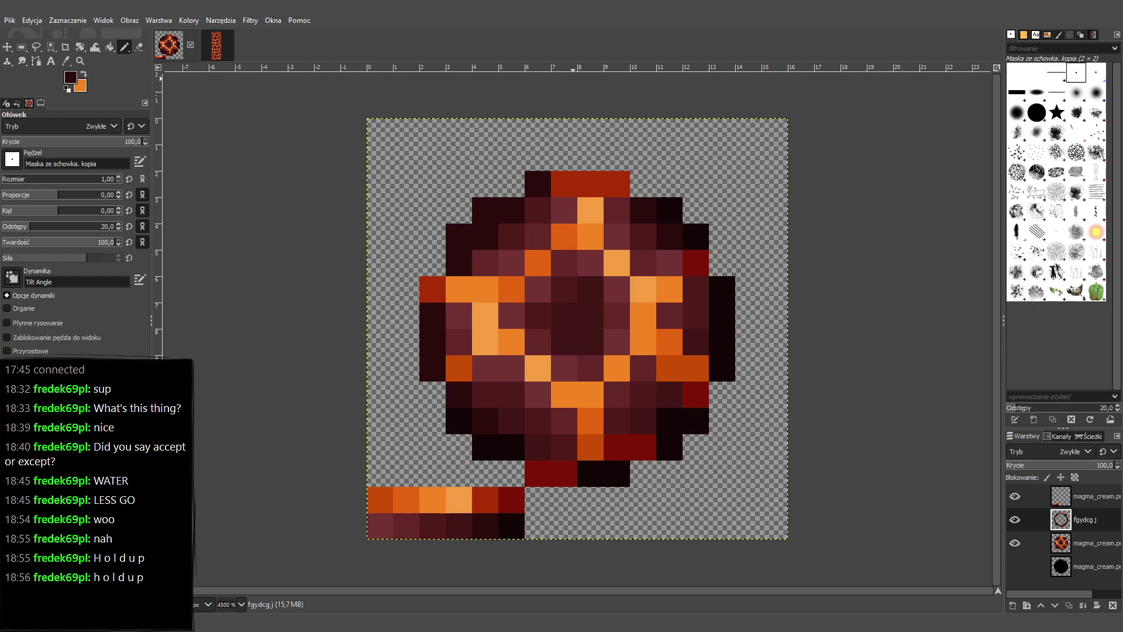
Replace the dark red palette swatch with a duller dark red and repaint the bottom and right-edge accent pixels with it.
scroll(578, 329, "down", 5)
scroll(578, 329, "up", 5)
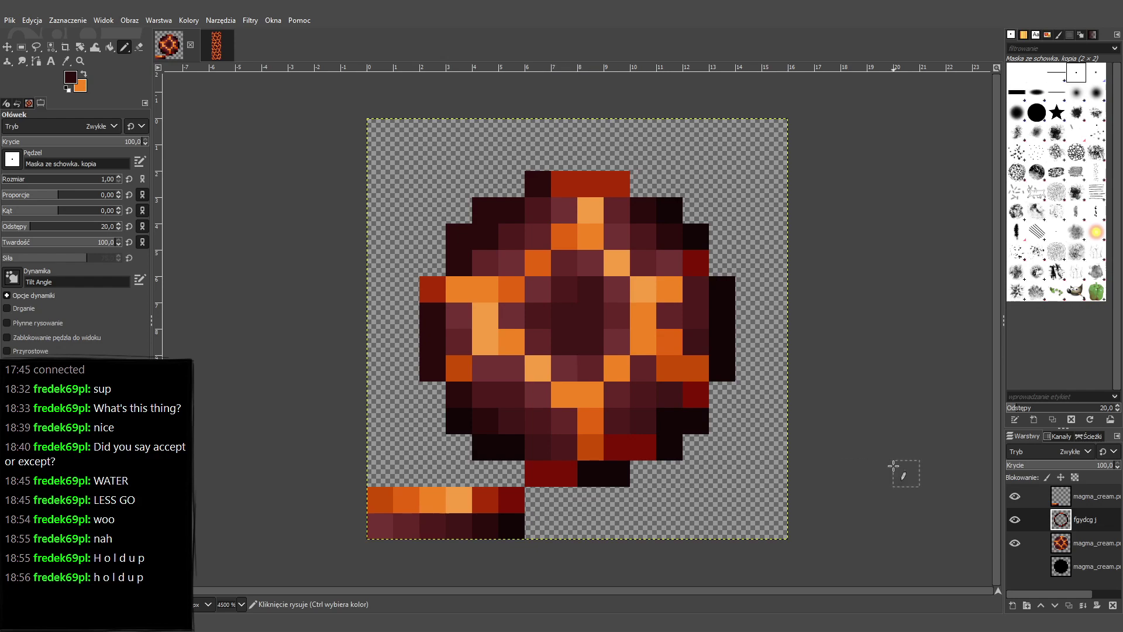
key("ctrl")
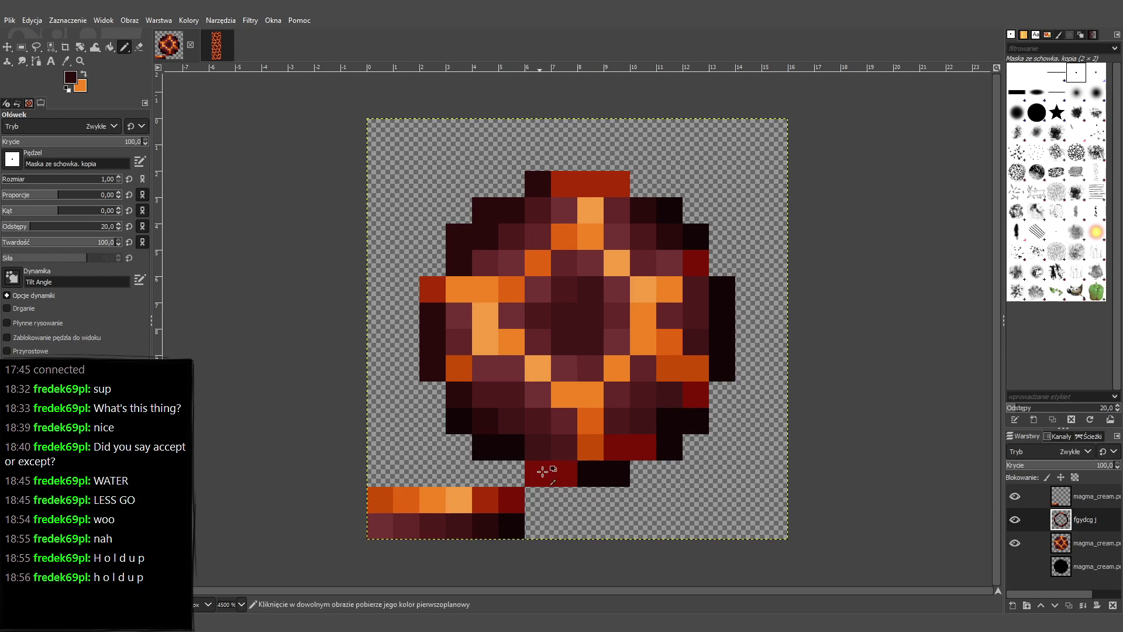
left_click(537, 474, "ctrl")
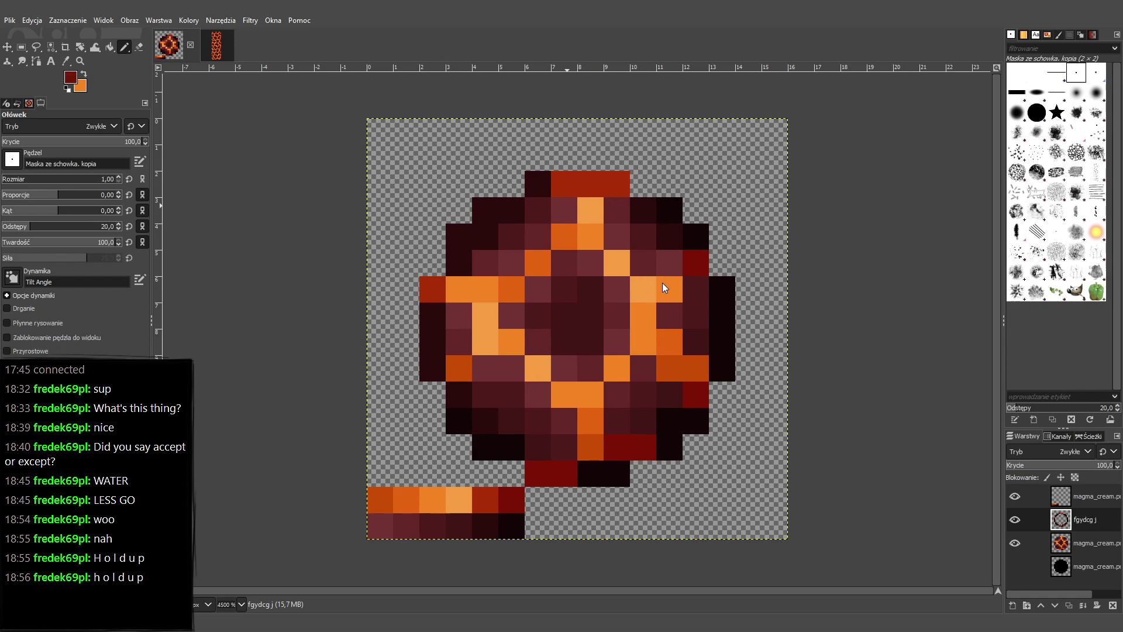
key("ctrl+z")
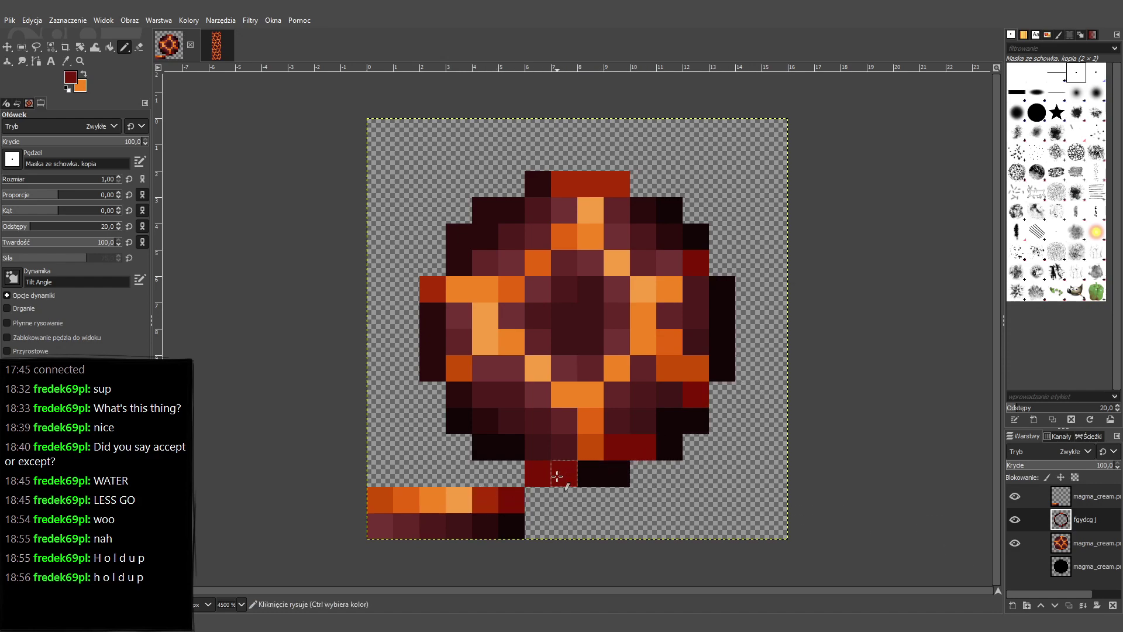
key("Page_Up")
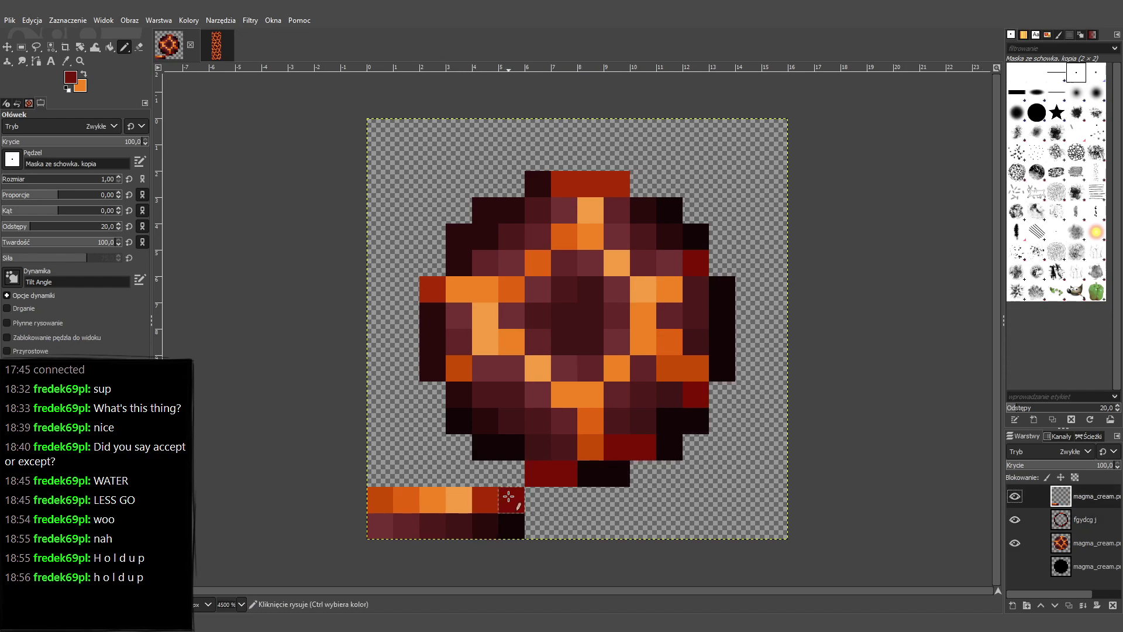
left_click(1083, 520)
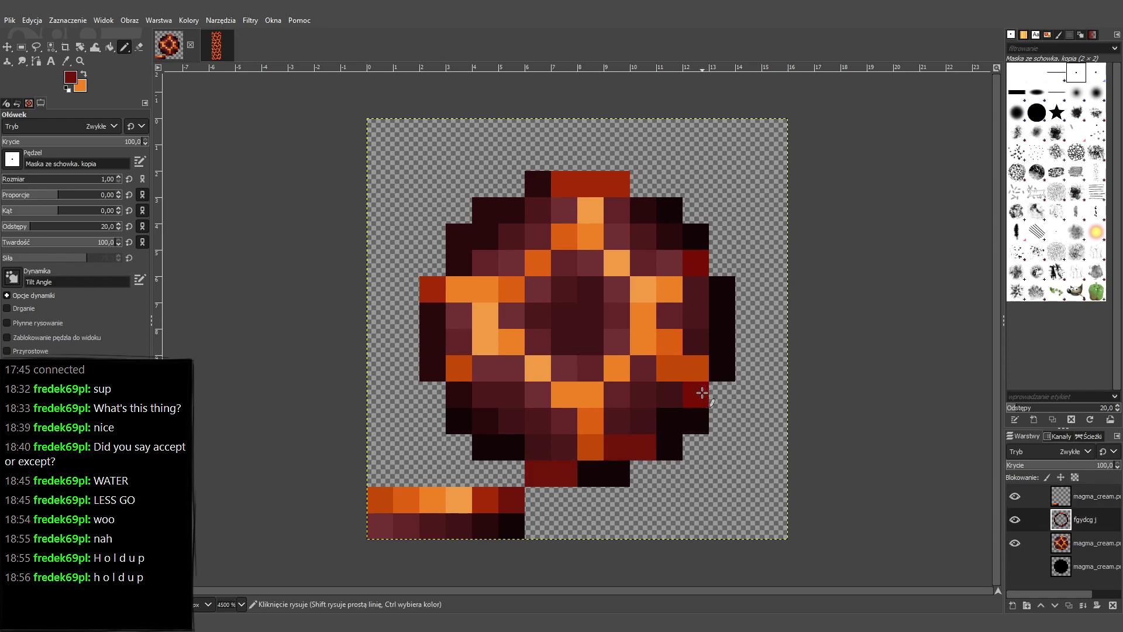
left_click(691, 271)
scroll(820, 466, "down", 3)
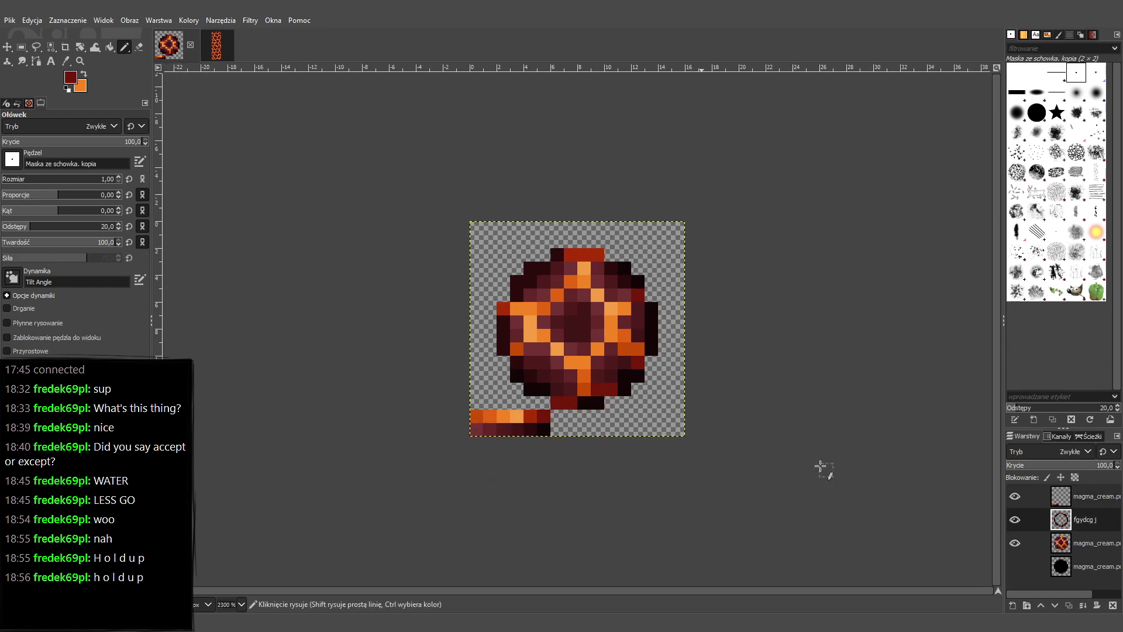
scroll(820, 465, "up", 2)
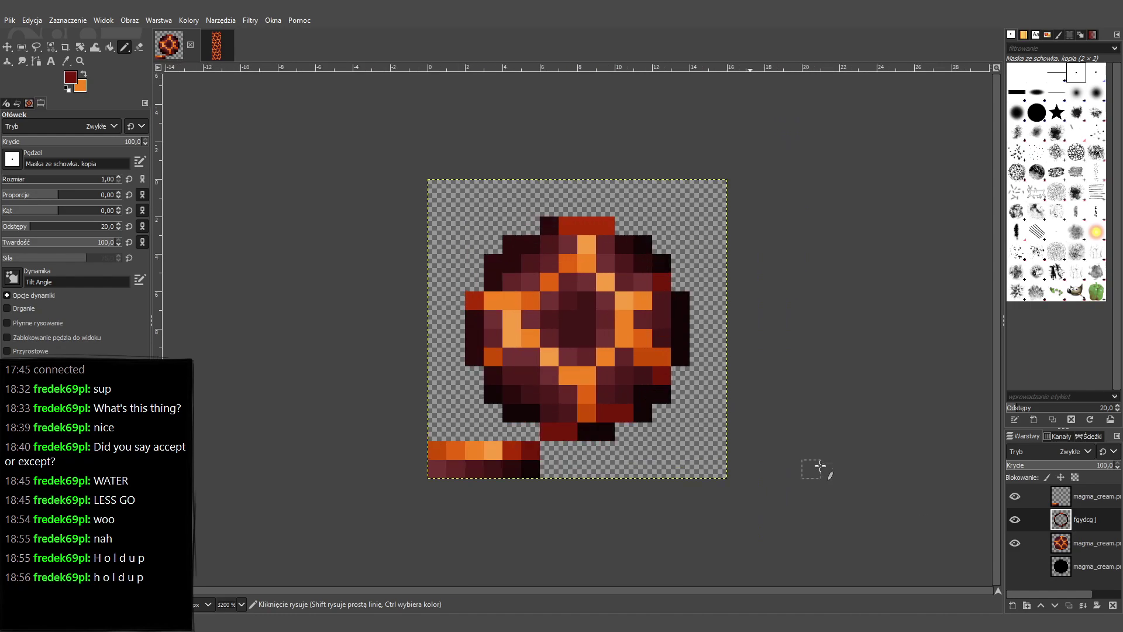
scroll(821, 466, "down", 5)
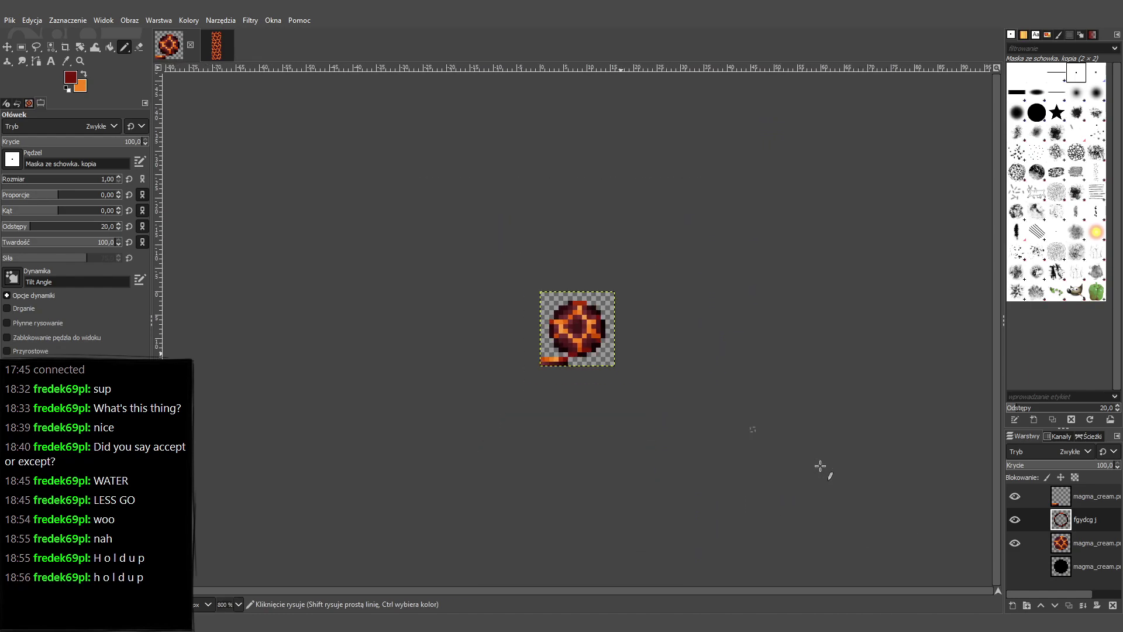
scroll(821, 466, "up", 6)
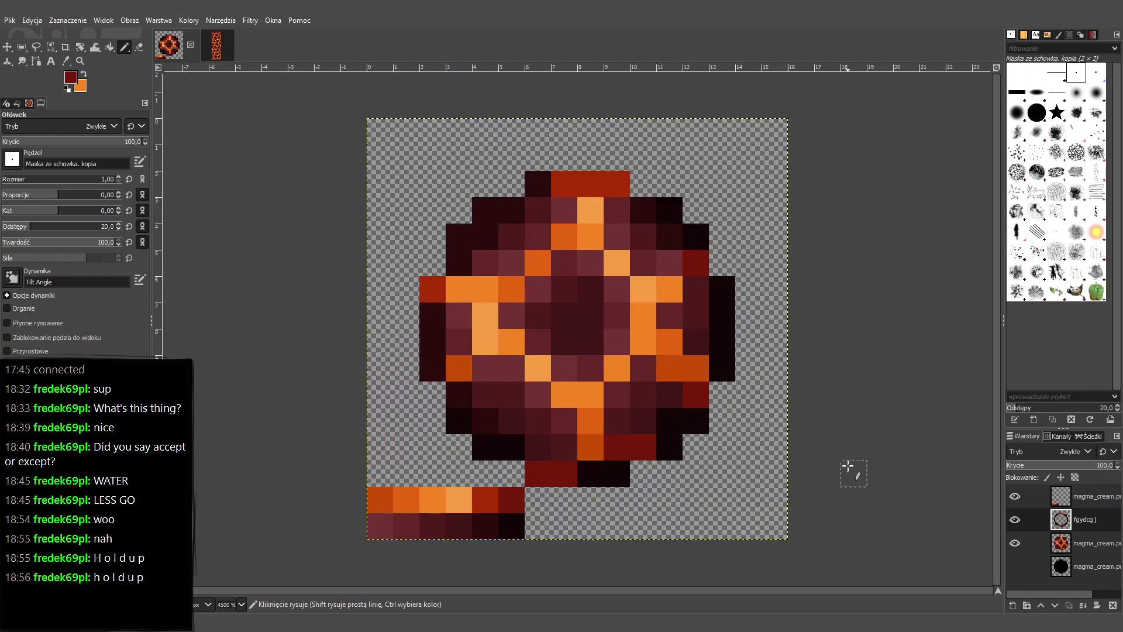
Try duller variants of the palette's brighter red on the top-edge accent pixels of layer fgydcg j, undoing each attempt.
left_click(1080, 501)
left_click(489, 495, "ctrl")
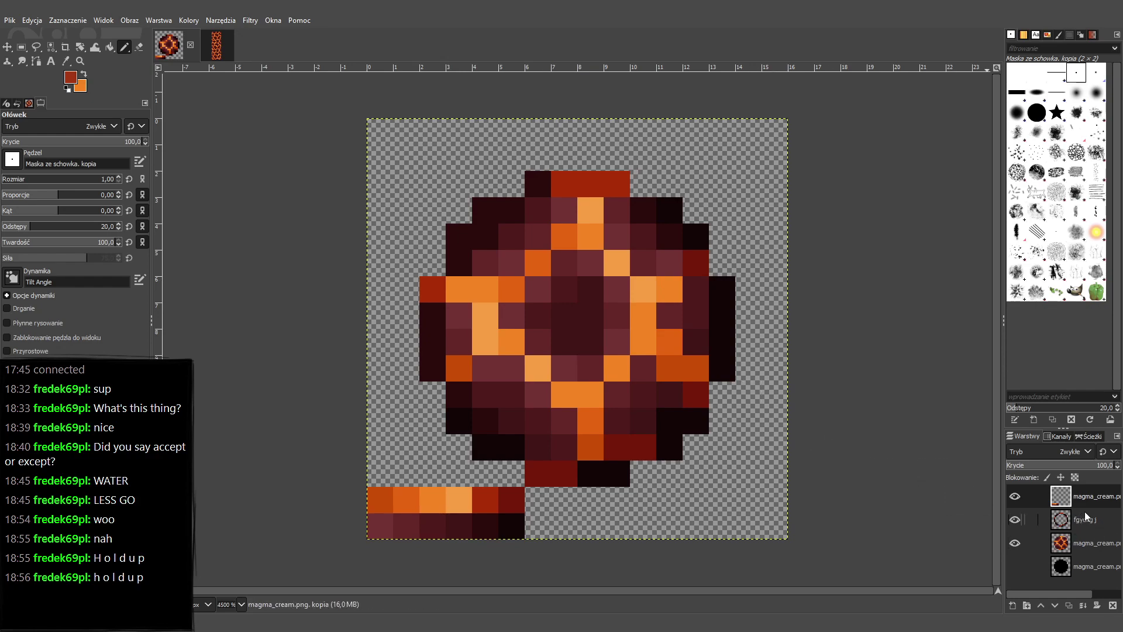
left_click(1073, 531)
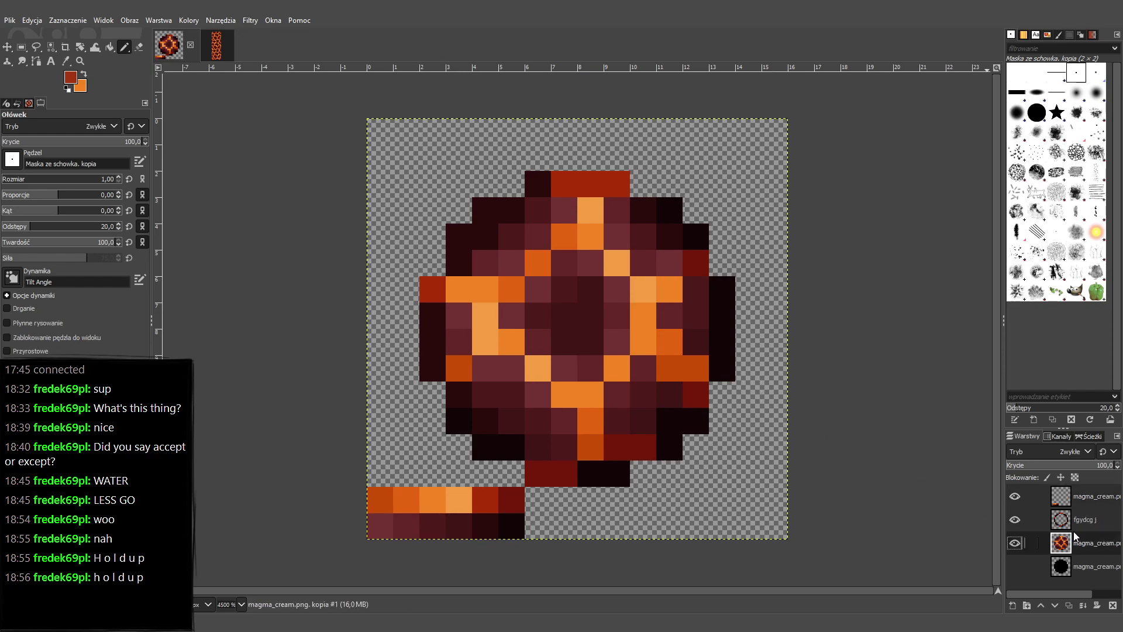
left_click(1076, 520)
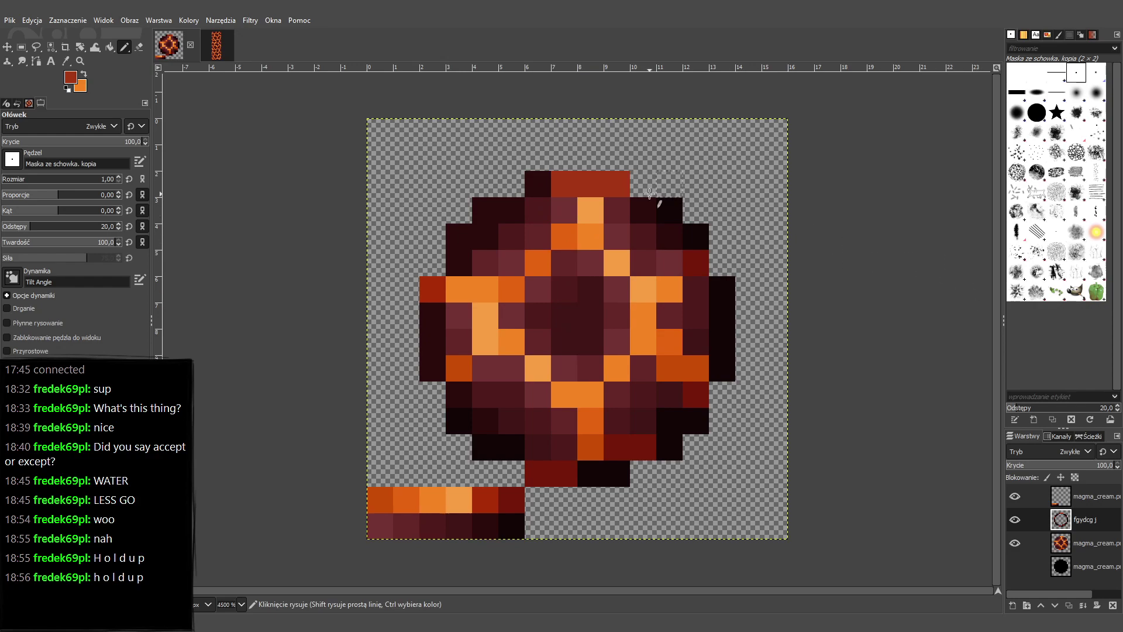
key("ctrl")
left_click(656, 258, "ctrl")
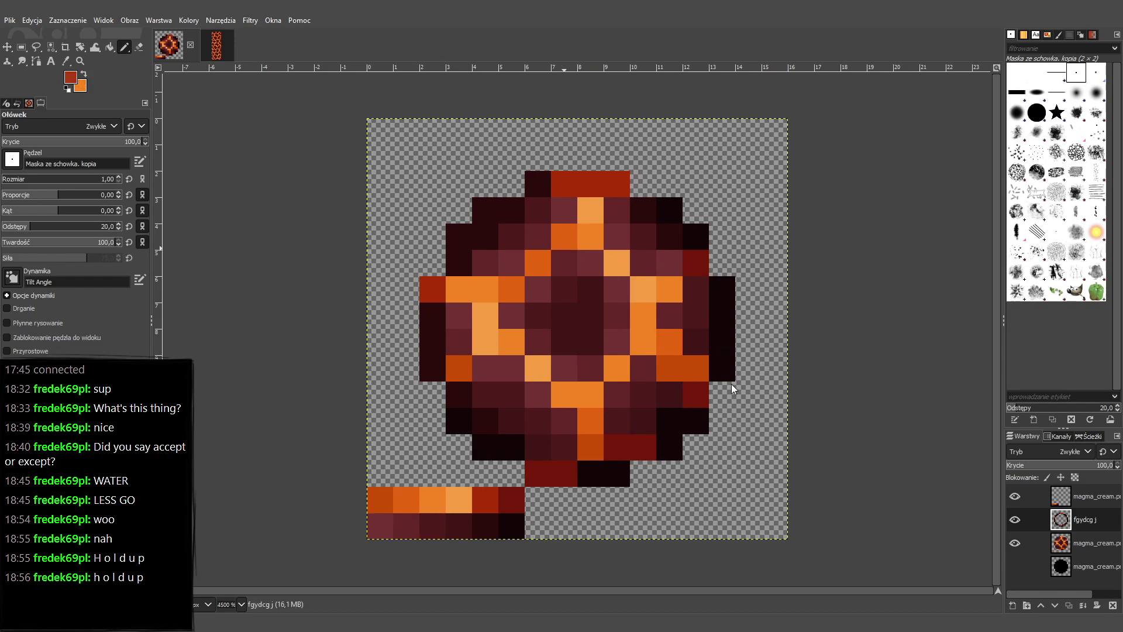
left_click_drag(554, 184, 624, 185)
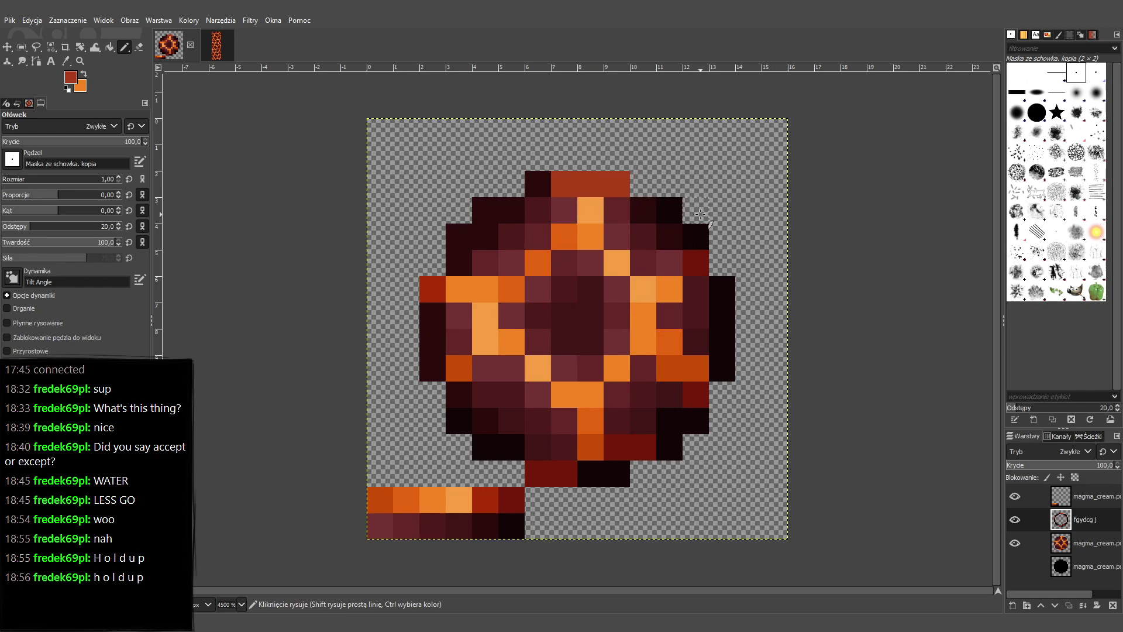
key("ctrl+z")
left_click(583, 187)
key("ctrl+z")
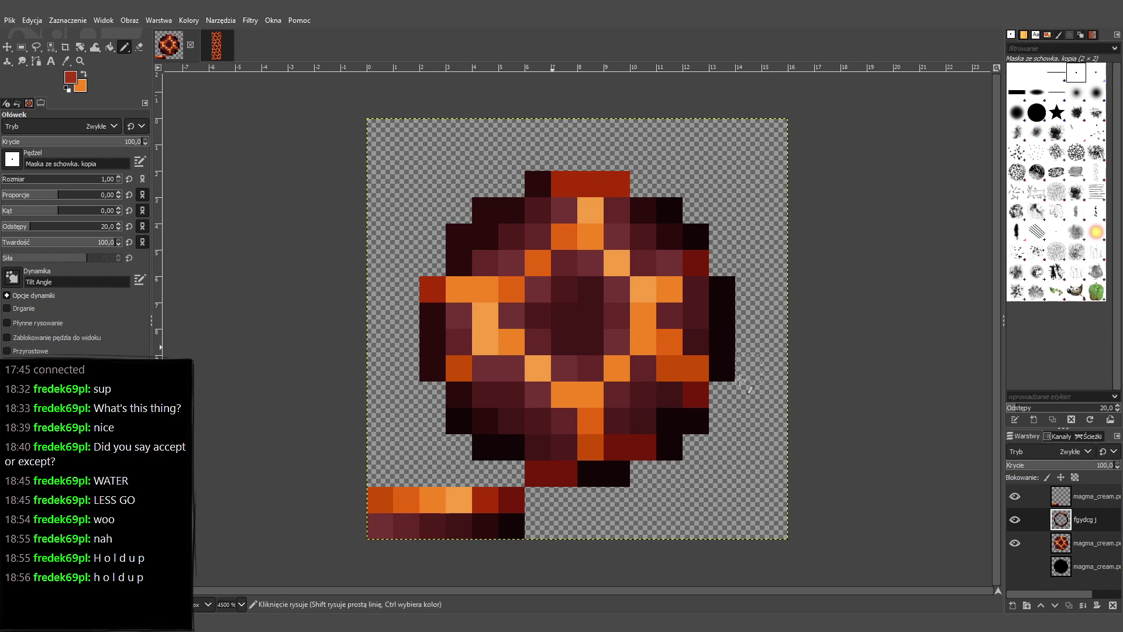
Paint only the middle top-edge accent pixel with the duller red and compare it closely with its neighbours.
left_click(588, 182)
scroll(585, 170, "up", 1)
scroll(588, 174, "up", 4)
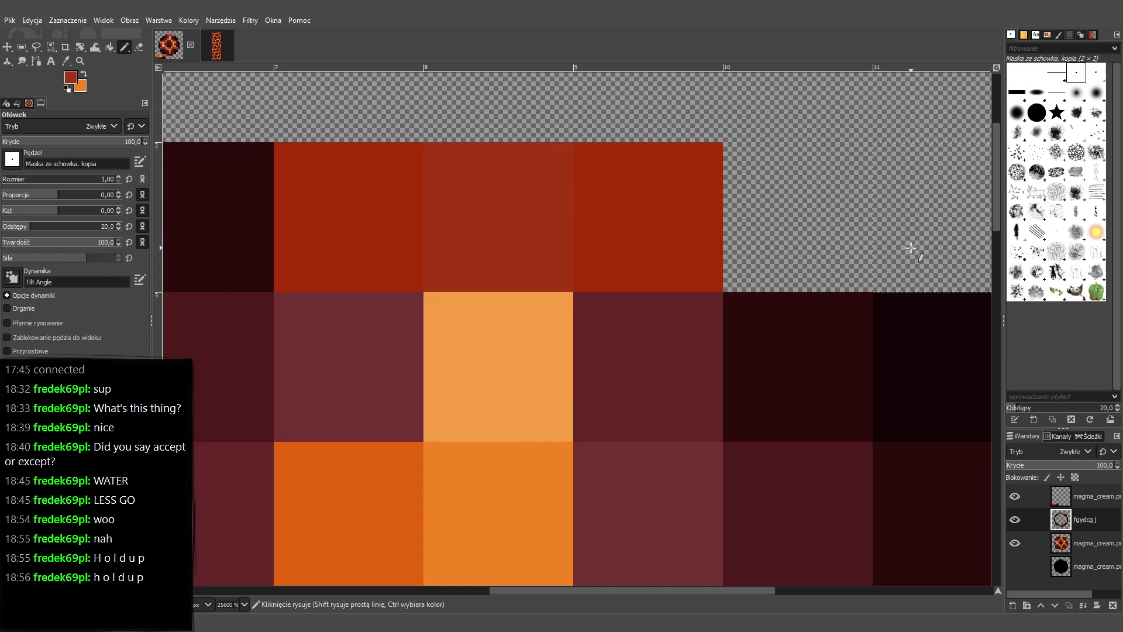
scroll(877, 266, "down", 5)
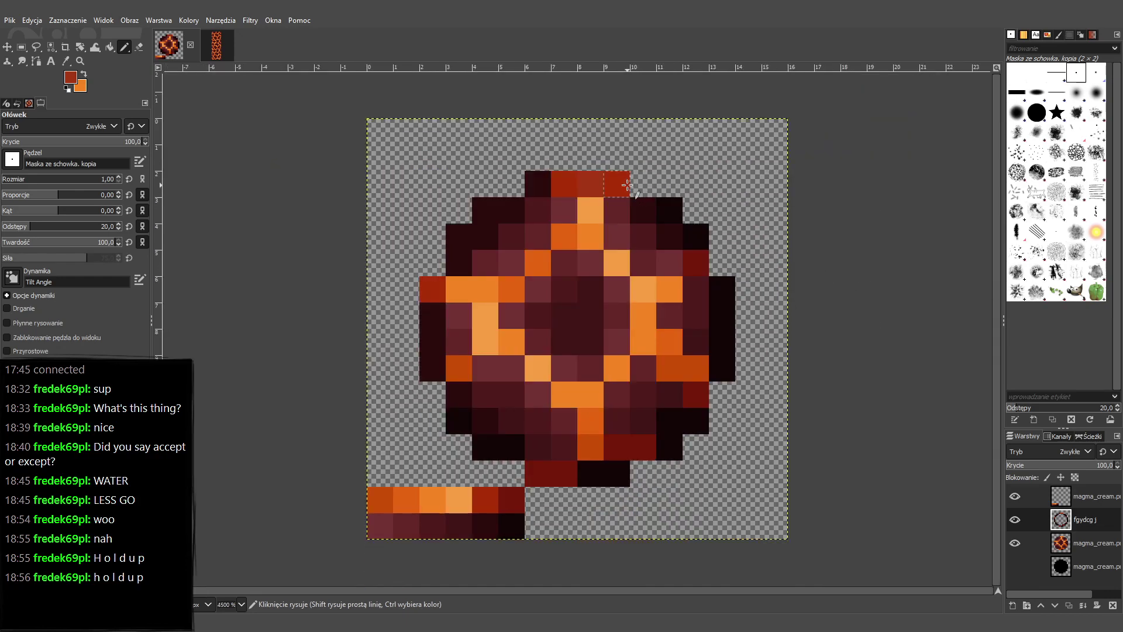
scroll(627, 185, "up", 3)
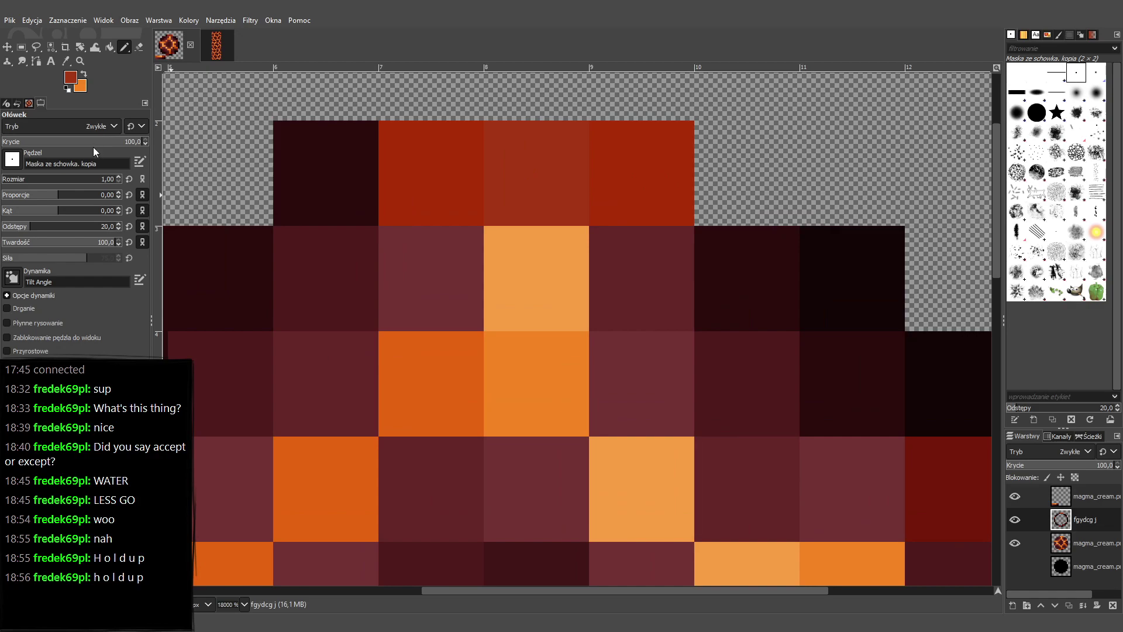
Blend the duller red over a top-edge accent pixel at 50 opacity, restore opacity to 100 and repaint all three pixels with the mix.
left_click(84, 144)
type("50")
key("Return")
left_click(77, 143)
type("100")
key("Return")
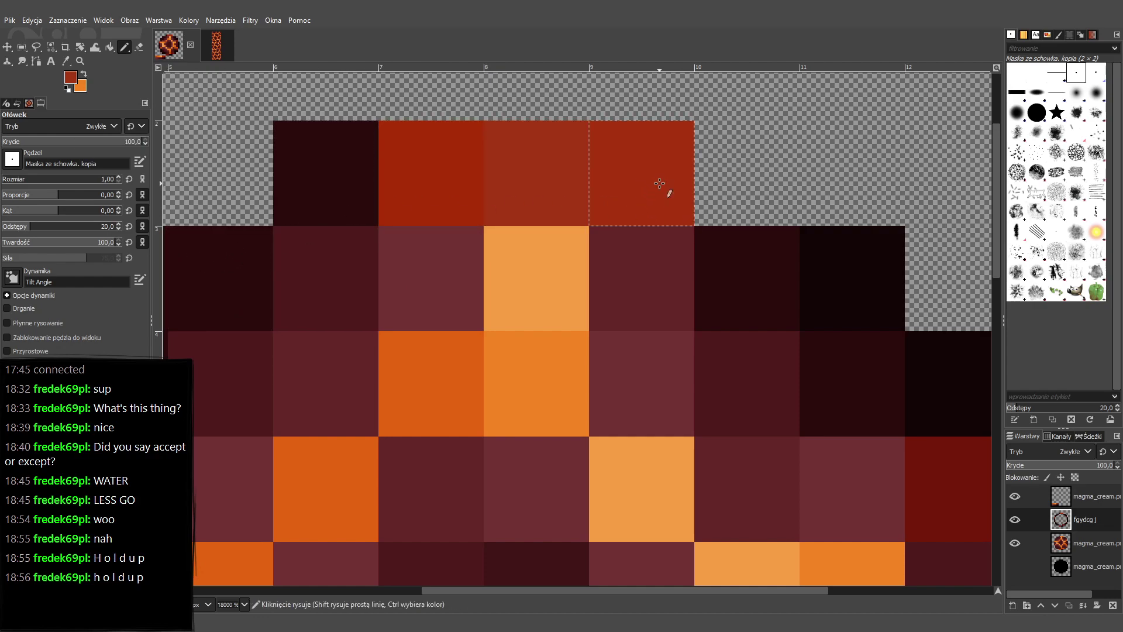
left_click_drag(431, 155, 615, 221)
scroll(614, 220, "down", 4)
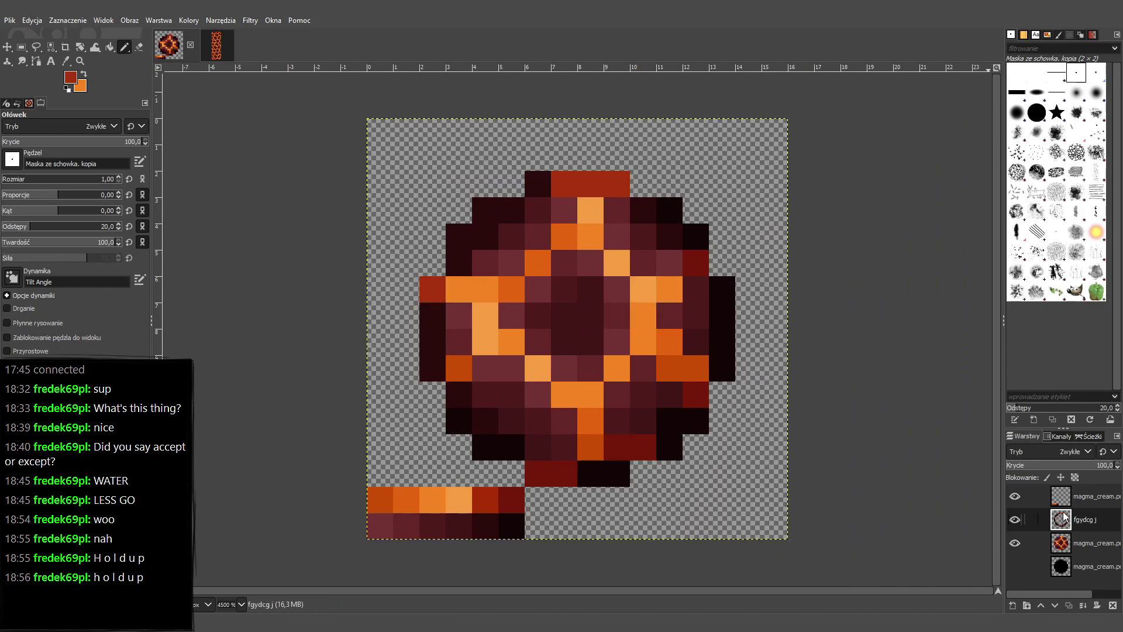
Update the brighter red palette swatch on the topmost magma_cream.png copy layer to the mixed red, and reselect layer fgydcg j.
left_click(1097, 497)
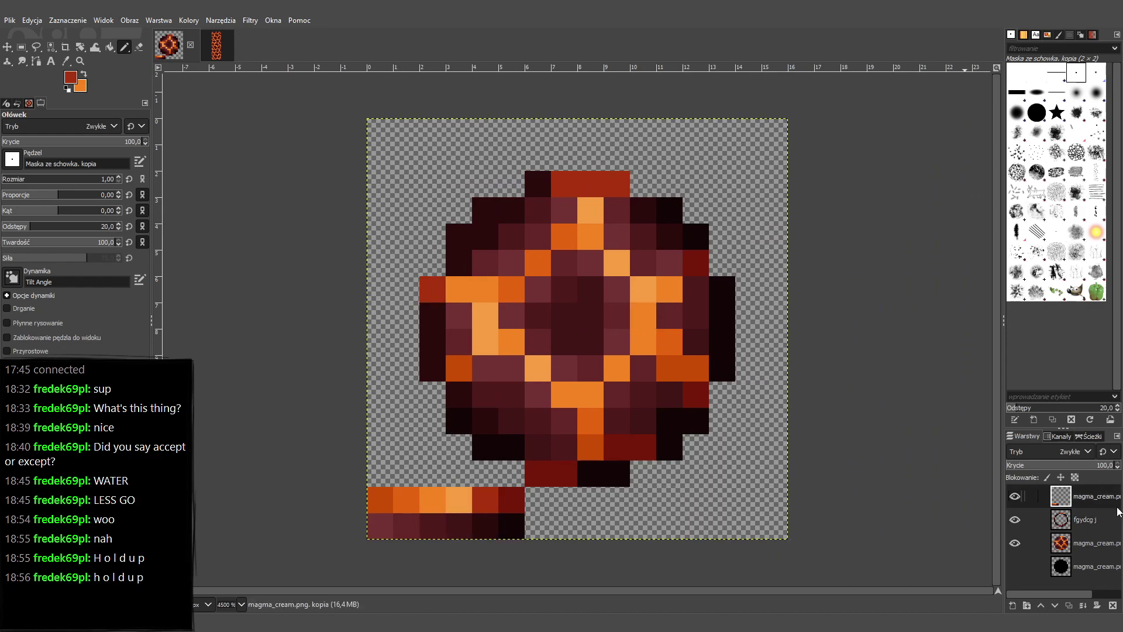
left_click(1088, 522)
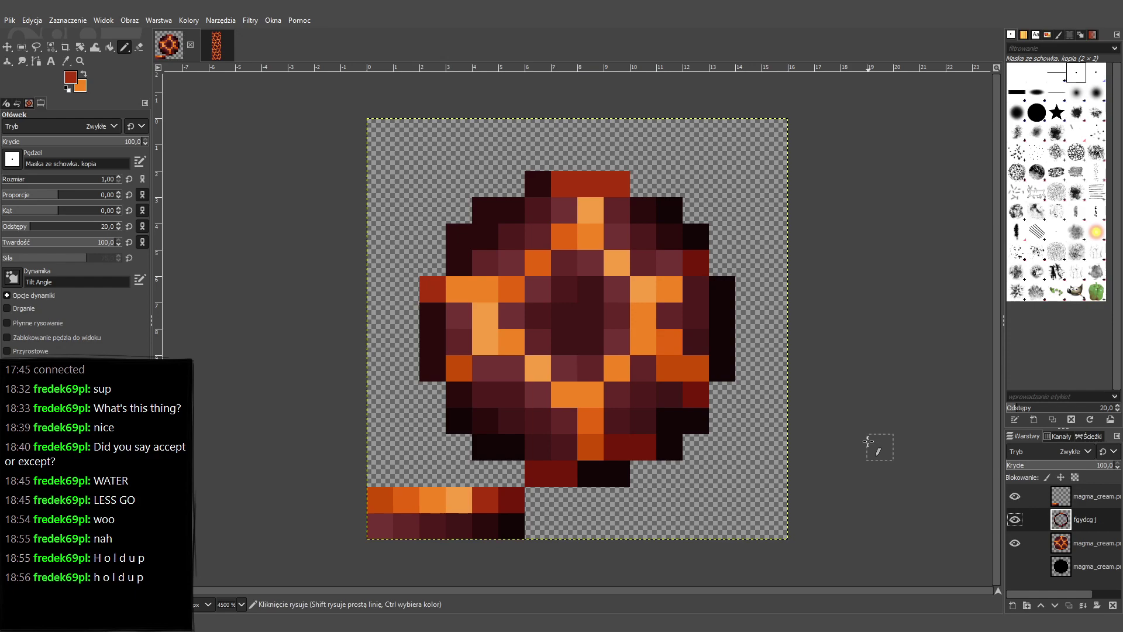
scroll(869, 441, "down", 3)
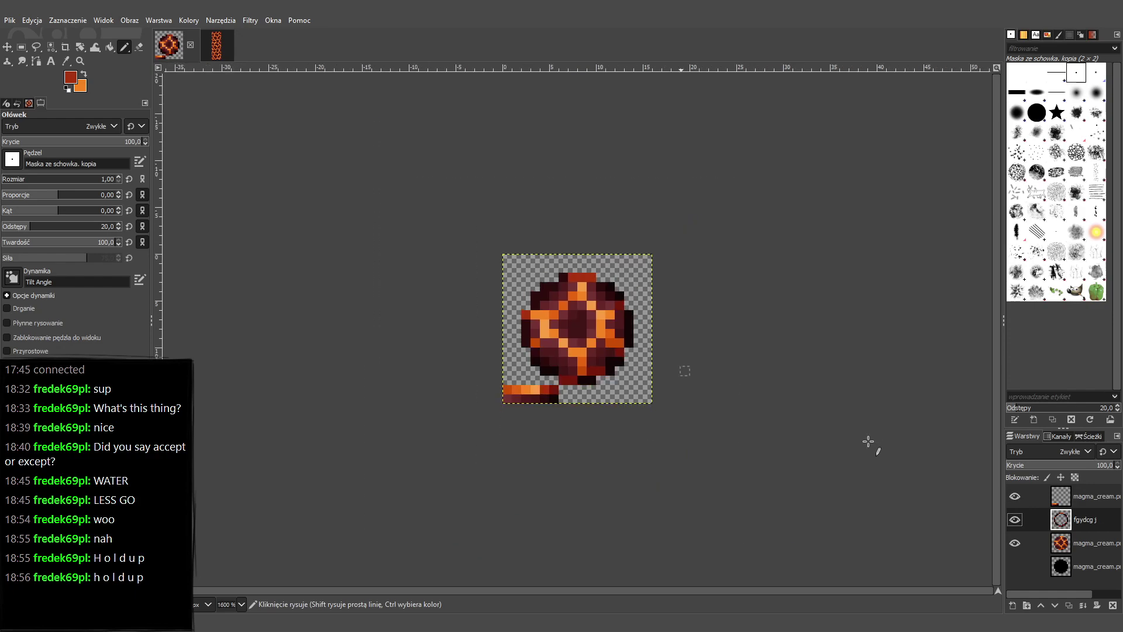
Hide the topmost palette layer, check the magma cream sprite at small and large scale, and export it over magma_cream.png.
scroll(882, 442, "up", 4)
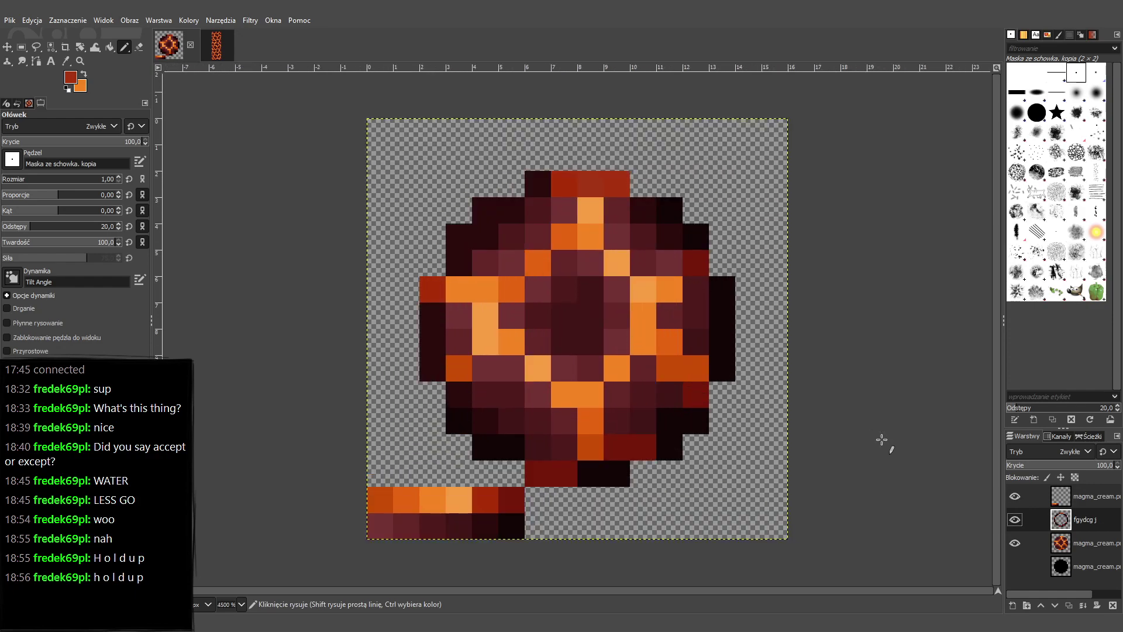
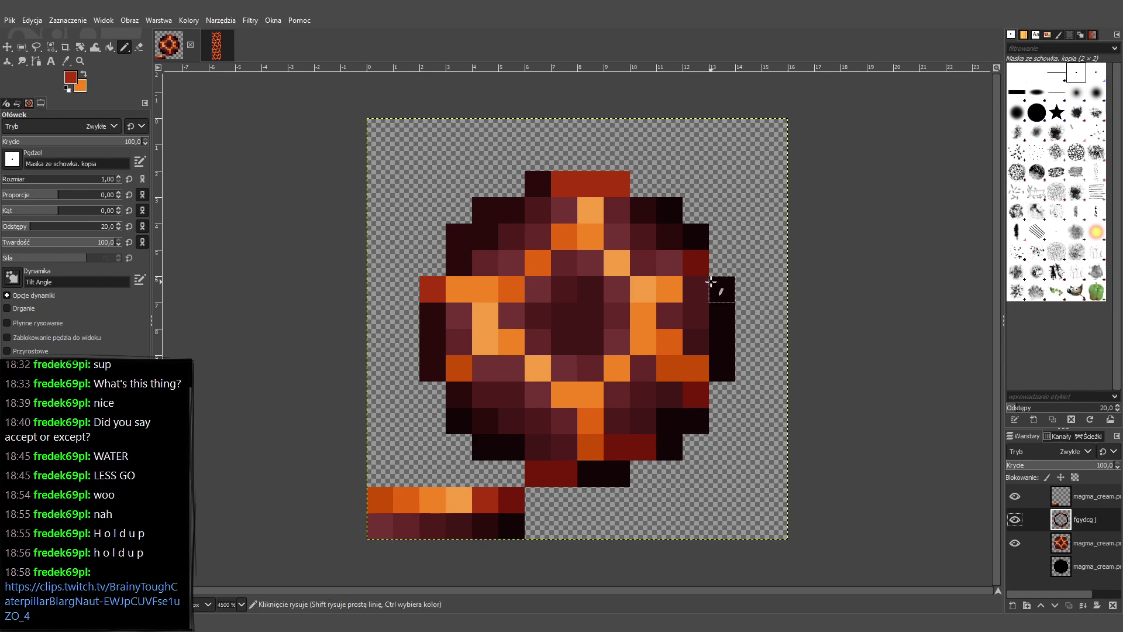
scroll(711, 282, "down", 5)
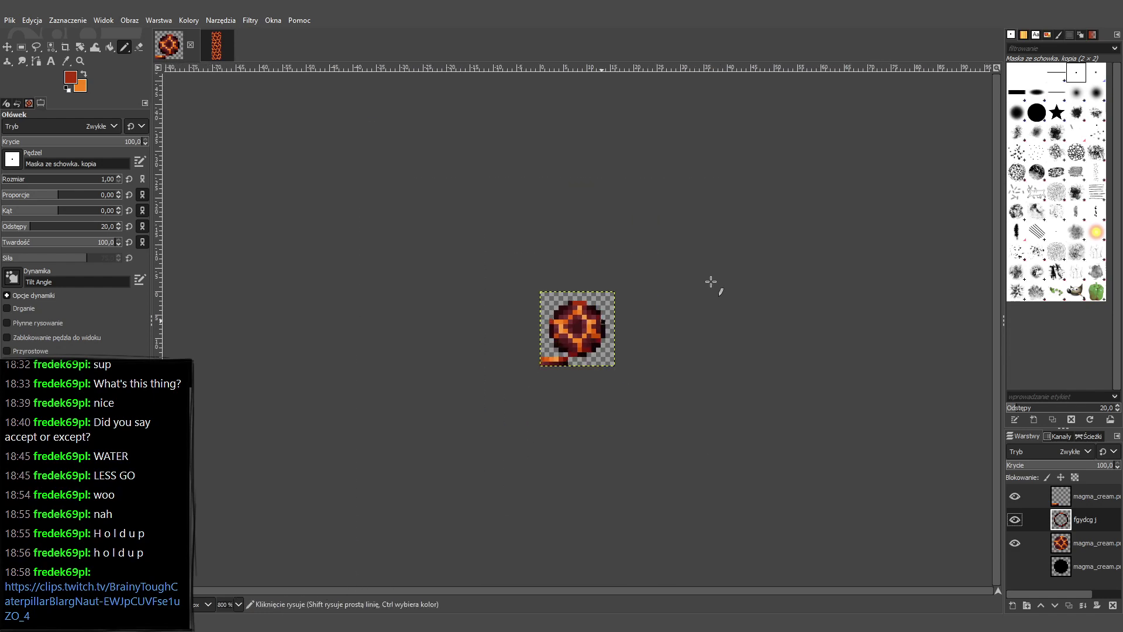
scroll(711, 282, "up", 3)
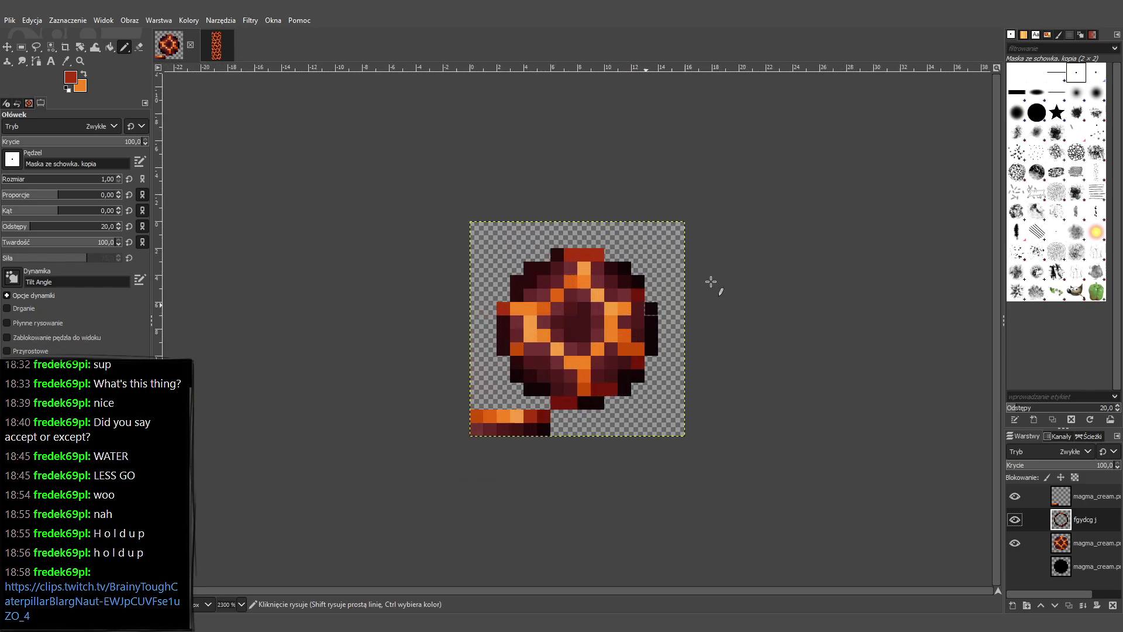
left_click(1015, 496)
scroll(784, 363, "down", 3)
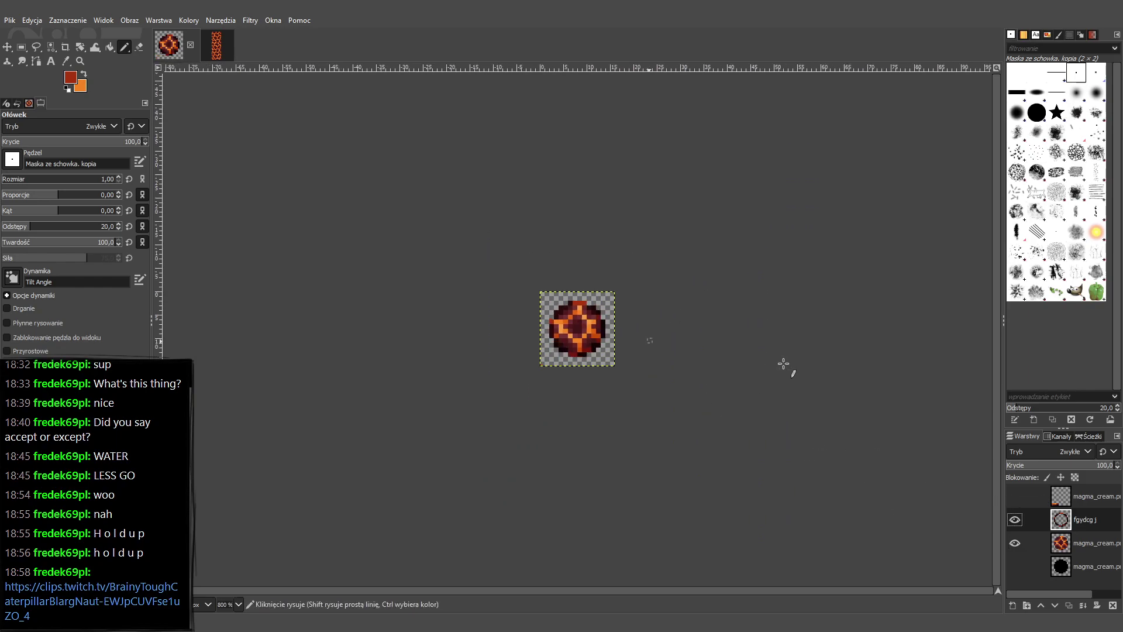
scroll(784, 363, "up", 3)
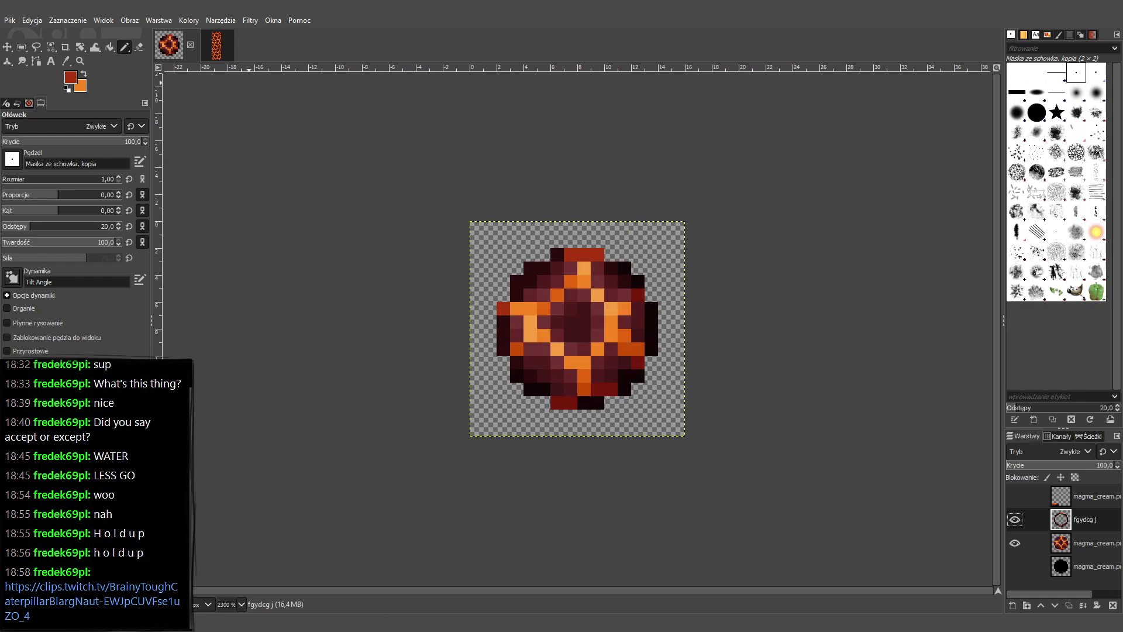
key("ctrl+e")
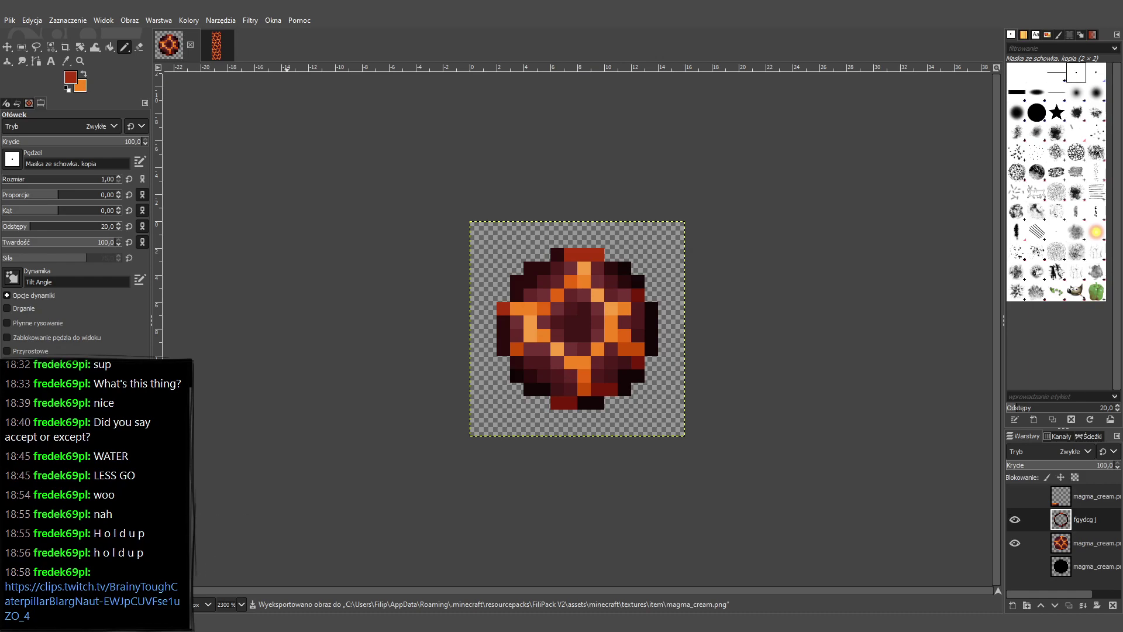
Switch to Minecraft in fullscreen, hide the HUD, and remove the framed golden carrot beside the magma cream frame.
key("alt+Tab")
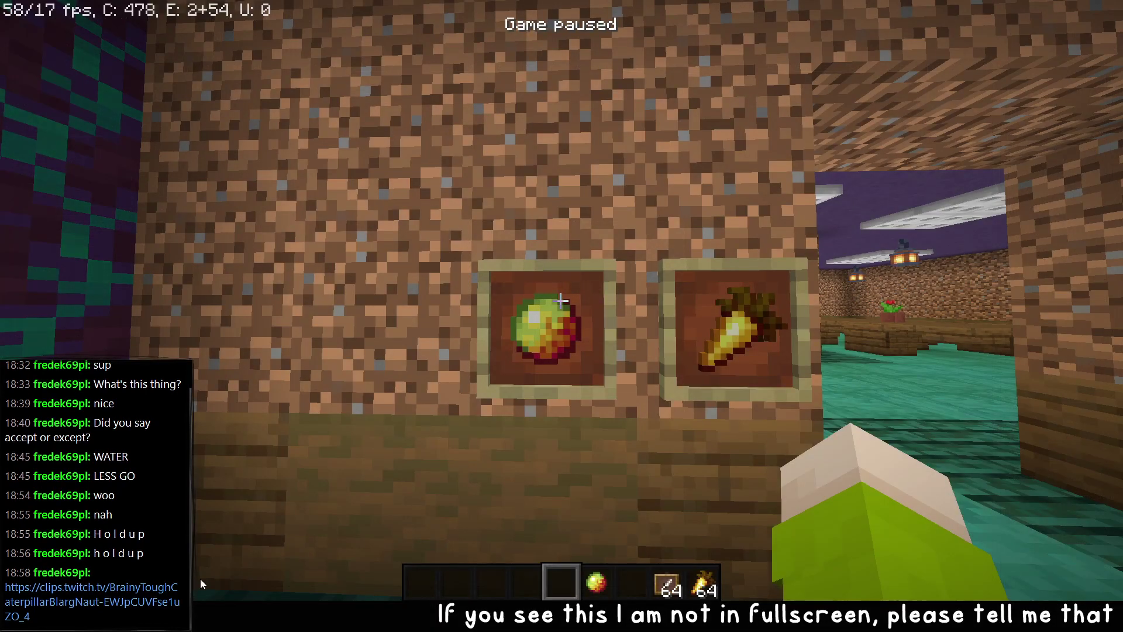
key("F11")
left_click(237, 553)
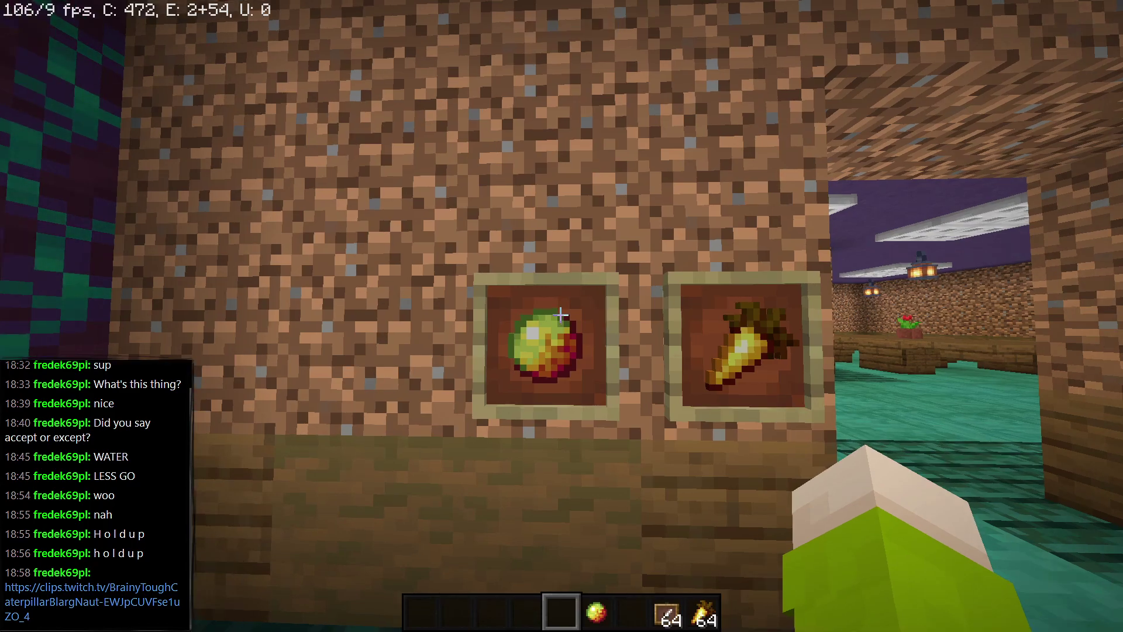
key("s")
key("F1")
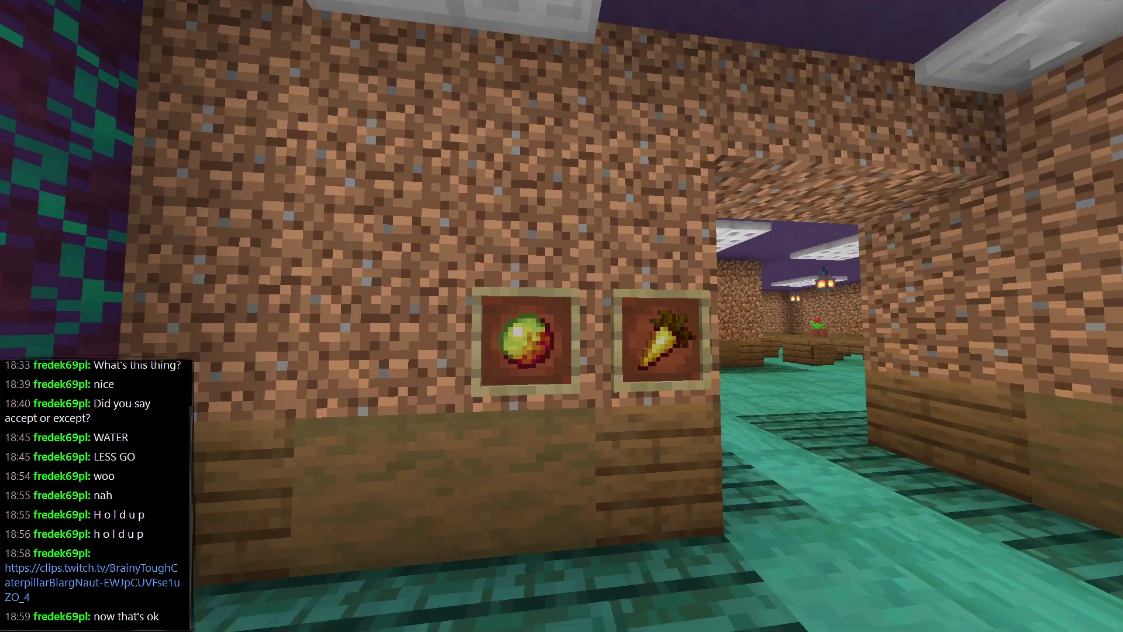
key("w")
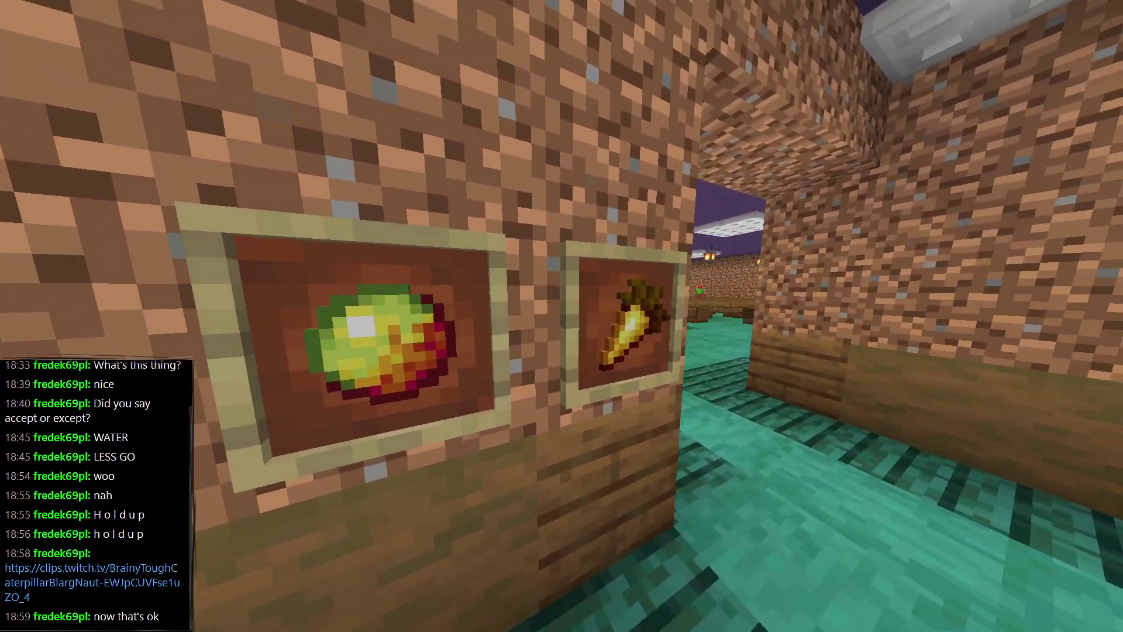
left_click(562, 316)
key("w")
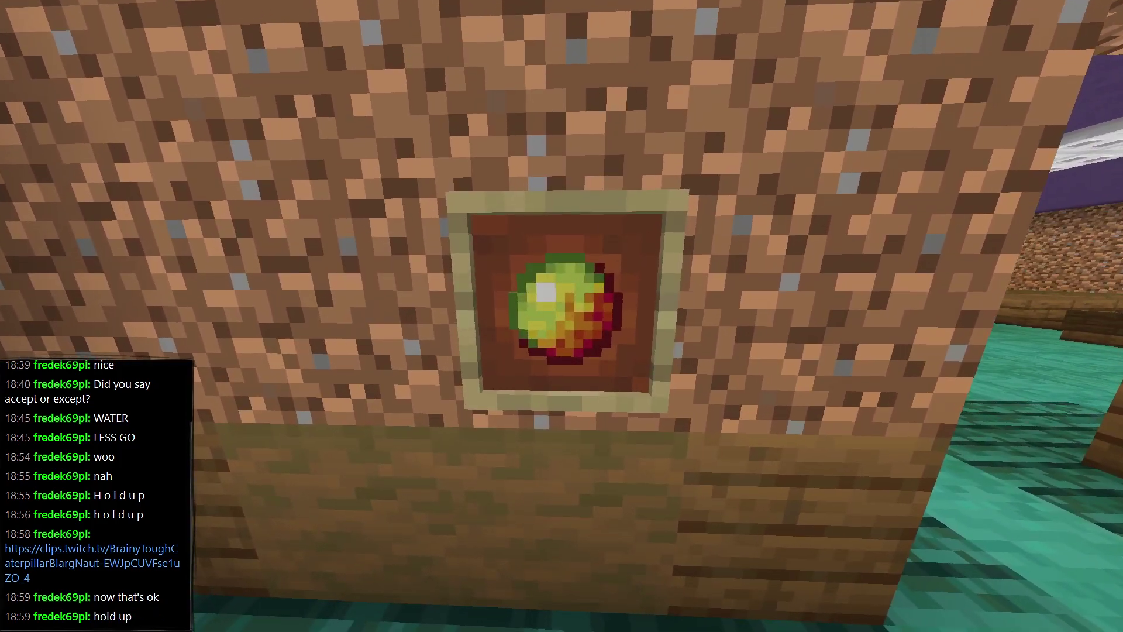
key("s")
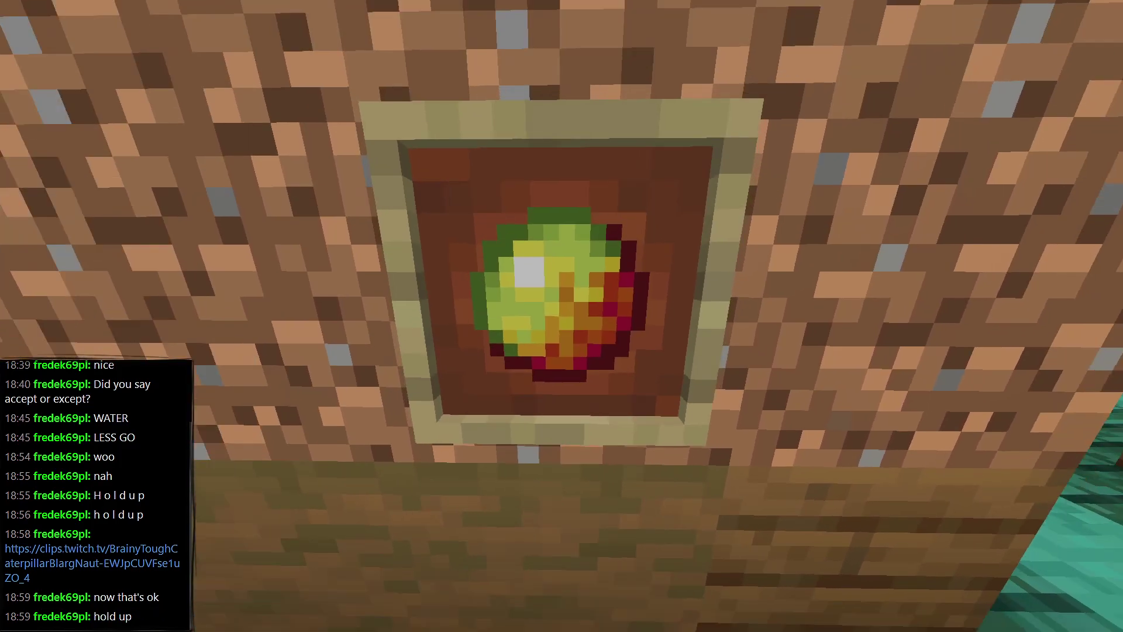
Set the FOV to 30, centre the framed magma cream up close, and reload the resource packs.
key("Escape")
left_click(528, 311)
left_click_drag(446, 86, 237, 90)
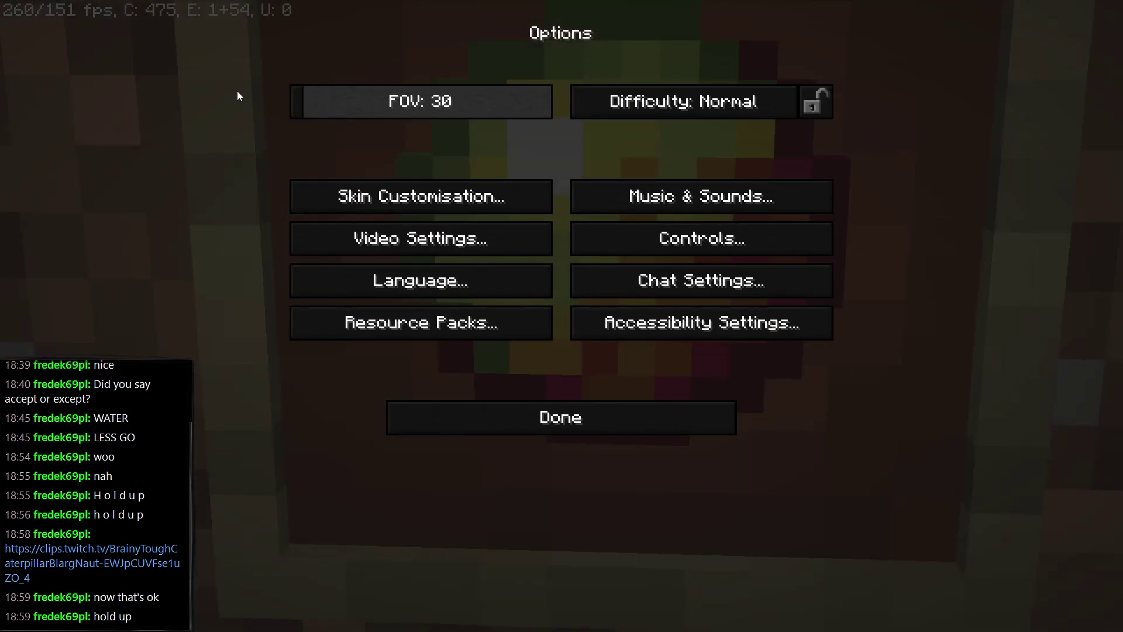
key("Escape")
key("w")
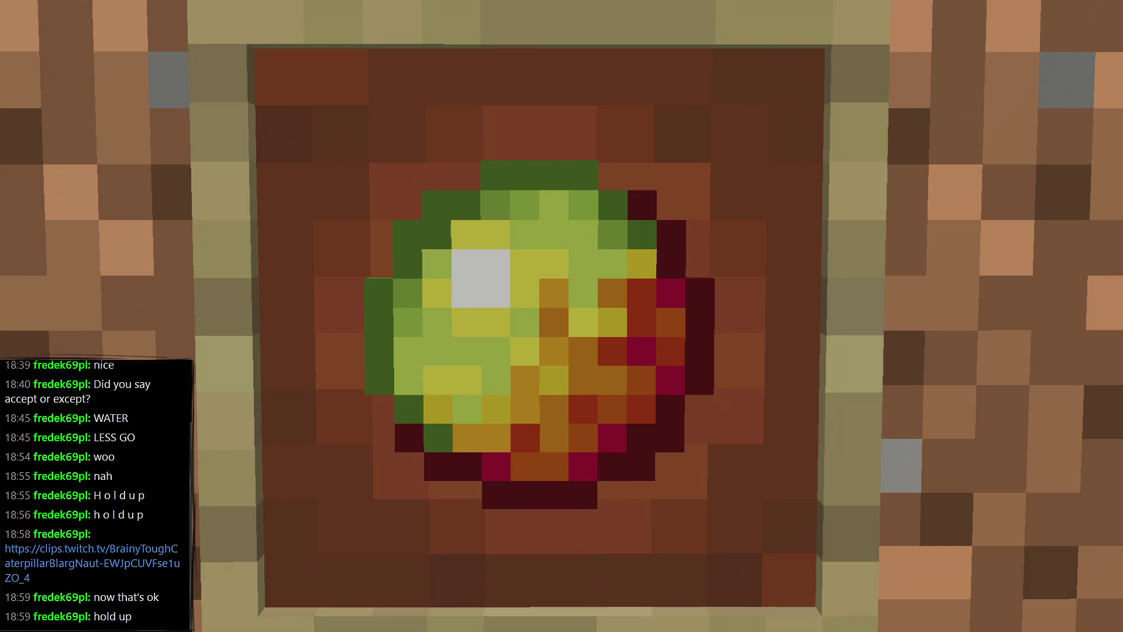
key("F3+t")
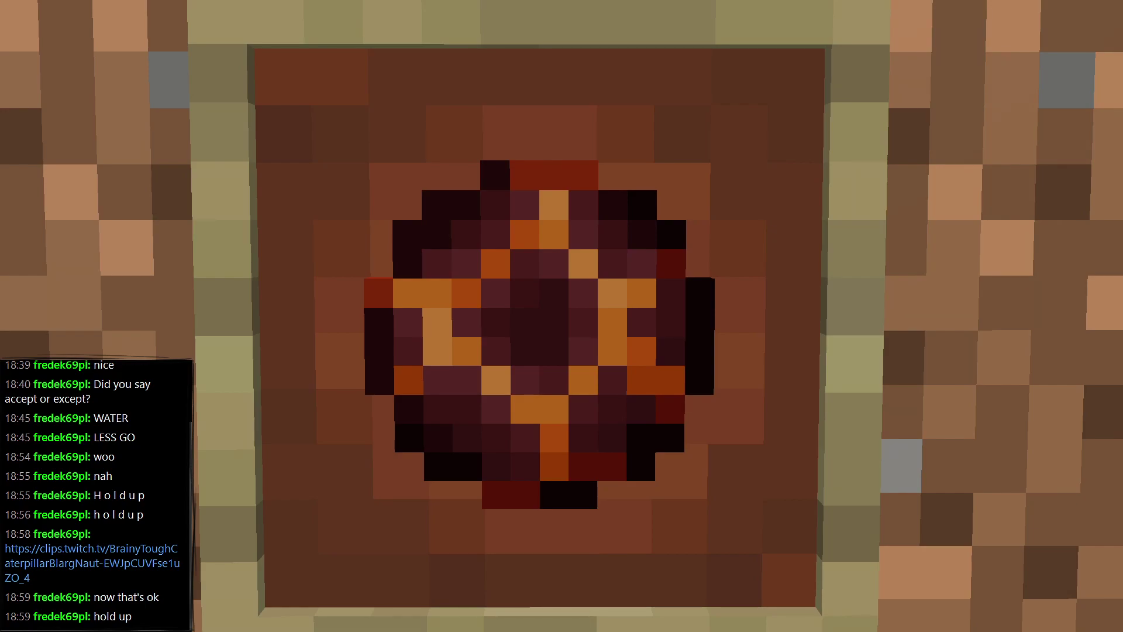
Widen the field of view again, view the framed magma cream from a distance, and show the HUD.
key("Escape")
left_click(445, 316)
left_click_drag(480, 100, 588, 81)
key("Escape")
key("Escape")
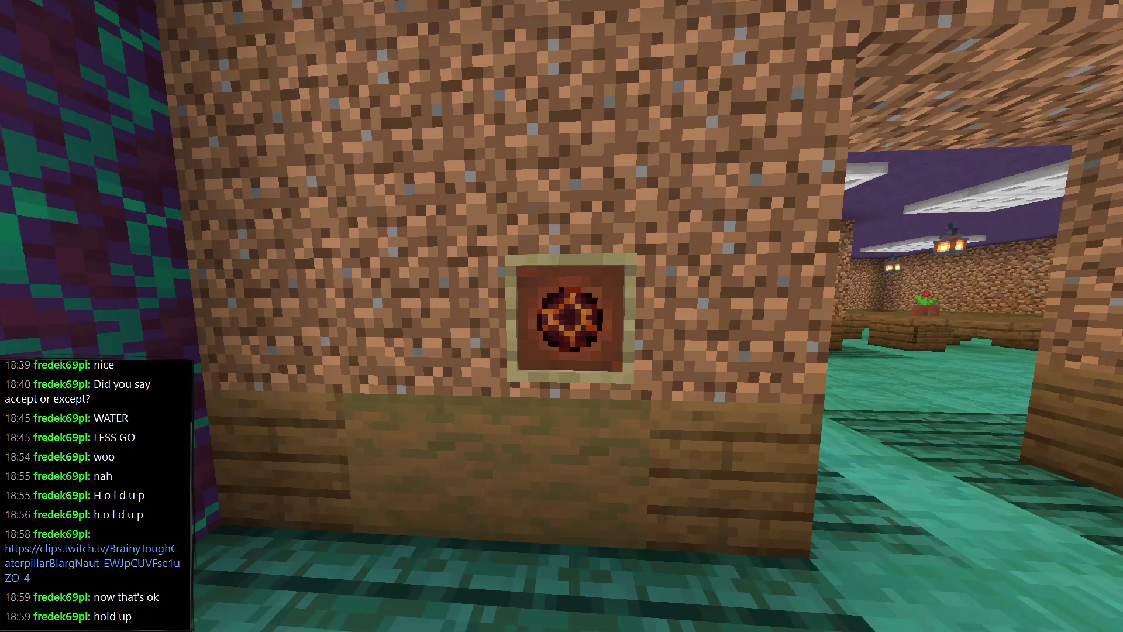
key("s")
key("w")
key("s")
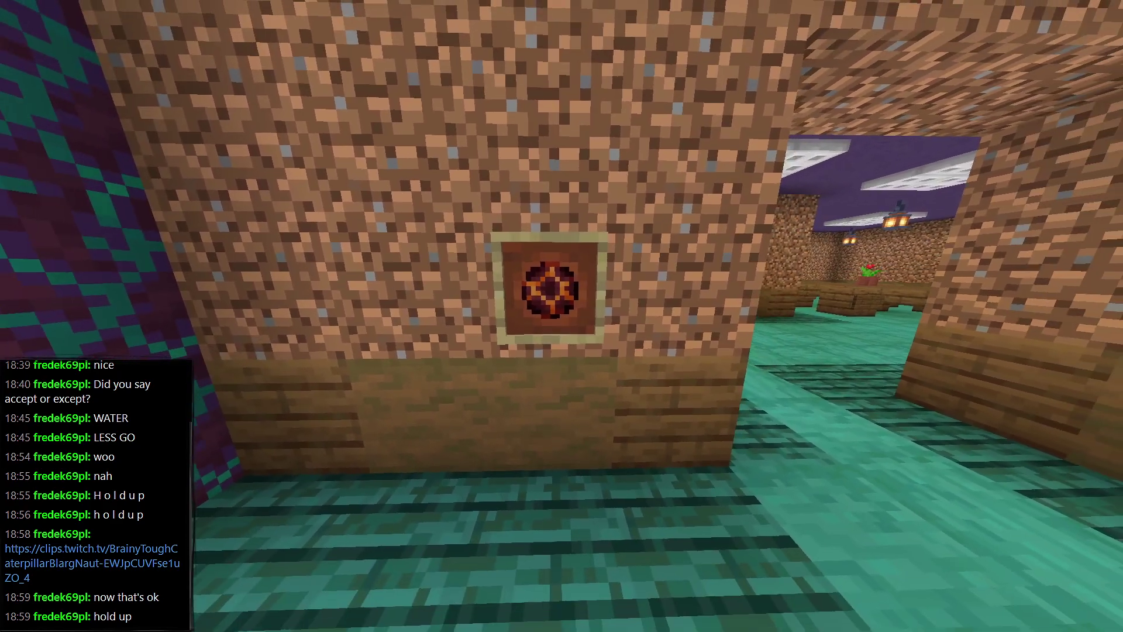
key("F1")
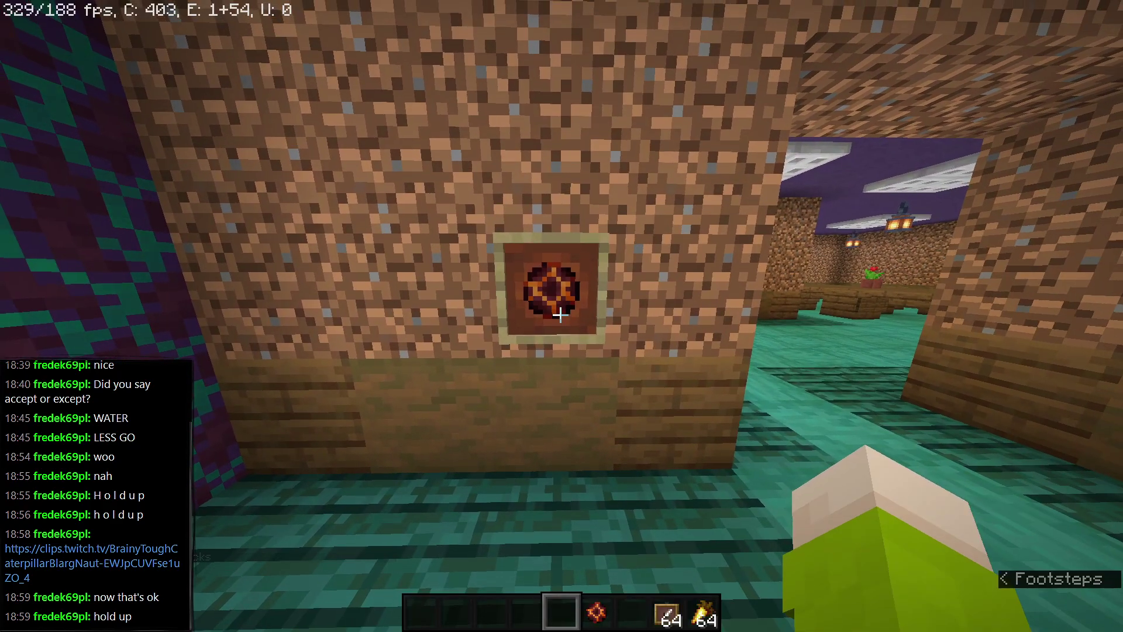
Drop the magma cream on the floor to inspect it, and pick it back up to view it in hand.
scroll(561, 316, "down", 1)
key("q")
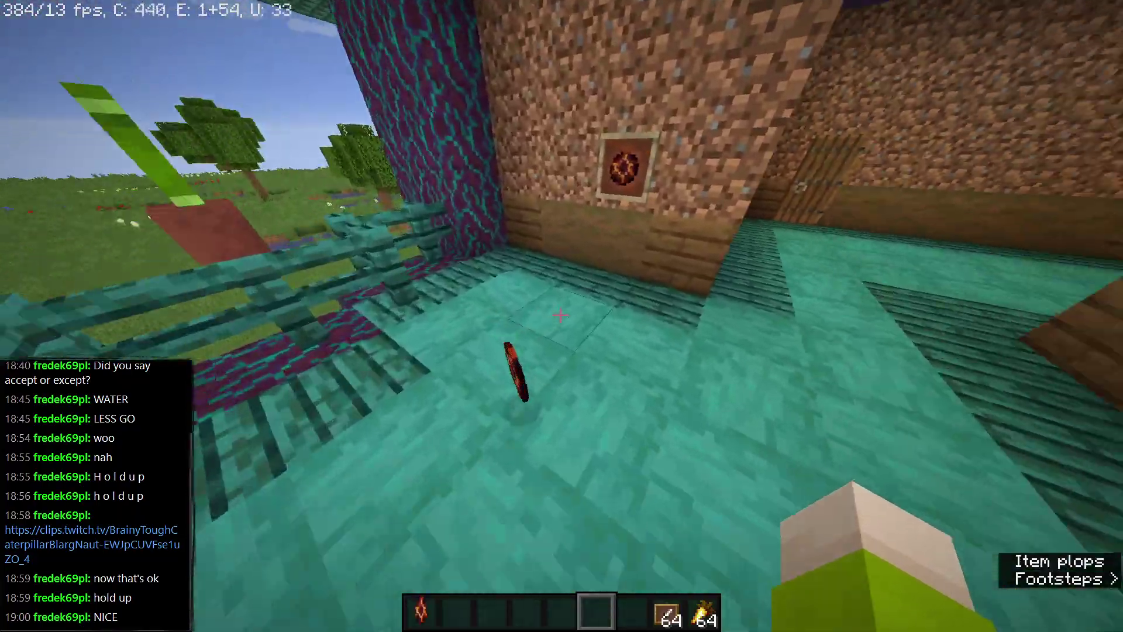
key("1")
key("w")
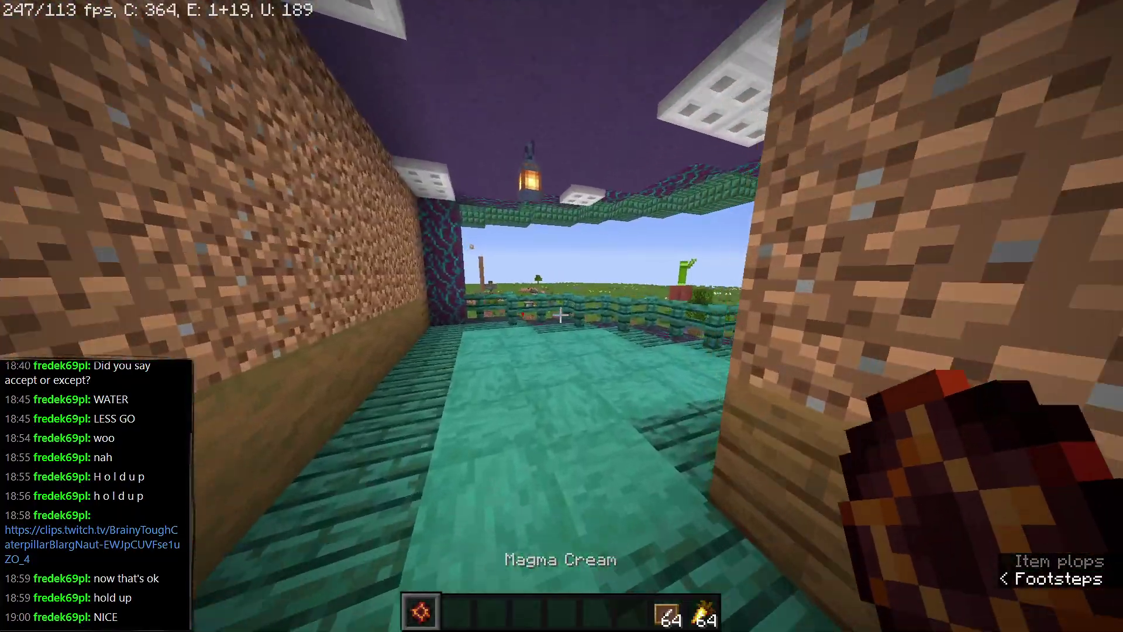
Put a stack of 64 magma cream in the third hotbar slot and switch the game mode to survival.
key("e")
middle_click(419, 406)
left_click(471, 403)
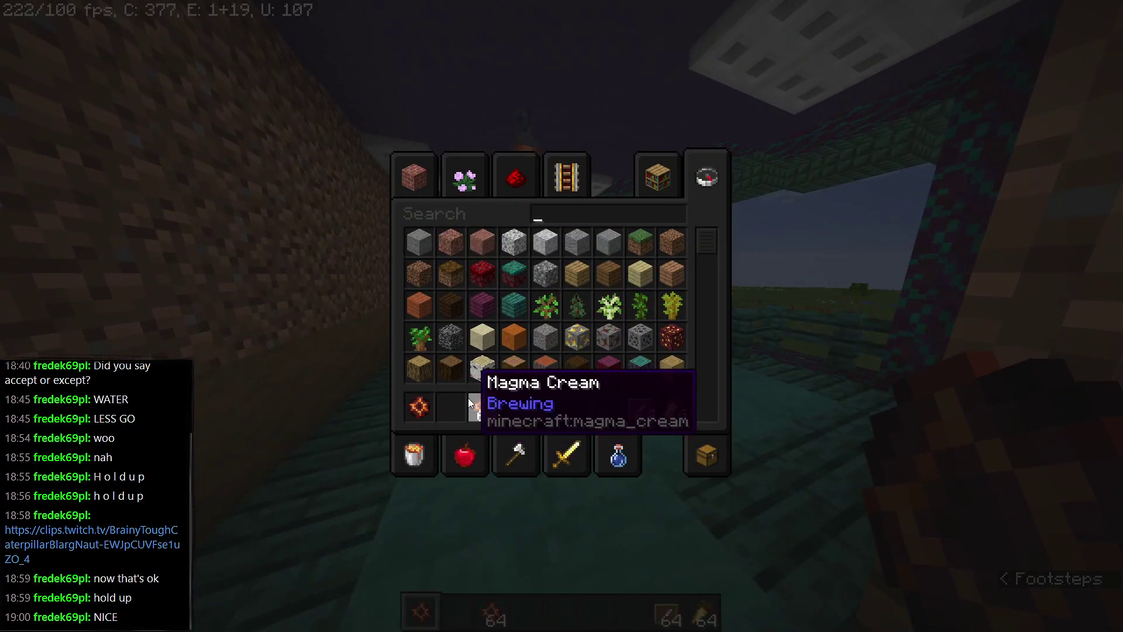
key("e")
key("F3+F4")
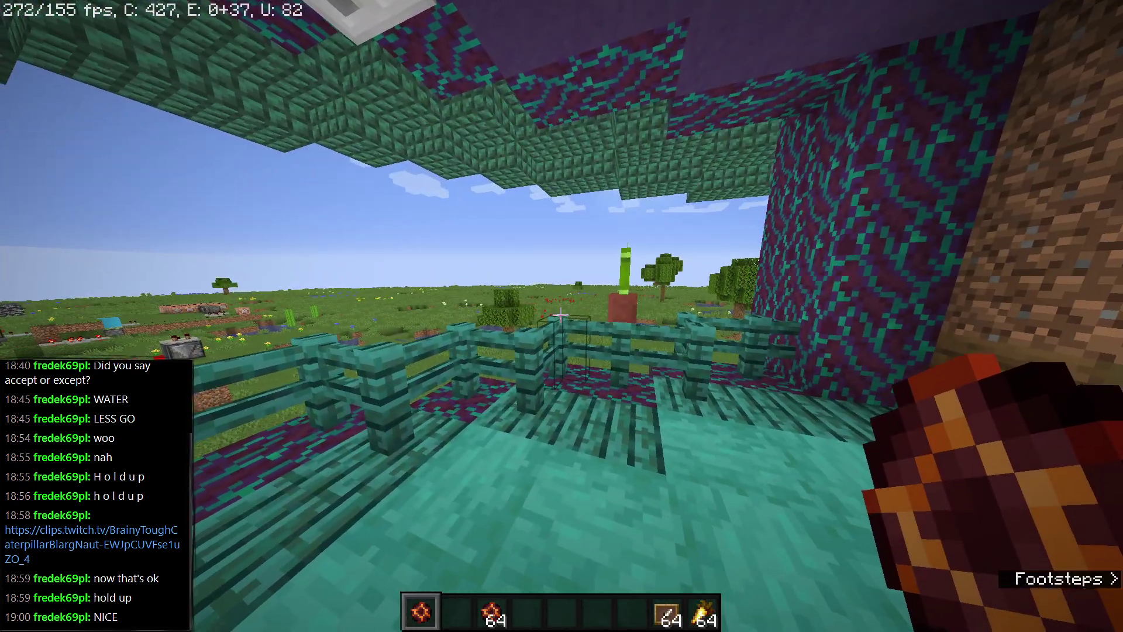
Craft a magma block from four magma creams in the 2×2 crafting grid and move it to the hotbar.
key("e")
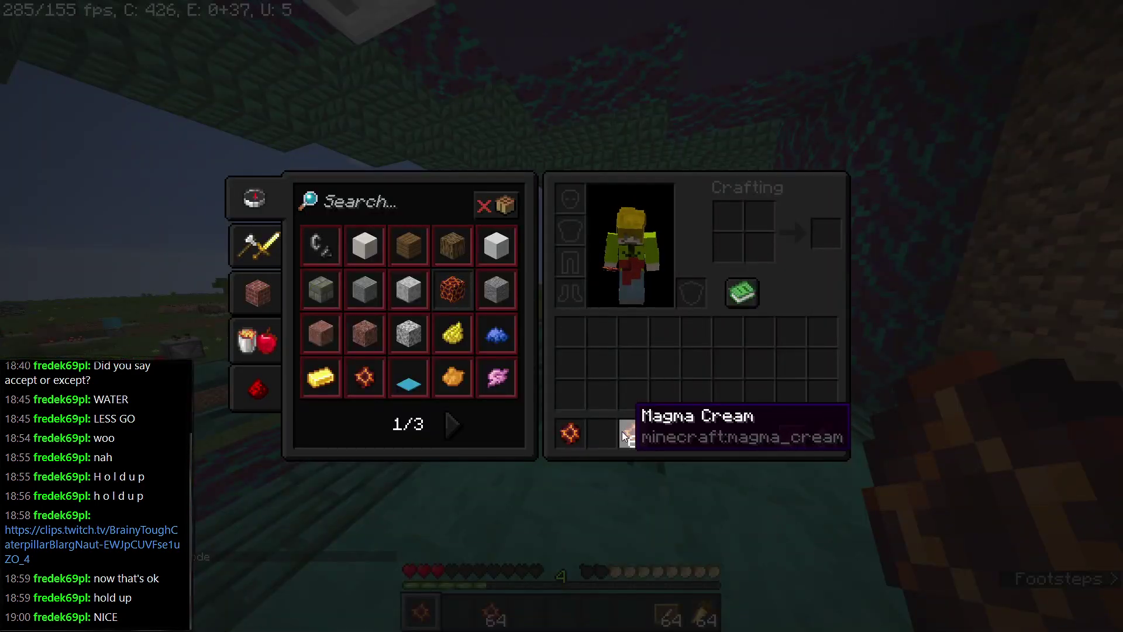
left_click(634, 435)
left_click(729, 216)
left_click(728, 215)
right_click(729, 216)
right_click(760, 215)
right_click(759, 247)
right_click(729, 246)
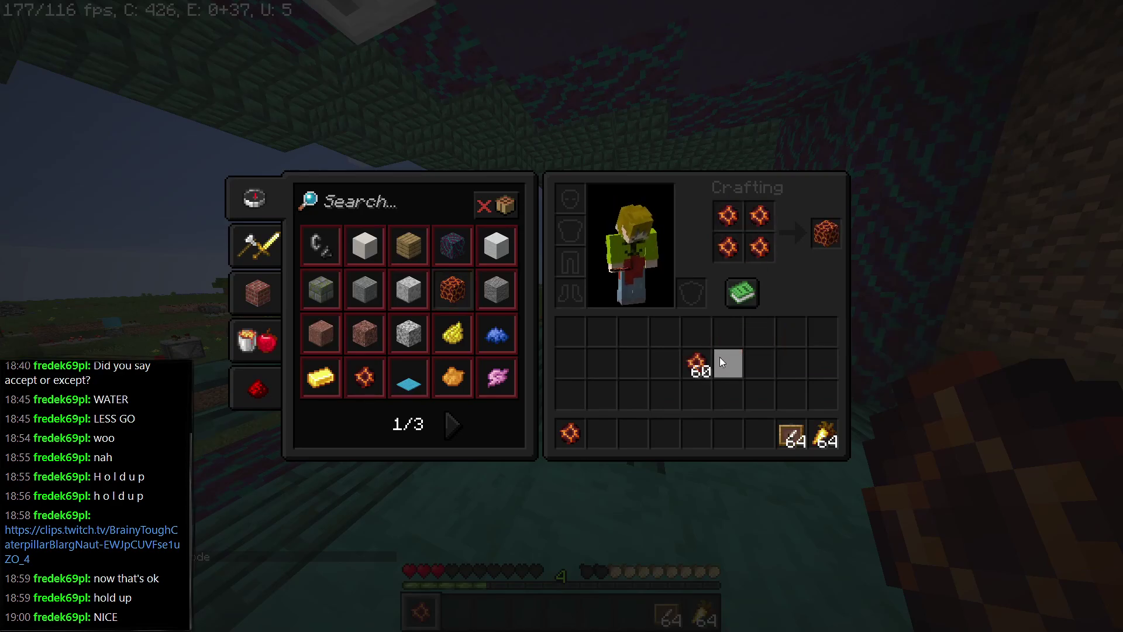
left_click(696, 364)
left_click(833, 230, "shift")
key("e")
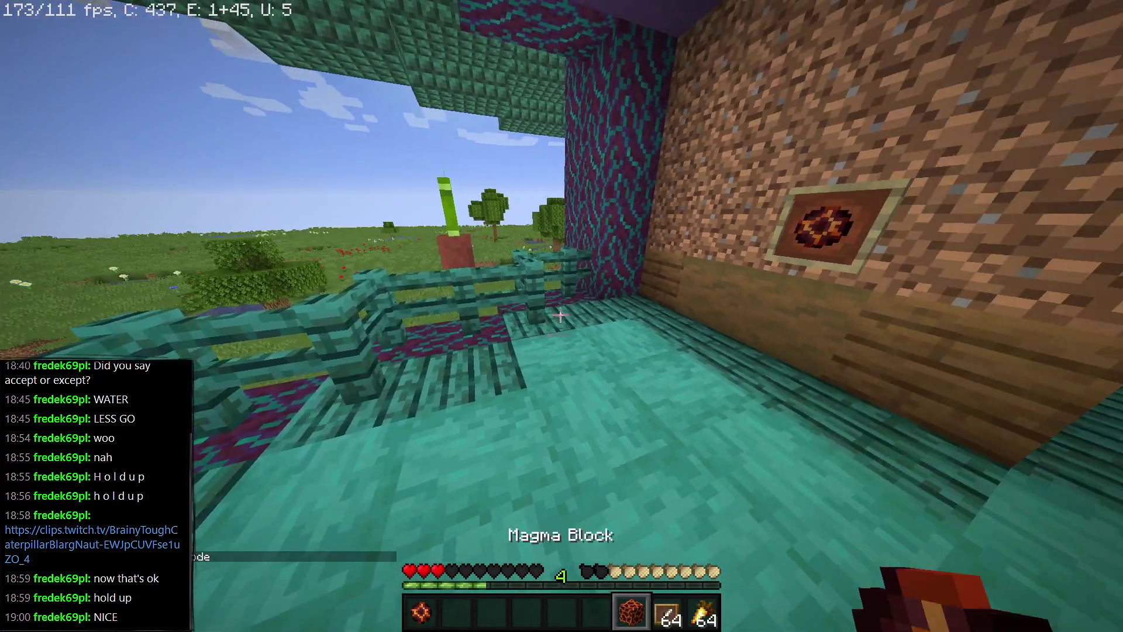
Place the magma block on the floor and drop a magma cream beside it to compare their textures.
right_click(562, 316)
key("c")
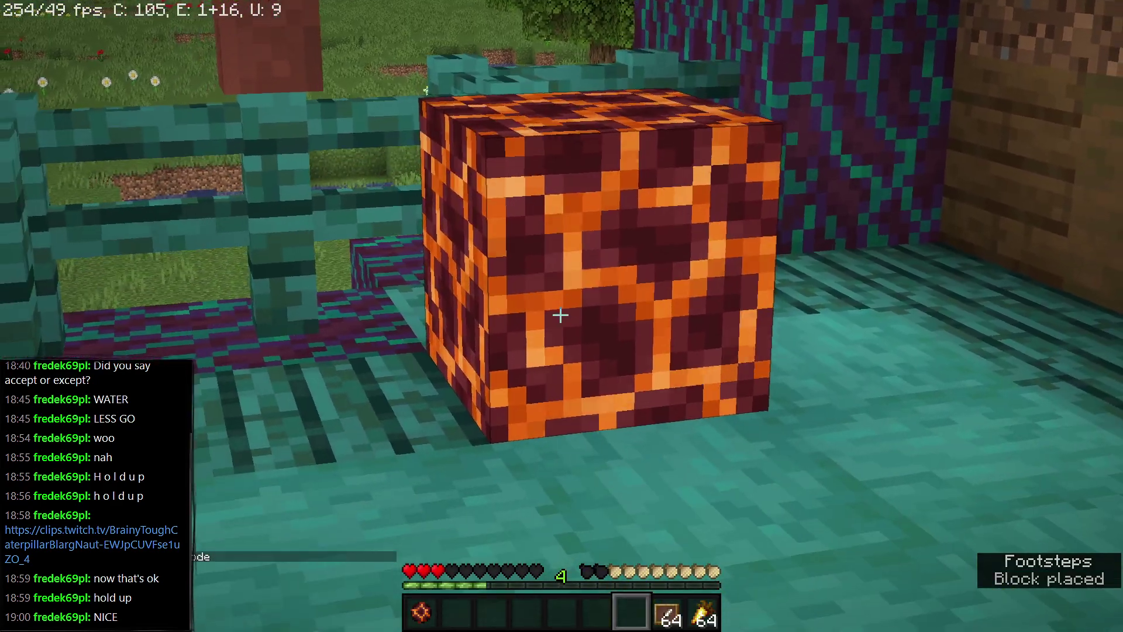
key("1")
key("q")
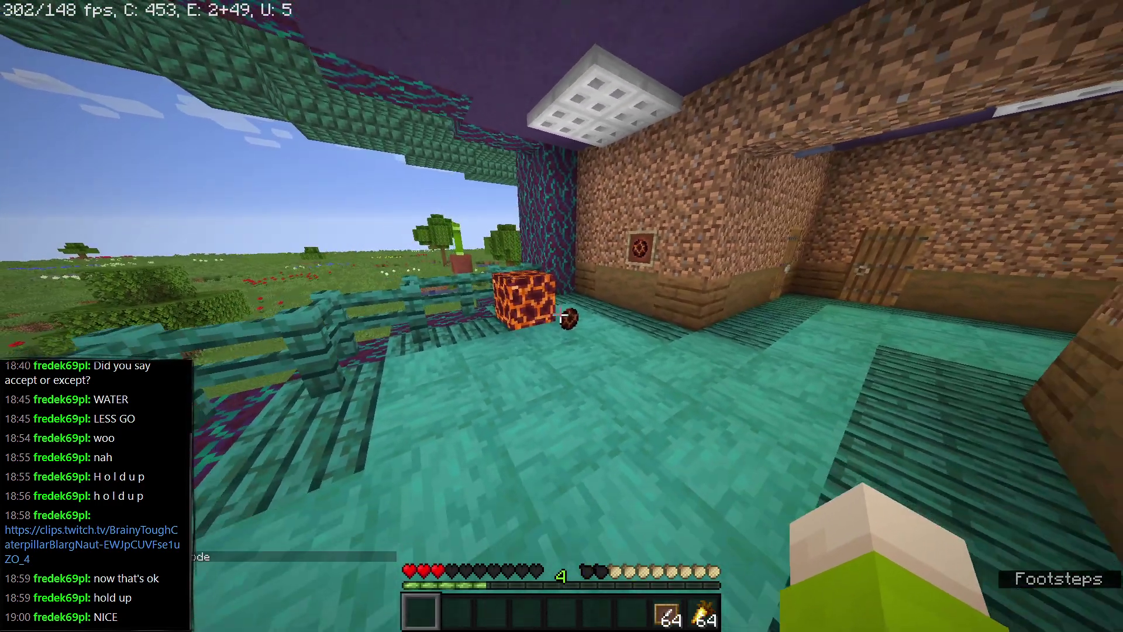
key("c")
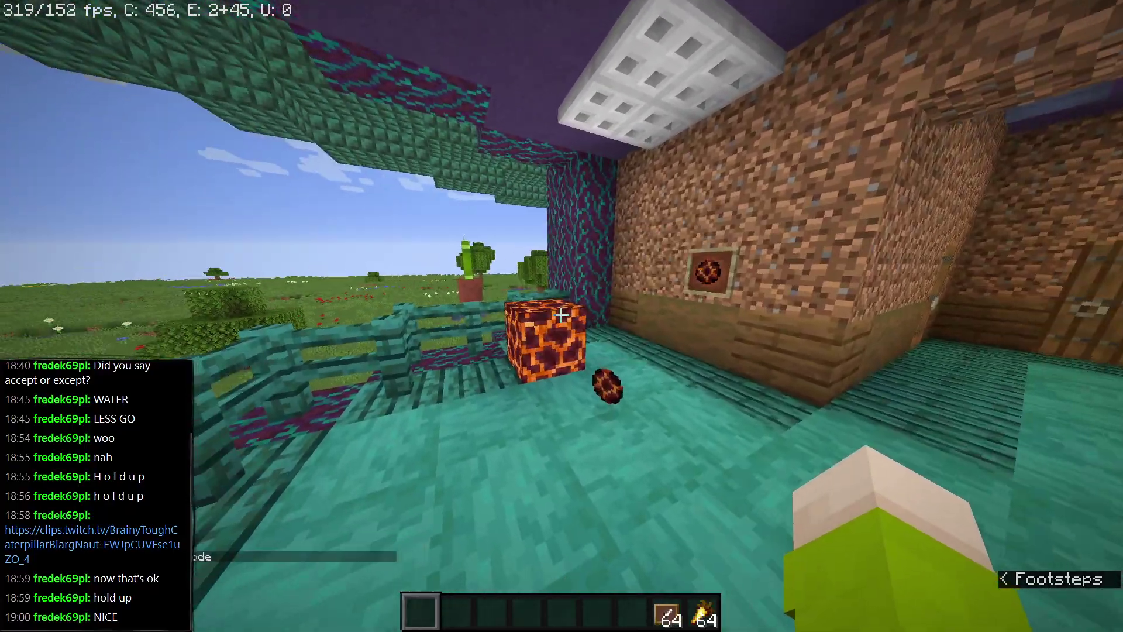
Break the placed magma block, go out to the grass field, and cycle through the camera perspectives.
left_click(560, 316)
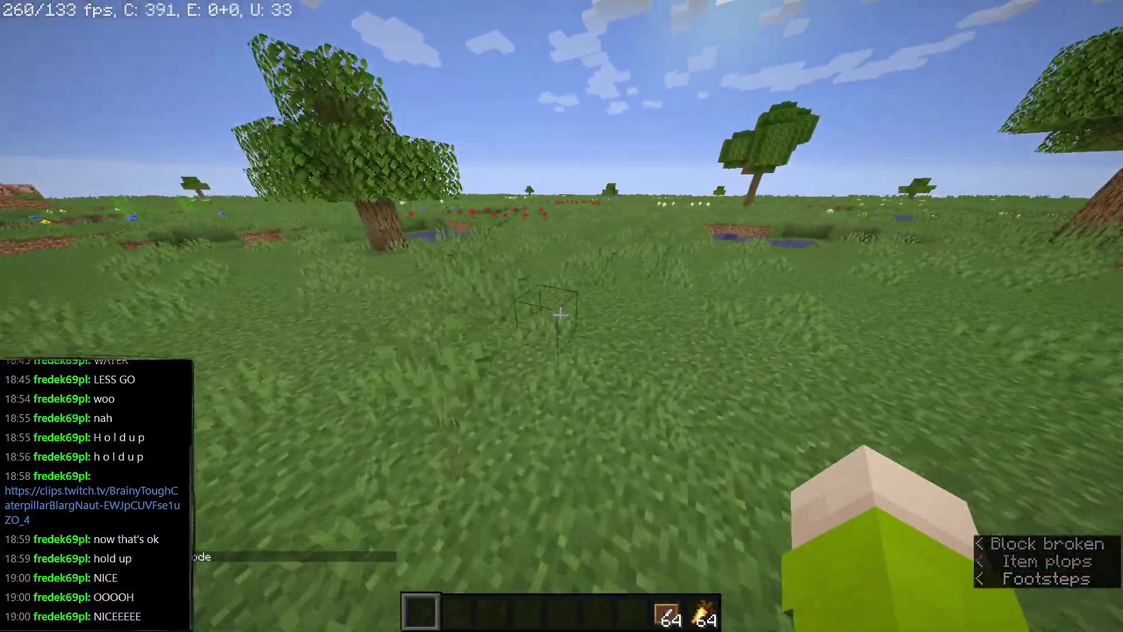
key("w")
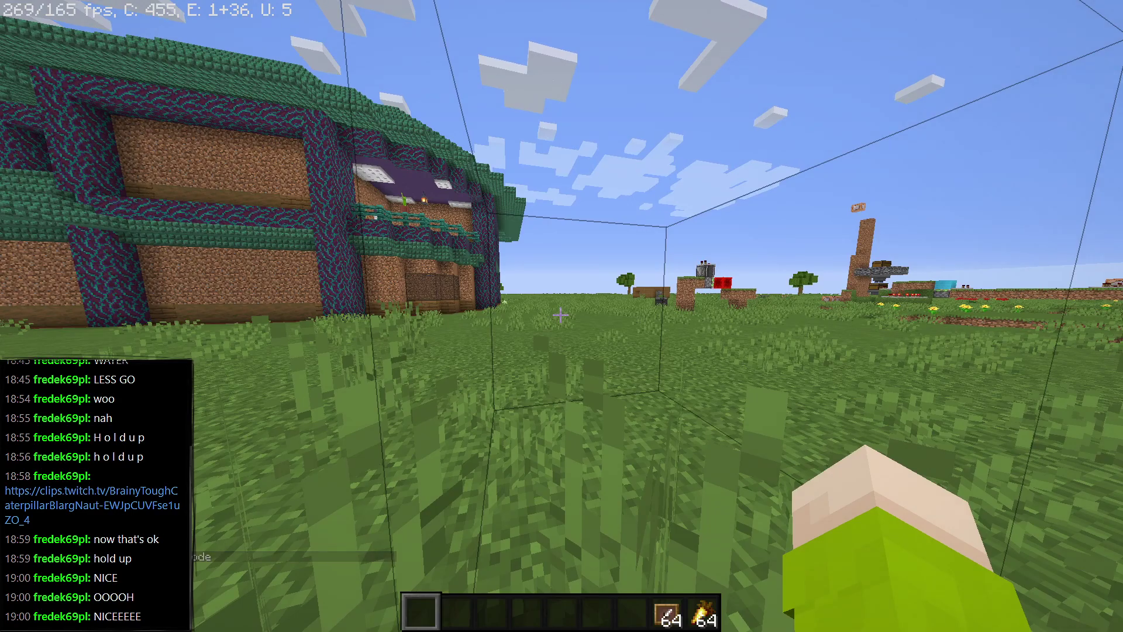
key("F5")
key("F5")
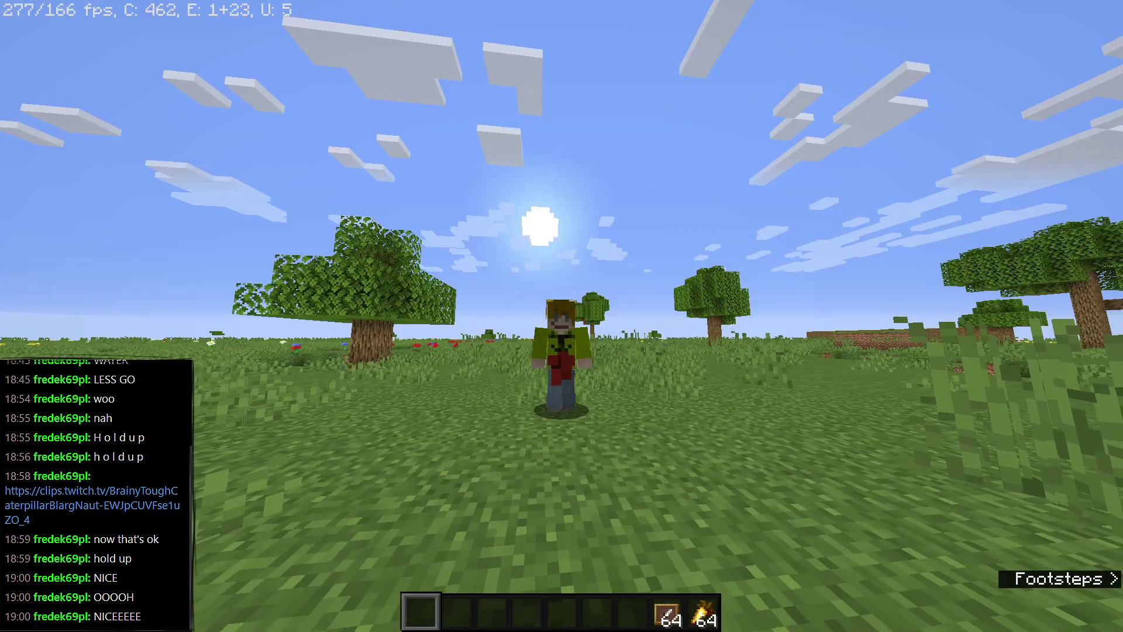
key("F5")
Clear every item from the player's creative inventory.
key("e")
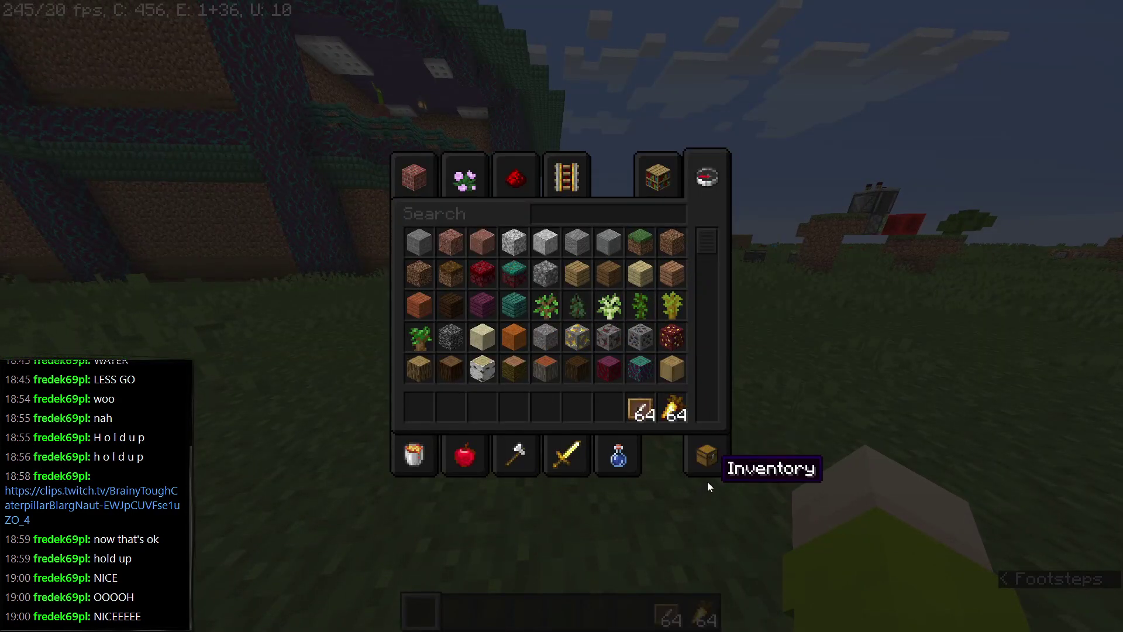
left_click(719, 441)
left_click(717, 404, "shift")
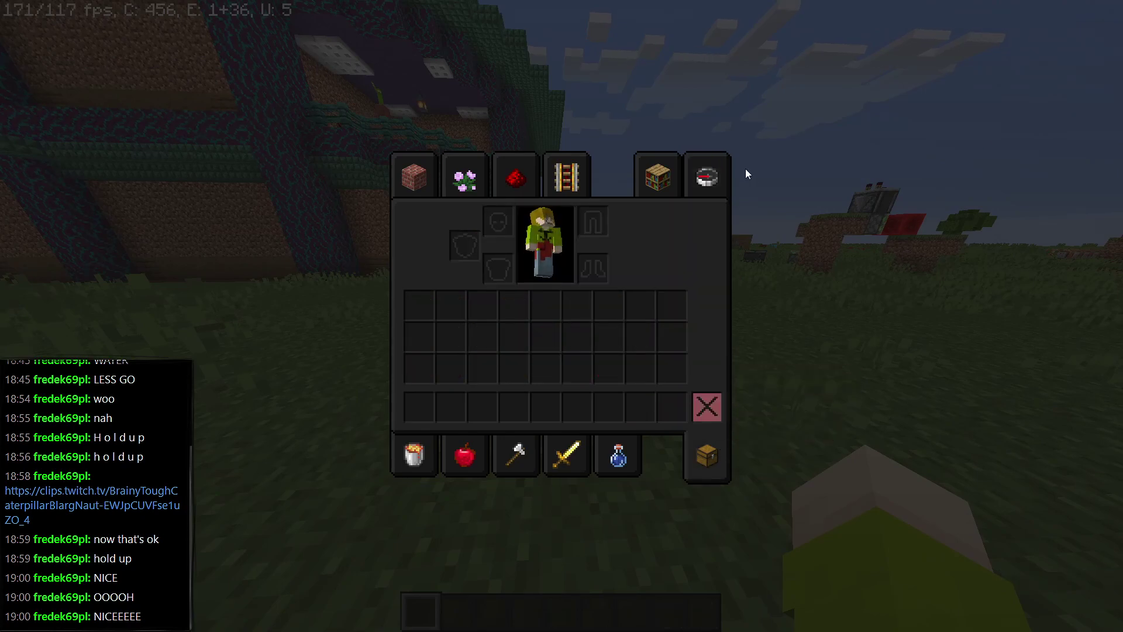
Search the creative items for "magm" and put magma cream, magma block and magma cube spawn egg in hotbar slots 9, 8 and 7.
left_click(717, 184)
type("m")
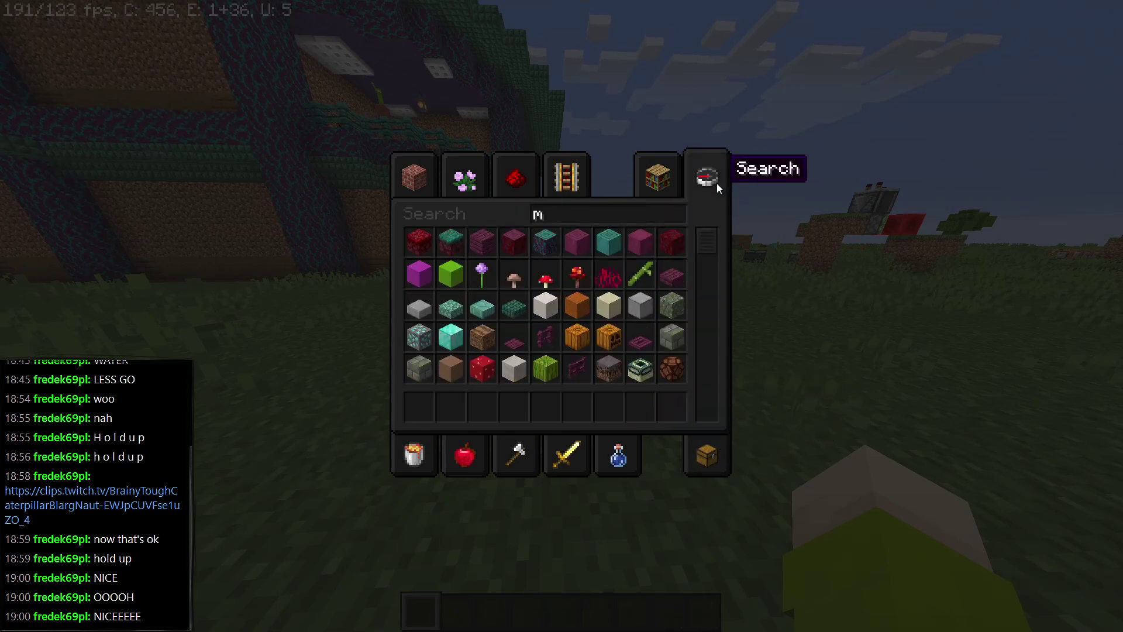
type("agm9")
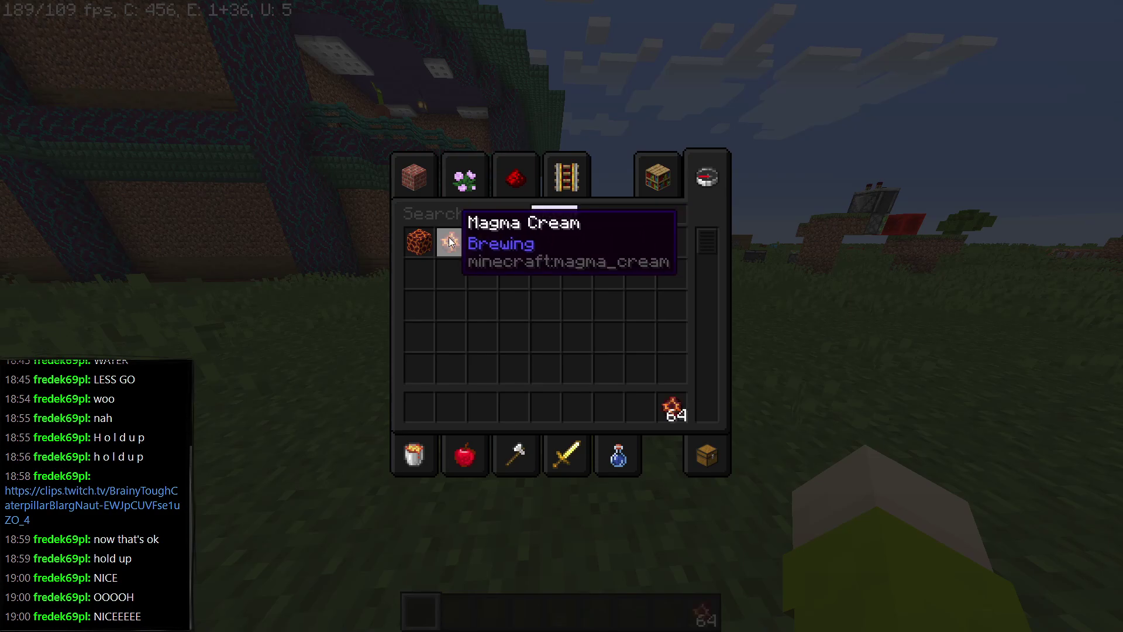
type("87")
key("Escape")
Drop one magma cream on the grass, place a magma block beside it, and zoom in to compare their textures.
key("9")
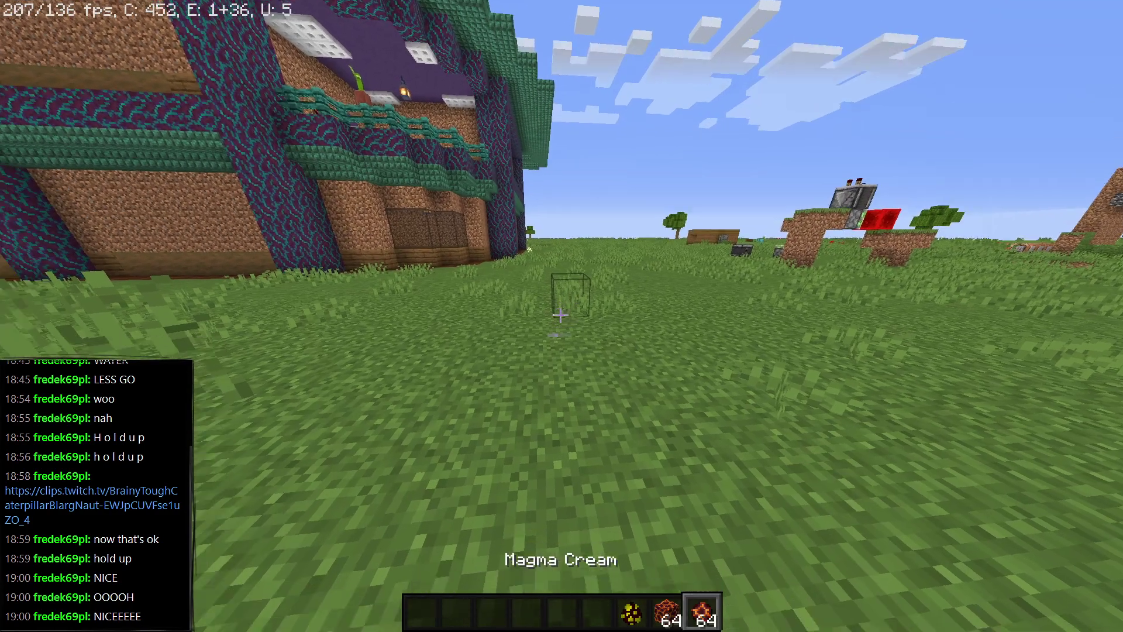
key("q")
key("8")
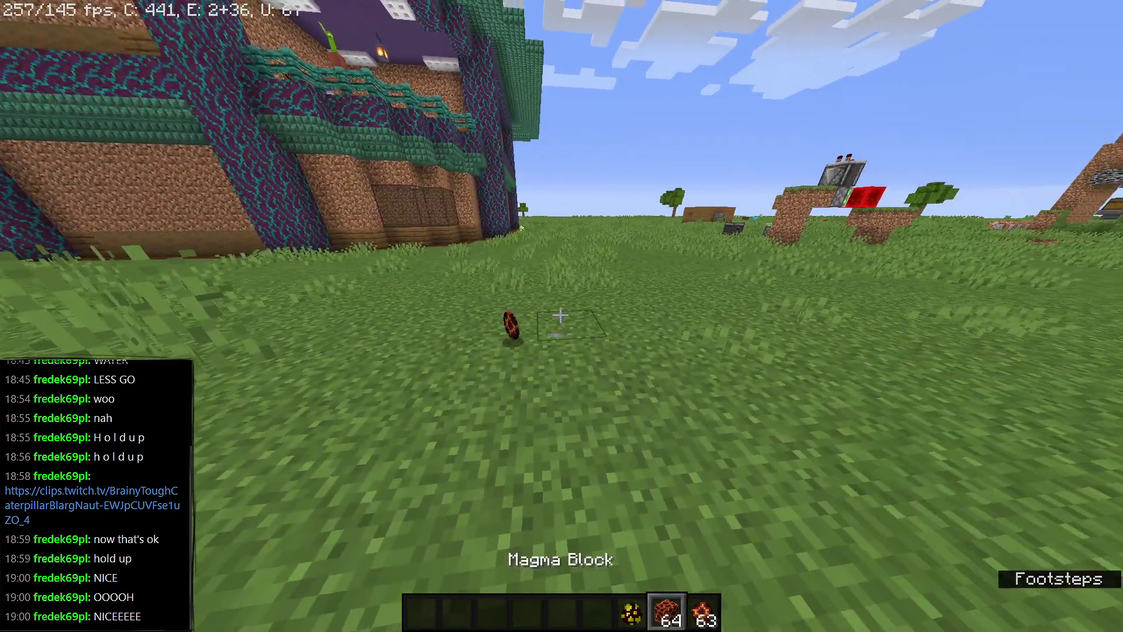
right_click(560, 316)
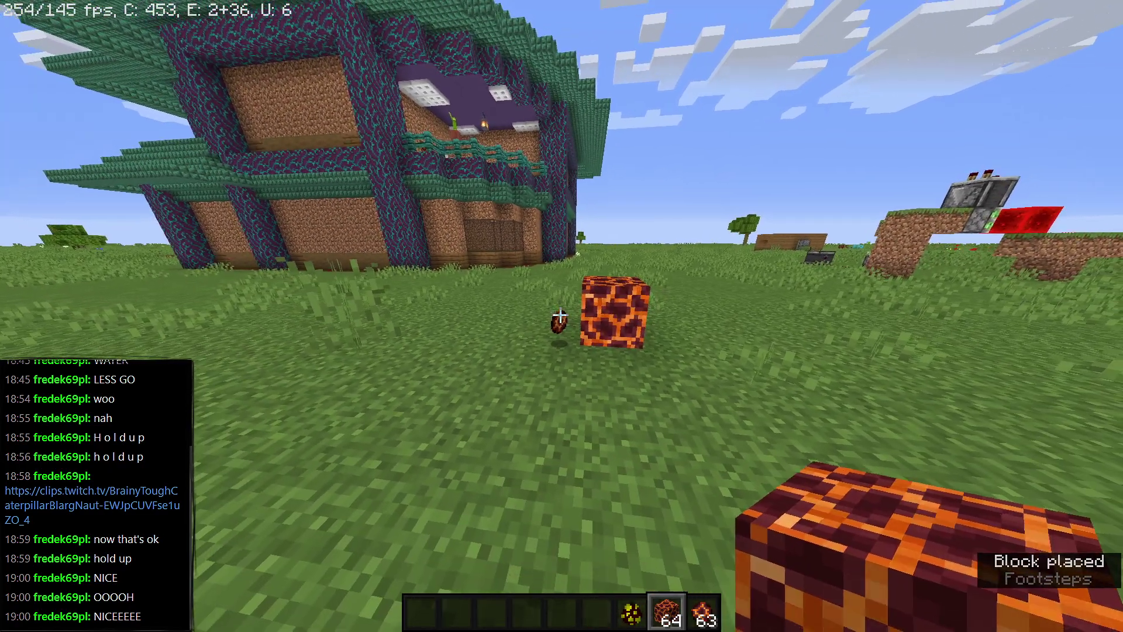
key("c")
key("s")
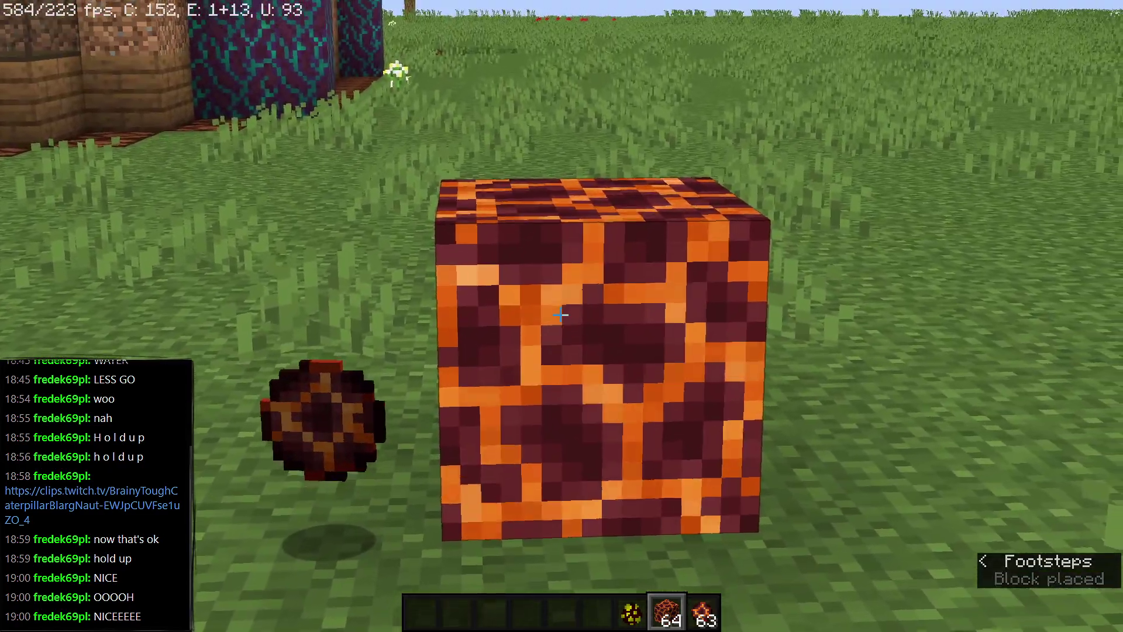
key("c")
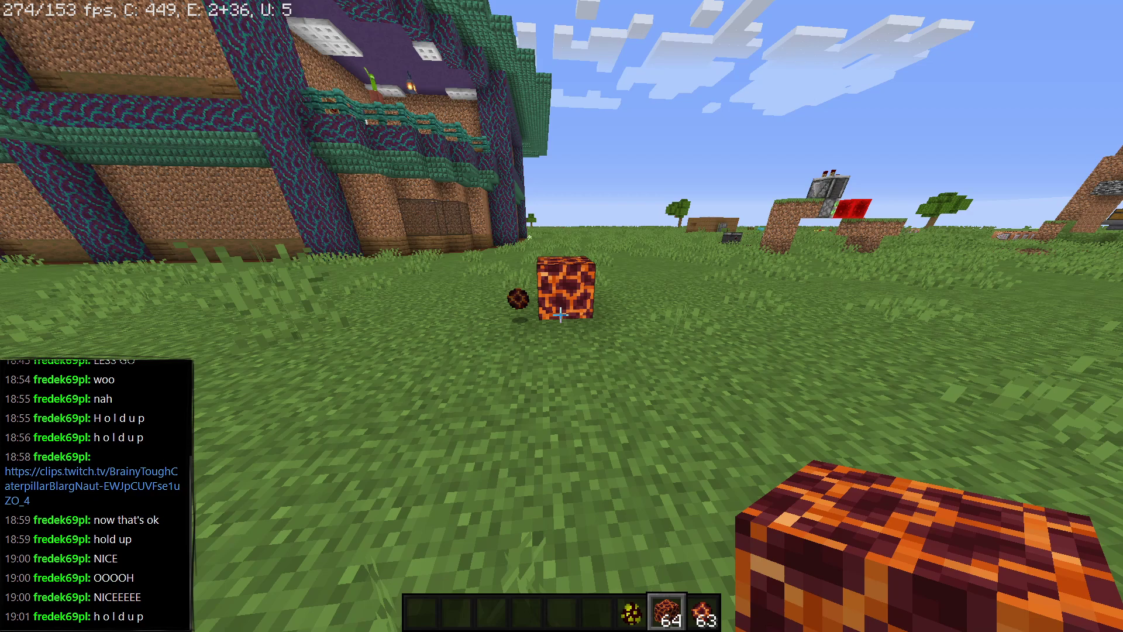
Hide the HUD and zoom in on the magma block and the dropped magma cream.
key("Escape")
key("Escape")
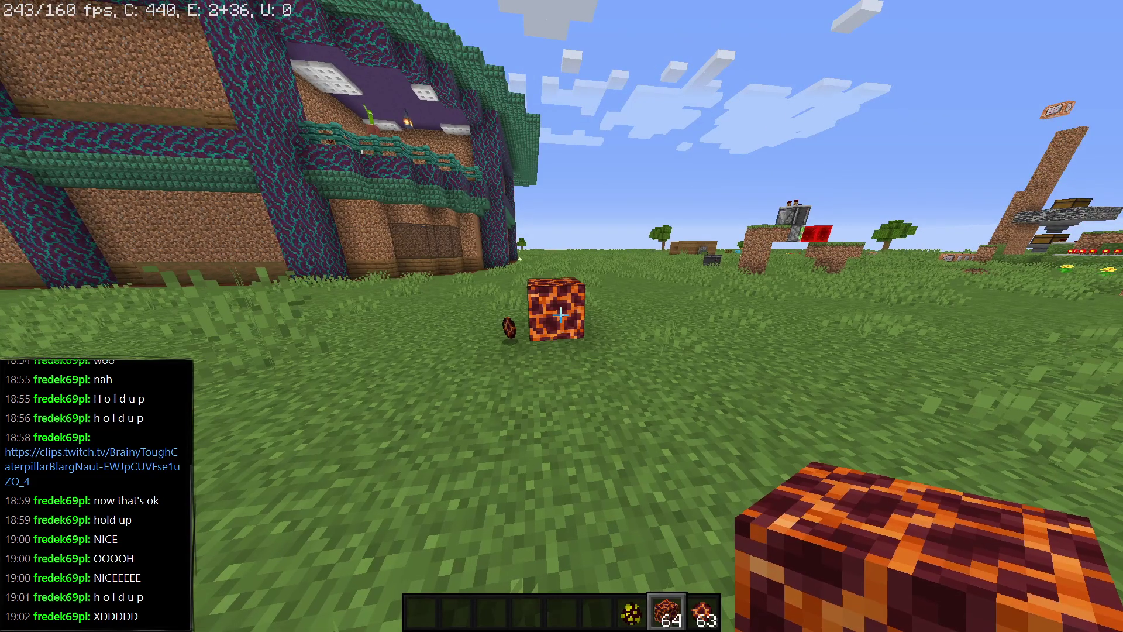
key("F1")
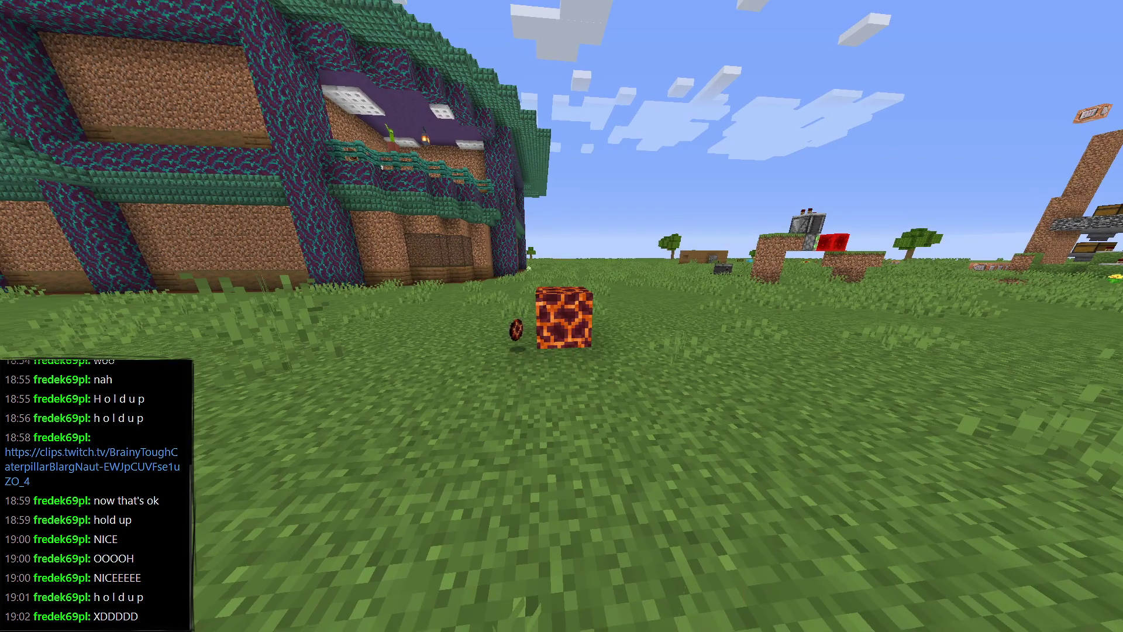
key("c")
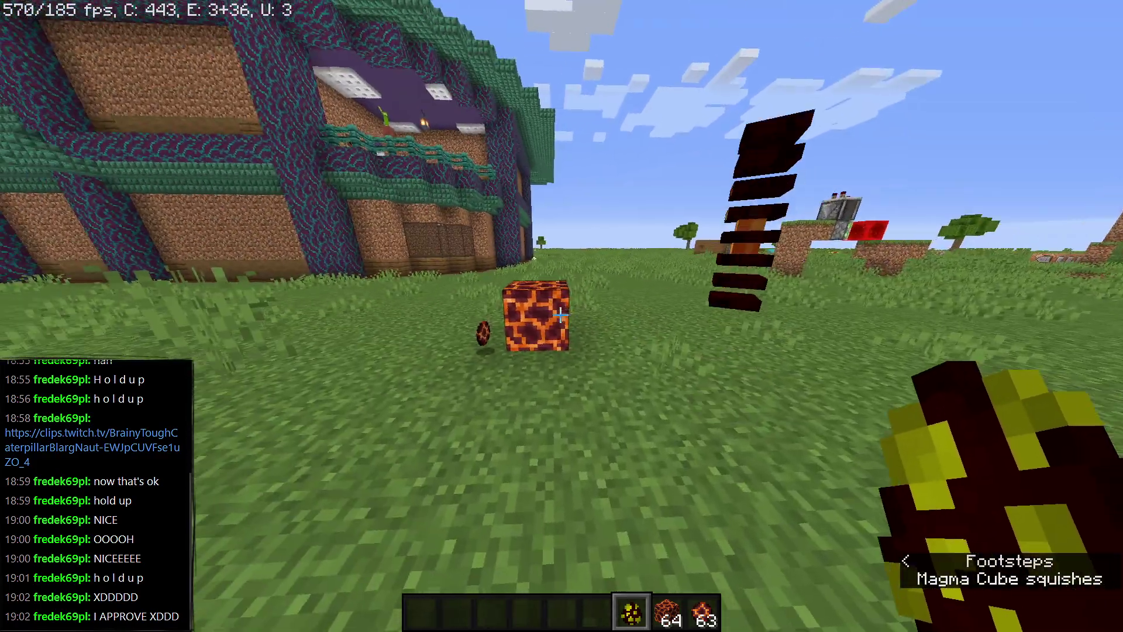
Drop another magma cream on the grass near the magma cube and view it alongside the magma block.
key("q")
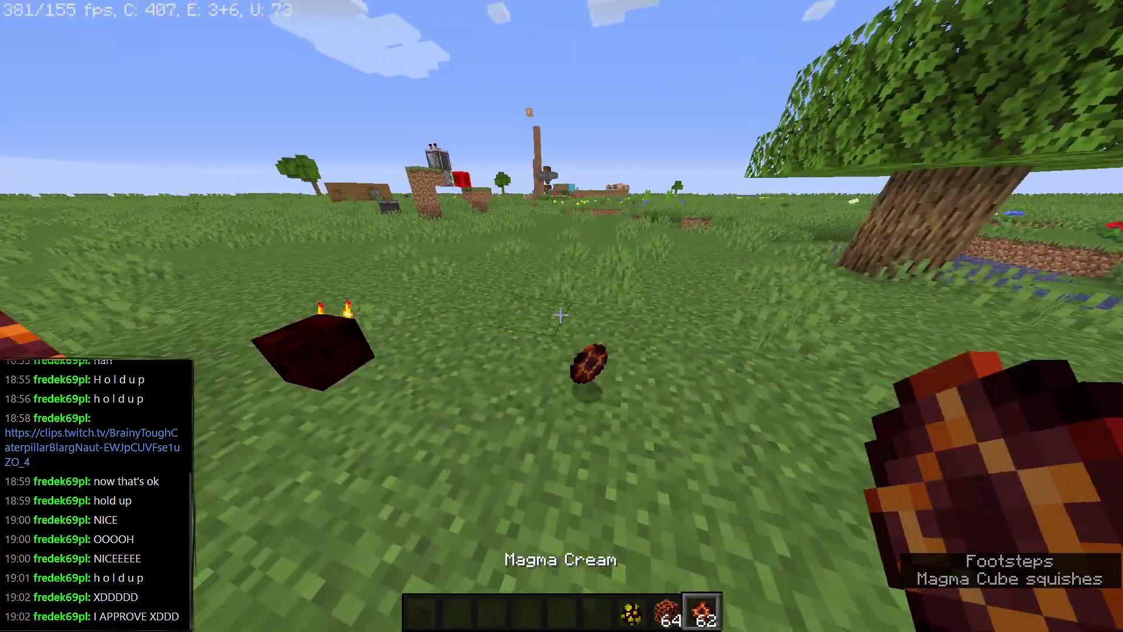
key("w")
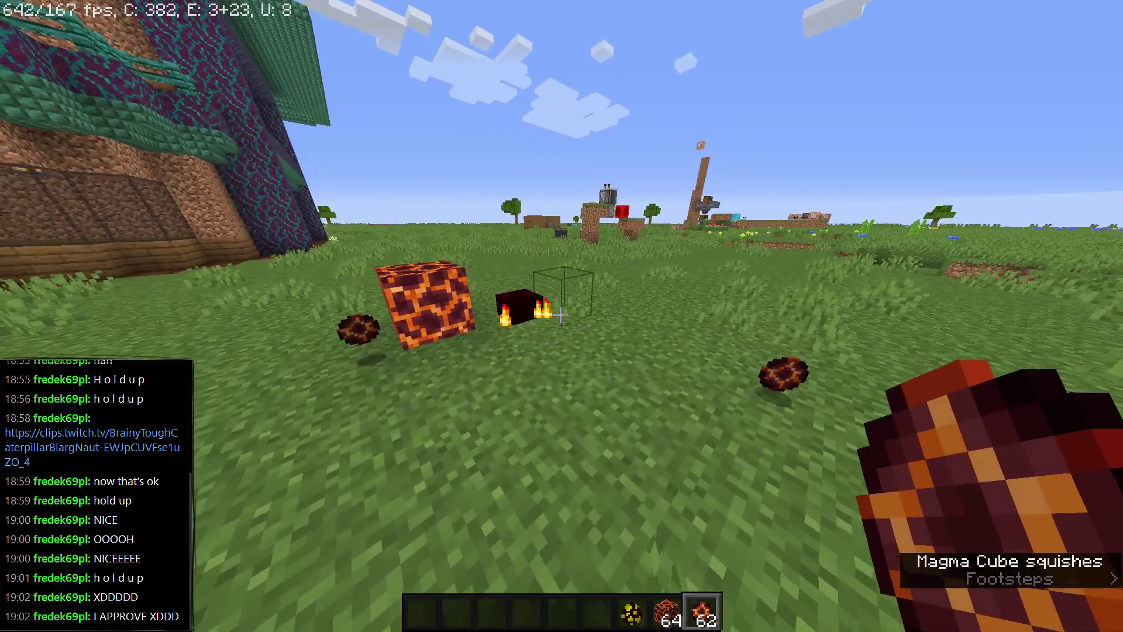
left_click(561, 316)
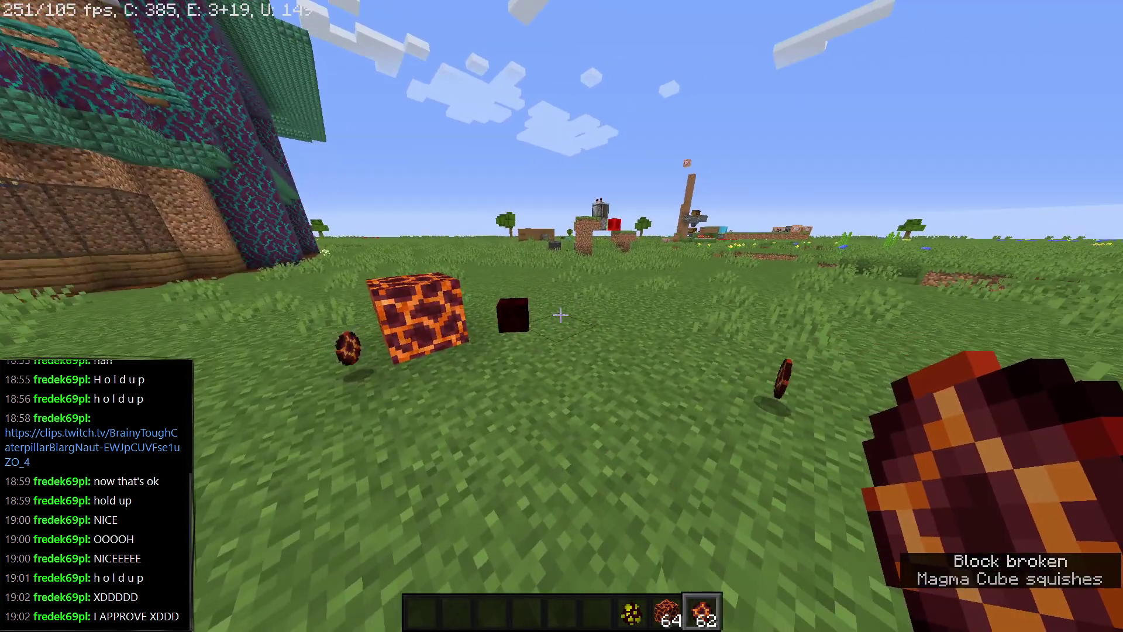
key("Escape")
key("Escape")
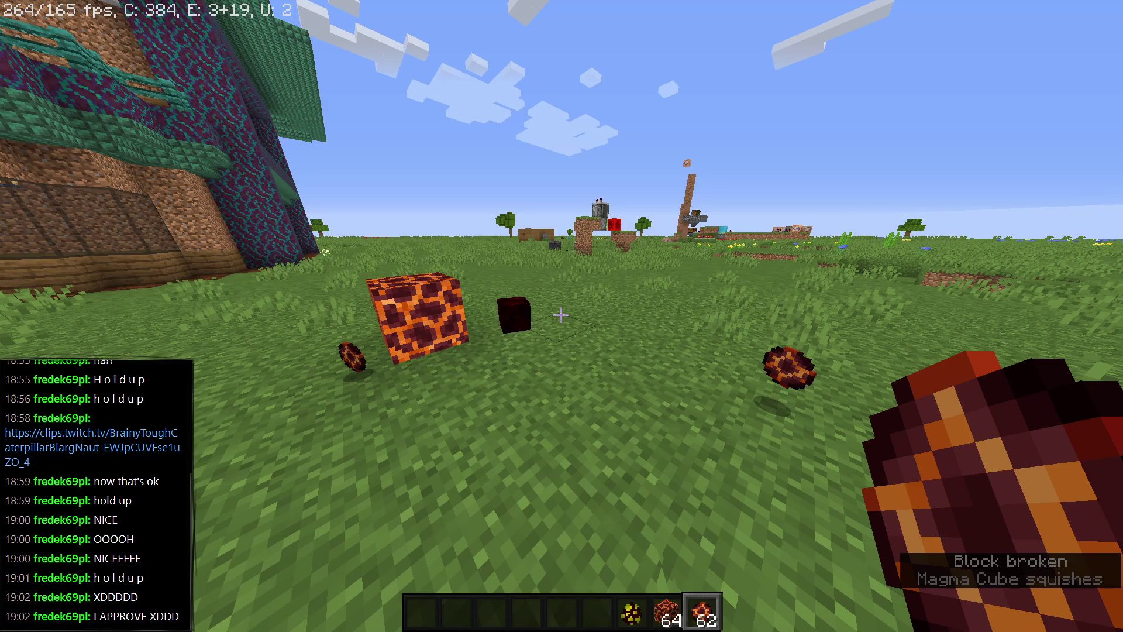
key("Escape")
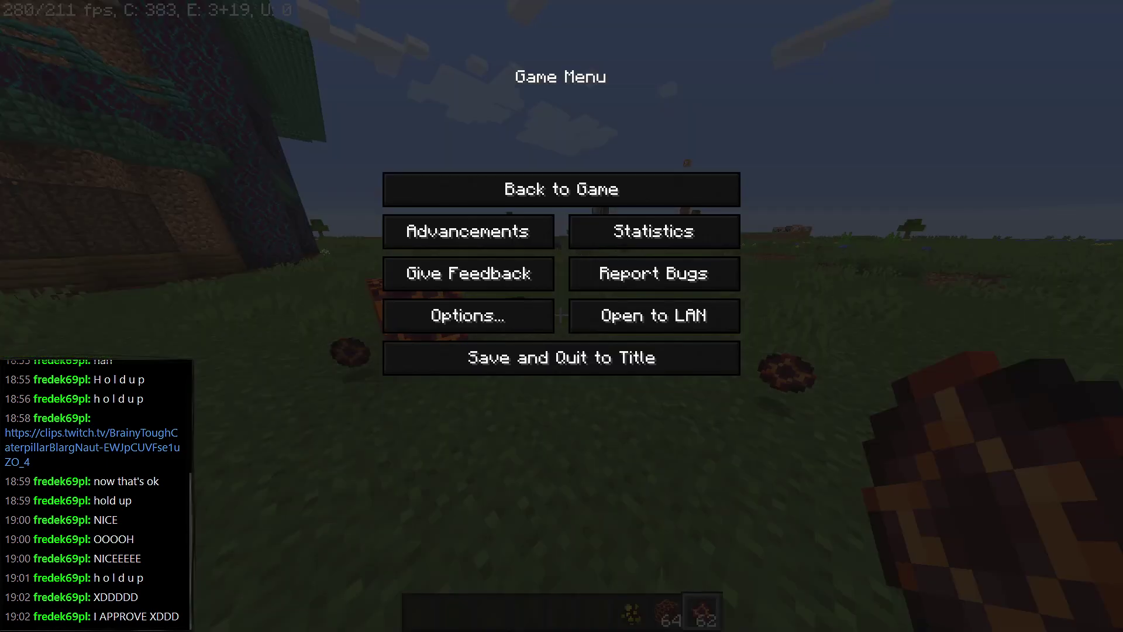
key("Escape")
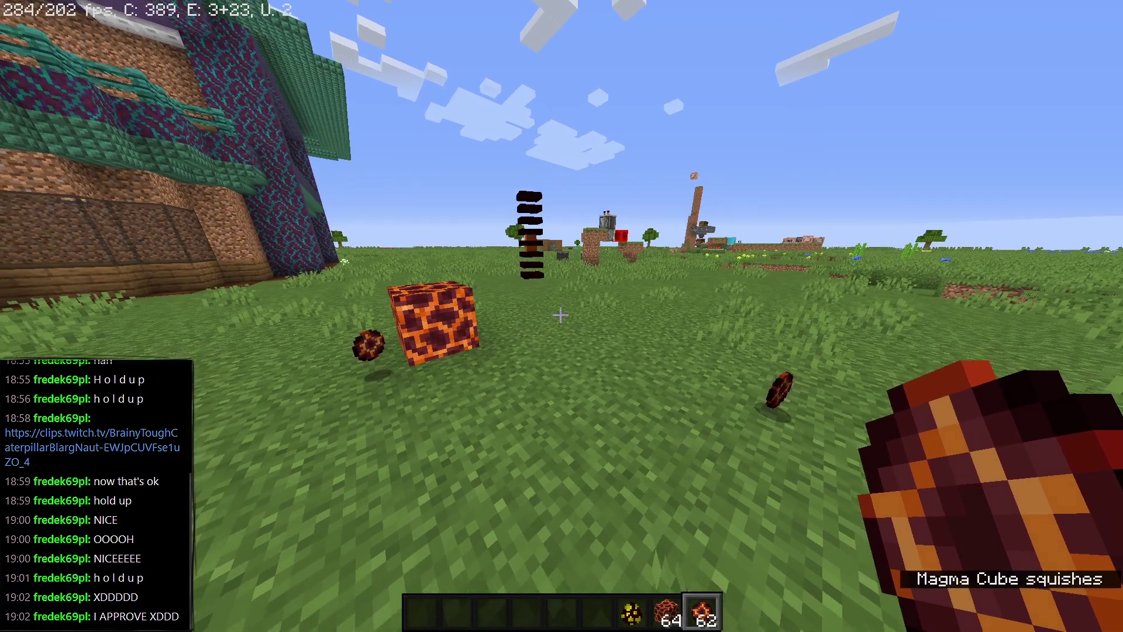
Spawn another magma cube near the magma block, inspect the textures up close, and drop four more magma creams.
scroll(562, 316, "up", 2)
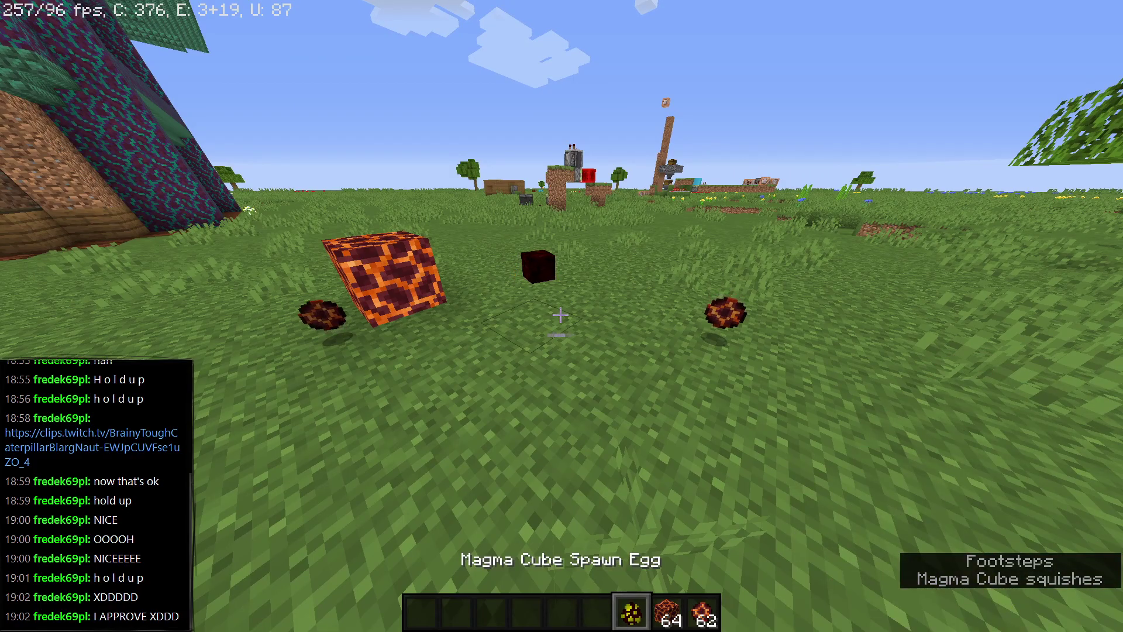
right_click(560, 316)
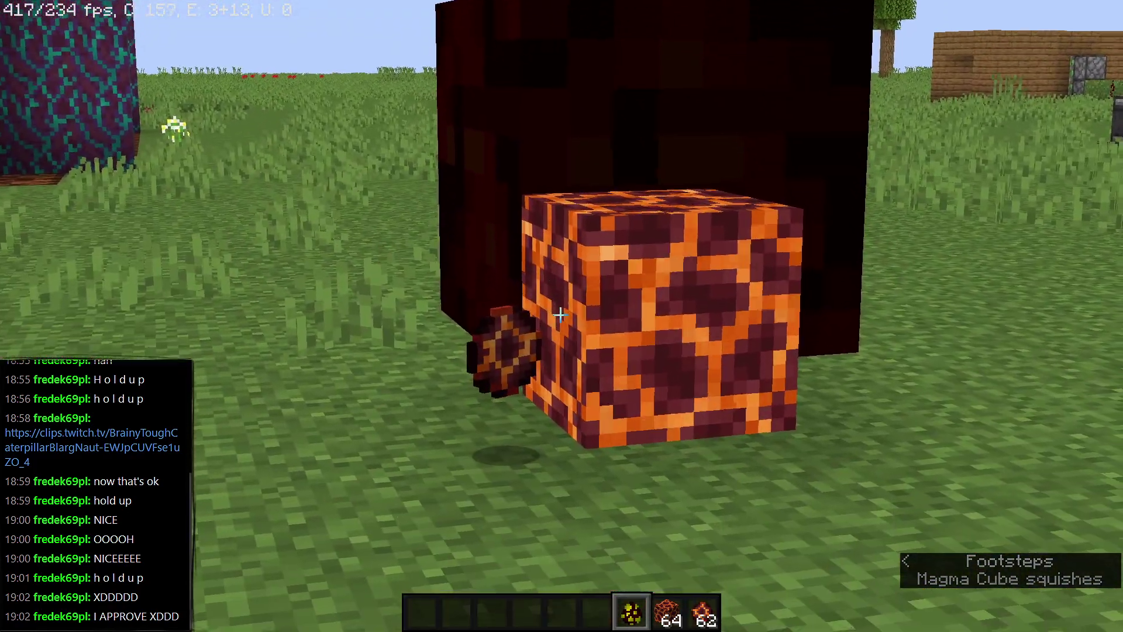
scroll(561, 315, "down", 2)
key("q")
key("q")
key("q")
key("q")
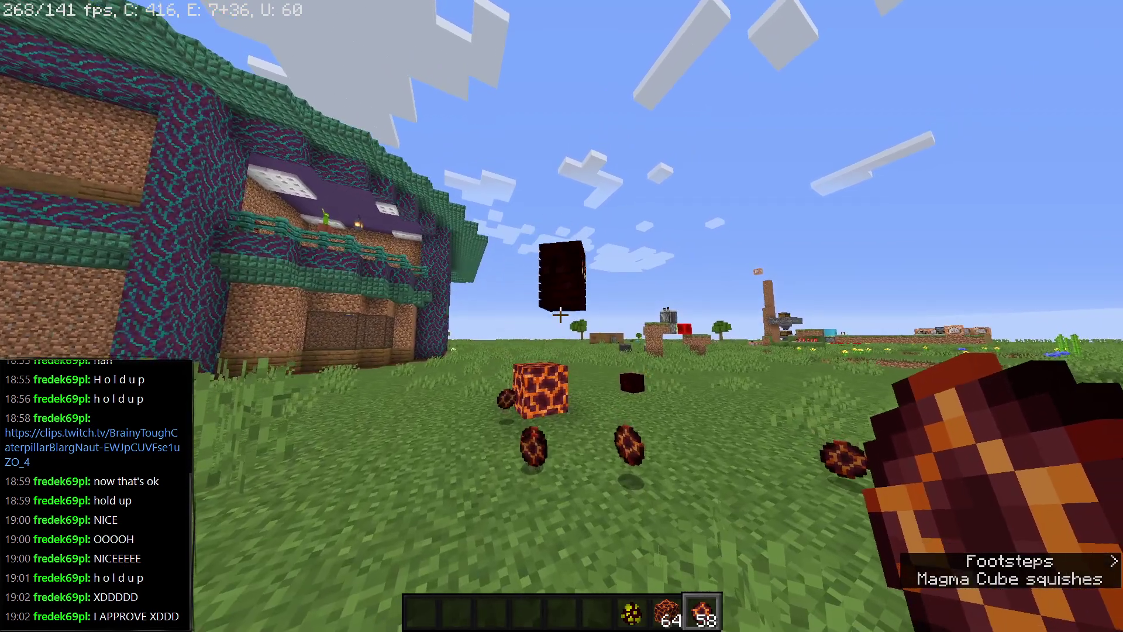
Cycle through the camera perspectives to view the character holding the magma cream, ending in first person.
key("F5")
key("F5")
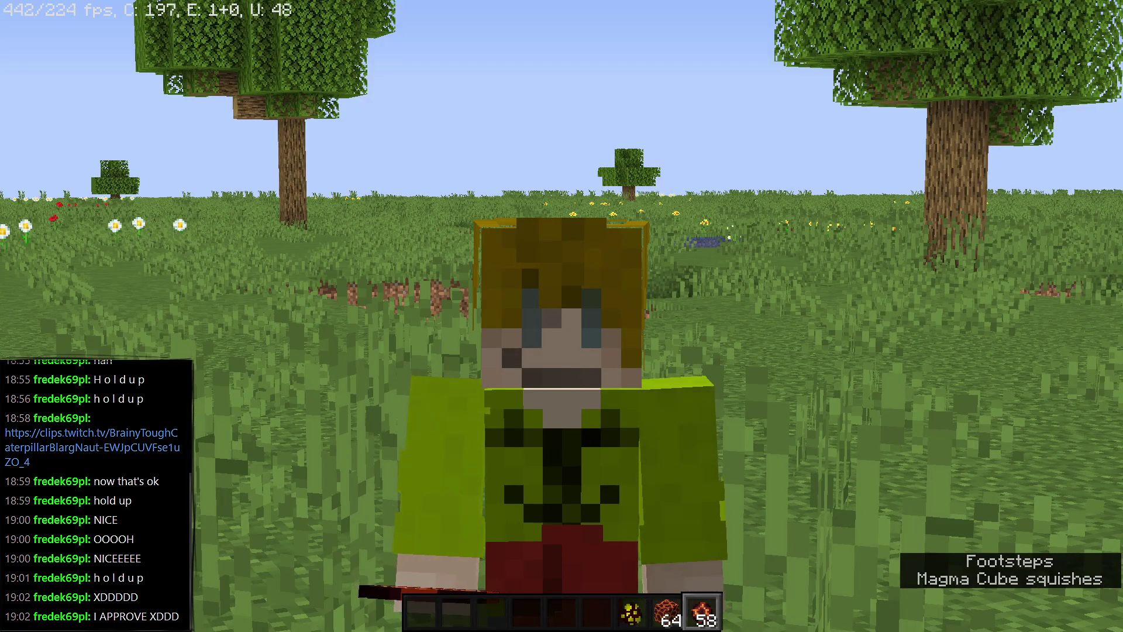
key("F5")
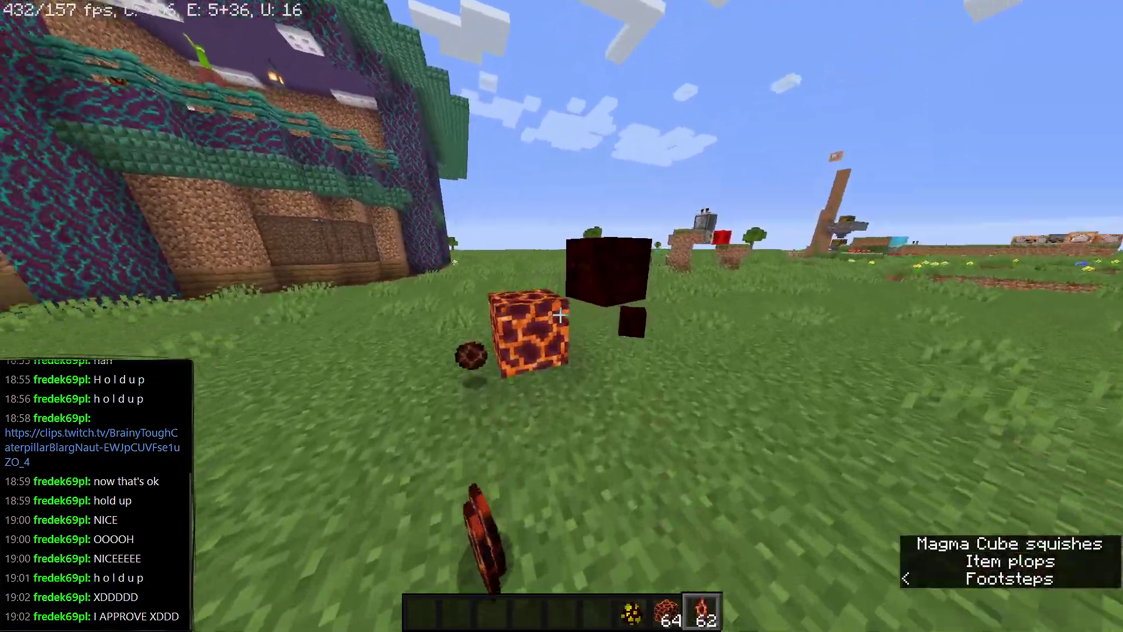
Break the magma block, load the first saved hotbar, and attack the magma cubes with the Blaze Rod.
left_click(561, 316)
key("x+1")
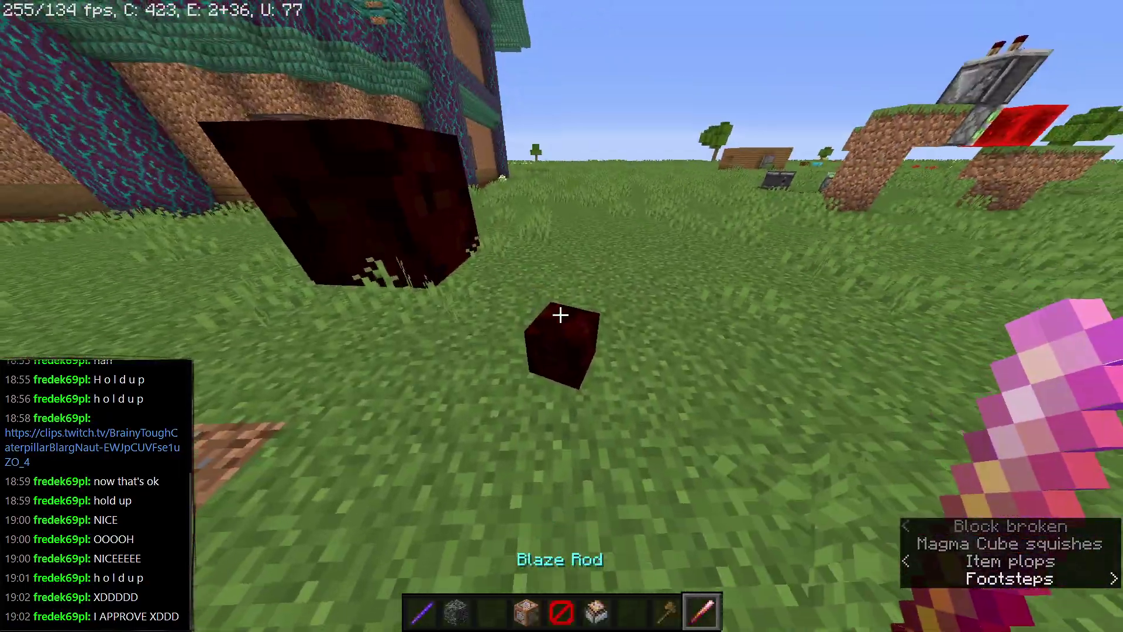
left_click(560, 316)
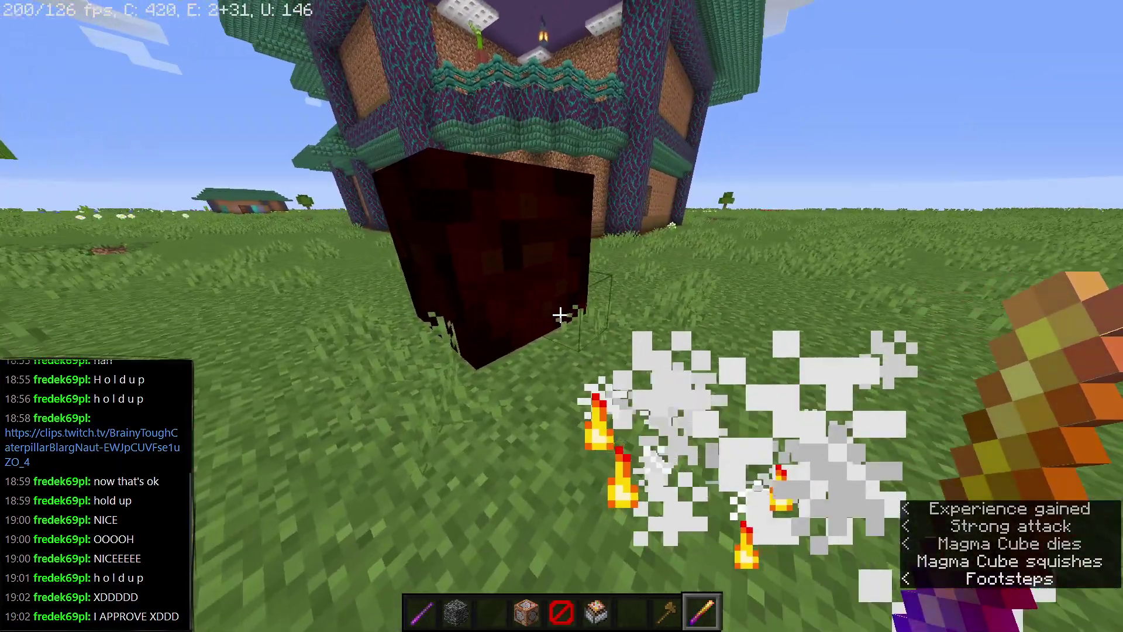
left_click(560, 316)
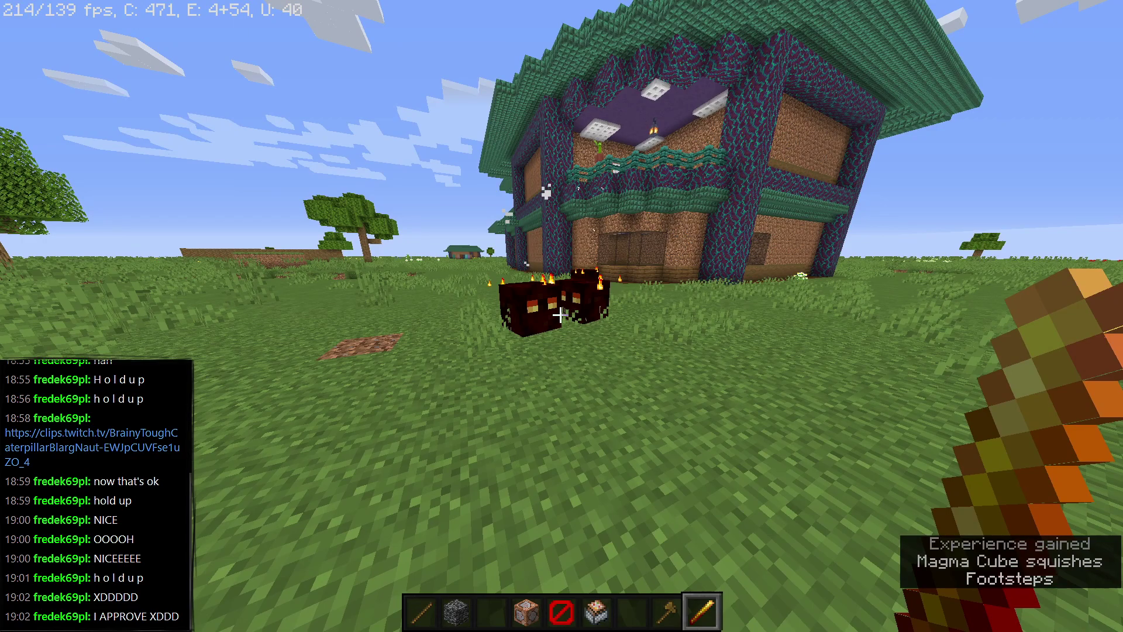
Set the world difficulty to Normal and return to the game.
key("Escape")
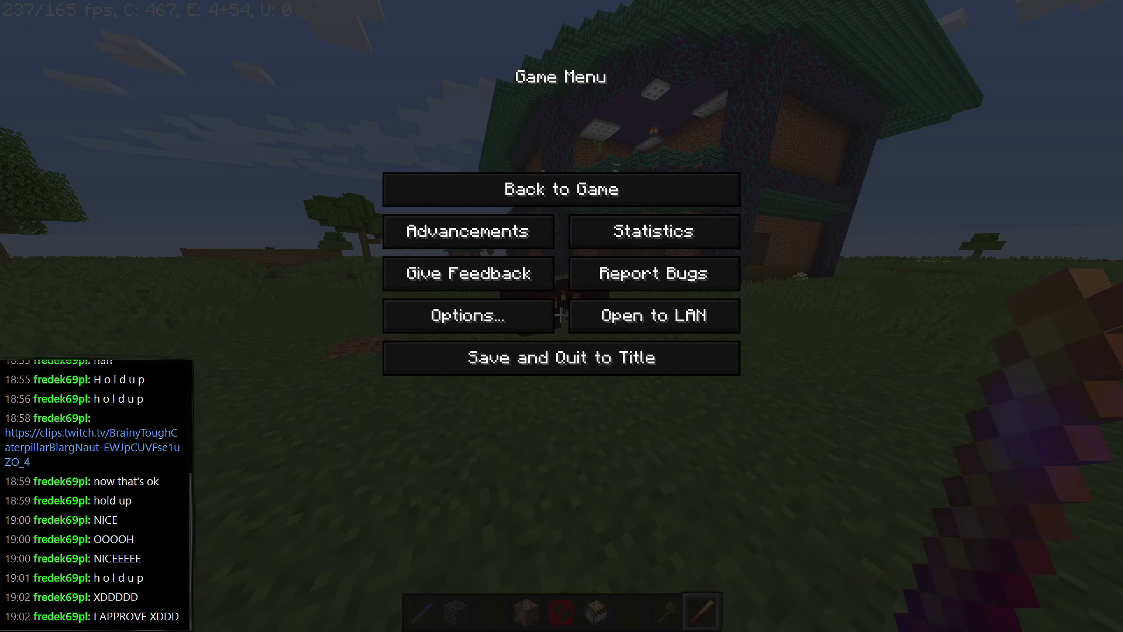
left_click(436, 310)
left_click(649, 193)
left_click_drag(605, 98, 636, 104)
key("Escape")
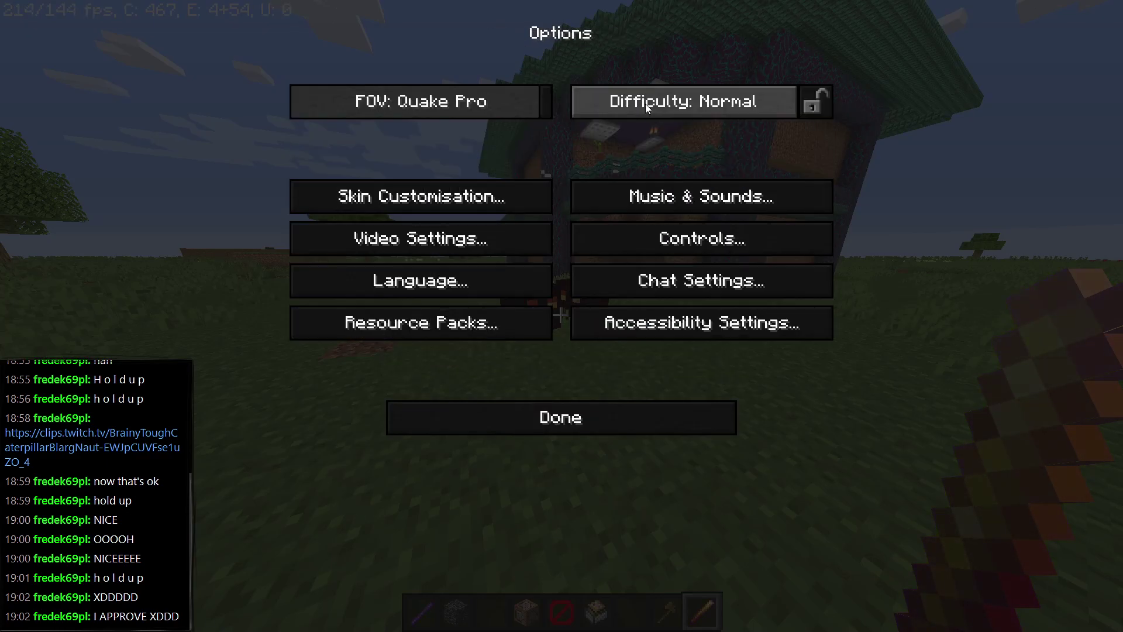
key("Escape")
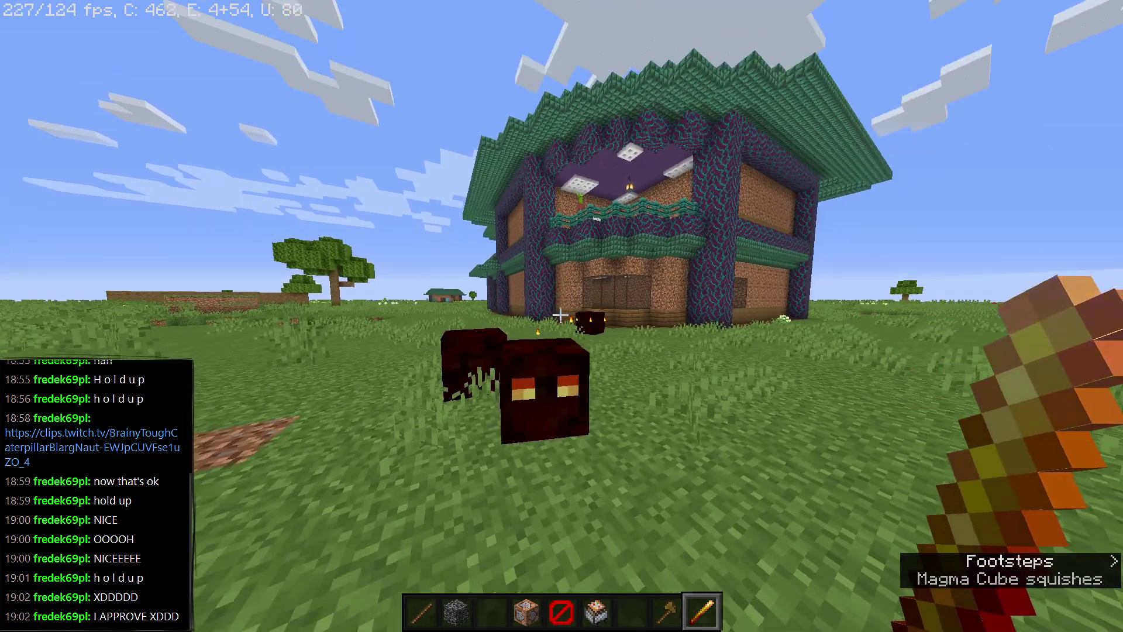
Attack the magma cubes in front of the building with the Blaze Rod until all of them are killed.
left_click(561, 316)
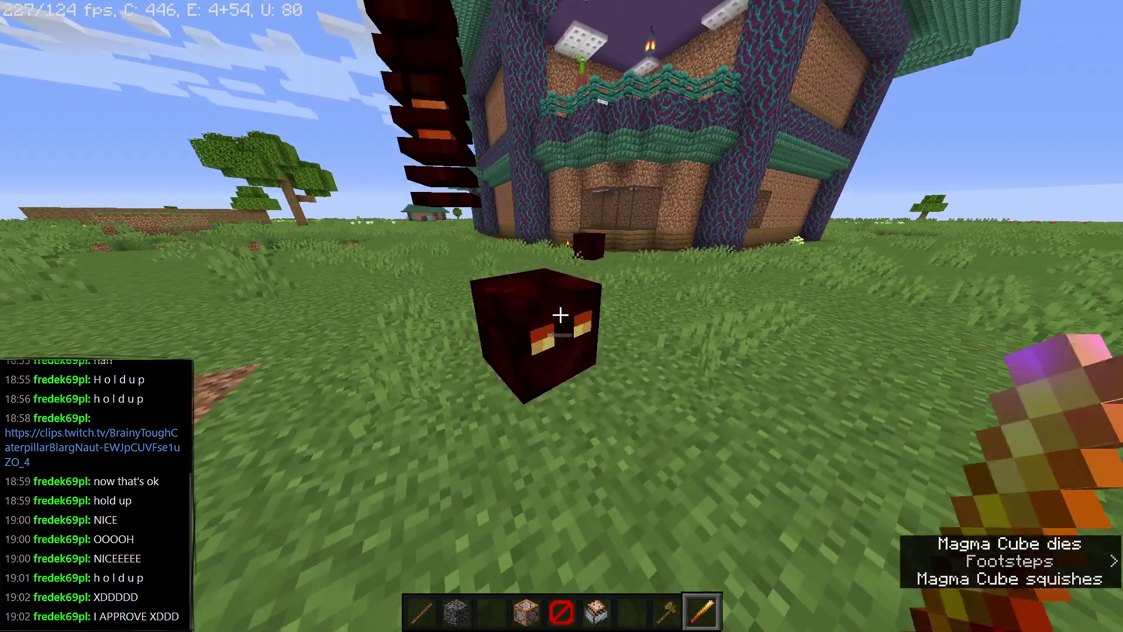
left_click(561, 316)
key("w")
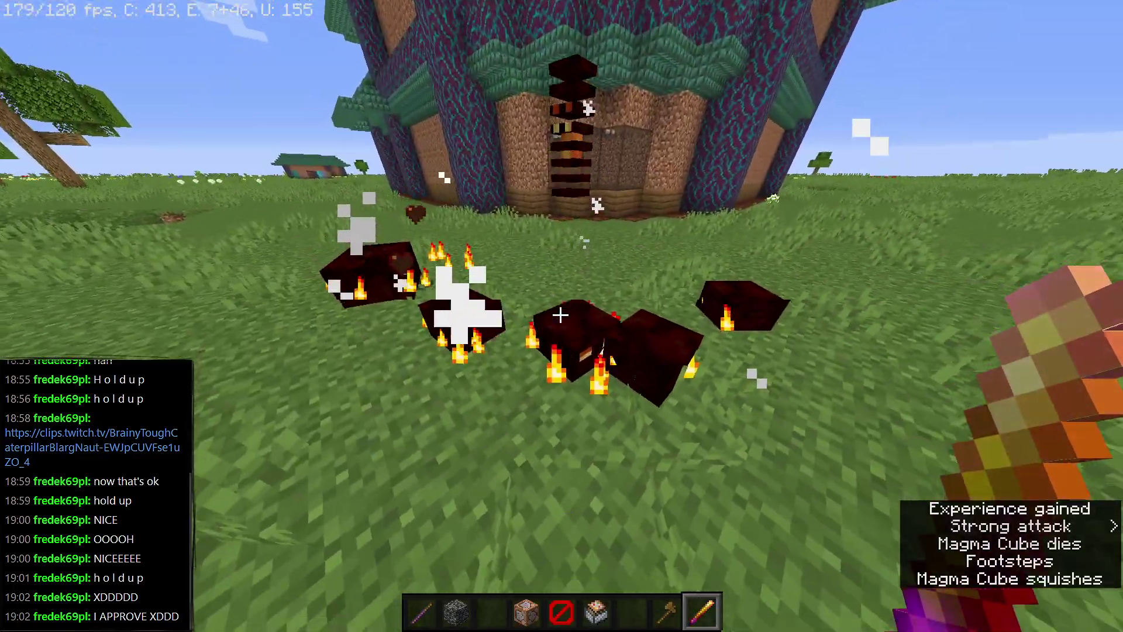
key("w")
left_click(561, 316)
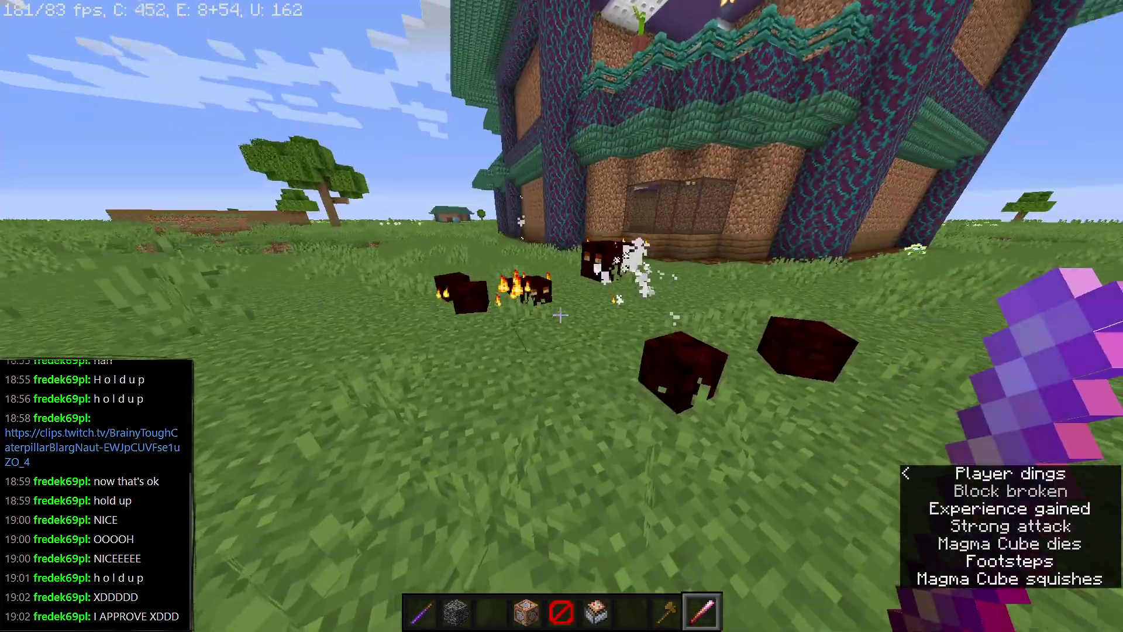
left_click(560, 316)
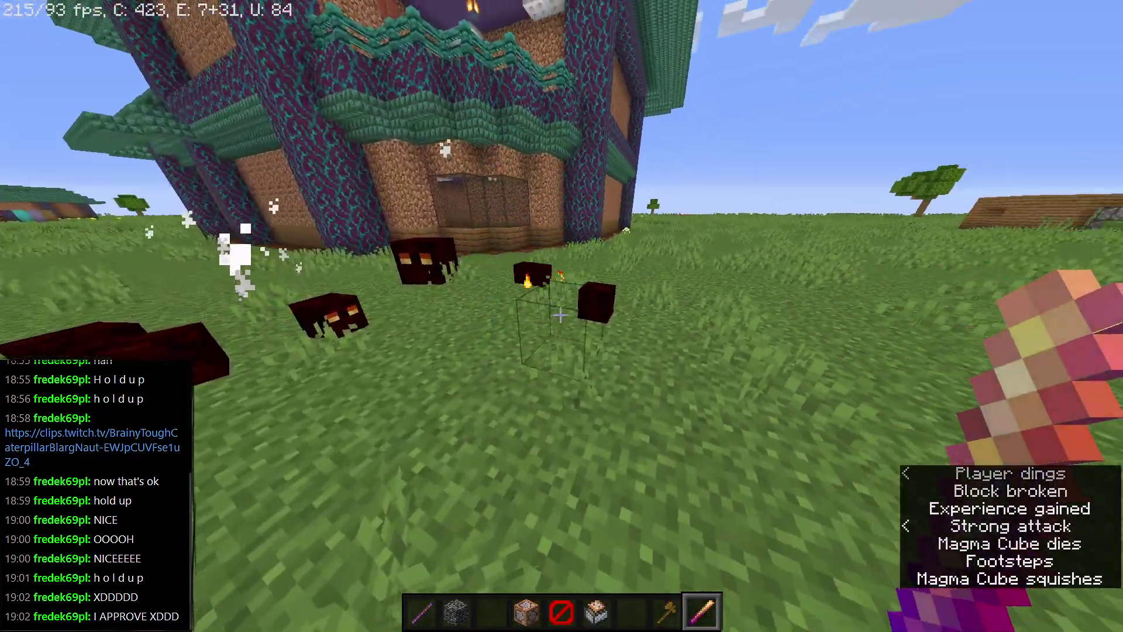
left_click(560, 316)
left_click(561, 316)
left_click(561, 316)
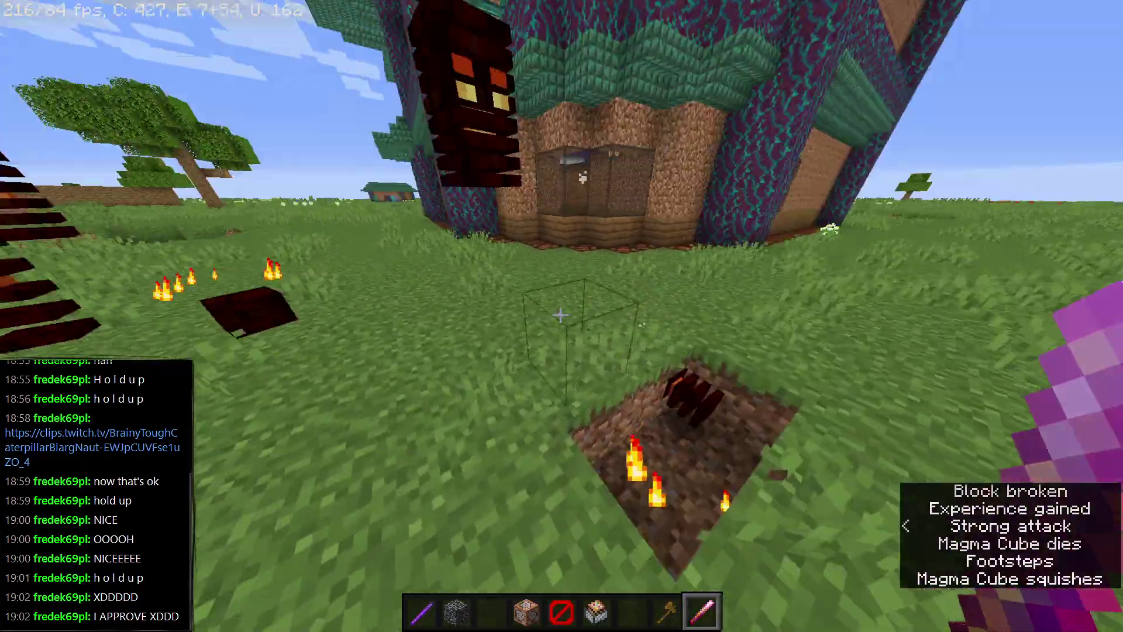
left_click(560, 316)
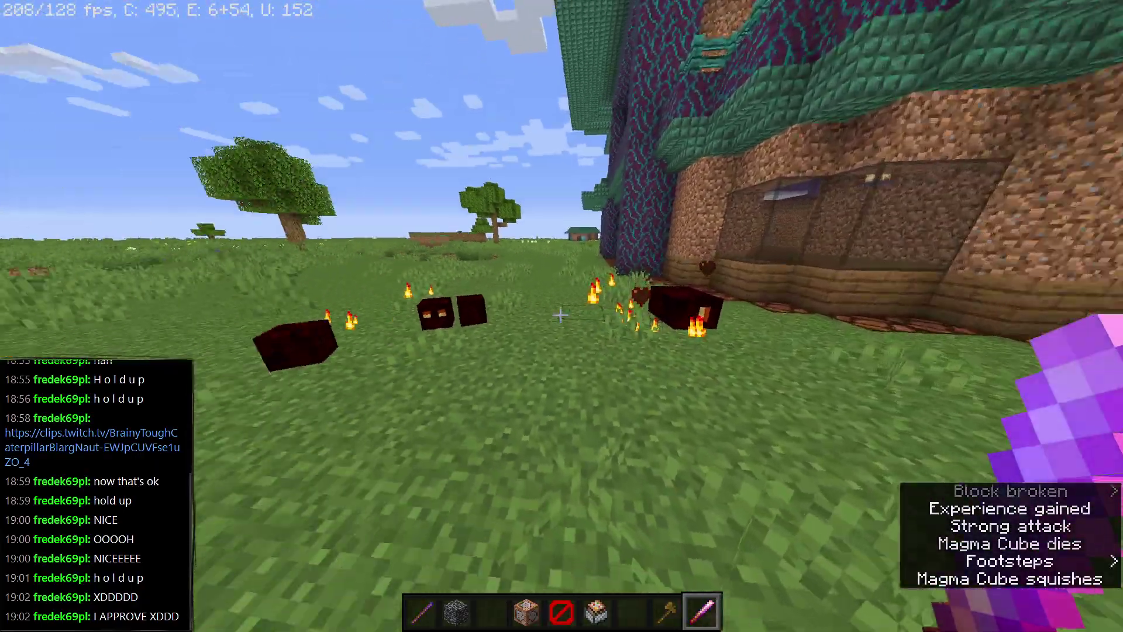
left_click(561, 316)
left_click(560, 316)
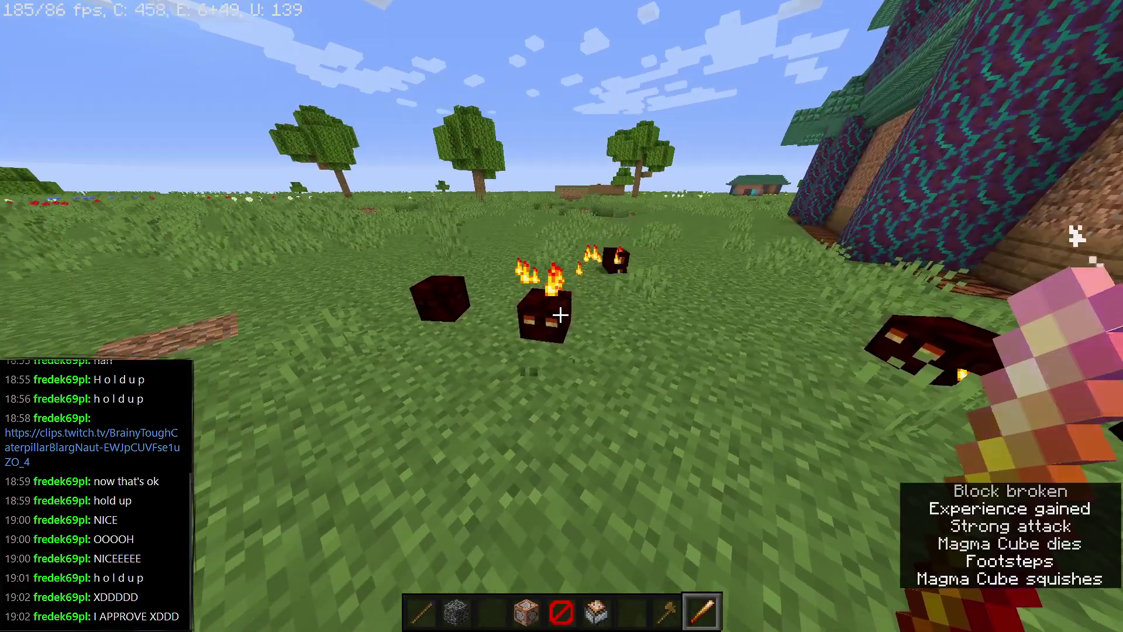
left_click(560, 316)
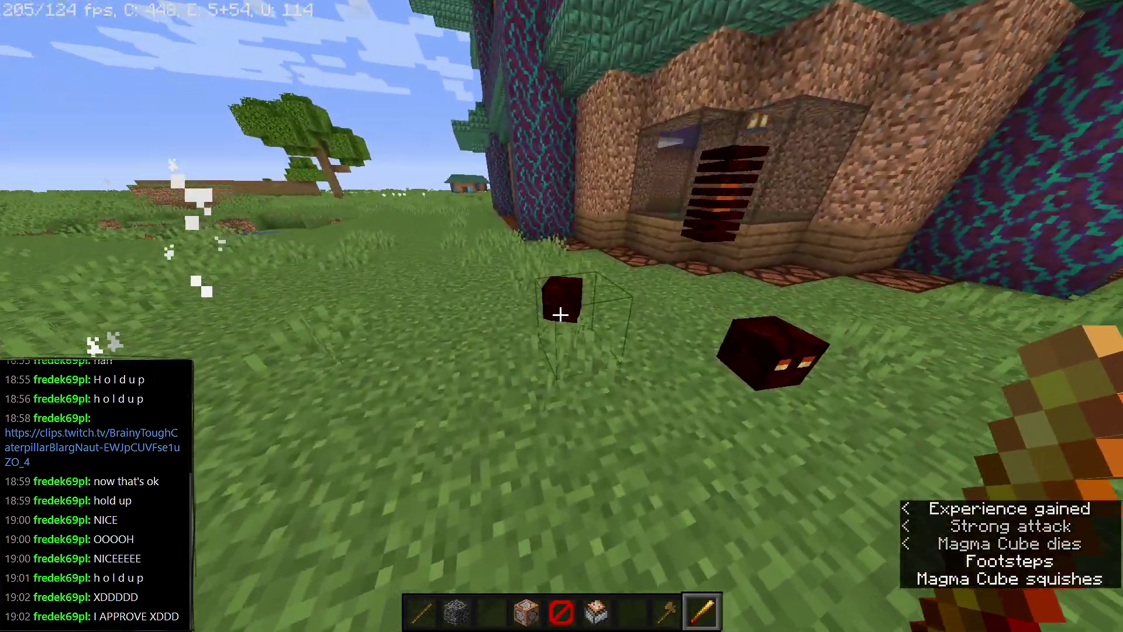
left_click(560, 316)
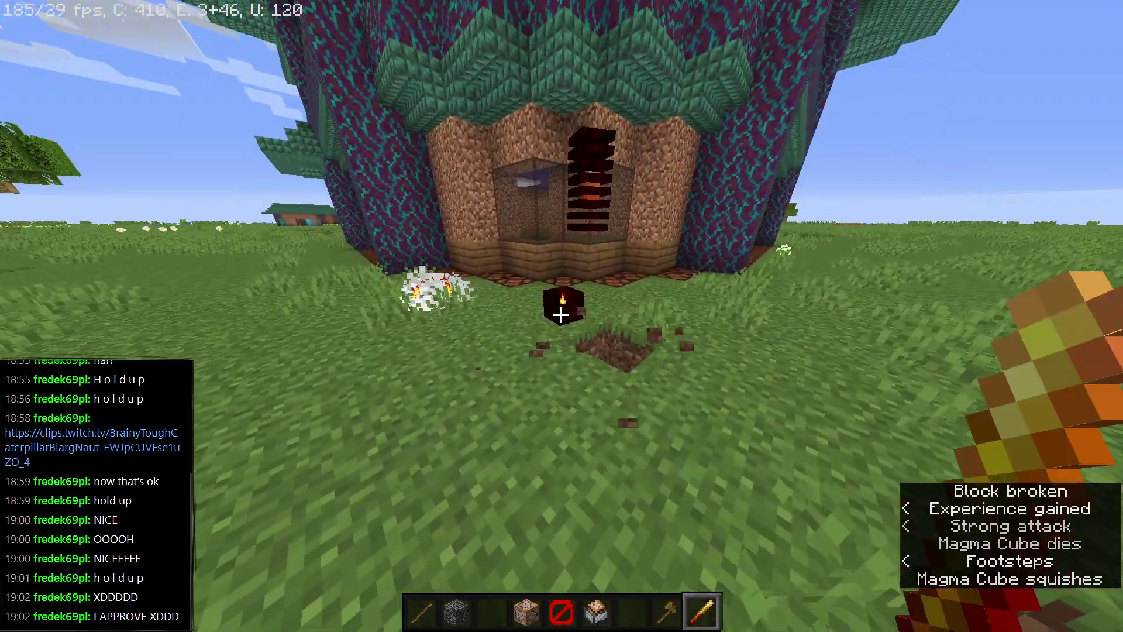
left_click(560, 316)
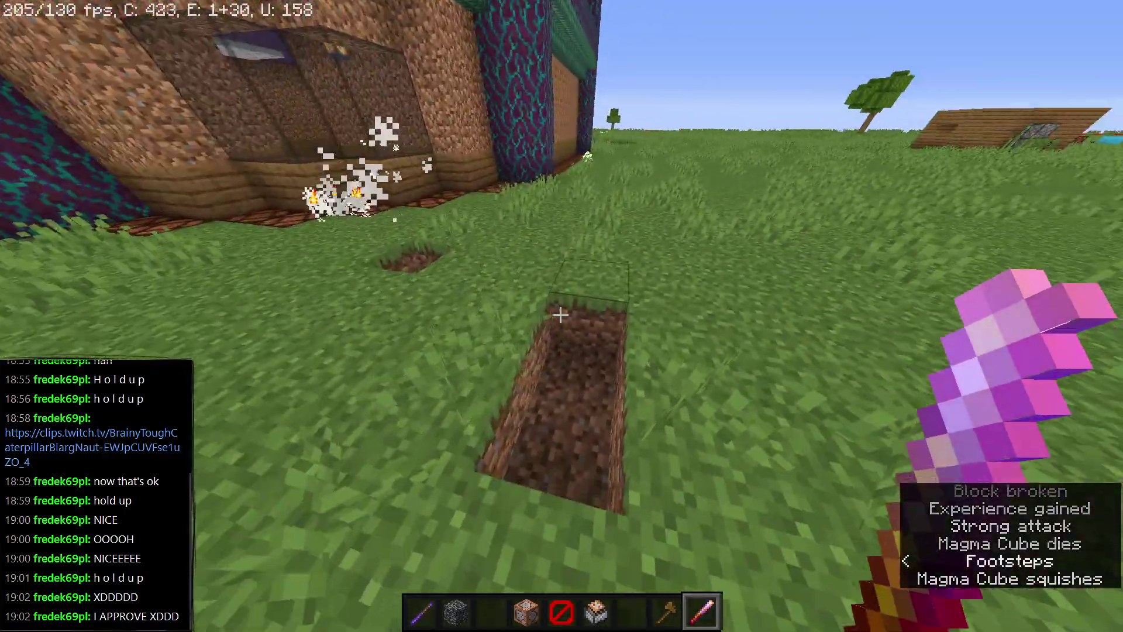
Pick the grass block from the ground and repair the hole dug near the building during the fight.
middle_click(560, 316)
key("2")
right_click(561, 316)
left_click(560, 316)
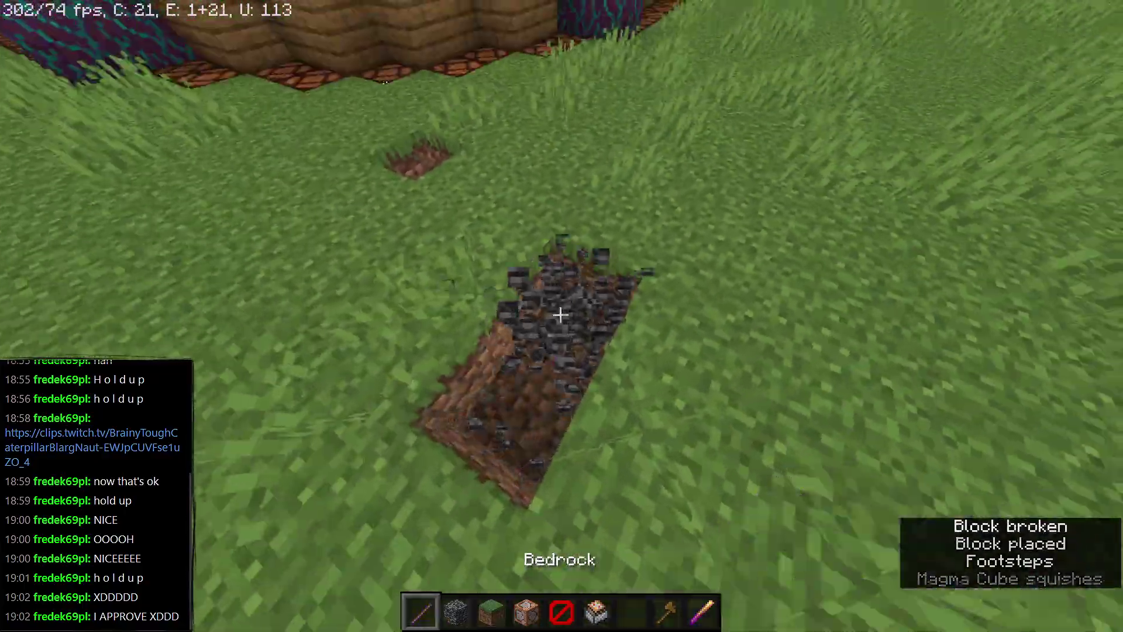
key("9")
key("3")
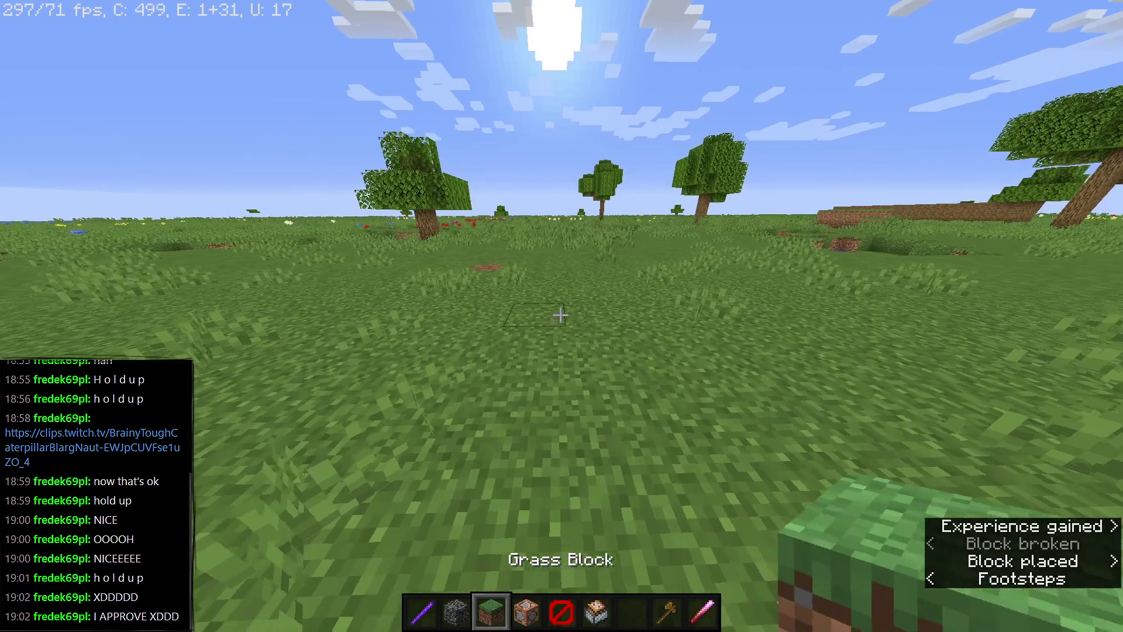
Search the creative inventory for "spa", put the Magma Cube Spawn Egg in the ninth hotbar slot, and spawn magma cubes on the grass.
type("e")
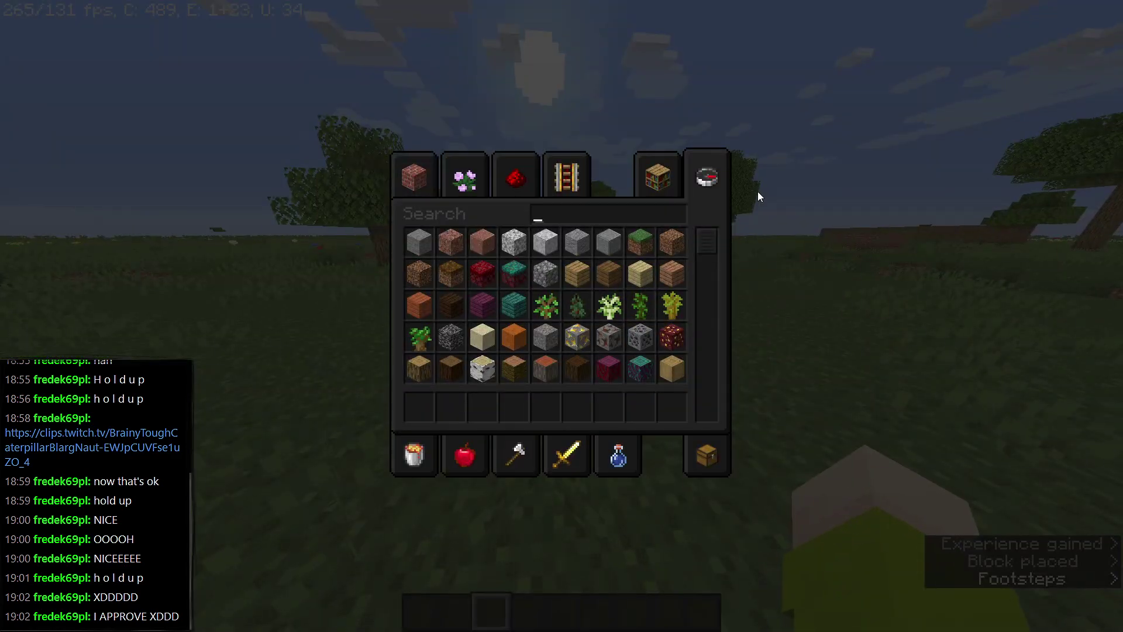
type("spa")
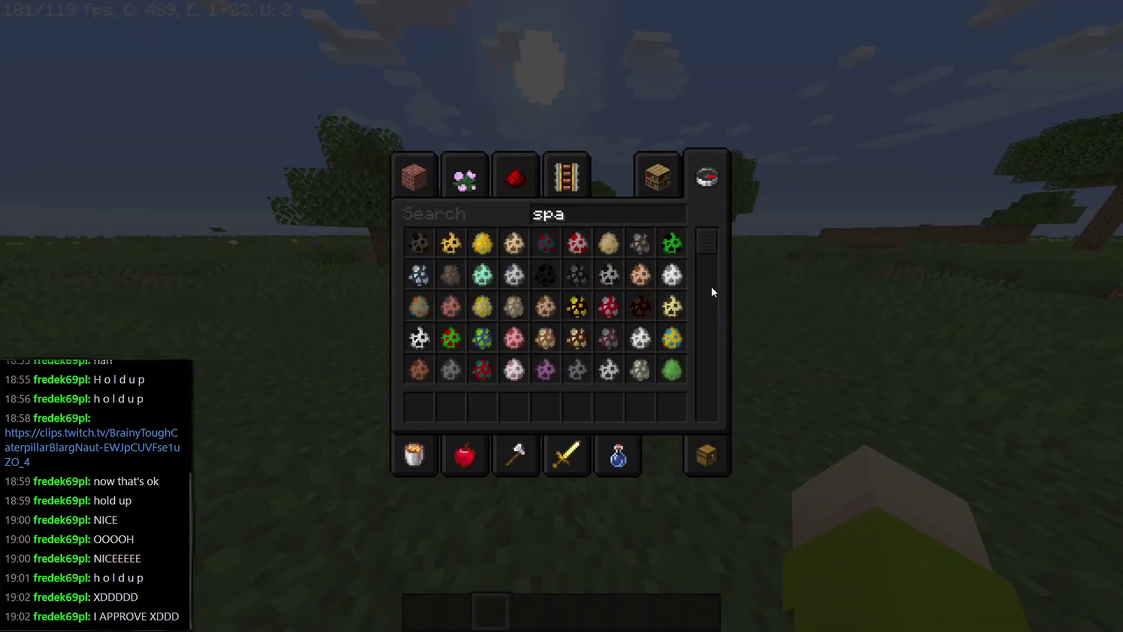
type("9")
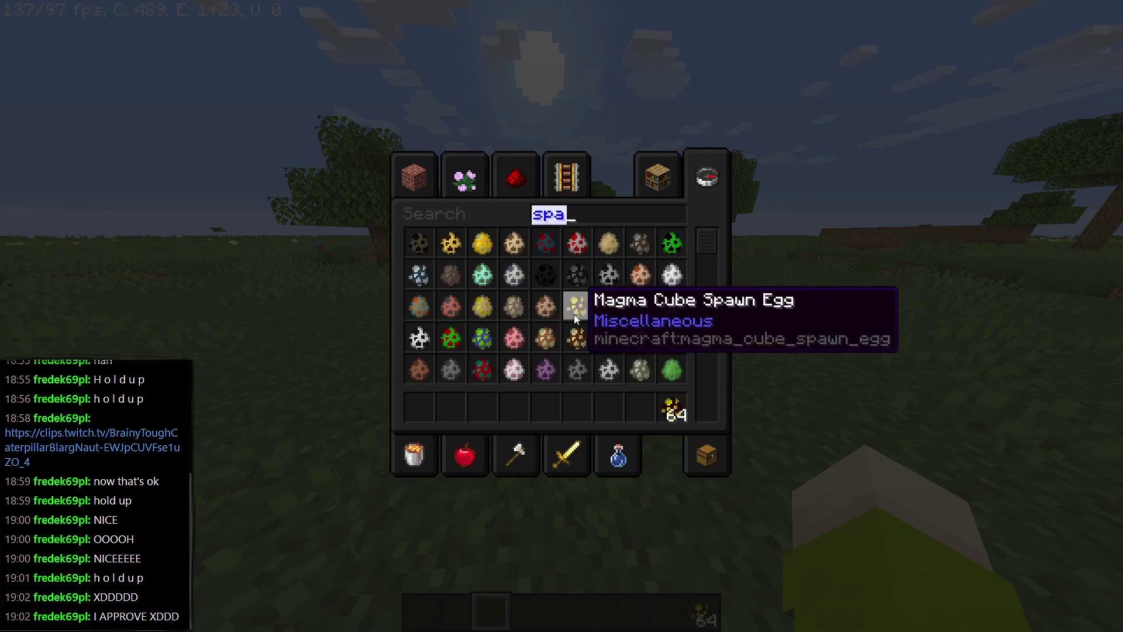
type("e9")
right_click(561, 315)
right_click(560, 316)
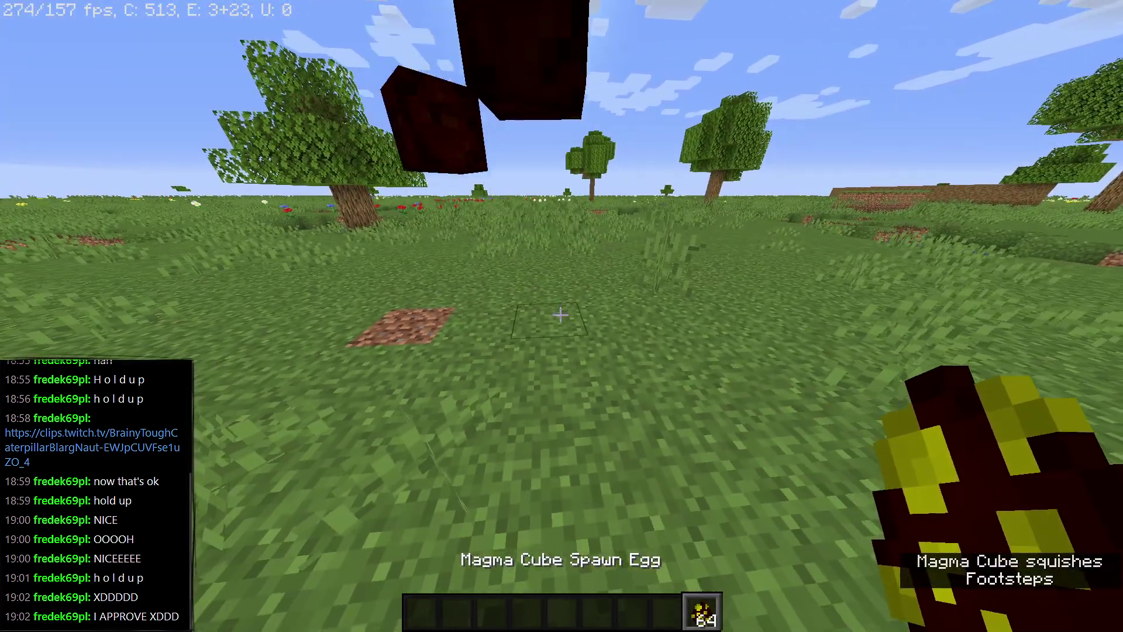
Load the first saved hotbar and kill the newly spawned magma cubes with the Blaze Rod.
key("x+1")
left_click(560, 316)
left_click(560, 316)
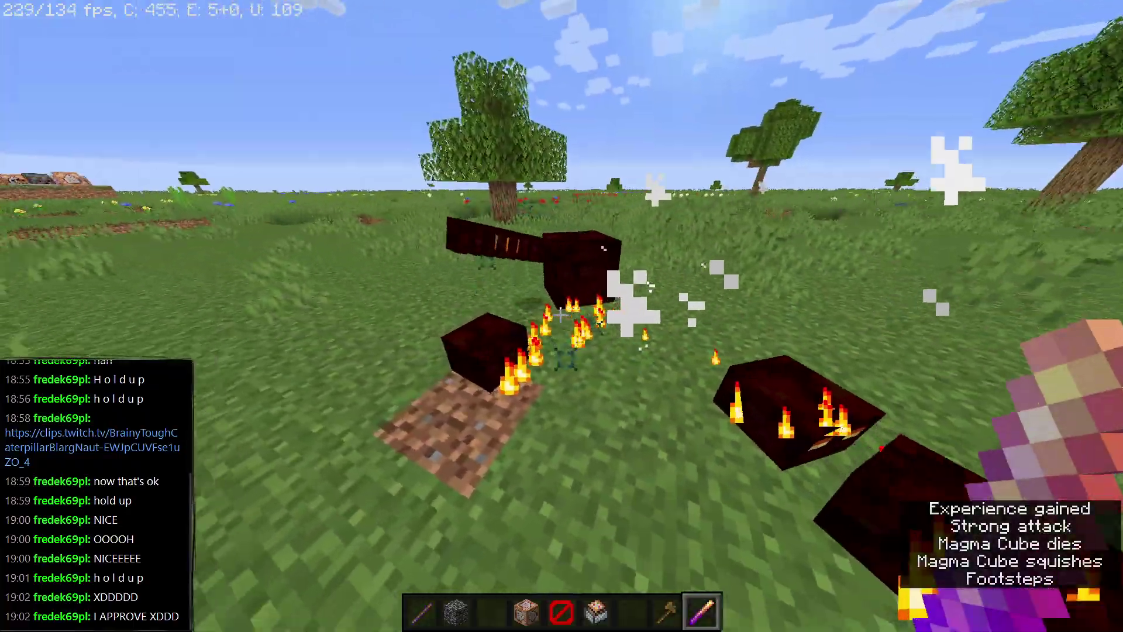
left_click(560, 316)
left_click(561, 316)
left_click(560, 316)
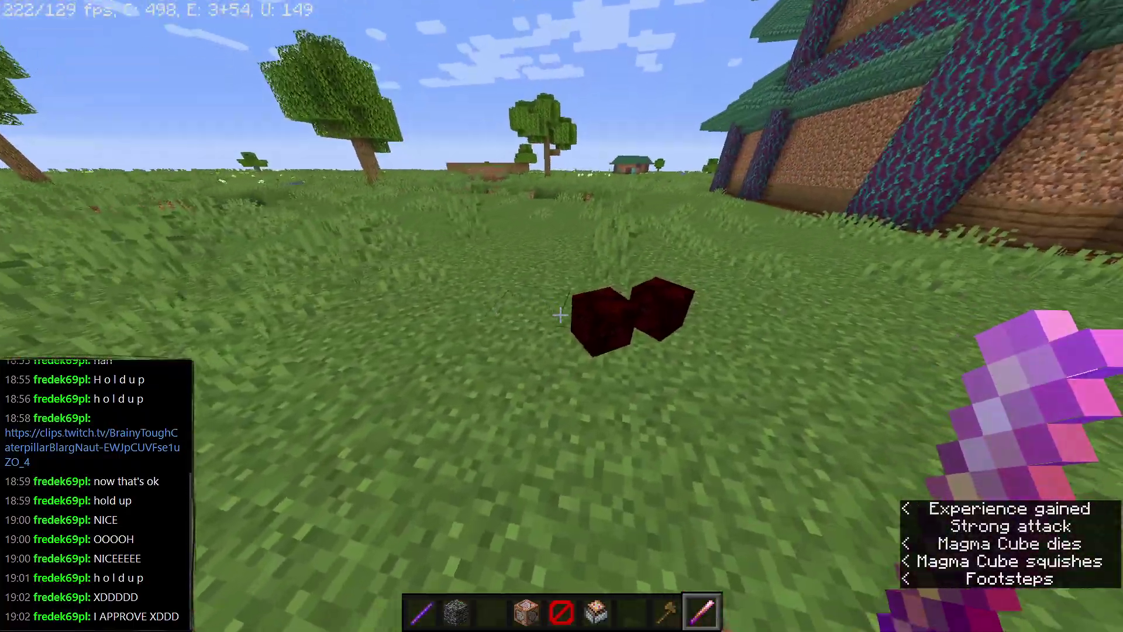
left_click(561, 316)
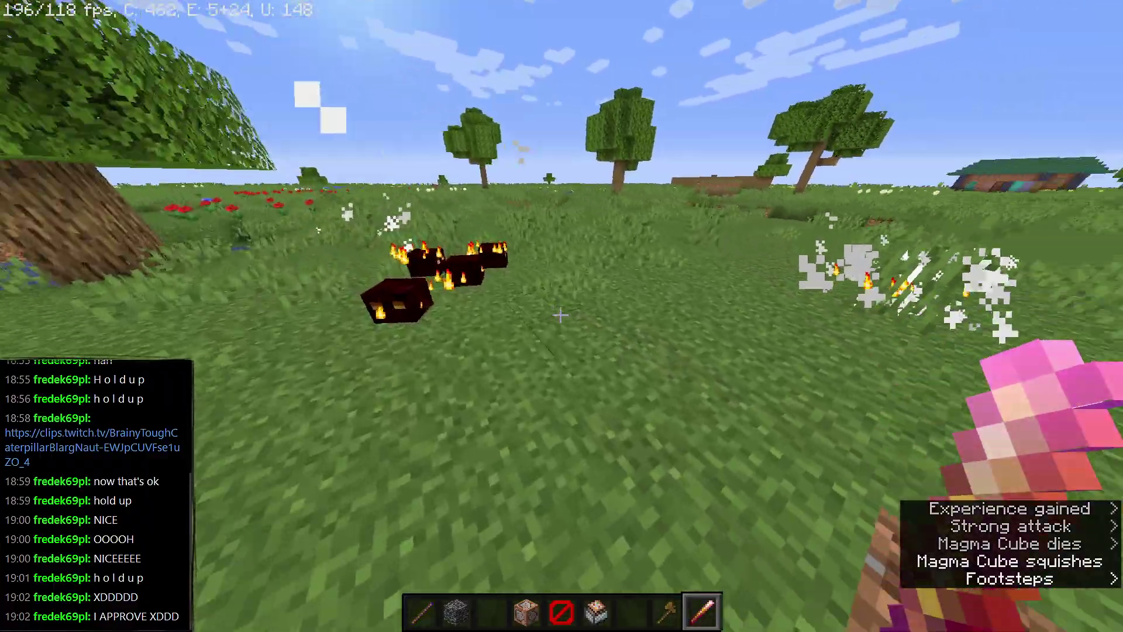
left_click(560, 316)
left_click(560, 316)
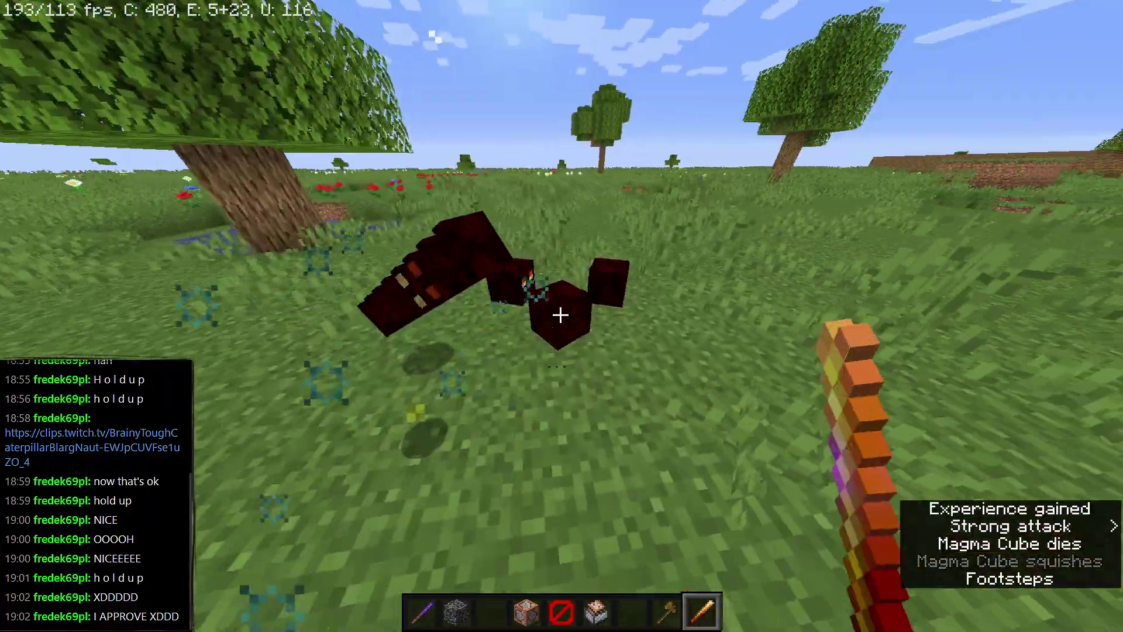
left_click(560, 316)
left_click(561, 316)
left_click(560, 316)
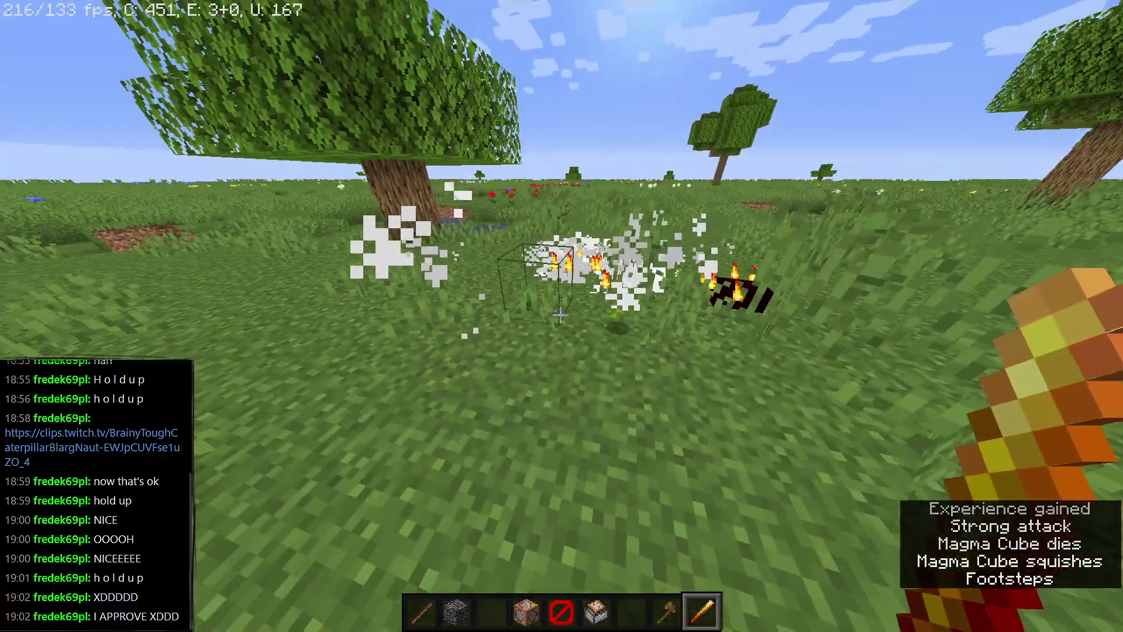
Try to enchant the held Blaze Rod with looting by running /enchant @p looting.
key("F2")
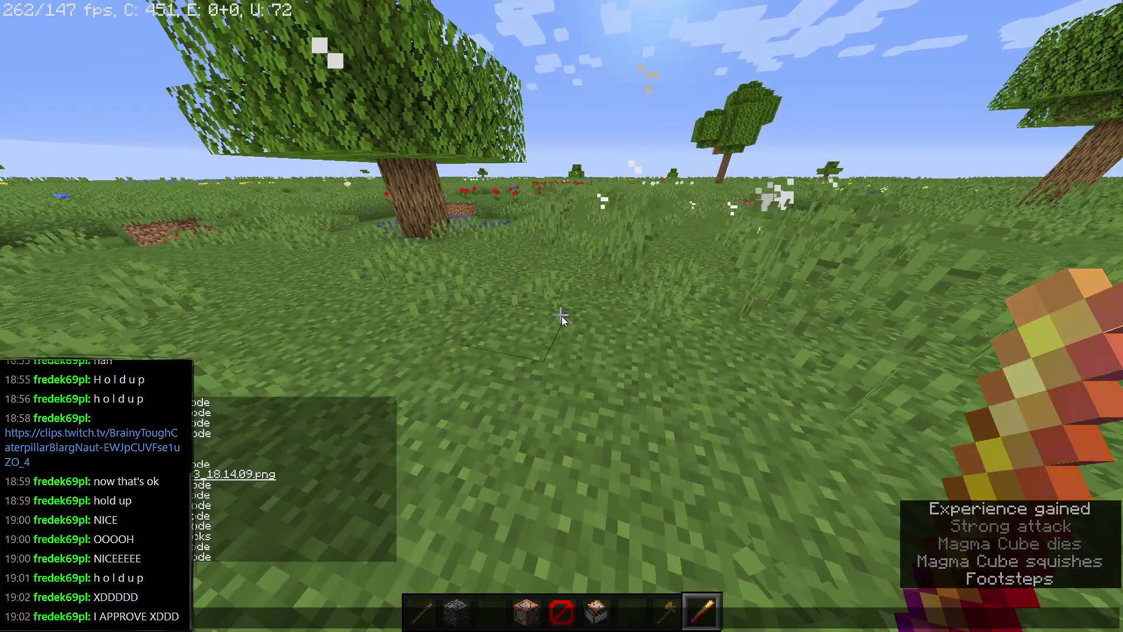
type("/enchant ")
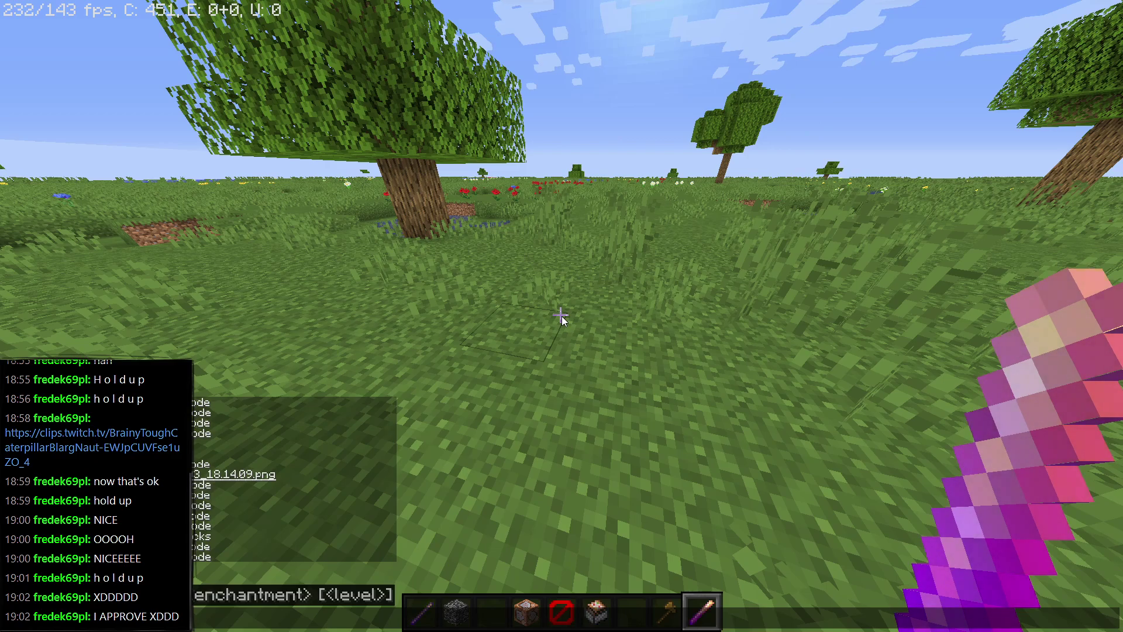
type("@")
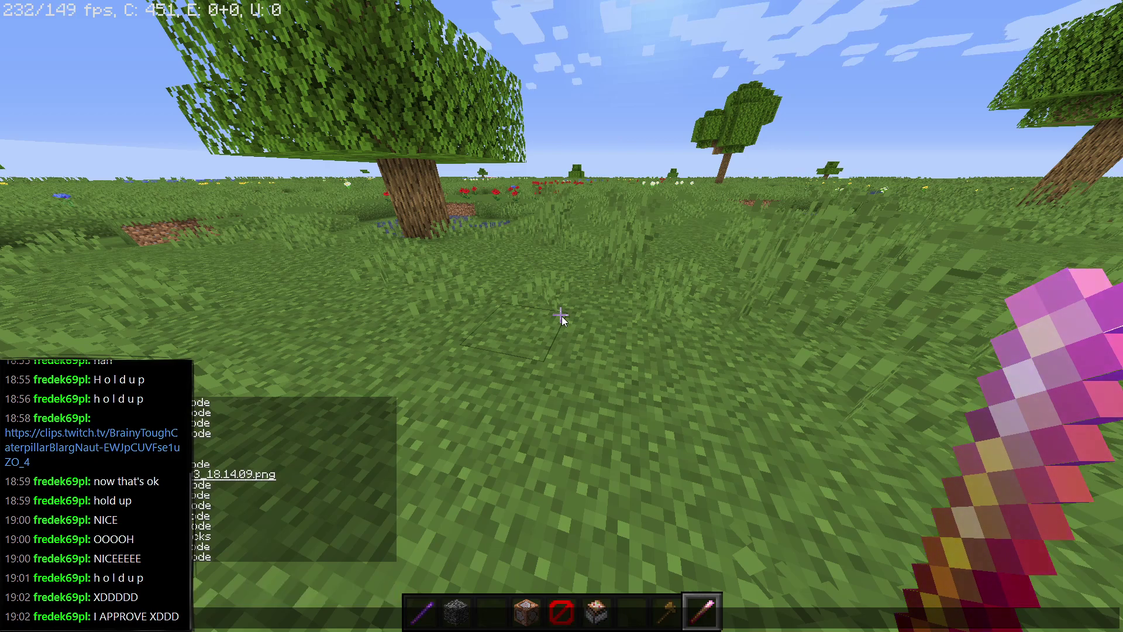
type("p loo")
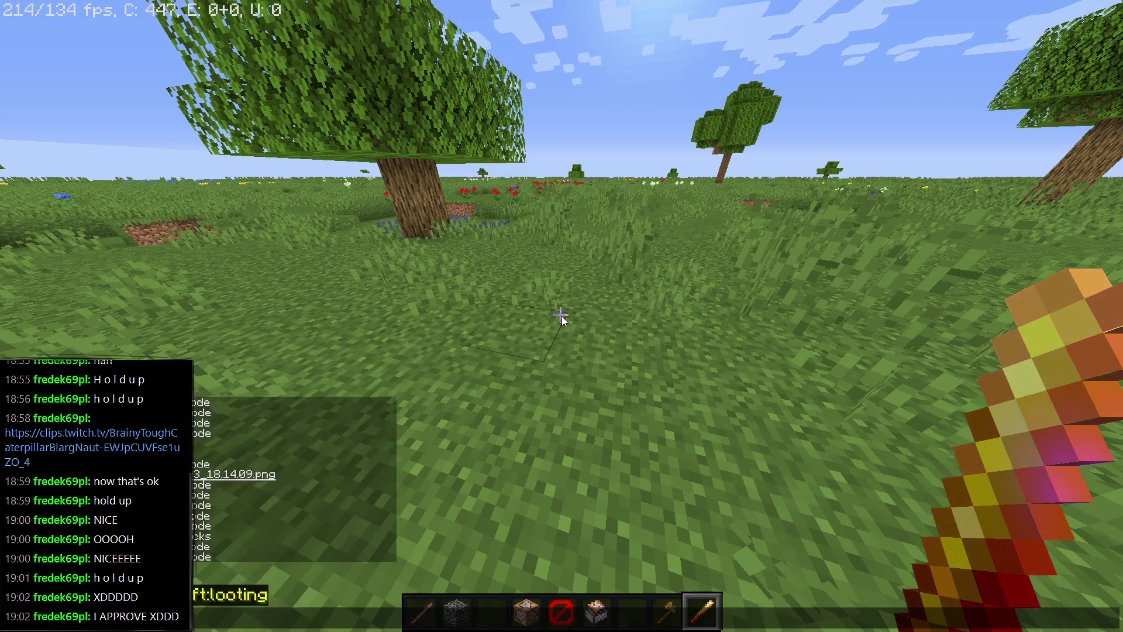
type("ting")
key("Return")
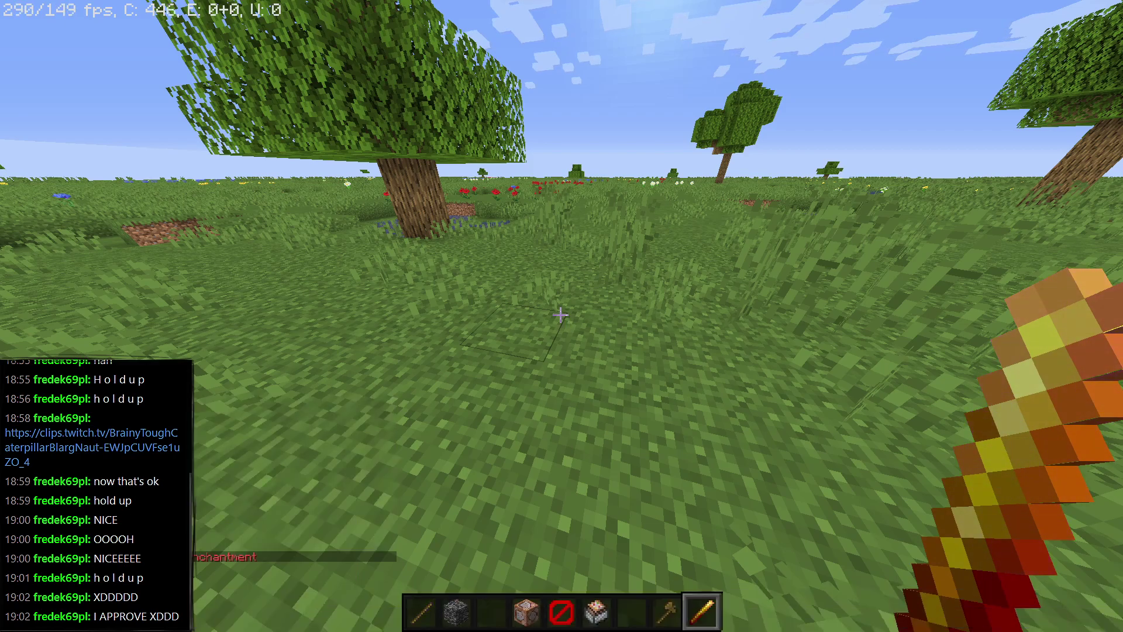
Clear all items from the survival inventory, including the hotbar, and return to the game.
key("e")
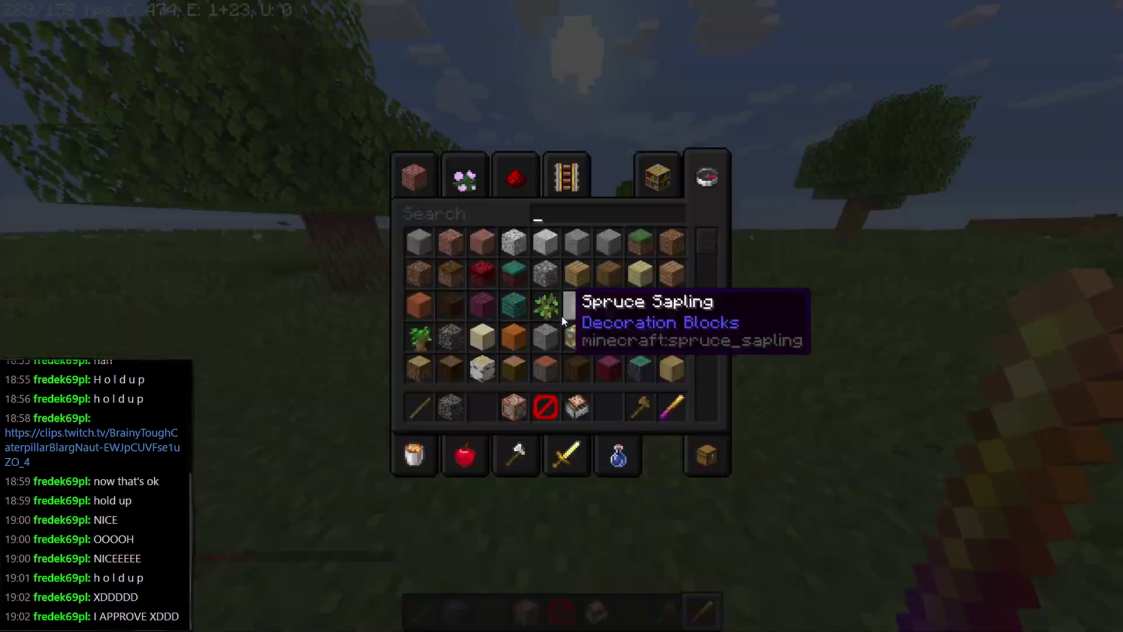
key("Escape")
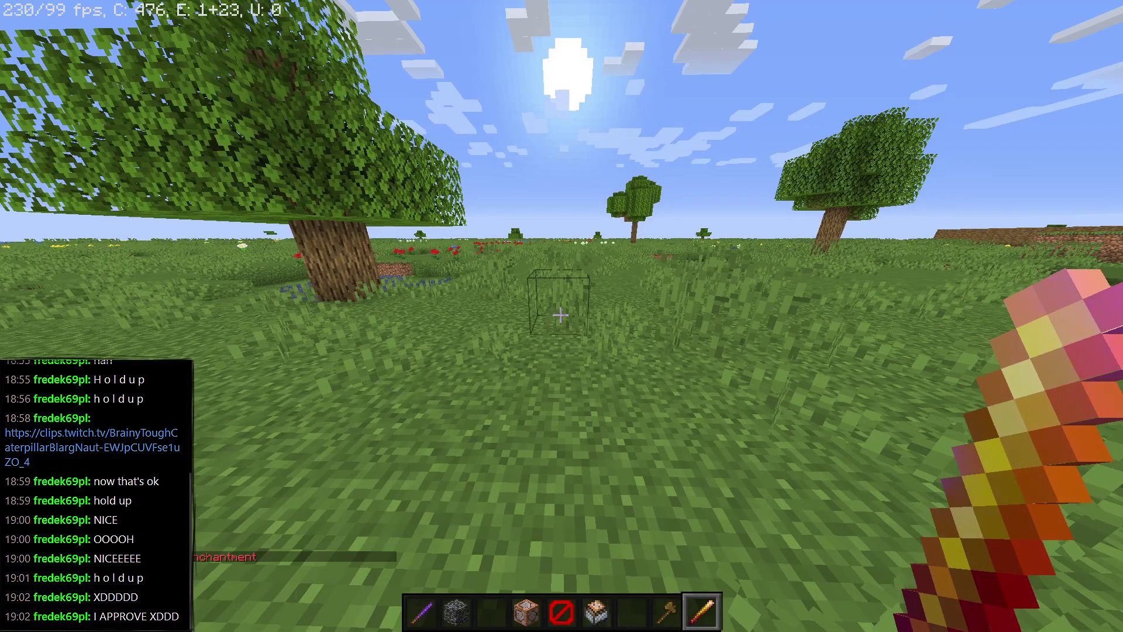
key("e")
left_click(698, 448)
left_click(708, 406, "shift")
key("Escape")
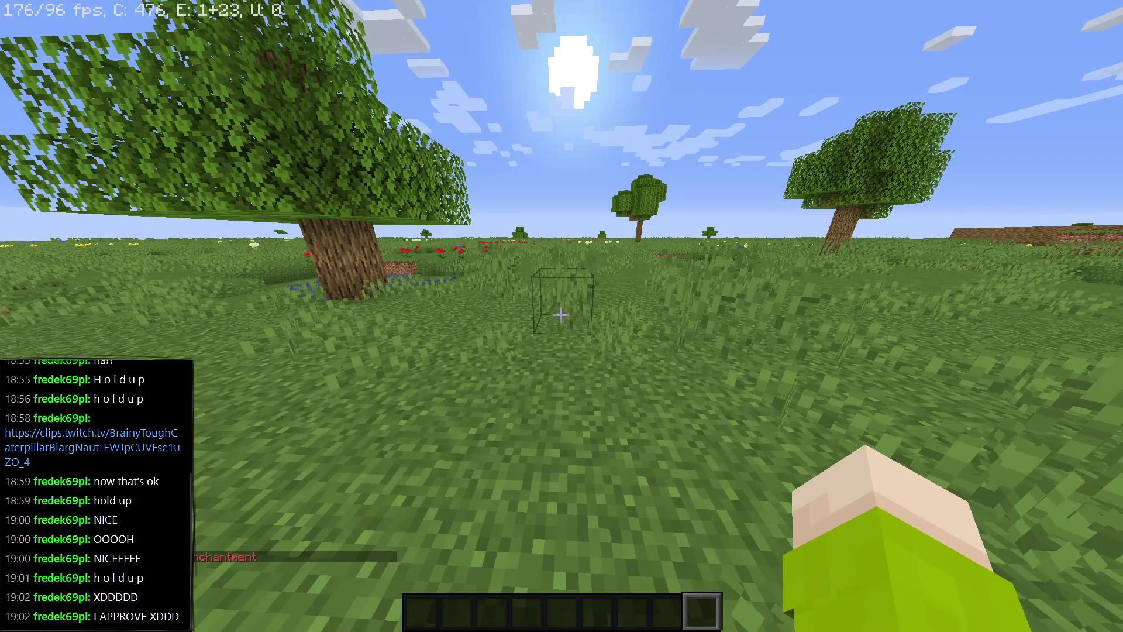
Start a give command for the player with the item blaze_rod and the empty brackets {[{}]} after it.
key("t")
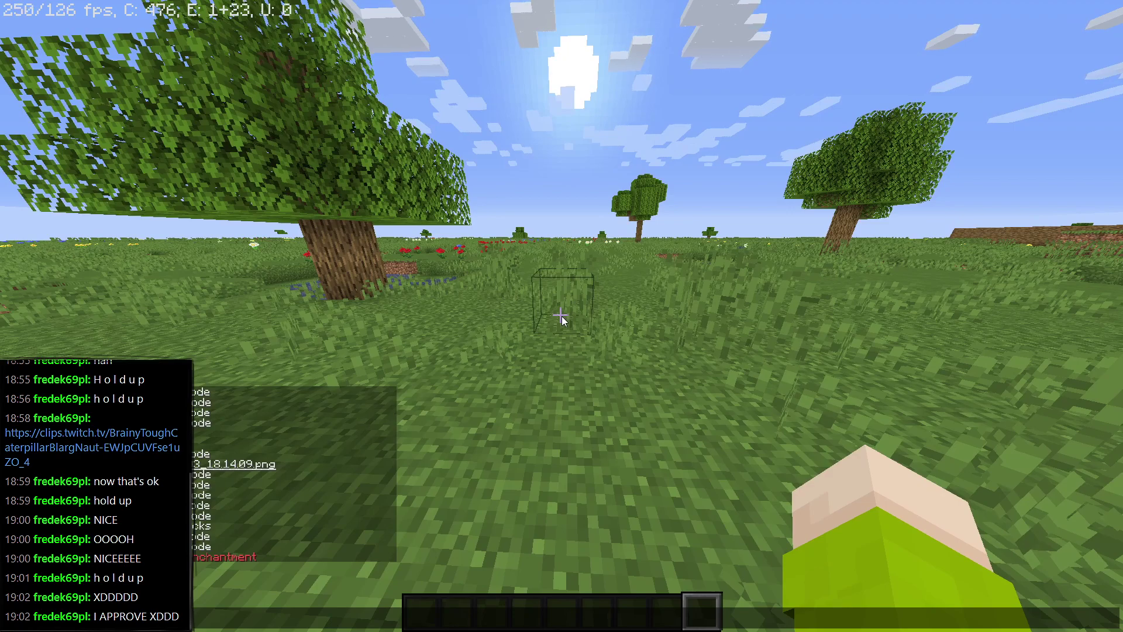
type("64")
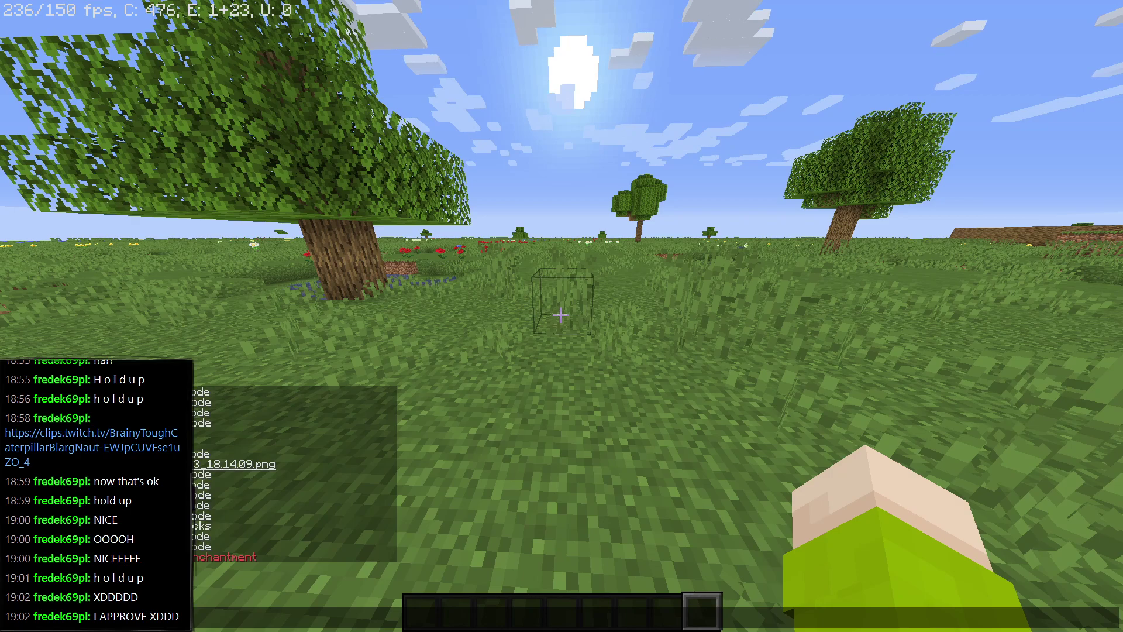
key("Tab")
left_click(198, 505)
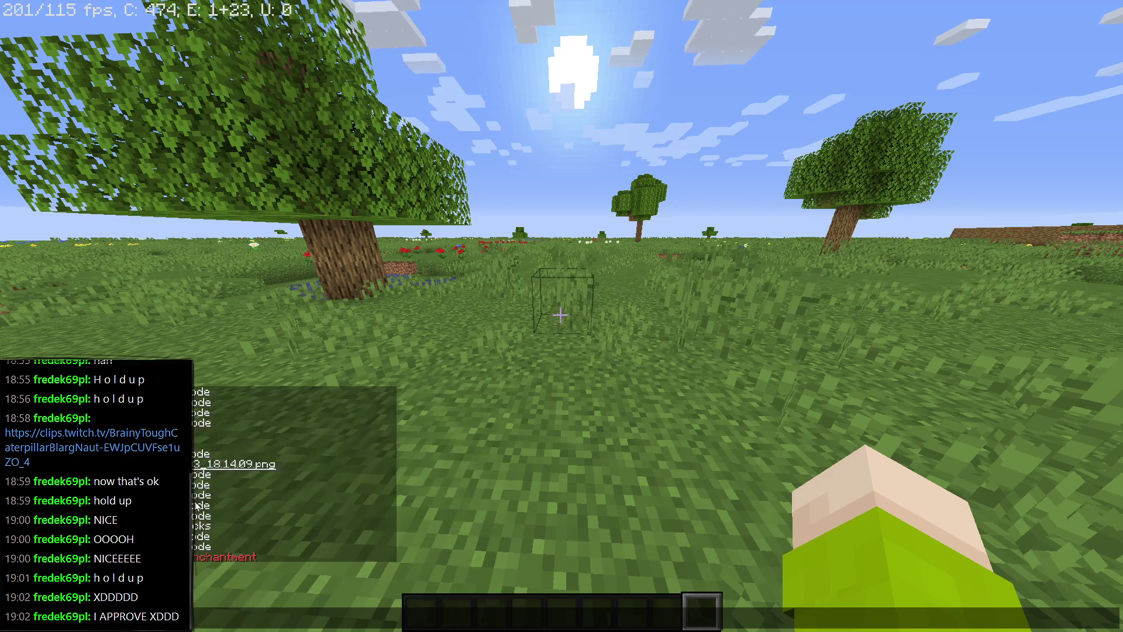
key("Tab")
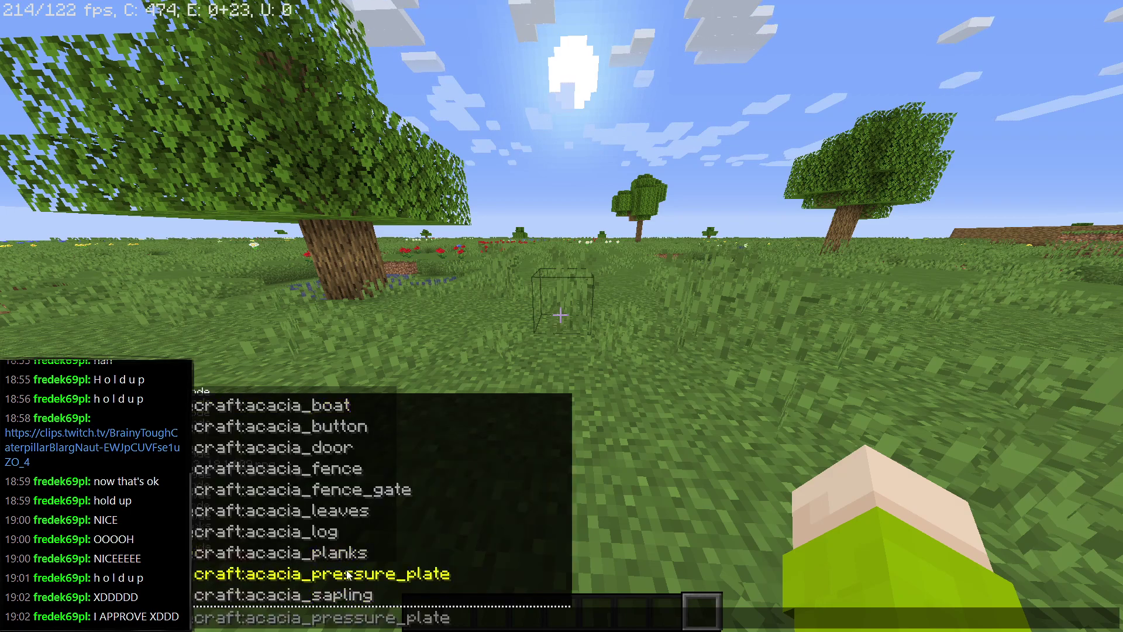
type("blaze")
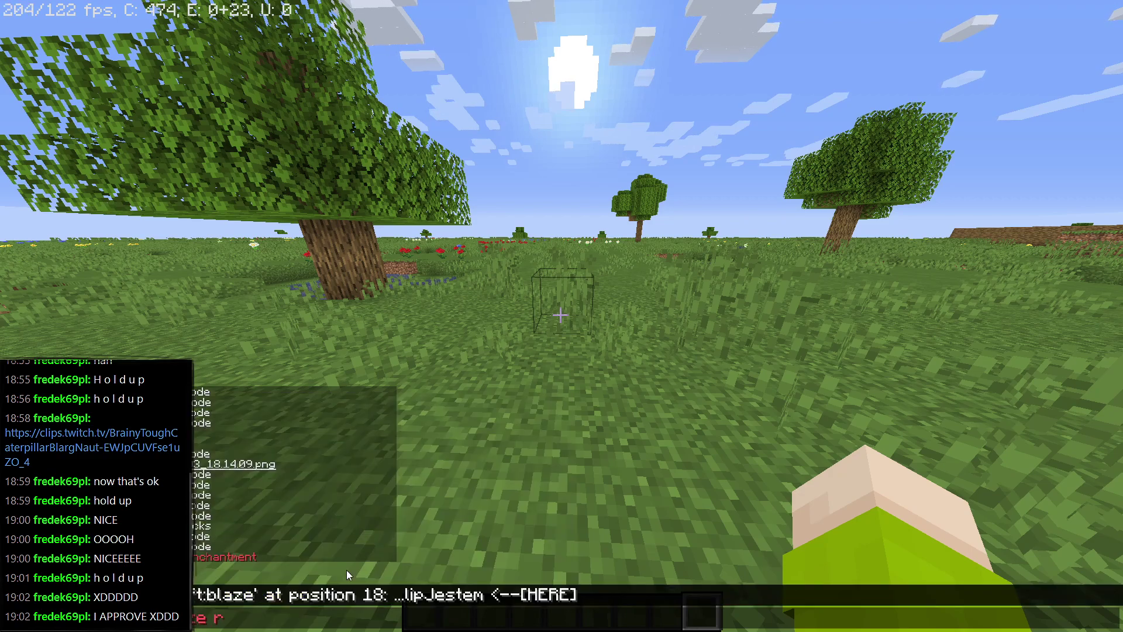
left_click(346, 574)
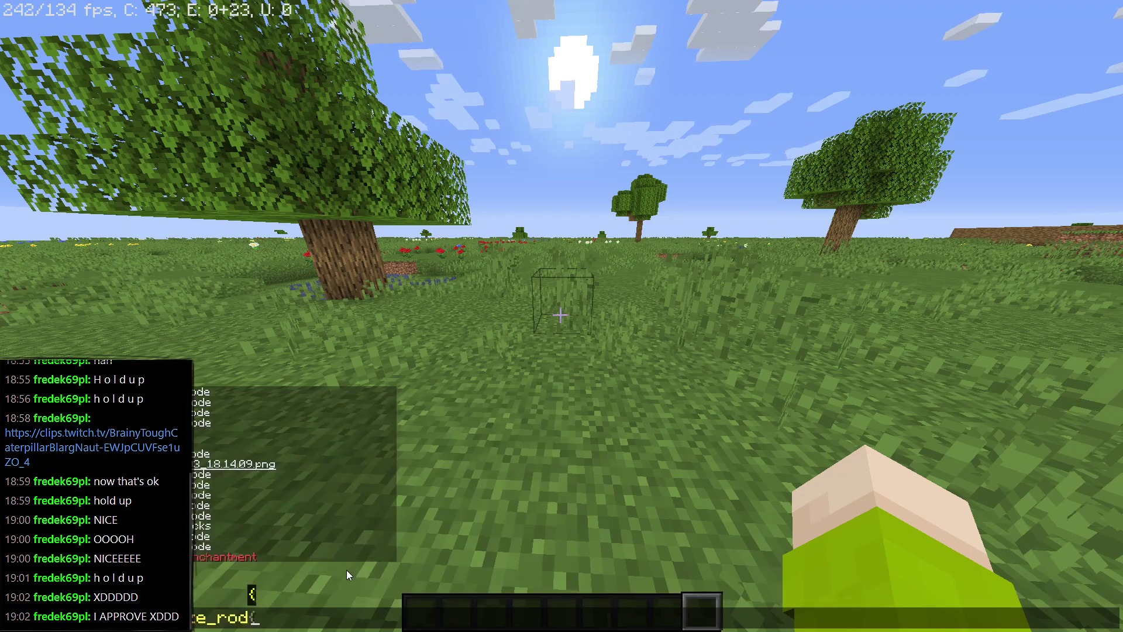
type("[{")
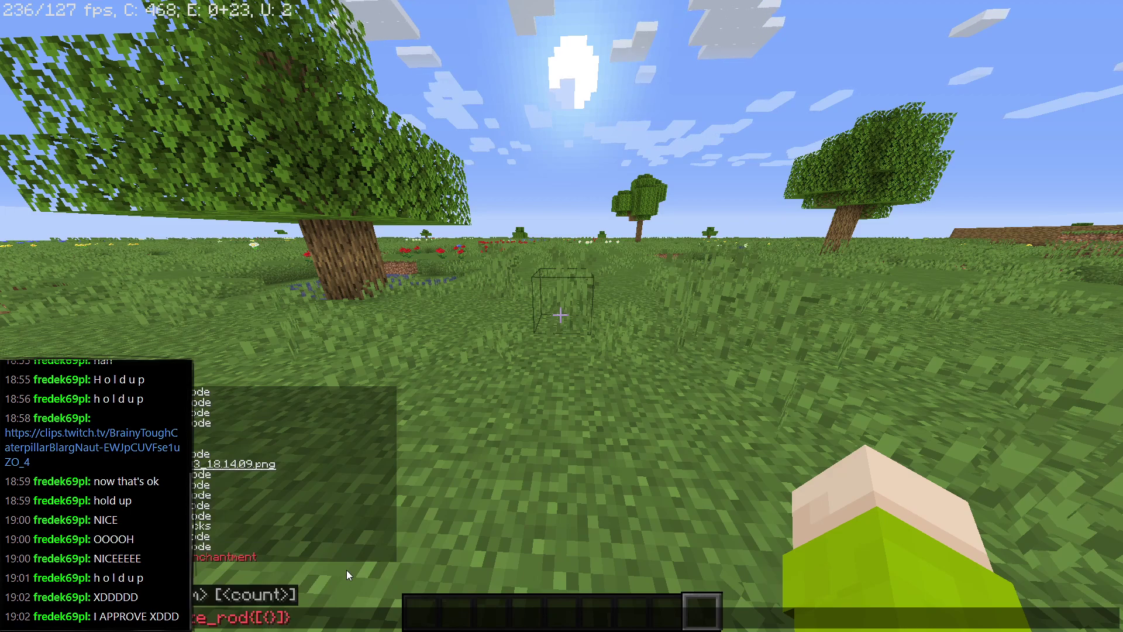
Add the tag Enchantments: inside the square brackets and remove the empty inner braces from the command.
type("Enchant")
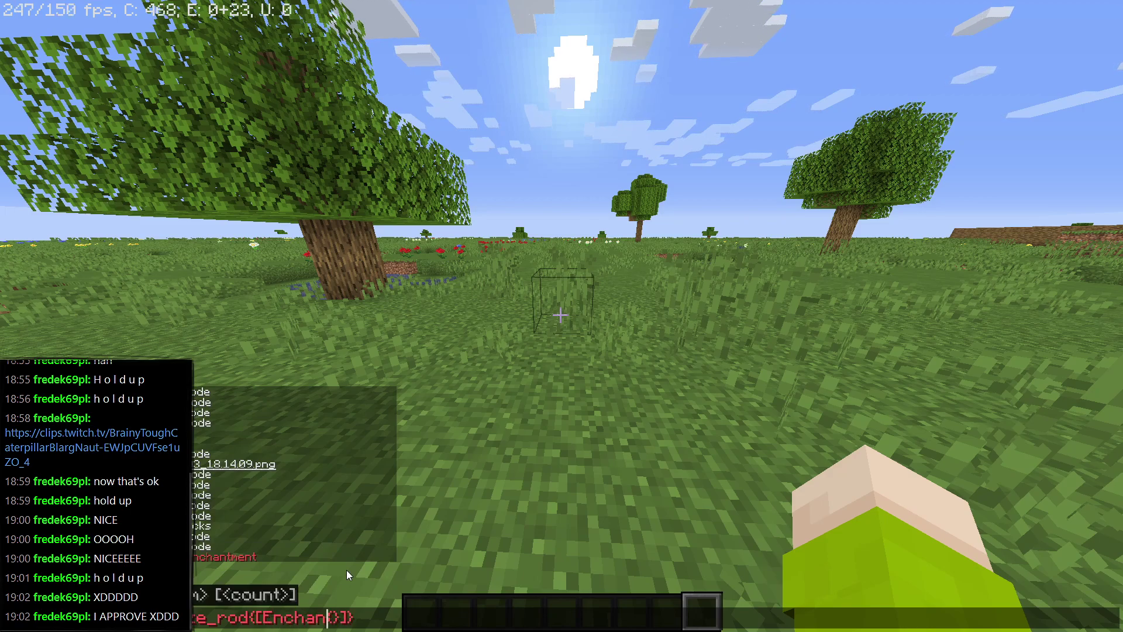
type("ments")
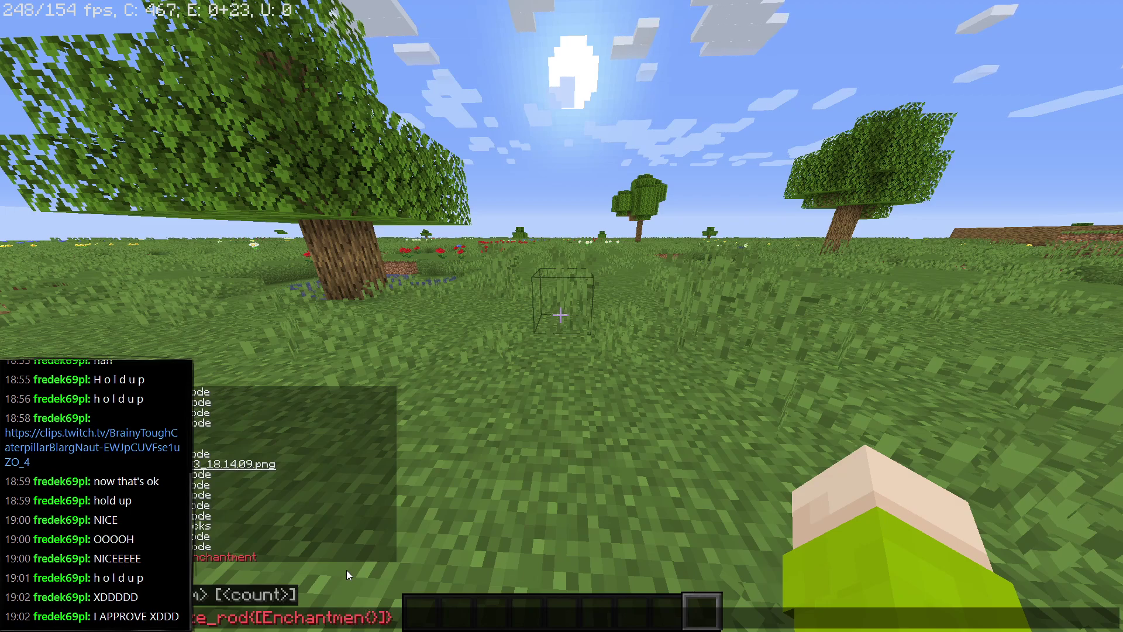
type(":")
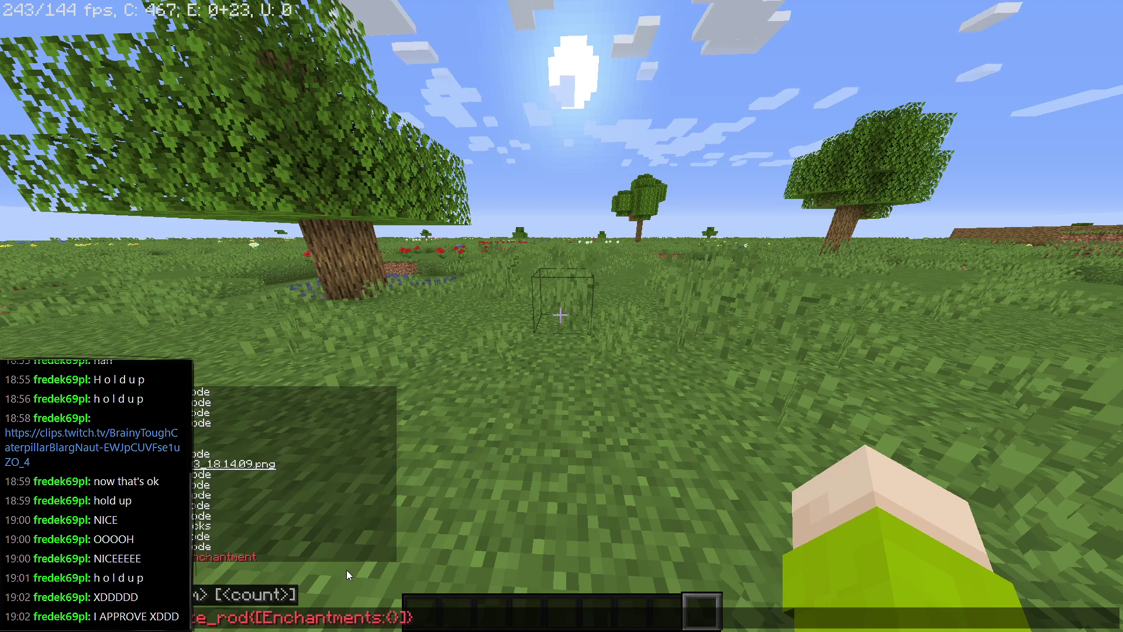
key("BackSpace")
key("Delete")
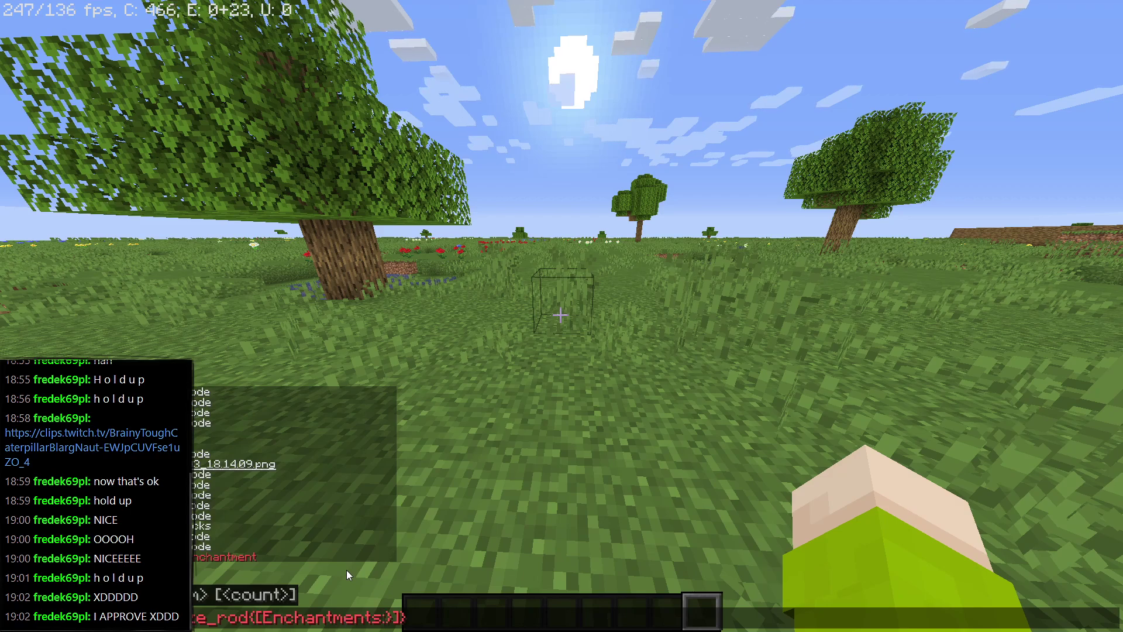
Try wrapping the Enchantments tag in its own braces and starting its value with id:.
type("{")
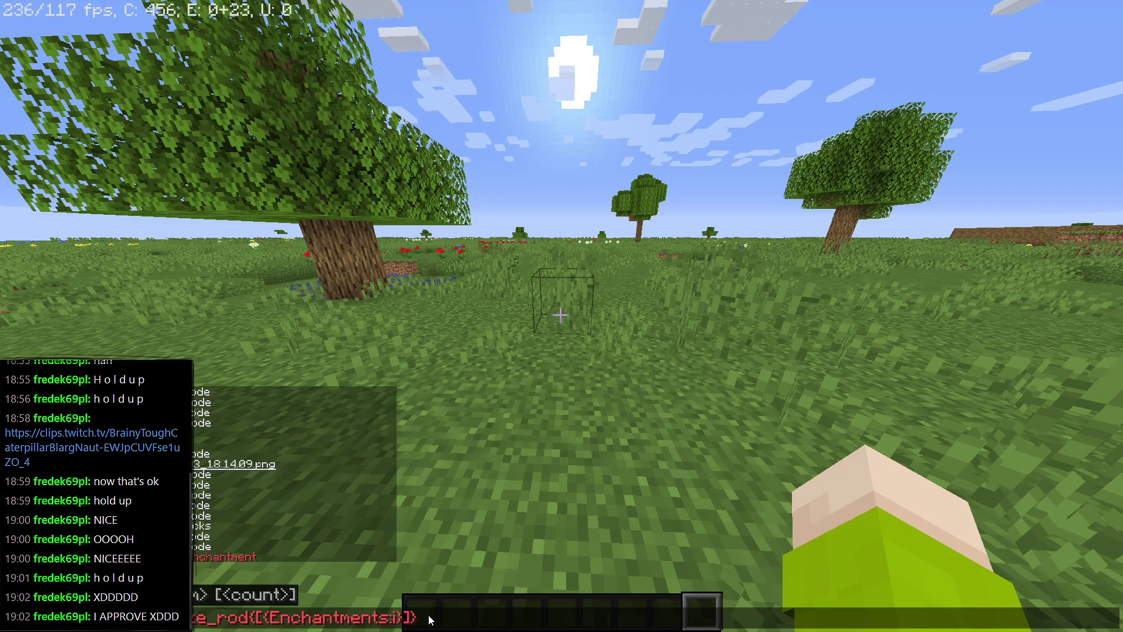
type("id:")
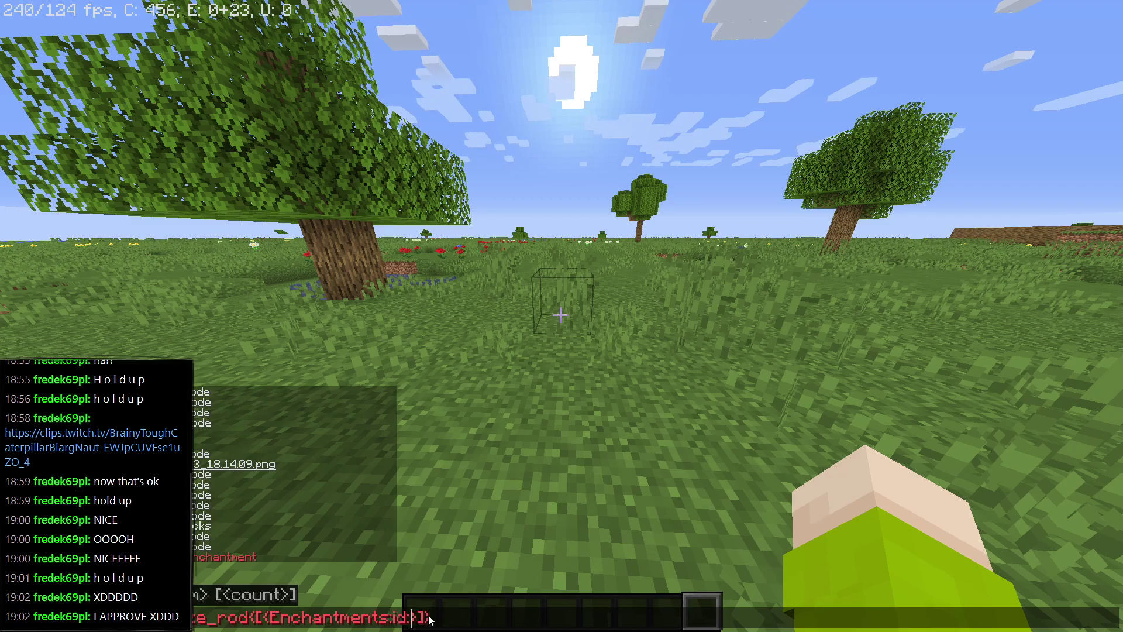
key("BackSpace")
key("BackSpace")
key("BackSpace")
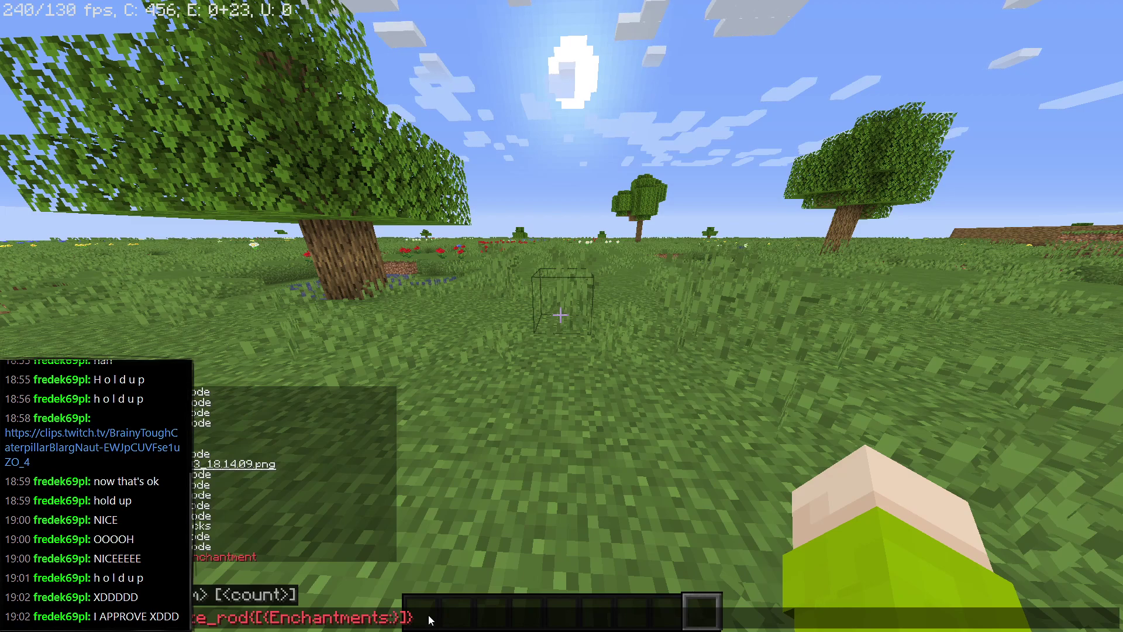
Add empty braces as the Enchantments value and remove the braces around the tag, so it reads {[Enchantments:{}]}.
type("{}")
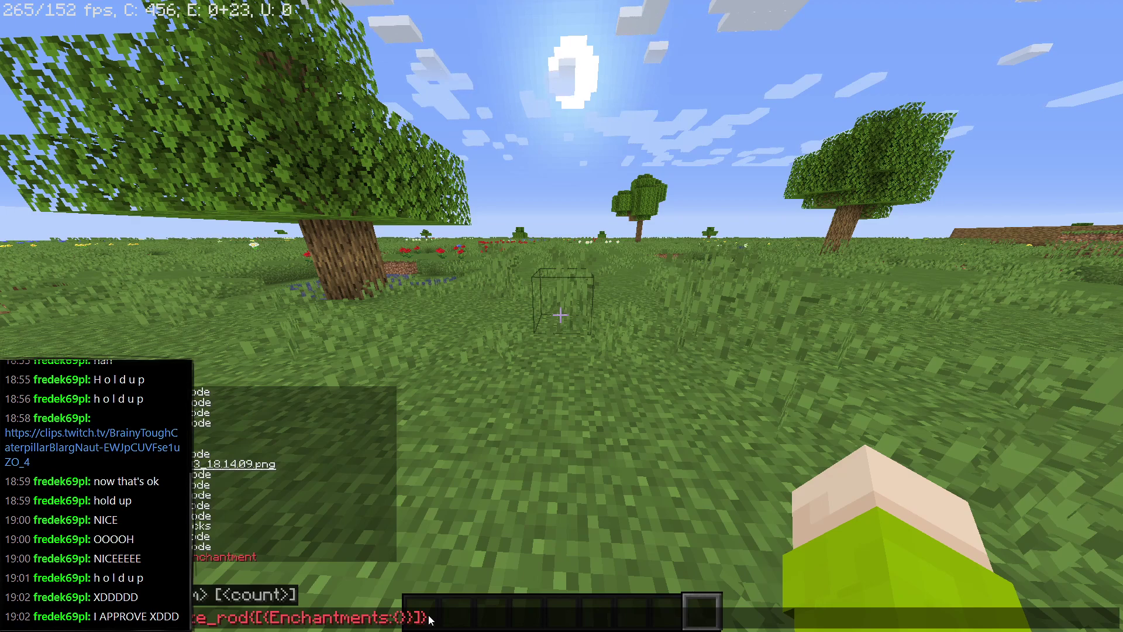
key("Delete")
key("Right")
key("Right")
key("Right")
key("Right")
key("Right")
key("Right")
key("Right")
key("Right")
key("Right")
key("Right")
key("Right")
key("Right")
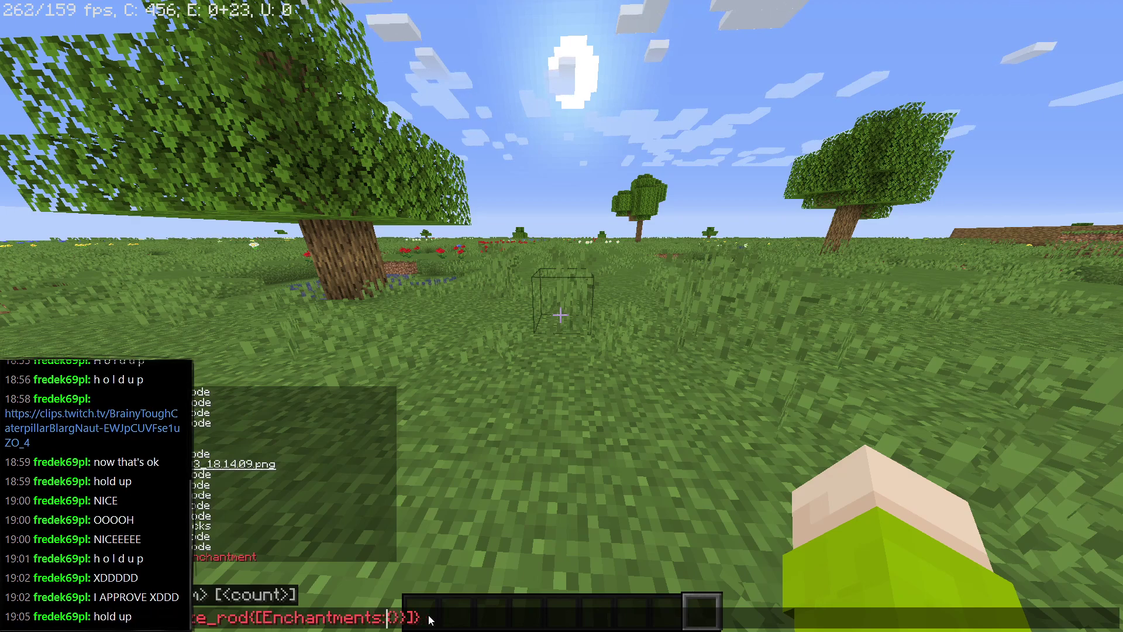
key("Delete")
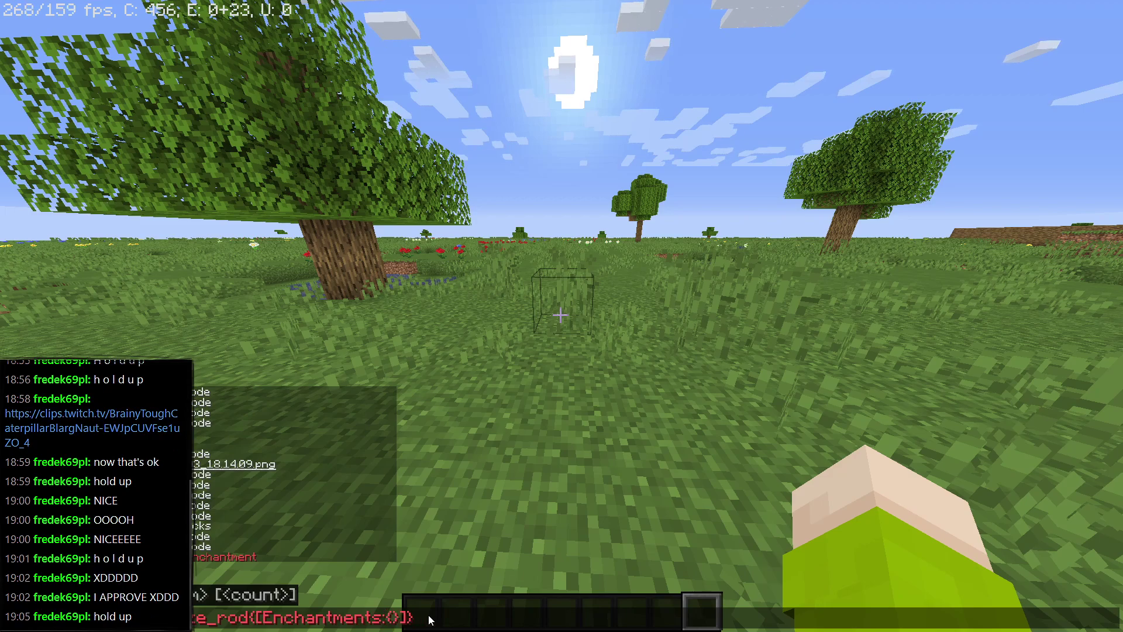
Enter id:sharpness,lvl:100 as the Enchantments value and wrap the whole Enchantments tag in its own braces.
type("id:sha")
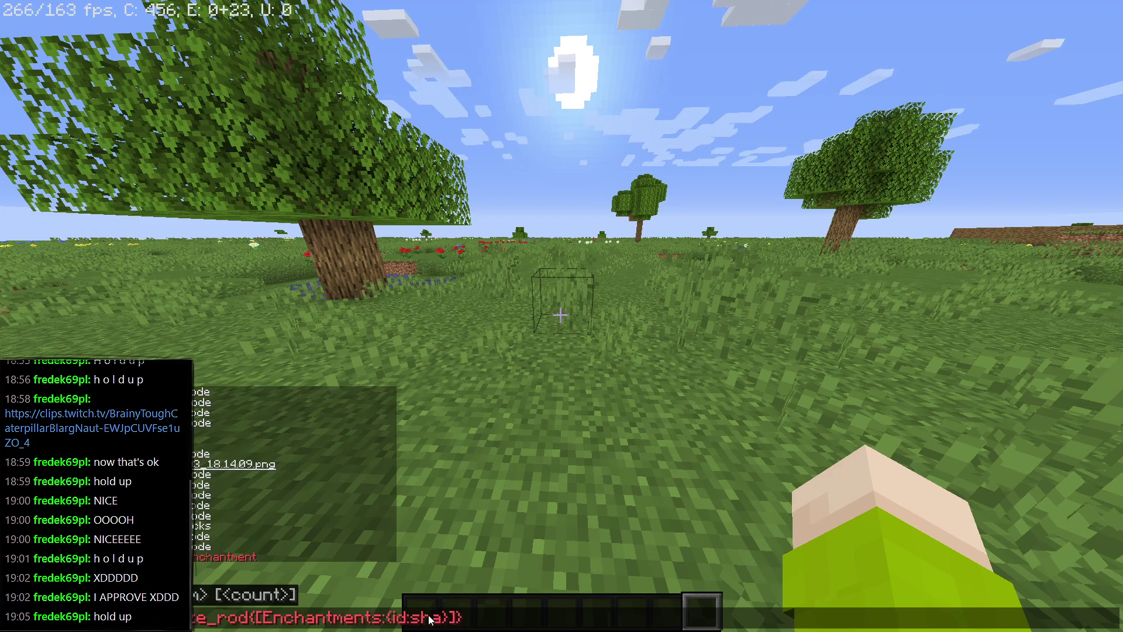
type("rpness, ")
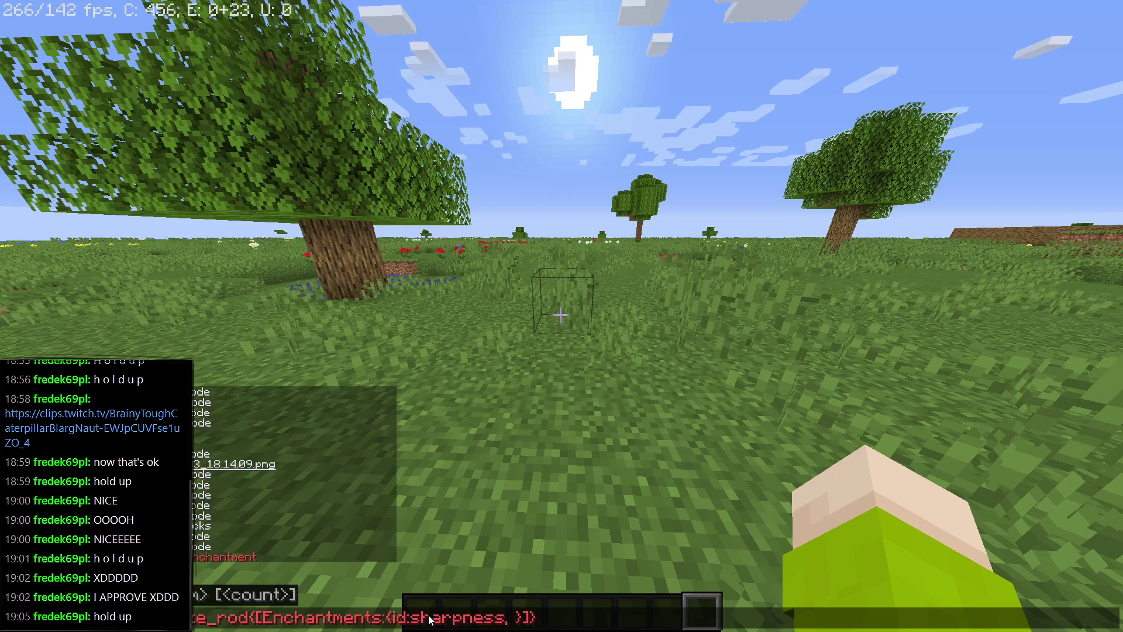
type("lvl:100")
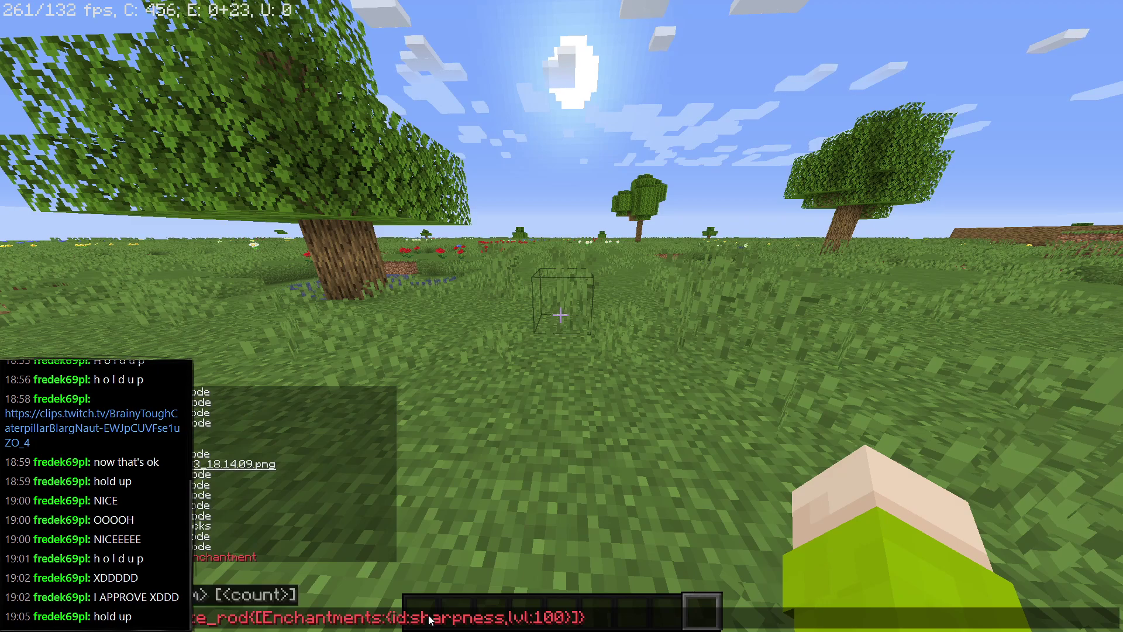
type("{")
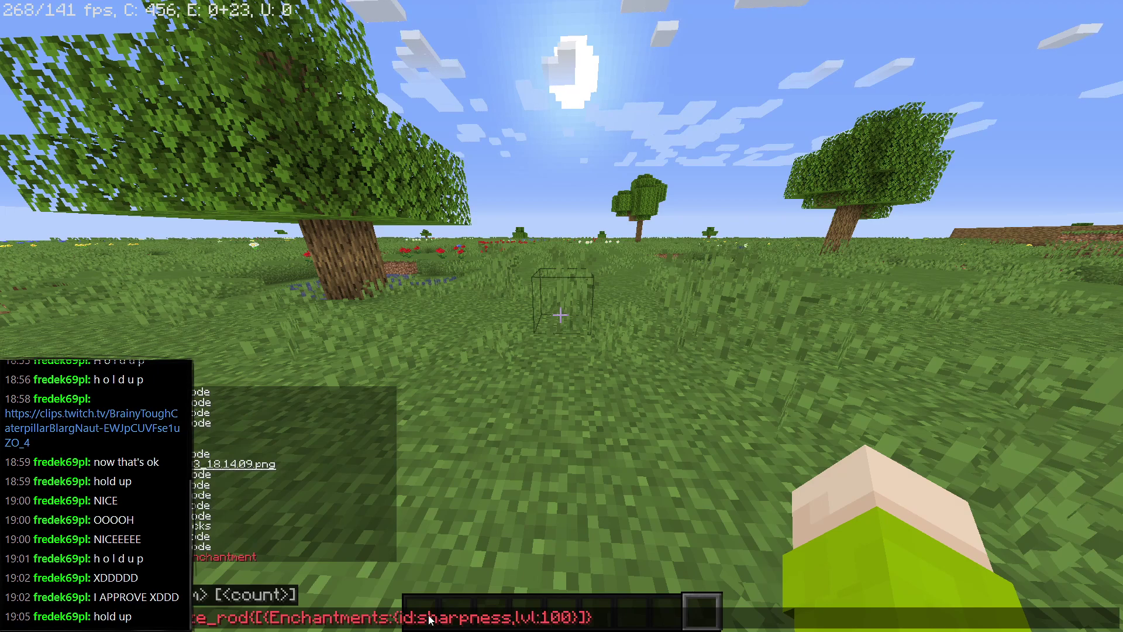
type("}")
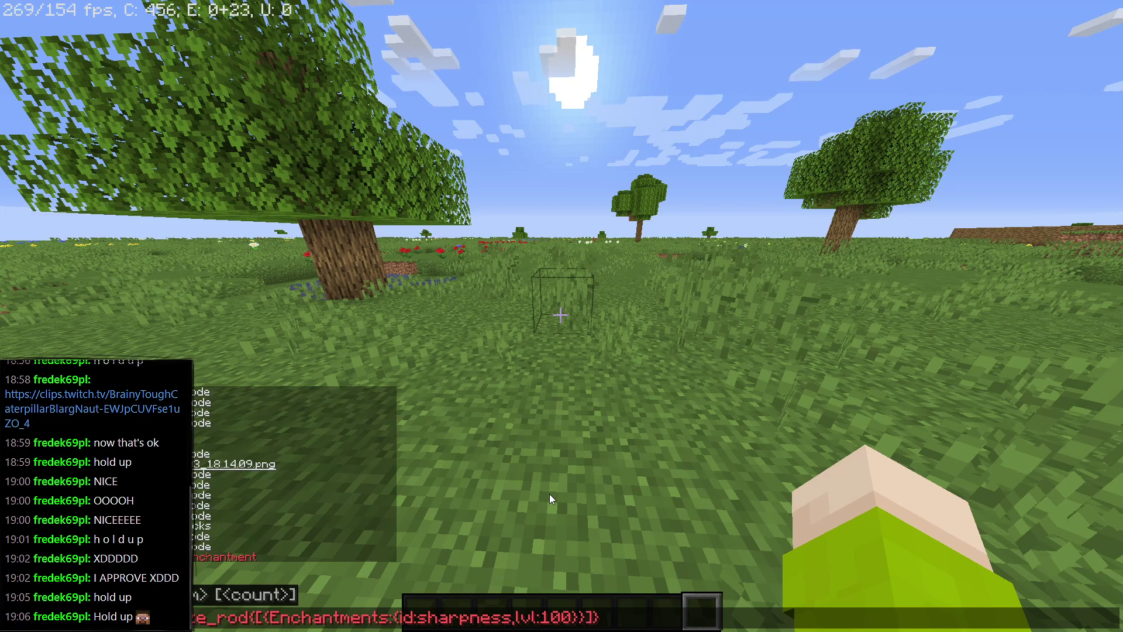
Add a second enchantment entry {id:looting,lvl:100} after the sharpness entry and run the blaze_rod command.
key("Left")
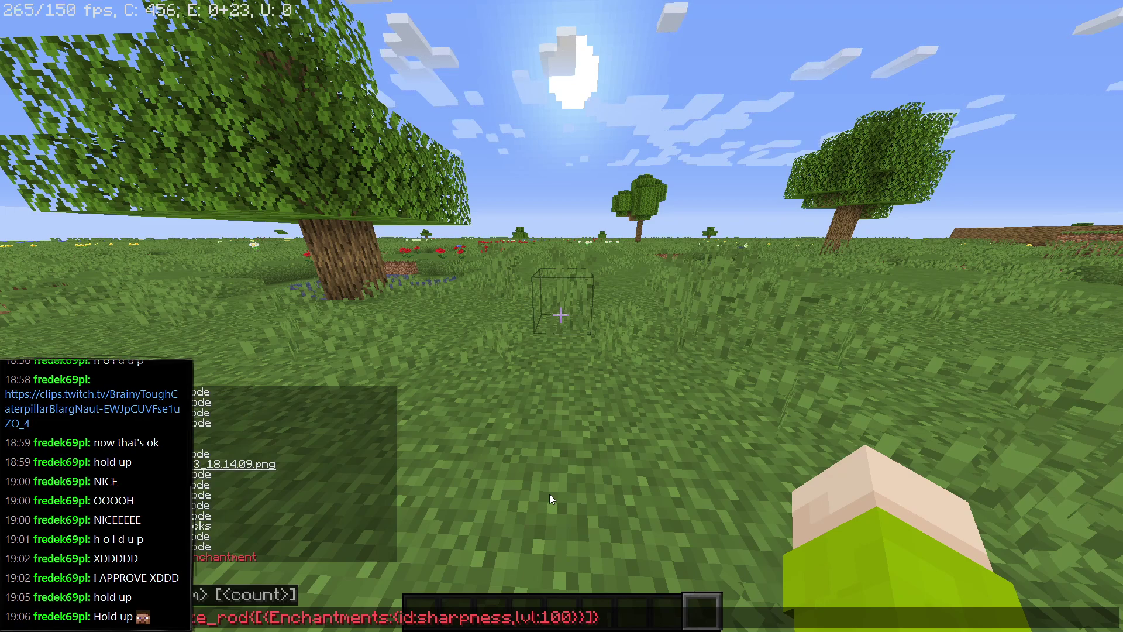
type(",")
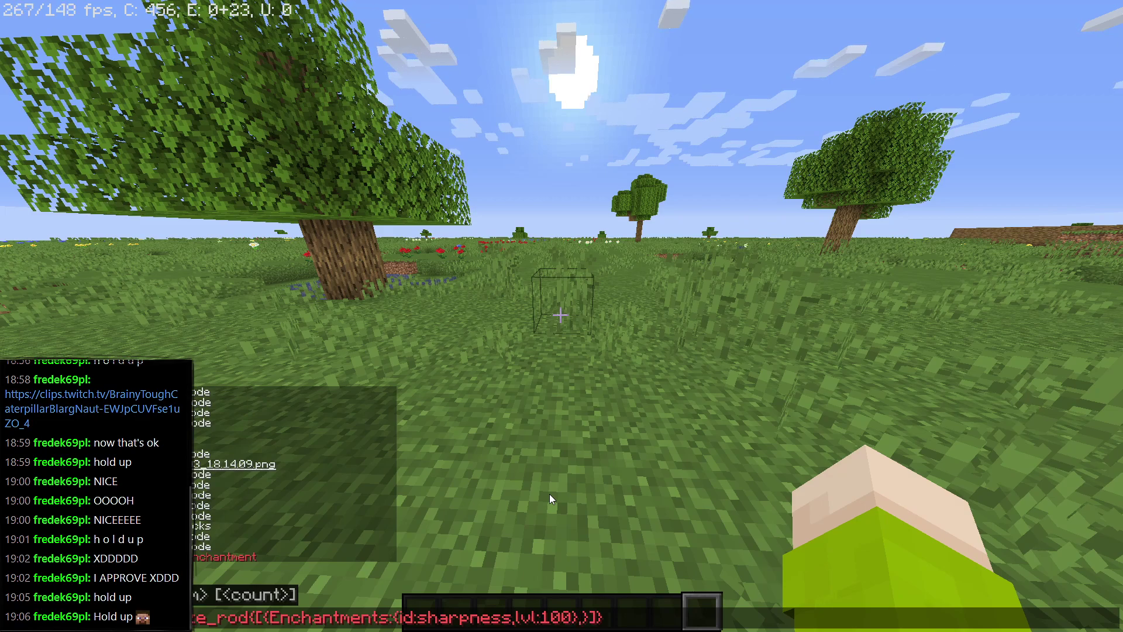
type("{id:")
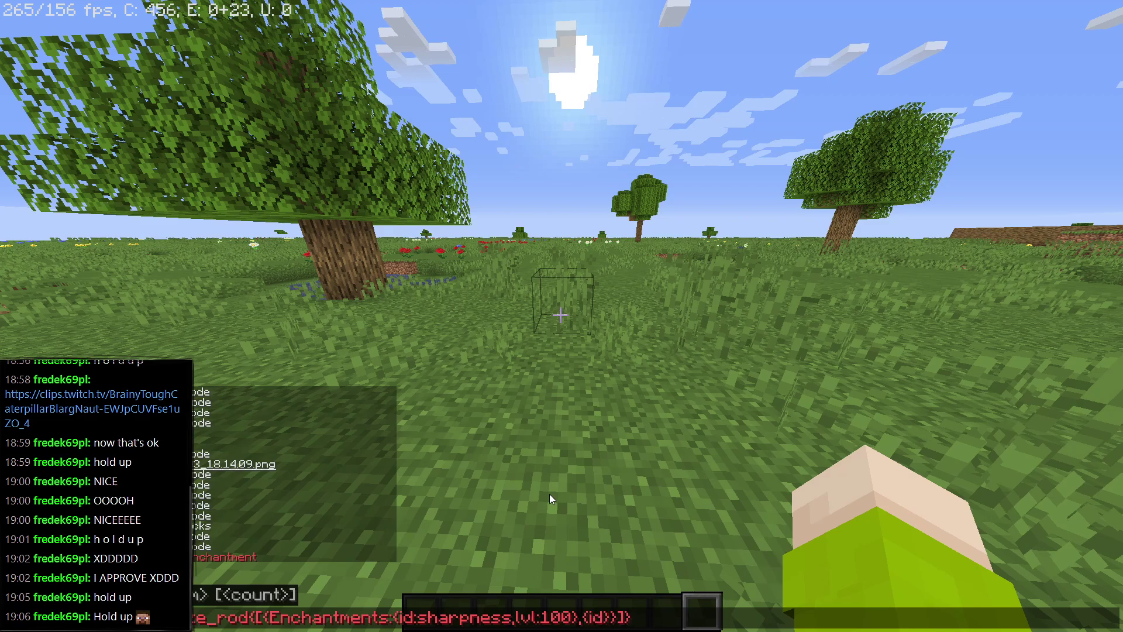
type("looting")
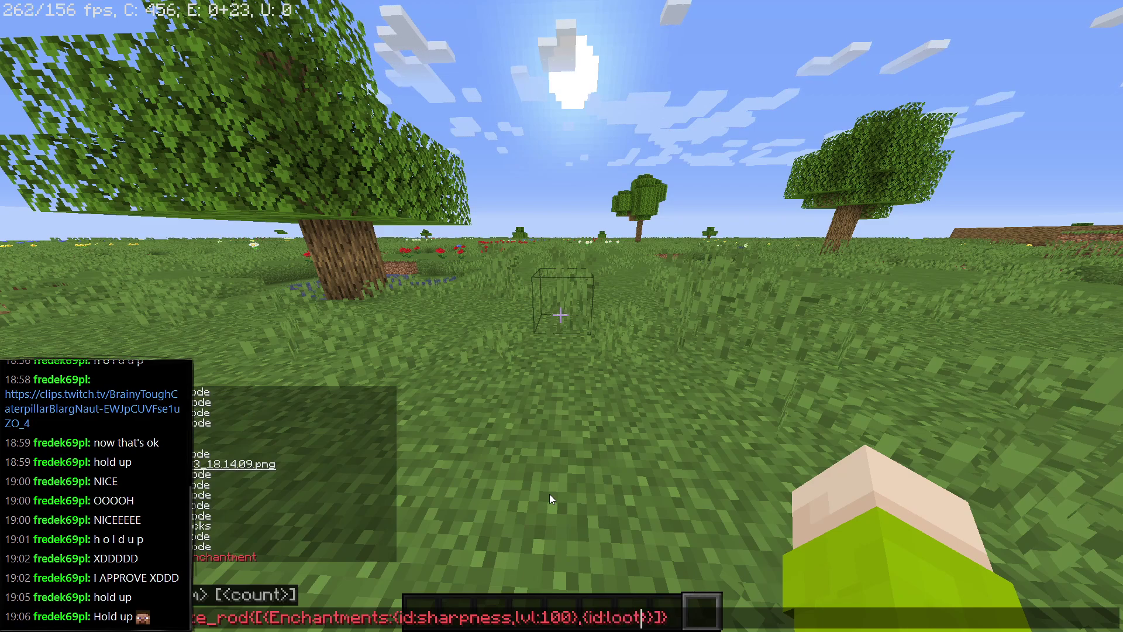
type(",lvl")
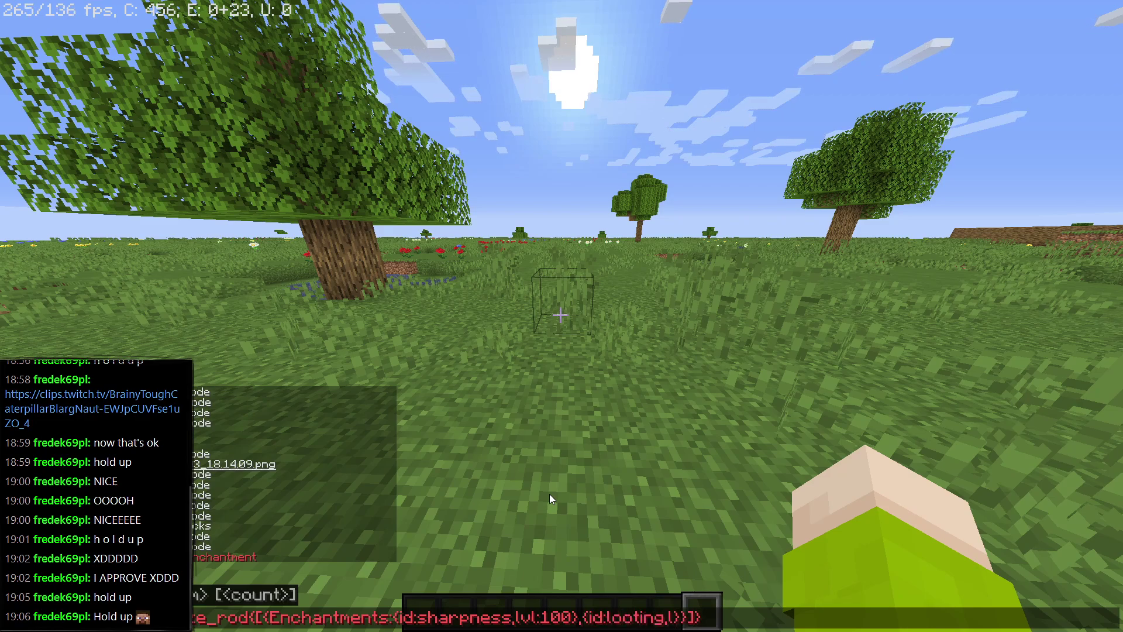
type(":100")
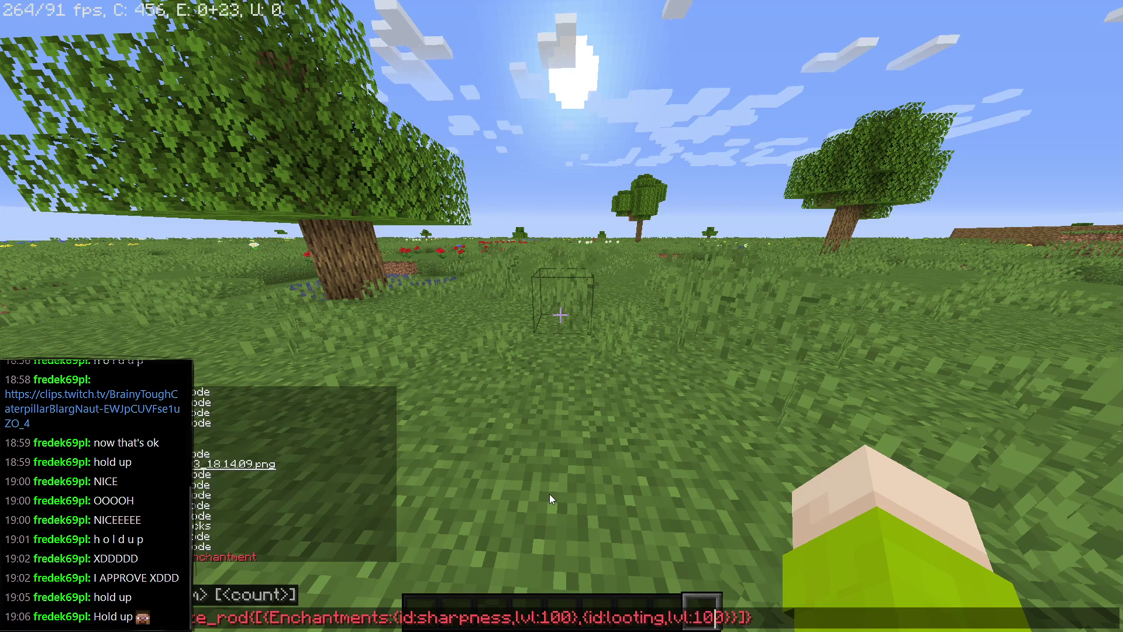
key("Return")
Recall the blaze_rod command and remove one closing brace at its end and the braces separating the sharpness and looting entries.
key("t")
key("Up")
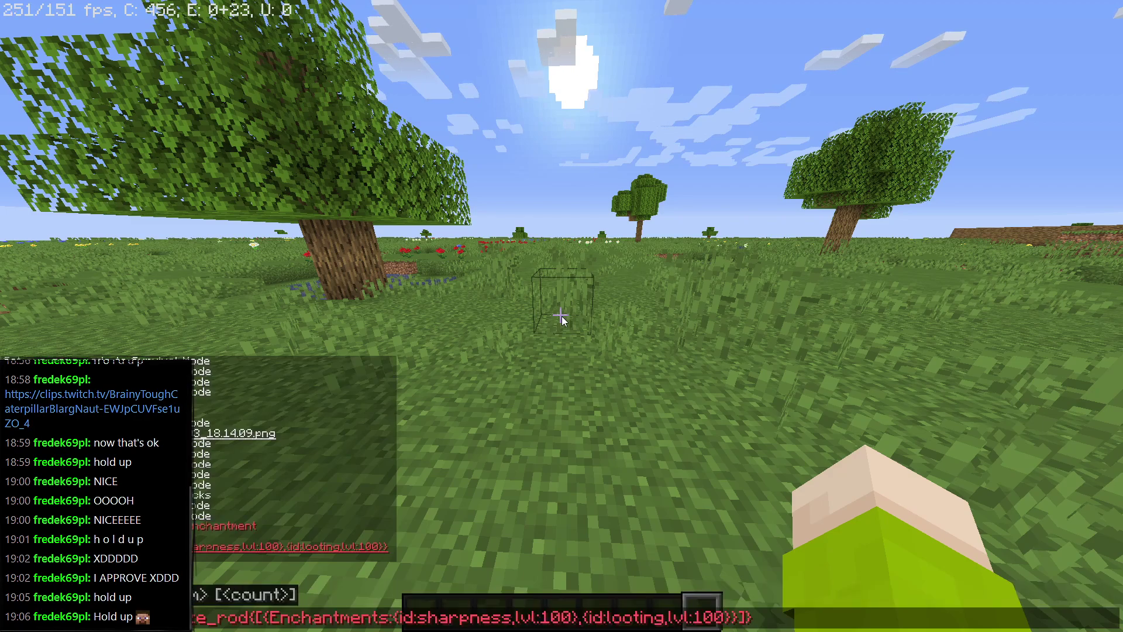
key("BackSpace")
key("Left")
key("Left")
key("Left")
key("Left")
key("Left")
key("Left")
key("Left")
key("Left")
key("Left")
key("Left")
key("Left")
key("Left")
key("Left")
key("Left")
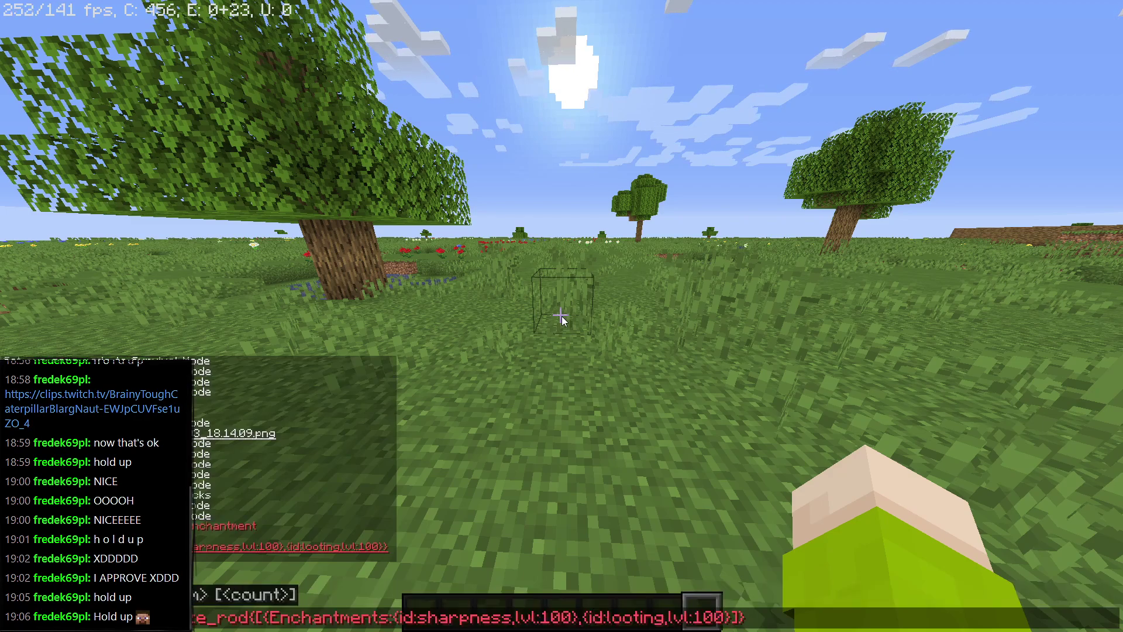
key("BackSpace")
key("BackSpace")
key("Left")
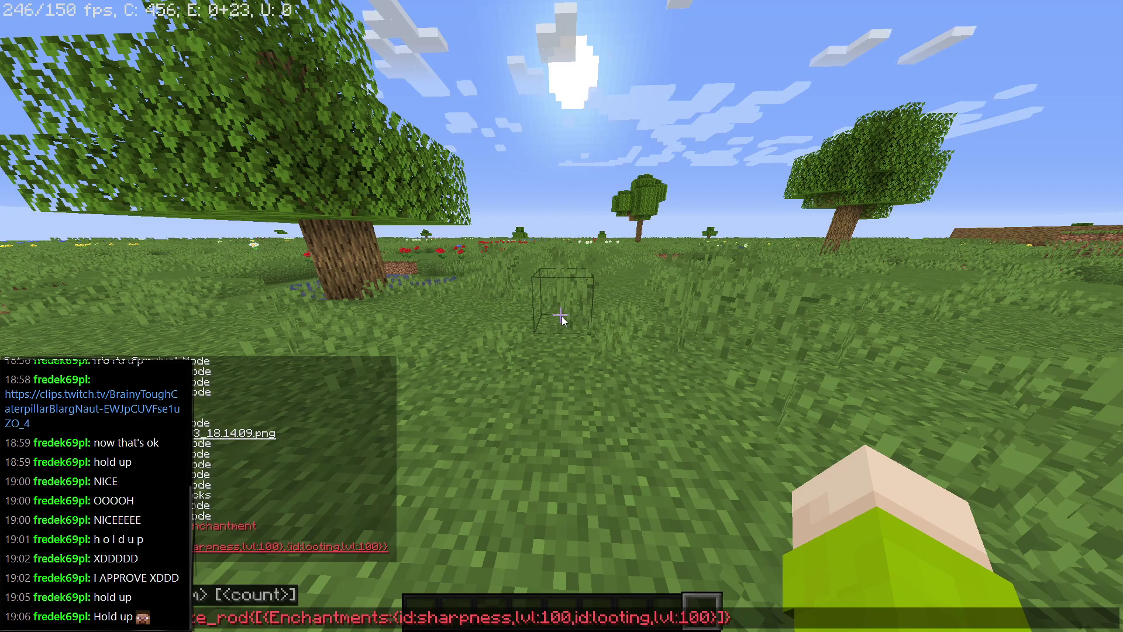
key("Delete")
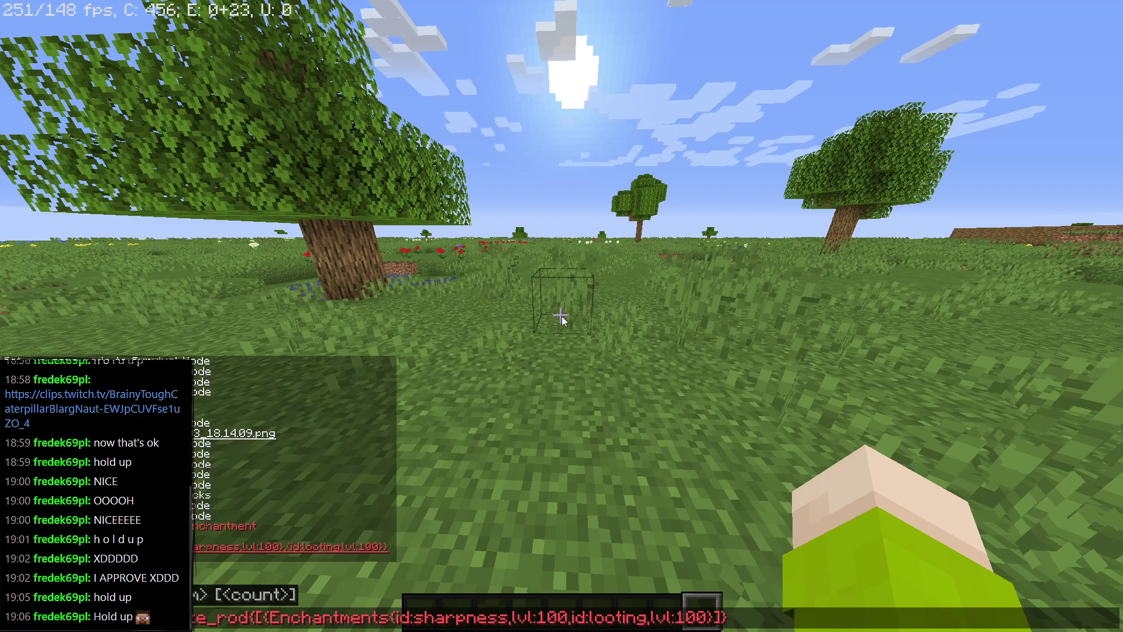
key("Delete")
type(": ")
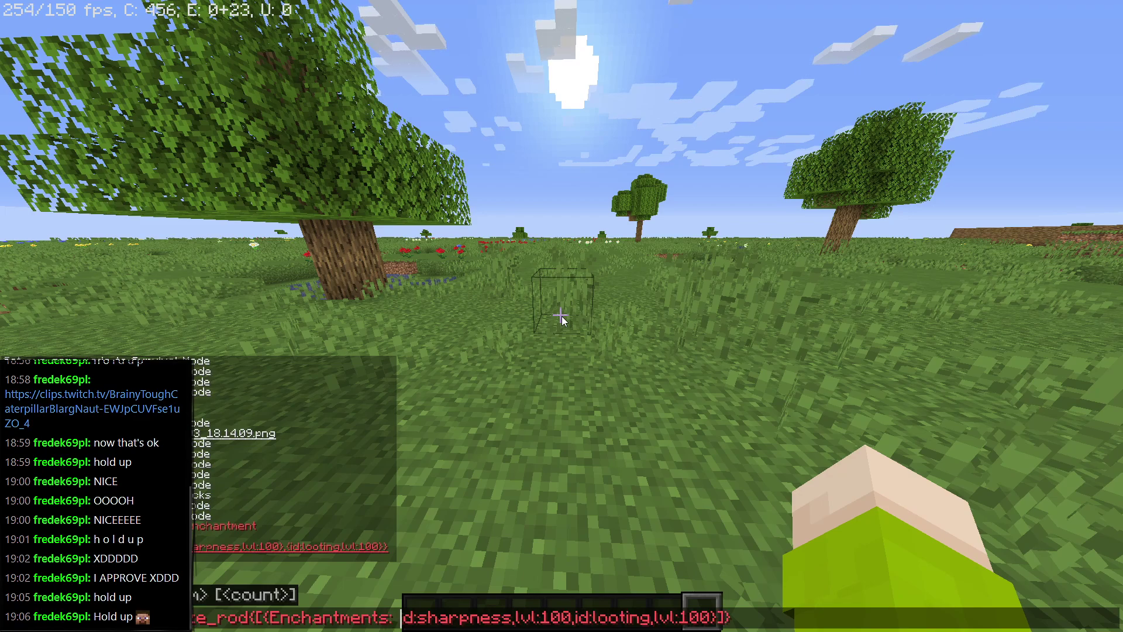
type("{i")
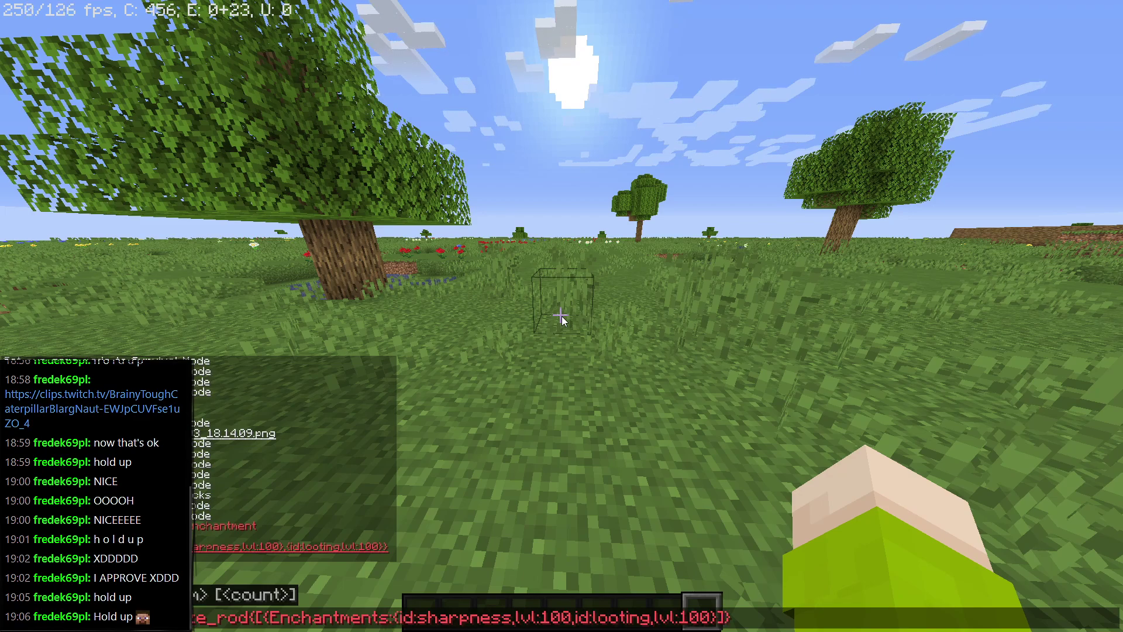
key("Right")
key("Right")
key("Right")
key("Right")
key("Right")
key("Right")
key("Right")
key("Right")
key("Right")
key("Right")
key("Right")
key("Right")
key("Right")
key("Right")
key("Right")
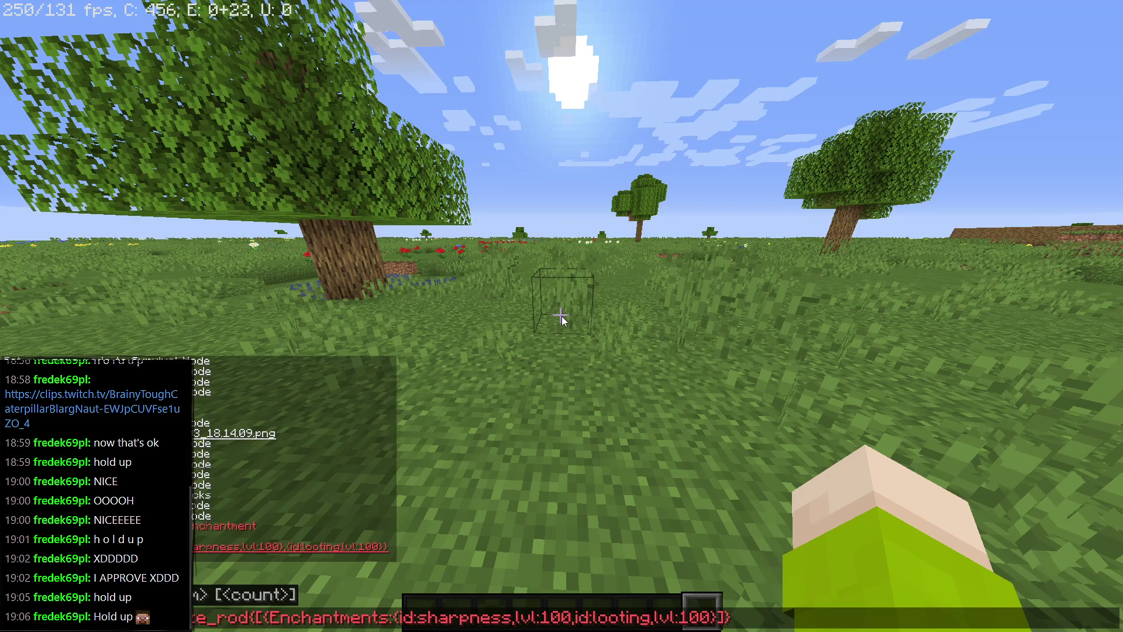
key("Right")
key("Right")
key("Right")
key("Right")
key("Right")
key("Right")
key("Right")
key("Right")
key("Right")
key("Right")
key("Right")
key("Right")
key("Right")
key("Right")
key("Right")
key("Right")
key("Right")
key("Right")
key("Right")
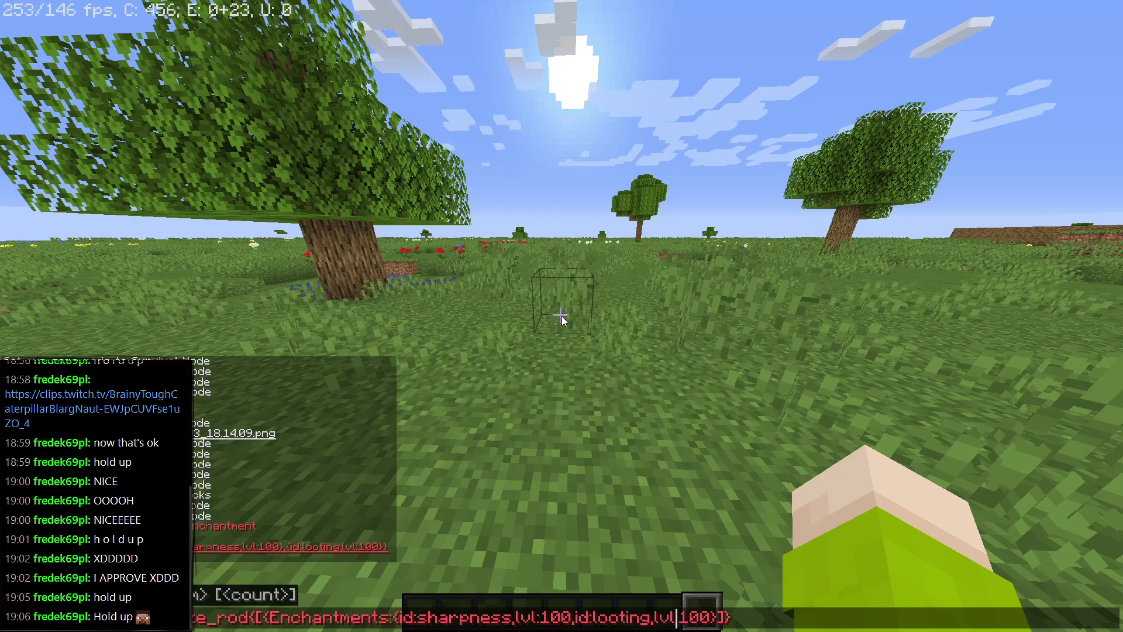
key("Left")
key("Left")
key("Left")
key("Left")
key("Left")
key("Left")
key("Left")
key("Left")
key("Left")
key("Left")
key("Left")
key("Left")
key("Left")
key("Left")
key("Left")
key("Left")
key("Left")
key("Left")
key("Left")
key("Left")
key("Left")
key("Left")
key("Left")
key("Left")
key("Left")
key("Left")
key("Left")
key("Left")
key("Left")
key("Left")
key("Left")
key("Left")
key("Left")
key("Left")
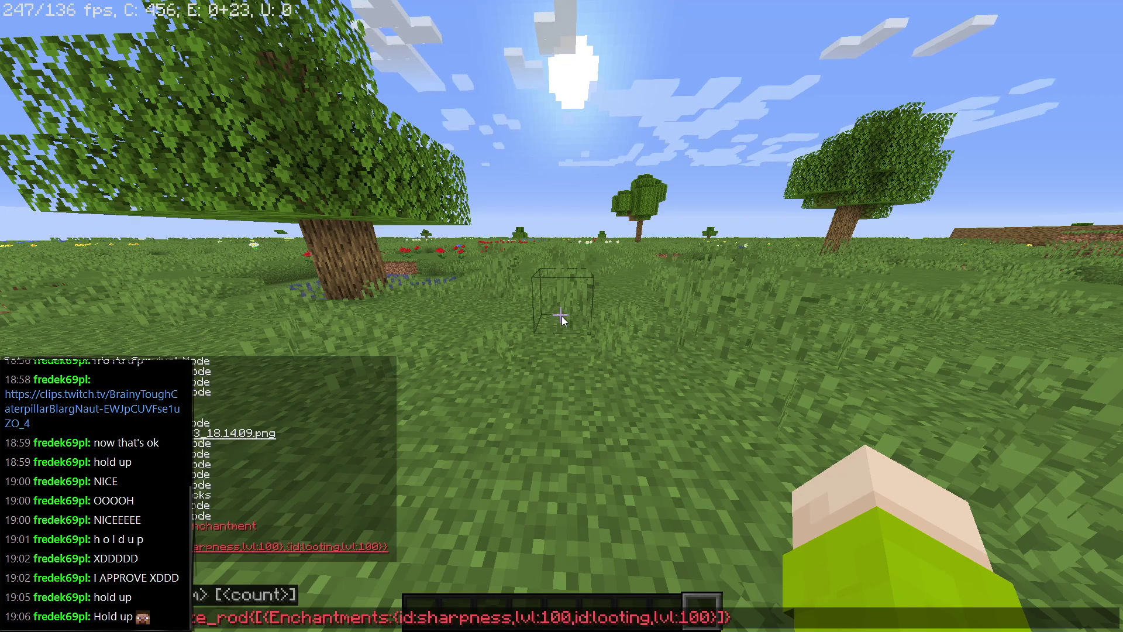
key("Delete")
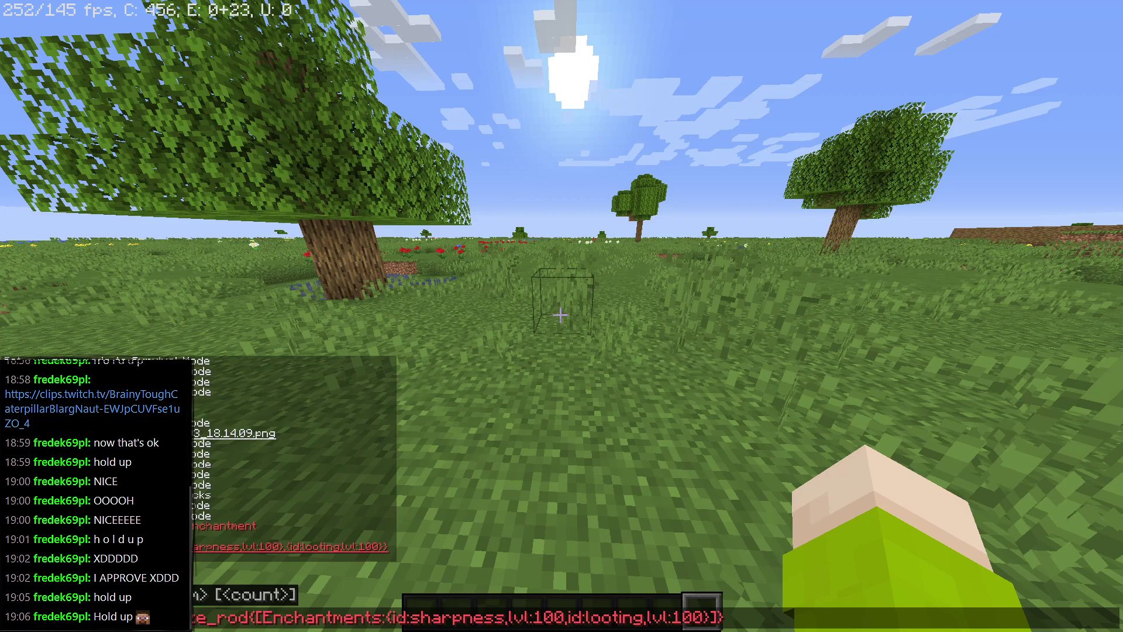
key("Escape")
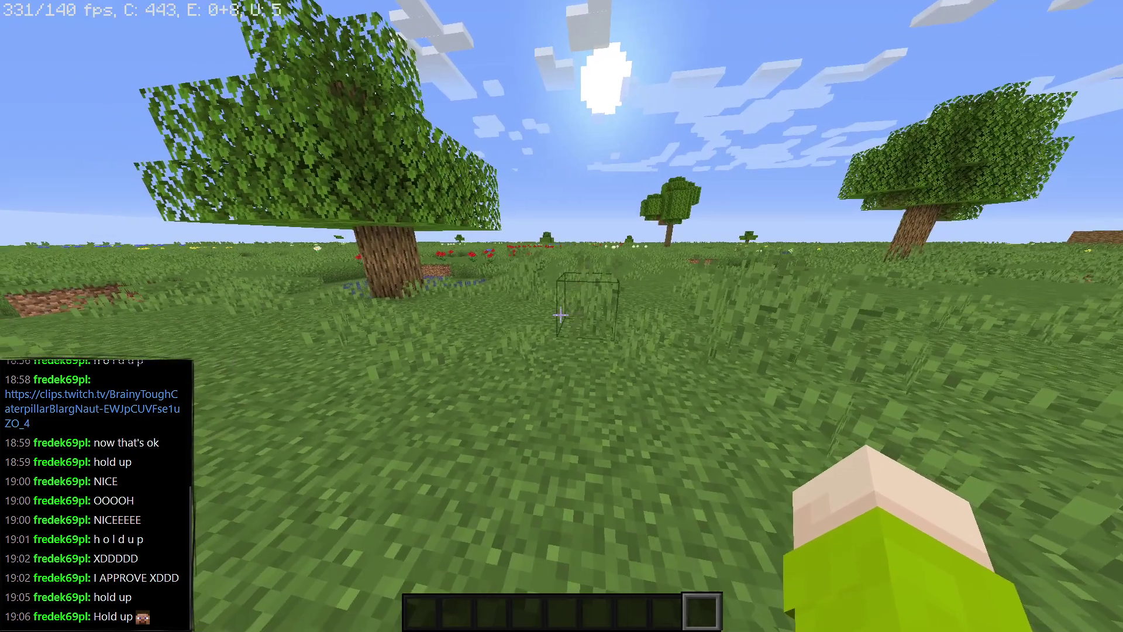
Search the creative inventory for "mag" and put the Magma Cube Spawn Egg in the ninth hotbar slot.
key("e")
left_click(707, 176)
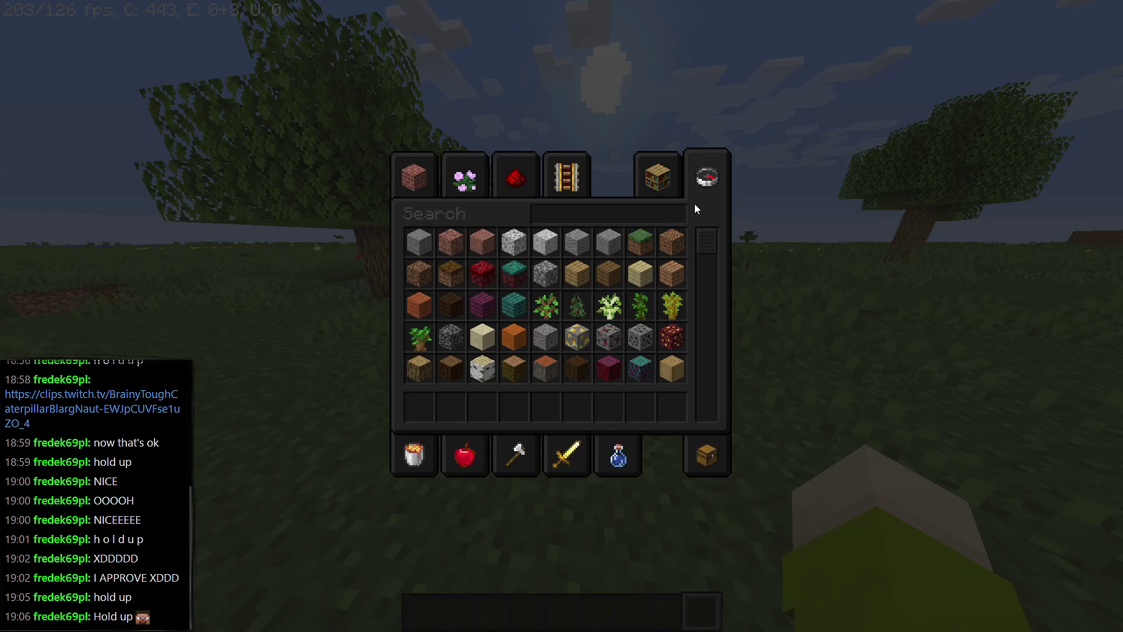
type("mag")
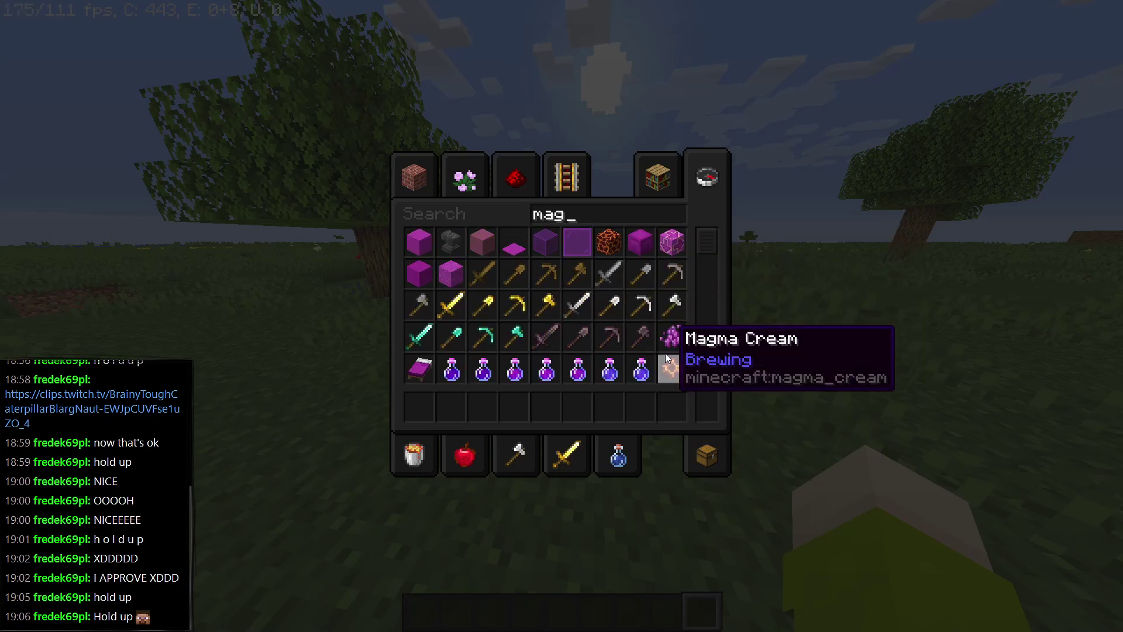
left_click_drag(711, 244, 714, 329)
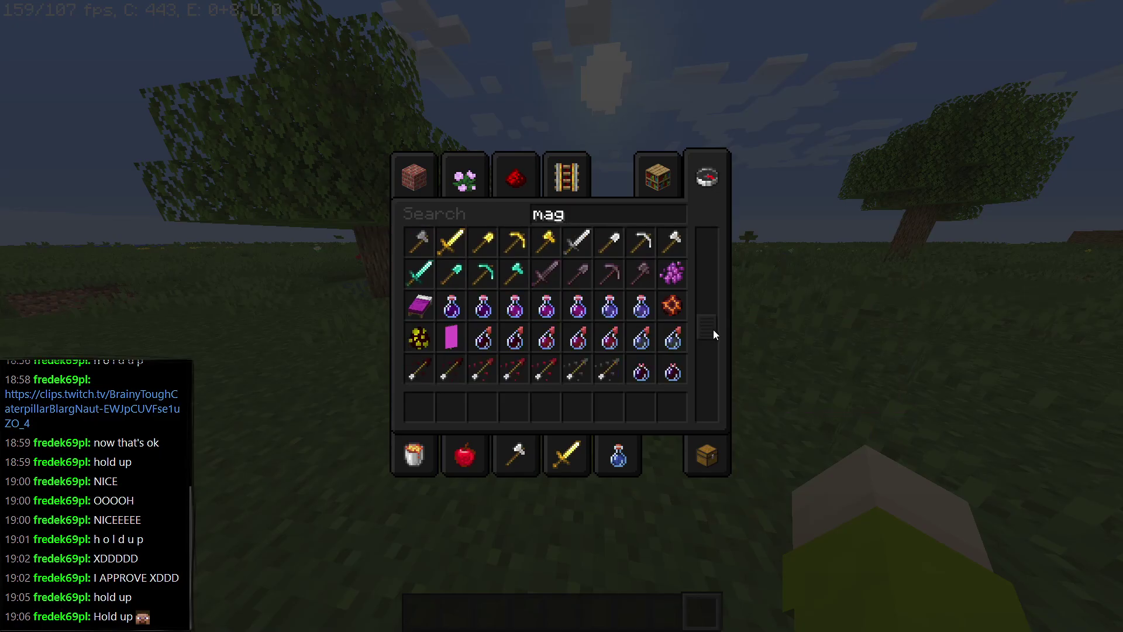
key("9")
key("Escape")
Spawn several magma cubes on the grass with the spawn egg.
right_click(561, 316)
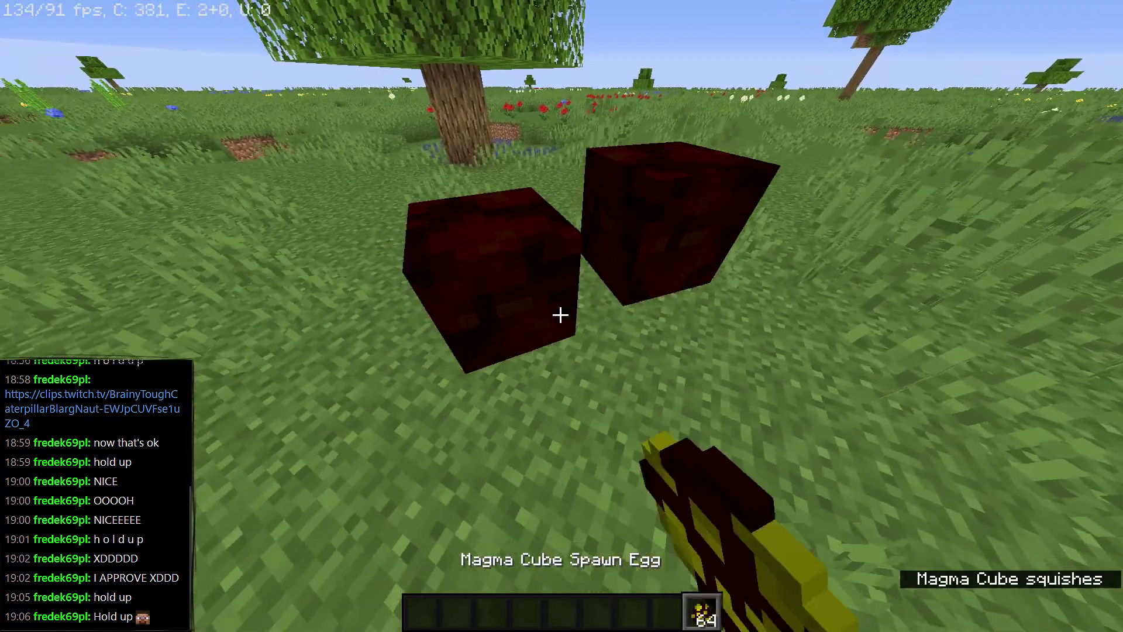
right_click(560, 316)
right_click(561, 315)
Load the saved hotbar holding the enchanted Blaze Rod and kill the magma cubes with it to drop magma cream.
key("x+1")
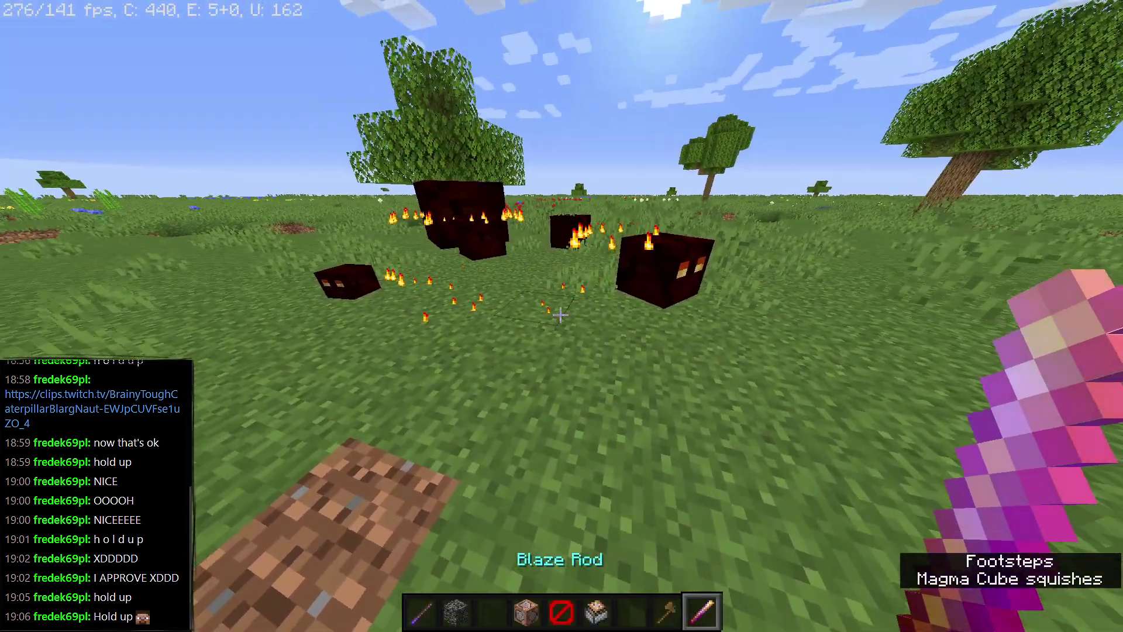
key("F5")
key("F5")
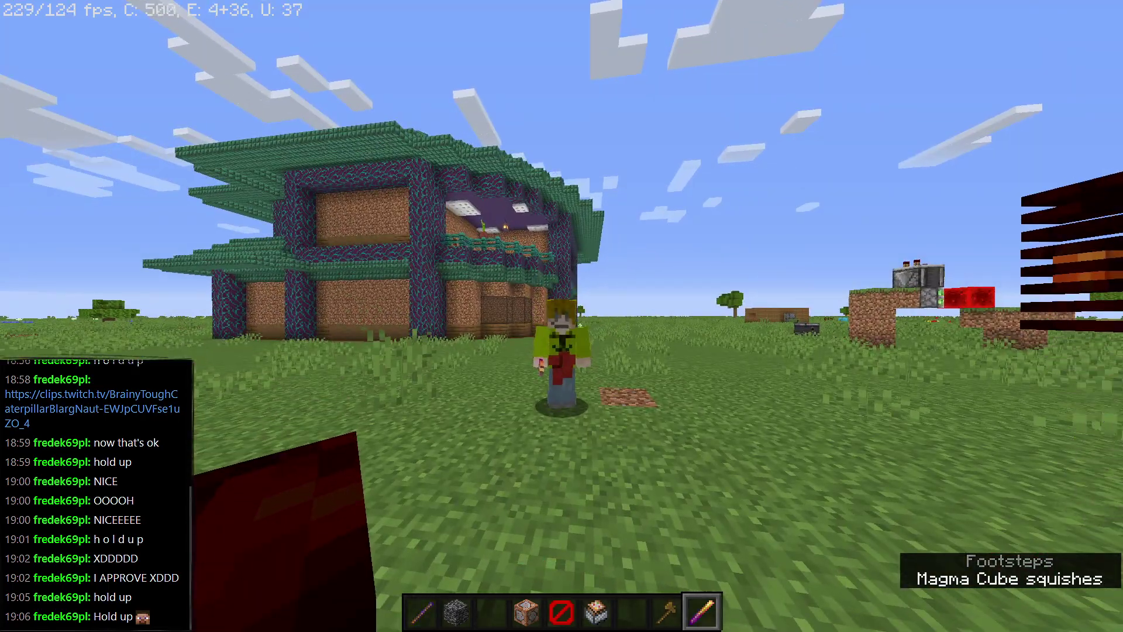
key("F5")
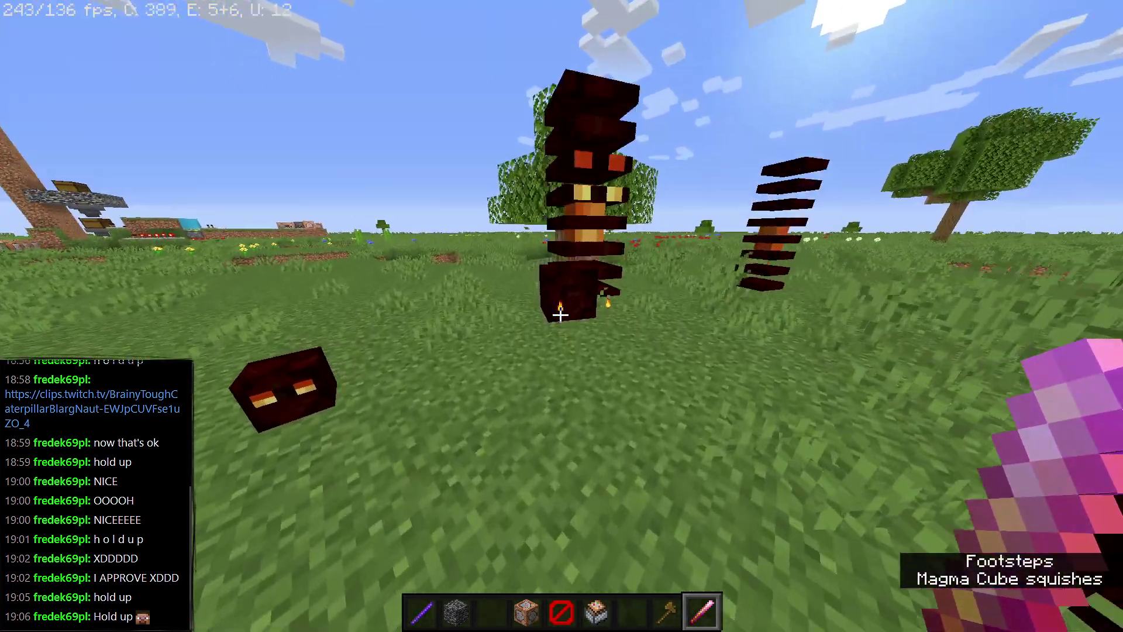
left_click(560, 316)
left_click(561, 315)
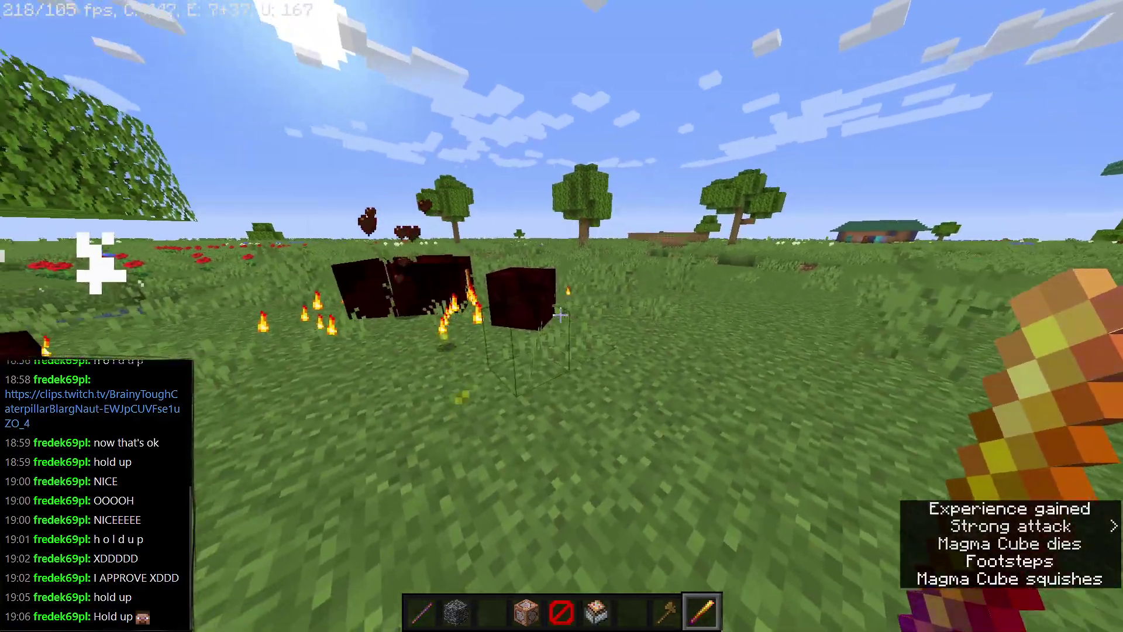
left_click(560, 316)
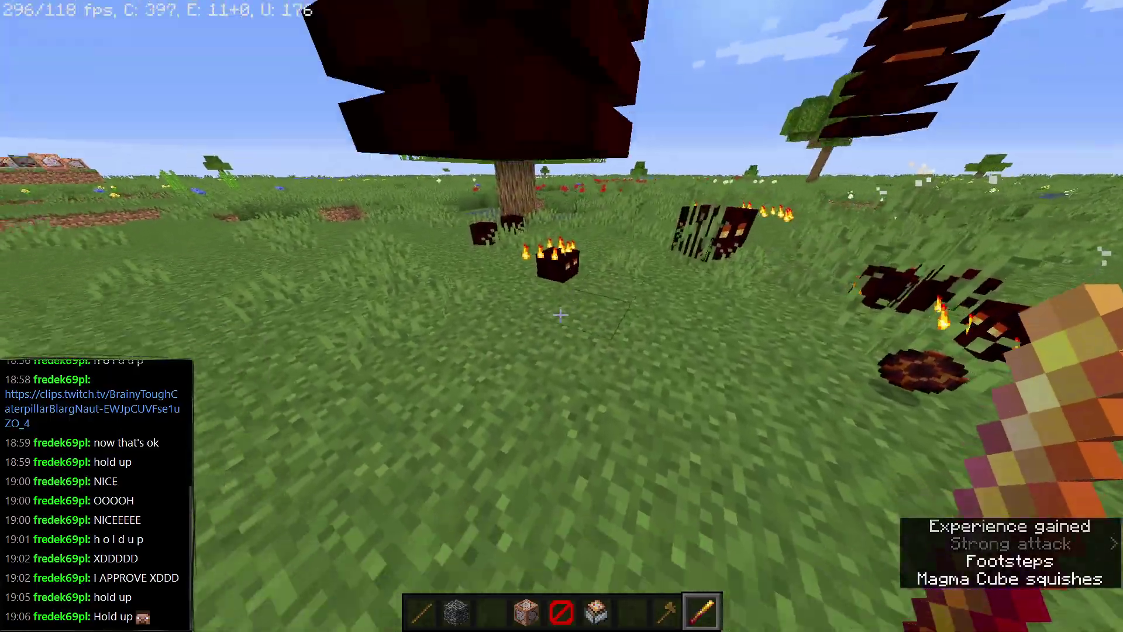
left_click(560, 315)
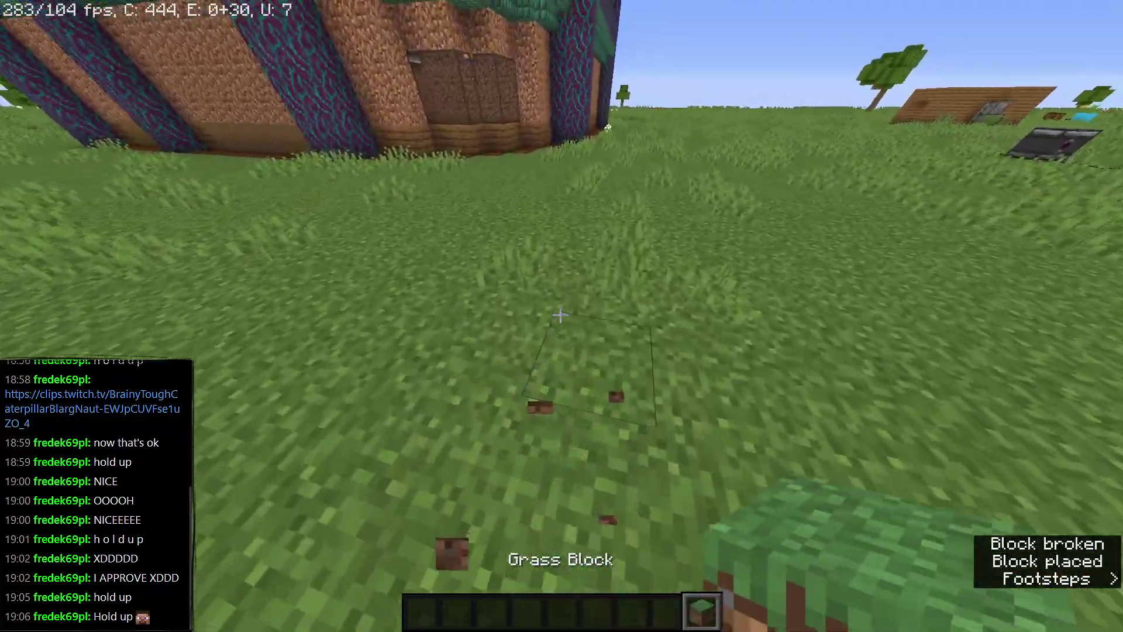
key("F5")
key("F5")
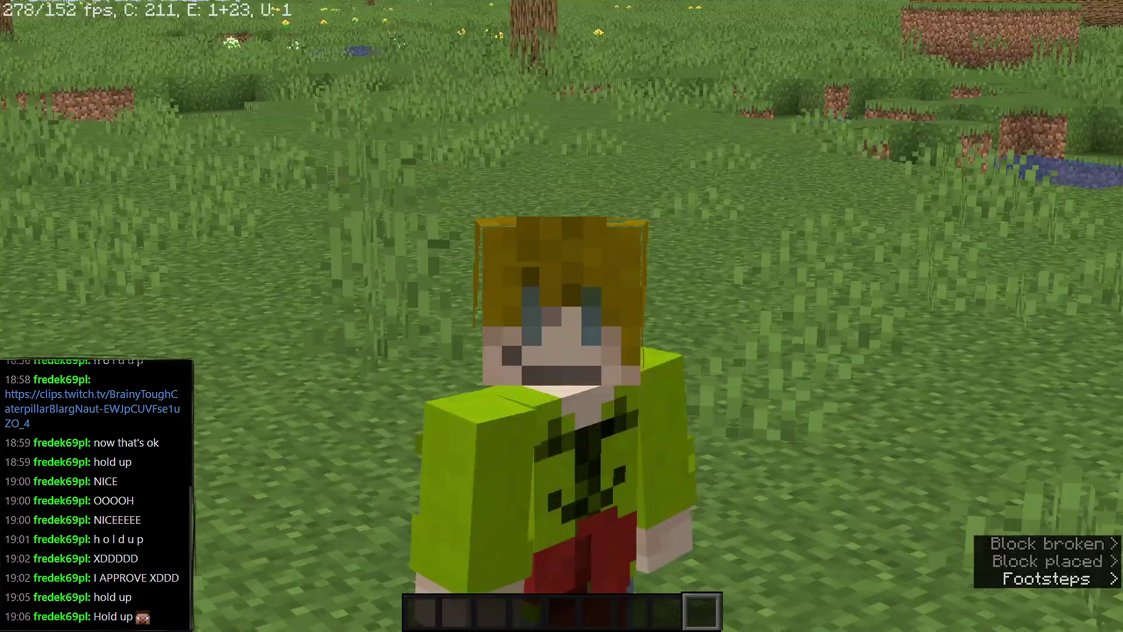
key("F5")
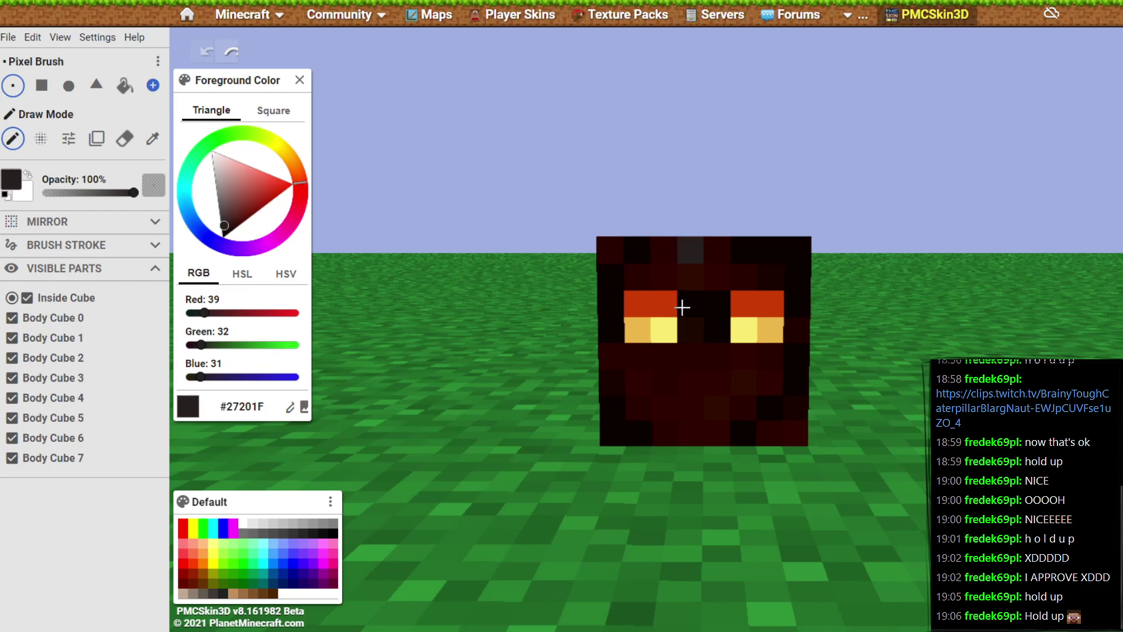
Switch to the magma cube model in PMCSkin3D, import a magma texture as a reference image and move it aside.
left_click_drag(877, 462, 903, 451)
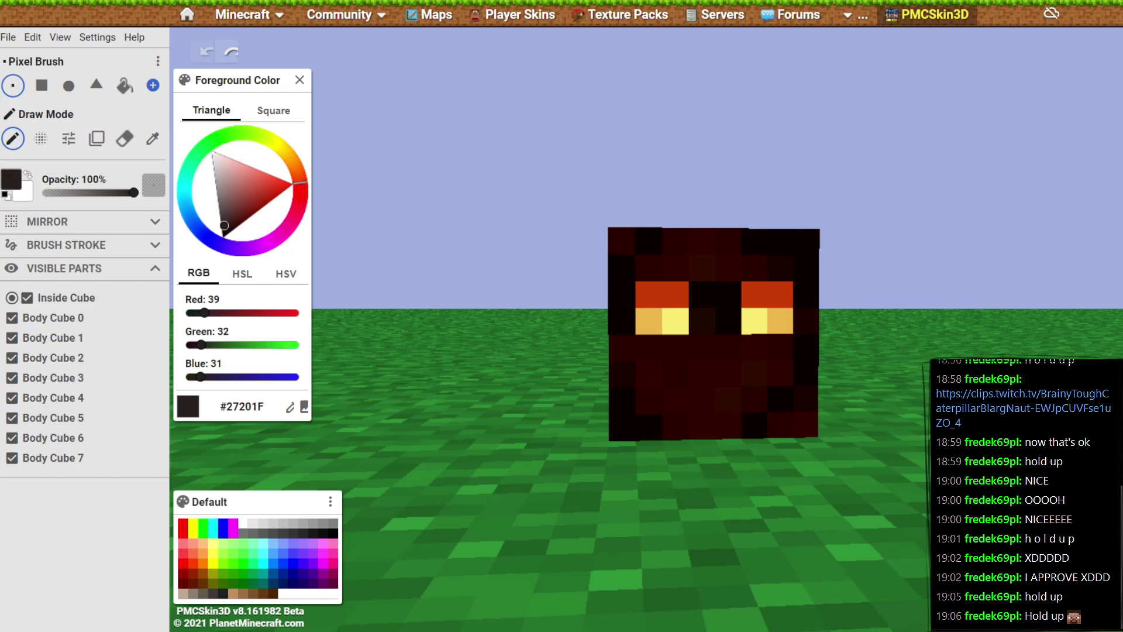
left_click(675, 295)
left_click(33, 39)
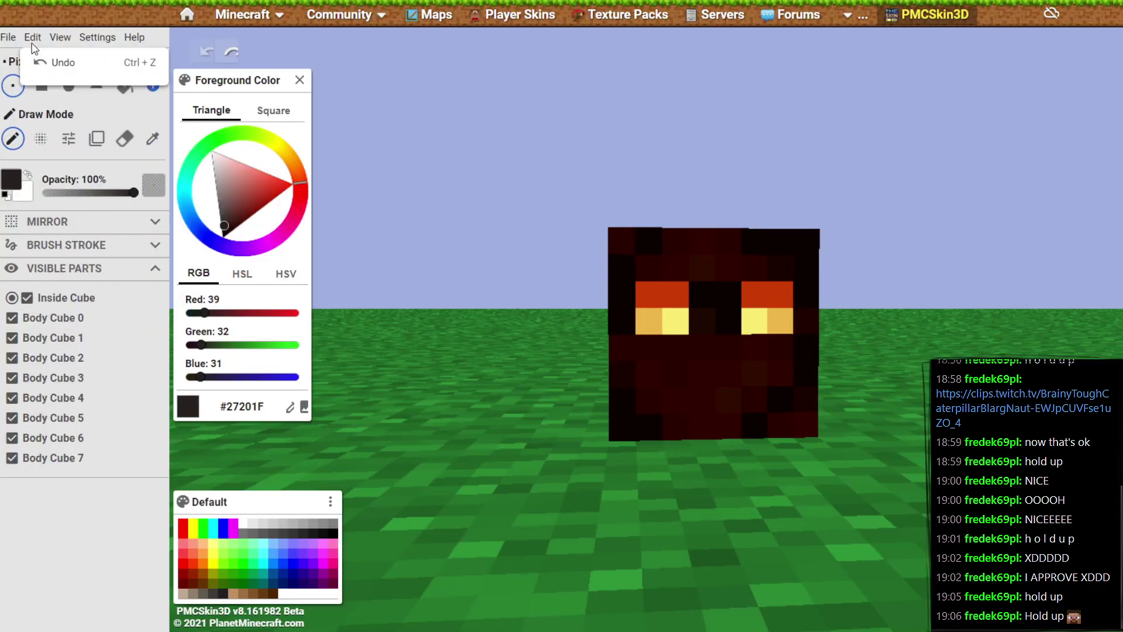
left_click(67, 41)
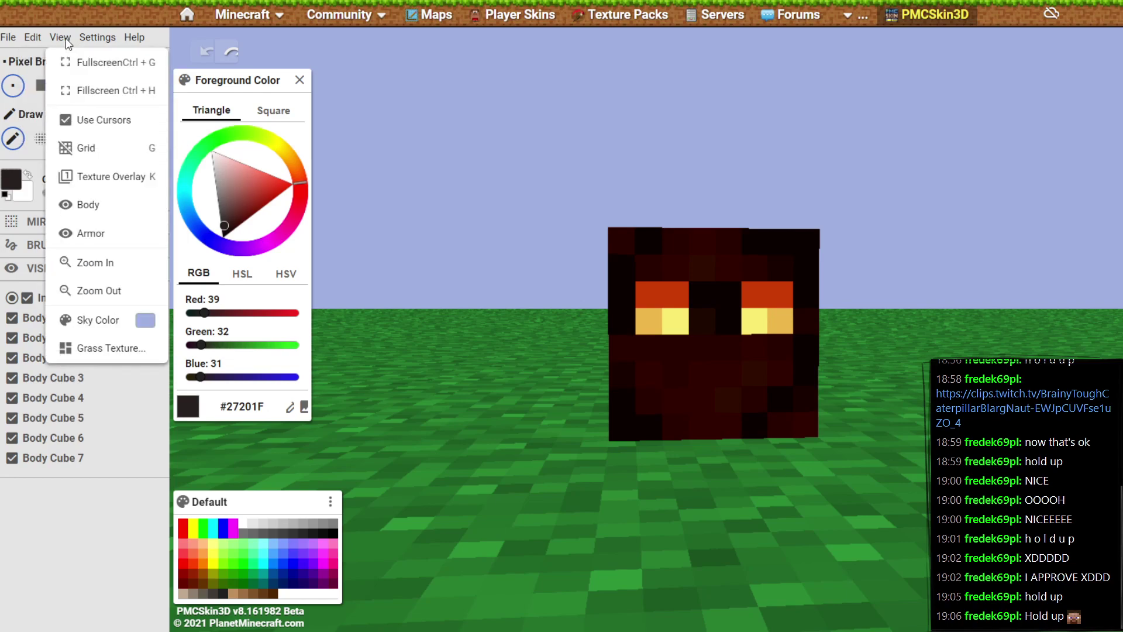
left_click(9, 39)
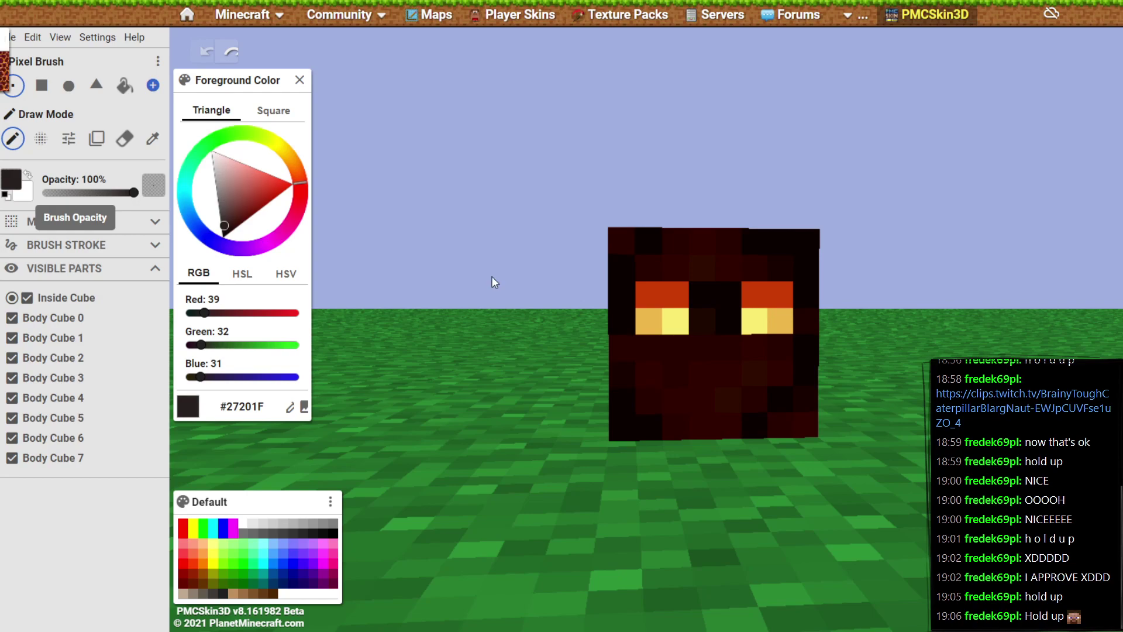
left_click_drag(16, 61, 1061, 111)
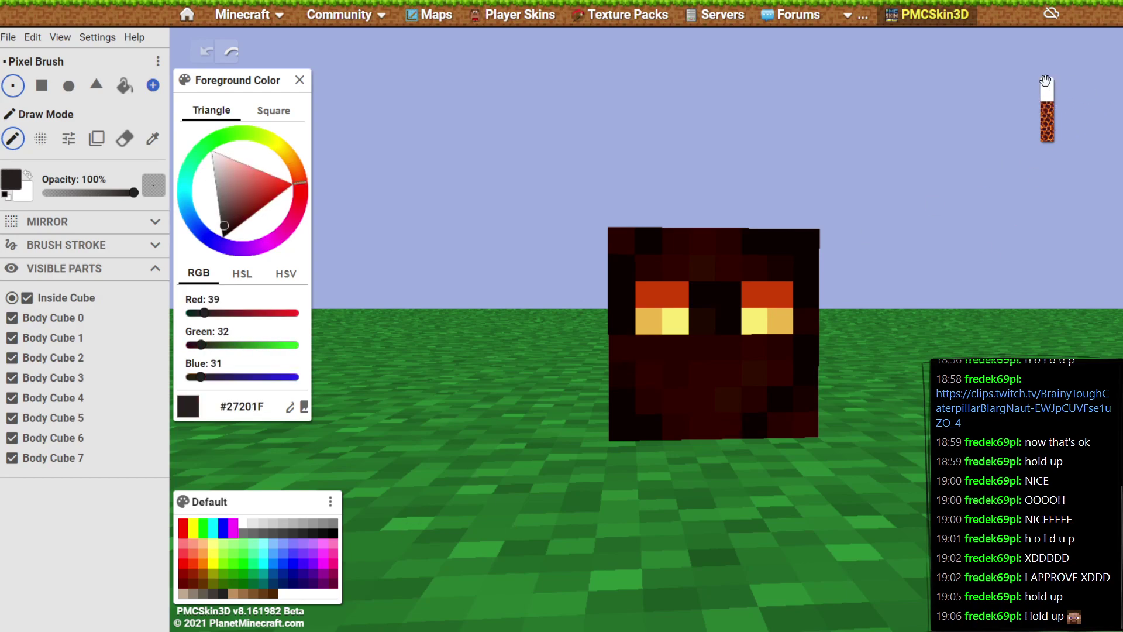
left_click_drag(1045, 84, 1, 575)
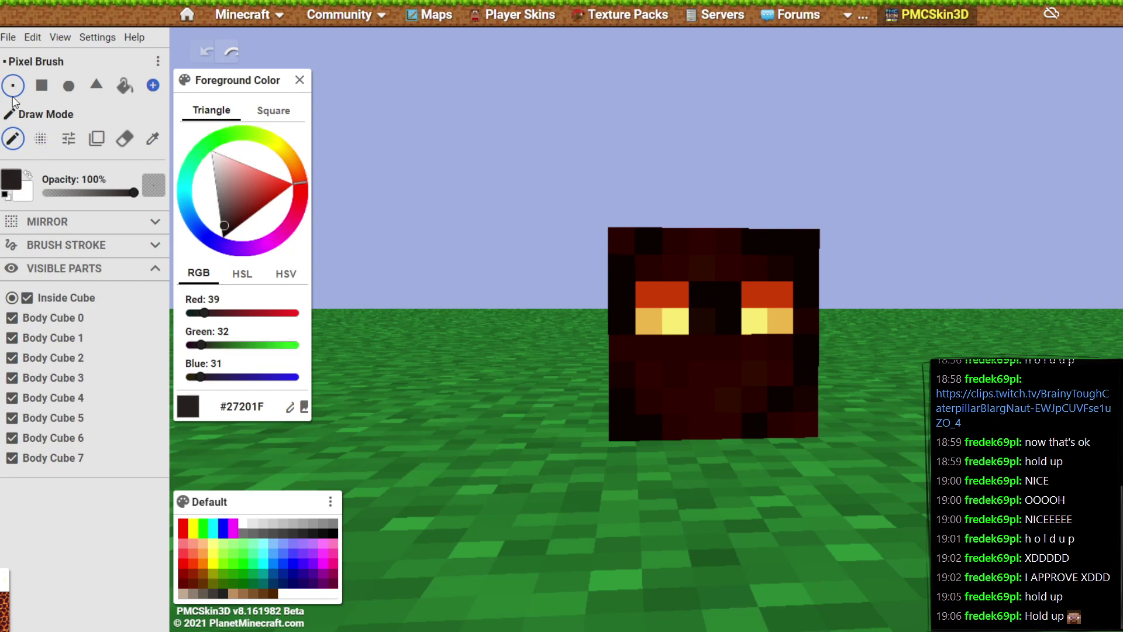
Import magma.png as a reference image beside the cube model and sample the orange #F48522 from it.
left_click(11, 32)
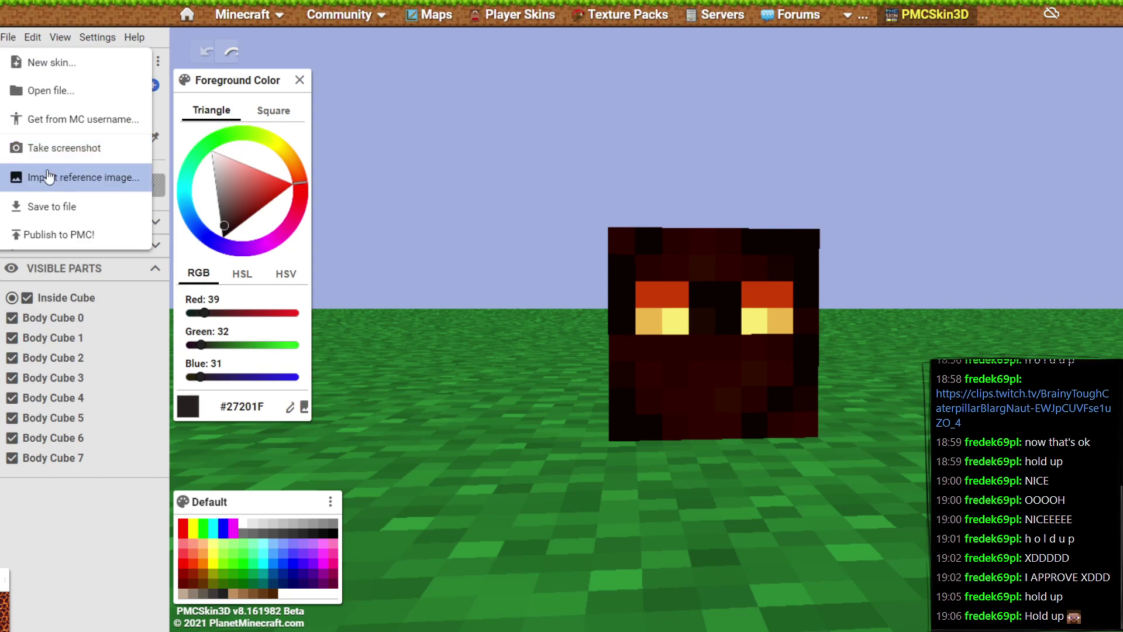
left_click(47, 179)
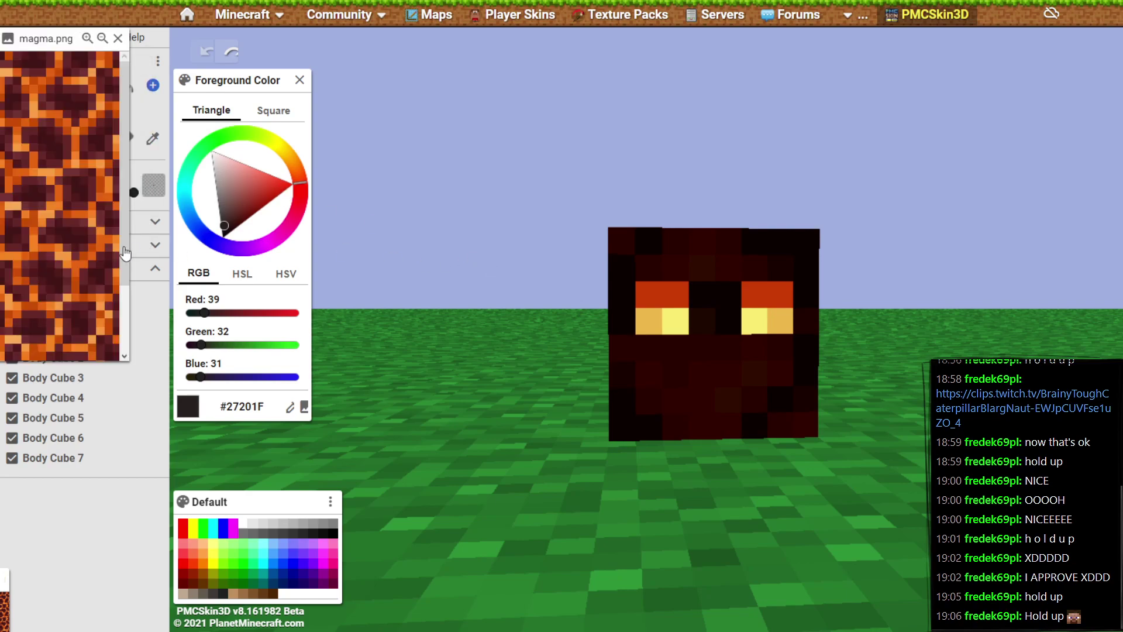
mouse_move(162, 60)
left_mouse_down()
mouse_move(1056, 79)
mouse_move(1014, 257)
mouse_move(1056, 229)
mouse_move(1060, 5)
mouse_move(1021, 42)
left_mouse_up()
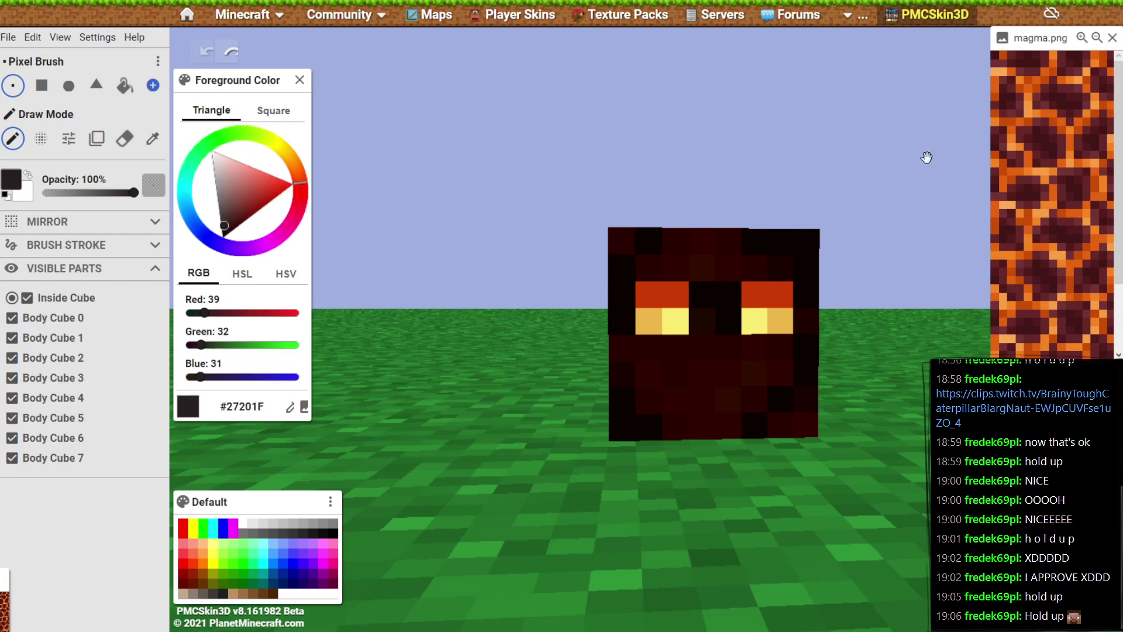
left_click(1054, 146)
key("ctrl+z")
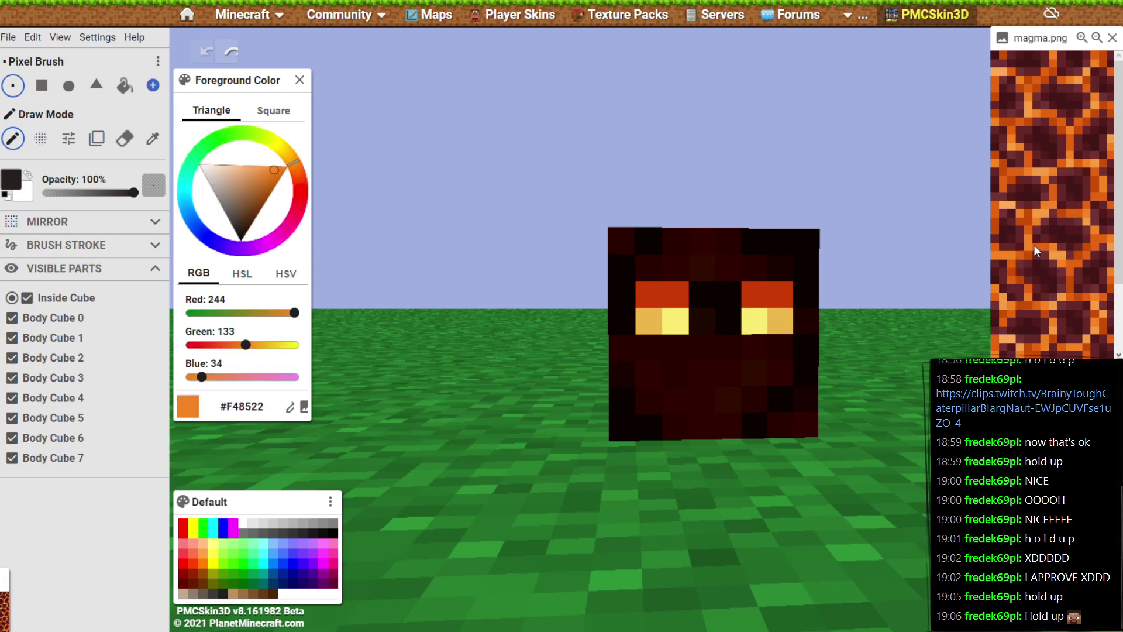
Enlarge the magma.png reference, try painting the cube's front face with the dark red #501B1B, then undo it and restore the reference's size and place.
left_click(1080, 38)
left_click_drag(1078, 39, 1031, 39)
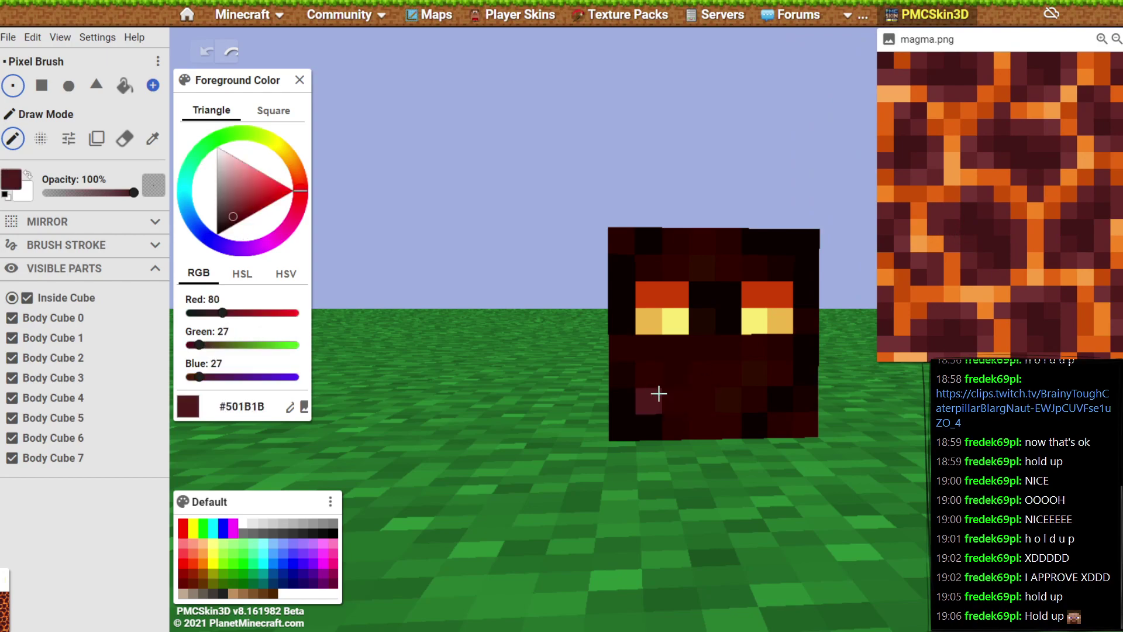
mouse_move(659, 394)
left_mouse_down()
mouse_move(690, 352)
mouse_move(654, 309)
mouse_move(755, 348)
left_mouse_up()
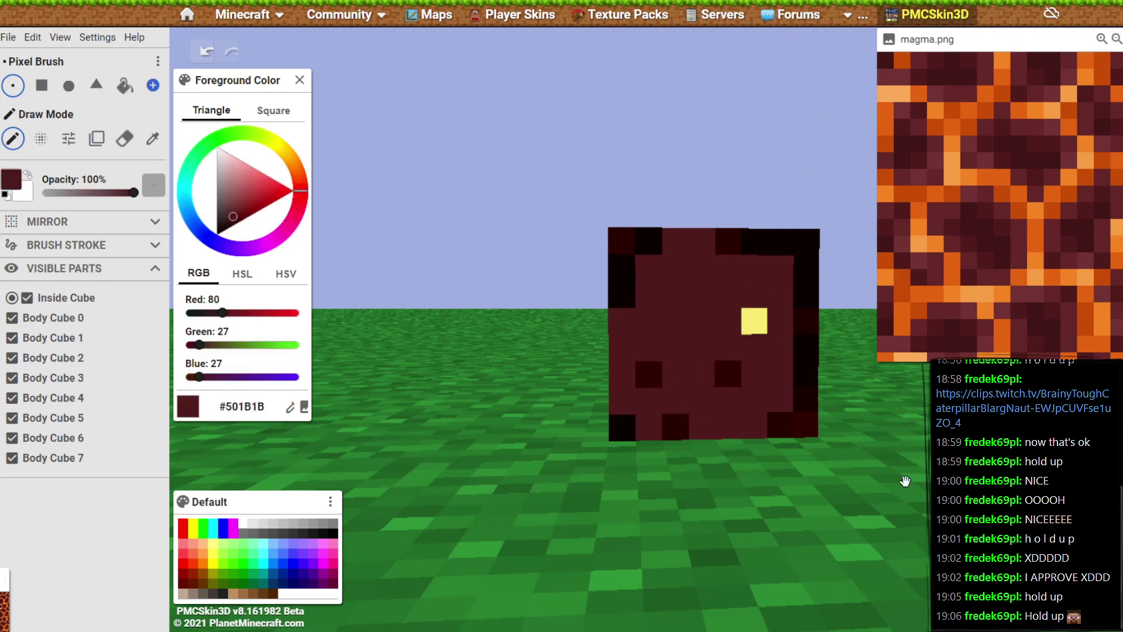
key("ctrl+z")
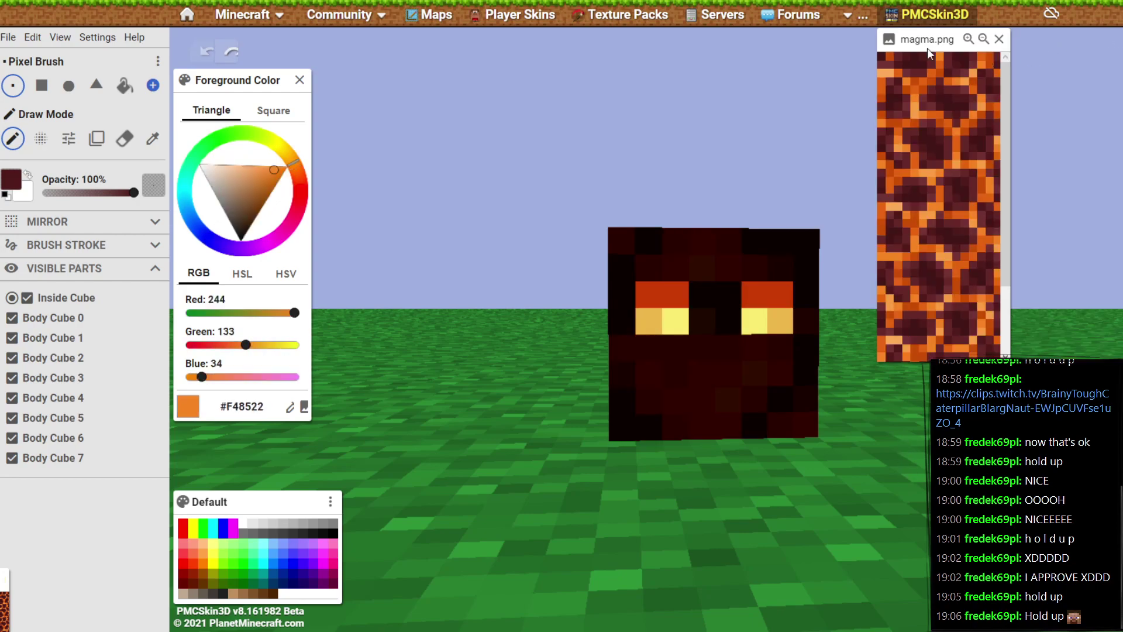
left_click_drag(917, 41, 1033, 40)
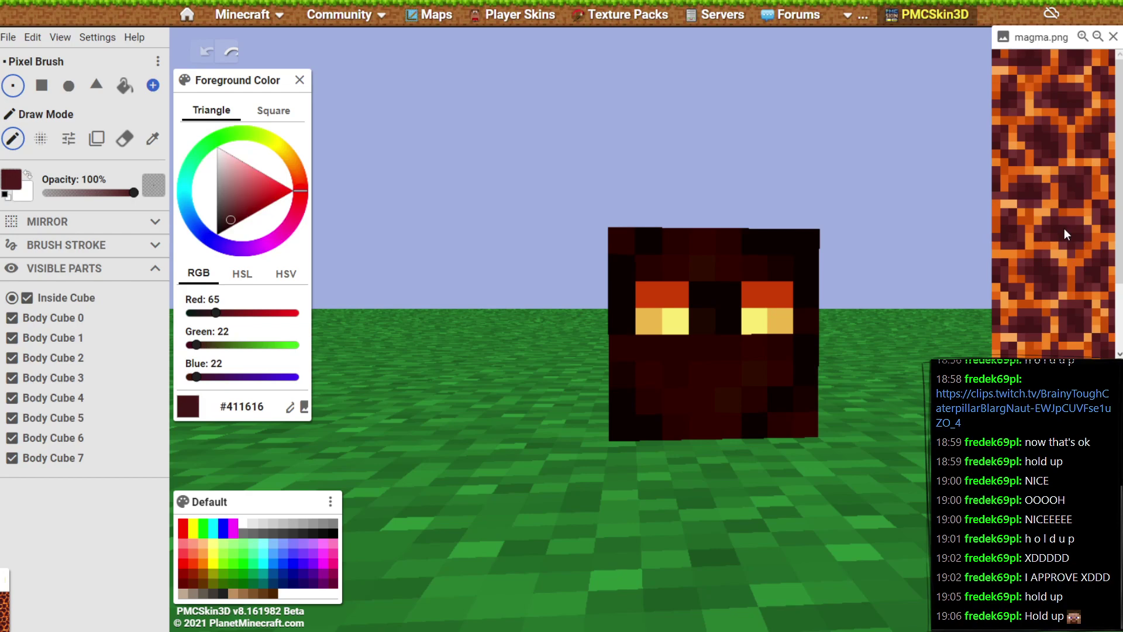
Sample the dark red #652828 from the magma.png reference for the Paint Bucket Tool and check the brush stroke and mirror settings.
left_click(1020, 177)
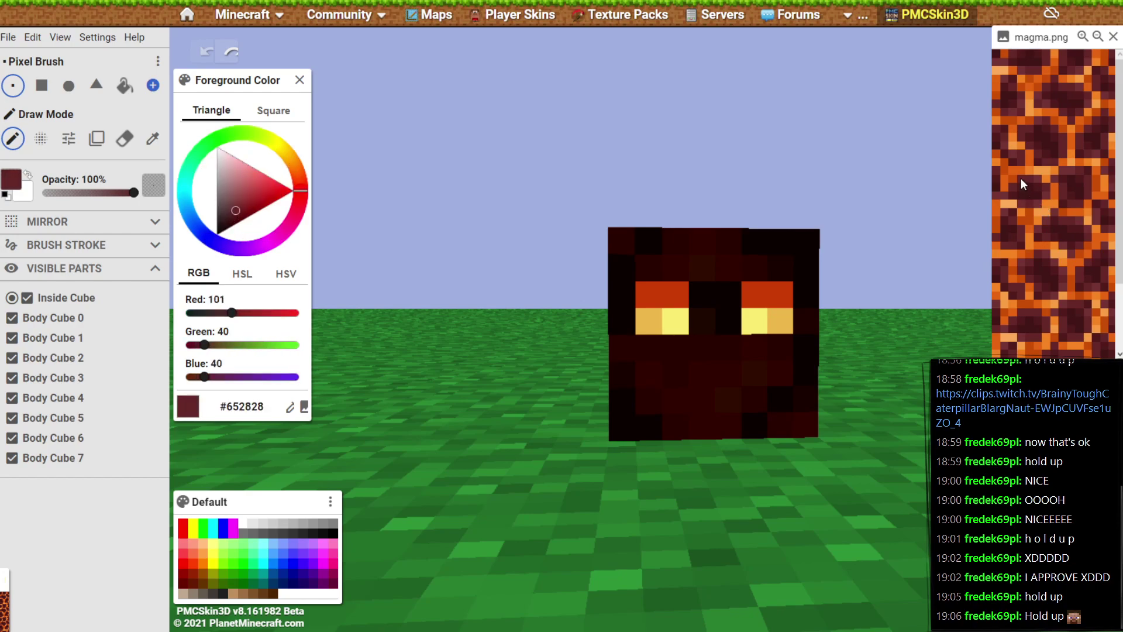
left_click(124, 85)
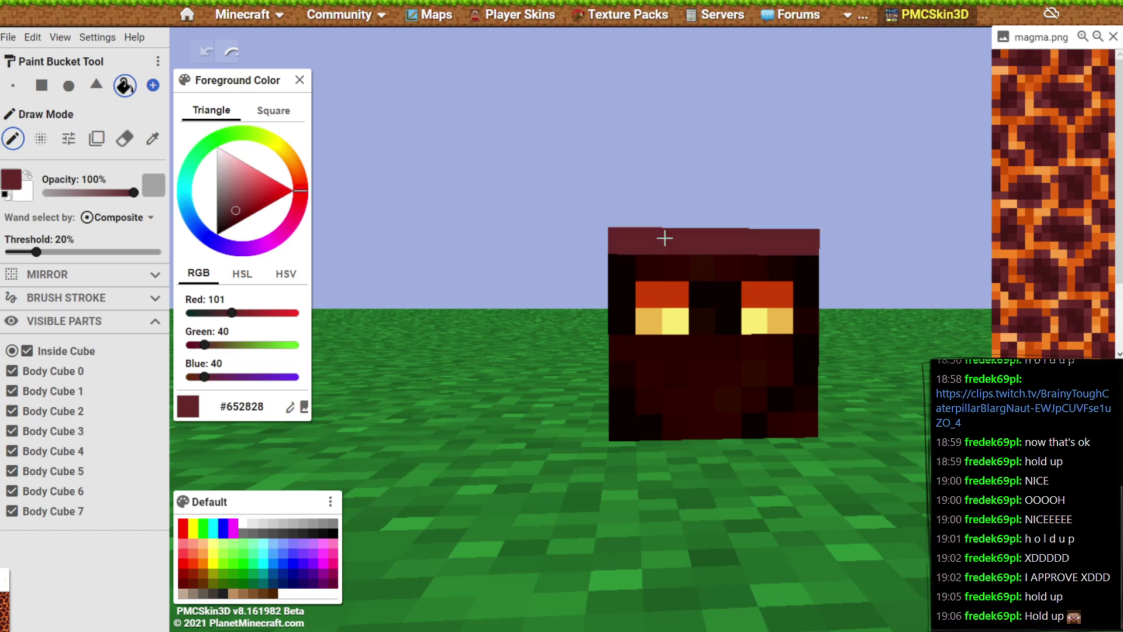
left_click(79, 298)
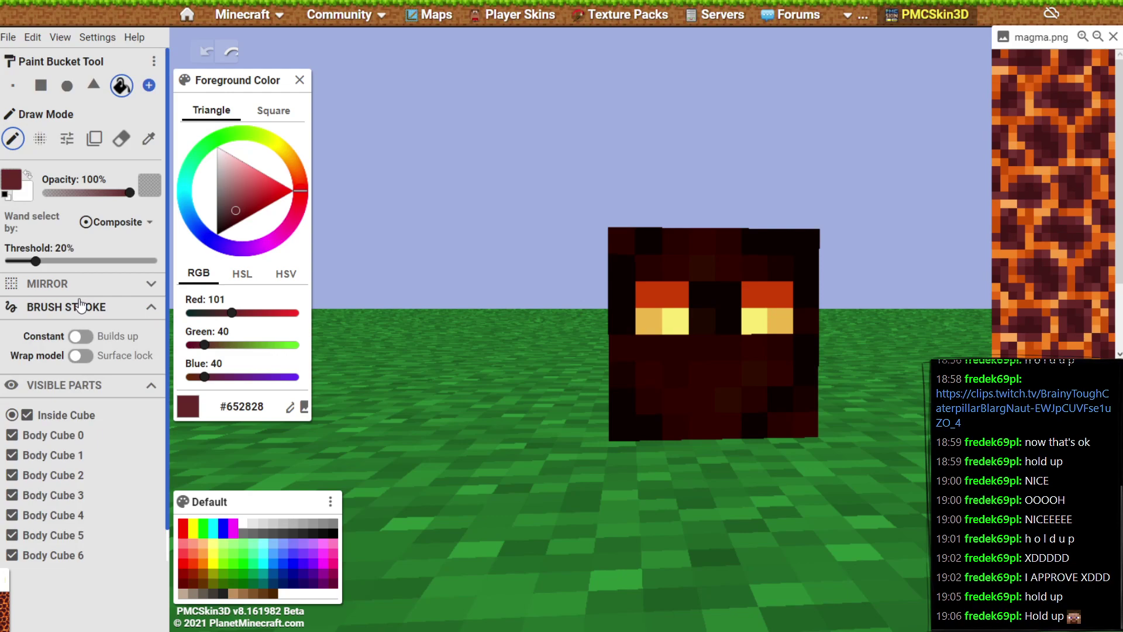
left_click(81, 305)
left_click(64, 285)
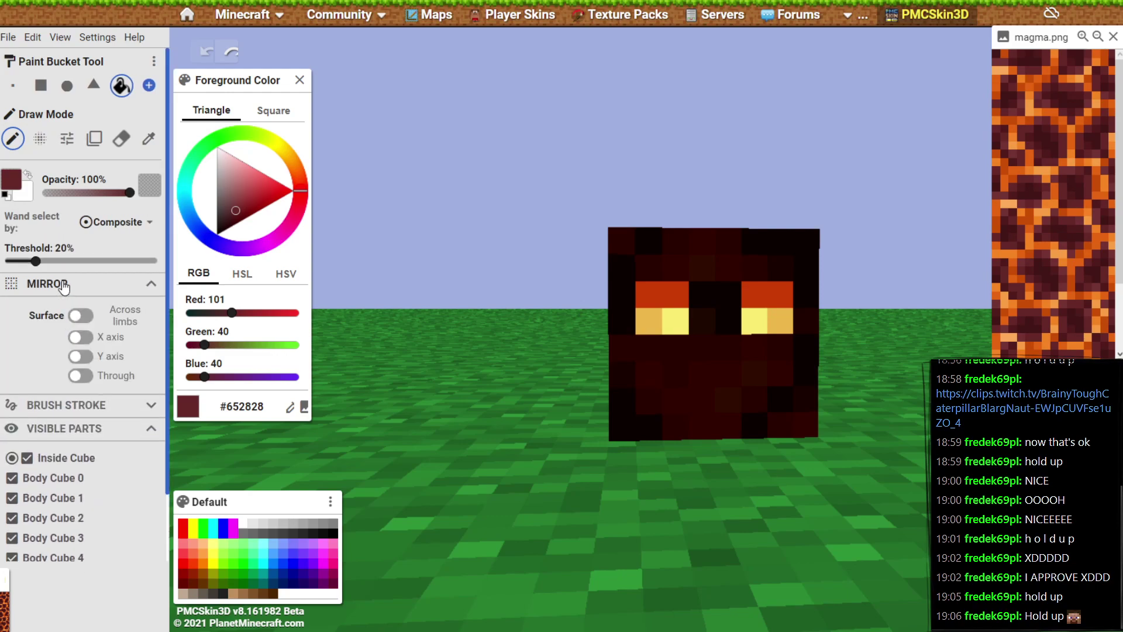
left_click(63, 285)
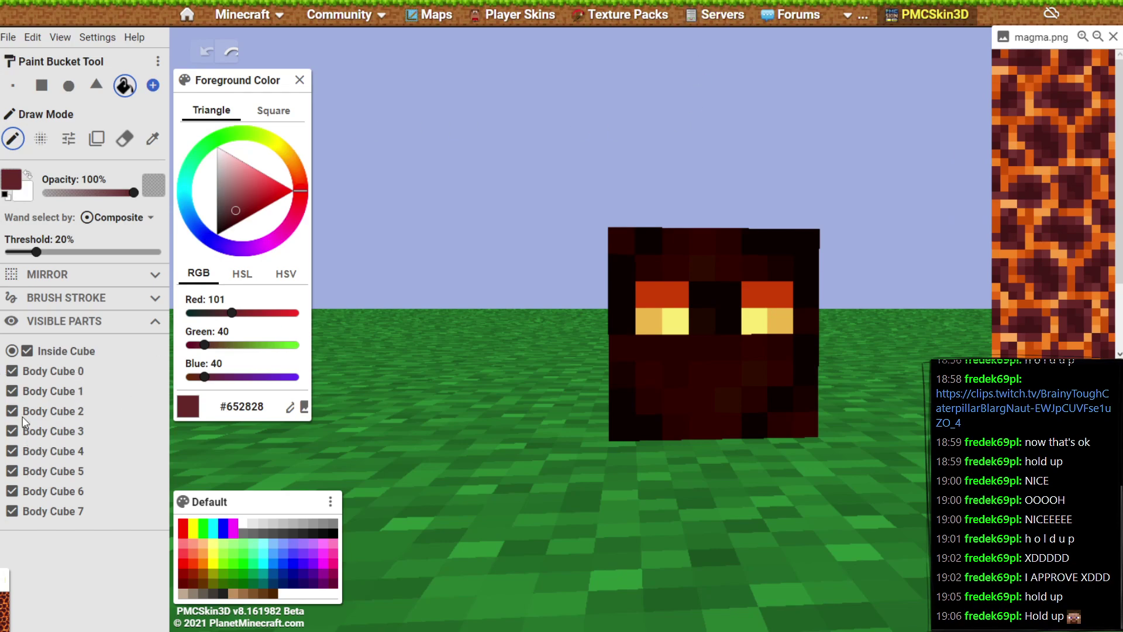
Hide Body Cubes 1, 3, 5 and 7 and examine the remaining slices and the inside cube.
left_click(11, 391)
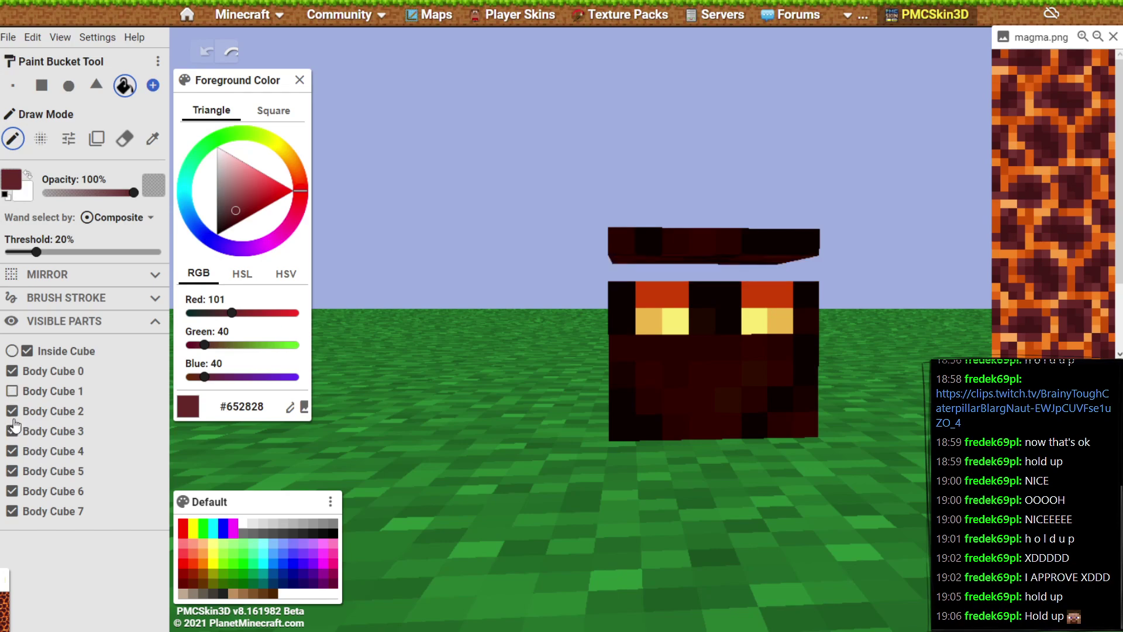
left_click(13, 430)
left_click(13, 472)
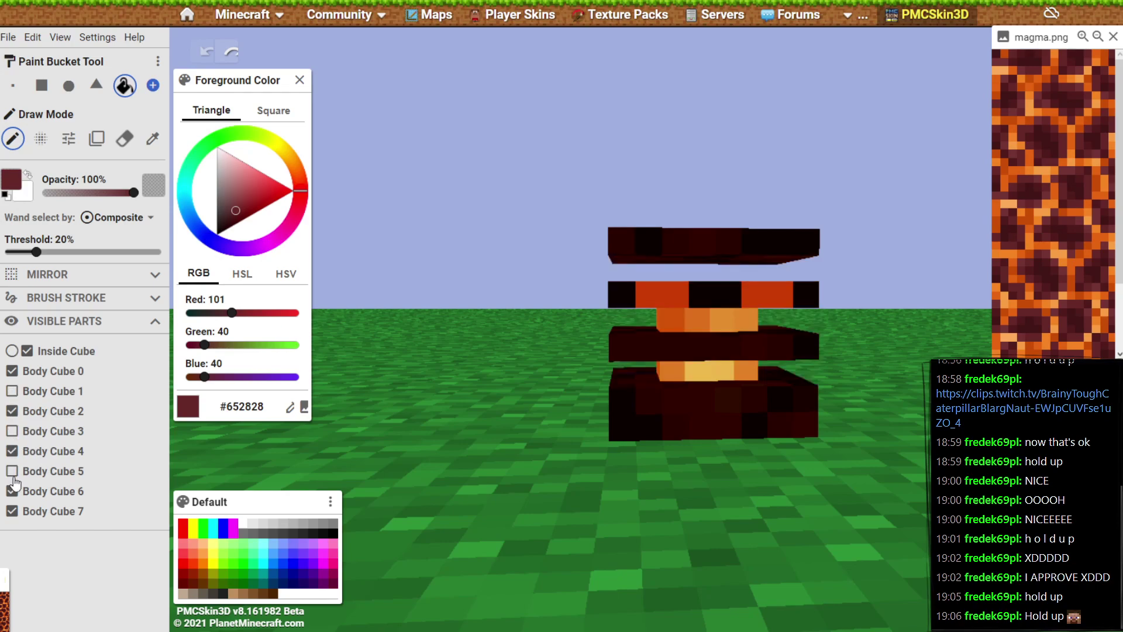
left_click(12, 512)
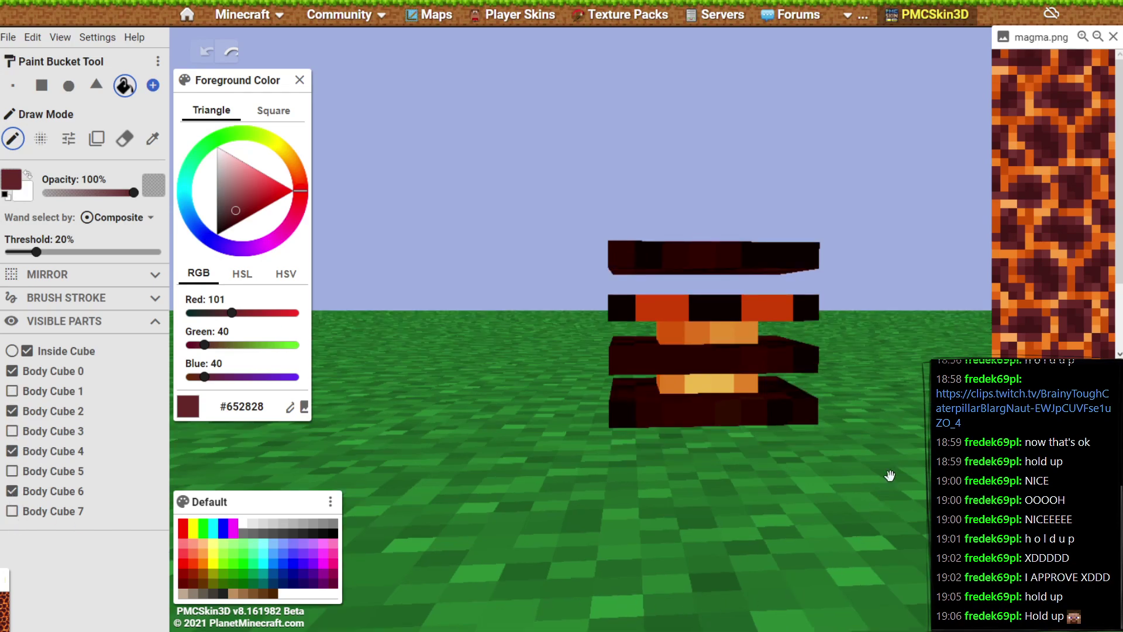
left_click_drag(890, 476, 726, 413)
left_click(726, 413)
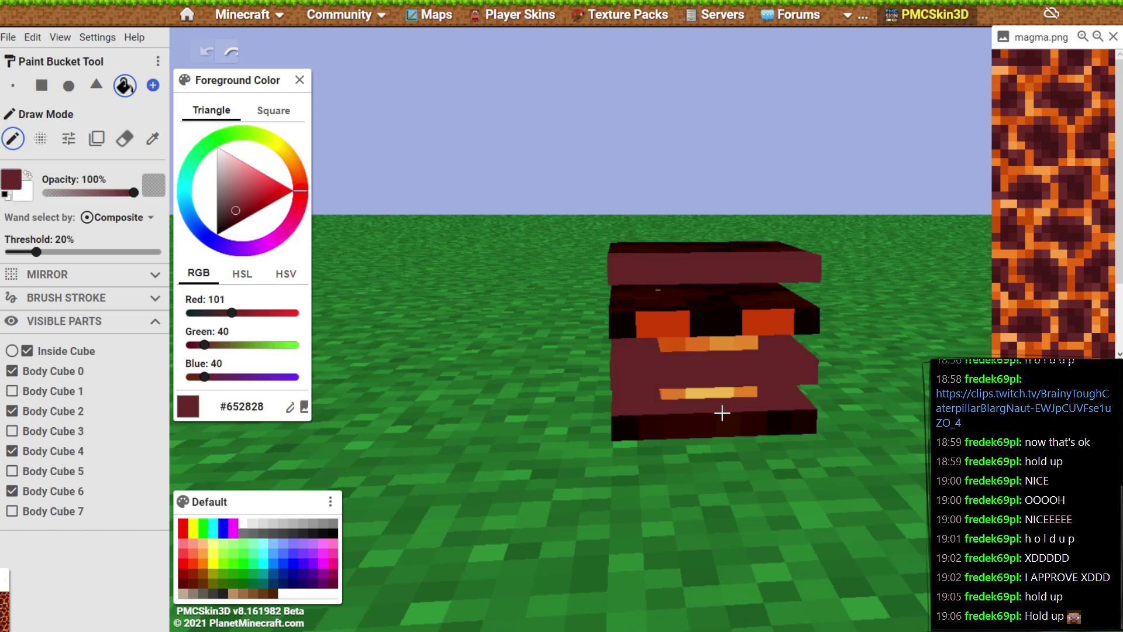
left_click_drag(728, 502, 734, 469)
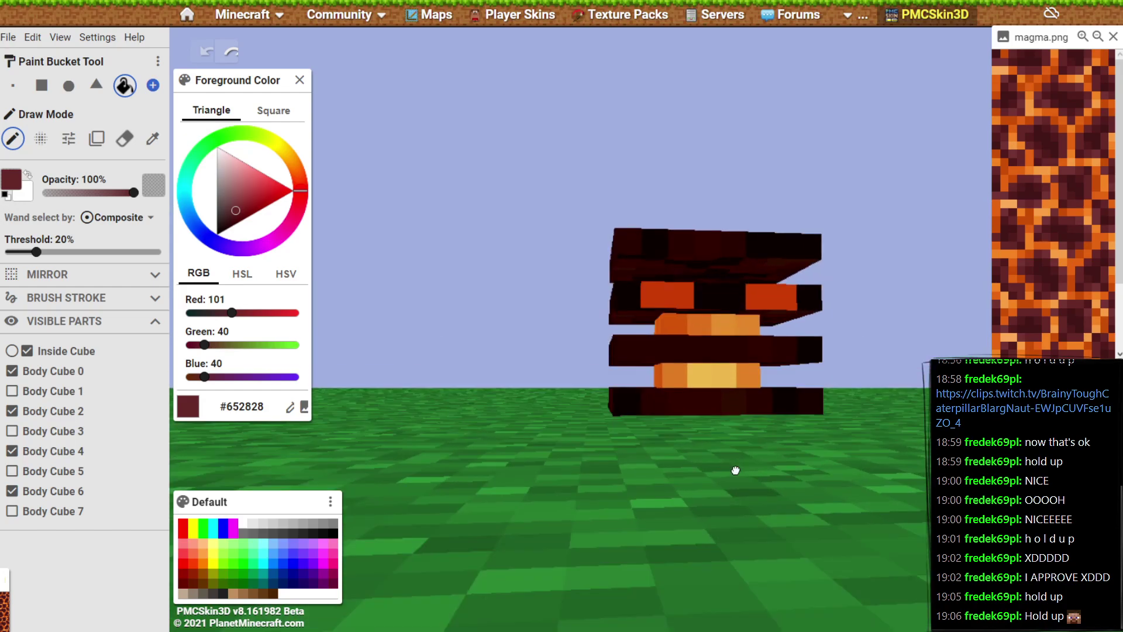
left_click_drag(509, 417, 627, 431)
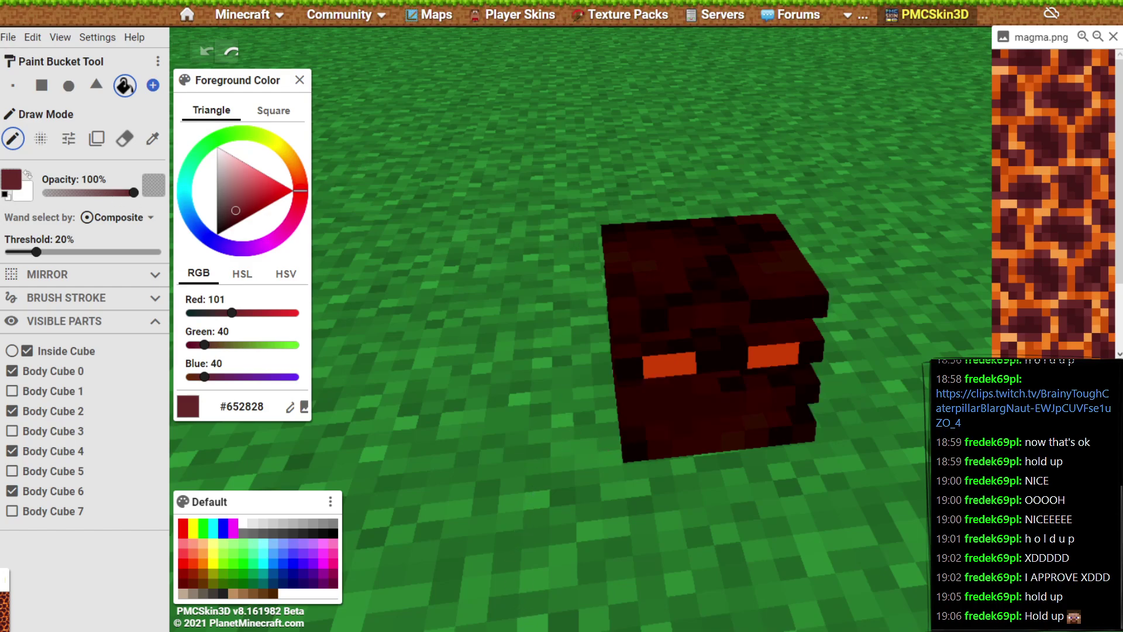
Show Body Cubes 1, 3, 5 and 7 again.
left_click(8, 39)
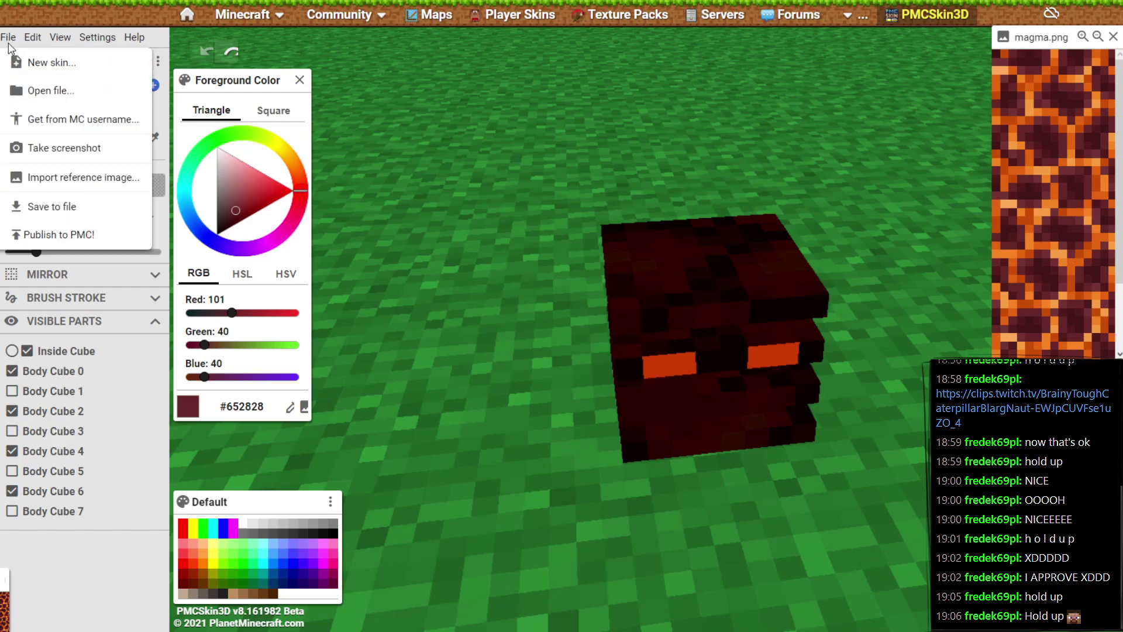
left_click(17, 480)
left_click(12, 471)
left_click(12, 512)
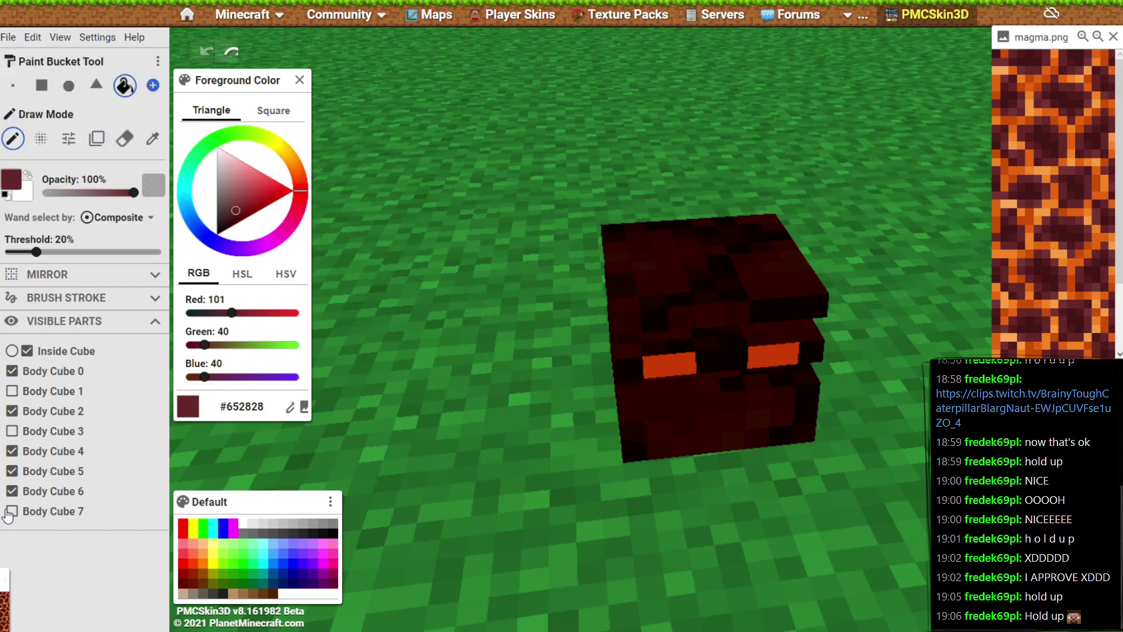
left_click(13, 430)
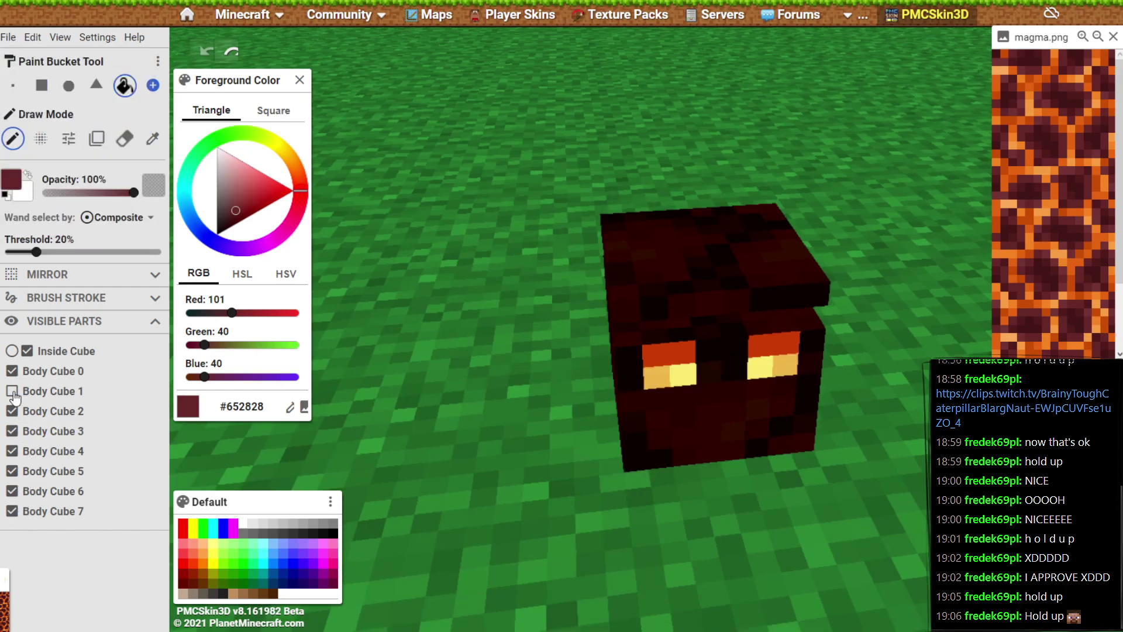
left_click(12, 391)
left_click_drag(840, 540, 904, 585)
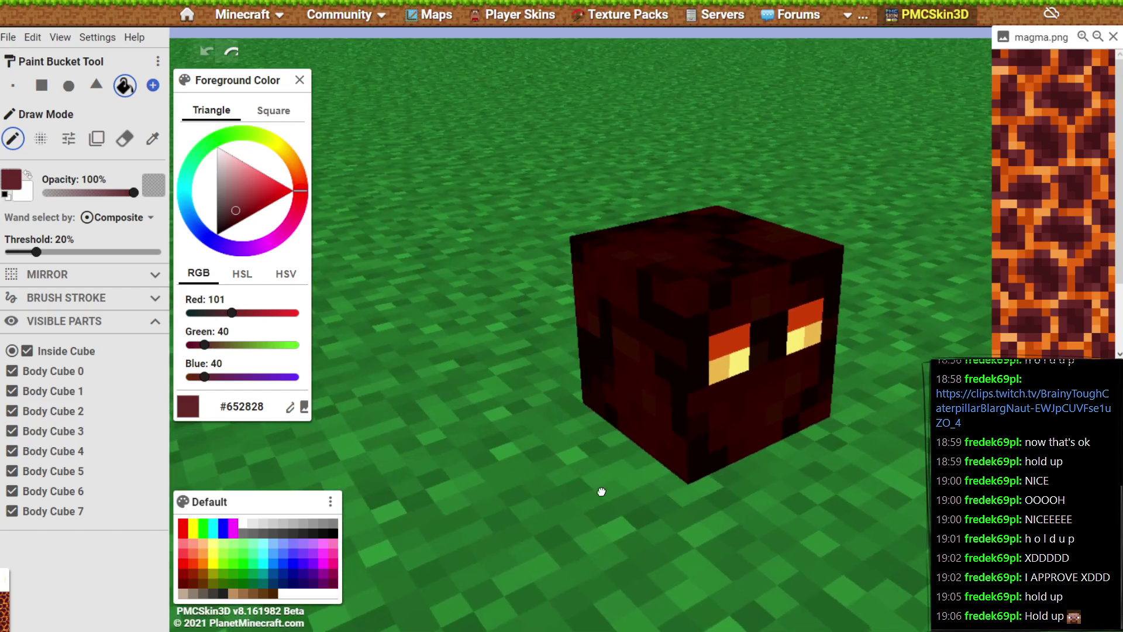
Fill every slice of the cube's front face around the eyes and one adjacent side face with #652828.
left_click_drag(602, 491, 730, 473)
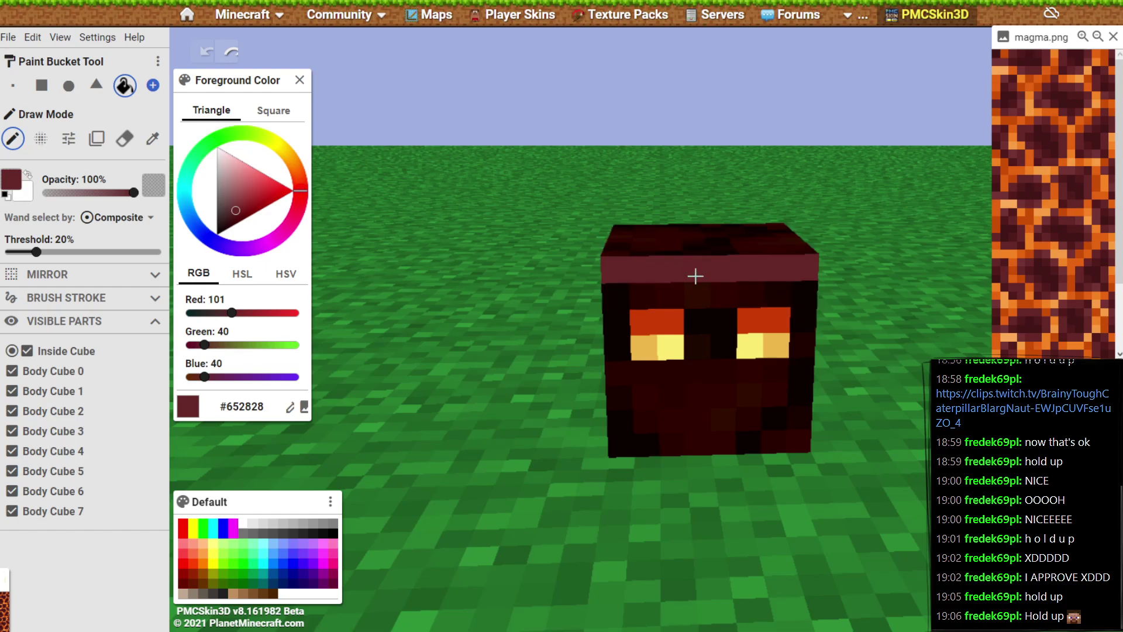
mouse_move(696, 276)
left_mouse_down()
mouse_move(705, 453)
mouse_move(641, 386)
mouse_move(634, 320)
mouse_move(613, 311)
mouse_move(614, 354)
left_mouse_up()
left_click_drag(805, 349, 802, 333)
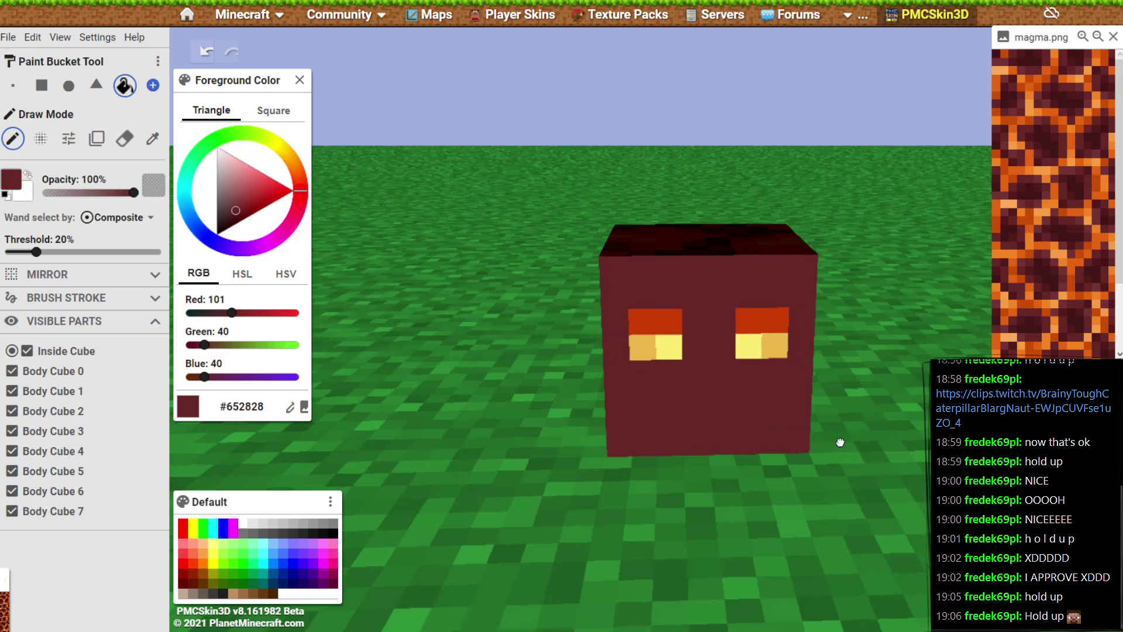
left_click_drag(840, 377, 711, 226)
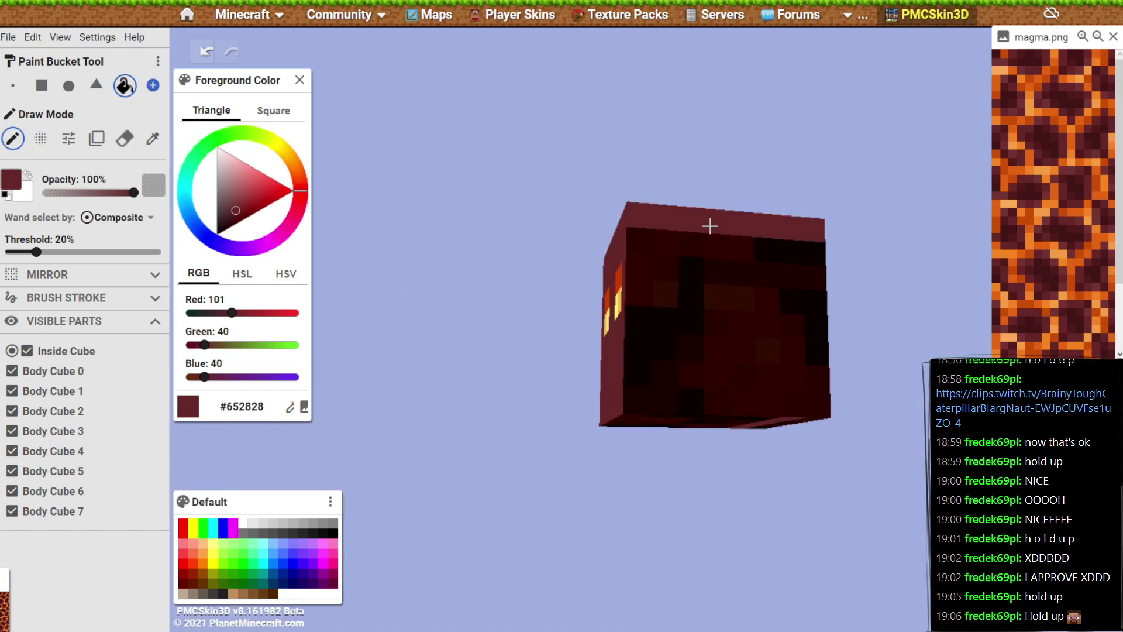
left_click(705, 267)
left_click(697, 396)
Fill the remaining dark strips of the cube's underside and the opposite side face with #652828.
left_click_drag(897, 446, 984, 266)
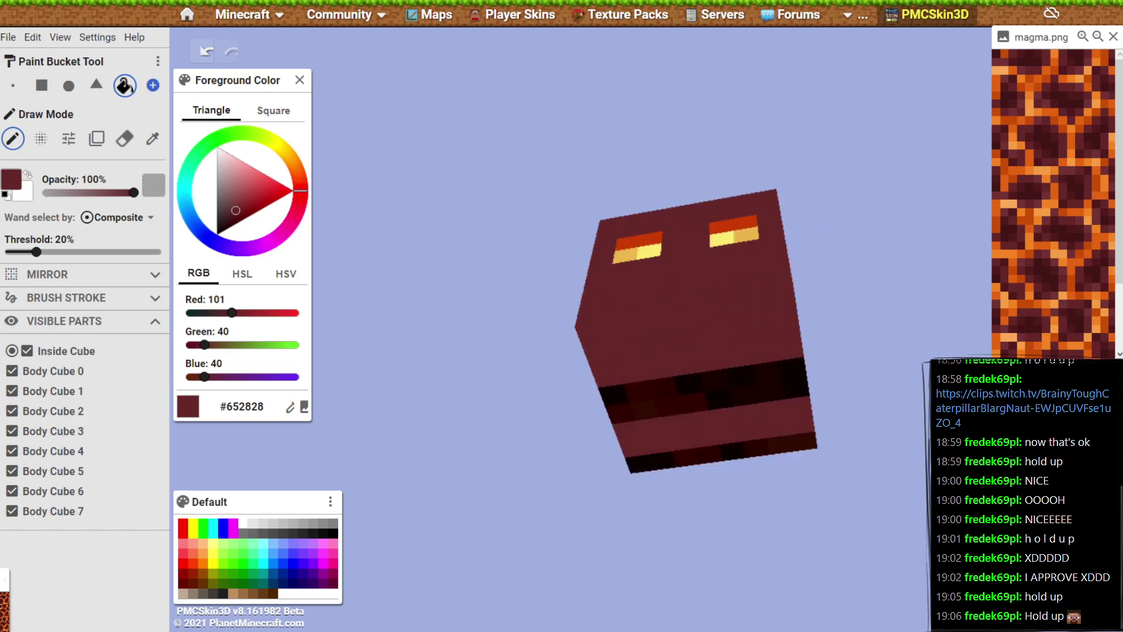
left_click(765, 438)
left_click(753, 445)
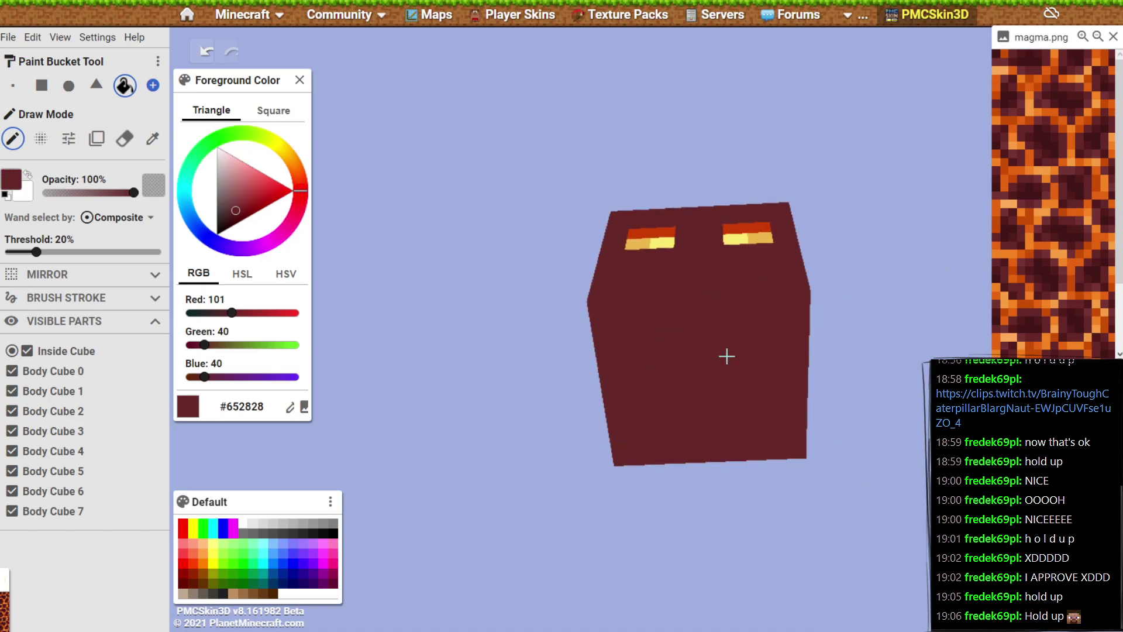
left_click_drag(548, 387, 712, 343)
left_click(712, 344)
left_click(713, 250)
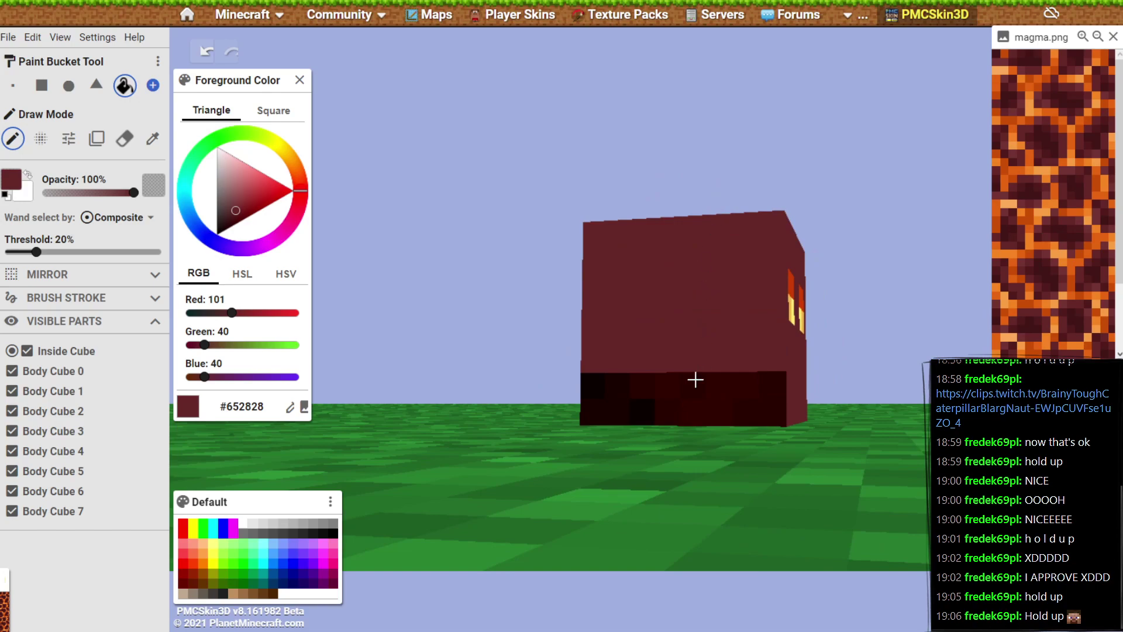
left_click(696, 379)
Fill the cube's back and top faces with #652828.
left_click_drag(592, 409, 770, 454)
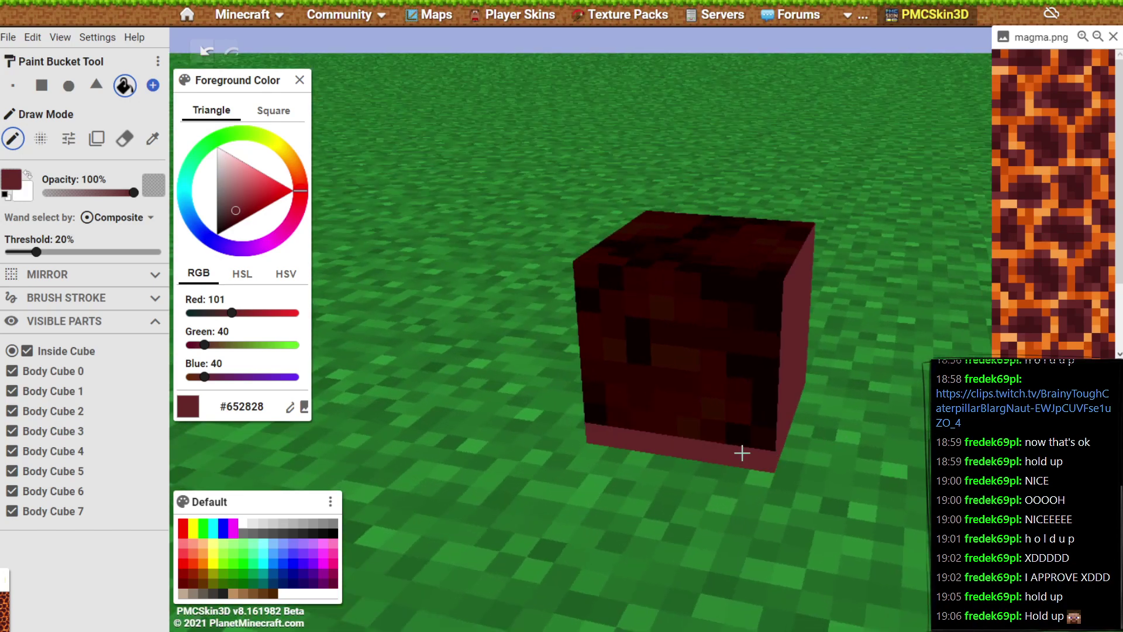
left_click(747, 399)
left_click(748, 249)
left_click_drag(747, 219, 848, 562)
Sample the burnt orange #CA4E06 from the magma.png reference and paint the upper row of both eyes with the Pixel Brush.
left_click(1039, 175)
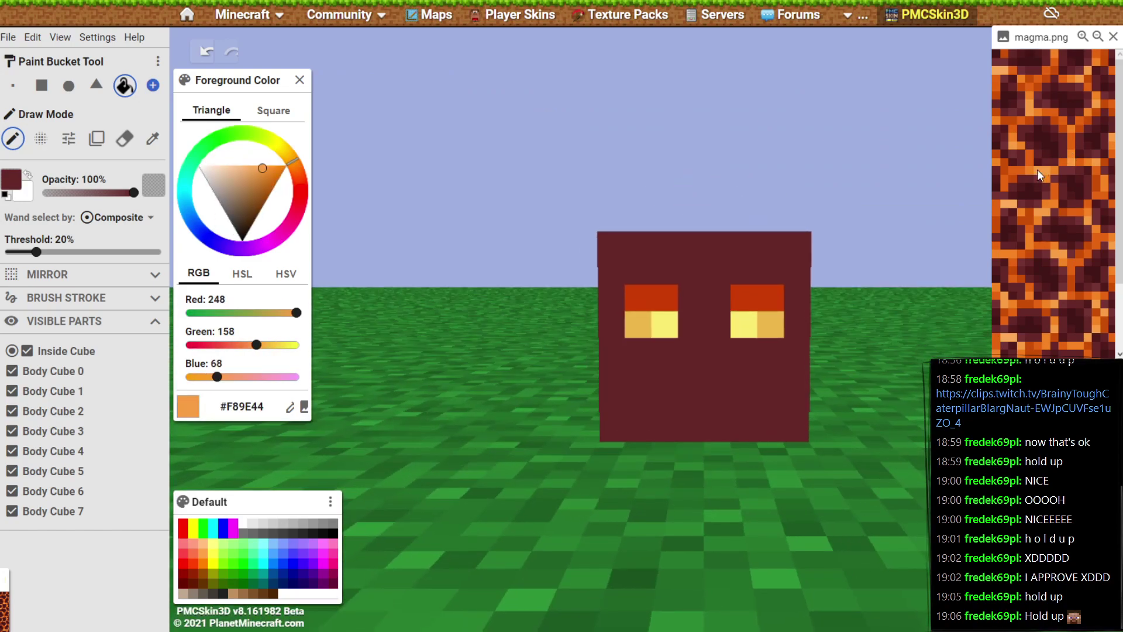
left_click(1032, 167)
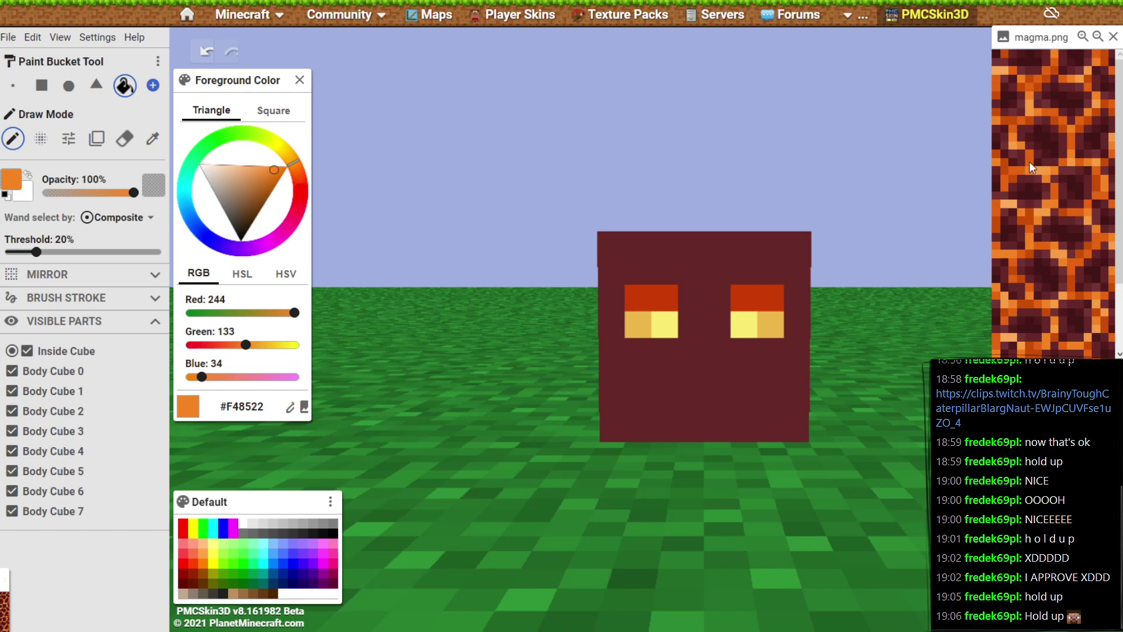
left_click(1030, 157)
left_click(12, 86)
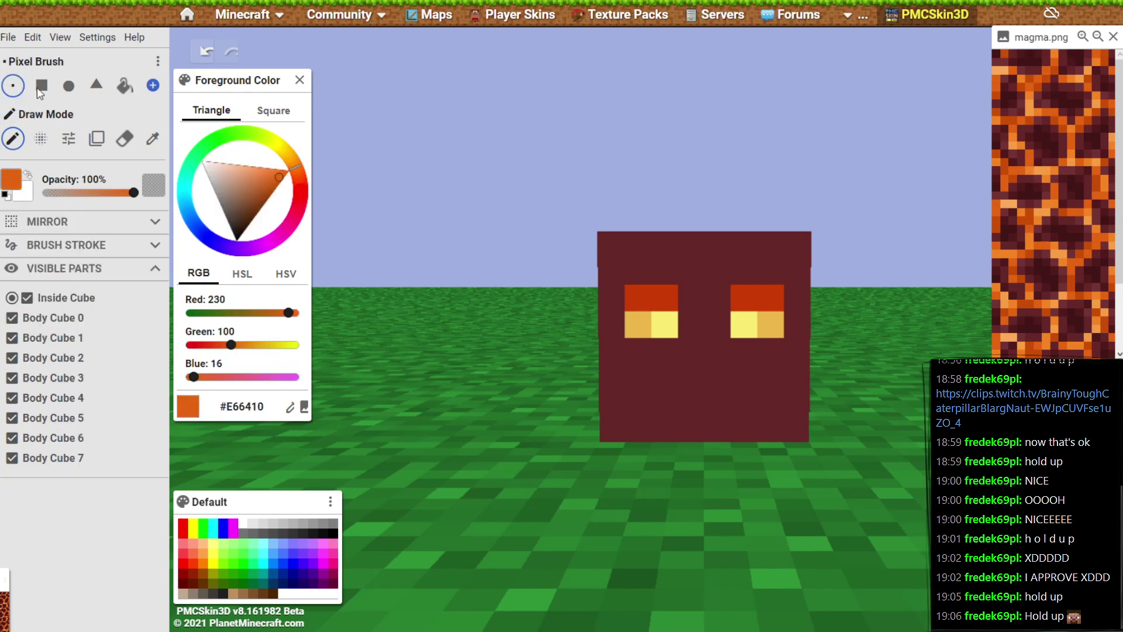
left_click(73, 272)
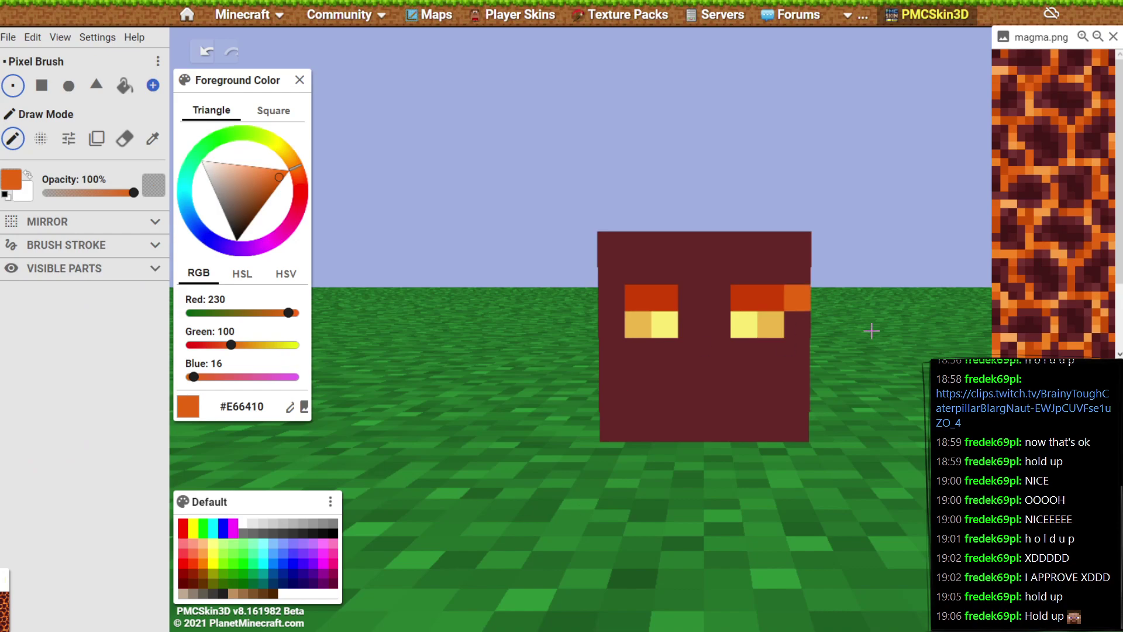
left_click(999, 173)
left_click(1006, 167)
left_click(797, 272)
left_click(642, 301)
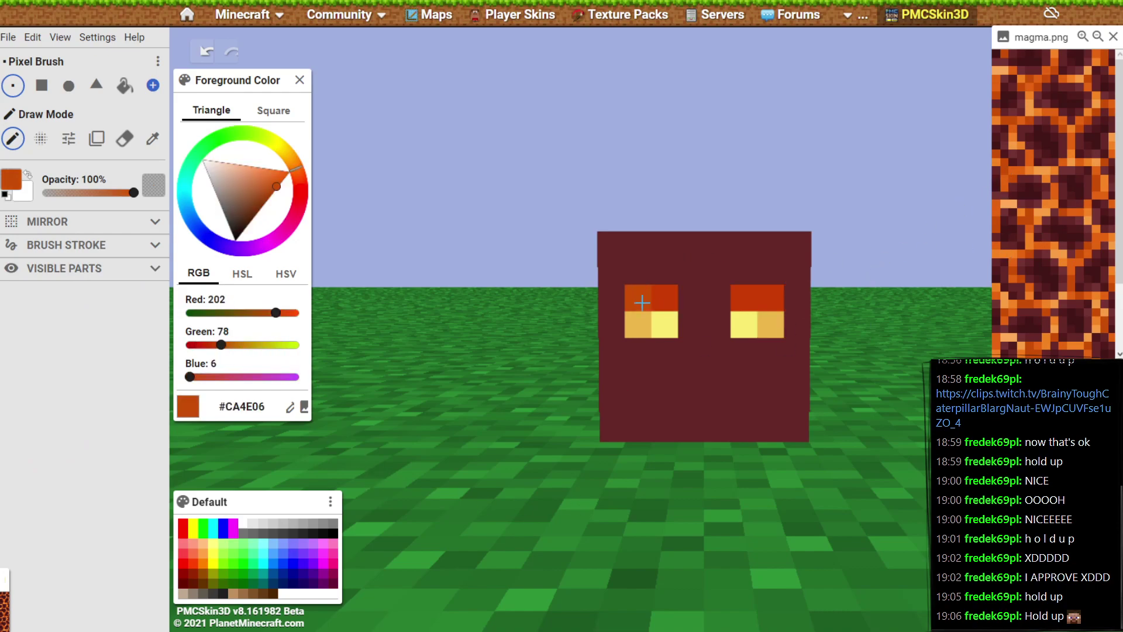
left_click(659, 301)
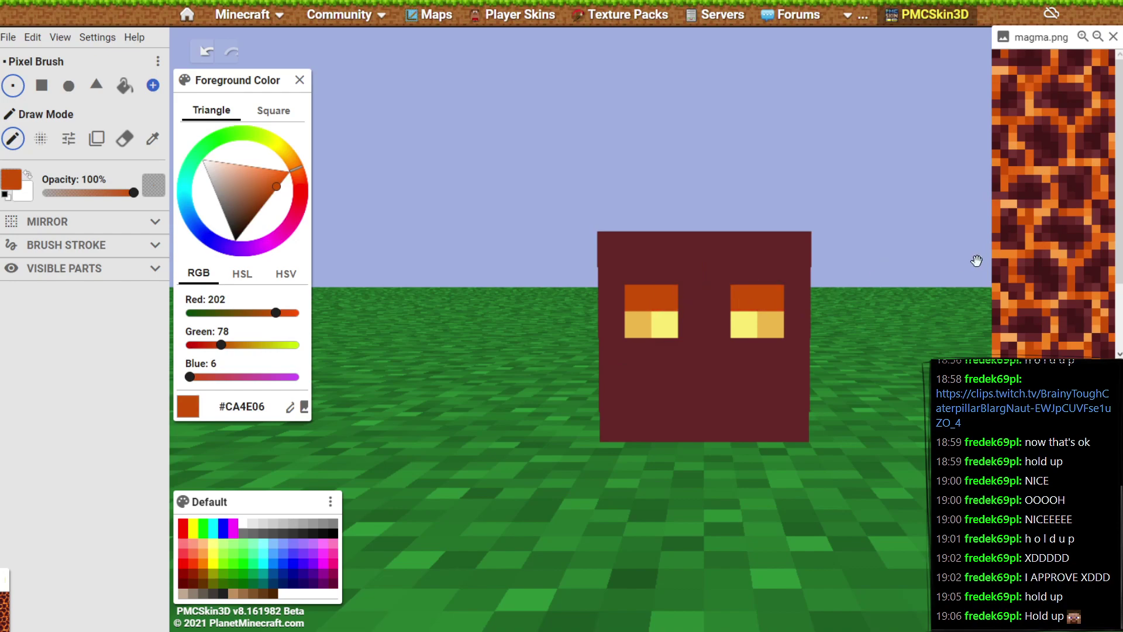
Sample #F89E44 from the reference and paint the lower inner pixel of the right-hand eye.
left_click(1053, 176)
left_click(772, 325)
left_click(754, 332)
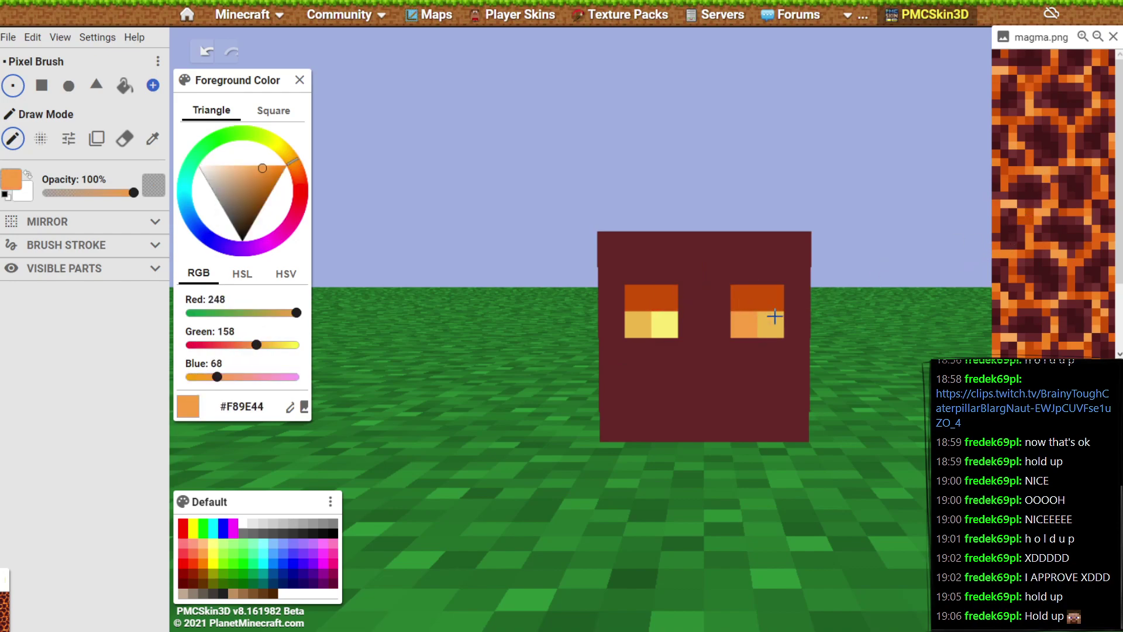
Sample #F48522 from the reference and paint the lower outer pixel of both eyes.
left_click(1055, 167)
left_click(1040, 168)
left_click(1023, 170)
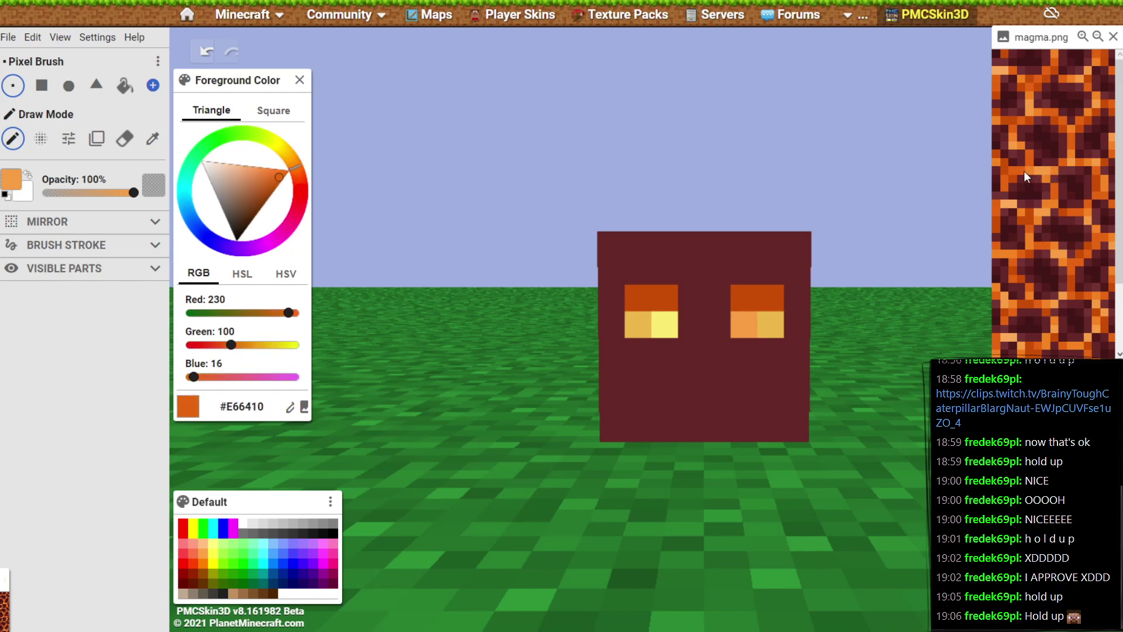
left_click(1031, 174)
left_click(763, 331)
left_click(644, 330)
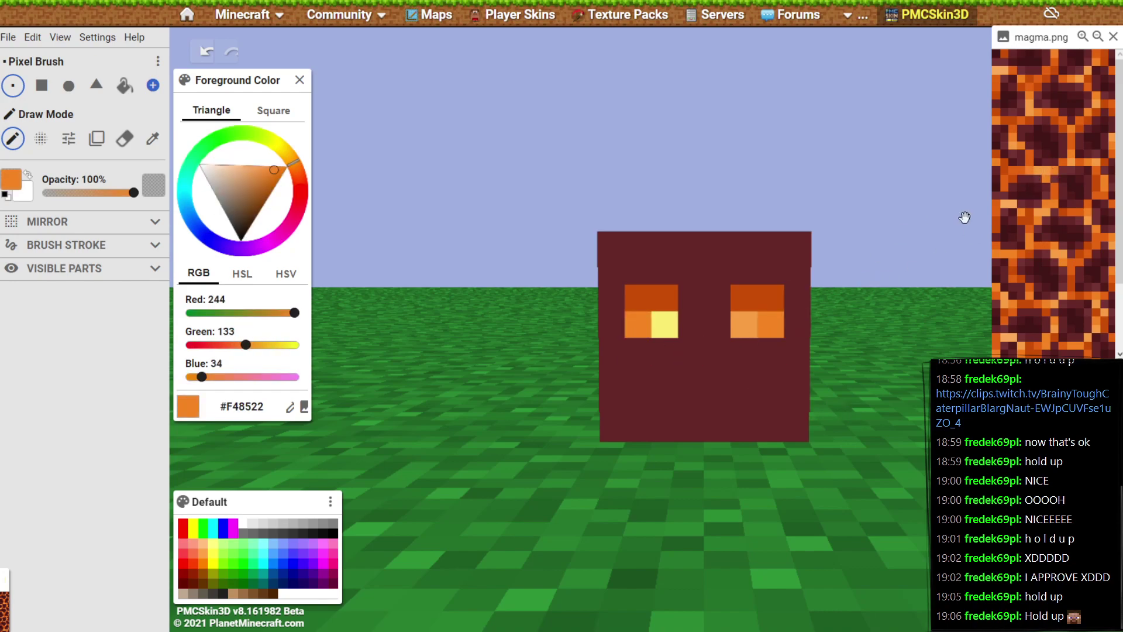
Resample #F89E44 from the reference and paint the lower inner pixel of the left-hand eye.
left_click(1029, 146)
left_click(1031, 173)
left_click(1041, 167)
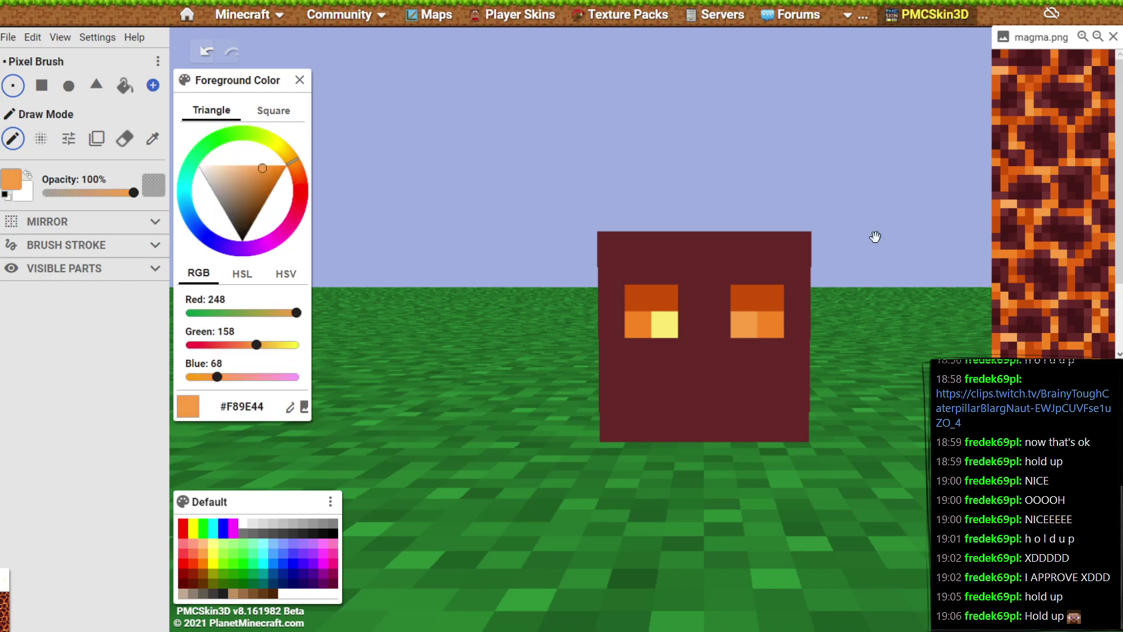
left_click(670, 325)
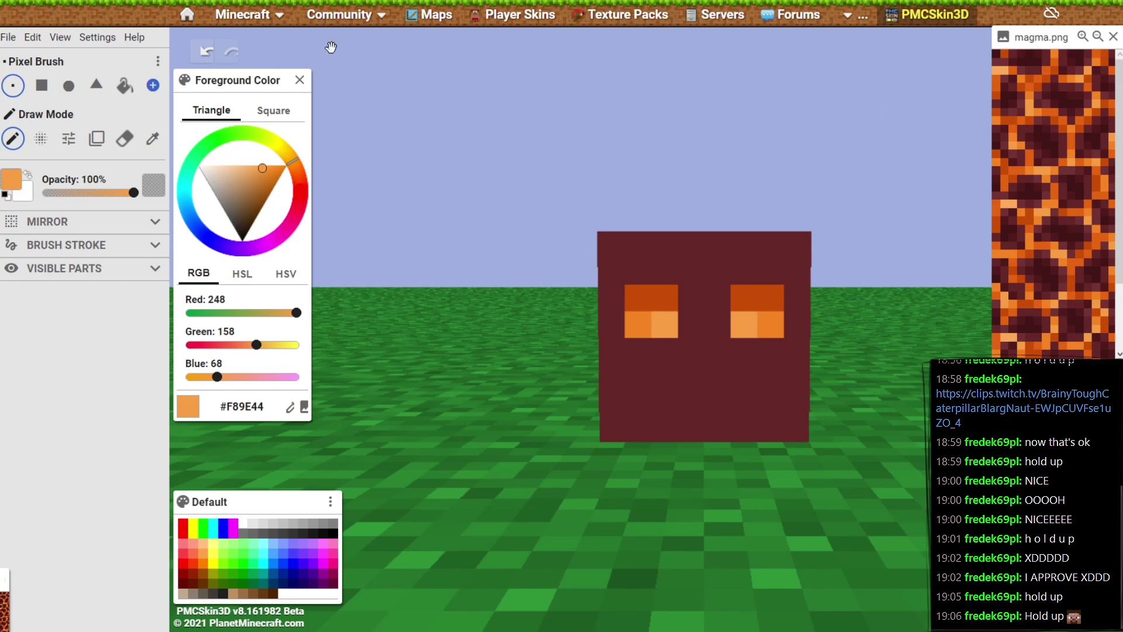
Sample #E66410 from the magma.png reference and try a diagonal lava crack from the face's upper edge to the right-hand eye, undoing the stroke.
mouse_move(1038, 106)
left_mouse_down()
mouse_move(1016, 108)
mouse_move(1030, 72)
mouse_move(1030, 86)
left_mouse_up()
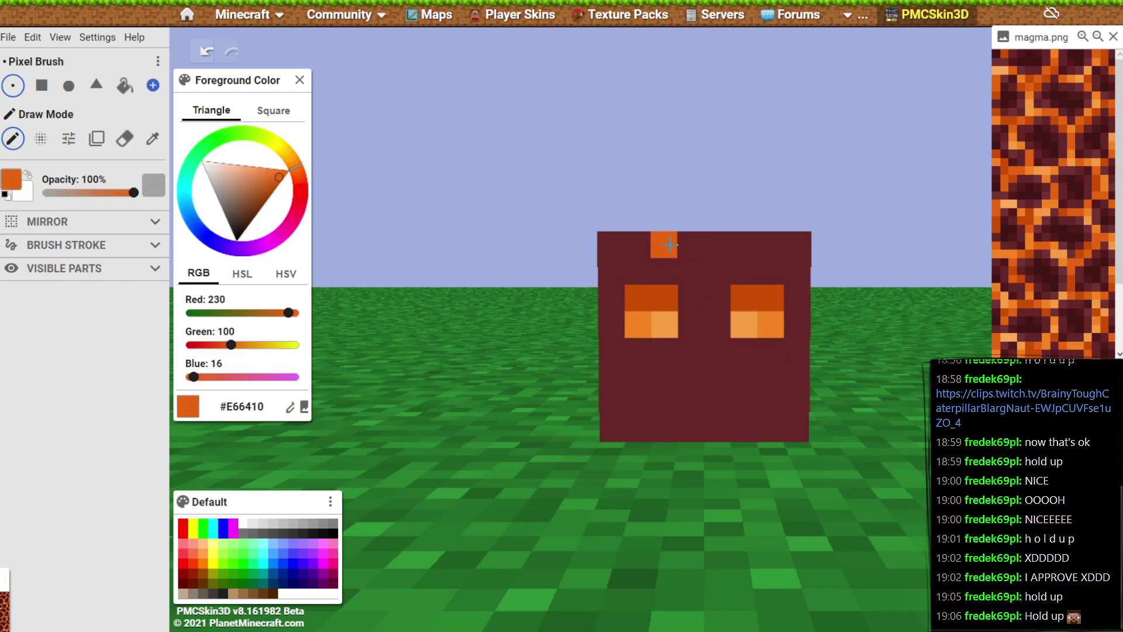
left_click_drag(666, 241, 718, 297)
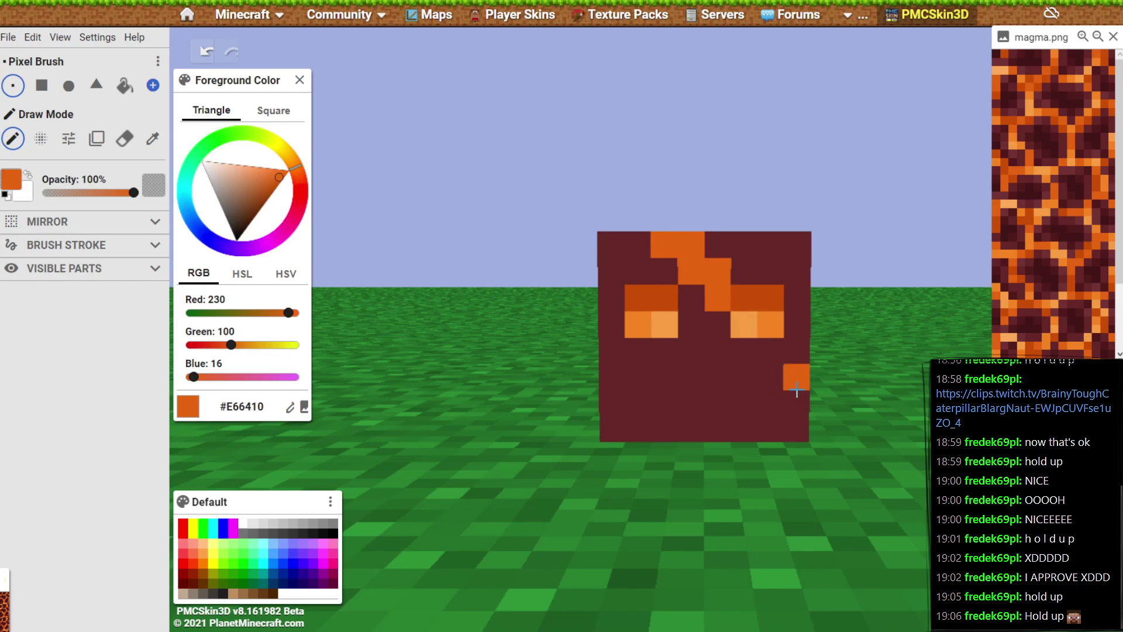
key("ctrl+z")
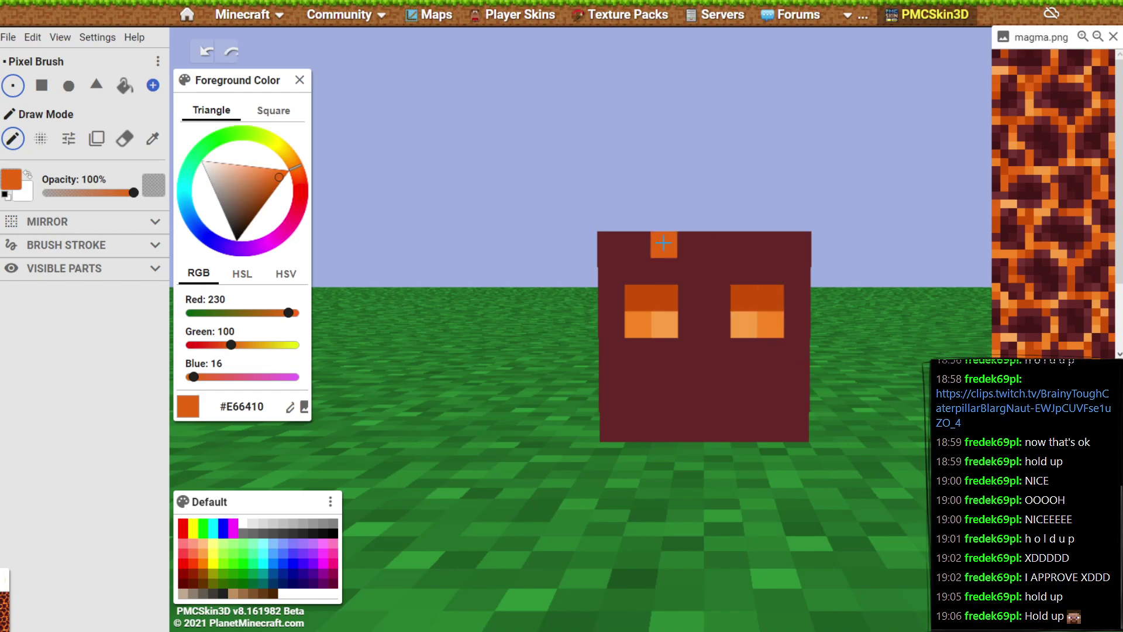
Paint a lava crack from the face's upper edge past the right-hand eye to the lower edge, adding two pixels along the right-hand edge.
mouse_move(664, 242)
left_mouse_down()
mouse_move(692, 244)
mouse_move(718, 271)
left_mouse_up()
left_click(771, 349)
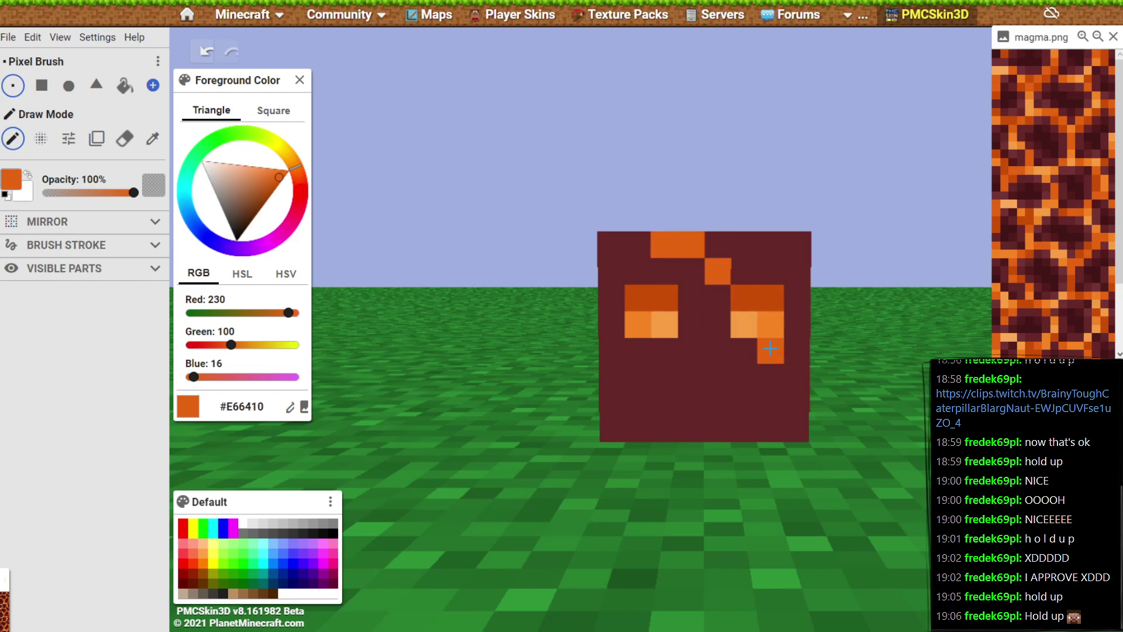
left_click(771, 376)
left_click(744, 402)
left_click(709, 434)
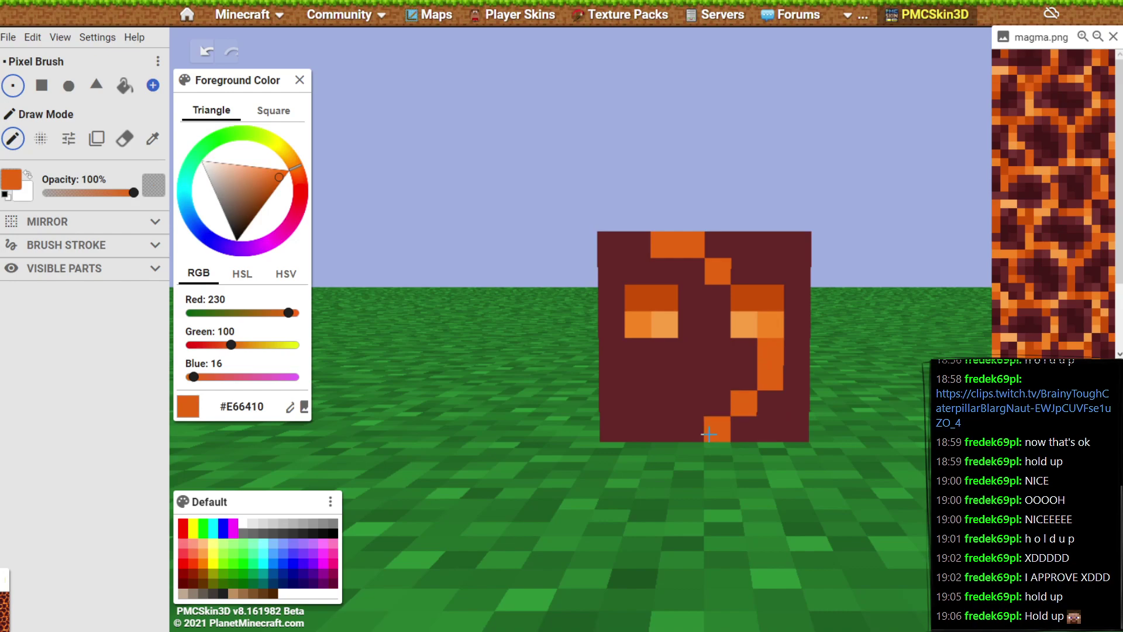
left_click(796, 404)
left_click(797, 272)
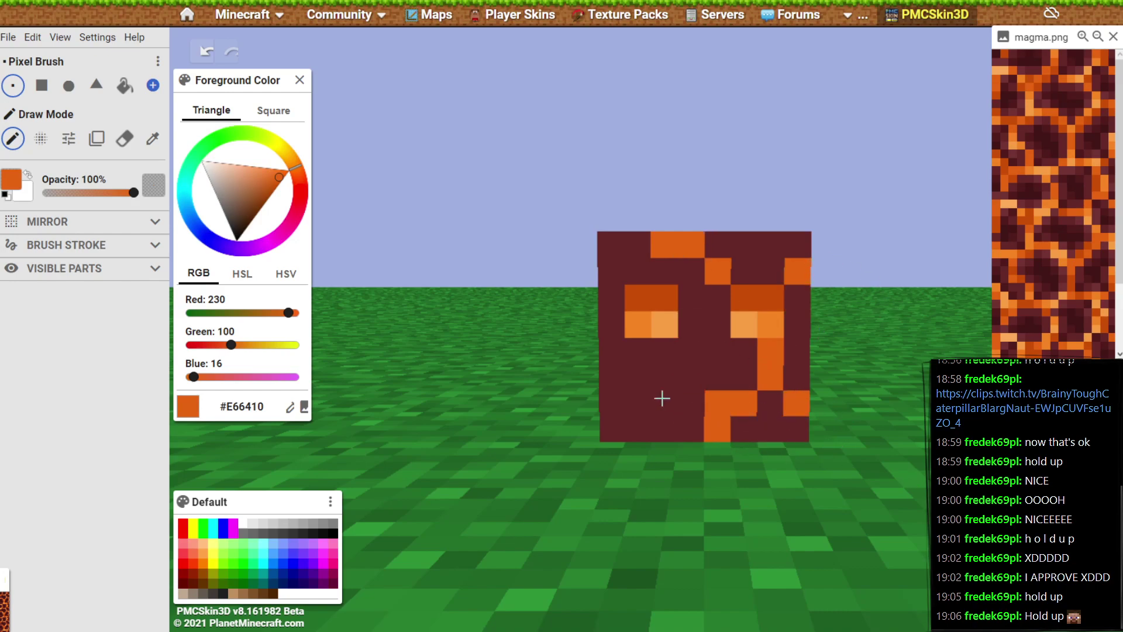
Sample #CA4E06 from the reference and recolour the crack pixel directly beneath the right-hand eye.
left_click(1013, 186)
left_click(1027, 213)
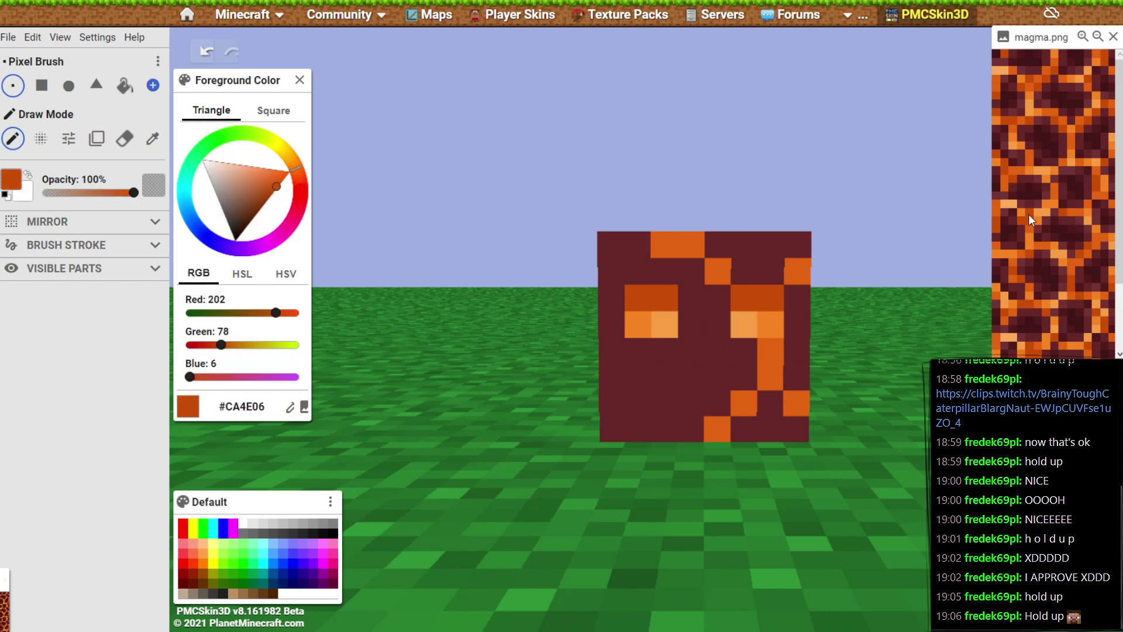
left_click(750, 346)
left_click(771, 351)
Sample #F48522 for the crack pixels above eye level and #CA4E06 for the second pixel beneath the right-hand eye.
left_click(1035, 188)
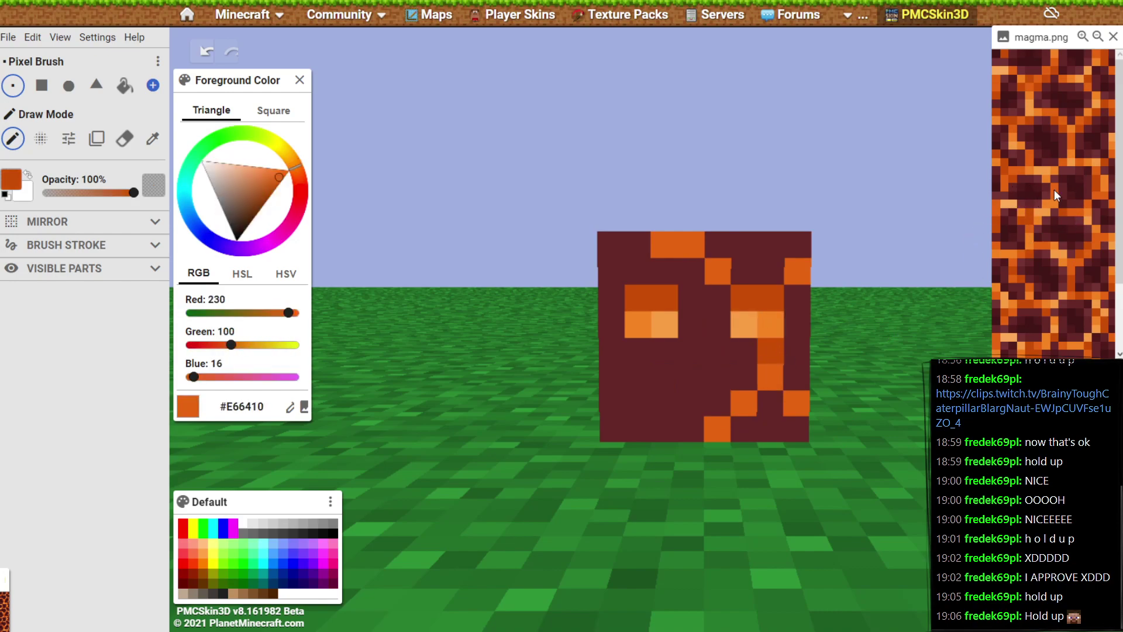
left_click(1044, 176)
left_click(718, 270)
left_click(1041, 222)
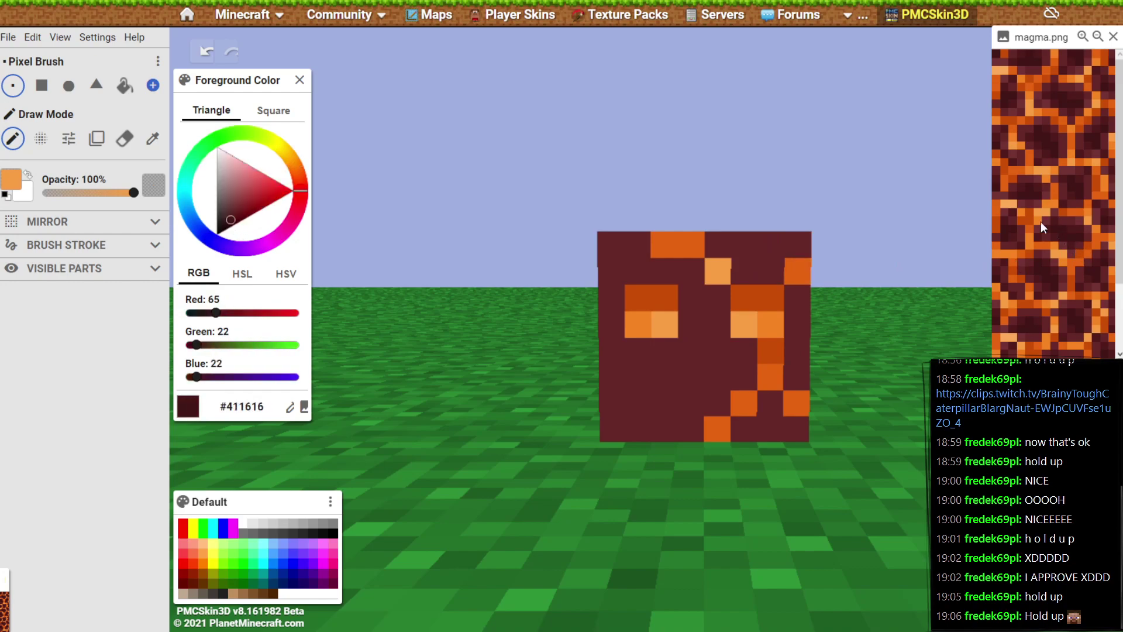
left_click(1033, 220)
left_click(1041, 212)
left_click(1042, 205)
left_click(1048, 220)
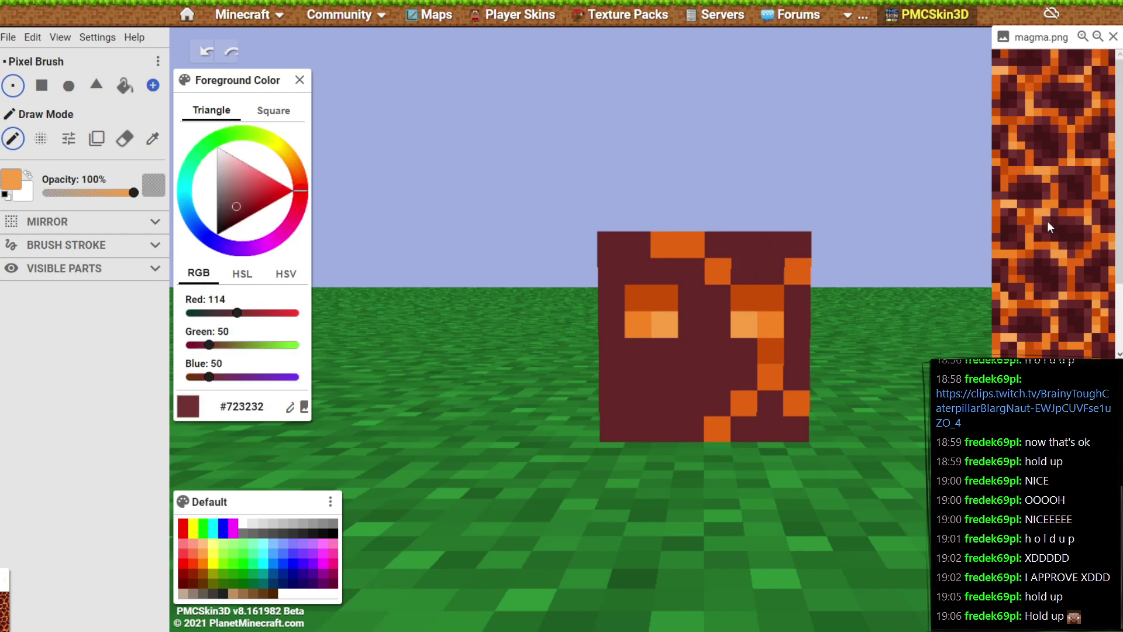
left_click(1047, 206)
left_click(700, 257)
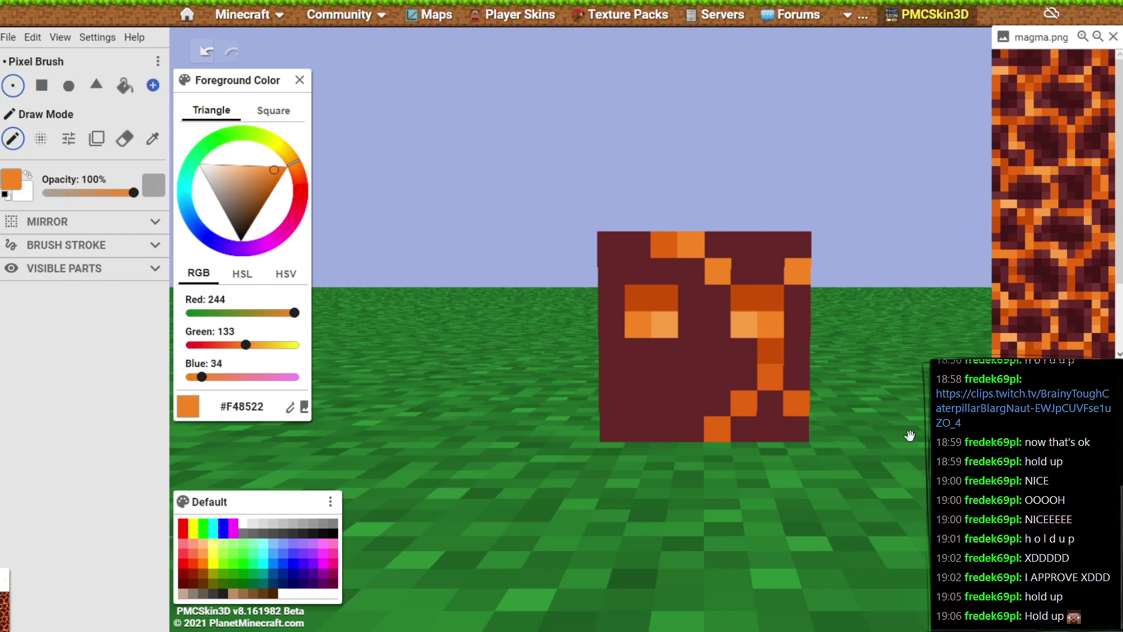
left_click(1030, 222)
left_click(1031, 231)
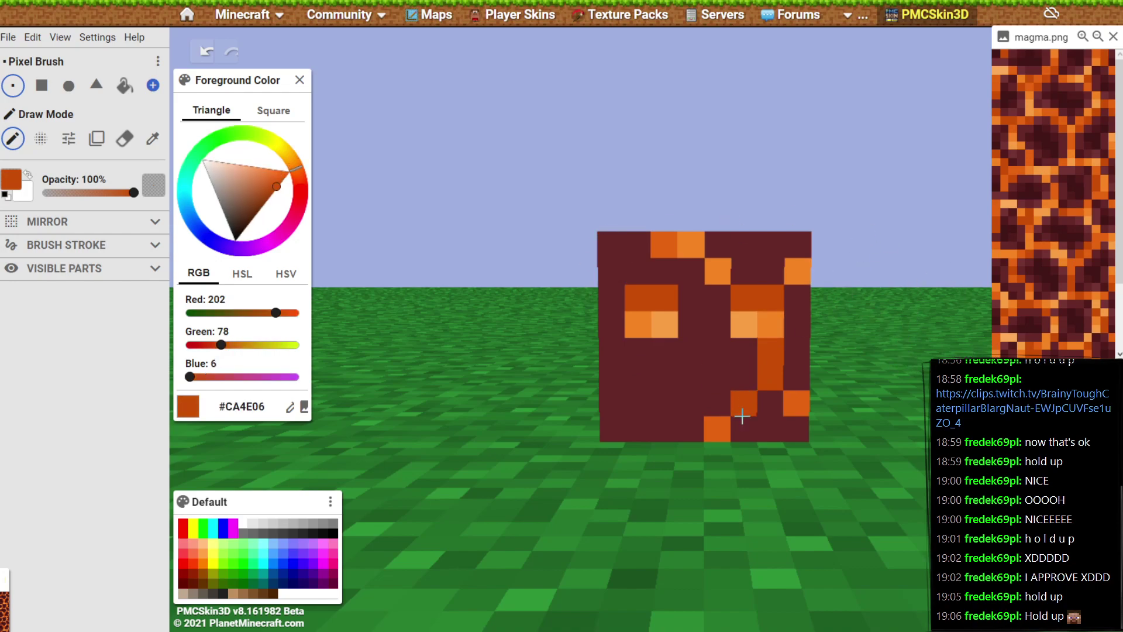
Resample #E66410 from the magma.png reference as the foreground colour.
left_click(1003, 181)
left_click(1031, 160)
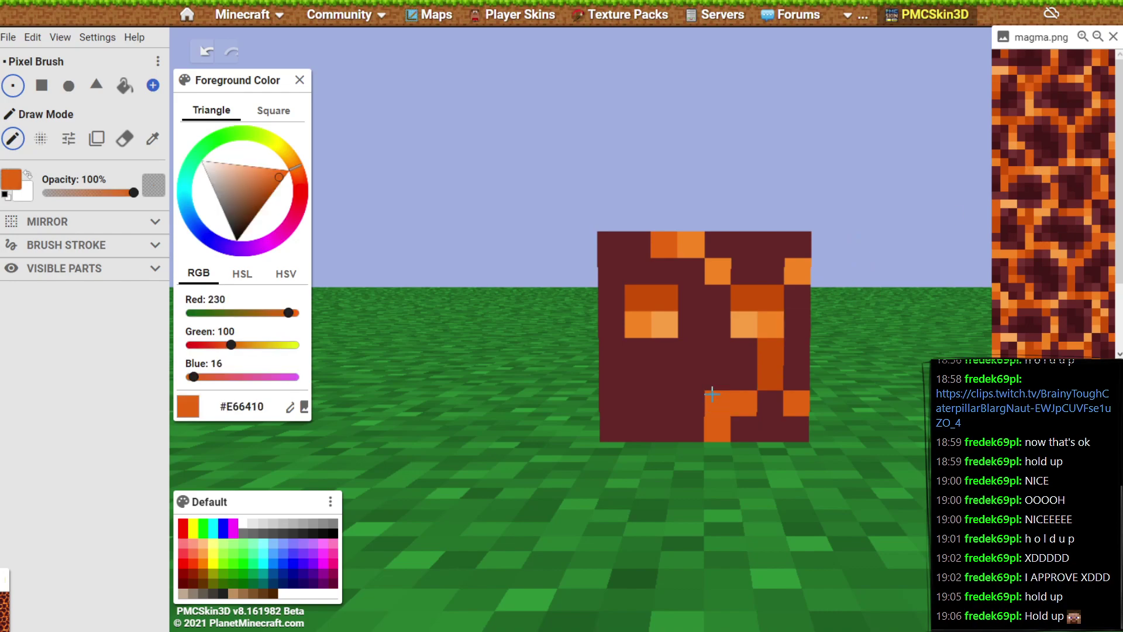
Paint #E66410 crack pixels between the eyes, beneath the left-hand eye, on the lower edge and in the face's upper right corner.
left_click(689, 378)
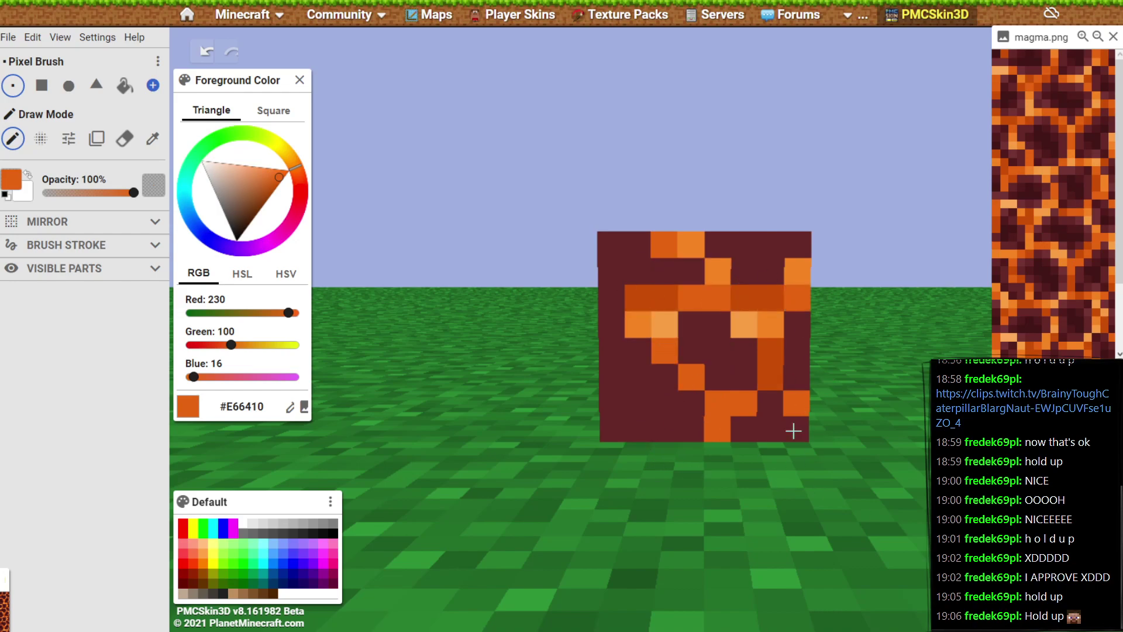
left_click(700, 433)
left_click(796, 243)
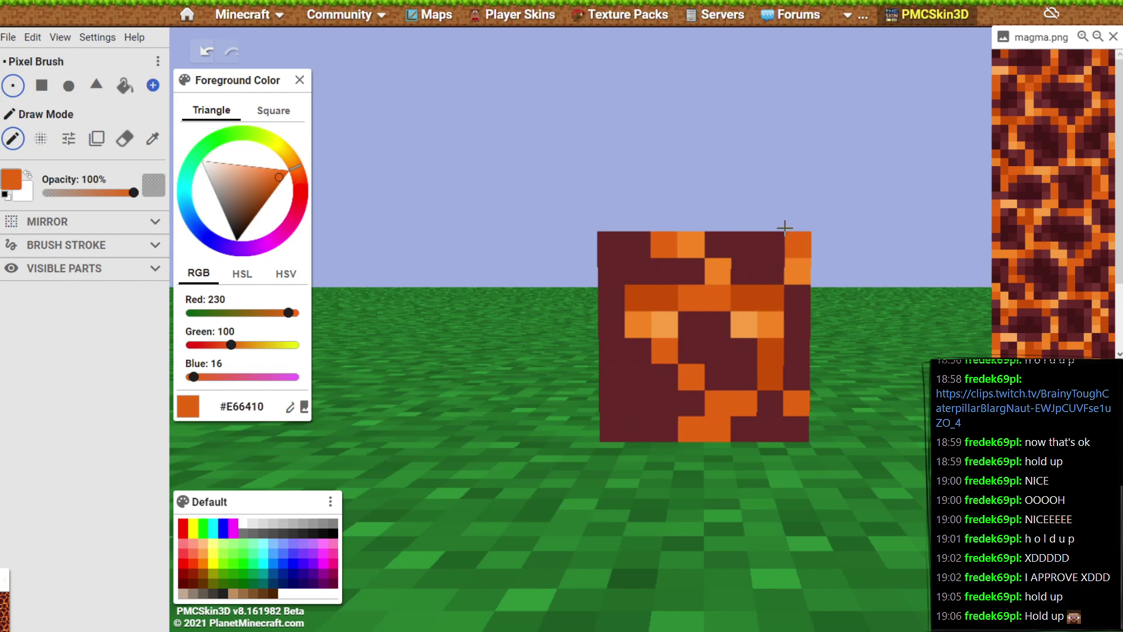
left_click(798, 297)
mouse_move(804, 423)
left_mouse_down()
mouse_move(863, 395)
mouse_move(855, 489)
mouse_move(687, 306)
mouse_move(692, 316)
mouse_move(738, 285)
mouse_move(810, 322)
left_mouse_up()
Paint #E66410 cracks down the face's left-hand edge, beneath the left-hand eye and near the upper left corner.
left_click_drag(875, 377, 775, 503)
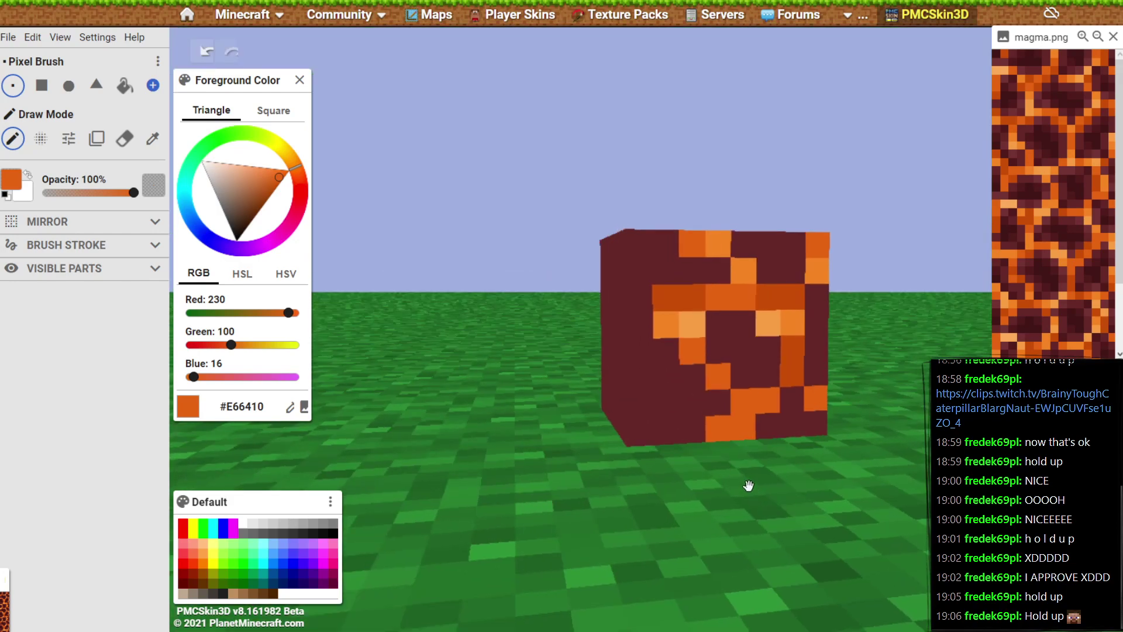
left_click(647, 364)
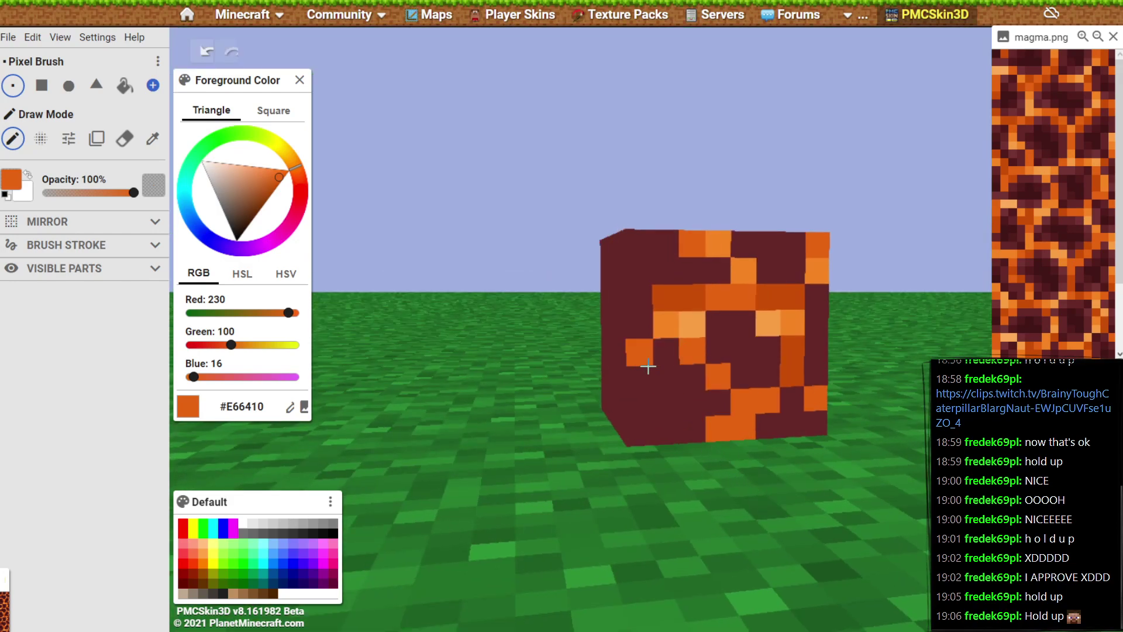
left_click(643, 369)
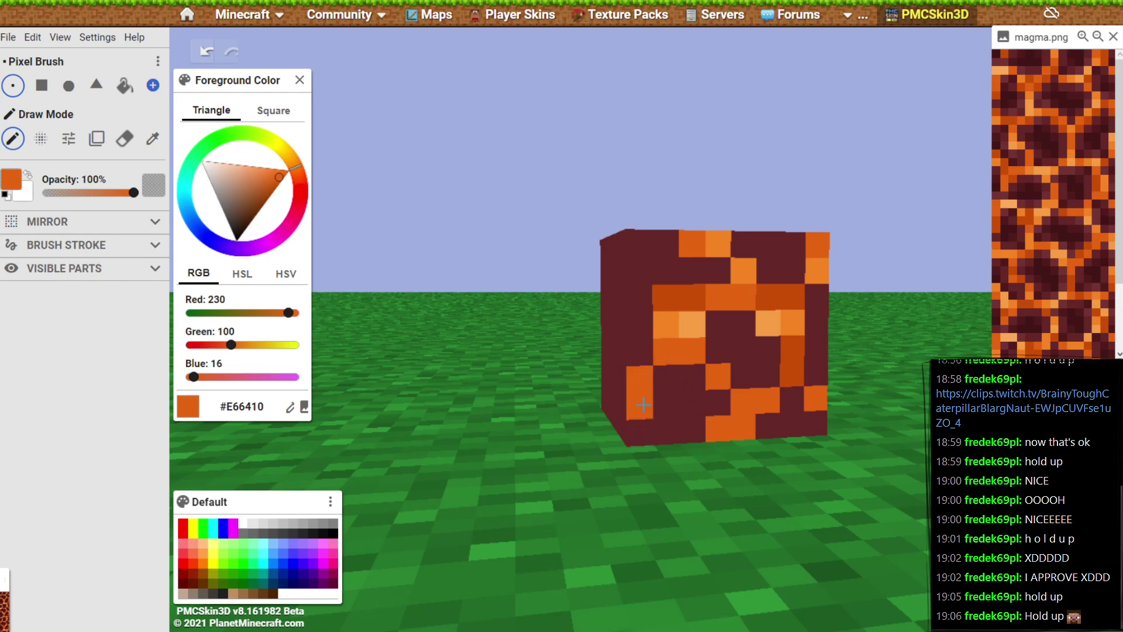
left_click_drag(644, 466, 652, 381)
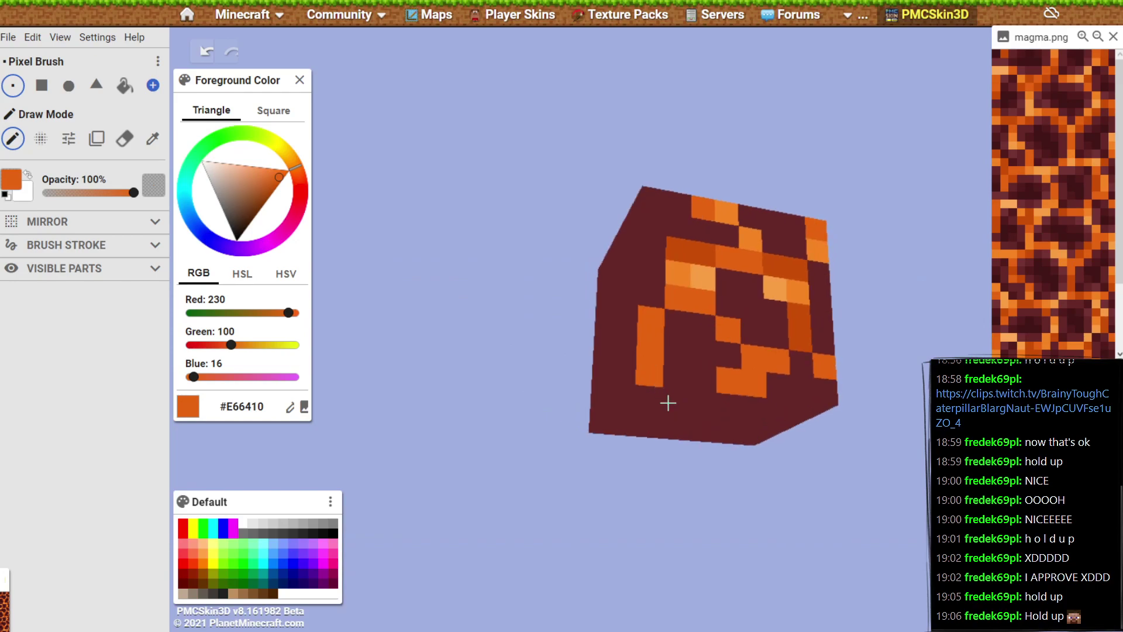
mouse_move(707, 462)
left_mouse_down()
mouse_move(640, 329)
mouse_move(550, 381)
mouse_move(574, 539)
mouse_move(640, 557)
left_mouse_up()
left_click_drag(674, 429, 797, 489)
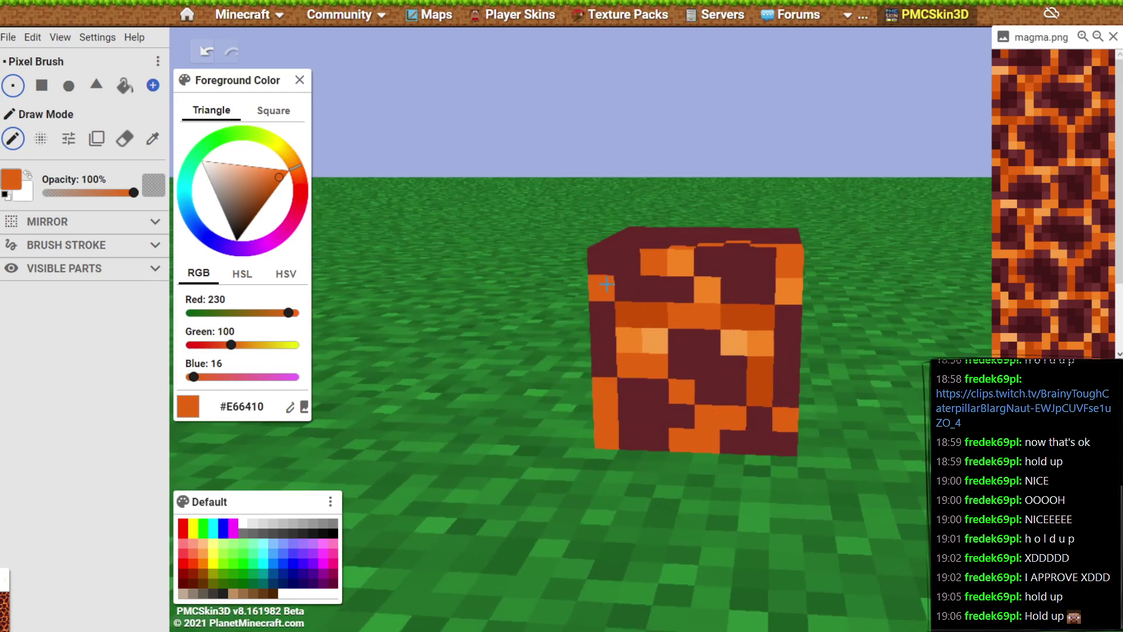
left_click_drag(865, 553, 879, 480)
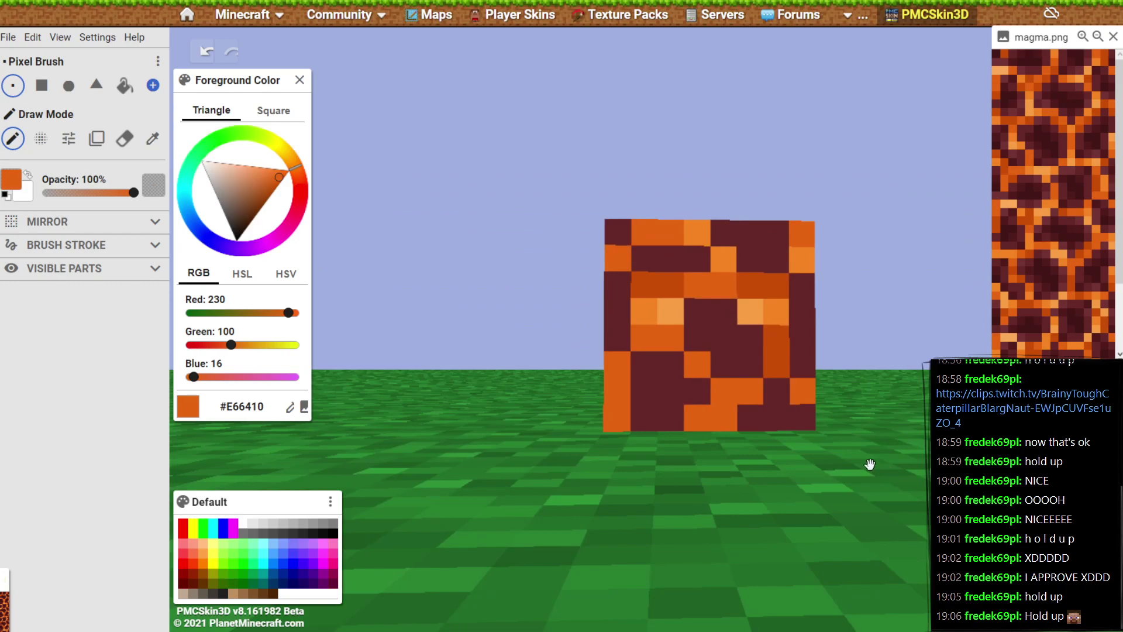
Undo all the lava crack strokes on the face, keeping only the painted eyes.
key("ctrl+z")
key("ctrl+z")
key("ctrl+z")
key("ctrl+z")
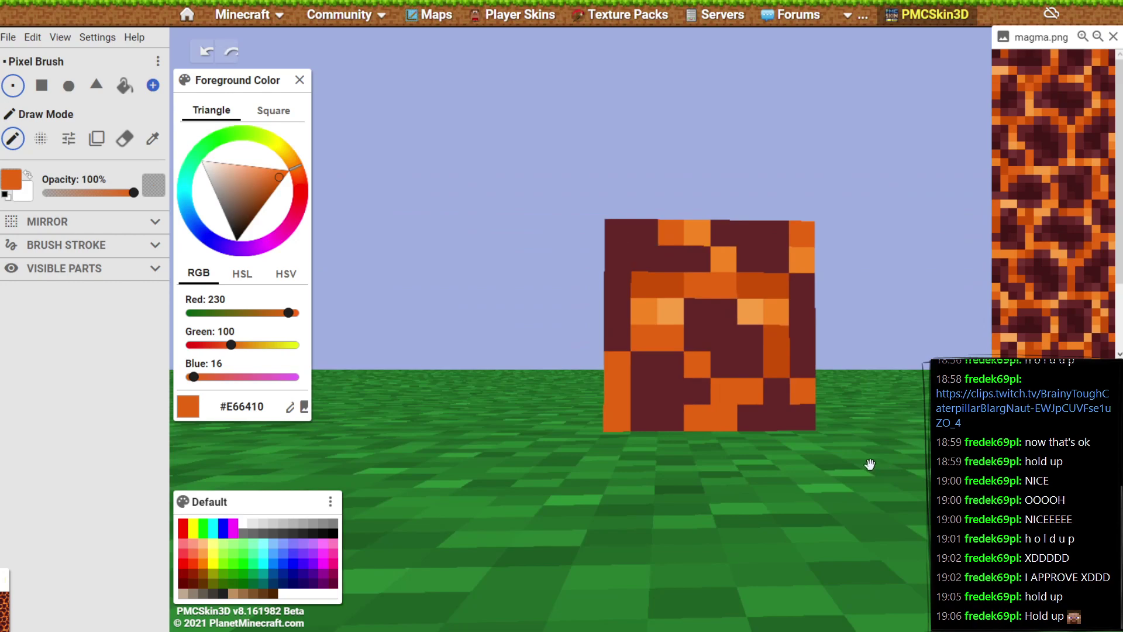
key("ctrl+z")
key("ctrl+z")
key("ctrl+z")
key("ctrl+z")
key("ctrl+z")
key("ctrl+z")
key("ctrl+z")
key("ctrl+z")
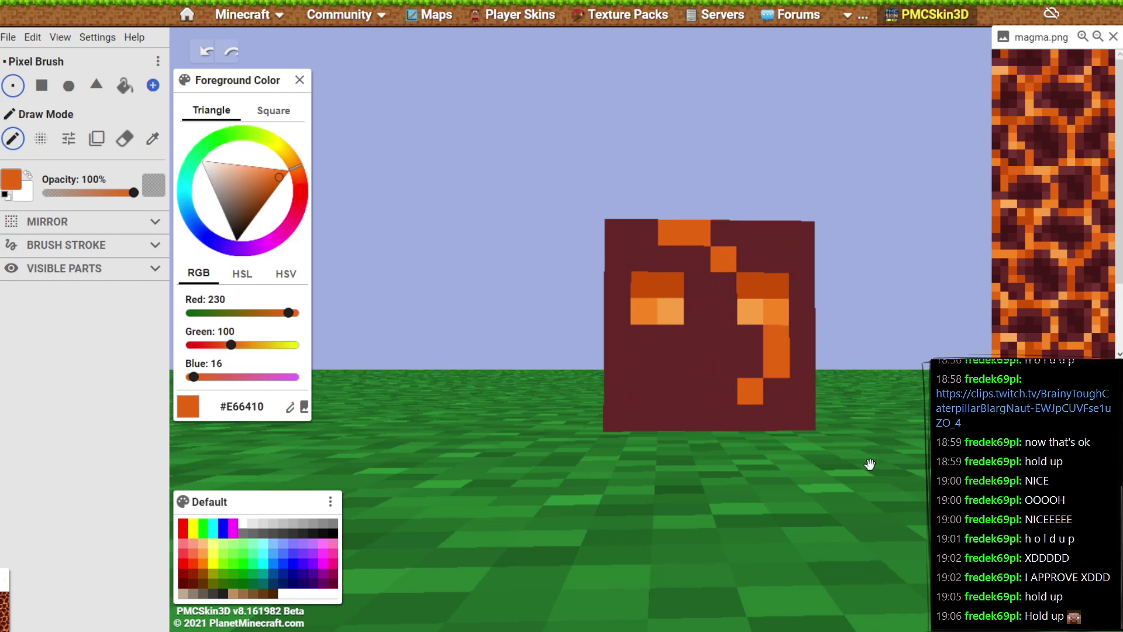
key("ctrl+z")
key("ctrl+z")
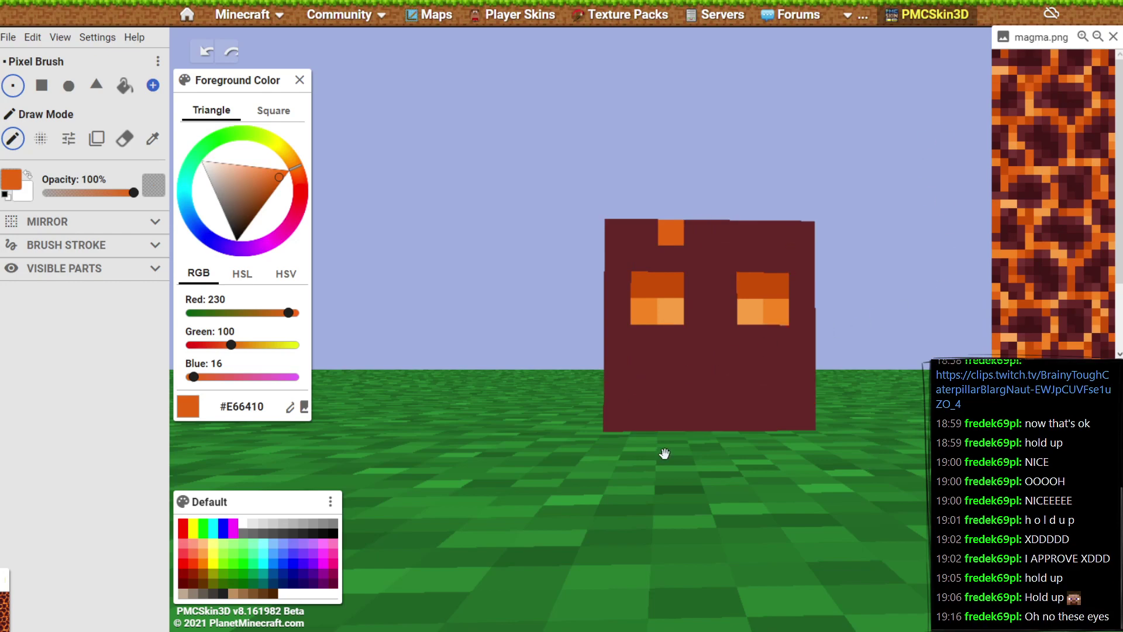
Paint a #E66410 crack rising diagonally from the lower left edge to between the eyes, and another from the right-hand eye to the upper edge.
left_click(631, 416)
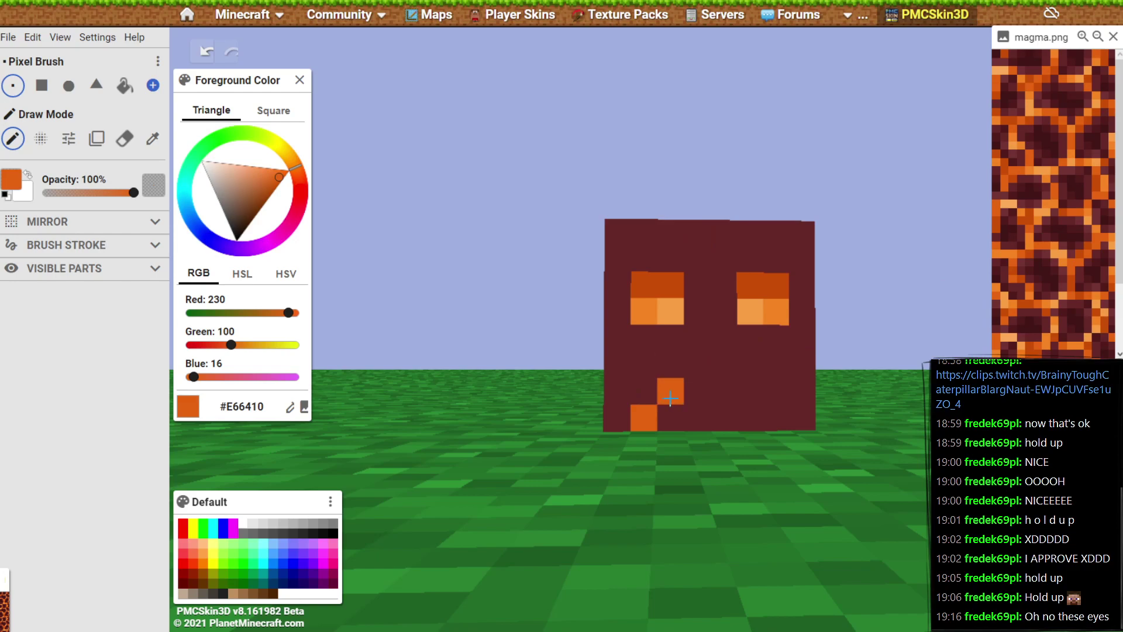
left_click(644, 391)
left_click(669, 364)
left_click(696, 365)
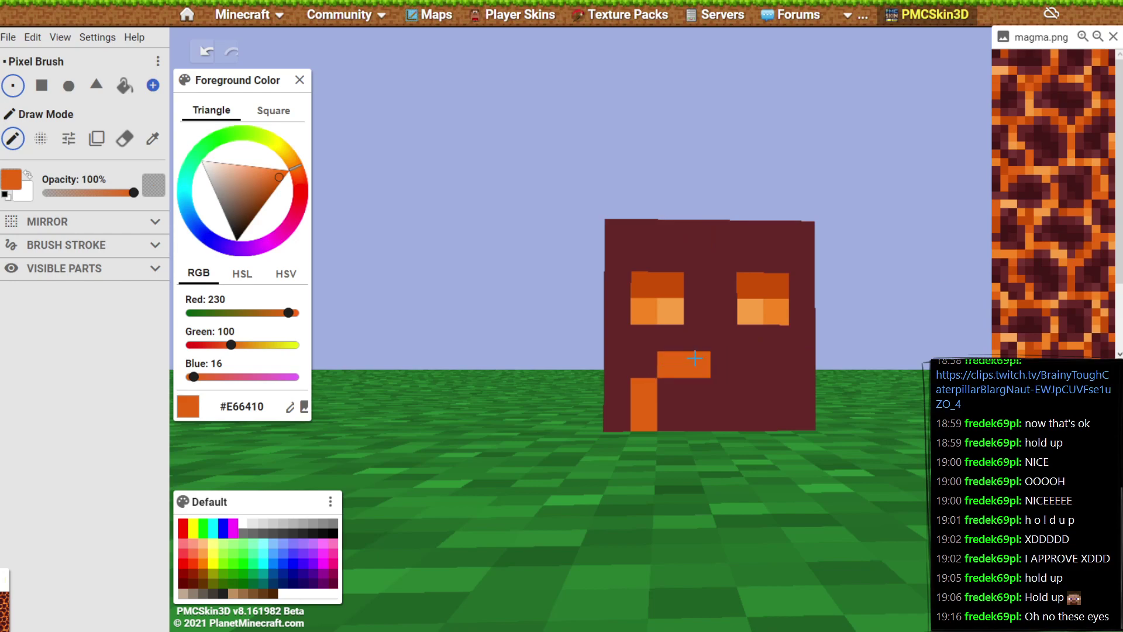
left_click(724, 339)
left_click(751, 259)
left_click(724, 232)
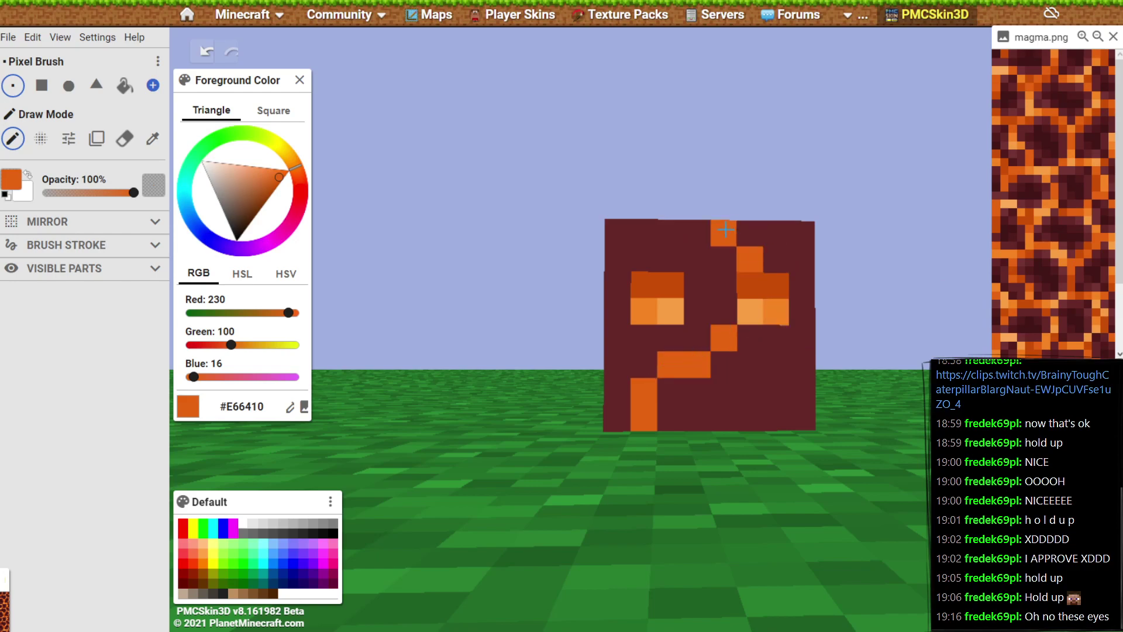
Paint a stepped #E66410 crack to the face's lower right edge and another from the left-hand eye to the upper left corner.
left_click(745, 387)
left_click(750, 391)
left_click(777, 365)
left_click(803, 364)
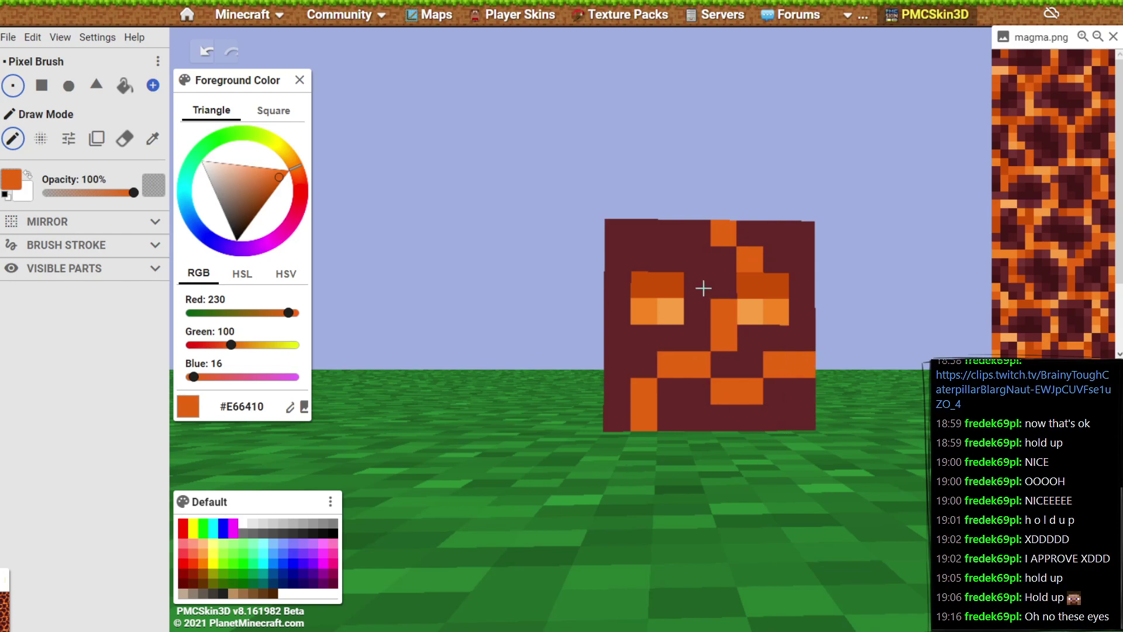
left_click(643, 258)
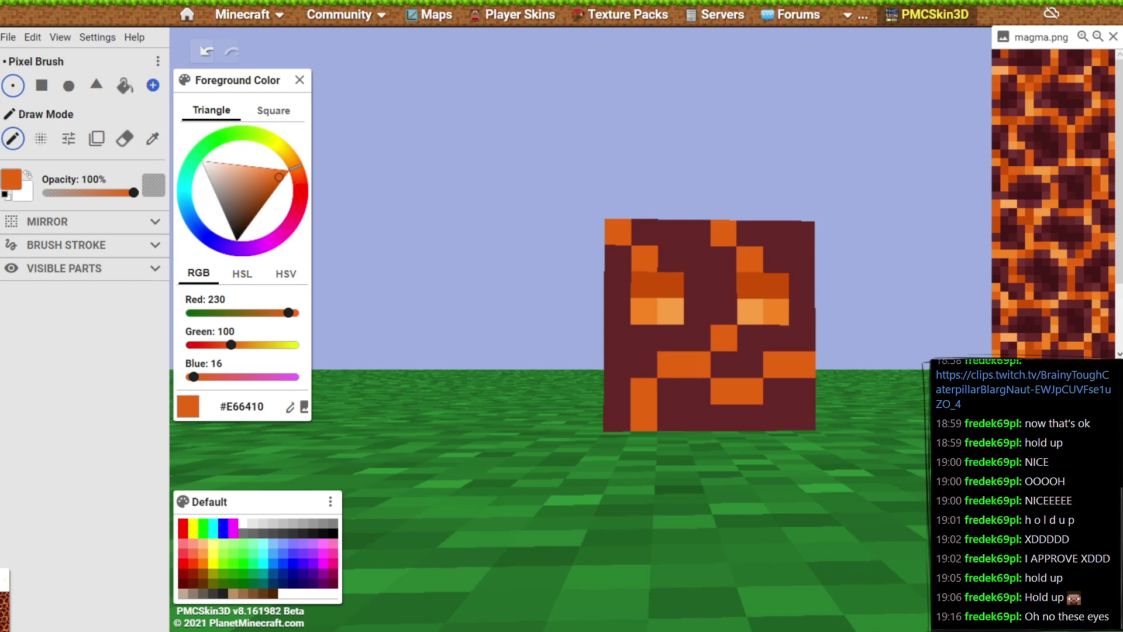
Try extra #E66410 crack pixels beside the left-hand eye and on the lower edge, undoing each one.
left_click(706, 315)
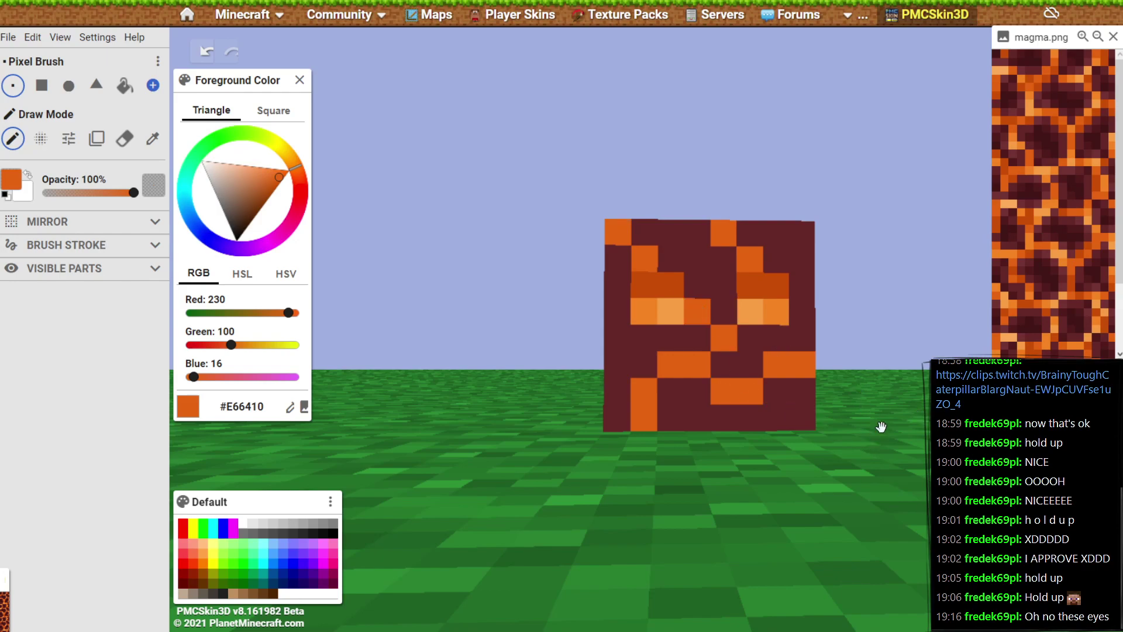
key("ctrl+z")
left_click(750, 417)
key("ctrl+z")
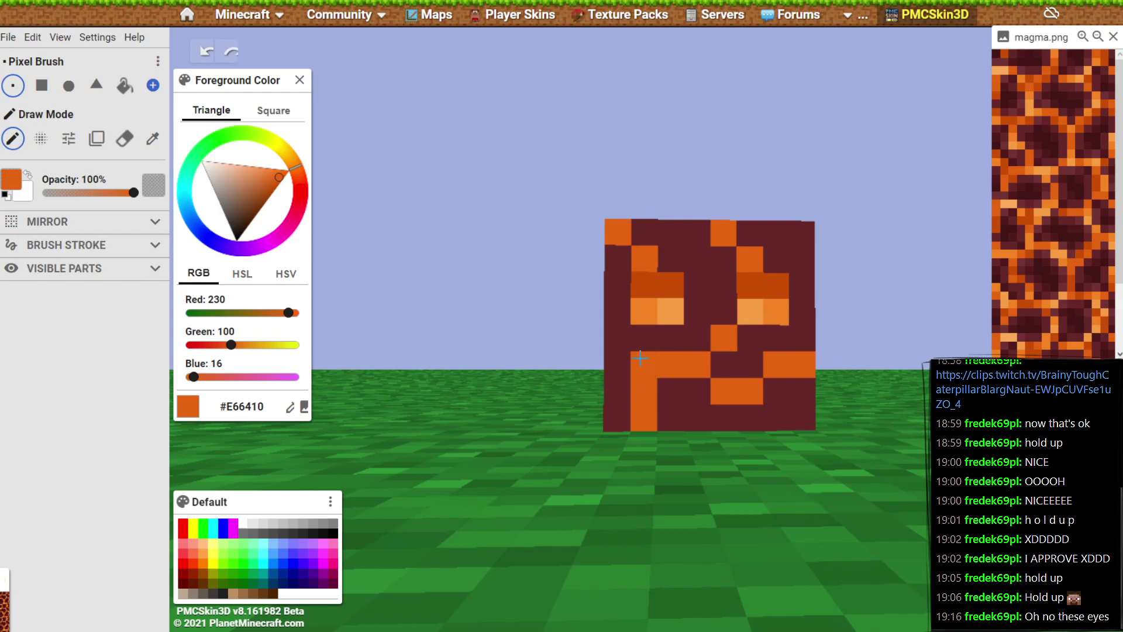
Paint a #E66410 pixel beneath the left-hand eye and join the cracks above both eyes with a horizontal row.
left_click(644, 336)
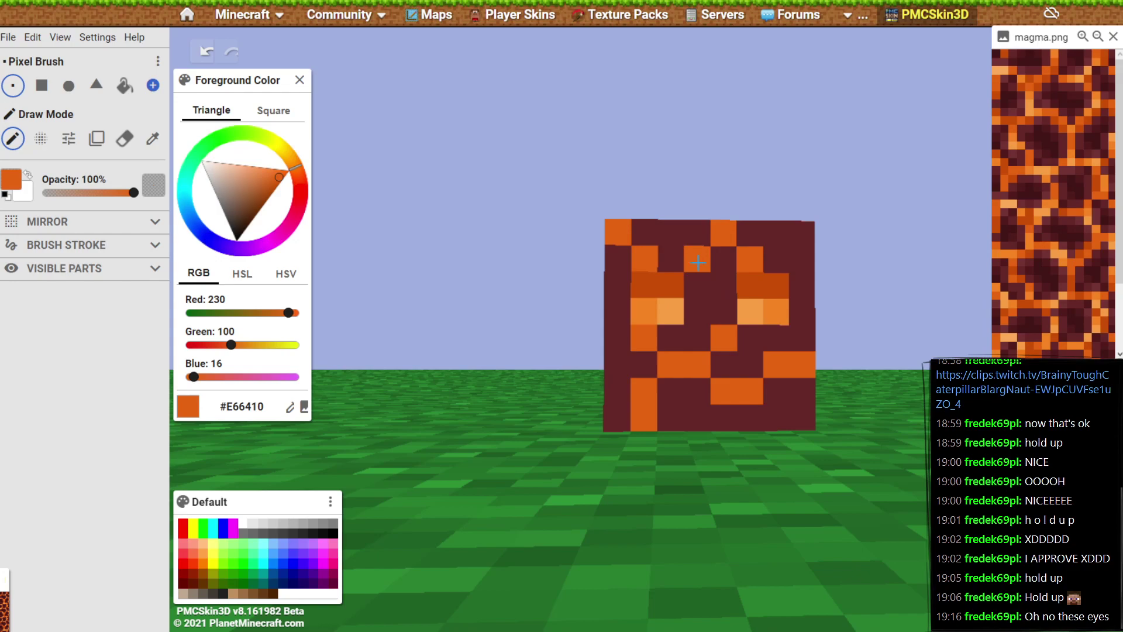
left_click(697, 285)
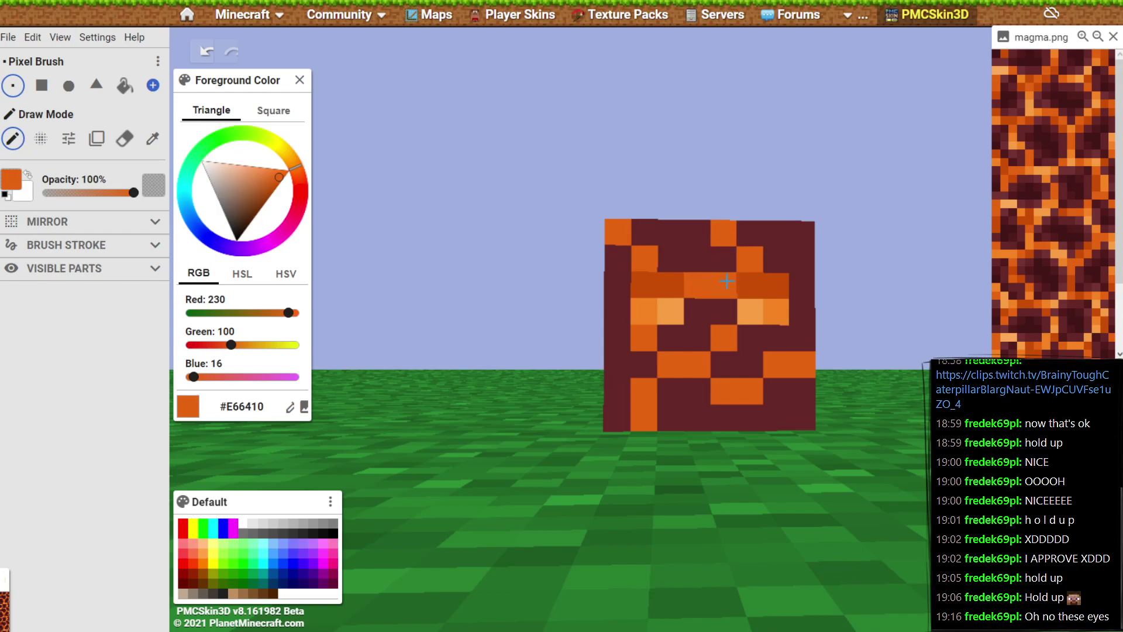
left_click(723, 279)
key("ctrl+z")
key("ctrl+z")
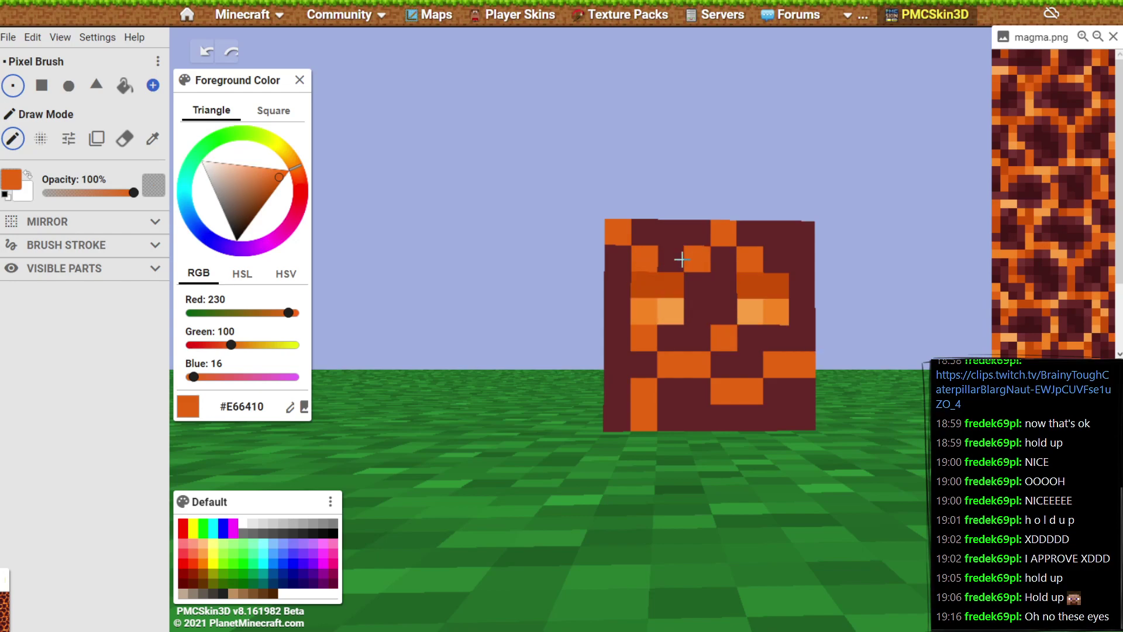
left_click(670, 258)
left_click(724, 259)
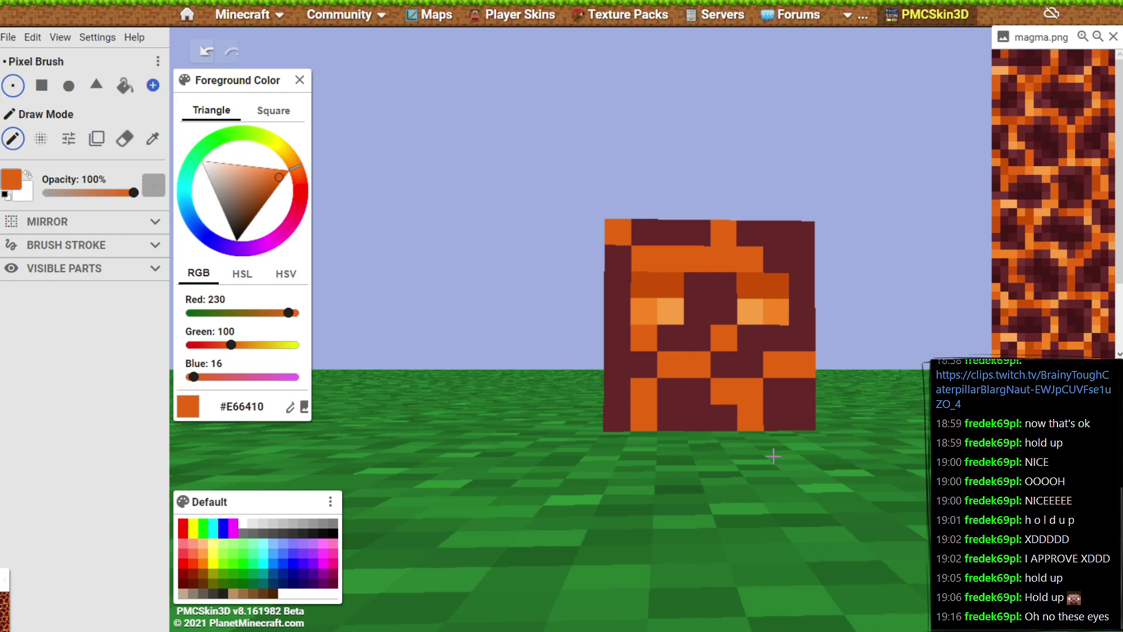
Paint a #E66410 pixel on the face's right edge below eye level, and undo the extra crack pixels at the lower left edge.
left_click_drag(804, 338, 804, 311)
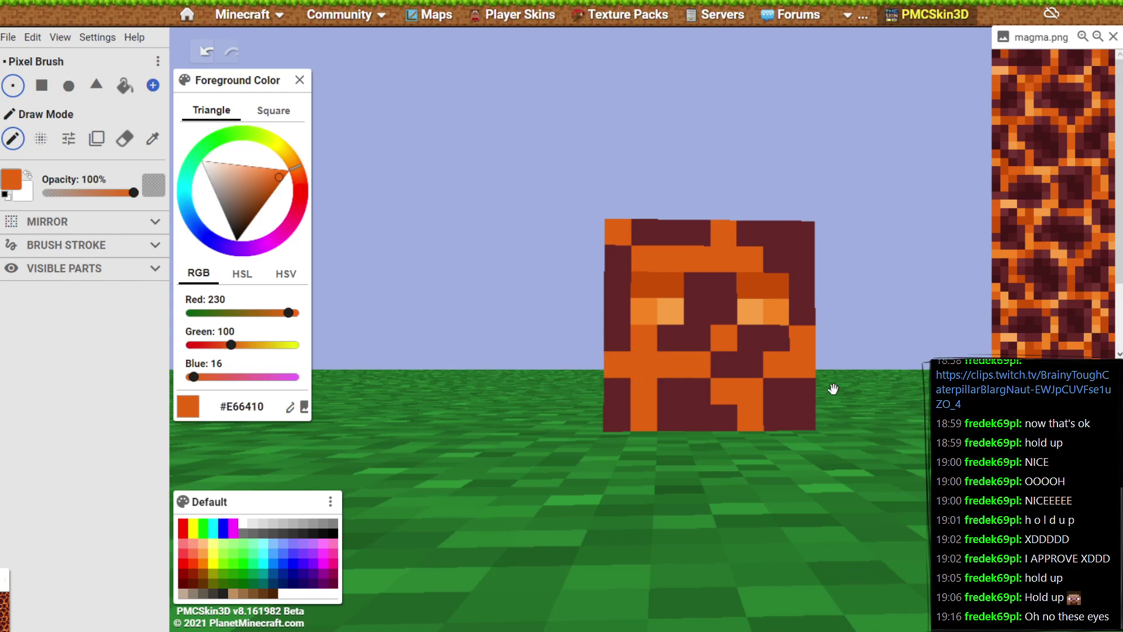
left_click(618, 391)
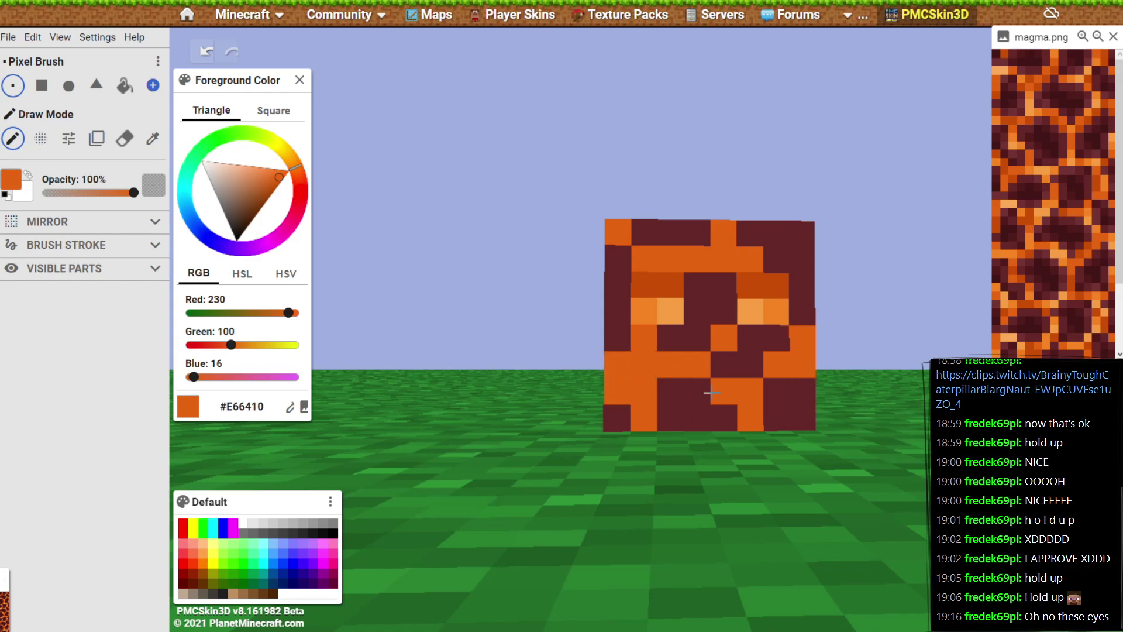
key("ctrl+z")
key("ctrl+z")
key("ctrl+z")
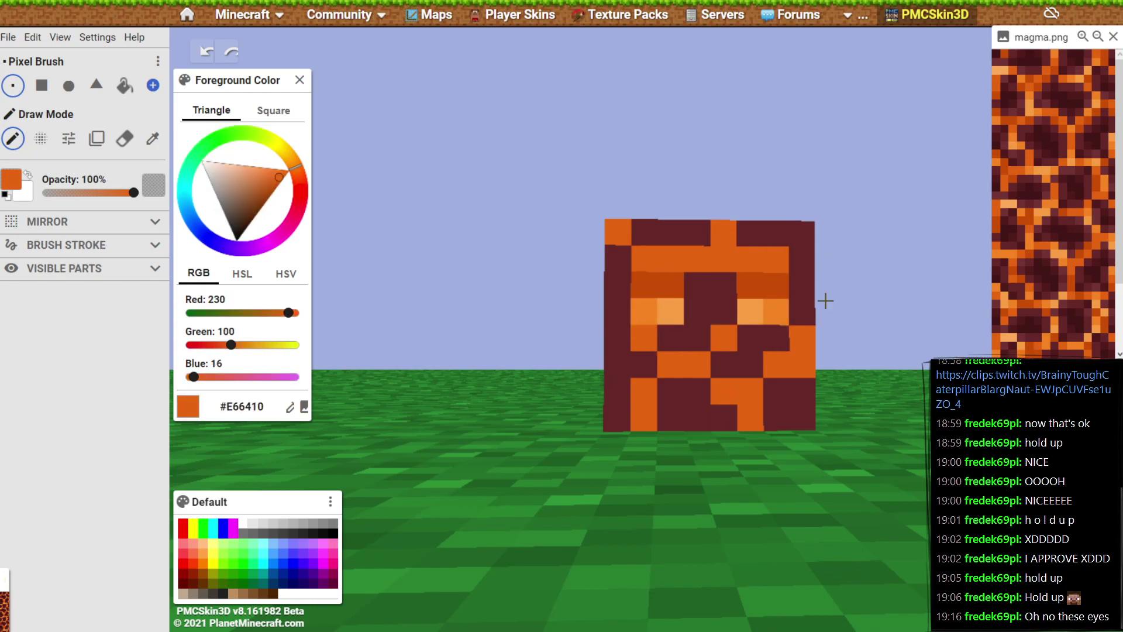
Pick #F48522 from the magma.png reference and lighten the outer pixels of the horizontal crack above the eyes.
left_click(1028, 170)
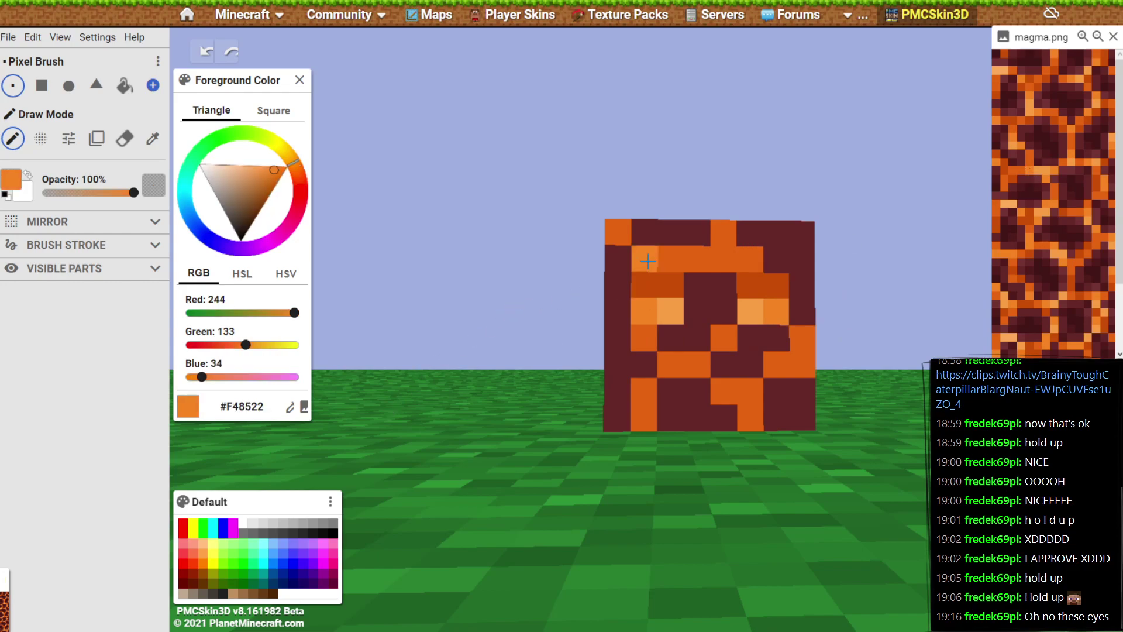
left_click_drag(648, 258, 722, 268)
left_click(752, 261)
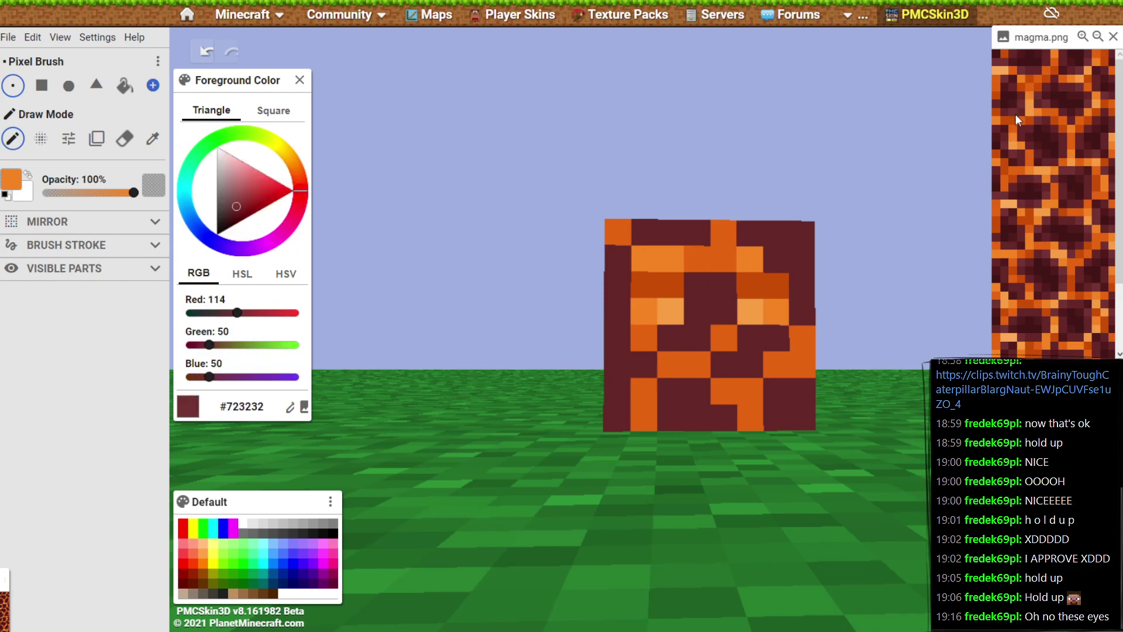
Pick #CA4E06 from the reference and darken the crack pixels under the left-hand eye, between the eyes and diagonally below.
left_click(992, 151)
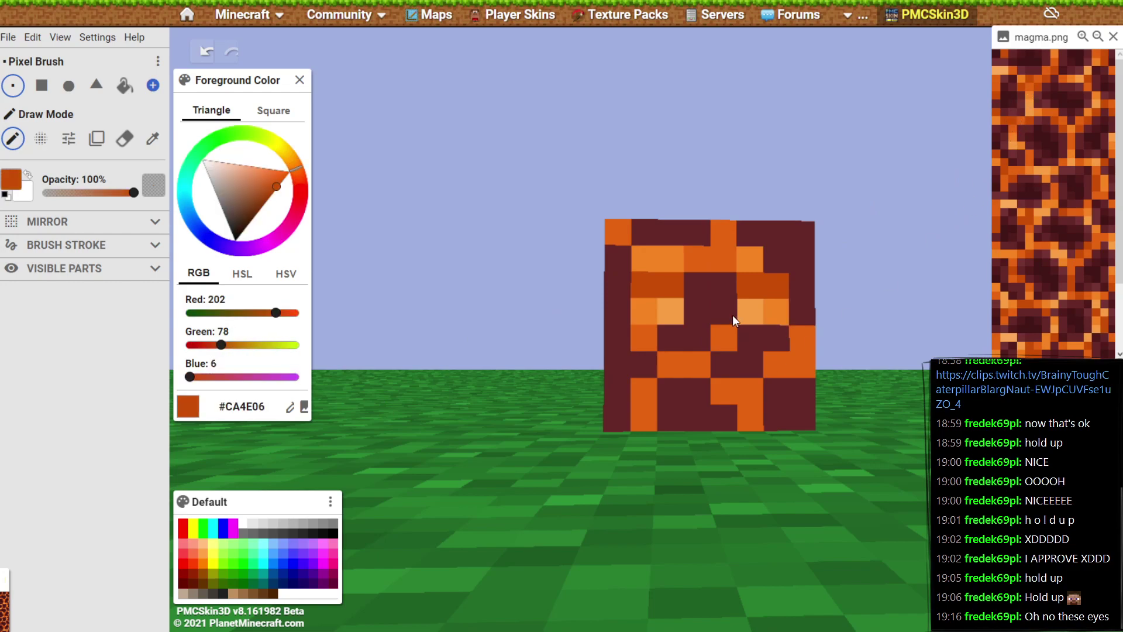
left_click(726, 342)
left_click(644, 337)
left_click(671, 363)
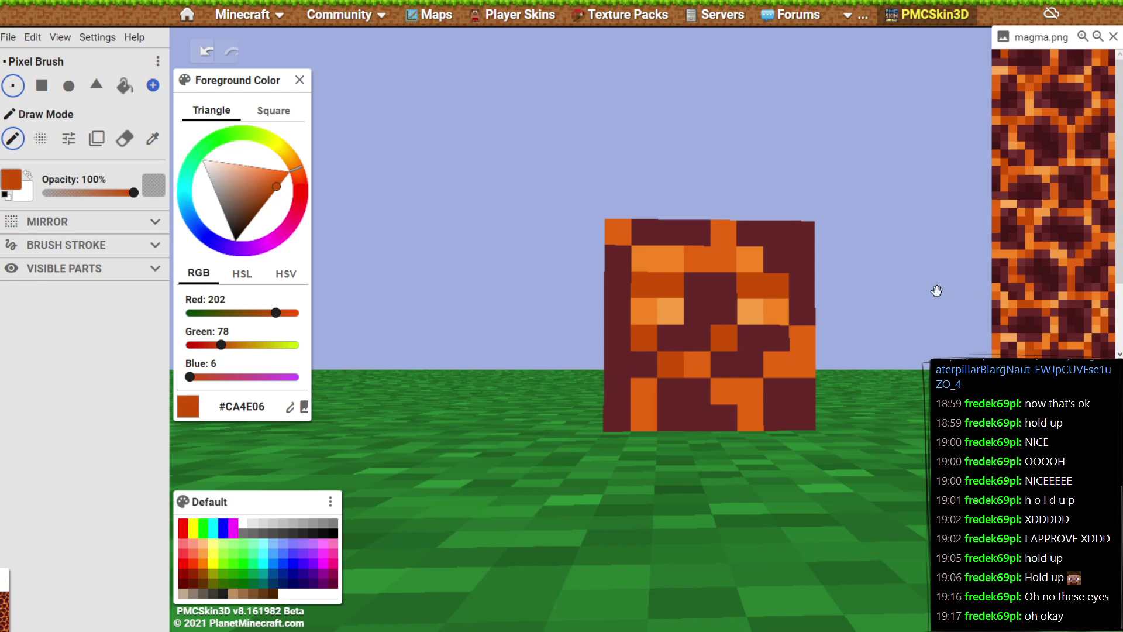
Pick #E66410 from the reference and paint a pixel on the face's left edge, one row below the eyes.
left_click(765, 343, "alt")
left_click(1052, 110, "alt")
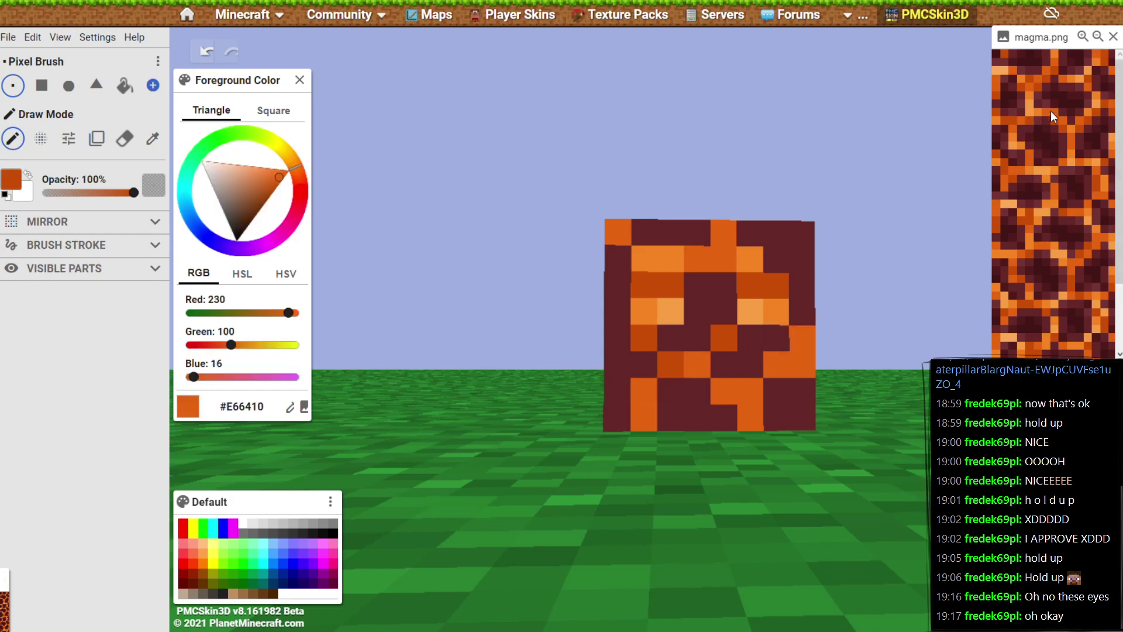
left_click_drag(687, 489, 688, 527)
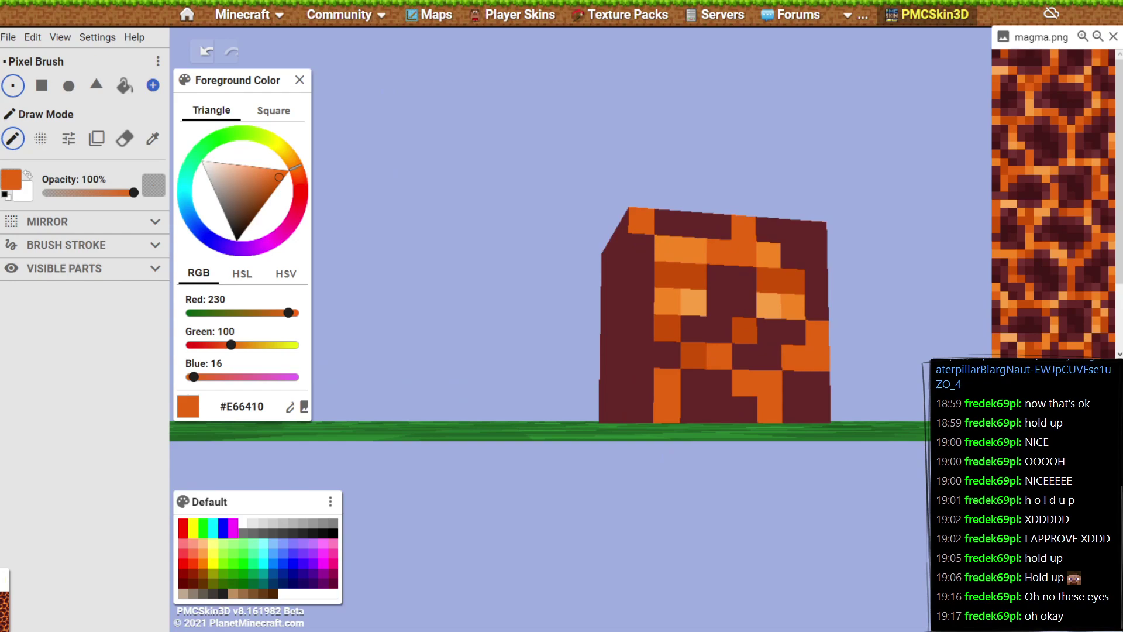
left_click_drag(593, 512, 596, 383)
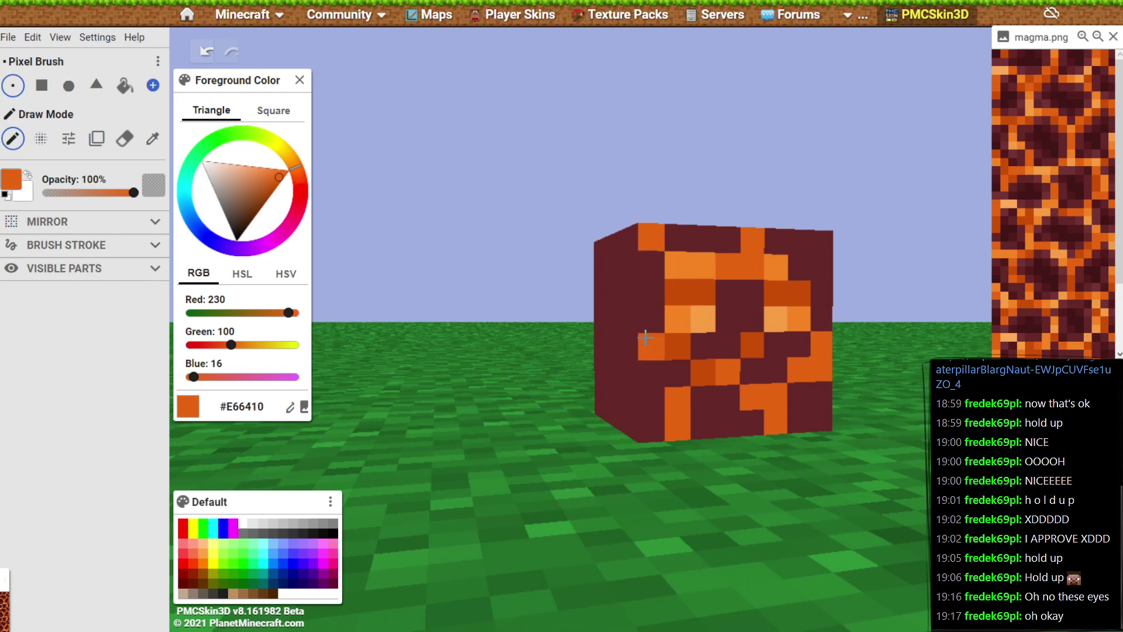
left_click(647, 345)
Check the mirror settings and try a #E66410 pixel on the side face adjoining the front face's right edge.
left_click_drag(747, 524, 710, 324)
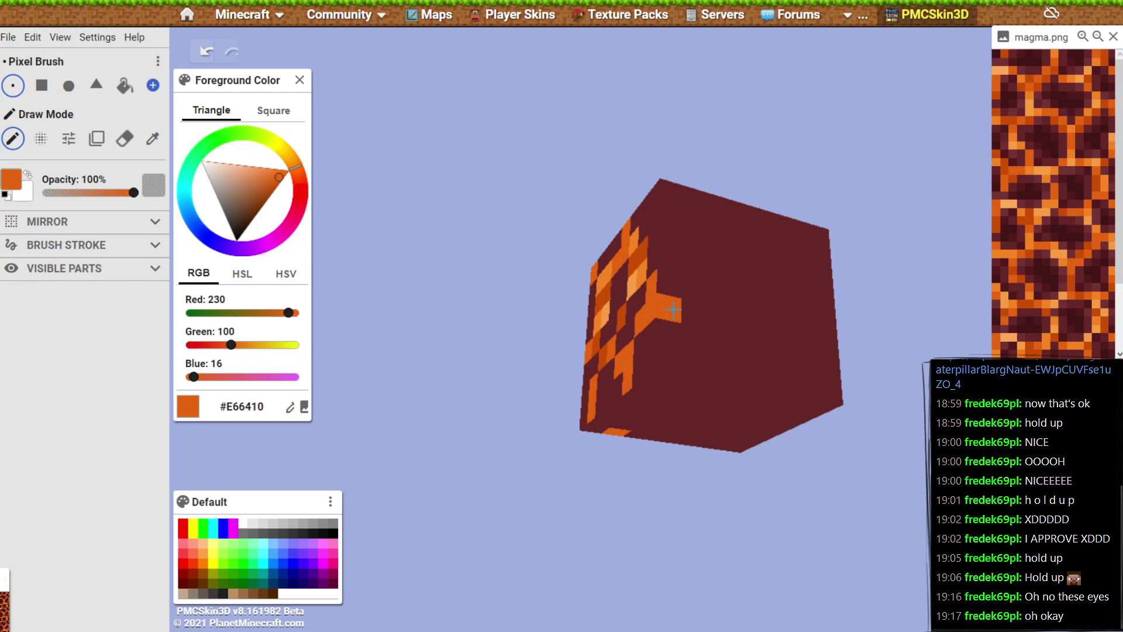
left_click(45, 223)
left_click(45, 226)
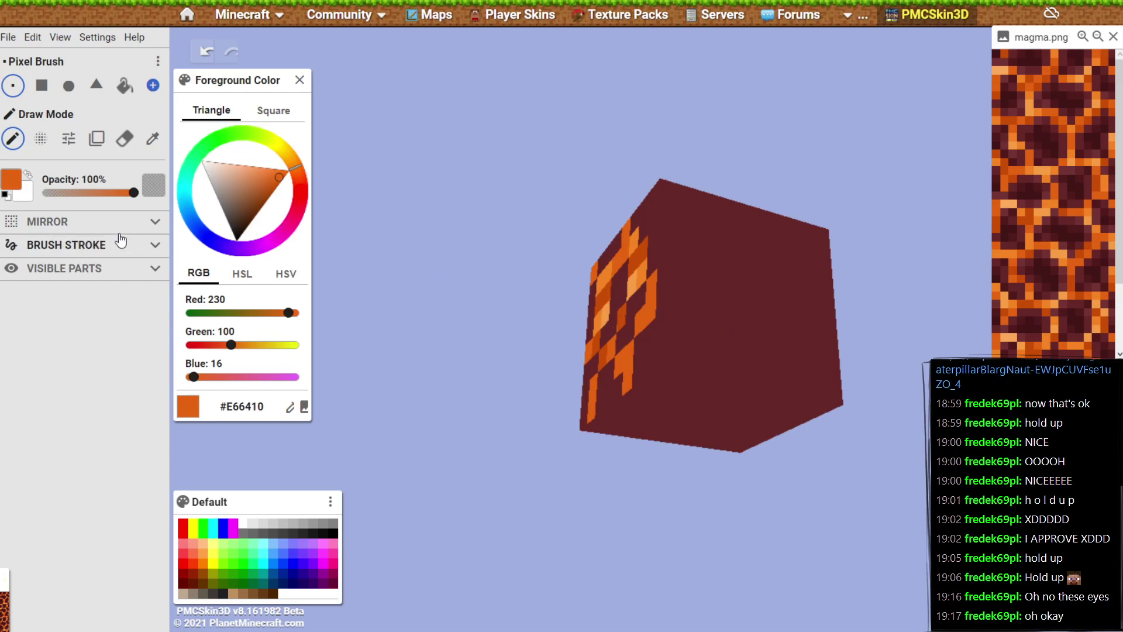
left_click(94, 222)
left_click(91, 225)
left_click(674, 309)
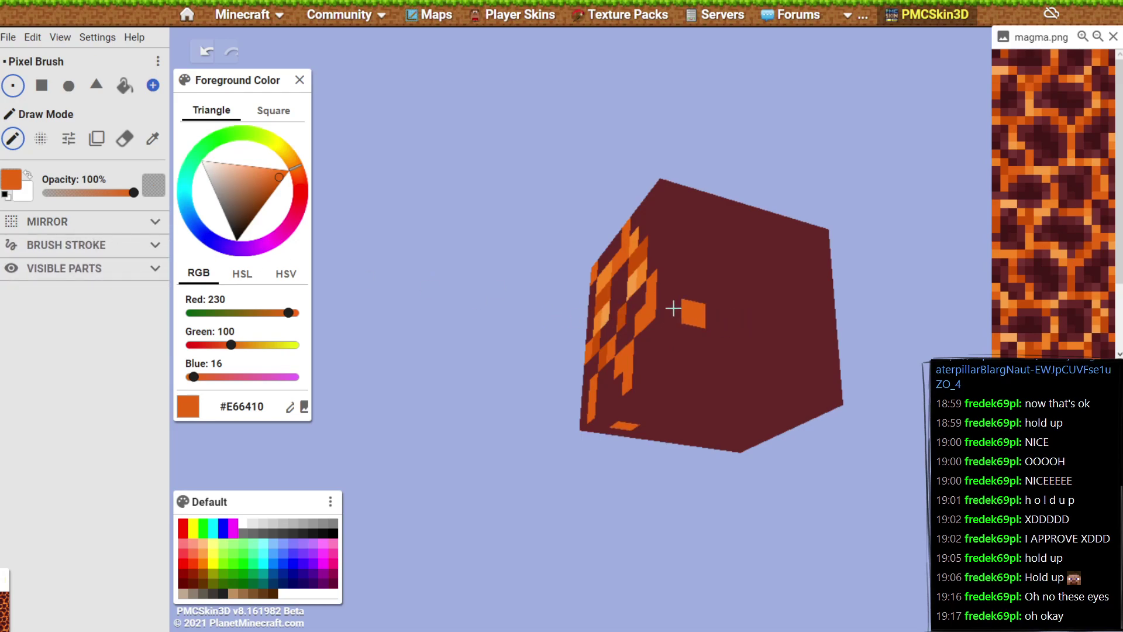
left_click(675, 309)
Paint a stepped #E66410 crack across the adjoining side face, rising from its lower left edge to near the upper right corner.
mouse_move(677, 529)
left_mouse_down()
mouse_move(692, 592)
mouse_move(688, 497)
left_mouse_up()
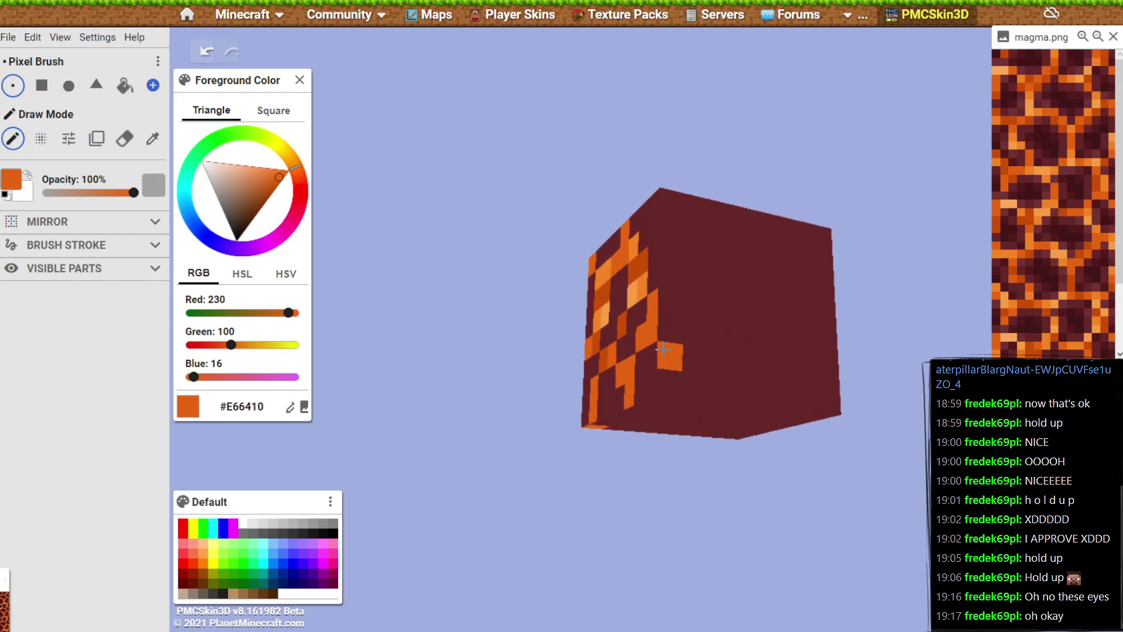
left_click_drag(663, 350, 701, 363)
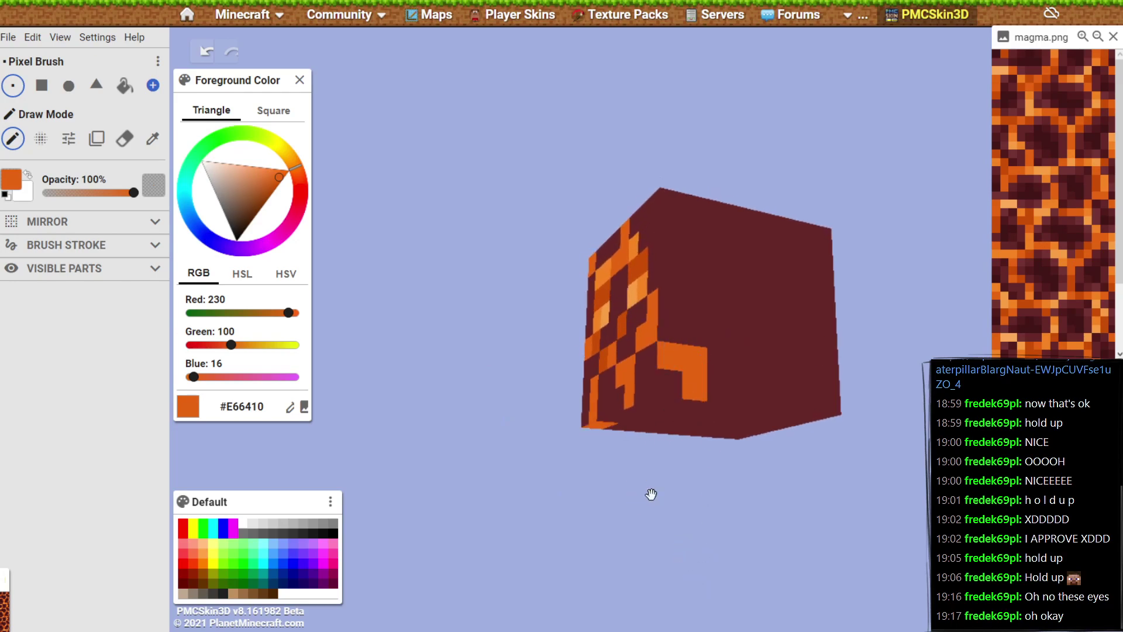
left_click_drag(652, 491, 541, 359)
mouse_move(615, 389)
left_mouse_down()
mouse_move(634, 532)
mouse_move(722, 544)
mouse_move(636, 577)
mouse_move(547, 587)
mouse_move(719, 585)
left_mouse_up()
left_click(649, 338)
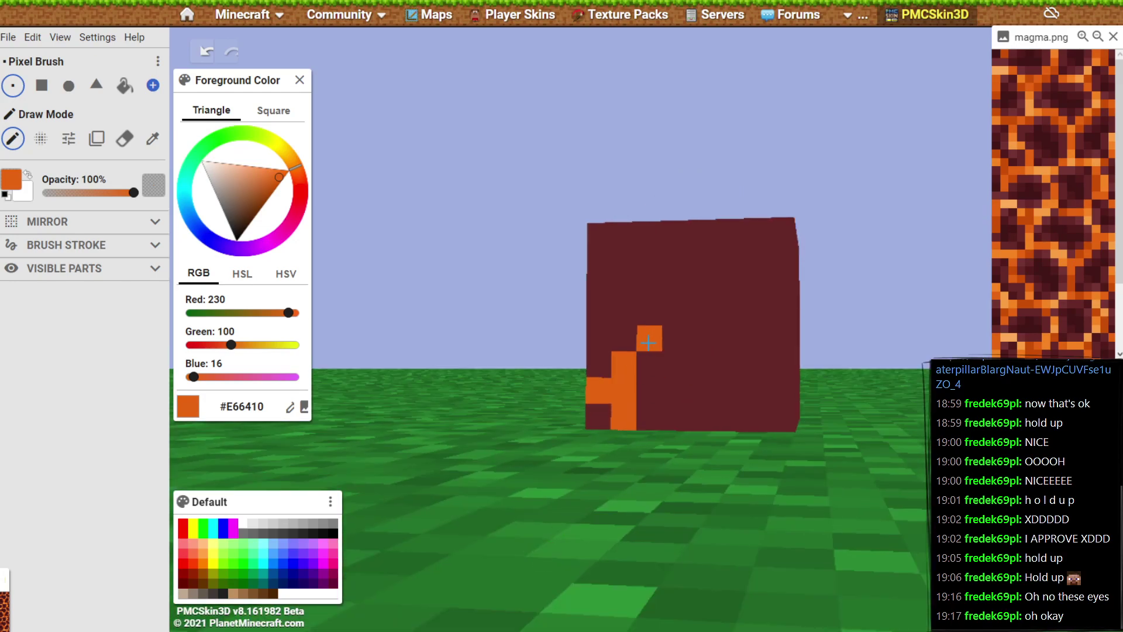
left_click(675, 285)
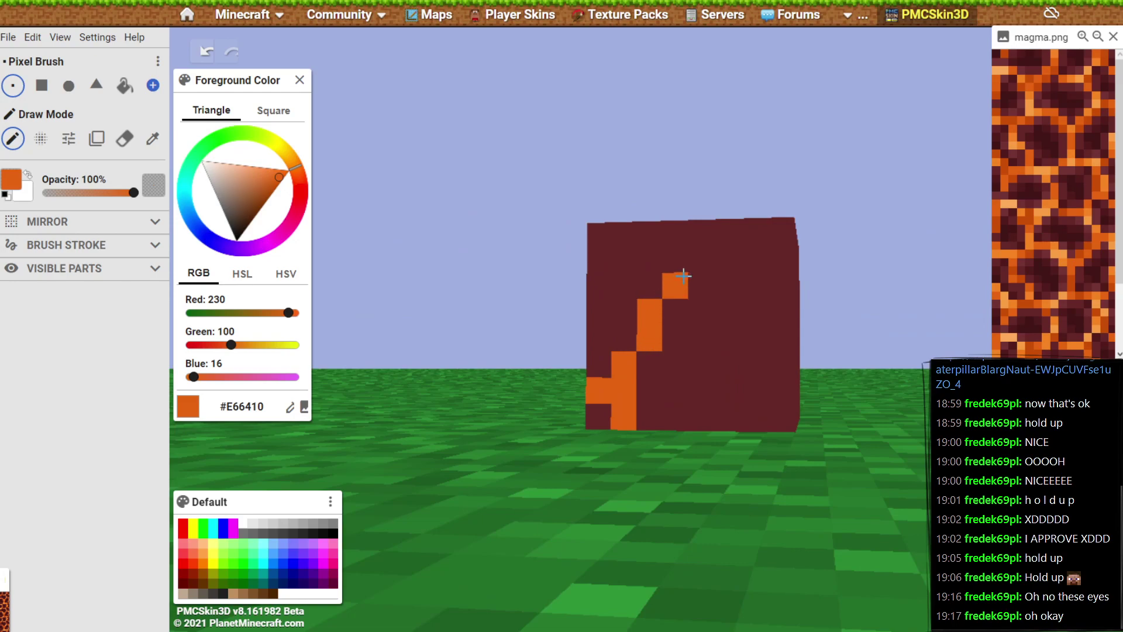
left_click(701, 258)
left_click(727, 259)
left_click(752, 230)
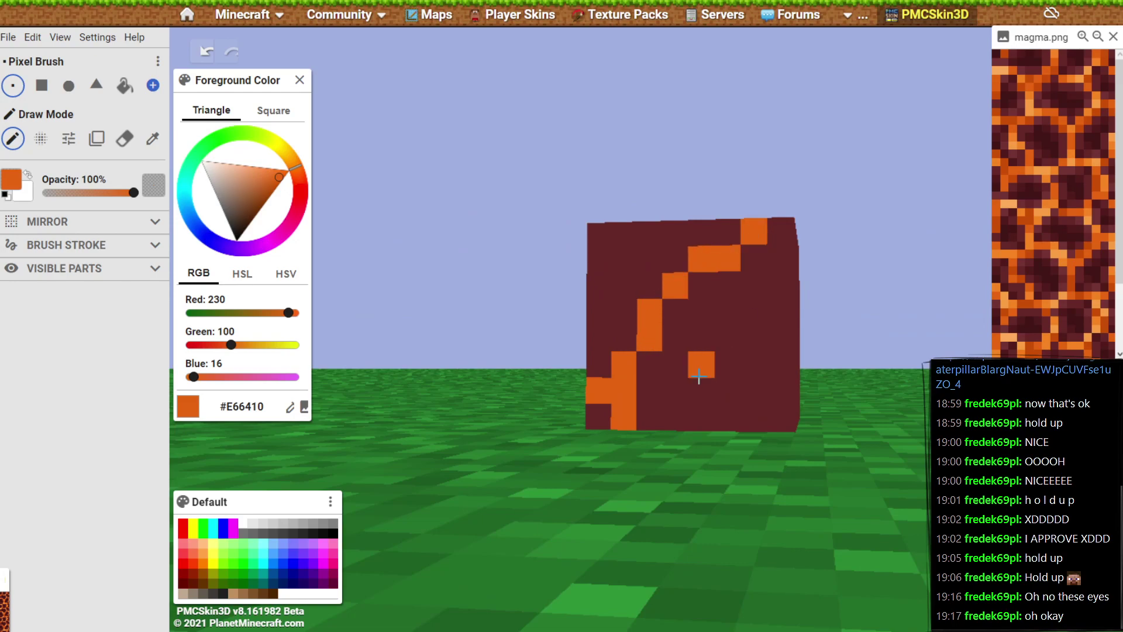
Paint a branching #E66410 crack from the middle of the side face to its lower and right edges, undoing the misplaced pixels.
left_click(707, 307)
left_click(705, 338)
left_click(726, 362)
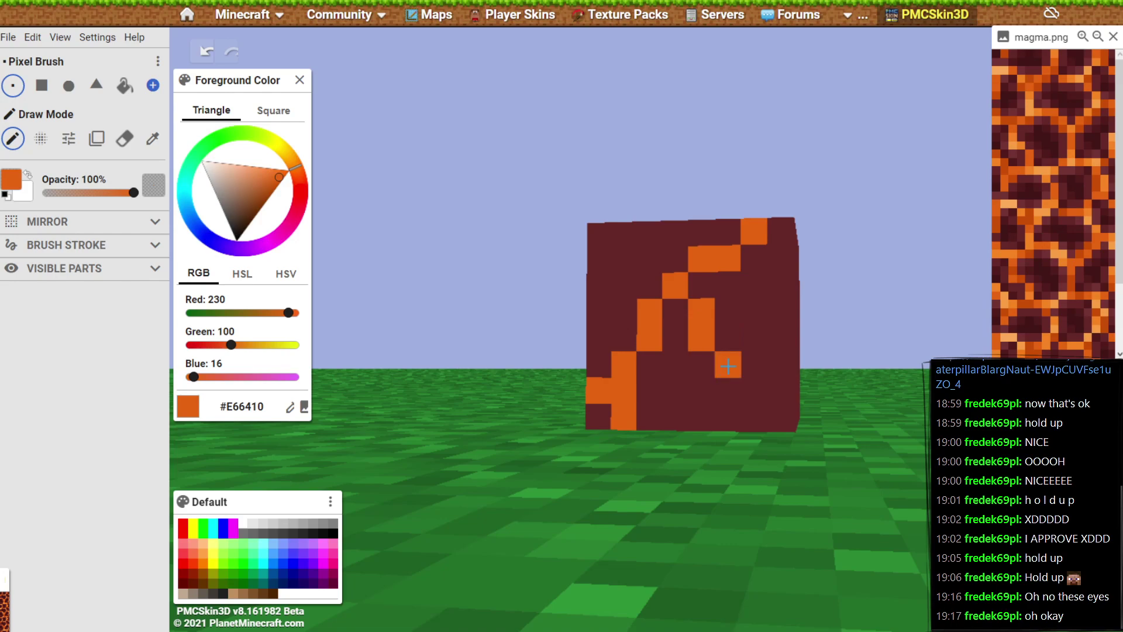
key("ctrl+z")
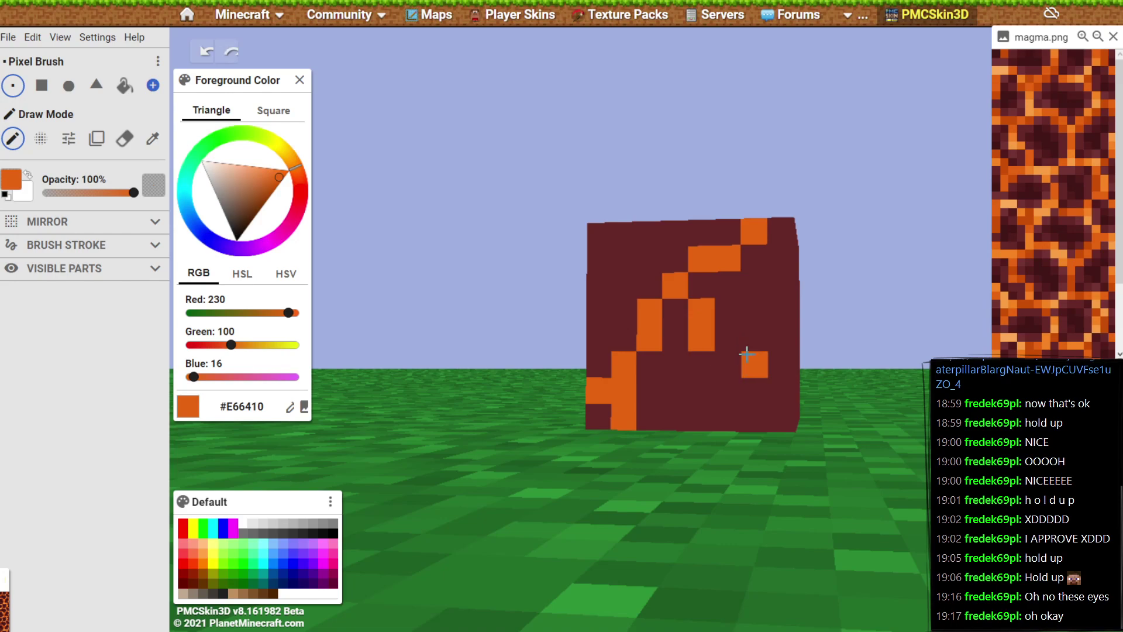
key("ctrl+z")
left_click_drag(728, 338, 728, 364)
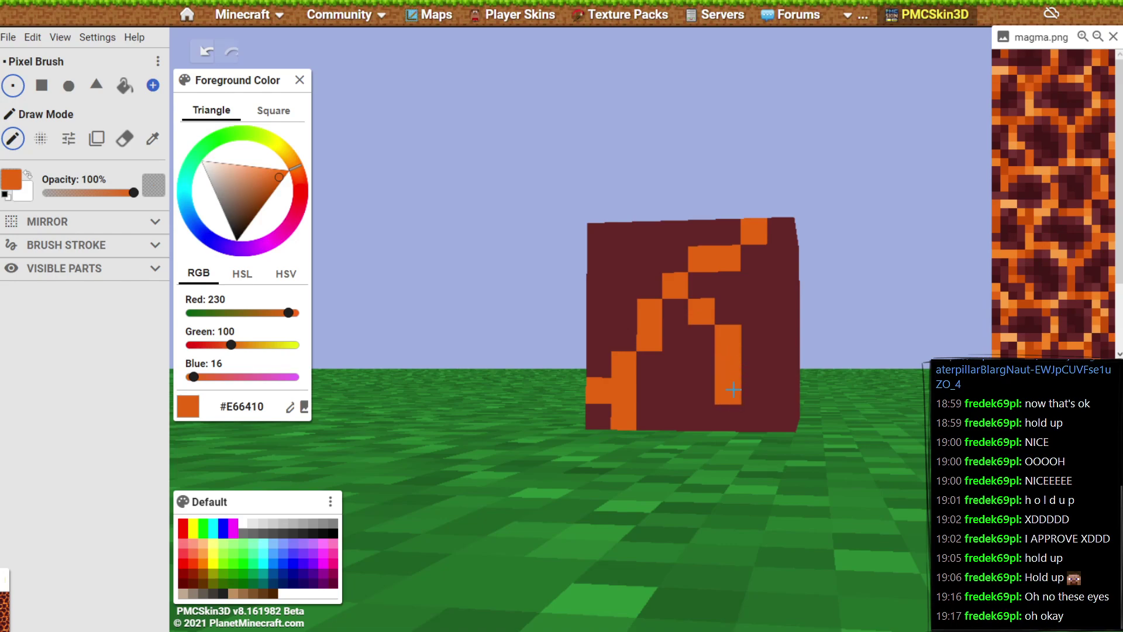
left_click(728, 391)
left_click(703, 364)
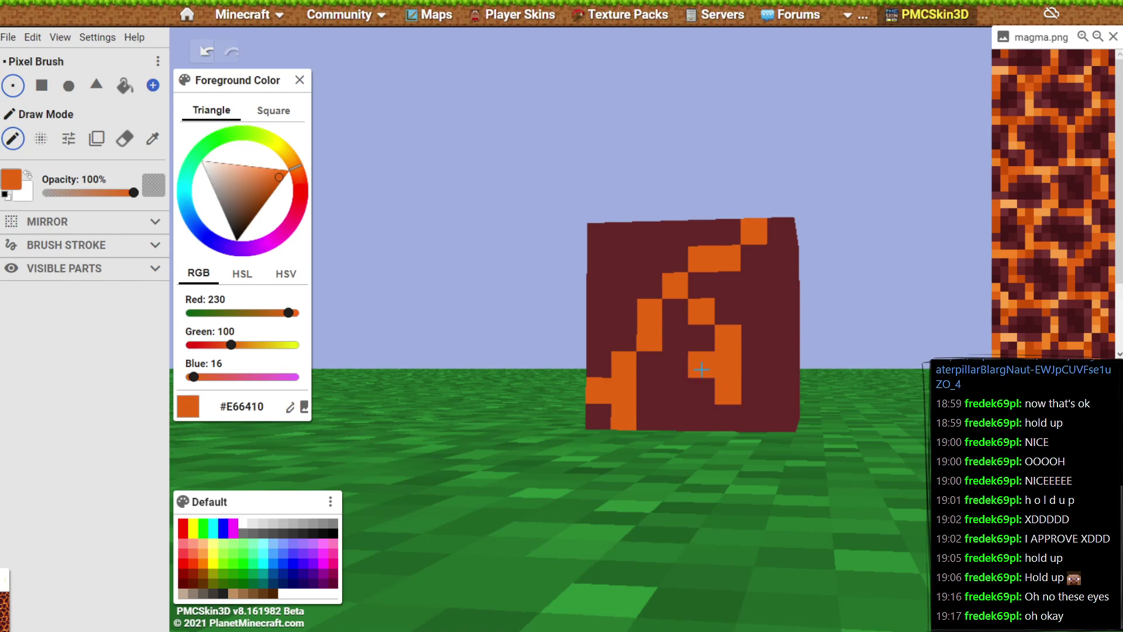
left_click(755, 417)
left_click(751, 329)
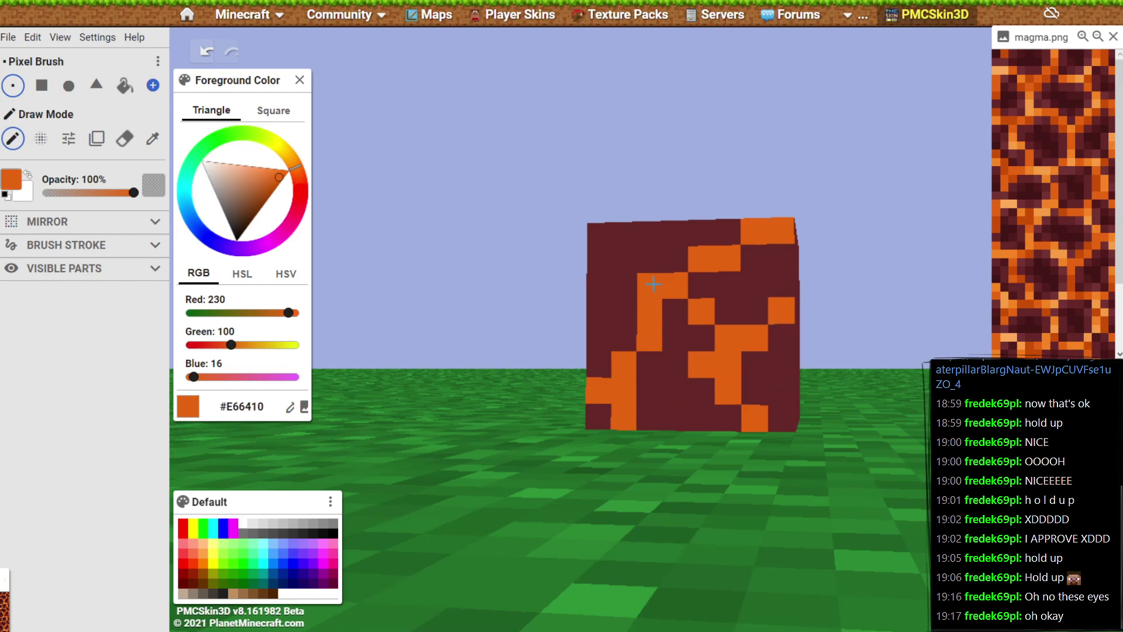
Branch the side face's main #E66410 crack to the upper left edge and add two crack pixels along the upper edge.
left_click_drag(623, 312, 624, 286)
left_click(601, 257)
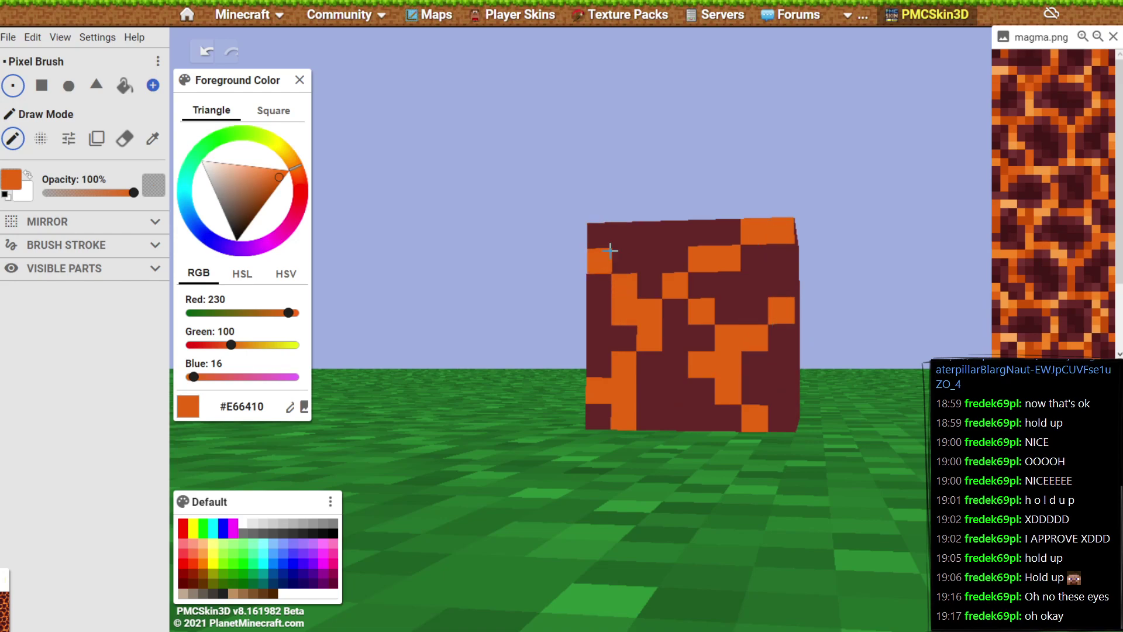
left_click_drag(482, 330, 663, 355)
left_click(671, 273)
left_click(755, 275)
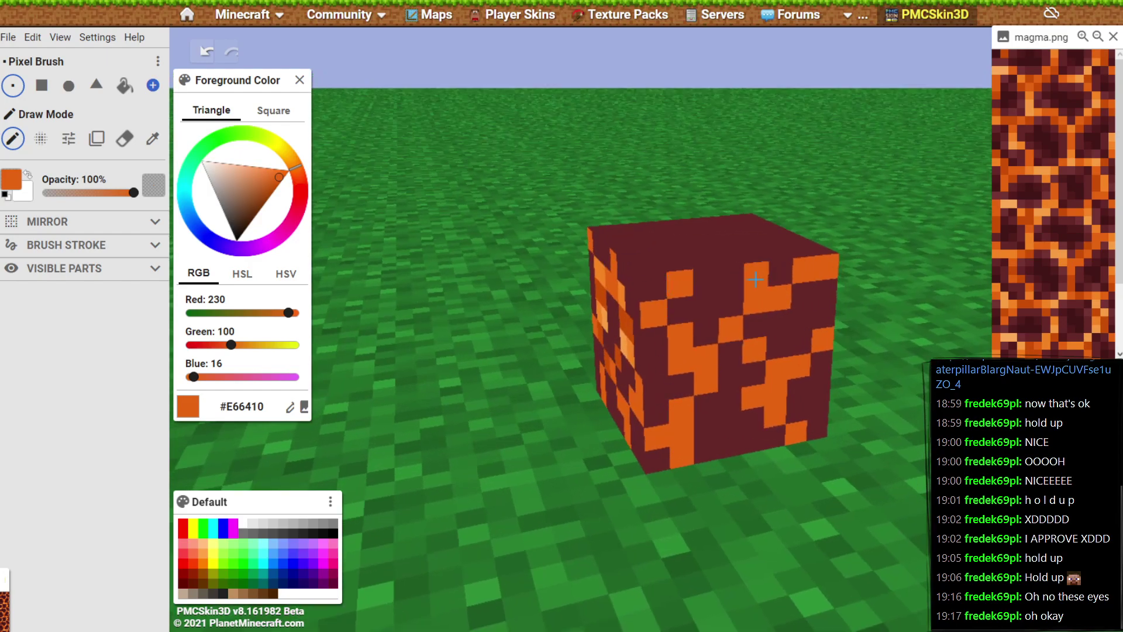
Examine the crack pattern on the cube's underside, undoing and redoing the last pixel to compare both versions.
left_click_drag(897, 455, 862, 291)
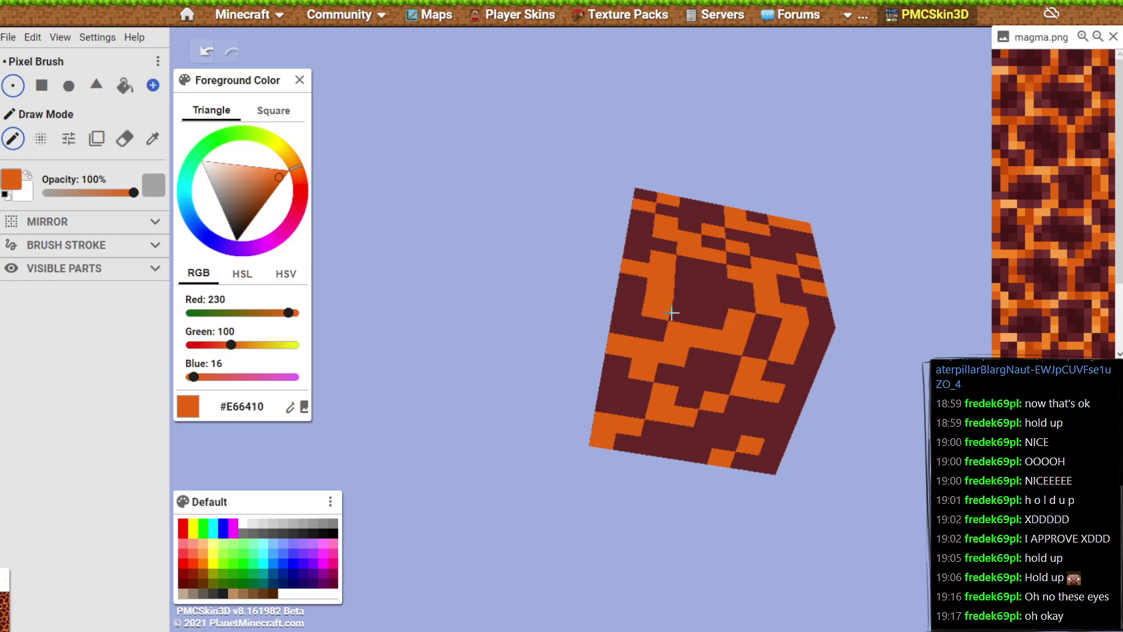
key("ctrl+z")
key("ctrl+y")
key("ctrl+z")
key("ctrl+y")
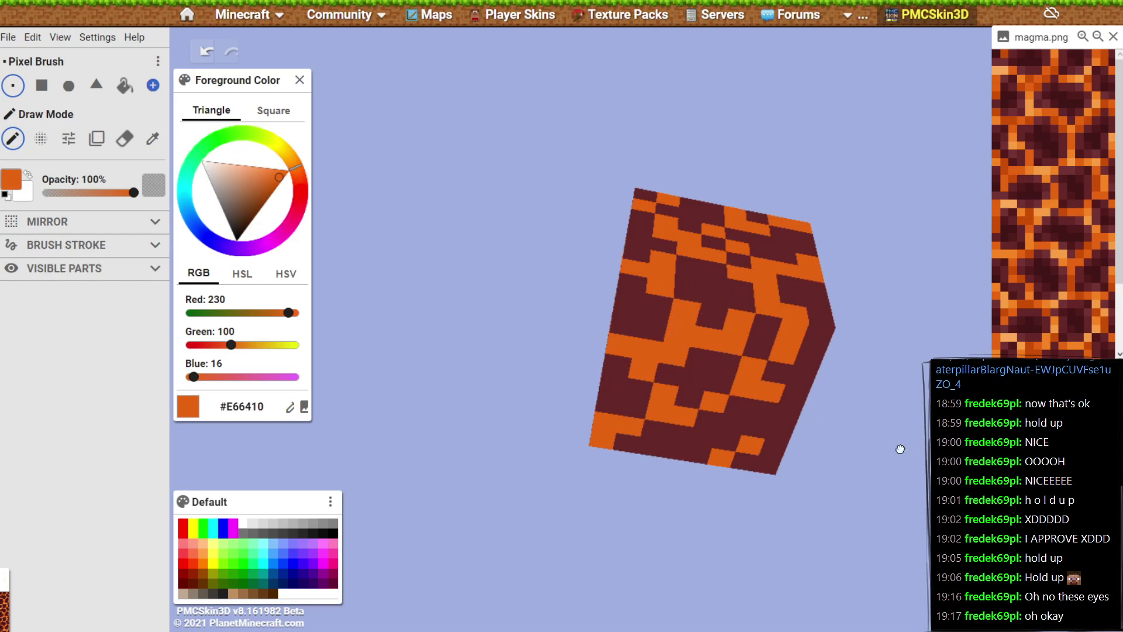
left_click_drag(901, 449, 870, 496)
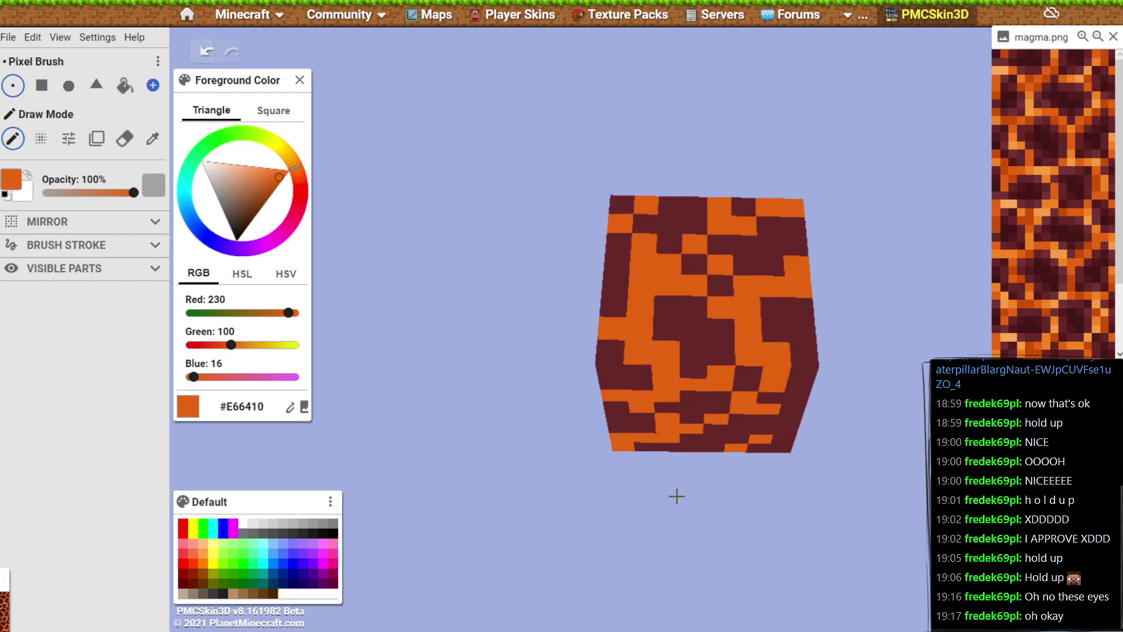
Sample dark maroon #652828 from the magma.png reference and paint over excess orange cells on the cube's underside.
left_click_drag(677, 496, 574, 446)
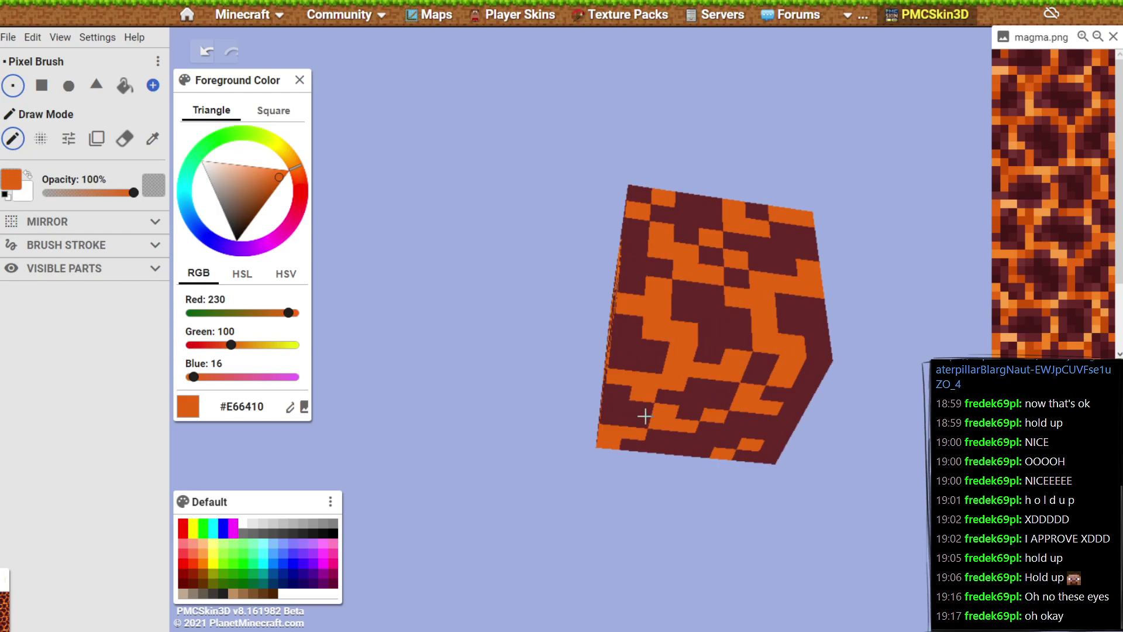
left_click_drag(835, 529, 794, 531)
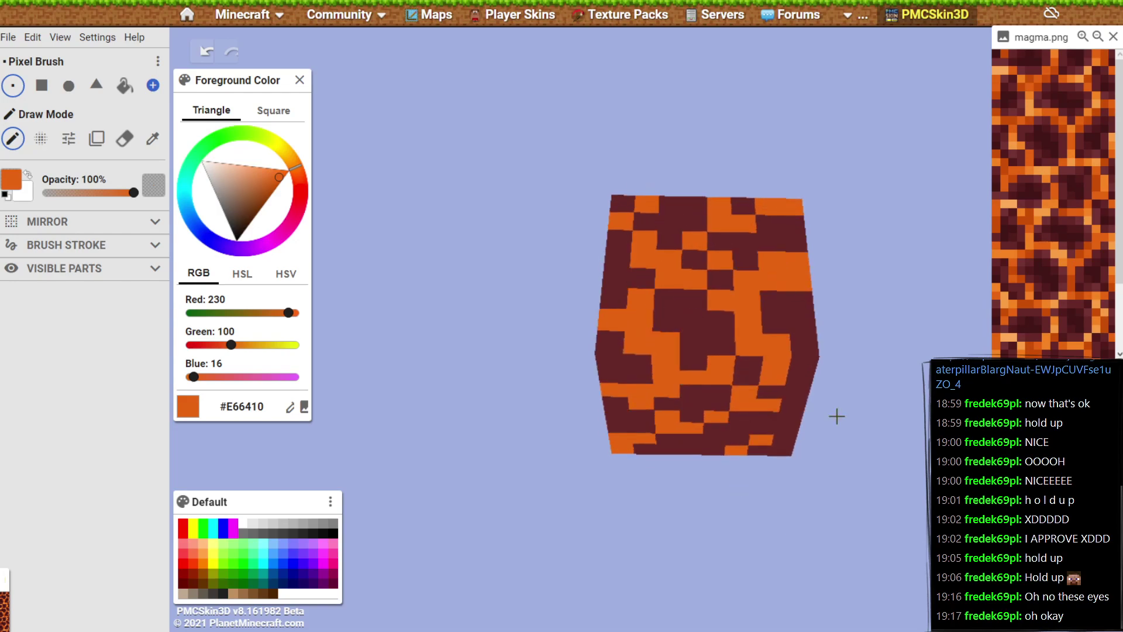
left_click_drag(837, 416, 757, 462)
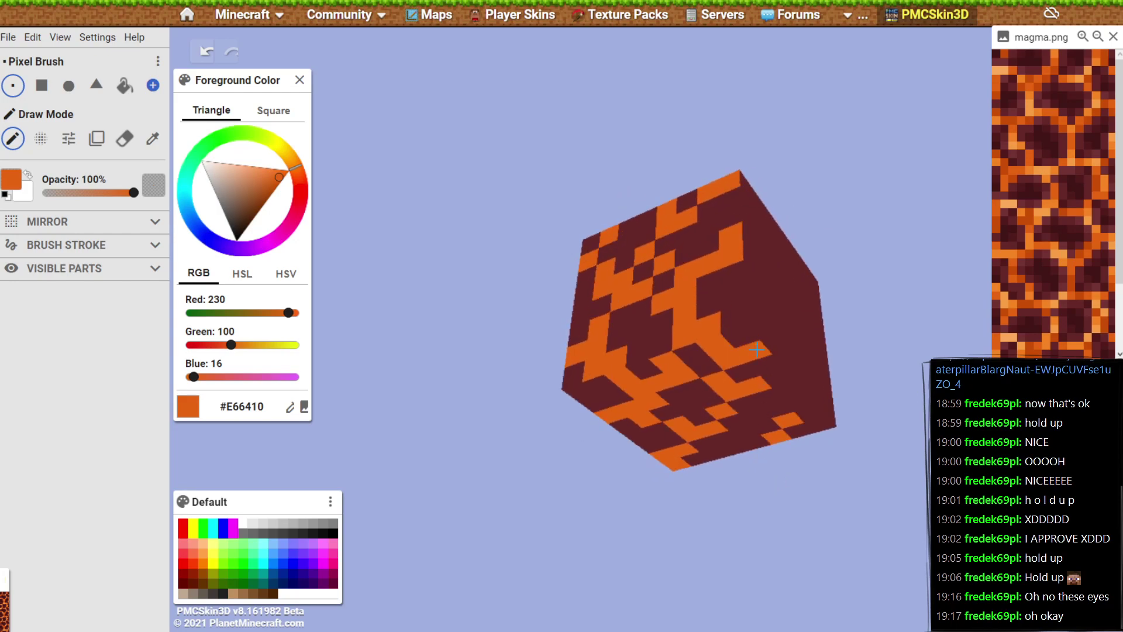
left_click_drag(846, 468, 898, 451)
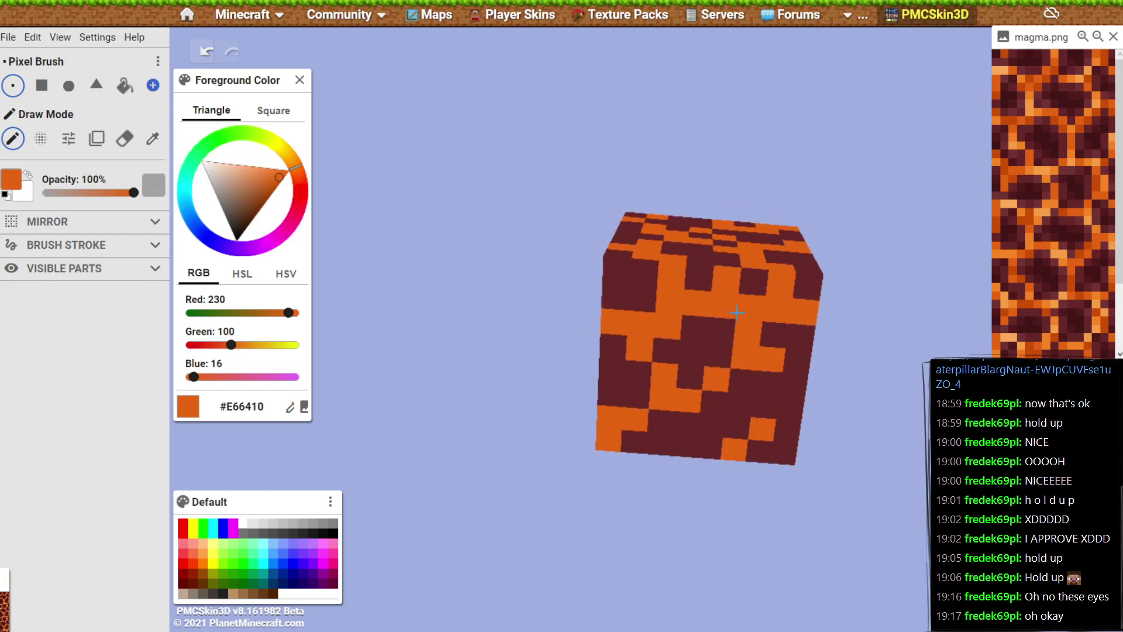
left_click(1032, 185)
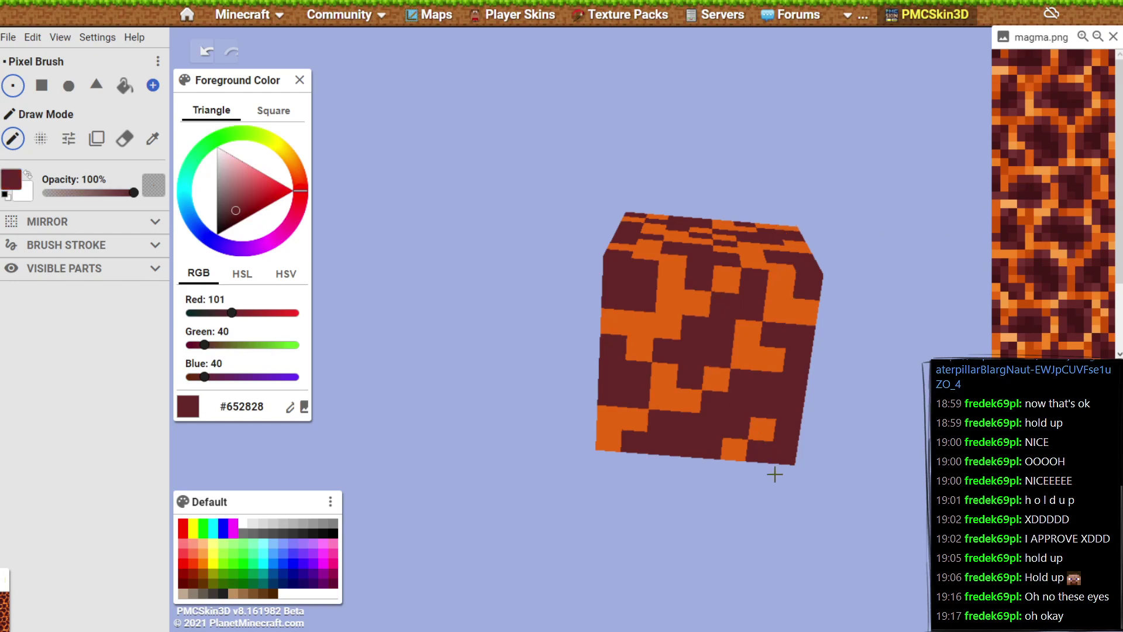
Sample orange #E66410 from magma.png and extend the cracks on the cube's underside, adding orange cells along its outer edges.
left_click_drag(916, 504, 833, 378)
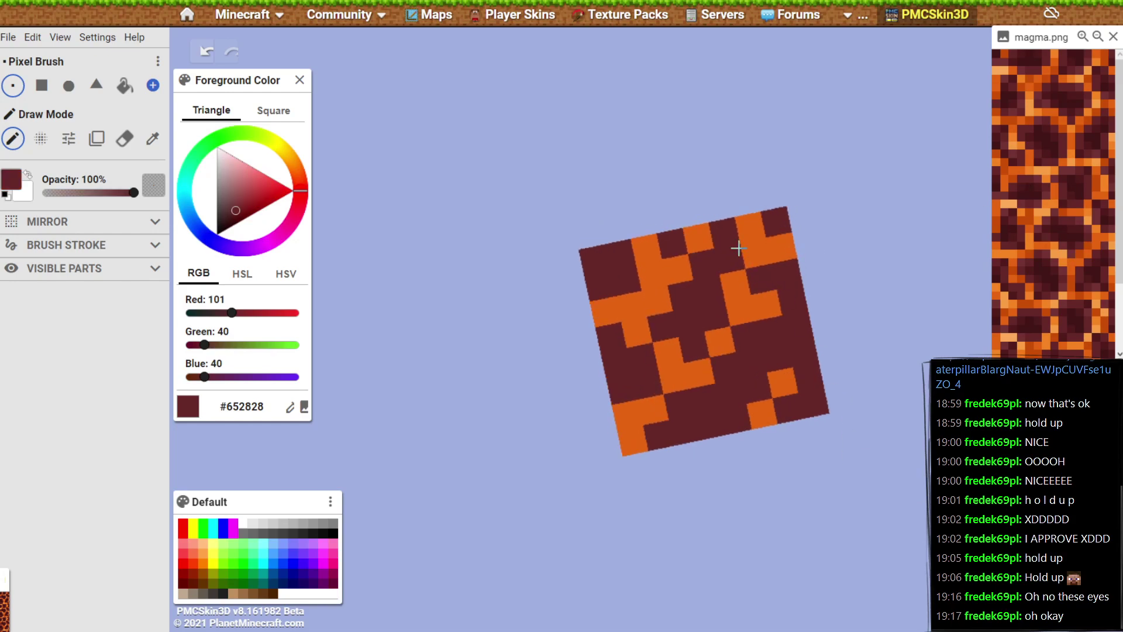
left_click(1031, 215)
left_click(1032, 237)
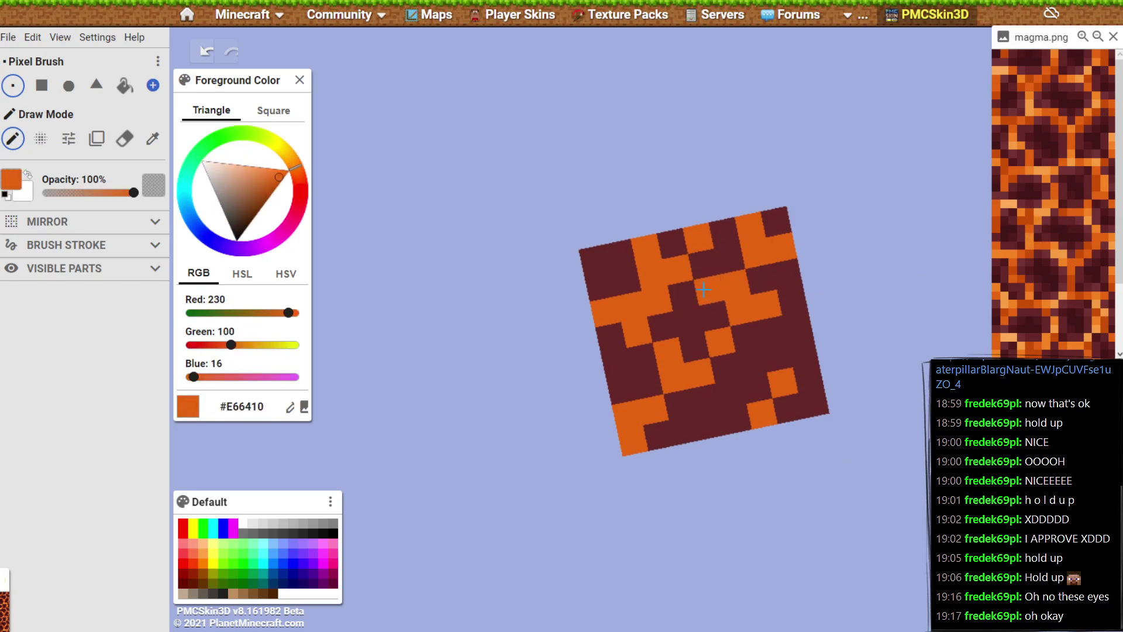
left_click_drag(834, 491, 845, 397)
mouse_move(771, 332)
left_mouse_down()
mouse_move(773, 361)
mouse_move(797, 360)
left_mouse_up()
key("ctrl+z")
left_click(716, 413)
left_click(690, 413)
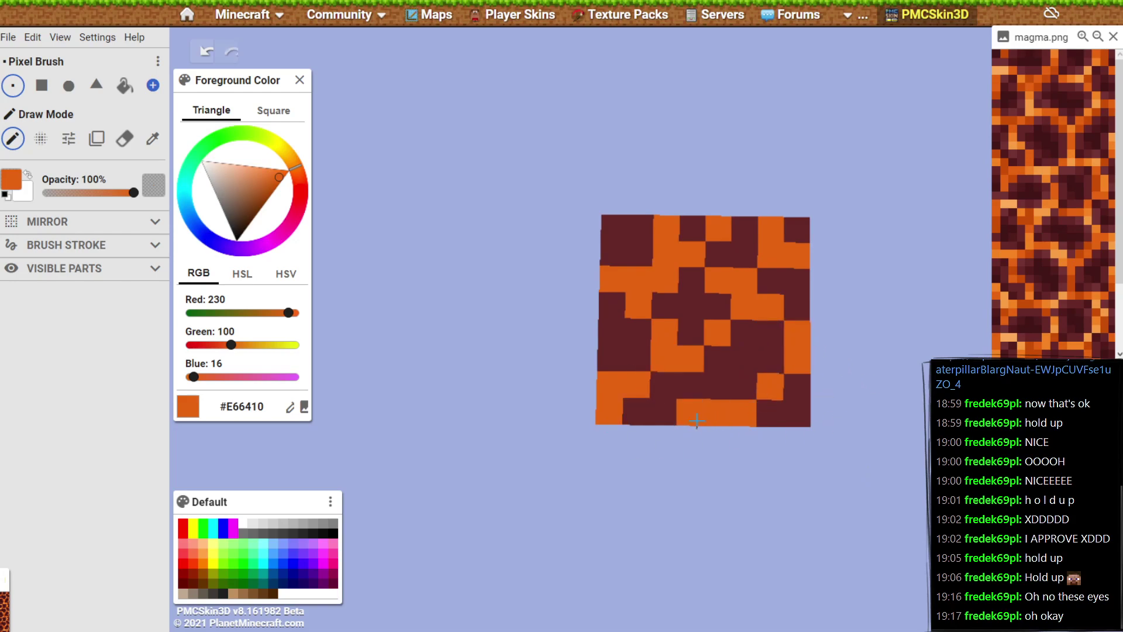
Continue the orange crack from the underside onto the blank side face with cells just above the shared edge.
mouse_move(698, 482)
left_mouse_down()
mouse_move(918, 551)
mouse_move(504, 459)
mouse_move(681, 505)
mouse_move(755, 512)
mouse_move(720, 503)
left_mouse_up()
left_click(690, 365)
left_click(715, 370)
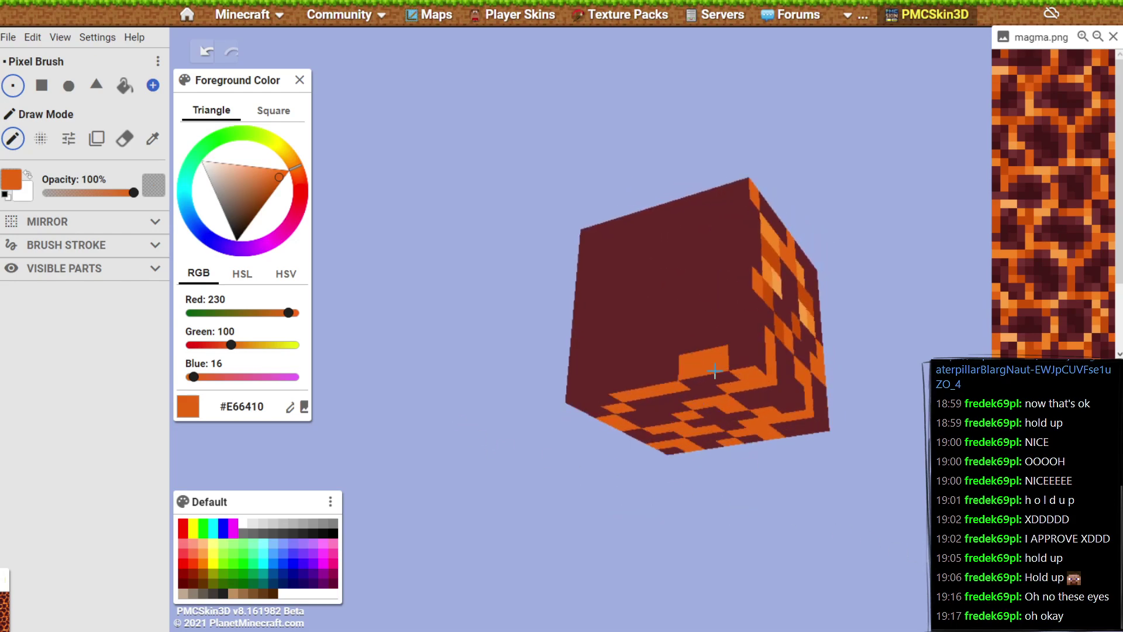
Sample maroon #652828 from magma.png as the second colour and keep orange #E66410 as the foreground colour.
left_click_drag(840, 466, 609, 338)
left_click(1040, 191)
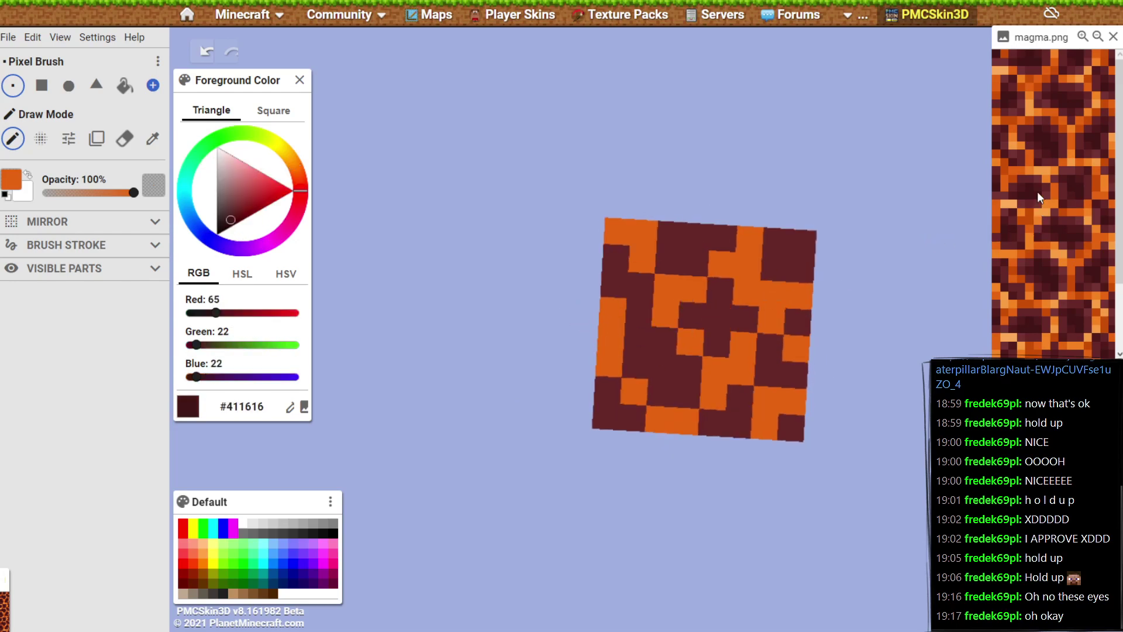
left_click(1023, 186)
key("x")
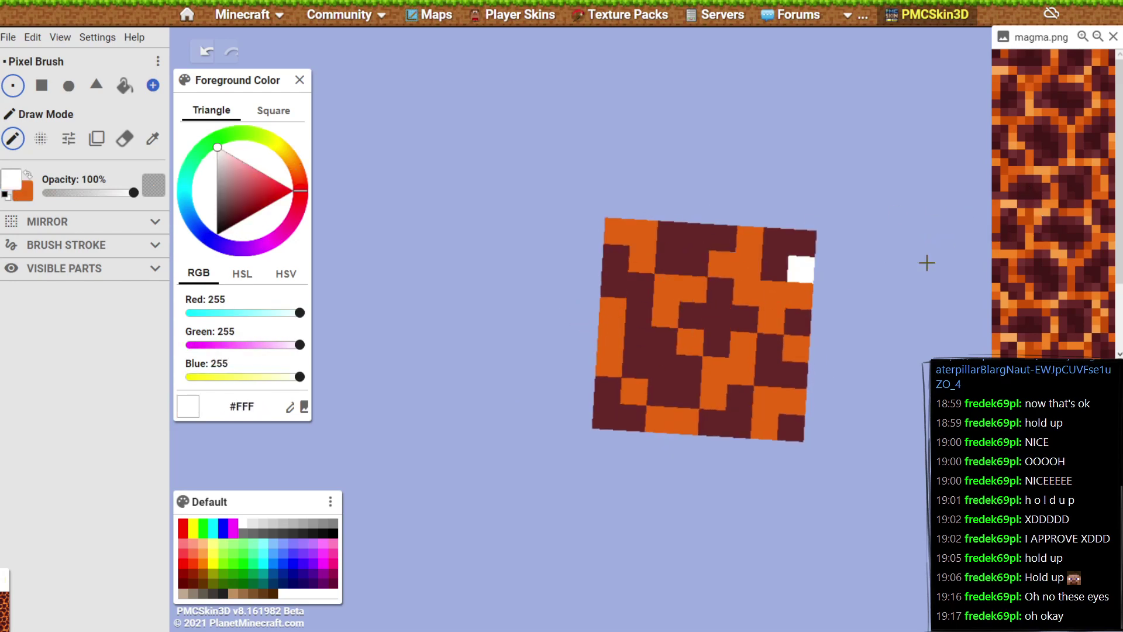
left_click(1008, 220)
left_click(1011, 227)
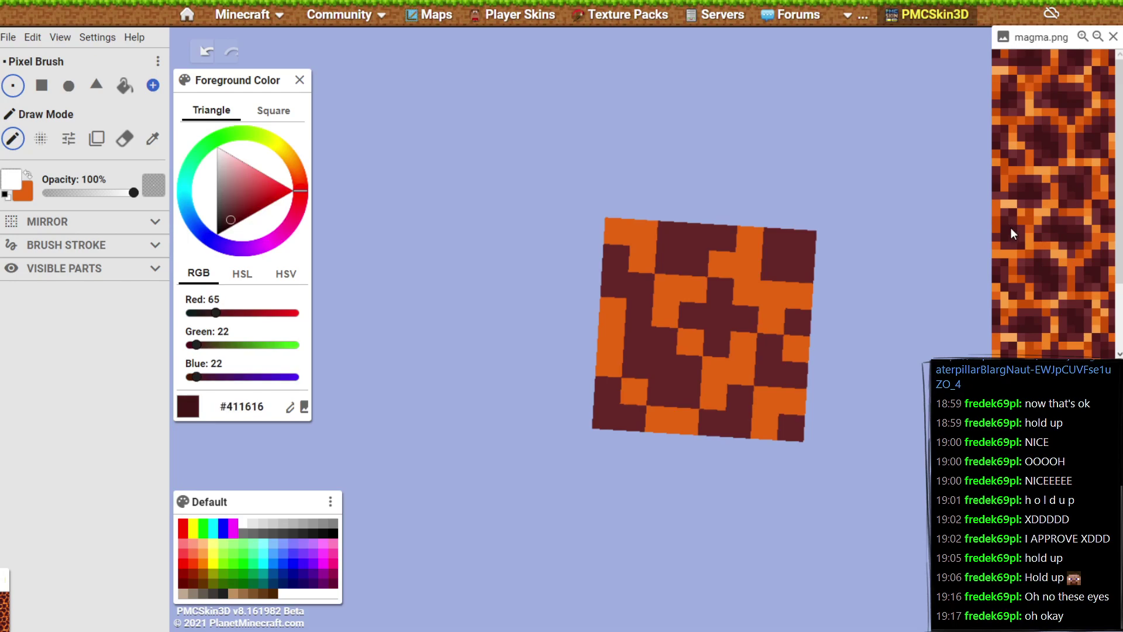
left_click(1021, 232)
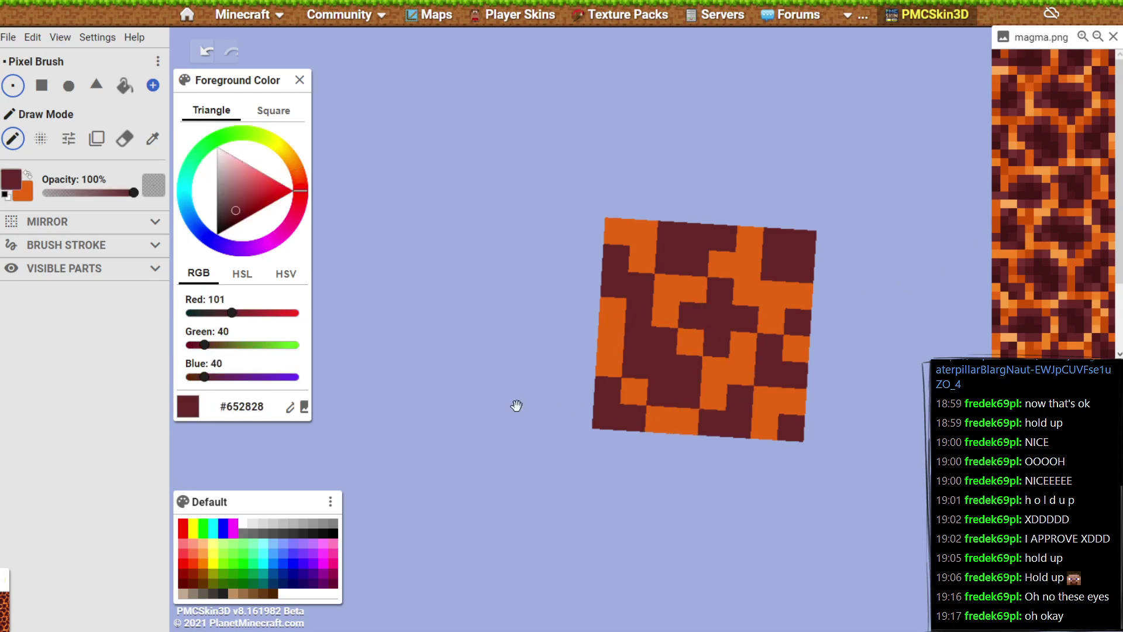
left_click_drag(516, 405, 698, 461)
key("x")
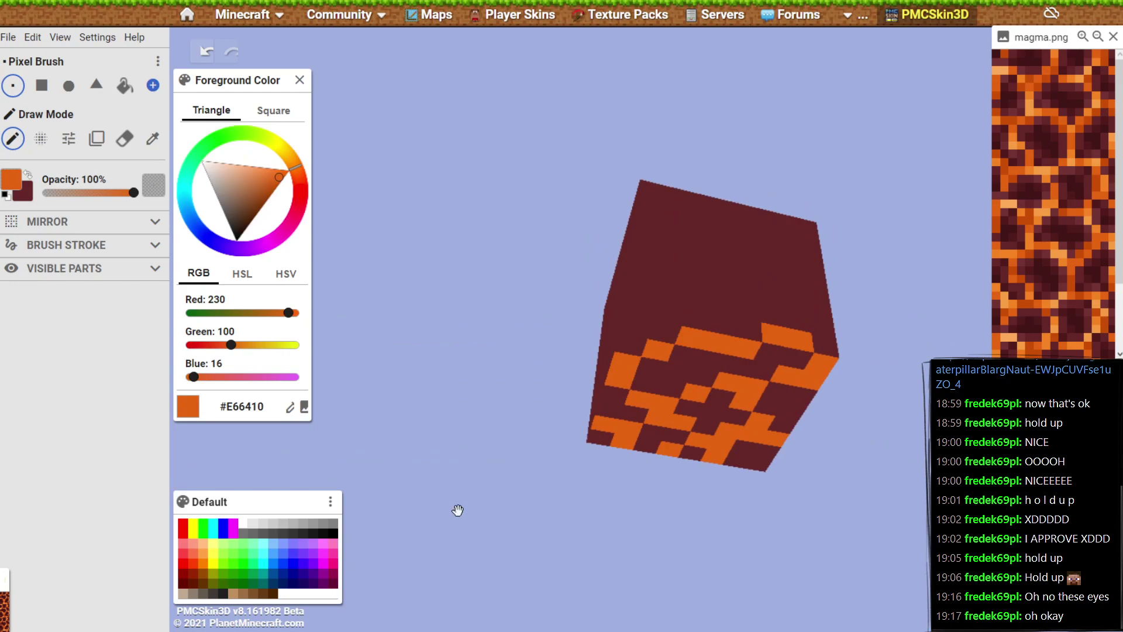
Start the orange cracks on the neighbouring blank side face with single cells near its lower edge and corner.
left_click_drag(457, 510, 703, 298)
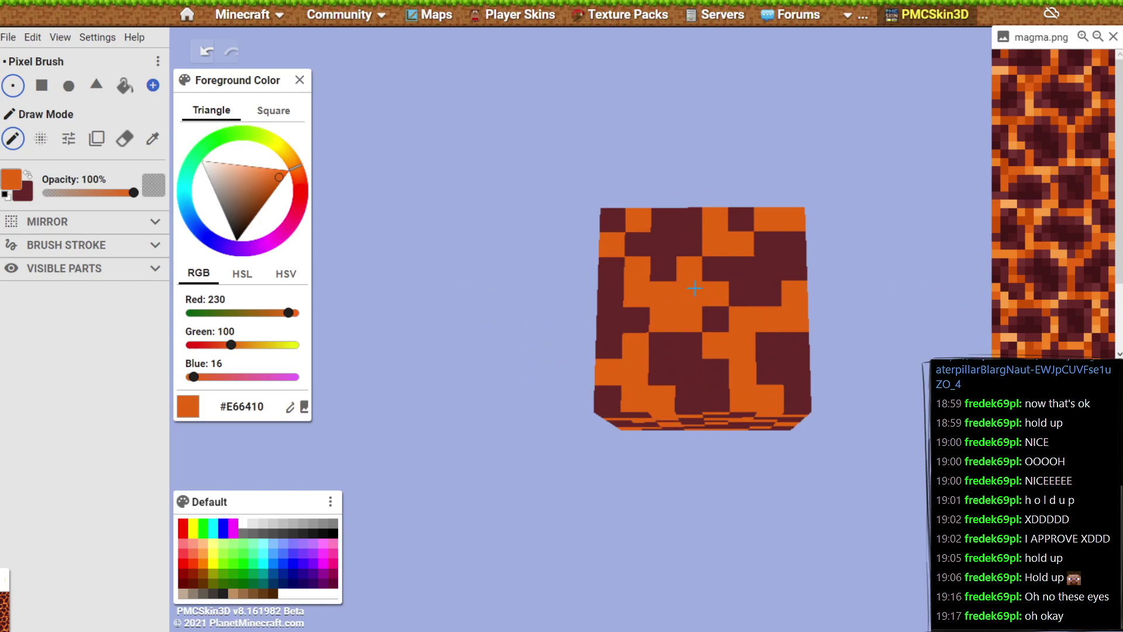
mouse_move(923, 439)
left_mouse_down()
mouse_move(789, 514)
mouse_move(609, 517)
mouse_move(677, 516)
mouse_move(745, 471)
mouse_move(656, 340)
left_mouse_up()
left_click(650, 326)
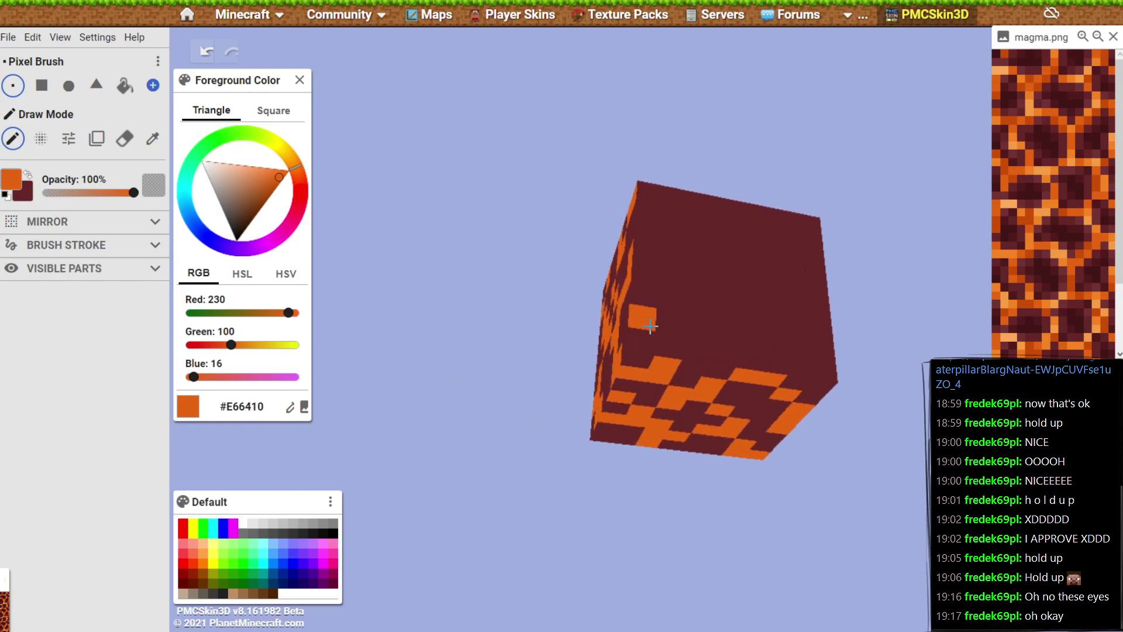
left_click_drag(640, 538, 742, 532)
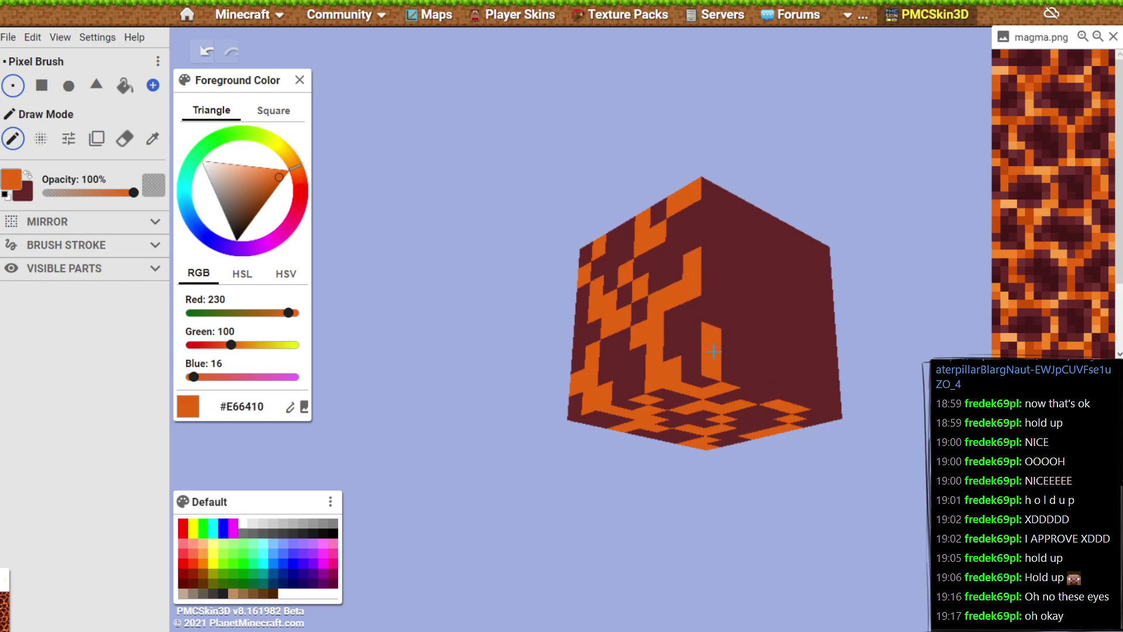
left_click(730, 344)
left_click_drag(724, 499, 696, 497)
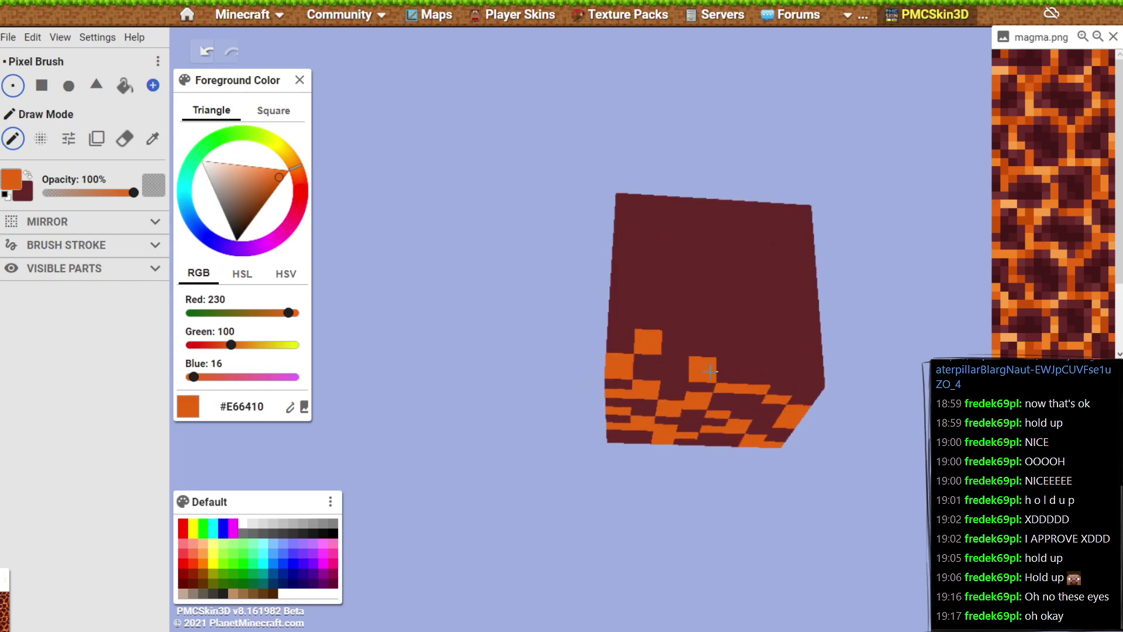
Paint a winding orange crack up the side face that curves back across its upper part to the neighbouring textured face.
left_click(702, 318)
left_click(723, 318)
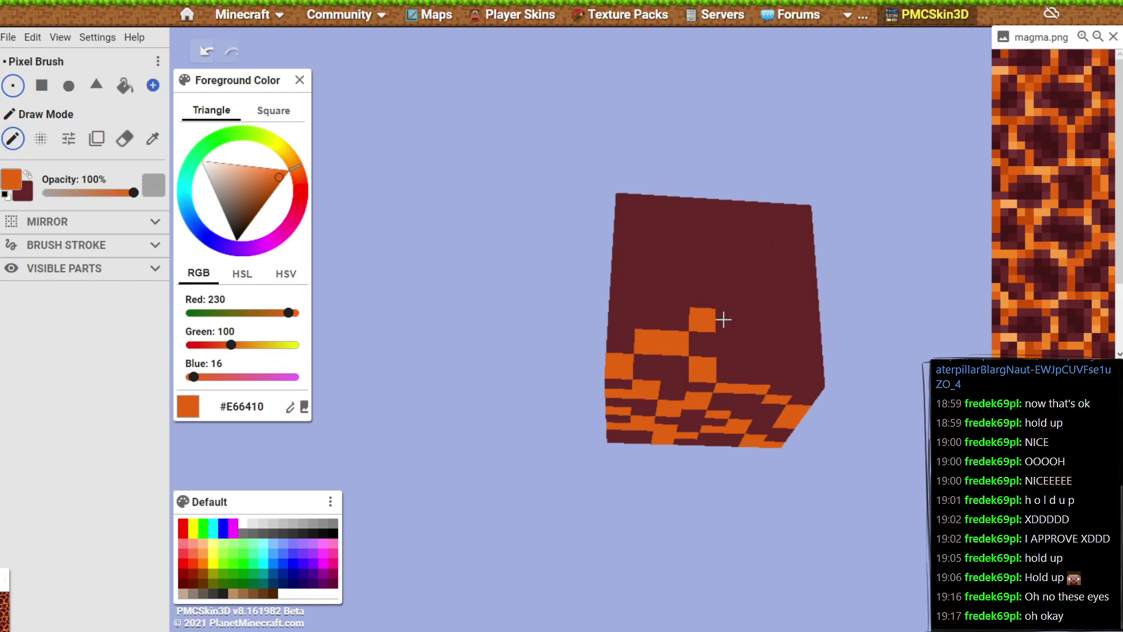
left_click(750, 294)
left_click(755, 276)
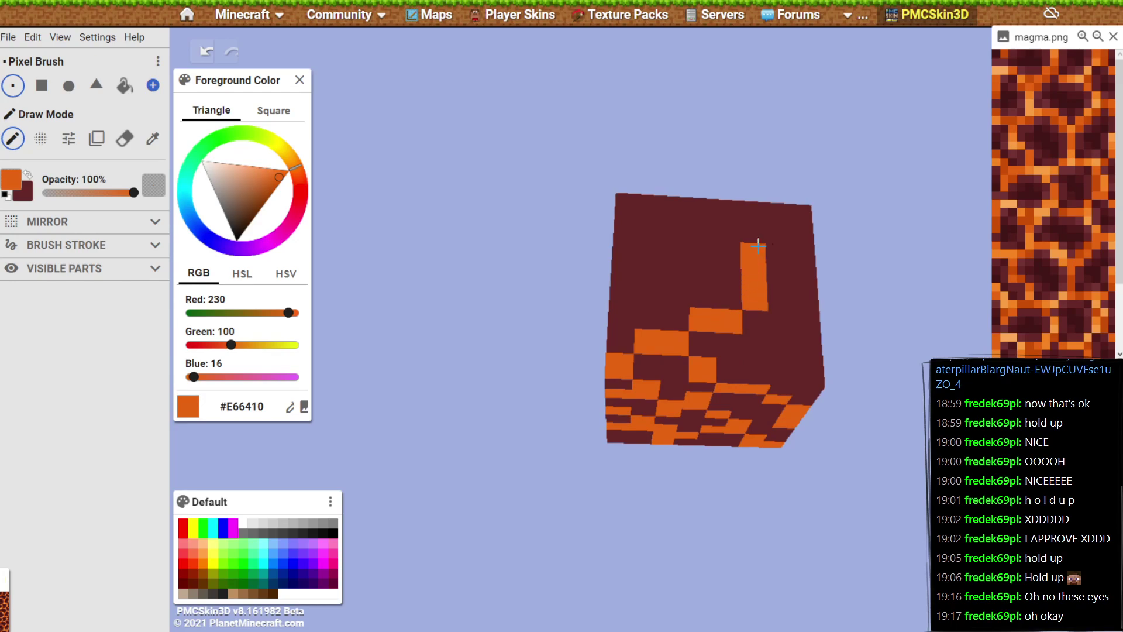
left_click(728, 251)
left_click(701, 251)
left_click(702, 228)
left_click(678, 228)
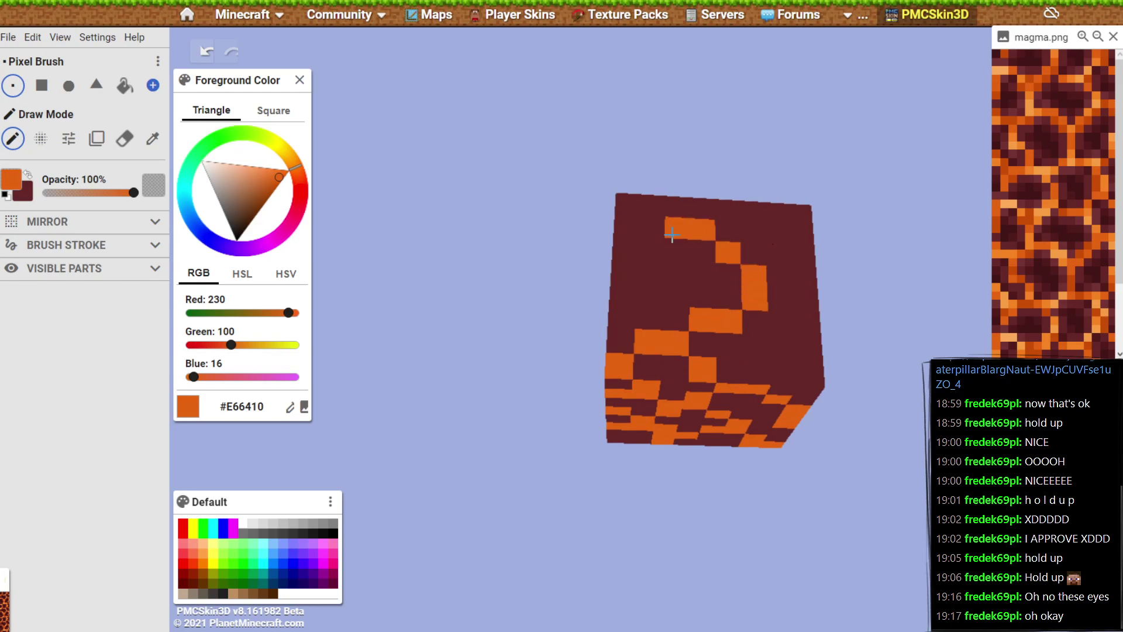
left_click(650, 248)
Branch the side face's orange crack toward its lower corner, both upper corners and the edge shared with the next blank face.
left_click_drag(513, 390, 683, 307)
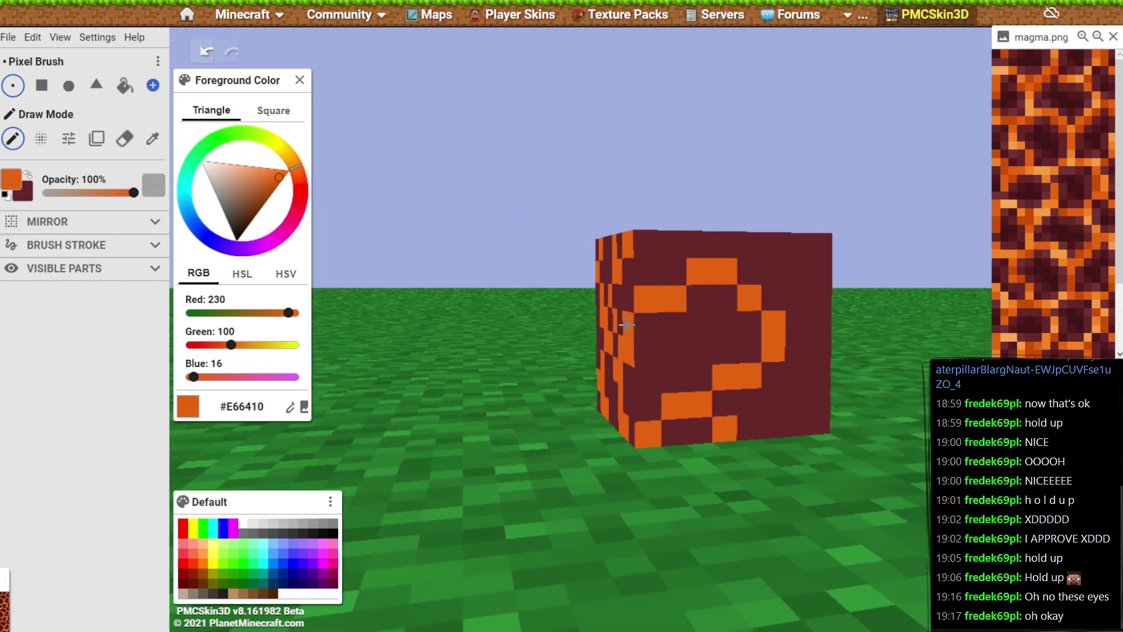
mouse_move(819, 524)
left_mouse_down()
mouse_move(827, 542)
mouse_move(715, 556)
mouse_move(727, 534)
left_mouse_up()
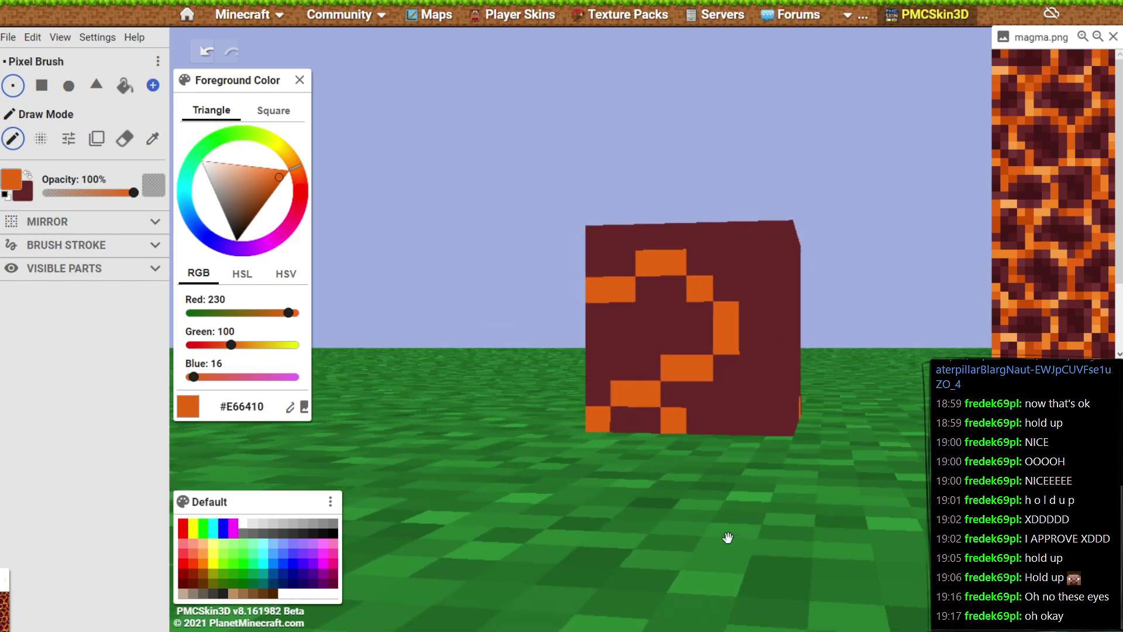
mouse_move(807, 504)
left_mouse_down()
mouse_move(700, 515)
mouse_move(600, 458)
mouse_move(601, 437)
mouse_move(585, 452)
mouse_move(697, 353)
left_mouse_up()
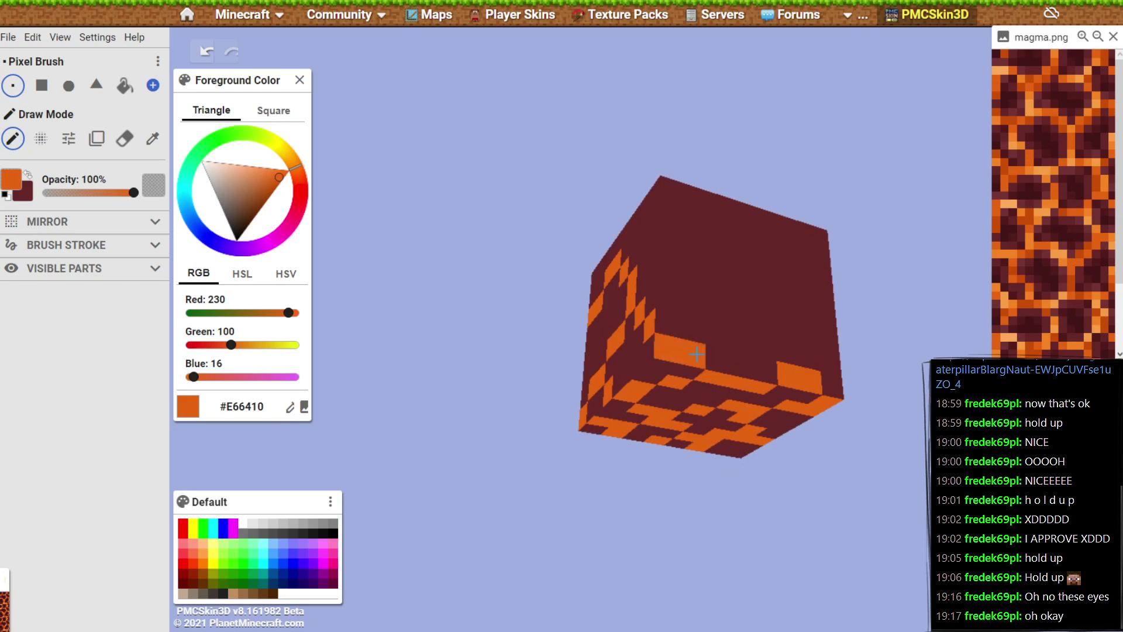
left_click_drag(615, 446, 632, 411)
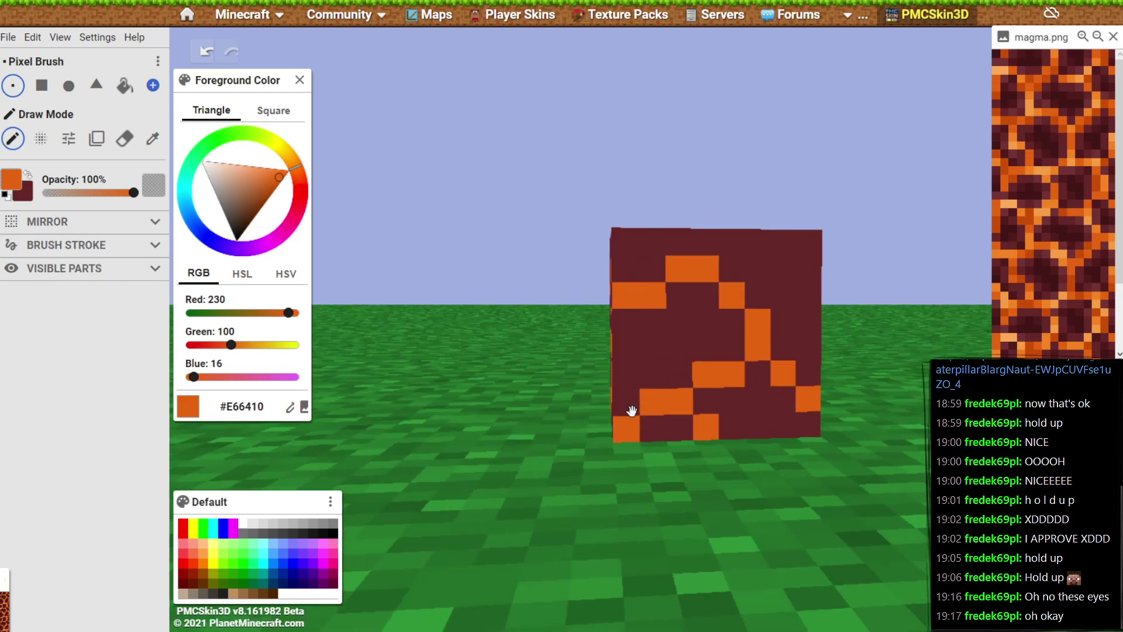
left_click_drag(733, 539, 863, 536)
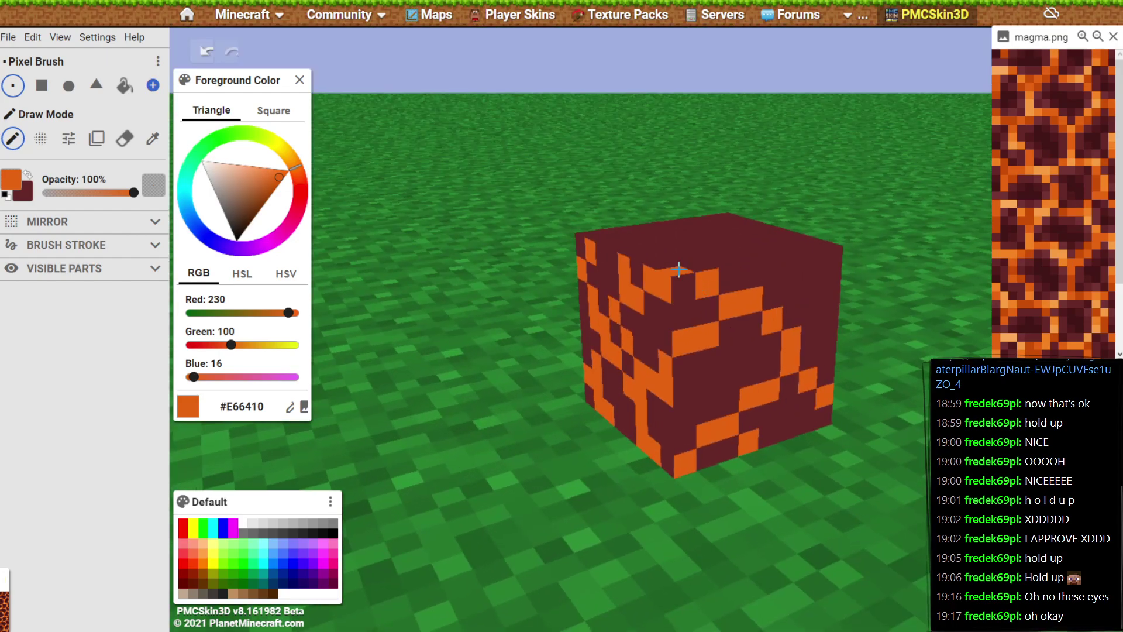
left_click_drag(878, 488, 689, 431)
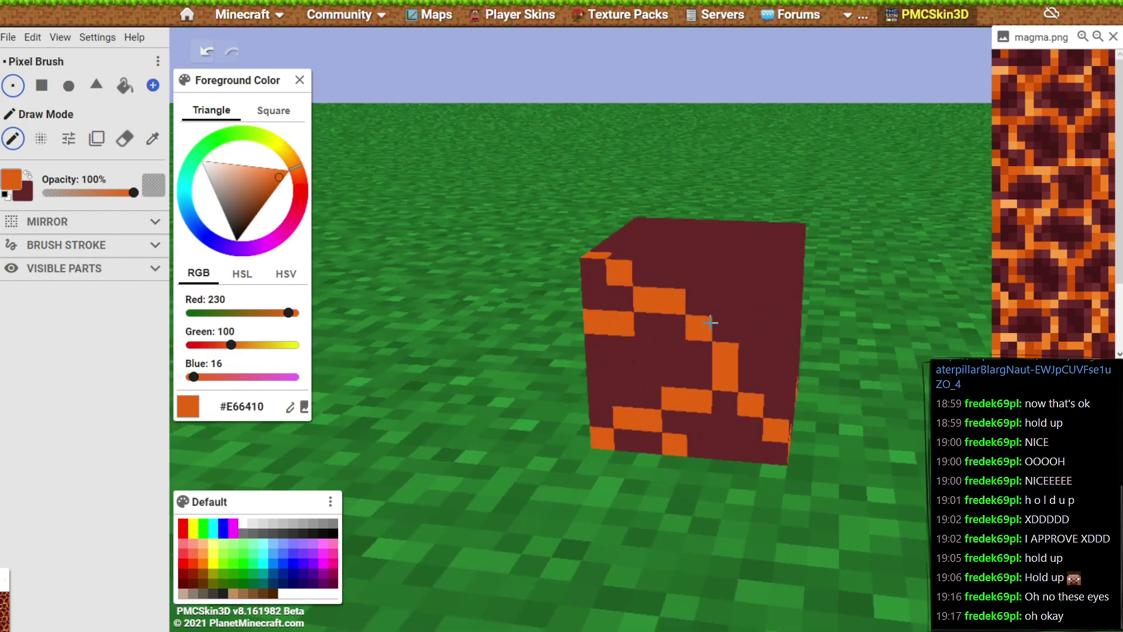
left_click_drag(755, 281, 784, 279)
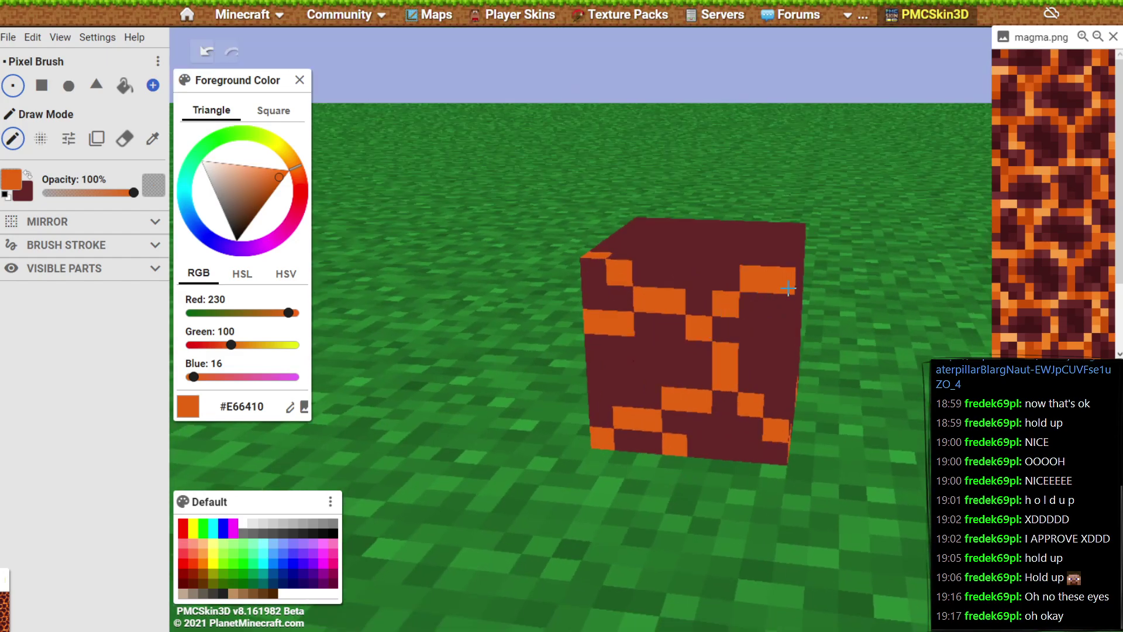
left_click_drag(829, 423, 815, 388)
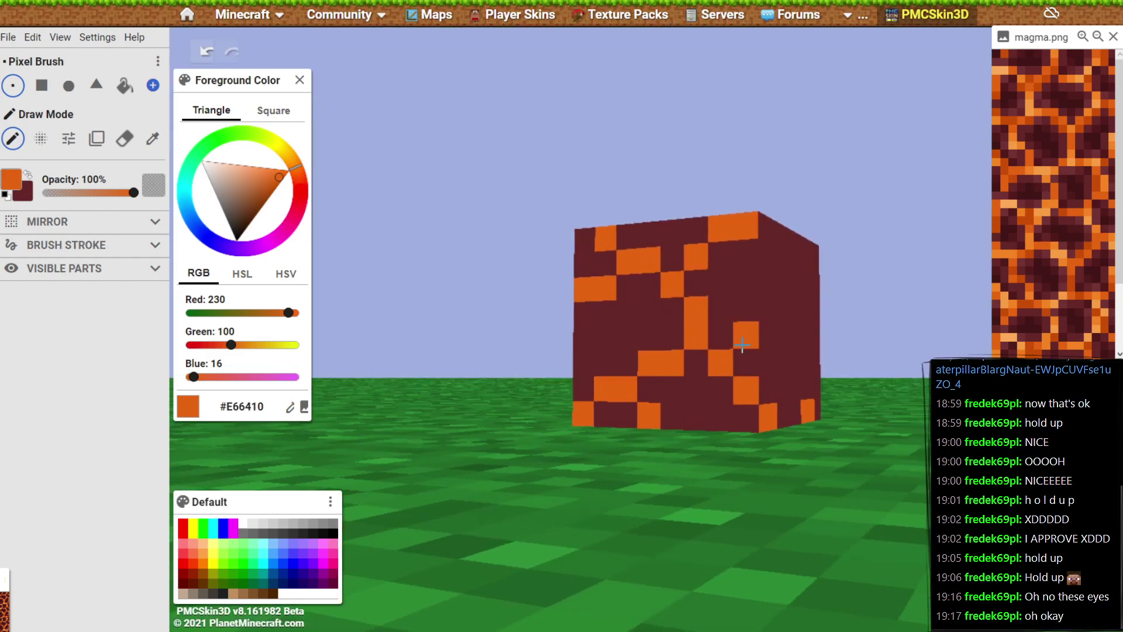
left_click(757, 316)
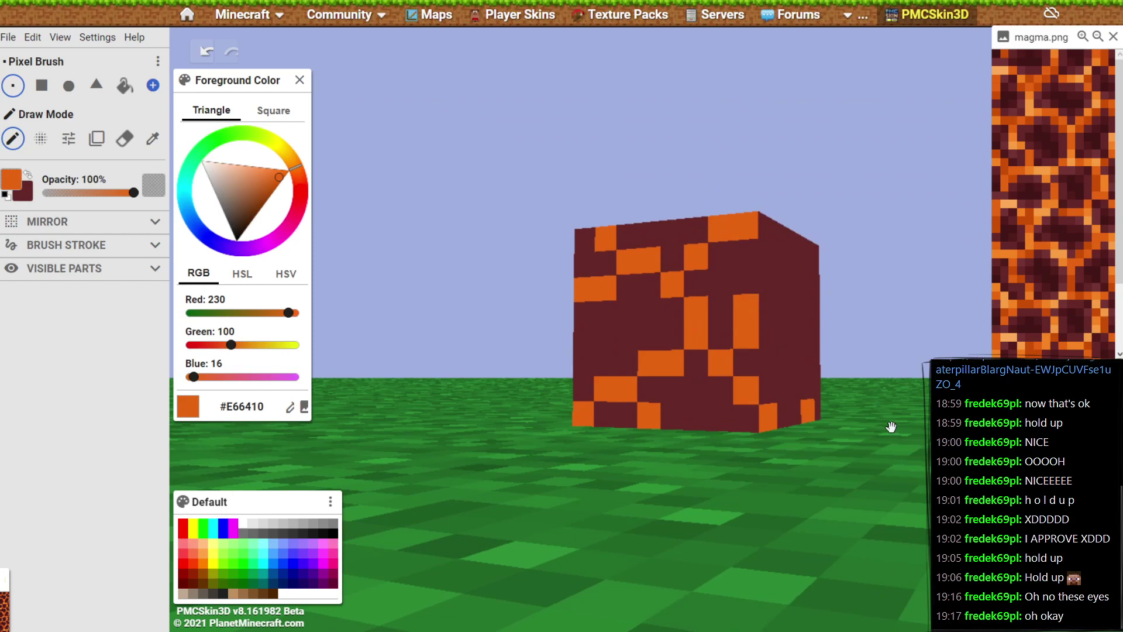
Carry the orange cracks around the corner onto the next blank side face and paint a winding crack from bottom to top.
left_click_drag(891, 427, 777, 434)
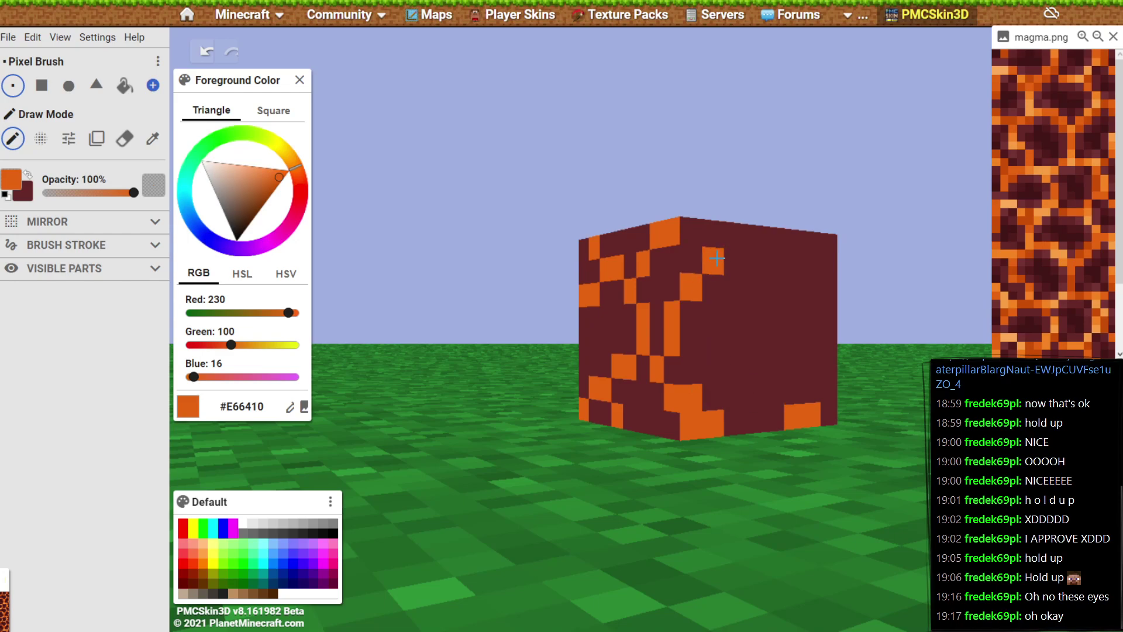
left_click_drag(706, 238, 694, 230)
left_click_drag(731, 533, 657, 486)
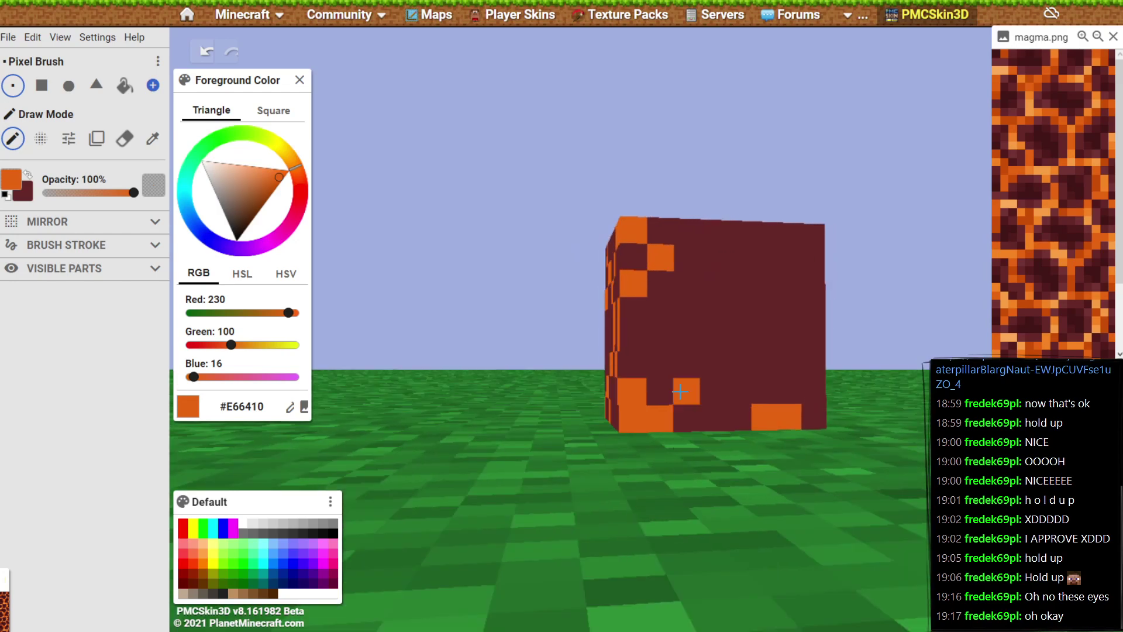
mouse_move(686, 399)
left_mouse_down()
mouse_move(729, 374)
mouse_move(713, 360)
mouse_move(727, 359)
mouse_move(723, 326)
mouse_move(711, 327)
mouse_move(765, 308)
mouse_move(761, 280)
mouse_move(777, 276)
mouse_move(734, 242)
mouse_move(685, 236)
left_mouse_up()
left_click_drag(843, 505, 692, 441)
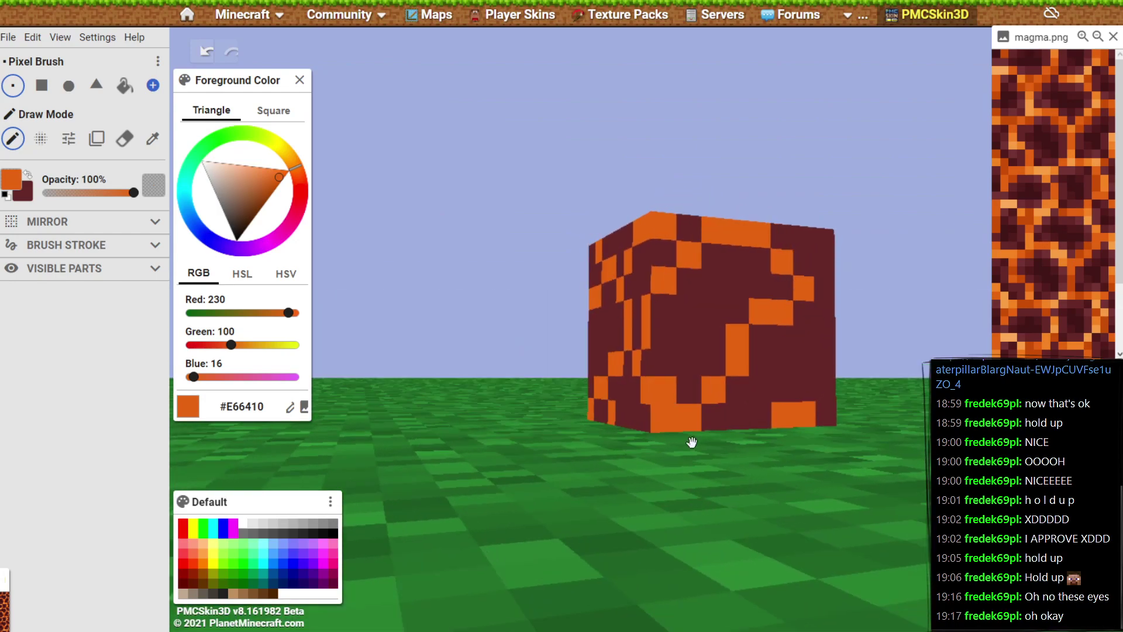
Add orange cells through the middle of this side face to connect the winding crack with the corner cells.
left_click(713, 309)
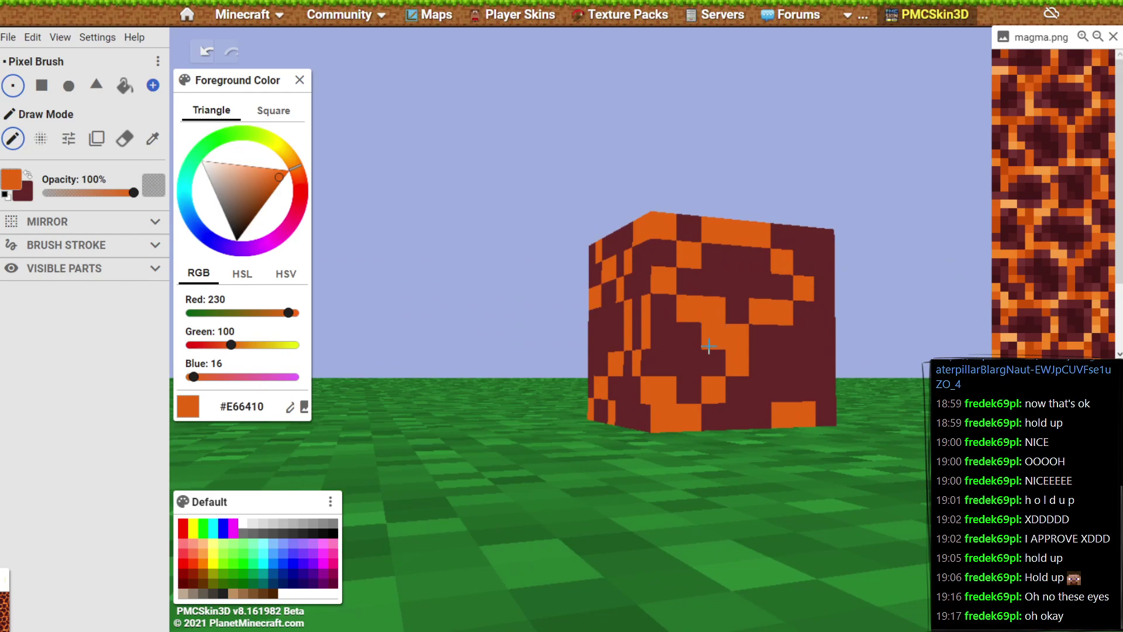
left_click(710, 331)
mouse_move(705, 540)
left_mouse_down()
mouse_move(752, 567)
mouse_move(750, 577)
mouse_move(711, 403)
left_mouse_up()
left_click(694, 309)
left_click_drag(834, 539, 724, 384)
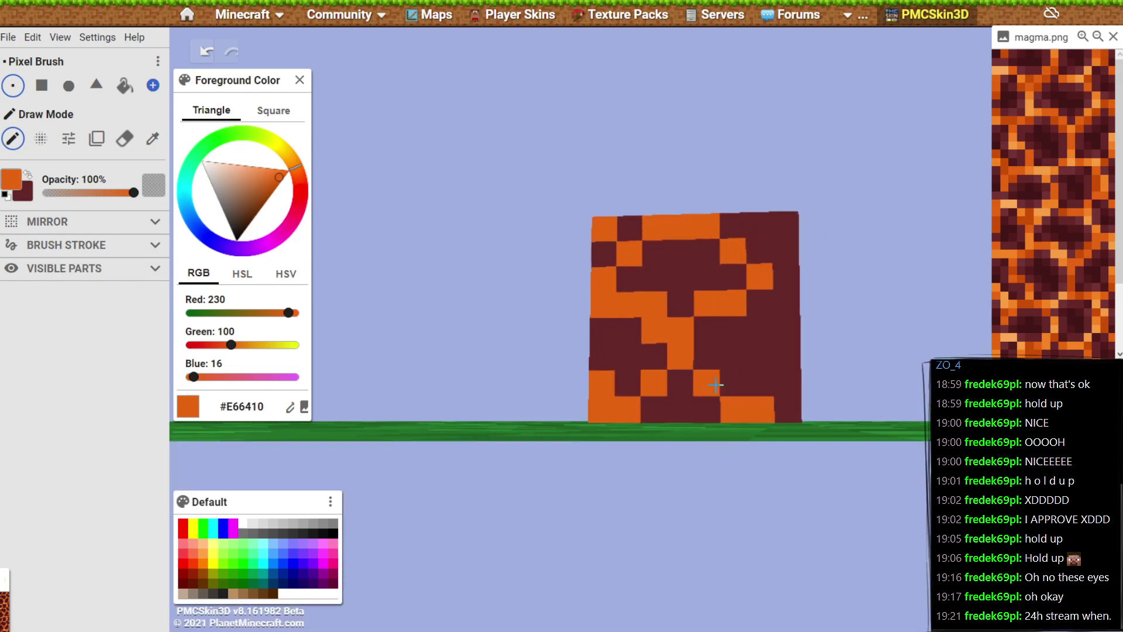
Extend the side face's orange crack with cells leading down toward its outer lower corner.
right_click(762, 303)
left_click(760, 332)
left_click(787, 384)
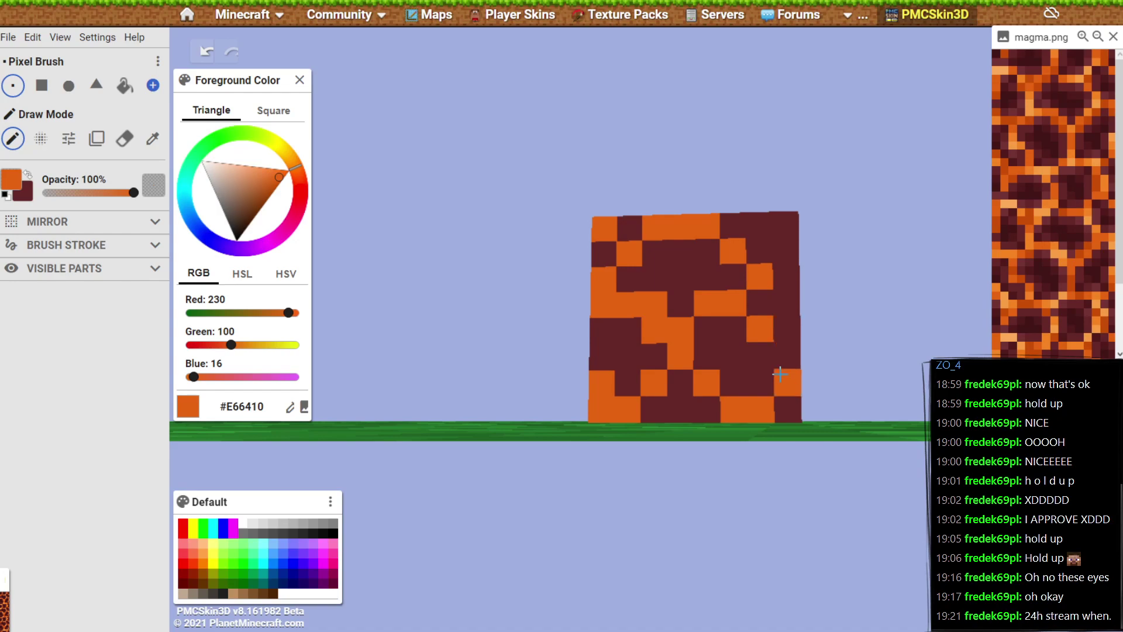
left_click(787, 357)
Carry the orange cracks onto the blank top face, painting branching cells from its corner toward the adjoining edges.
left_click_drag(818, 437, 727, 552)
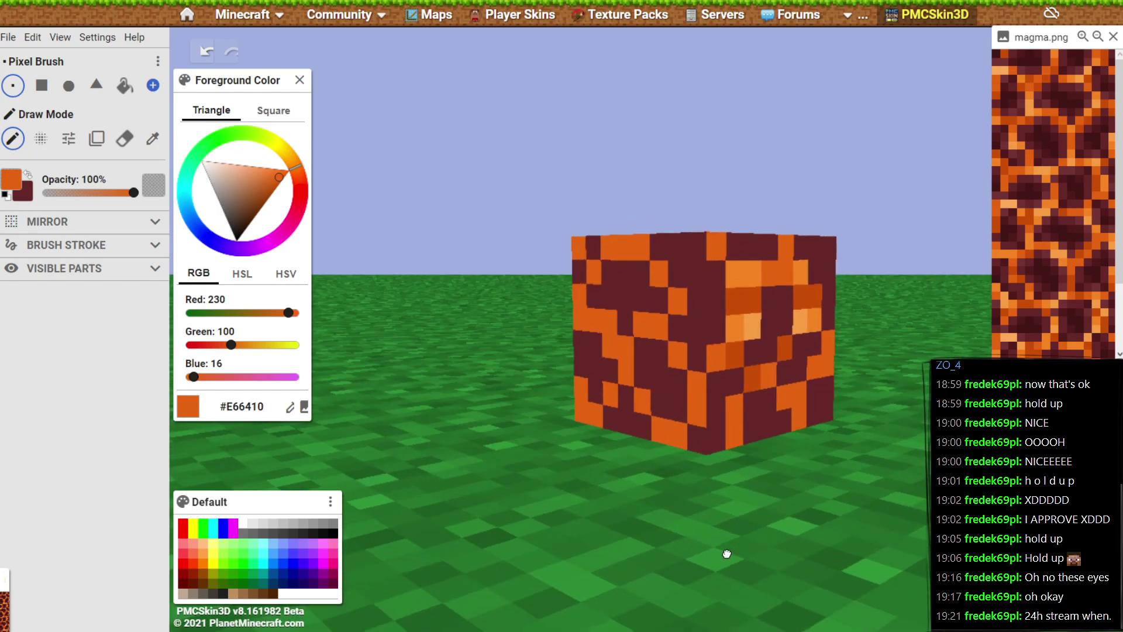
left_click_drag(840, 614, 761, 503)
left_click_drag(926, 493, 745, 501)
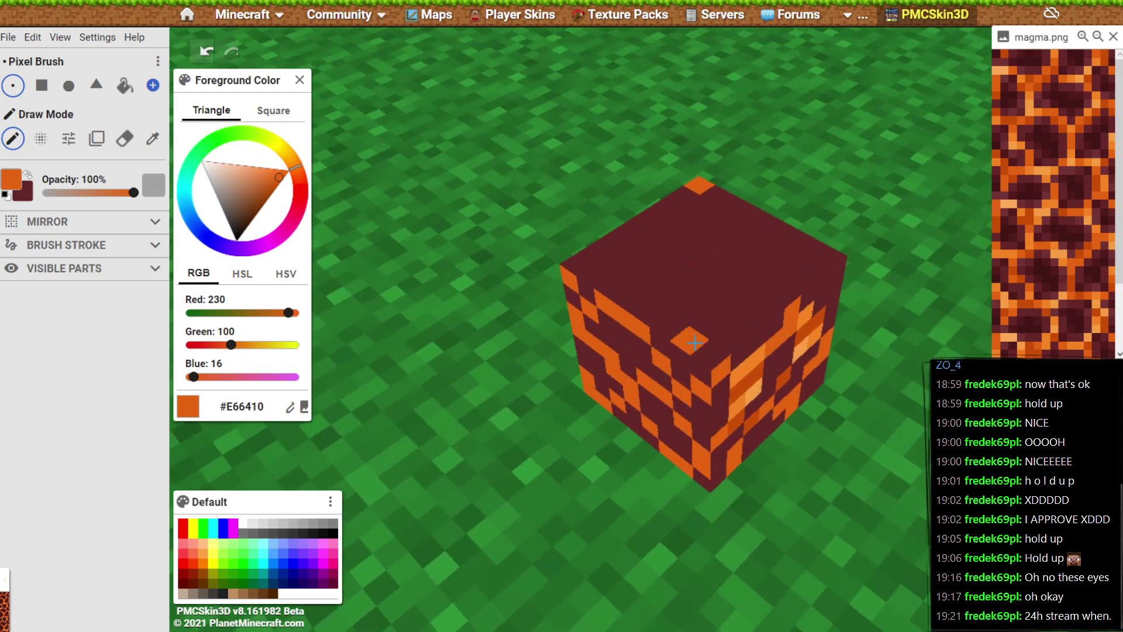
mouse_move(716, 329)
left_mouse_down()
mouse_move(702, 295)
mouse_move(682, 286)
mouse_move(649, 290)
mouse_move(646, 316)
left_mouse_up()
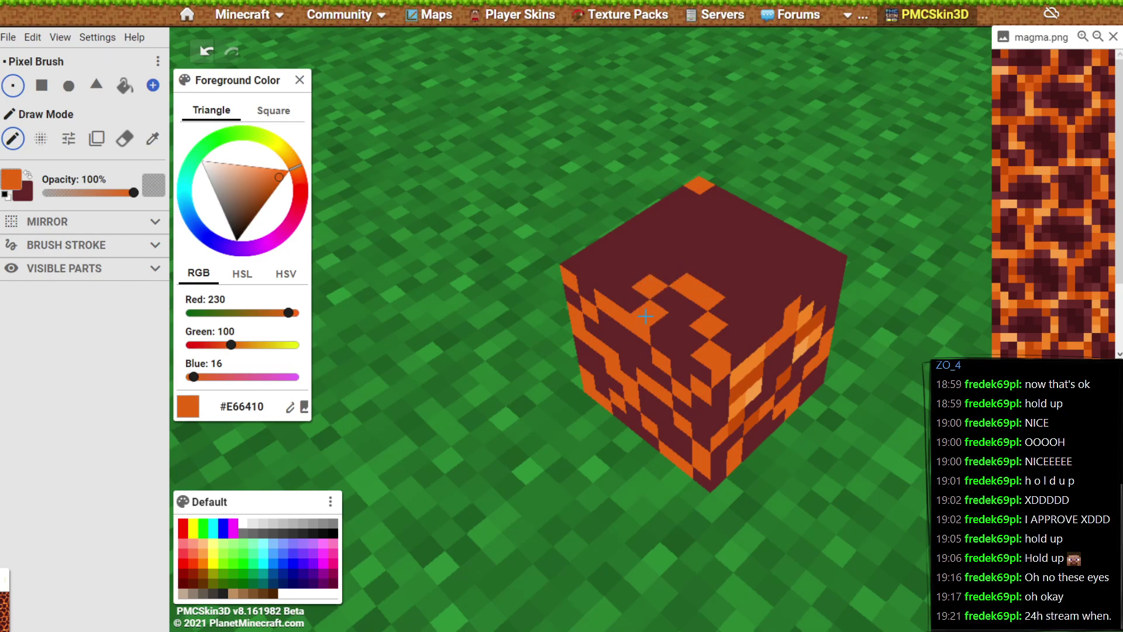
mouse_move(789, 444)
left_mouse_down()
mouse_move(819, 521)
mouse_move(677, 521)
left_mouse_up()
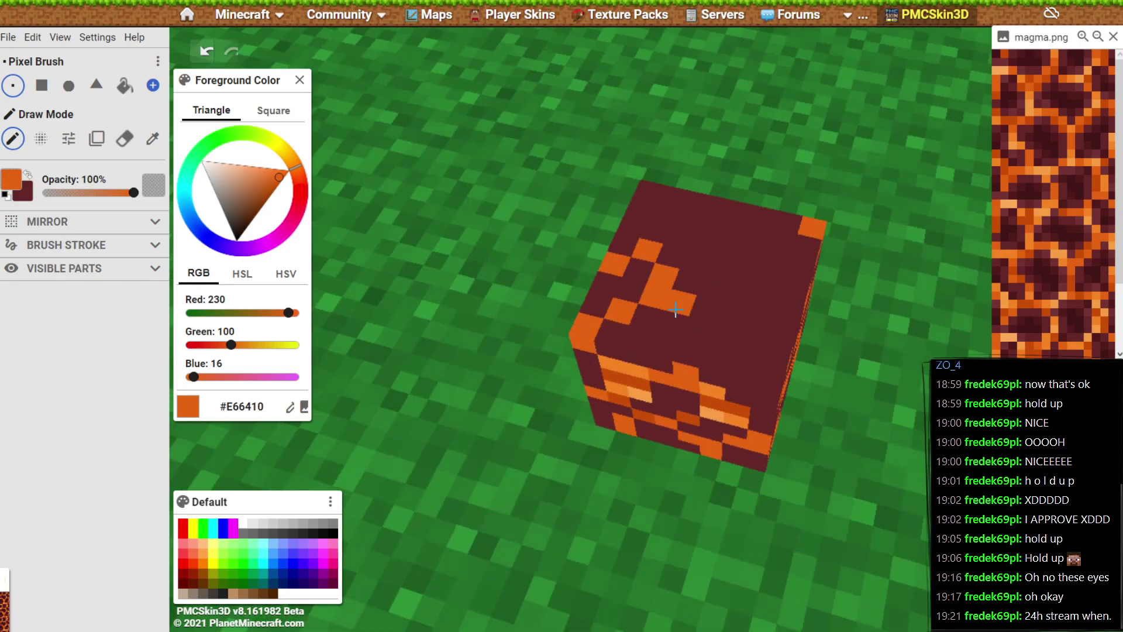
left_click(670, 320)
left_click_drag(670, 319, 690, 343)
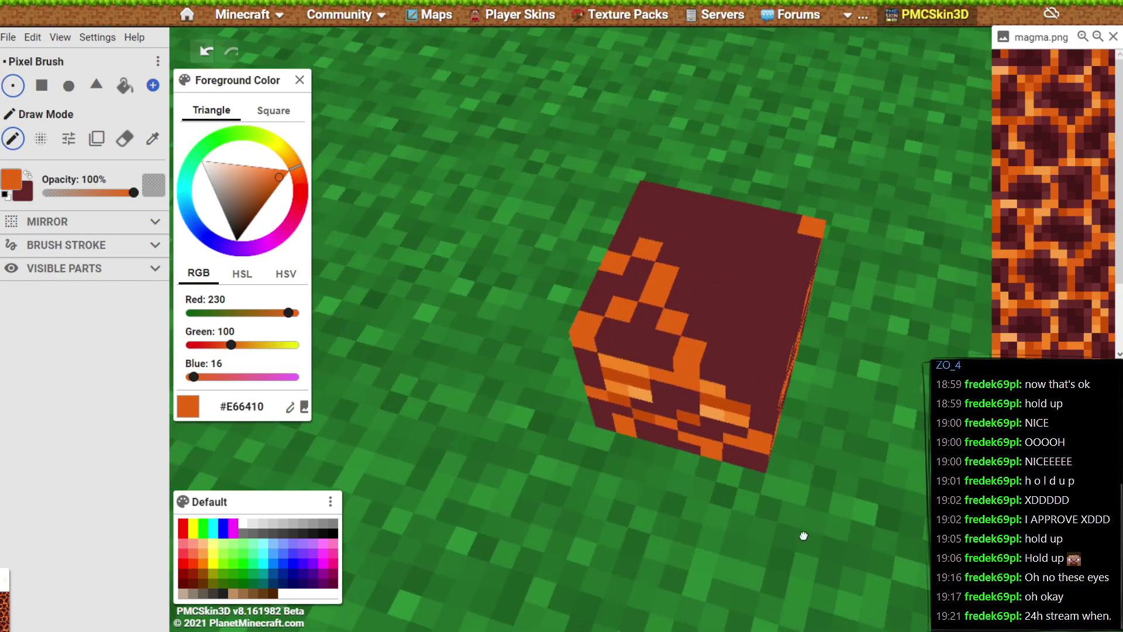
Branch the top face's crack diagonally to meet the cracks along the next side's upper edge.
left_click_drag(802, 605, 709, 511)
left_click(657, 287)
left_click_drag(661, 286, 693, 313)
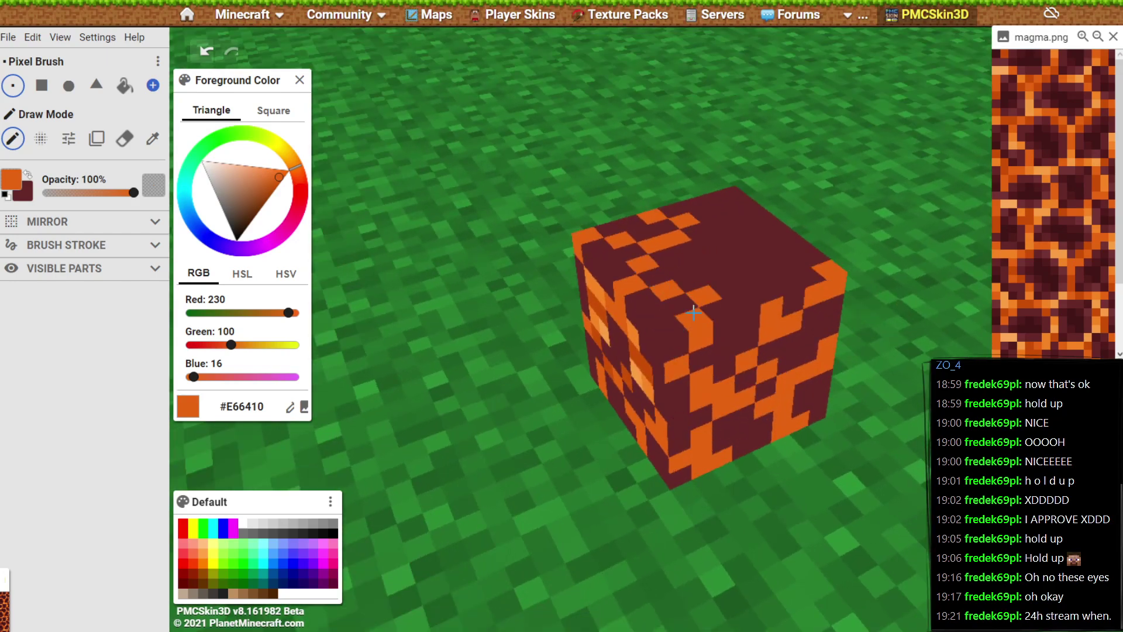
left_click(660, 281)
Paint an orange crack curving through the middle of the top face from the adjacent side's upper edge.
left_click_drag(786, 520, 689, 560)
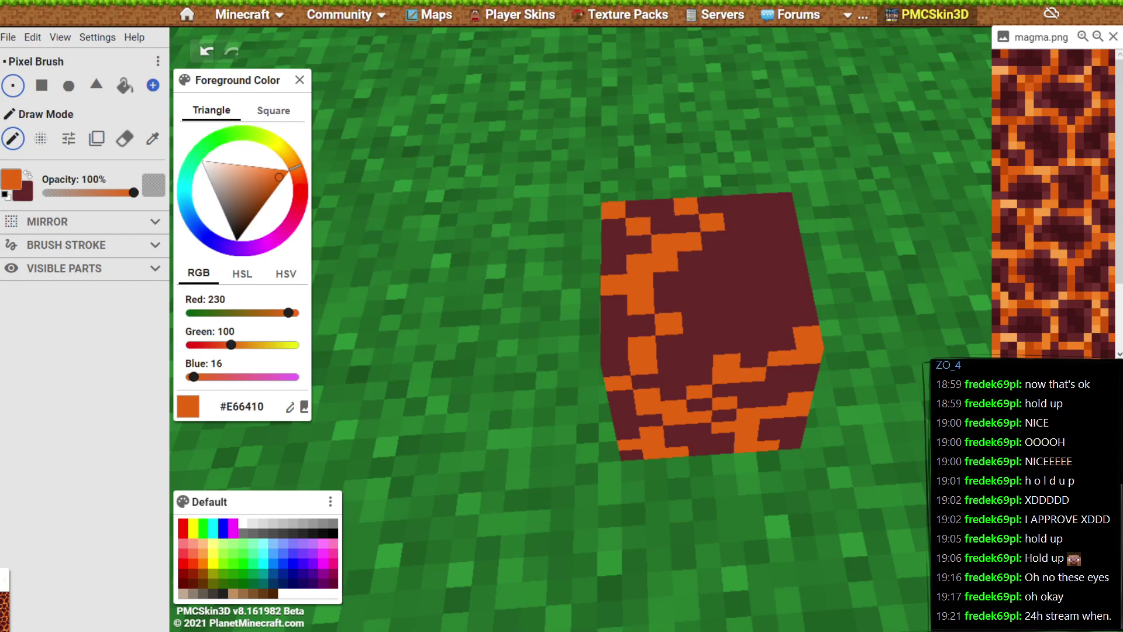
left_click(696, 322)
left_click(727, 344)
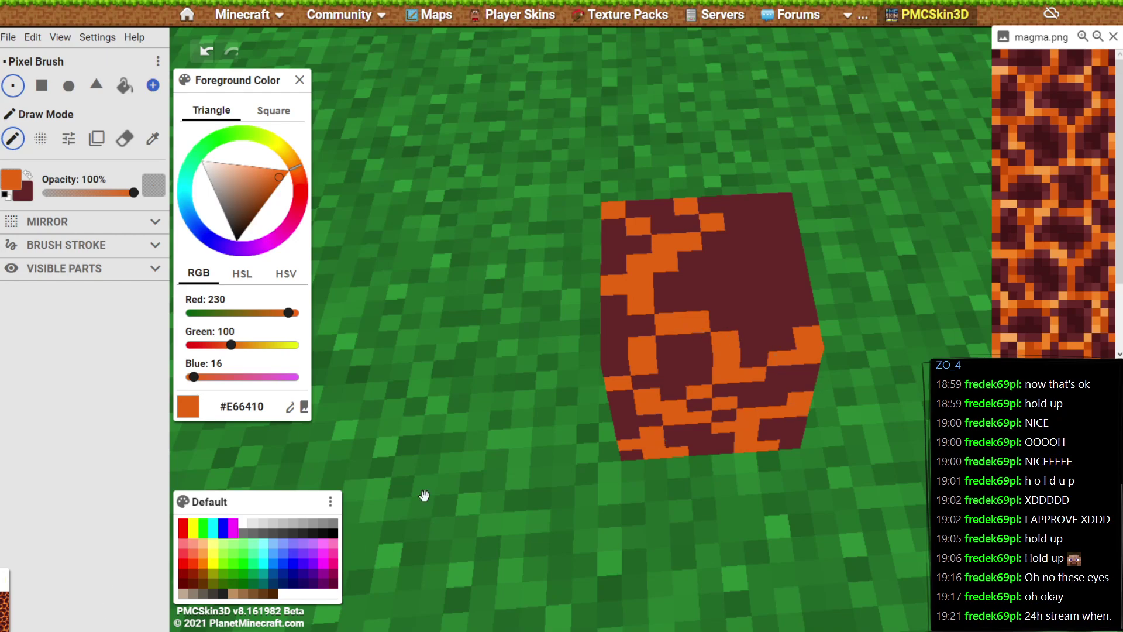
left_click(721, 300)
left_click(742, 282)
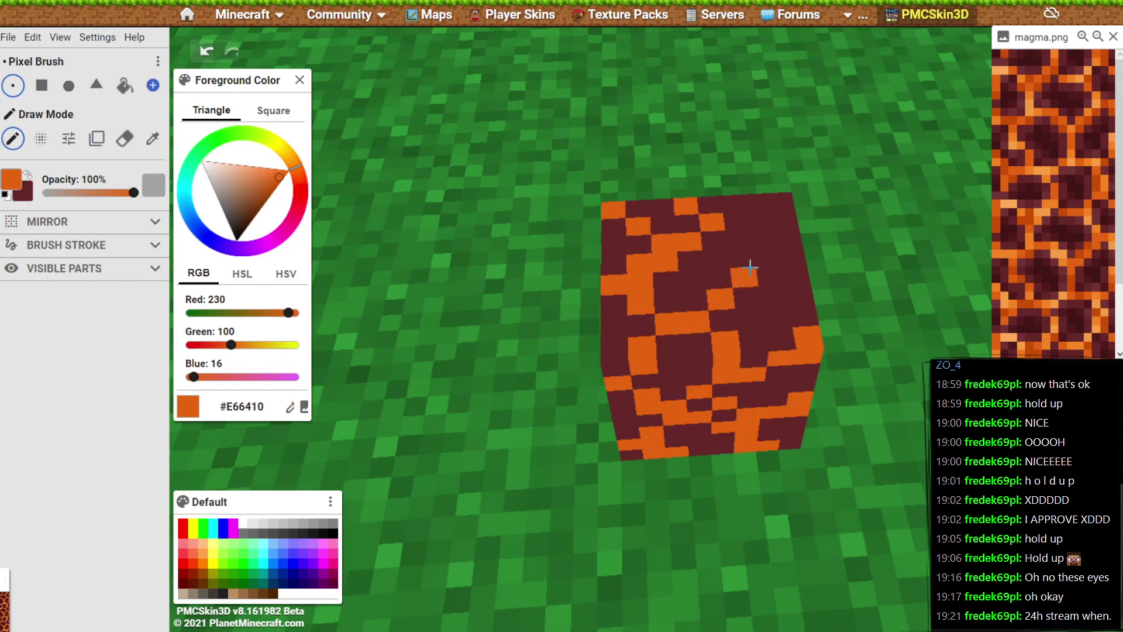
left_click_drag(750, 267, 740, 237)
Join the top face's crack to its remaining edges and add diagonal orange cells to the middle of the side face below.
left_click_drag(879, 559, 579, 542)
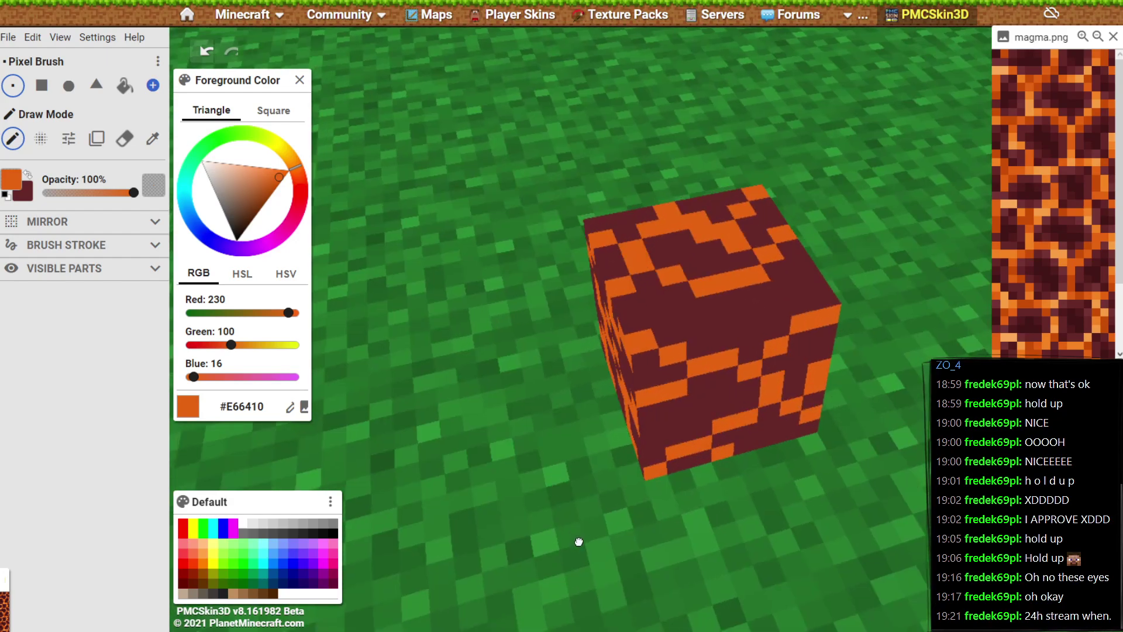
left_click(667, 335)
left_click(689, 311)
left_click_drag(843, 490, 720, 483)
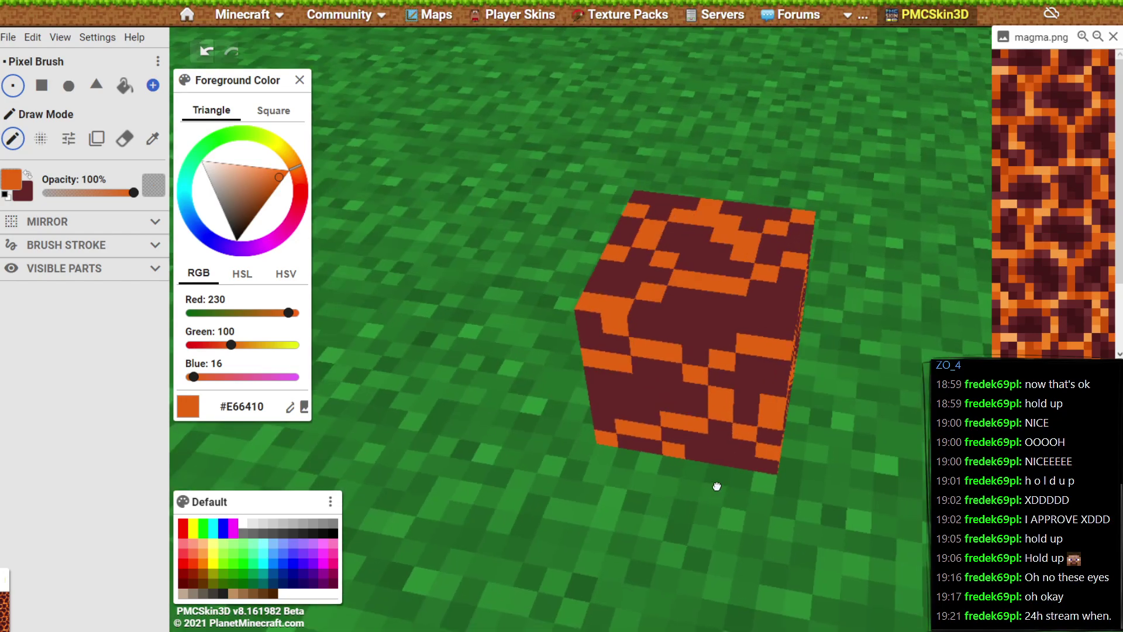
left_click(736, 302)
left_click(755, 327)
mouse_move(615, 568)
left_mouse_down()
mouse_move(698, 535)
mouse_move(700, 518)
mouse_move(665, 515)
left_mouse_up()
left_click_drag(688, 320, 715, 348)
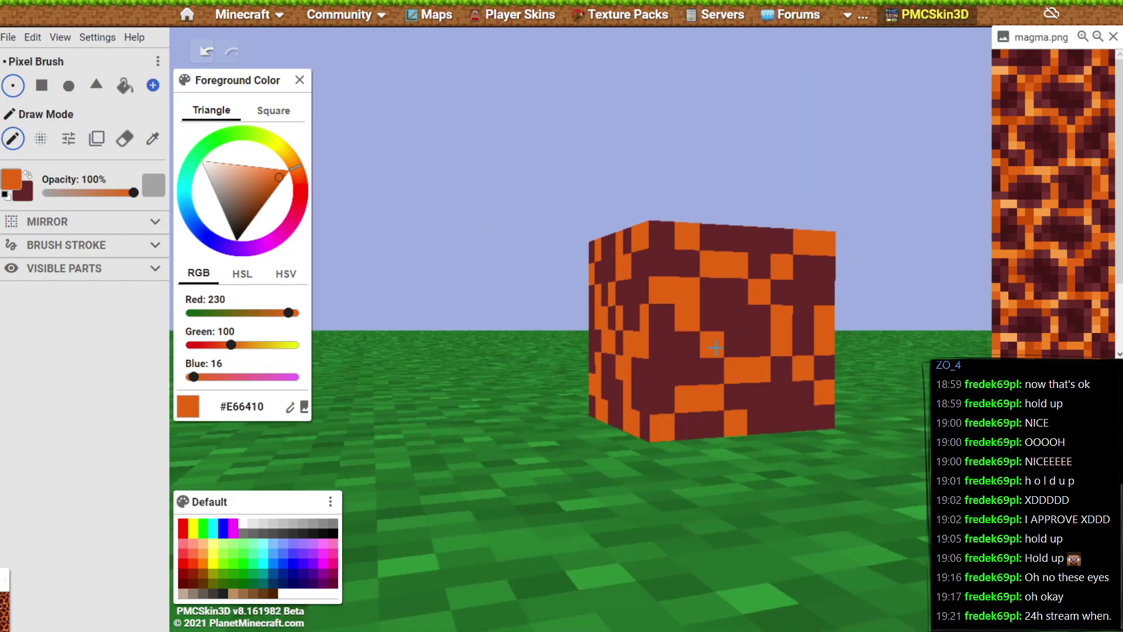
Thin the thick orange crack in the middle of the adjacent side face with maroon #652828 and touch up its branches in orange.
left_click_drag(673, 500, 907, 535)
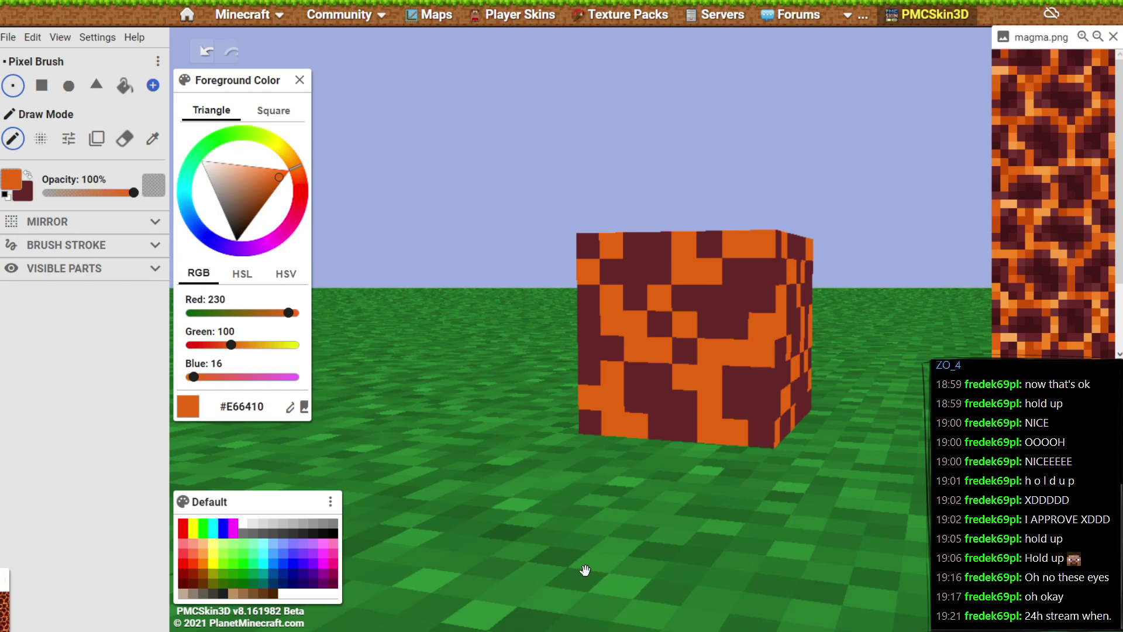
left_click_drag(542, 534, 709, 530)
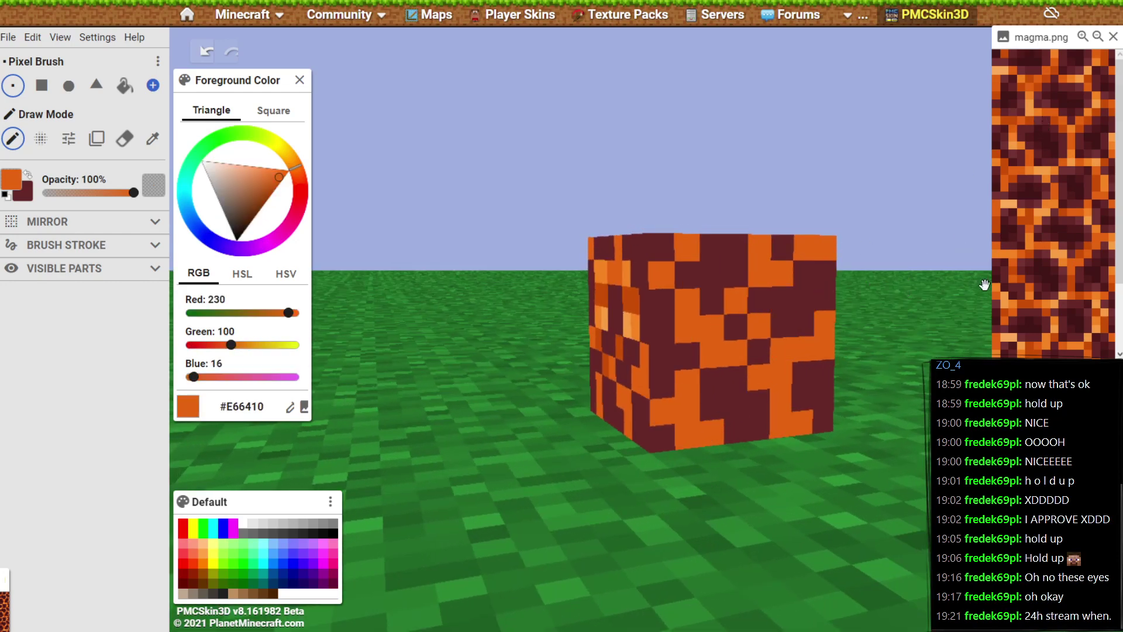
key("x")
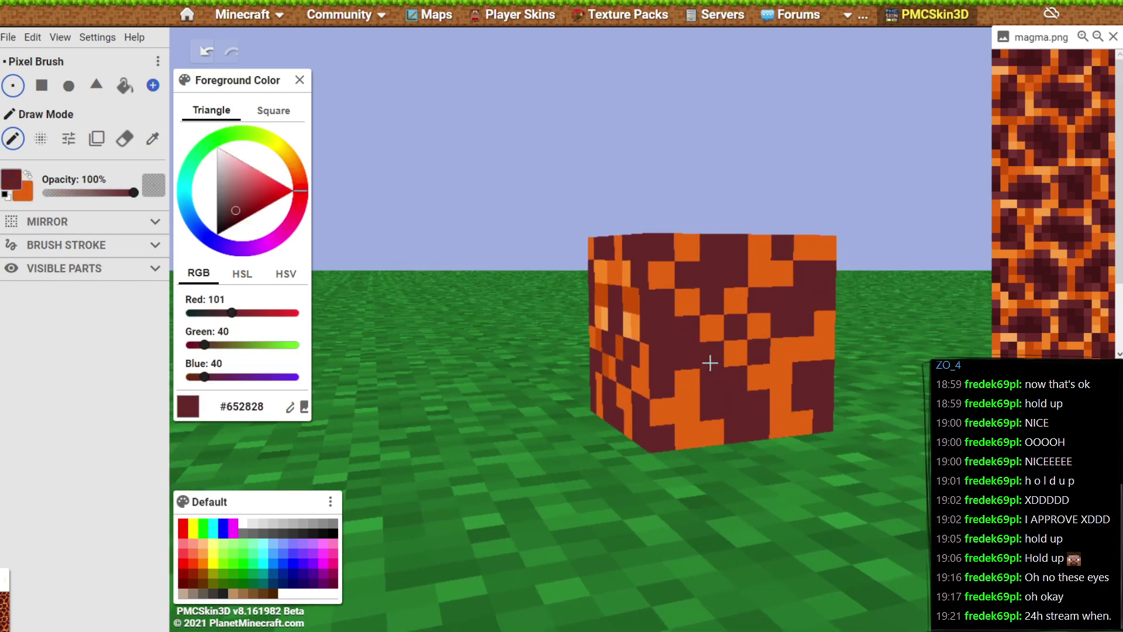
key("x")
left_click_drag(911, 490, 832, 497)
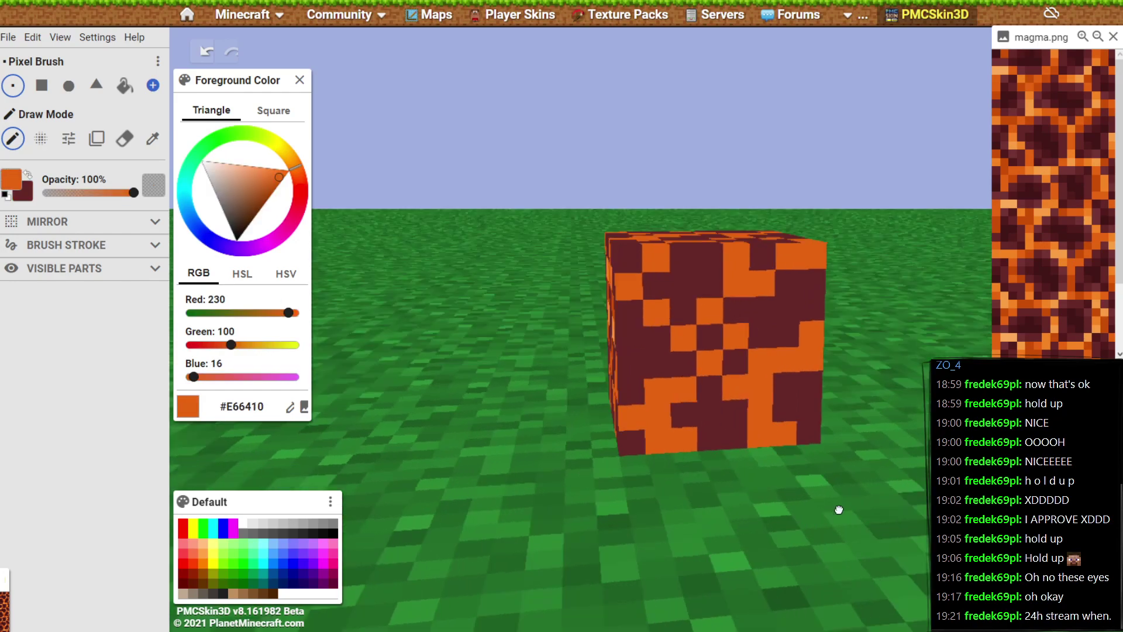
key("x")
key("x")
left_click(731, 307)
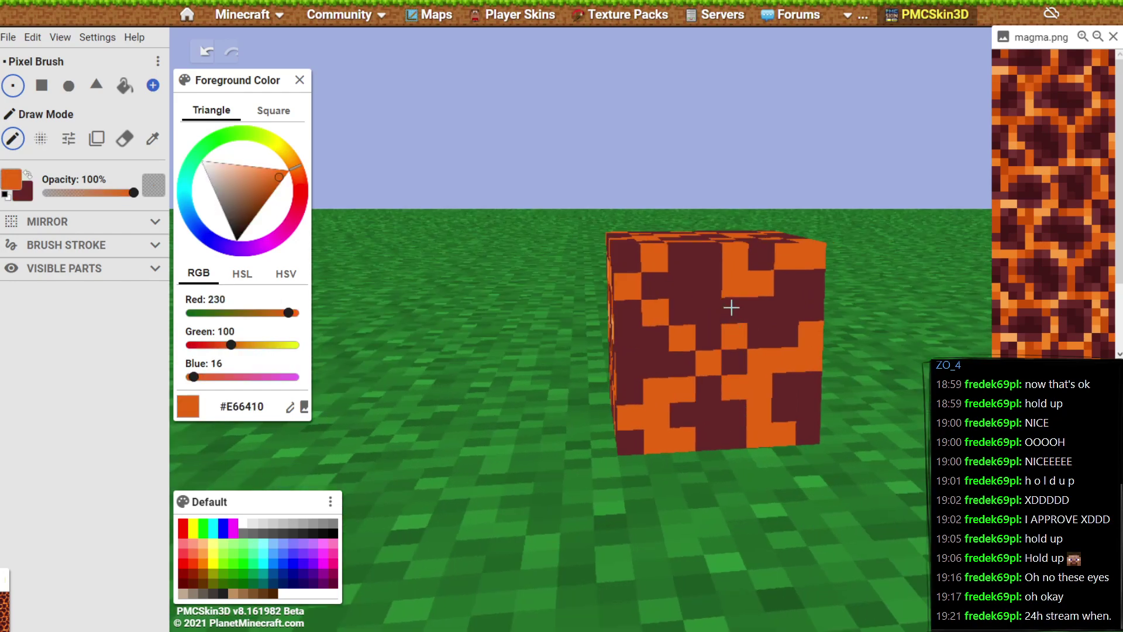
left_click(697, 336)
Go around the cube and add orange cells along the side faces' outer and lower edges to connect their cracks.
left_click_drag(907, 445, 677, 494)
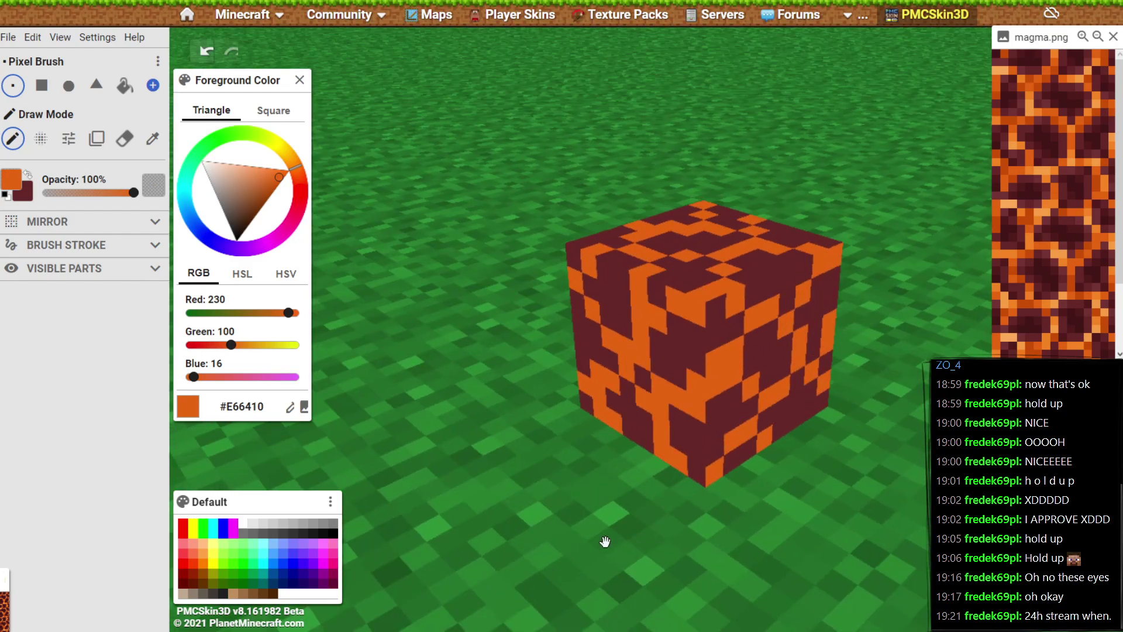
left_click_drag(605, 541, 546, 457)
left_click_drag(825, 492, 588, 495)
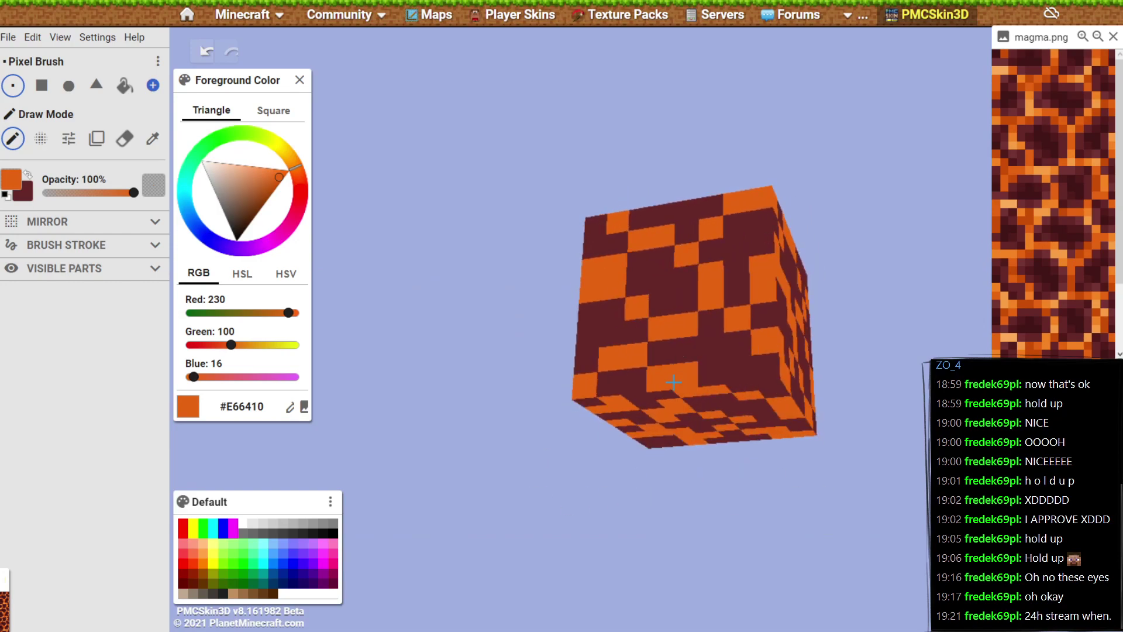
left_click_drag(704, 481, 820, 476)
left_click_drag(563, 519, 1024, 545)
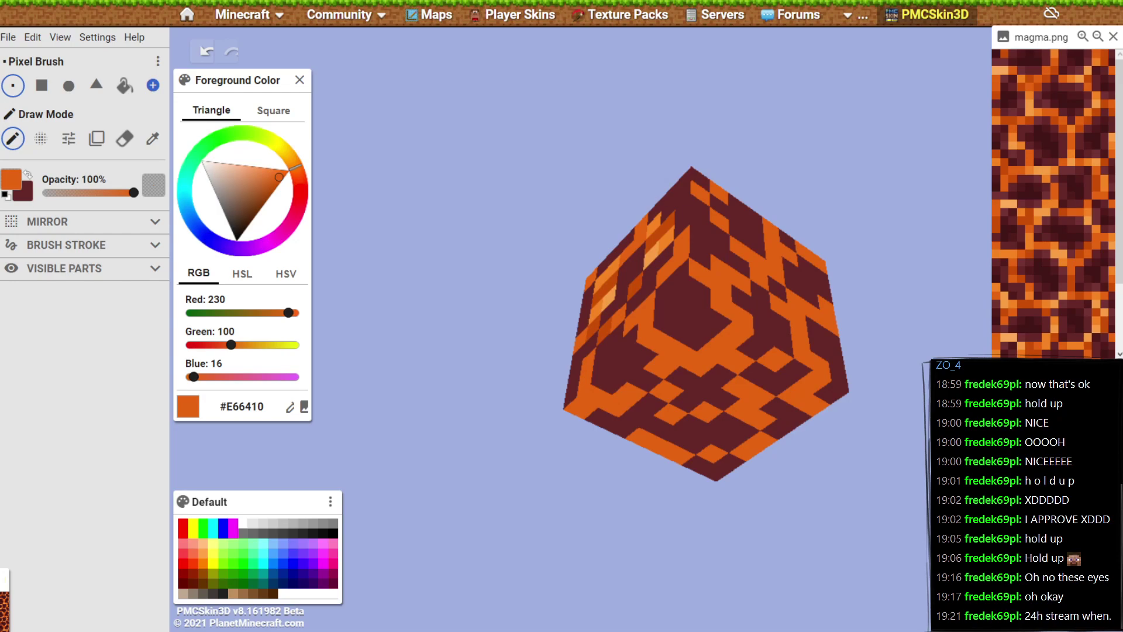
left_click_drag(630, 539, 869, 554)
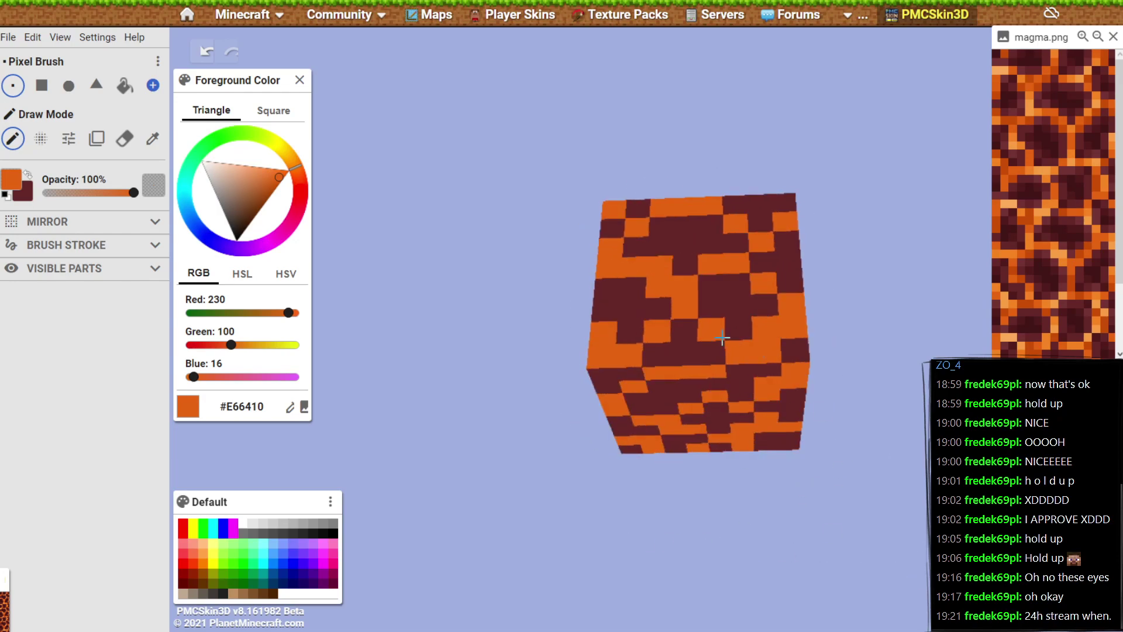
Break up the thick orange crack across the centre of the underside with maroon #652828 cells.
left_click_drag(567, 497, 918, 453)
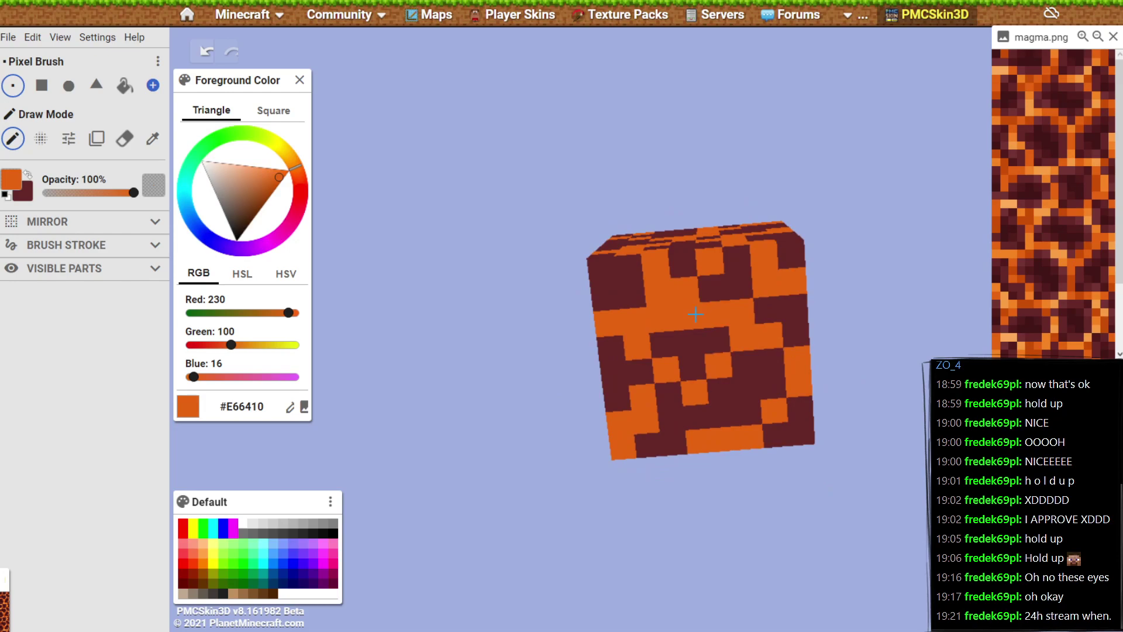
key("x")
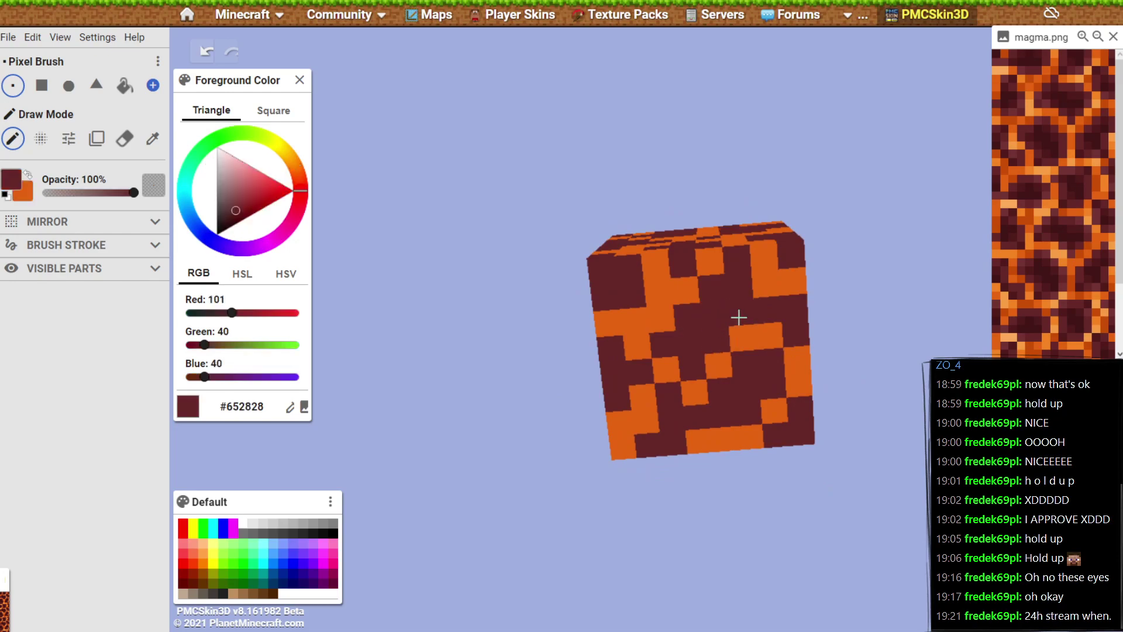
left_click_drag(827, 507, 777, 582)
key("x")
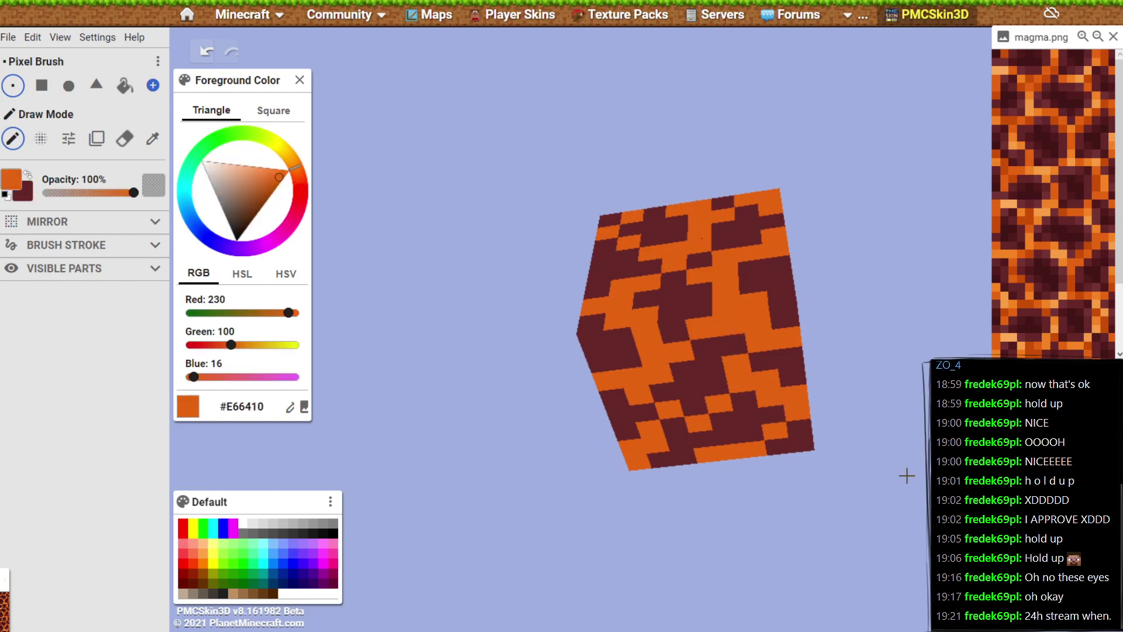
Rework the middle of the side face, alternating maroon #652828 and orange #E66410 to form a thinner vertical crack.
left_click_drag(907, 472, 911, 519)
key("x")
left_click(738, 297)
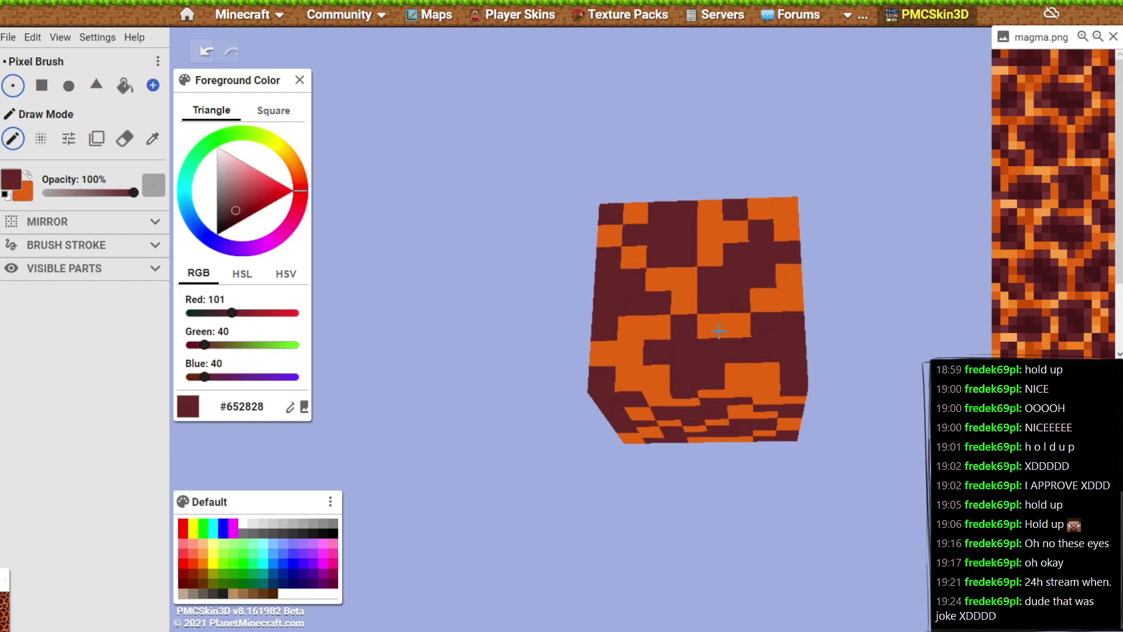
key("x")
left_click(709, 277)
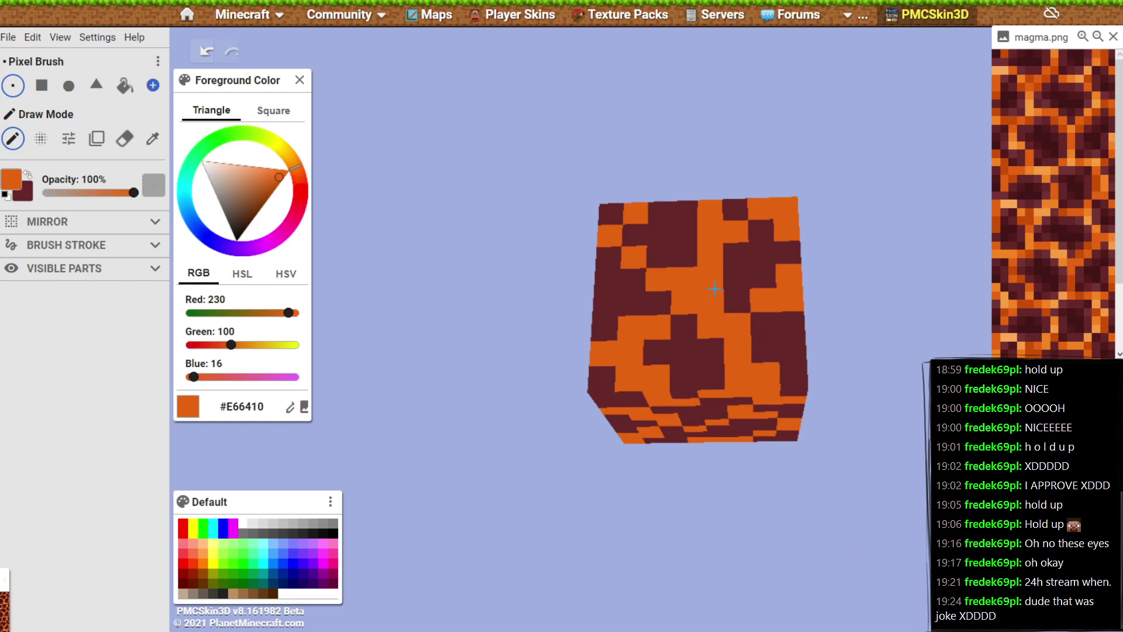
key("x")
left_click(690, 286)
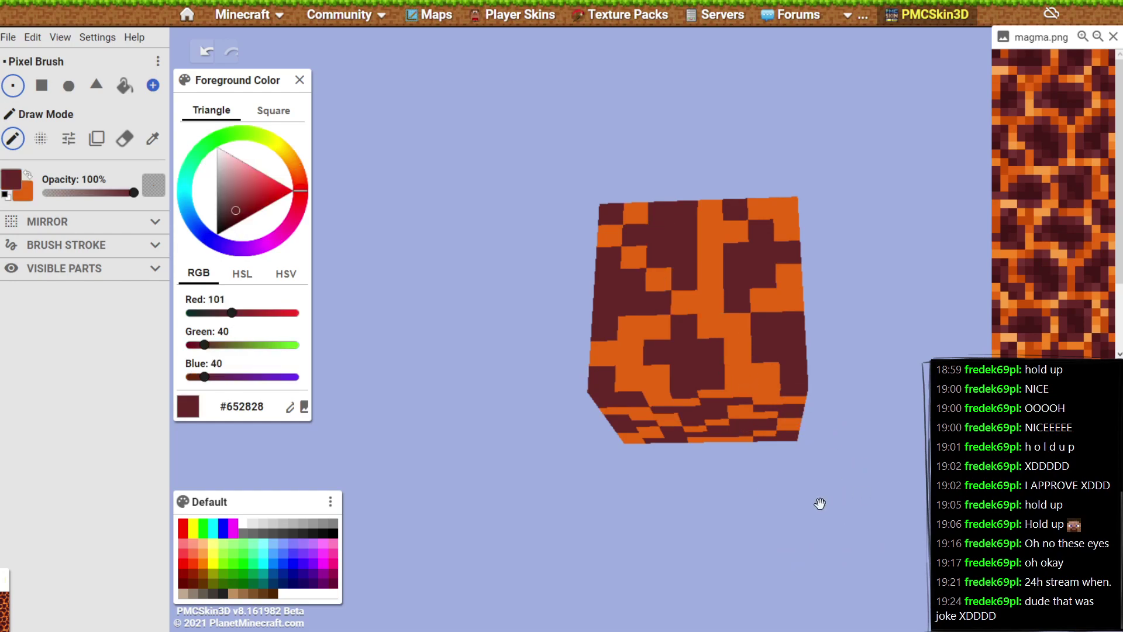
Shift the side face's central crack sideways by adding orange cells beside it and covering its old cells in maroon.
left_click_drag(765, 536, 712, 439)
key("x")
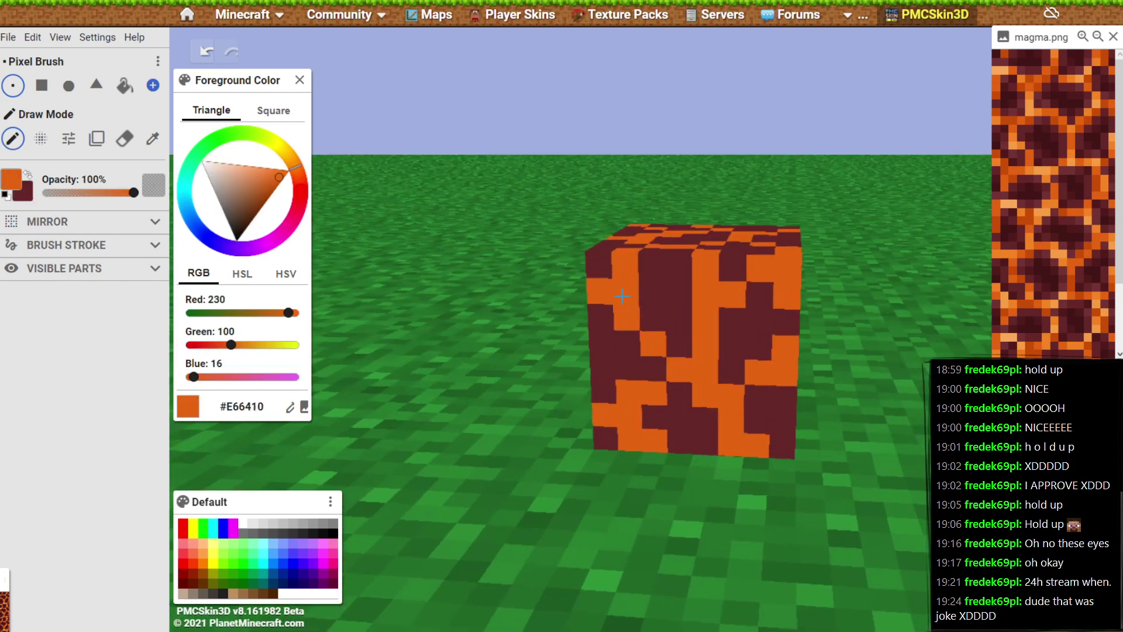
left_click(680, 319)
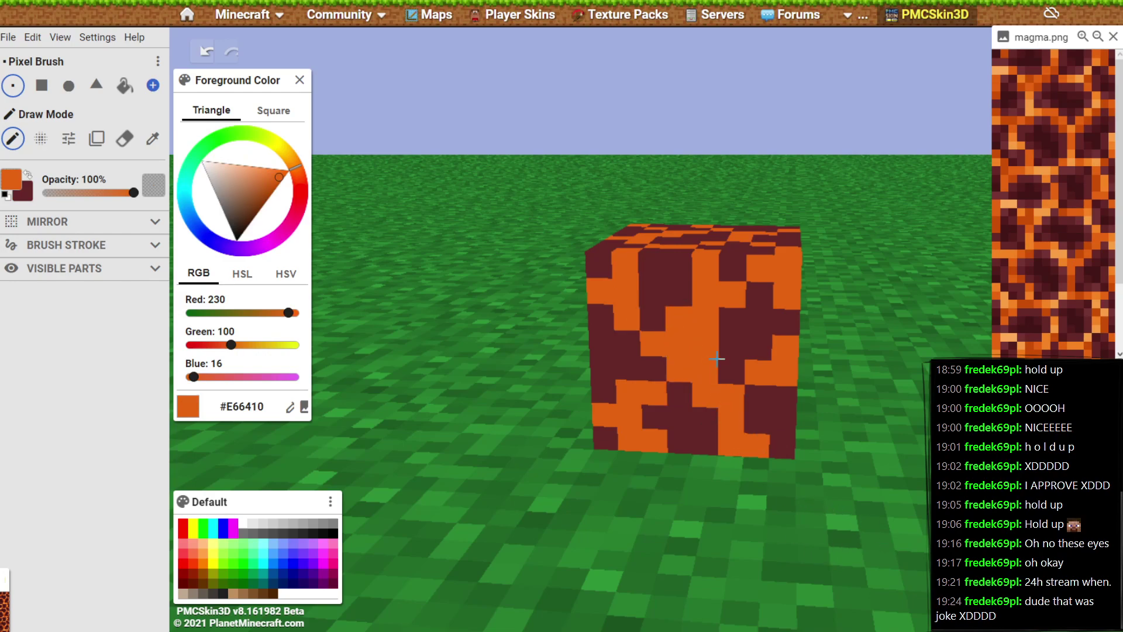
key("x")
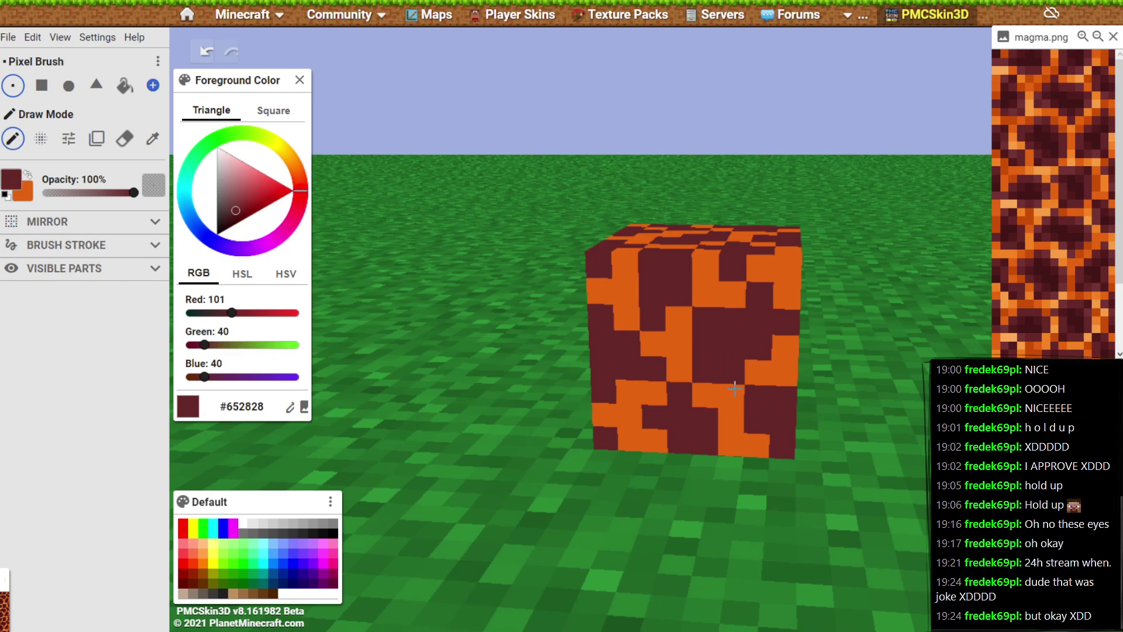
left_click_drag(867, 560, 688, 530)
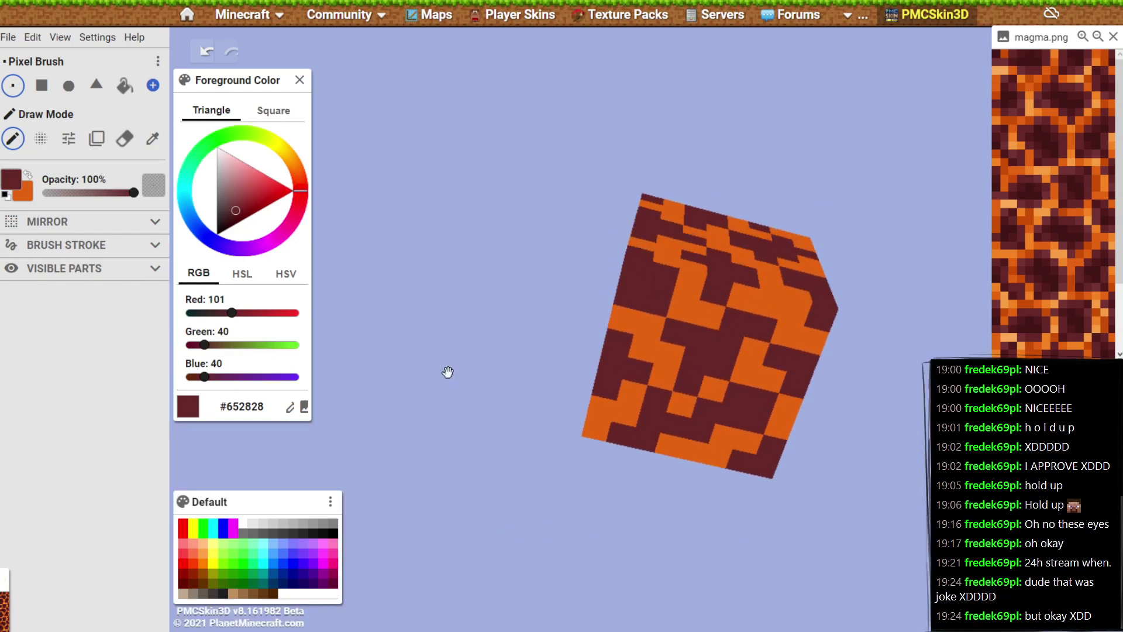
left_click_drag(462, 354, 844, 475)
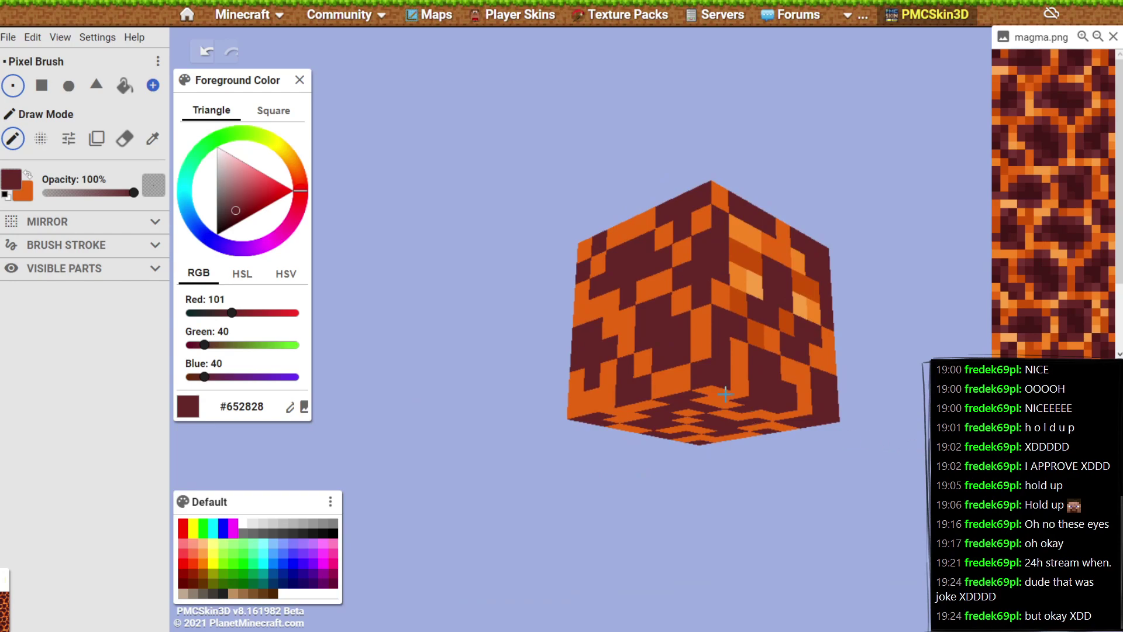
key("n")
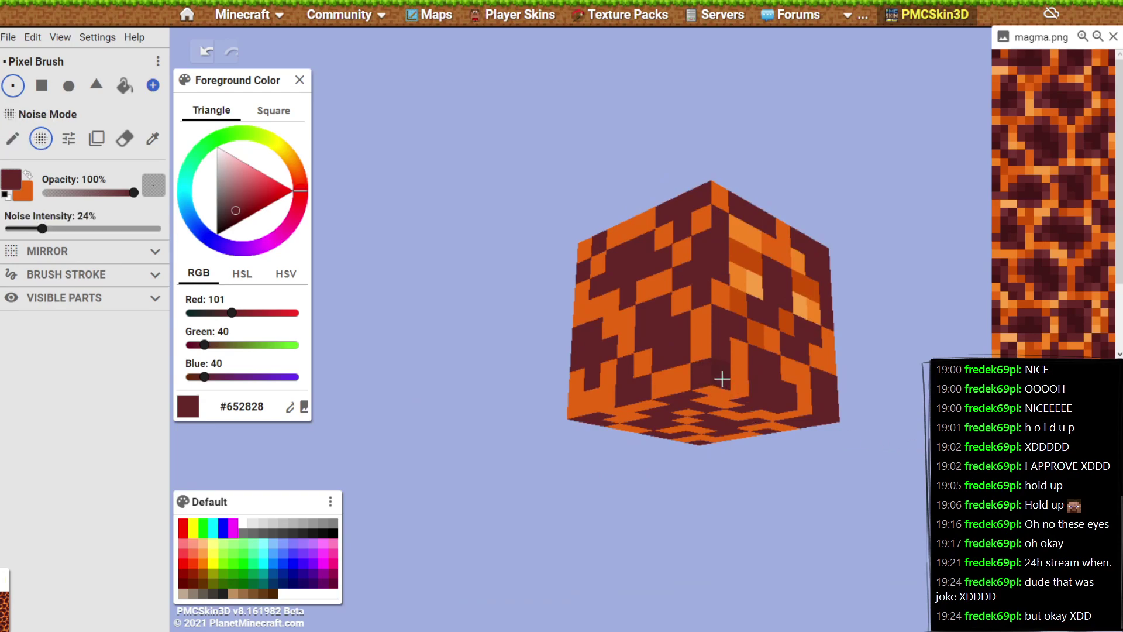
key("d")
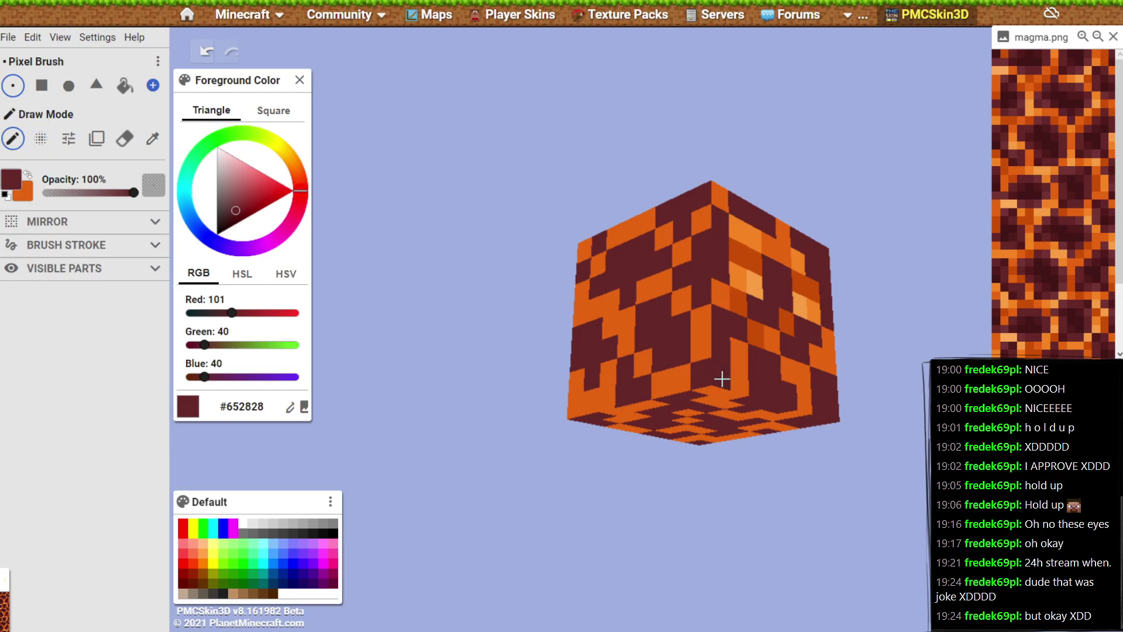
Reshape the cracks on the side face beside the glowing-eyed face's opposite corner, adding orange #E66410 cells and covering surplus ones in maroon #652828.
key("x")
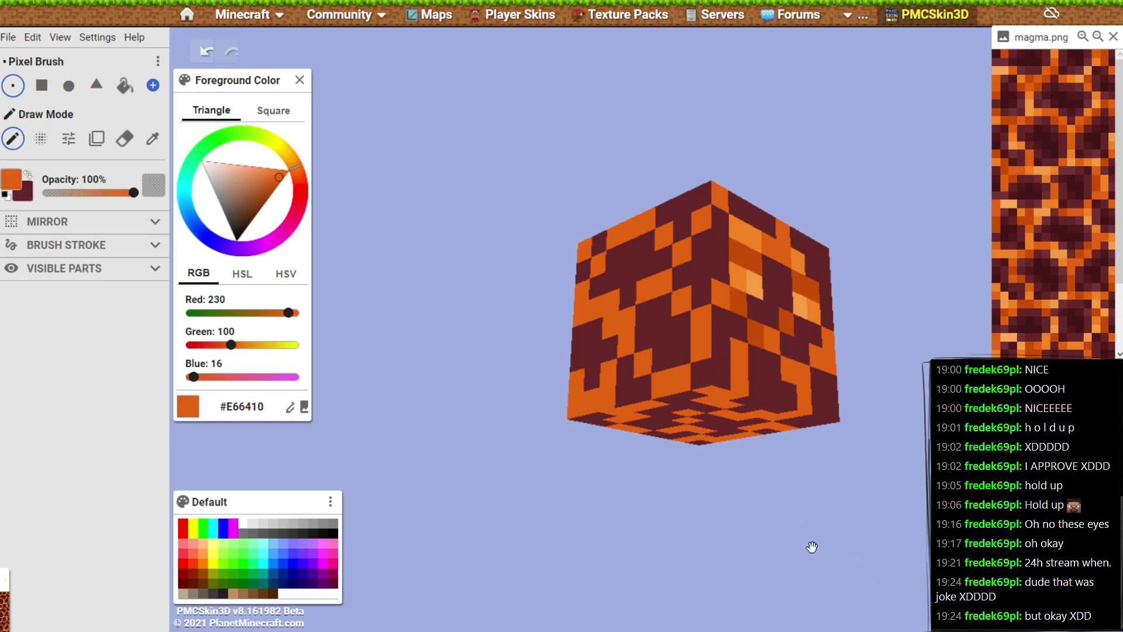
left_click_drag(811, 546, 736, 416)
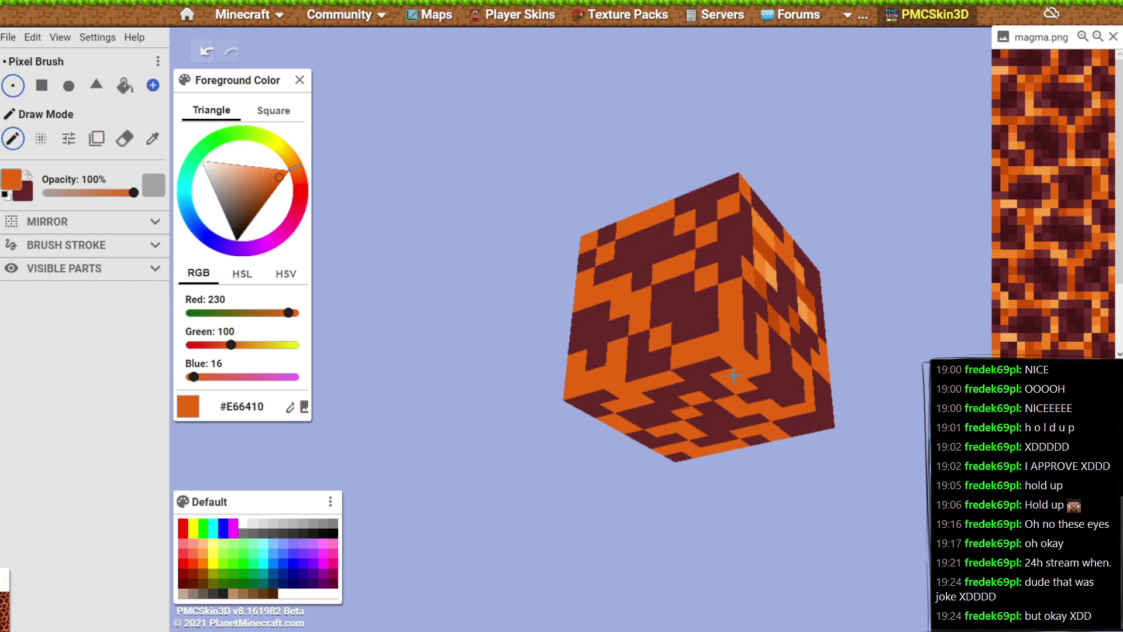
left_click_drag(597, 524, 720, 585)
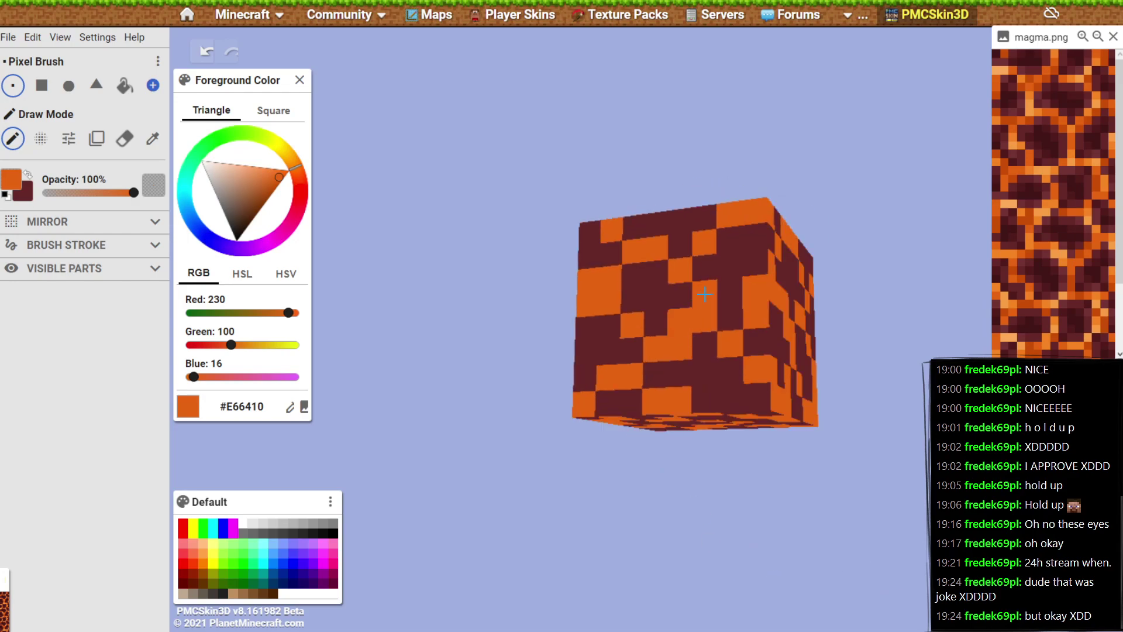
left_click(730, 319)
left_click_drag(622, 537, 439, 584)
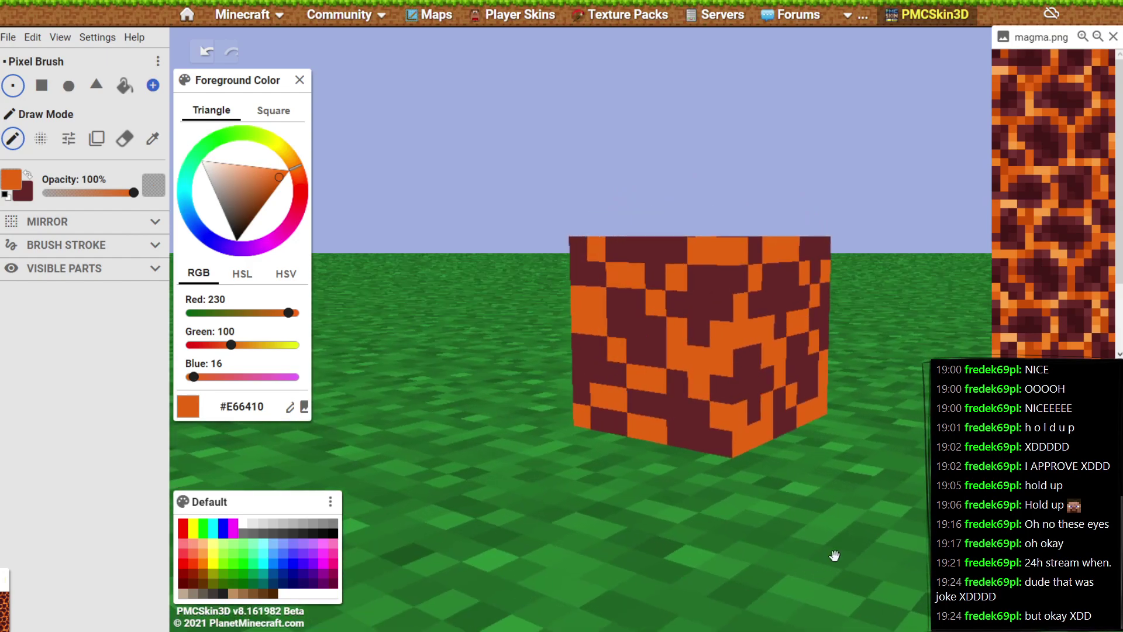
left_click_drag(905, 504, 714, 495)
key("x")
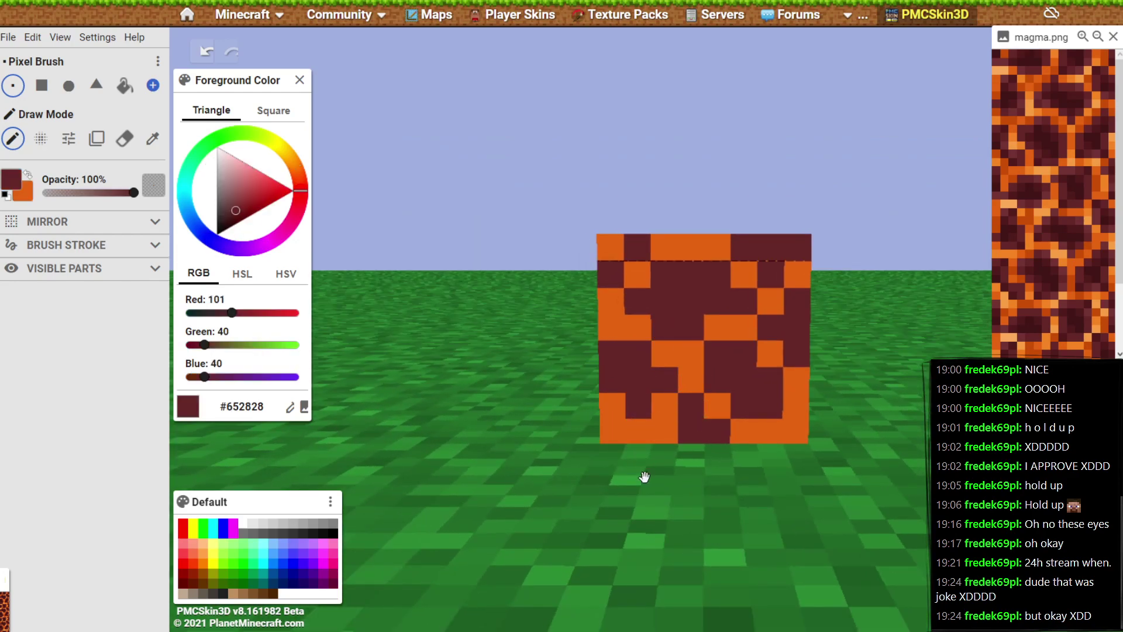
left_click_drag(647, 476, 843, 445)
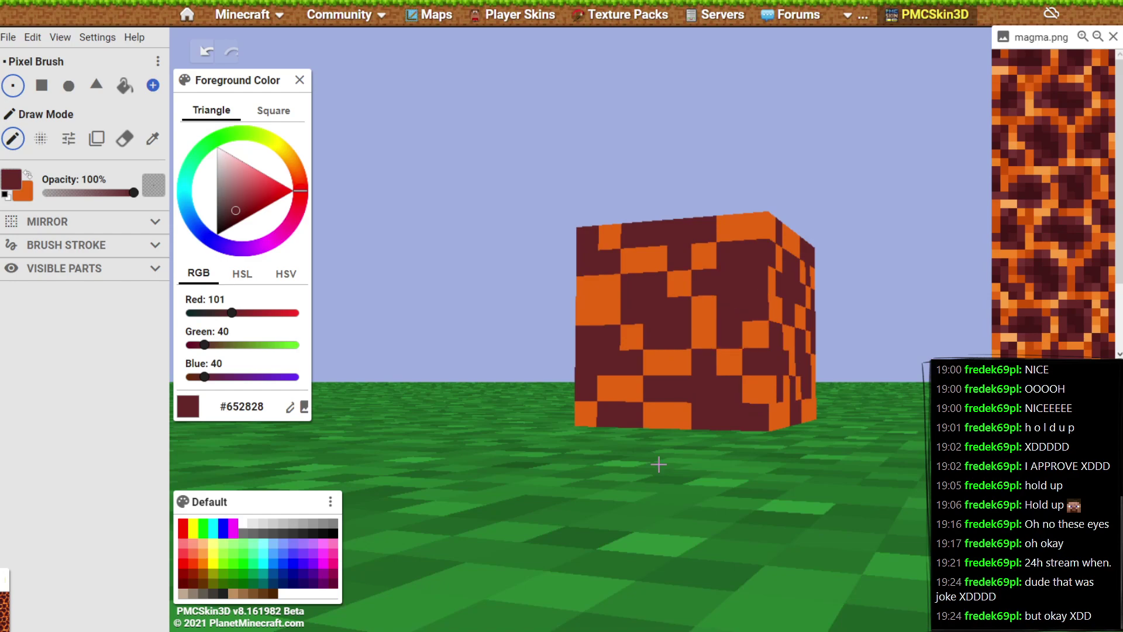
left_click_drag(659, 464, 914, 533)
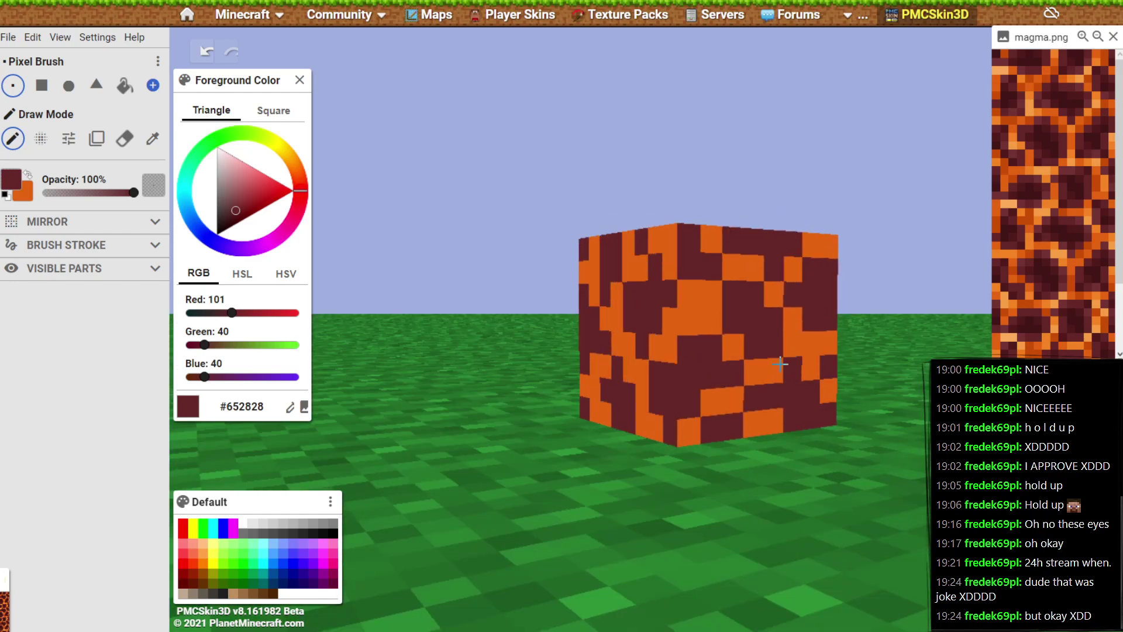
Thin the thick crack on the adjoining side face by covering surplus orange cells near its edge and centre in maroon #652828.
key("x")
key("x")
left_click_drag(792, 511, 767, 401)
key("x")
key("x")
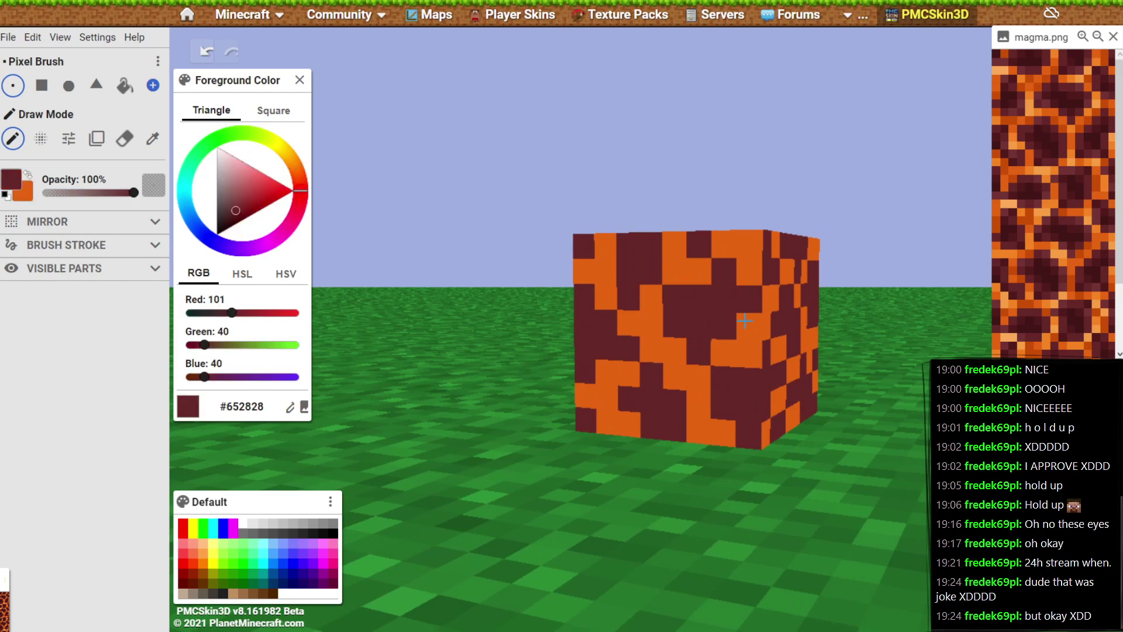
left_click(748, 322)
left_click(724, 349)
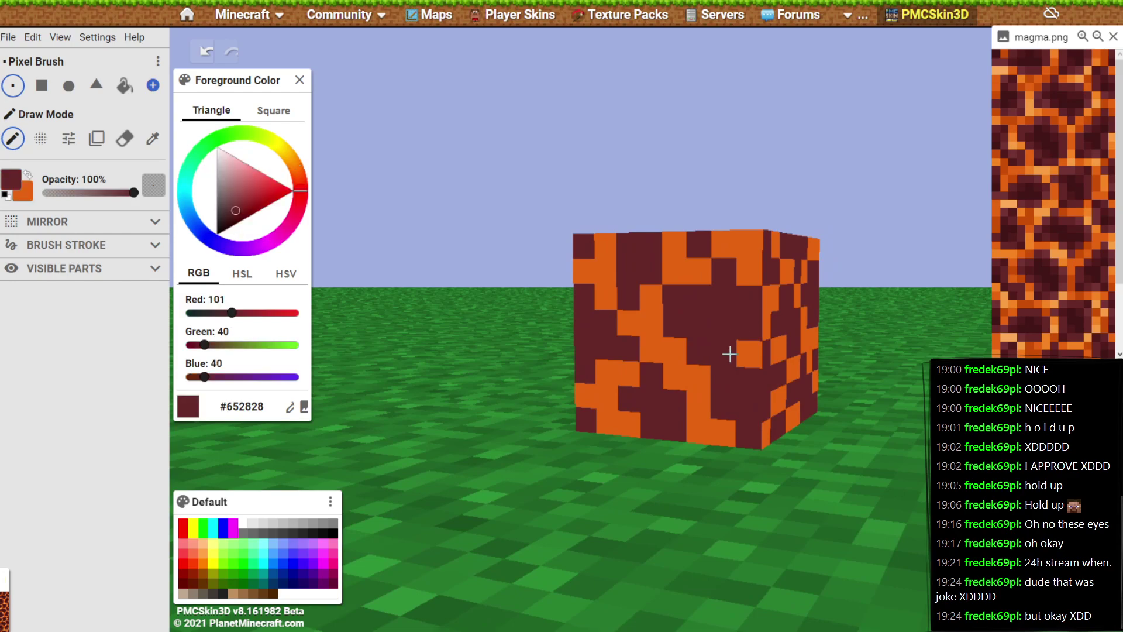
left_click_drag(727, 552, 785, 372)
left_click_drag(727, 310, 754, 337)
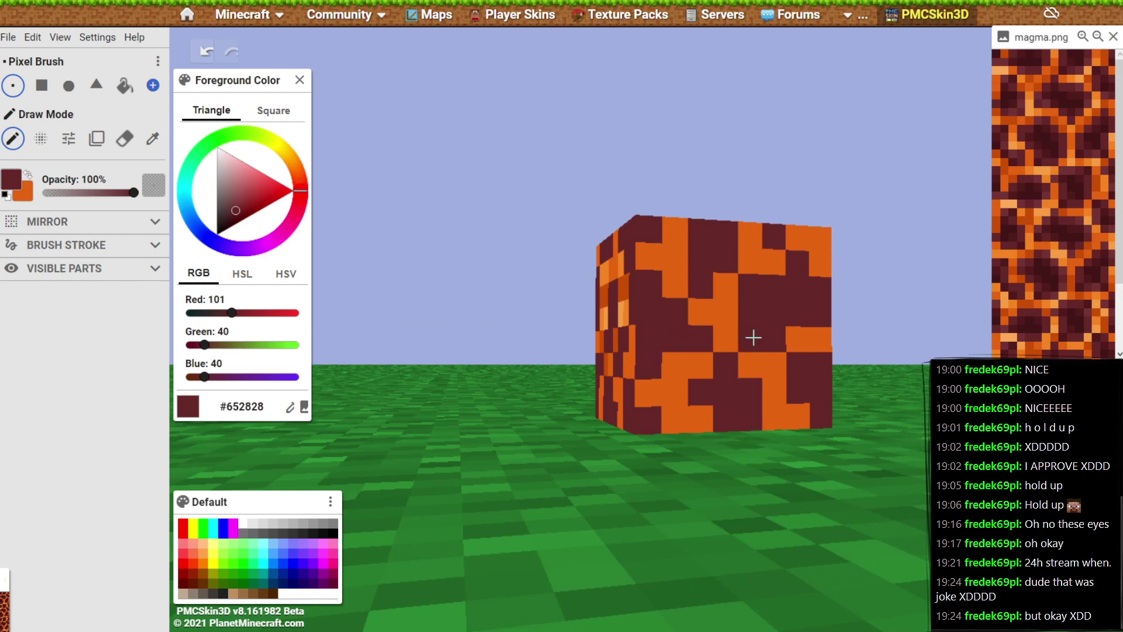
Reroute the crack in that face's lower corner, adding orange cells toward the vertical edge and covering a thick spot in maroon.
left_click_drag(780, 522, 639, 384)
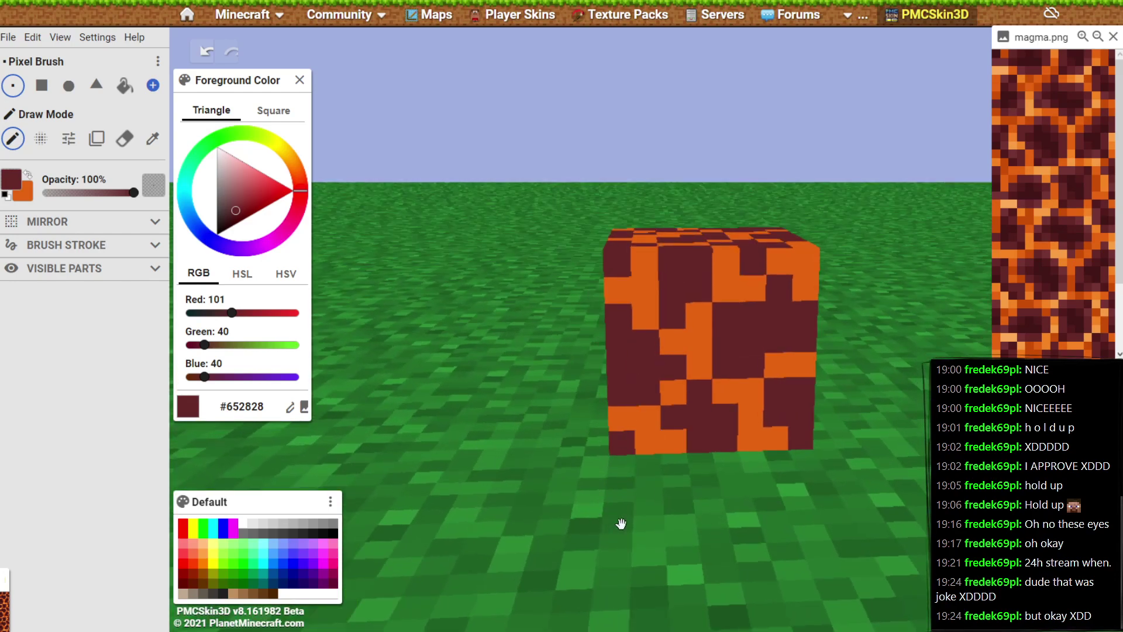
left_click_drag(622, 521, 811, 575)
key("x")
key("x")
left_click_drag(894, 423, 676, 295)
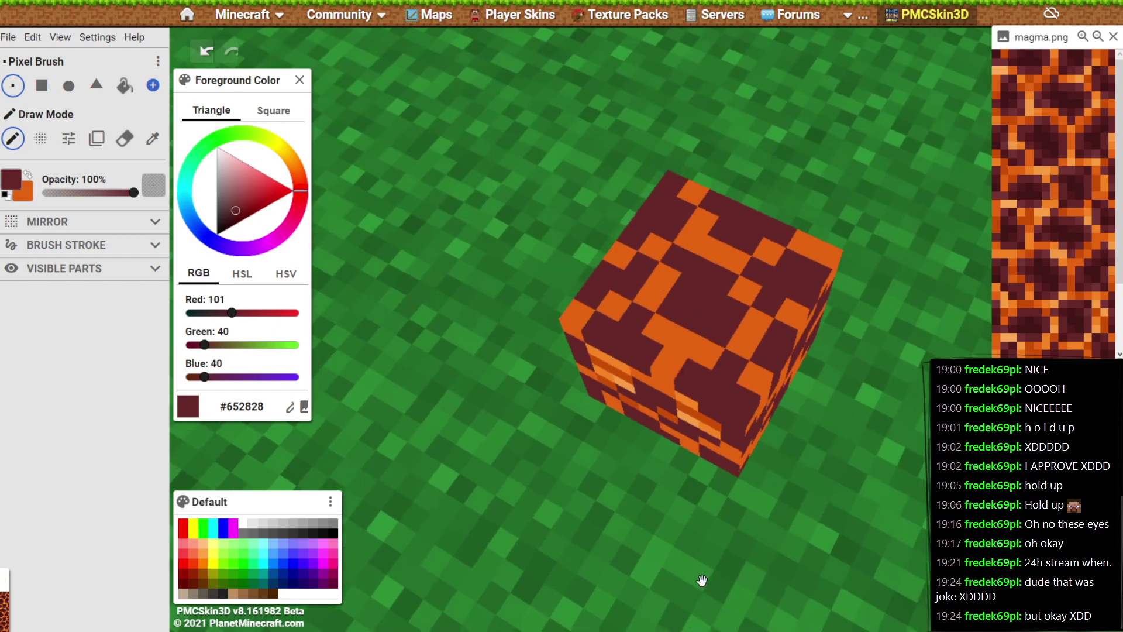
Check the top, underside and side faces, and undo the last maroon cell at a side face's lower corner.
left_click_drag(657, 563, 921, 491)
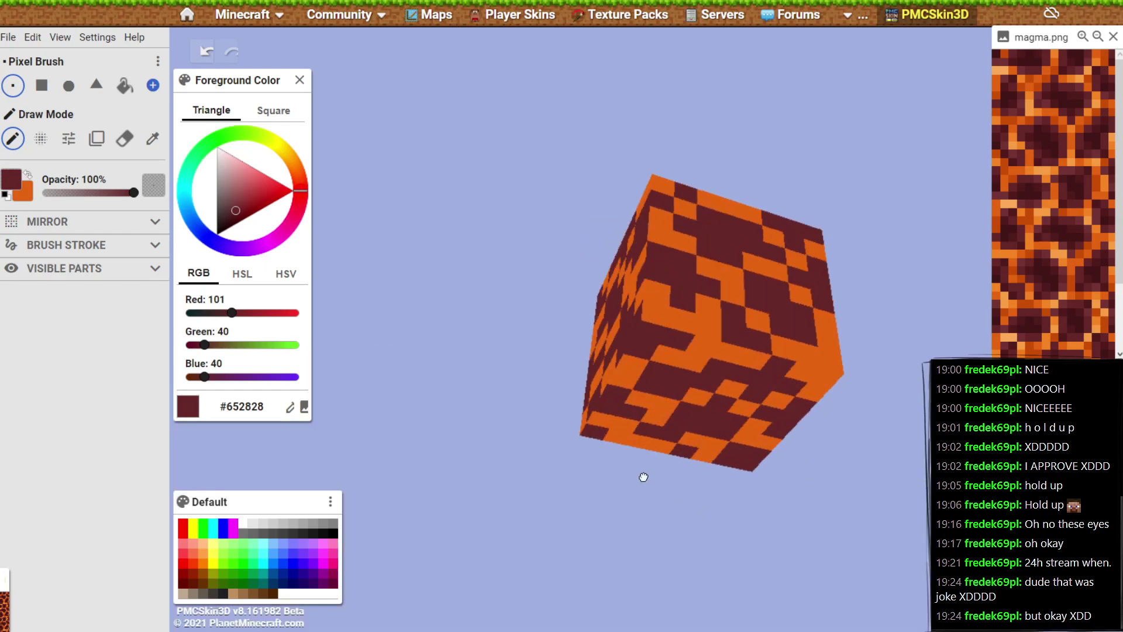
left_click_drag(812, 532, 872, 501)
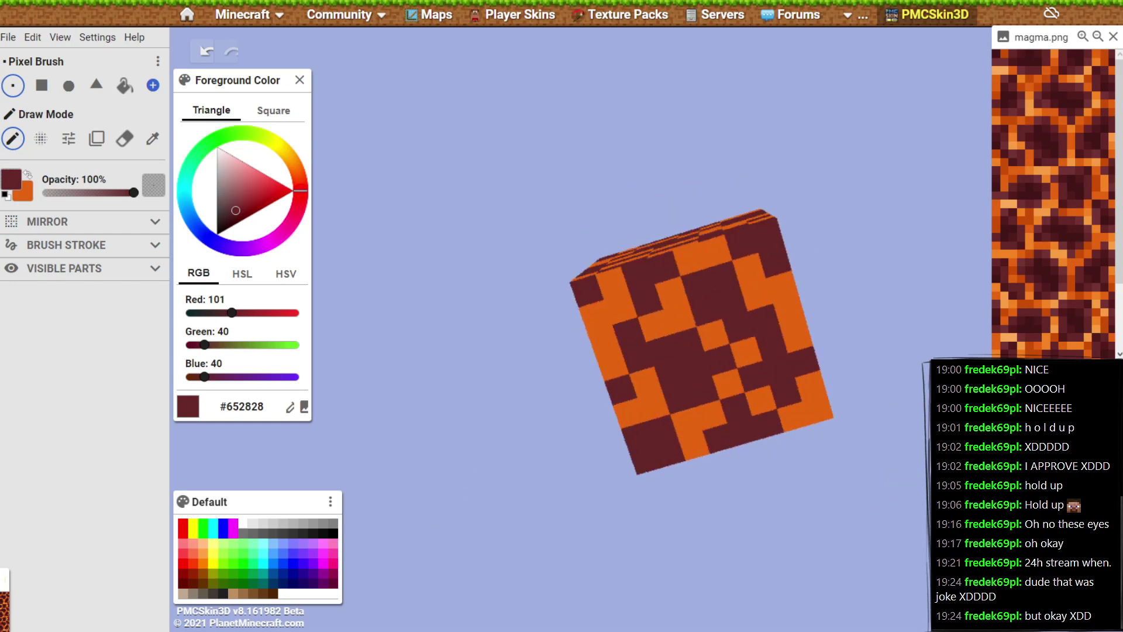
left_click_drag(913, 525, 589, 532)
left_click_drag(762, 576, 623, 572)
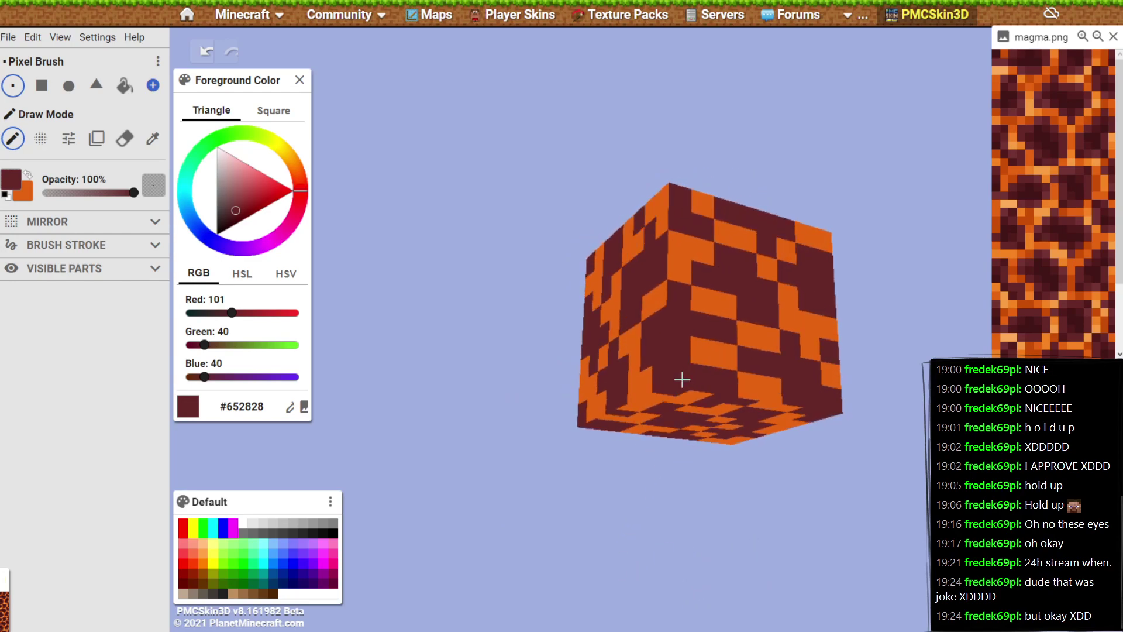
left_click_drag(768, 534, 739, 534)
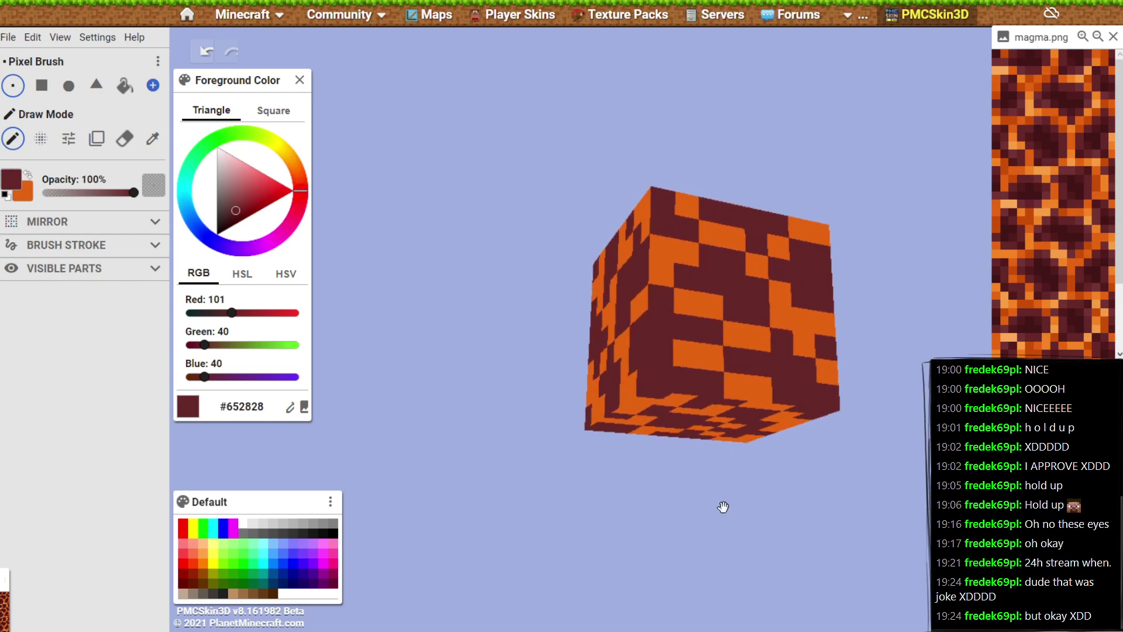
key("ctrl+z")
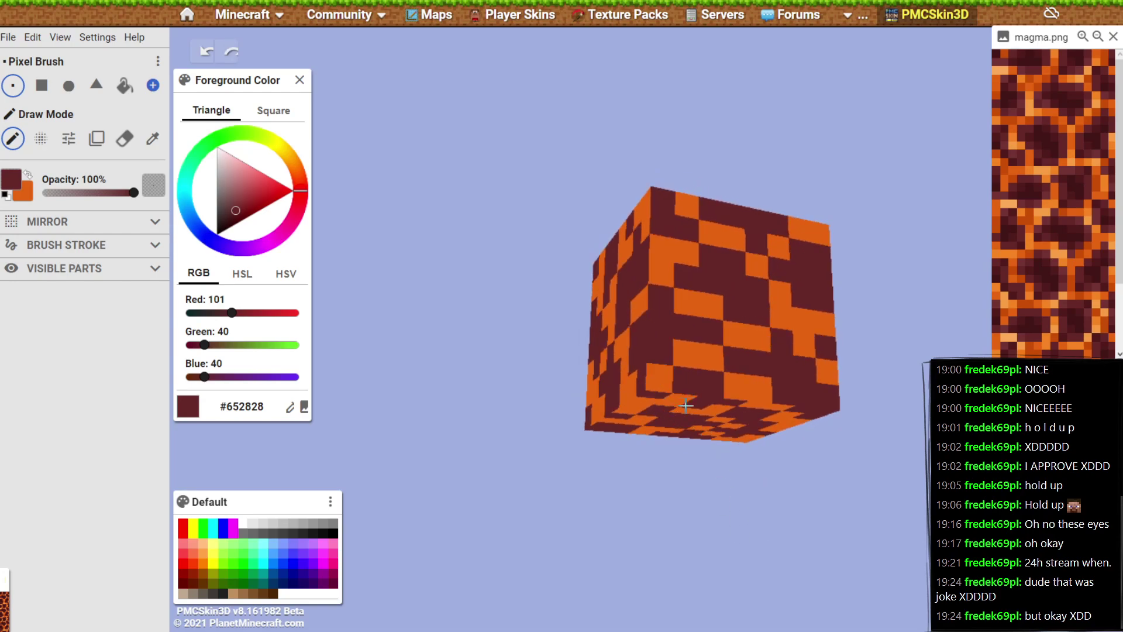
left_click_drag(807, 534, 807, 597)
right_click(663, 454)
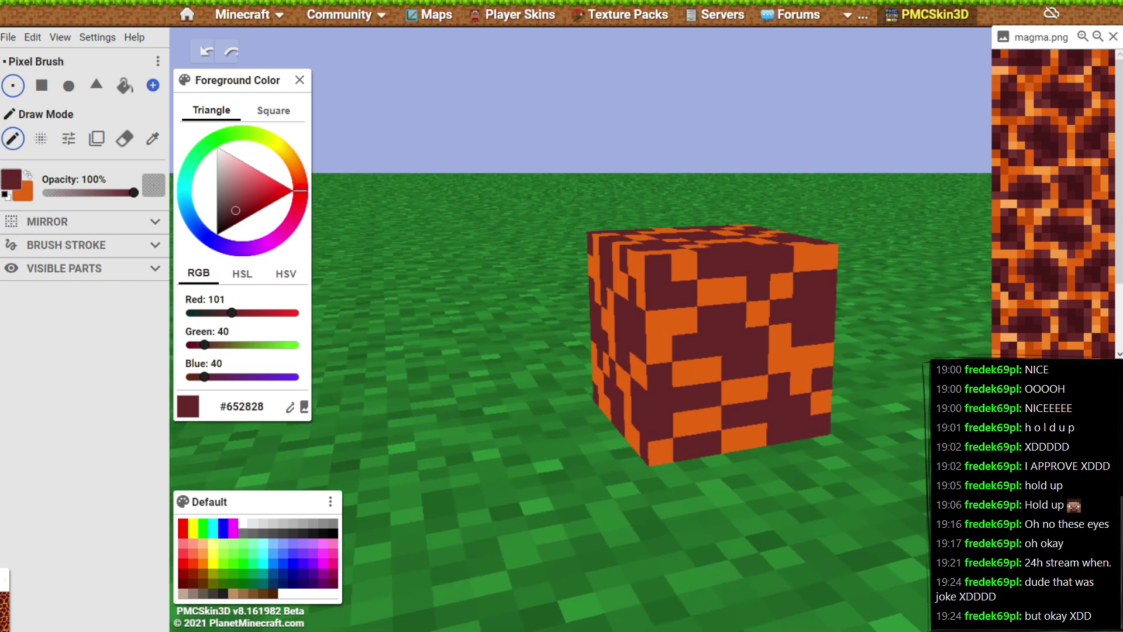
Check the flat texture layout of the body cubes, and examine the cube's sides and its face with the eyes.
key("Tab")
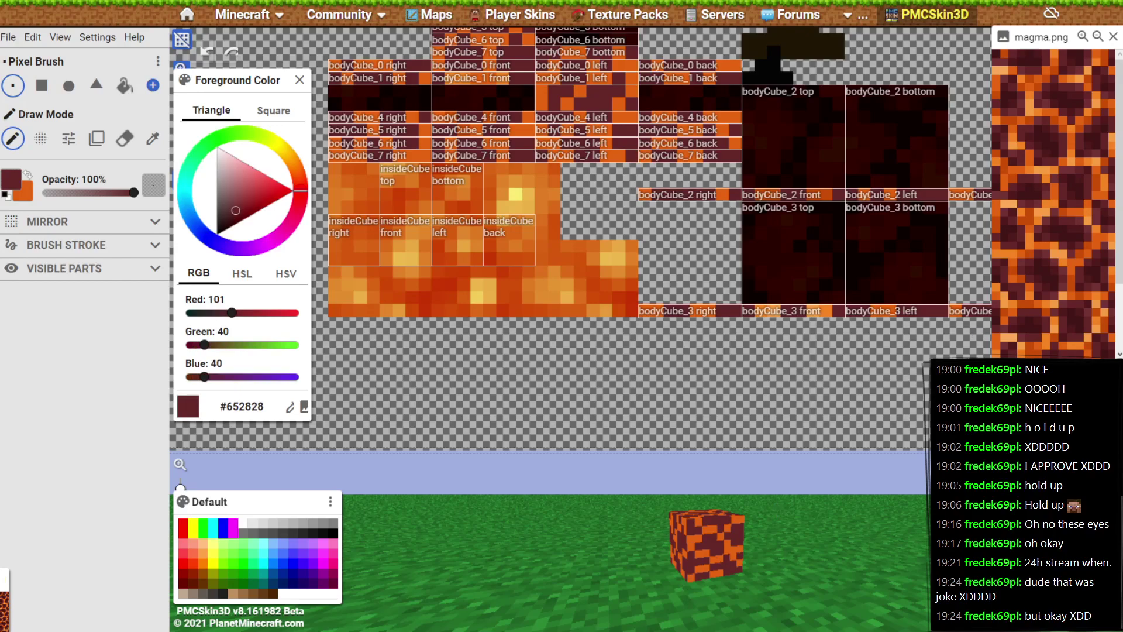
key("Tab")
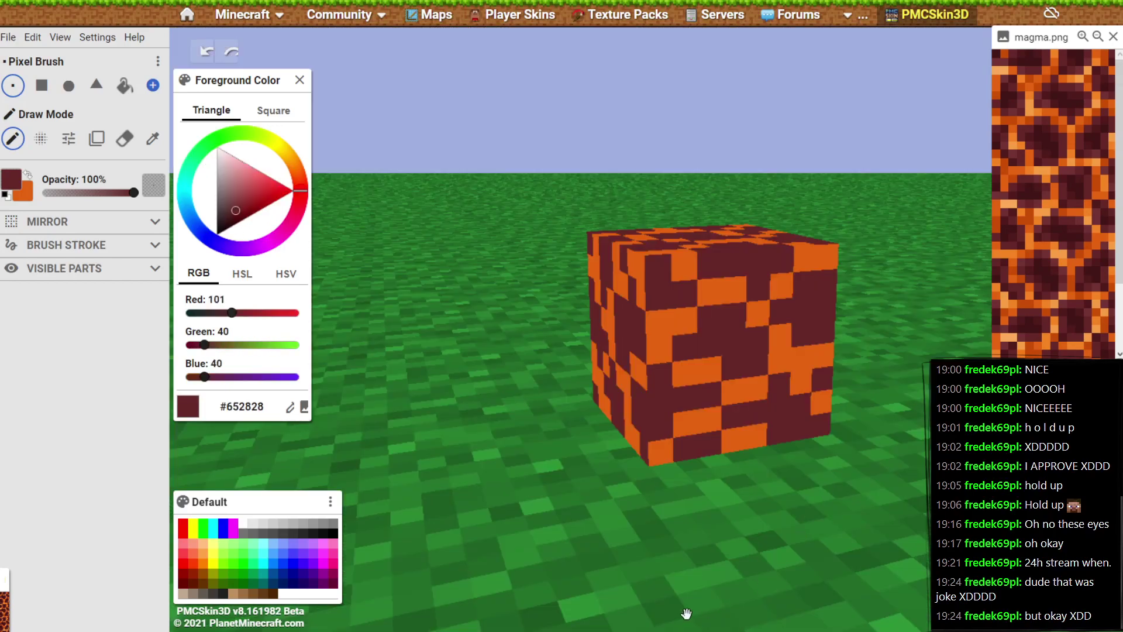
left_click_drag(681, 598, 876, 547)
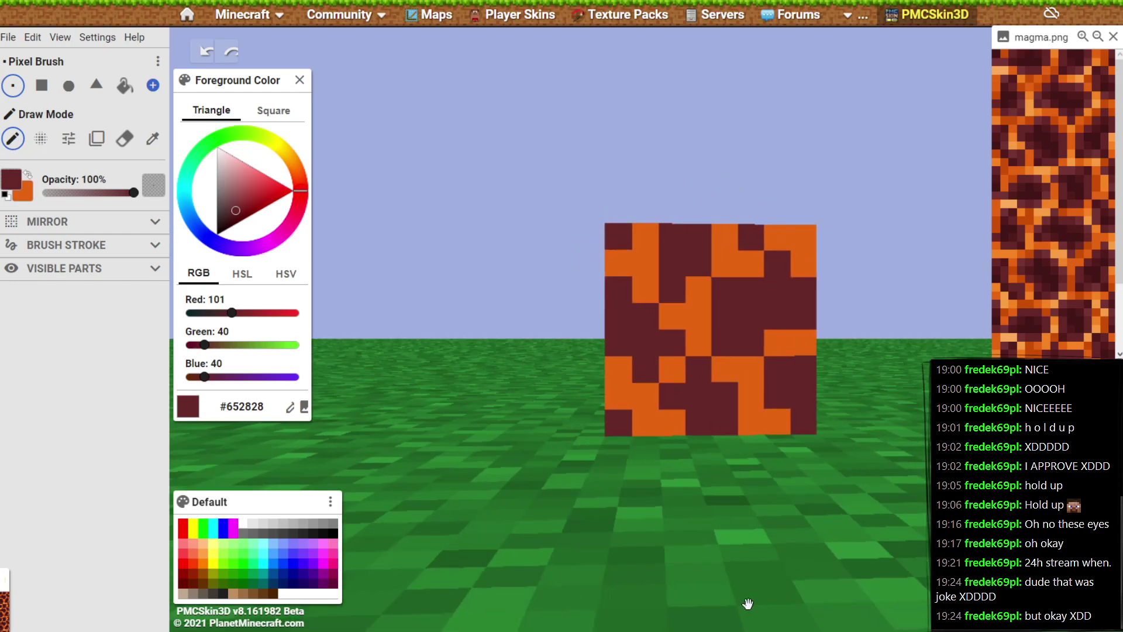
left_click_drag(502, 569, 800, 550)
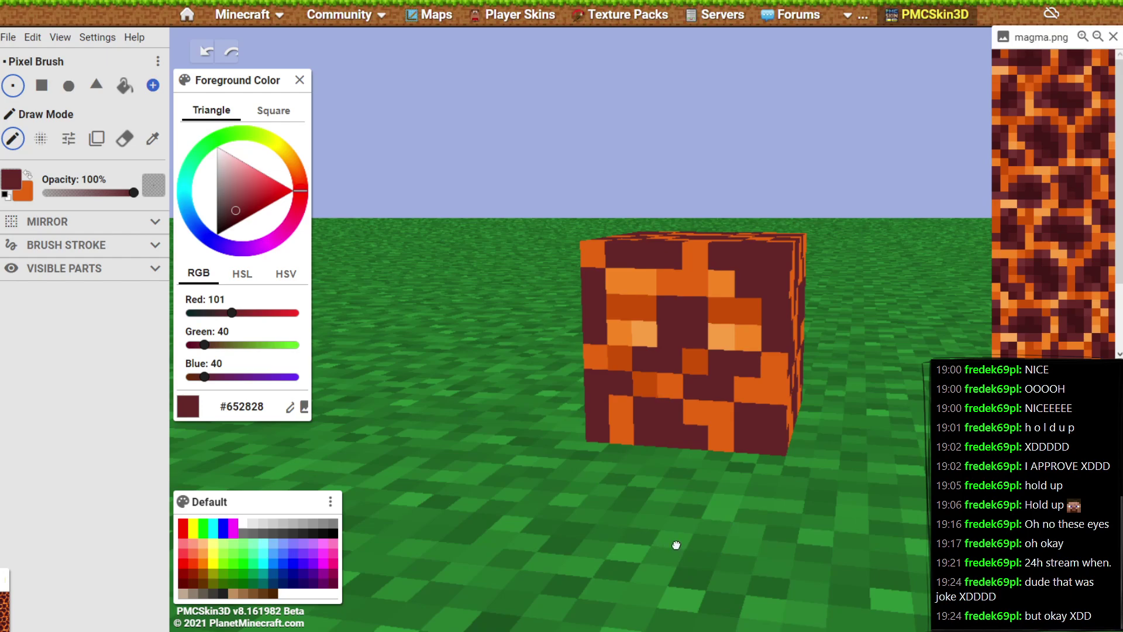
left_click_drag(676, 546, 773, 519)
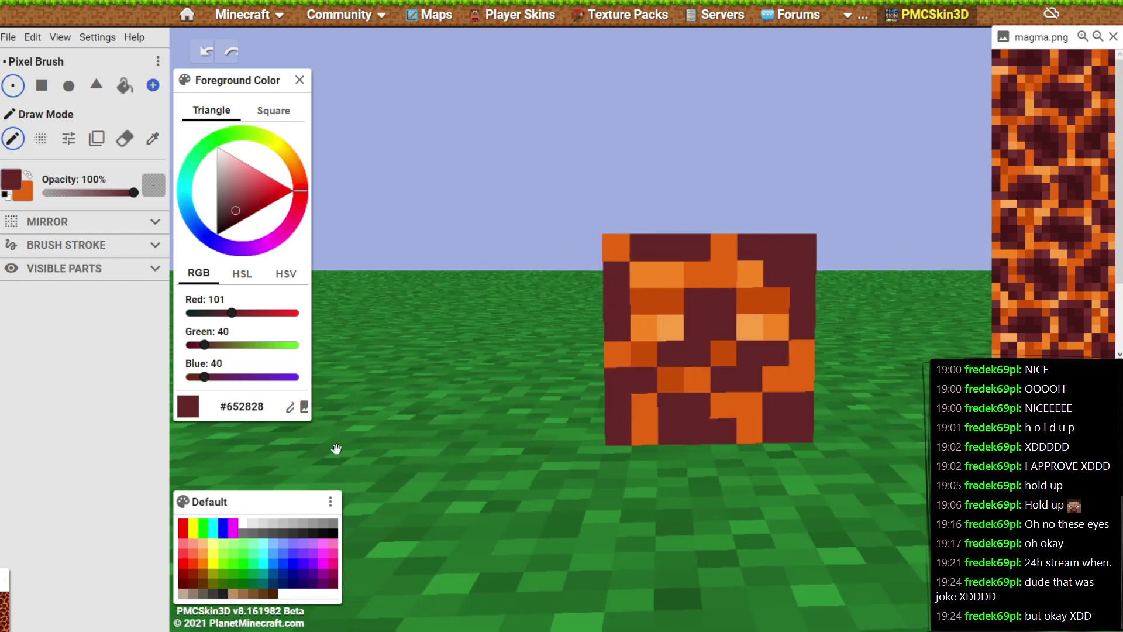
Hide Body Cube 1, Body Cube 3 and Body Cube 6 to inspect the cube's inside, and make them visible again.
left_click(94, 271)
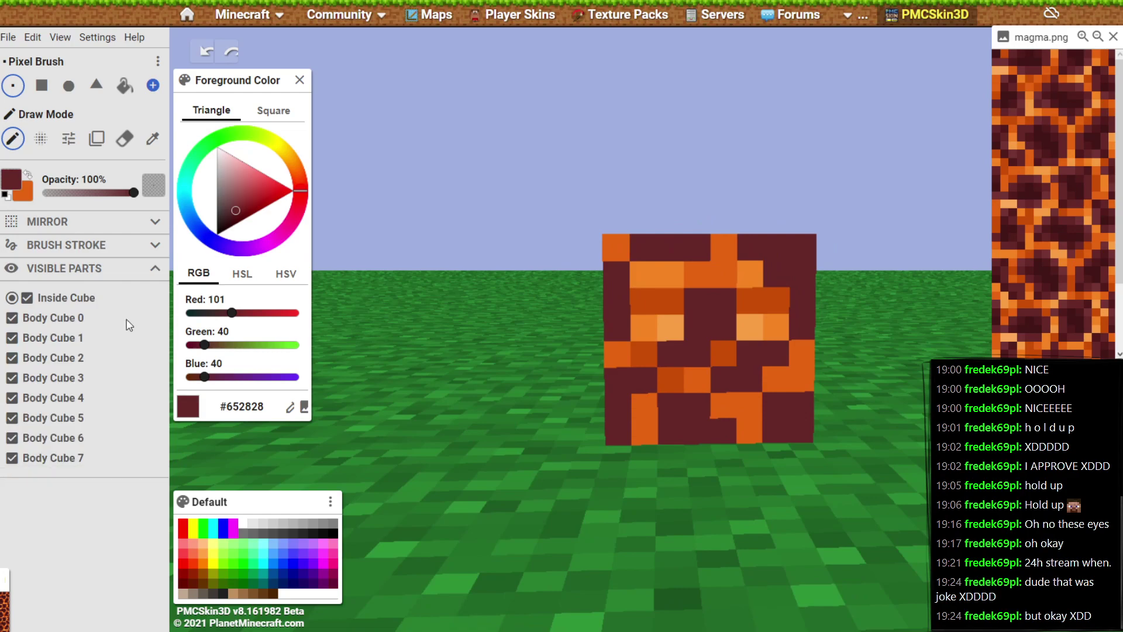
left_click(11, 338)
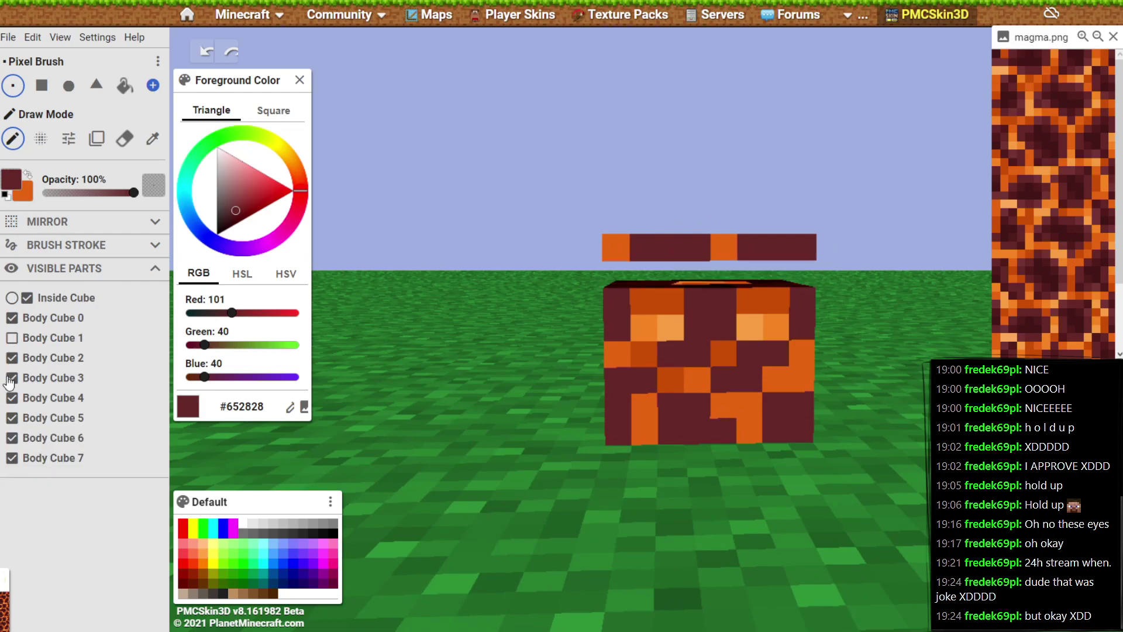
left_click(11, 377)
left_click(11, 438)
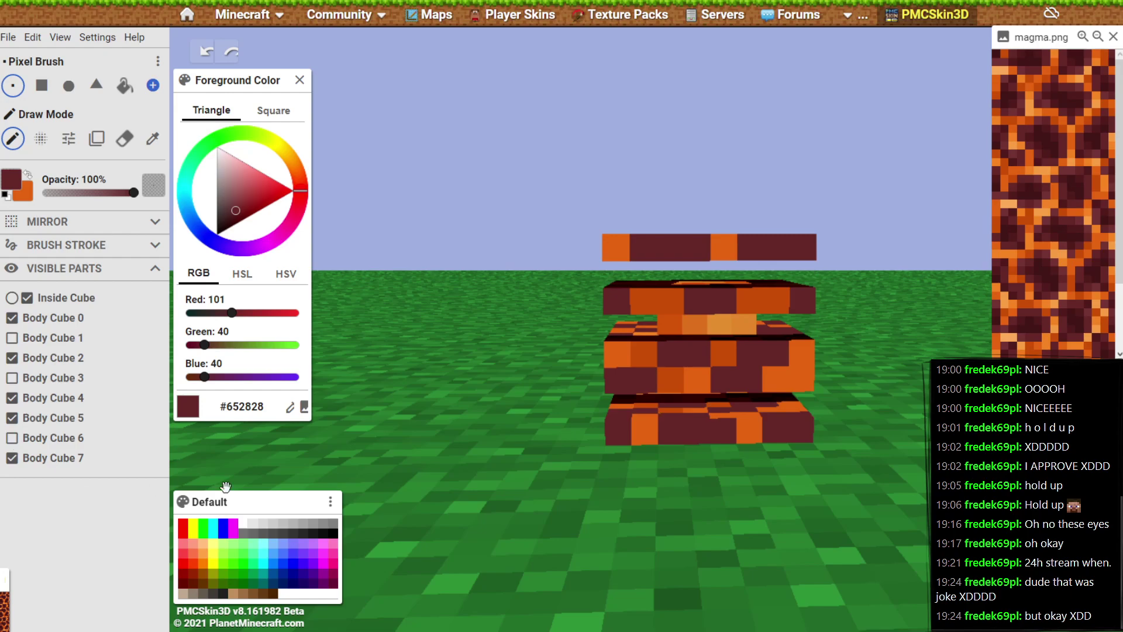
left_click_drag(441, 467, 914, 574)
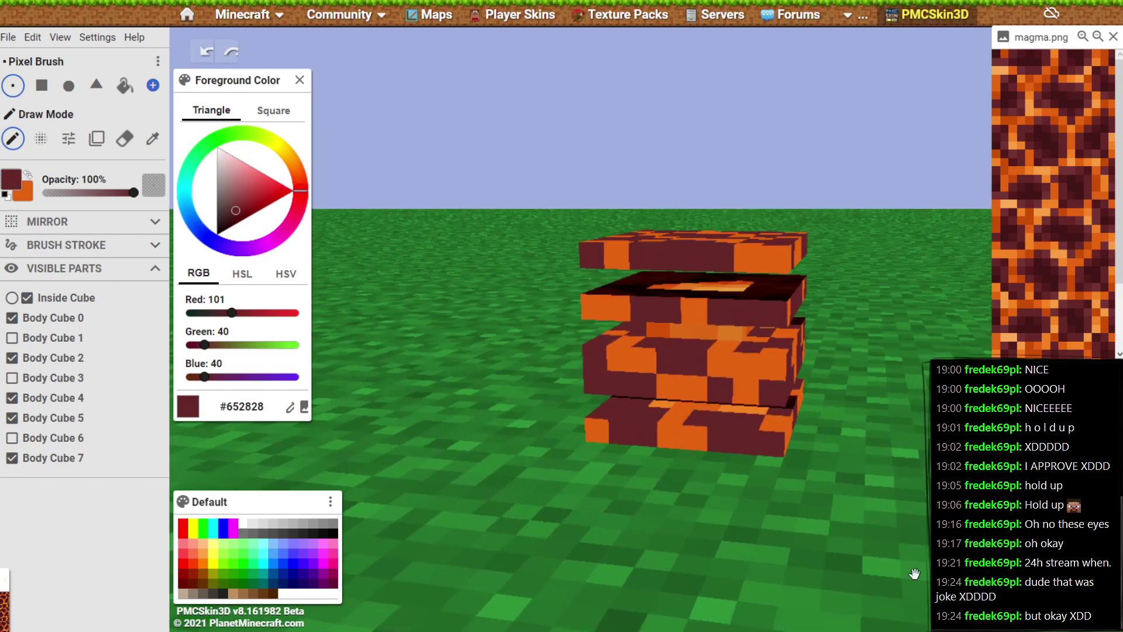
left_click(12, 378)
left_click(13, 437)
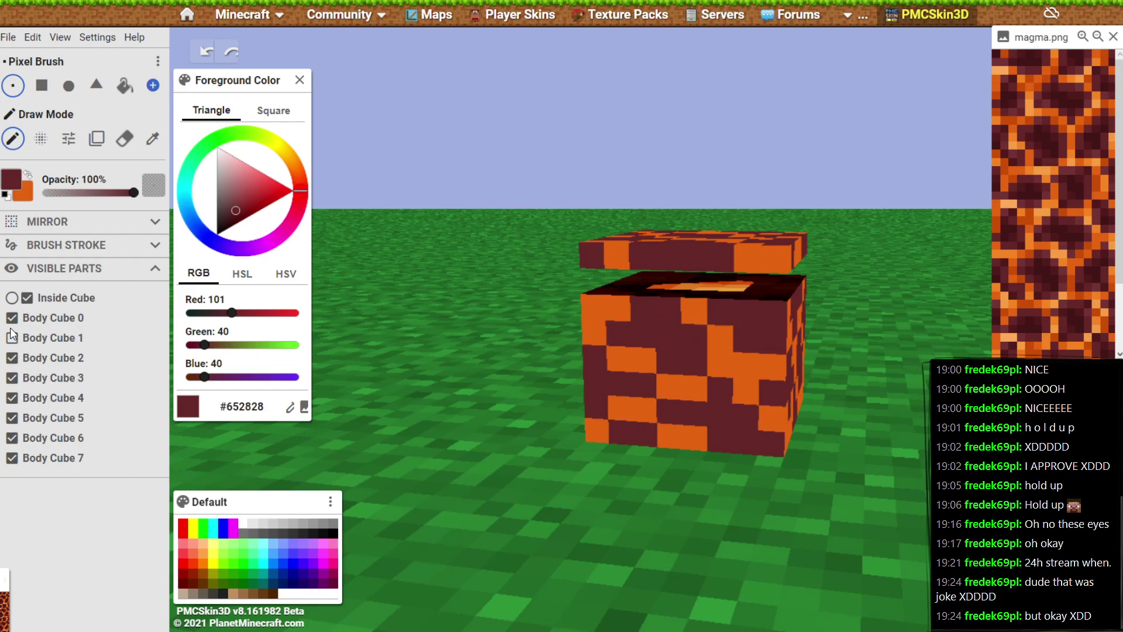
left_click(12, 338)
Examine the complete magma crack pattern on the cube's top, front and side faces from all around.
left_click_drag(788, 553, 556, 610)
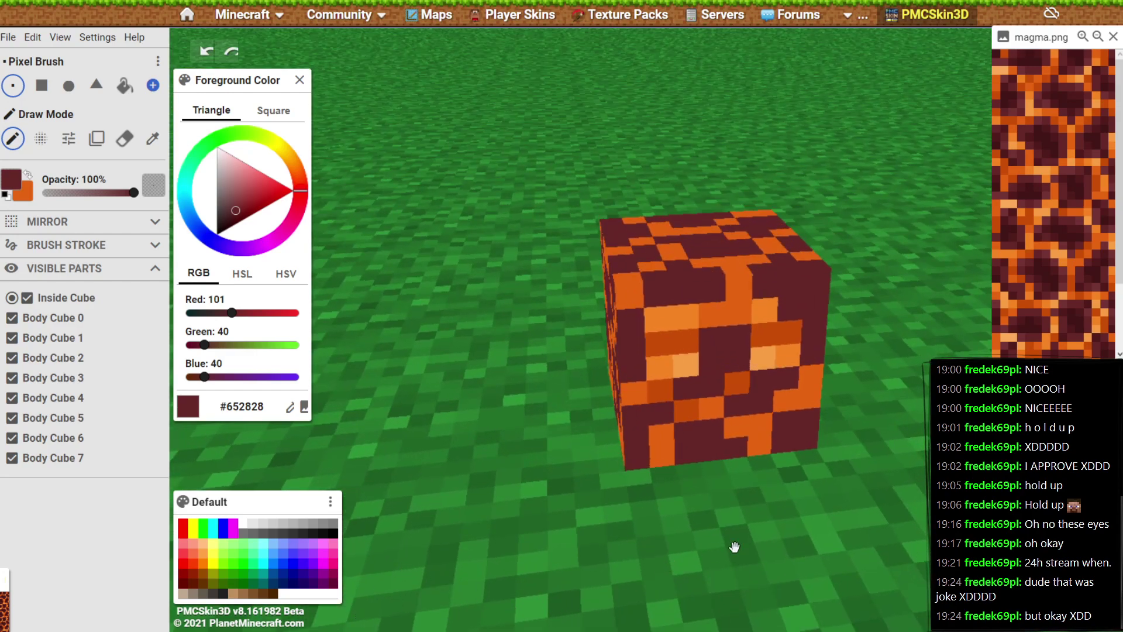
left_click_drag(815, 554, 638, 542)
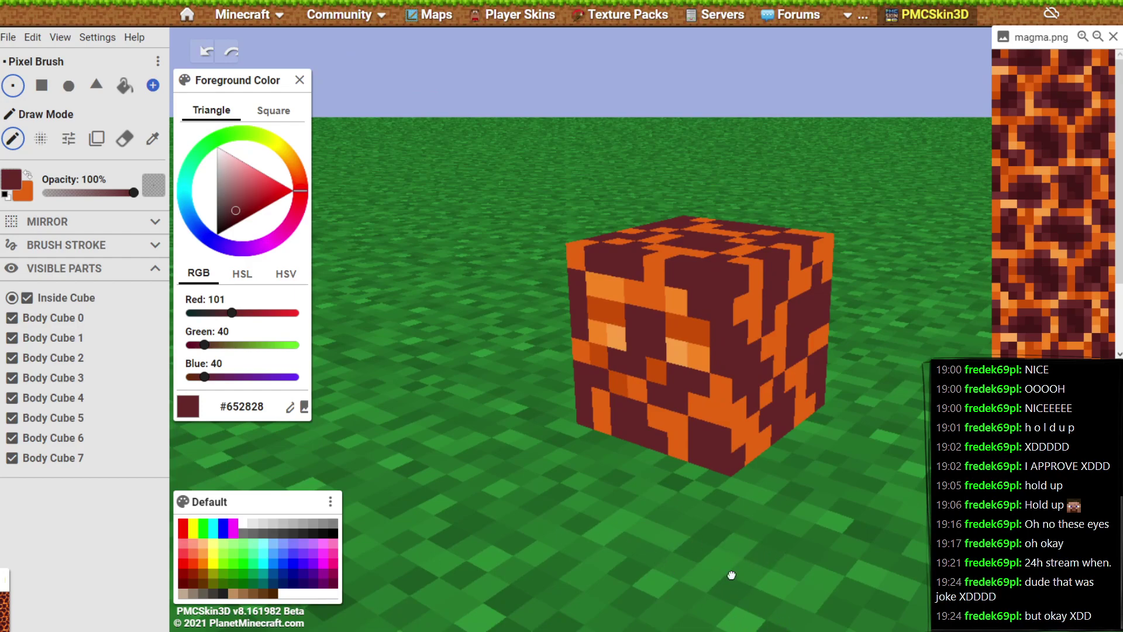
left_click_drag(732, 576, 883, 552)
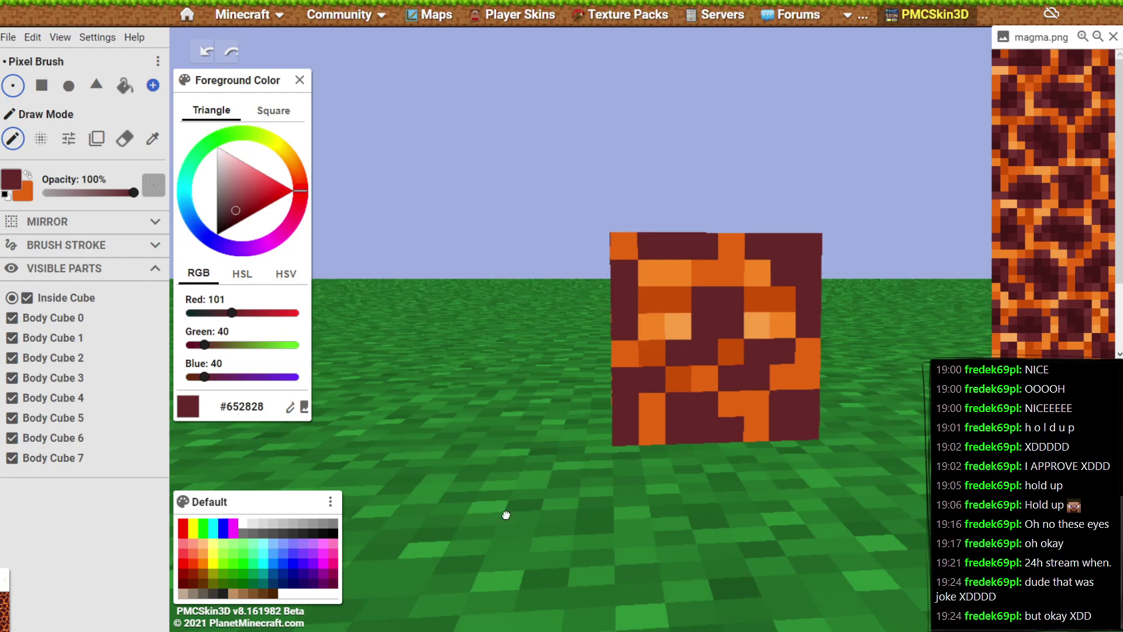
left_click_drag(507, 514, 673, 512)
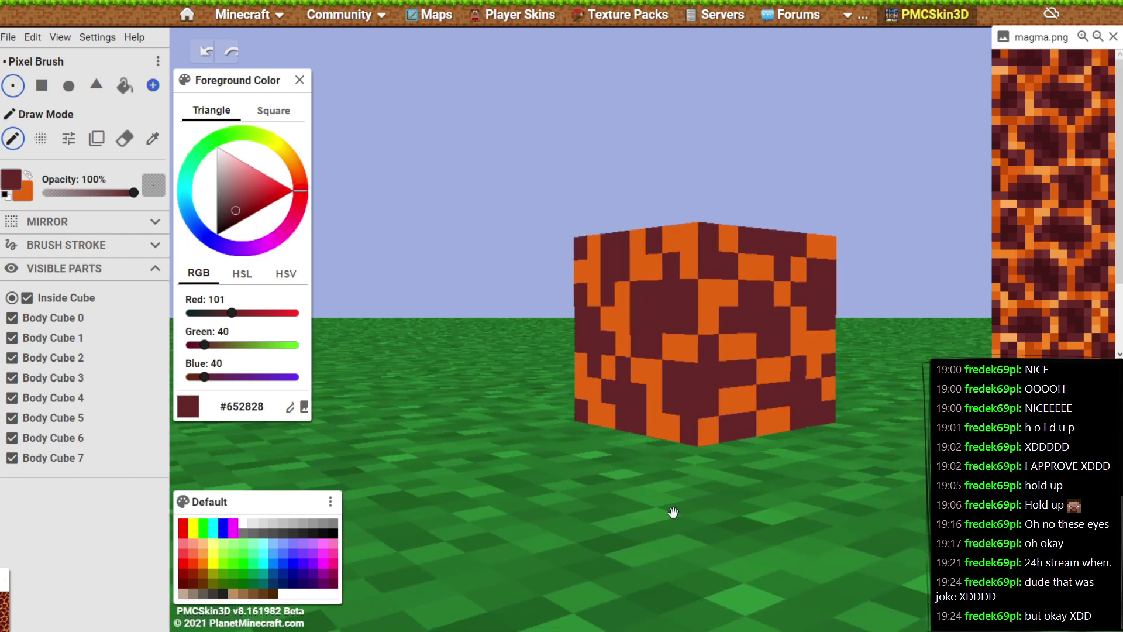
left_click_drag(506, 532, 707, 547)
left_click_drag(574, 563, 537, 557)
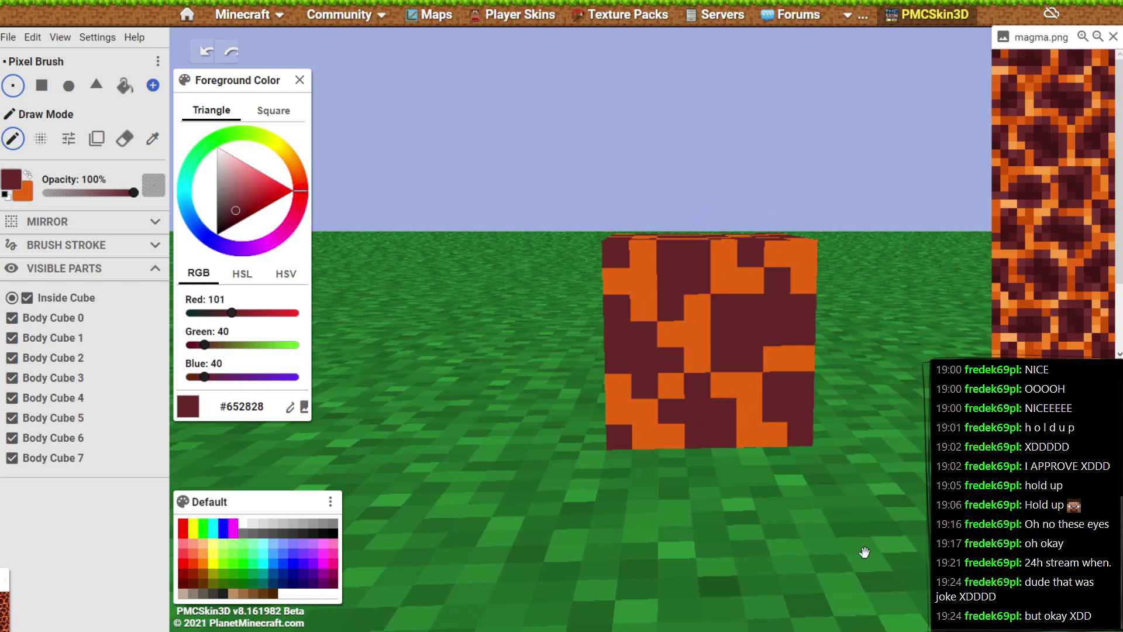
left_click_drag(865, 553, 933, 471)
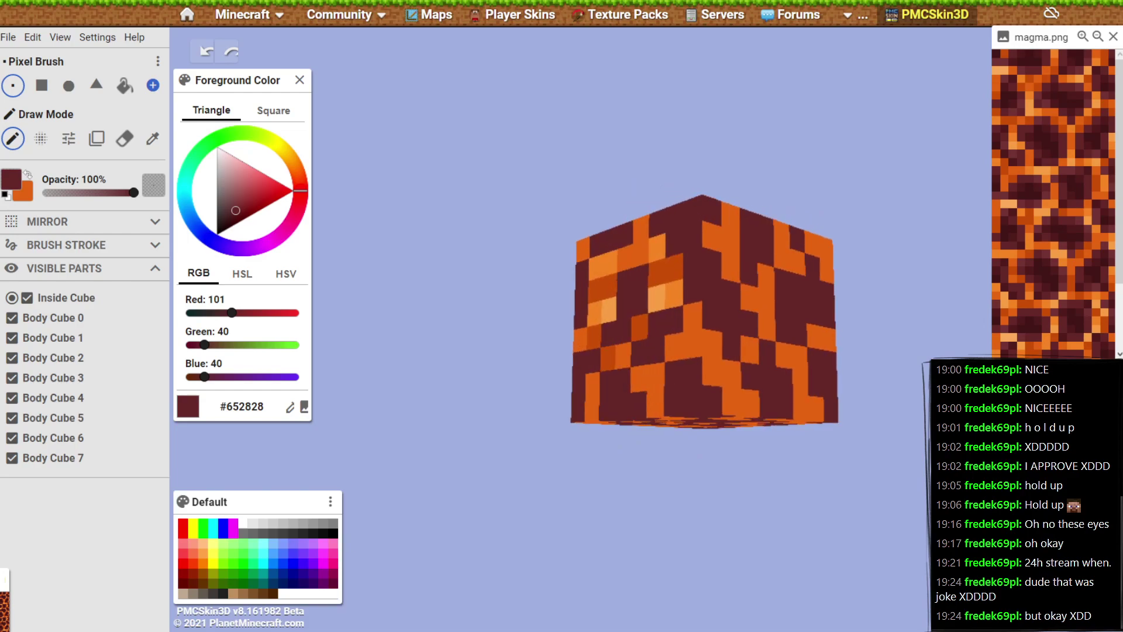
Hide Body Cubes 1, 3, 5 and 7 to inspect the gaps between the layers, and make them visible again.
left_click(12, 338)
left_click(12, 378)
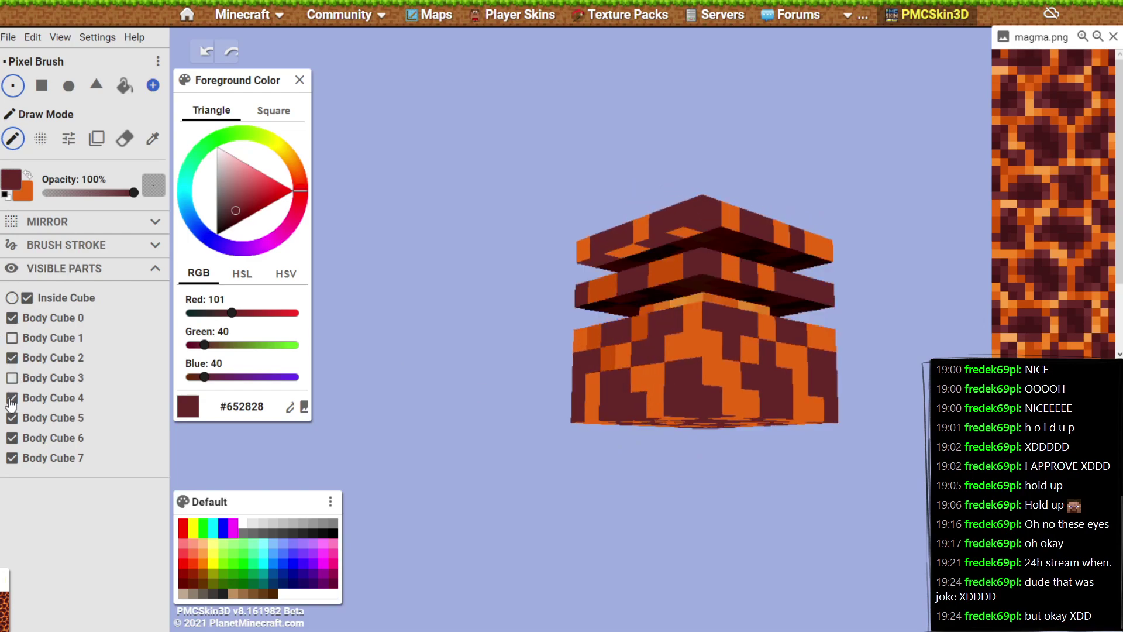
left_click(12, 417)
left_click(12, 458)
left_click_drag(586, 550, 909, 571)
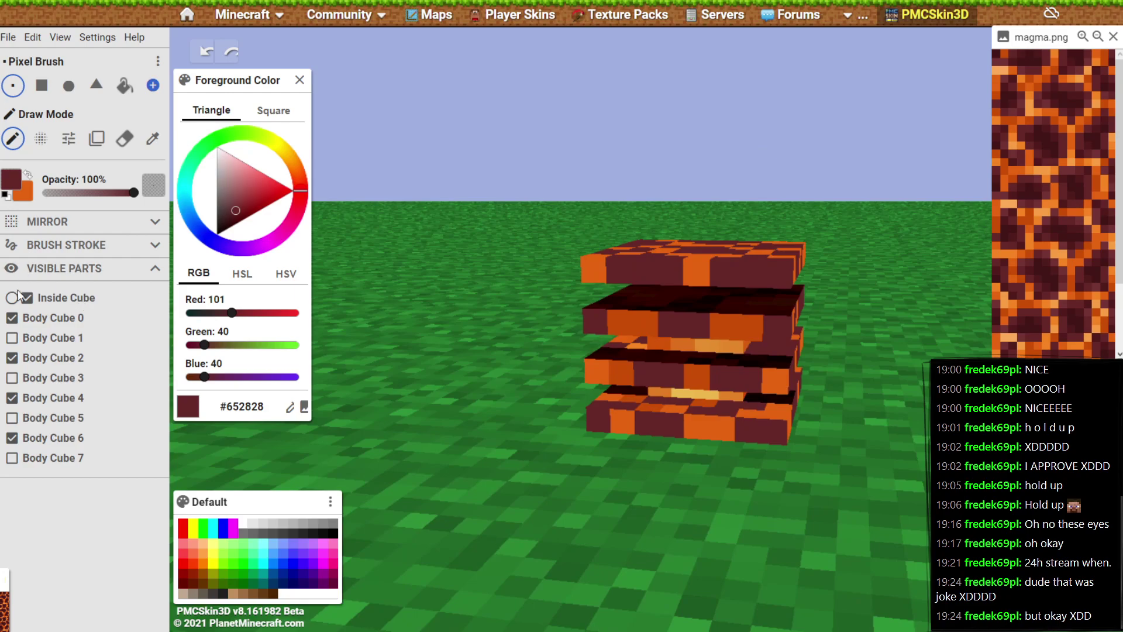
left_click(12, 338)
left_click(12, 378)
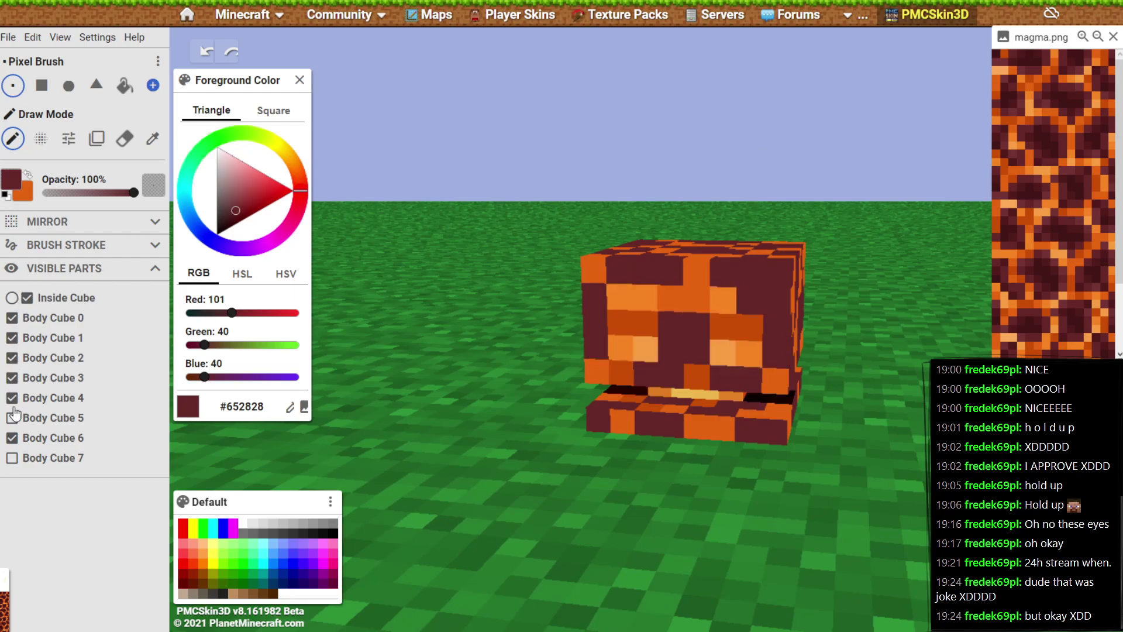
left_click(12, 417)
left_click(12, 458)
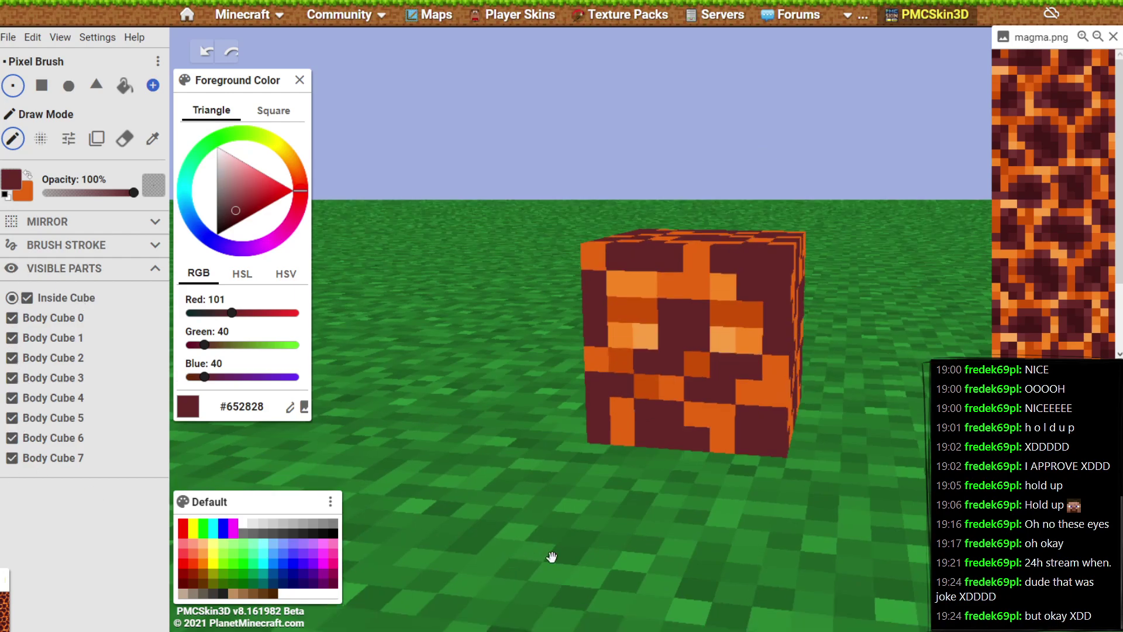
left_click_drag(552, 557, 584, 556)
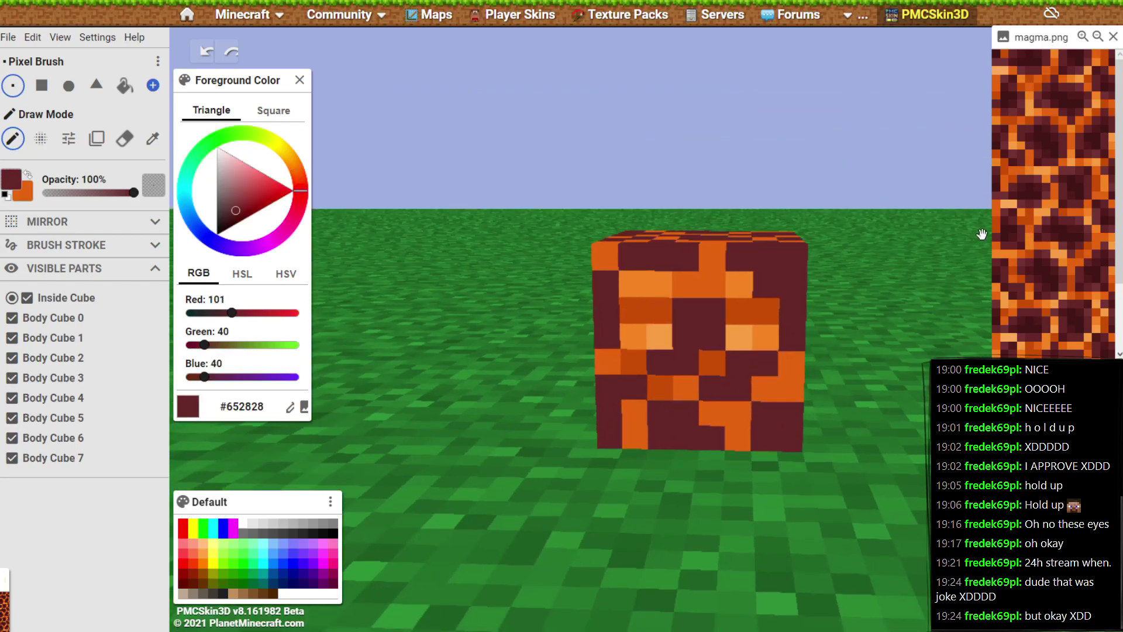
Sample shades from the magma.png reference and settle on the dark maroon #501B1B as the foreground color.
left_click(1005, 163)
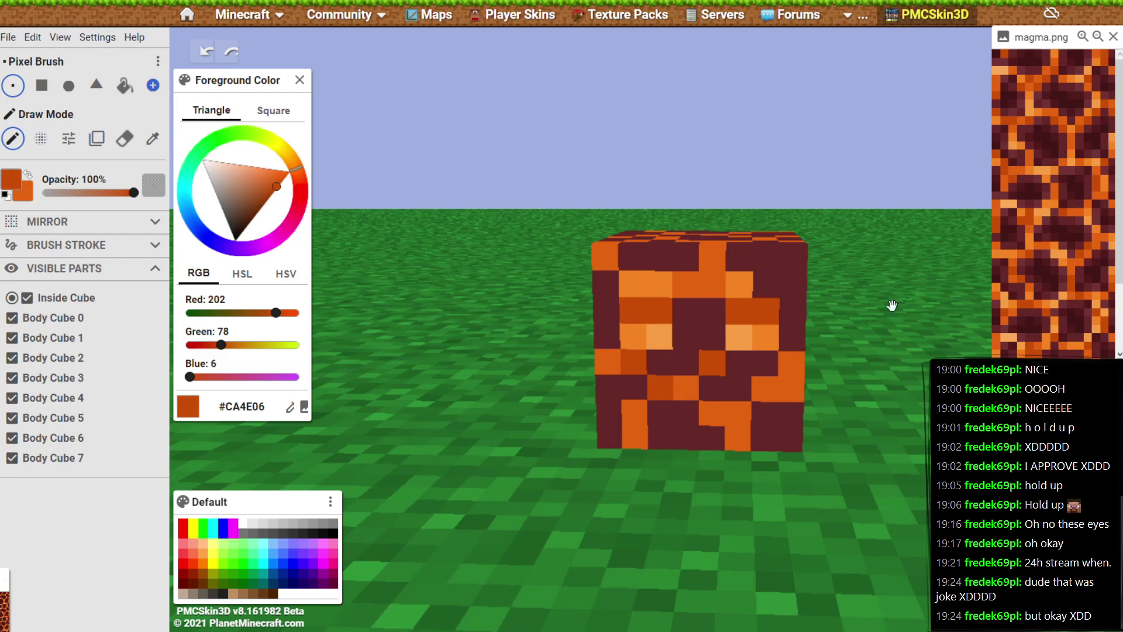
left_click_drag(682, 559, 1068, 164)
left_click(1068, 164)
left_click(1018, 180)
left_click(1018, 184)
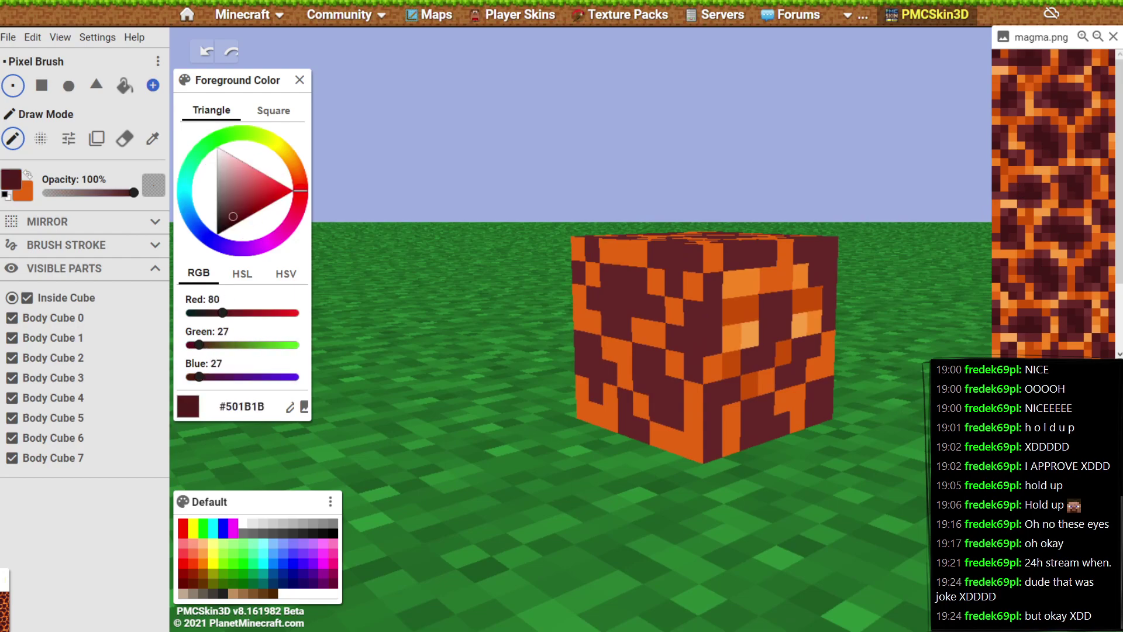
Check the body cube and inside cube regions in the flat texture layout, and return to the 3D view.
key("Tab")
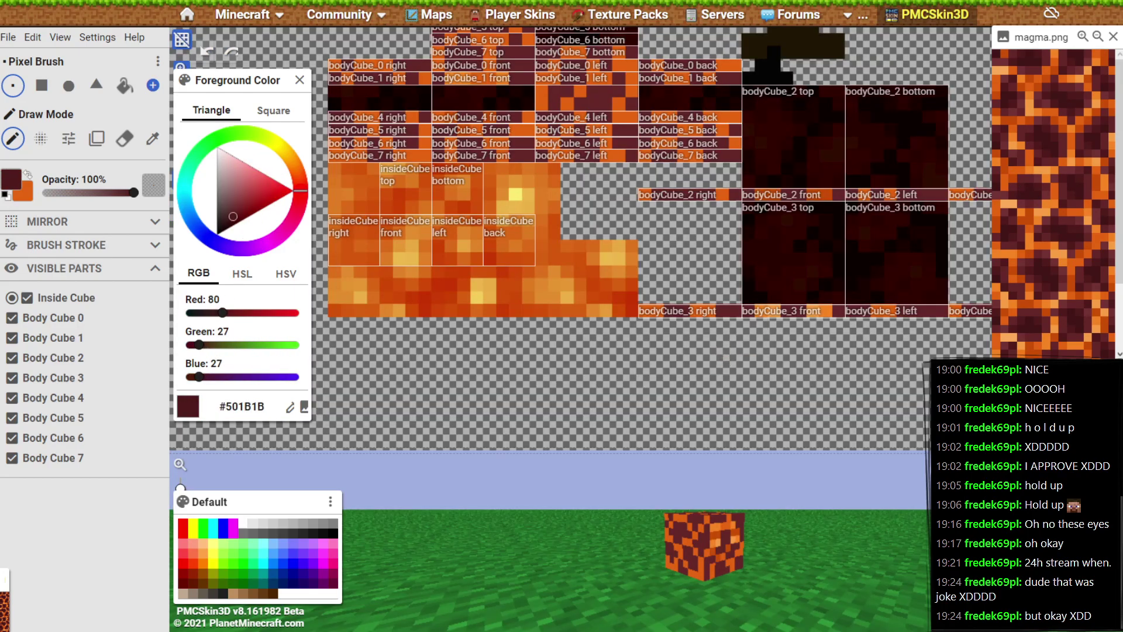
key("Tab")
left_click(1000, 163)
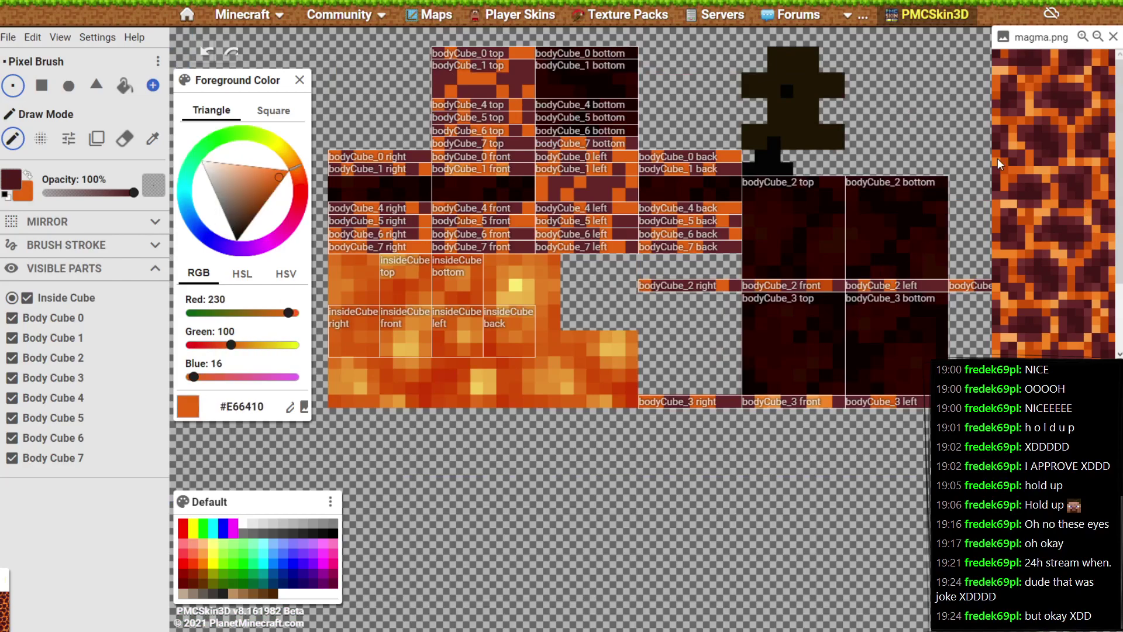
left_click(1000, 163)
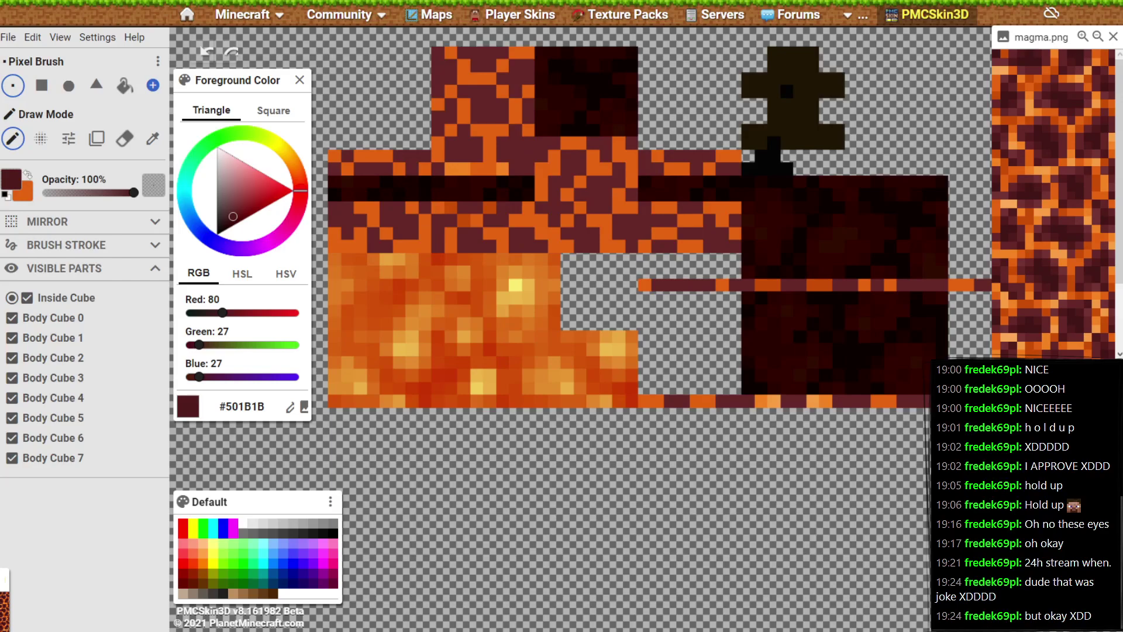
key("Tab")
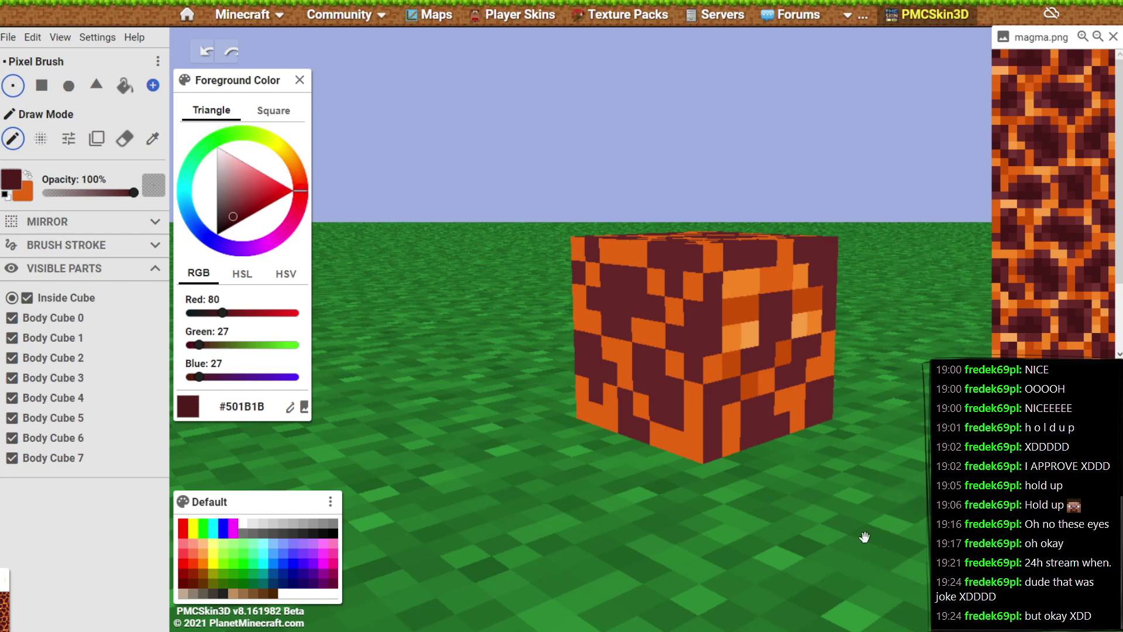
Shade the centers of the maroon patches on the side face left of the eyes with dark maroon #501B1B.
key("1")
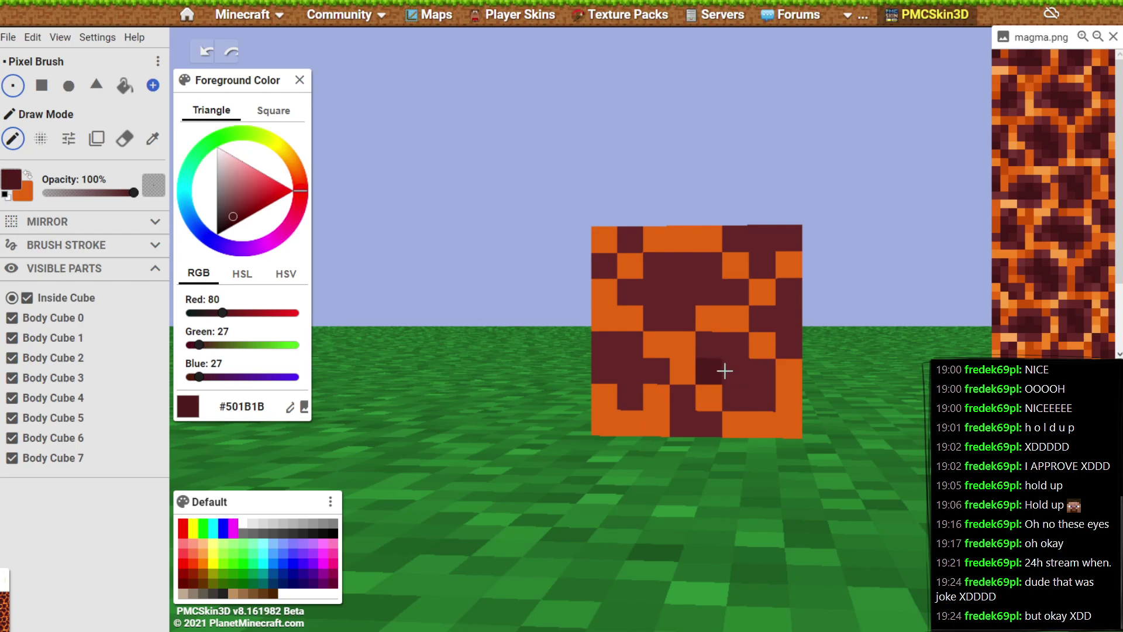
mouse_move(564, 531)
left_mouse_down()
mouse_move(695, 519)
mouse_move(577, 548)
mouse_move(683, 285)
mouse_move(667, 284)
mouse_move(692, 283)
mouse_move(689, 344)
mouse_move(685, 336)
mouse_move(744, 375)
mouse_move(725, 382)
mouse_move(739, 381)
mouse_move(745, 401)
mouse_move(765, 381)
mouse_move(741, 370)
left_mouse_up()
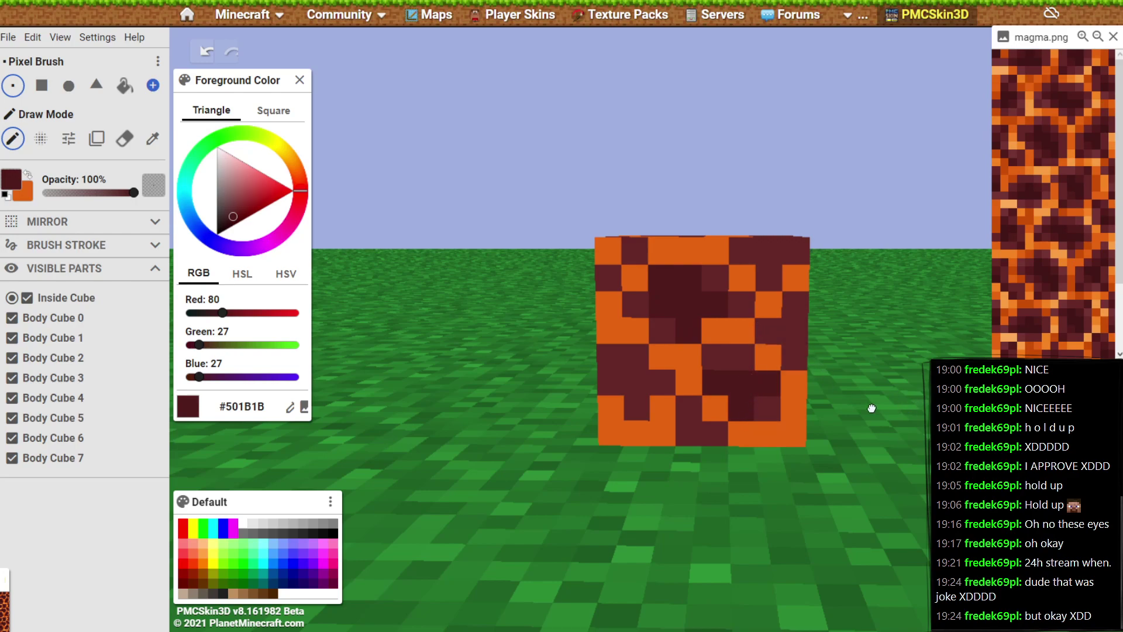
left_click_drag(870, 409, 780, 409)
left_click_drag(735, 344, 744, 320)
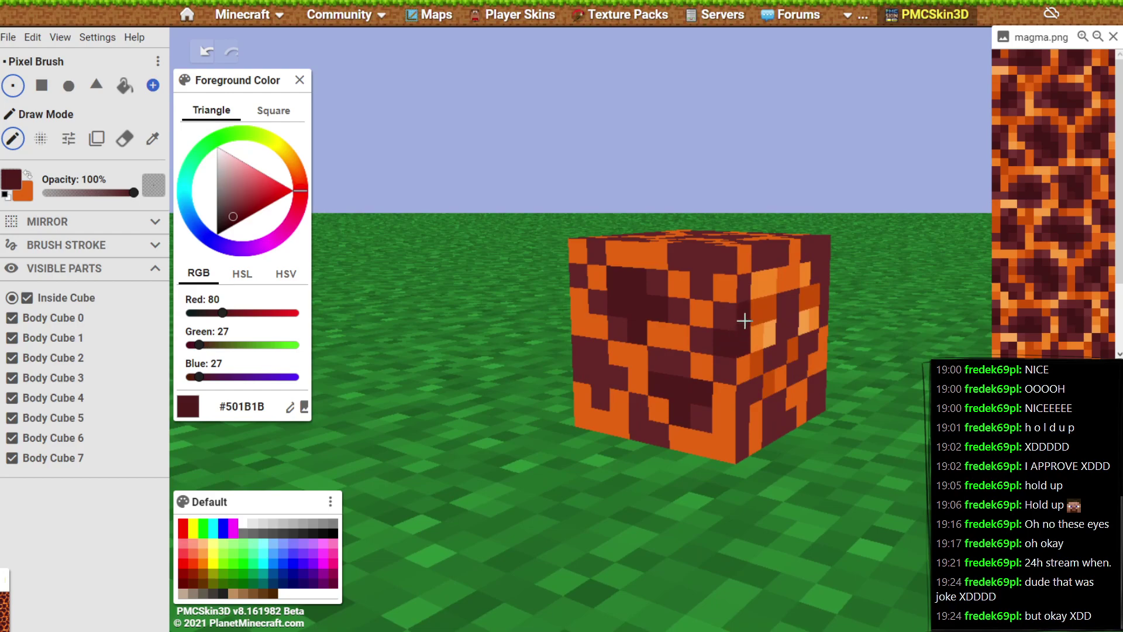
left_click_drag(776, 399, 753, 321)
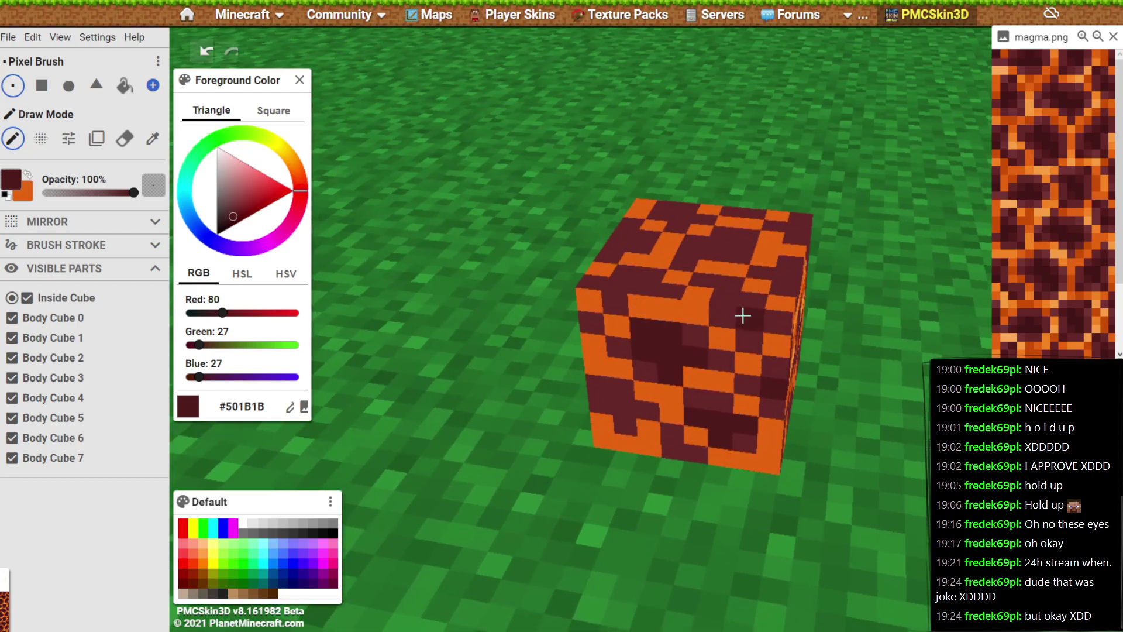
Paint dark maroon shading inside the large central maroon patch on the cube's top face.
mouse_move(842, 372)
left_mouse_down()
mouse_move(819, 421)
mouse_move(673, 375)
mouse_move(711, 352)
left_mouse_up()
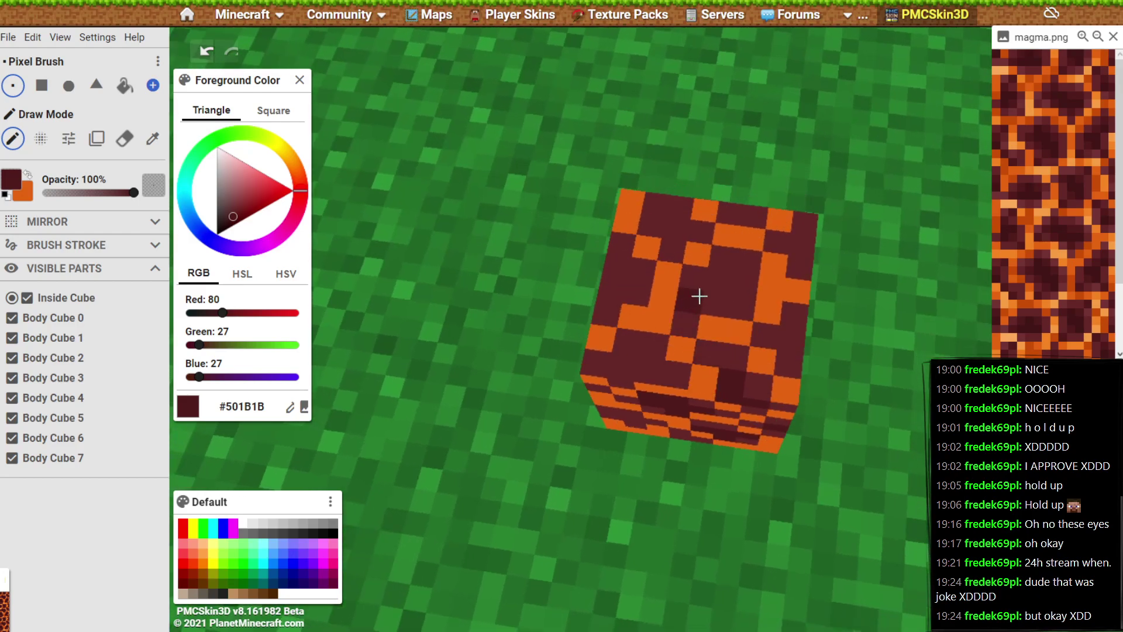
mouse_move(697, 299)
left_mouse_down()
mouse_move(731, 283)
mouse_move(727, 264)
mouse_move(723, 302)
left_mouse_up()
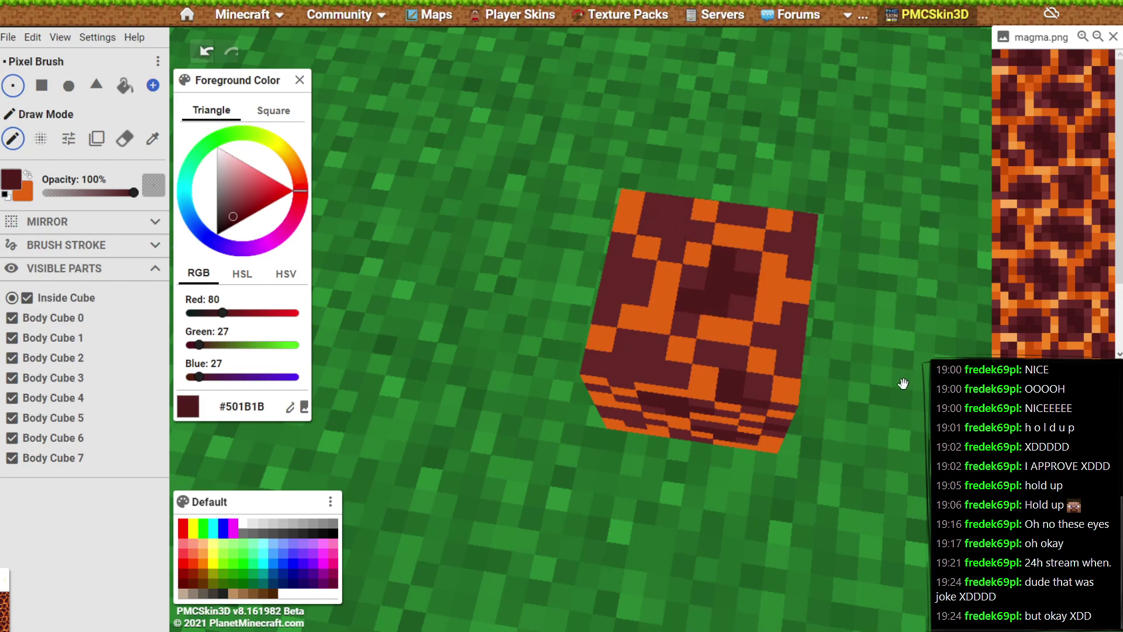
left_click_drag(903, 383, 464, 284)
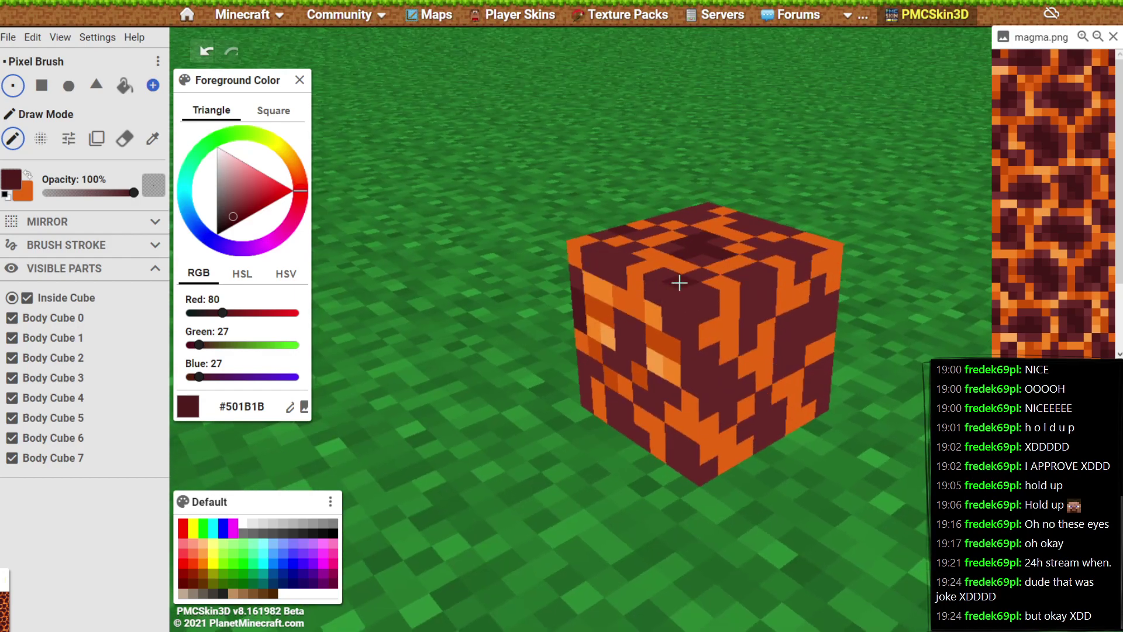
Shade the maroon patches along the corner right of the eyes and near that side face's lower edge with dark maroon.
mouse_move(677, 282)
left_mouse_down()
mouse_move(697, 291)
mouse_move(708, 358)
mouse_move(692, 329)
mouse_move(692, 361)
mouse_move(732, 411)
left_mouse_up()
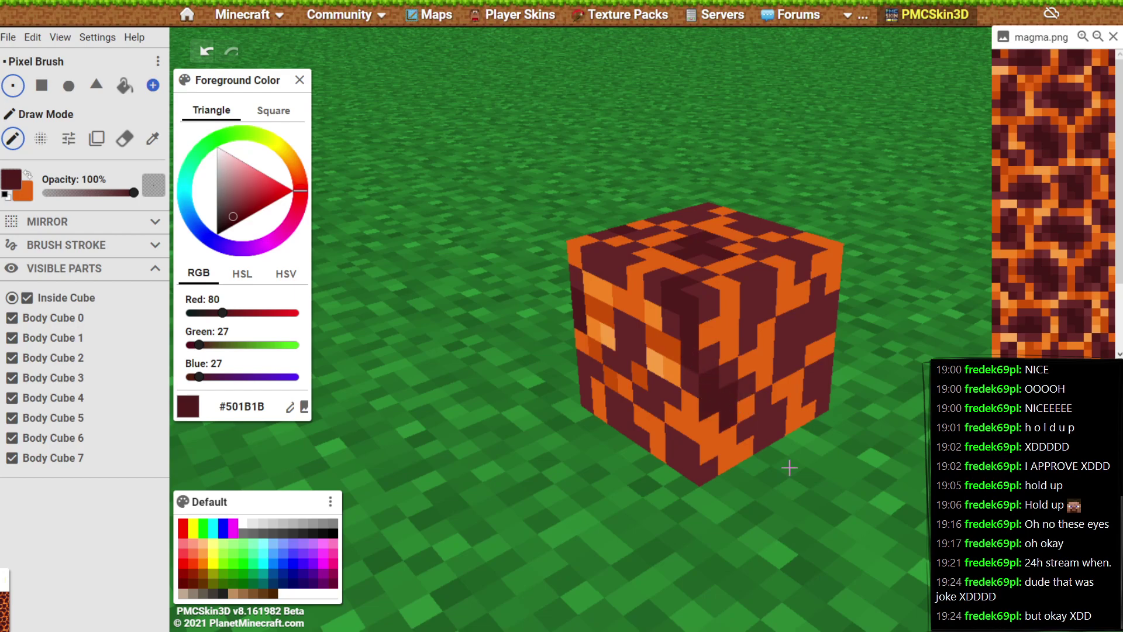
mouse_move(789, 467)
left_mouse_down()
mouse_move(830, 474)
mouse_move(695, 449)
mouse_move(695, 398)
mouse_move(742, 422)
left_mouse_up()
mouse_move(857, 511)
left_mouse_down()
mouse_move(765, 501)
mouse_move(727, 509)
left_mouse_up()
left_click_drag(749, 430, 754, 386)
Paint dark maroon shading into the middle and upper maroon patches of the side face right of the eyes.
mouse_move(843, 503)
left_mouse_down()
mouse_move(853, 494)
mouse_move(728, 341)
left_mouse_up()
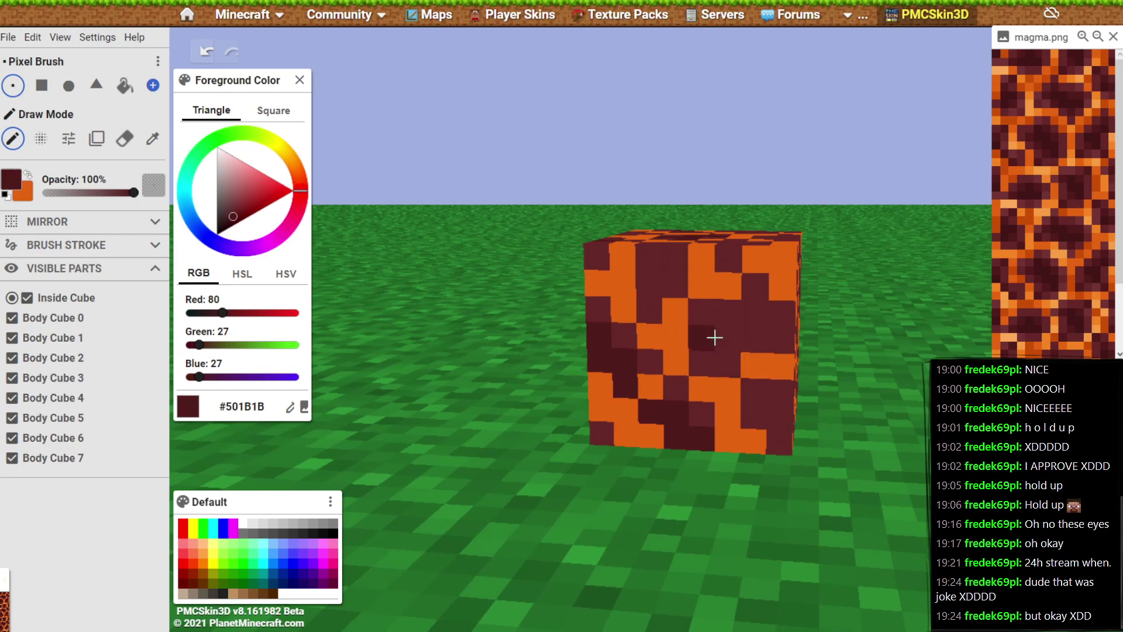
mouse_move(715, 336)
left_mouse_down()
mouse_move(752, 311)
mouse_move(733, 317)
mouse_move(763, 333)
mouse_move(725, 360)
mouse_move(727, 323)
mouse_move(733, 361)
mouse_move(710, 320)
mouse_move(660, 296)
left_mouse_up()
left_click_drag(915, 418, 670, 336)
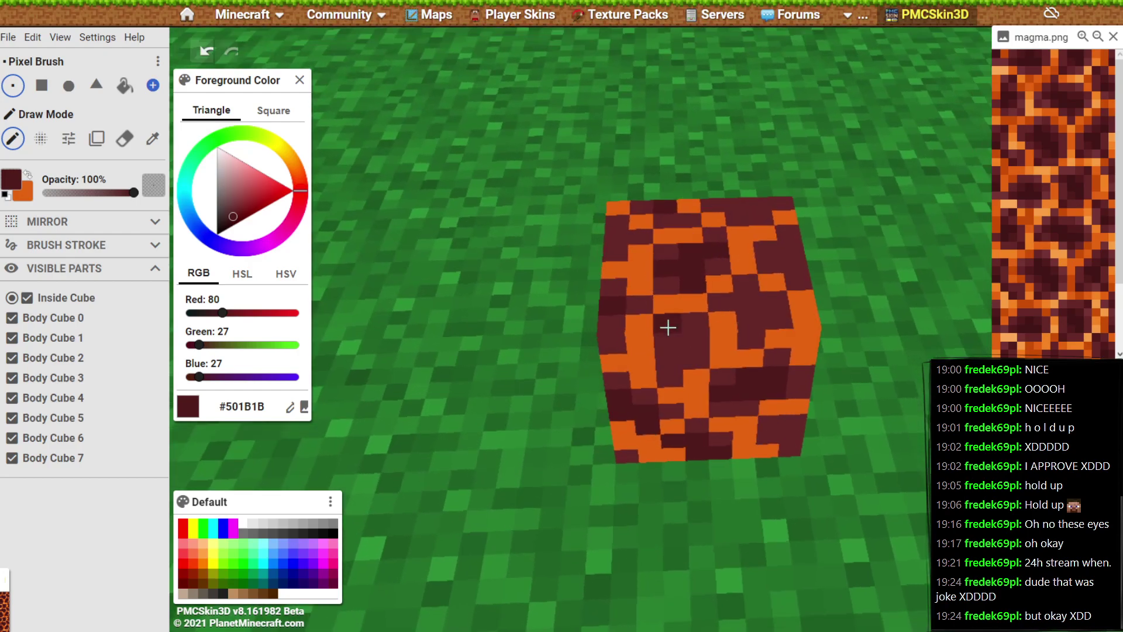
left_click(669, 326)
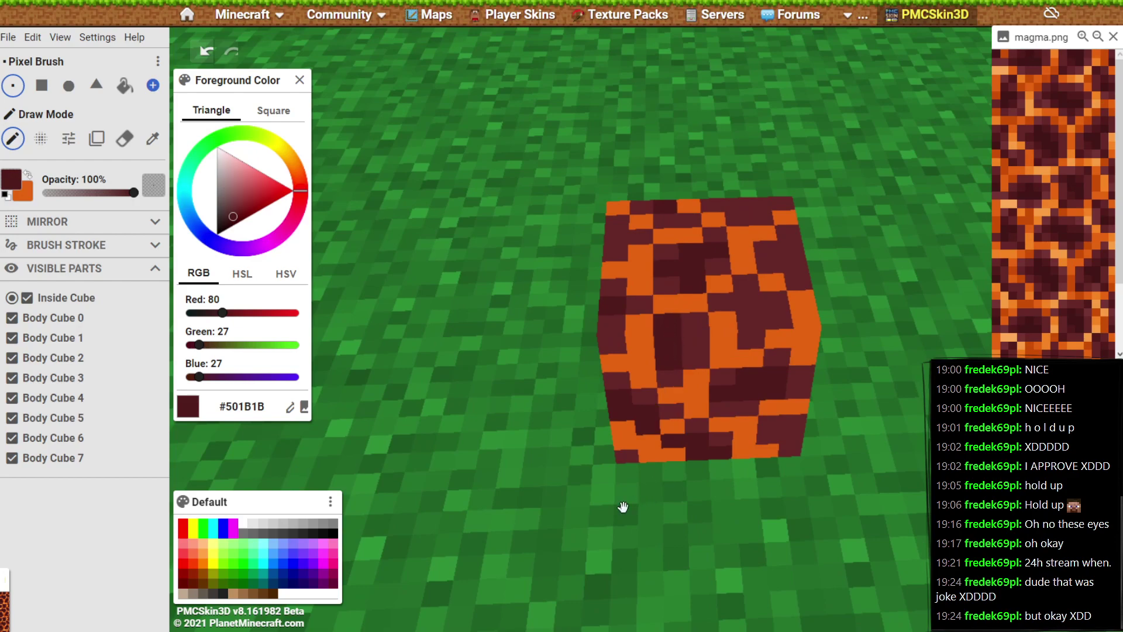
left_click_drag(623, 507, 462, 503)
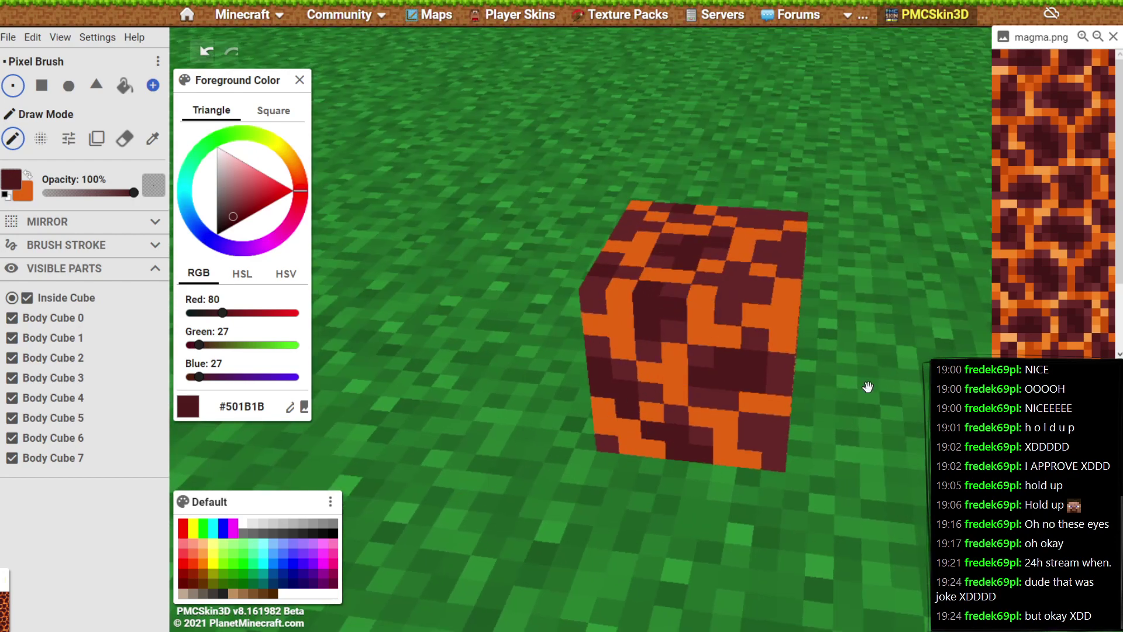
Shade the maroon patches on the back face with dark maroon, from its upper edge down through its center.
mouse_move(868, 386)
left_mouse_down()
mouse_move(727, 351)
mouse_move(735, 335)
mouse_move(735, 351)
mouse_move(613, 380)
mouse_move(599, 309)
left_mouse_up()
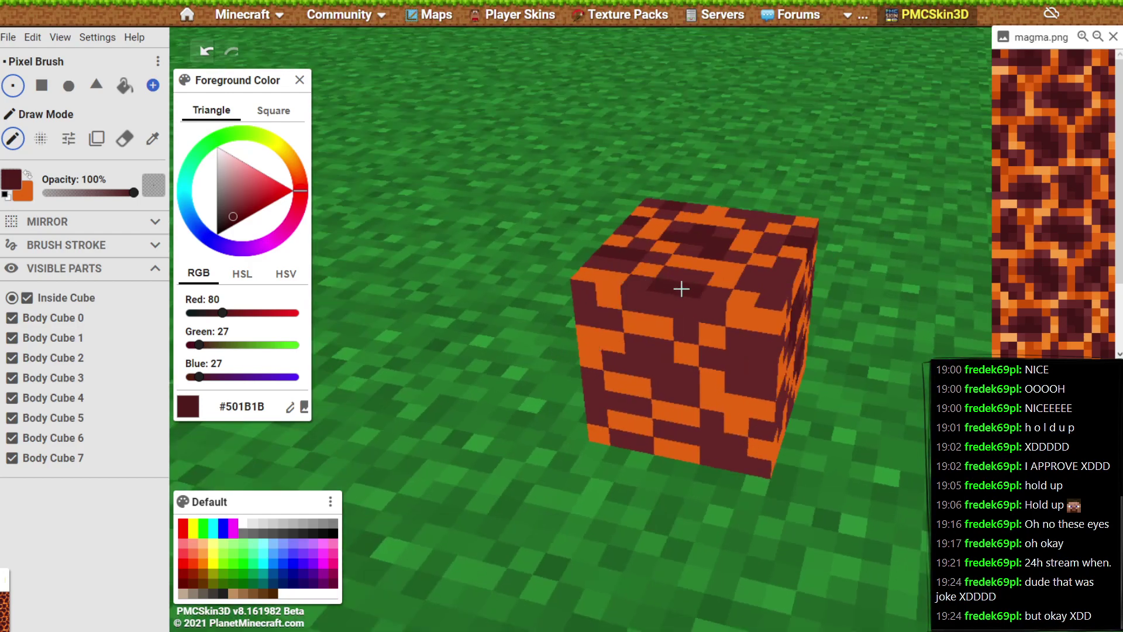
left_click_drag(659, 301, 624, 326)
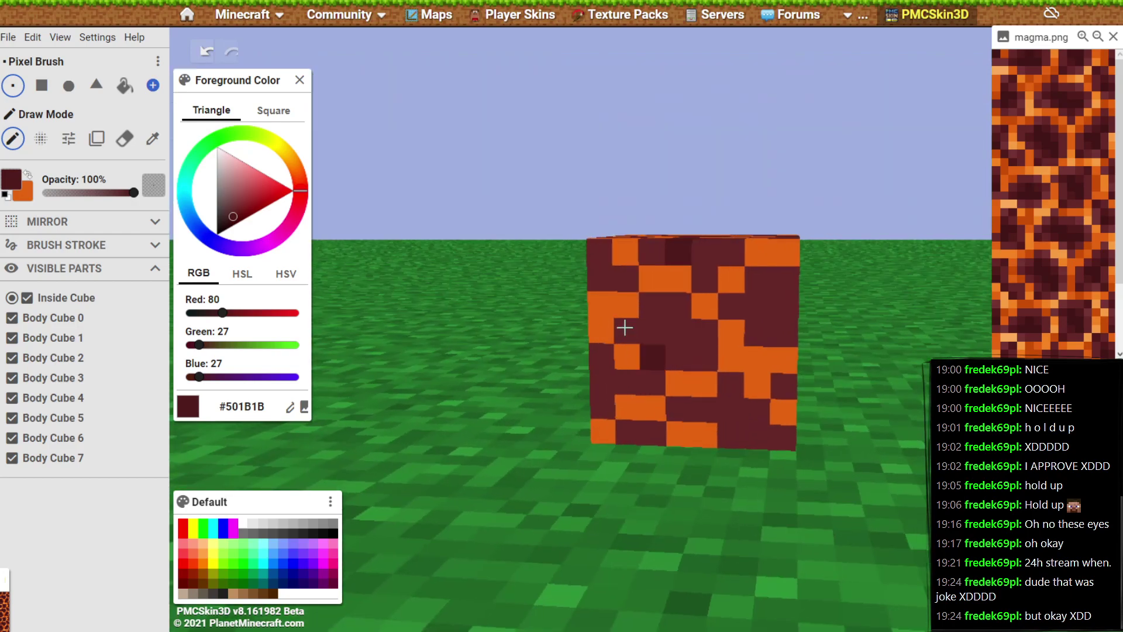
left_click(603, 277)
left_click(655, 336)
left_click(677, 339)
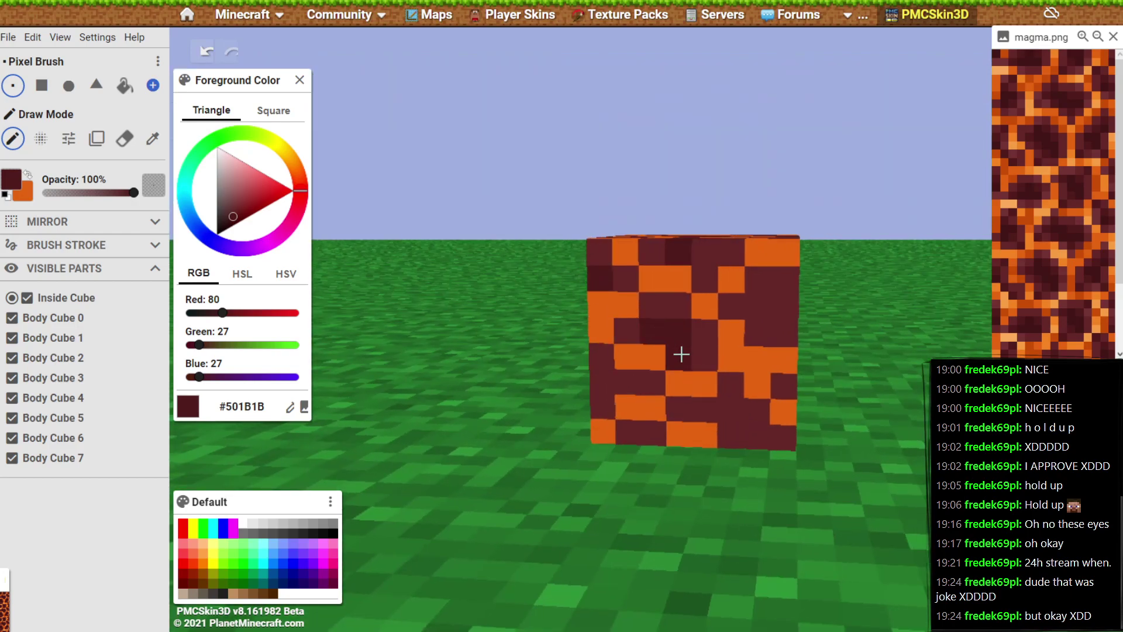
left_click_drag(870, 431, 701, 338)
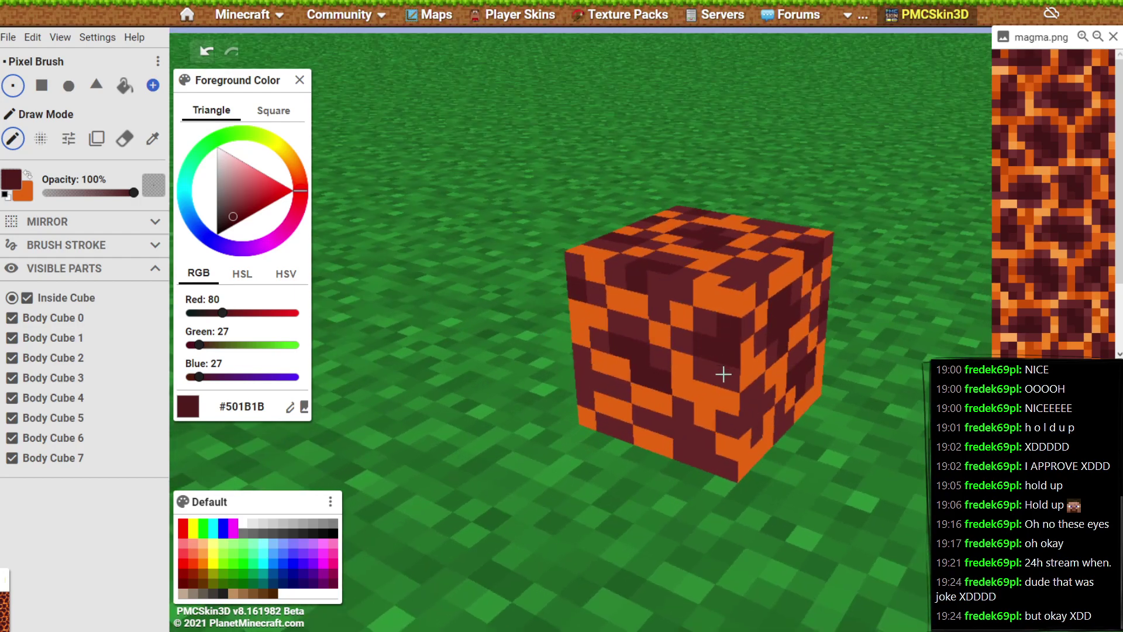
left_click_drag(724, 374, 855, 484)
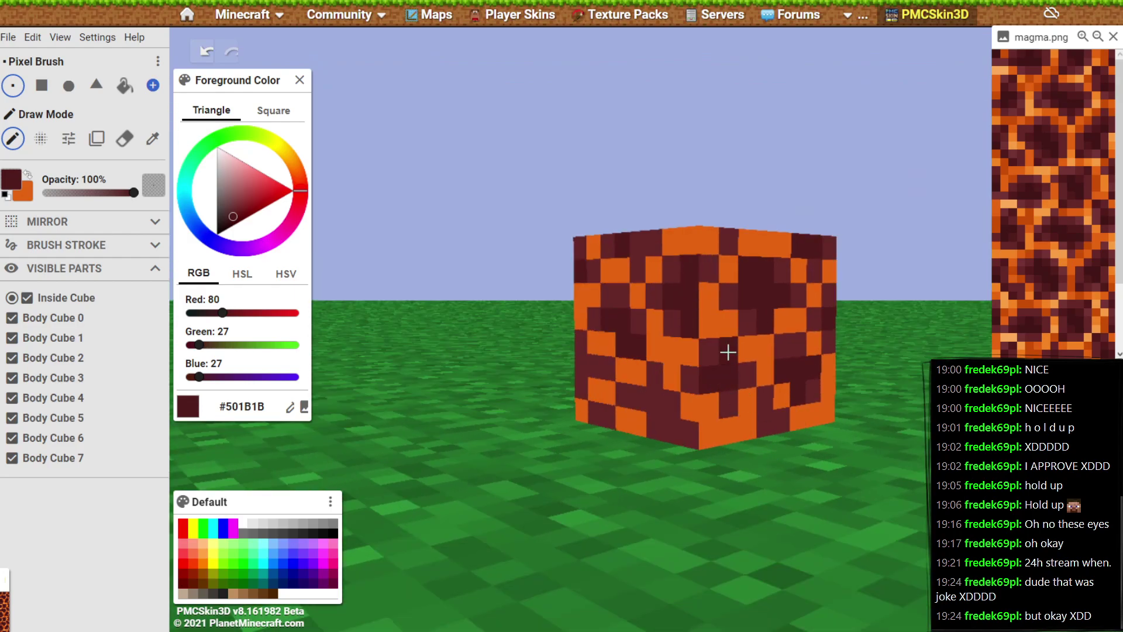
Shade the maroon patches on the cube's underside with dark maroon and check the flat texture layout.
left_click_drag(825, 481, 908, 435)
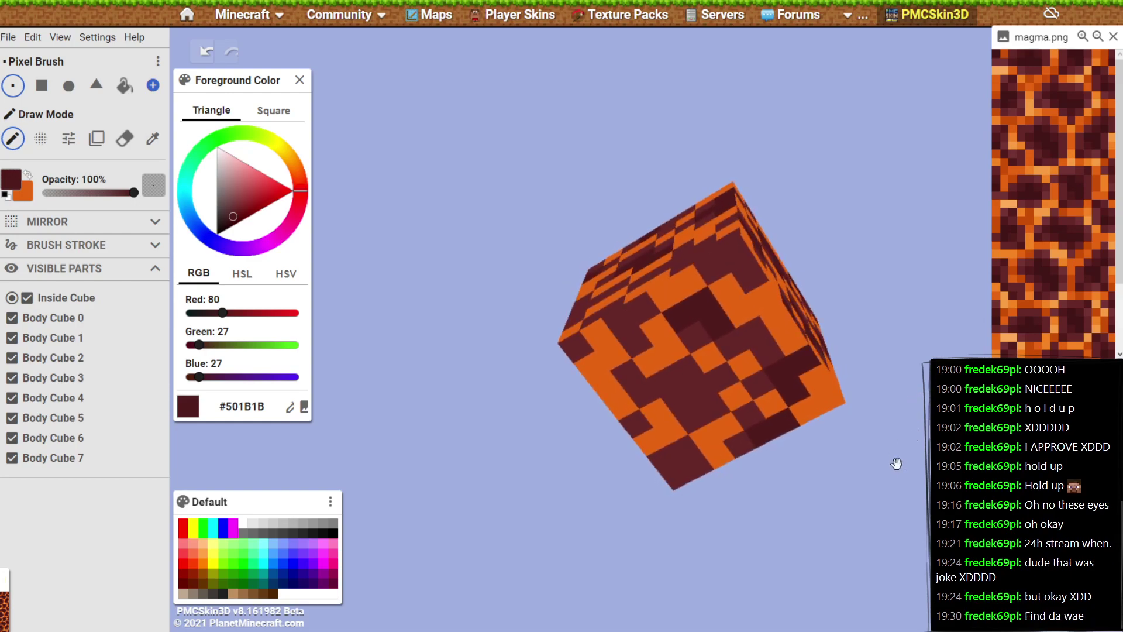
left_click_drag(908, 486, 845, 384)
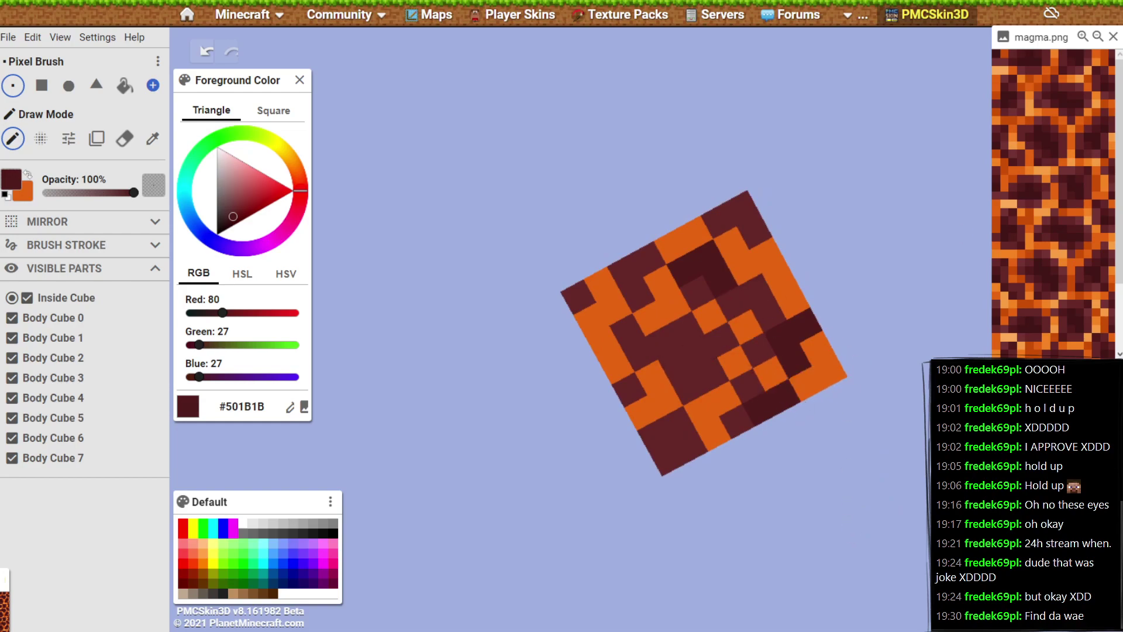
key("v")
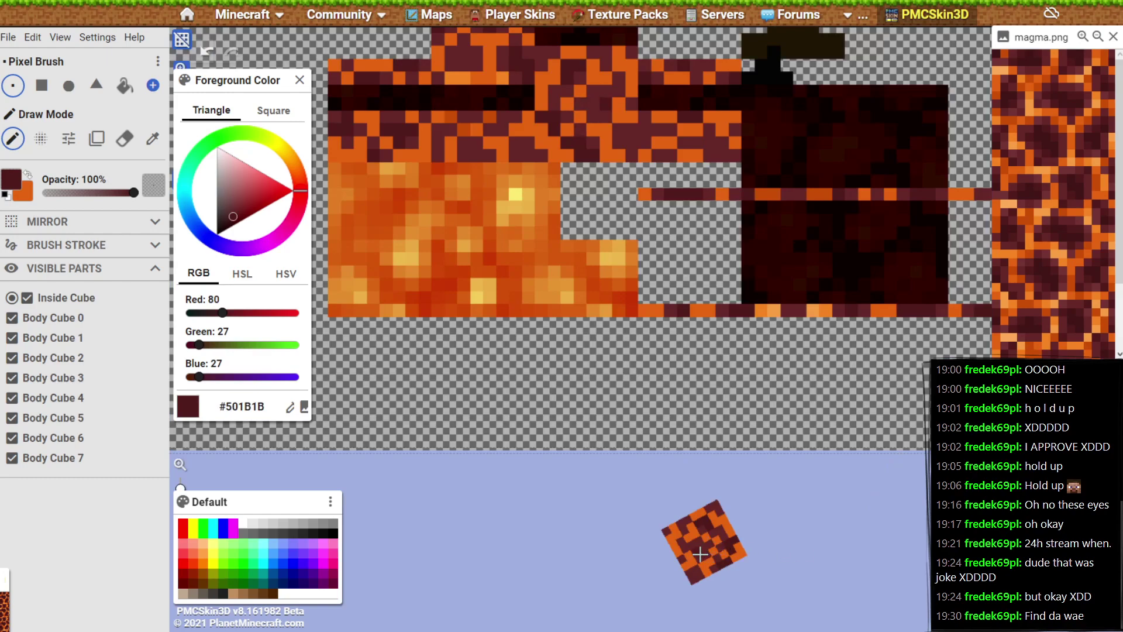
key("Tab")
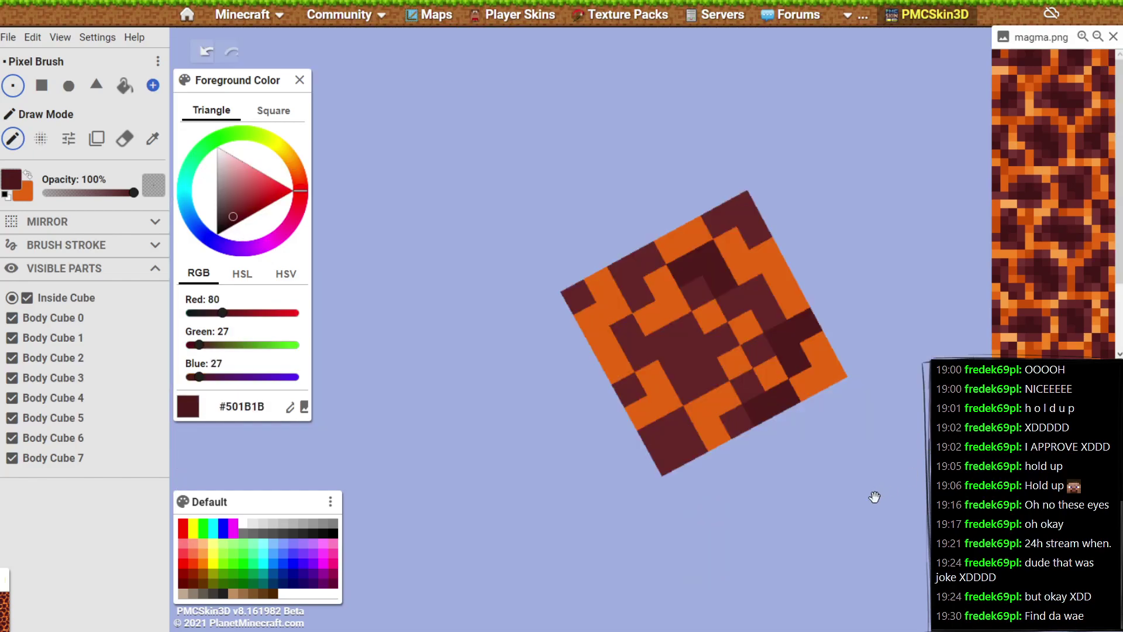
Examine the dark maroon shading across the cube's side faces and underside.
left_click_drag(838, 272, 845, 534)
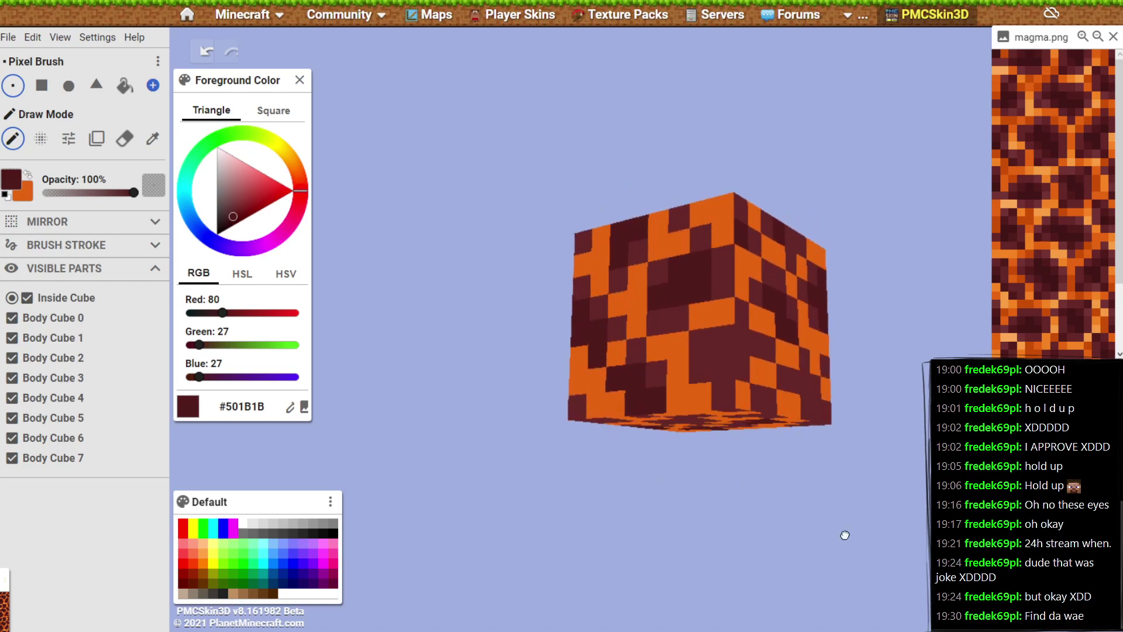
left_click_drag(719, 548, 783, 504)
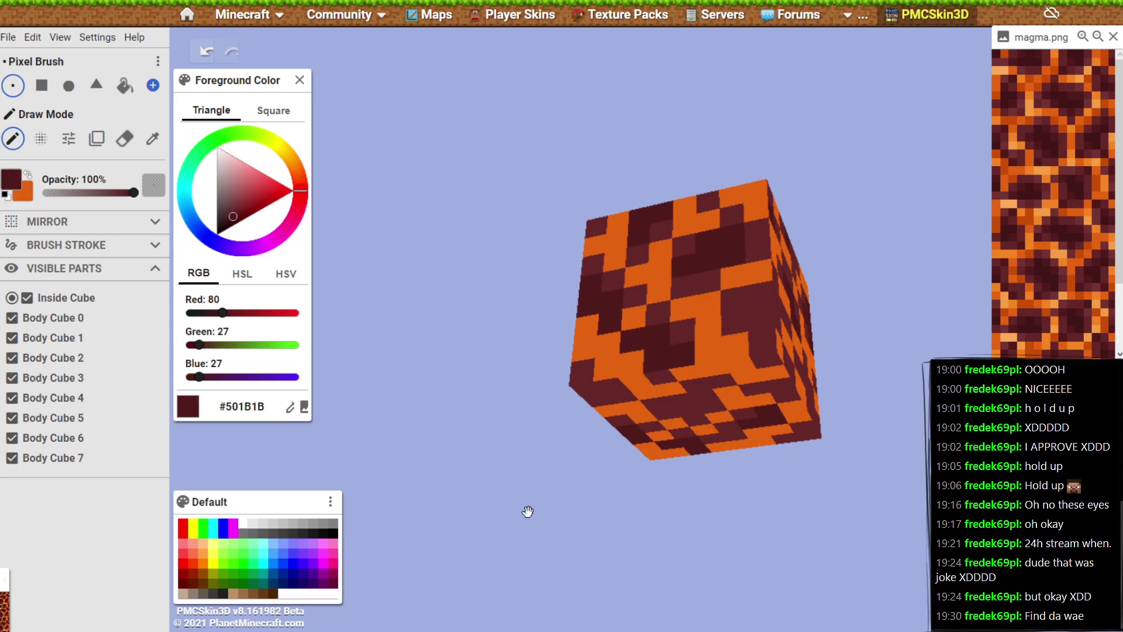
left_click_drag(591, 525, 829, 495)
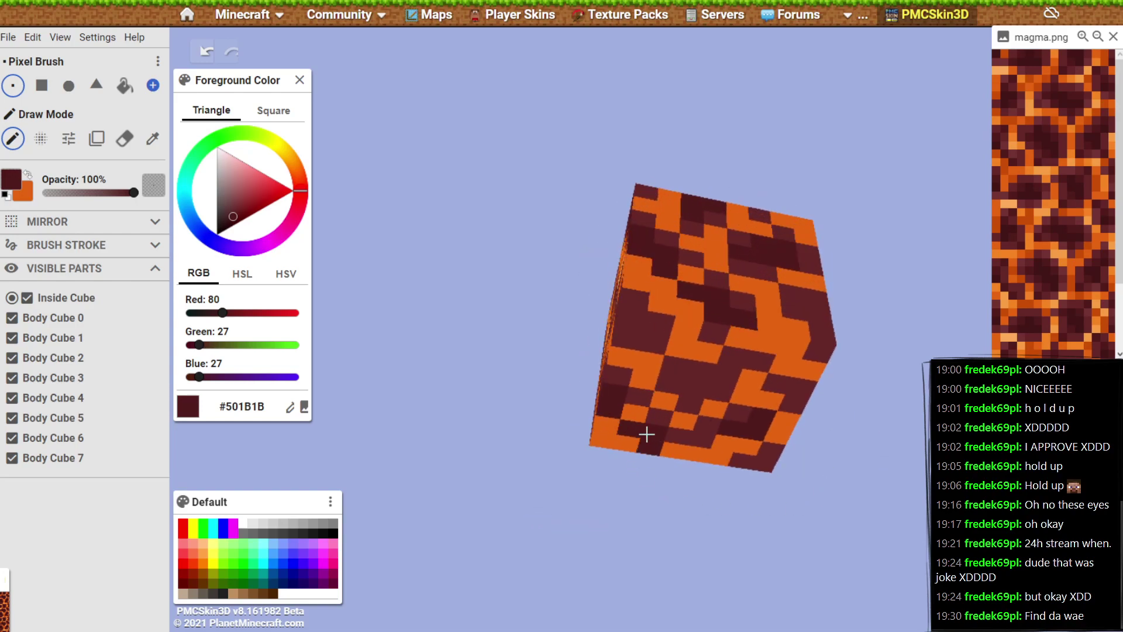
Try linking the orange crack pixels through the middle of the cube's underside, compare the surrounding faces, and undo the additions.
left_click_drag(763, 547, 916, 452)
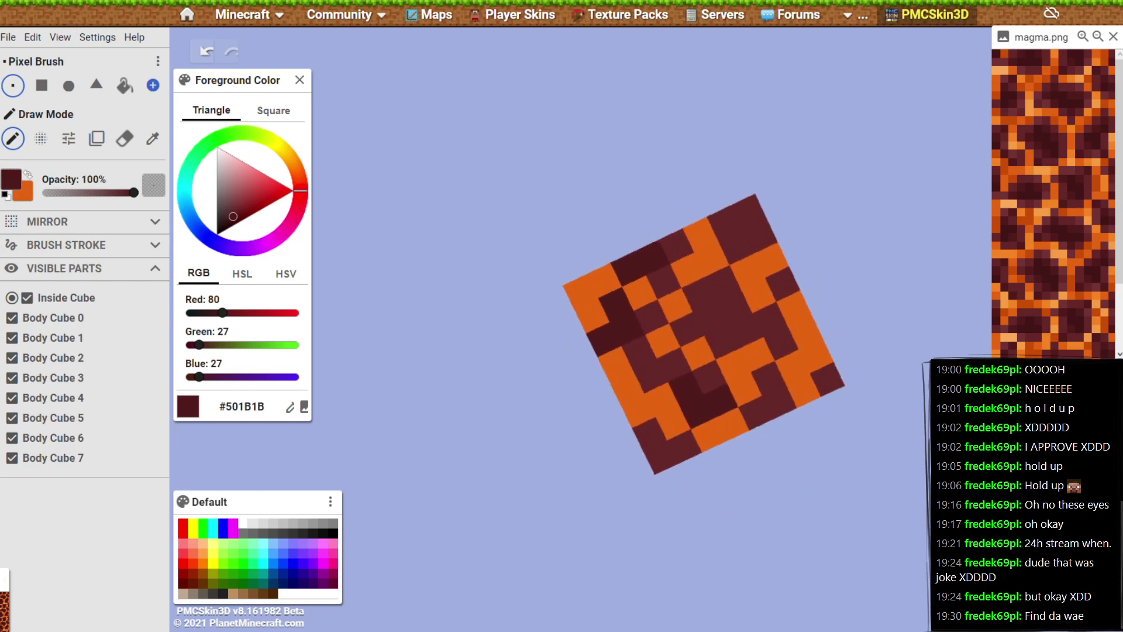
key("x")
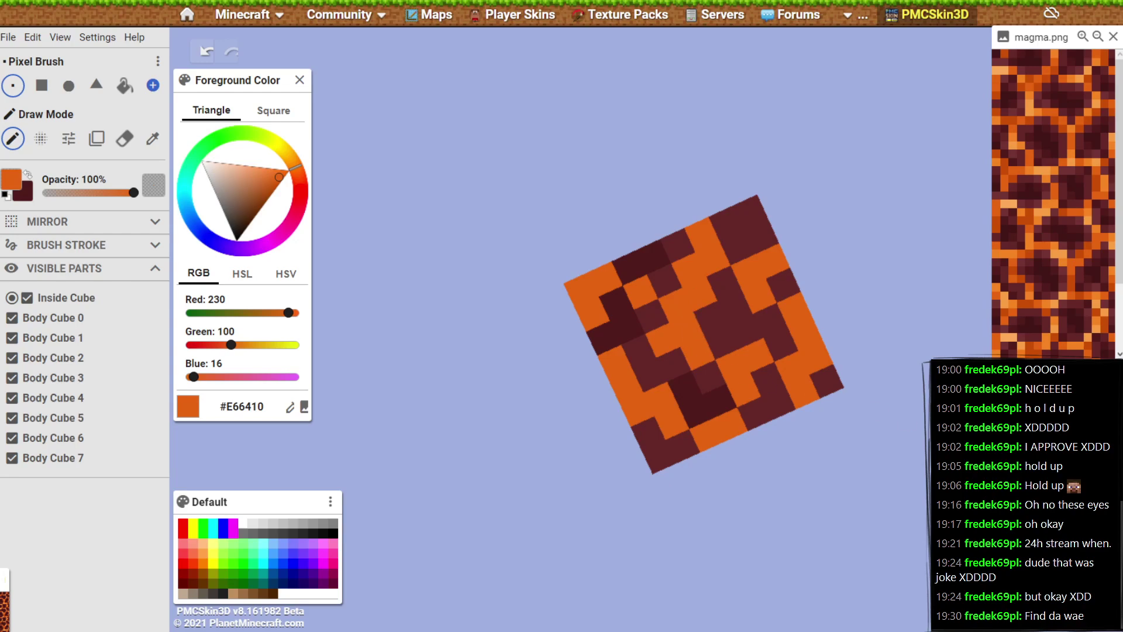
left_click_drag(936, 526, 592, 530)
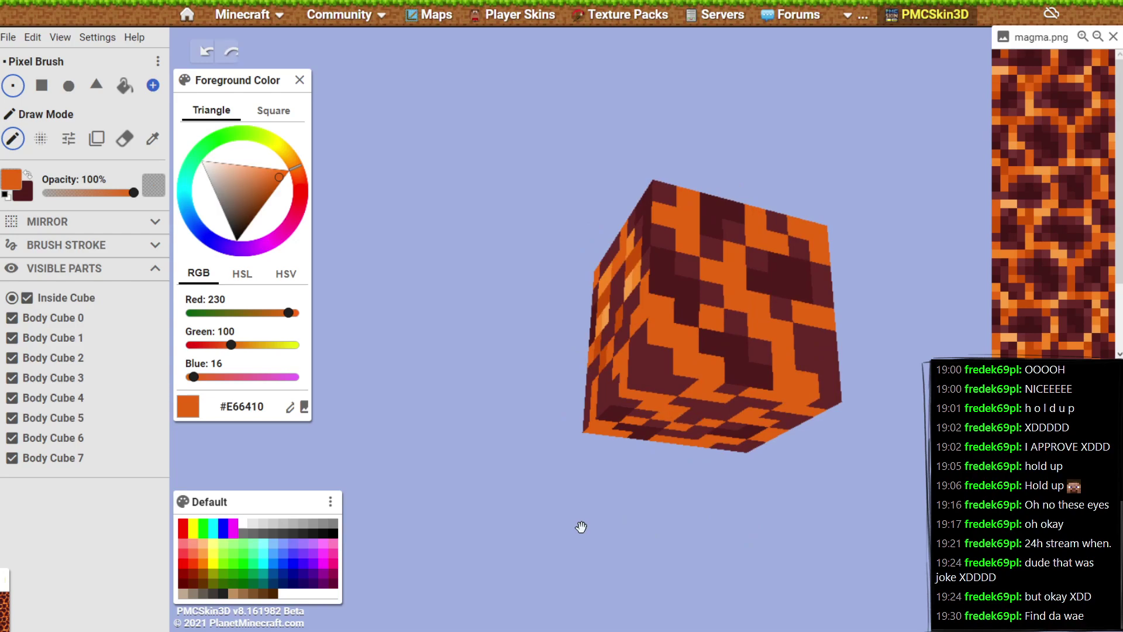
left_click_drag(582, 527, 848, 555)
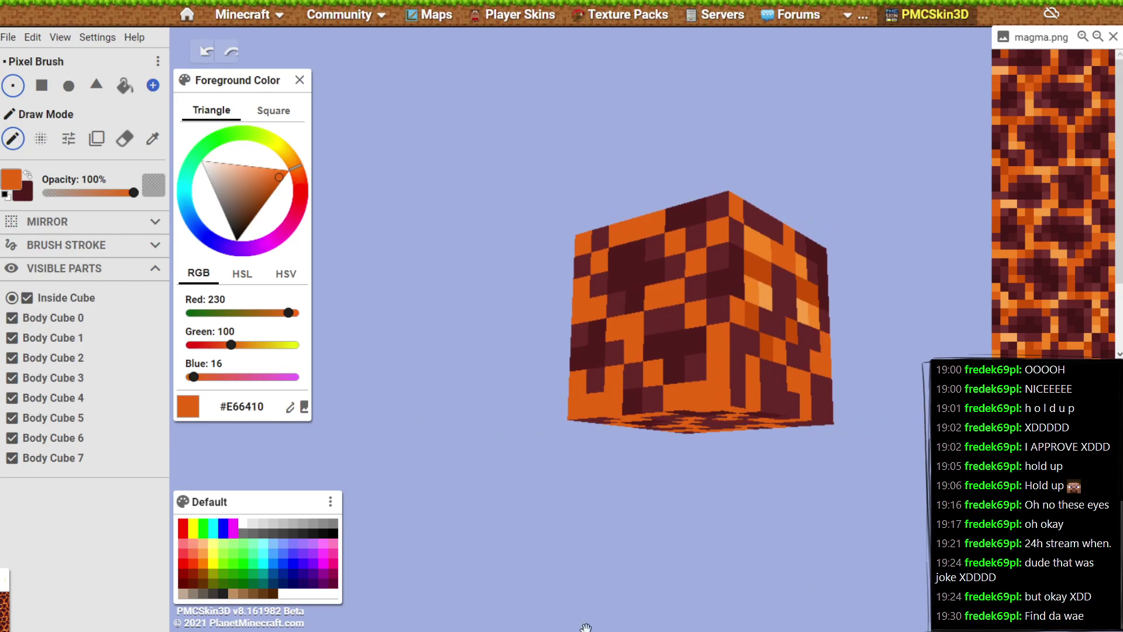
left_click_drag(586, 628, 909, 481)
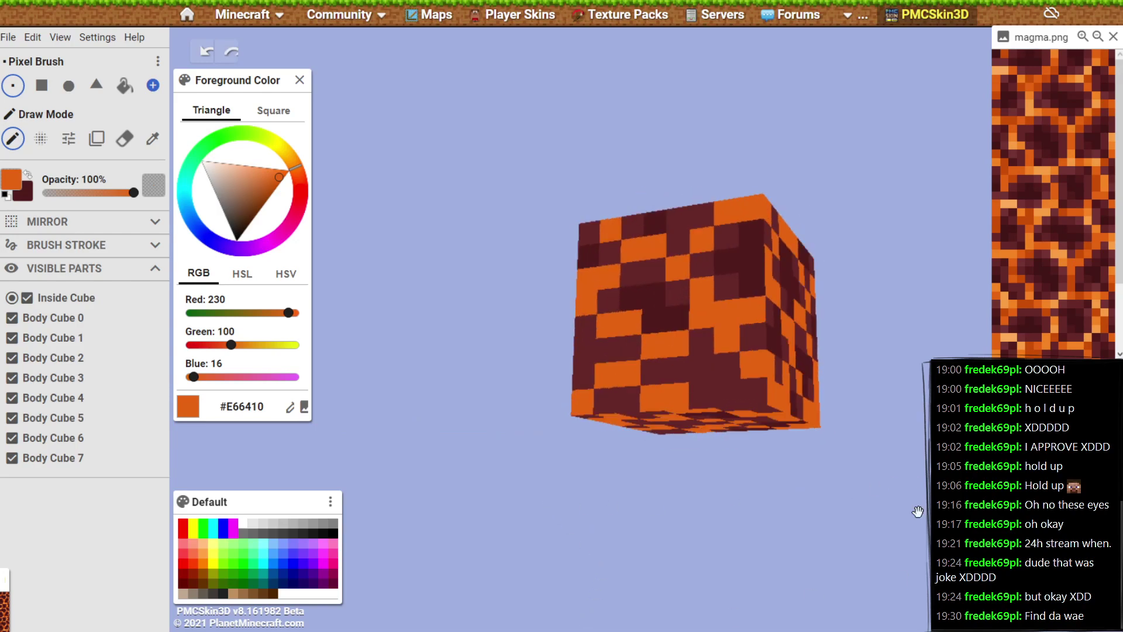
left_click_drag(917, 512, 854, 625)
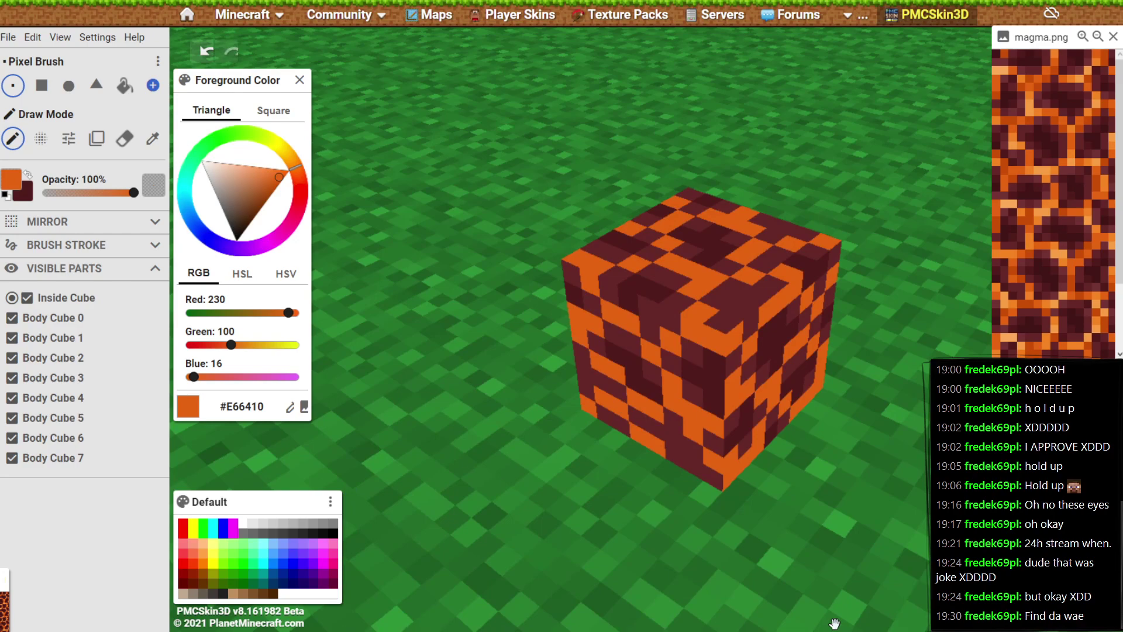
left_click_drag(801, 555, 870, 388)
key("ctrl+z")
key("ctrl+z")
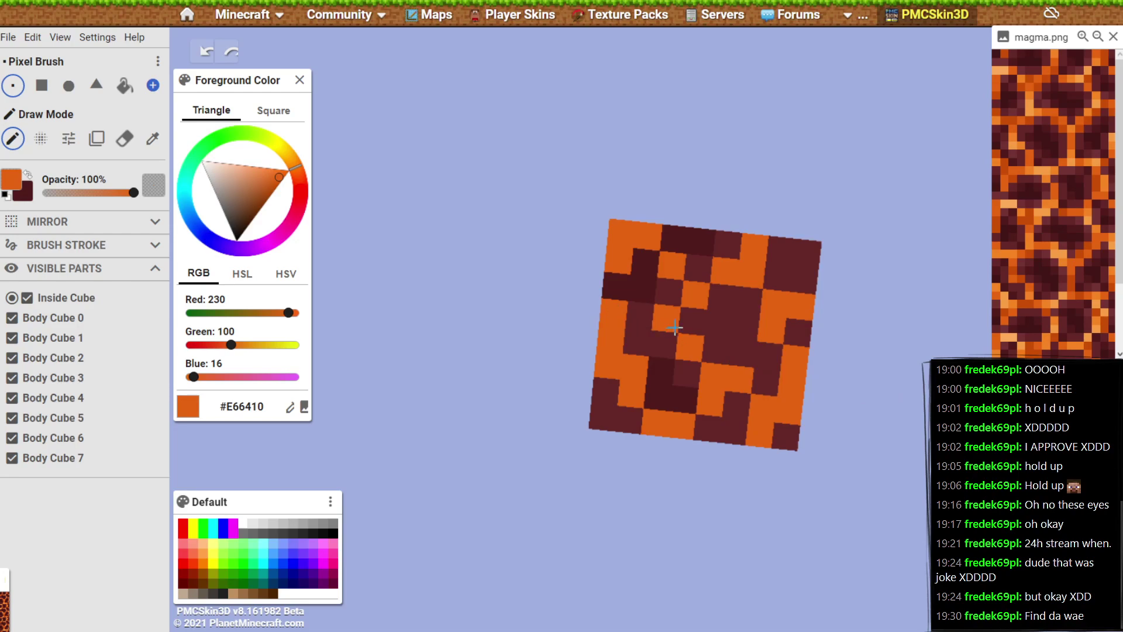
Sample the maroon #652828 from the underside and paint over the scattered orange pixels in its middle.
key("n")
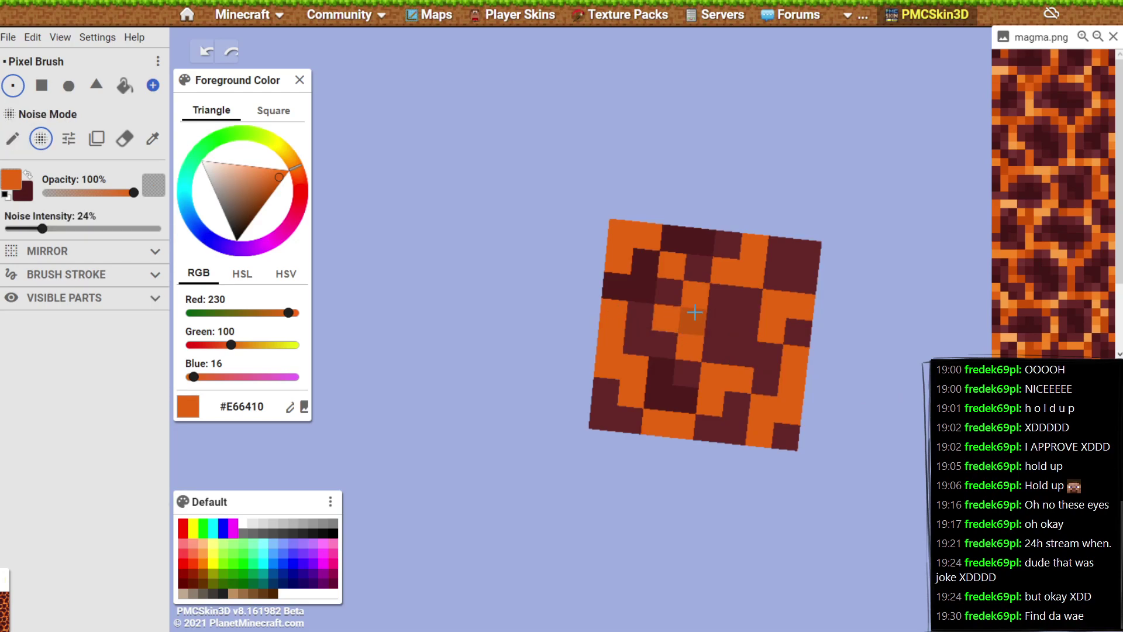
key("d")
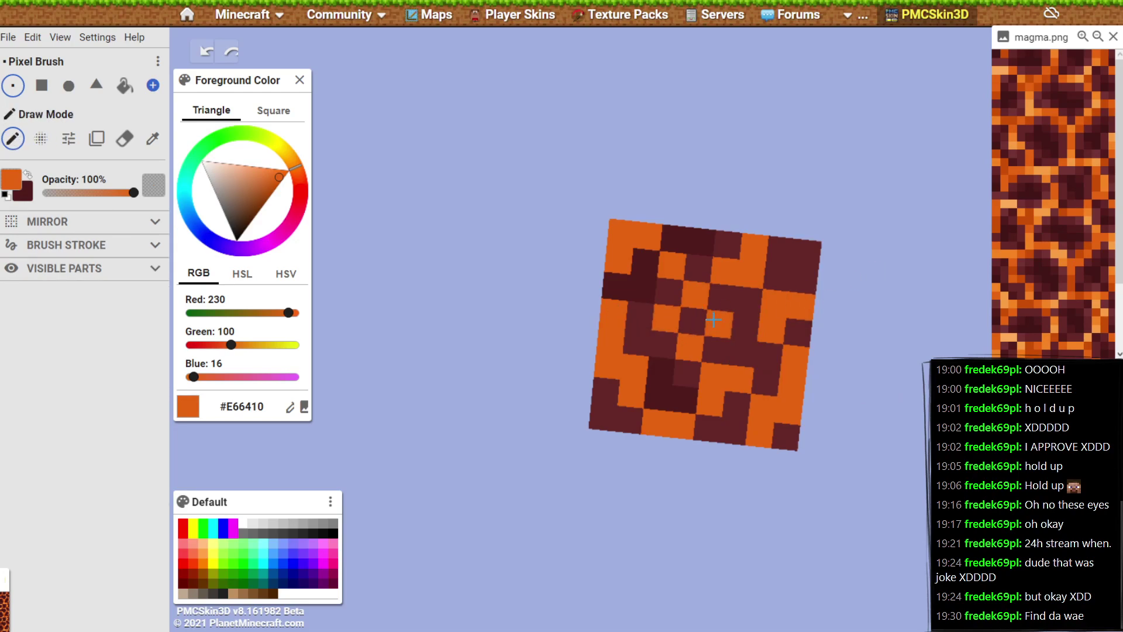
key("i")
left_click(715, 320)
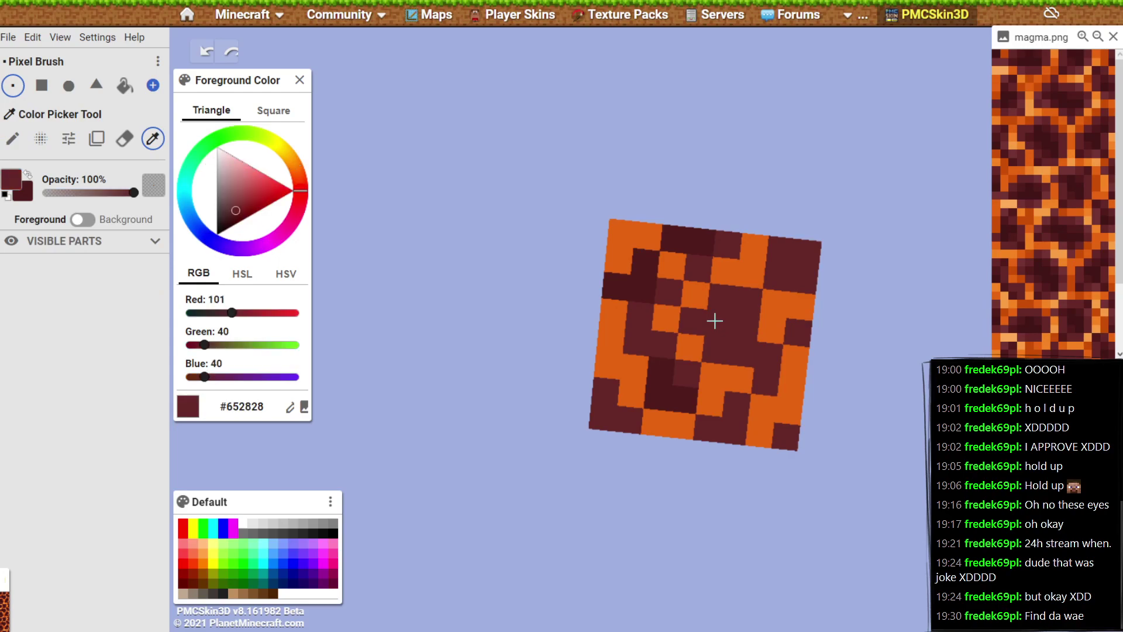
key("d")
left_click(673, 327)
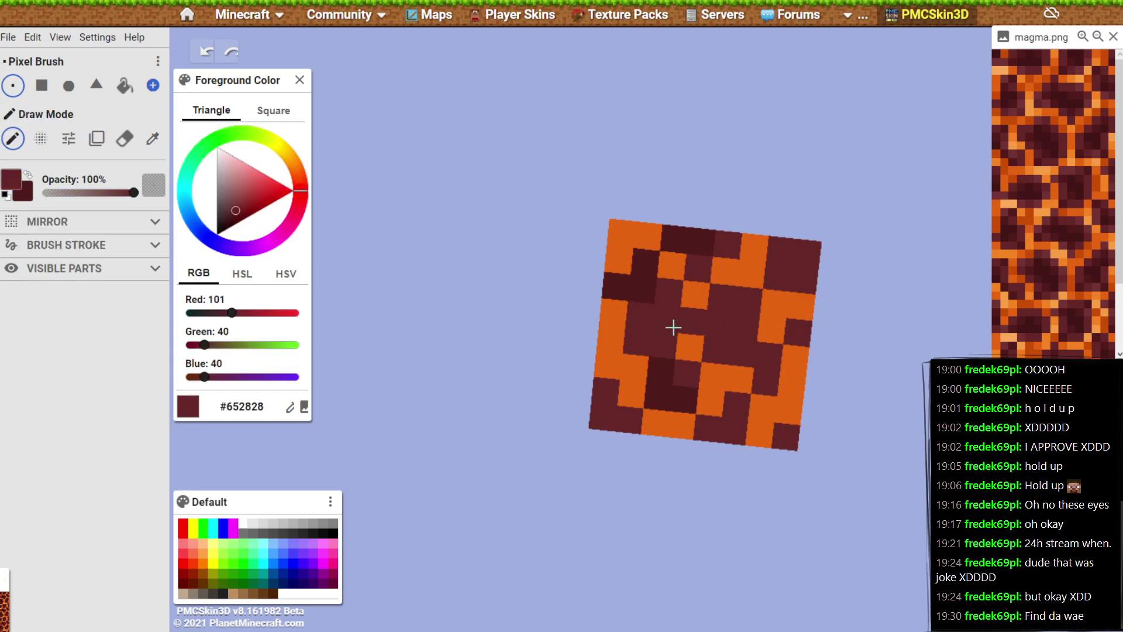
left_click(695, 351)
left_click(688, 288)
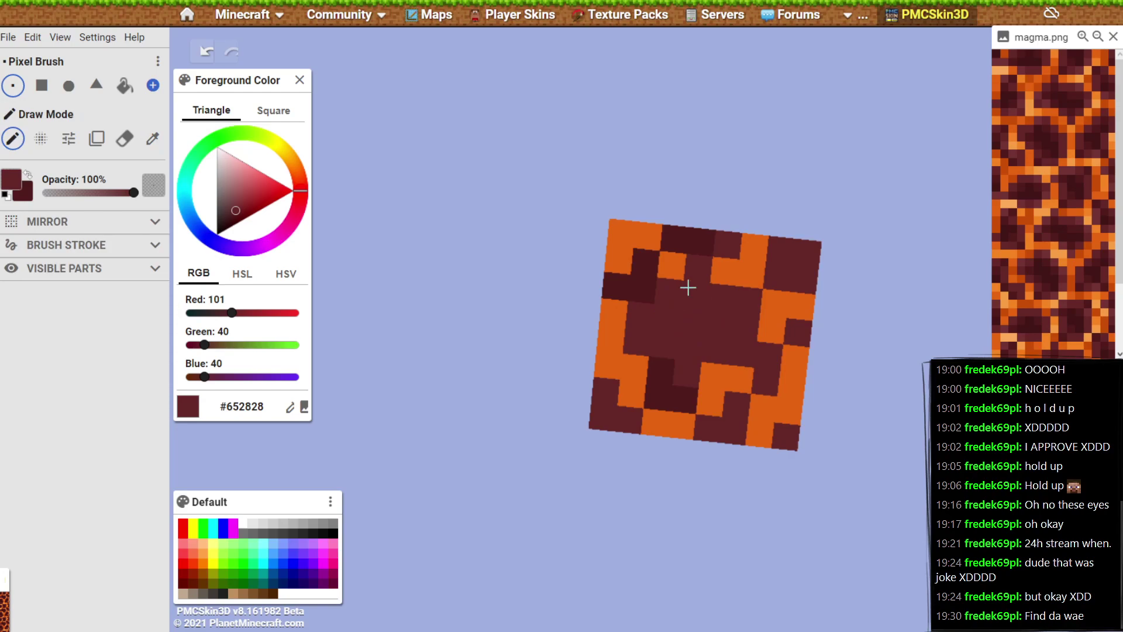
left_click(731, 284)
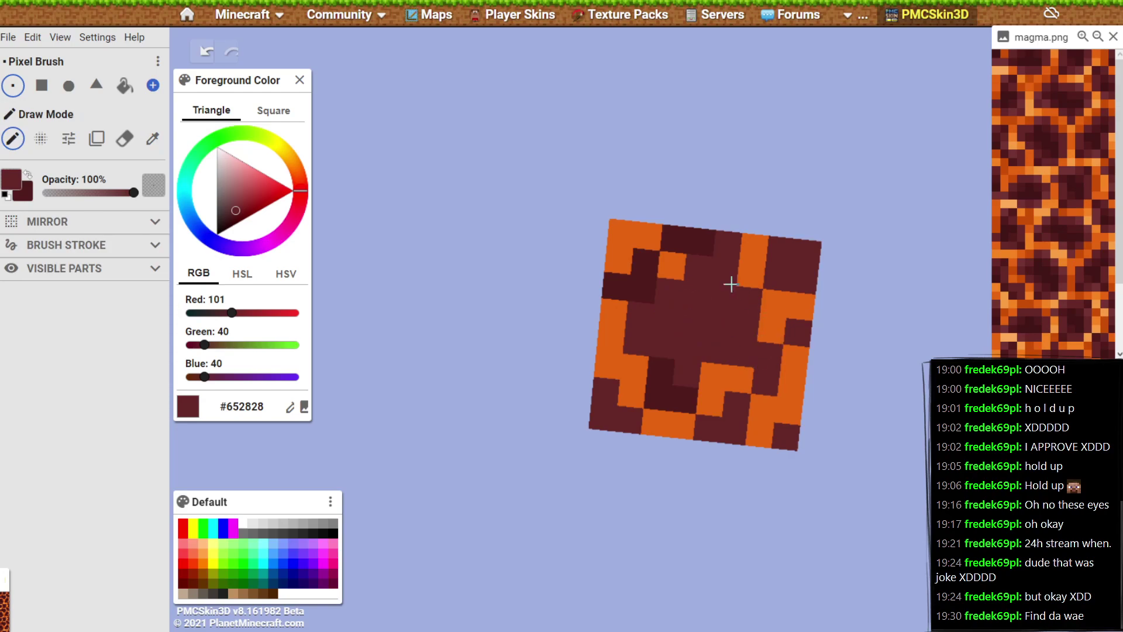
left_click(734, 280)
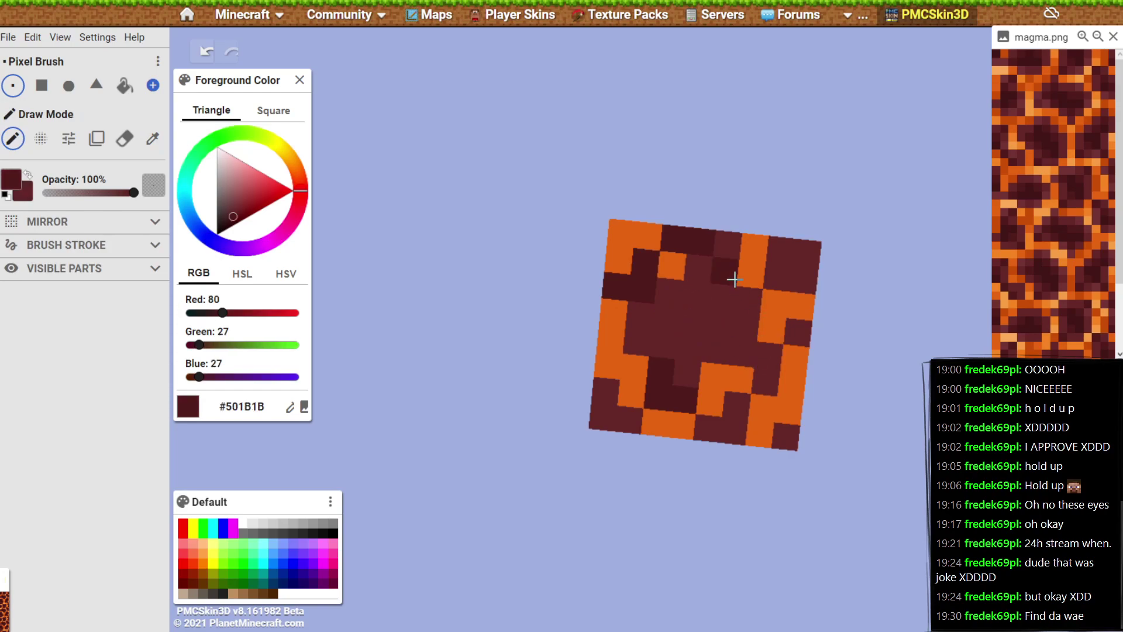
Sample the orange #E66410 and paint a stepped crack through the middle of the underside.
key("i")
left_click(747, 271)
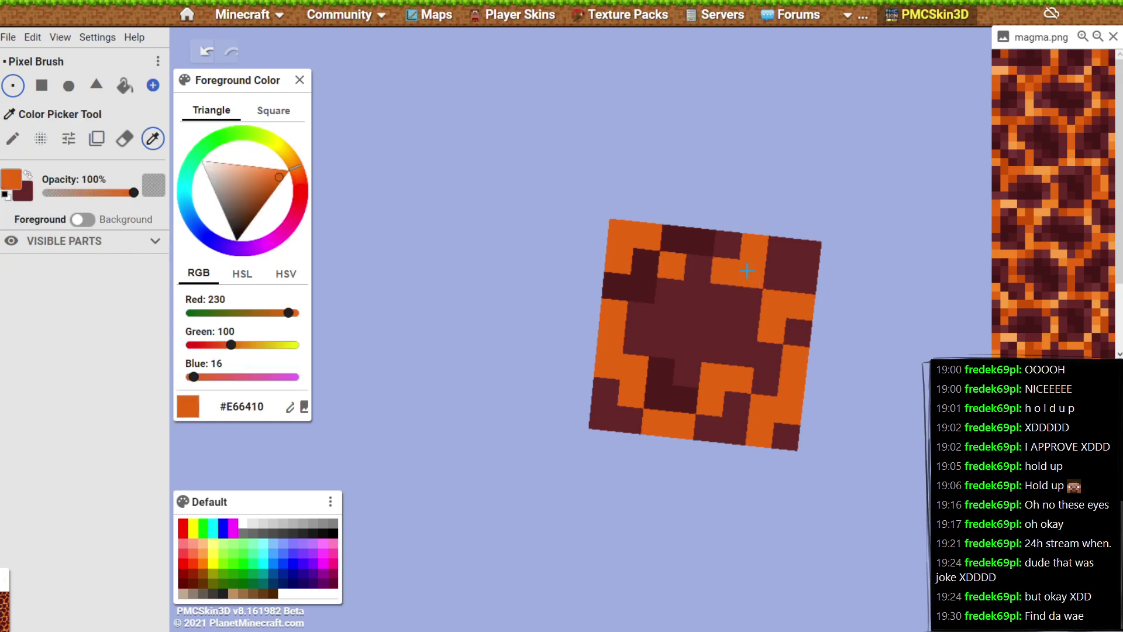
key("b")
left_click(720, 296)
left_click(698, 315)
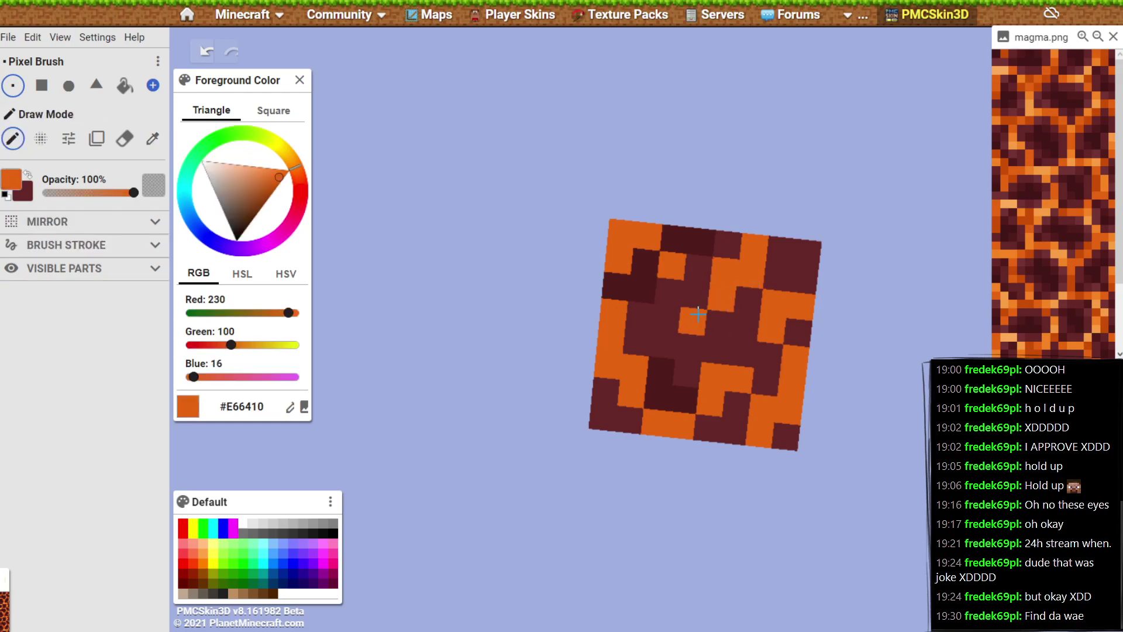
left_click(690, 346)
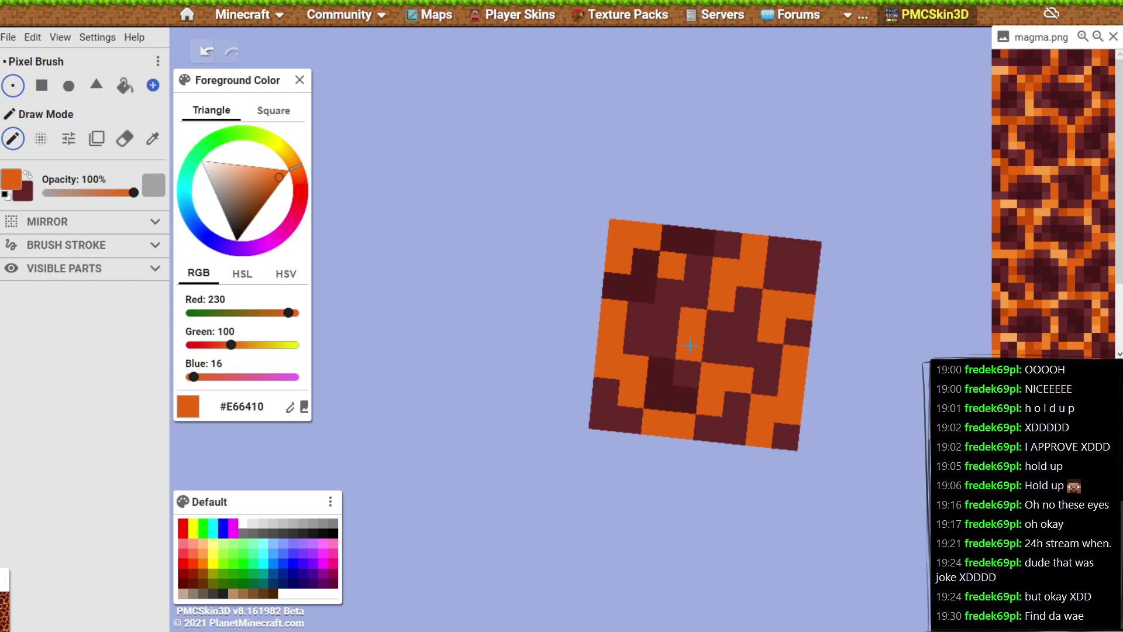
Compare the underside with and without the last orange crack pixel from several angles, and keep the pixel.
left_click_drag(910, 455, 629, 587)
left_click_drag(801, 528, 769, 564)
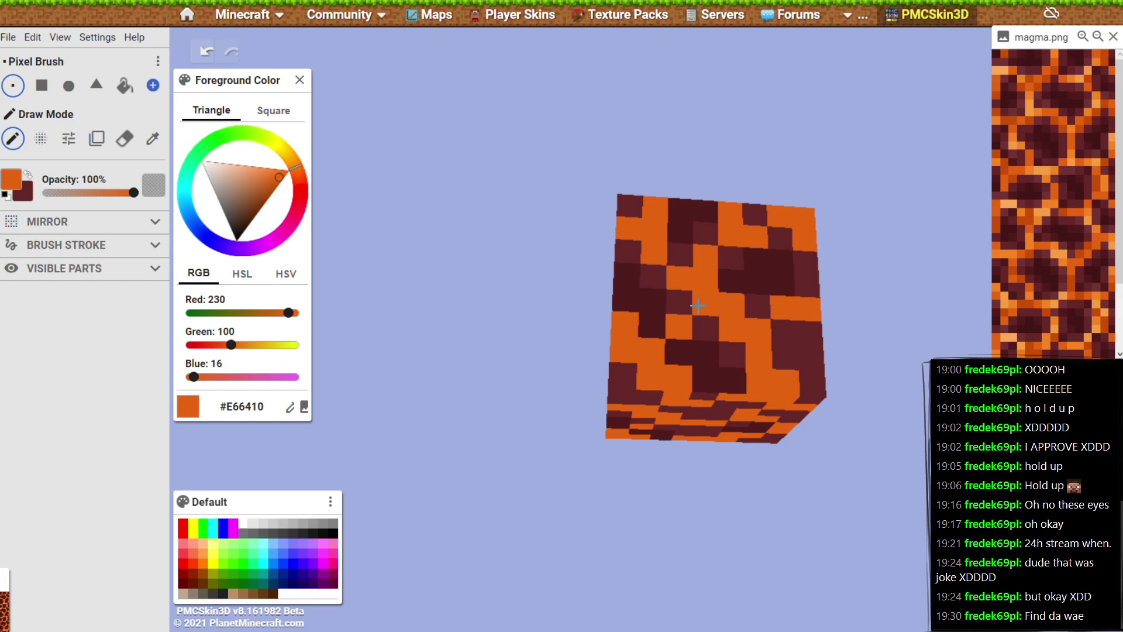
left_click_drag(686, 536, 903, 447)
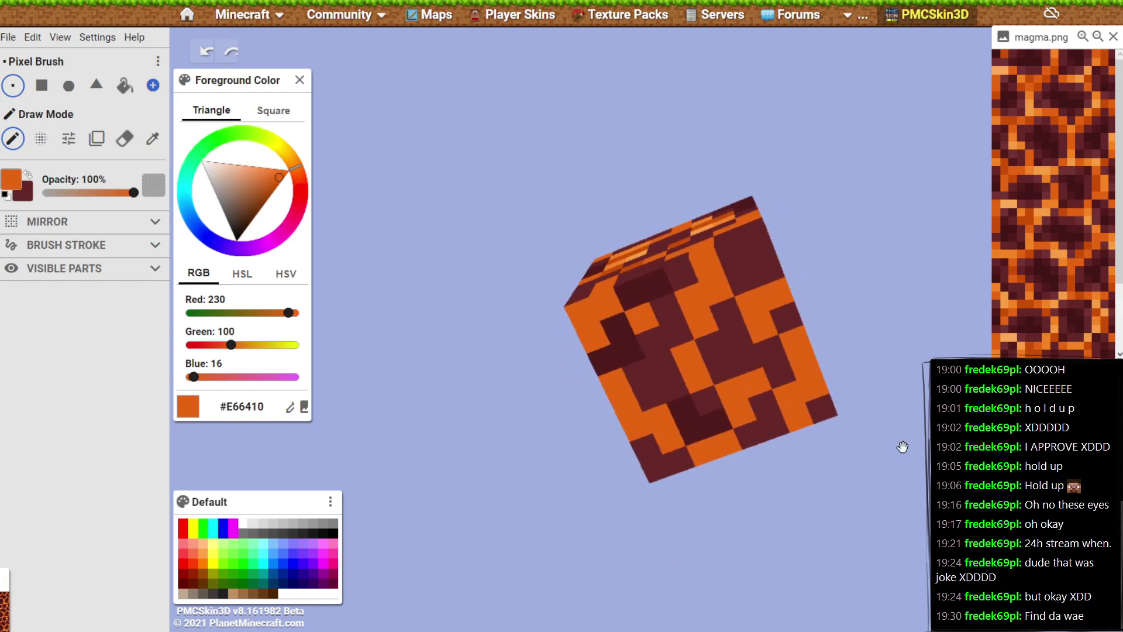
key("ctrl+y")
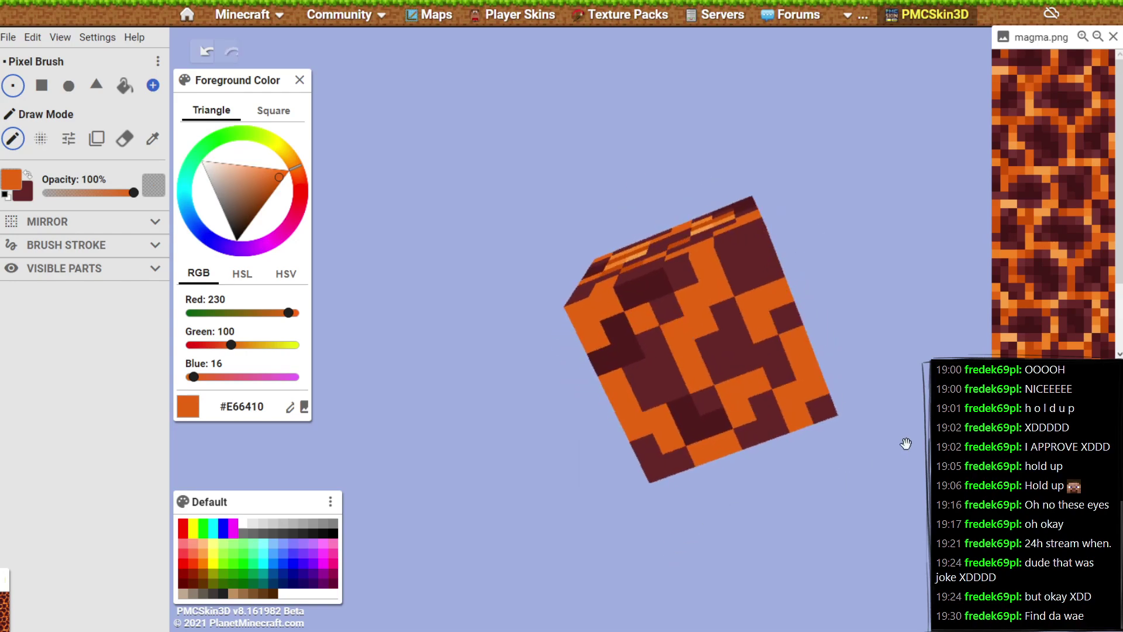
key("ctrl+z")
key("ctrl+y")
left_click_drag(732, 544, 753, 601)
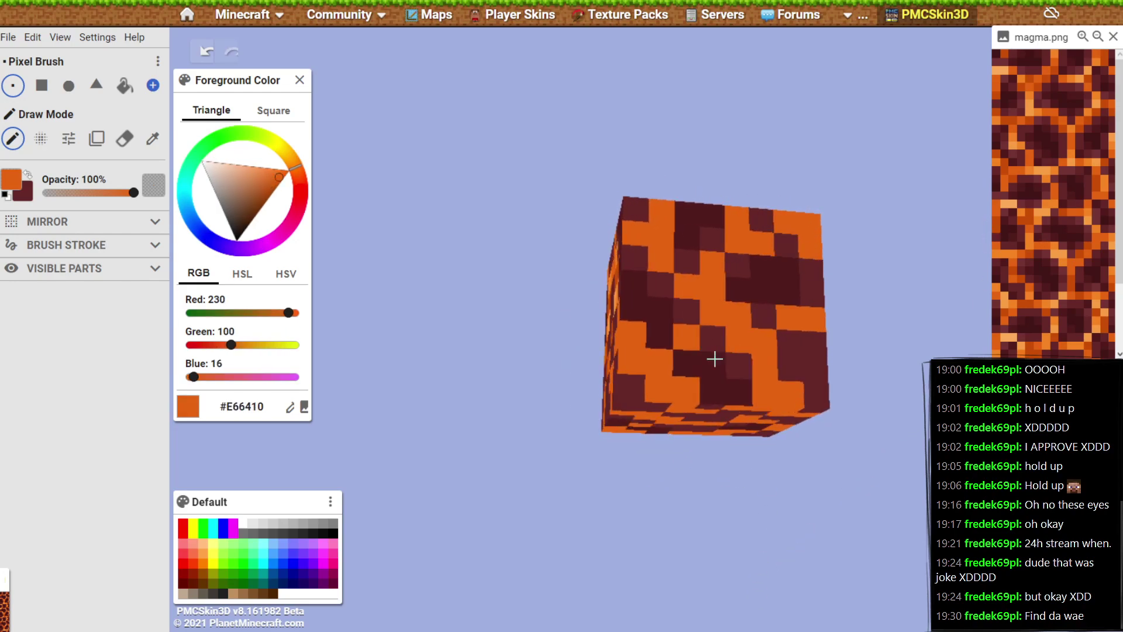
Shade the underside's maroon patches on both sides of the central crack with dark maroon #501B1B.
mouse_move(678, 505)
left_mouse_down()
mouse_move(582, 524)
mouse_move(745, 499)
mouse_move(812, 474)
mouse_move(760, 463)
mouse_move(784, 451)
left_mouse_up()
key("n")
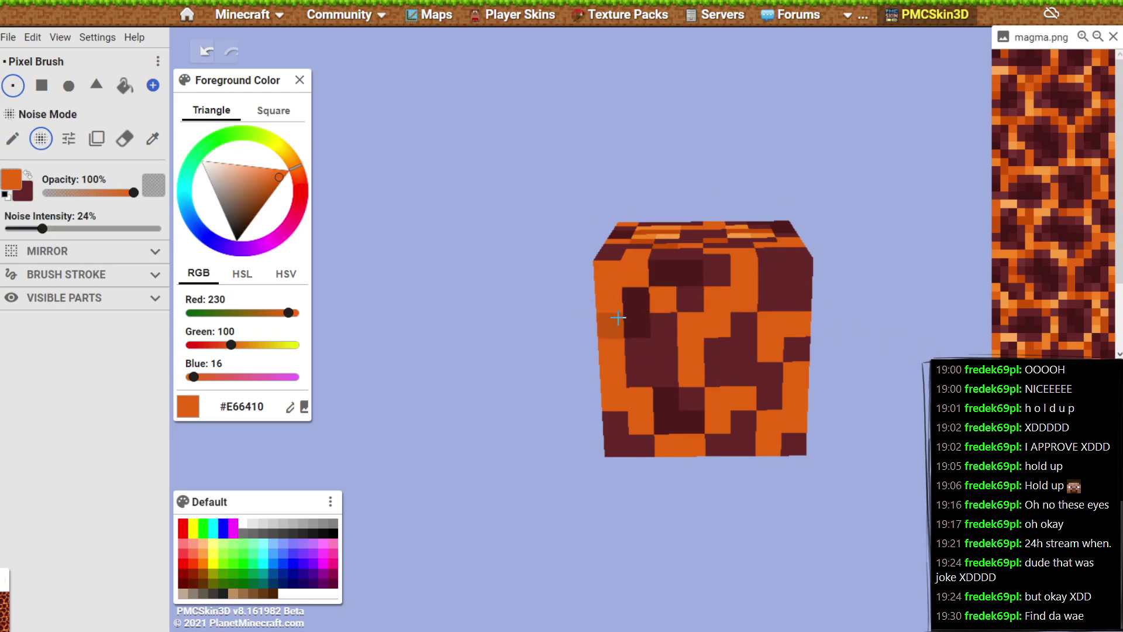
key("x")
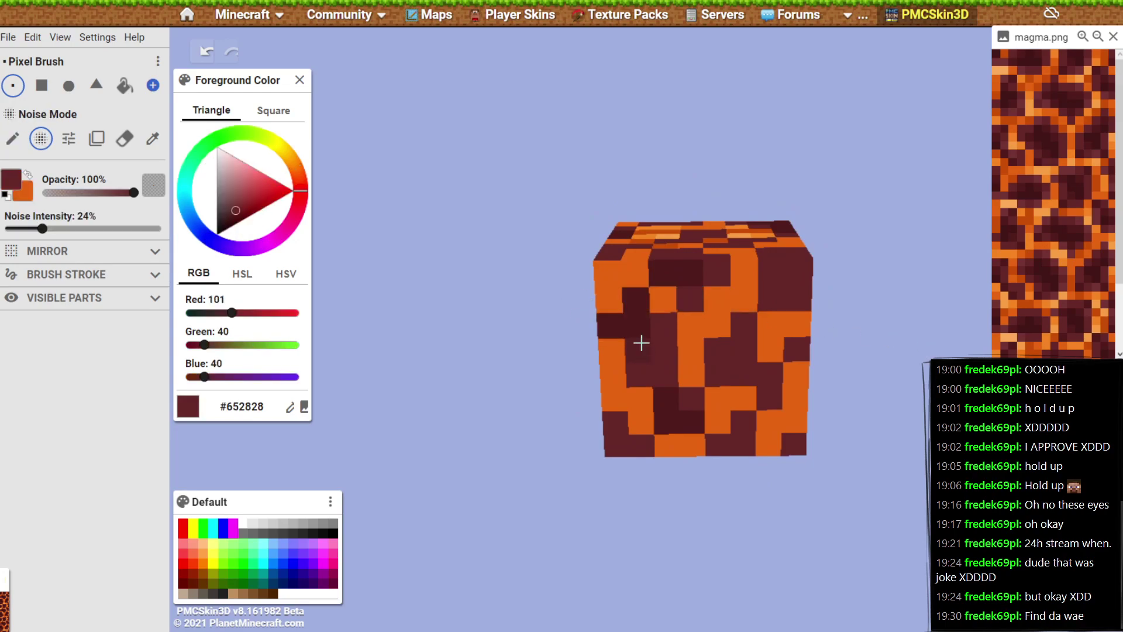
key("d")
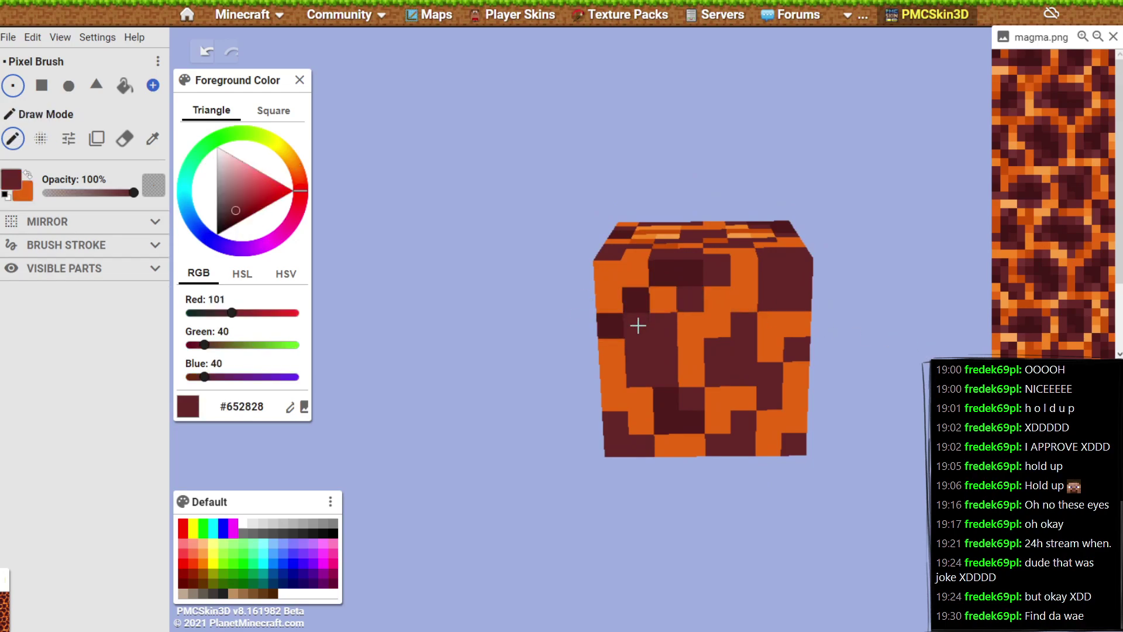
left_click(639, 324, "alt")
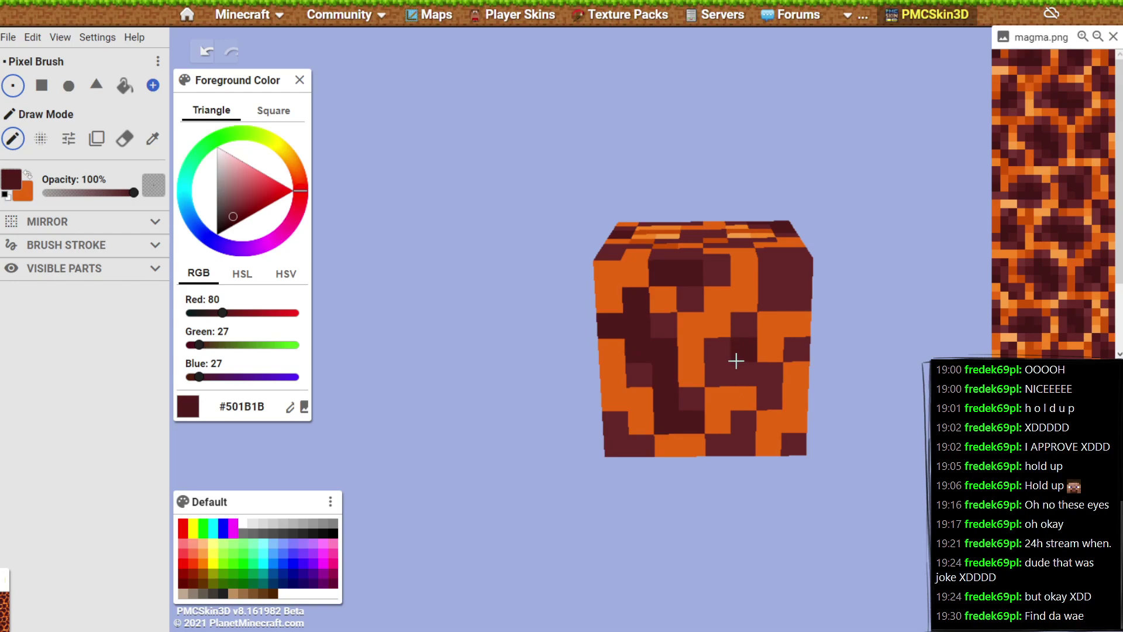
mouse_move(736, 361)
left_mouse_down()
mouse_move(722, 367)
mouse_move(761, 368)
left_mouse_up()
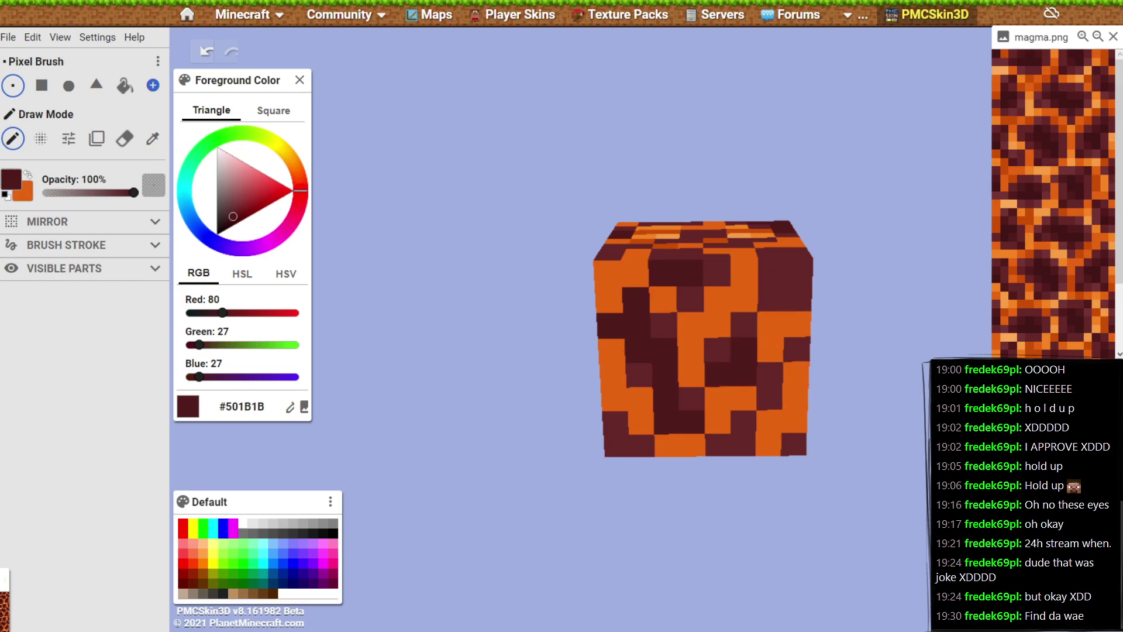
Shade the area between the eyes and the maroon patch in the front face's lower corner with dark maroon #501B1B.
left_click_drag(881, 512, 882, 603)
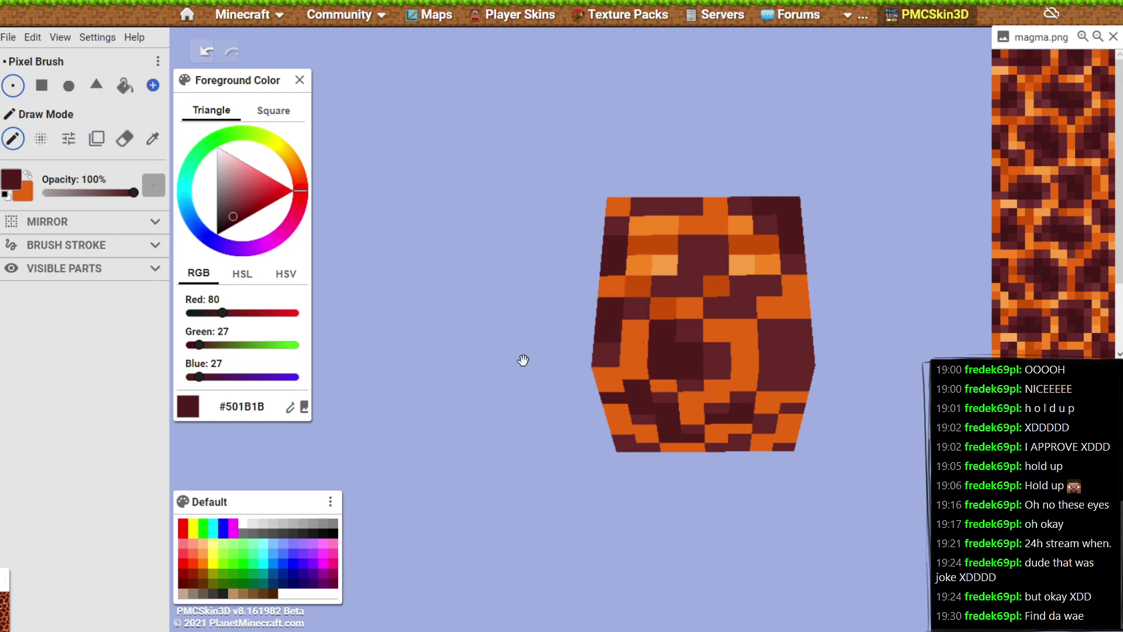
left_click_drag(524, 359, 620, 514)
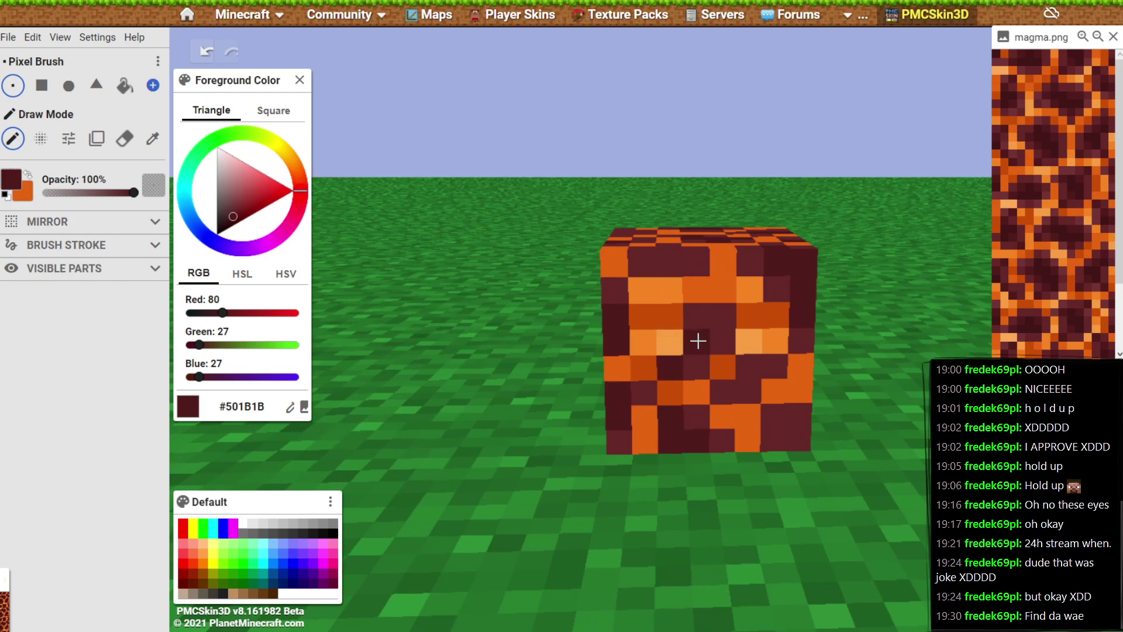
mouse_move(893, 451)
left_mouse_down()
mouse_move(891, 439)
mouse_move(889, 468)
left_mouse_up()
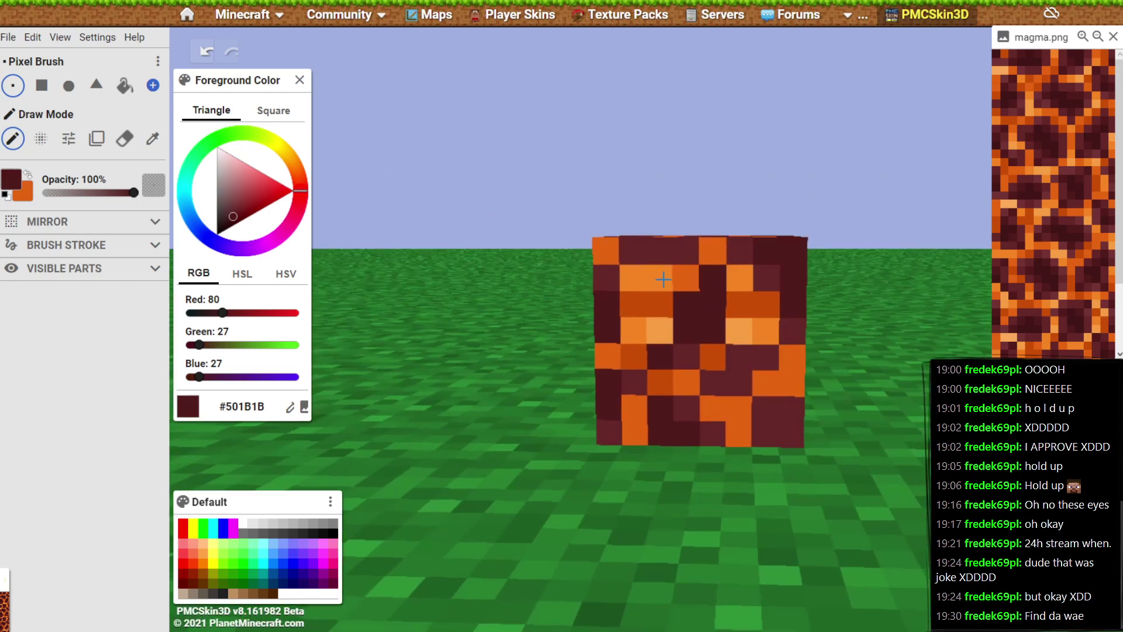
left_click_drag(860, 343, 918, 485)
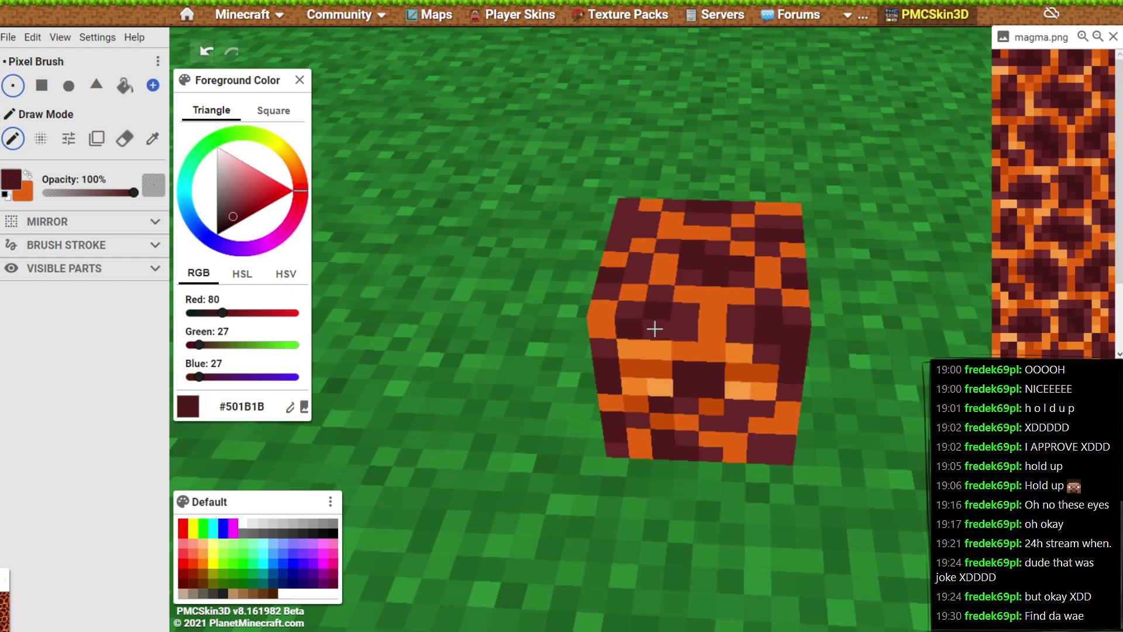
mouse_move(888, 455)
left_mouse_down()
mouse_move(902, 519)
mouse_move(835, 534)
mouse_move(835, 444)
mouse_move(887, 468)
left_mouse_up()
left_click_drag(913, 385, 915, 427)
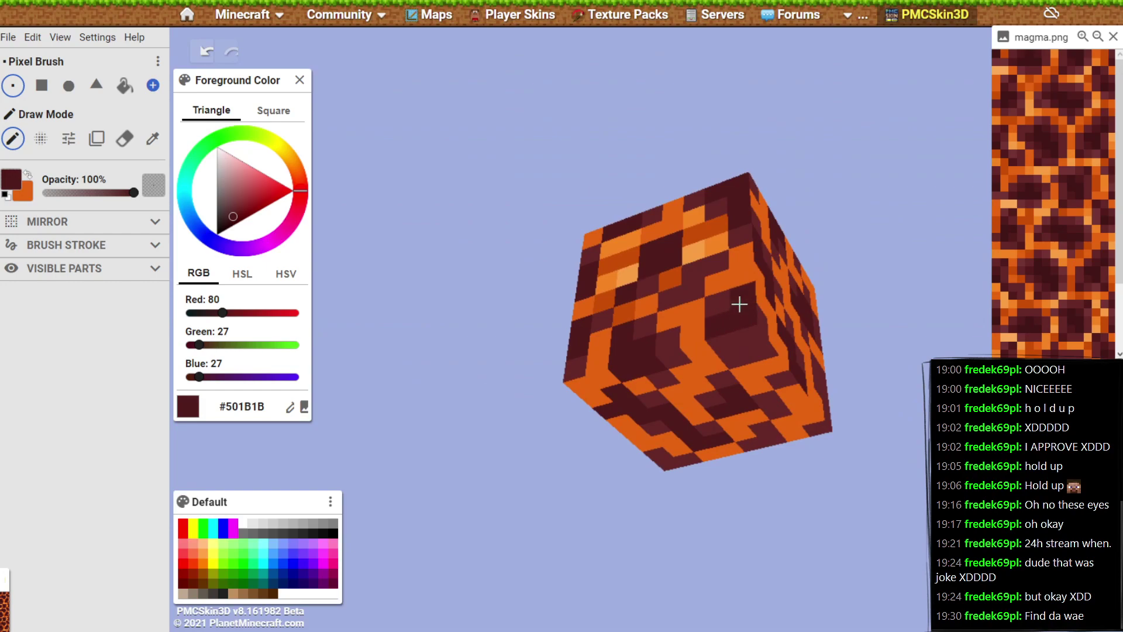
left_click_drag(847, 500, 755, 468)
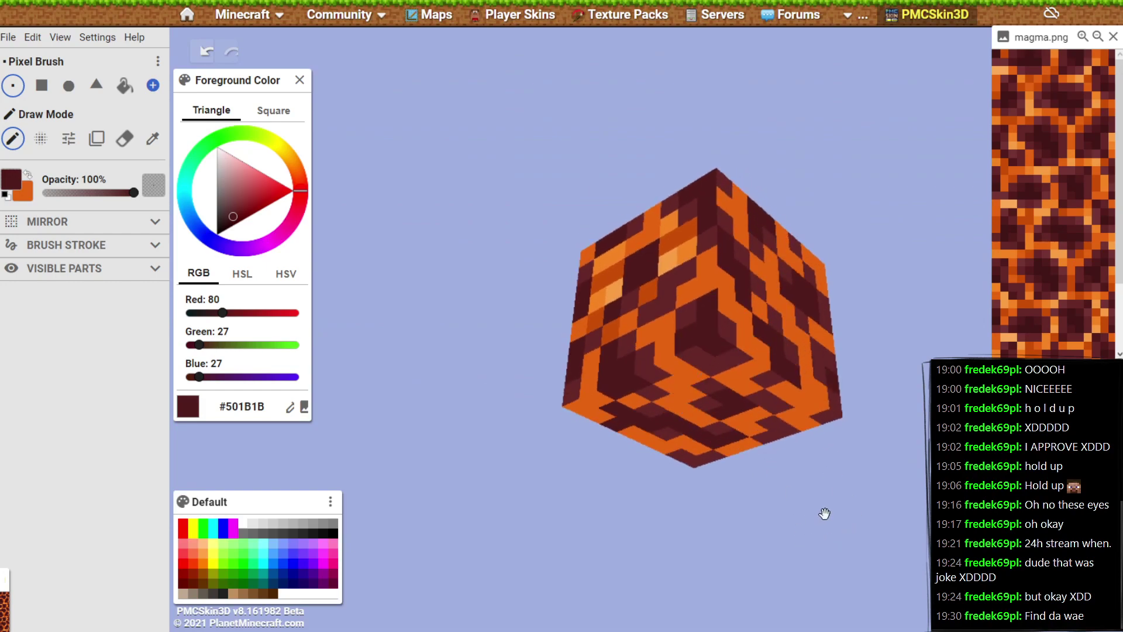
Shade the maroon patches in the lower corners of the back face and its neighboring side face with dark maroon.
left_click_drag(876, 474, 704, 394)
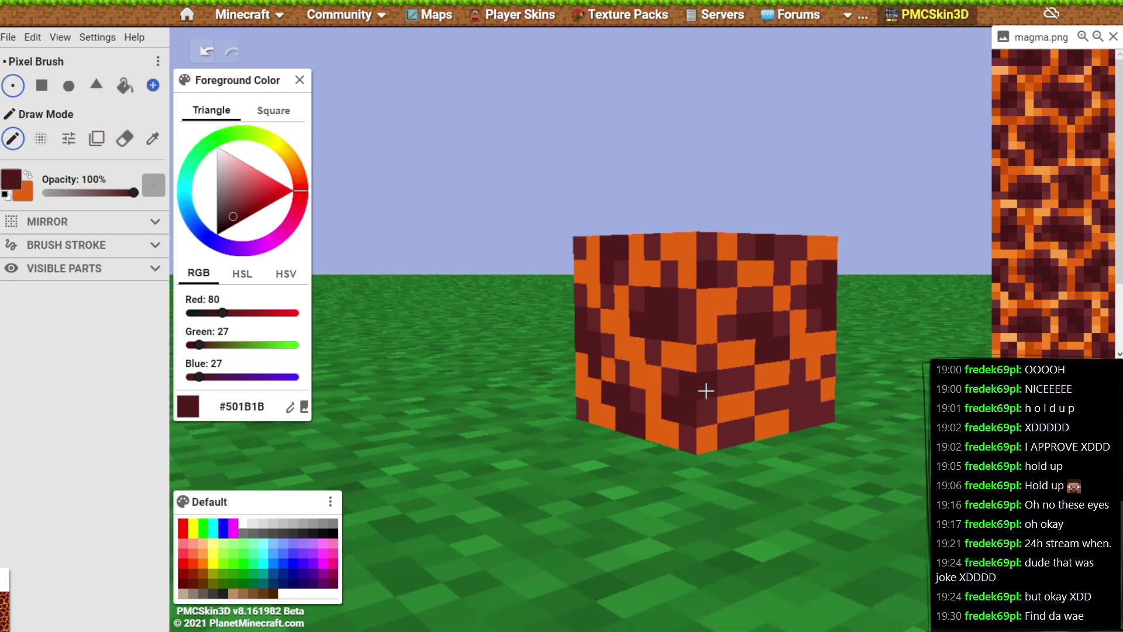
left_click_drag(793, 500, 630, 382)
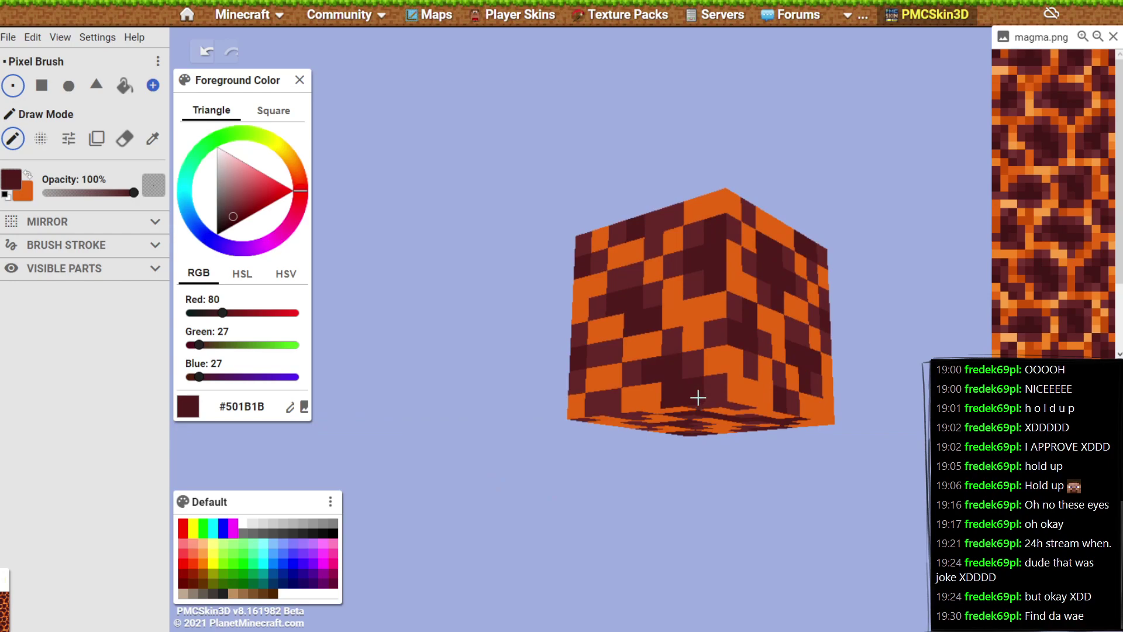
left_click_drag(698, 398, 793, 406)
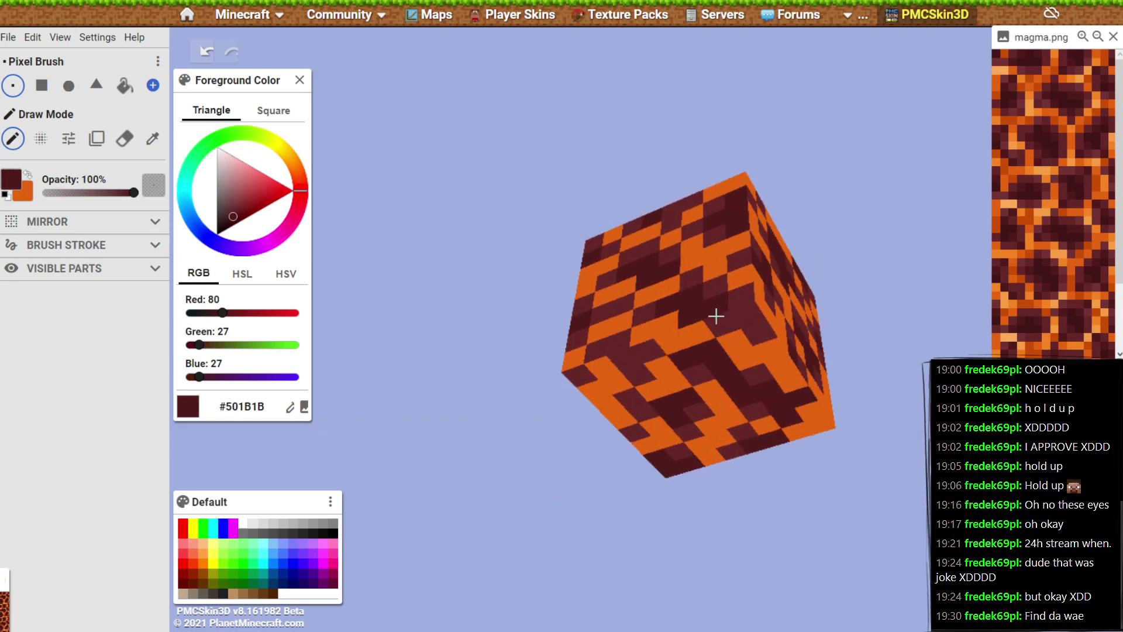
Examine the dark maroon shading on every face of the cube from above, below and all sides.
left_click_drag(727, 327, 700, 521)
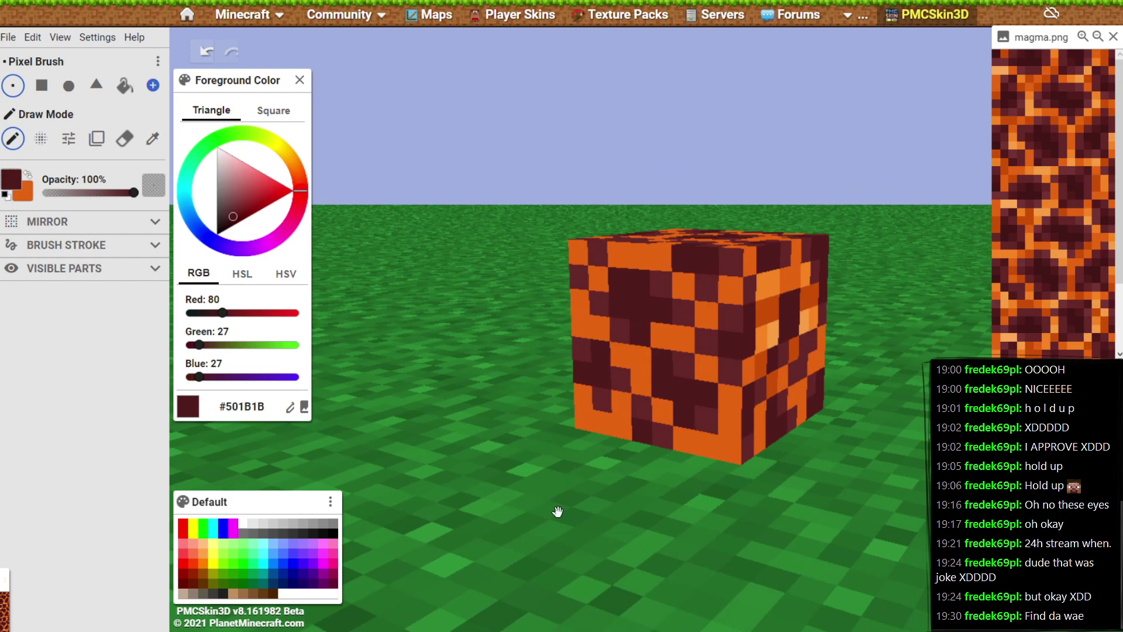
left_click_drag(557, 514, 617, 323)
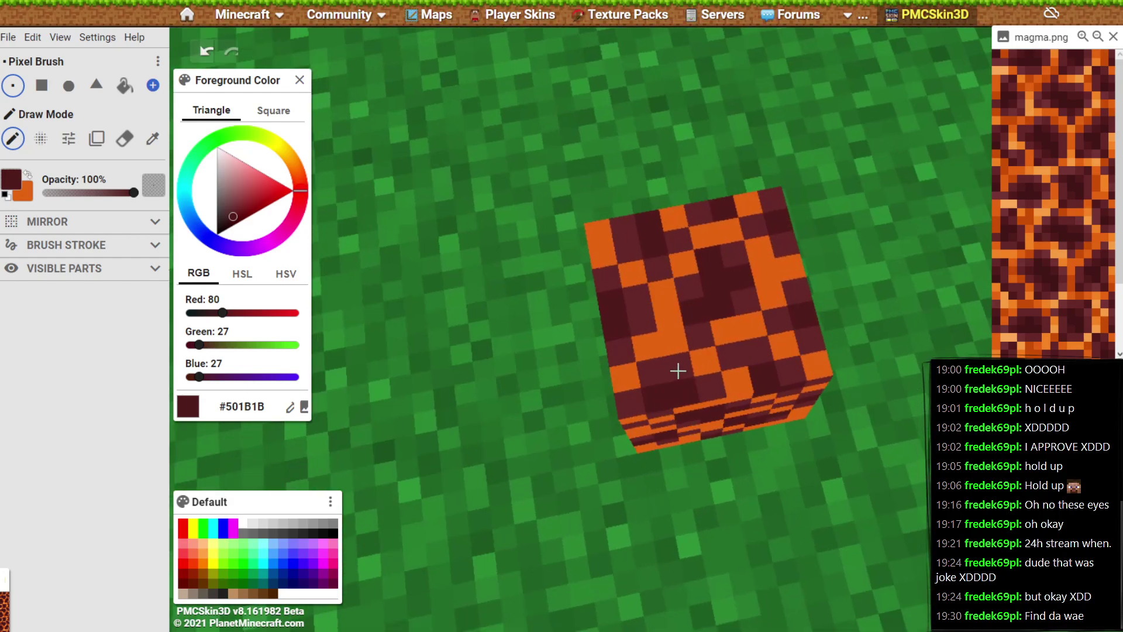
left_click_drag(781, 550, 755, 508)
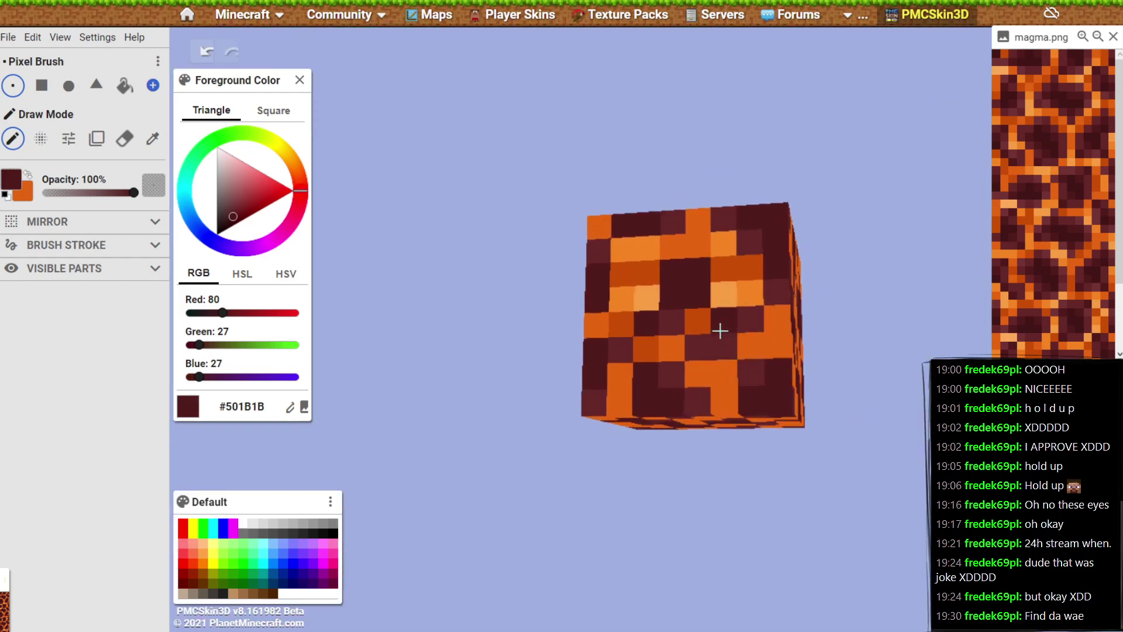
left_click_drag(705, 338, 758, 514)
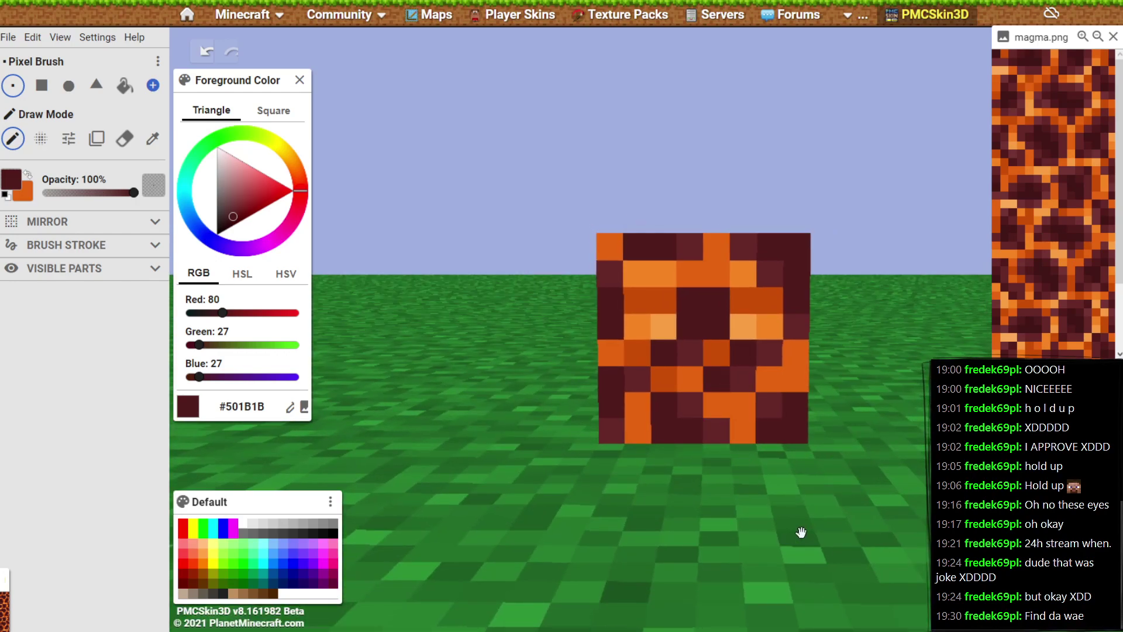
left_click_drag(539, 512, 752, 429)
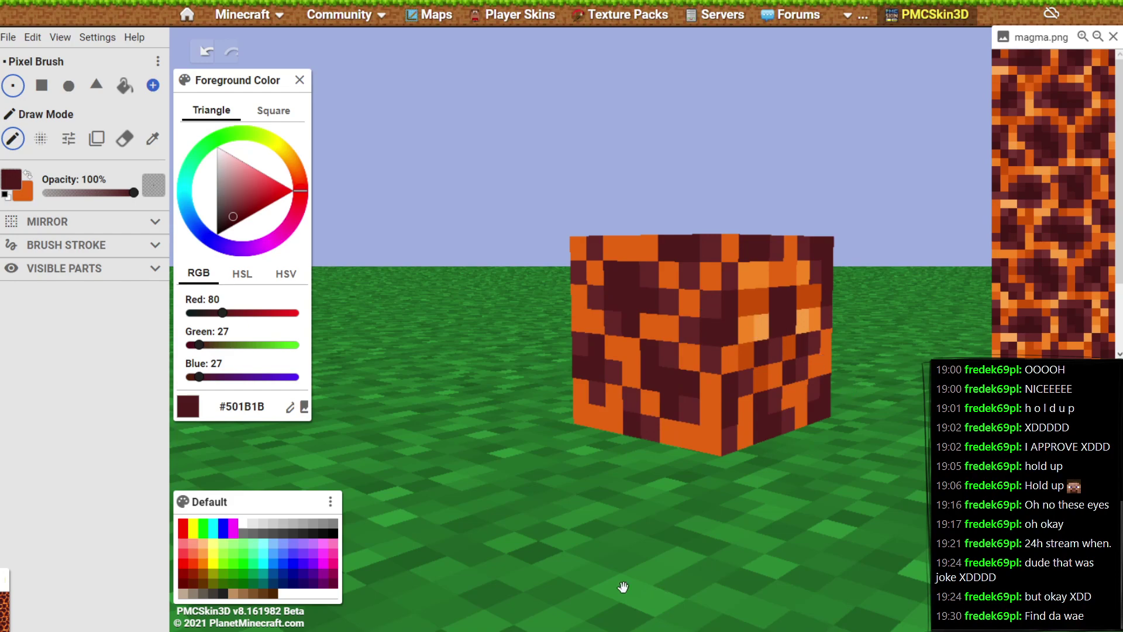
left_click_drag(623, 587, 513, 427)
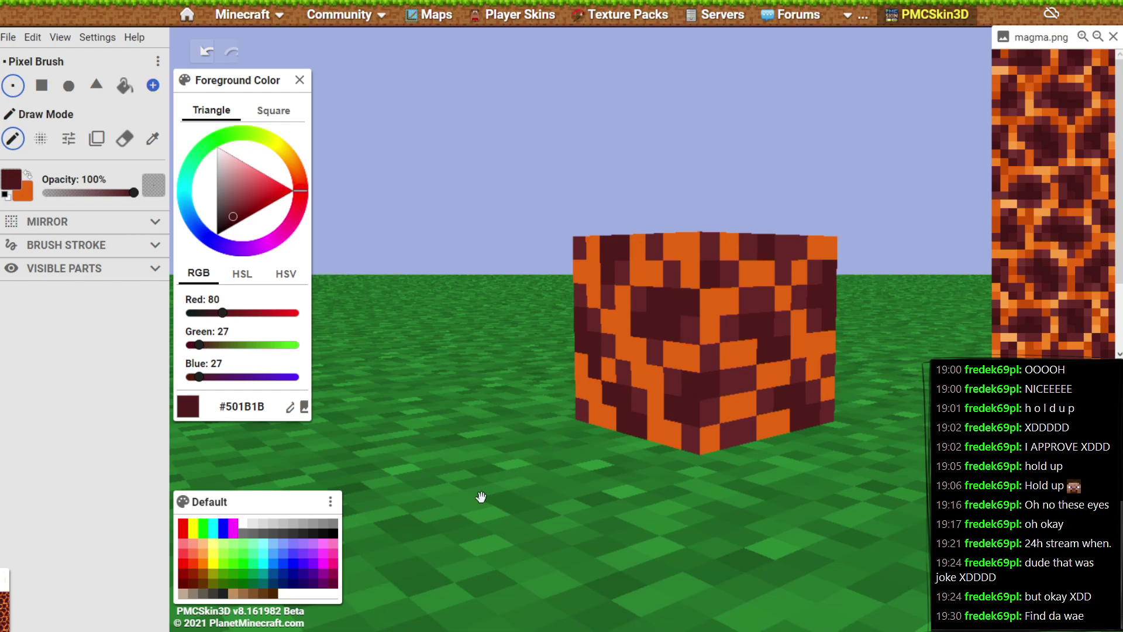
left_click_drag(481, 497, 831, 514)
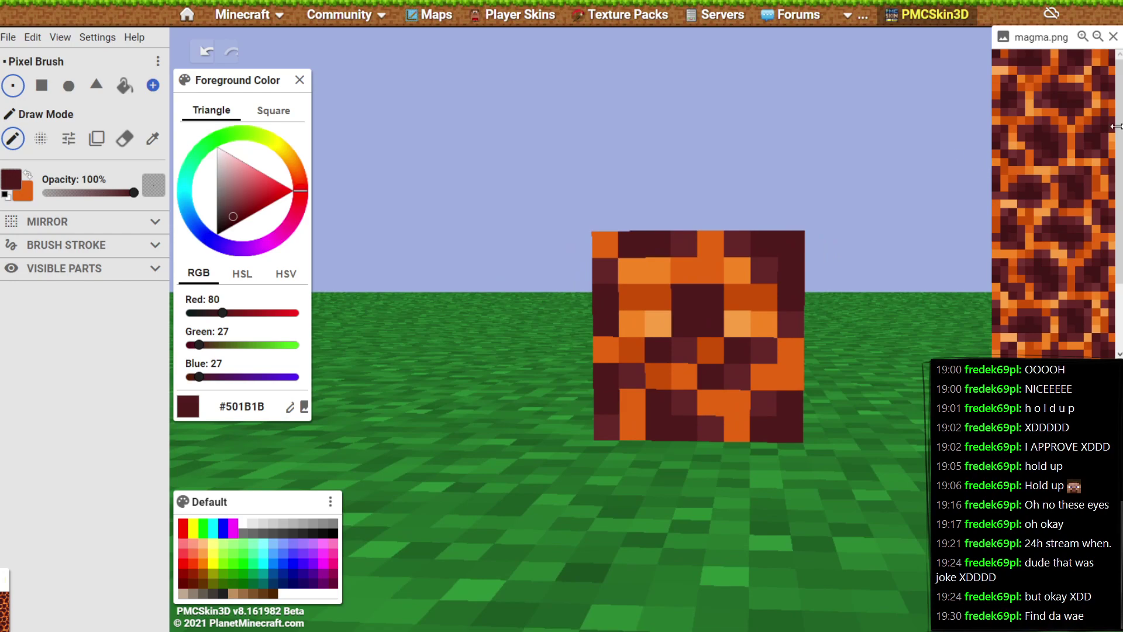
Pick the darkest maroon #411616 from magma.png and shade the area between the eyes and the maroon patches below them on the front face.
left_click(1059, 97)
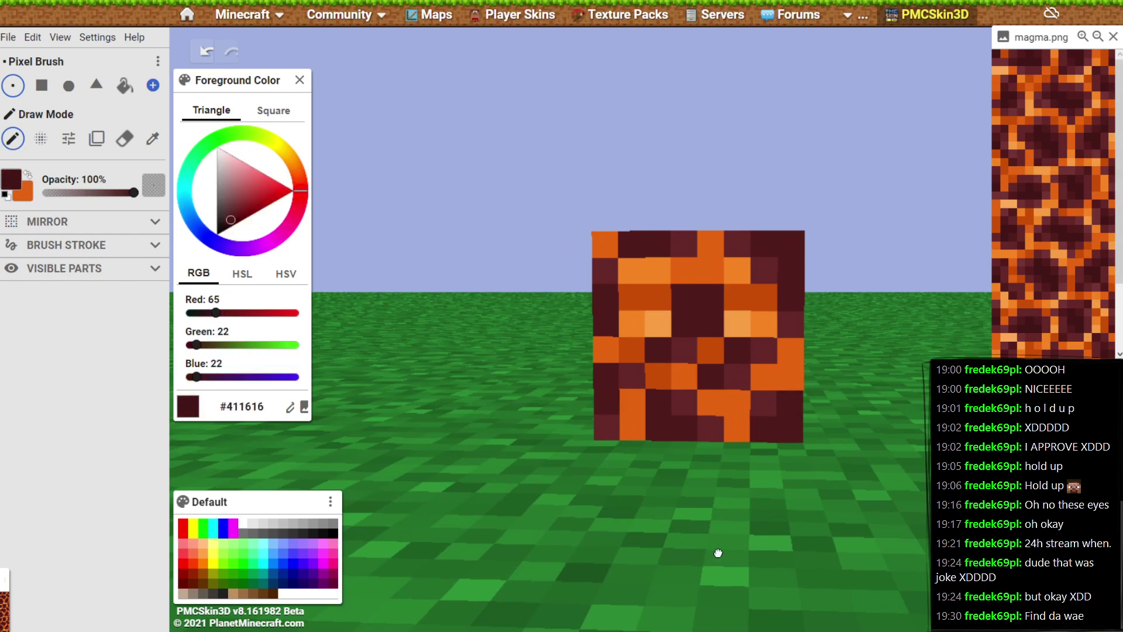
left_click_drag(718, 552, 717, 556)
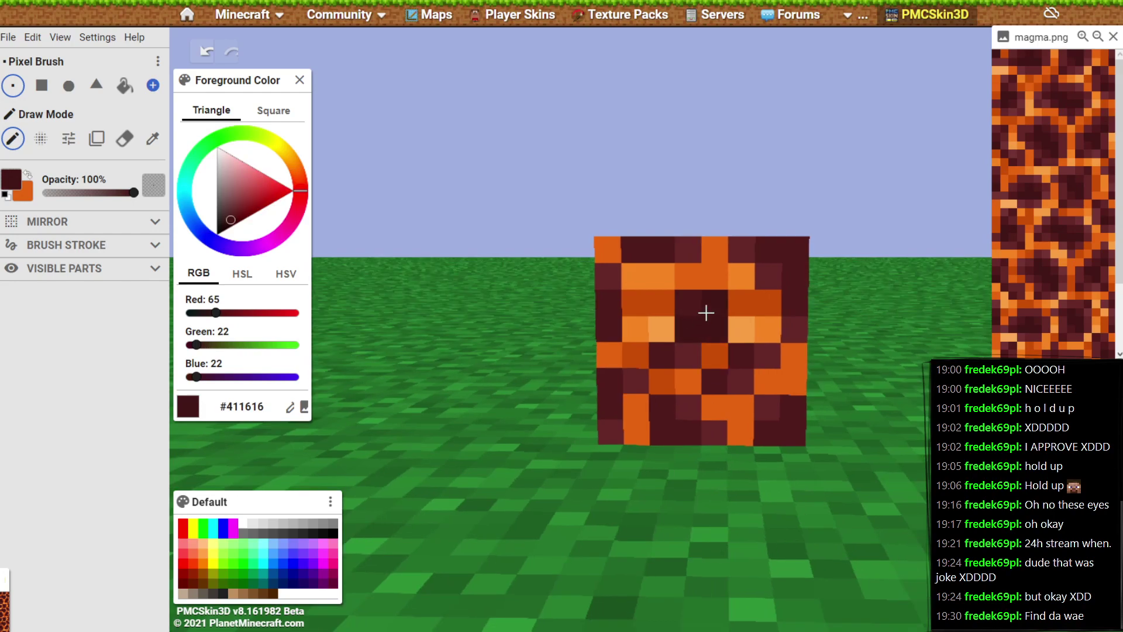
left_click_drag(794, 537, 782, 509)
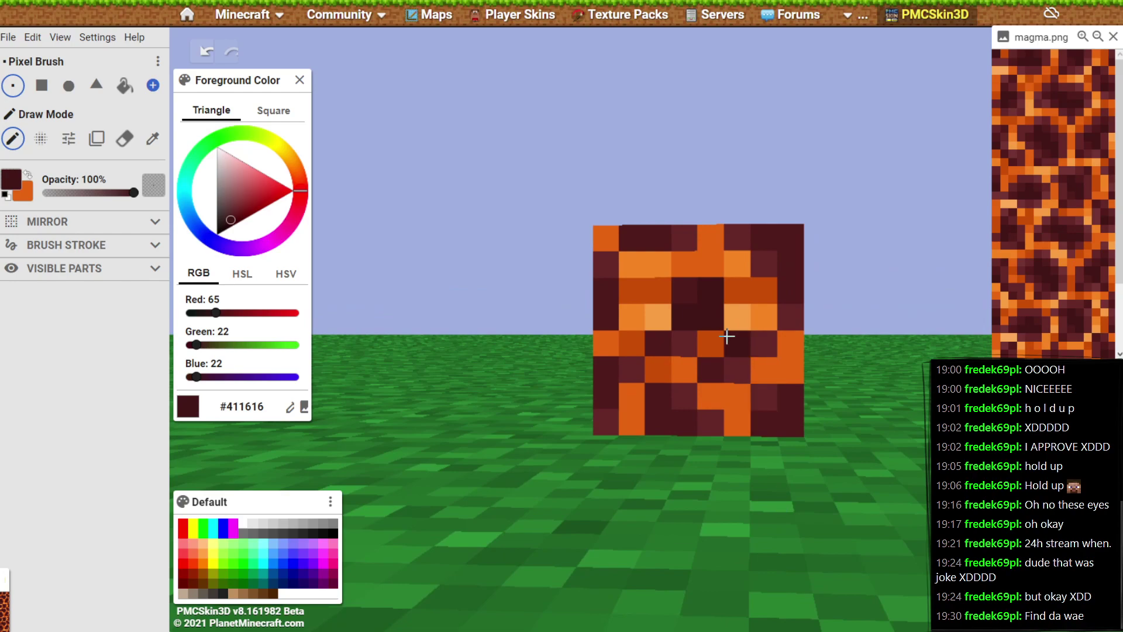
left_click_drag(692, 501, 884, 494)
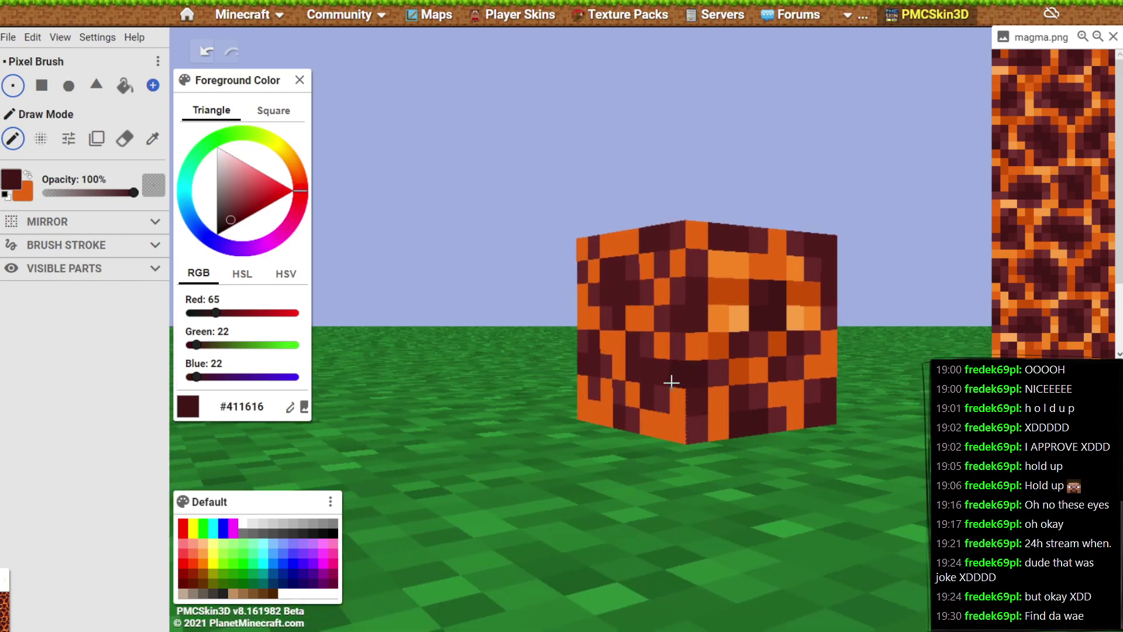
Deepen the maroon patches on the side face next to the front face with darkest maroon #411616.
left_click_drag(729, 531, 755, 406)
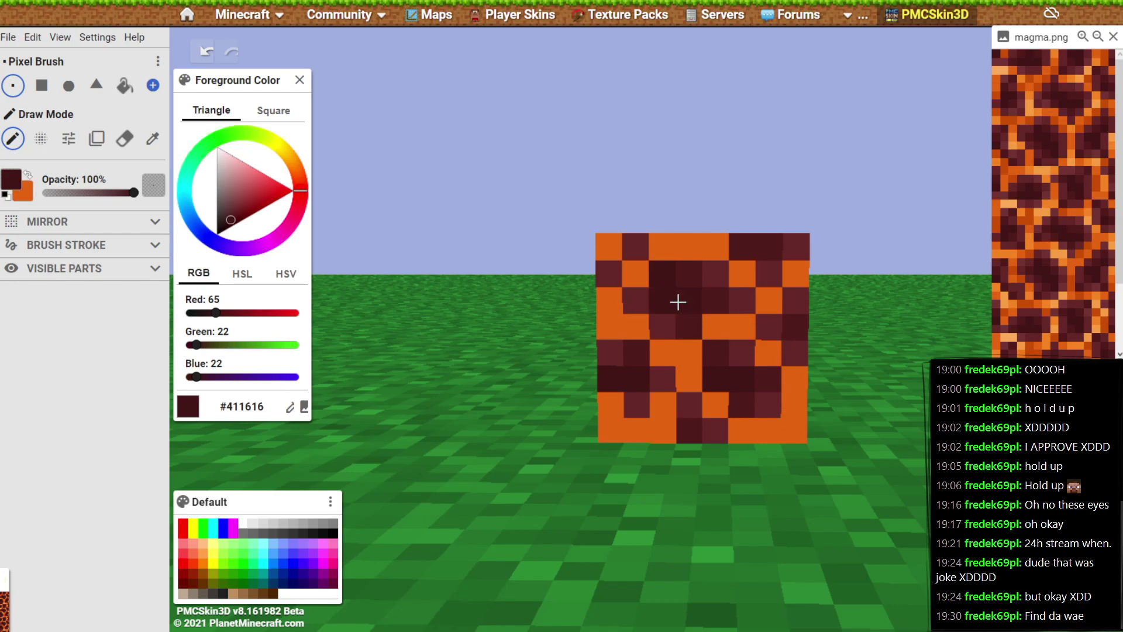
left_click_drag(679, 510, 667, 325)
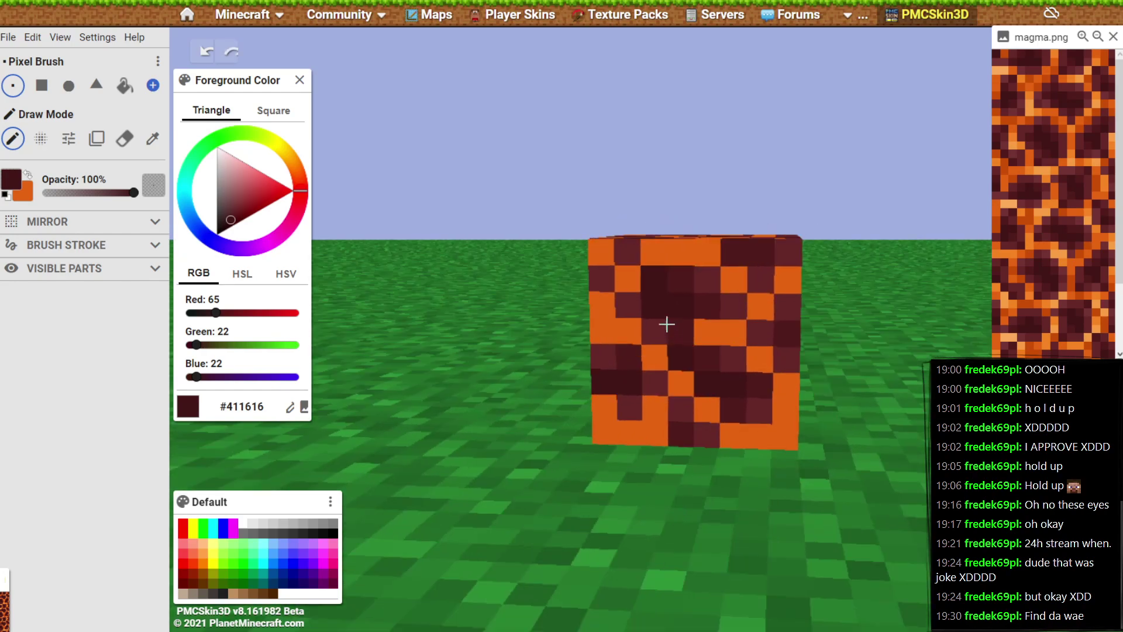
left_click(683, 310)
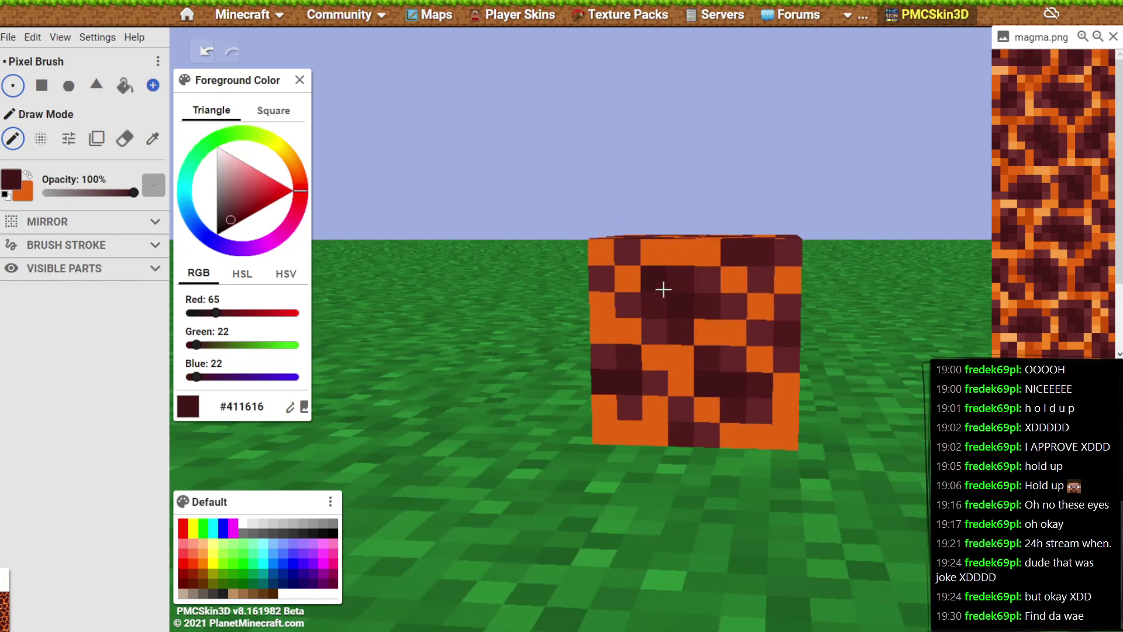
left_click_drag(784, 497, 827, 458)
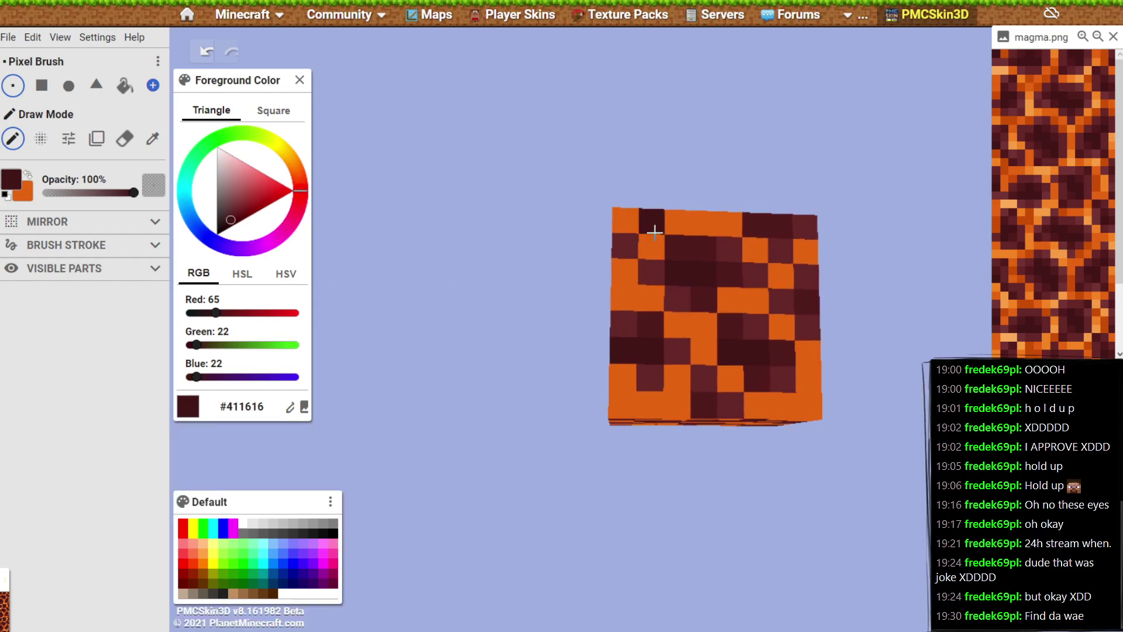
Add darkest maroon #411616 pixels inside the maroon patches of the cube's top face.
left_click_drag(684, 506, 777, 388)
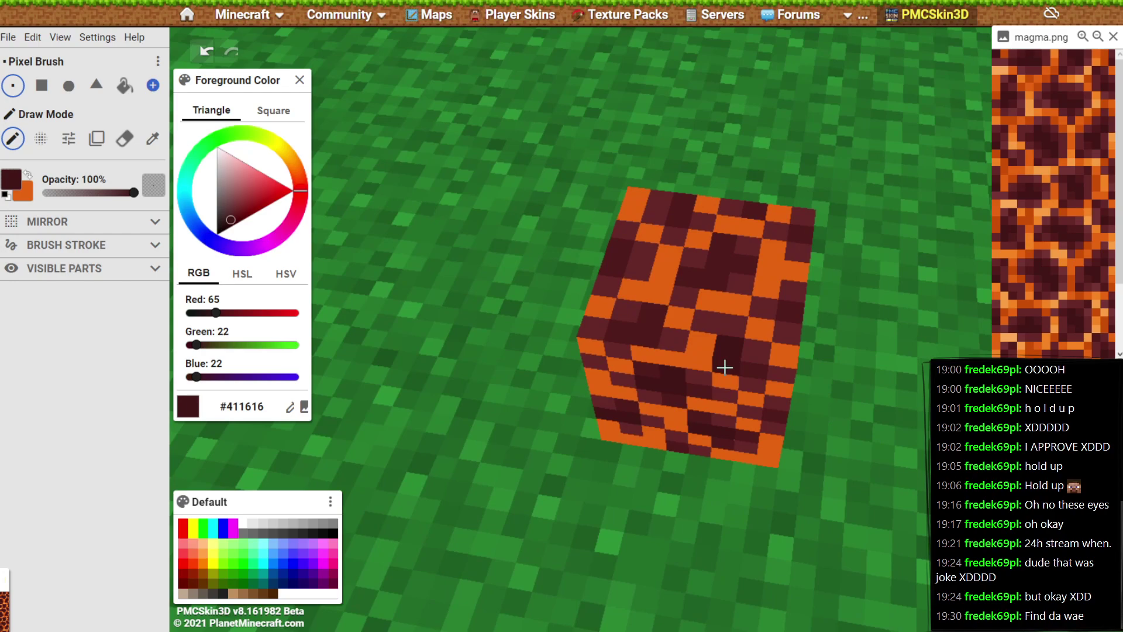
left_click_drag(872, 402, 903, 449)
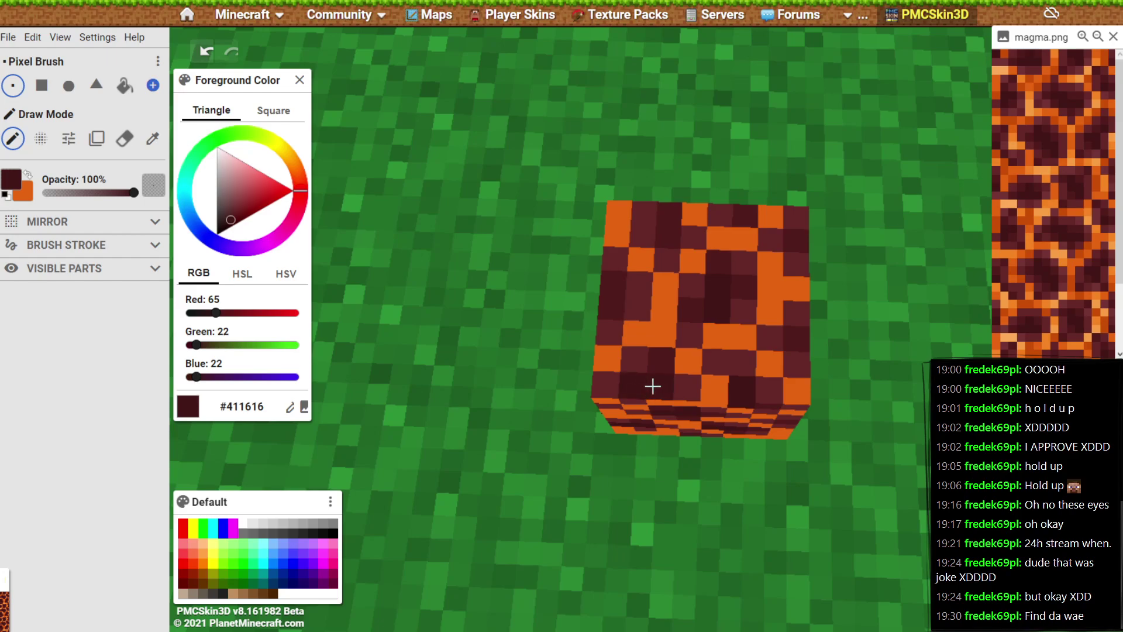
left_click_drag(647, 383, 727, 393)
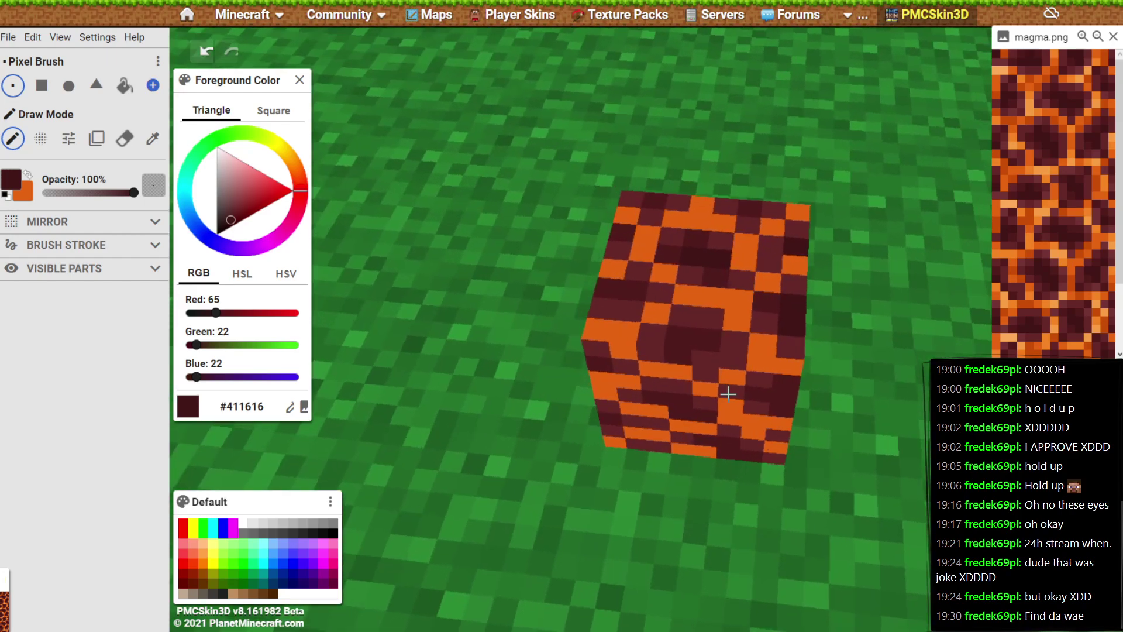
Shade the back face's central and lower maroon patches with darkest maroon #411616, undoing one misplaced pixel.
left_click_drag(694, 595, 697, 361)
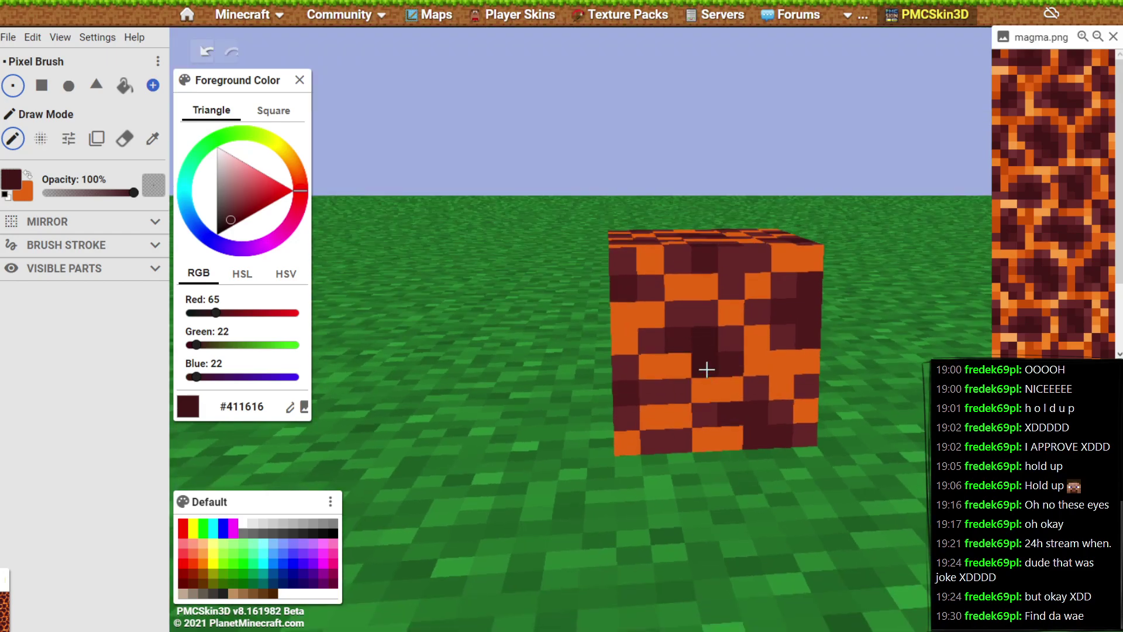
left_click_drag(827, 529, 781, 463)
key("ctrl+z")
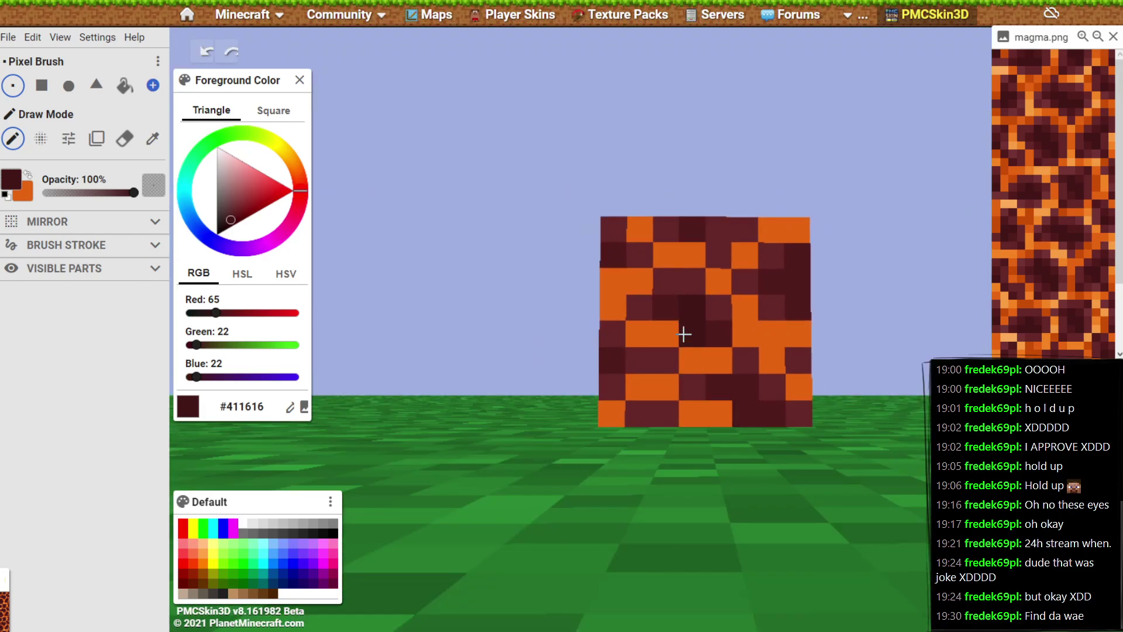
left_click(668, 307)
left_click_drag(814, 455, 694, 354)
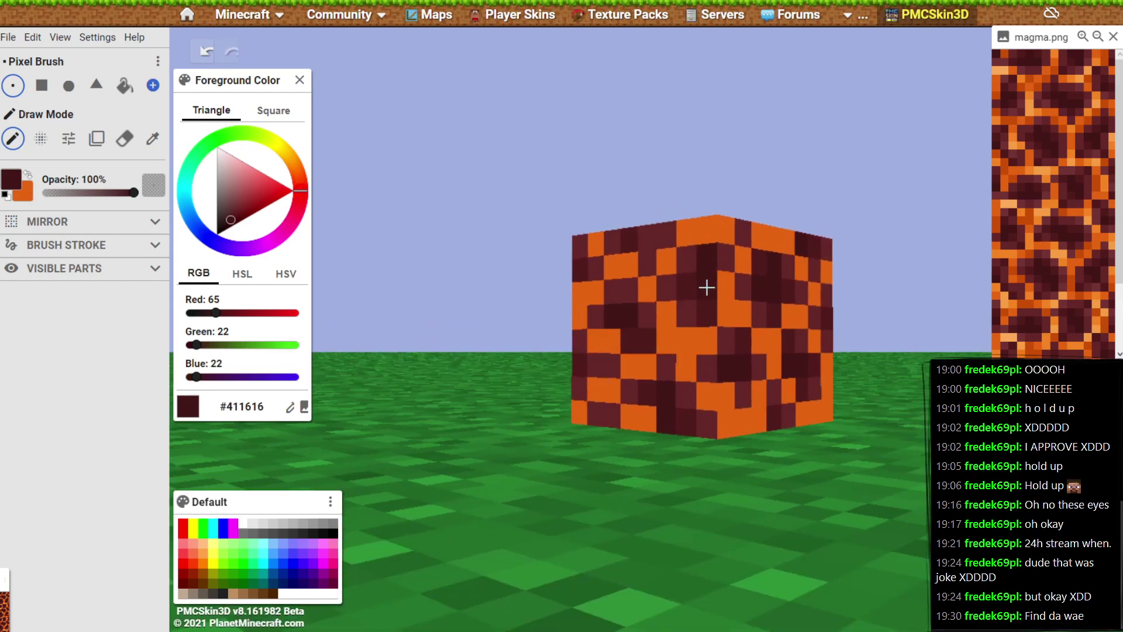
Shade the maroon patches on the remaining side face and the underside with darkest maroon #411616.
left_click_drag(709, 544, 799, 534)
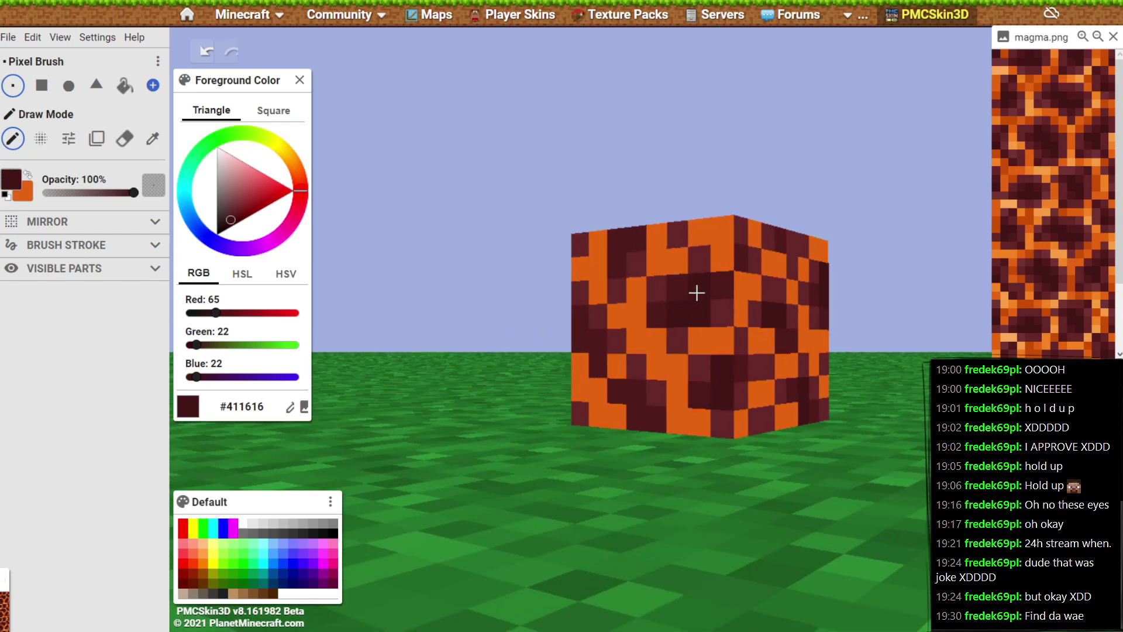
left_click_drag(690, 478, 707, 318)
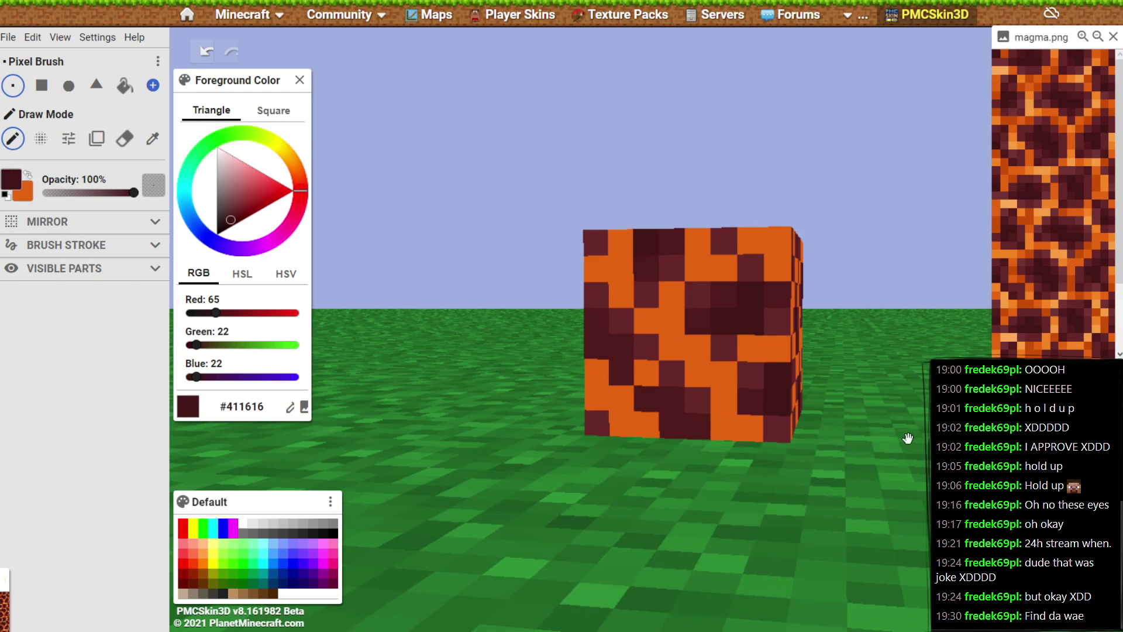
left_click_drag(907, 439, 848, 410)
mouse_move(967, 276)
left_mouse_down()
mouse_move(944, 275)
mouse_move(945, 255)
mouse_move(944, 276)
mouse_move(970, 284)
mouse_move(971, 316)
mouse_move(978, 247)
mouse_move(952, 270)
left_mouse_up()
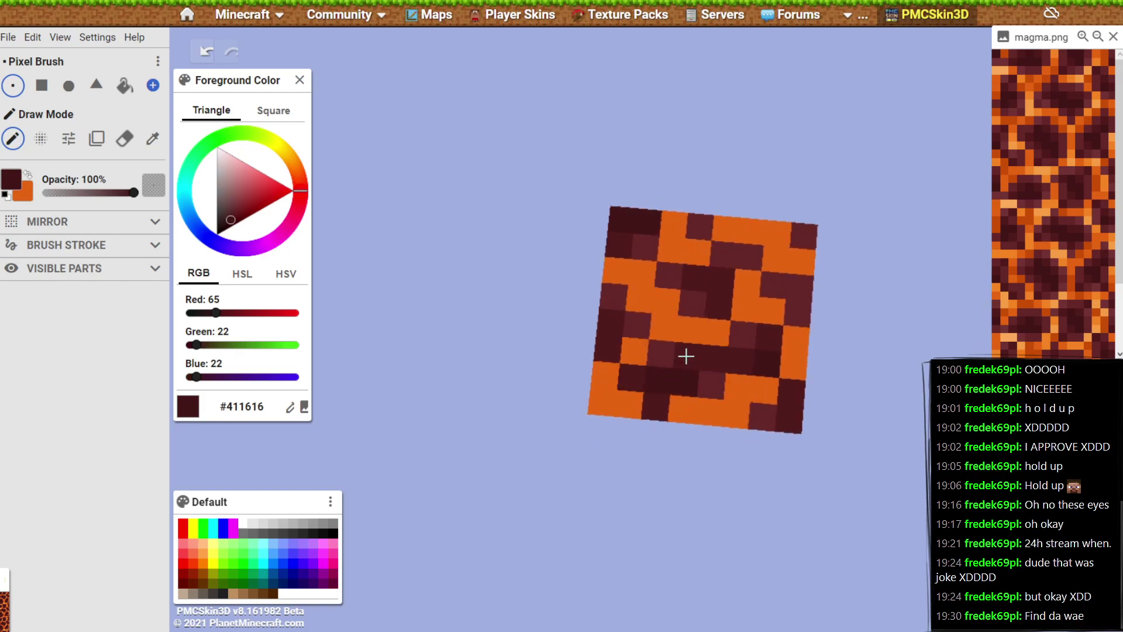
left_click_drag(705, 354, 492, 484)
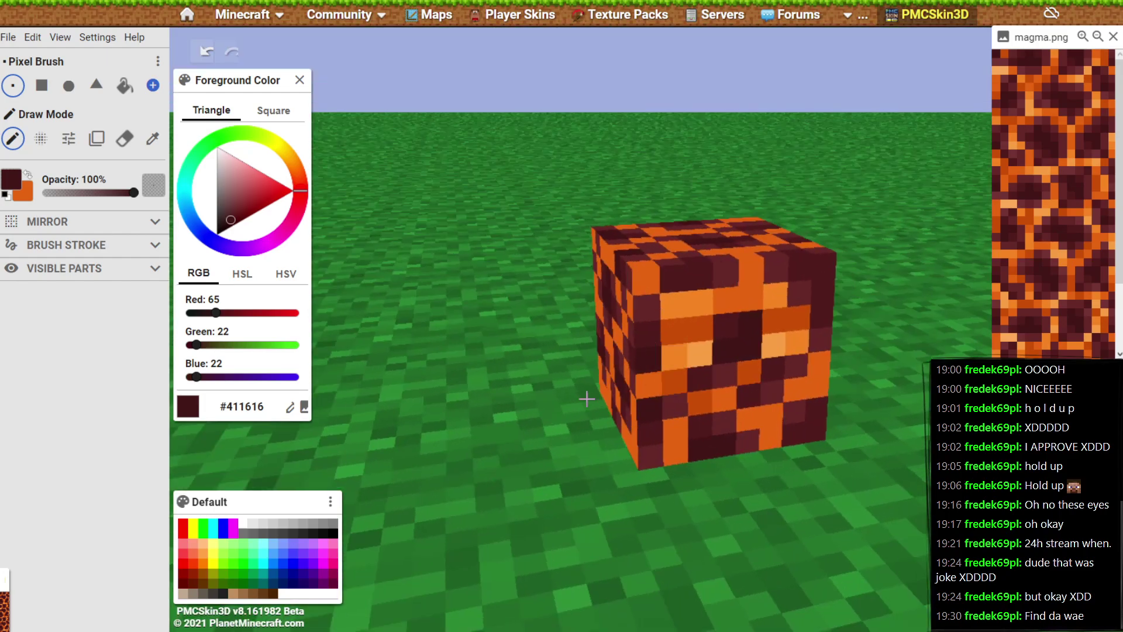
Shade the maroon patches along the front face's outer edge and lower rows with darkest maroon #411616.
left_click_drag(585, 396, 677, 392)
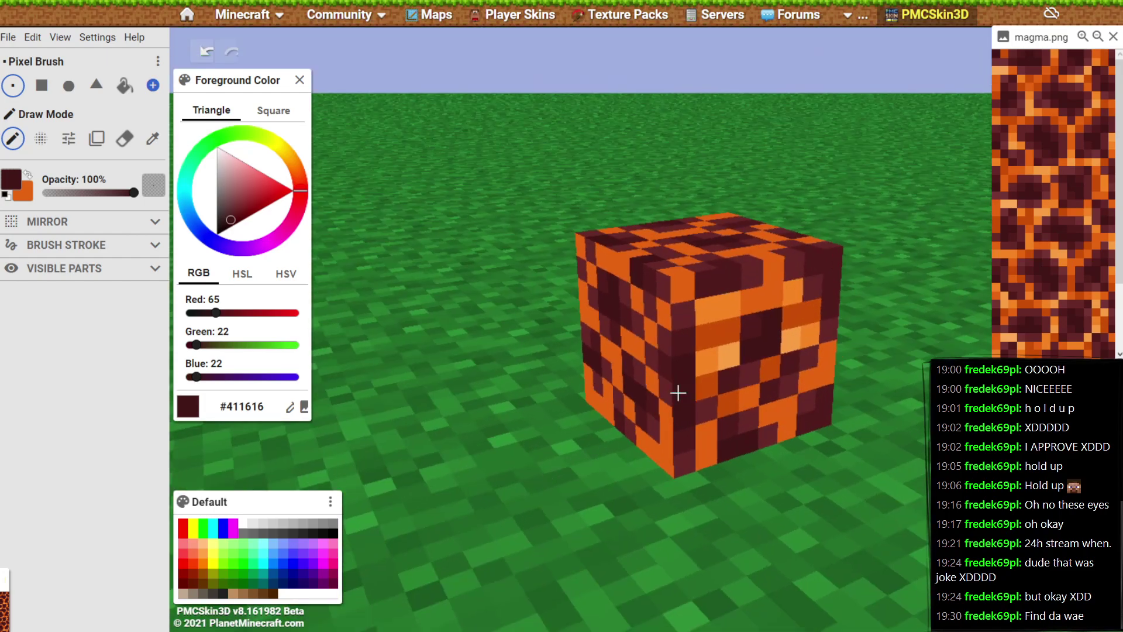
left_click_drag(848, 529, 785, 510)
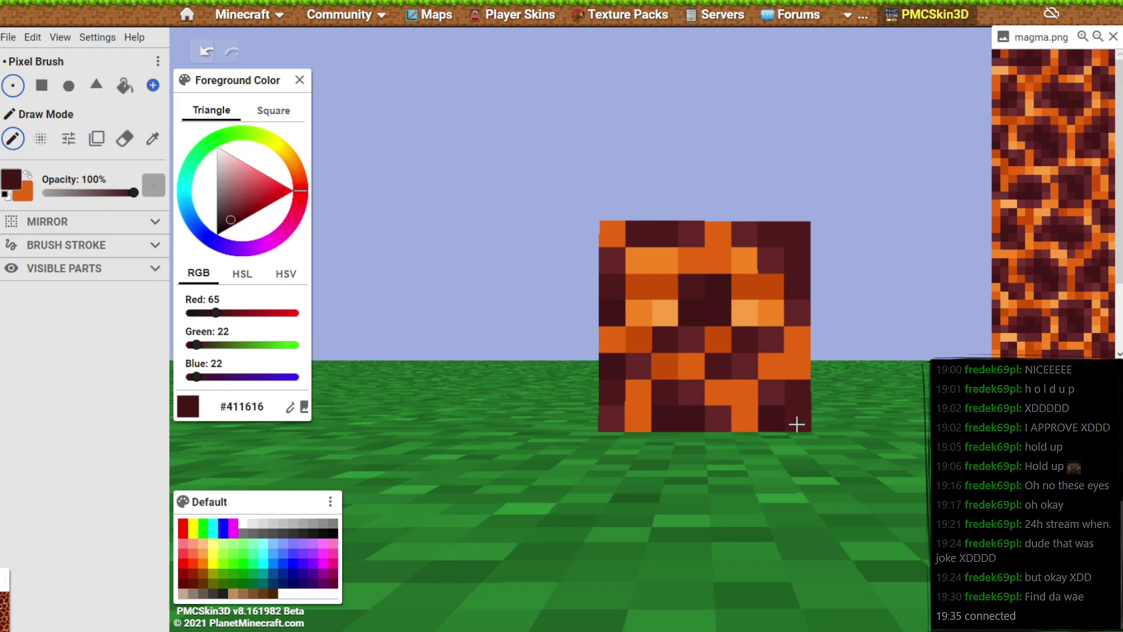
left_click_drag(908, 433, 754, 443)
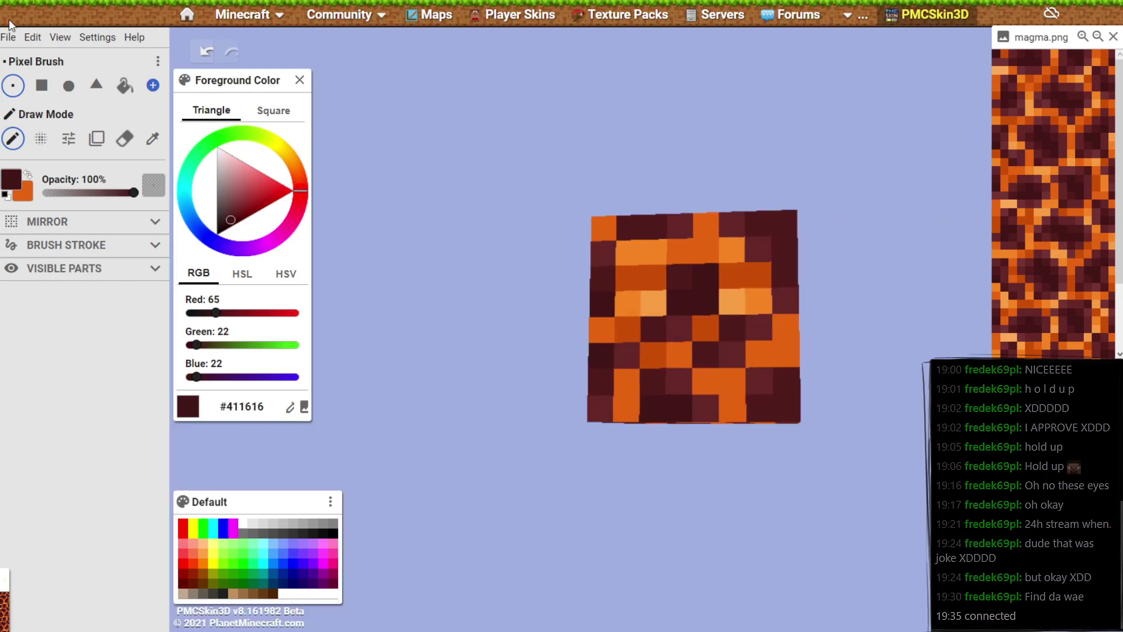
left_click(8, 38)
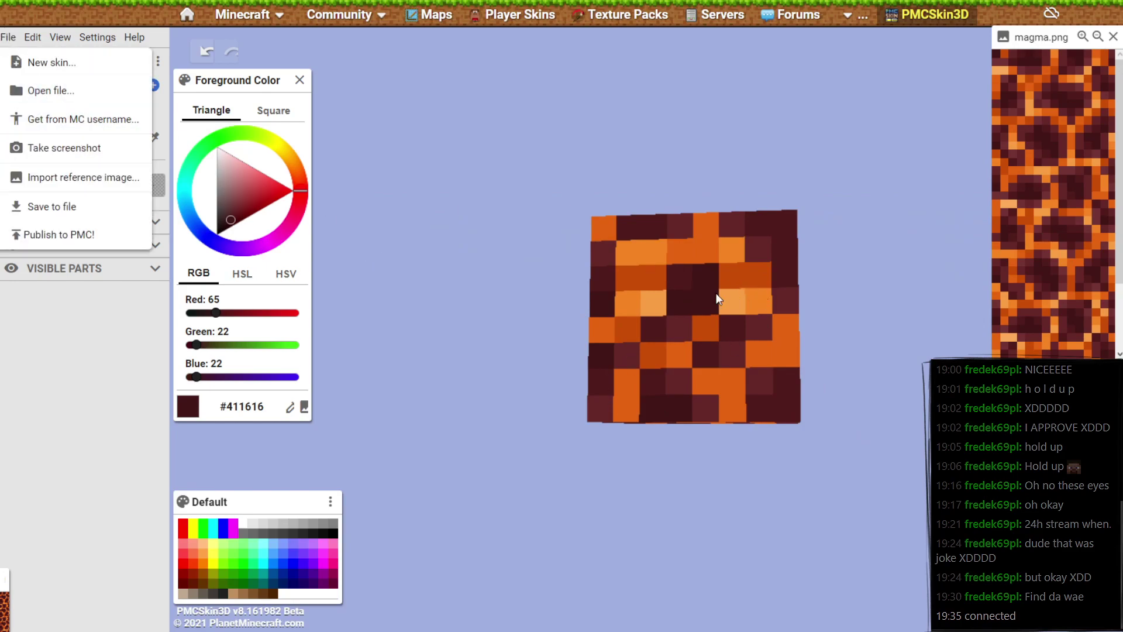
left_click(381, 359)
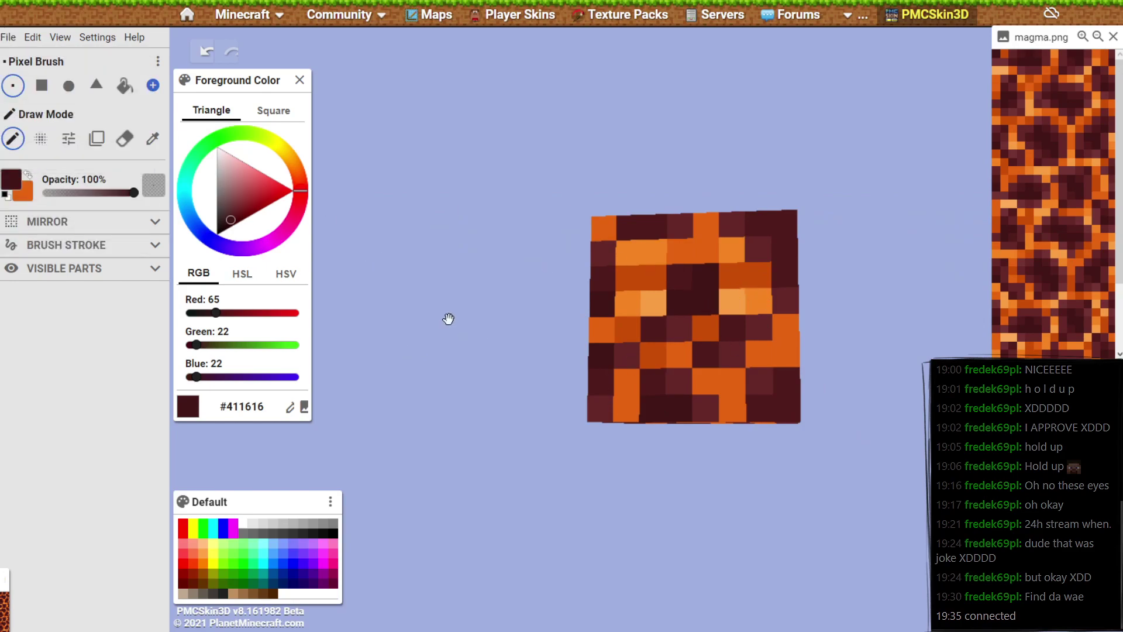
left_click_drag(449, 316, 479, 351)
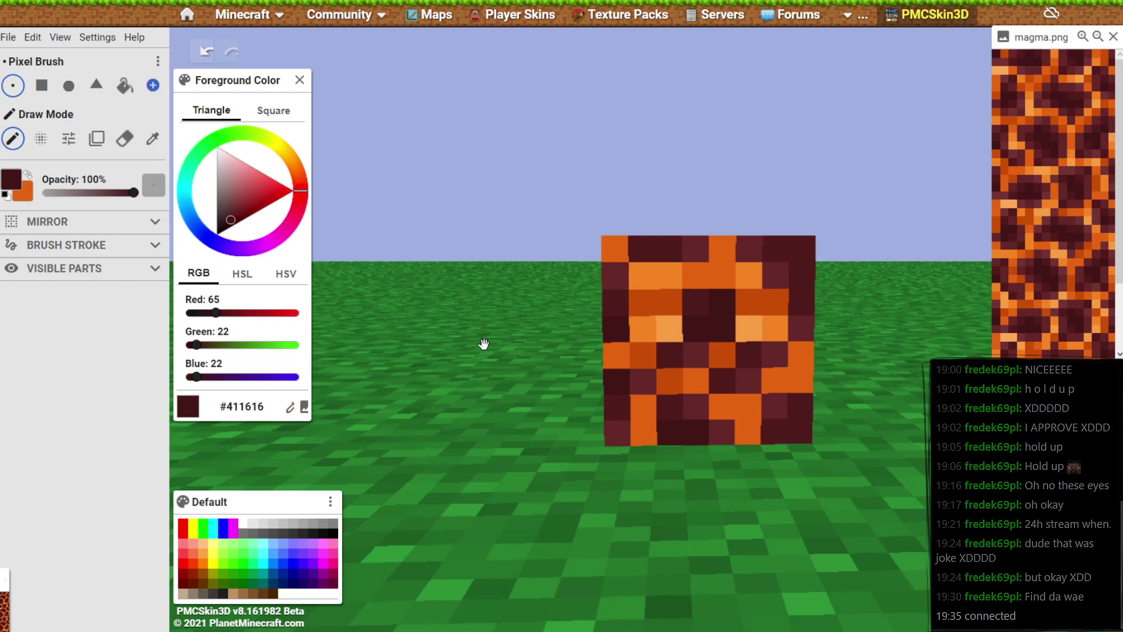
left_click_drag(478, 274, 499, 293)
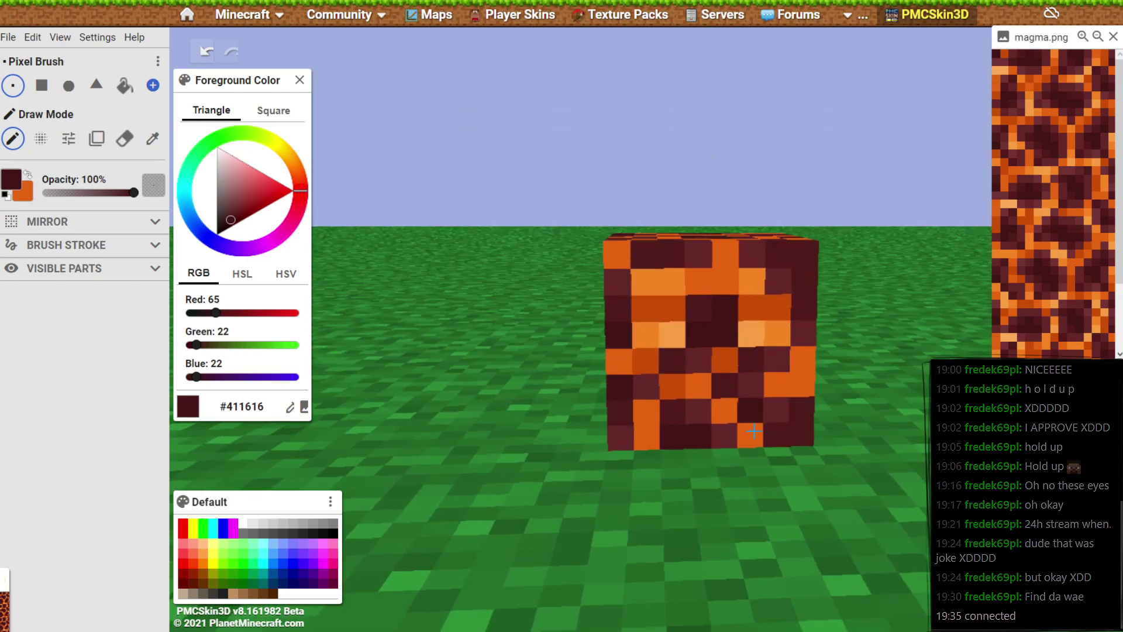
left_click_drag(901, 507, 642, 476)
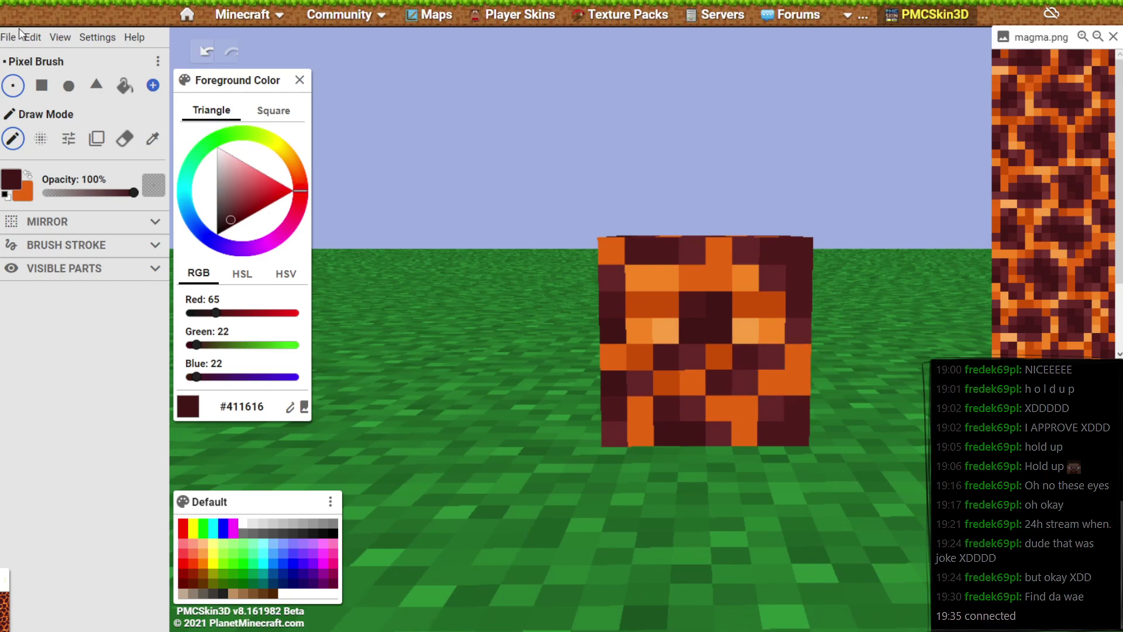
left_click(59, 37)
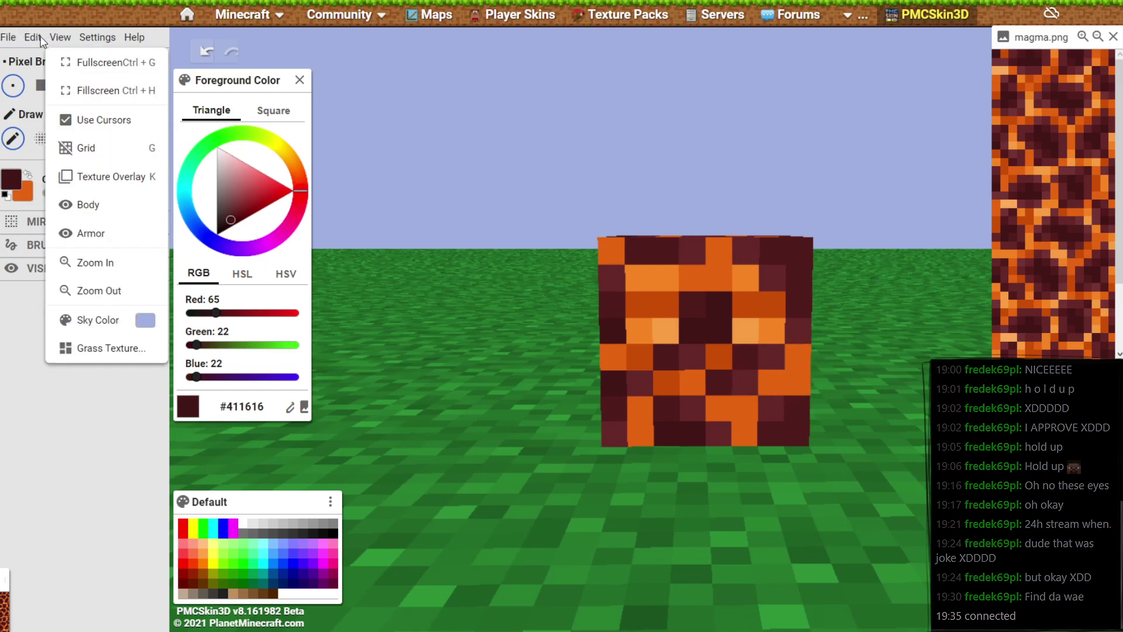
left_click(39, 40)
left_click(34, 39)
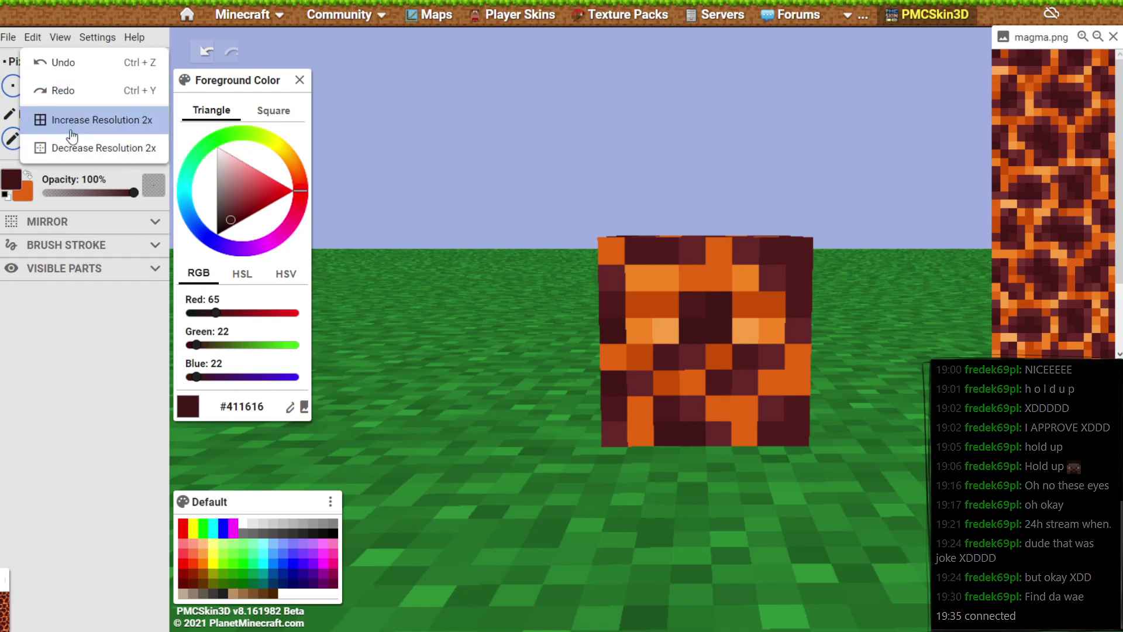
Increase the skin's resolution 2x, accepting the irreversible upscaling, and undo a trial stroke on the front face.
left_click(103, 120)
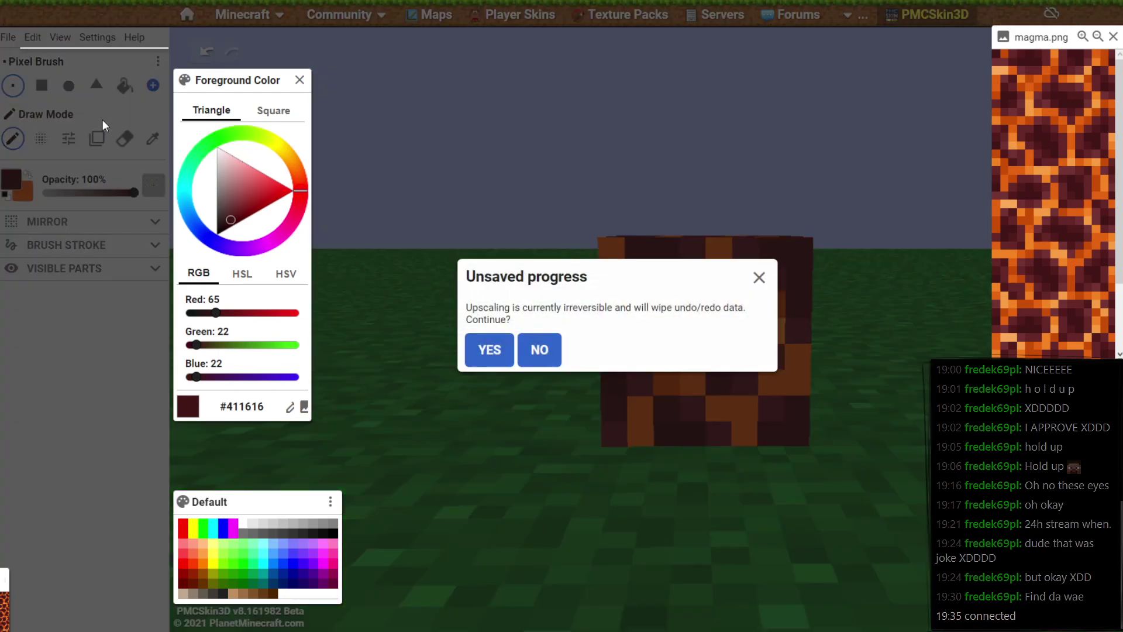
left_click(488, 355)
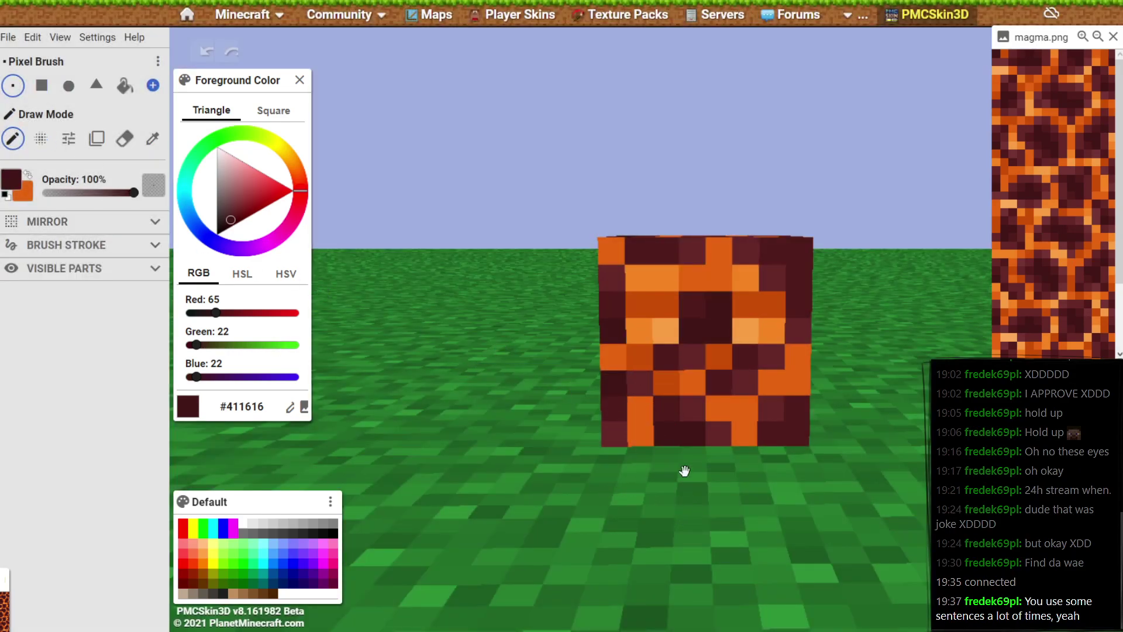
scroll(729, 526, "up", 5)
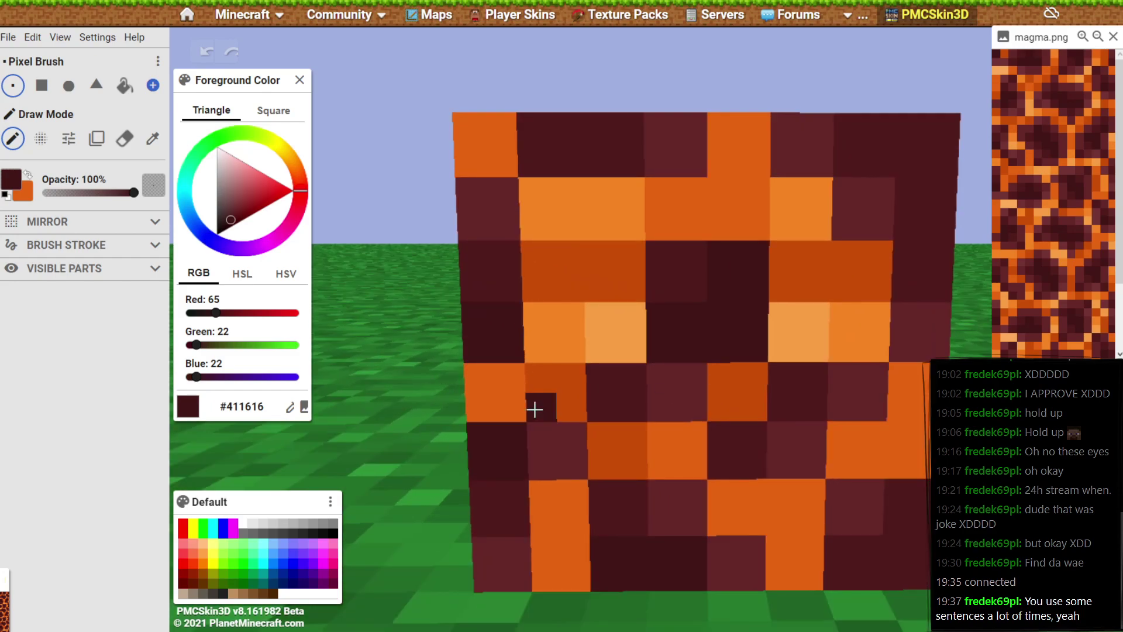
mouse_move(534, 406)
left_mouse_down()
mouse_move(557, 408)
mouse_move(564, 380)
left_mouse_up()
key("ctrl+z")
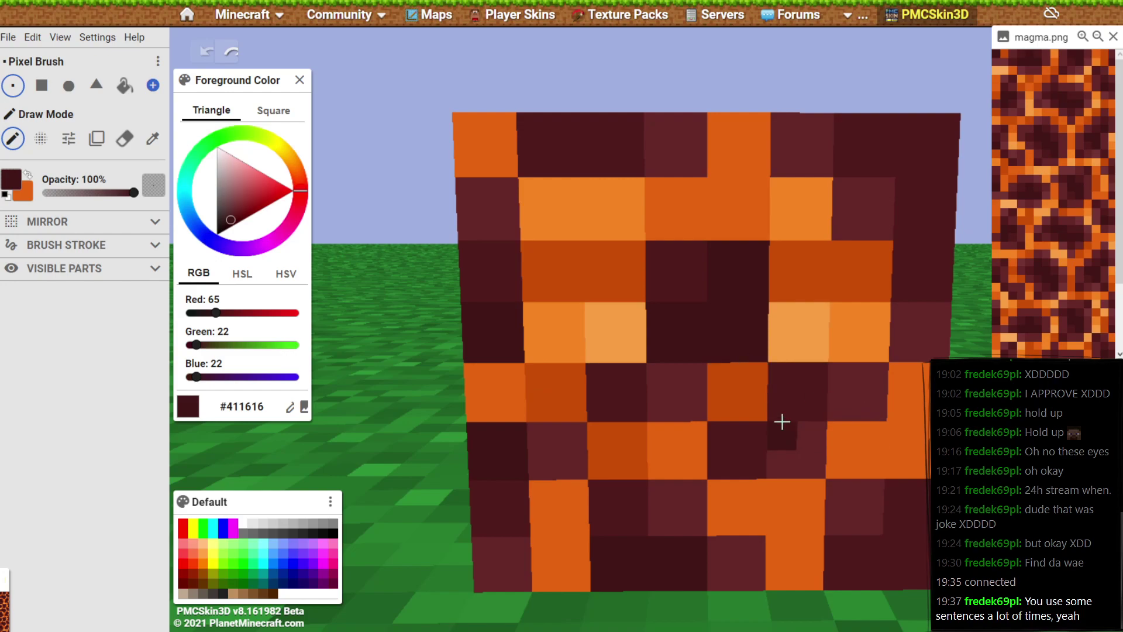
Sample maroon #652828 from the front face and paint it over parts of the orange crack below the left eye.
scroll(734, 458, "down", 5)
scroll(743, 381, "up", 4)
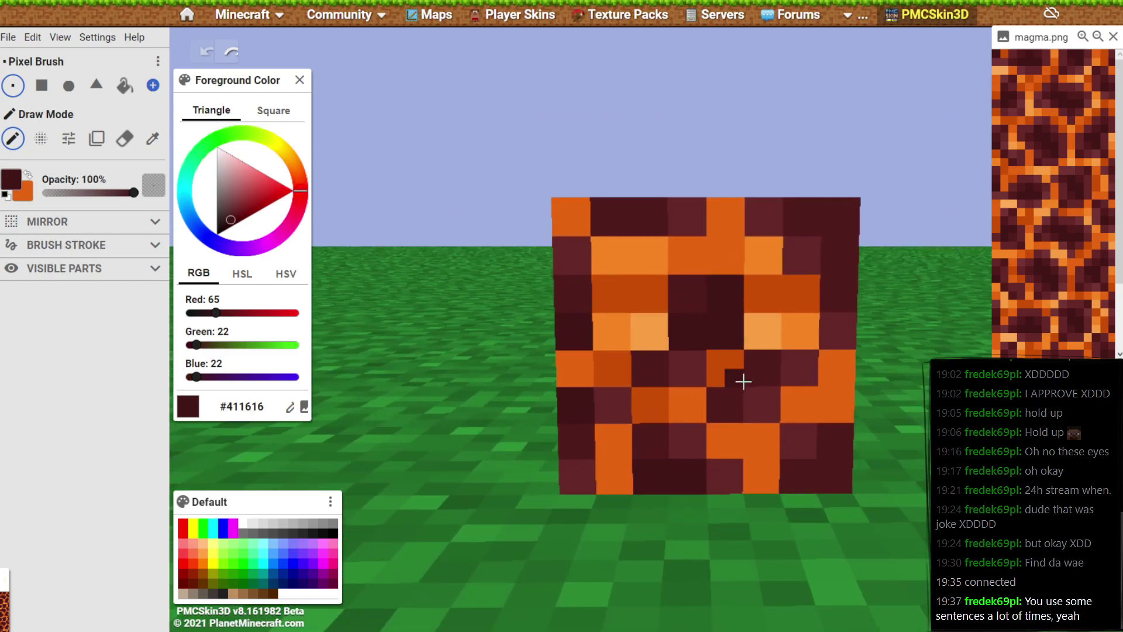
scroll(742, 381, "down", 1)
scroll(878, 427, "up", 4)
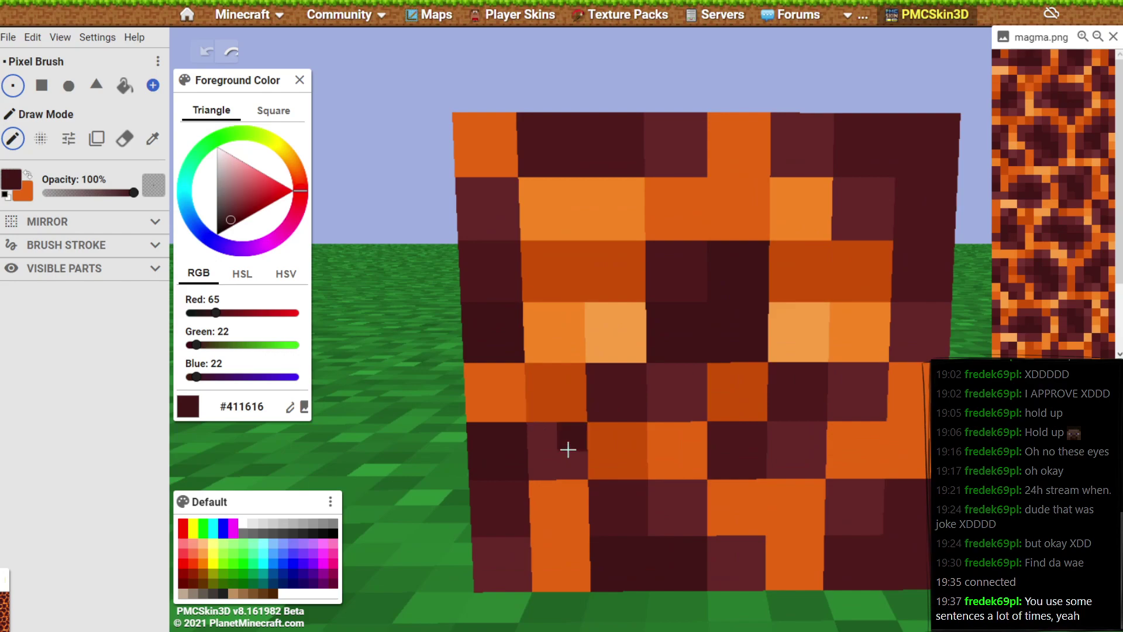
key("i")
left_click(571, 440)
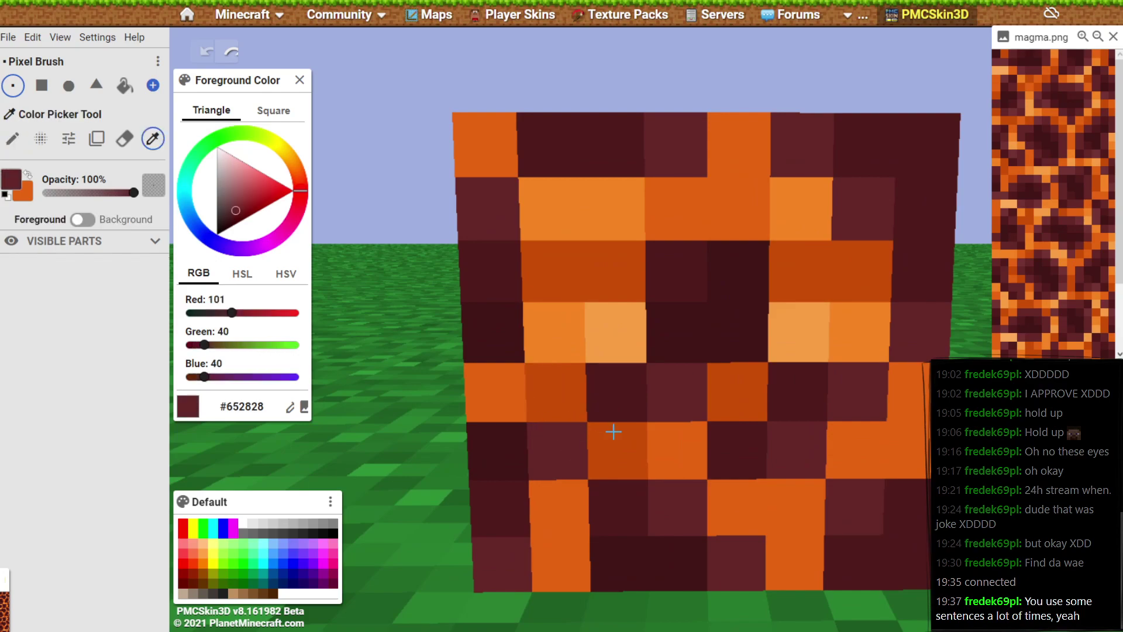
key("b")
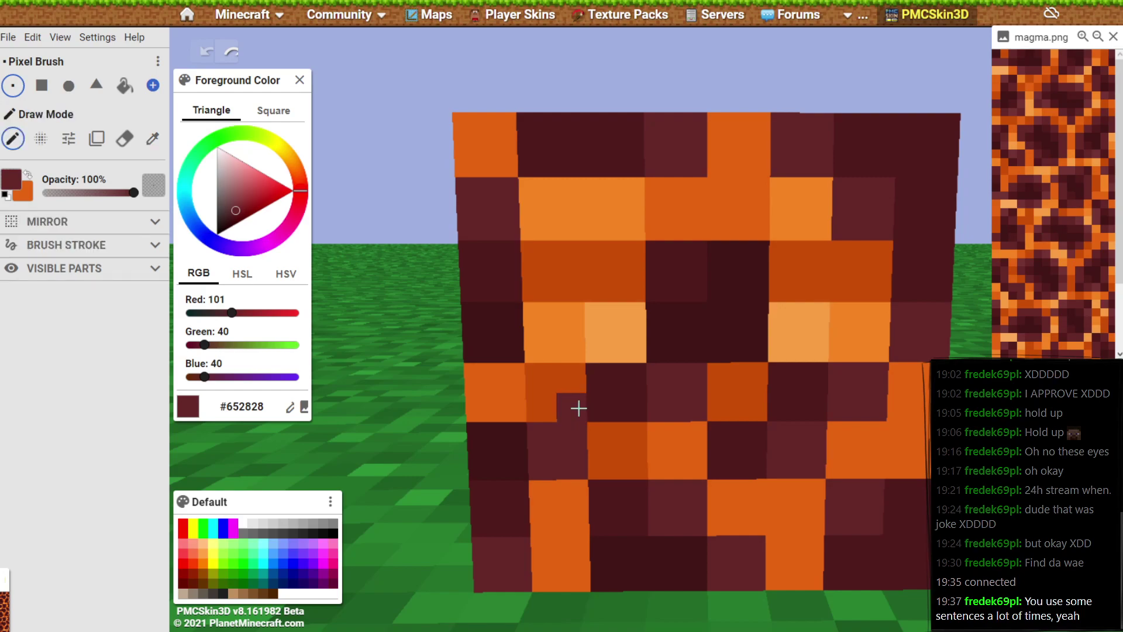
left_click(532, 381)
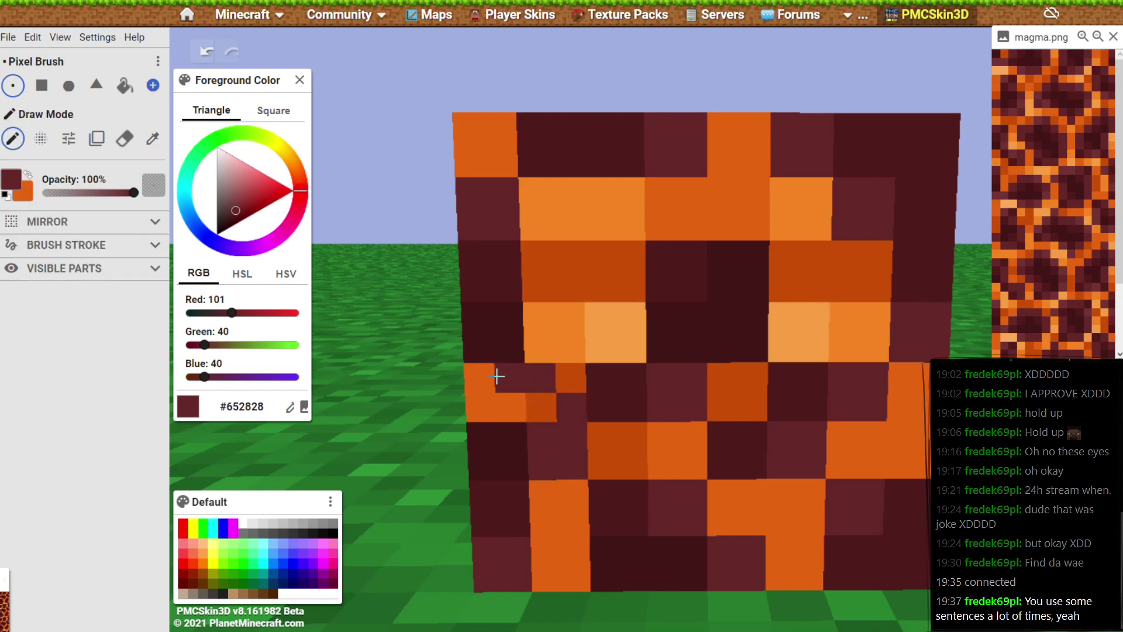
left_click(490, 377)
Thin the orange cracks along the front face's top row with maroon #652828 pixels.
left_click(487, 130)
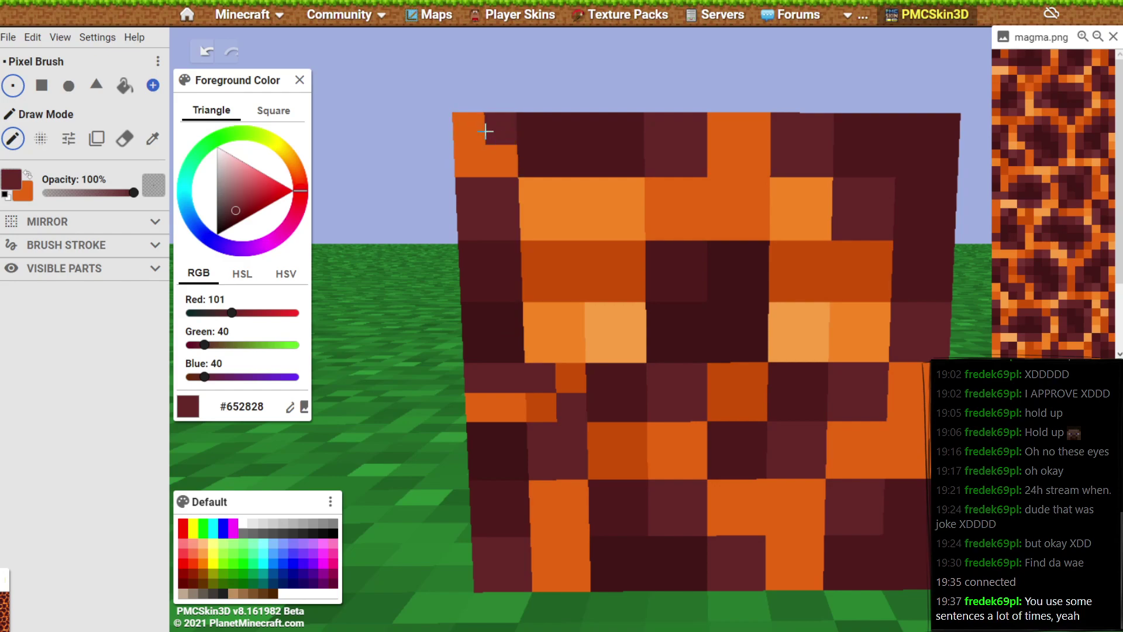
left_click(481, 130)
left_click(726, 130)
left_click(726, 157)
left_click(754, 130)
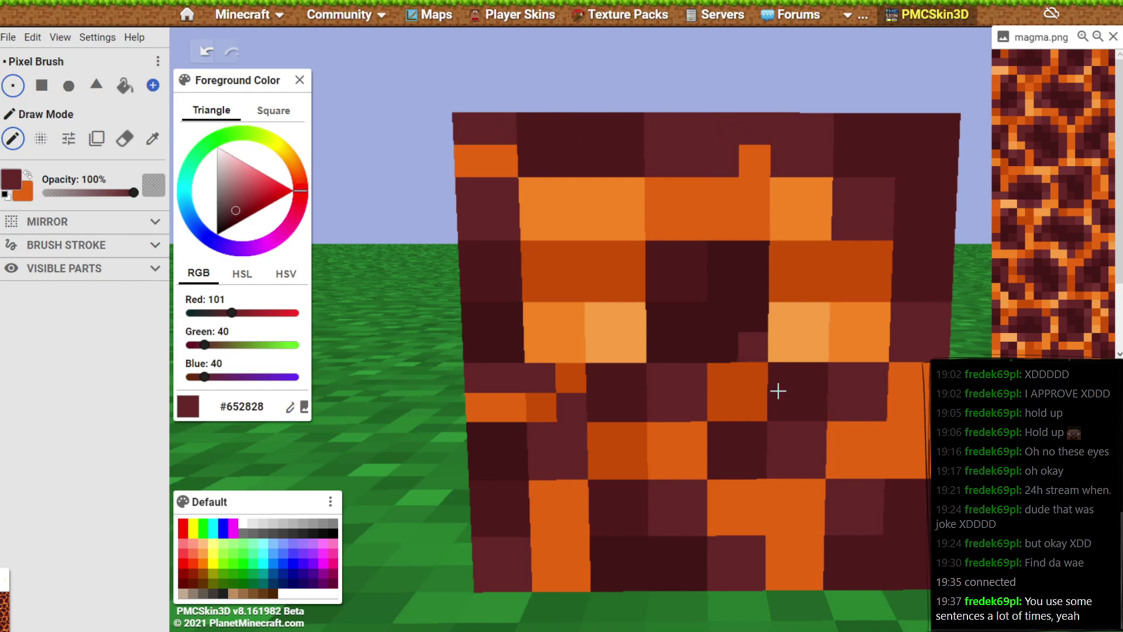
left_click(604, 522)
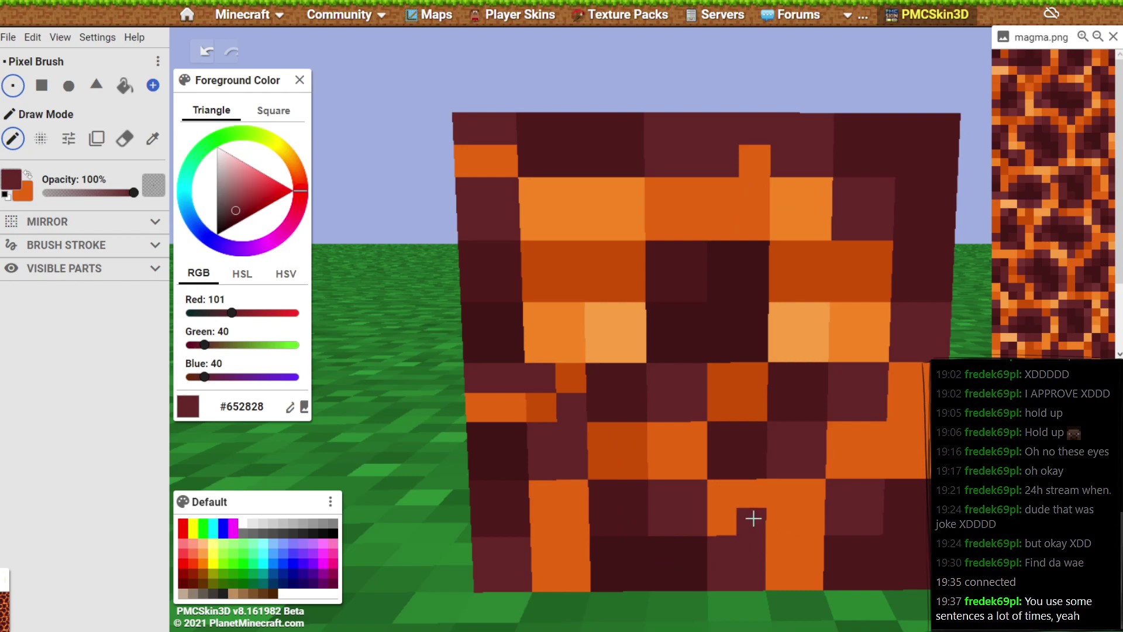
Thin the orange cracks at the front face's lower left, center and above the eyes with maroon #652828.
scroll(677, 502, "down", 5)
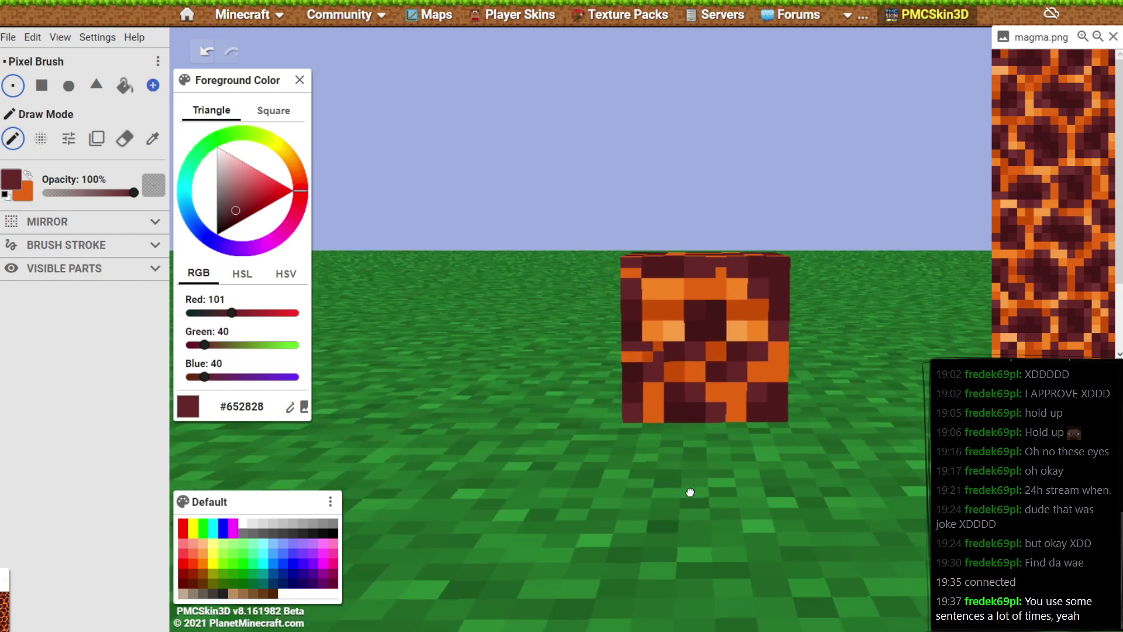
scroll(725, 413, "up", 5)
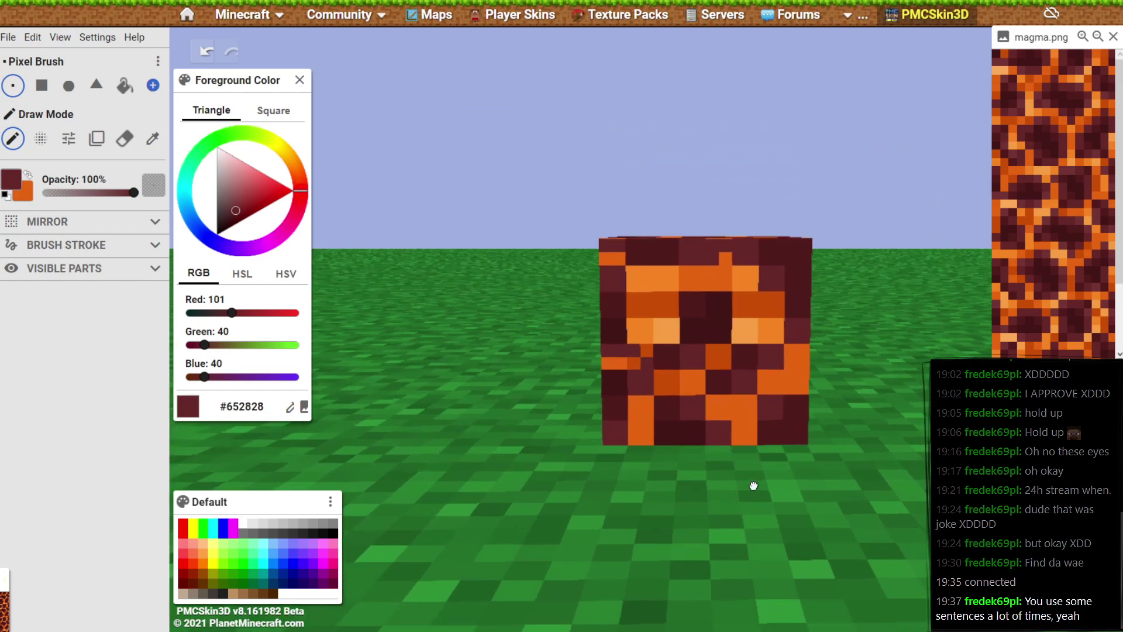
scroll(770, 526, "down", 4)
scroll(757, 521, "up", 2)
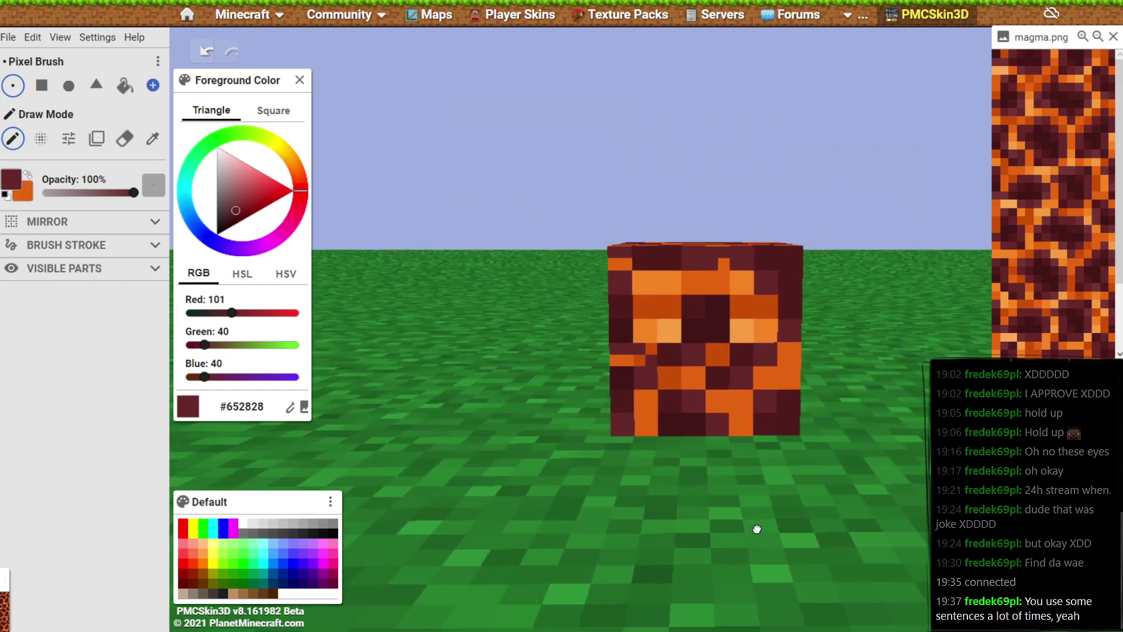
scroll(761, 486, "up", 3)
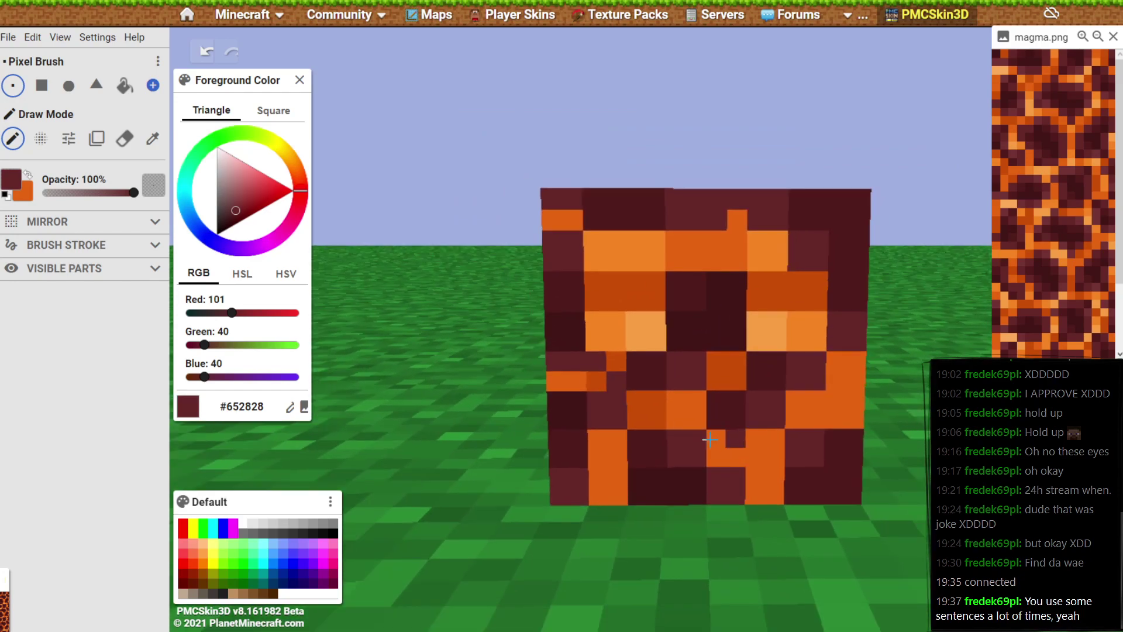
mouse_move(593, 445)
left_mouse_down()
mouse_move(652, 442)
mouse_move(637, 419)
mouse_move(658, 419)
mouse_move(616, 447)
mouse_move(623, 437)
mouse_move(623, 506)
mouse_move(667, 433)
mouse_move(736, 386)
mouse_move(720, 318)
mouse_move(715, 357)
mouse_move(682, 268)
mouse_move(731, 268)
left_mouse_up()
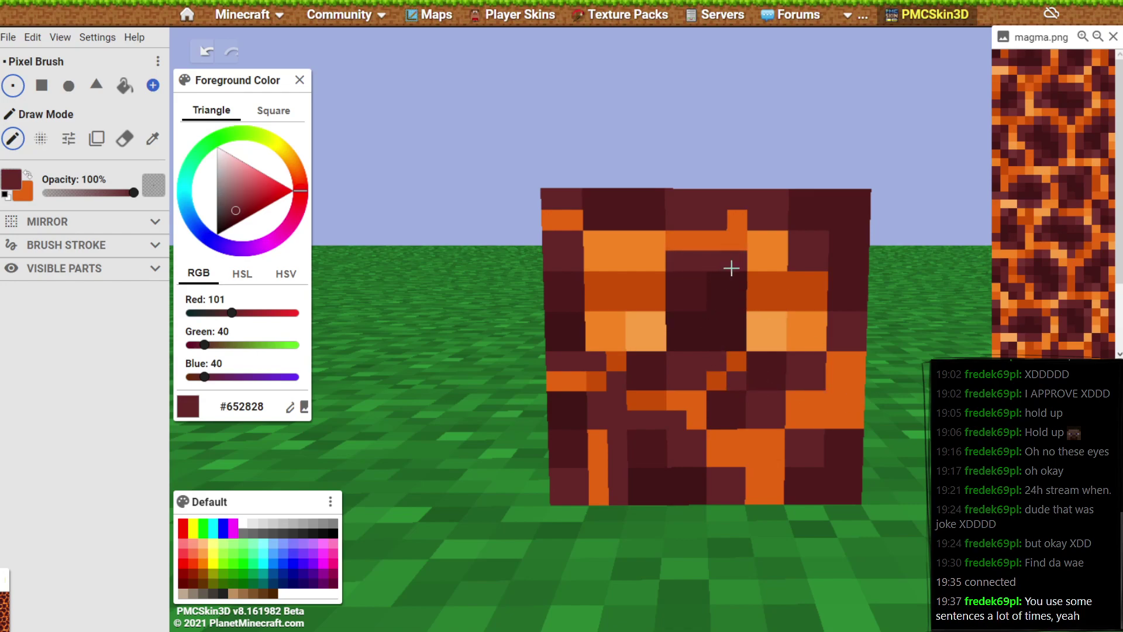
left_click(634, 258)
mouse_move(620, 254)
left_mouse_down()
mouse_move(590, 255)
mouse_move(647, 239)
left_mouse_up()
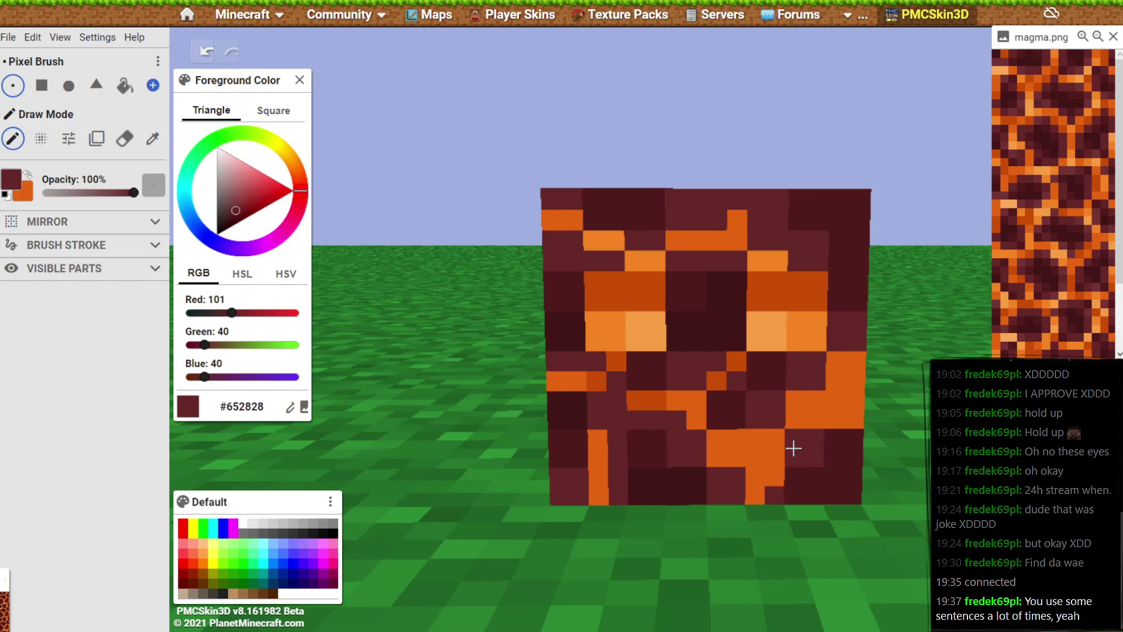
Narrow the orange patches at the front face's lower right into thin cracks with maroon #652828.
mouse_move(726, 439)
left_mouse_down()
mouse_move(781, 438)
mouse_move(762, 456)
mouse_move(771, 500)
mouse_move(798, 447)
left_mouse_up()
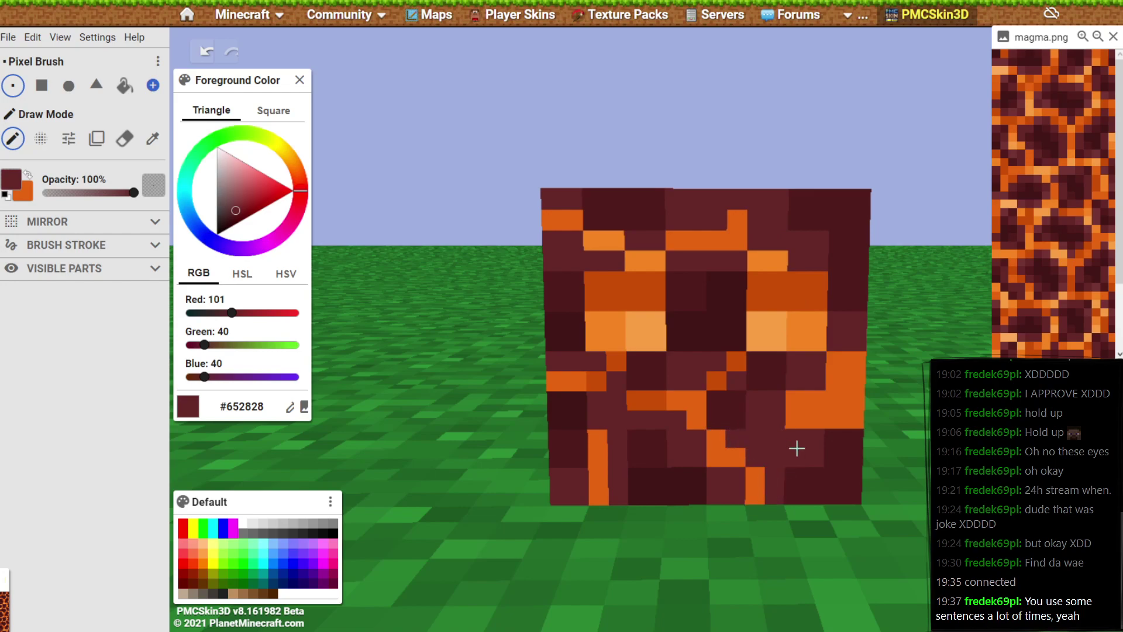
mouse_move(816, 399)
left_mouse_down()
mouse_move(802, 395)
mouse_move(816, 394)
left_mouse_up()
mouse_move(854, 361)
left_mouse_down()
mouse_move(842, 423)
mouse_move(844, 412)
left_mouse_up()
right_click(844, 411)
left_click(786, 429)
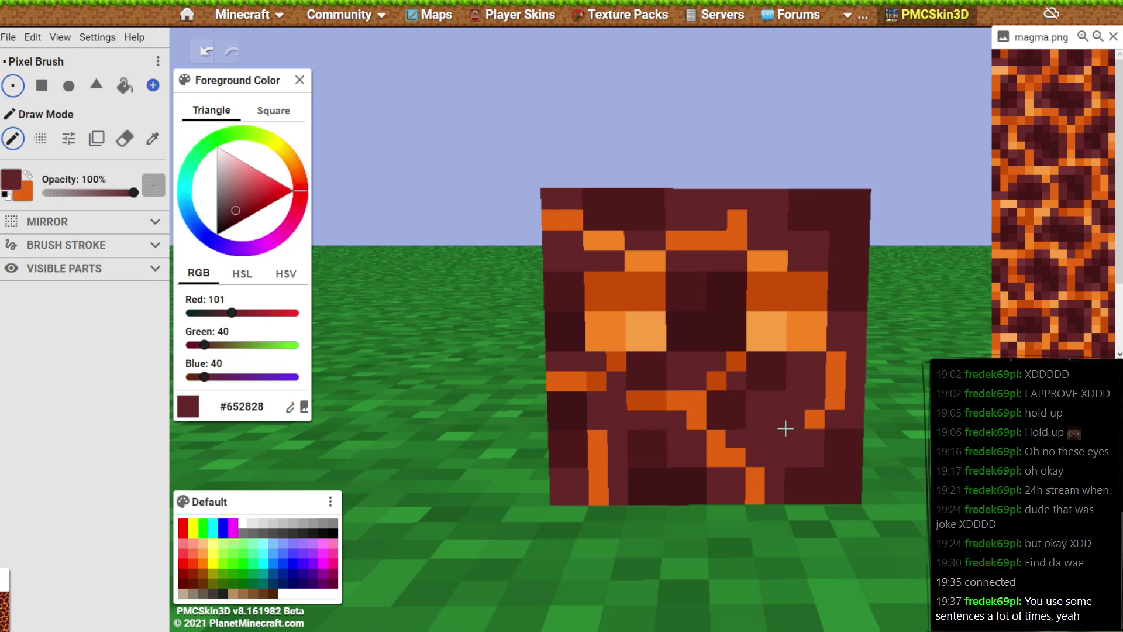
Swap to orange #E66410 and add pixels extending and connecting the thin cracks on the front face.
key("x")
left_click_drag(796, 420, 775, 439)
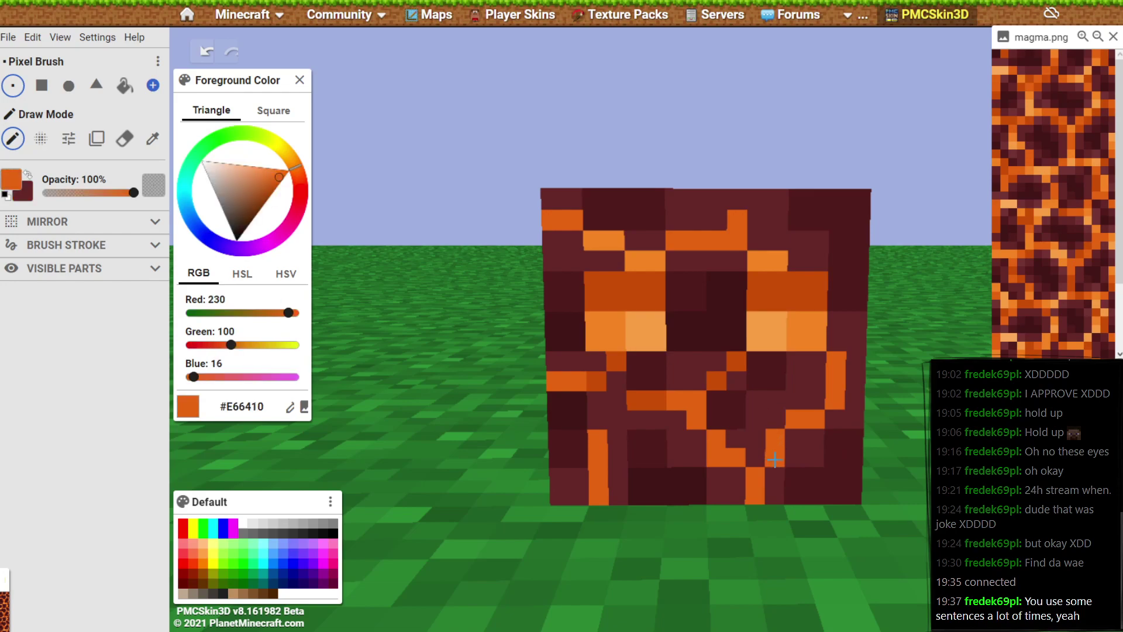
left_click(758, 199)
left_click(616, 302)
mouse_move(609, 414)
left_mouse_down()
mouse_move(616, 401)
mouse_move(636, 418)
left_mouse_up()
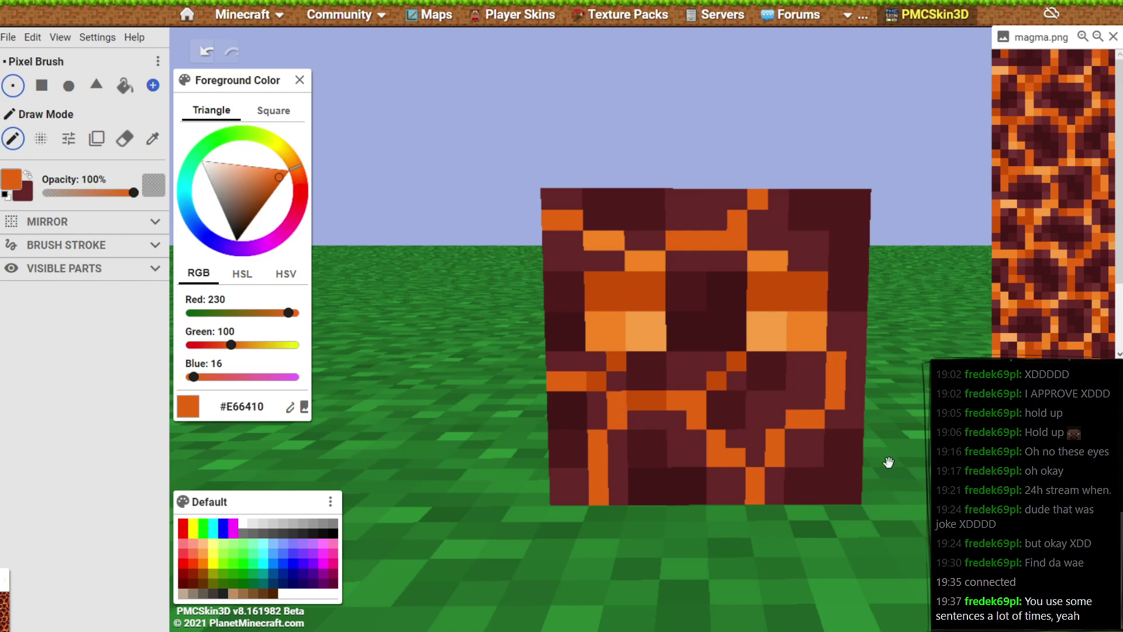
left_click(856, 342)
left_click(1016, 322)
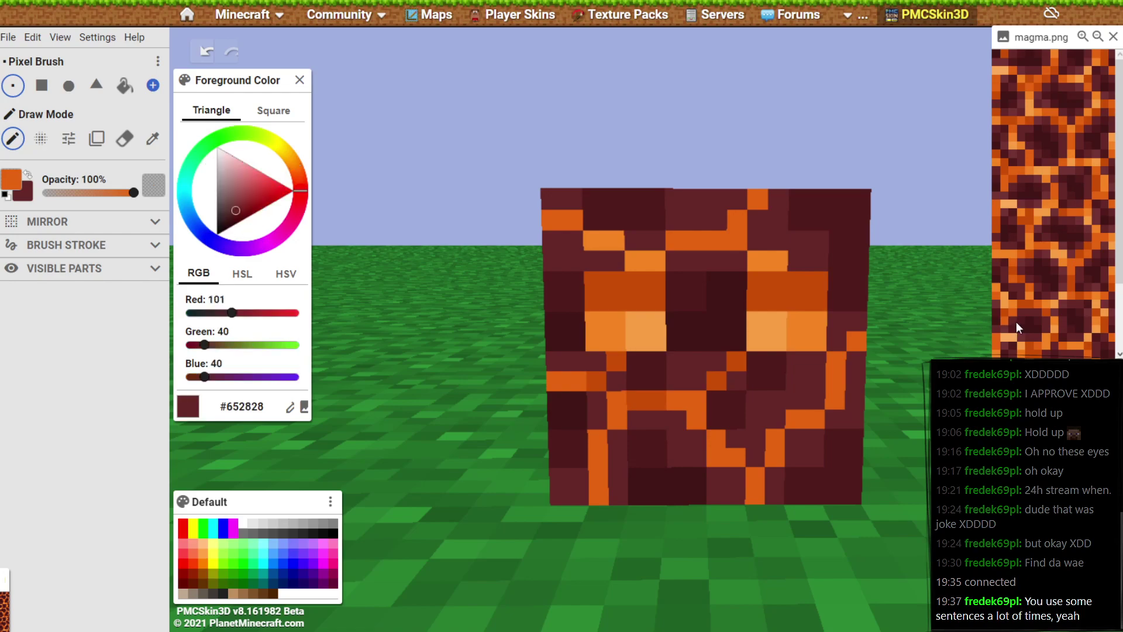
left_click(1027, 329)
left_click(1029, 315)
left_click(1030, 300)
left_click(1029, 303)
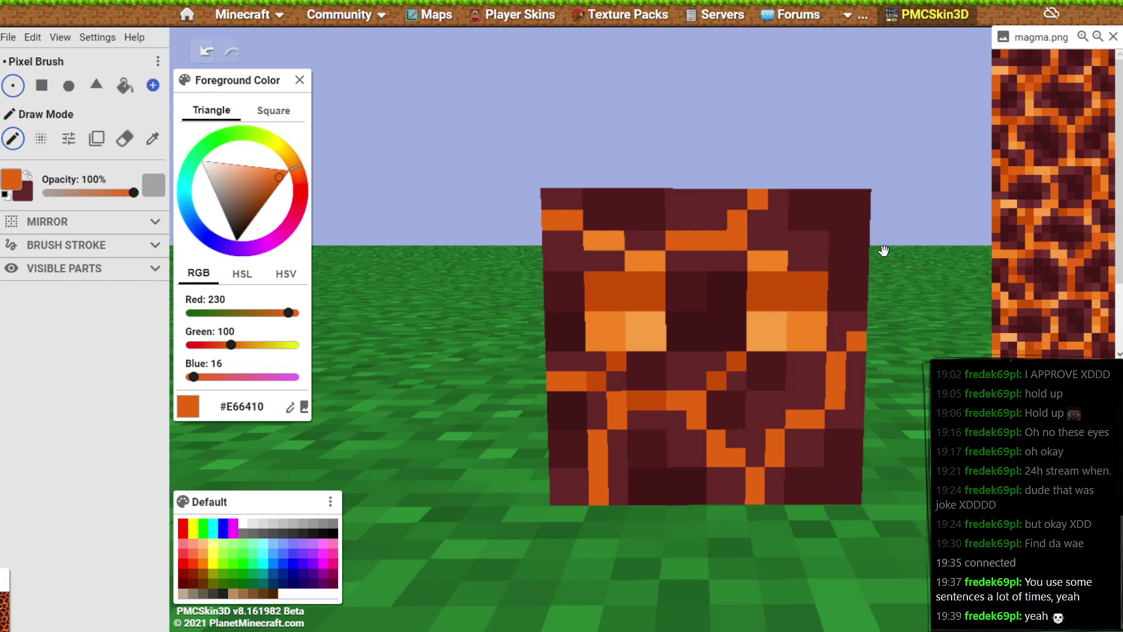
left_click_drag(926, 350, 925, 376)
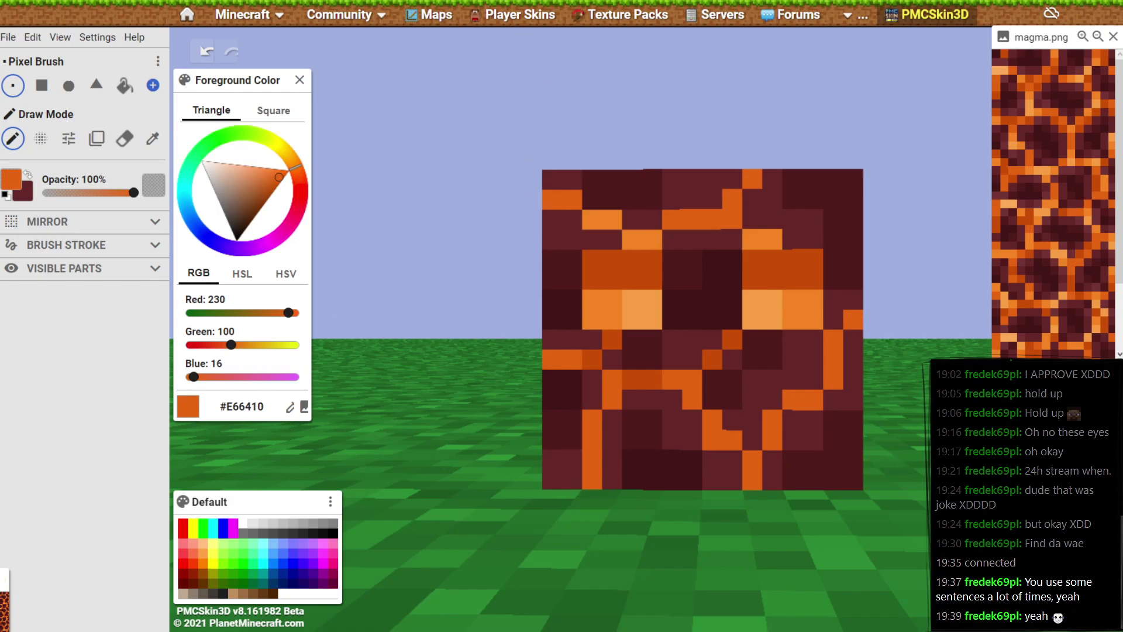
Create a new Steve skin with a maroon base color and HD Skin off, discarding the unsaved cube.
left_click(9, 37)
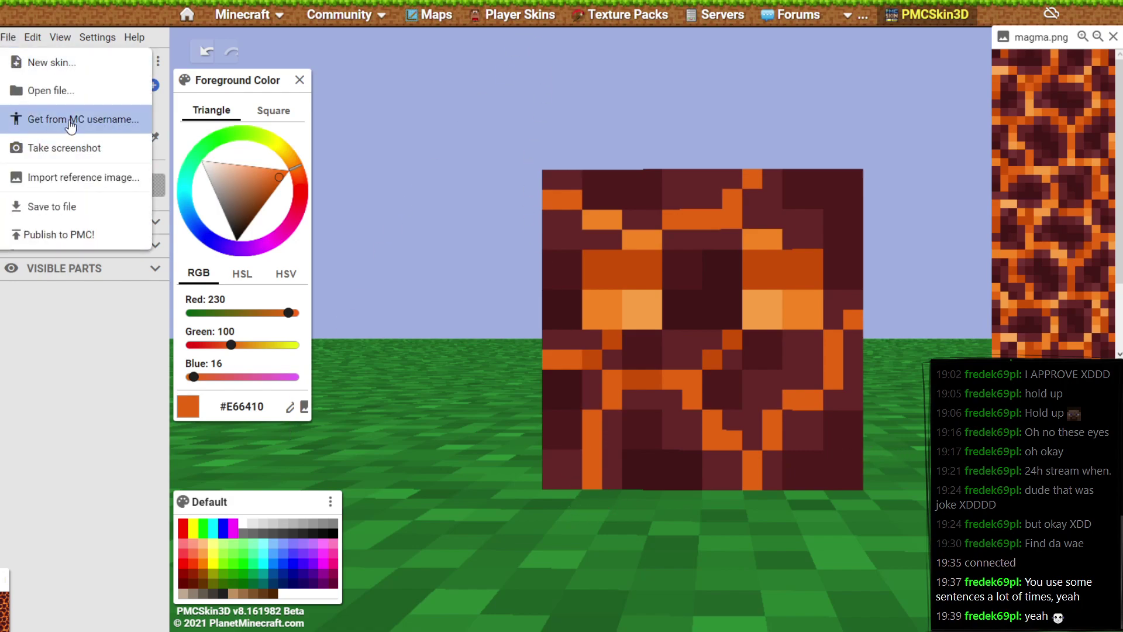
left_click(51, 76)
left_click(485, 359)
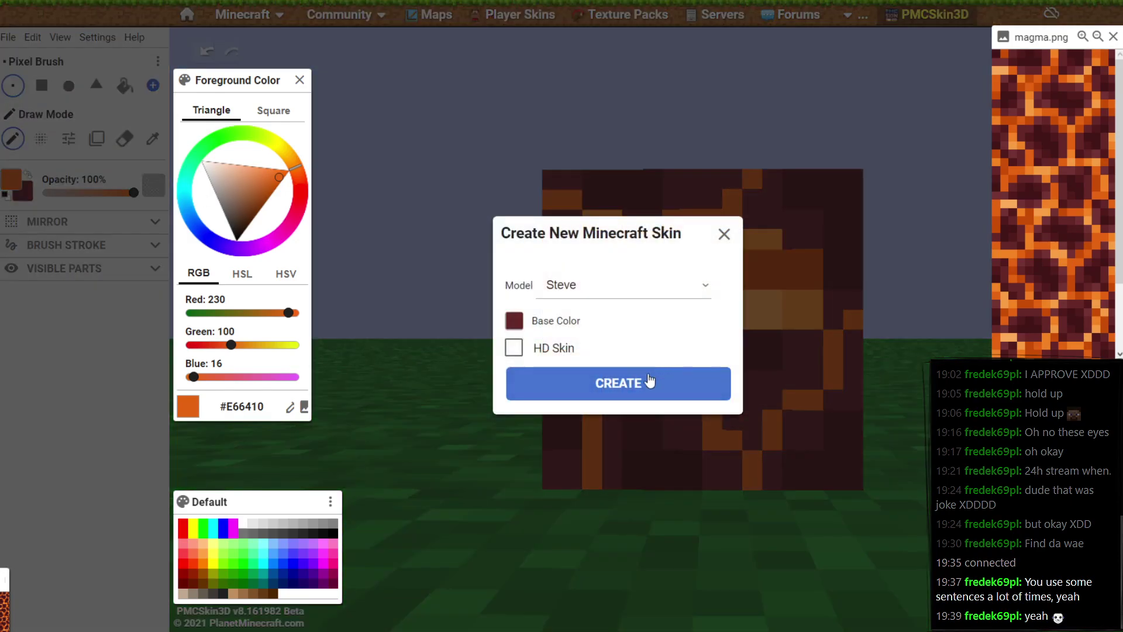
left_click(649, 381)
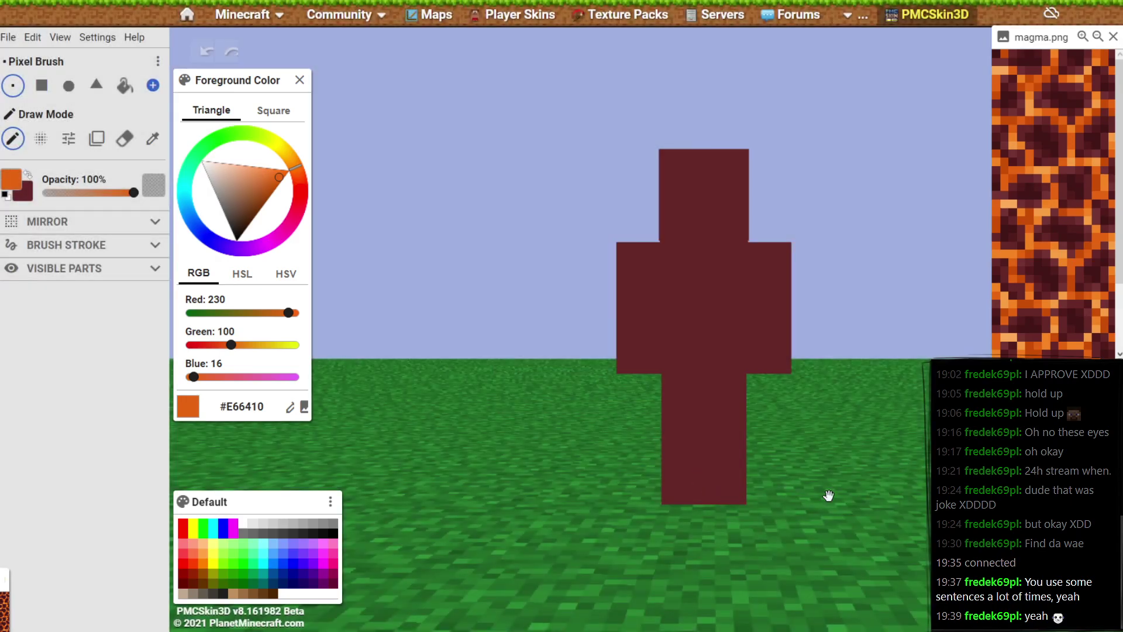
left_click_drag(845, 444, 654, 457)
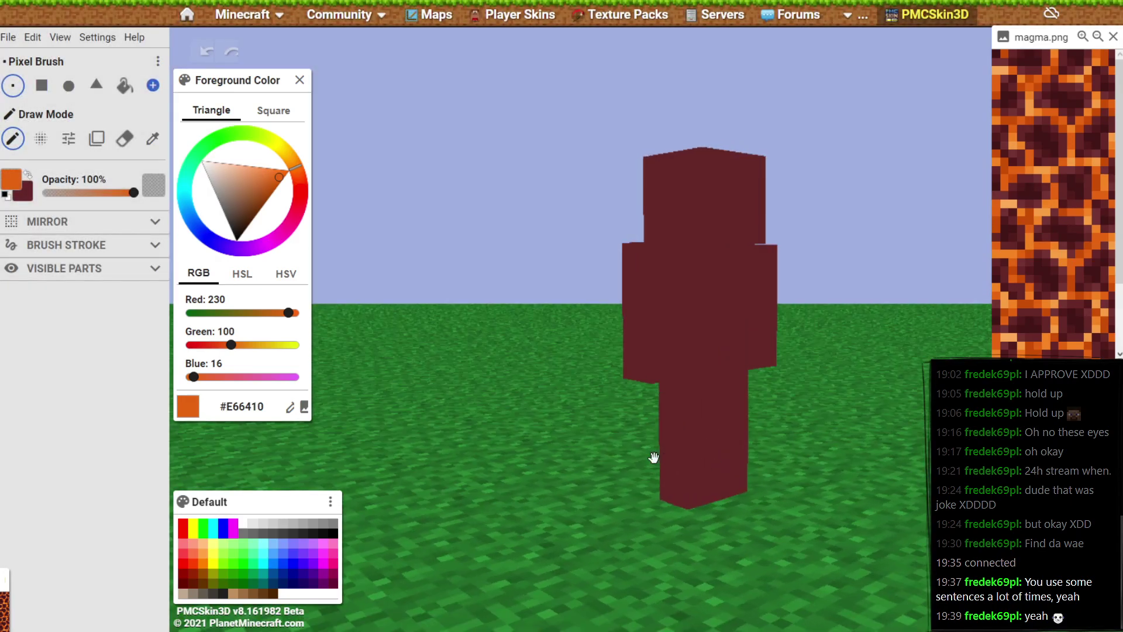
left_click_drag(875, 459, 170, 133)
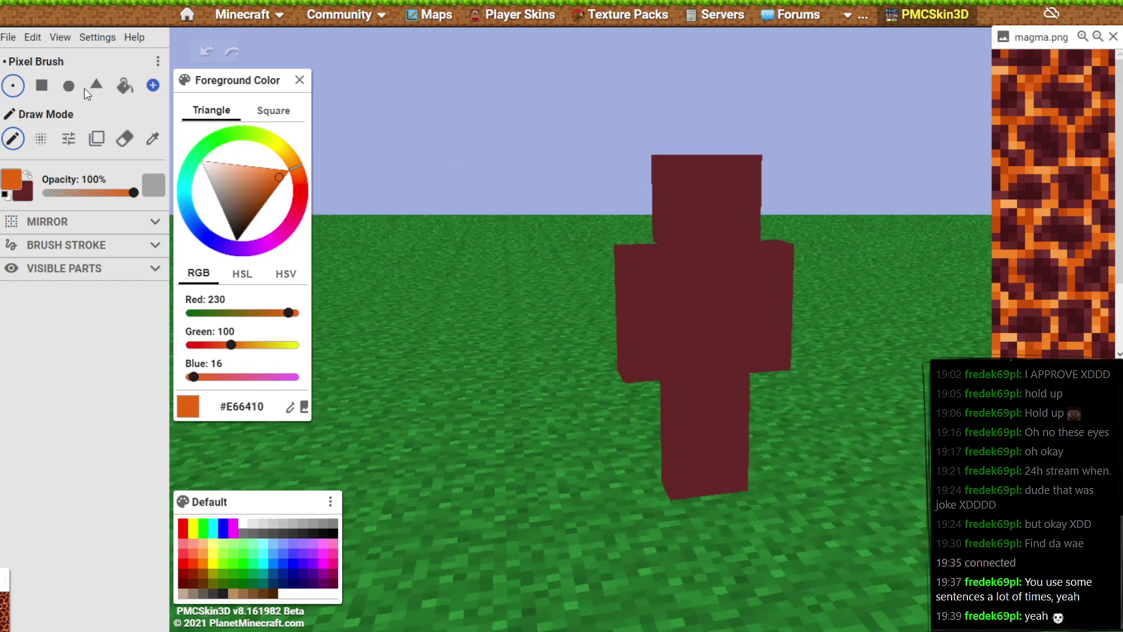
left_click(2, 37)
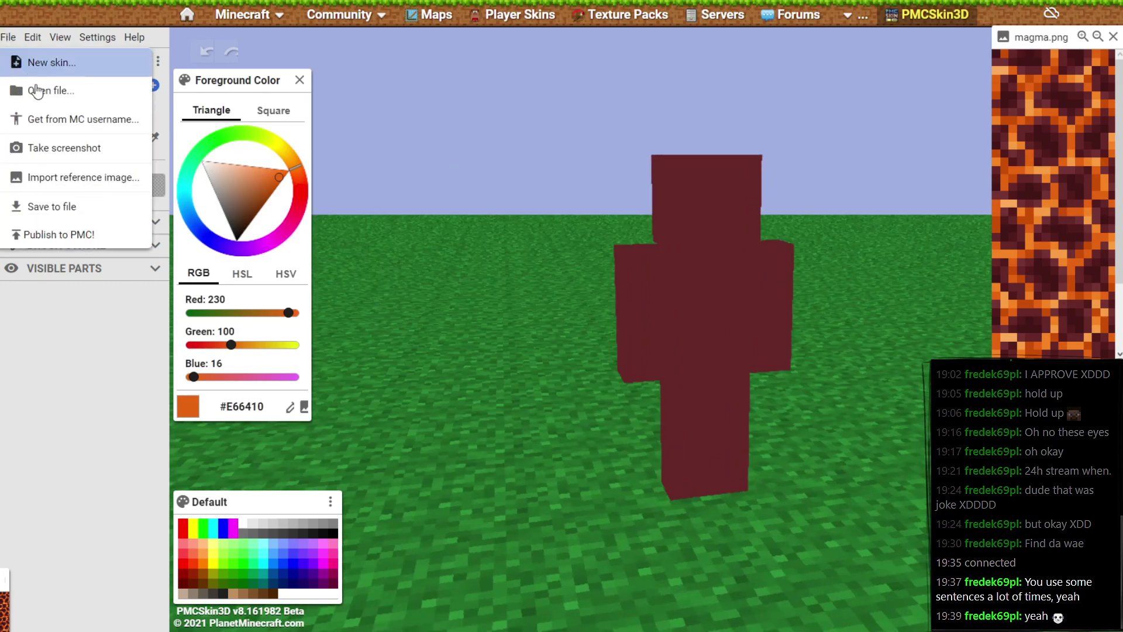
left_click(435, 345)
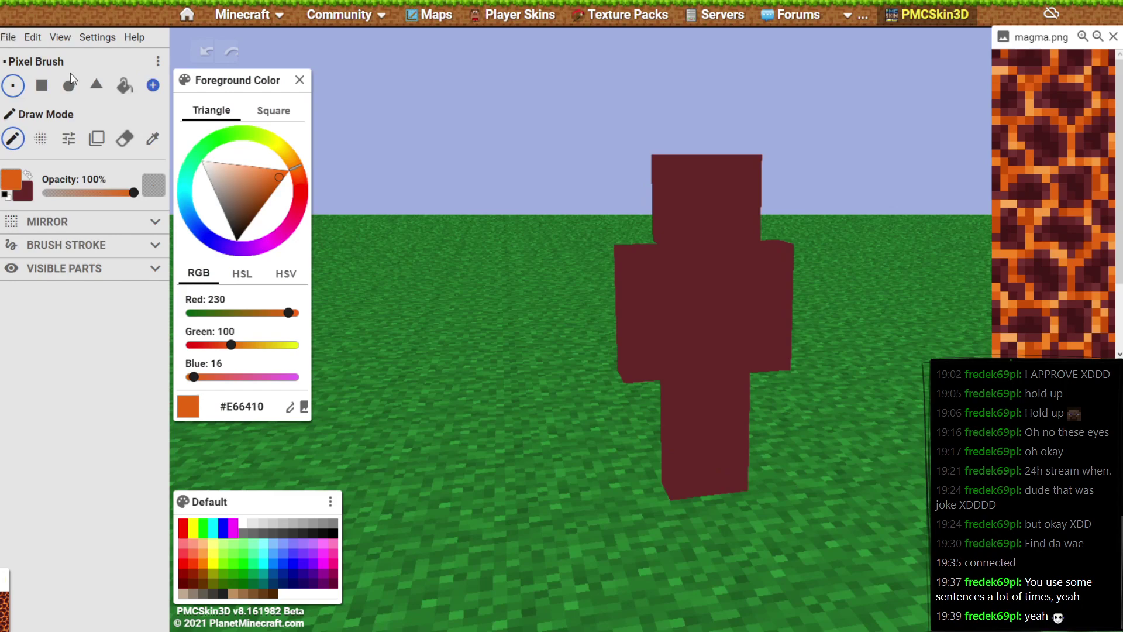
left_click(70, 84)
left_click(10, 36)
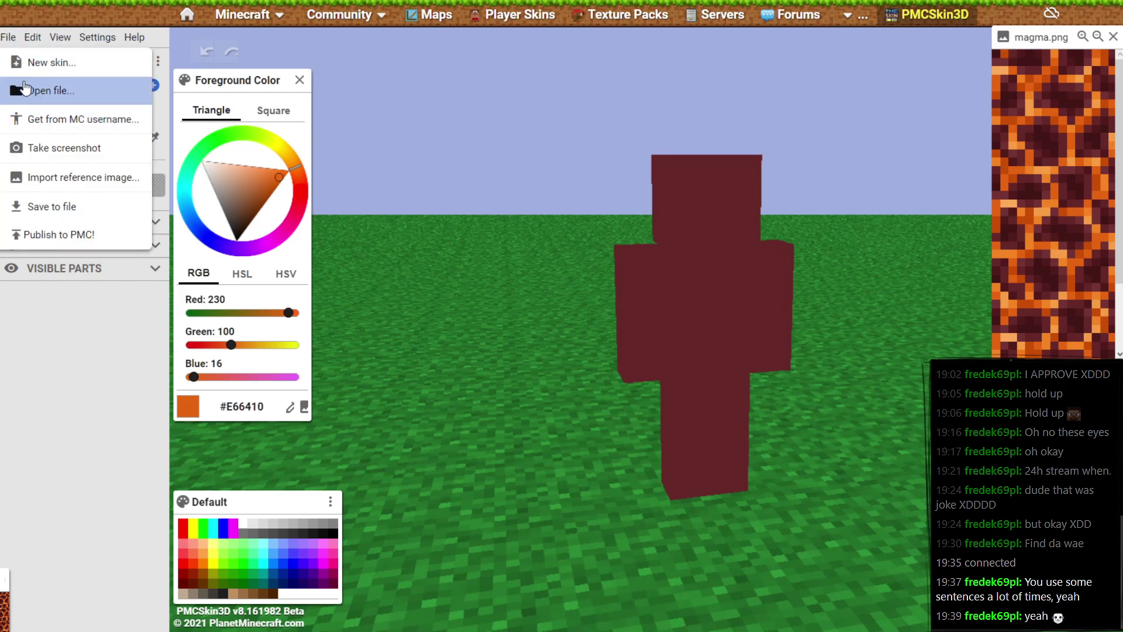
left_click(573, 419)
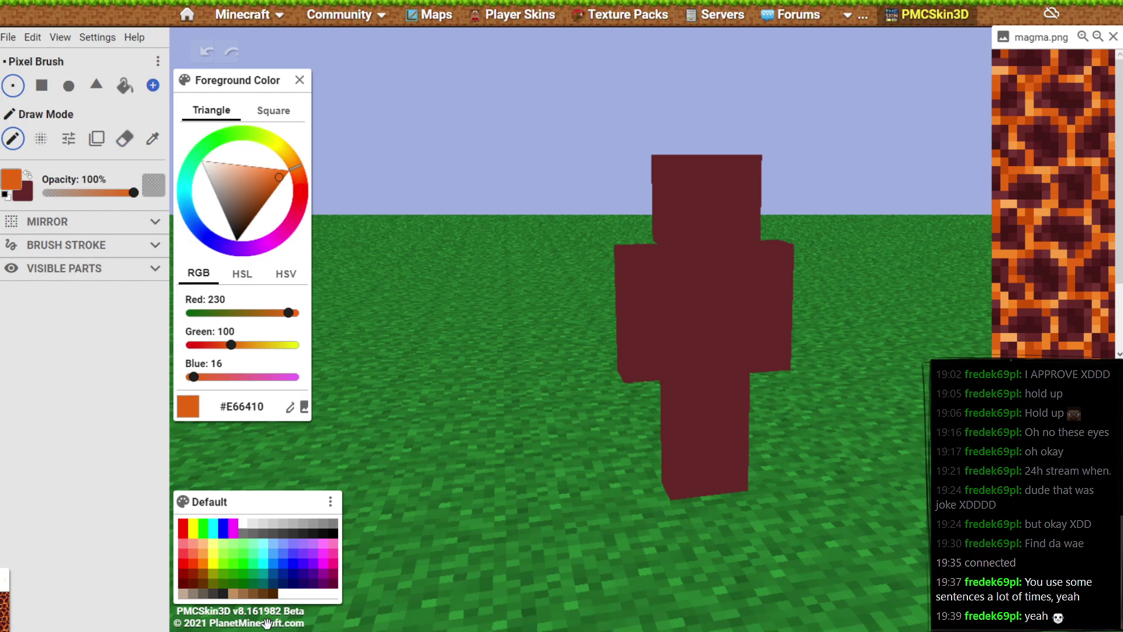
left_click(8, 38)
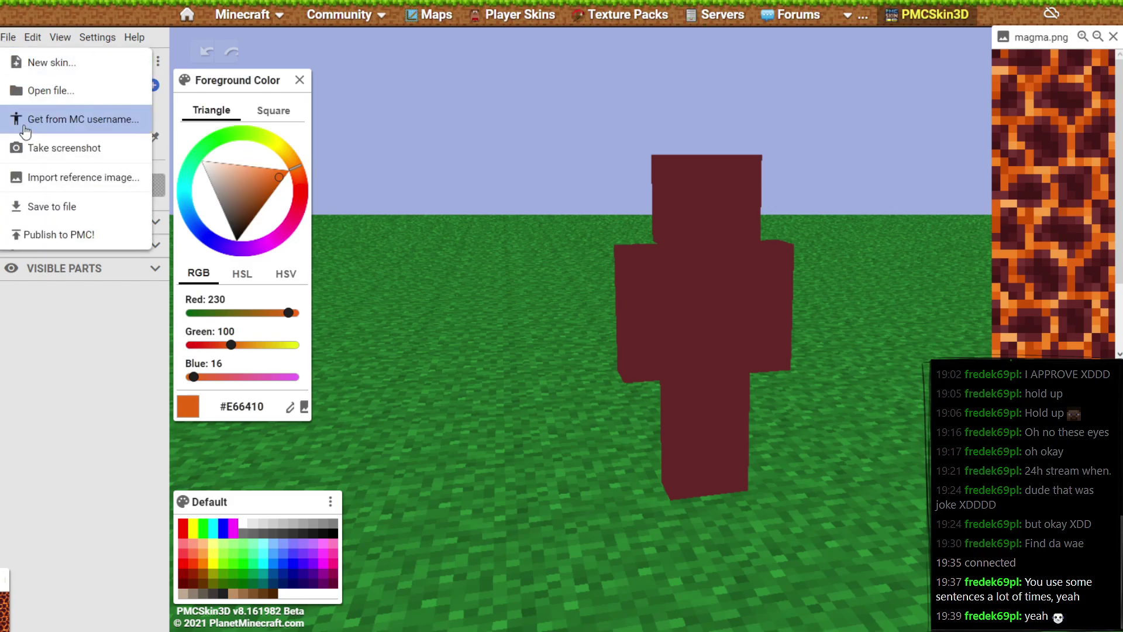
Create a new Magma Cube skin with the maroon base color and HD Skin off.
left_click(14, 63)
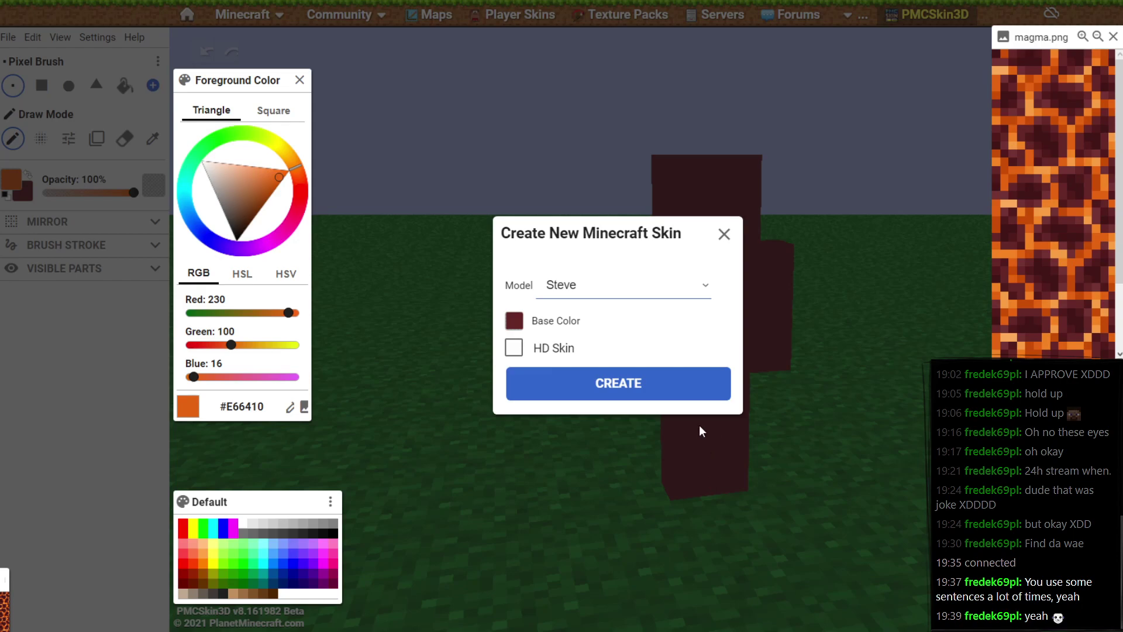
key("m")
left_click(611, 388)
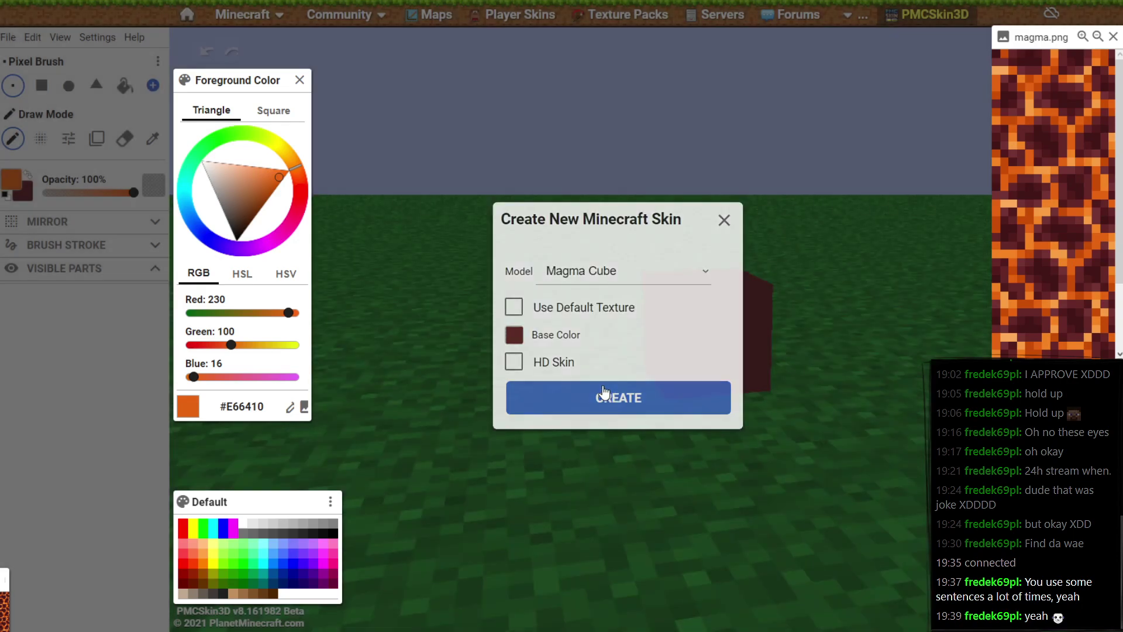
Create the Magma Cube skin again with Use Default Texture enabled and HD Skin off.
left_click(11, 37)
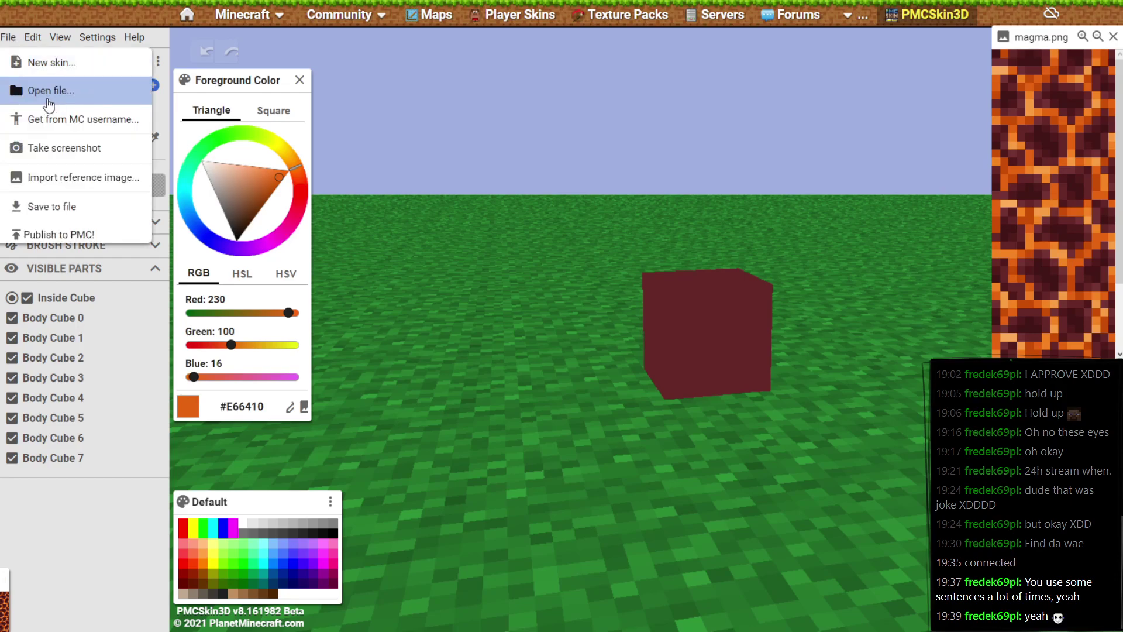
left_click(42, 75)
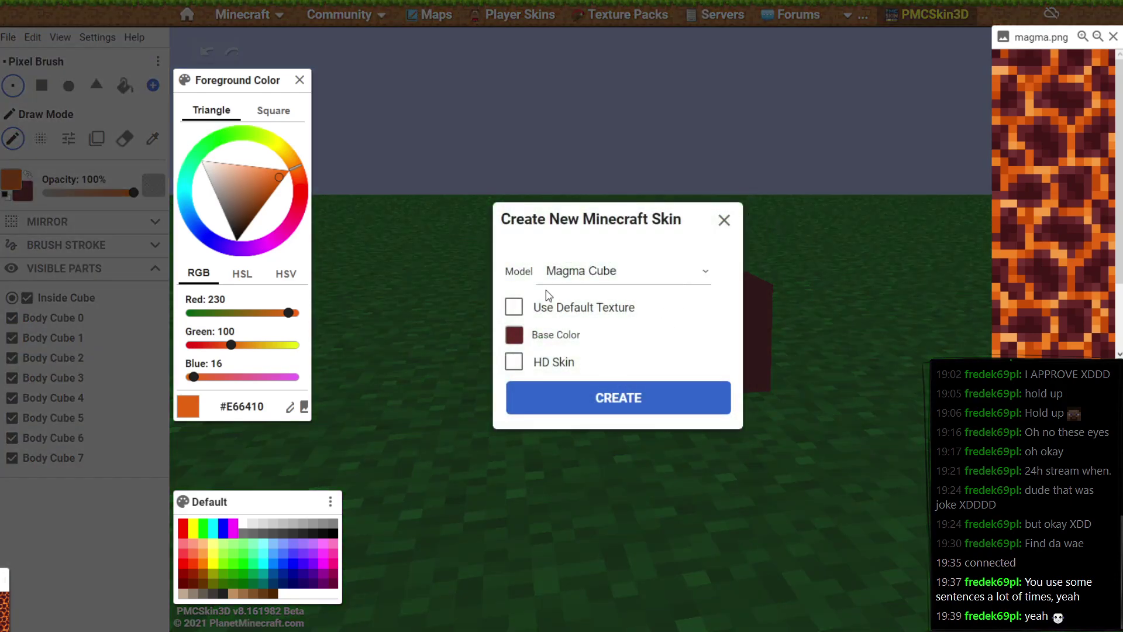
left_click(514, 307)
left_click(614, 397)
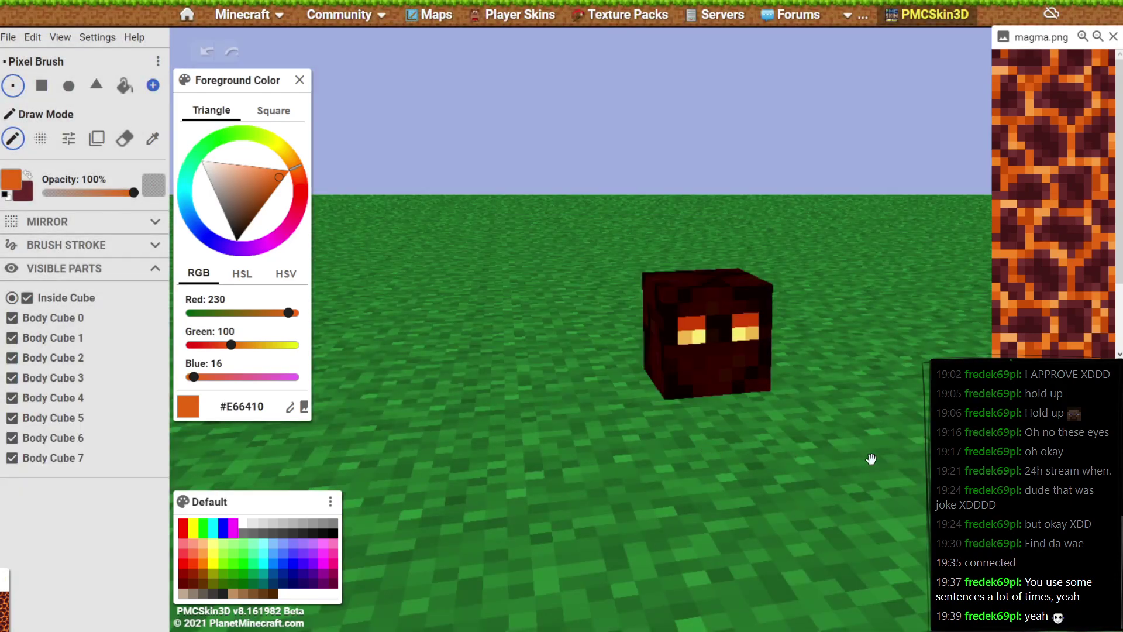
left_click_drag(872, 459, 802, 454)
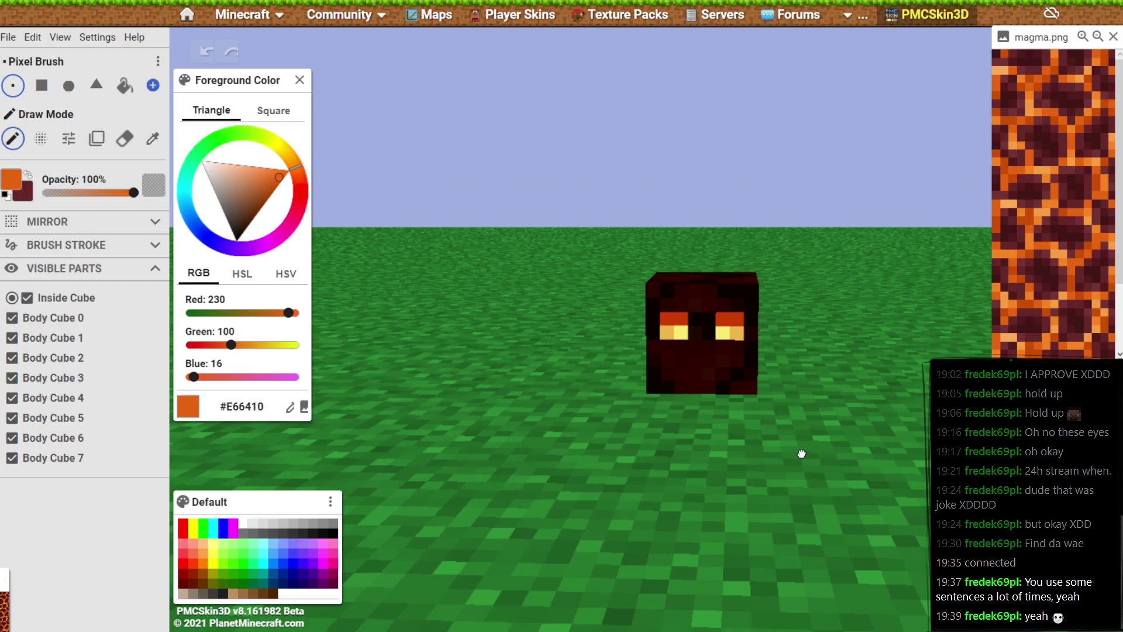
Create another Magma Cube skin with the default texture and HD Skin enabled.
left_click(9, 39)
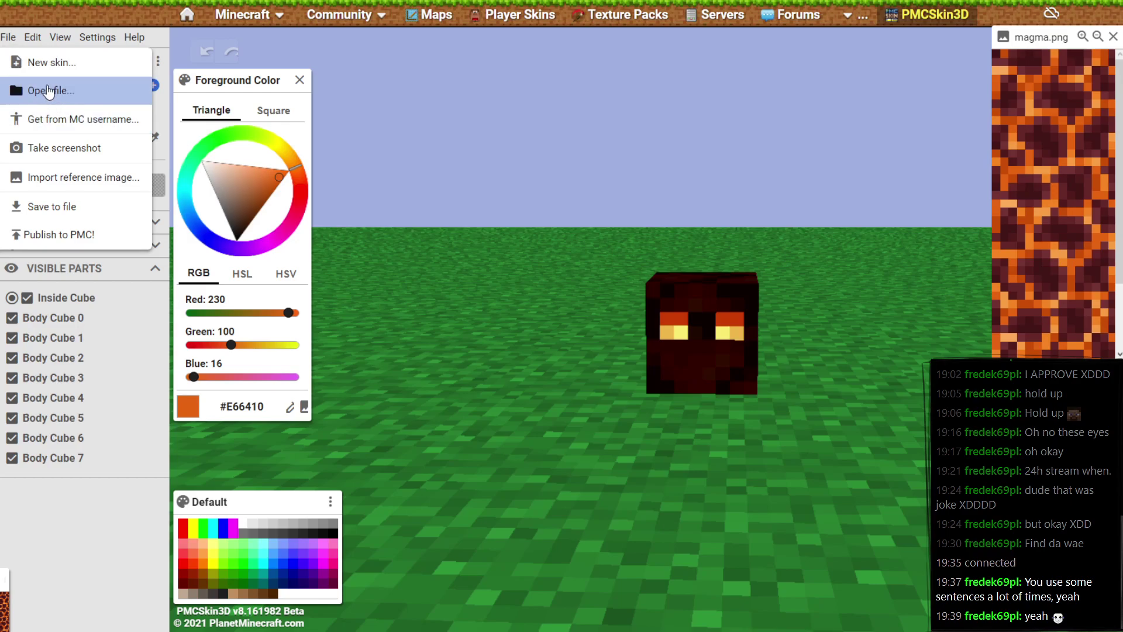
left_click(20, 38)
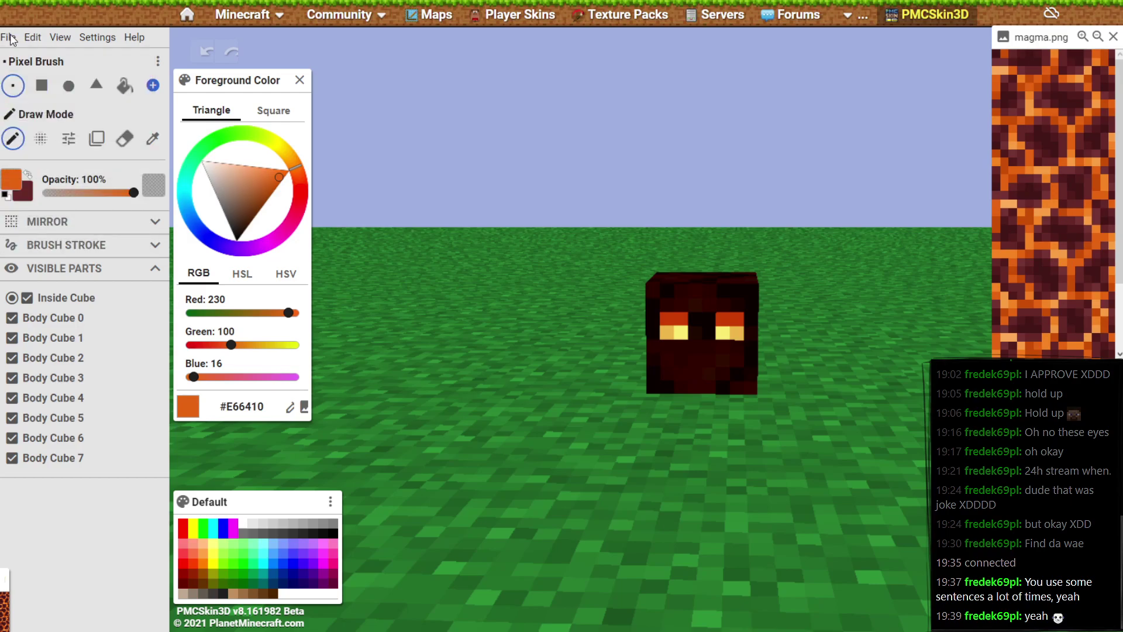
left_click(20, 38)
left_click(22, 62)
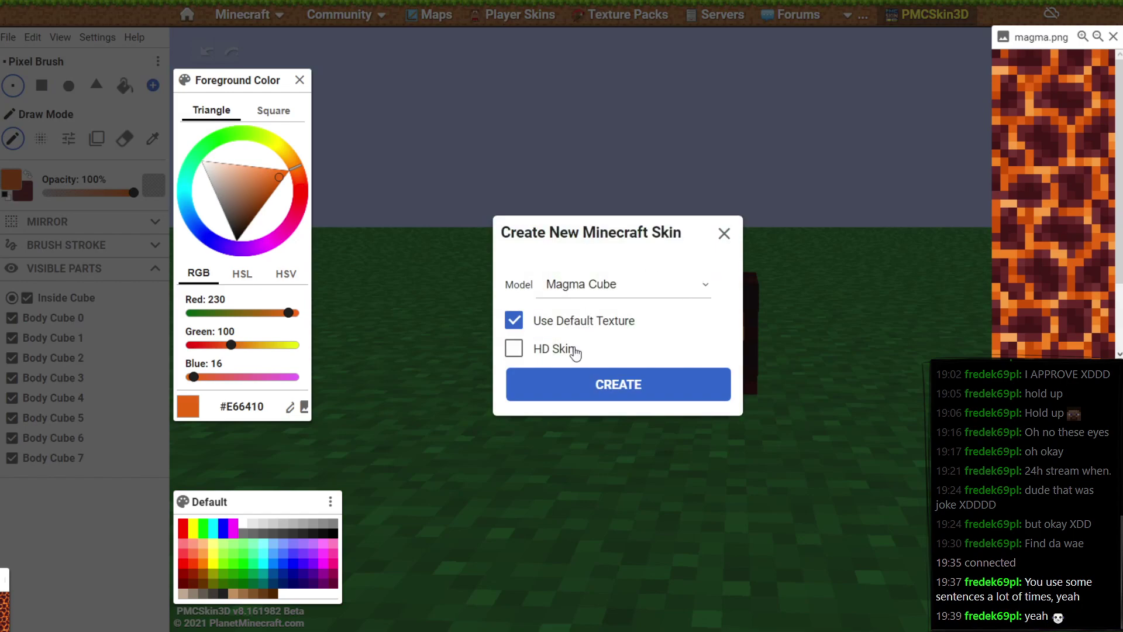
left_click(579, 385)
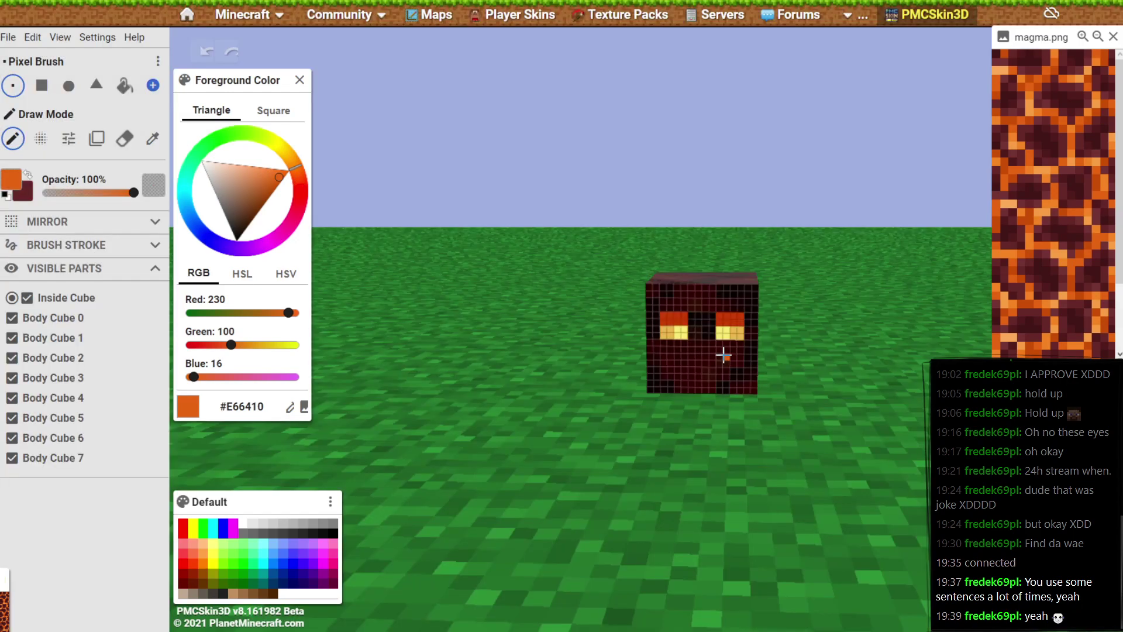
Paint a thin orange #E66410 diagonal crack from the front face's upper left corner down to the left eye.
scroll(683, 424, "up", 3)
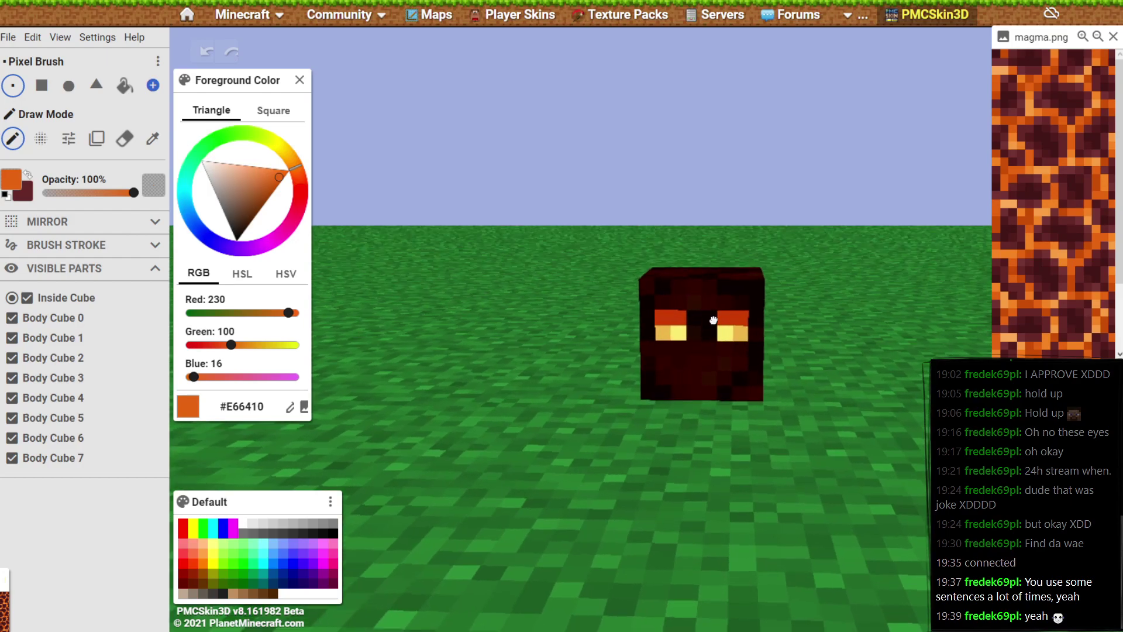
scroll(582, 293, "up", 3)
scroll(660, 258, "down", 3)
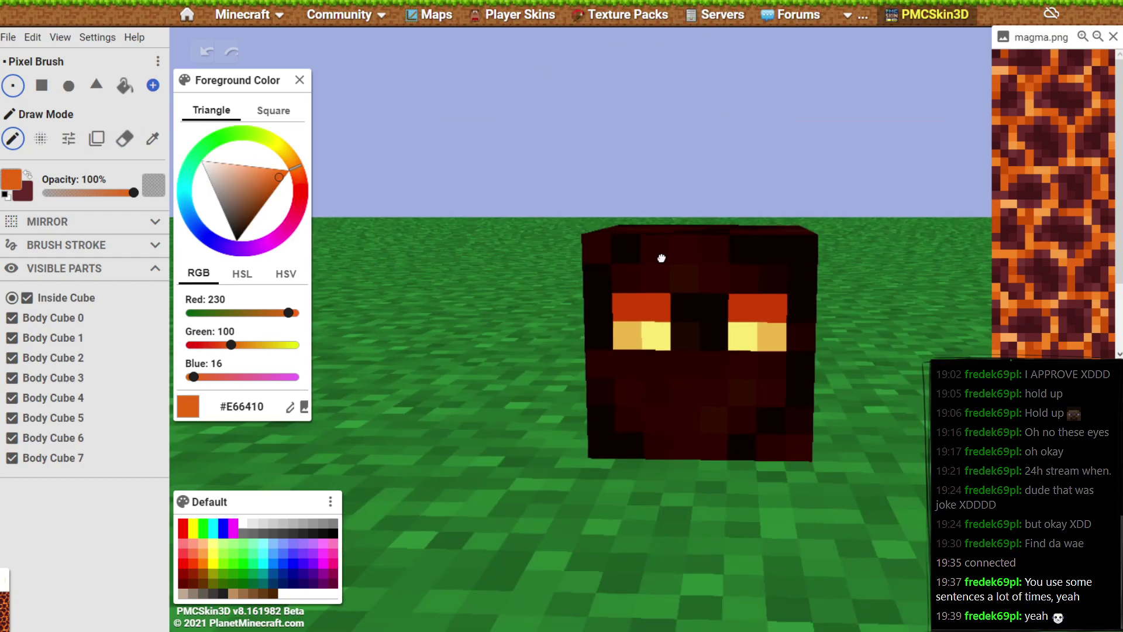
key("n")
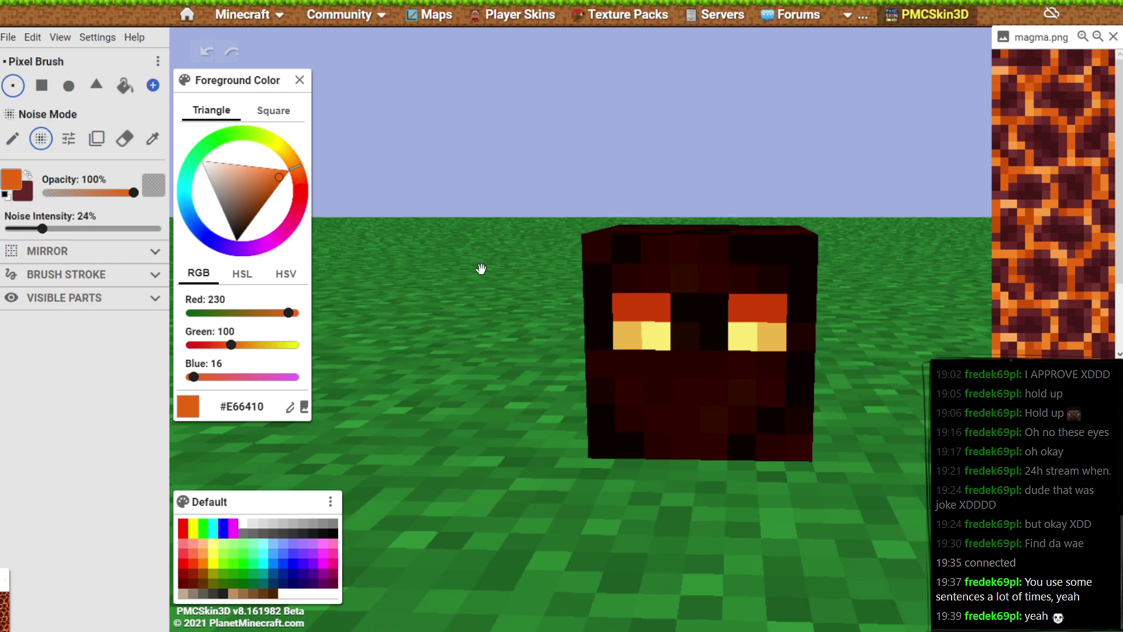
key("d")
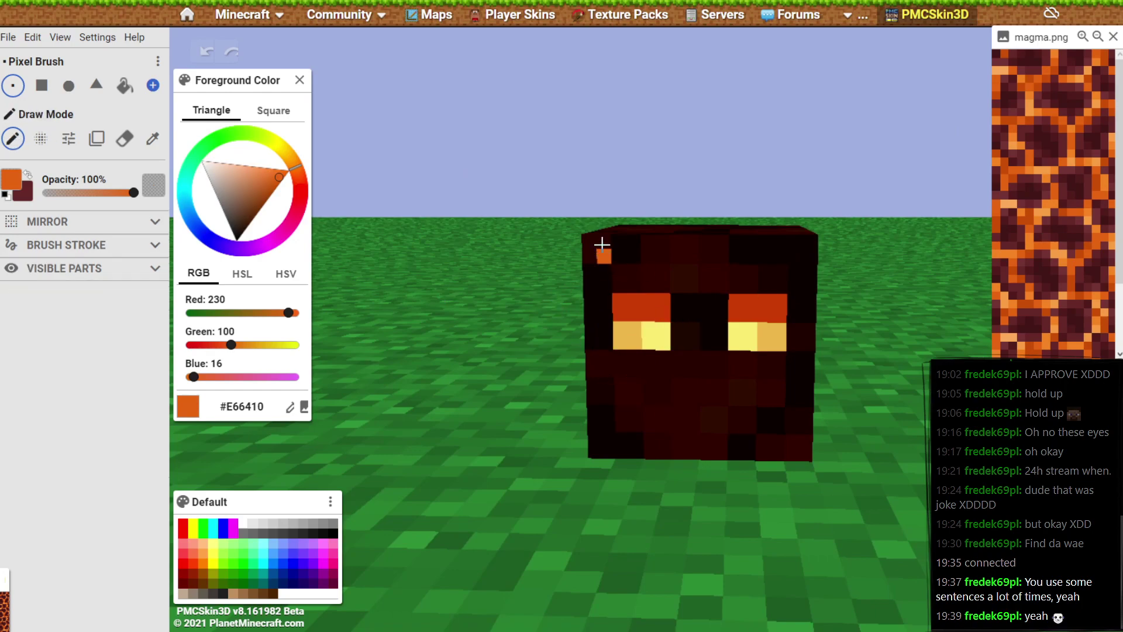
mouse_move(608, 254)
left_mouse_down()
mouse_move(617, 280)
mouse_move(650, 288)
left_mouse_up()
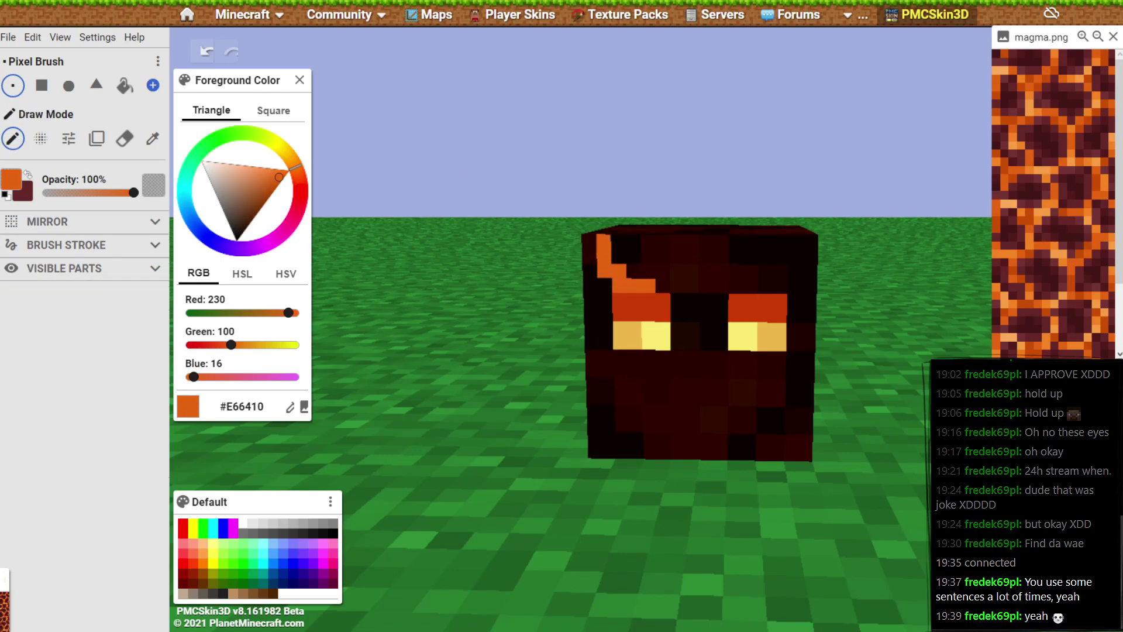
key("ctrl+z")
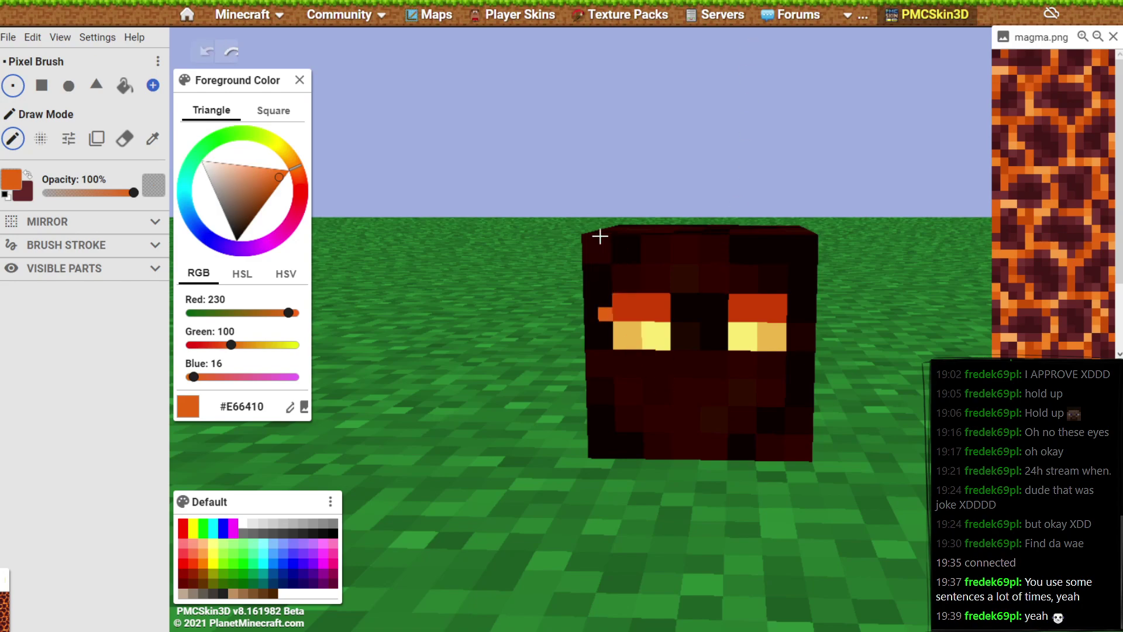
left_click_drag(611, 247, 649, 287)
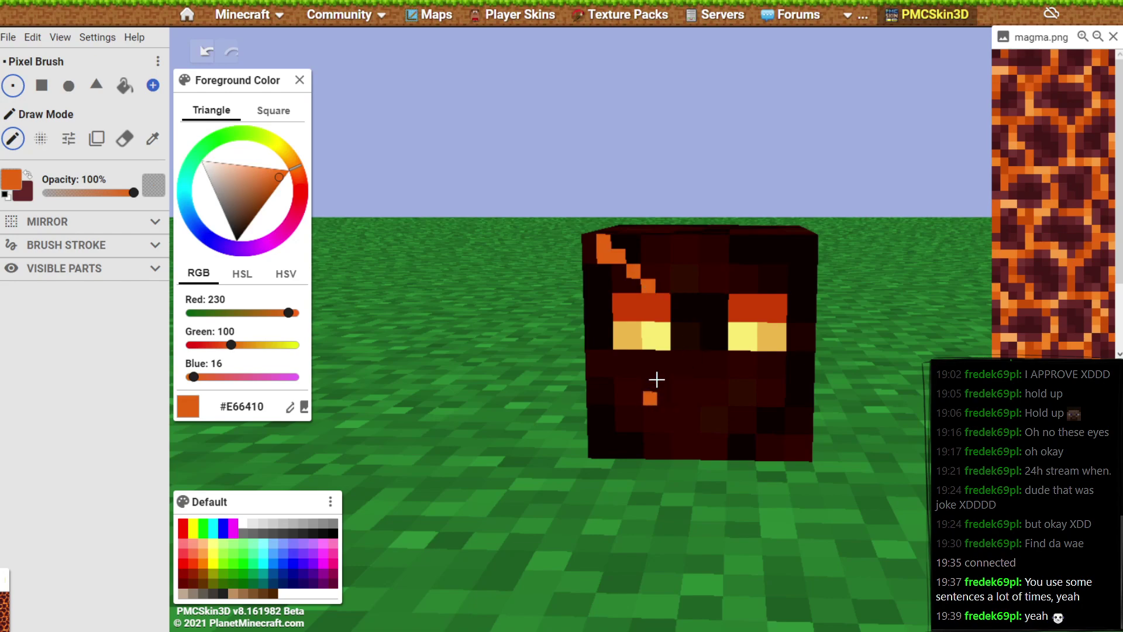
Paint orange cracks from beneath the left eye to the face's left edge, between the eyes and above the right eye.
left_click(660, 358)
mouse_move(650, 356)
left_mouse_down()
mouse_move(643, 392)
mouse_move(598, 420)
left_mouse_up()
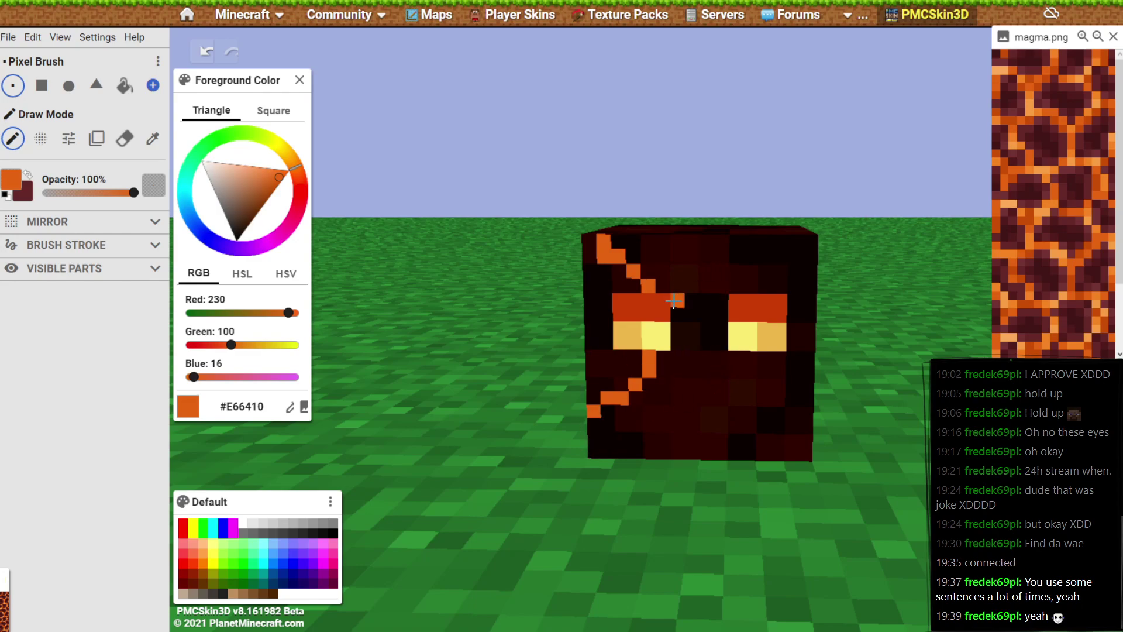
mouse_move(679, 333)
left_mouse_down()
mouse_move(708, 320)
mouse_move(737, 282)
mouse_move(773, 288)
mouse_move(760, 286)
mouse_move(736, 240)
left_mouse_up()
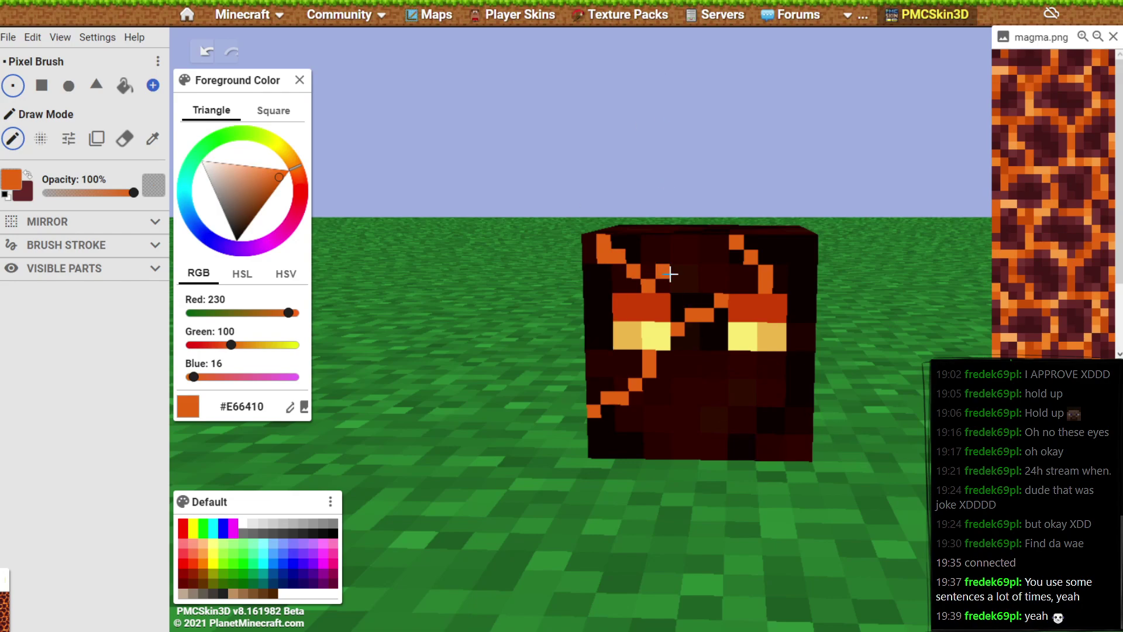
Add orange pixels above and between the eyes to connect the cracks into an arch on the forehead.
left_click(663, 285)
left_click(678, 301)
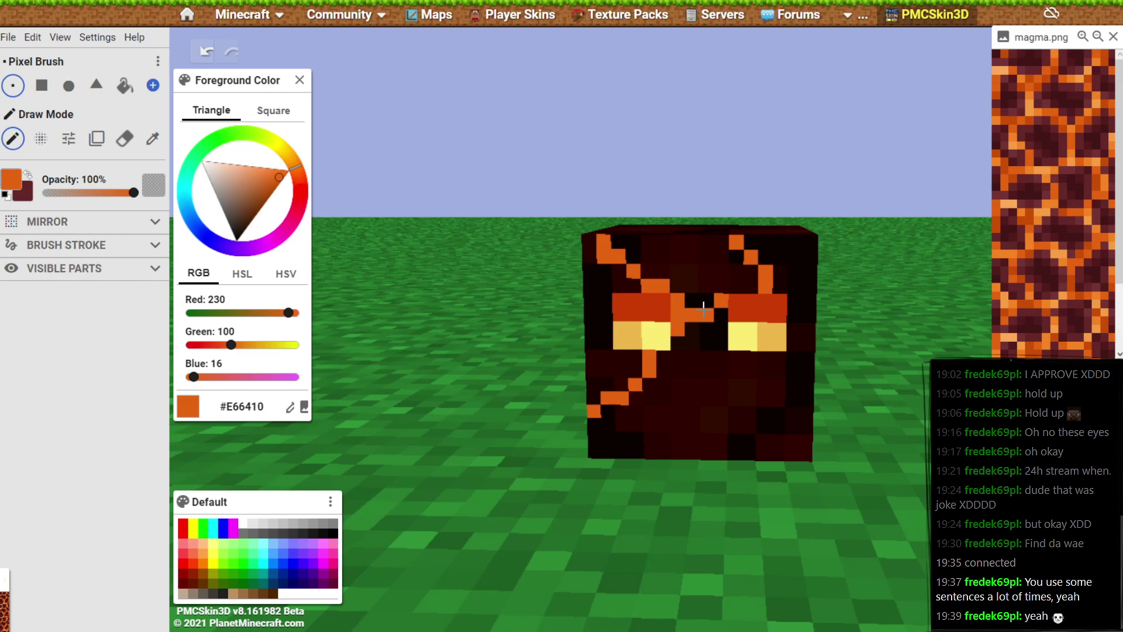
left_click(751, 286)
left_click(663, 275)
left_click(680, 265)
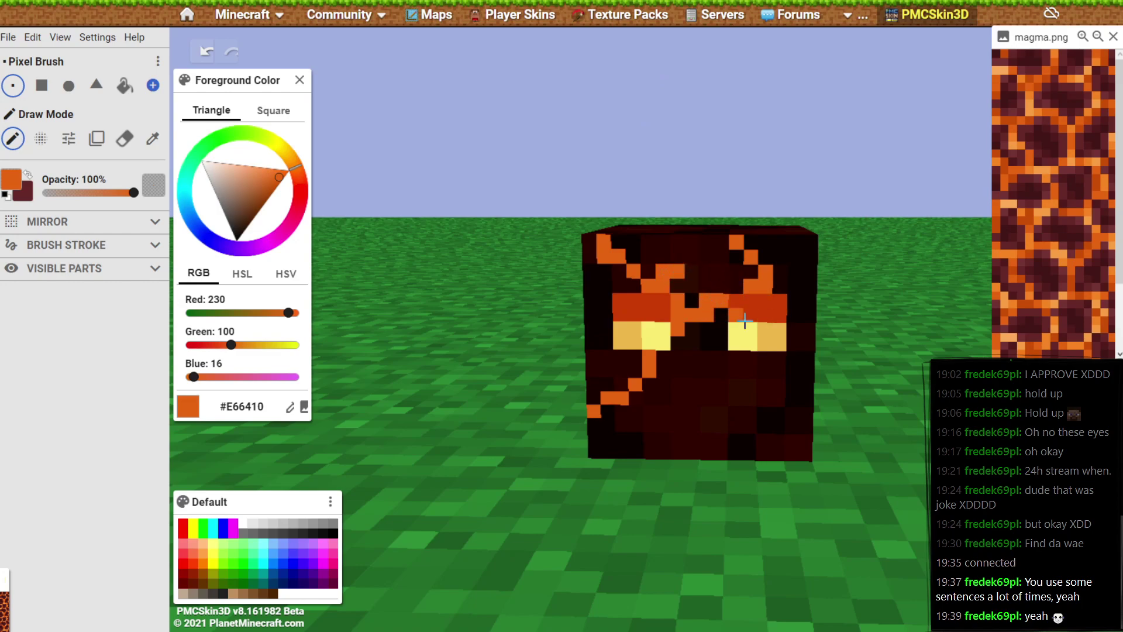
left_click(682, 261)
left_click(692, 241)
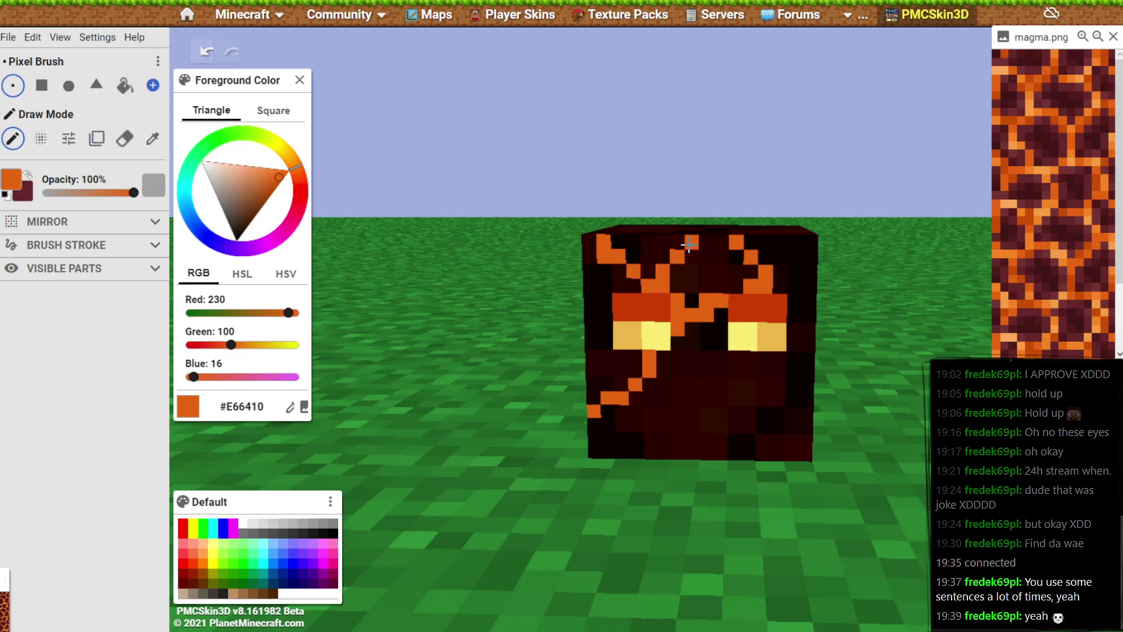
left_click(707, 255)
left_click(720, 274)
left_click(699, 297)
left_click(722, 286)
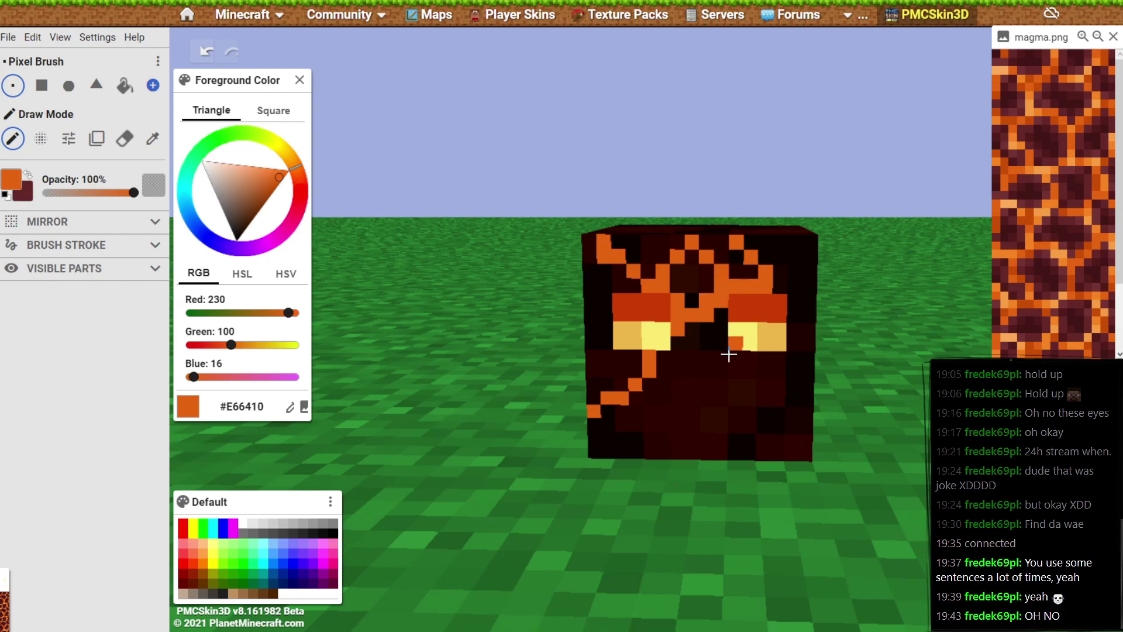
Paint an orange crack from beneath the right eye across the lower face to the left crack.
left_click(749, 358)
mouse_move(739, 355)
left_mouse_down()
mouse_move(724, 385)
mouse_move(731, 380)
mouse_move(648, 408)
mouse_move(678, 409)
mouse_move(680, 396)
mouse_move(650, 400)
left_mouse_up()
key("ctrl+z")
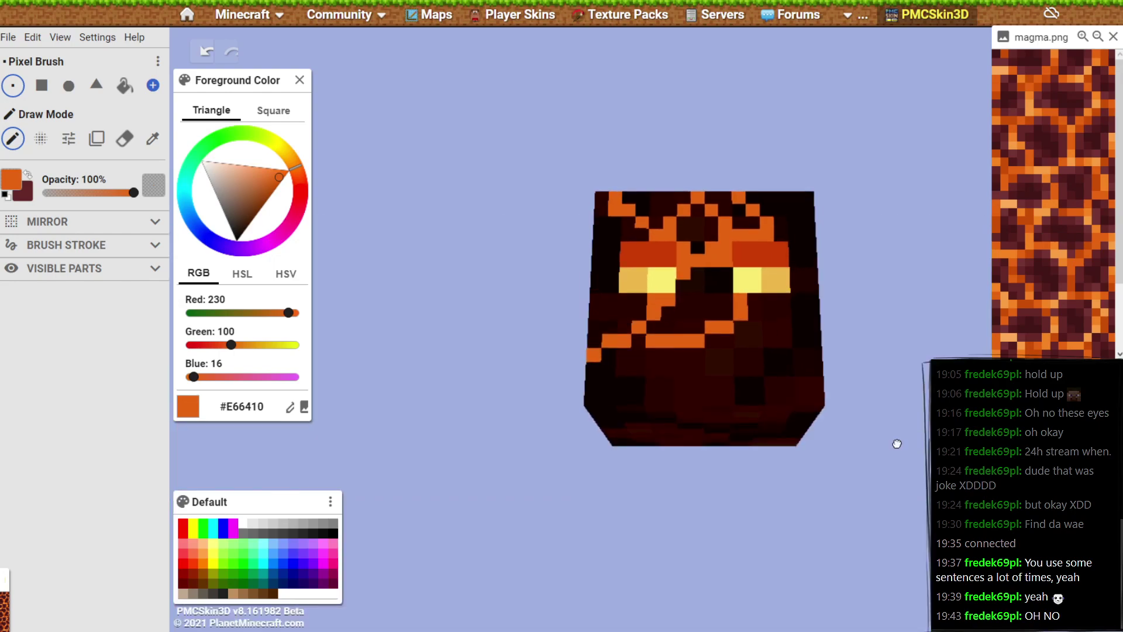
left_click_drag(881, 510, 897, 496)
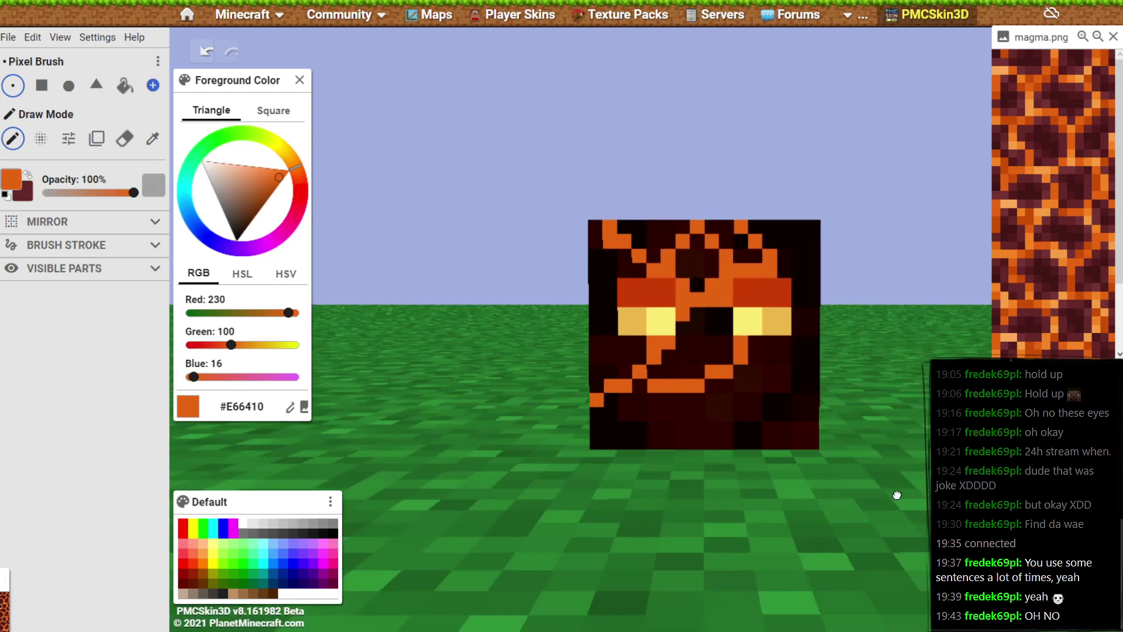
Undo all the orange crack strokes on the magma cube's front face.
key("ctrl+z")
key("ctrl+z")
key("ctrl+z")
key("ctrl+z")
key("ctrl+z")
key("ctrl+z")
key("ctrl+z")
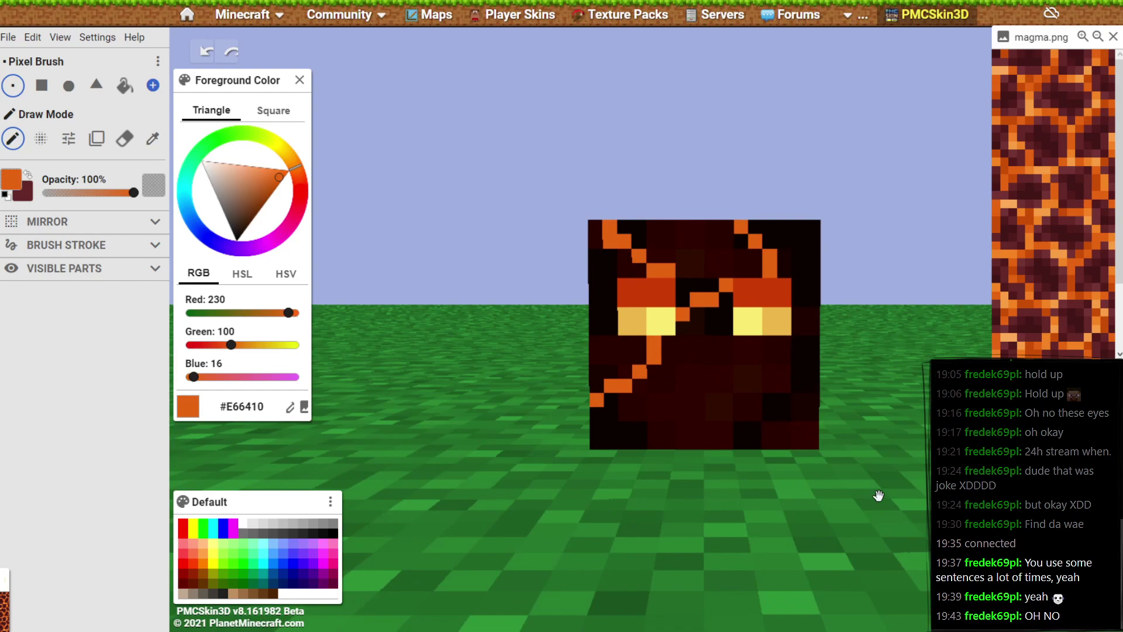
key("ctrl+z")
key("ctrl+z")
key("ctrl+z")
key("ctrl+z")
key("ctrl+z")
key("ctrl+z")
key("ctrl+z")
key("ctrl+z")
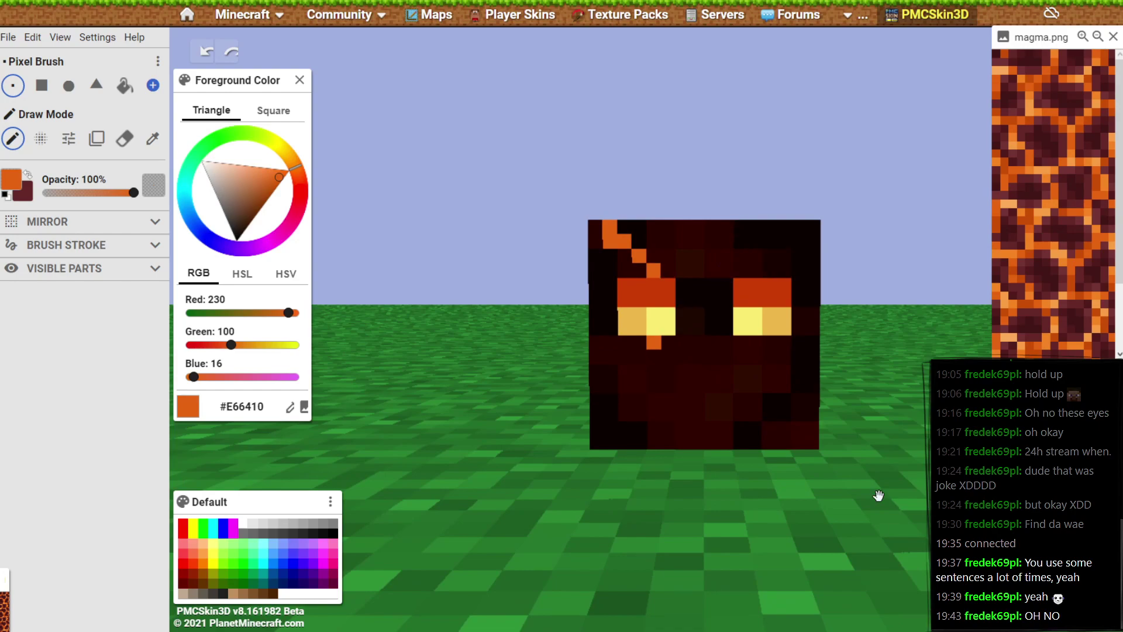
key("ctrl+z")
key("ctrl+z")
key("ctrl+z")
key("ctrl+z")
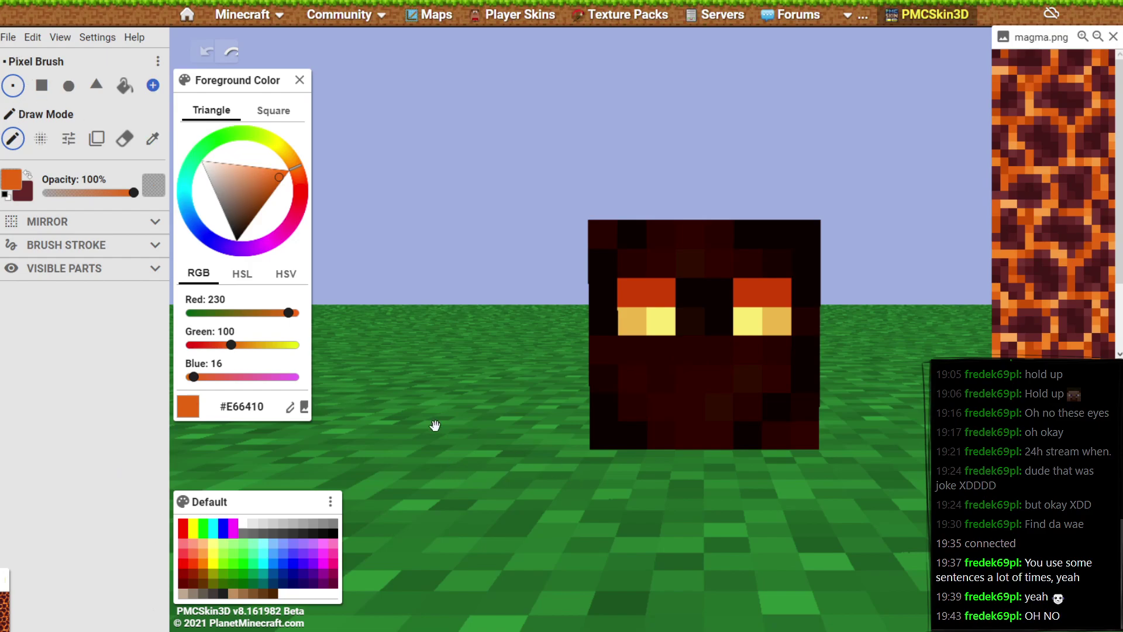
Examine the default magma cube texture on the 3D cube and in the flat texture layout.
left_click_drag(424, 396, 794, 516)
left_click_drag(862, 494, 845, 517)
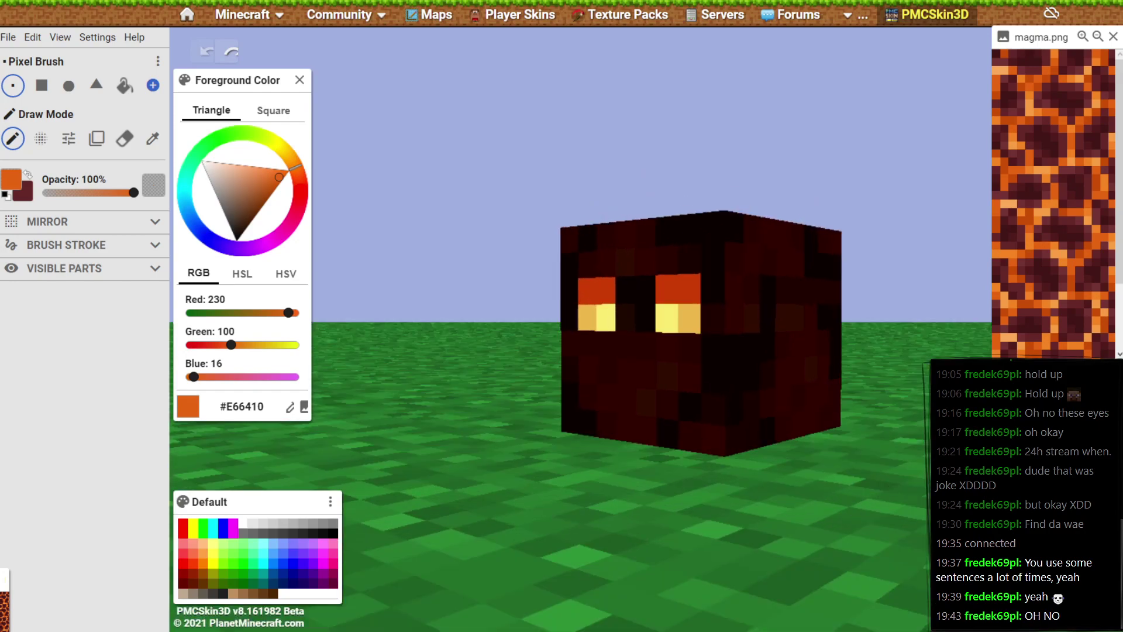
key("space")
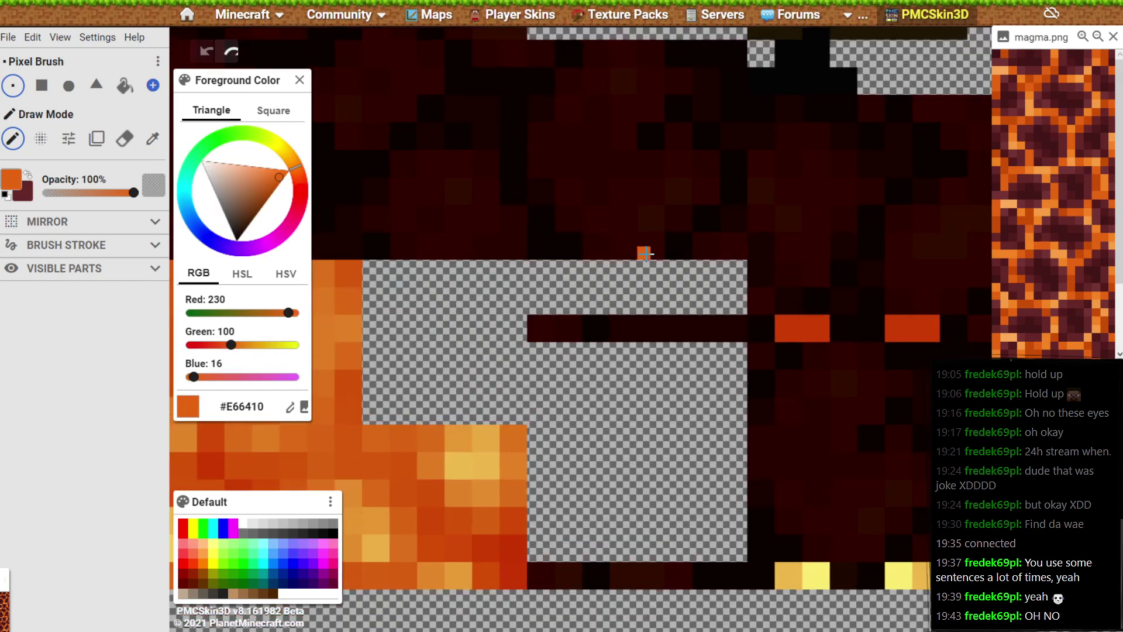
scroll(644, 259, "down", 3)
scroll(655, 368, "up", 3)
scroll(655, 368, "down", 2)
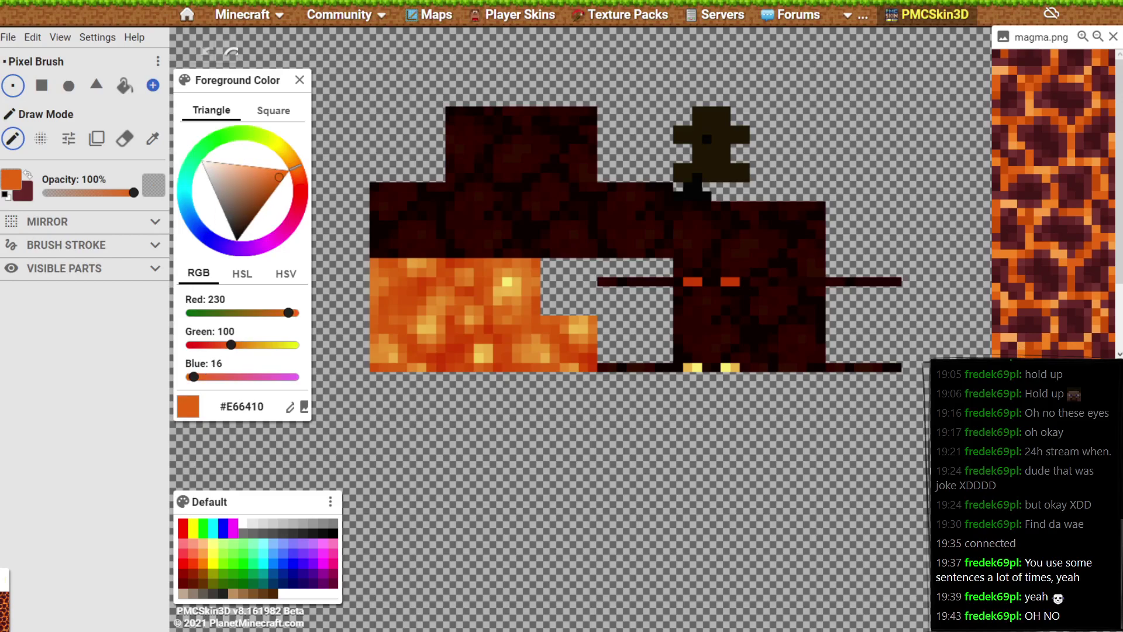
key("Tab")
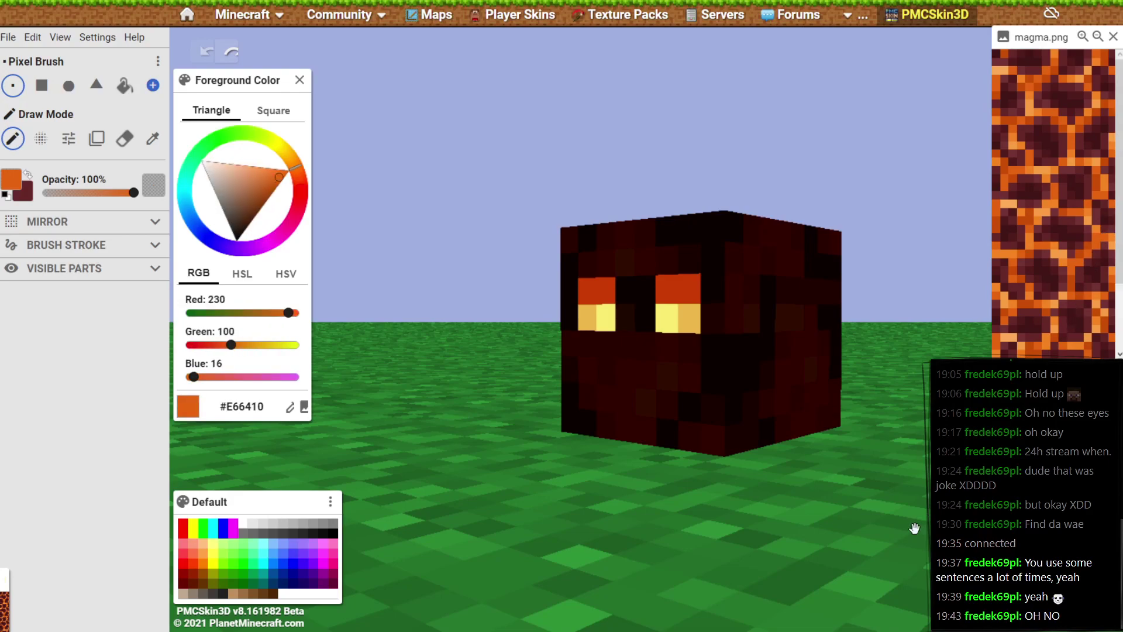
left_click_drag(436, 513, 539, 523)
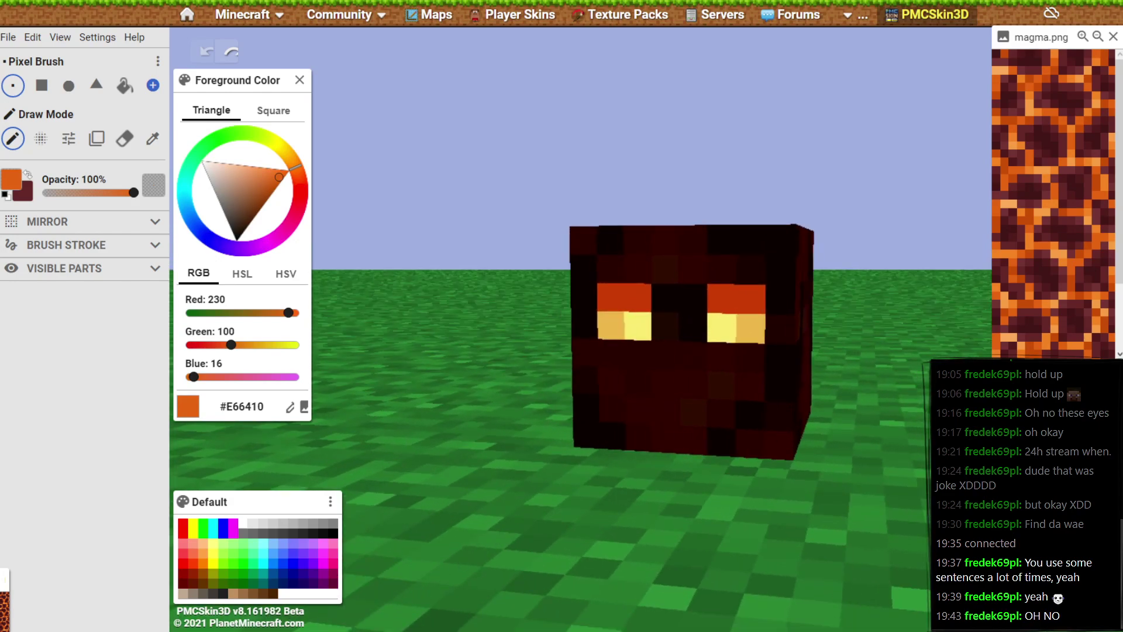
mouse_move(901, 507)
left_mouse_down()
mouse_move(790, 515)
mouse_move(673, 503)
left_mouse_up()
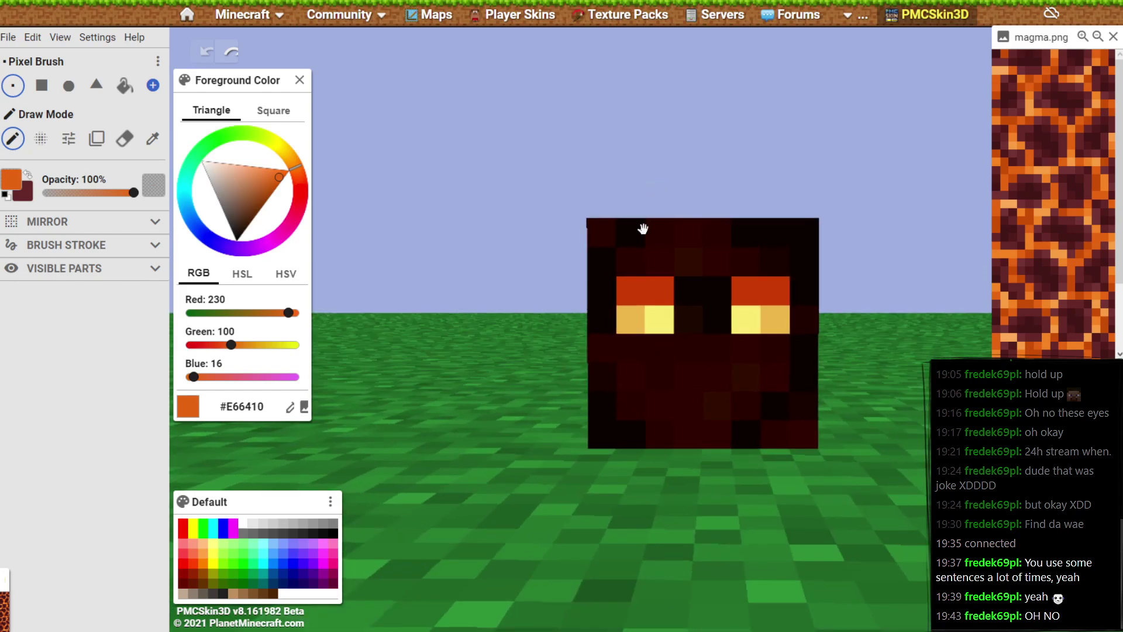
left_click(638, 283)
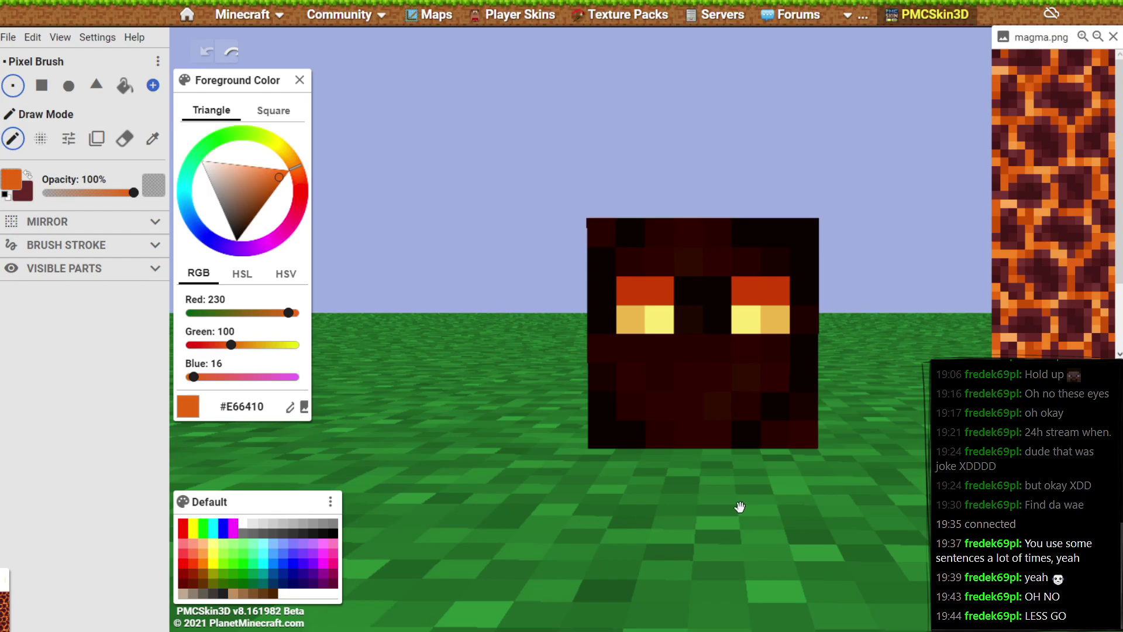
left_click_drag(902, 427, 849, 515)
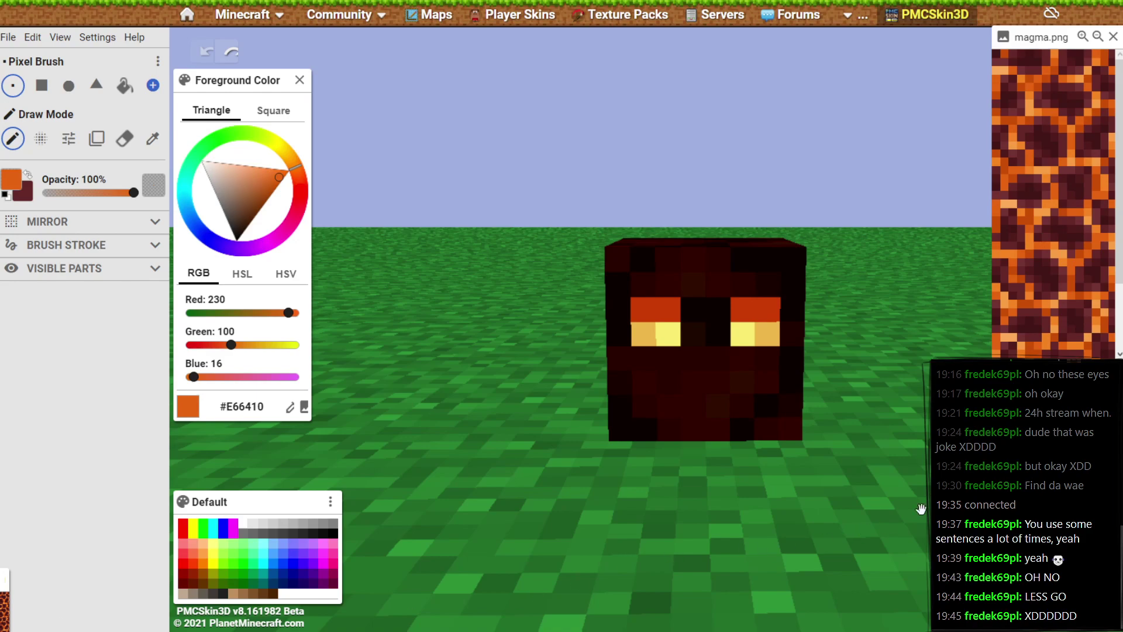
left_click_drag(922, 509, 257, 608)
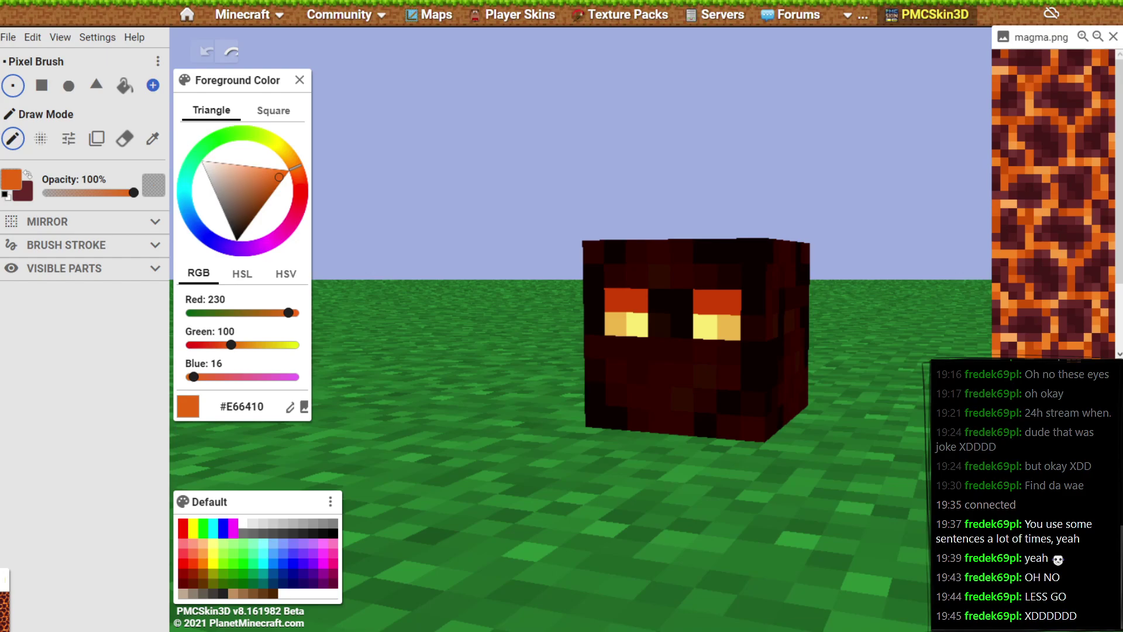
Switch to Minecraft and put Magma Cream and a Magma Block from the creative inventory into the hotbar, searching for "magm".
key("alt+Tab")
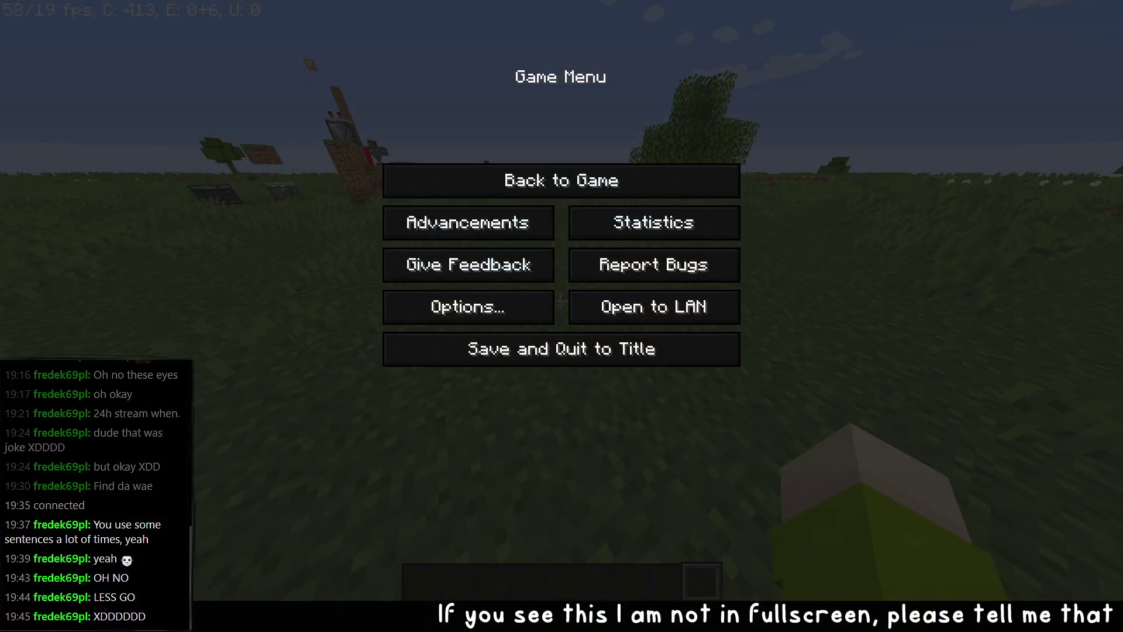
key("Escape")
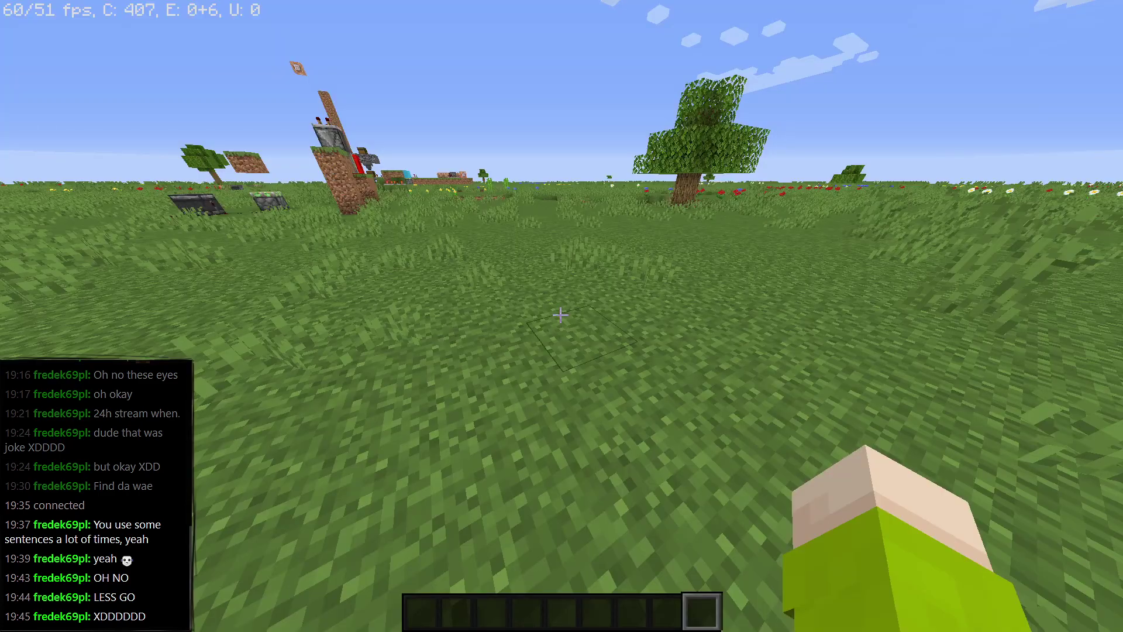
key("e")
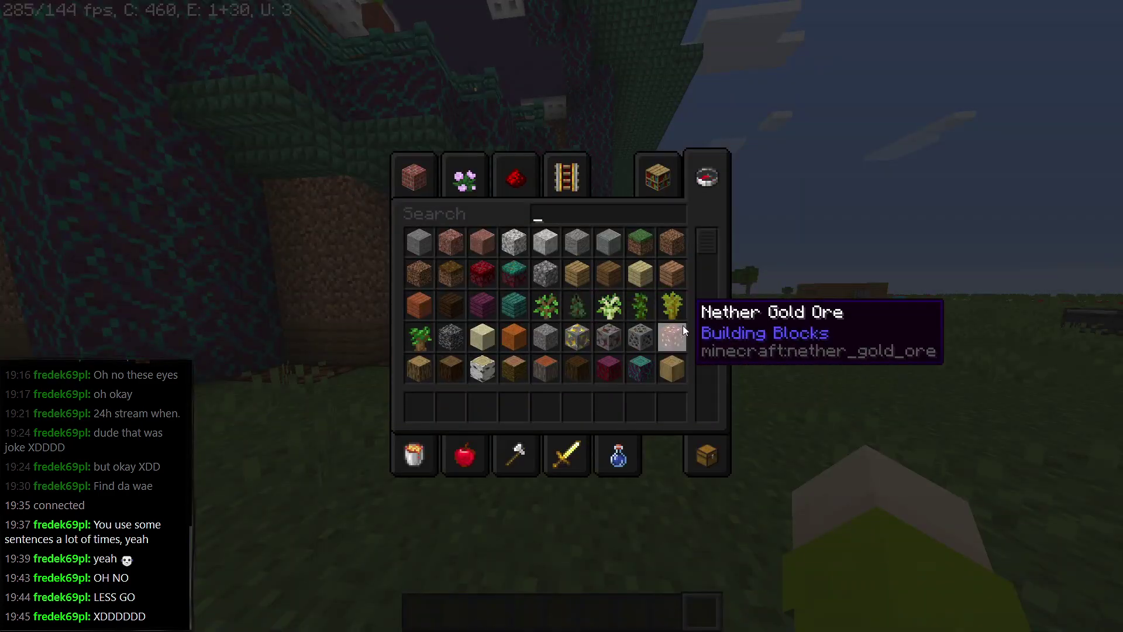
left_click(691, 170)
type("magm")
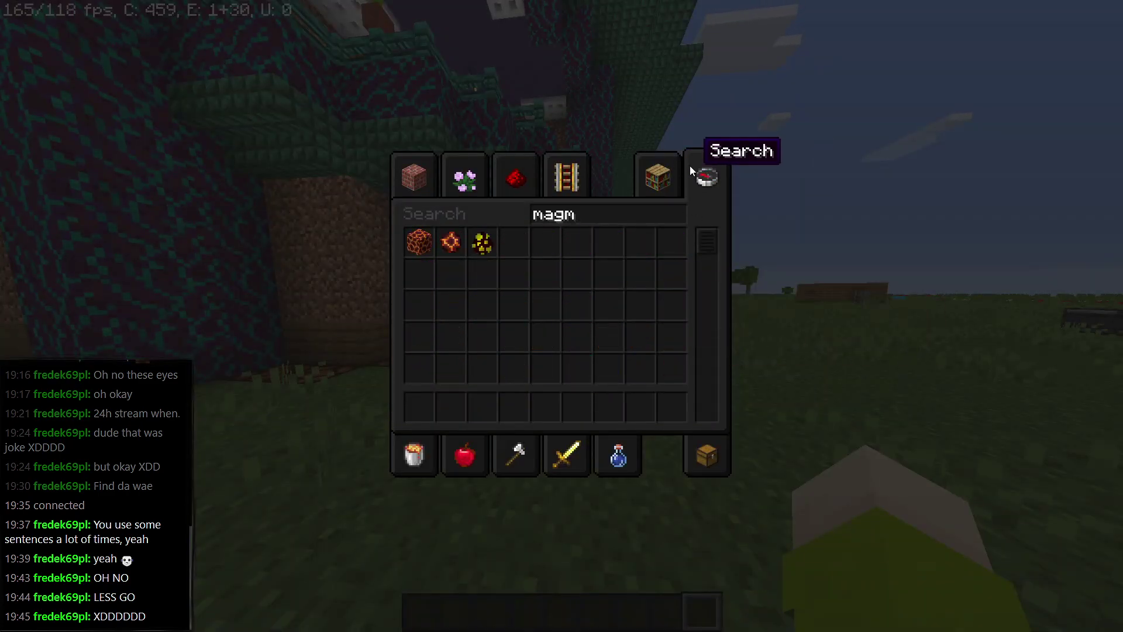
left_click(420, 243)
left_click(671, 407)
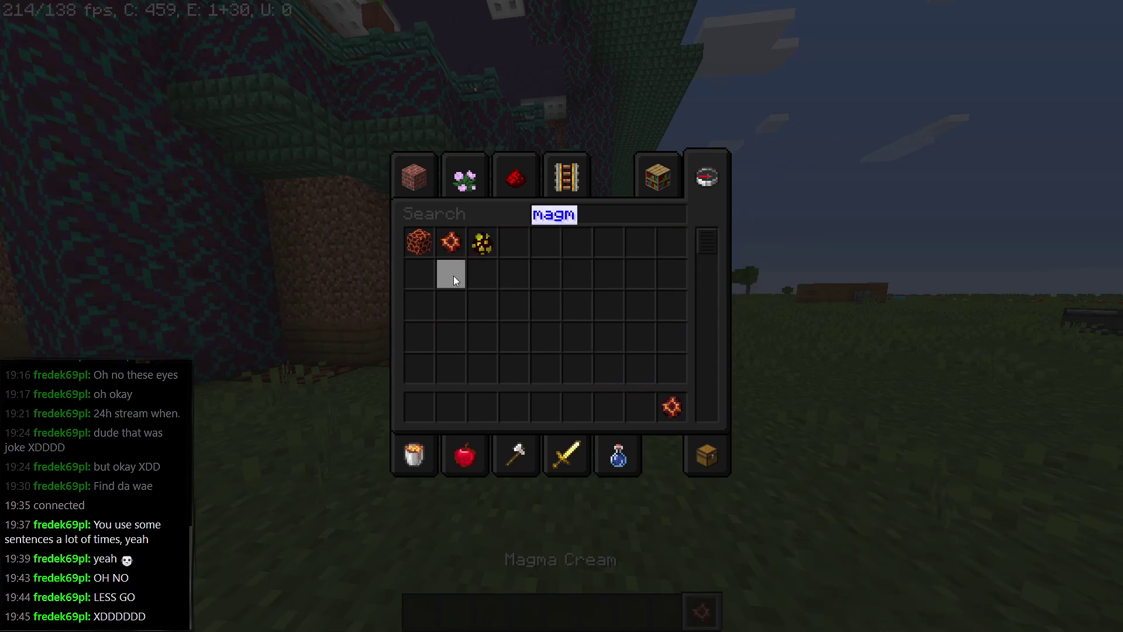
left_click(419, 242)
left_click(636, 408)
key("Escape")
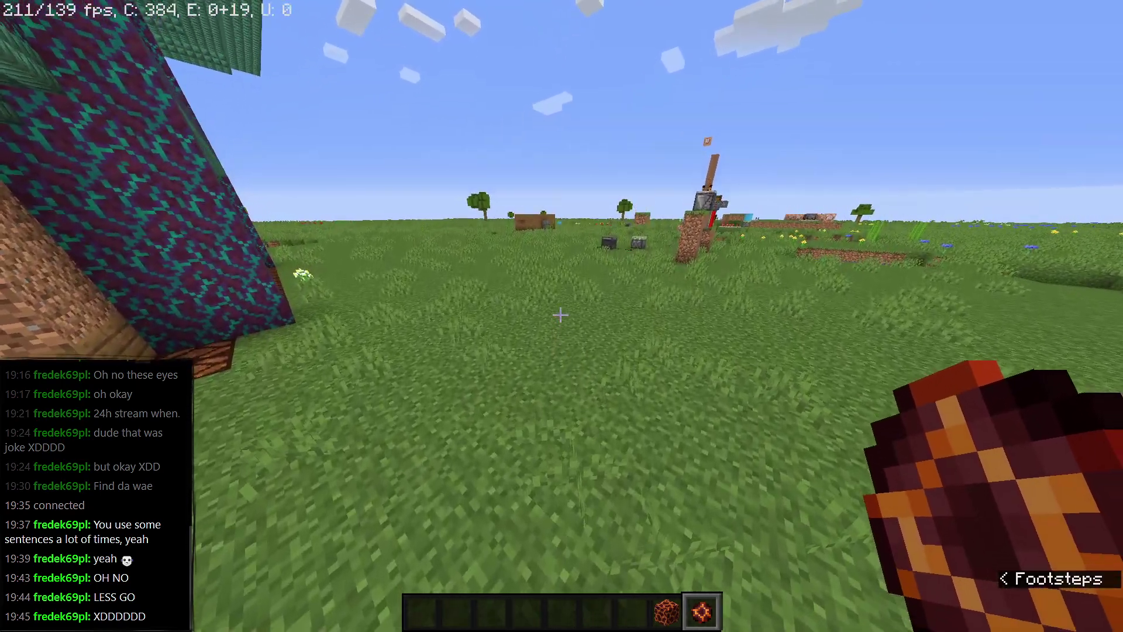
Place the Magma Block on the grass and drop the Magma Cream beside it.
scroll(560, 316, "up", 3)
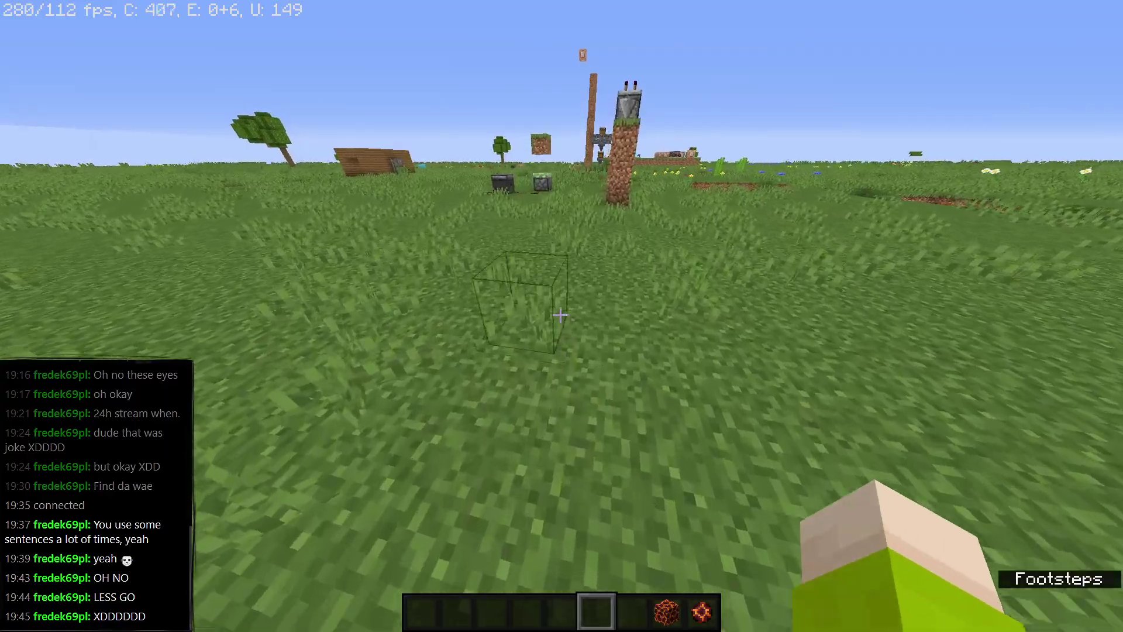
scroll(560, 315, "down", 2)
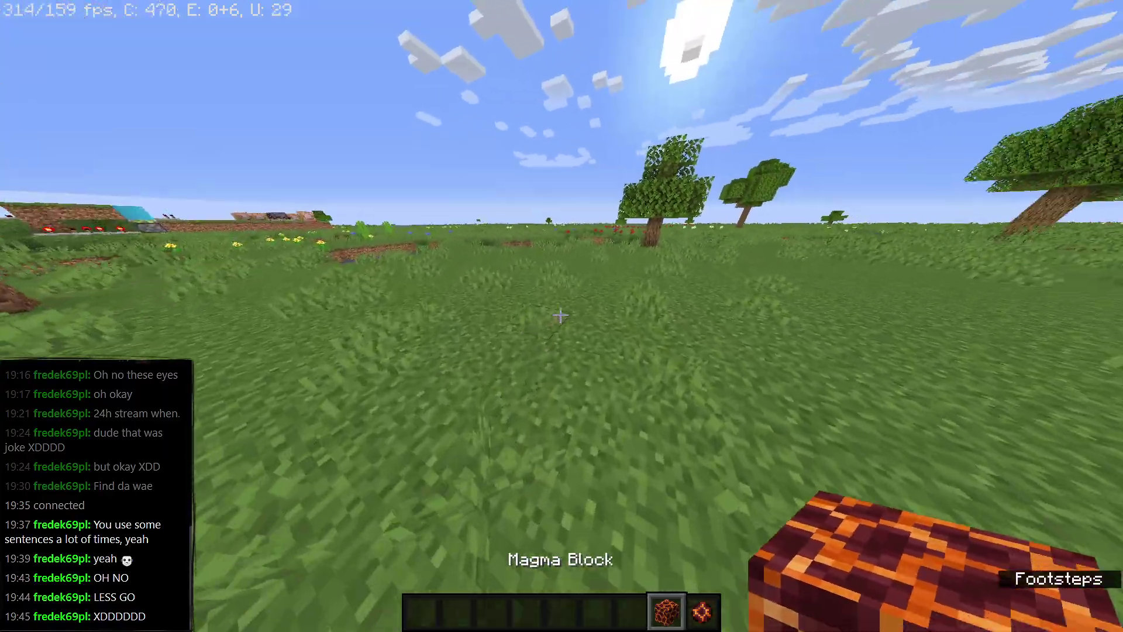
right_click(560, 316)
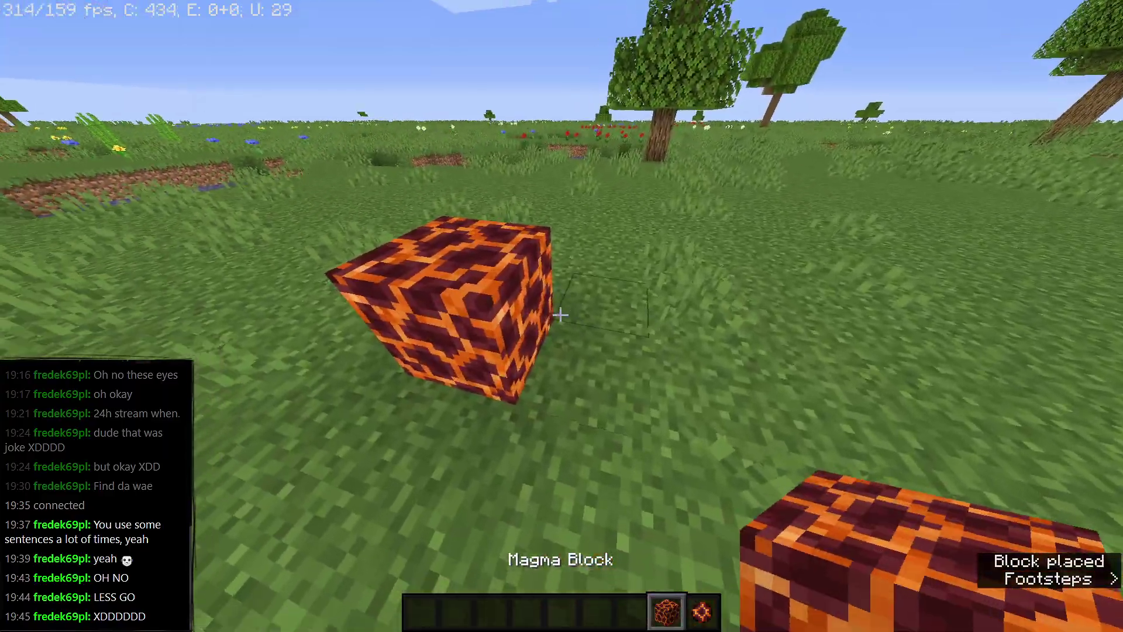
scroll(560, 316, "down", 1)
key("q")
key("w")
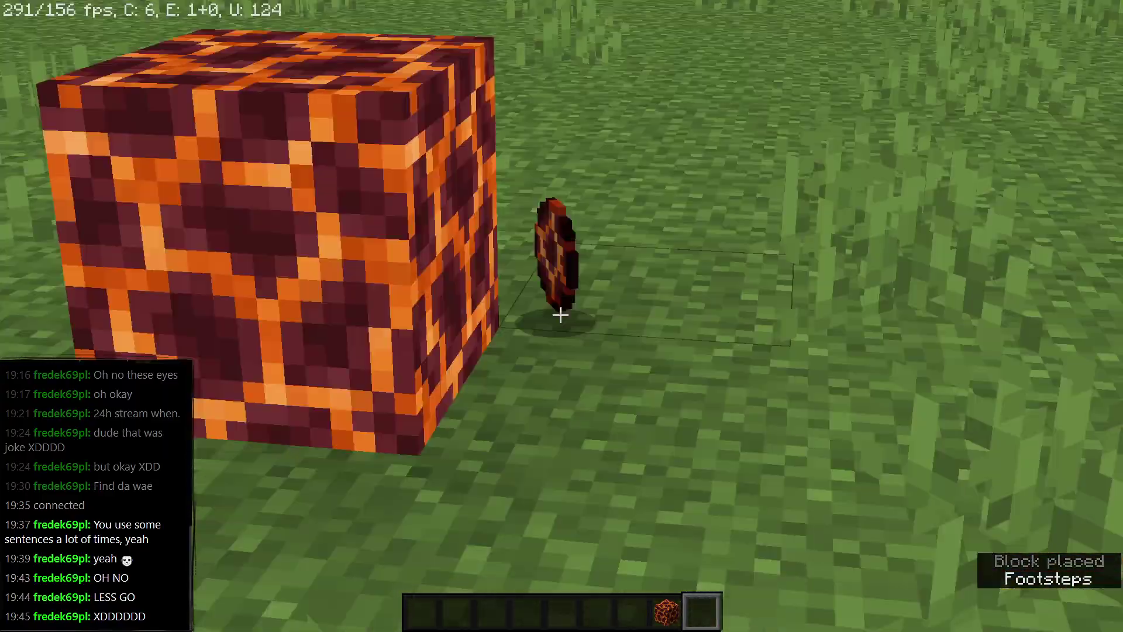
Compare the Magma Block texture with the dropped Magma Cream from close up and from several distances.
key("s")
key("w")
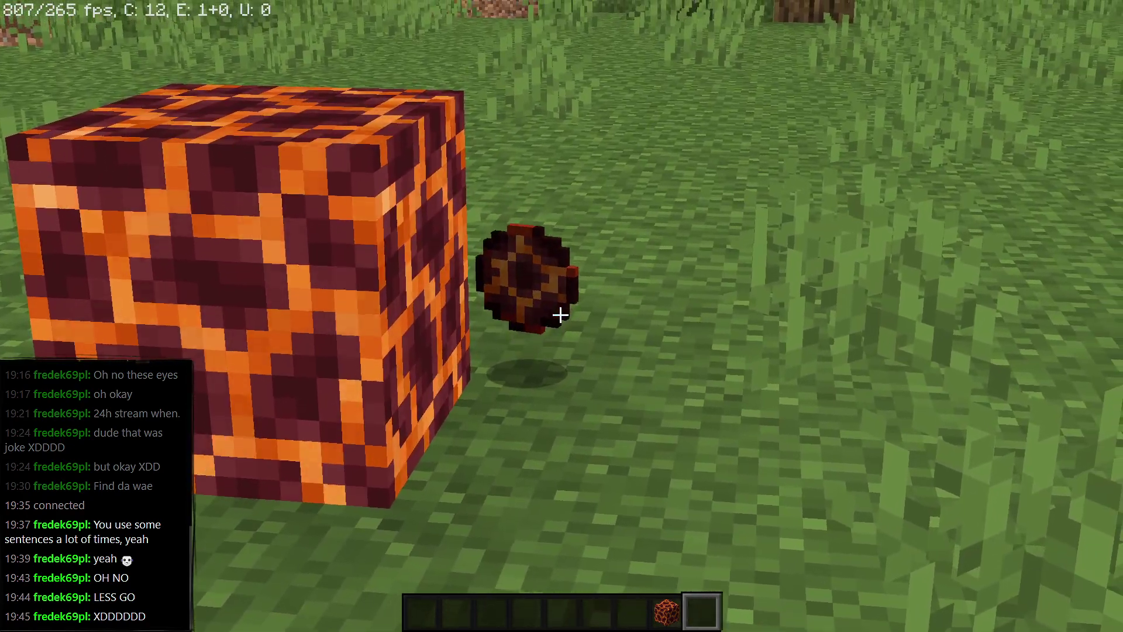
key("s")
left_click(561, 316)
key("s")
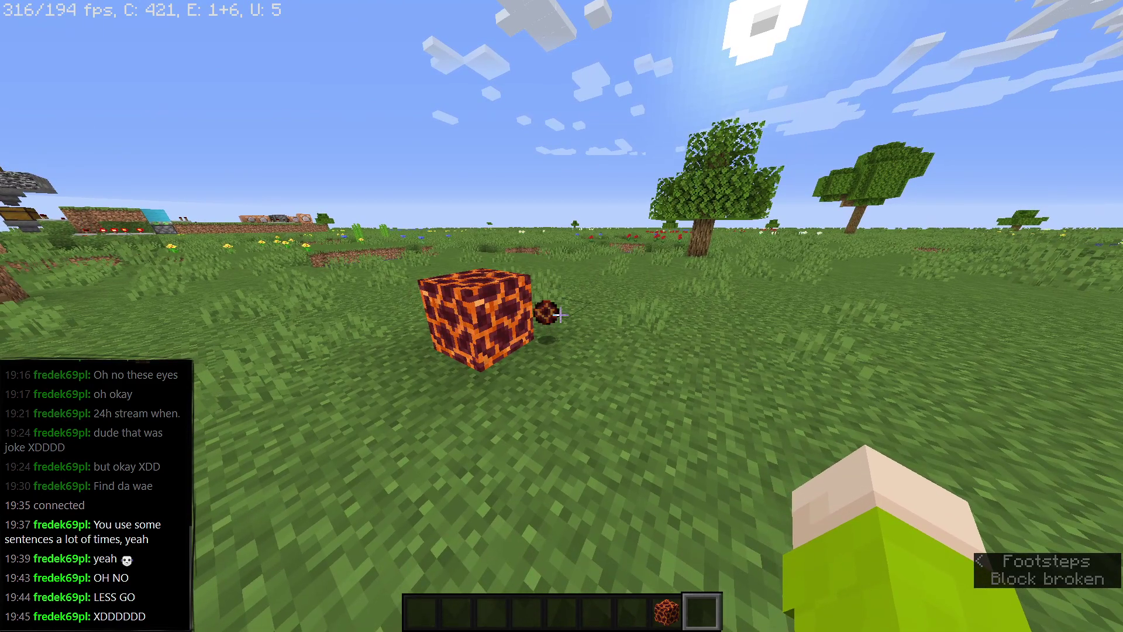
key("d")
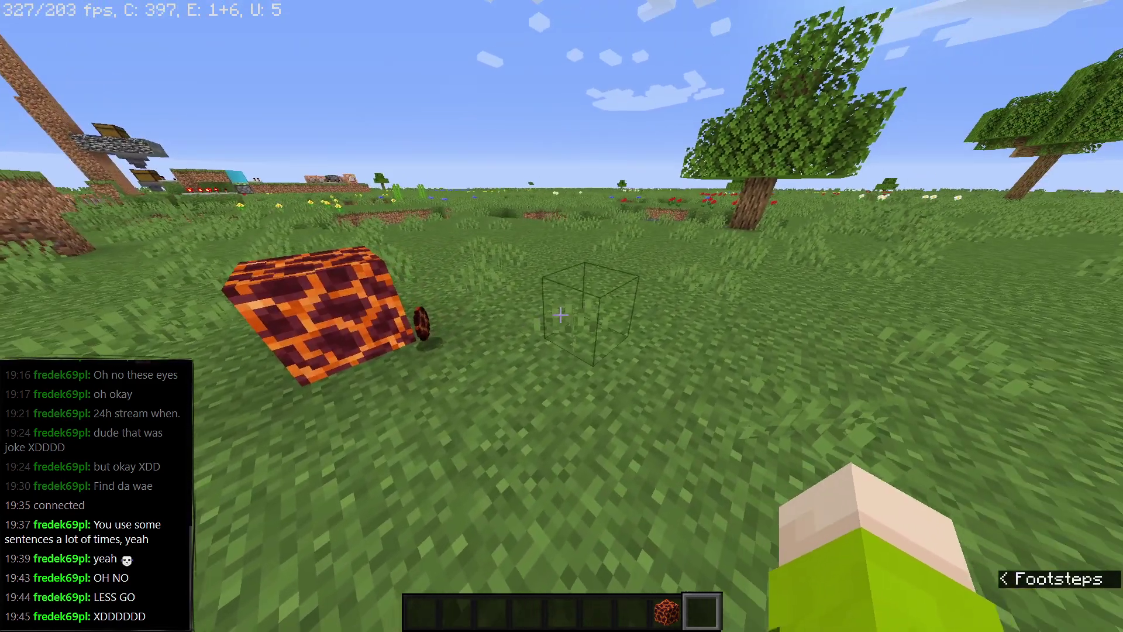
left_click(560, 316)
key("c")
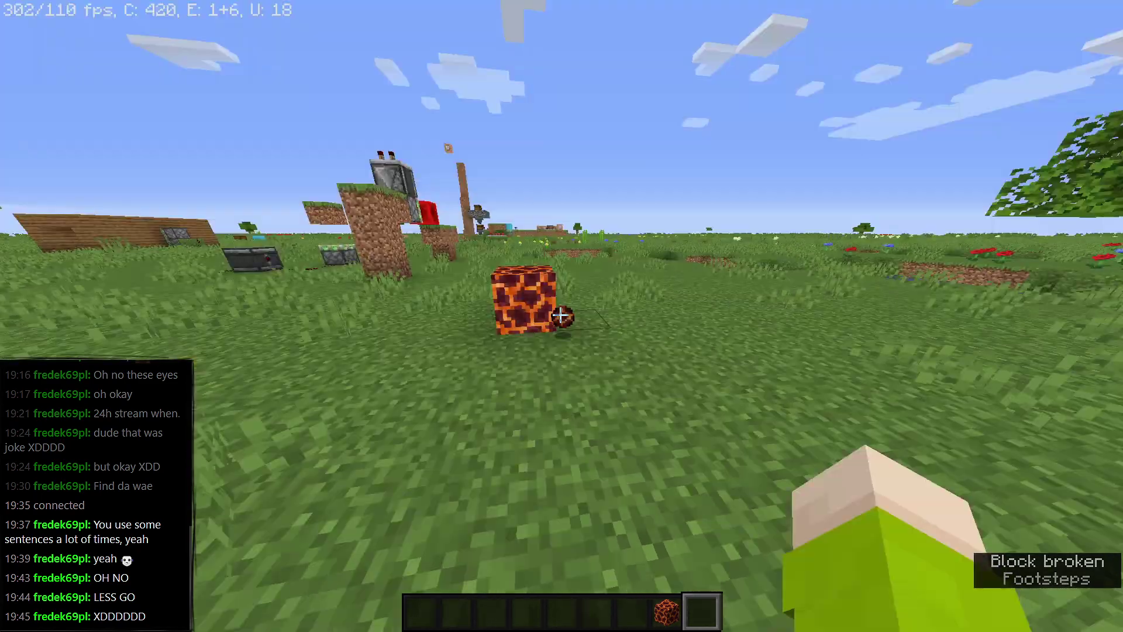
key("c")
key("w")
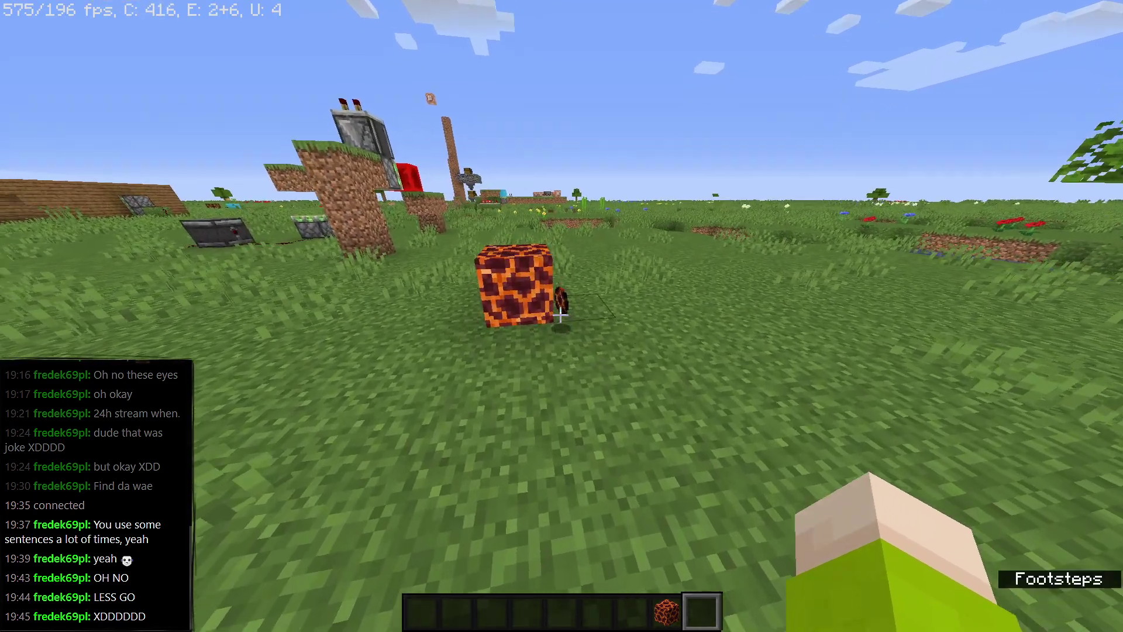
Find the Magma Cube Spawn Egg by searching for "magm" and put it in the last hotbar slot.
type("e")
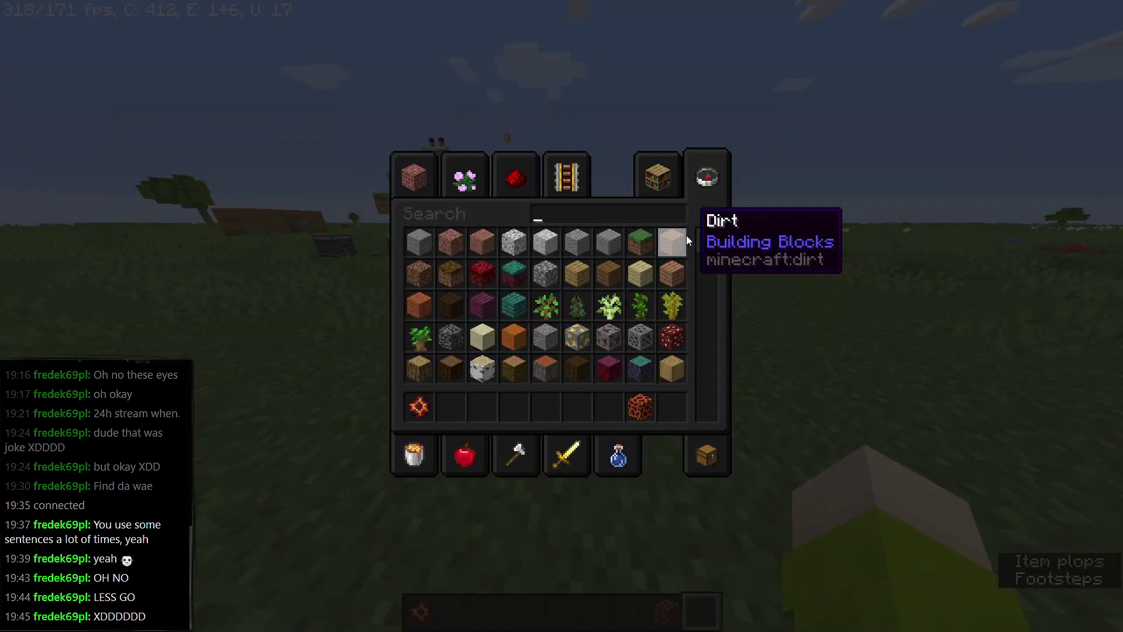
type("mag")
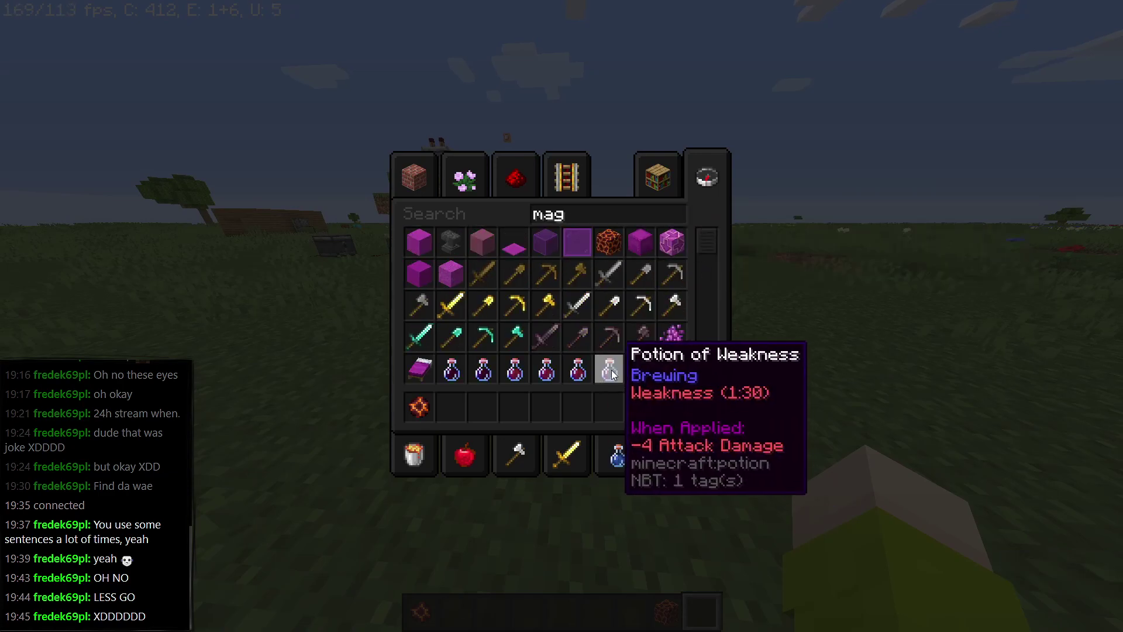
type("m")
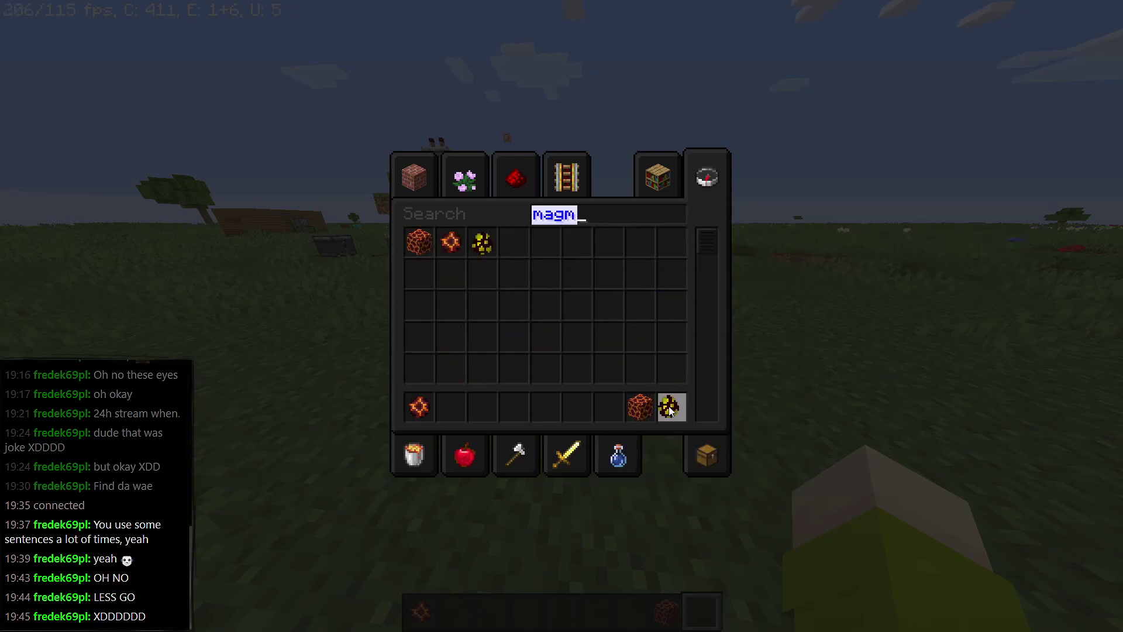
key("Escape")
Spawn a magma cube near the Magma Block and pause the game to compare their textures.
right_click(561, 316)
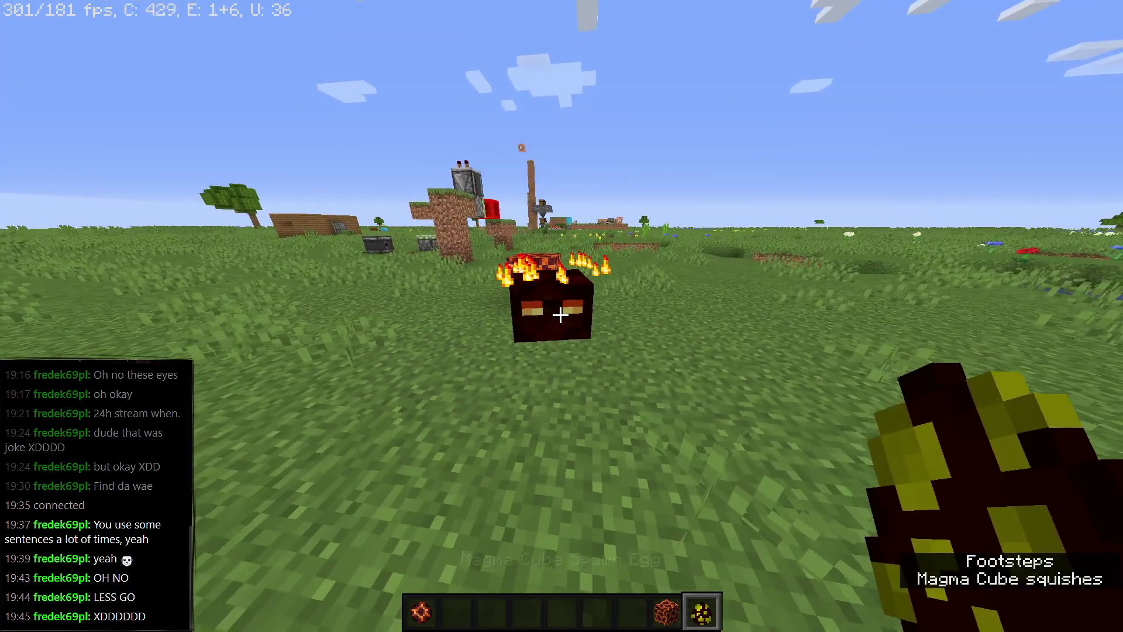
key("a")
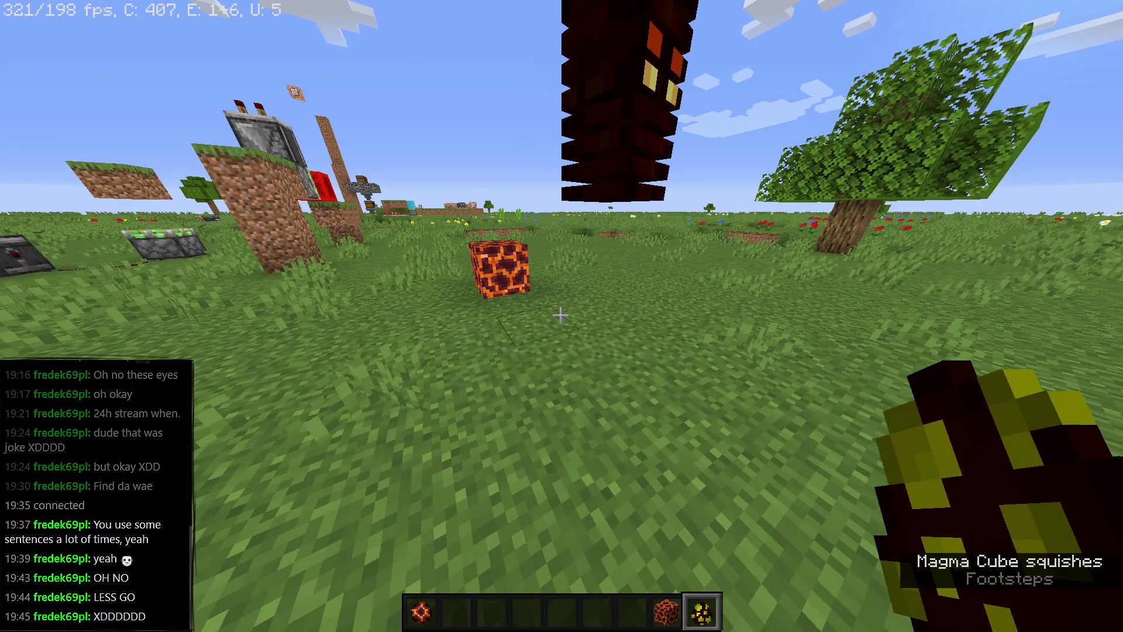
key("F3+Escape")
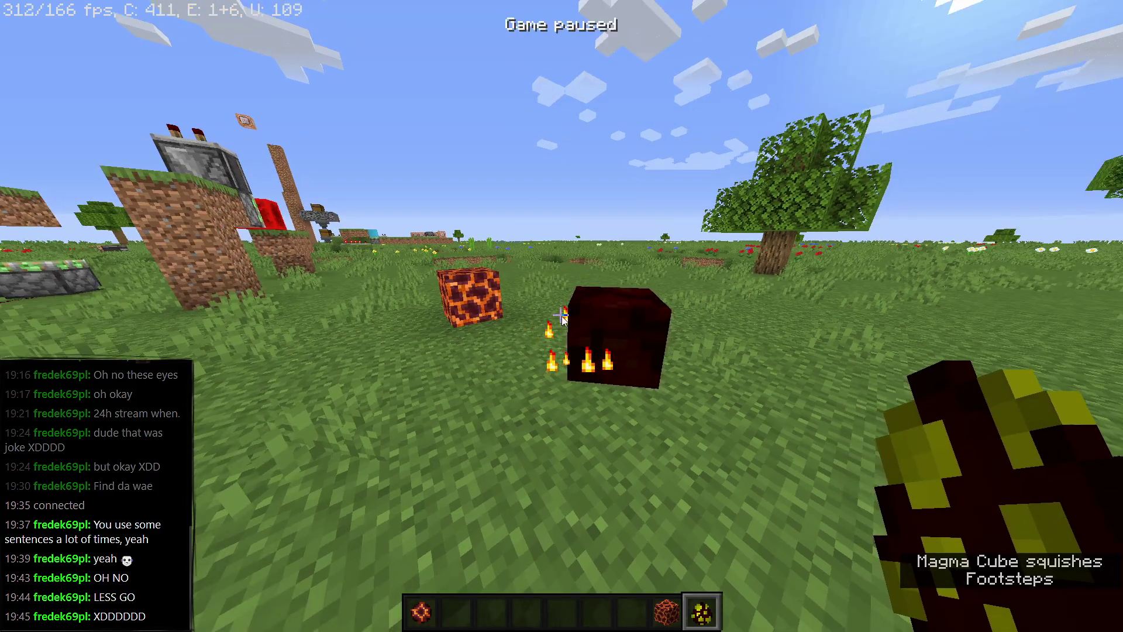
left_click(599, 466)
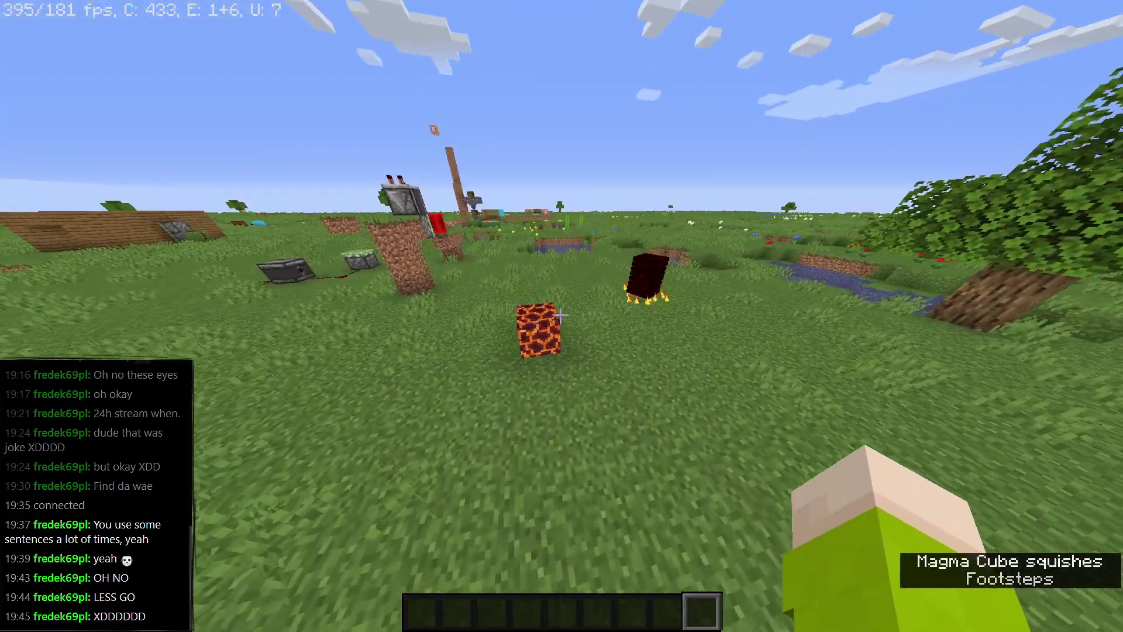
Search the creative inventory for "mag" and put a stack of 64 Magma Cream in the last hotbar slot.
key("e")
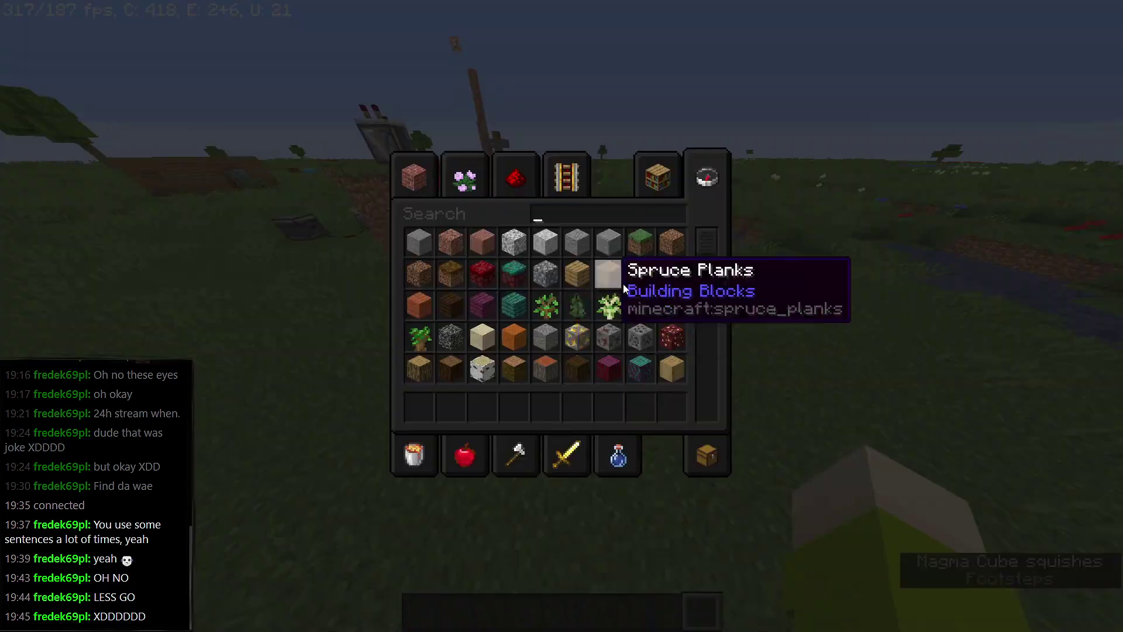
key("e")
type("e")
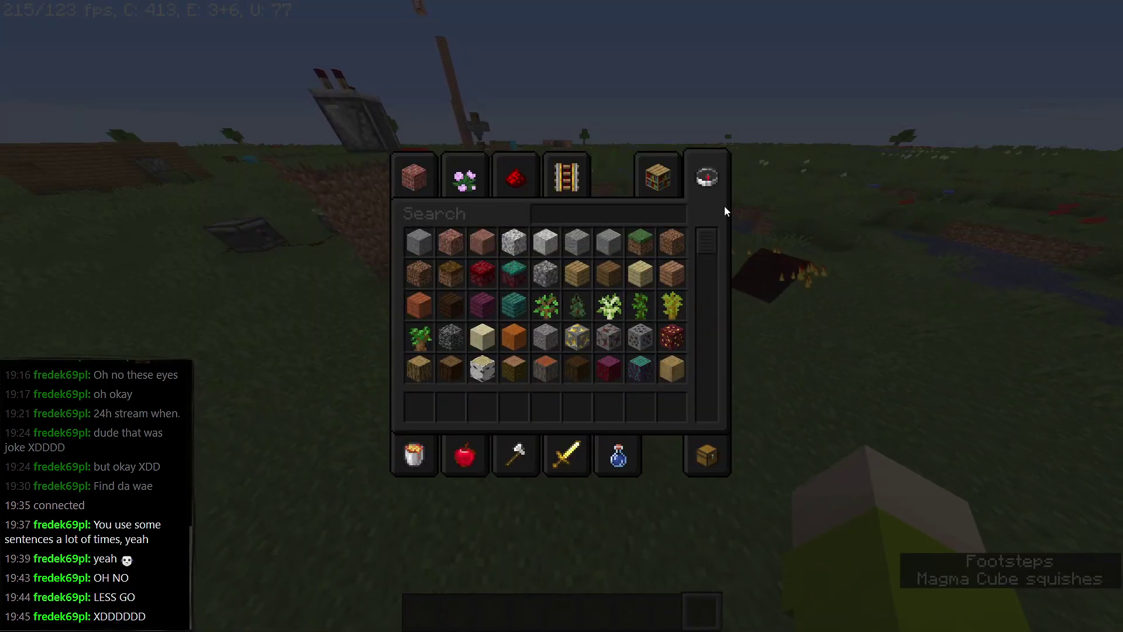
type("mag")
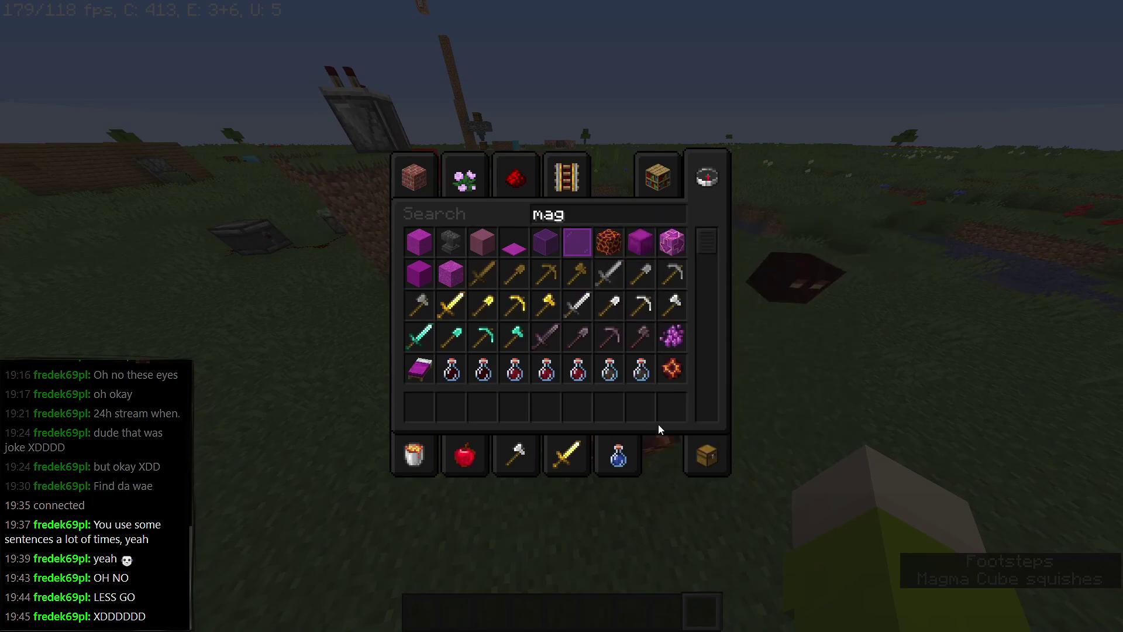
type("9e")
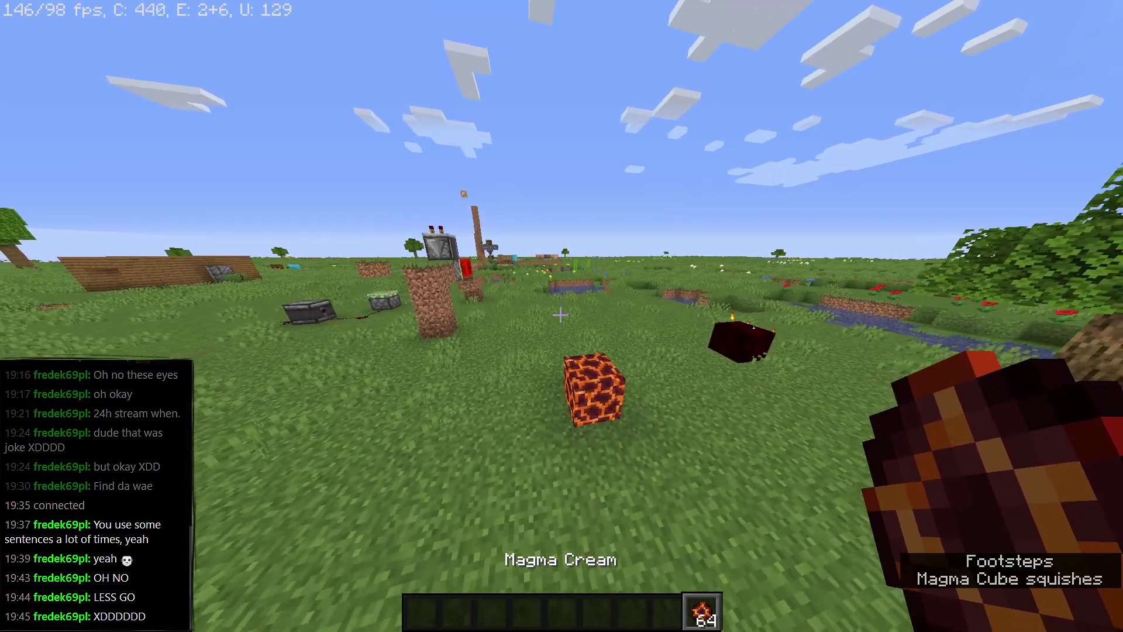
Split one Magma Cream off the stack into the neighbouring hotbar slot.
type("e")
left_click(707, 455)
left_click(672, 407)
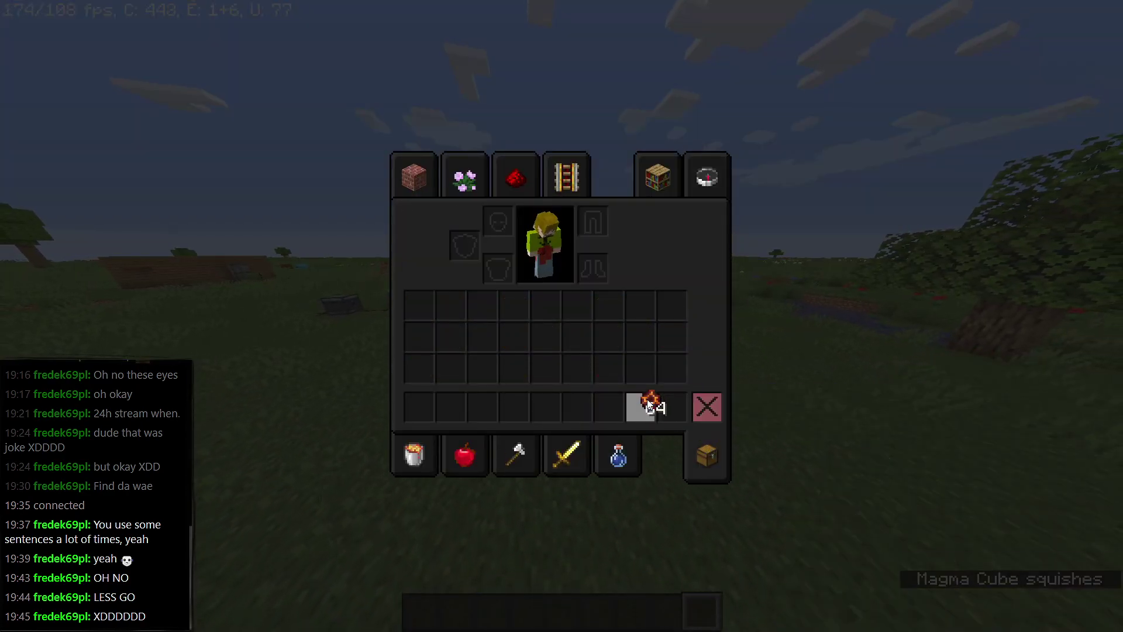
right_click(640, 406)
left_click(673, 406)
key("e")
Drop the single Magma Cream by the Magma Block to compare them, and pick it up again.
scroll(562, 316, "up", 2)
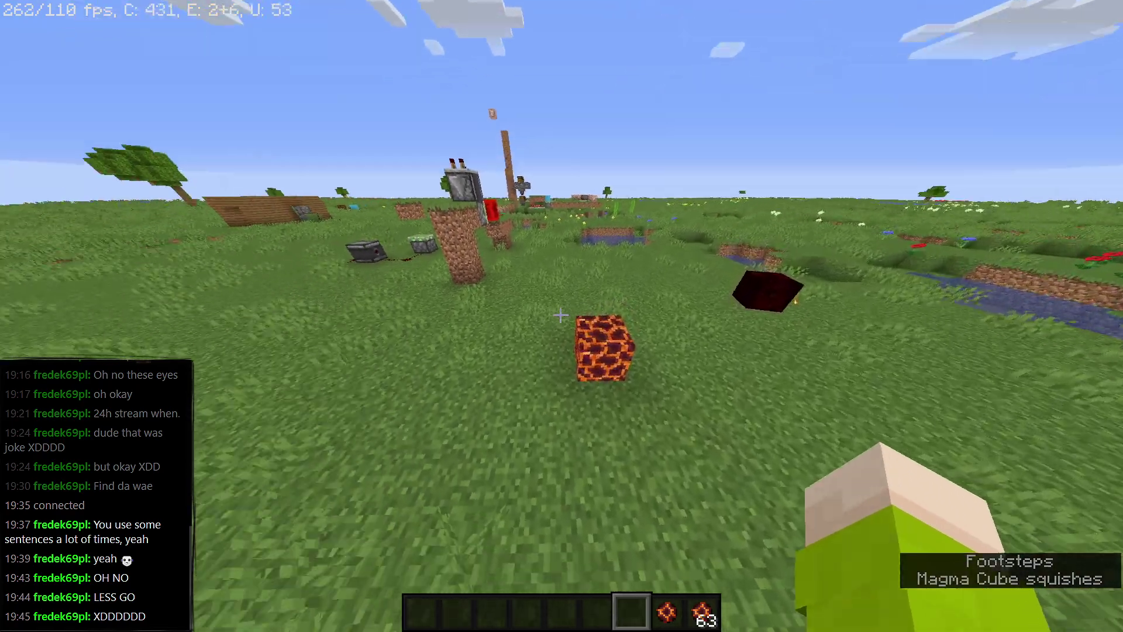
scroll(562, 316, "down", 1)
right_click(560, 315)
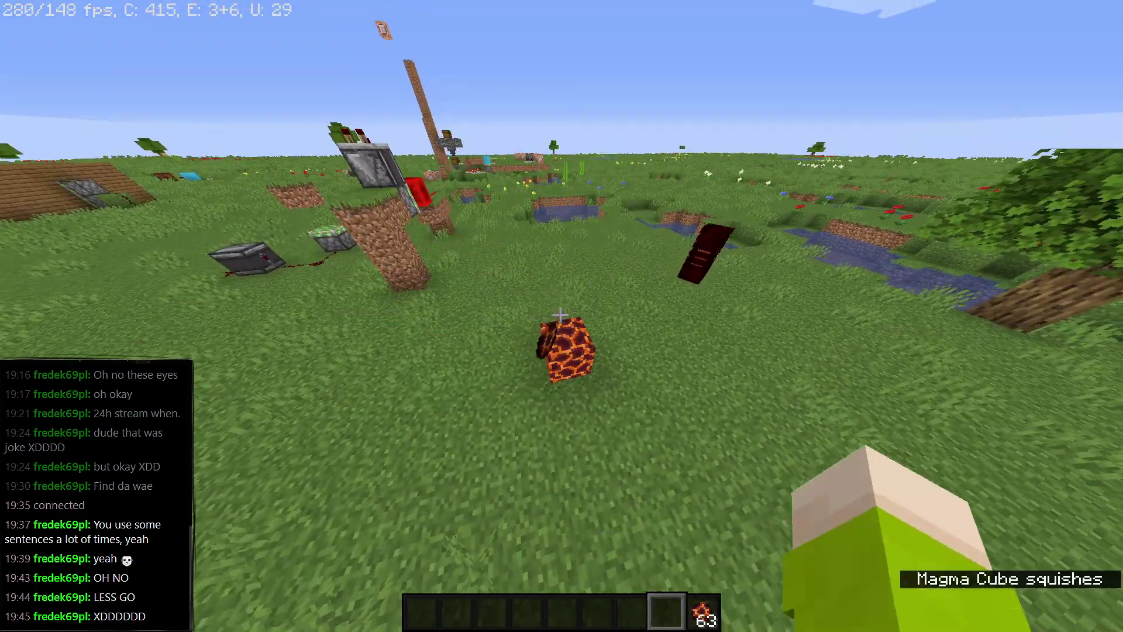
key("s")
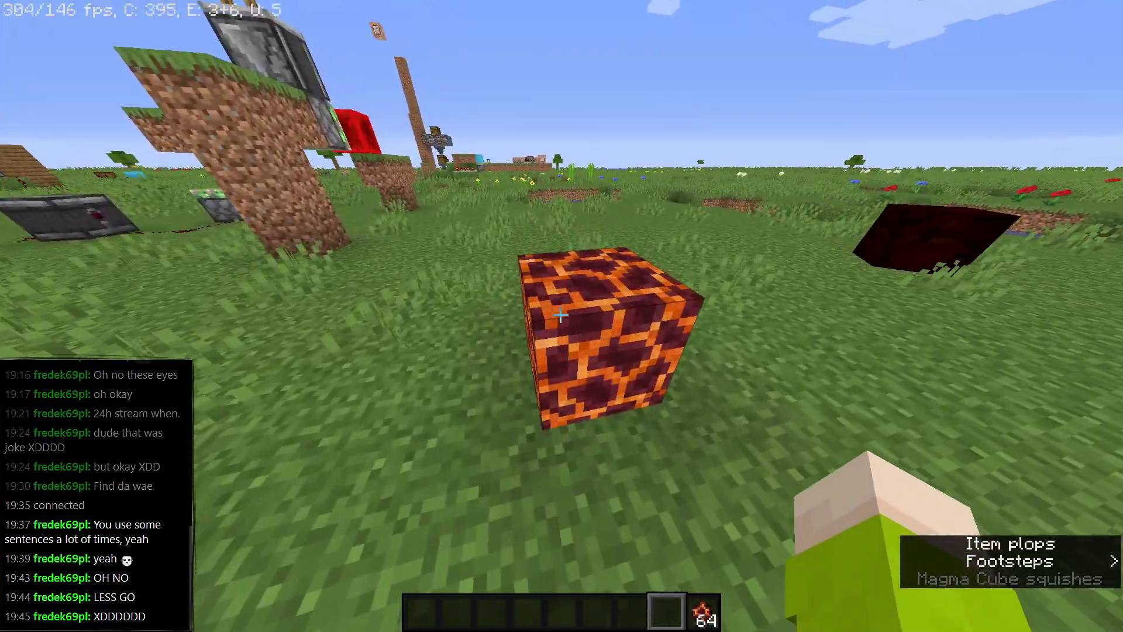
Break the Magma Block and kill the magma cubes with the Blaze Rod from the saved hotbar, ending with the empty hotbar loaded.
left_click(560, 314)
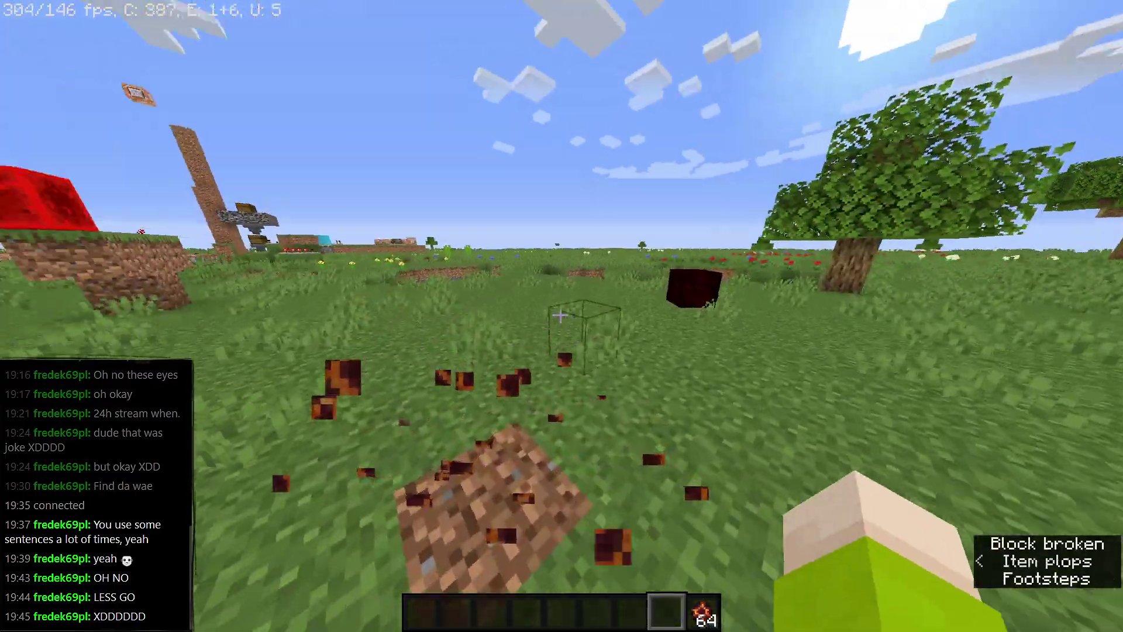
left_click(560, 315)
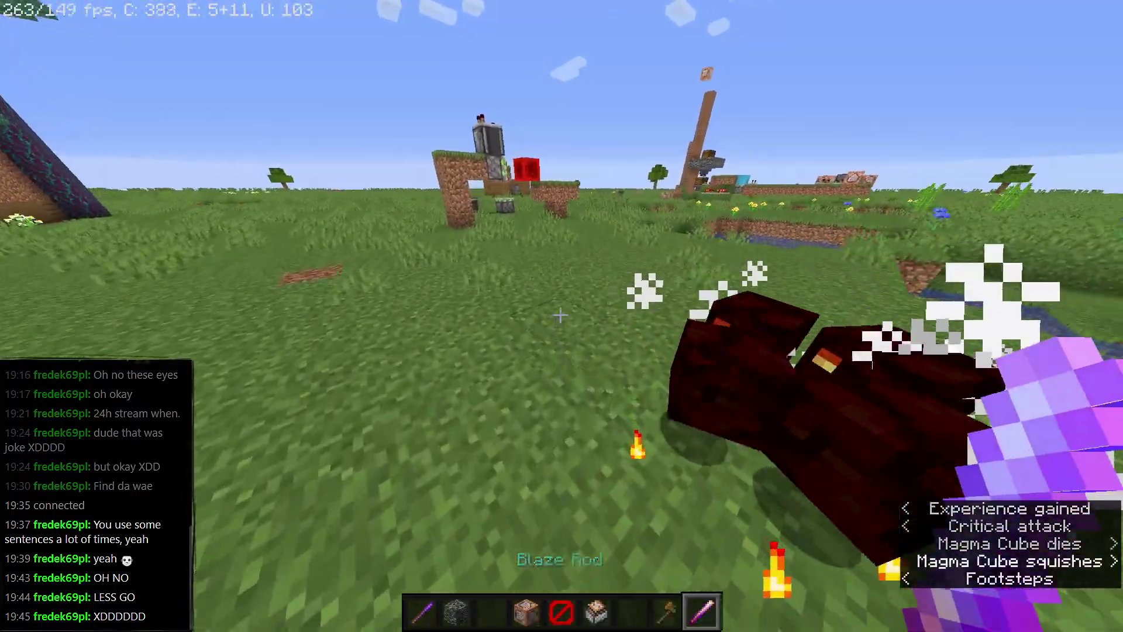
key("x+1")
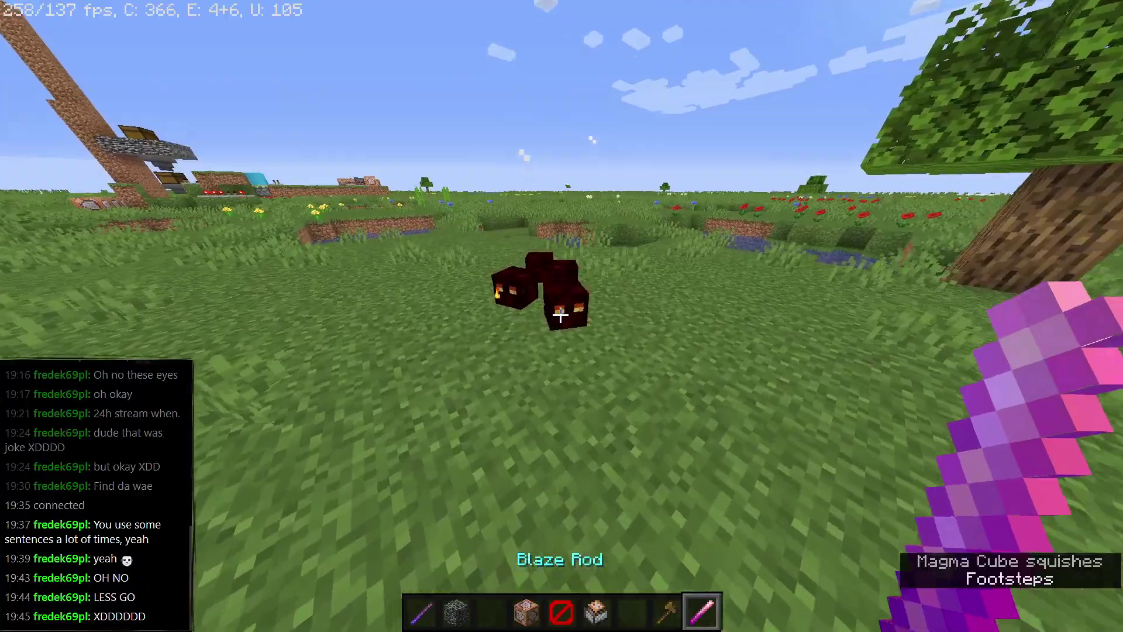
left_click(561, 314)
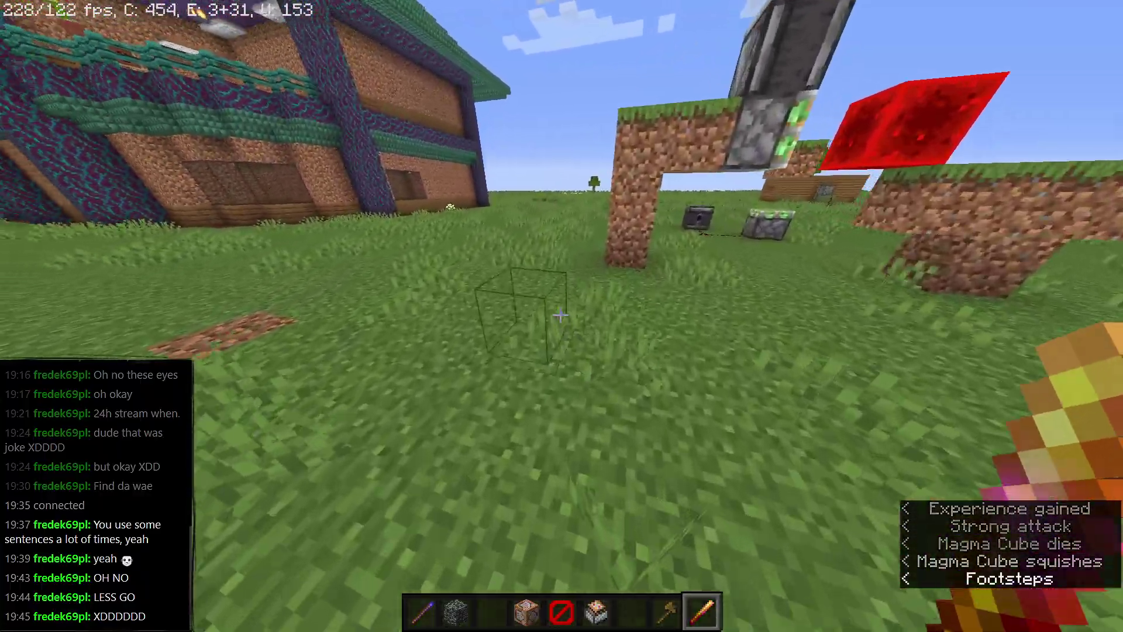
key("x+2")
View the player character from the front in third-person perspective.
key("F5")
key("F5")
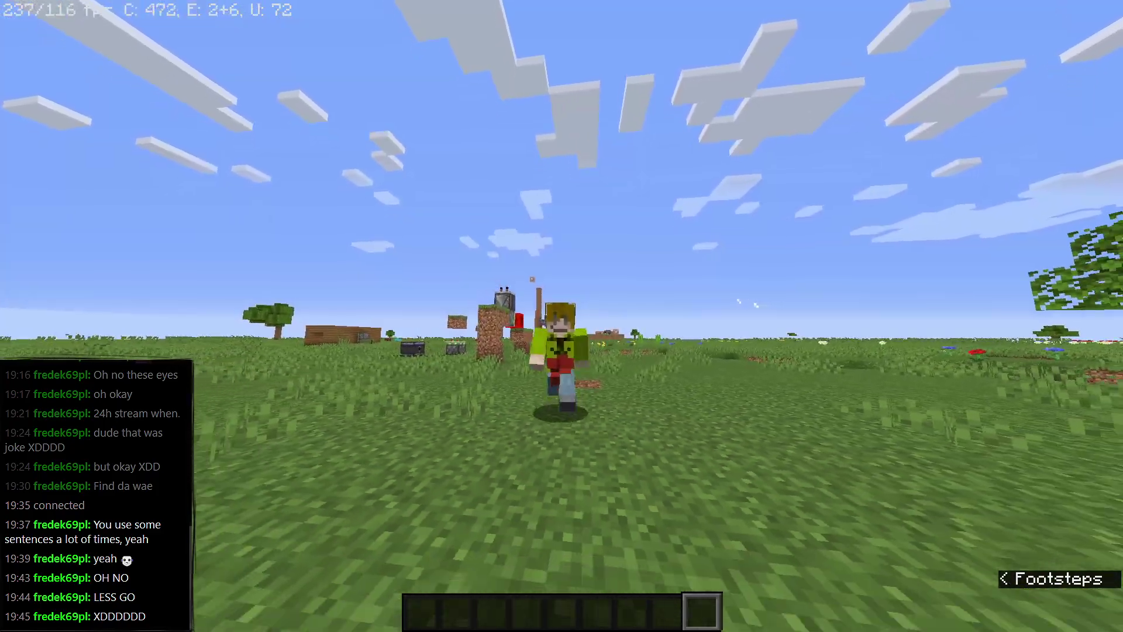
key("F5")
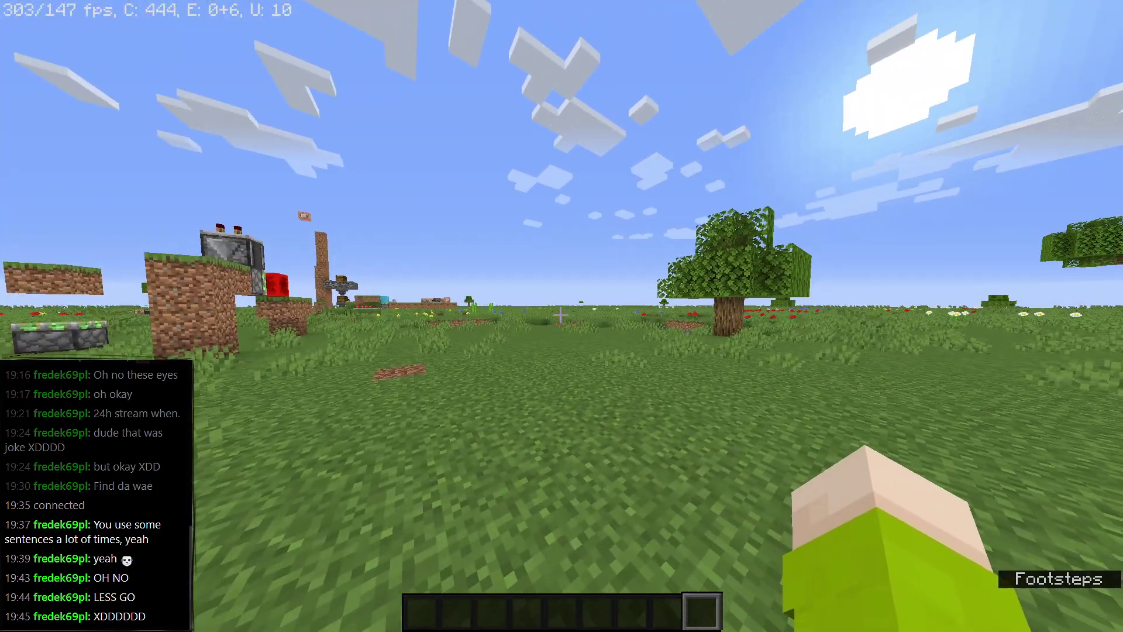
key("F5")
key("F5")
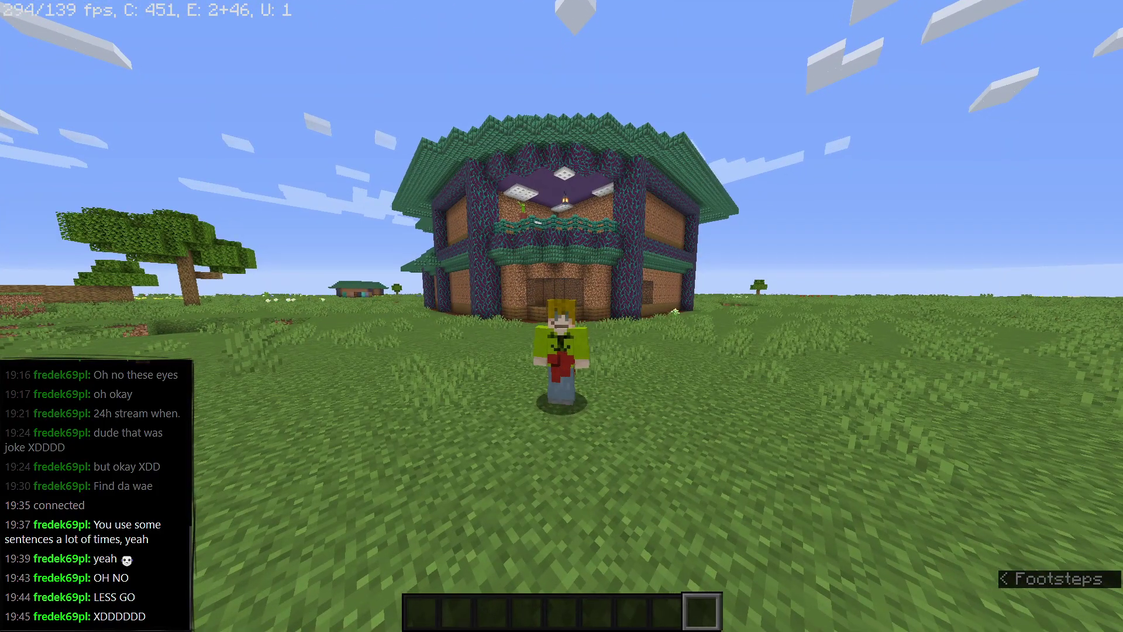